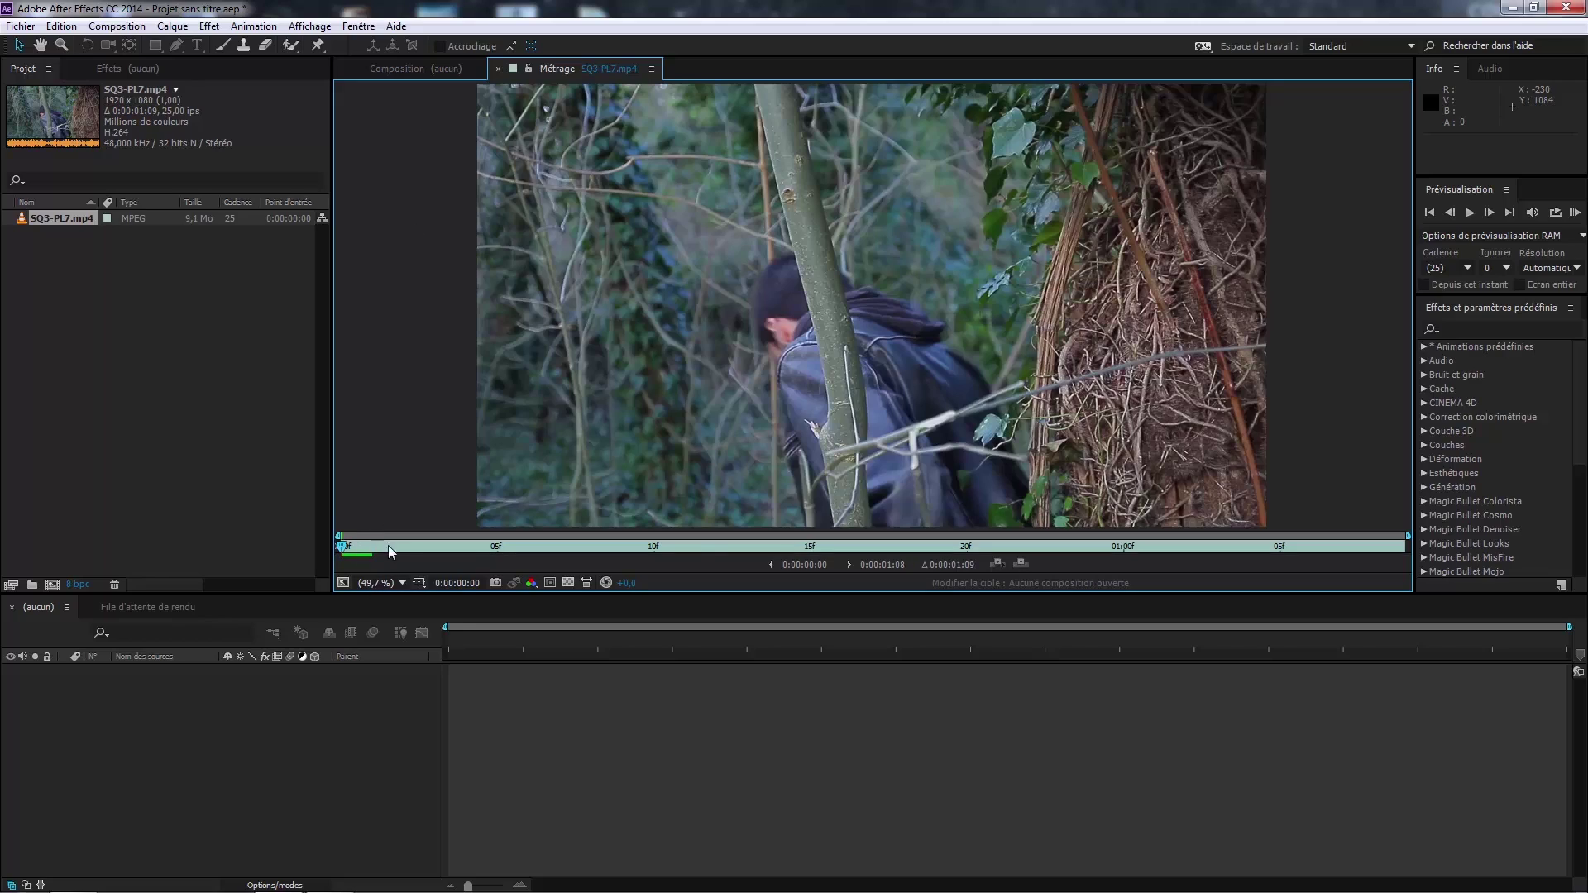
Step: Play the SQ3-PL7.mp4 footage, then scrub it to 0:00:01:05 to review the shot
key("space")
key("KP_0")
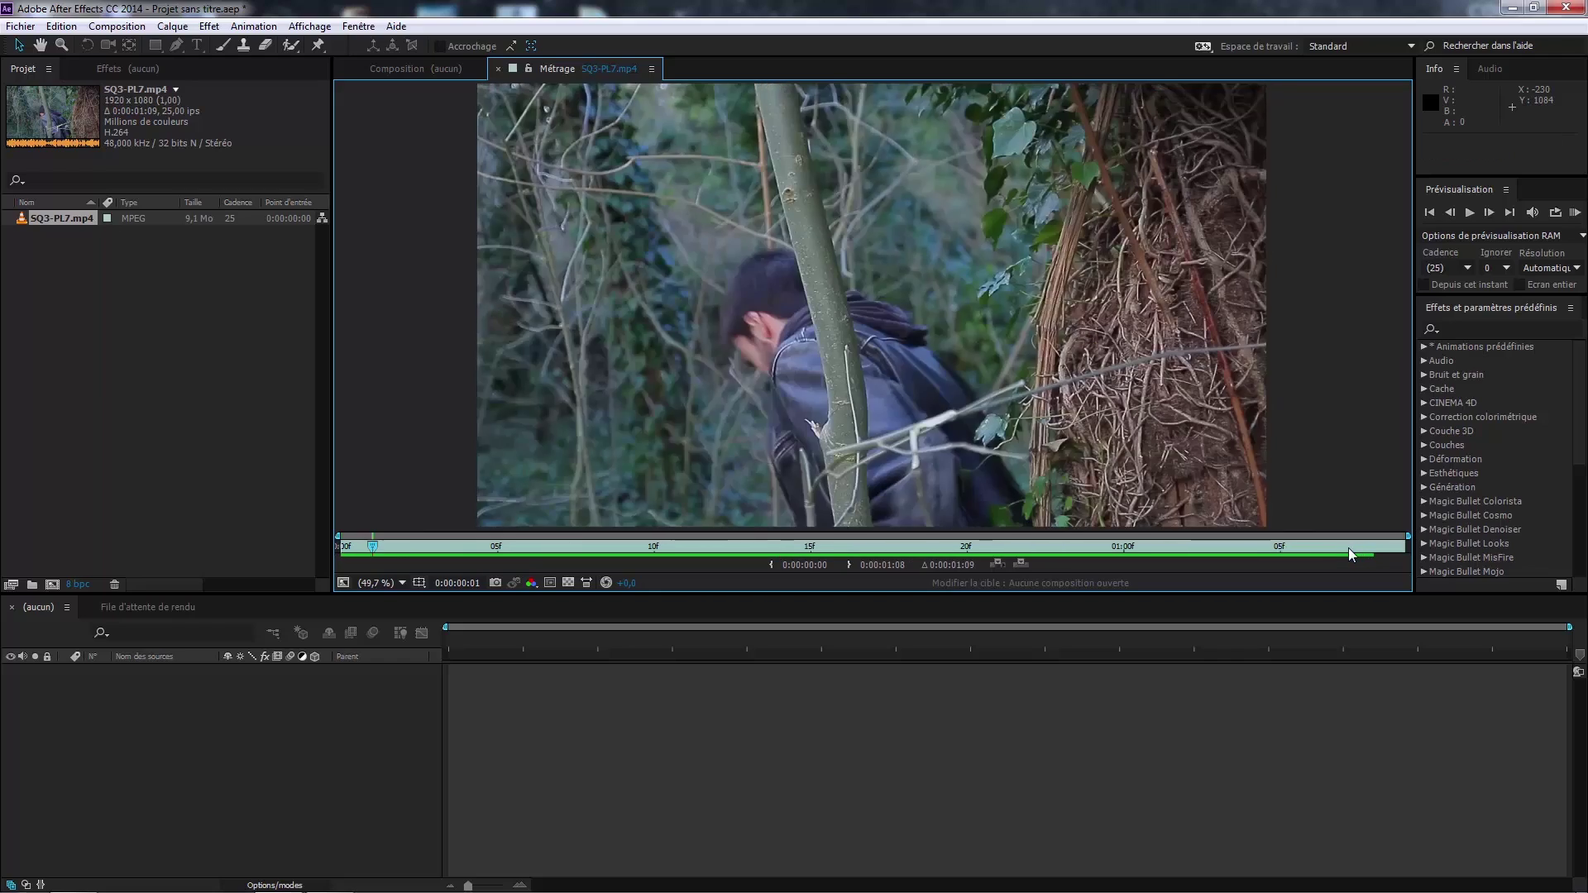
mouse_move(1297, 545)
left_mouse_down()
mouse_move(509, 531)
mouse_move(1342, 526)
mouse_move(427, 529)
mouse_move(1293, 528)
left_mouse_up()
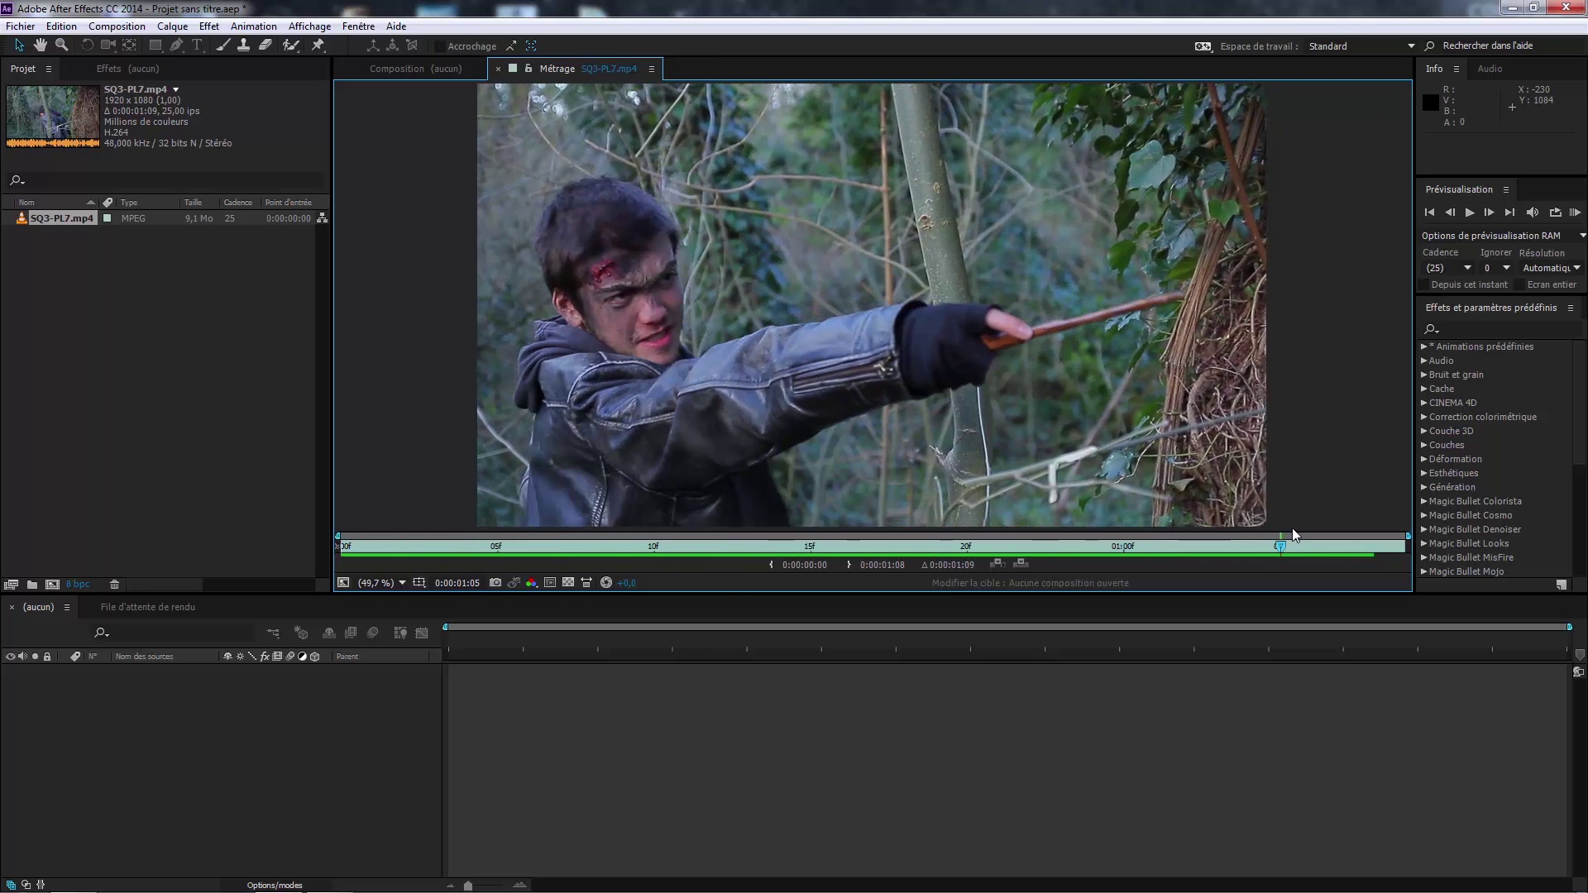
Step: Create a new composition from the SQ3-PL7.mp4 footage in the project
left_click(99, 260)
left_click(53, 219)
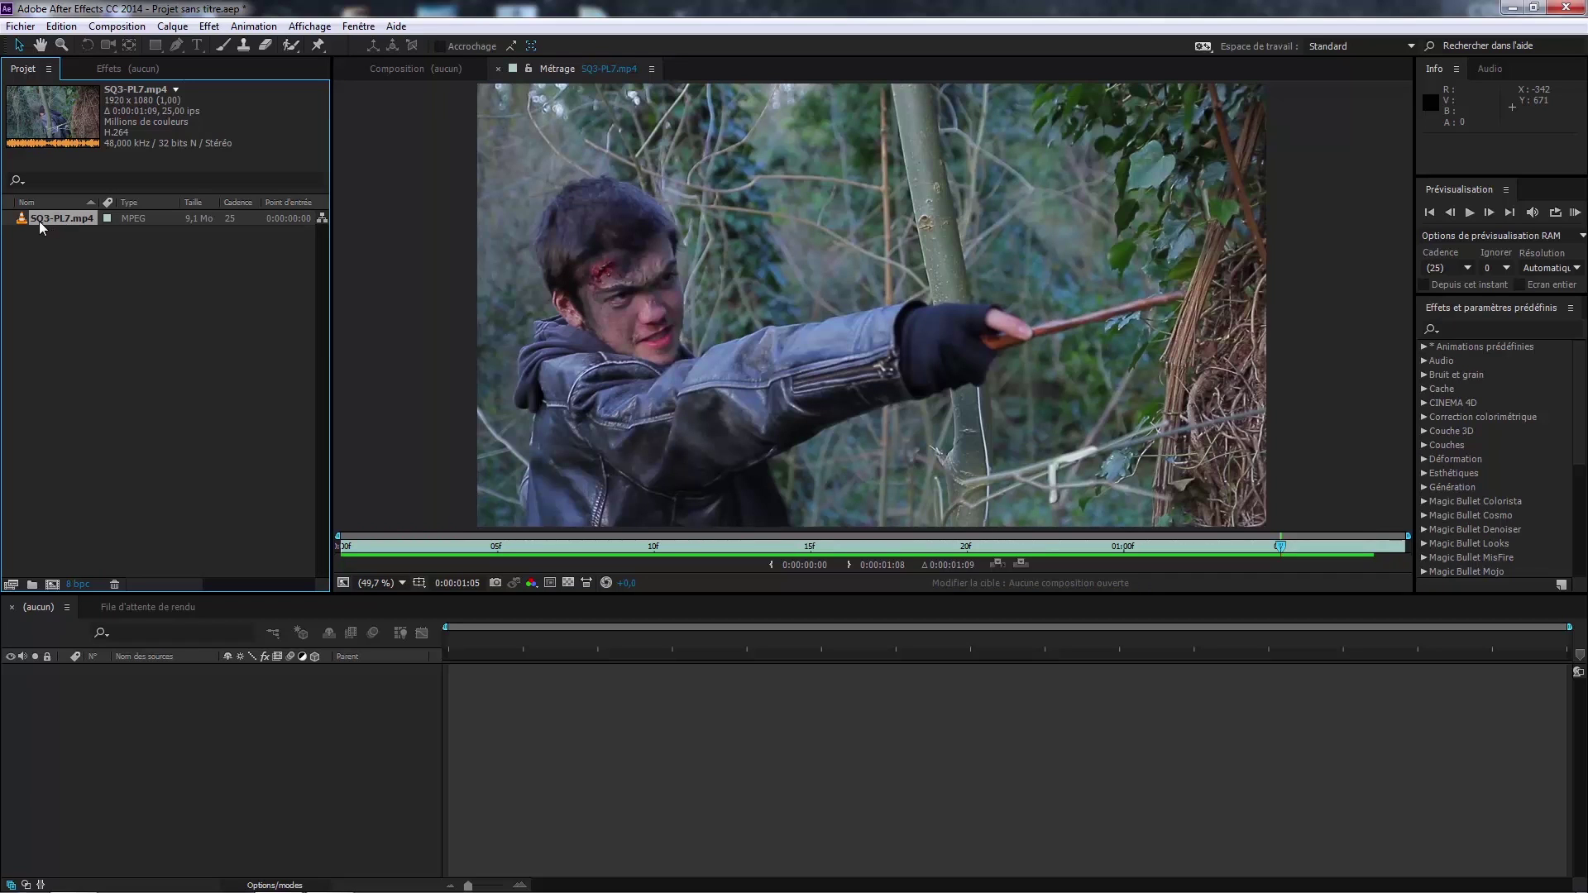
left_click_drag(38, 221, 48, 586)
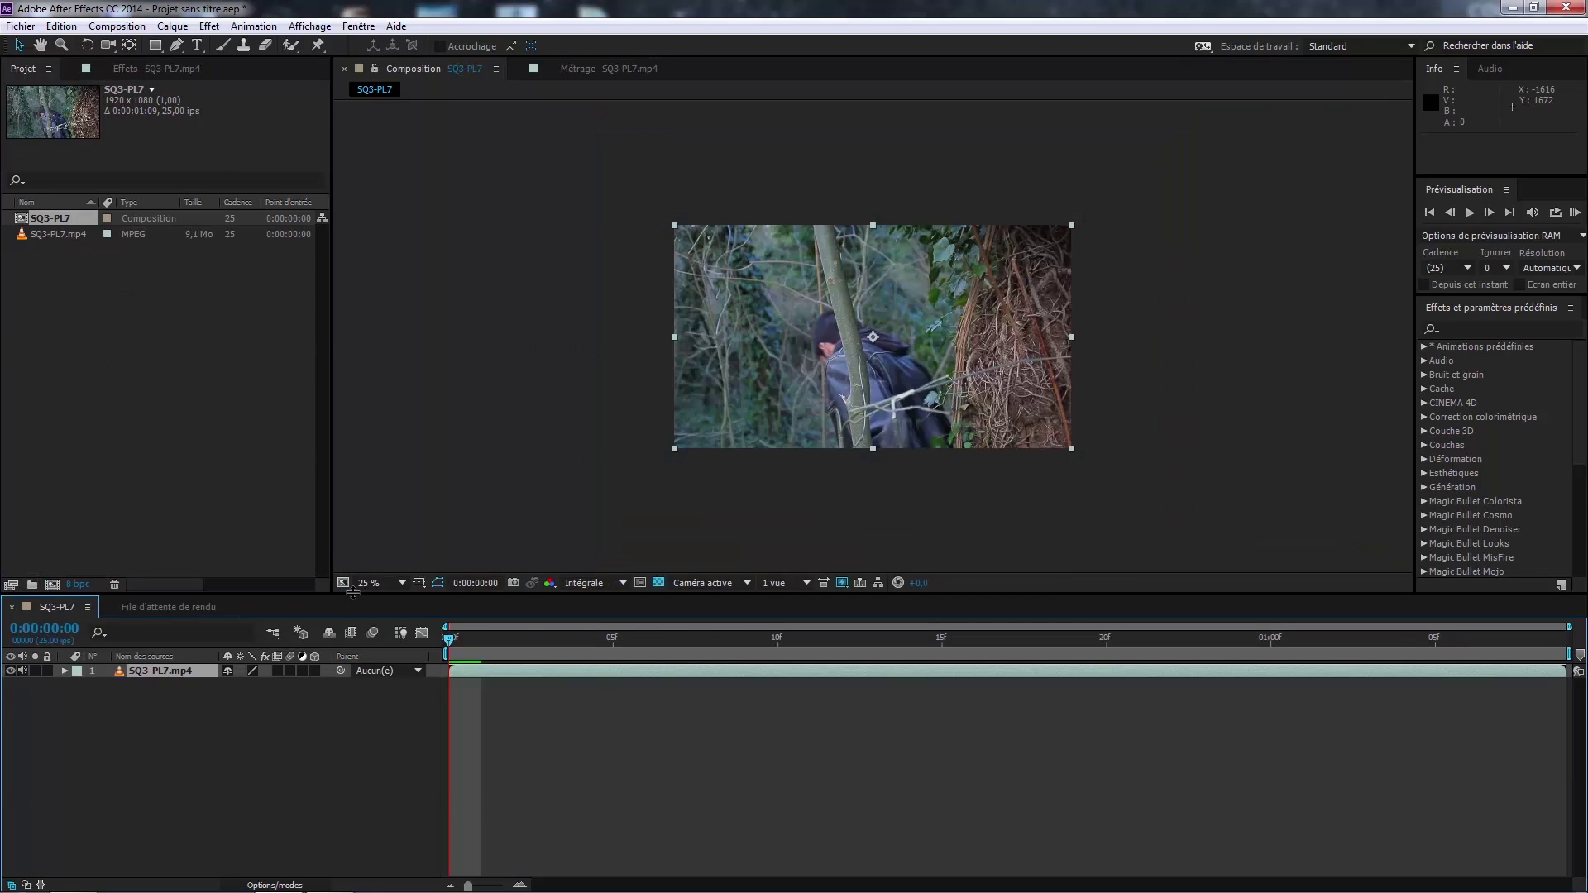
Step: Scrub through the composition and set the current time to 0:00:00:08
mouse_move(443, 639)
left_mouse_down()
mouse_move(1543, 650)
mouse_move(1016, 672)
mouse_move(397, 655)
mouse_move(1563, 652)
mouse_move(429, 642)
mouse_move(821, 639)
mouse_move(1413, 640)
mouse_move(418, 652)
left_mouse_up()
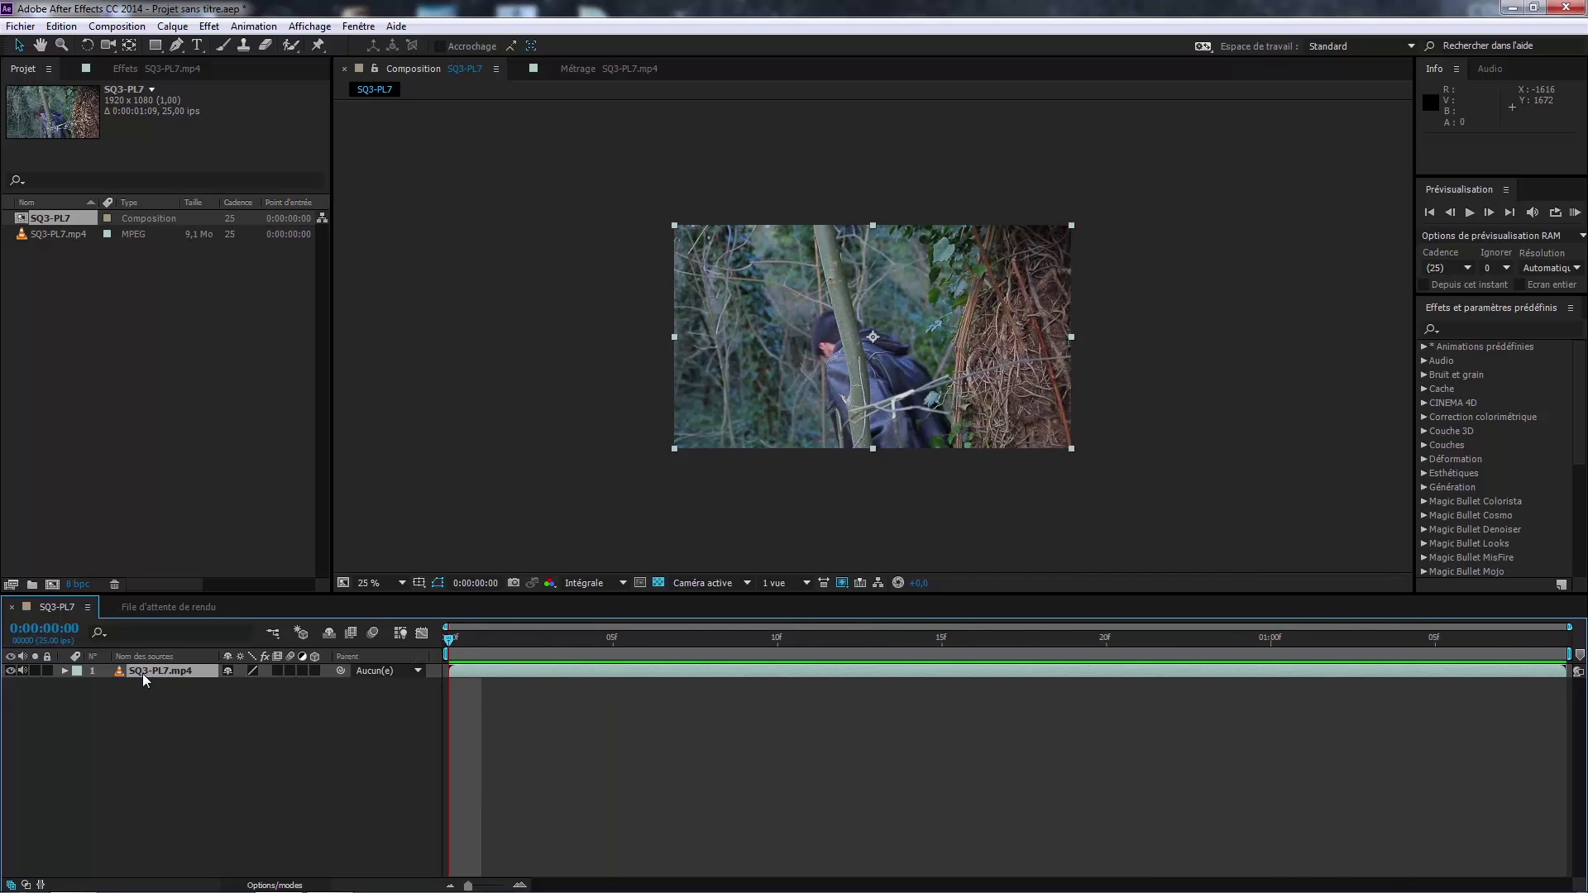
left_click_drag(447, 646, 710, 641)
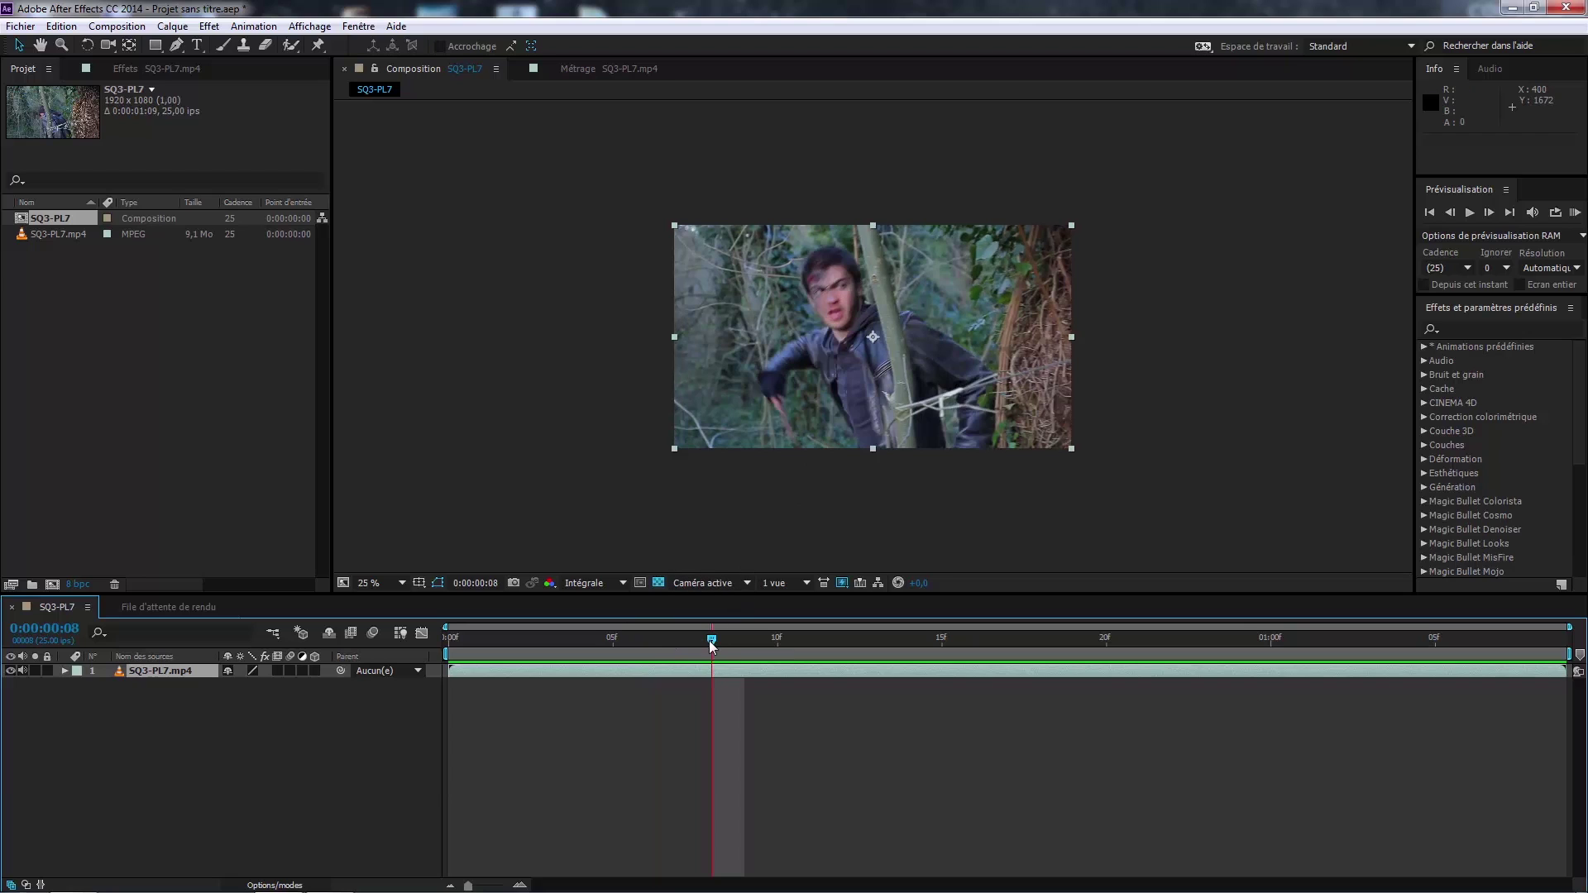
left_click(761, 643)
left_click_drag(761, 643, 722, 645)
Step: Create an adjustment layer above the SQ3-PL7.mp4 layer and name it Optical Flares
left_click(172, 26)
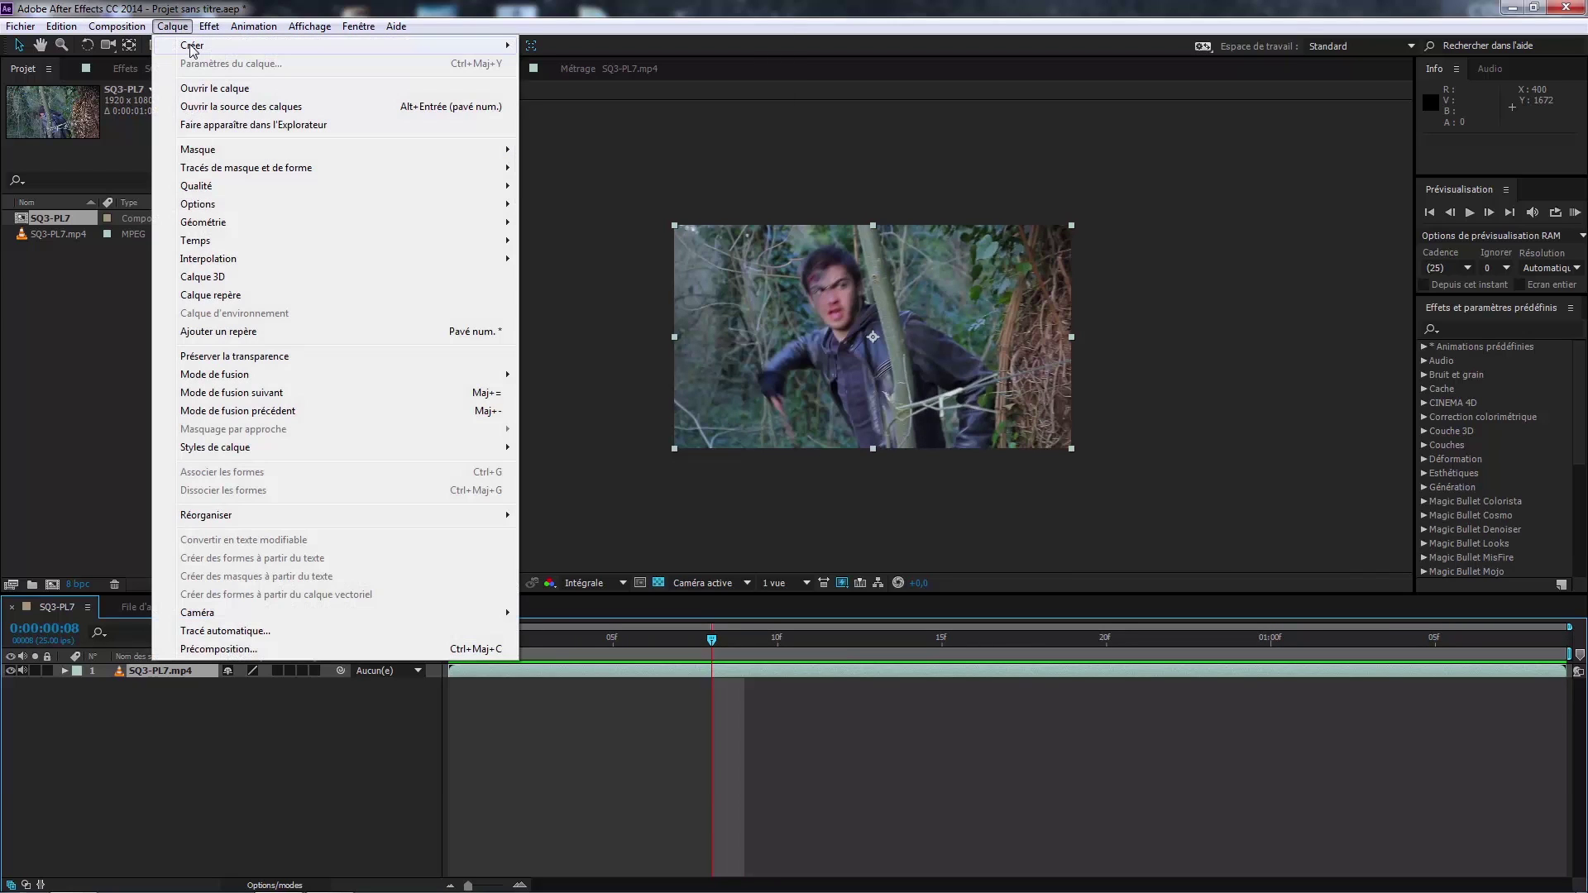
mouse_move(463, 46)
left_click(563, 155)
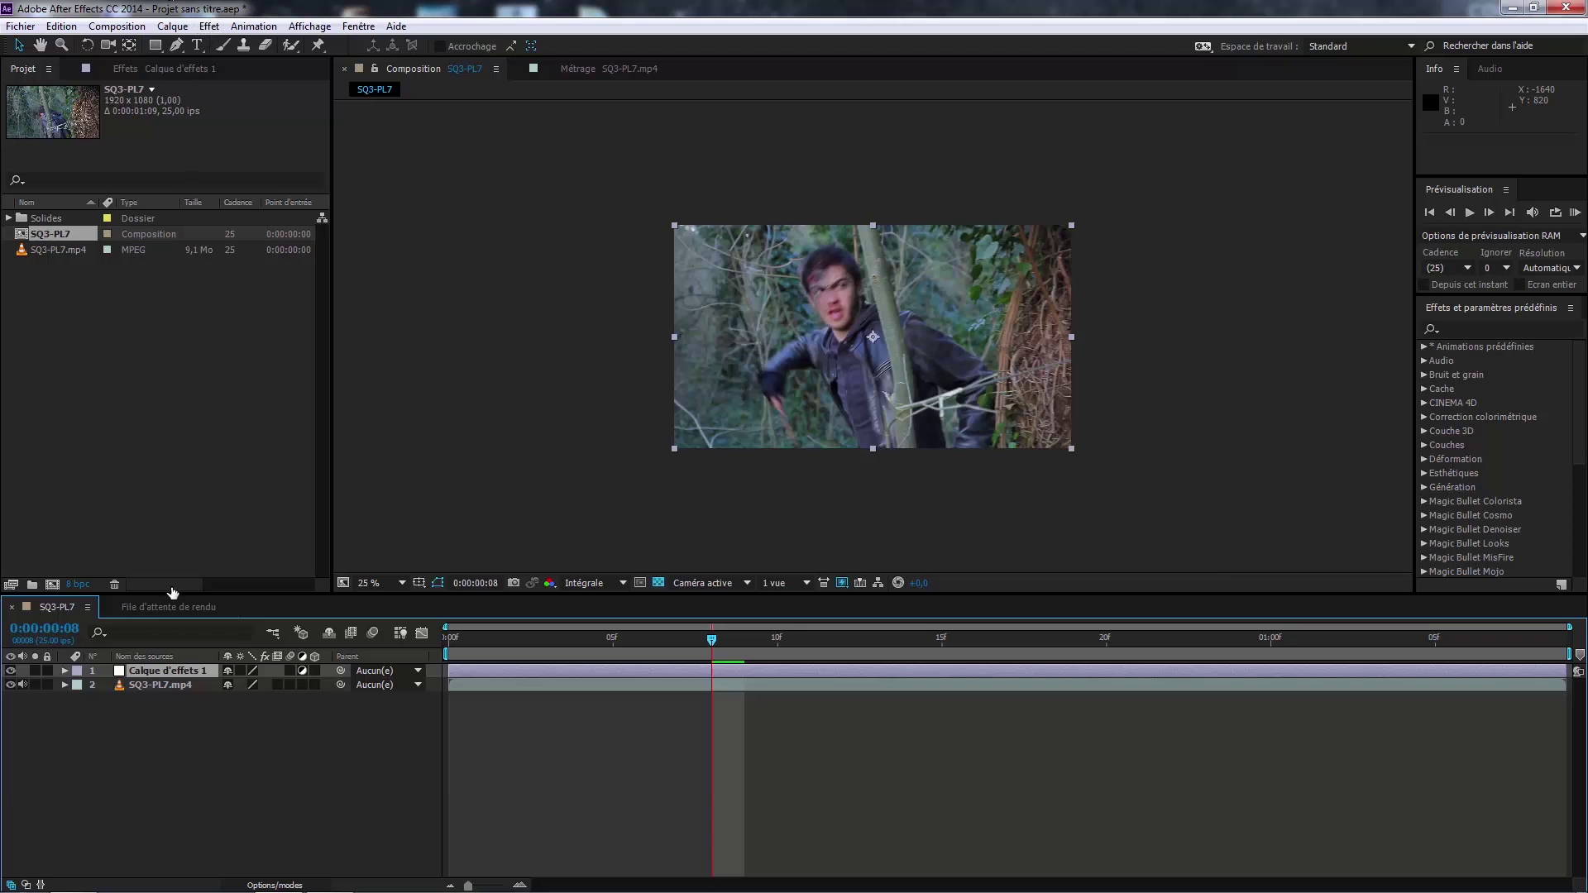
right_click(166, 678)
left_click(191, 664)
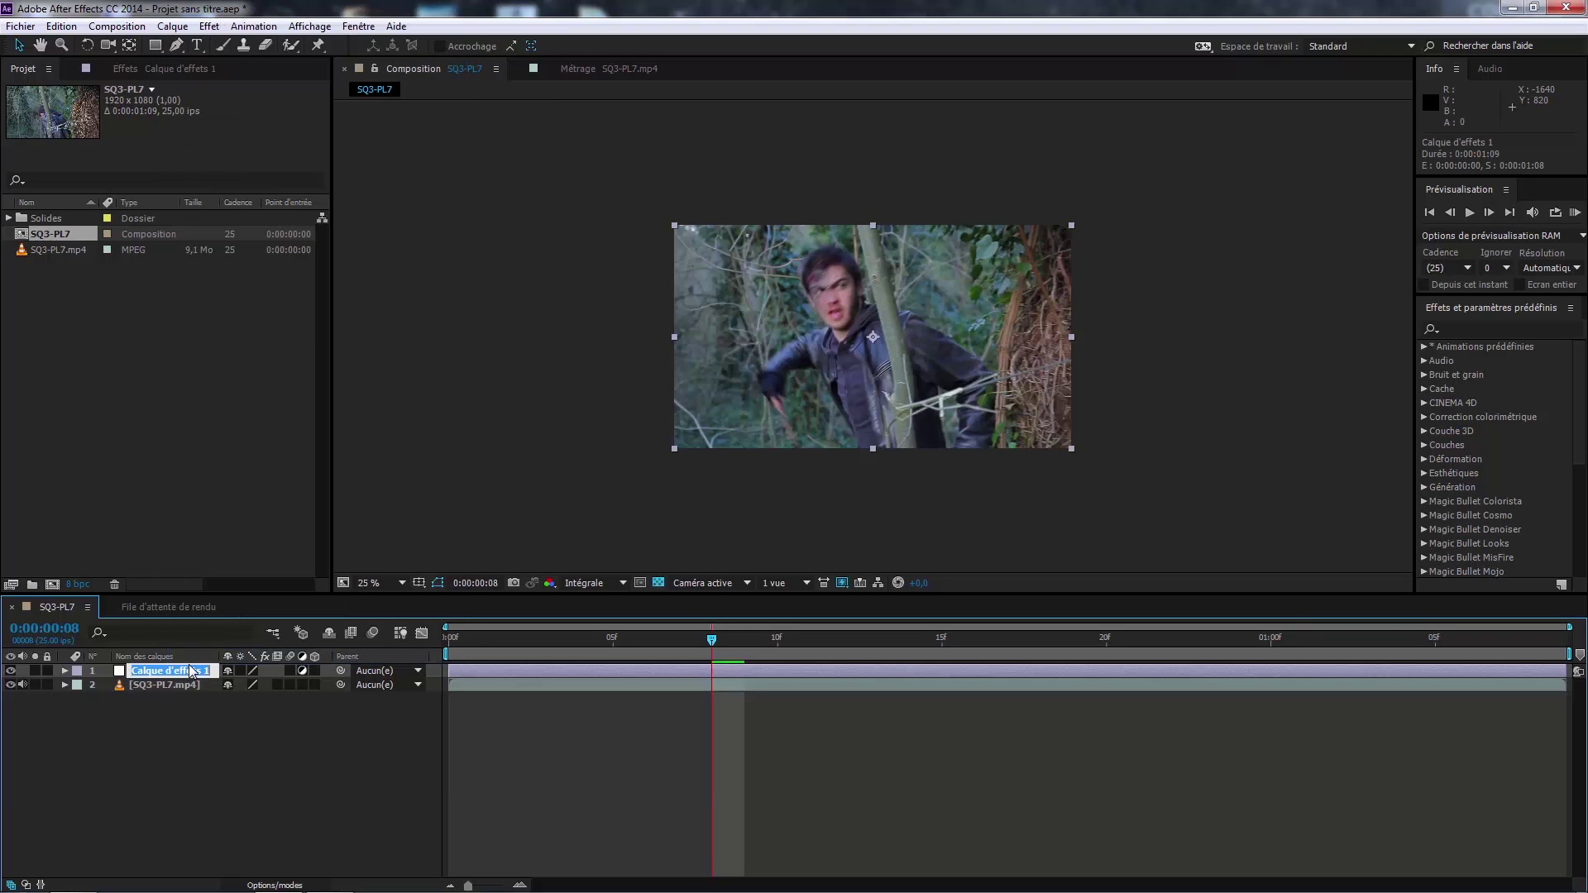
type("Optical Flares")
key("Return")
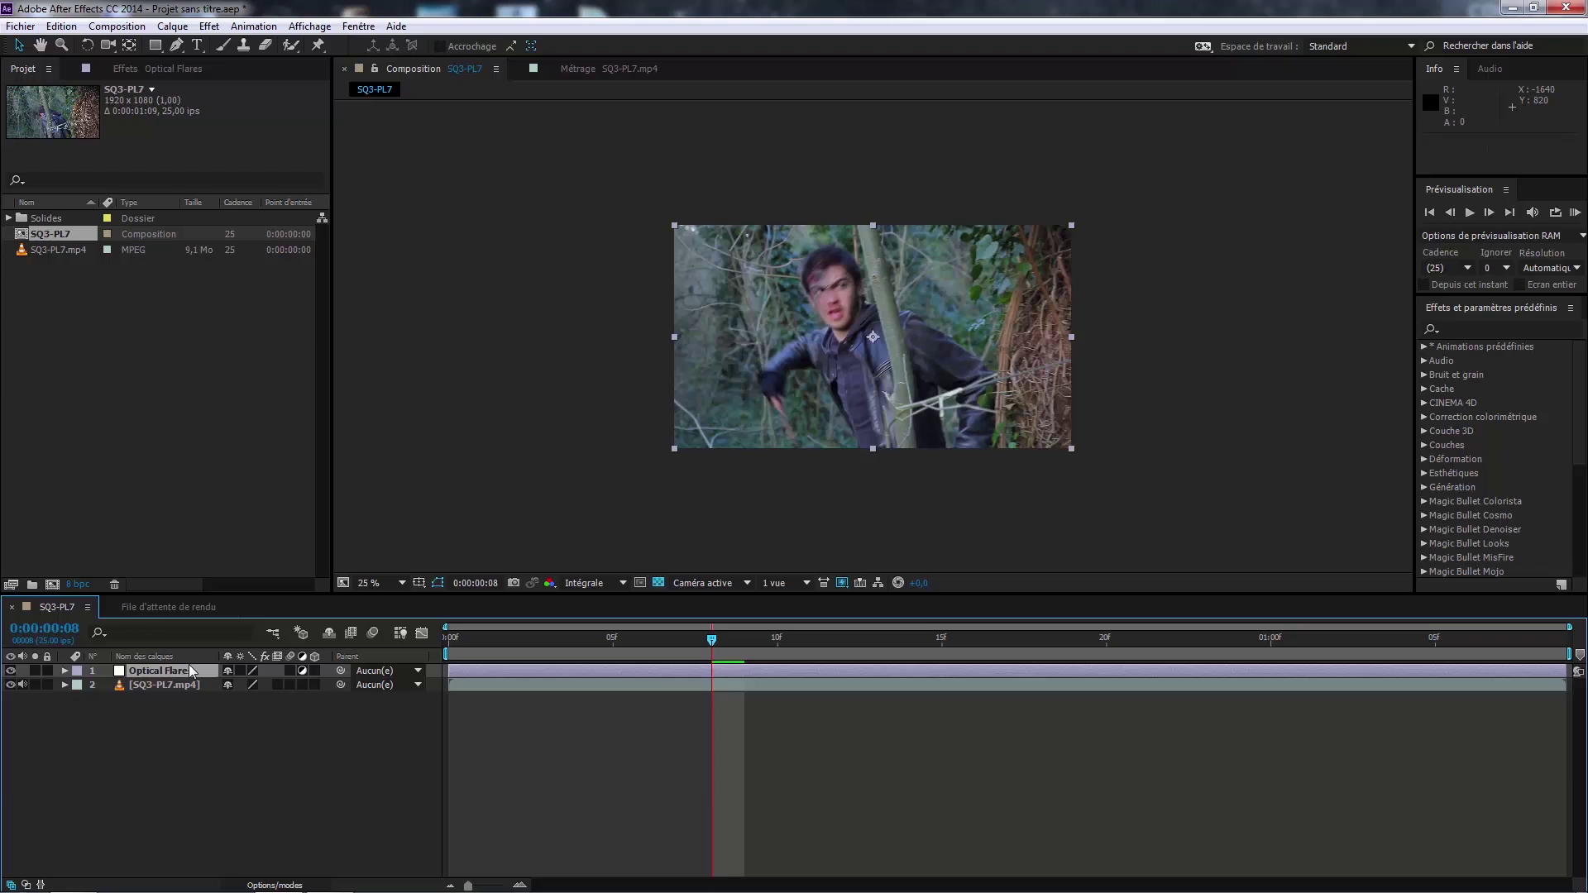
Step: Apply the Video Copilot Optical Flares effect to the adjustment layer and set its Render Mode to Over Original
left_click(209, 25)
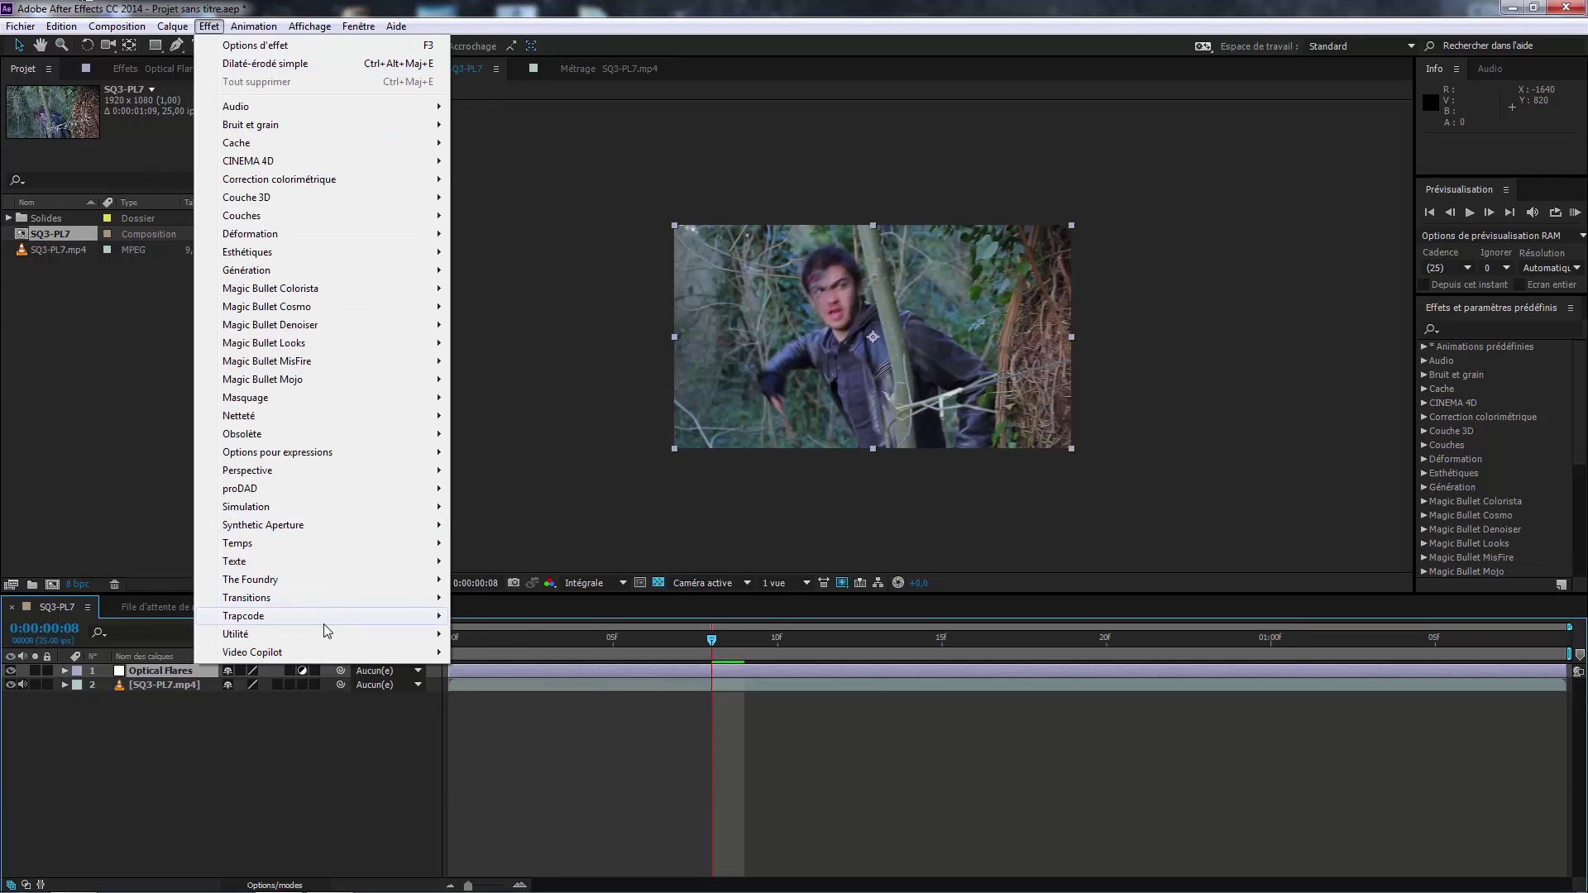
mouse_move(310, 654)
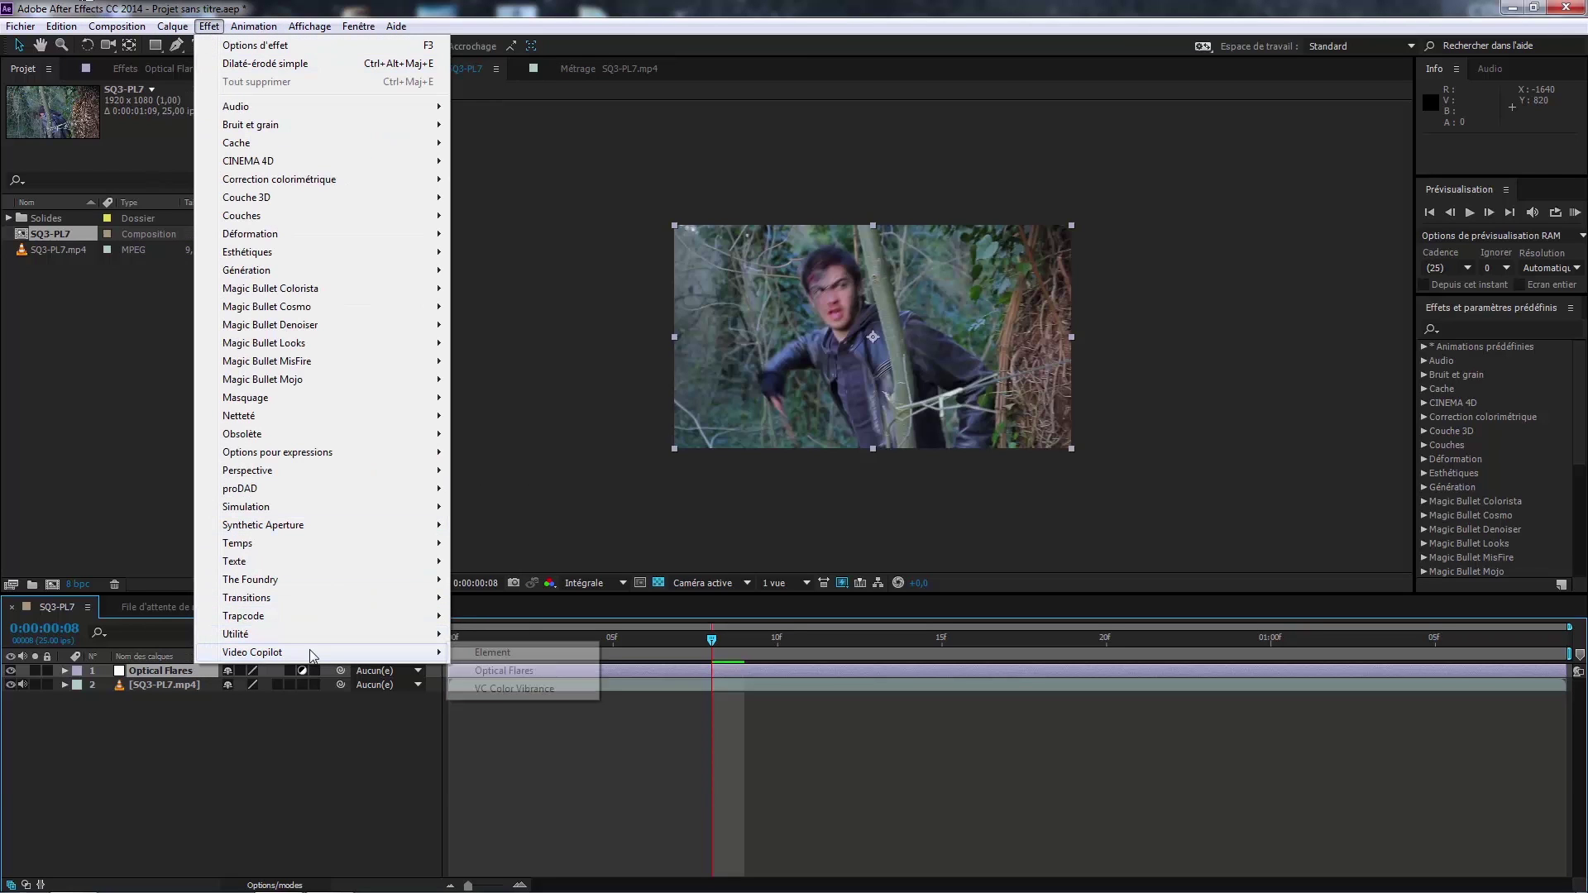
left_click(518, 677)
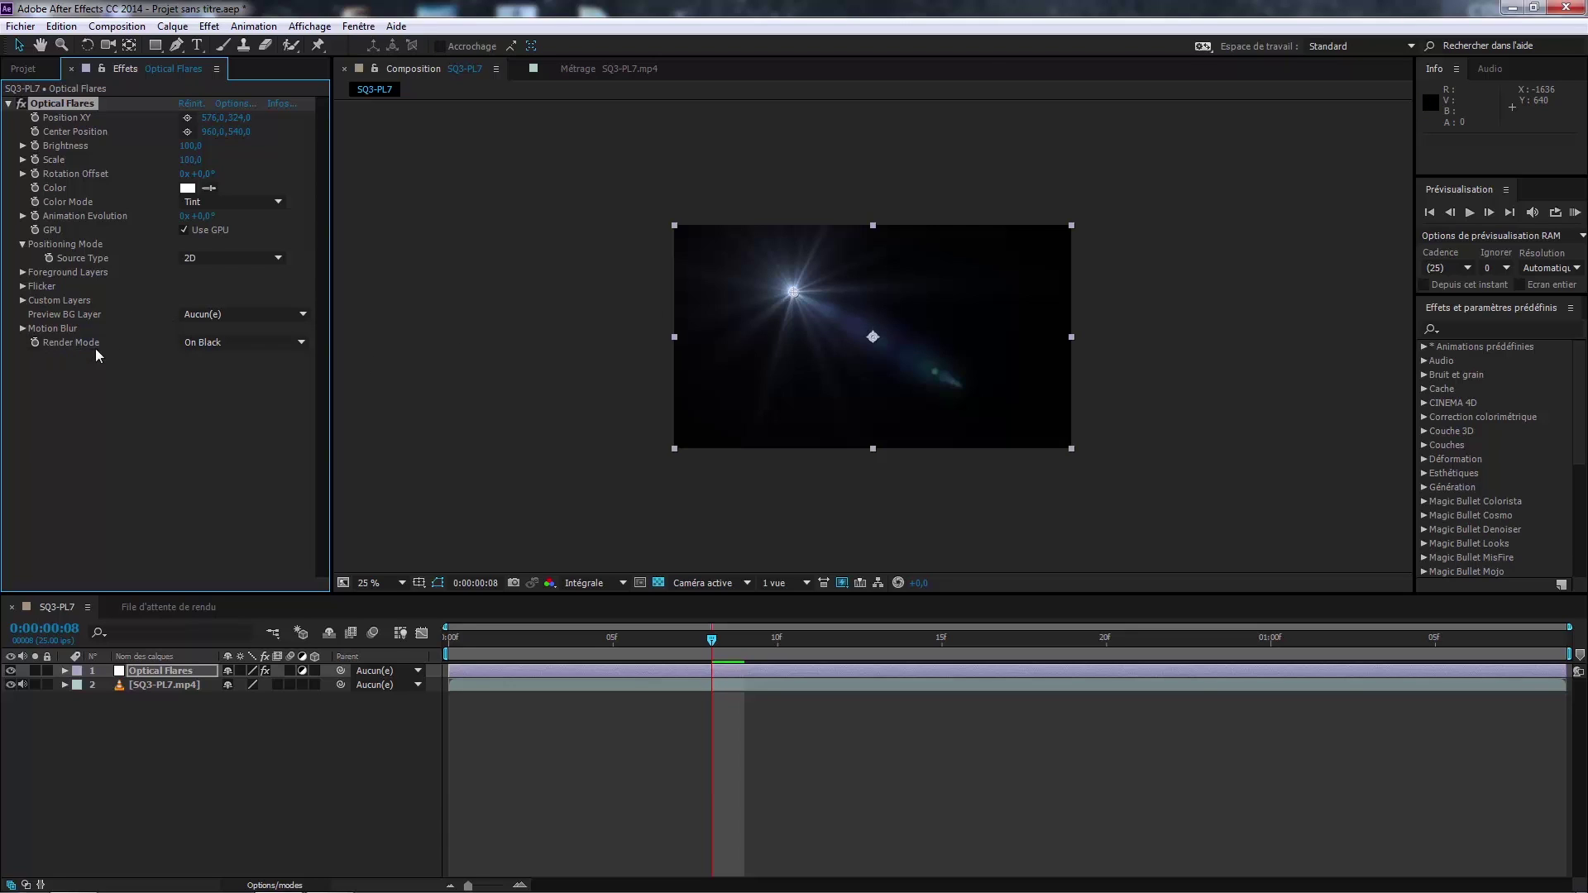
left_click(230, 341)
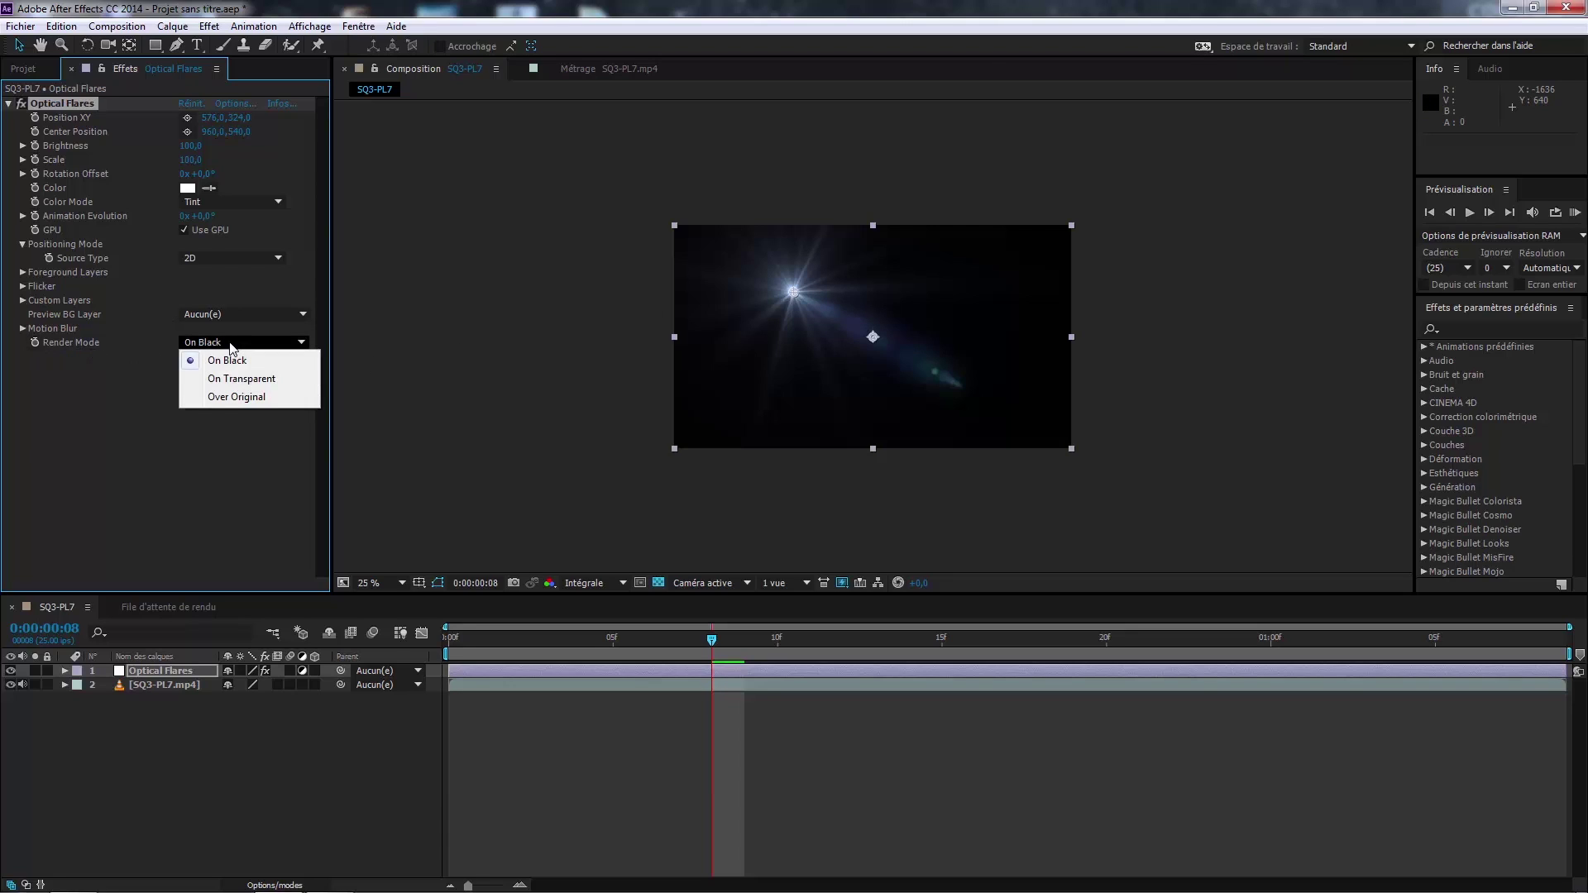
left_click(247, 397)
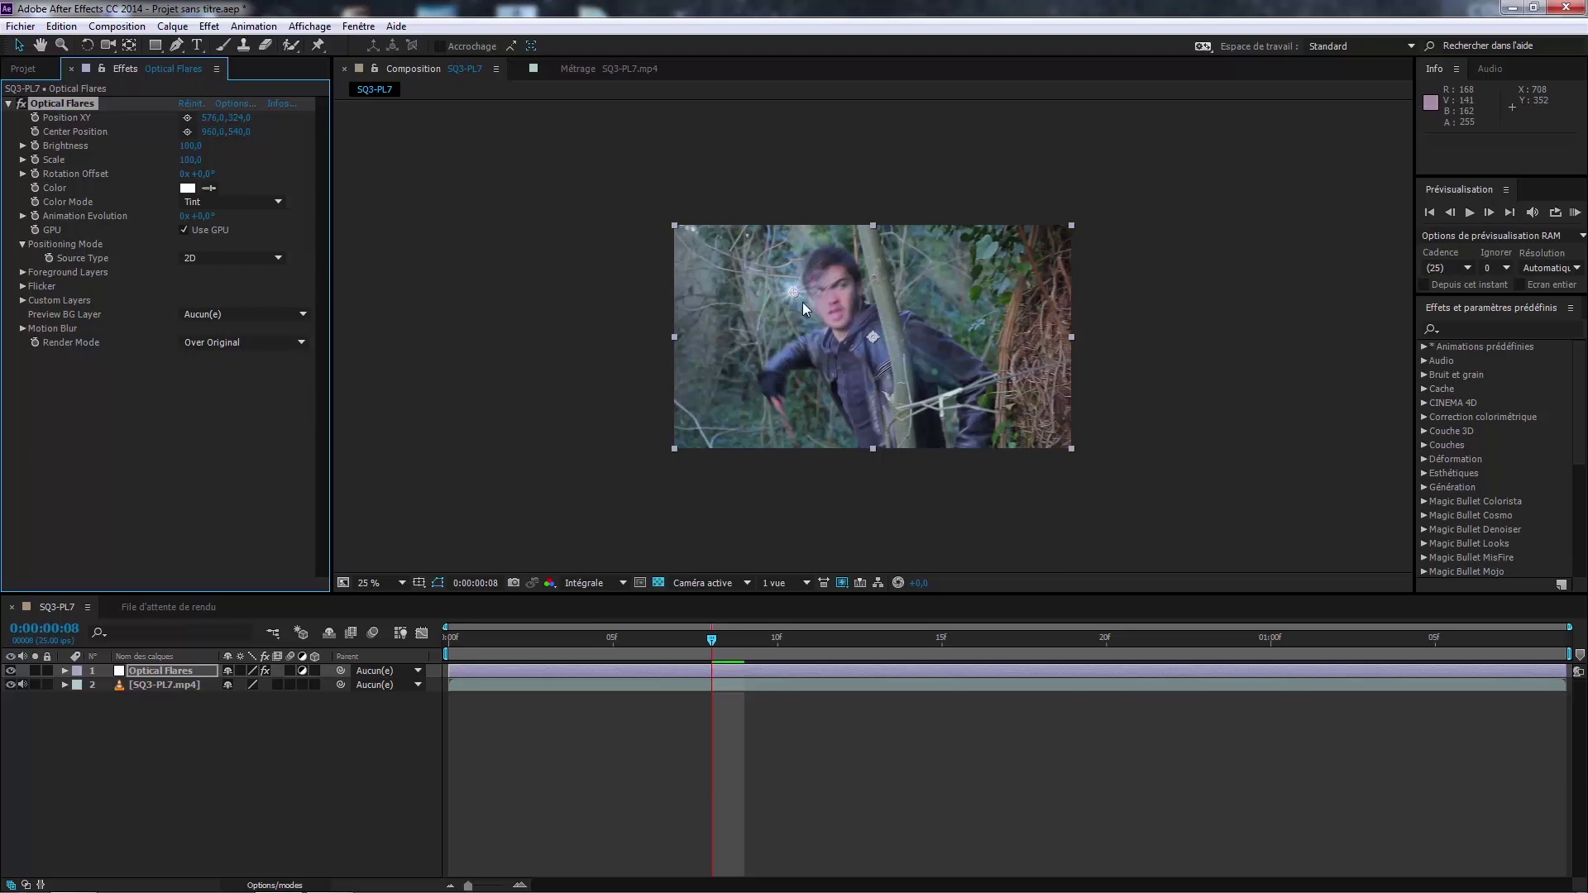
Step: Set the current time to 0:00:00:09 and move the flare to about 536, 784, beside the man's wand hand
scroll(733, 347, "up", 4)
scroll(733, 348, "down", 2)
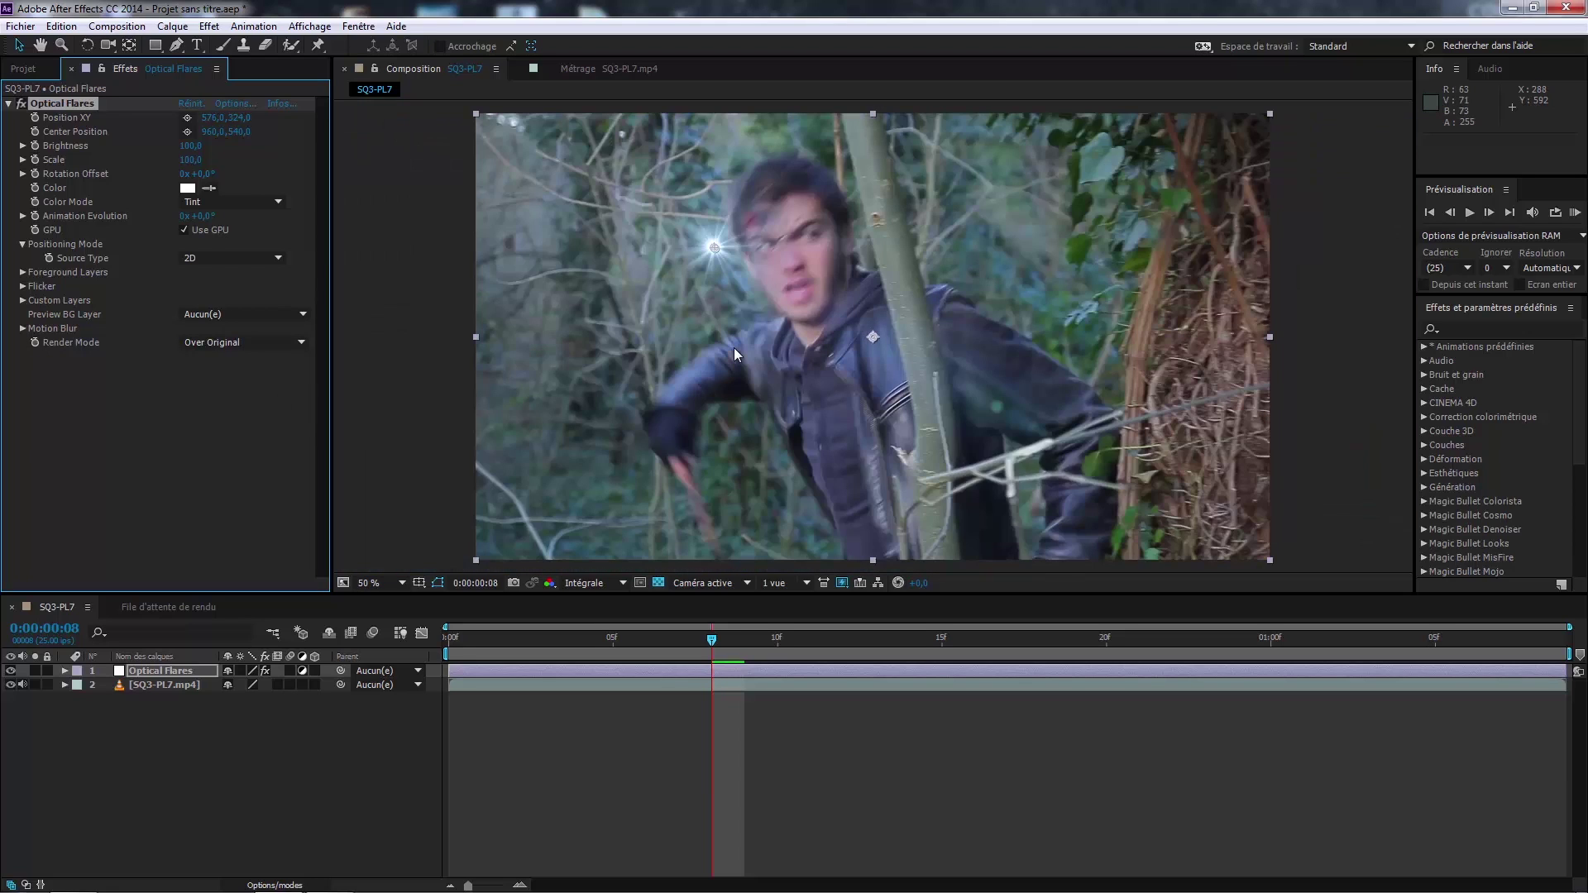
scroll(734, 355, "down", 1)
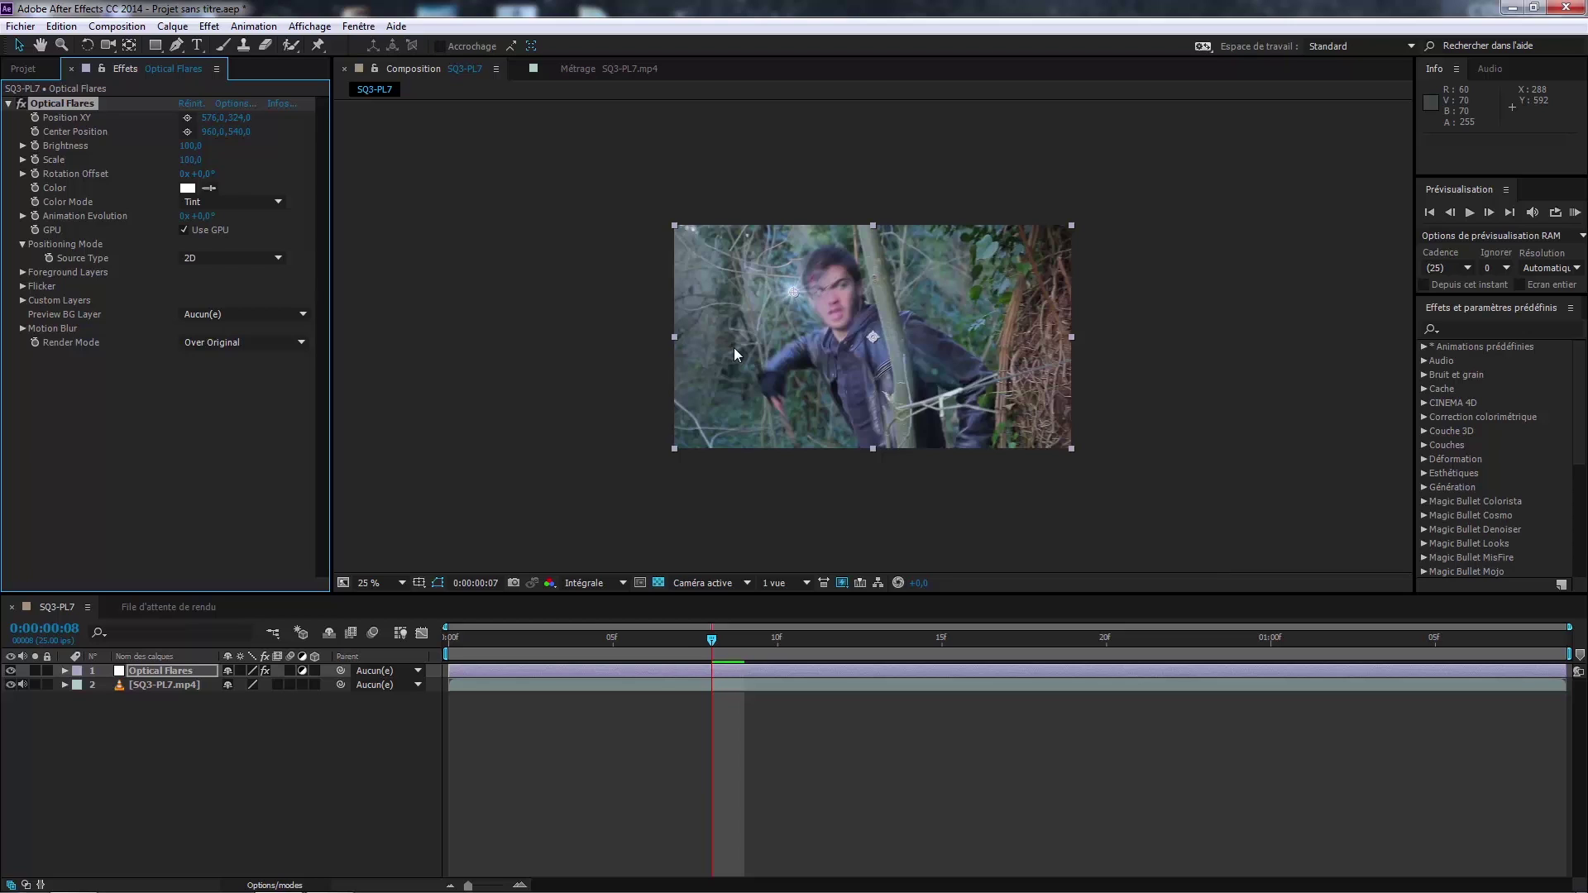
key("Page_Up")
key("Page_Up")
key("Page_Up")
key("Page_Down")
key("Page_Down")
key("Page_Down")
key("Page_Down")
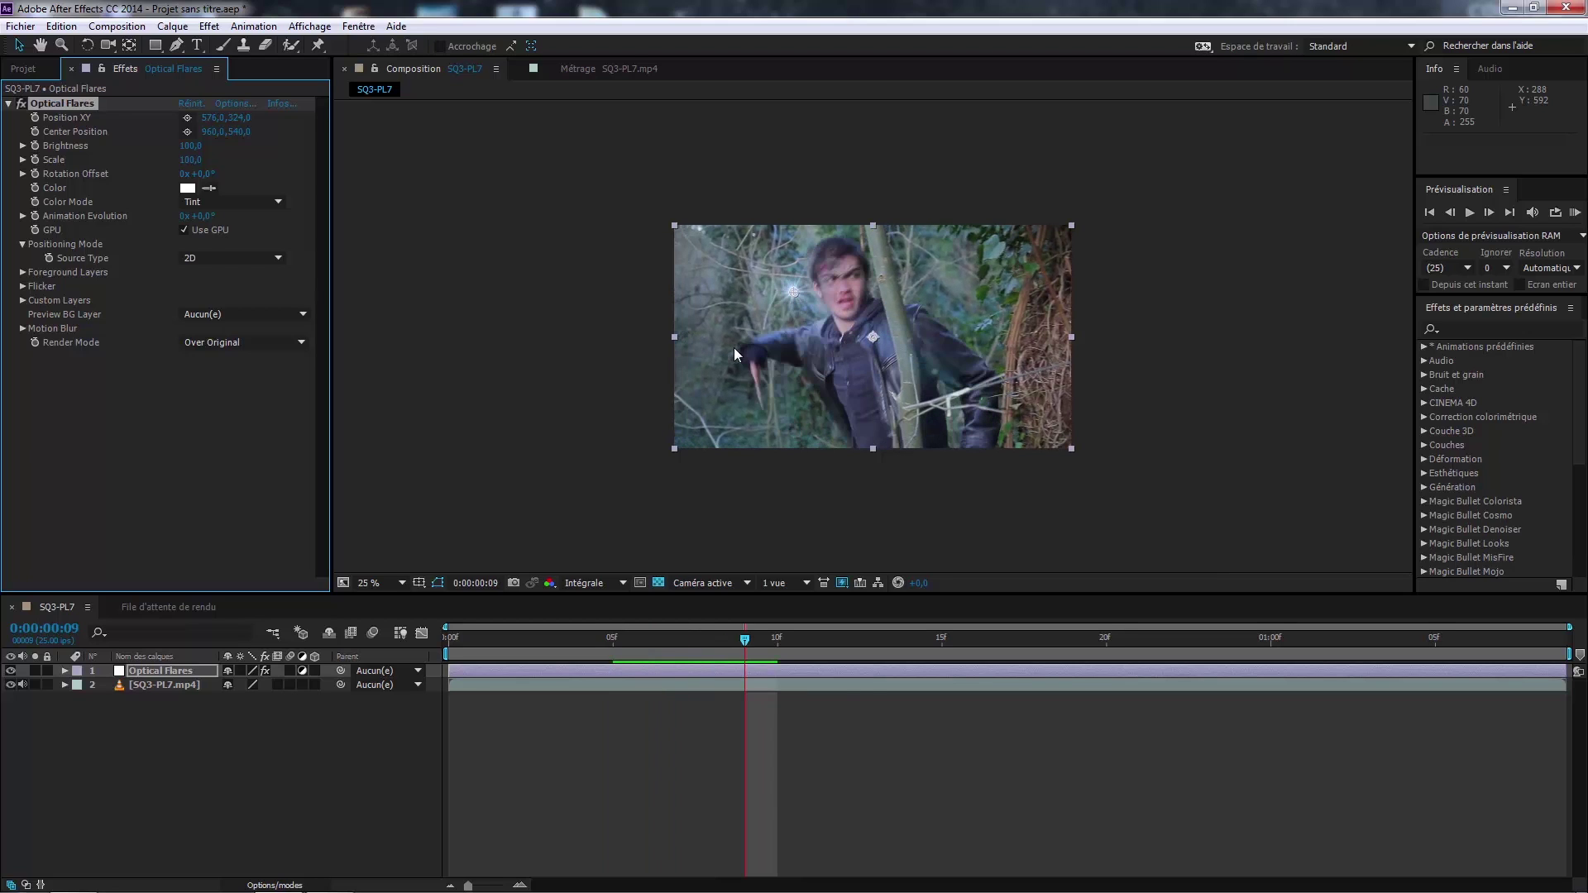
mouse_move(794, 292)
left_mouse_down()
mouse_move(761, 410)
mouse_move(994, 377)
mouse_move(898, 305)
mouse_move(787, 355)
mouse_move(960, 315)
mouse_move(766, 335)
mouse_move(931, 362)
mouse_move(895, 293)
mouse_move(788, 296)
left_mouse_up()
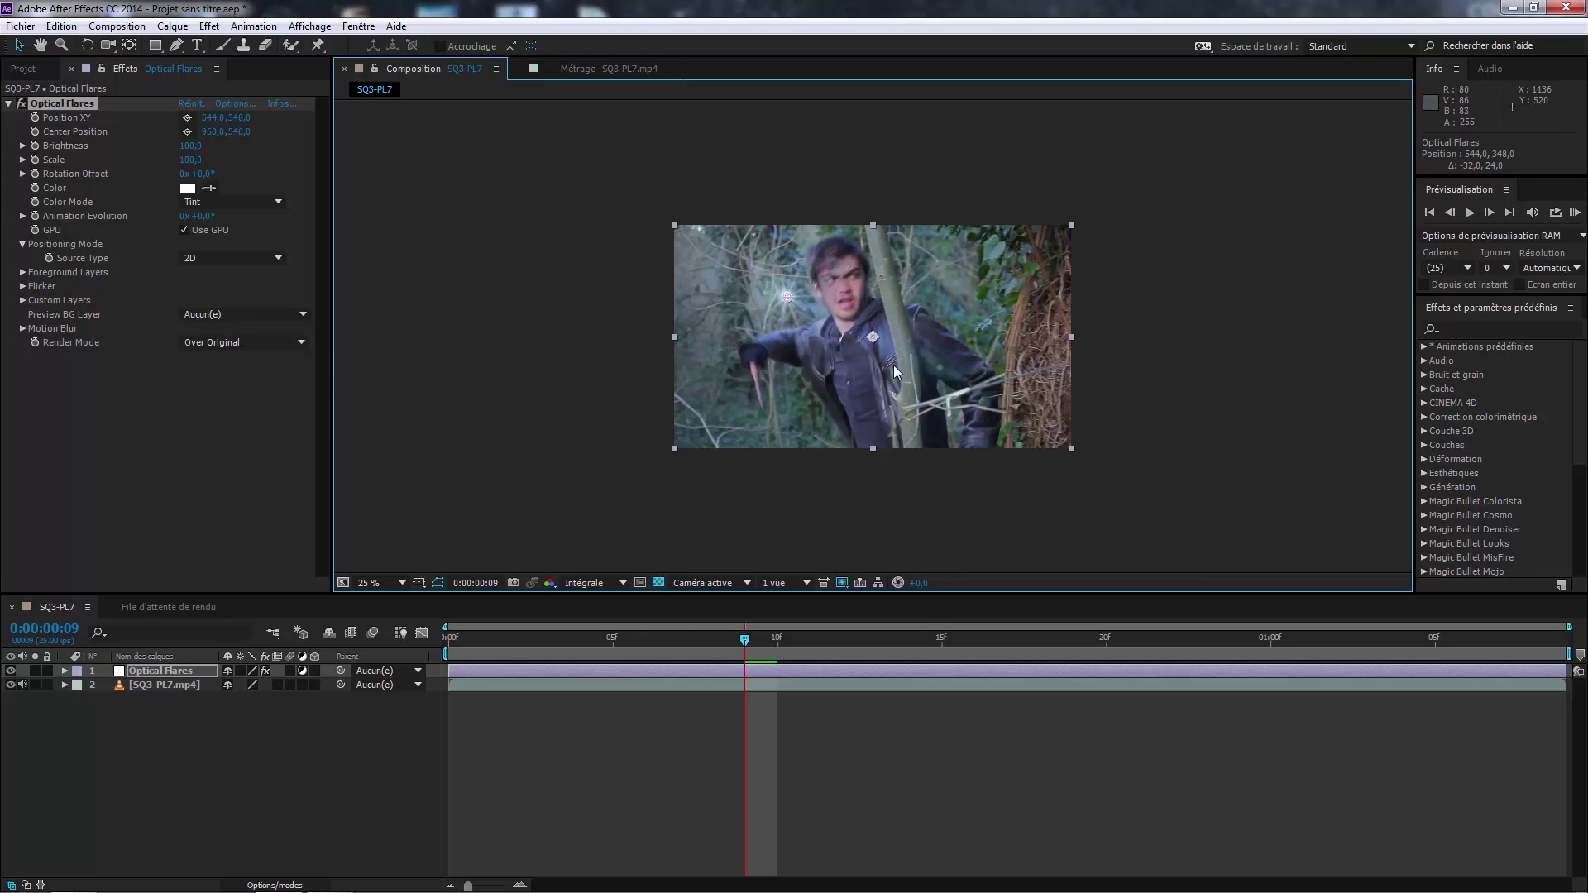
left_click_drag(781, 296, 769, 369)
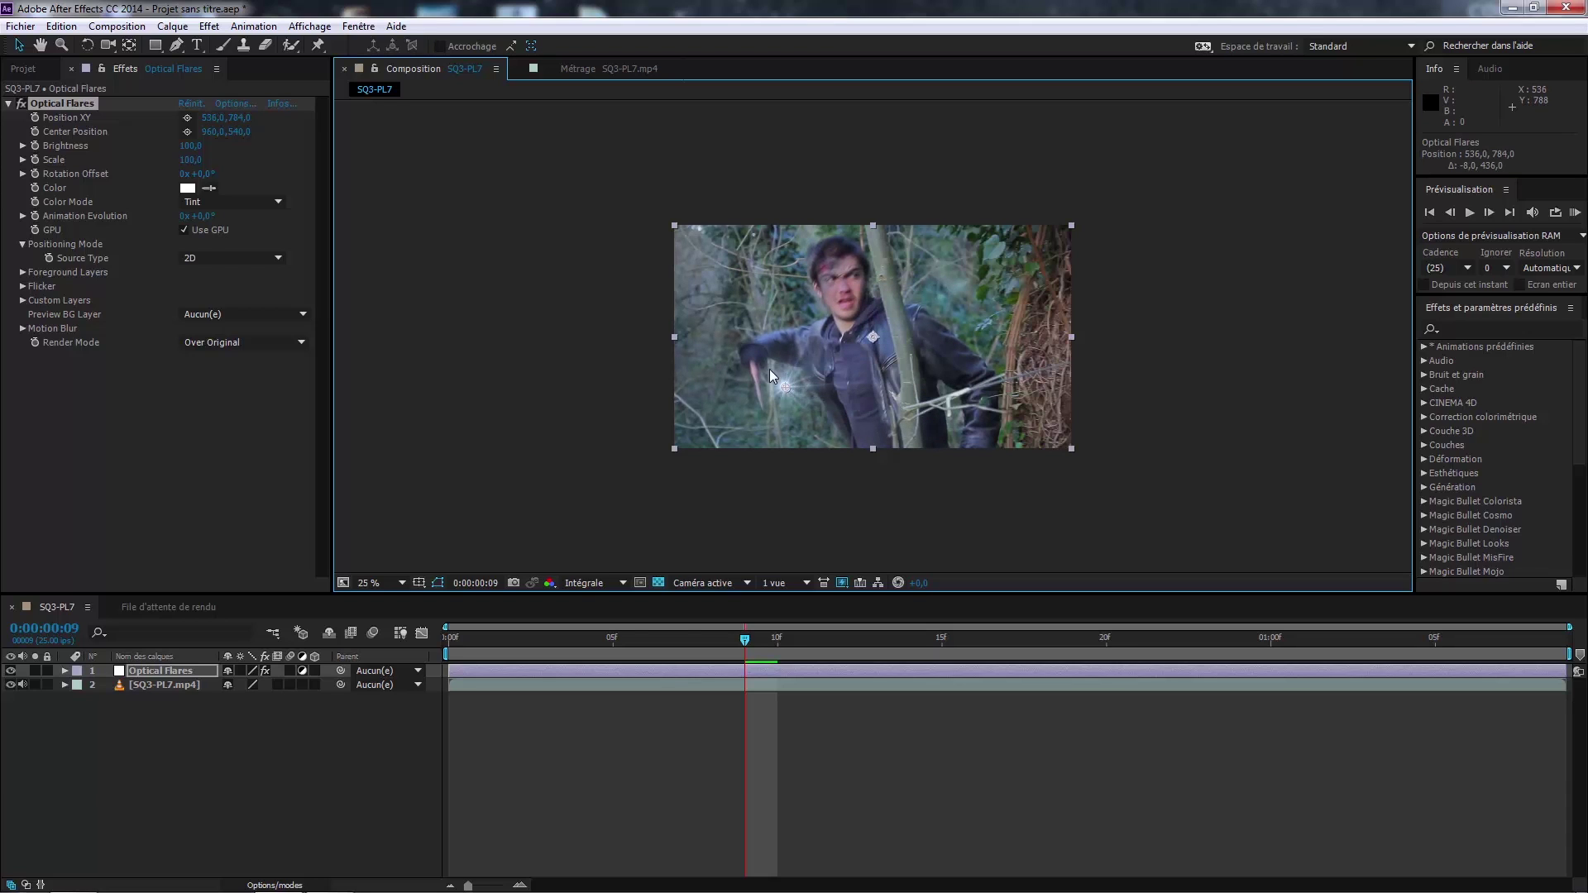
Step: Open the Optical Flares options and enlarge the window in width and height
left_click(225, 103)
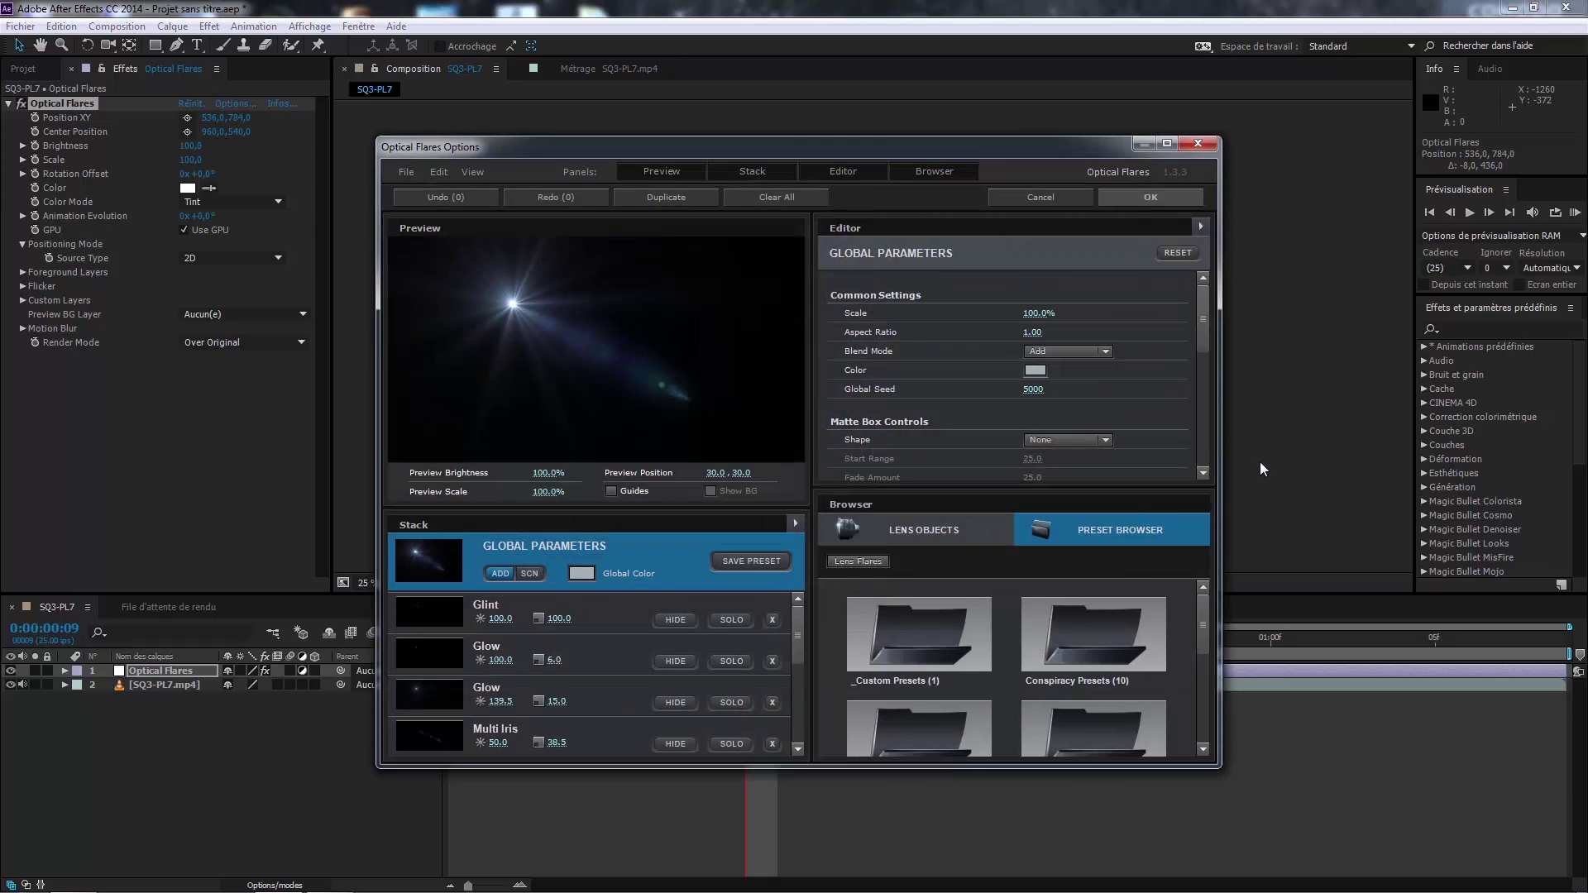
left_click_drag(1225, 463, 1494, 464)
left_click_drag(910, 144, 708, 118)
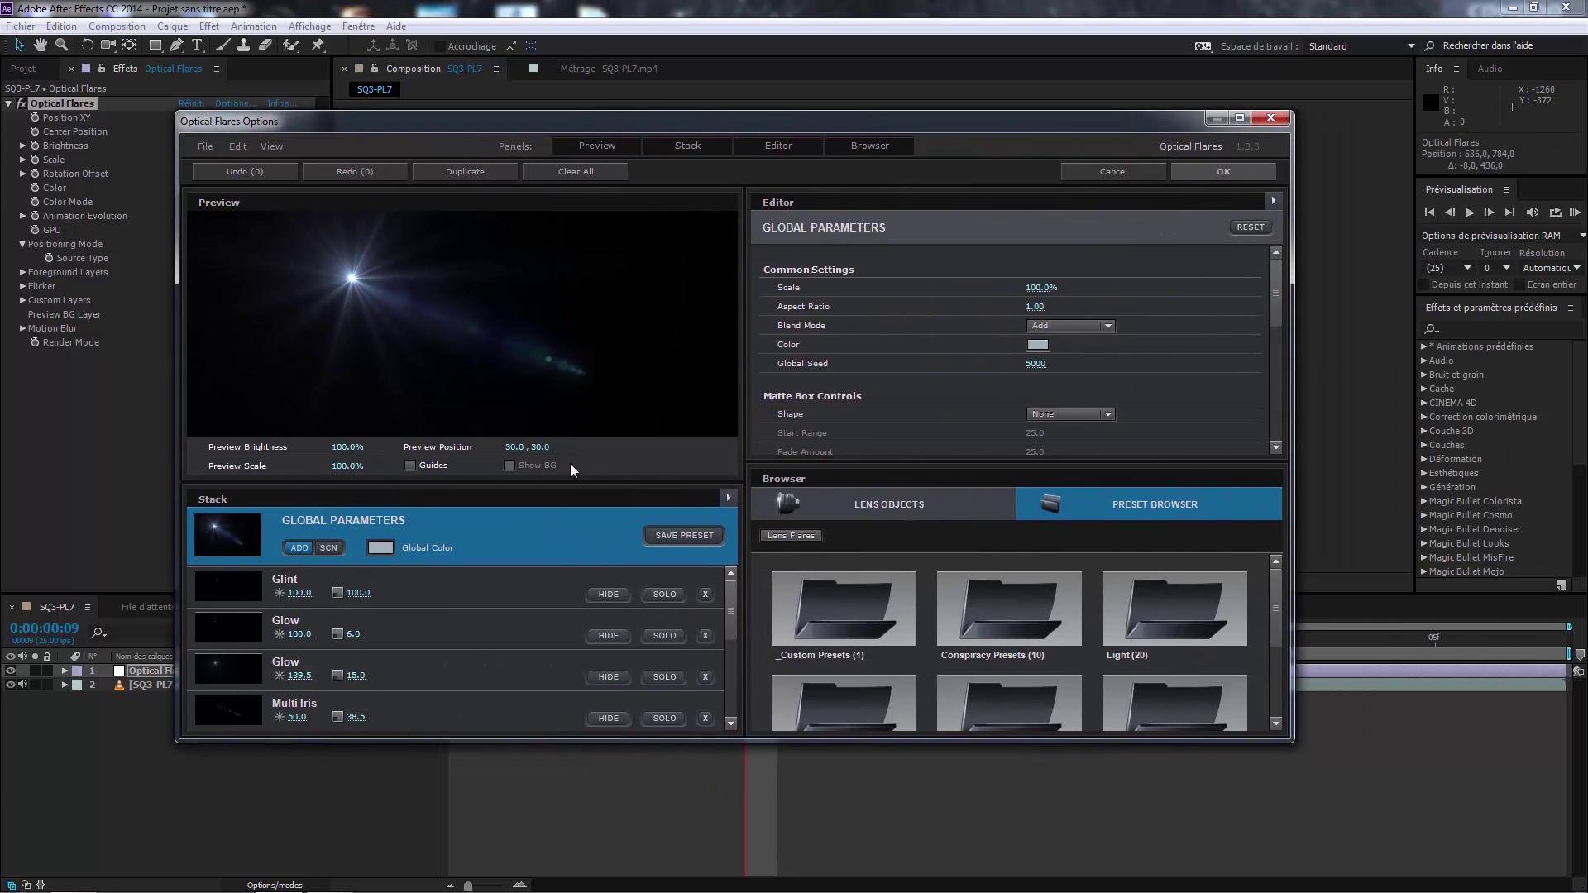
left_click_drag(639, 738, 639, 812)
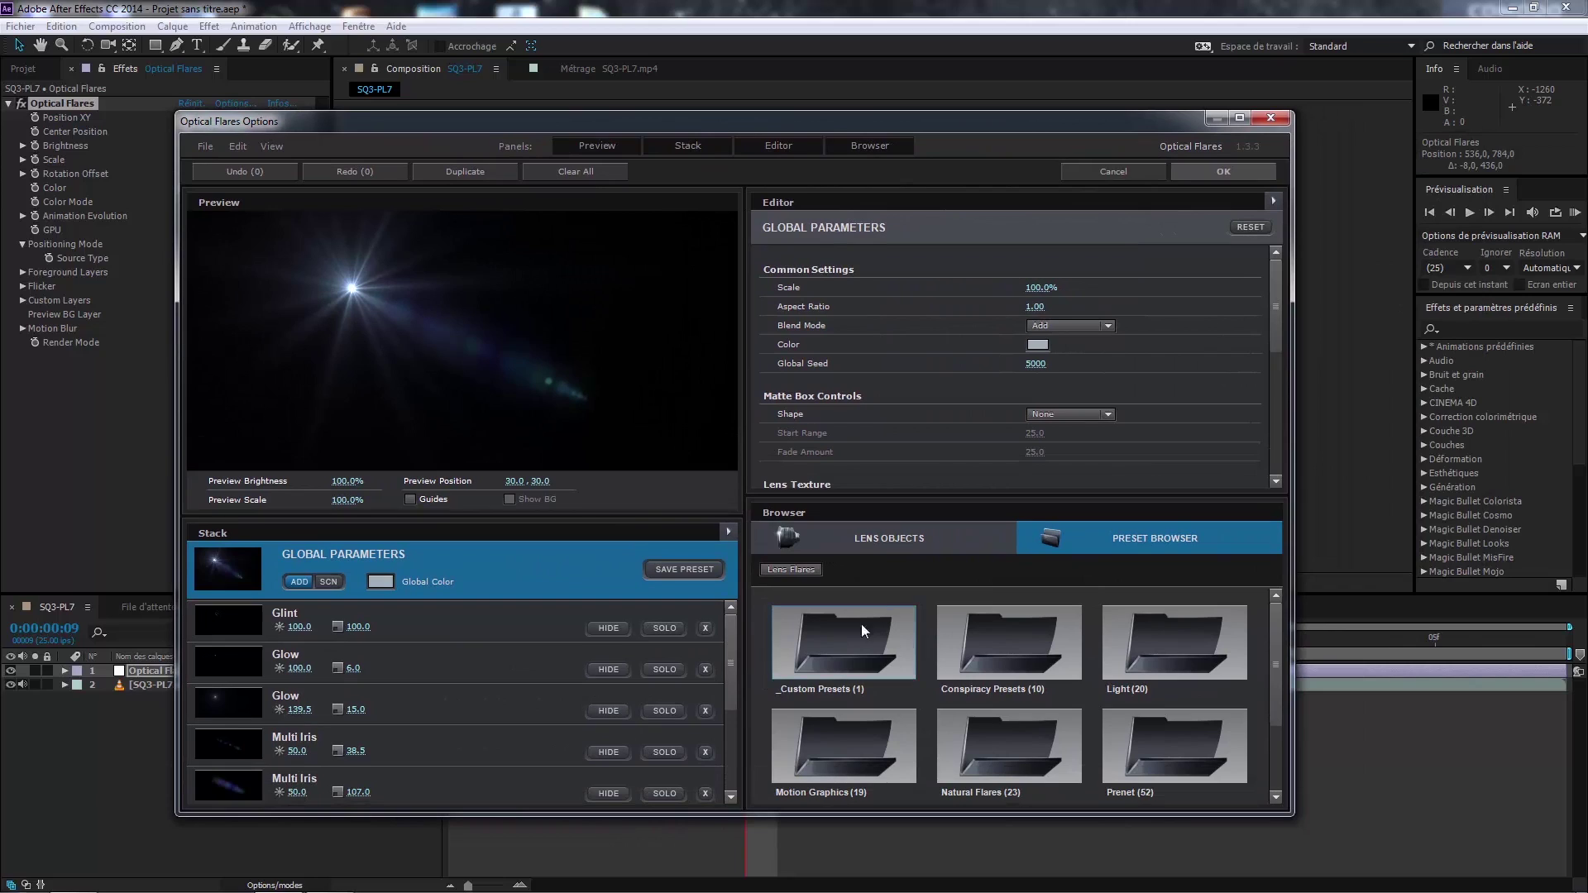
Step: Look through the flare preset folders, checking inside _Custom Presets and returning to the main folder list
scroll(1062, 685, "down", 1)
scroll(1127, 687, "up", 1)
left_click(856, 653)
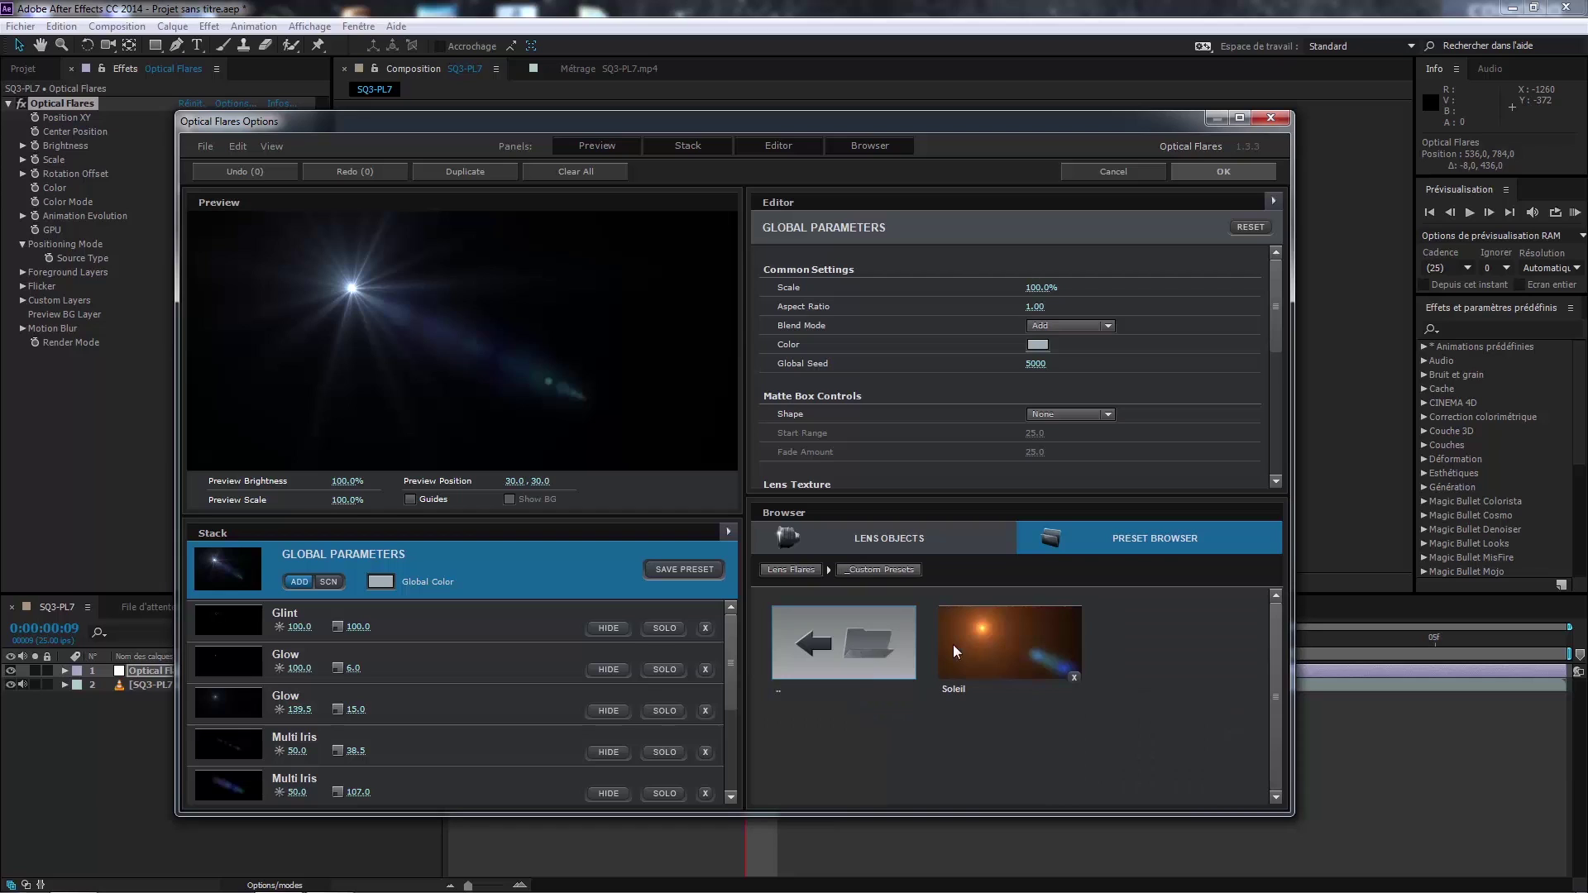
left_click(852, 645)
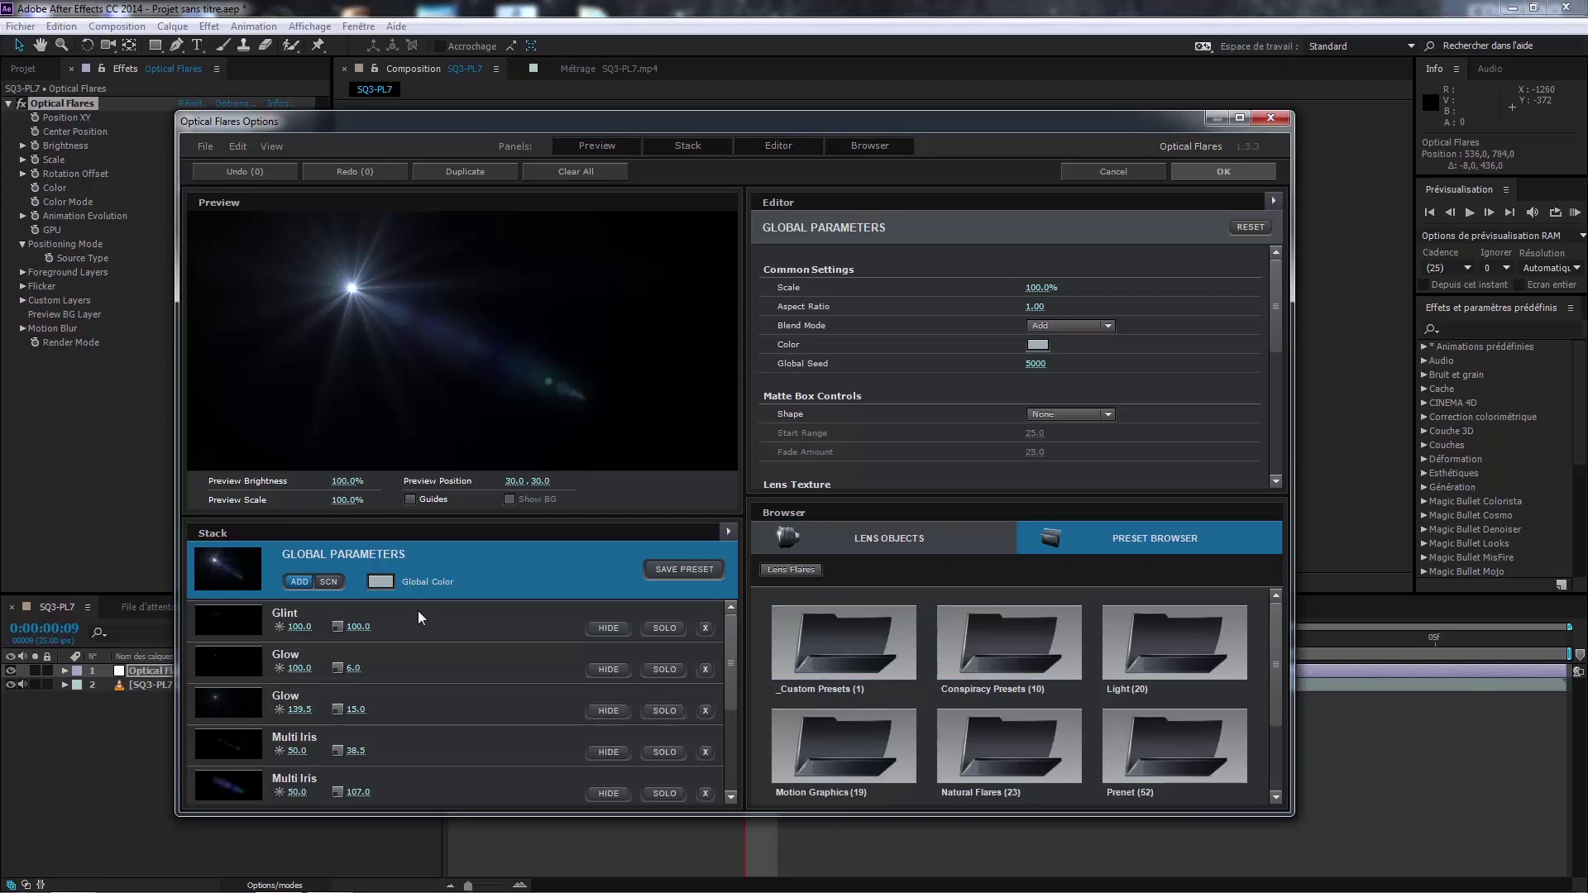
Step: Delete every lens object from the flare's stack, from Glint through Spike Ball
left_click(439, 622)
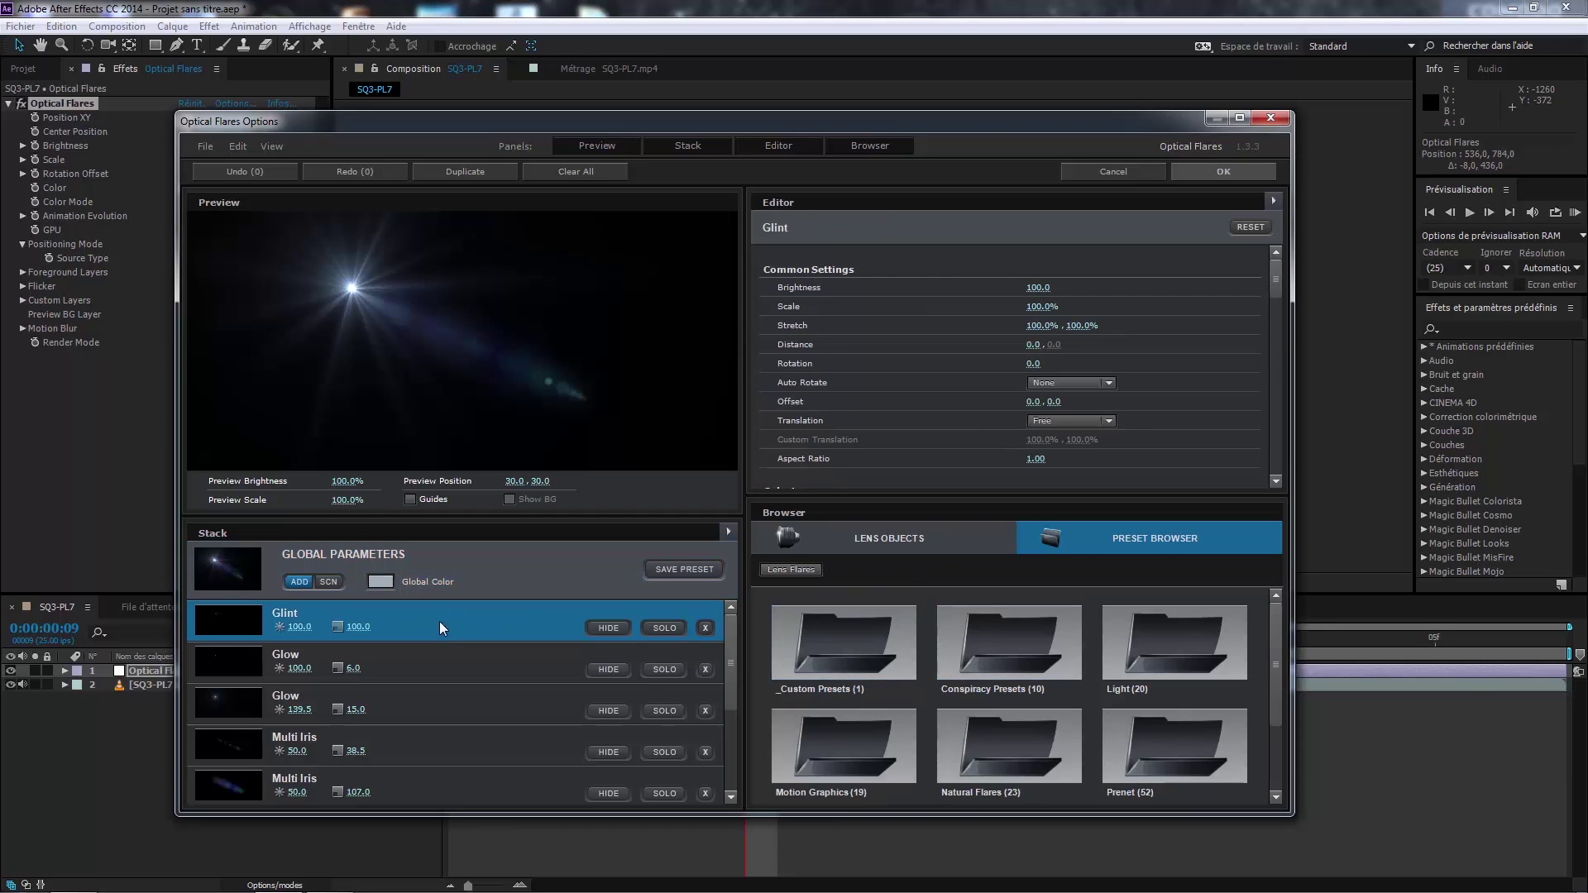
left_click(706, 628)
left_click(706, 628)
left_click(706, 628)
left_click(706, 628)
left_click(705, 628)
left_click(705, 628)
left_click(705, 628)
left_click(705, 628)
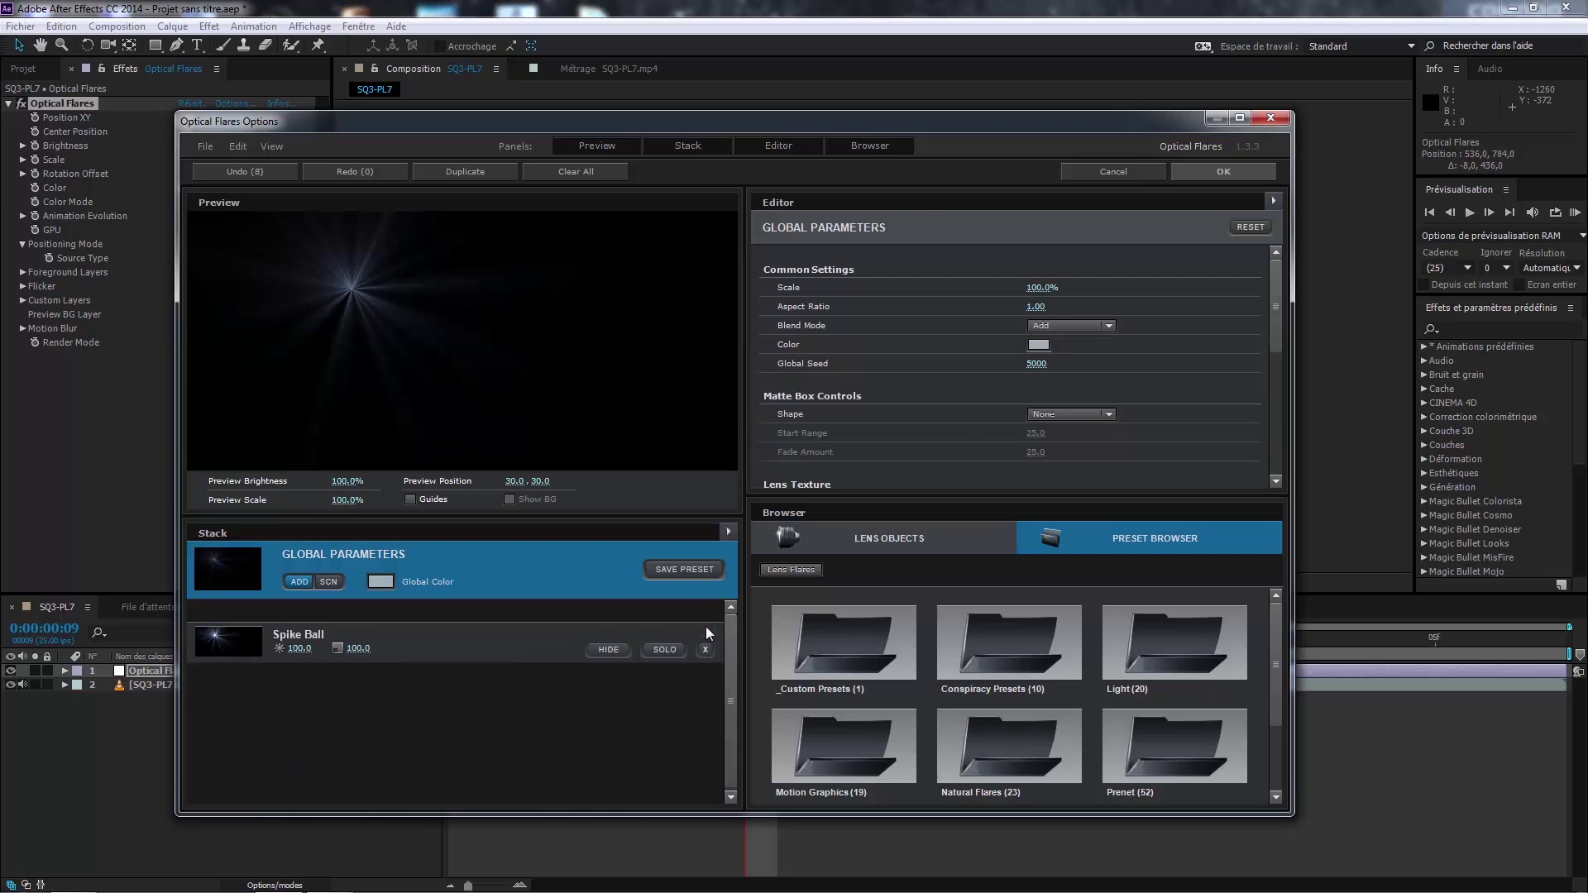
left_click(705, 648)
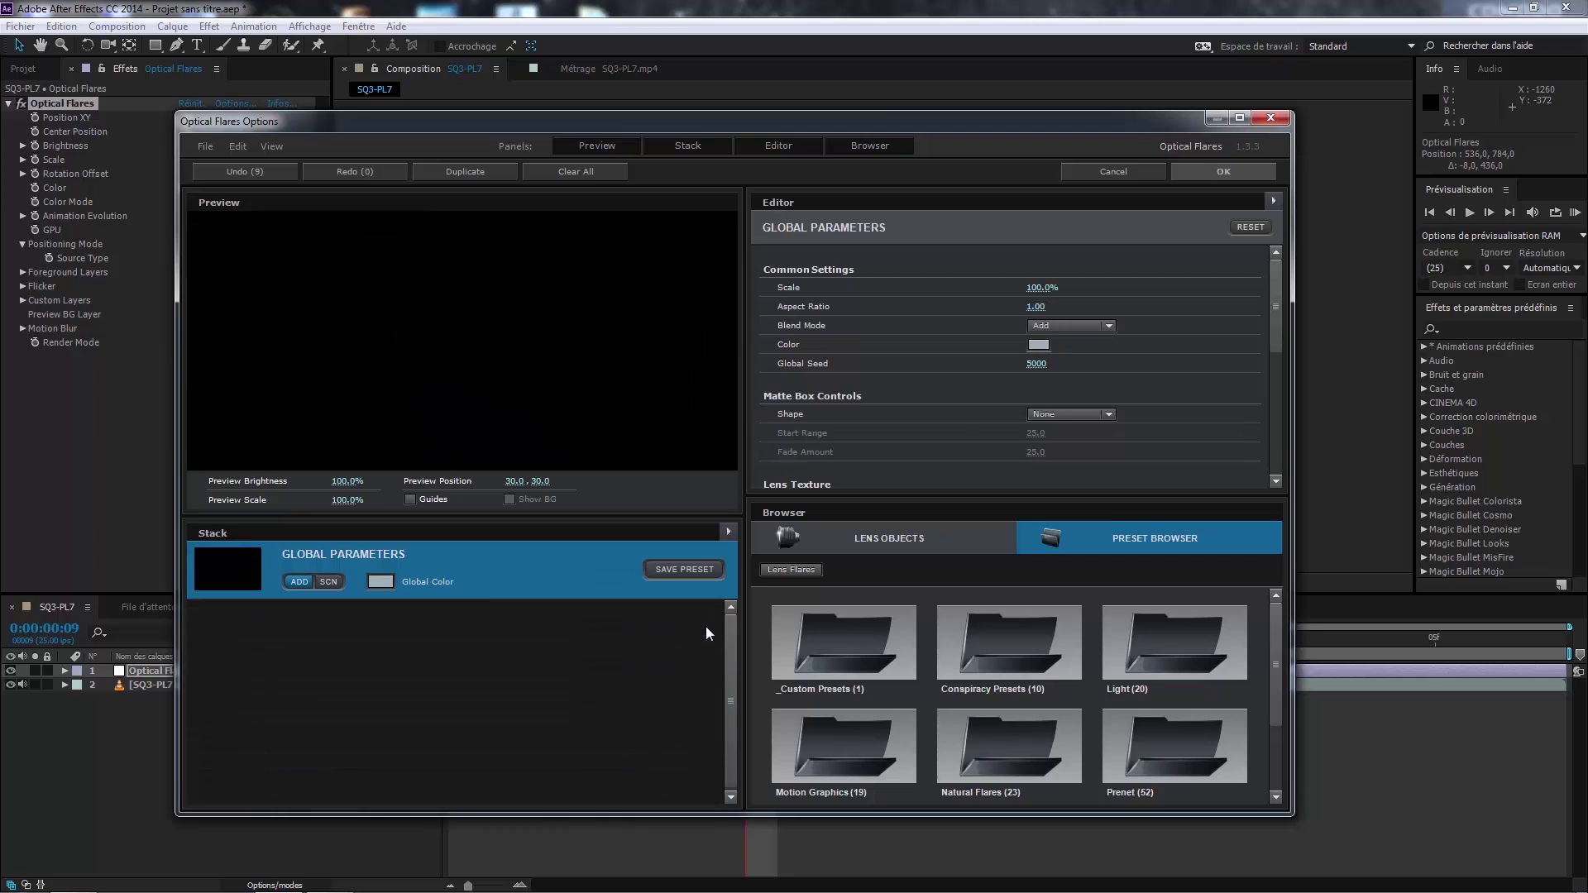
Step: Add a Glow lens object to the empty stack and set its brightness to 100
left_click(887, 538)
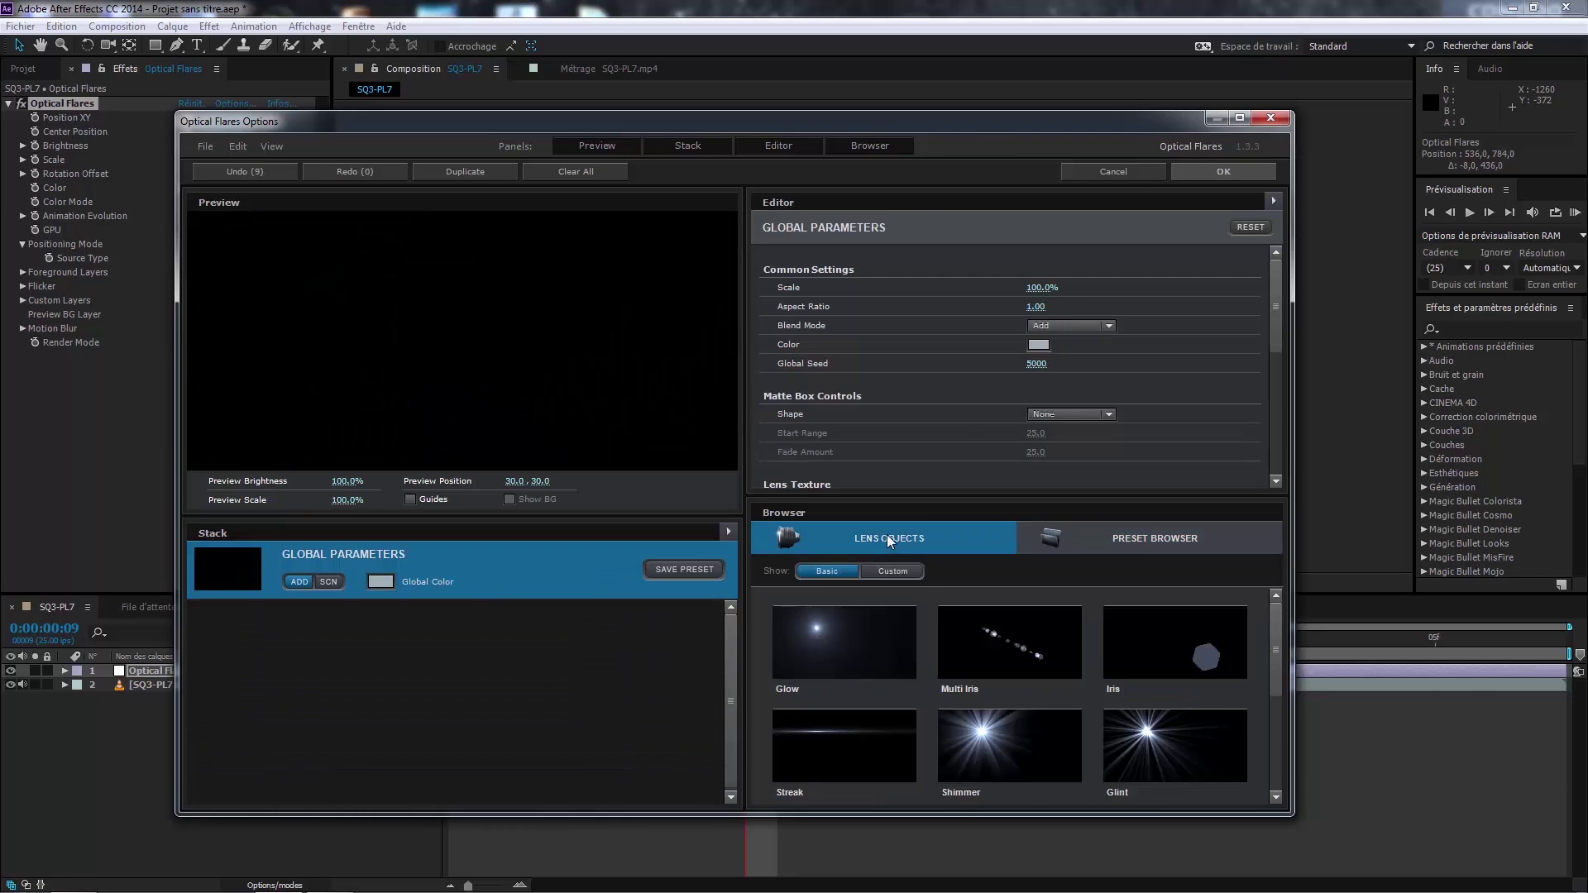
left_click(815, 632)
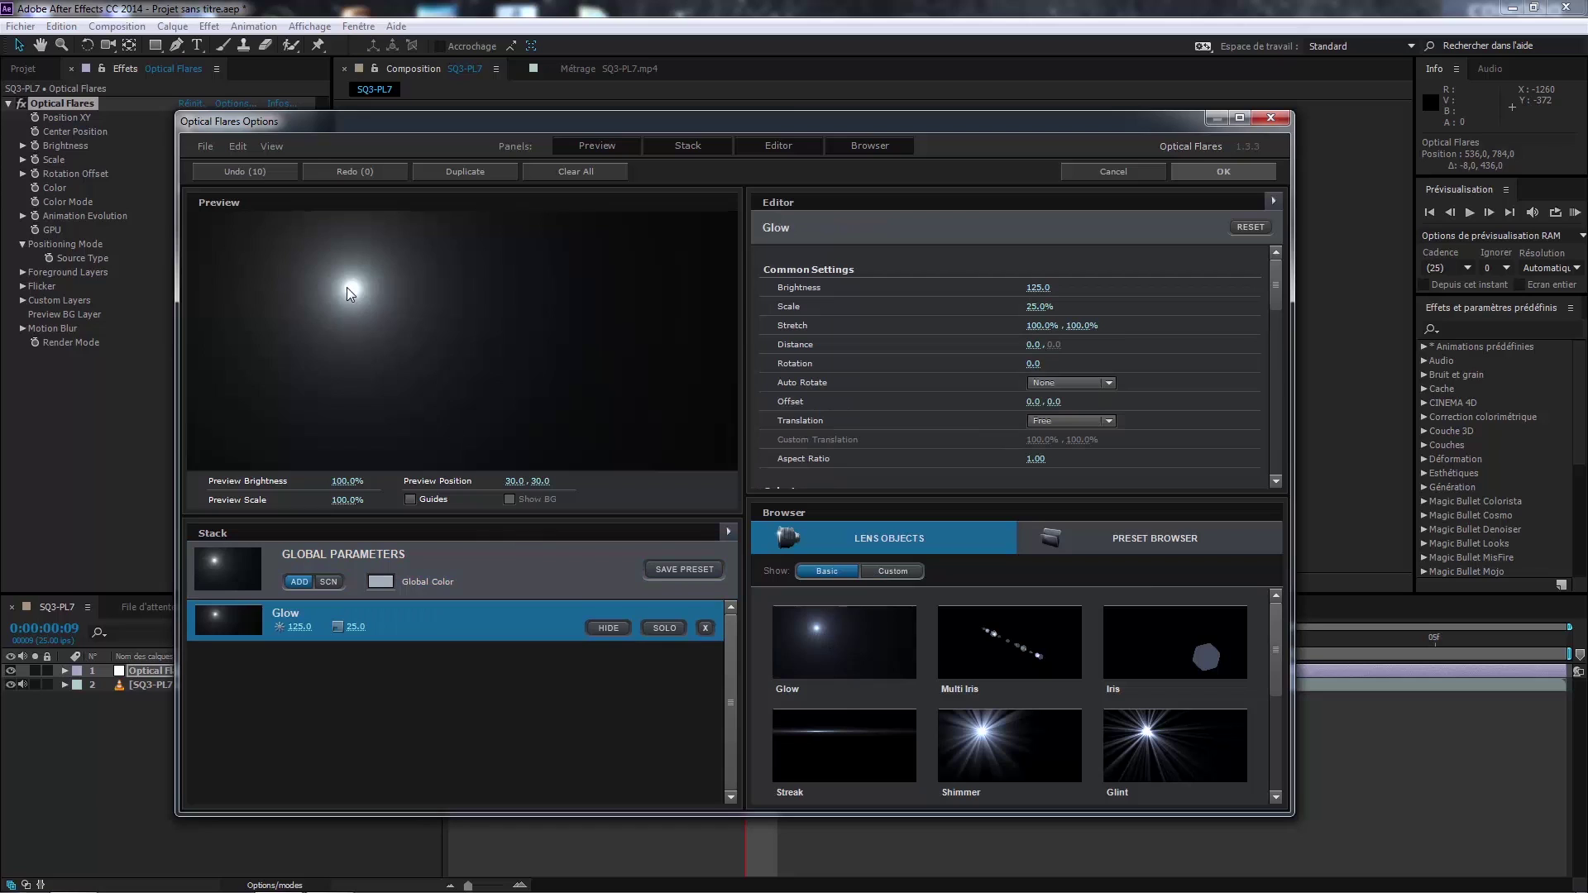
left_click_drag(348, 291, 431, 365)
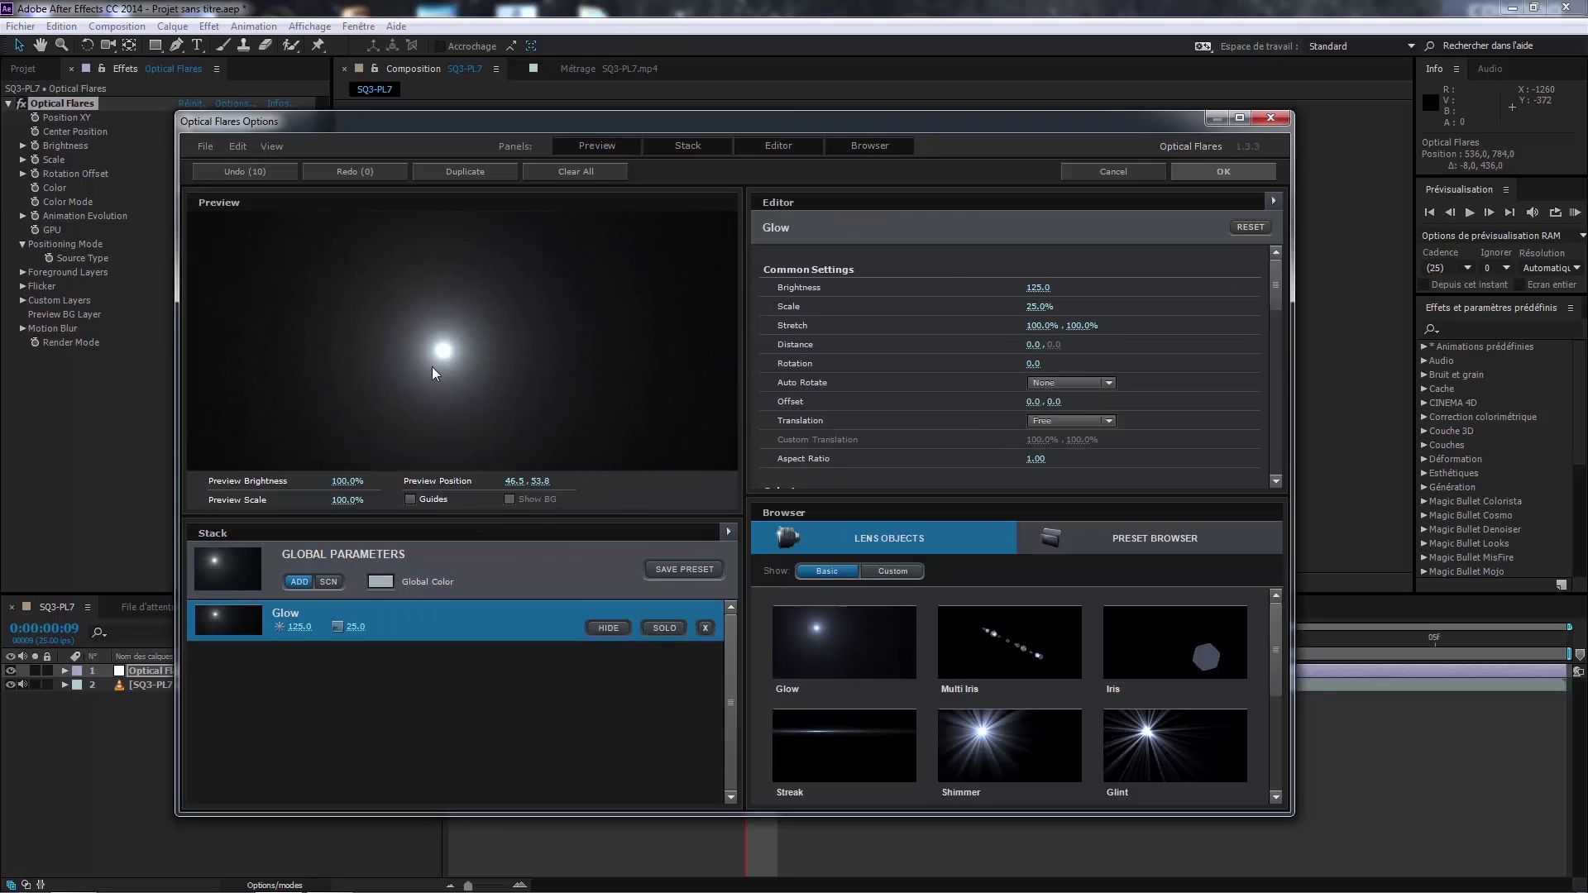
left_click(298, 627)
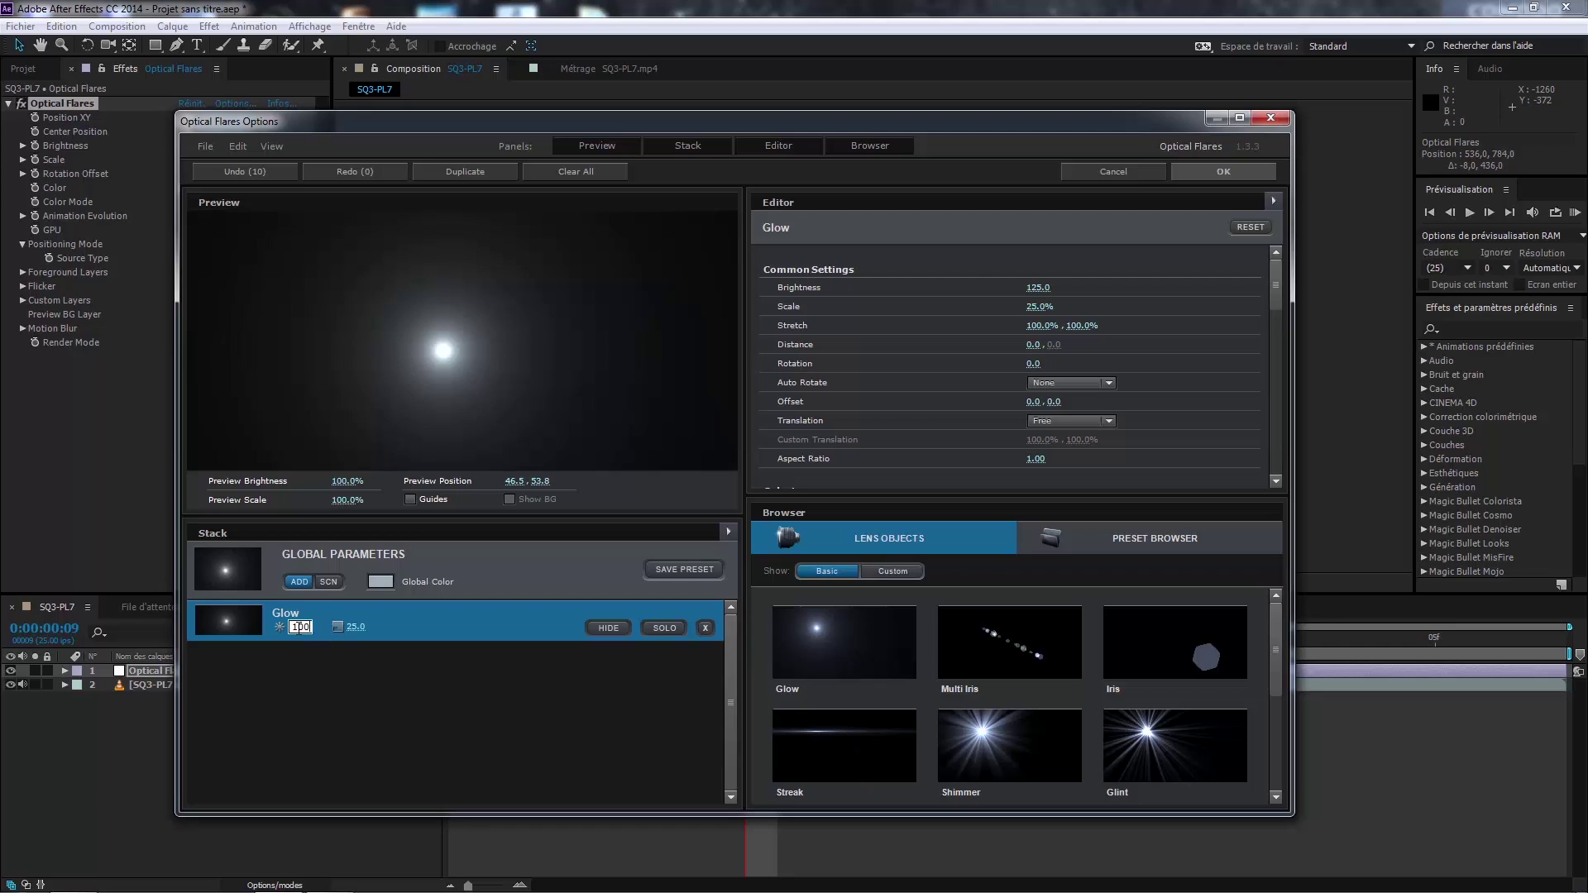
key("Return")
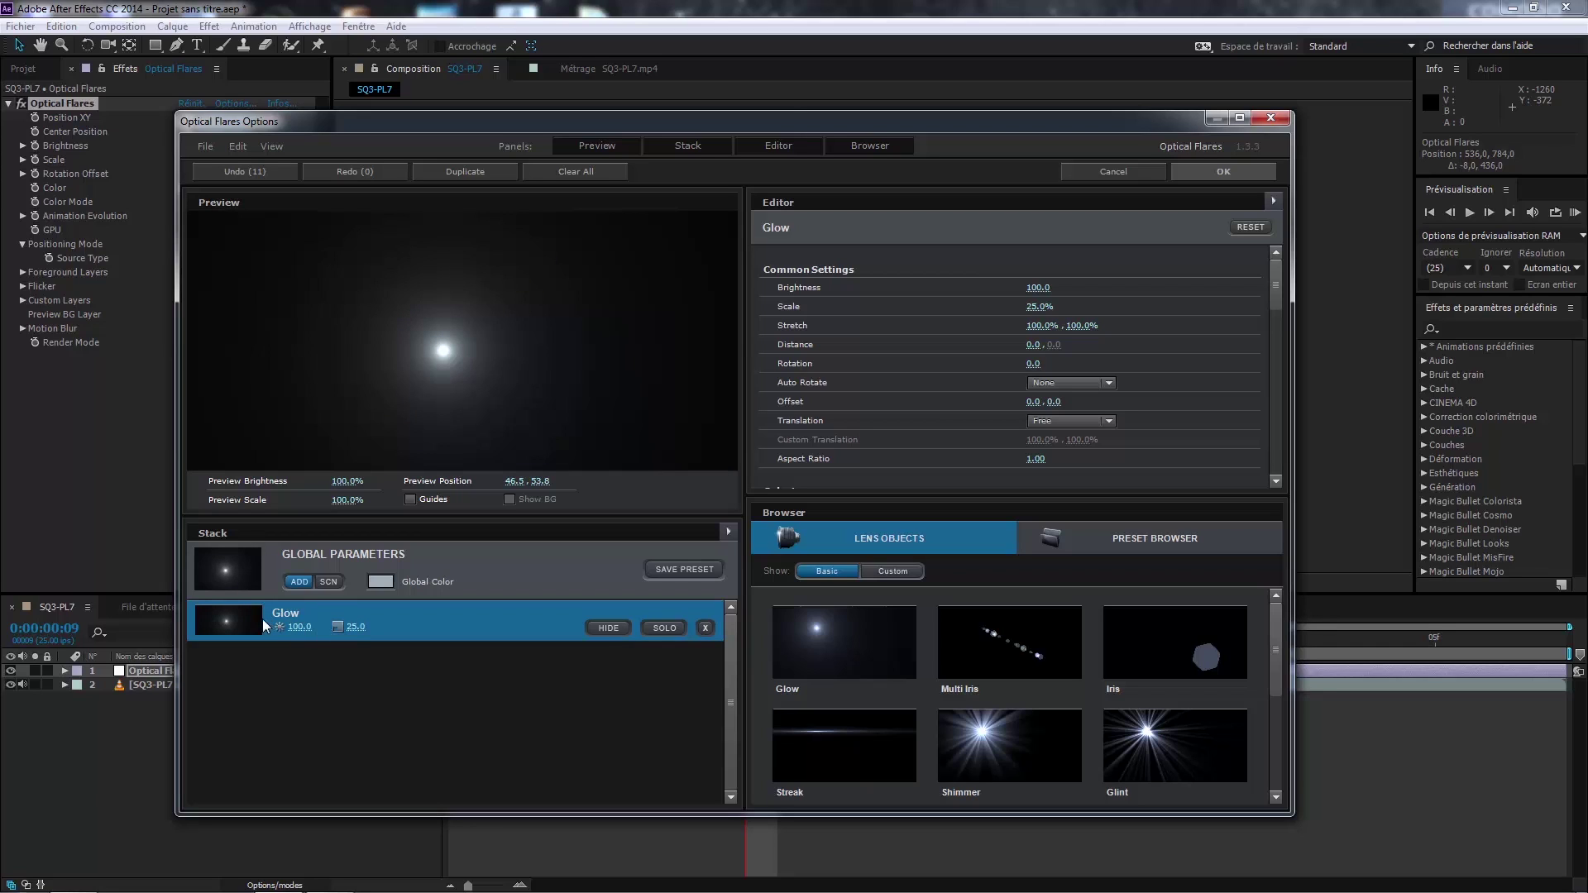
Step: Try a Lens Orbs object alongside the Glow, checking it at another preview position, and remove it from the stack
left_click_drag(439, 359, 341, 332)
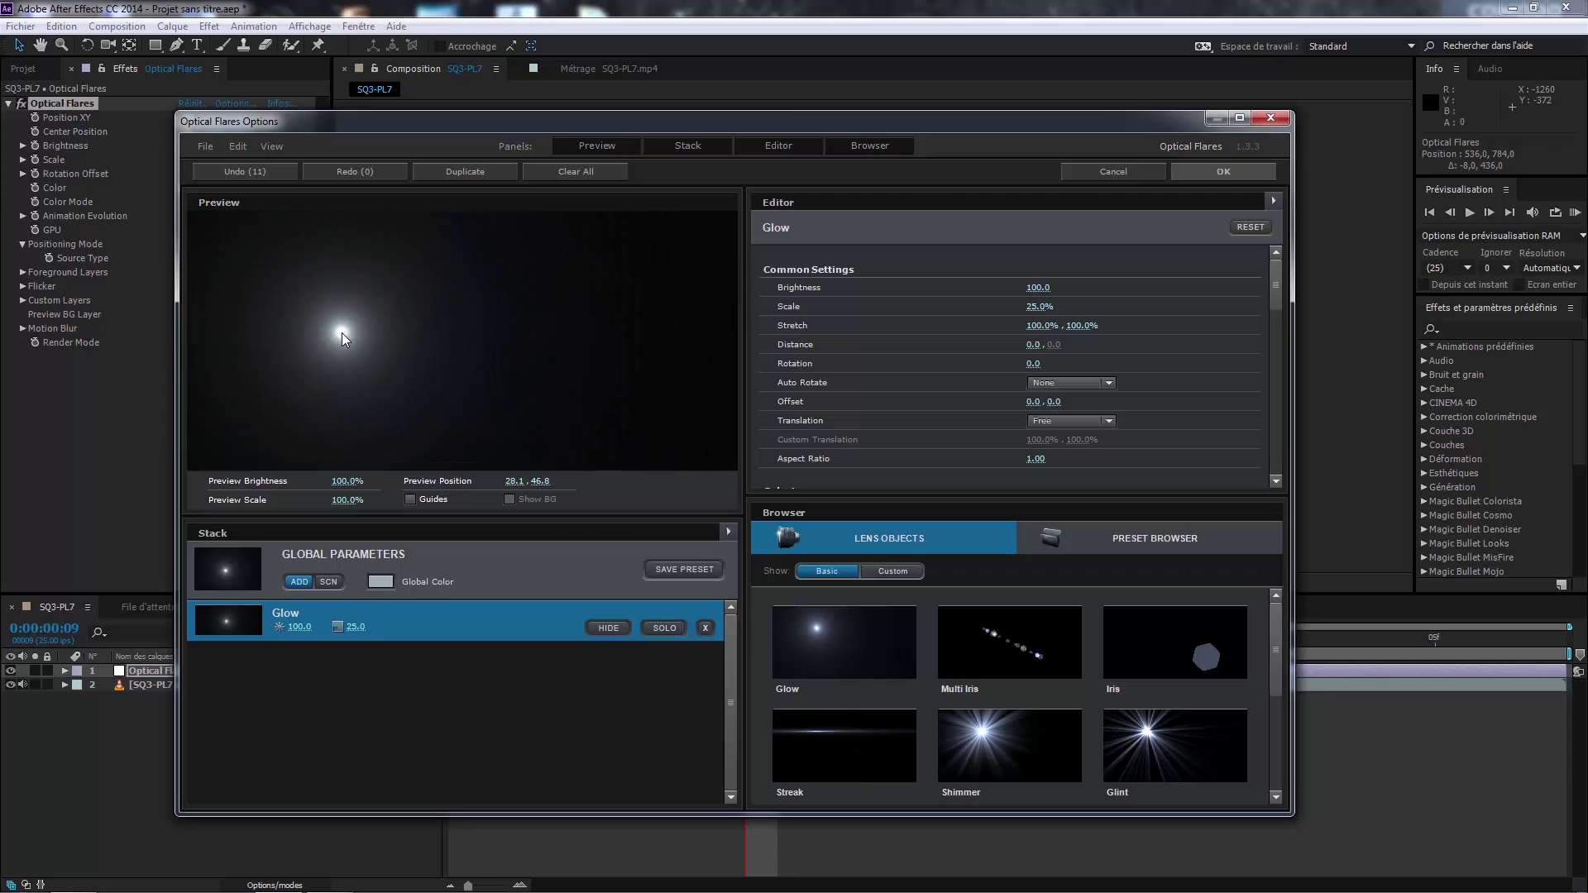
scroll(882, 651, "down", 2)
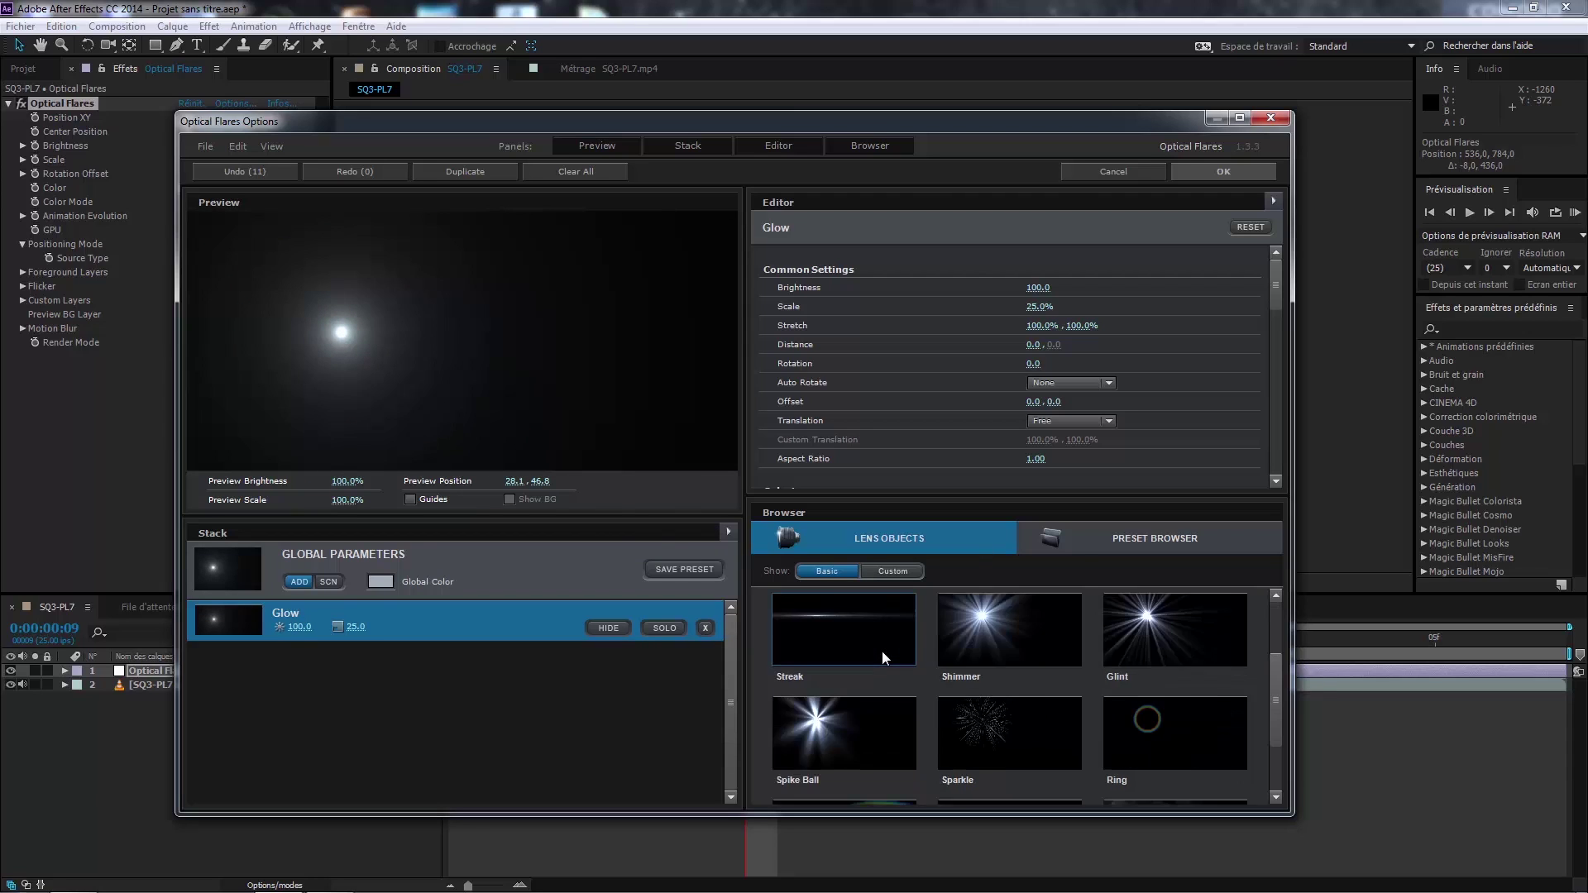
left_click(1141, 735)
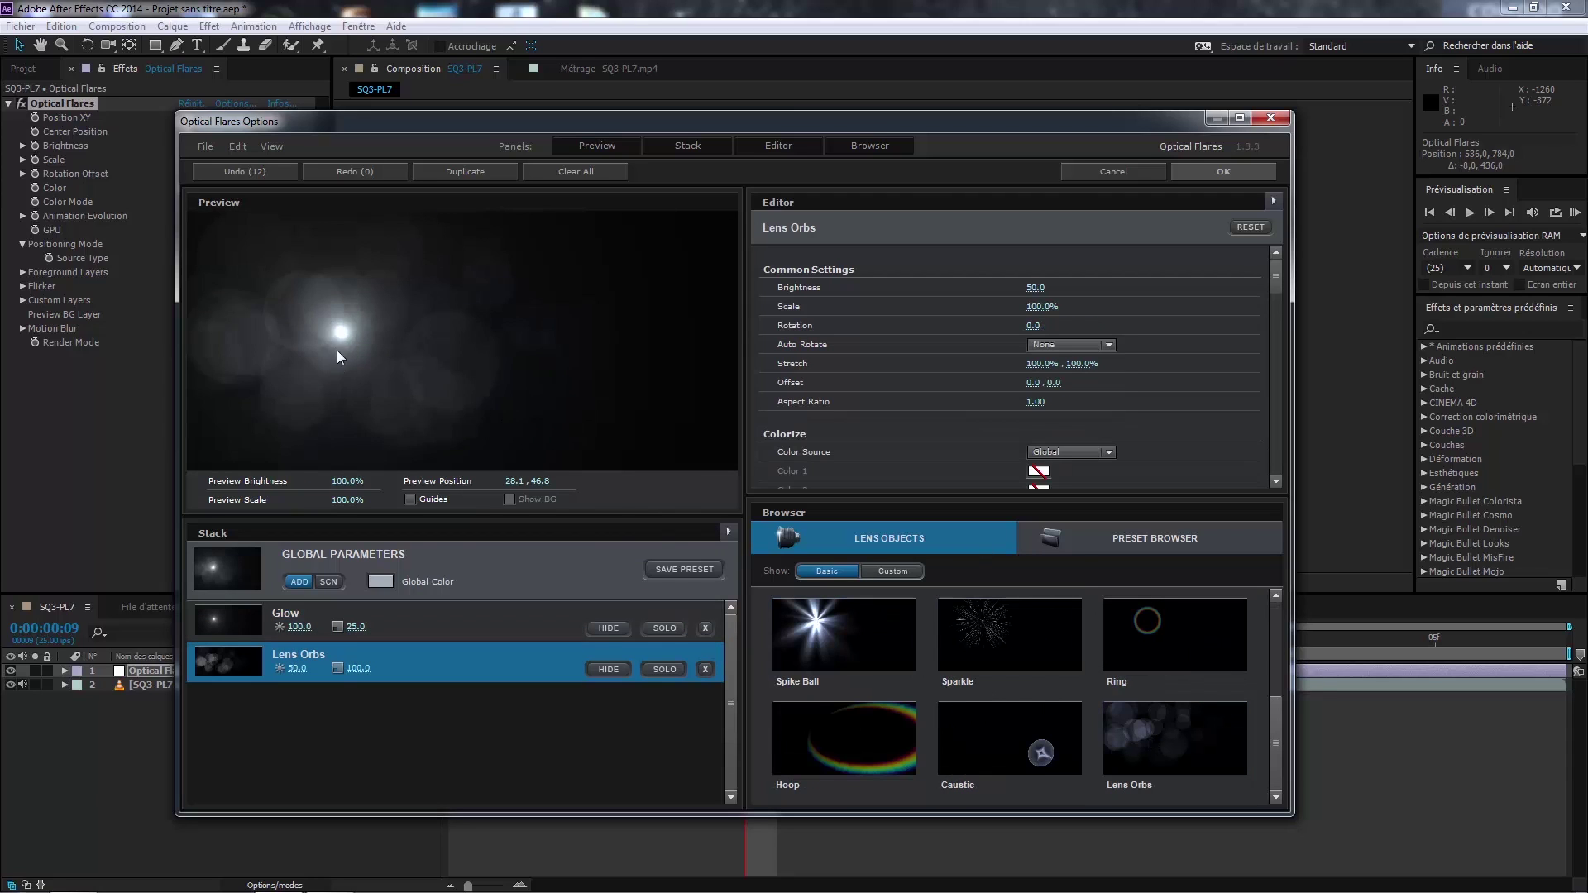
left_click_drag(336, 350, 403, 334)
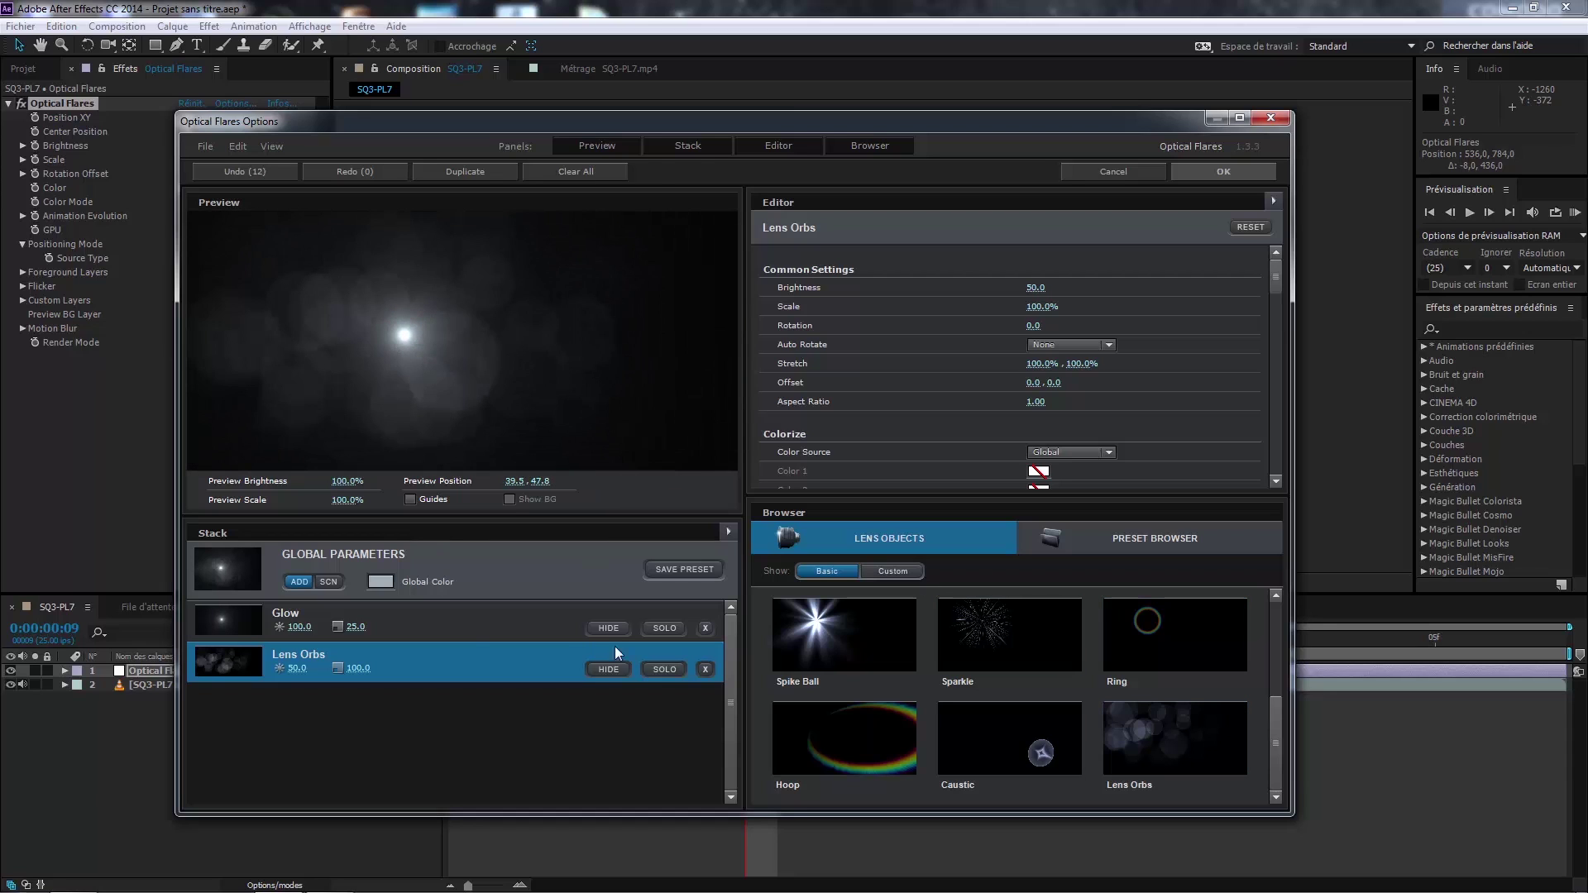
left_click(708, 671)
Step: Try a Spike Ball and a Multi Iris lens object alongside the Glow, removing each from the stack after previewing it
left_click(843, 656)
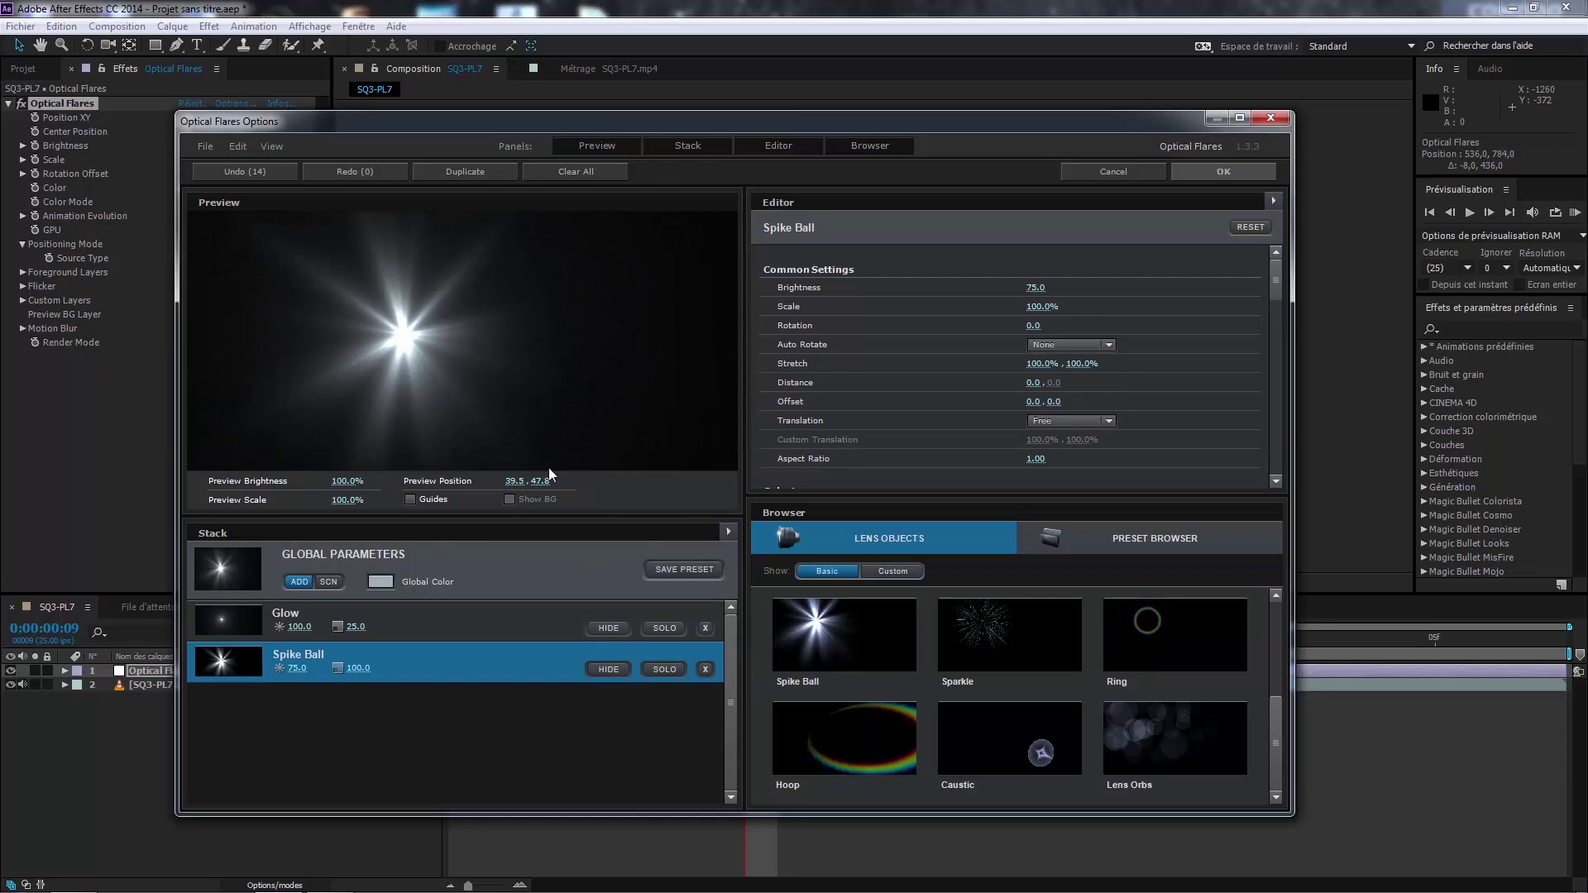
left_click(706, 670)
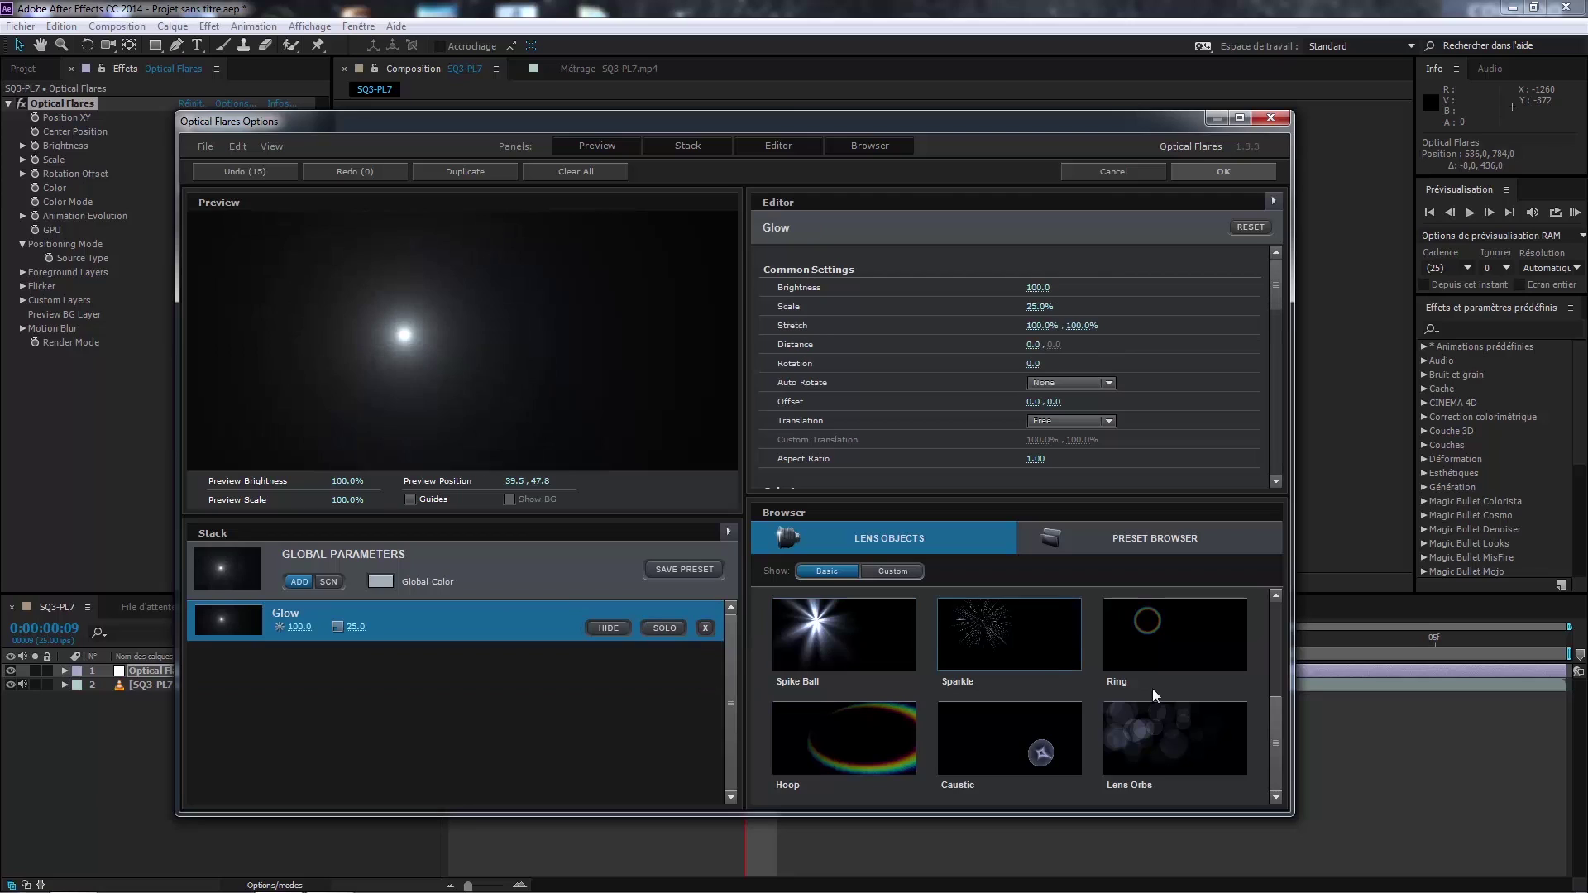
scroll(1155, 694, "up", 2)
left_click(1009, 642)
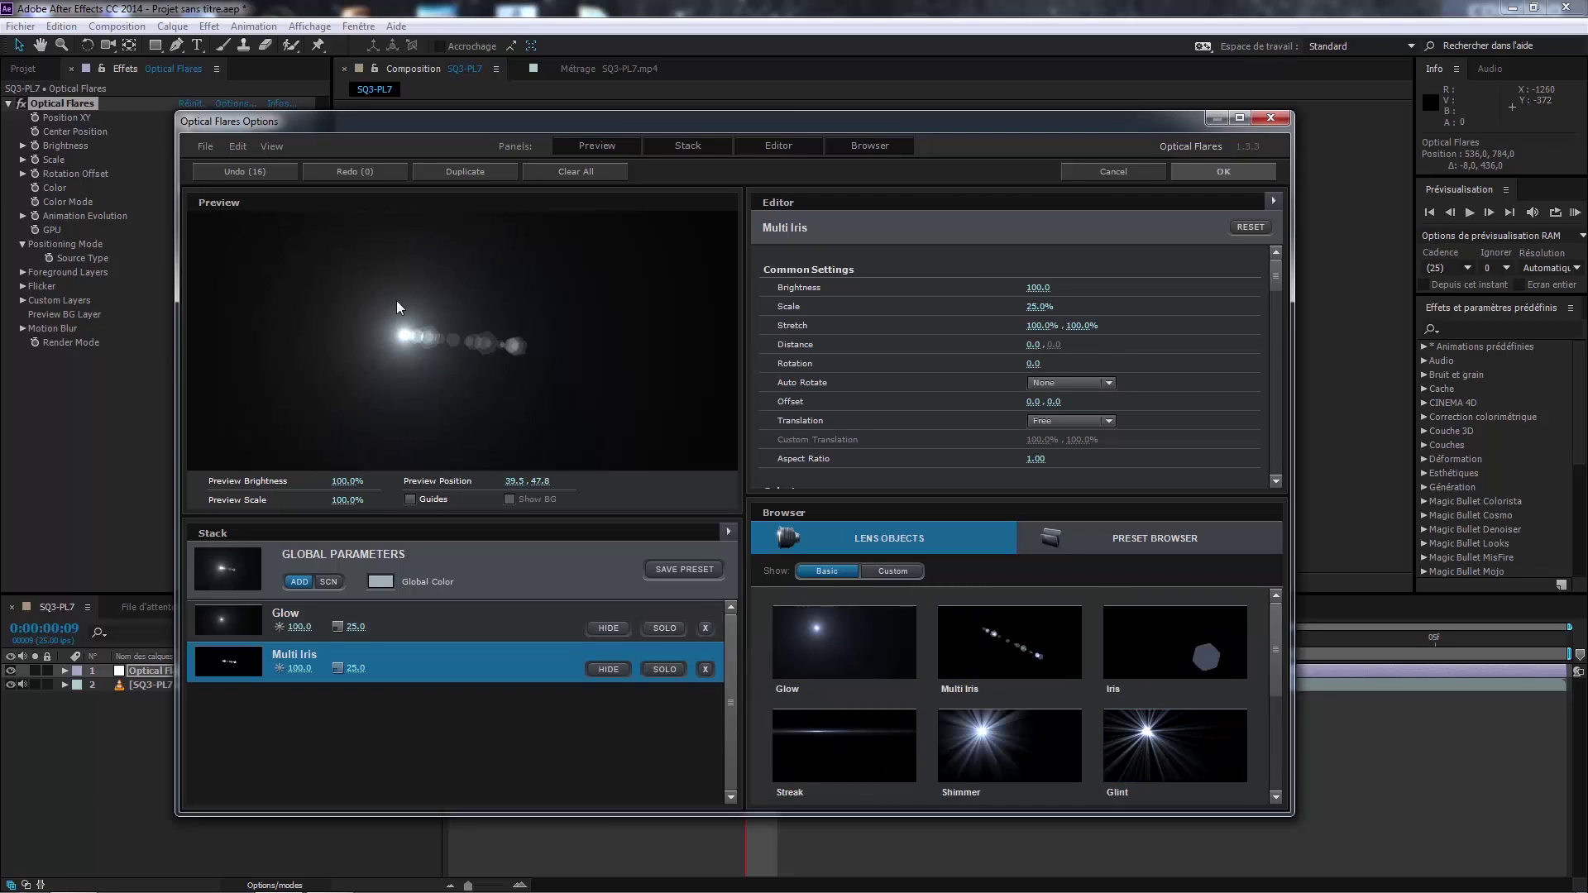
left_click_drag(396, 300, 480, 287)
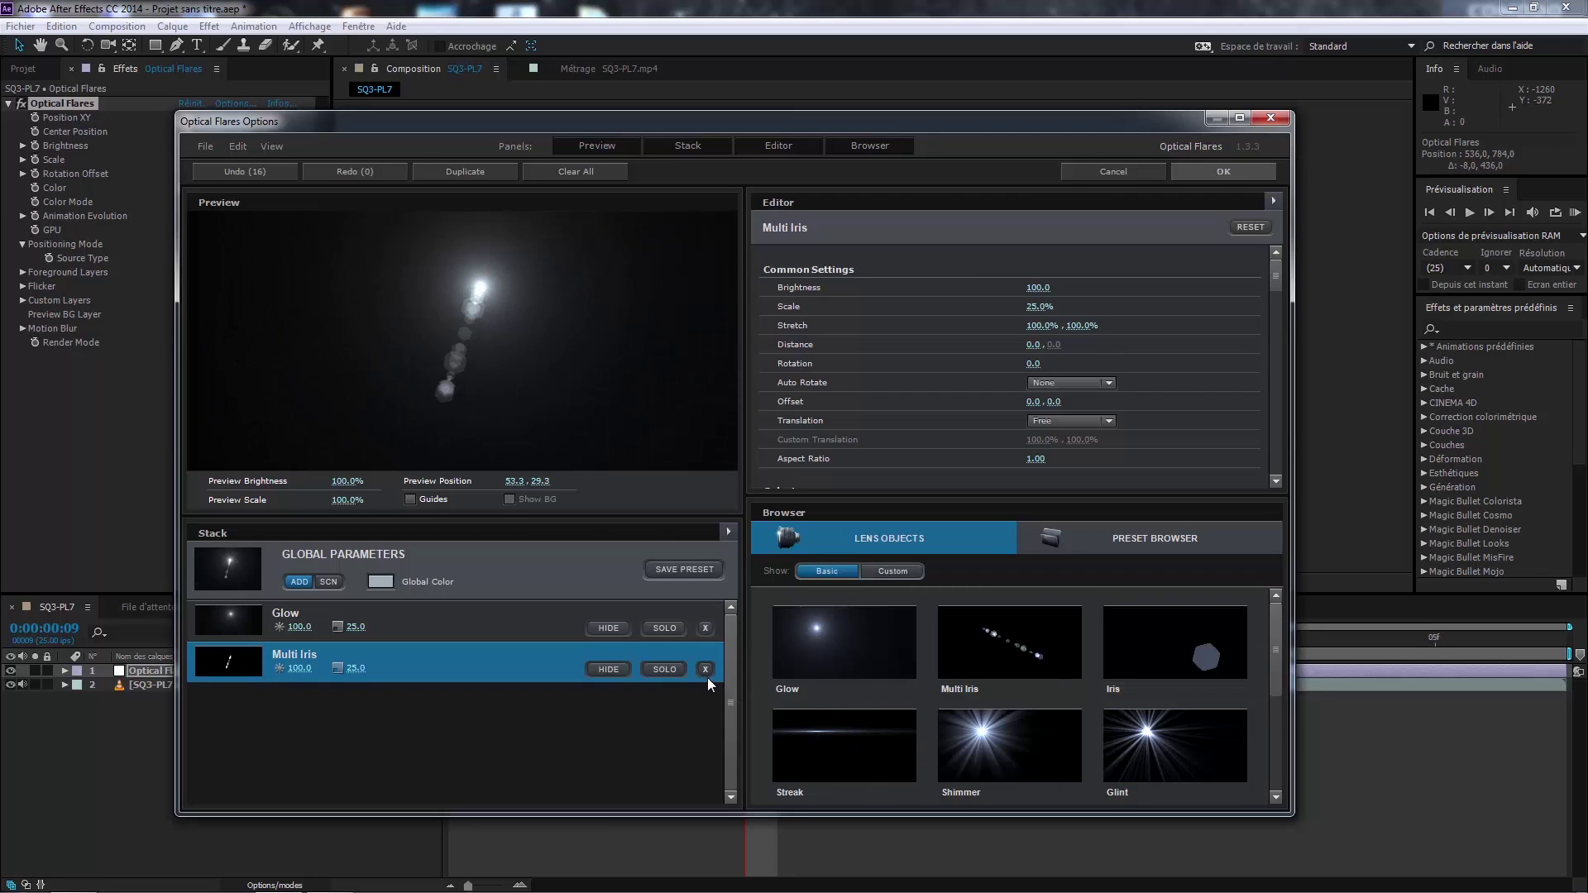
left_click(706, 671)
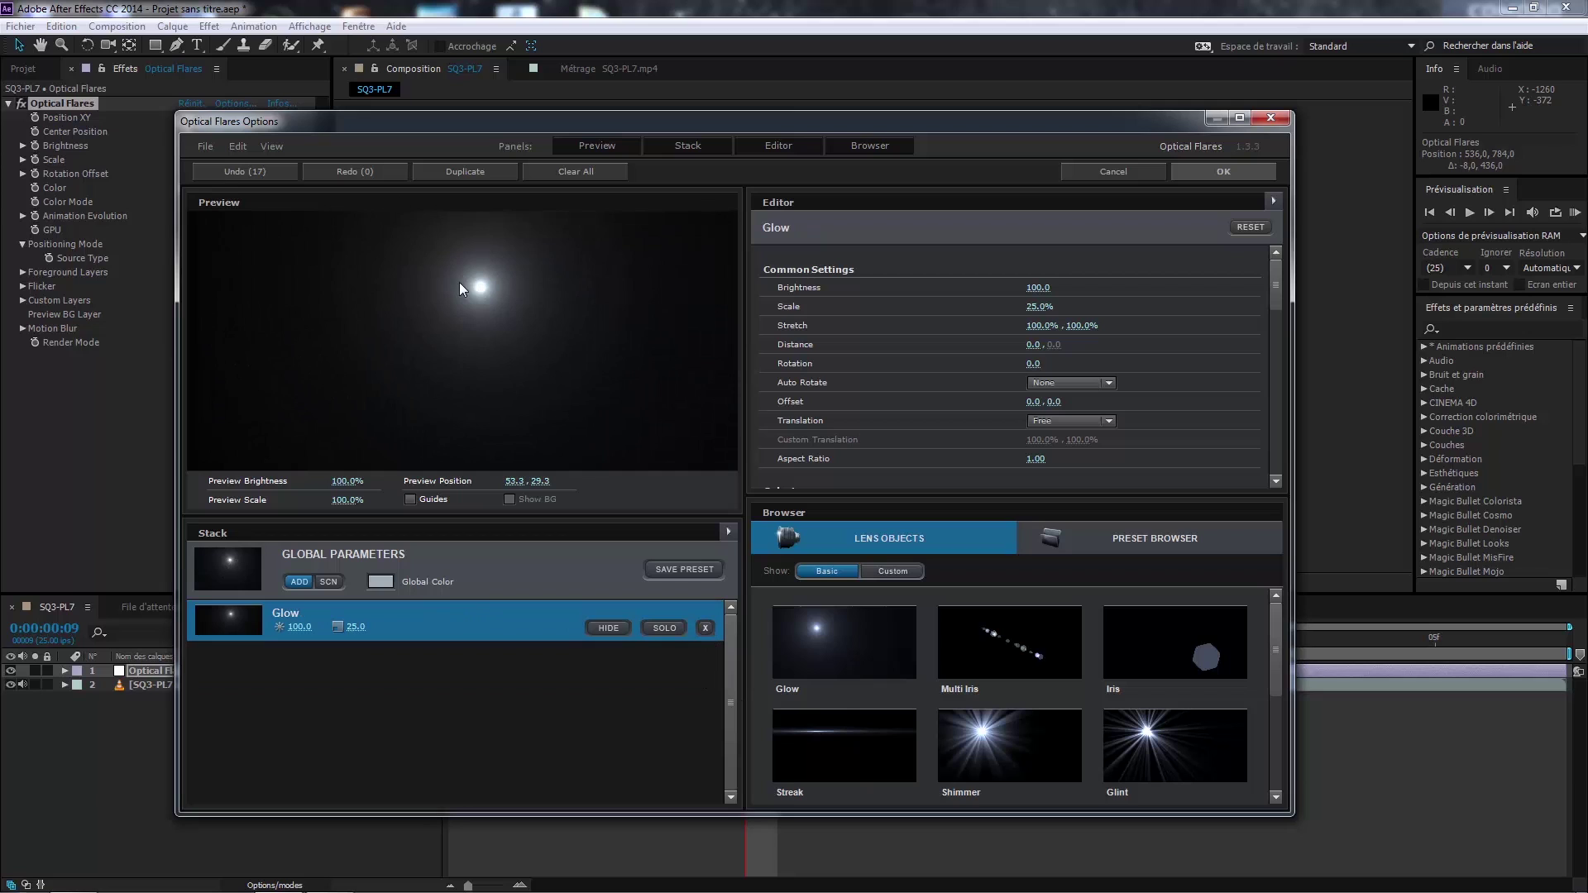
Step: Accept the Glow-only flare and move it near the tip of the wand, at about 452, 940
left_click(1203, 167)
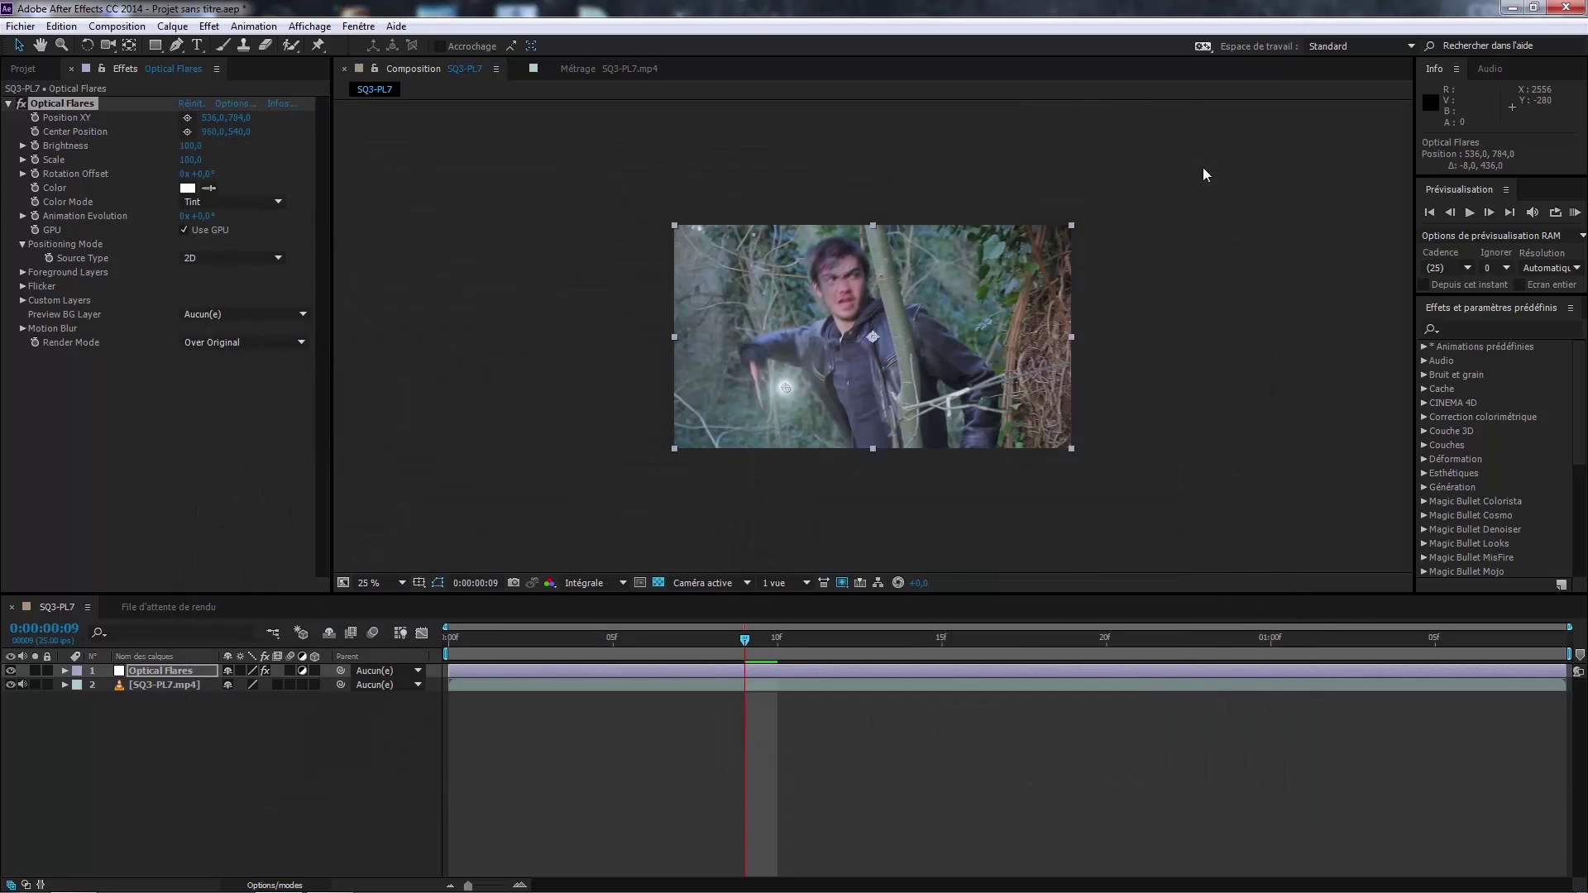
mouse_move(786, 387)
left_mouse_down()
mouse_move(808, 305)
mouse_move(791, 244)
mouse_move(771, 419)
mouse_move(756, 404)
mouse_move(772, 410)
left_mouse_up()
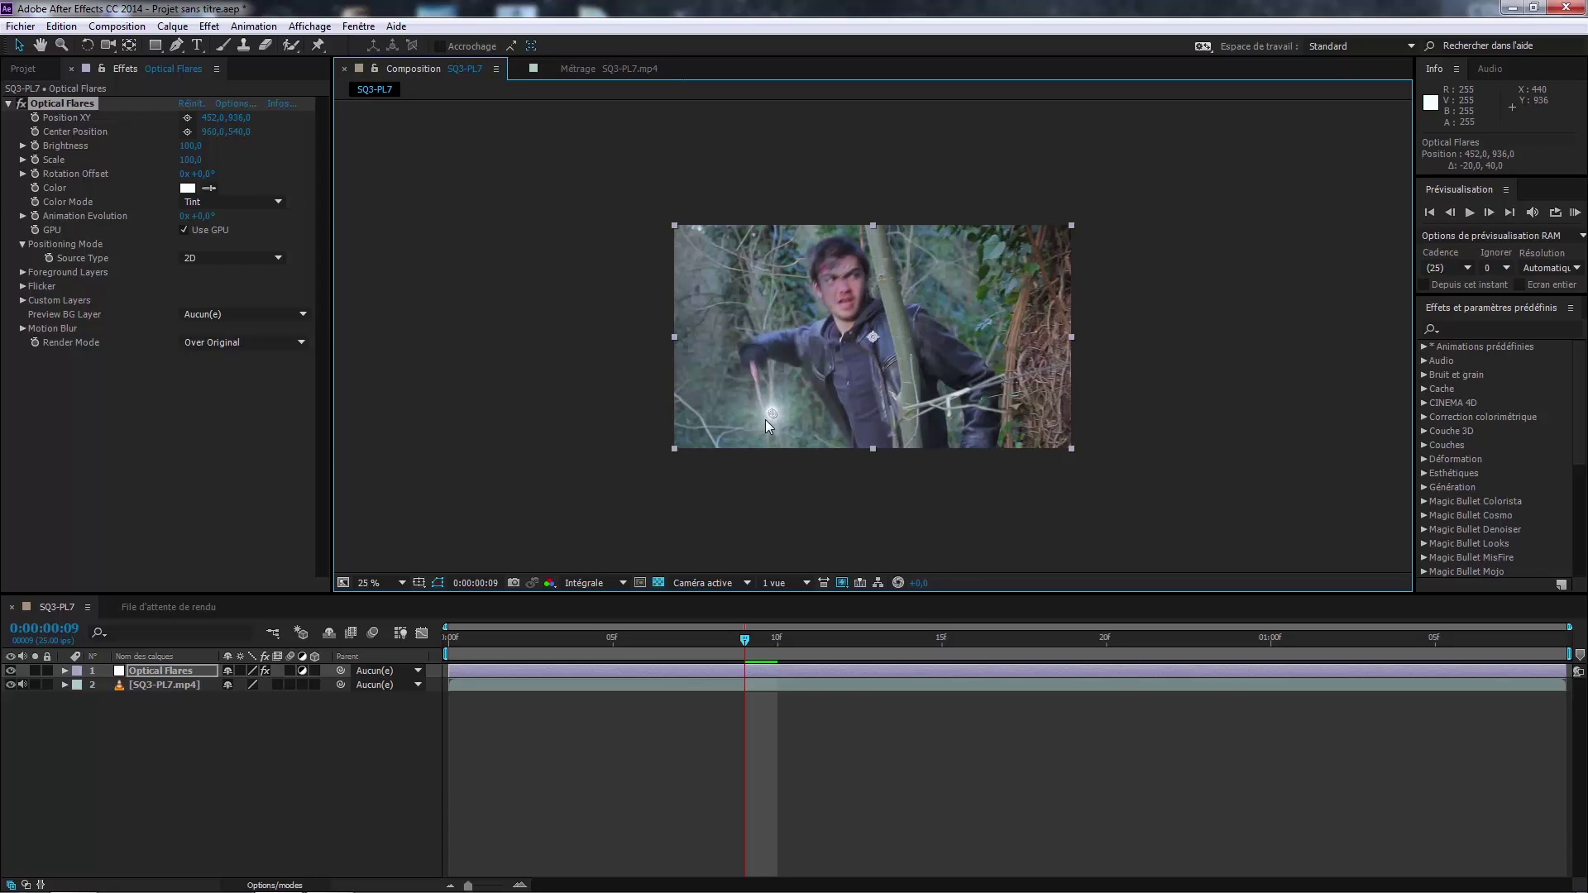
left_click_drag(766, 420, 766, 421)
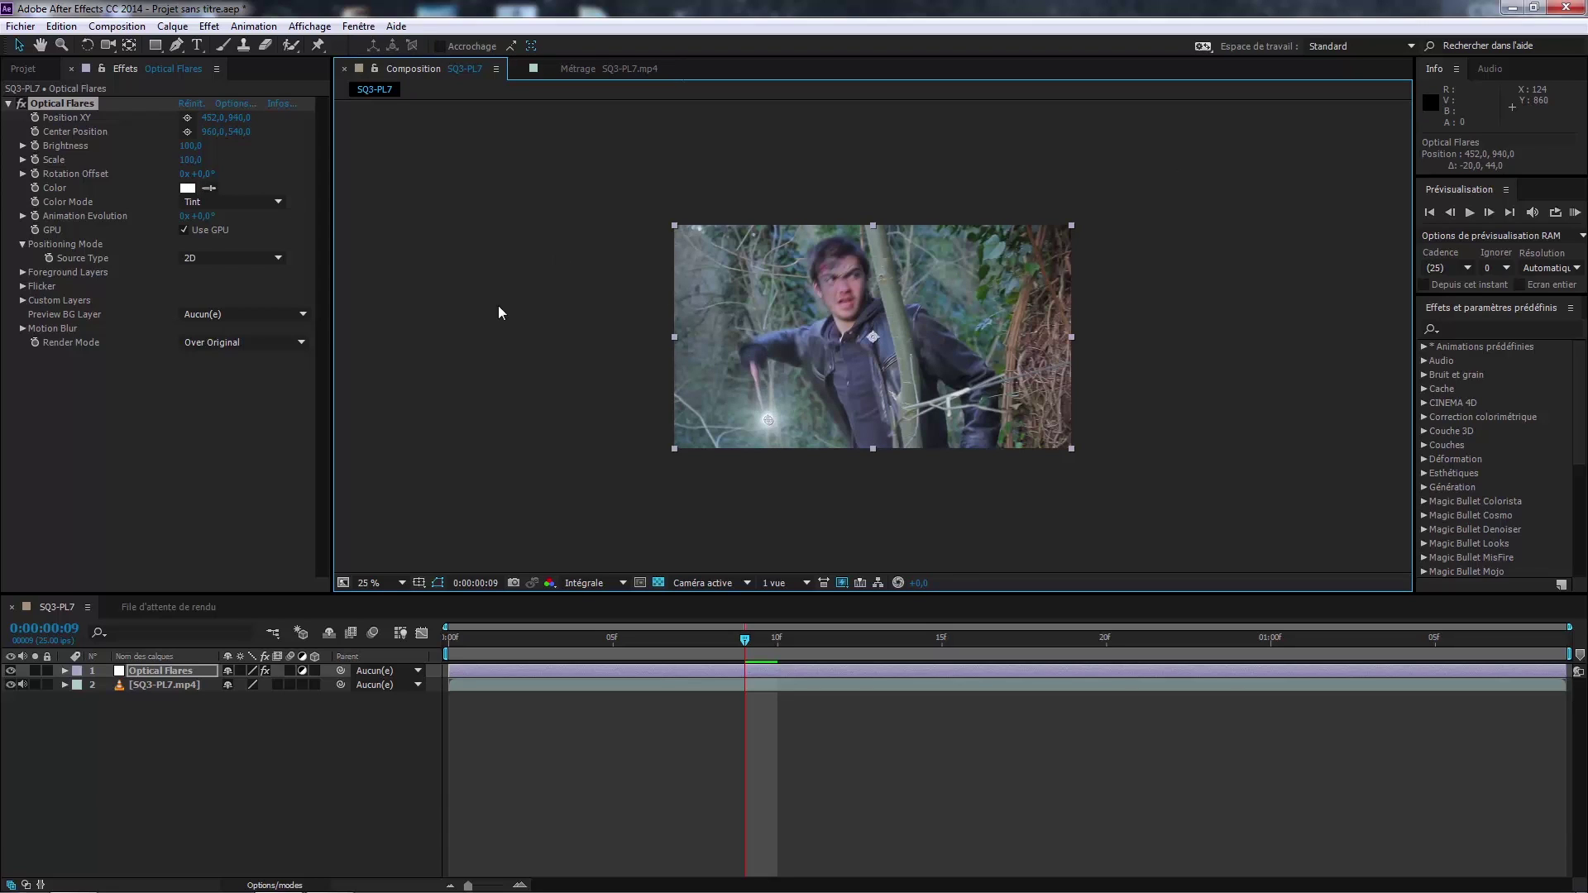
Step: Set the Optical Flares effect's Scale to 50
left_click(199, 145)
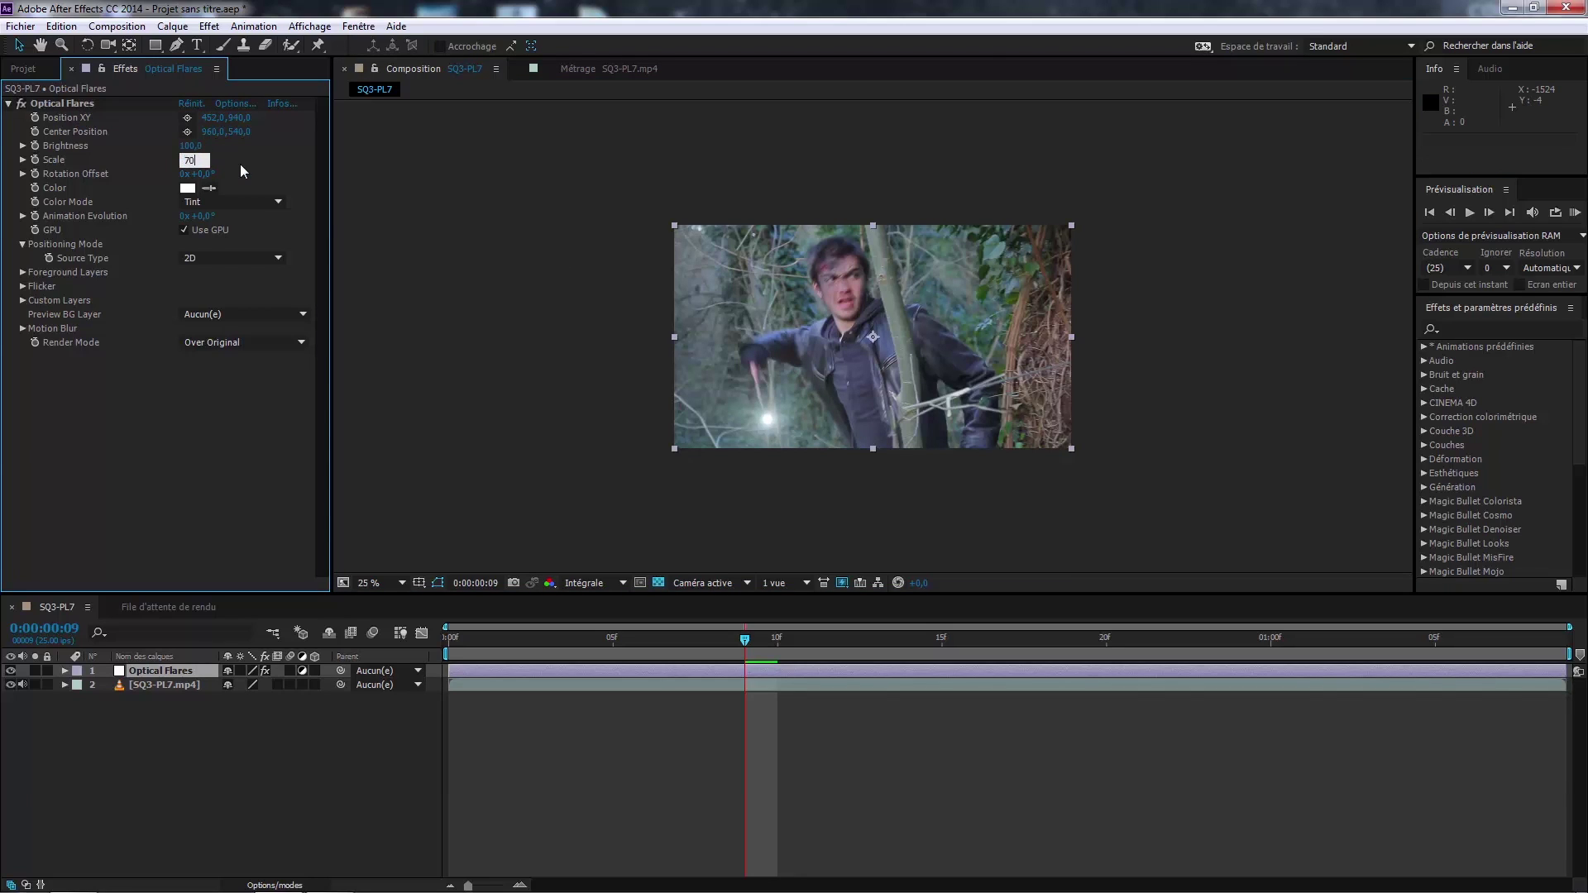
key("Return")
left_click(187, 160)
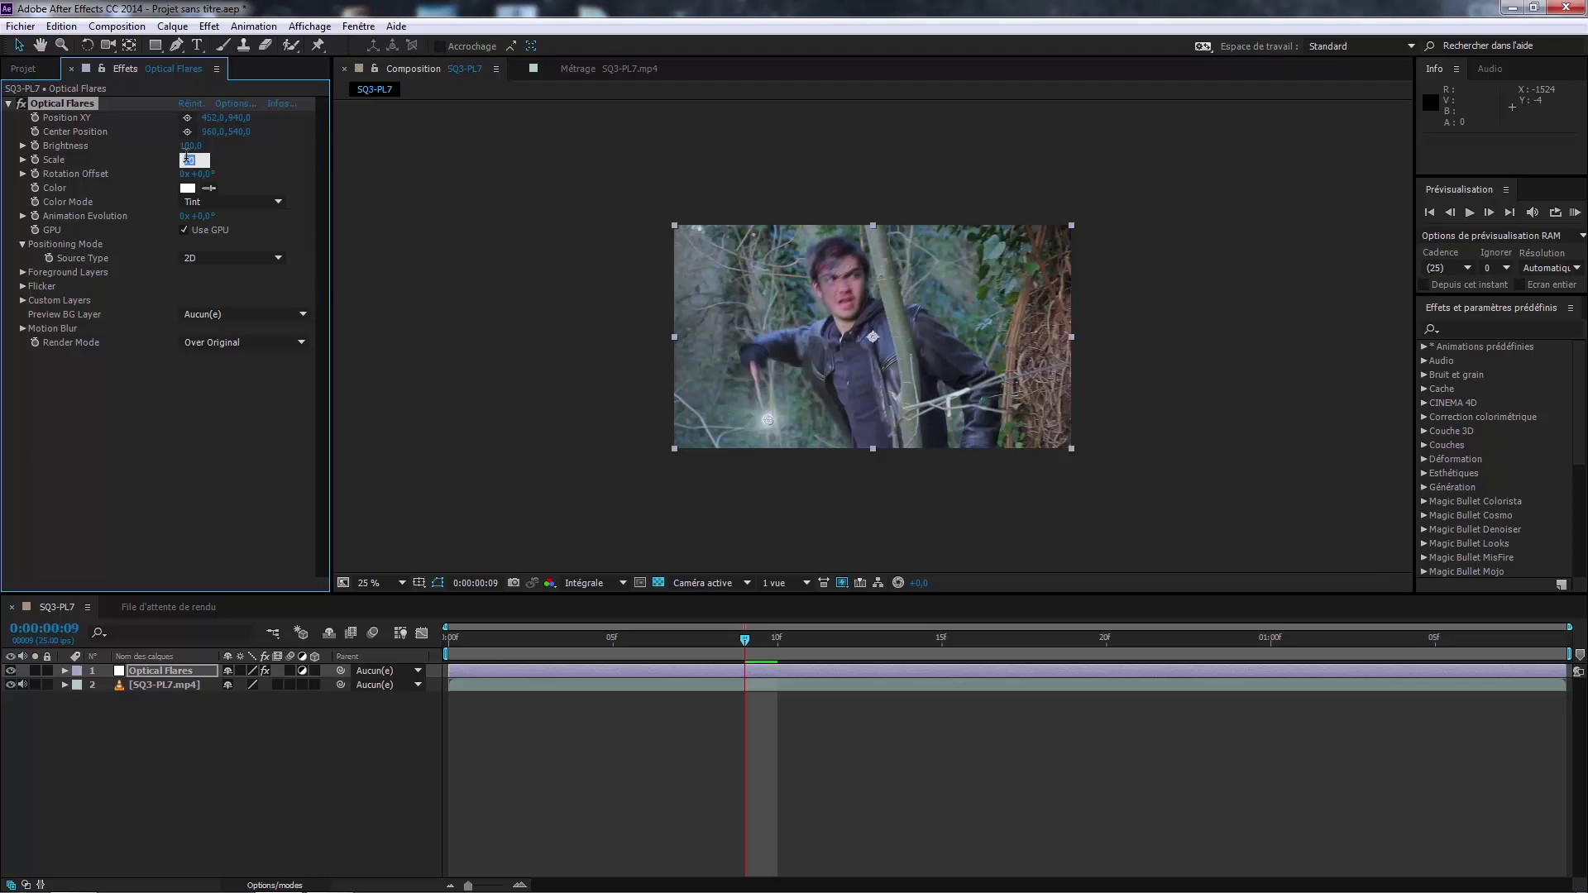
type("50")
key("Return")
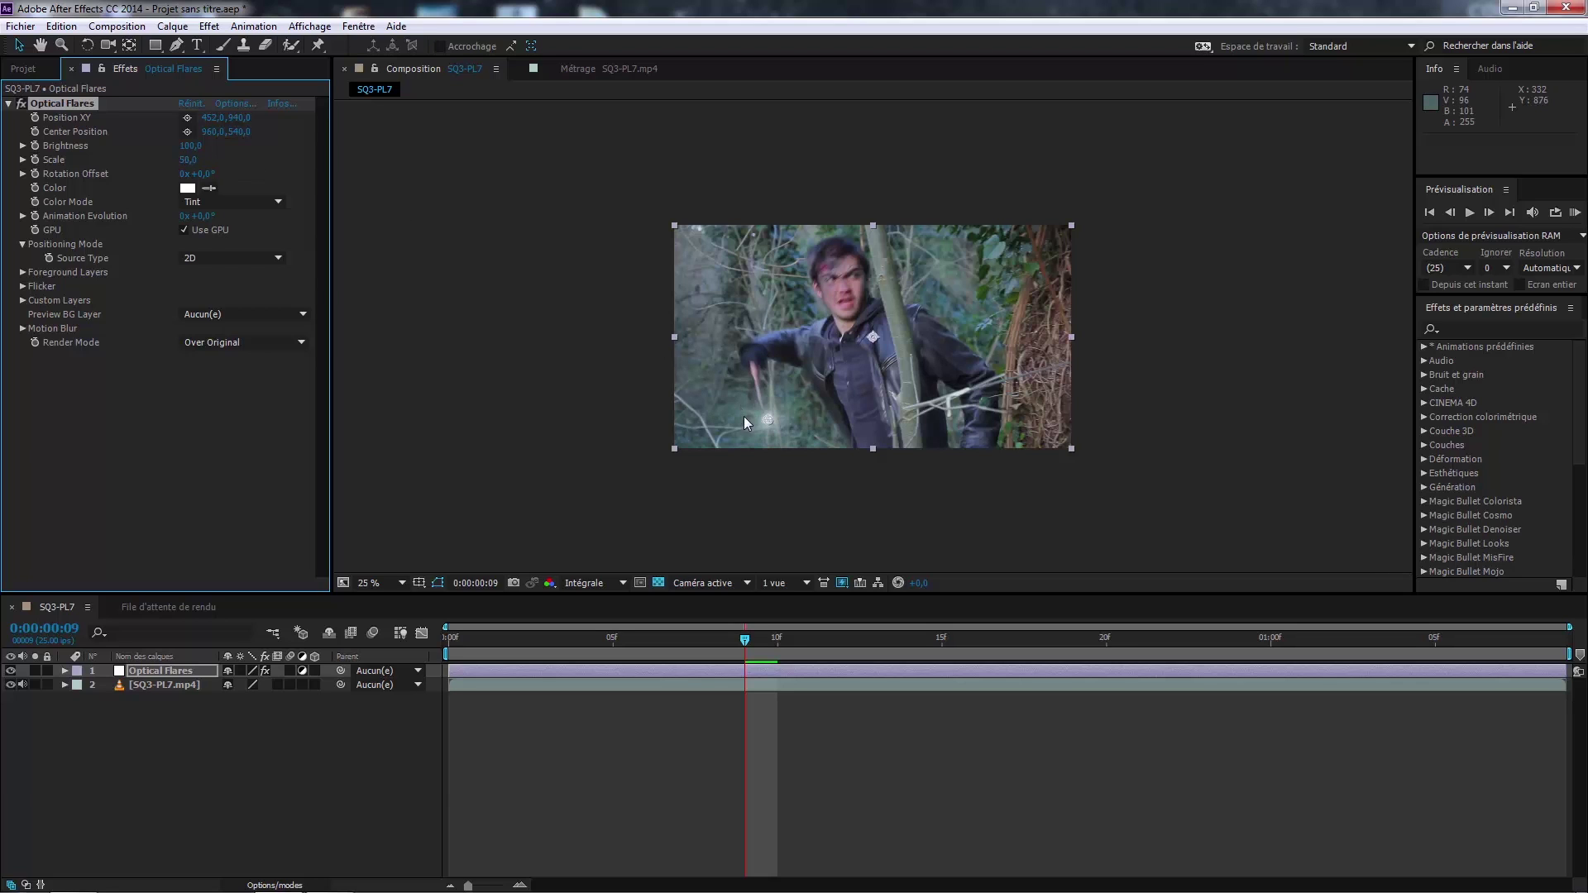
scroll(743, 416, "up", 3)
left_click_drag(743, 415, 824, 266)
left_click_drag(748, 384, 776, 255)
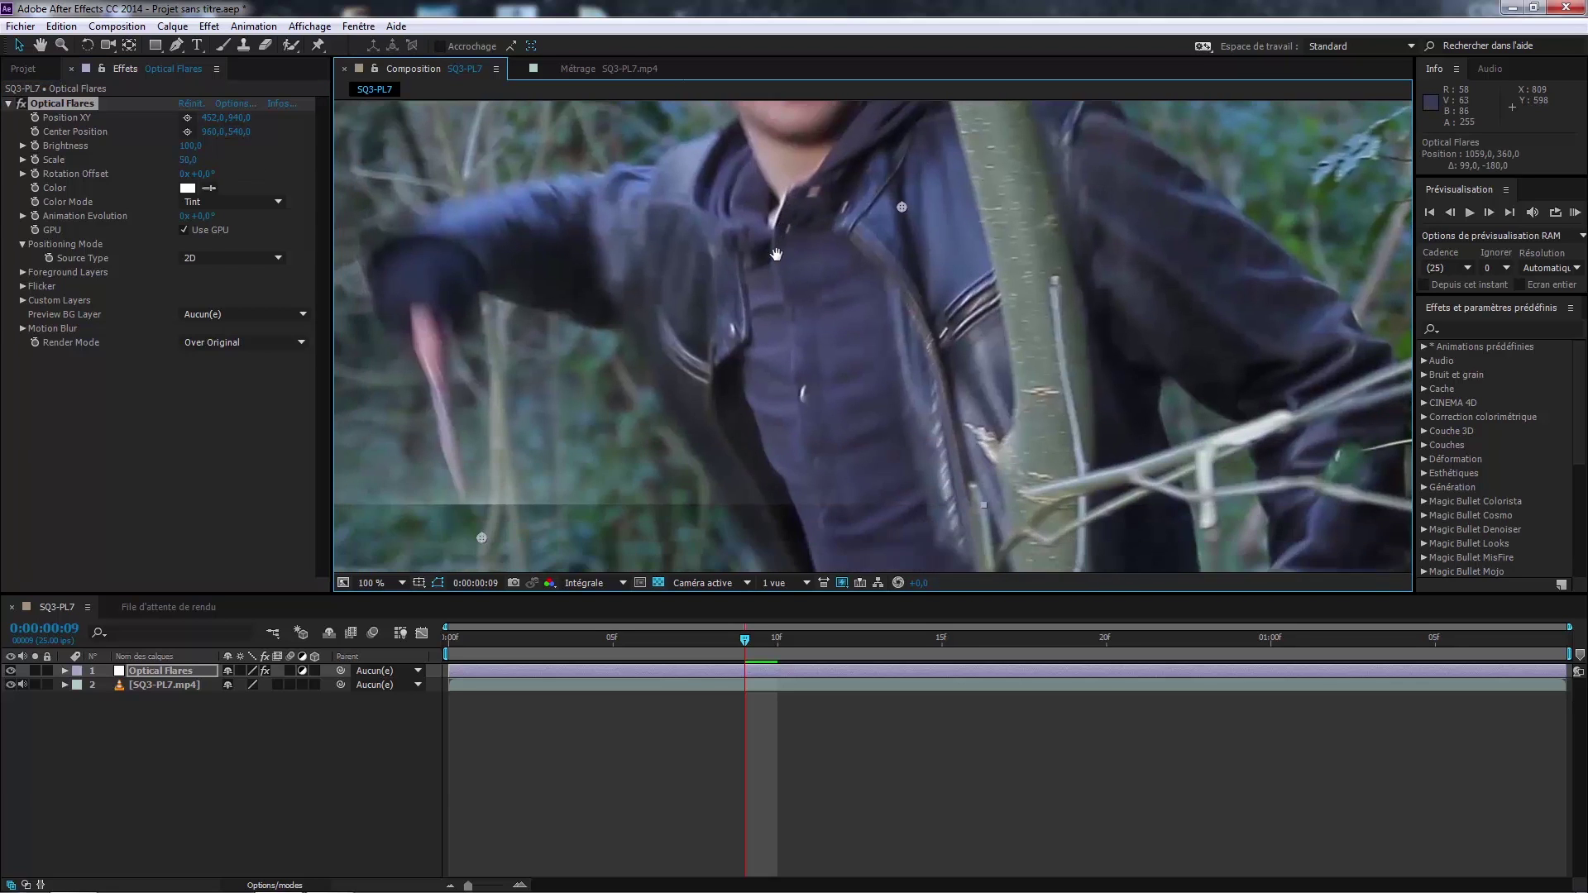
scroll(776, 273, "down", 2)
key("ctrl+z")
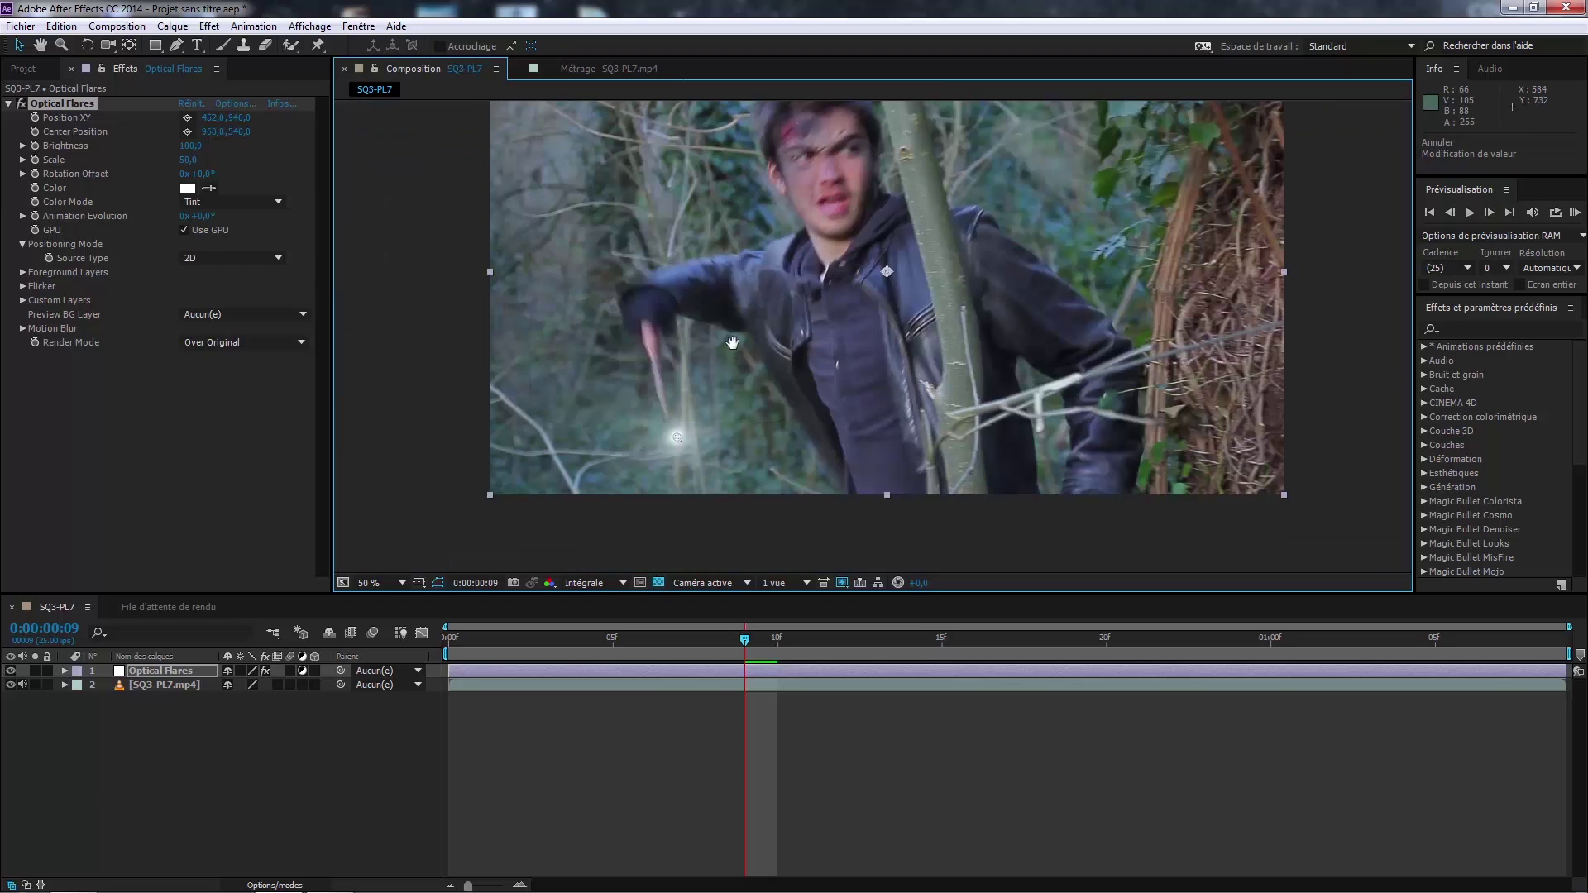
left_click_drag(732, 343, 772, 258)
scroll(772, 258, "up", 2)
scroll(790, 345, "down", 2)
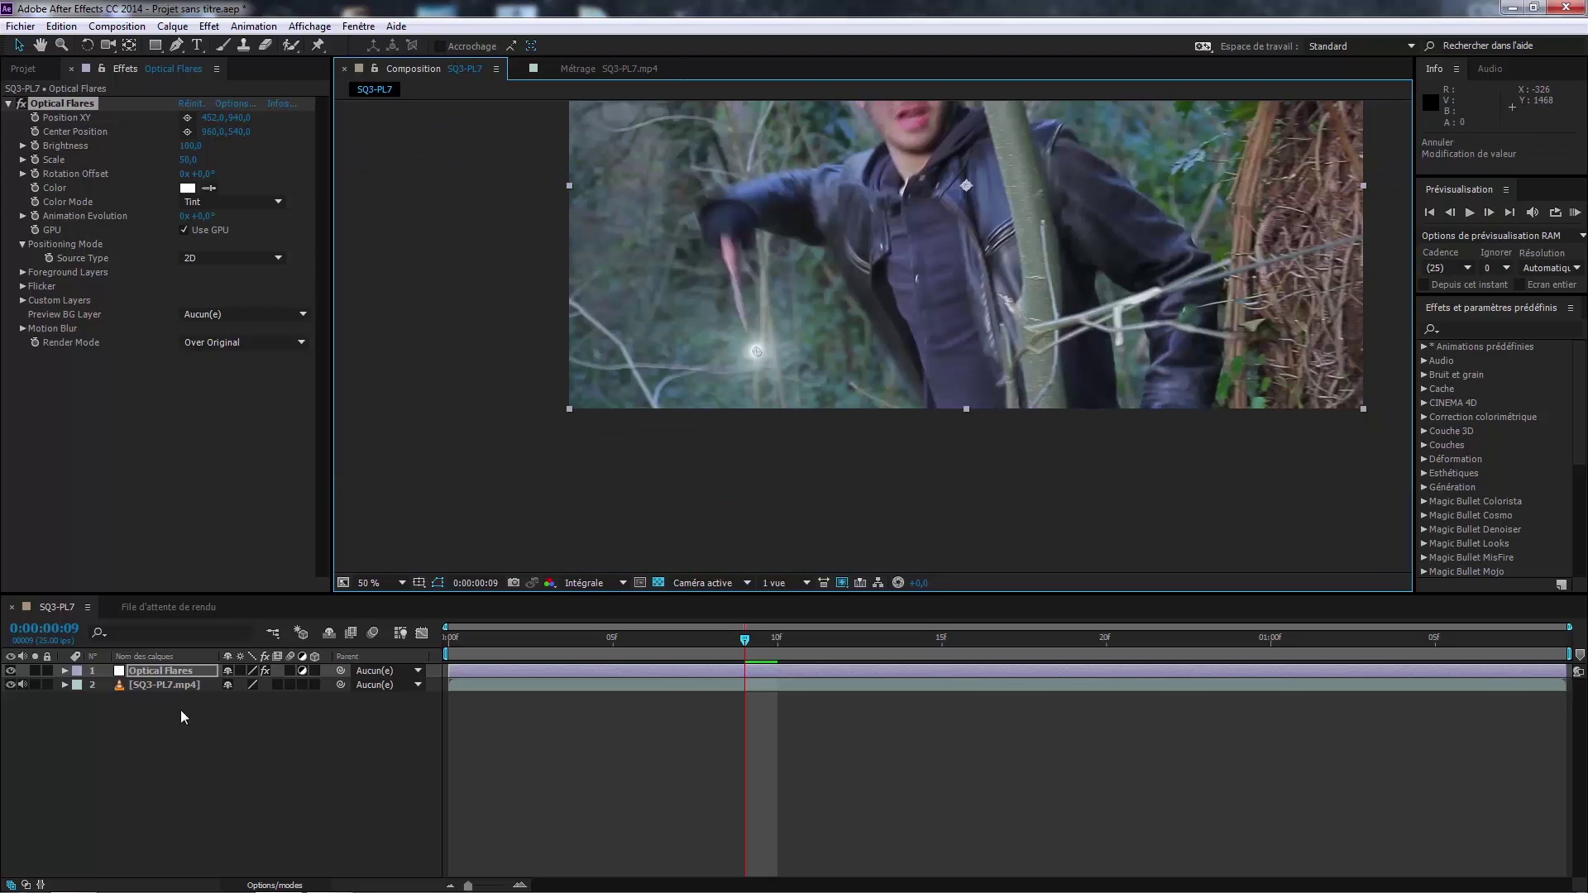
Step: Turn on keyframing for the flare's Position XY at frame 9 and place the flare on the wand tip at about 431, 886
left_click(178, 672)
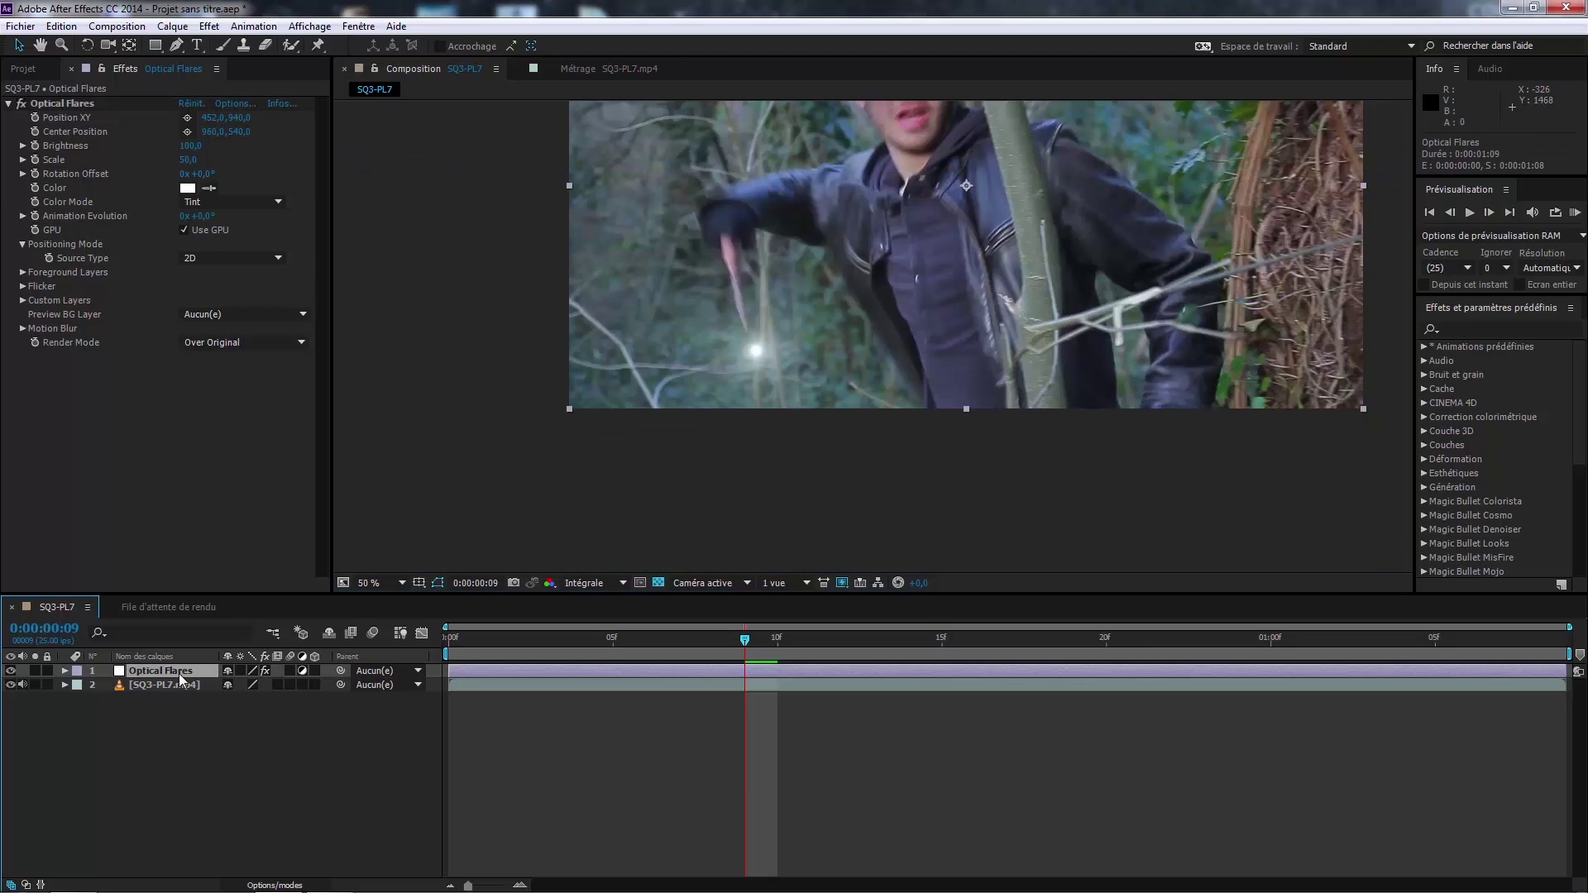
left_click(37, 118)
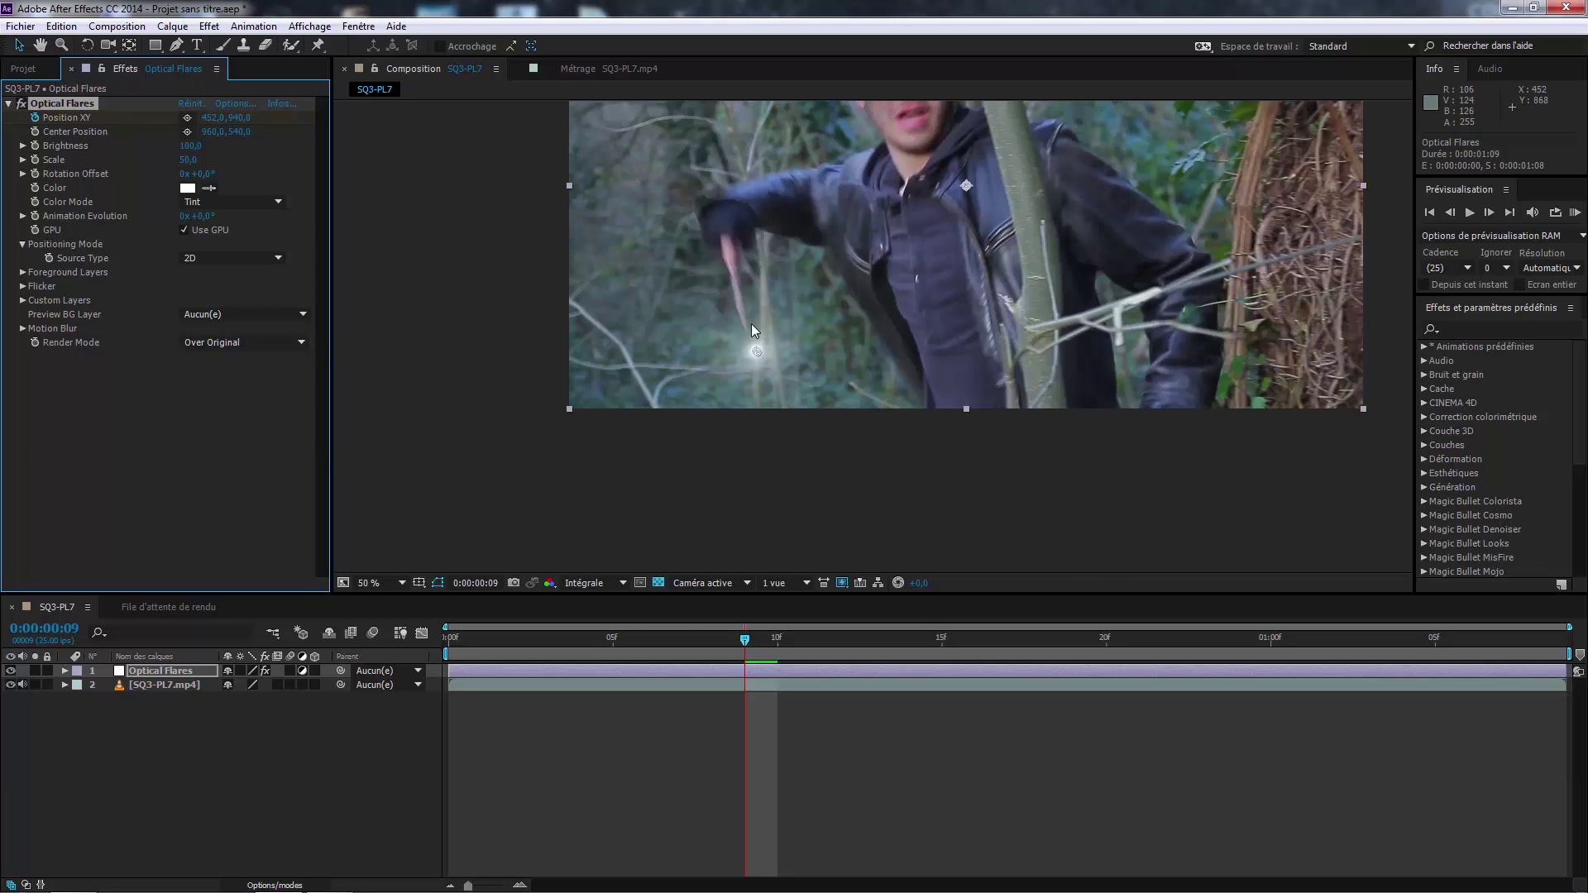
scroll(933, 267, "up", 1)
scroll(940, 268, "down", 1)
left_click_drag(954, 240, 926, 402)
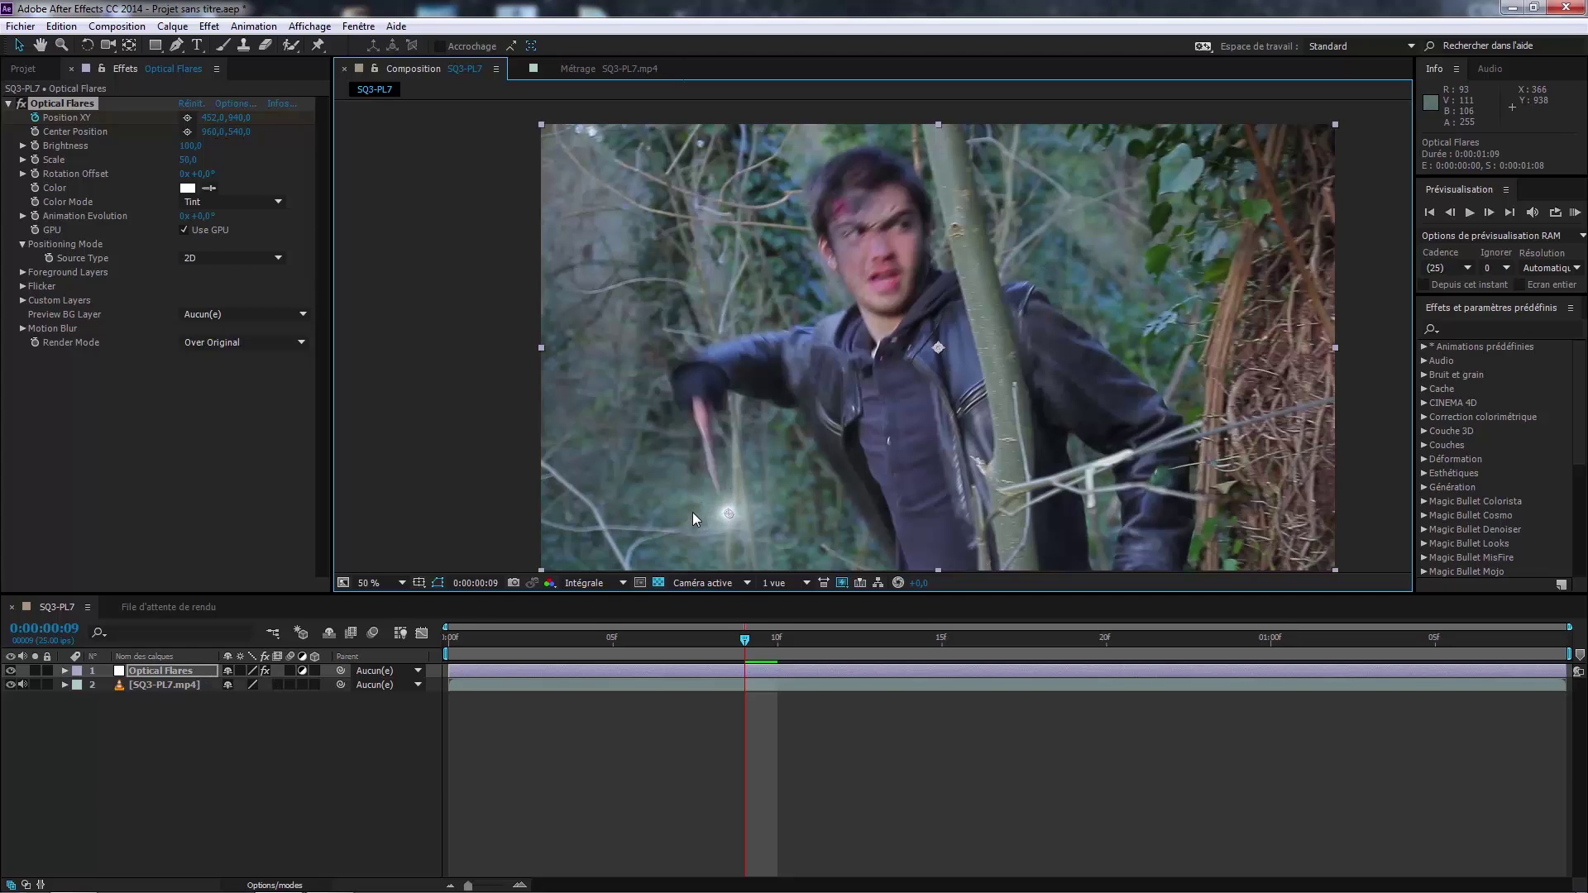
scroll(692, 513, "up", 1)
scroll(693, 513, "down", 1)
left_click_drag(693, 513, 700, 467)
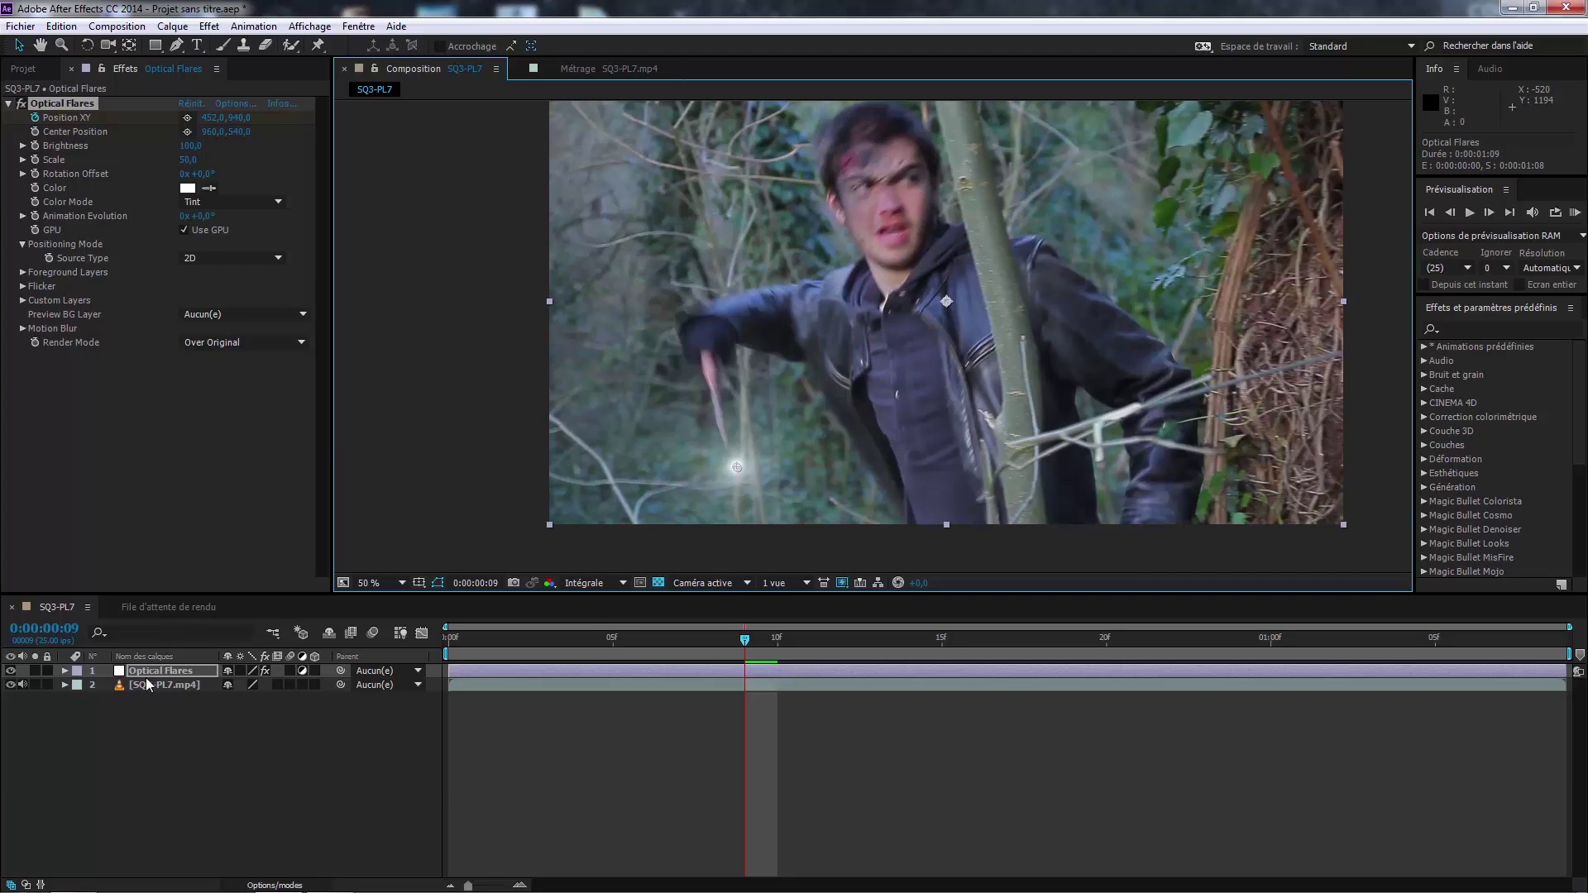
scroll(708, 475, "up", 2)
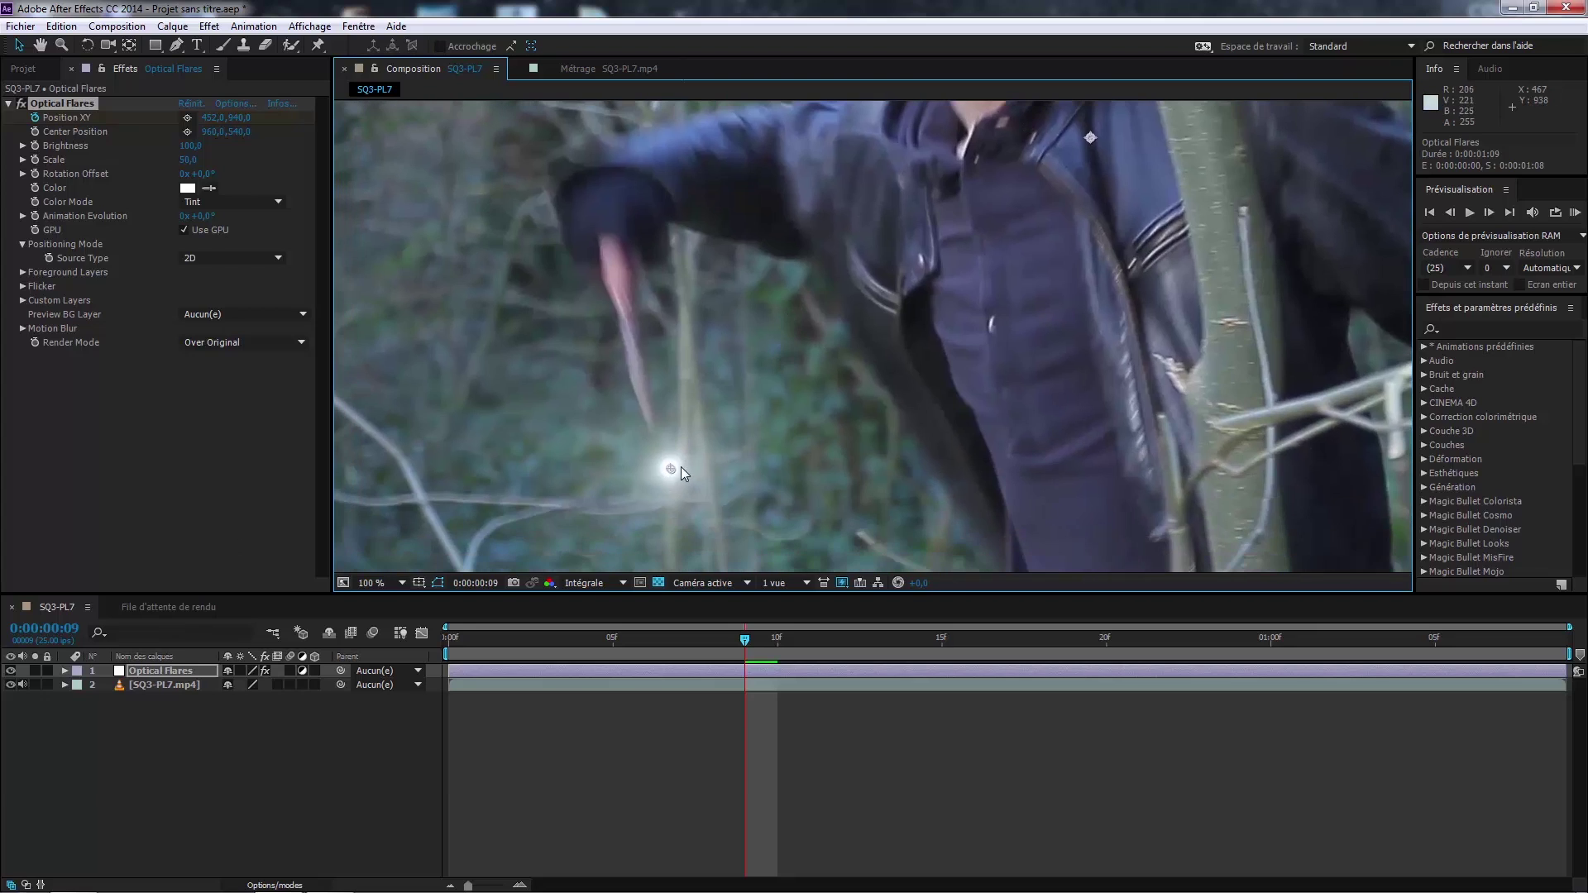
left_click_drag(663, 468, 649, 424)
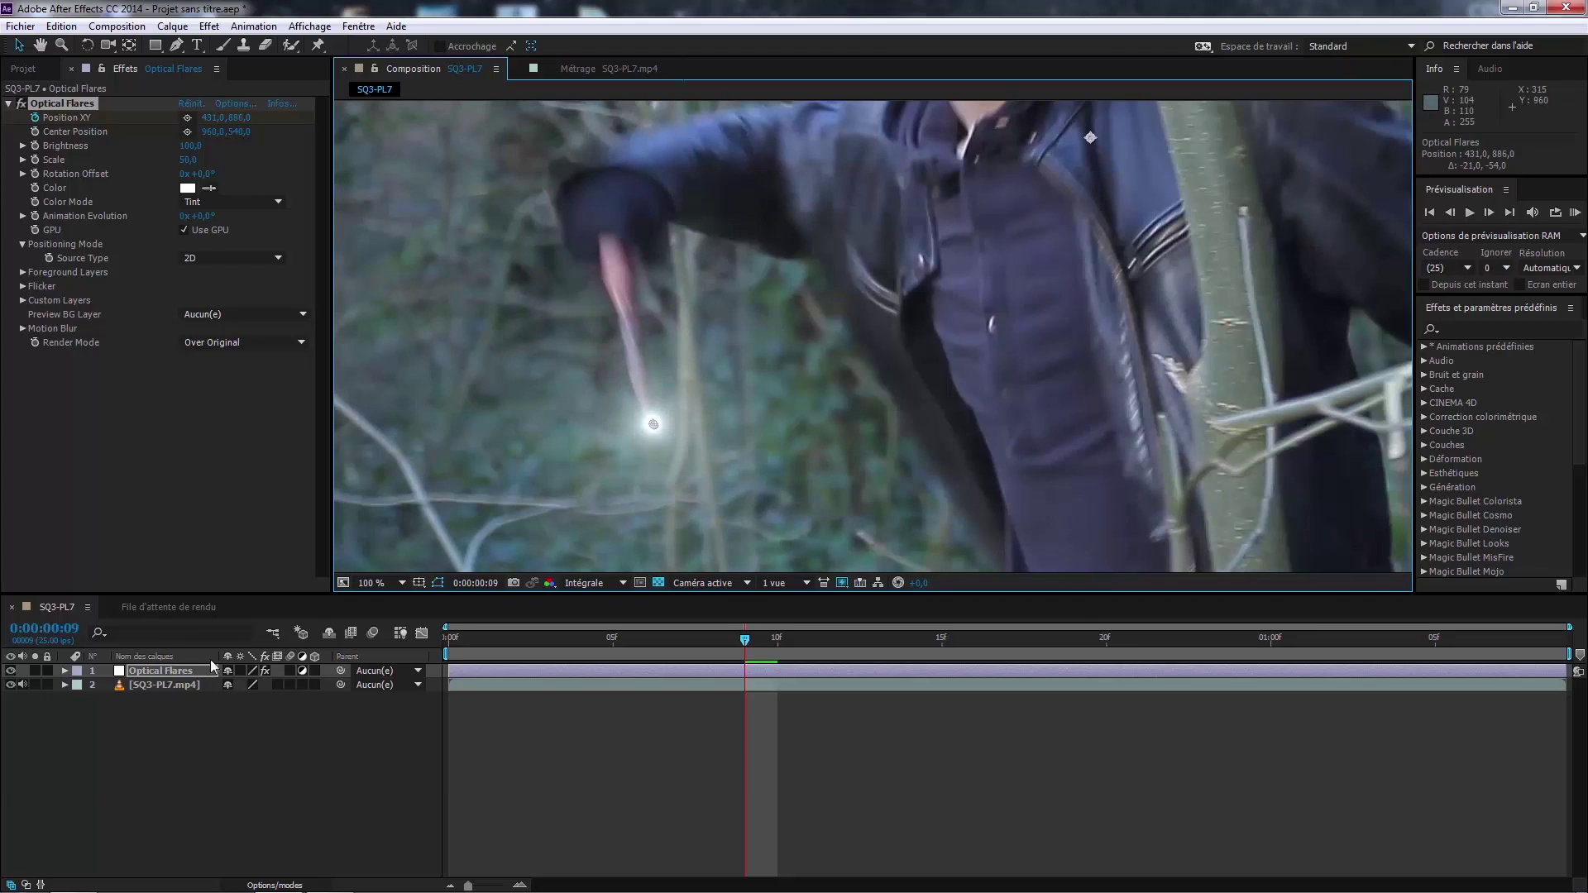
Step: Reveal the layer's Position XY keyframes and, at frame 10, move the flare onto the raised wand at about 377, 584
left_click(183, 672)
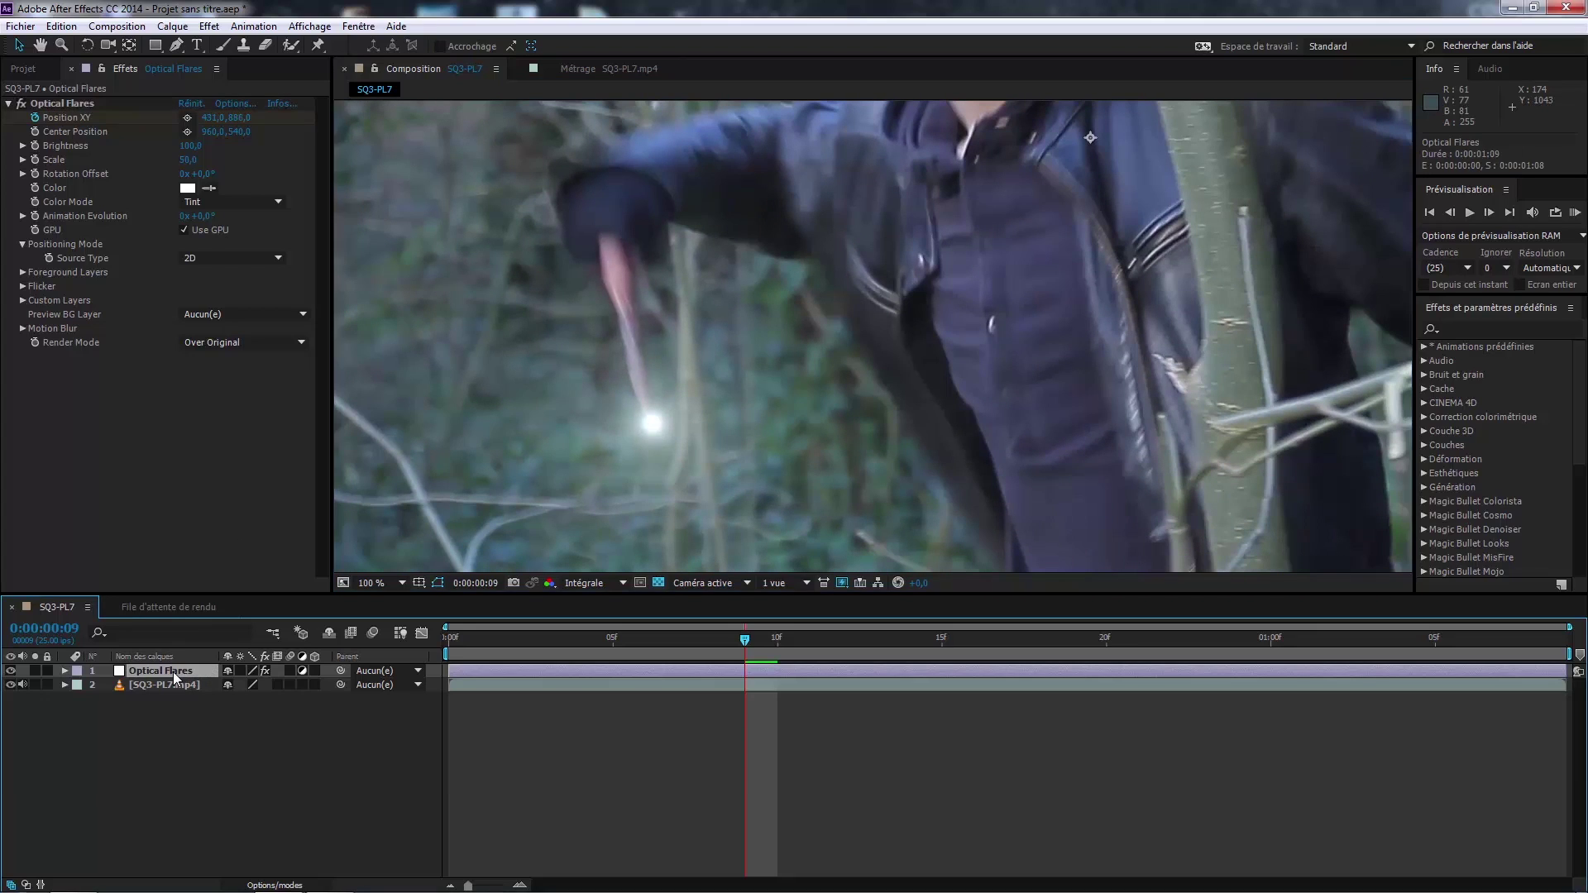
key("u")
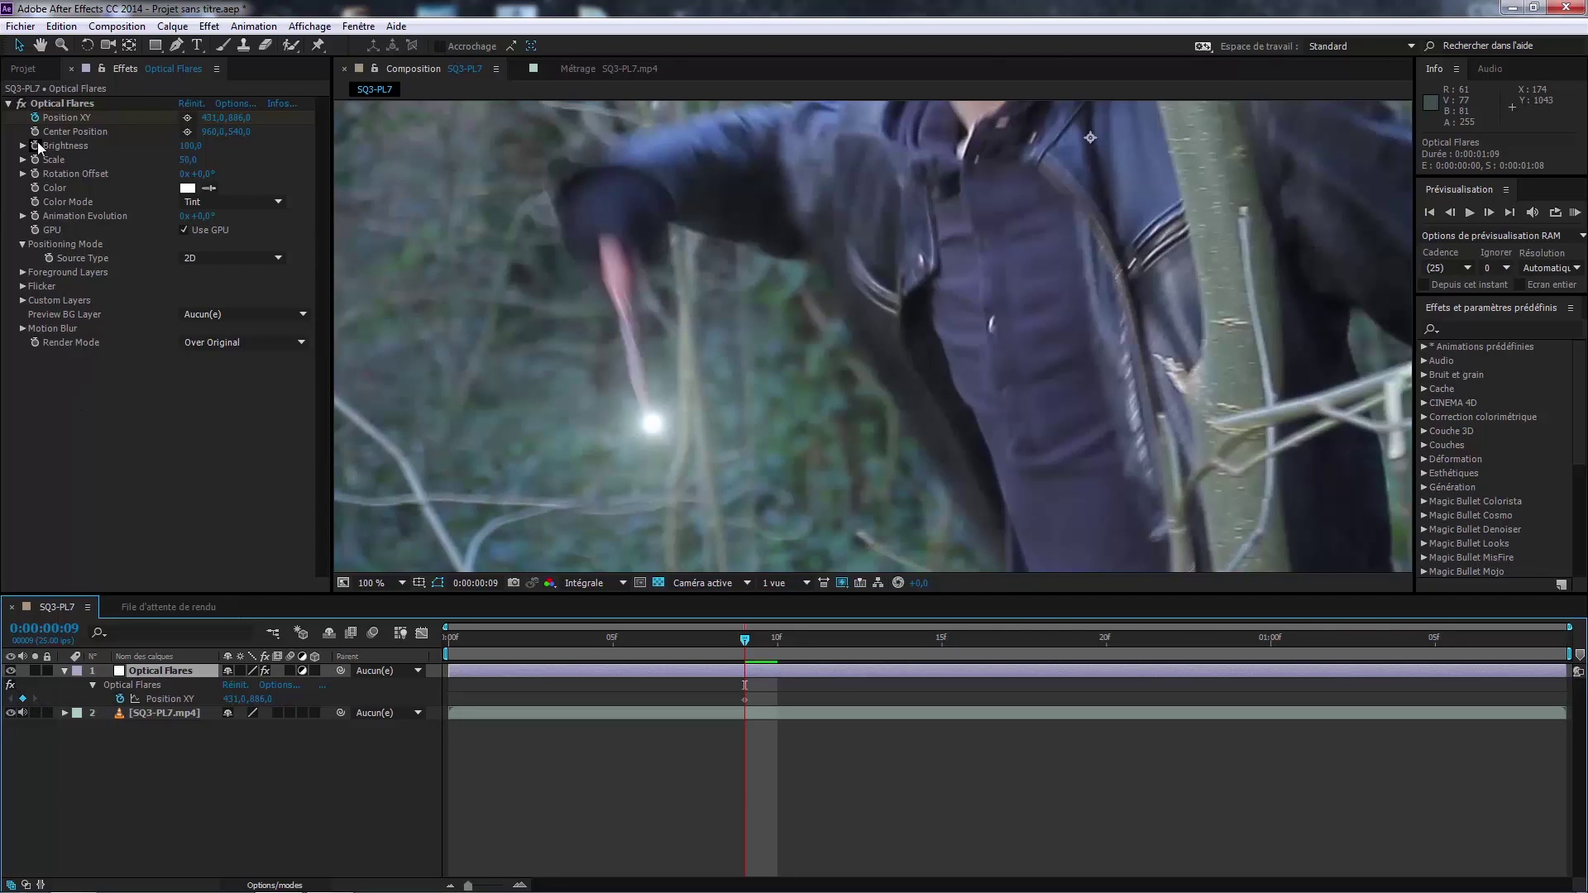
left_click(744, 699)
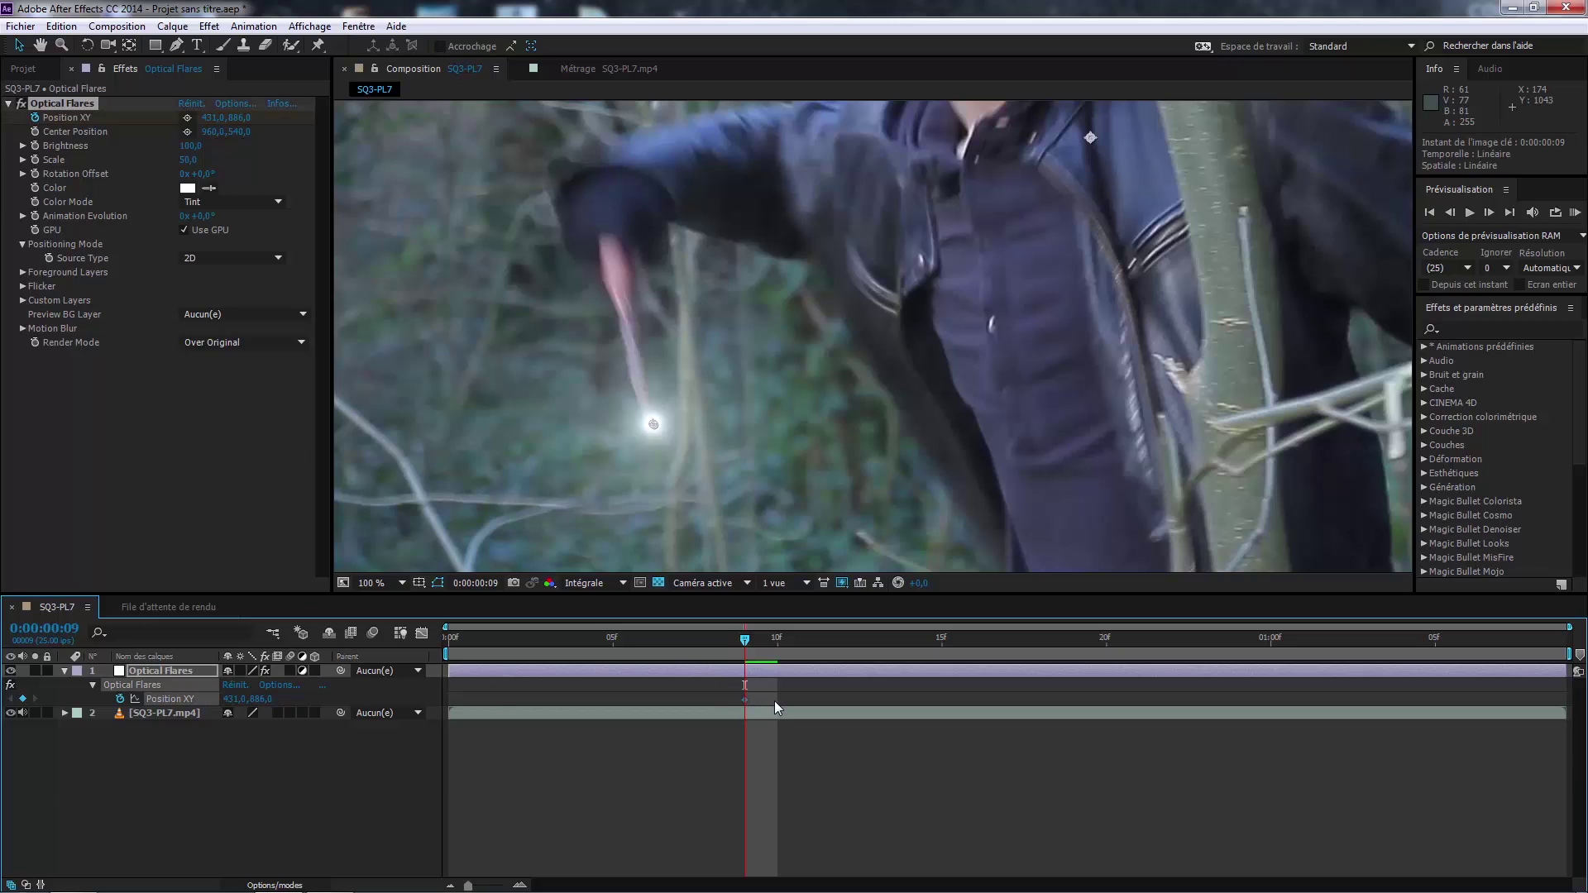
key("Page_Down")
scroll(703, 330, "down", 2)
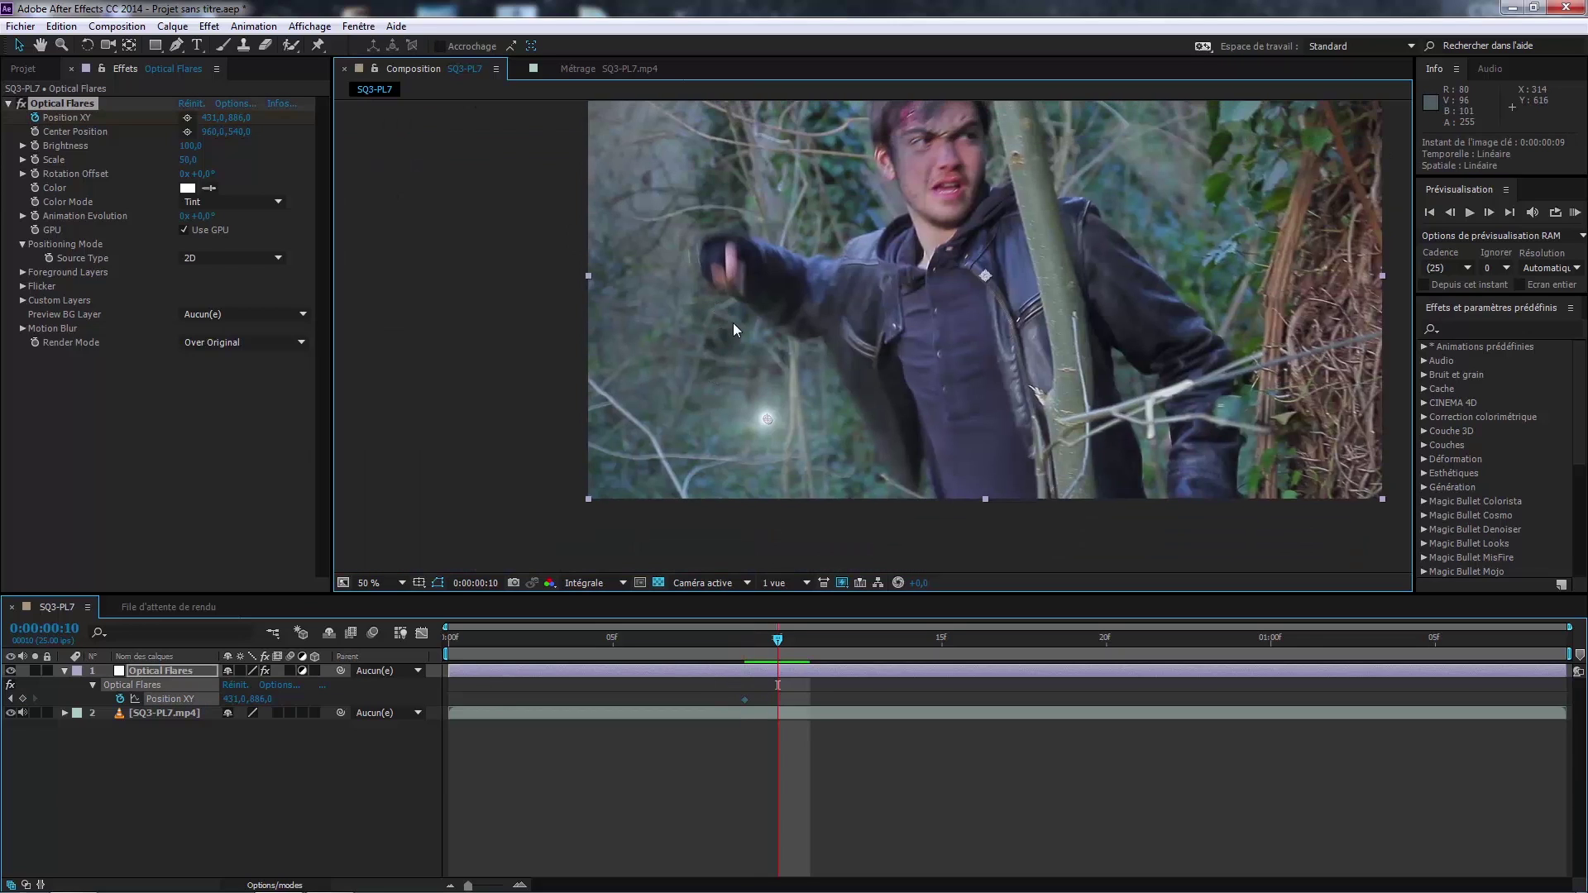
left_click_drag(767, 419, 744, 296)
key("Page_Up")
key("Page_Down")
key("Page_Up")
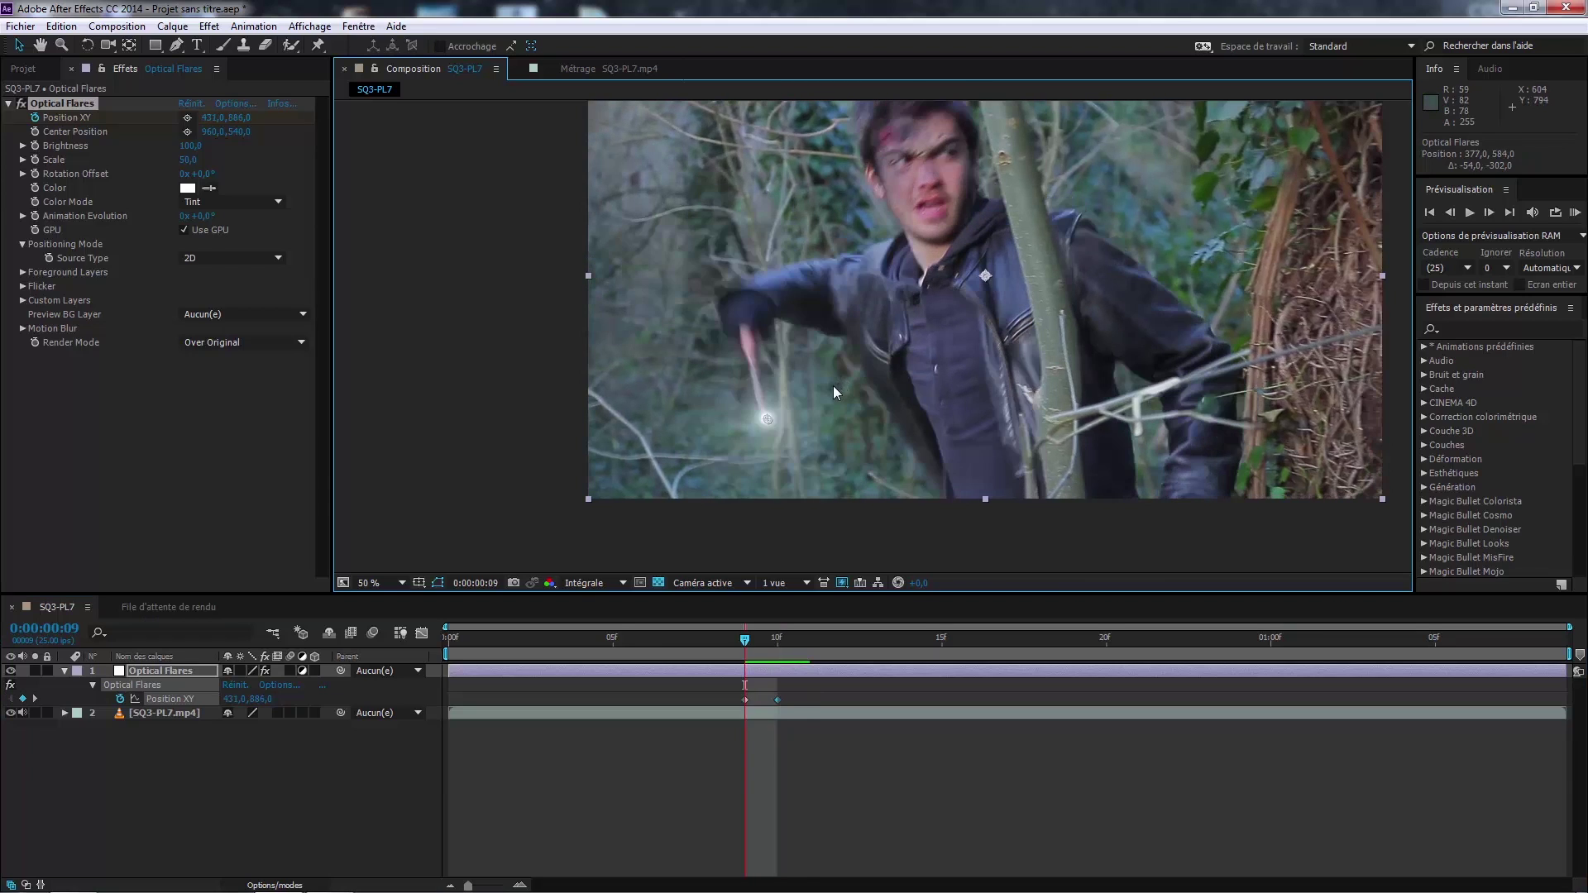
Step: Keyframe the flare backwards on frames 8, 7 and 6, following the wand until it sits below the picture at about 871, 1170
key("Page_Down")
key("Page_Down")
key("Page_Up")
key("Page_Up")
key("Page_Up")
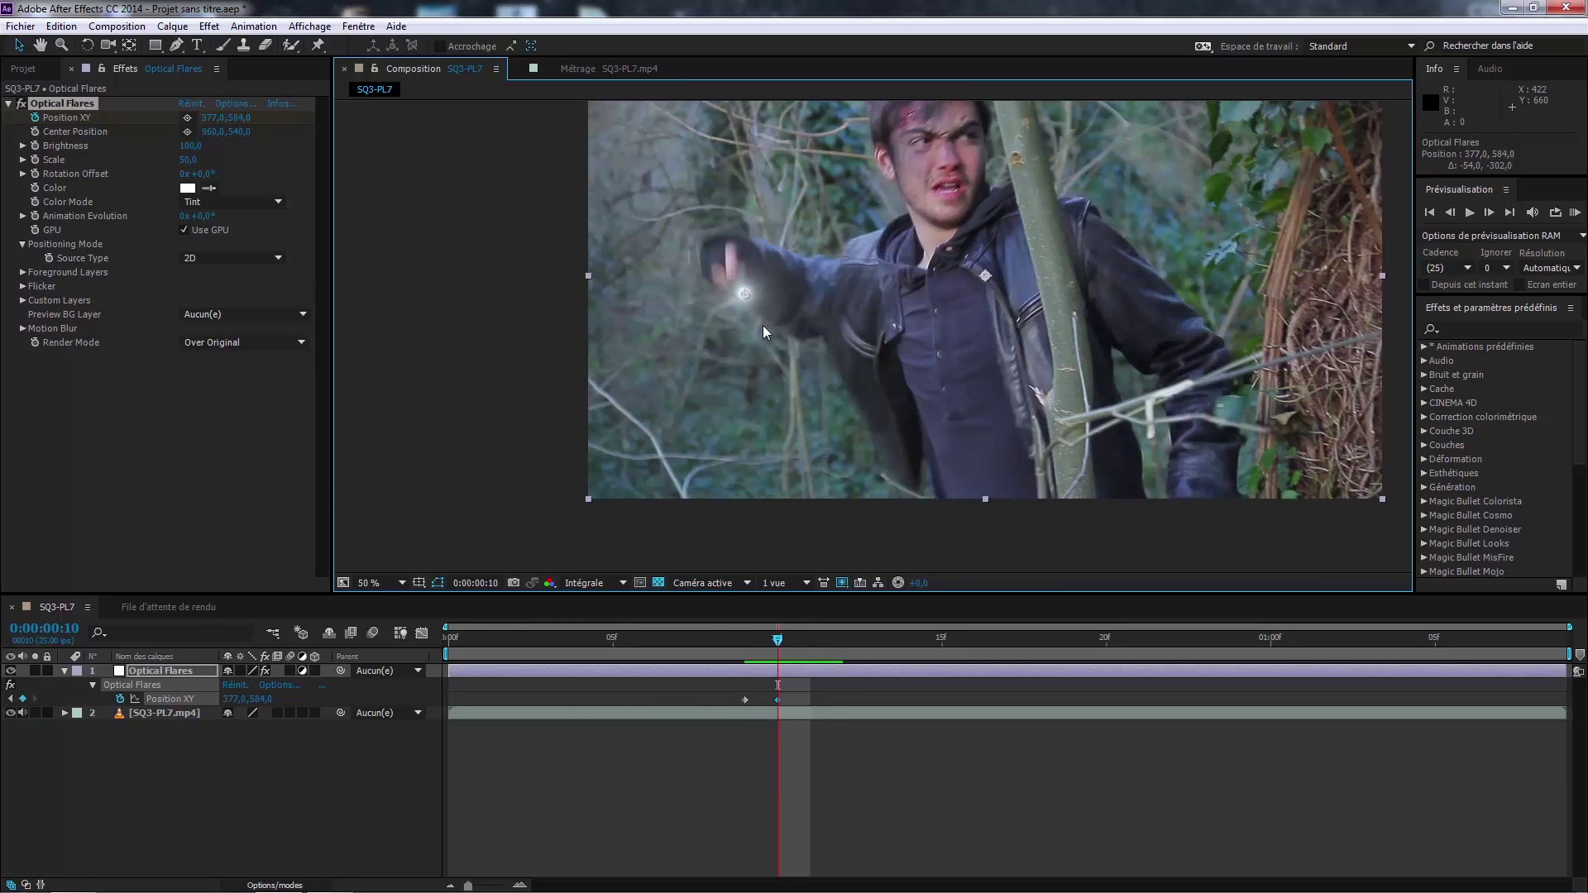
left_click_drag(761, 418, 950, 534)
key("Page_Up")
key("Page_Up")
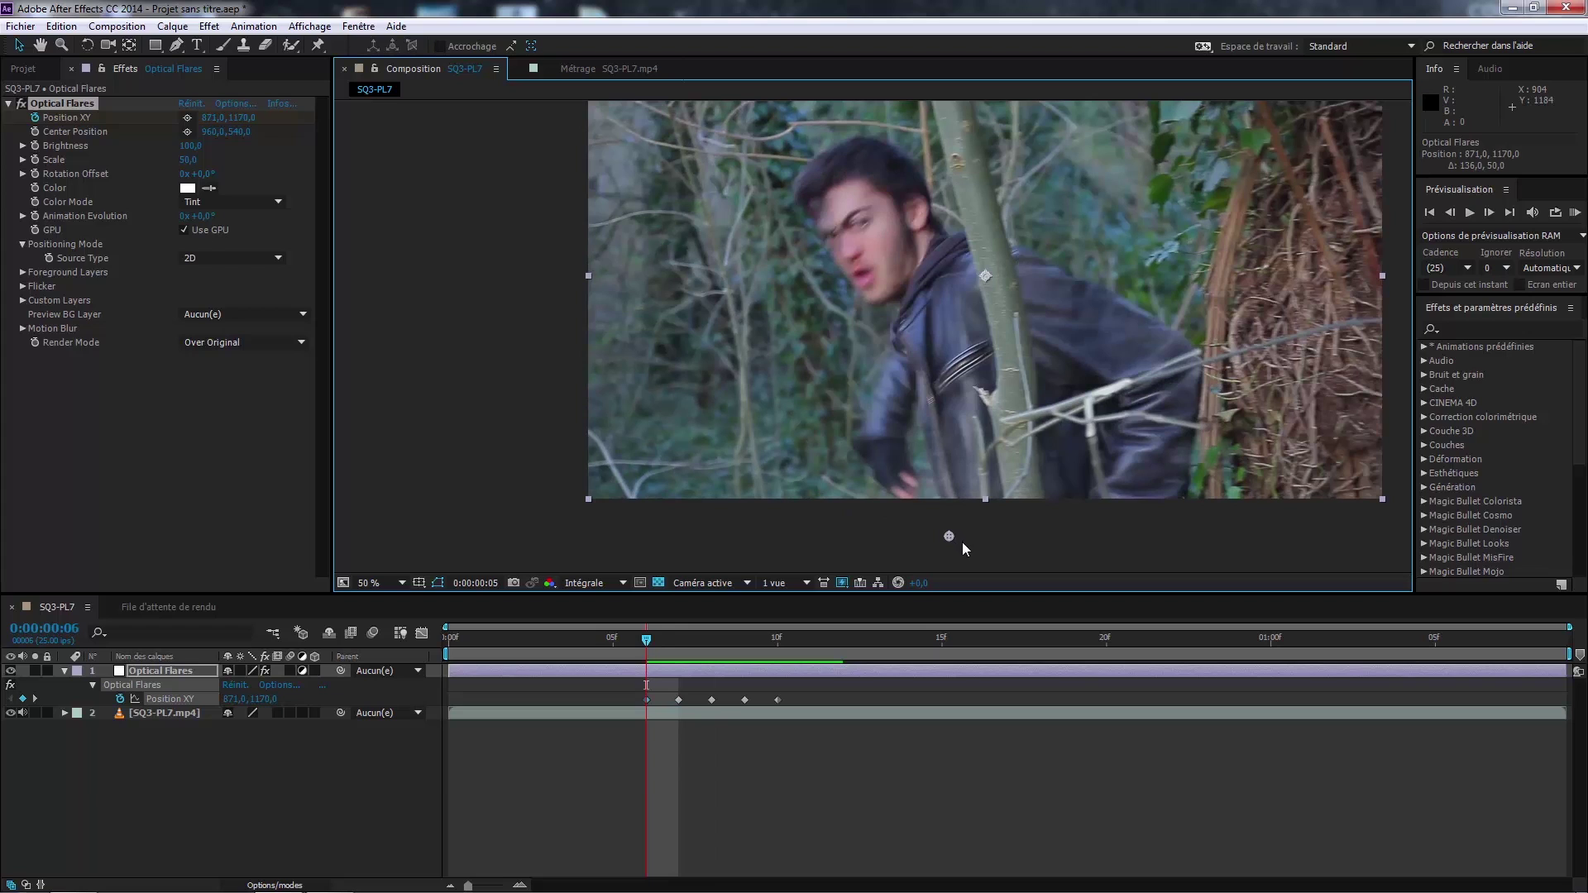
Step: Step back and forth through the frames from frame 5 to check how the flare follows the wand
key("Page_Up")
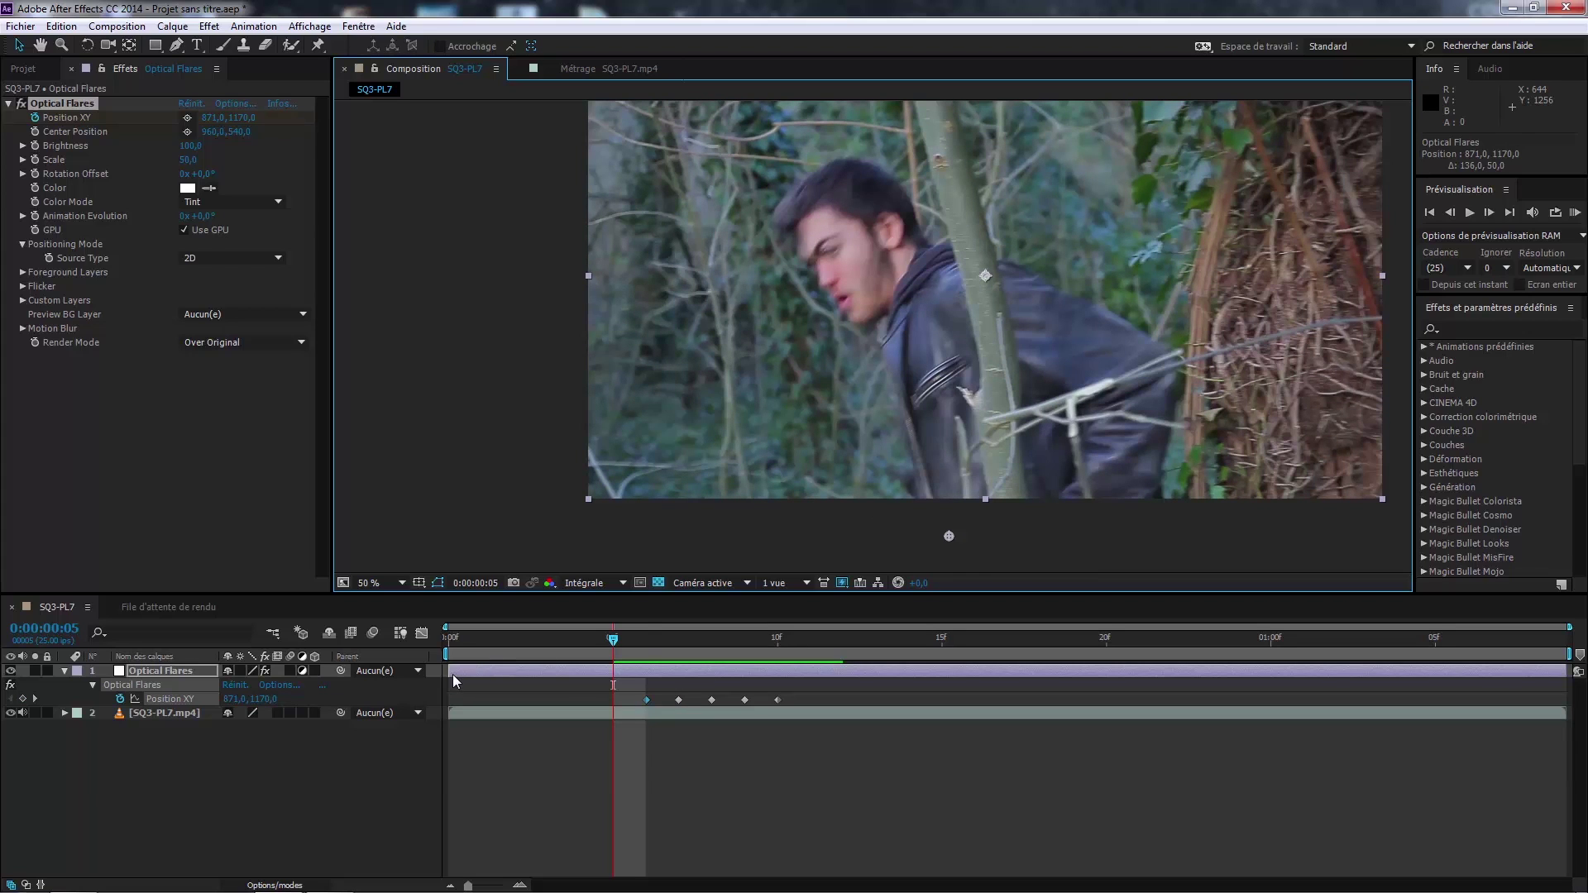
key("Page_Down")
key("Page_Down")
key("Page_Down")
key("Page_Down")
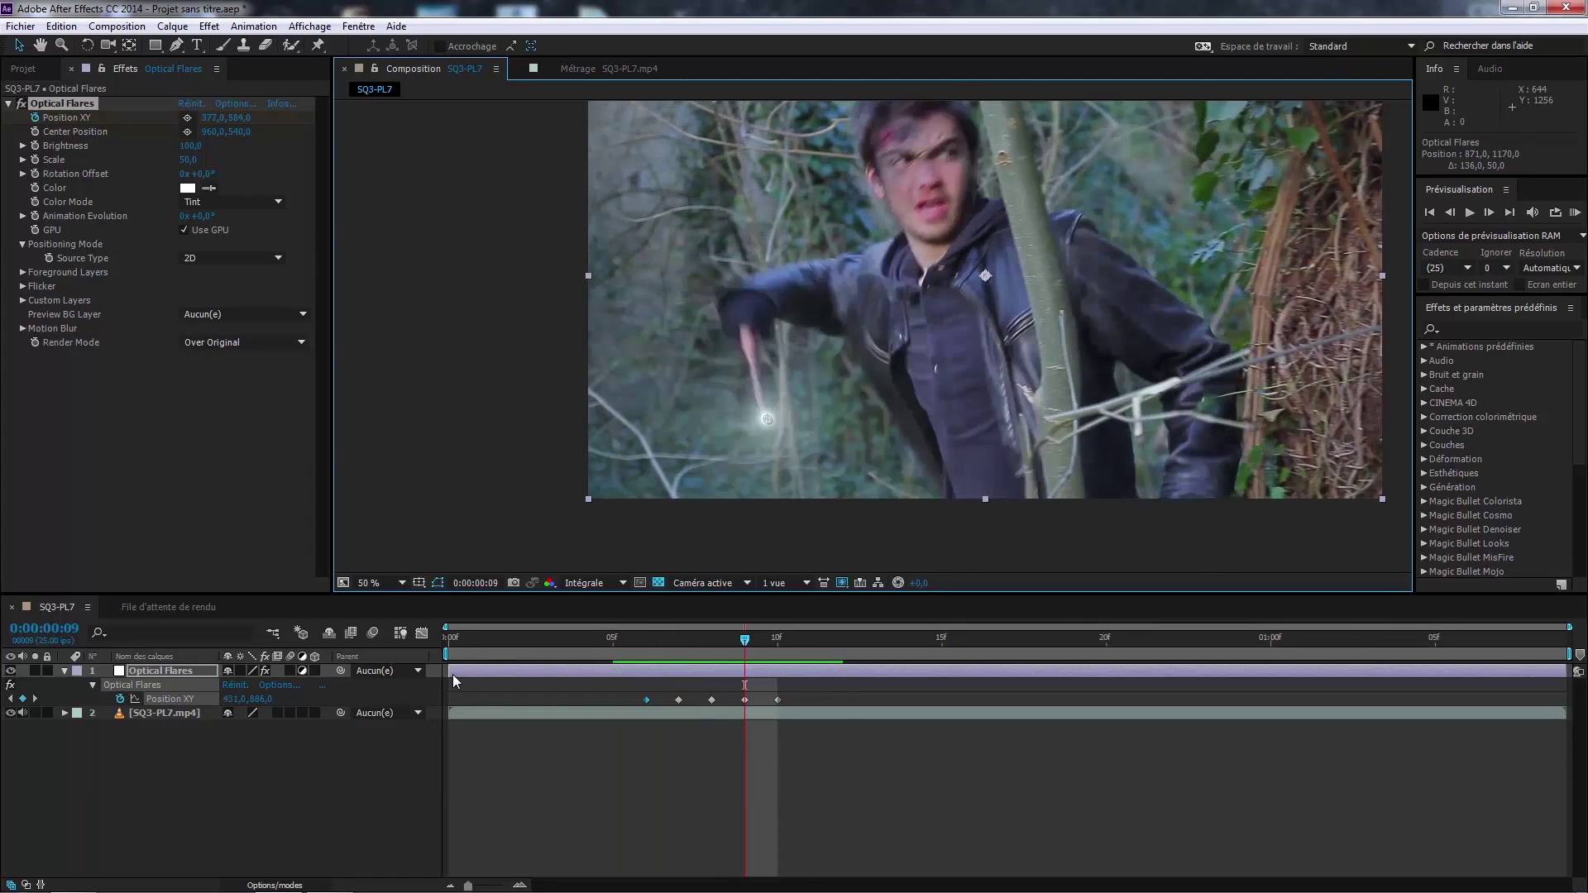
key("Page_Down")
key("Page_Down")
key("Page_Up")
key("Page_Up")
key("Page_Up")
key("Page_Up")
key("Page_Up")
key("Page_Up")
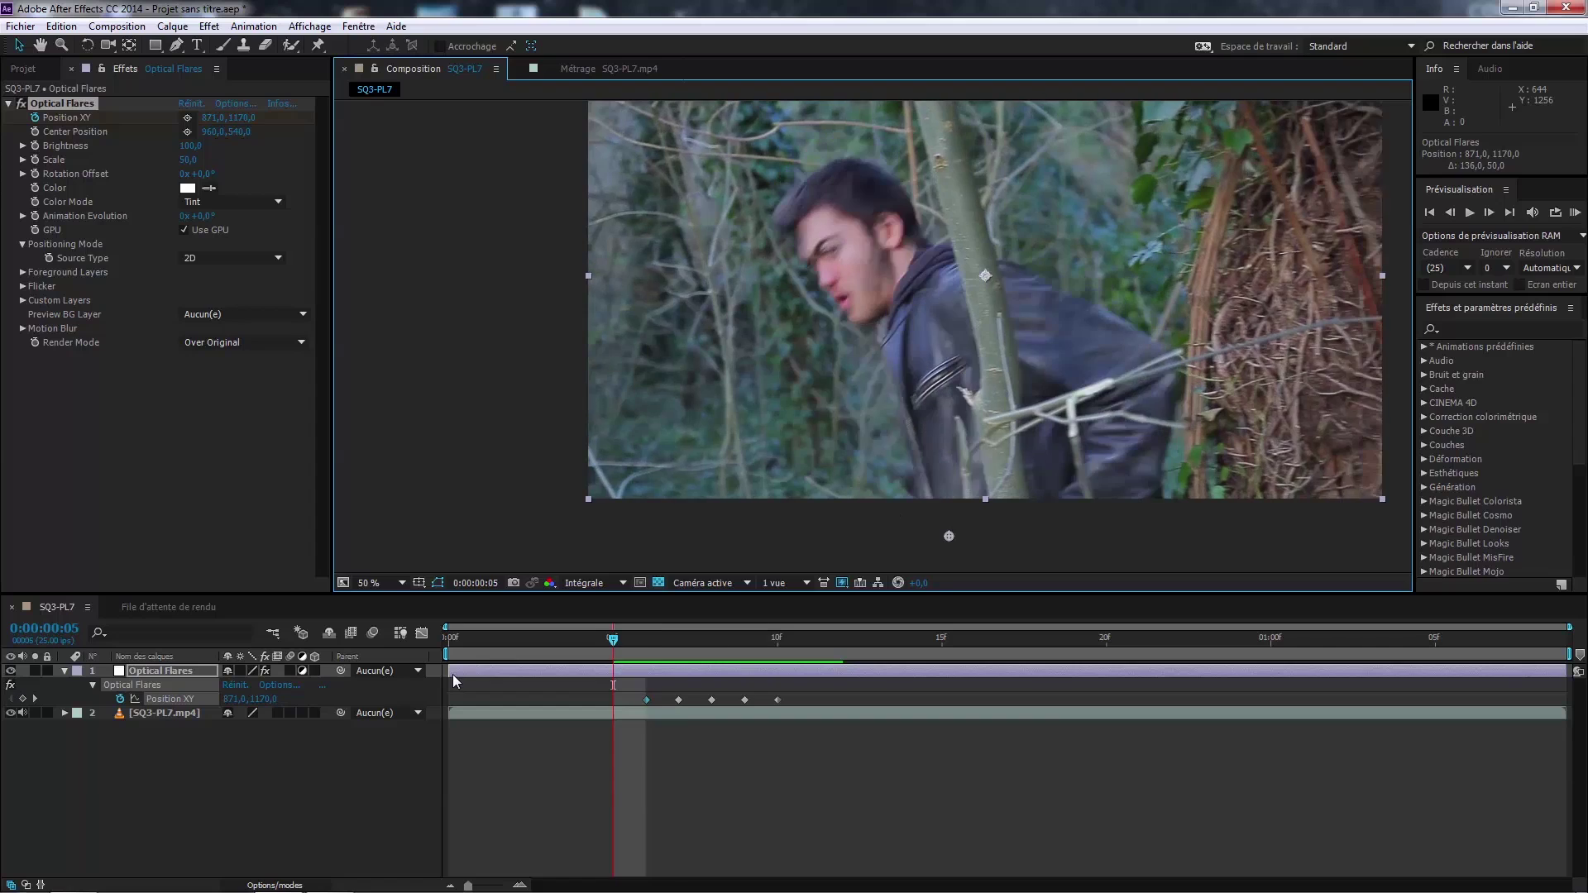
key("Page_Down")
key("Page_Down")
key("Page_Down")
key("Page_Down")
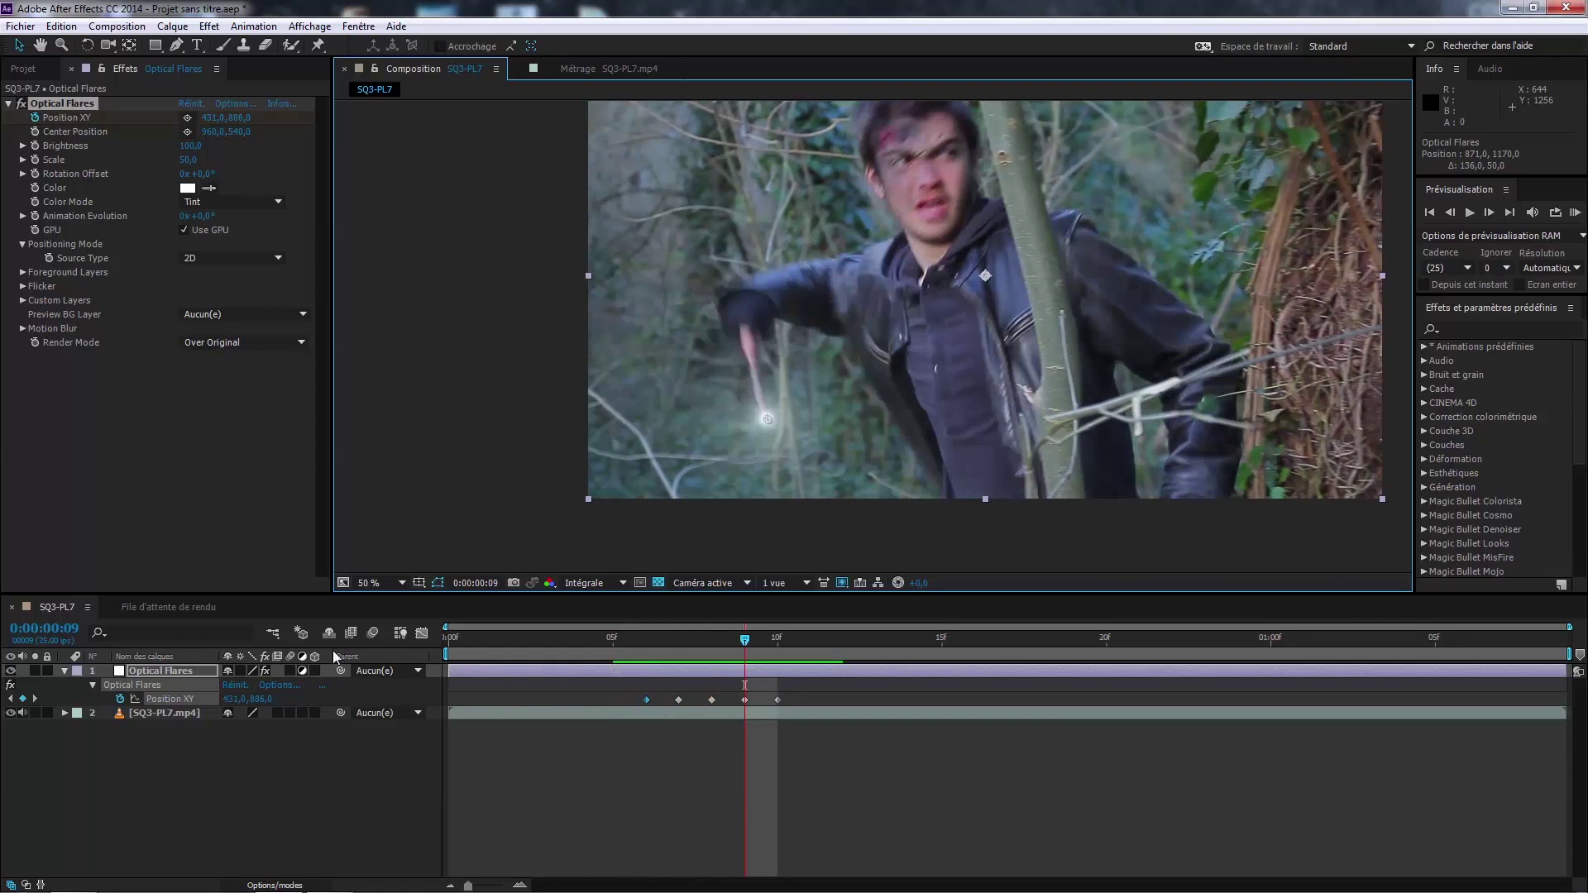
Step: Turn on motion blur for the Optical Flares layer and enable it for the whole composition
key("Page_Down")
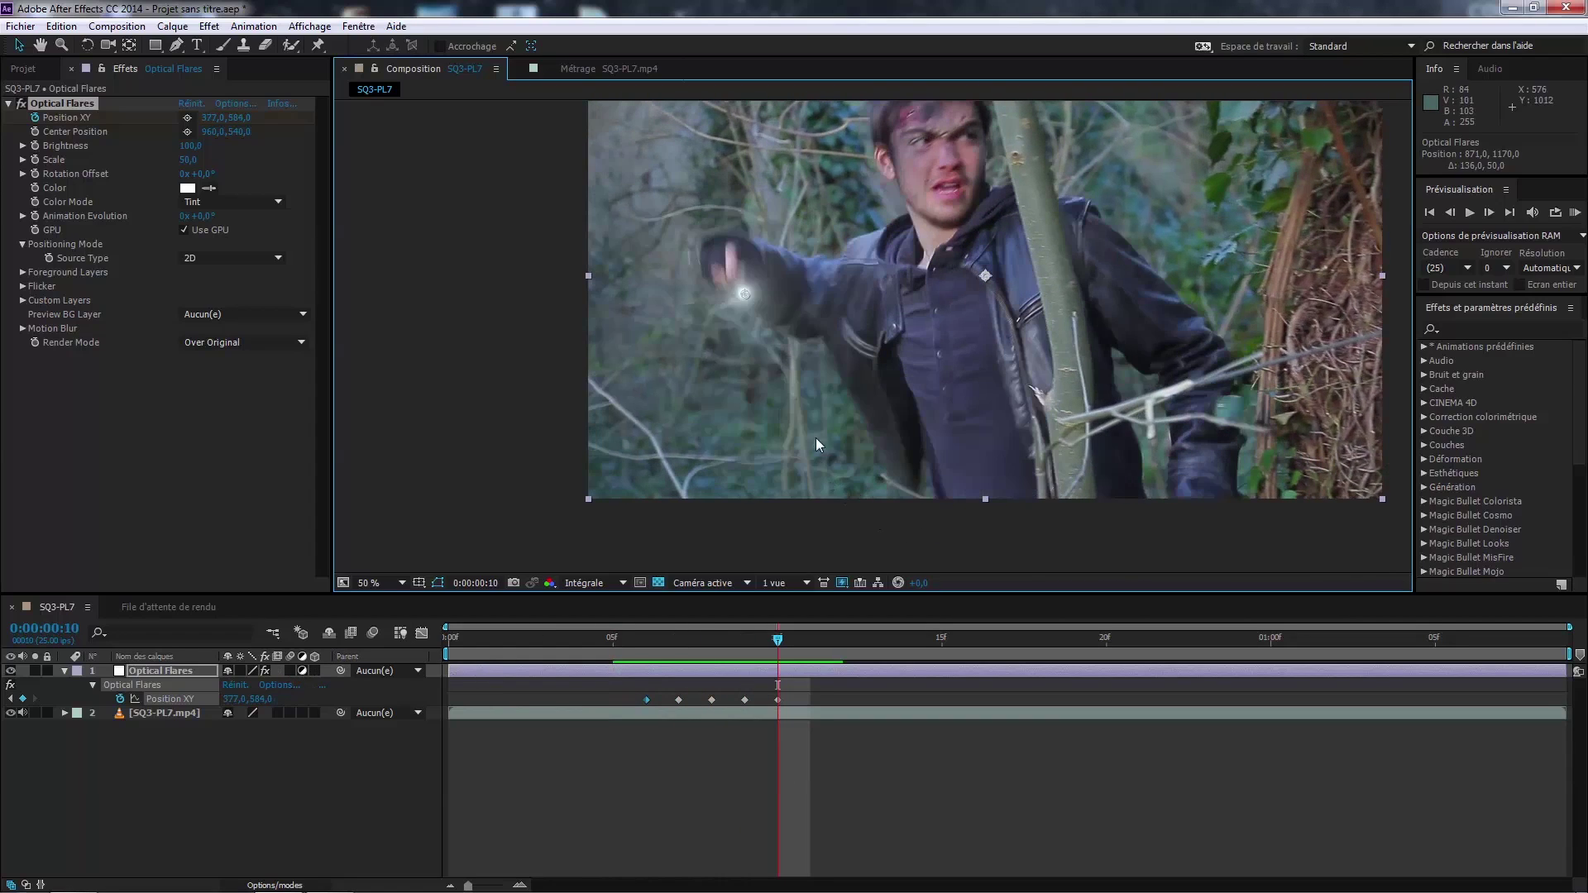
scroll(744, 349, "up", 2)
scroll(777, 342, "down", 2)
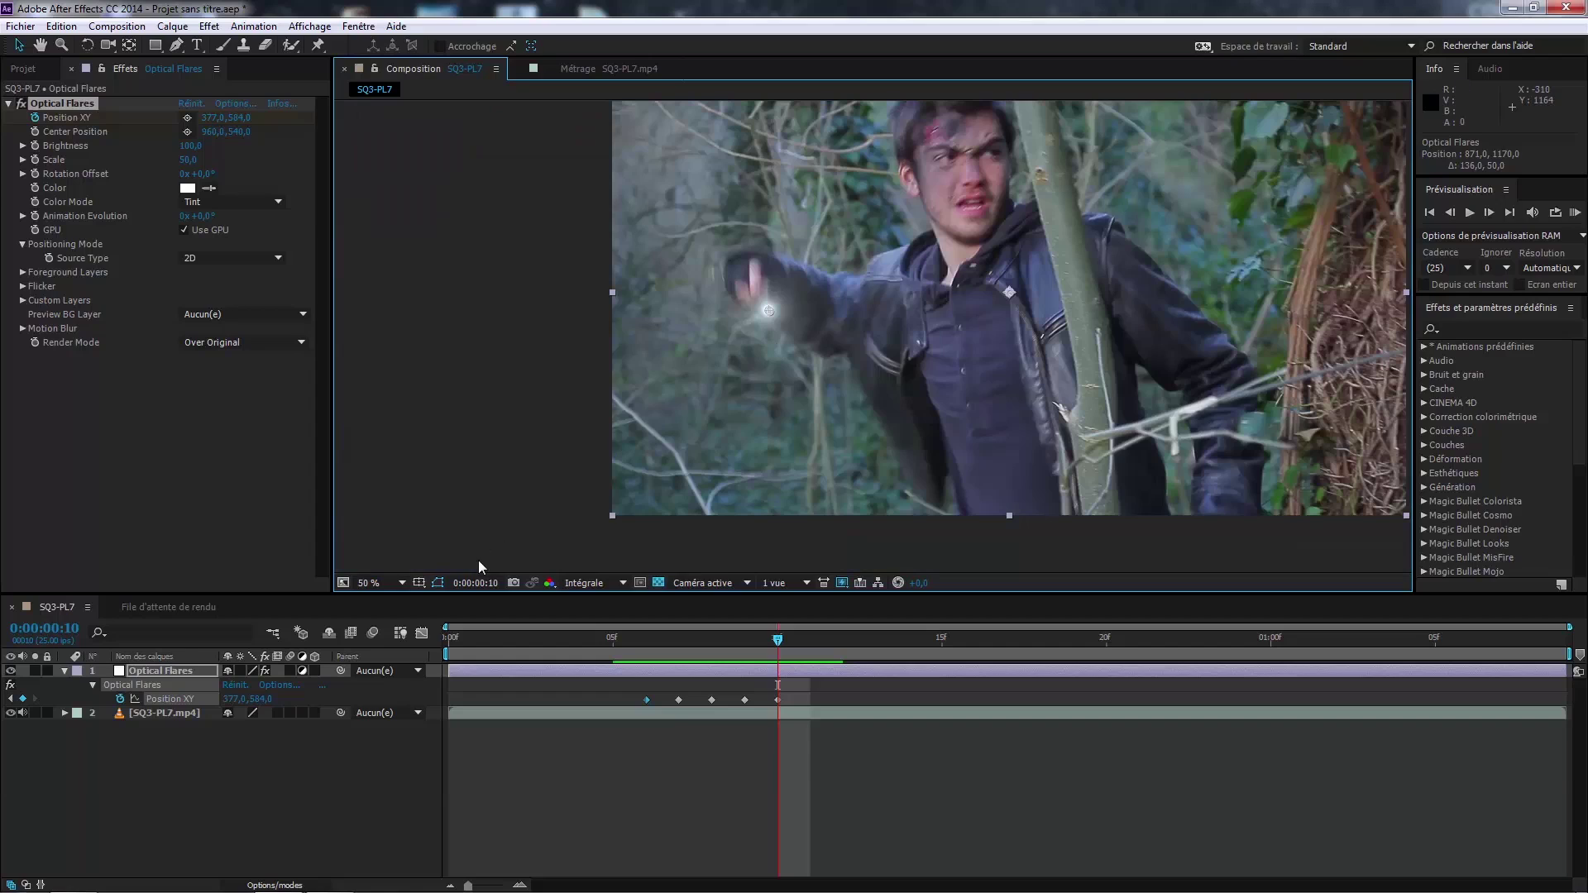
key("Page_Up")
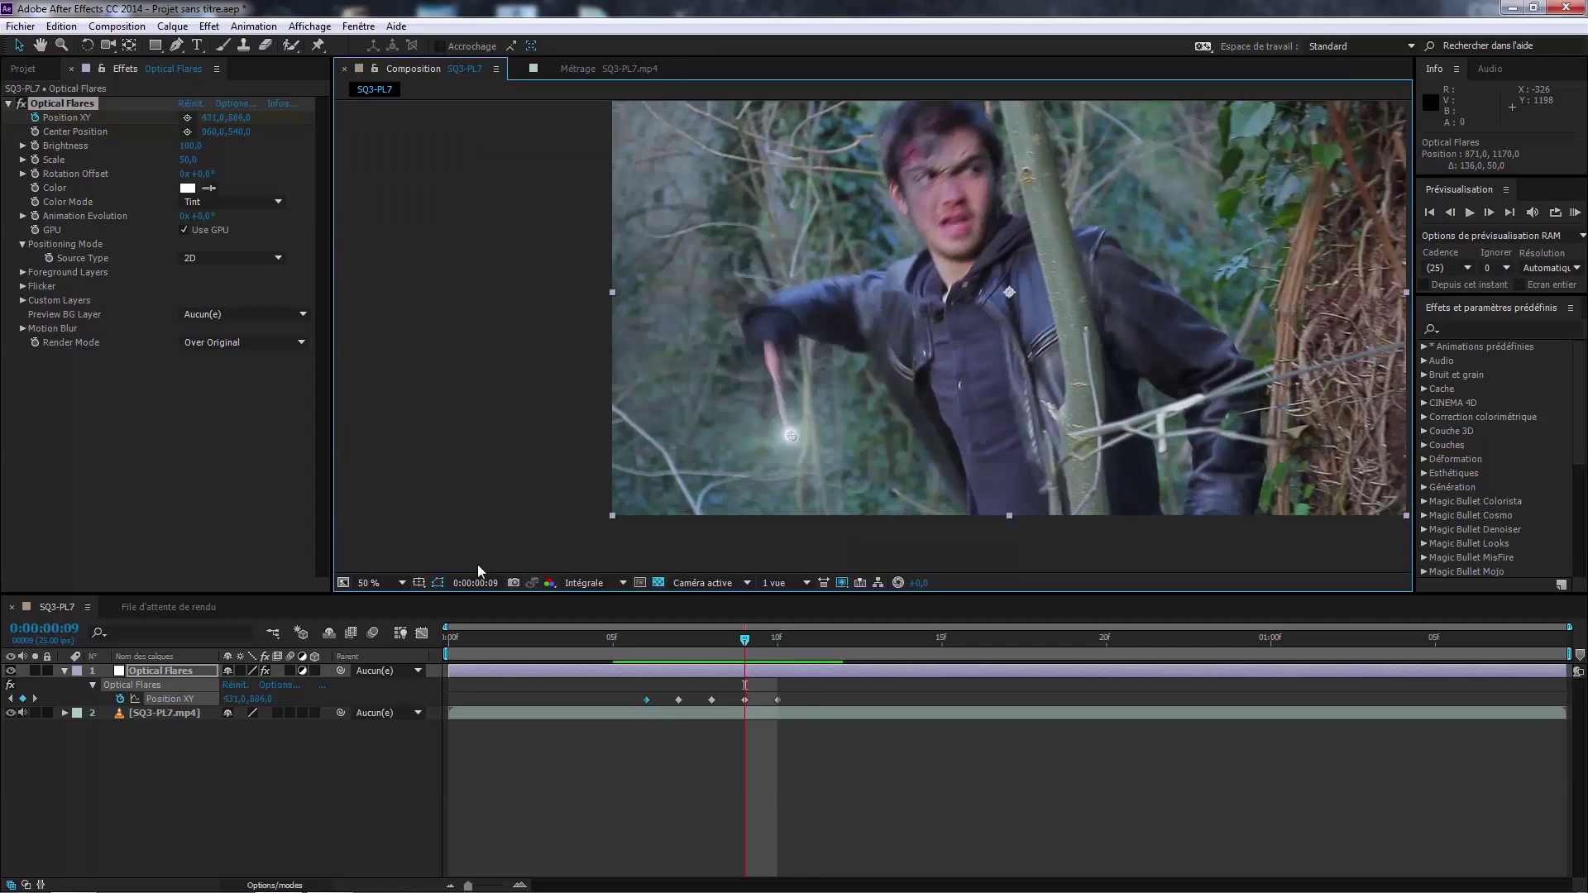
left_click(291, 671)
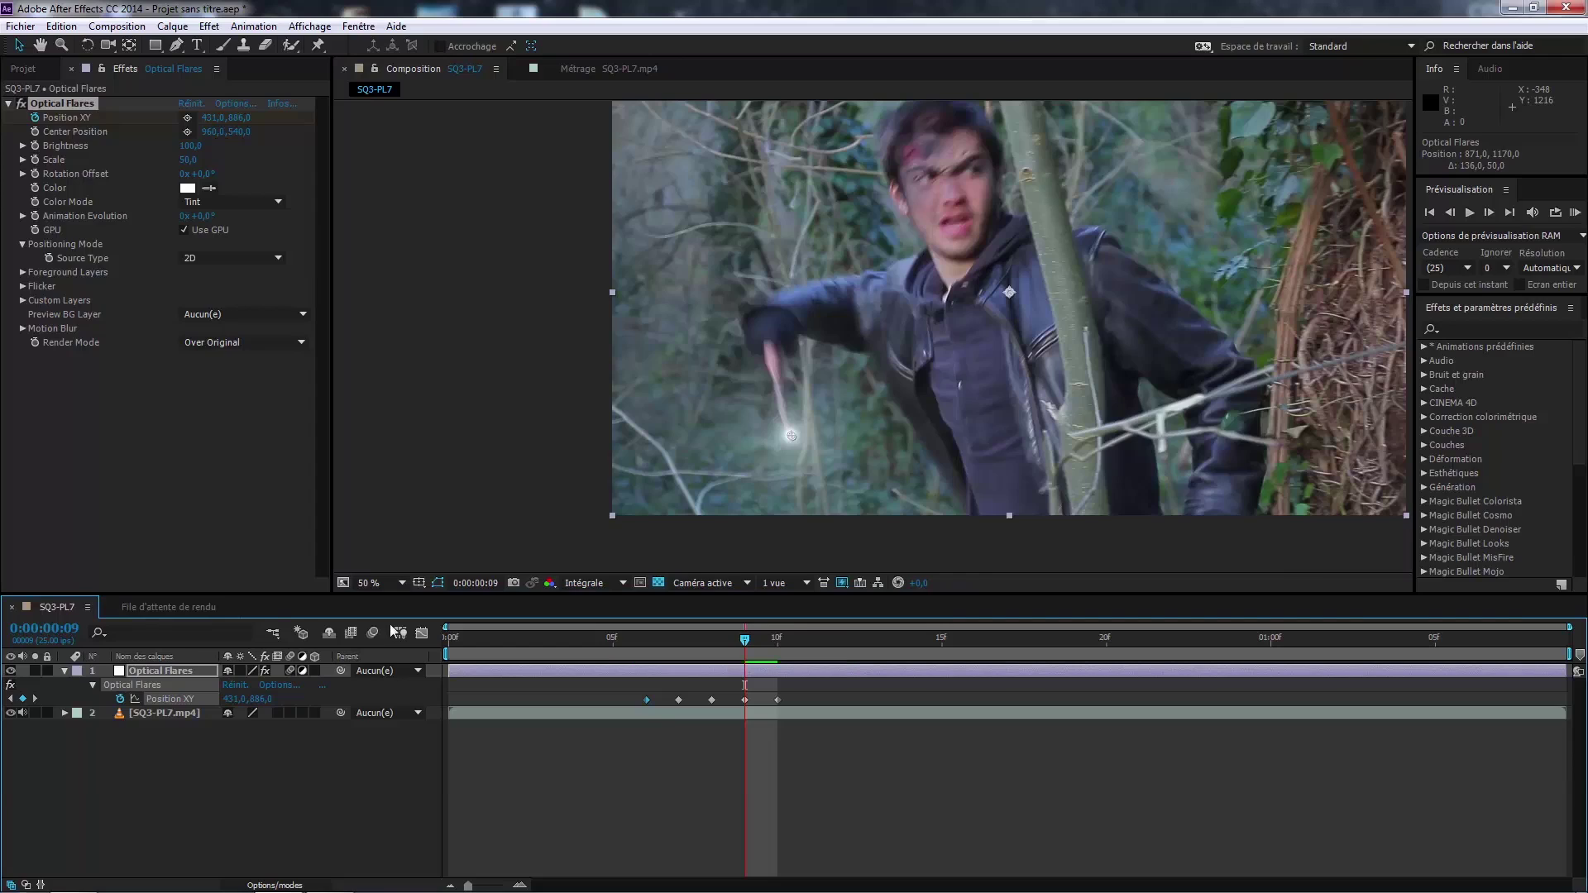
left_click(142, 673)
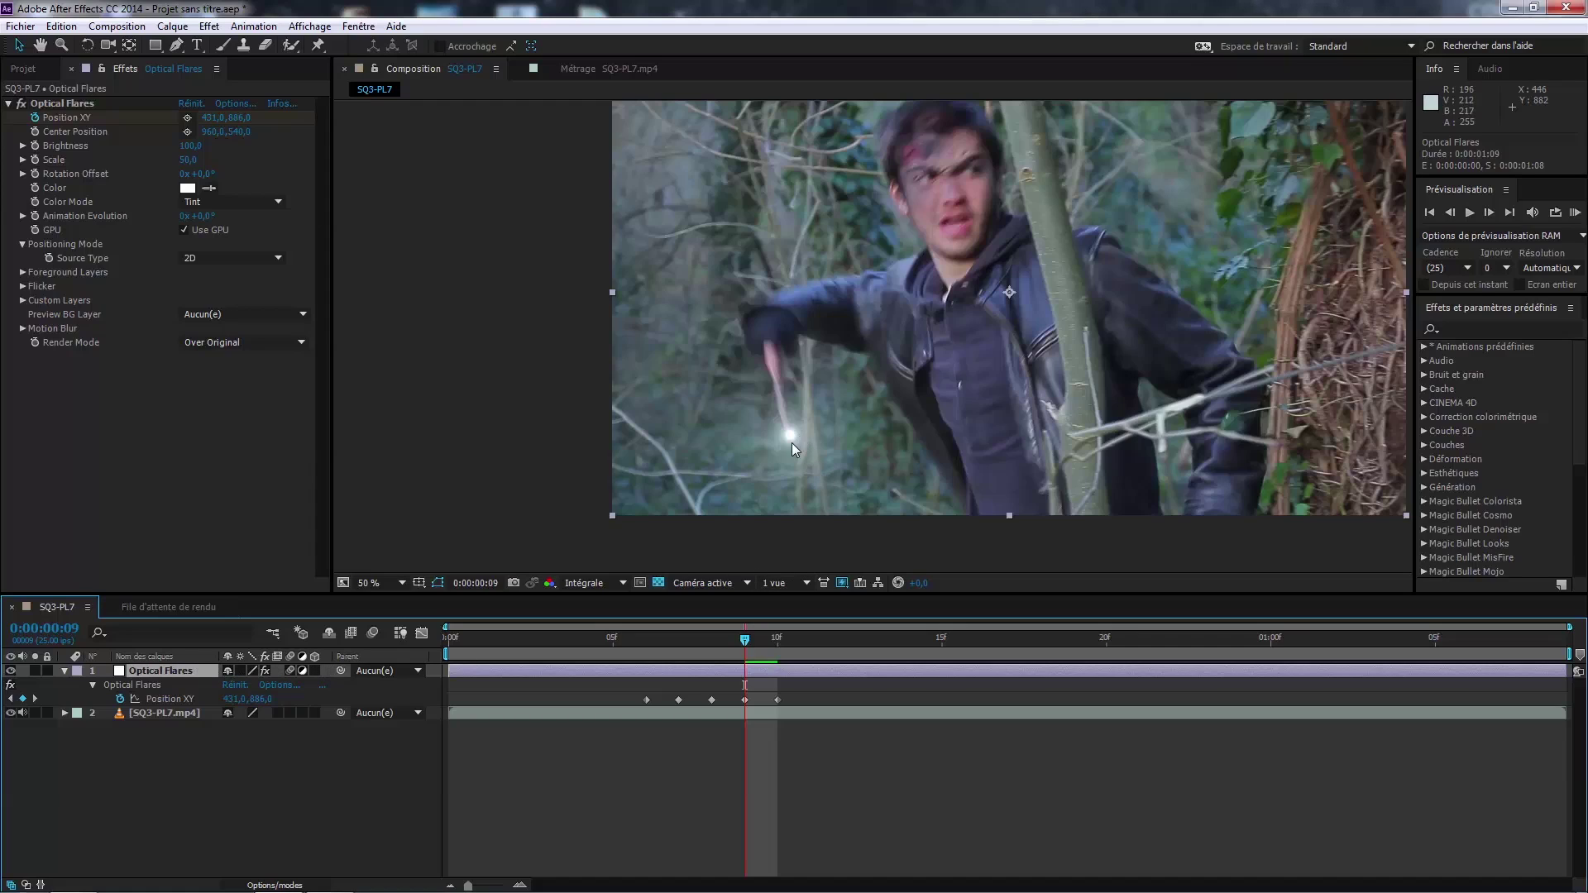
left_click(291, 671)
left_click(373, 633)
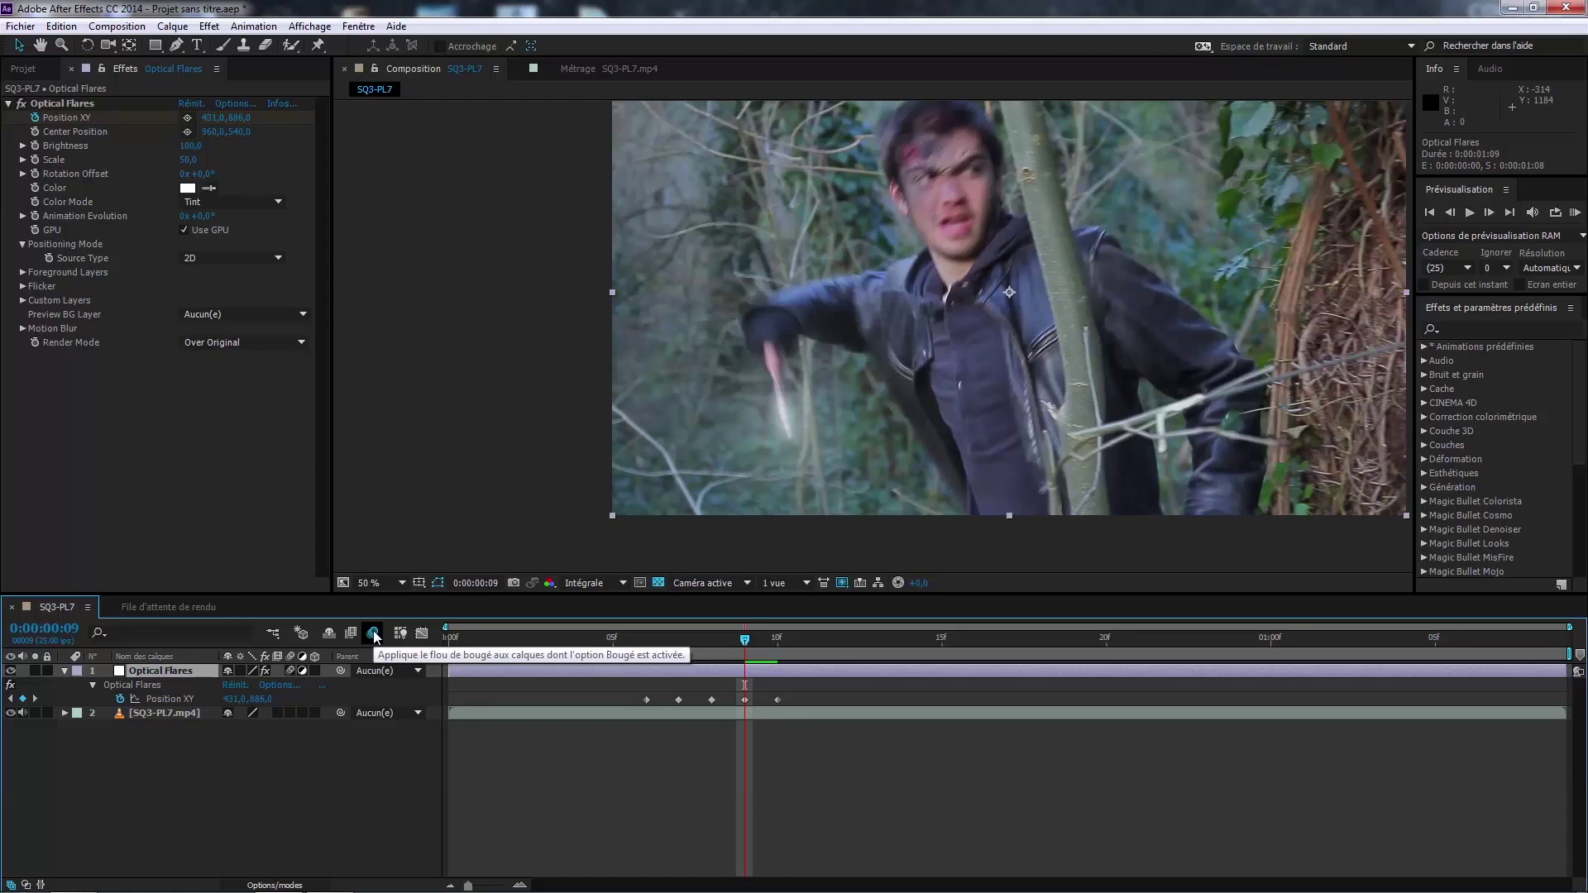
Step: Check the blurred flare on frames 8 and 9, and set the effect's Motion Blur Samples to 24
key("Page_Up")
key("Page_Down")
key("Page_Up")
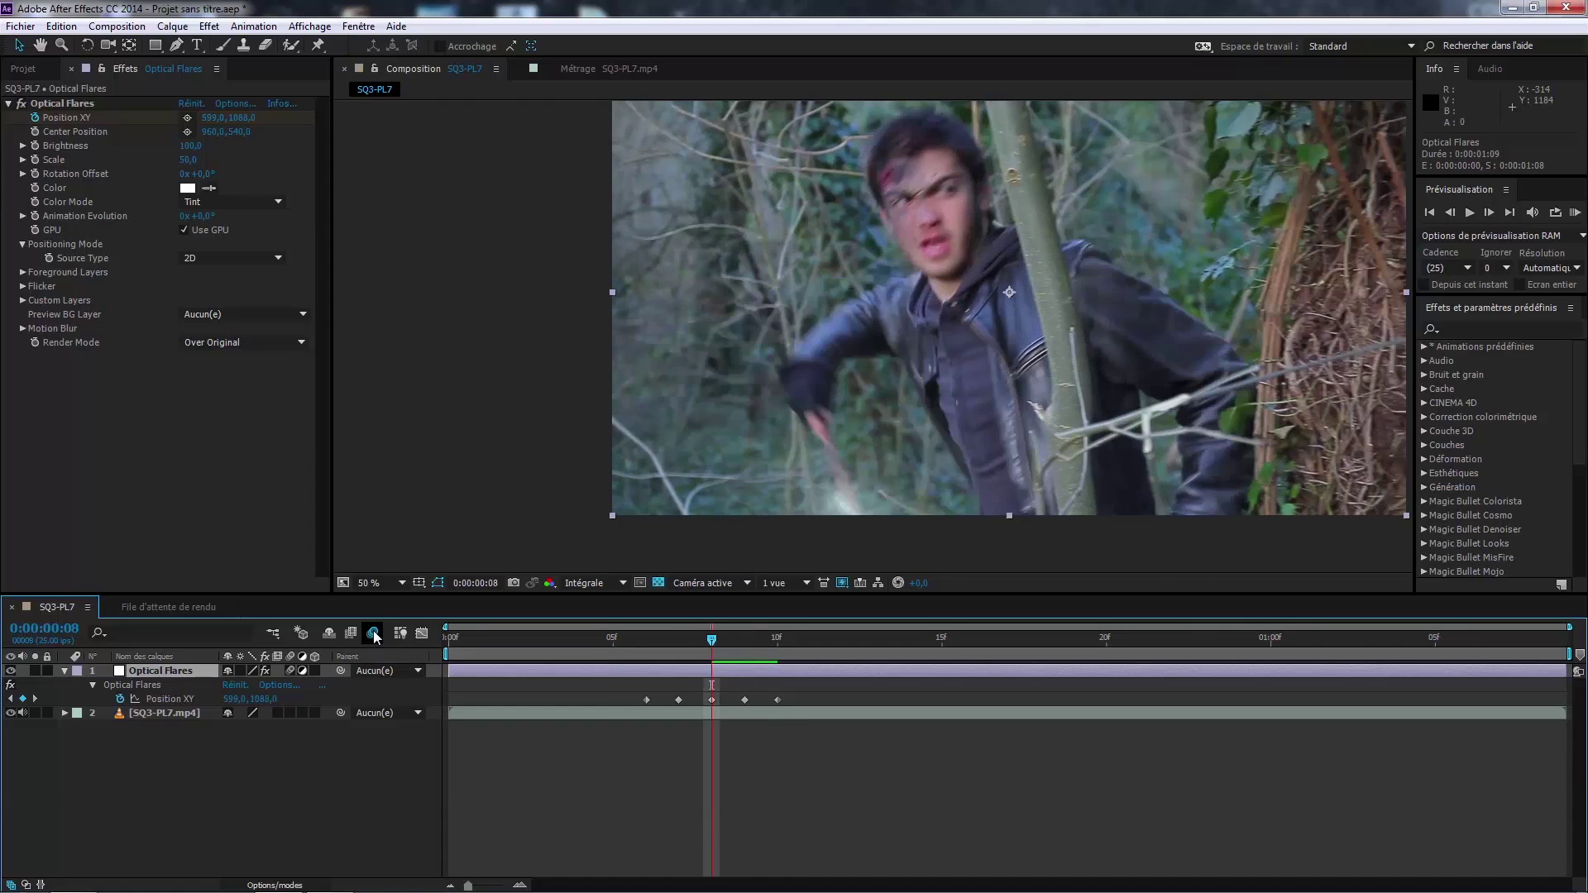
key("Page_Down")
scroll(723, 423, "up", 2)
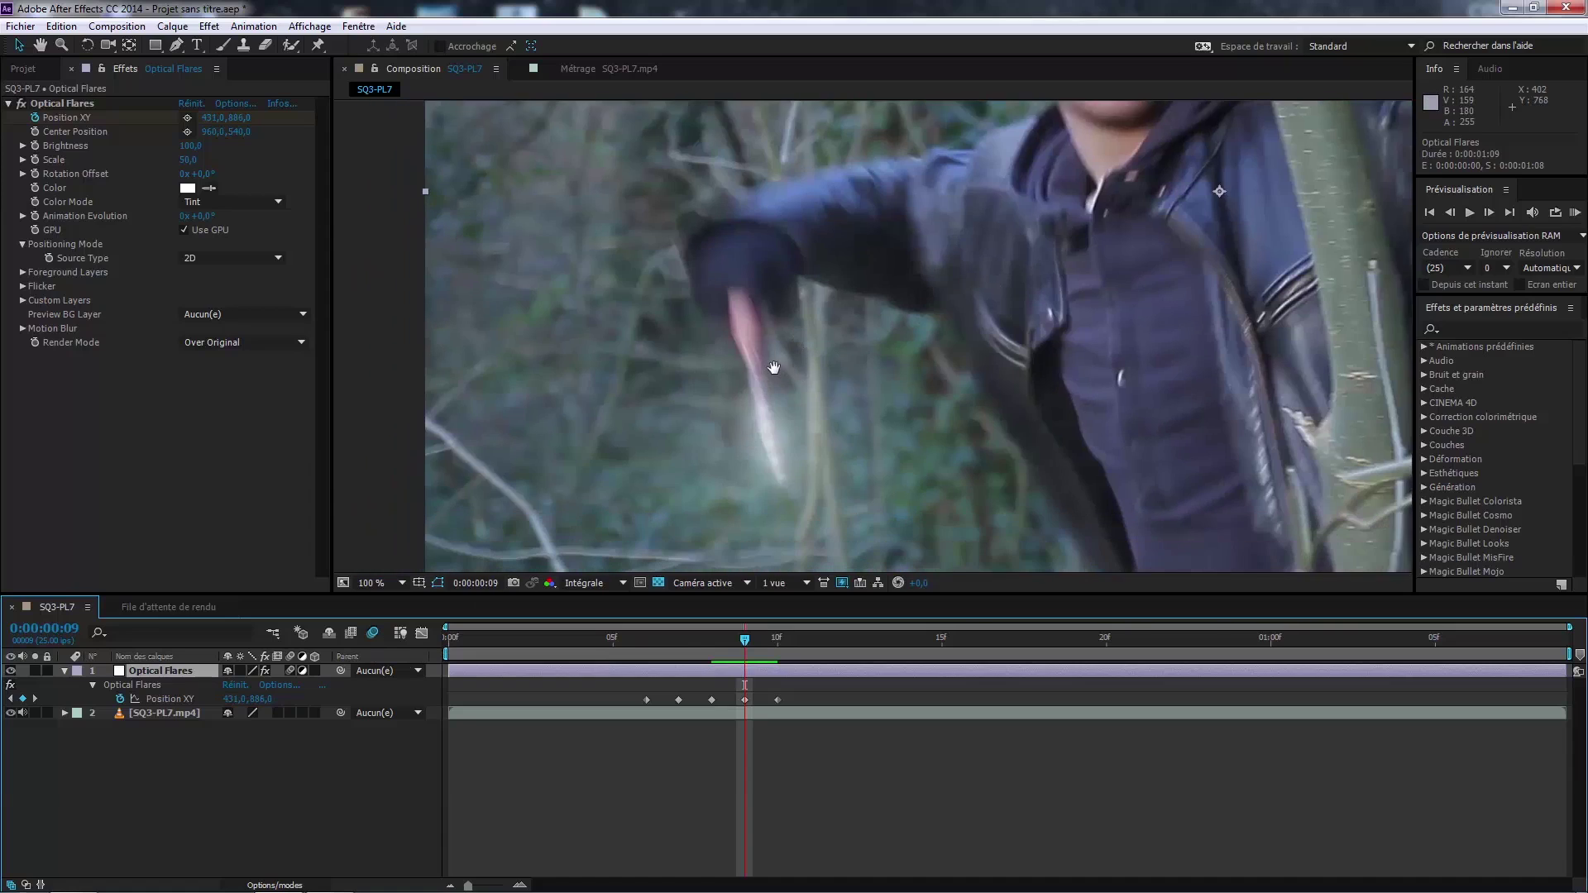
left_click(23, 329)
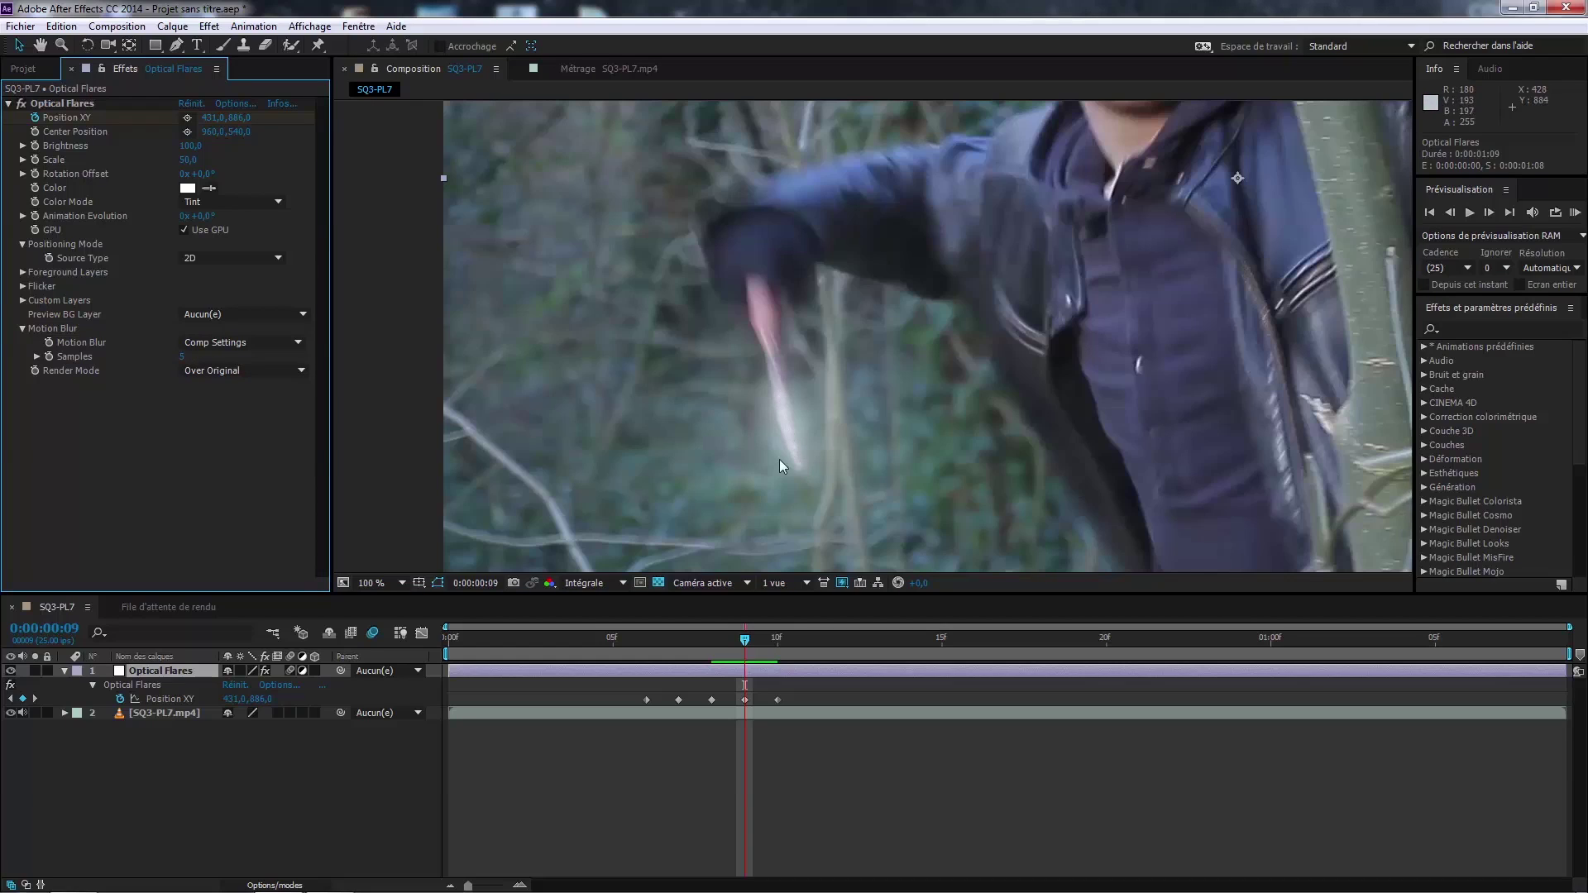
left_click_drag(182, 356, 215, 357)
Step: On frame 9, move the flare further down past the wand tip to about 455, 938
left_click(62, 103)
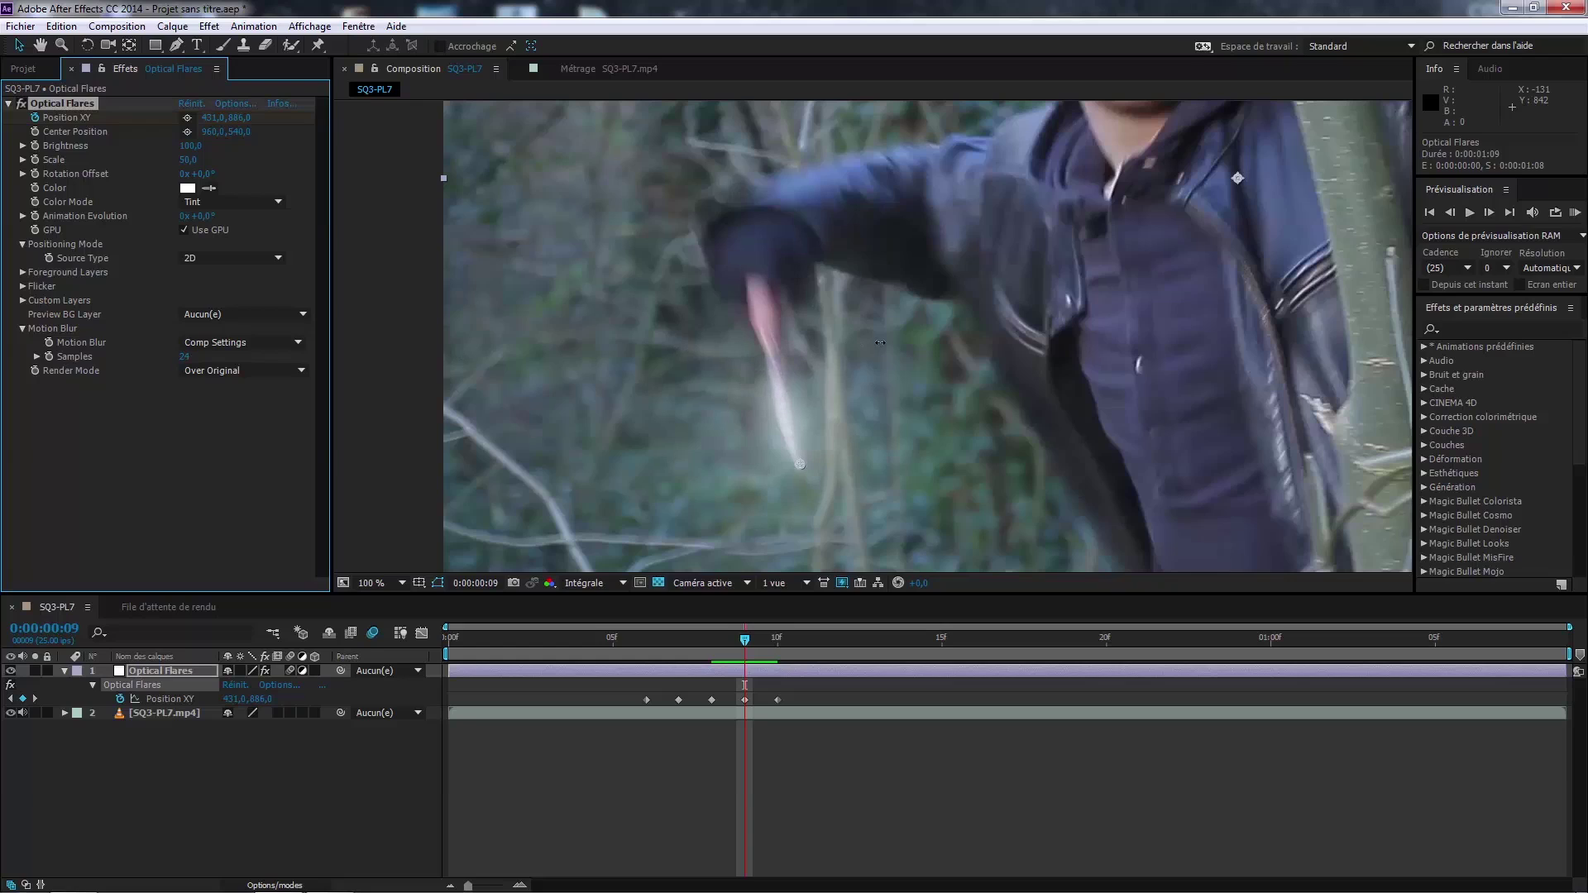
key("comma")
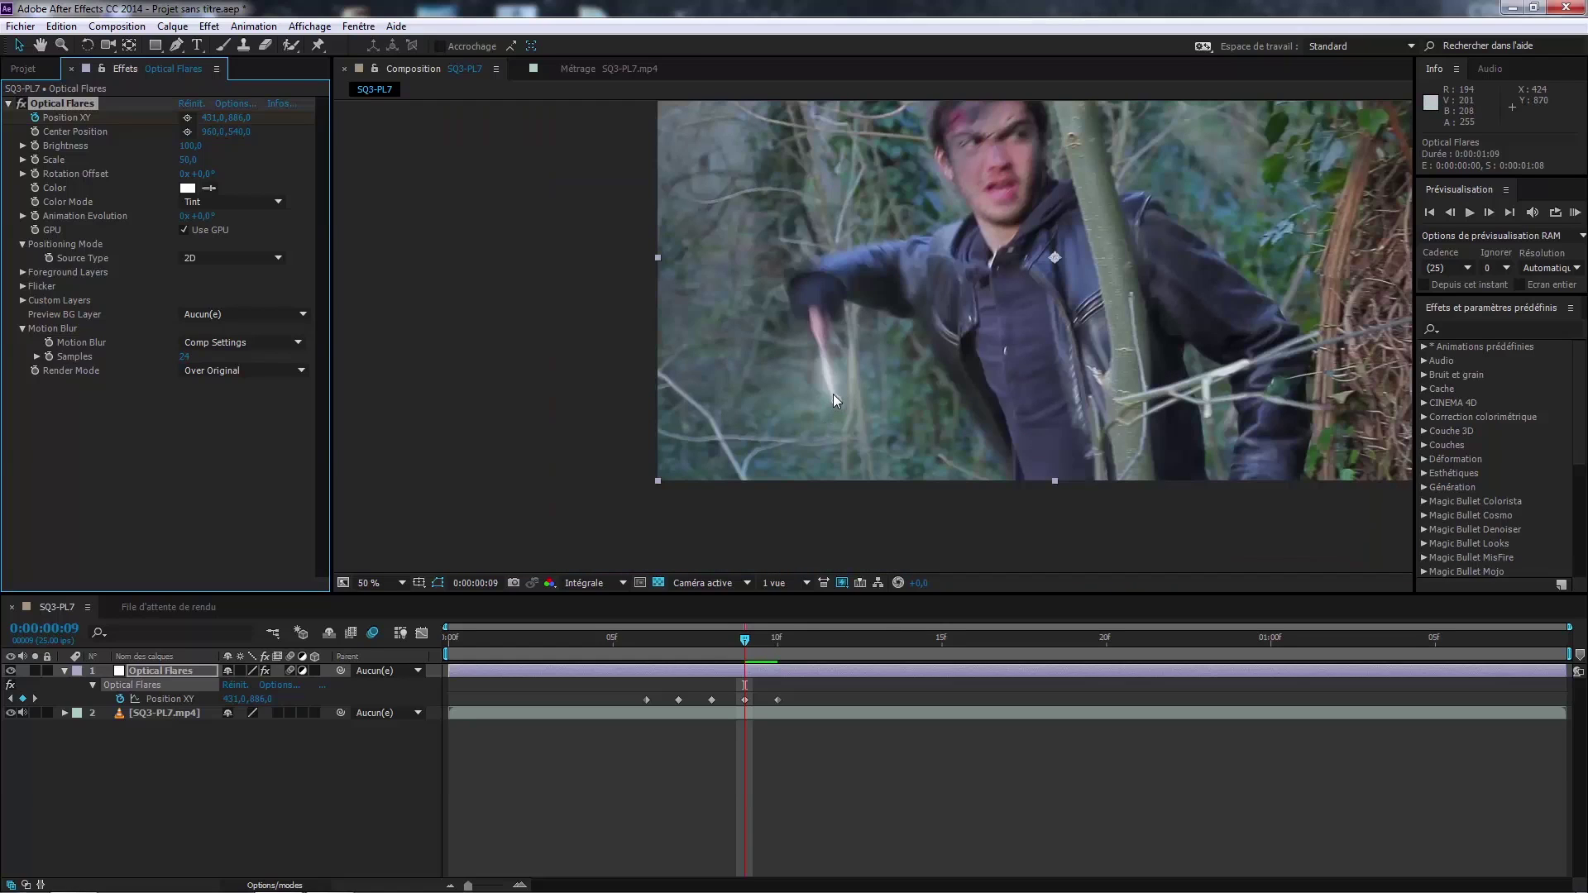
left_click_drag(836, 399, 845, 419)
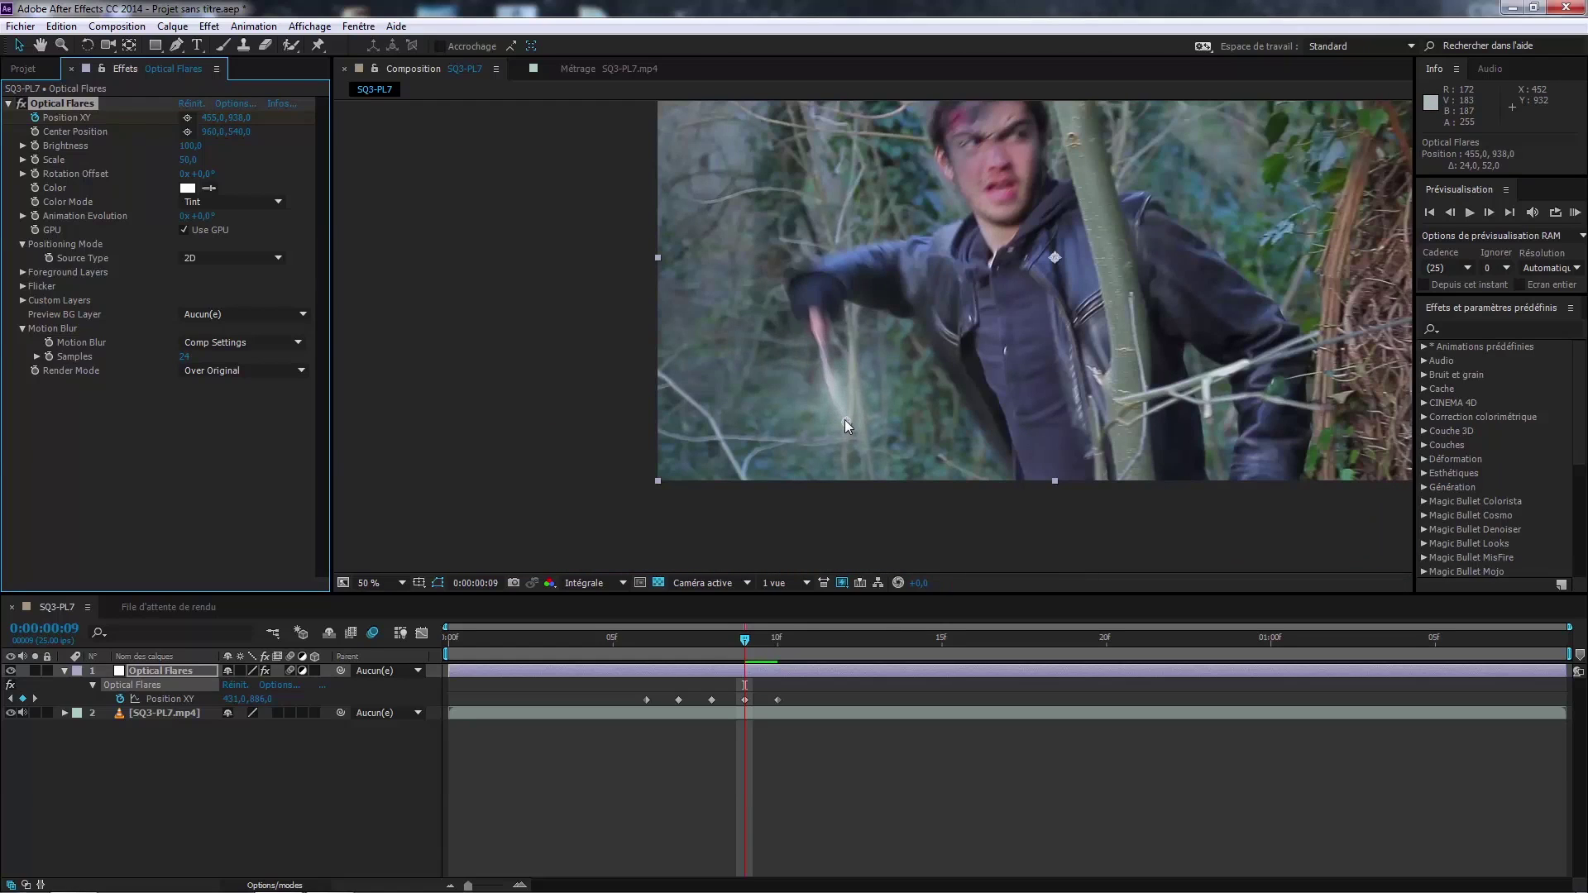
left_click_drag(785, 329, 808, 384)
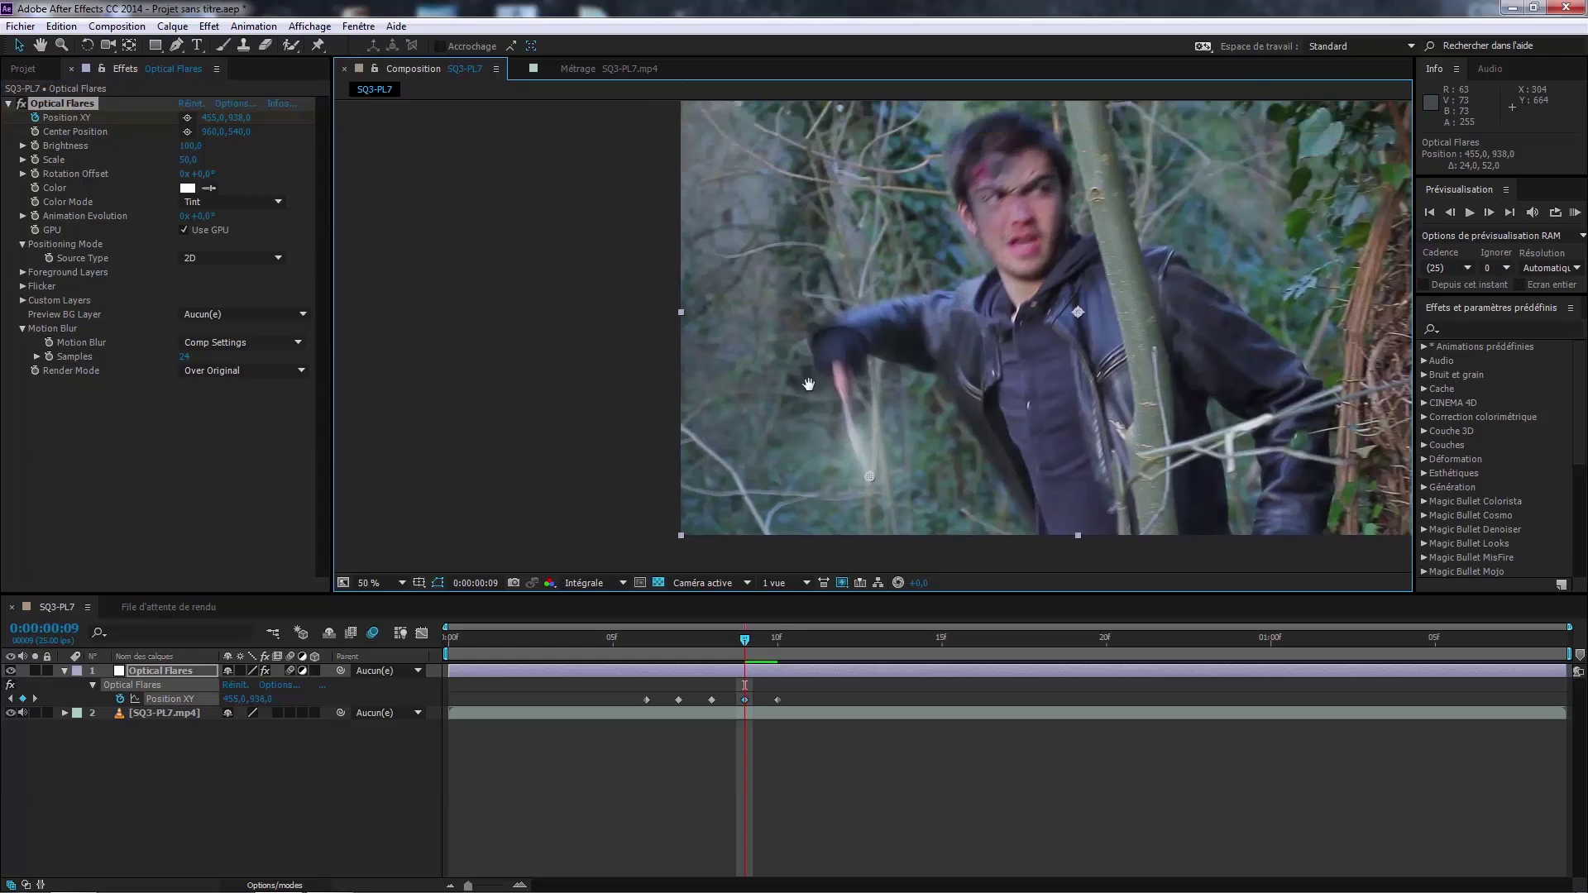
key("period")
key("period")
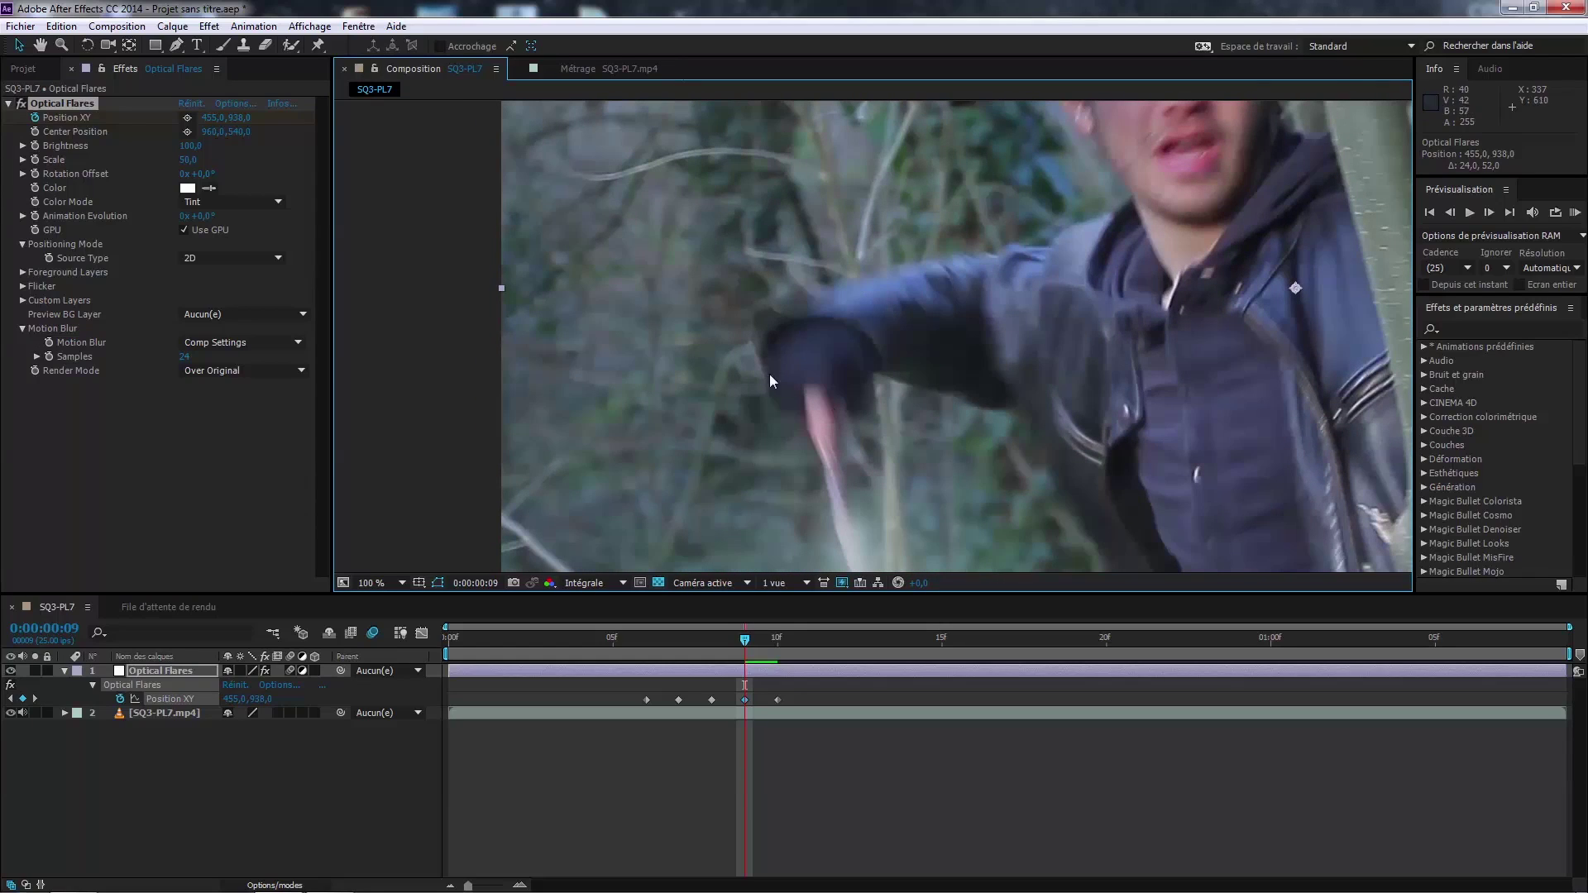
key("comma")
key("comma")
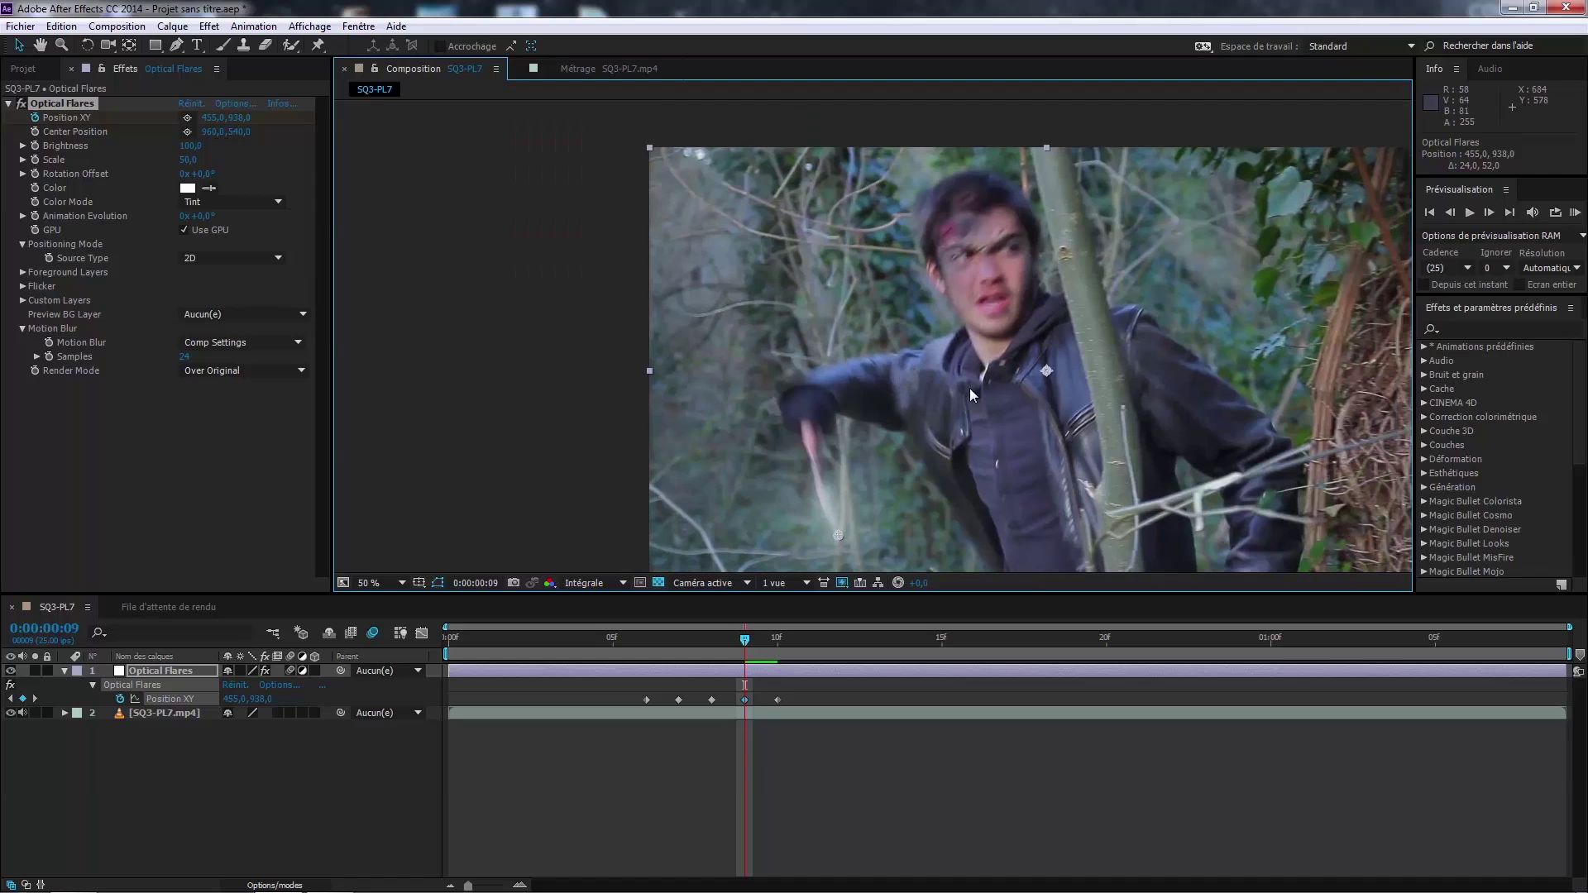
left_click_drag(986, 384, 967, 337)
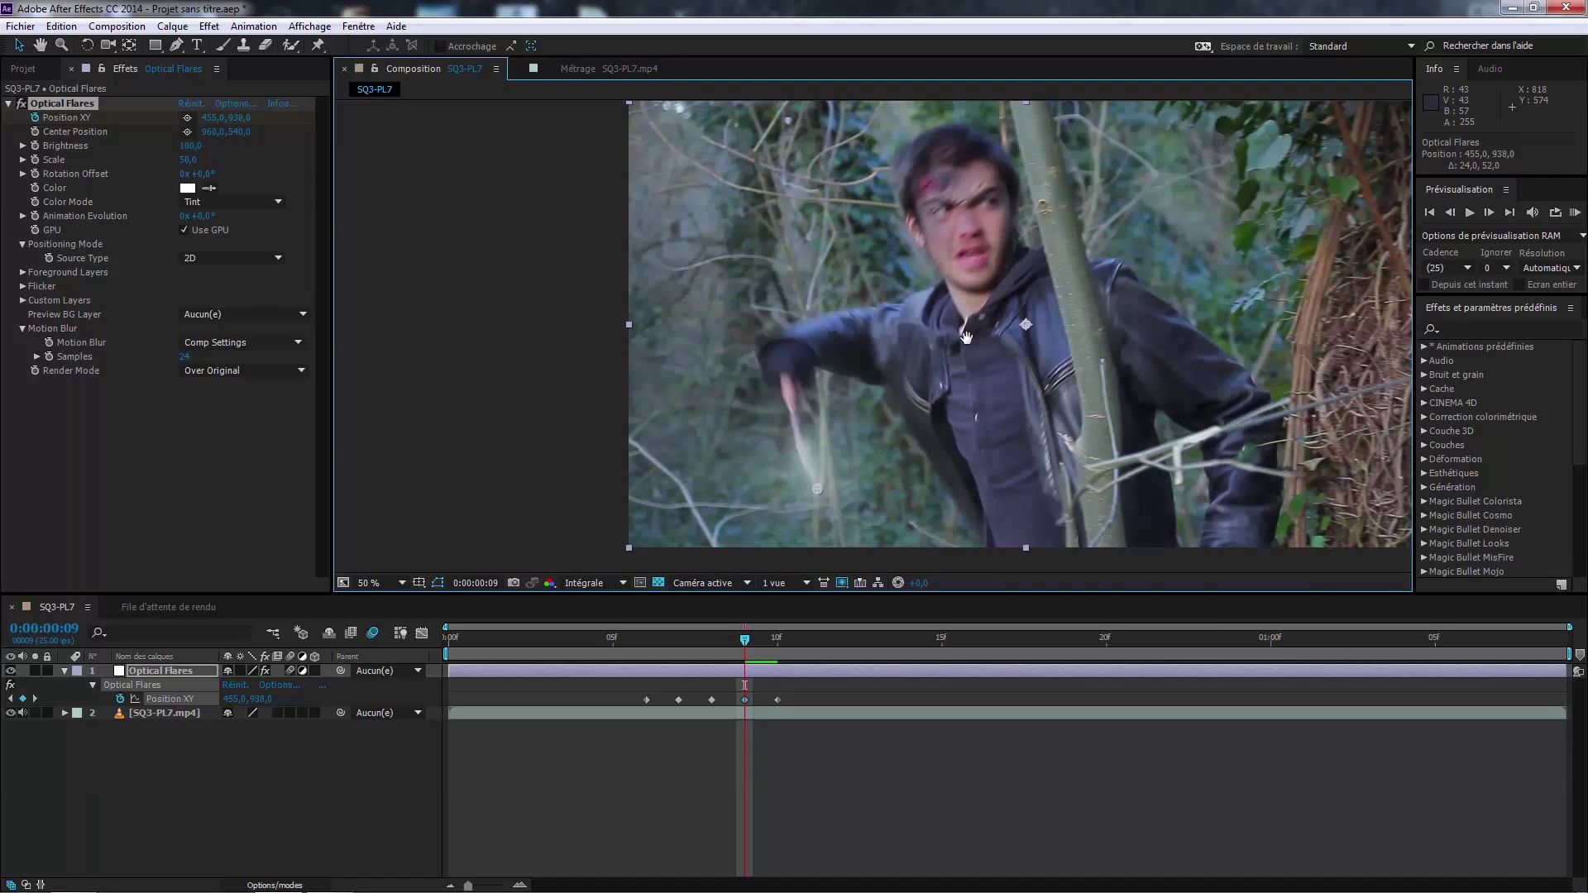
Step: On frame 8, move the flare below the picture to about 633, 1112 and compare it with the neighbouring frames
key("Page_Up")
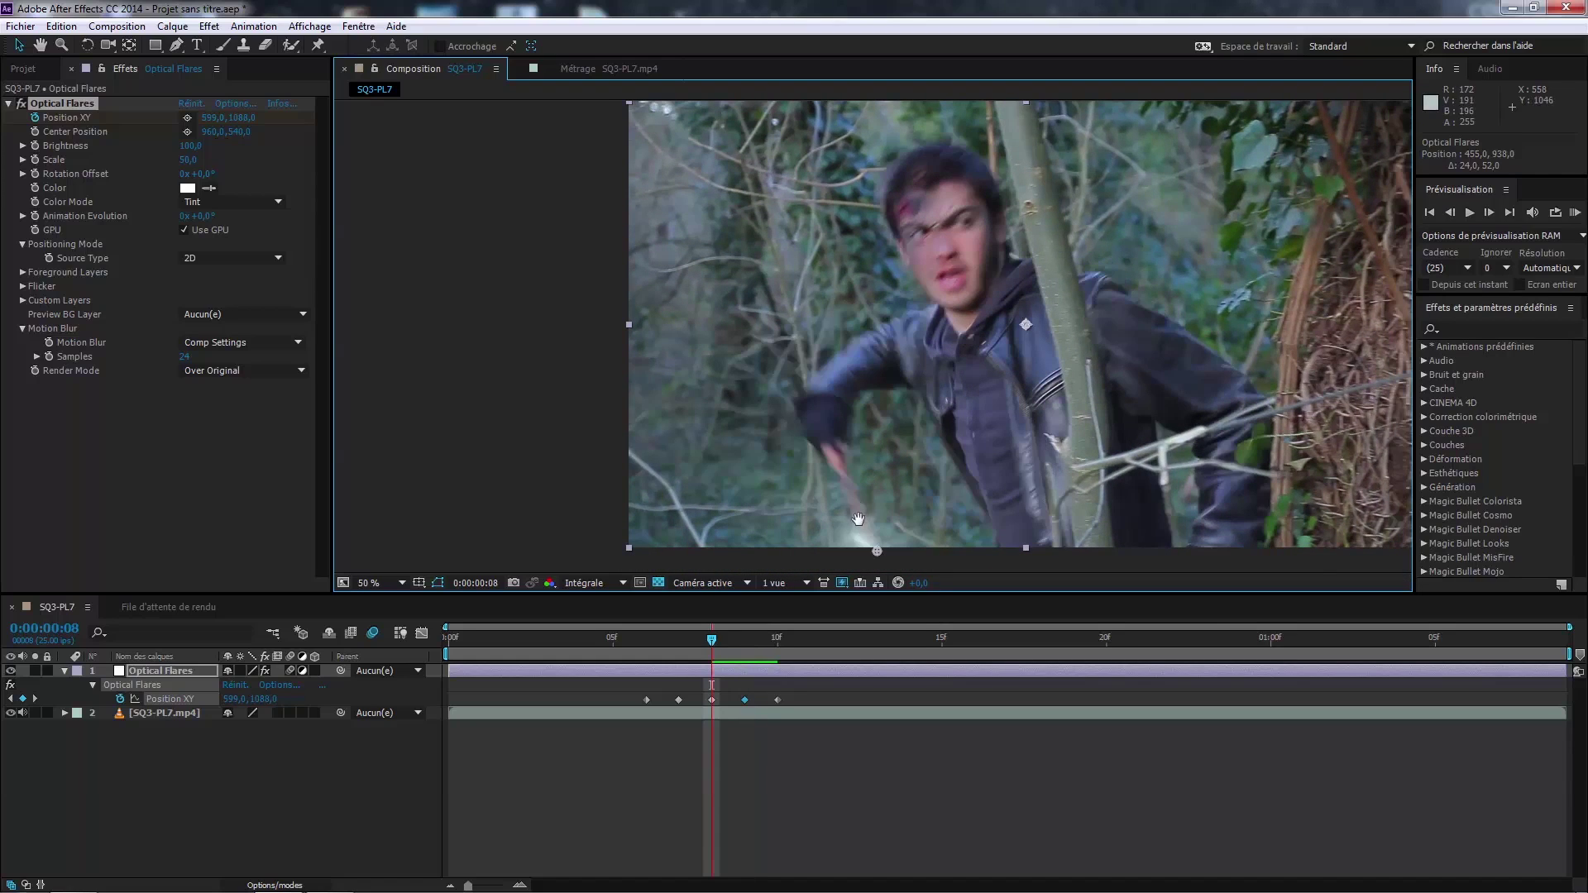
left_click_drag(858, 520, 847, 444)
scroll(847, 444, "up", 1)
scroll(847, 444, "down", 1)
left_click_drag(883, 392, 865, 470)
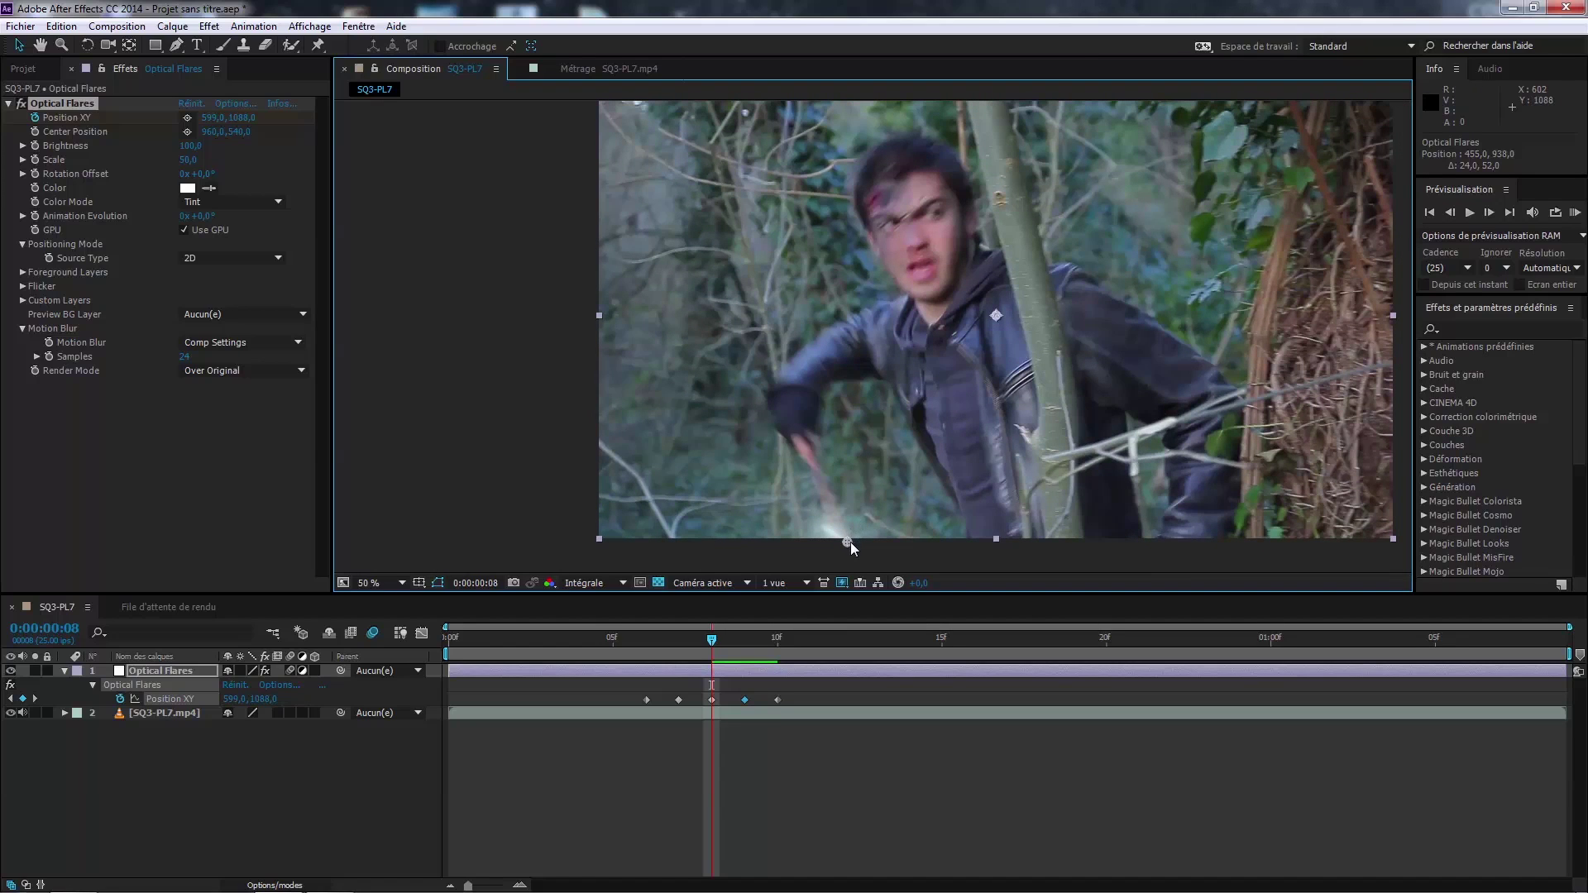
left_click_drag(850, 543, 862, 548)
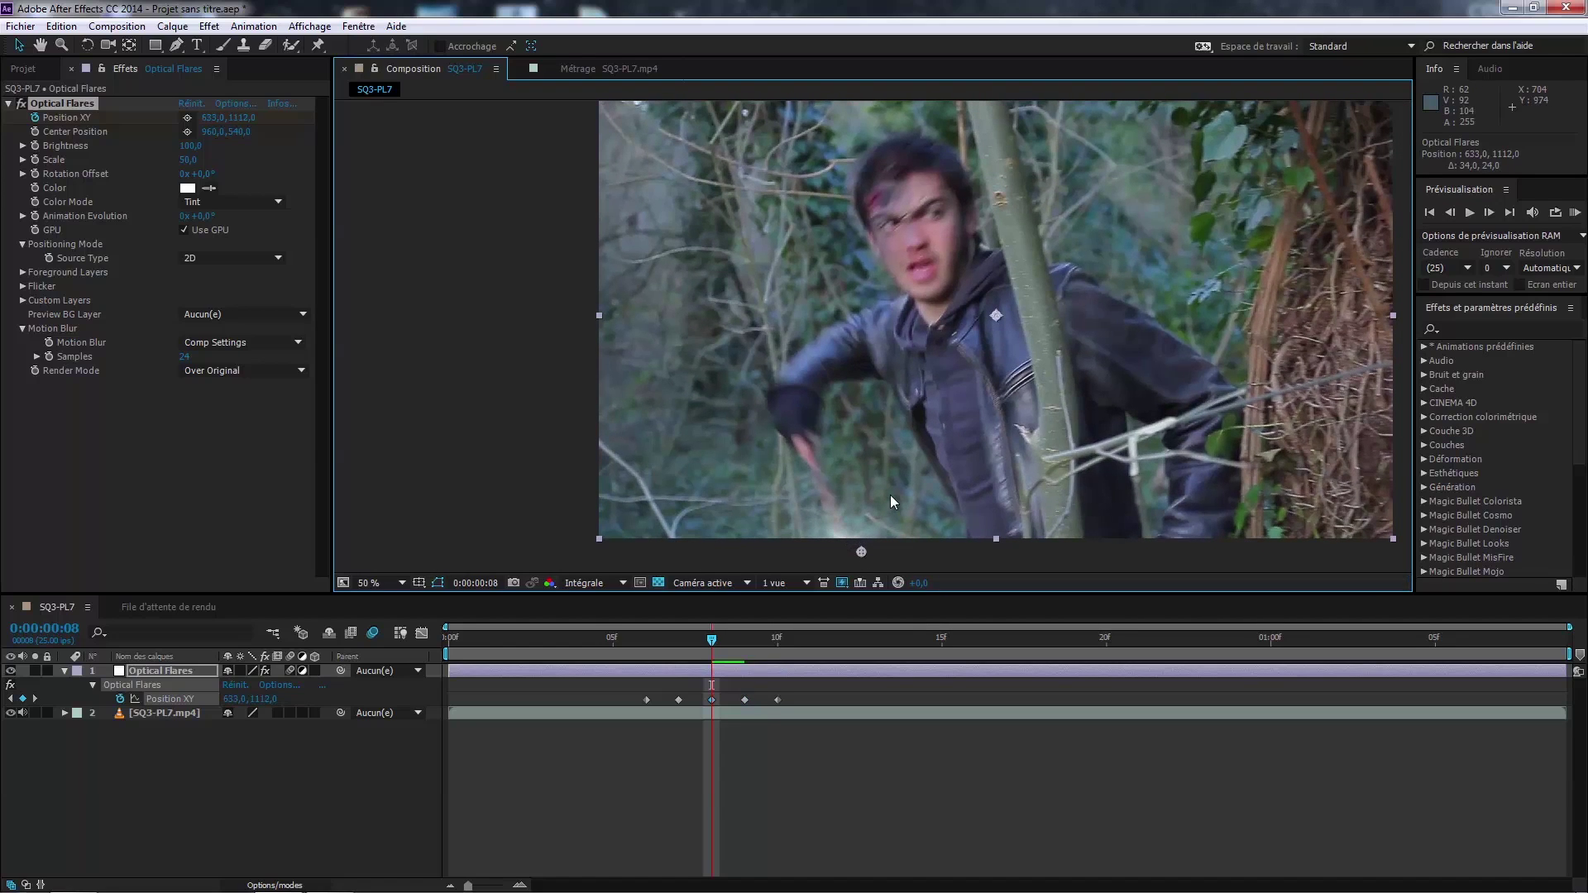
key("Page_Down")
key("Page_Up")
key("Page_Up")
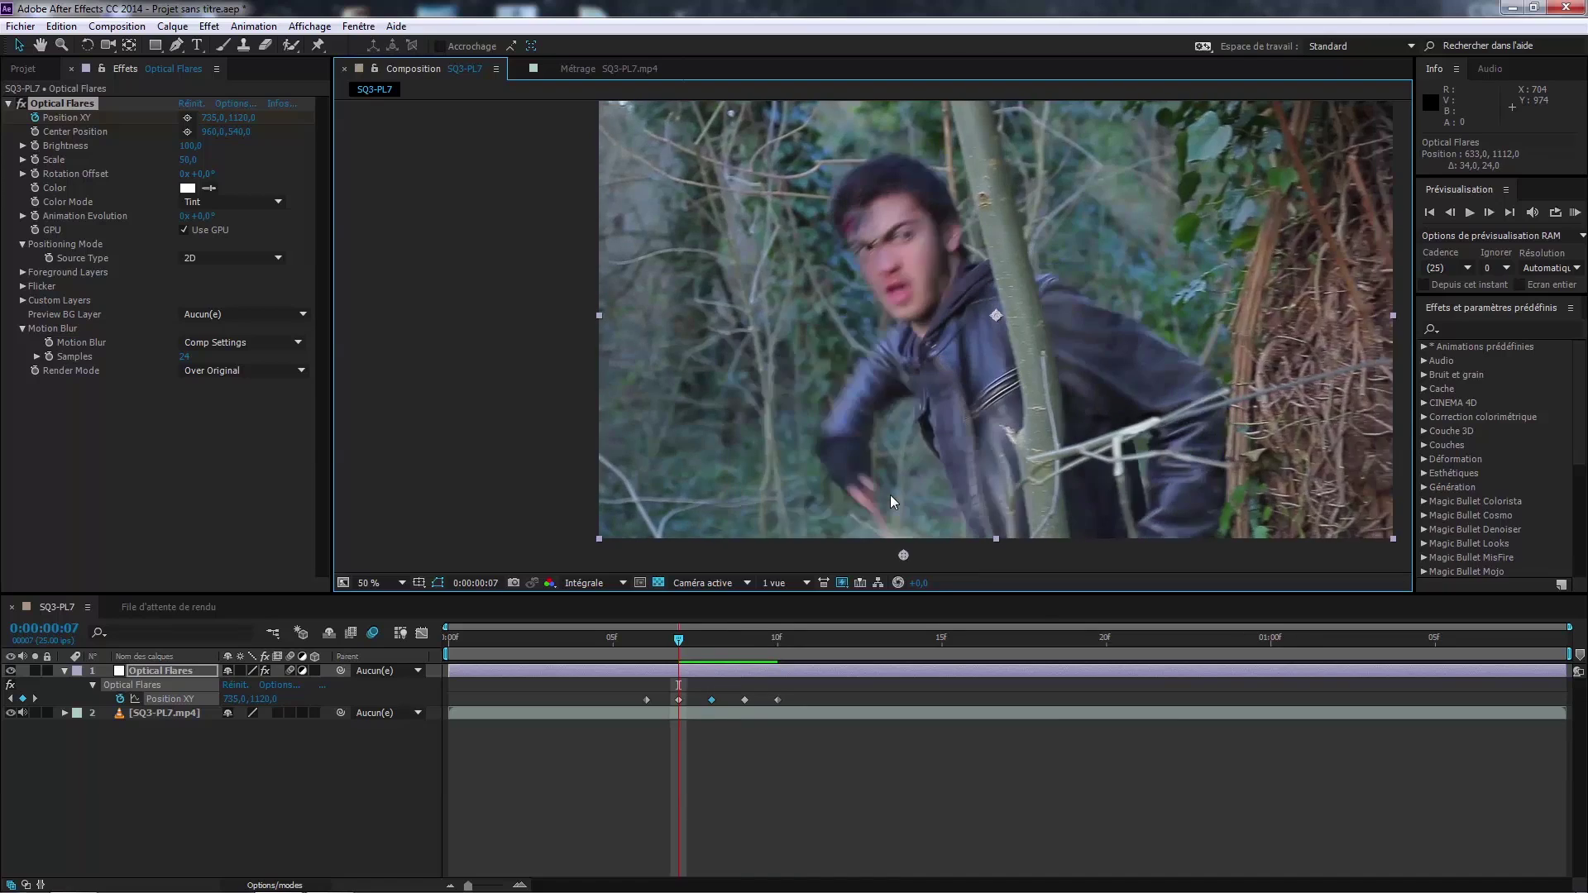
key("Page_Down")
key("Page_Down")
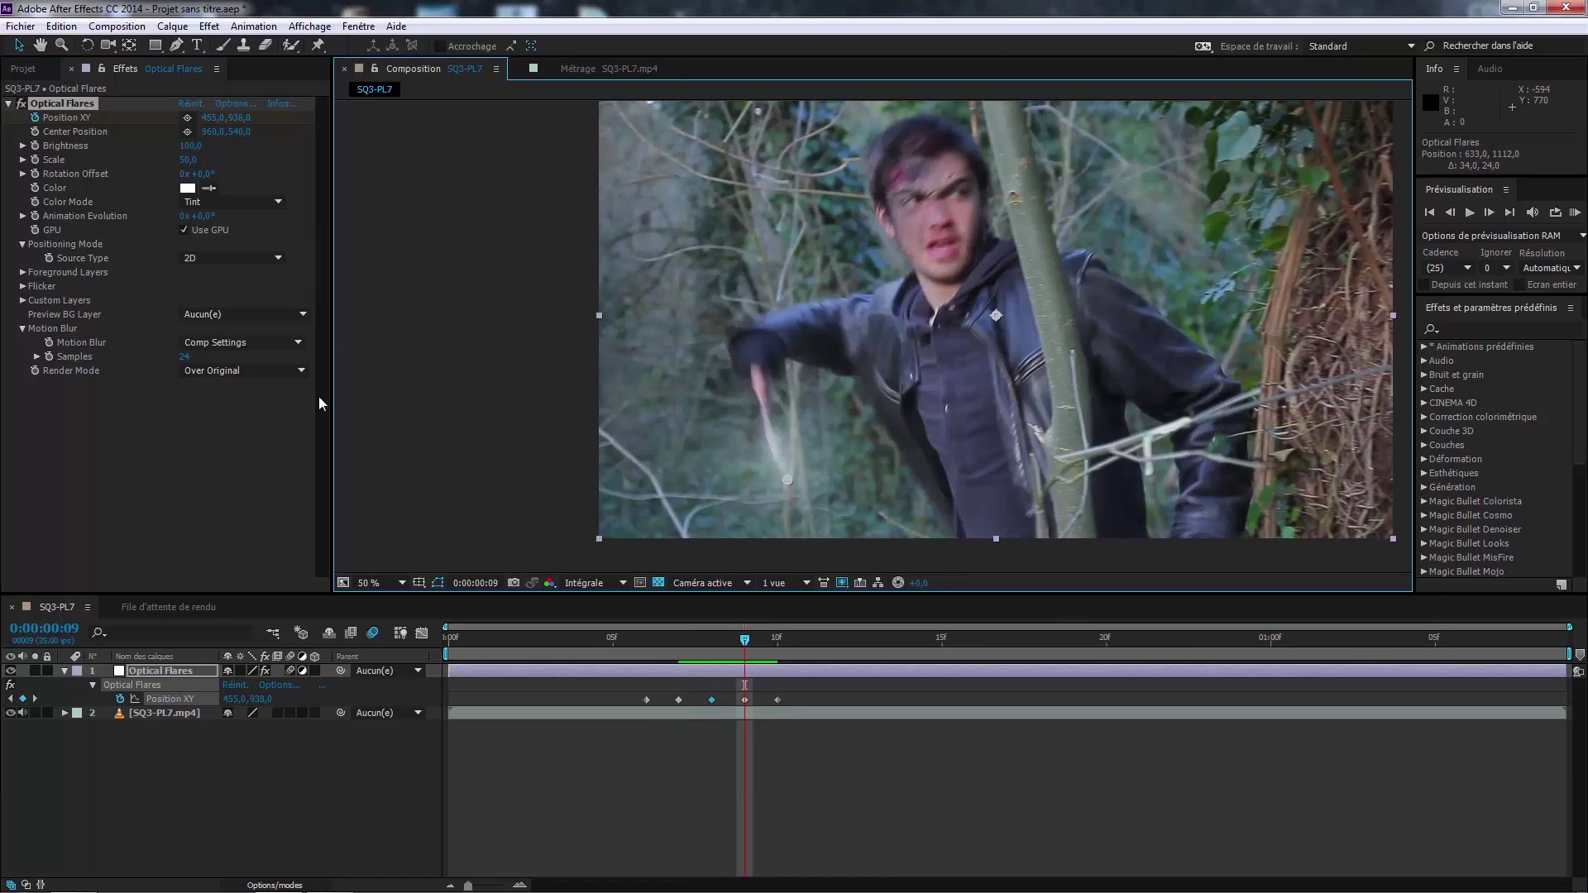
Step: Compare the flare on frame 9 with the composition's motion blur switched off and back on
left_click(374, 635)
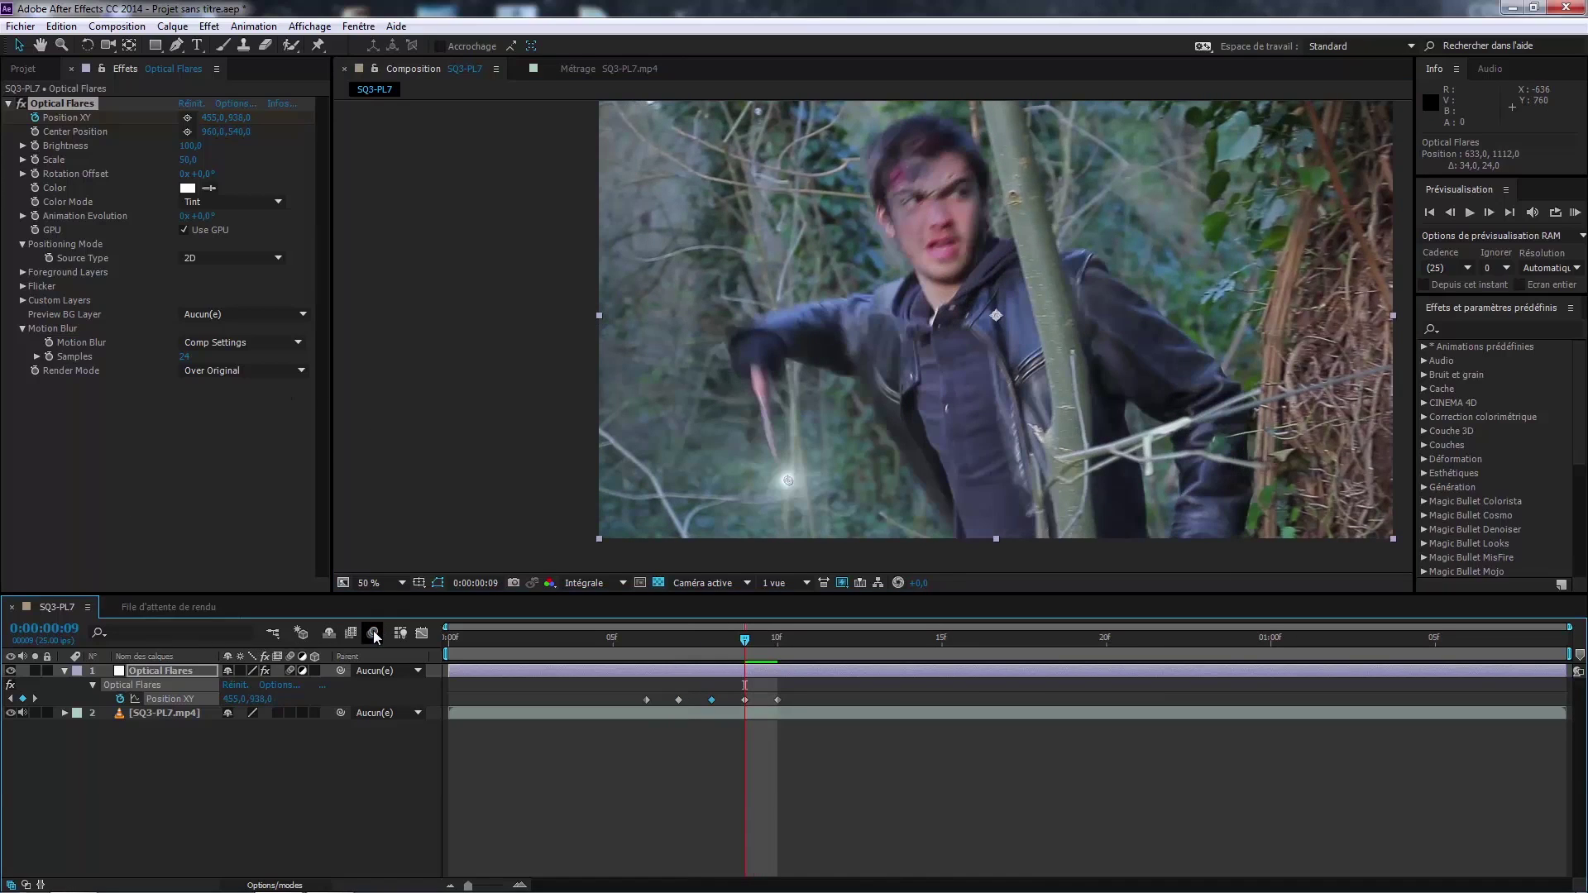
key("period")
left_click_drag(788, 450, 837, 311)
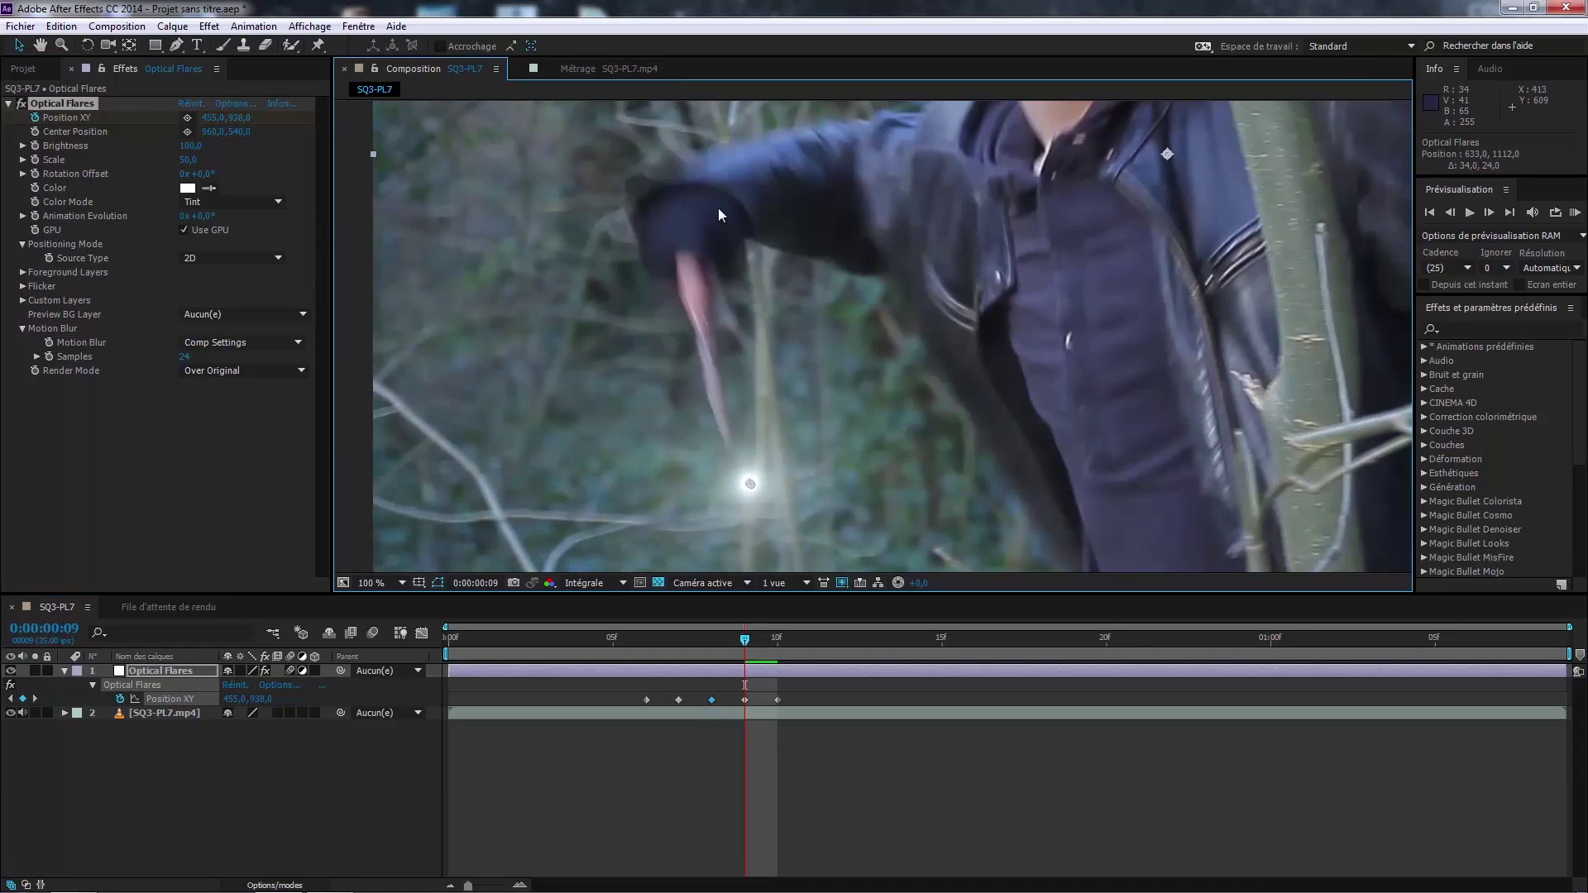
left_click(373, 634)
scroll(836, 385, "down", 2)
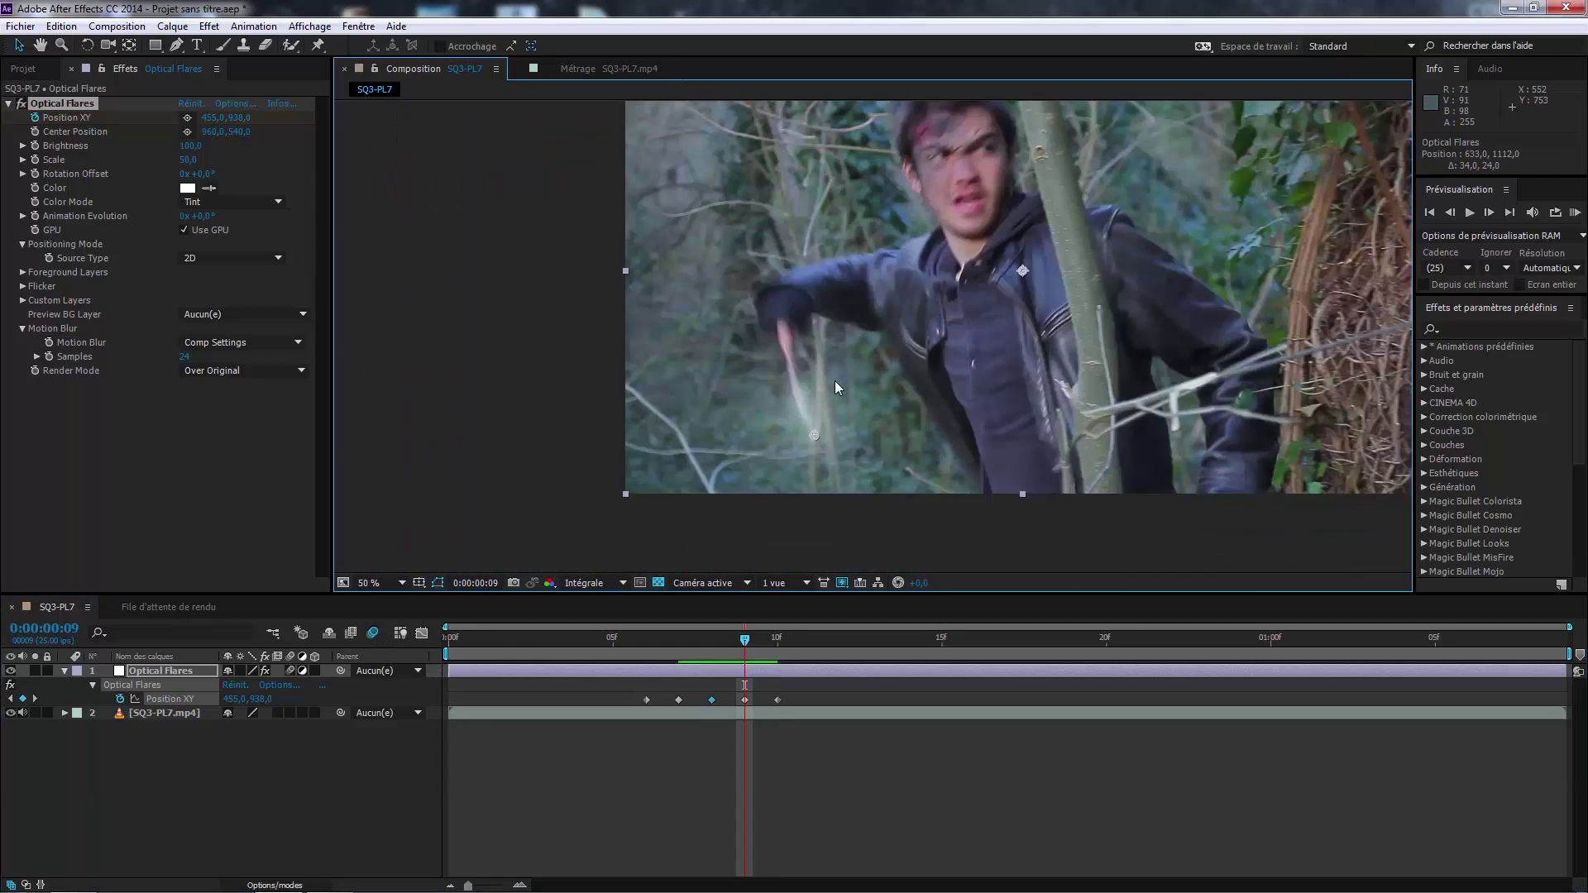
Step: Keyframe the flare frame by frame from frame 11 to 21, following the wand tip until it sits above the picture at about 1361, -13
key("Page_Down")
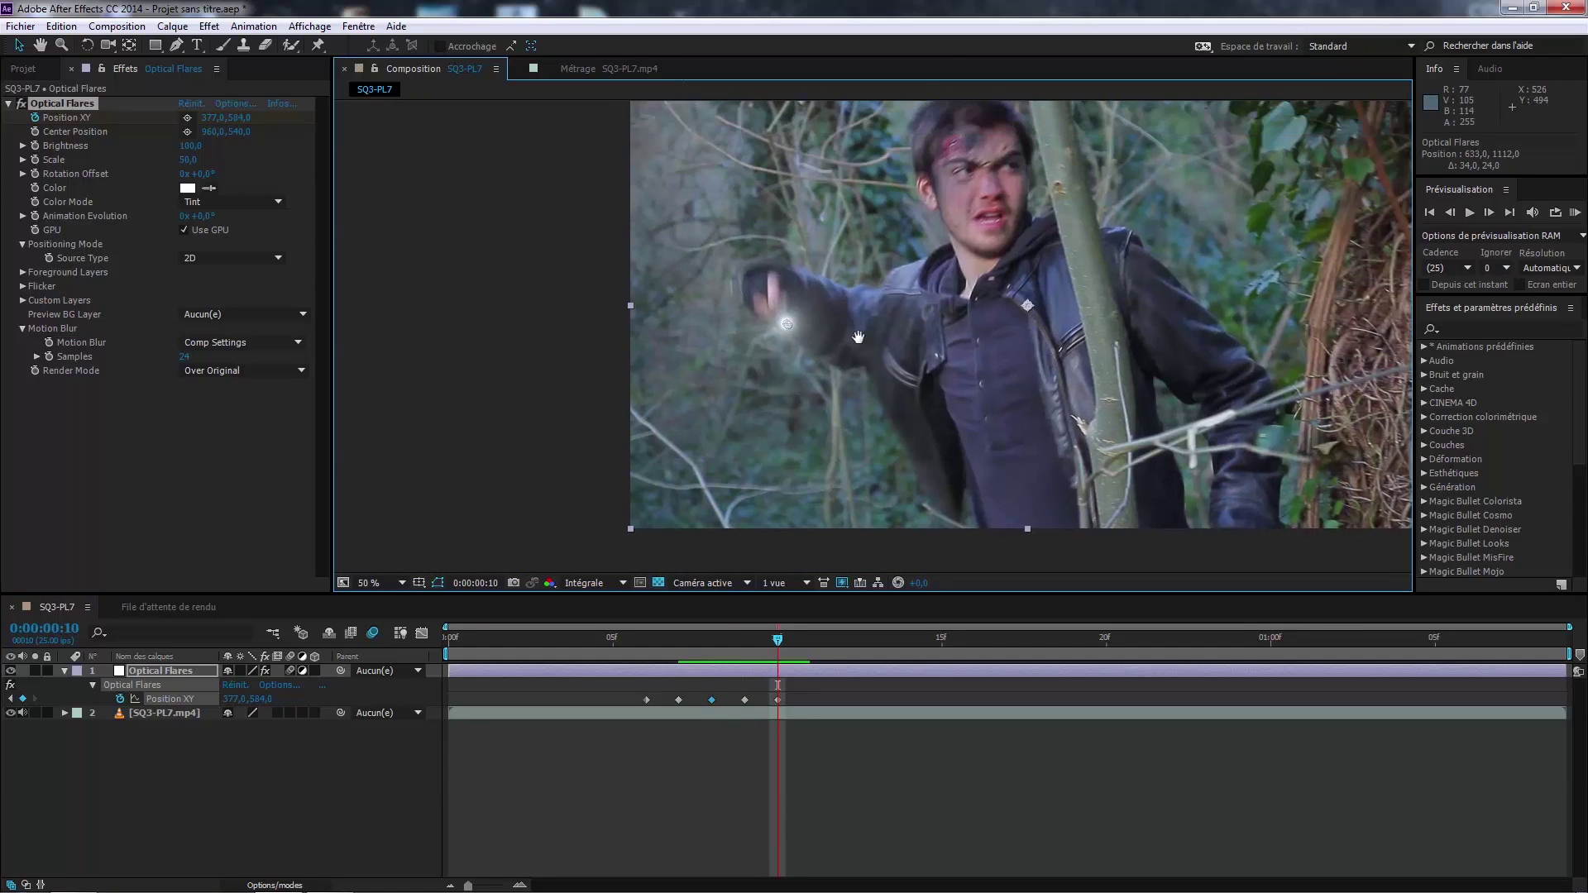
left_click_drag(809, 294, 812, 382)
scroll(791, 376, "up", 2)
scroll(842, 369, "down", 1)
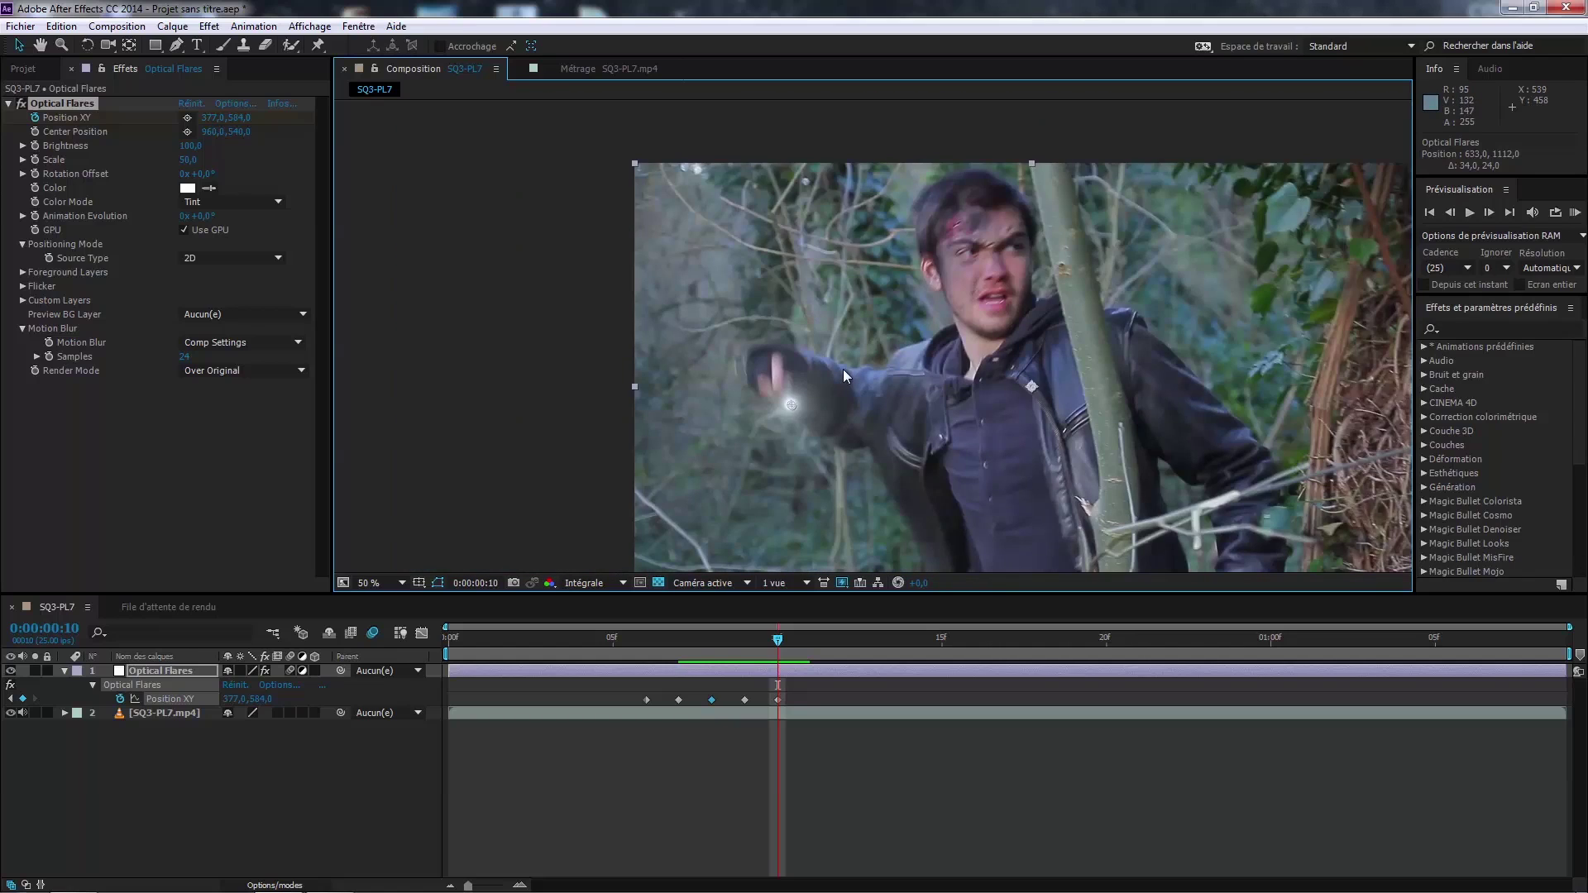
scroll(824, 380, "up", 1)
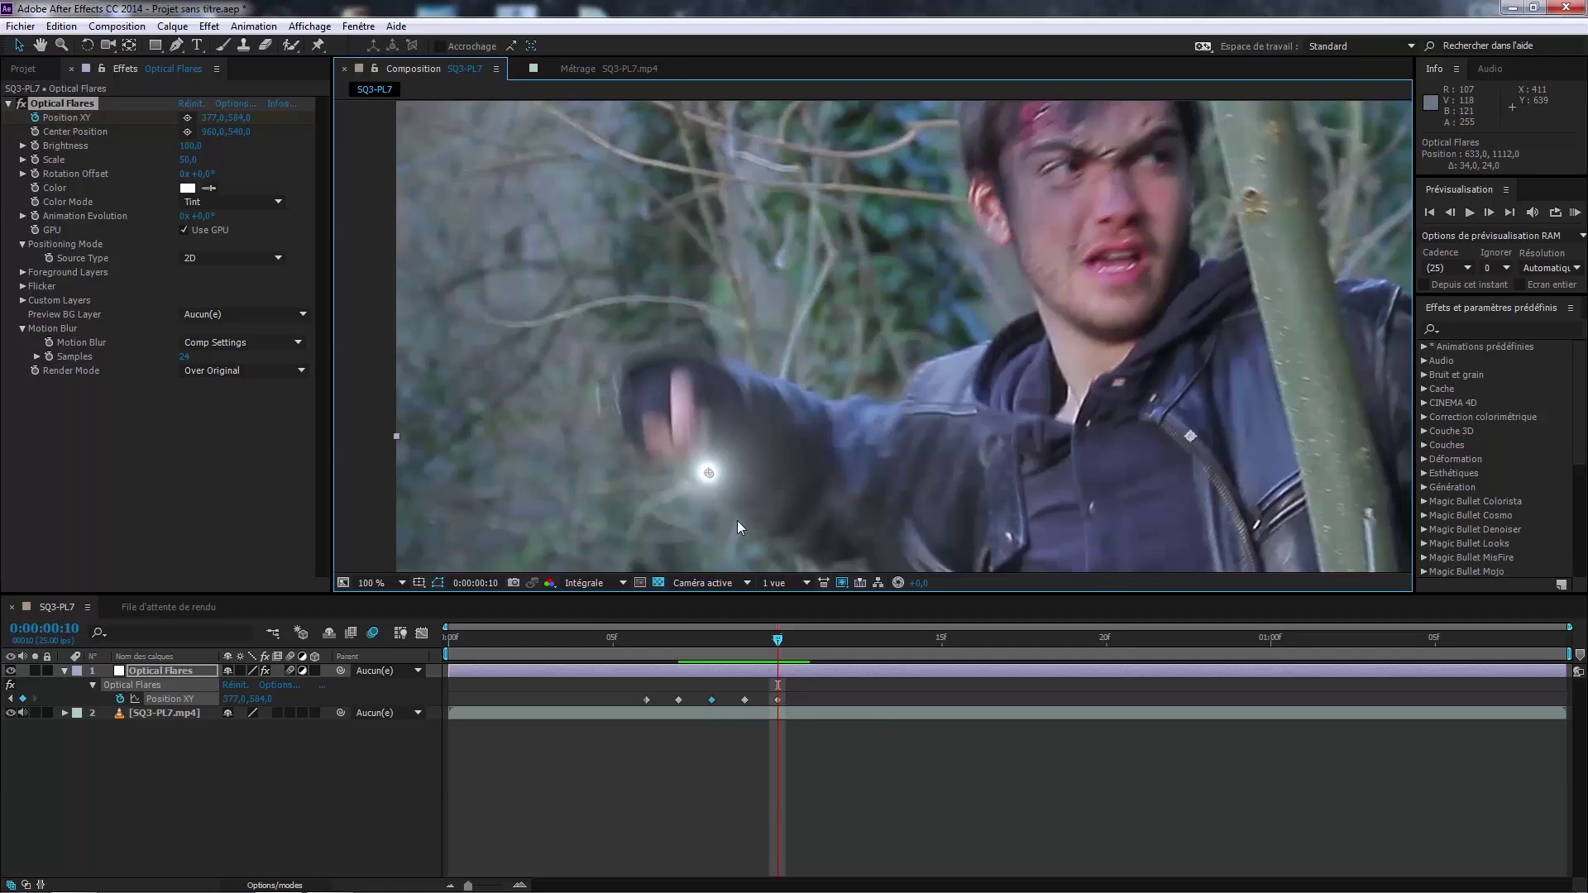
key("Page_Down")
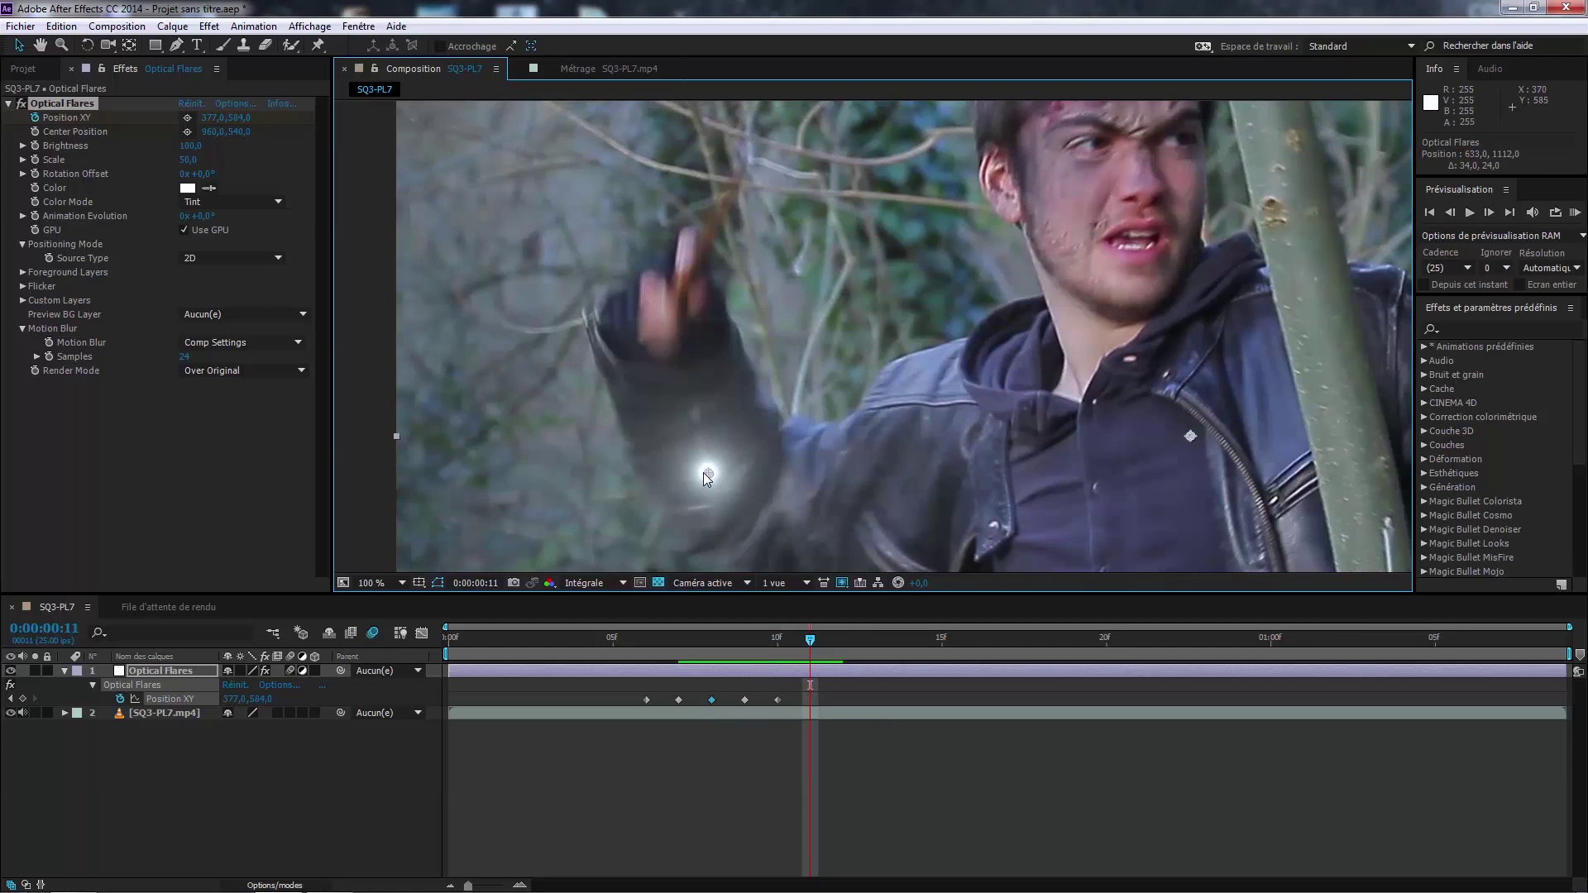
left_click_drag(704, 469, 852, 256)
scroll(794, 350, "down", 1)
key("Page_Down")
key("Page_Down")
key("Page_Down")
key("Page_Down")
left_click_drag(852, 256, 1246, 257)
key("Page_Down")
key("Page_Down")
key("Page_Down")
key("Page_Down")
key("Page_Down")
key("Page_Down")
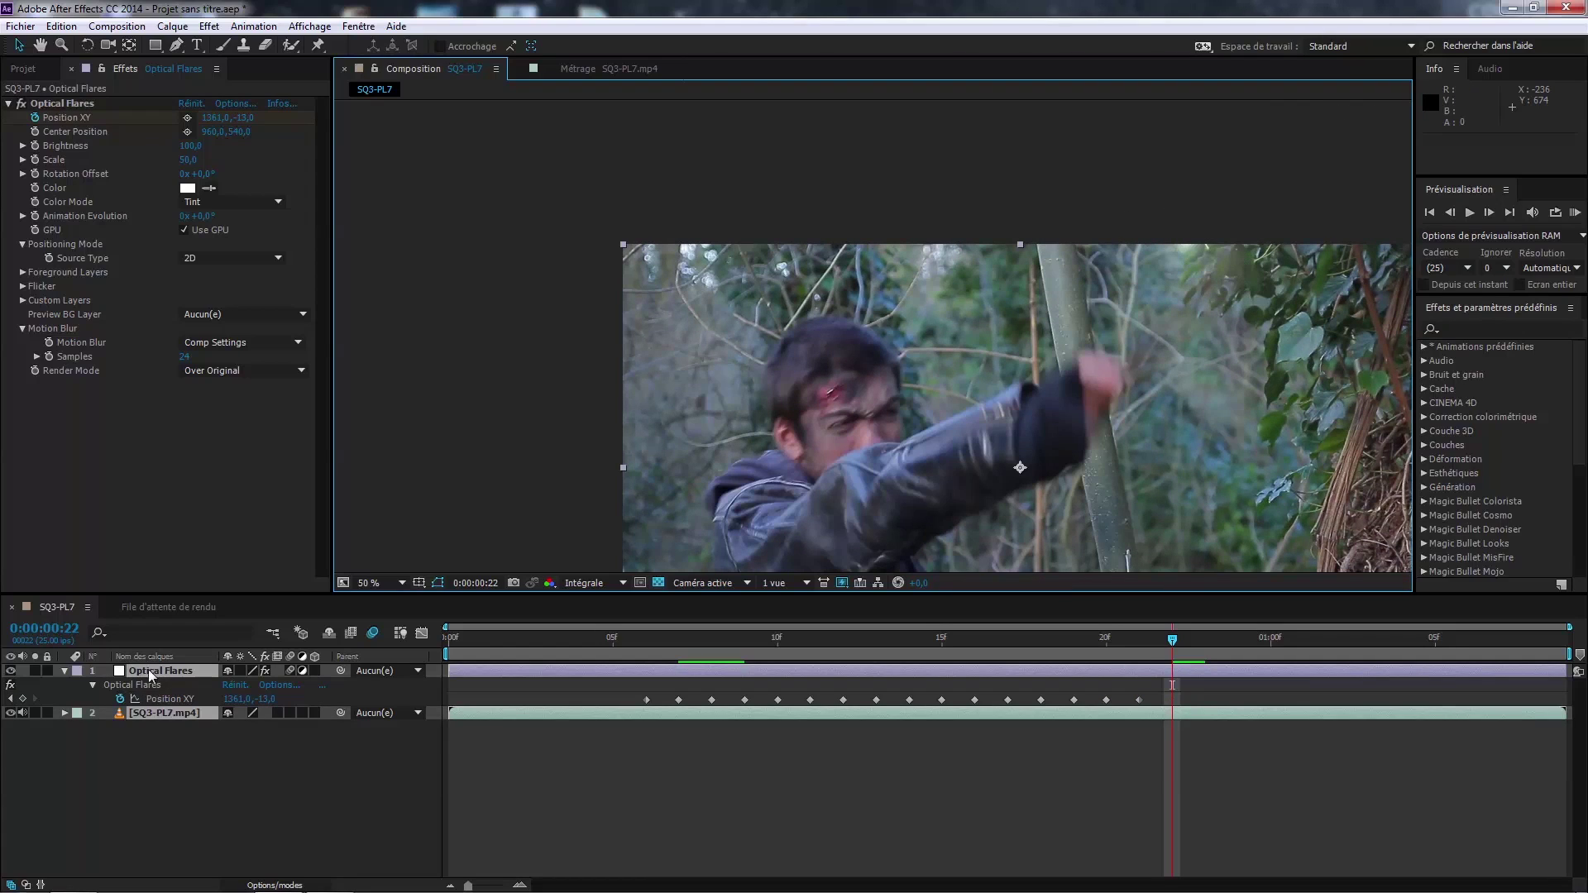
Step: Select the Optical Flares effect and keyframe the flare at about 1509, 57 on frame 22 and 1575, 427 on frame 23
left_click(149, 749)
left_click(171, 671)
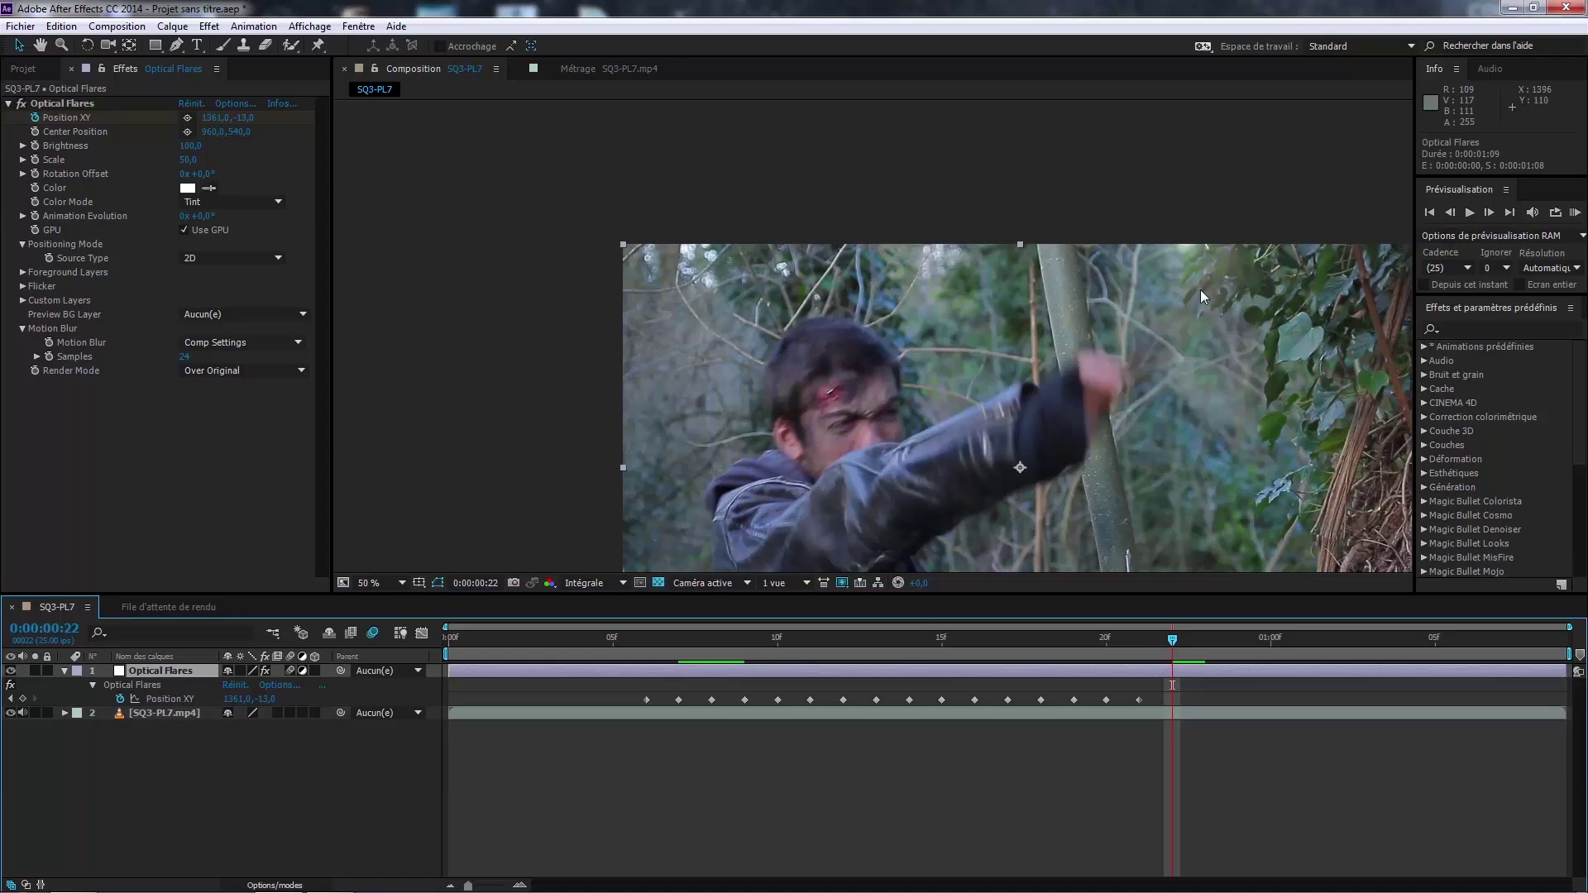
left_click(64, 105)
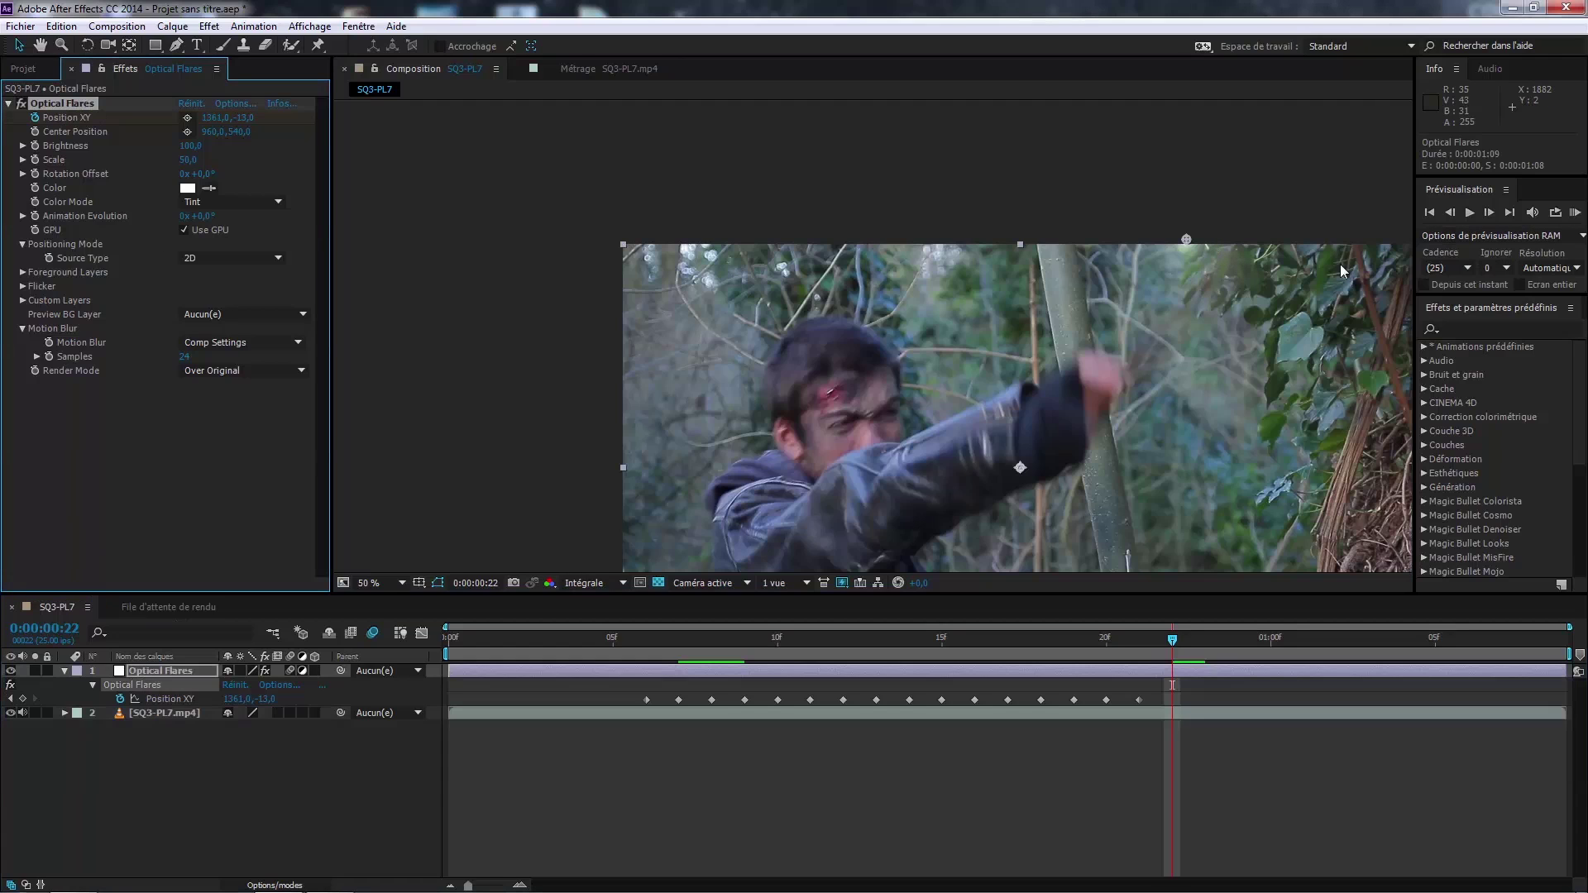
left_click_drag(1186, 239, 1059, 351)
key("Page_Down")
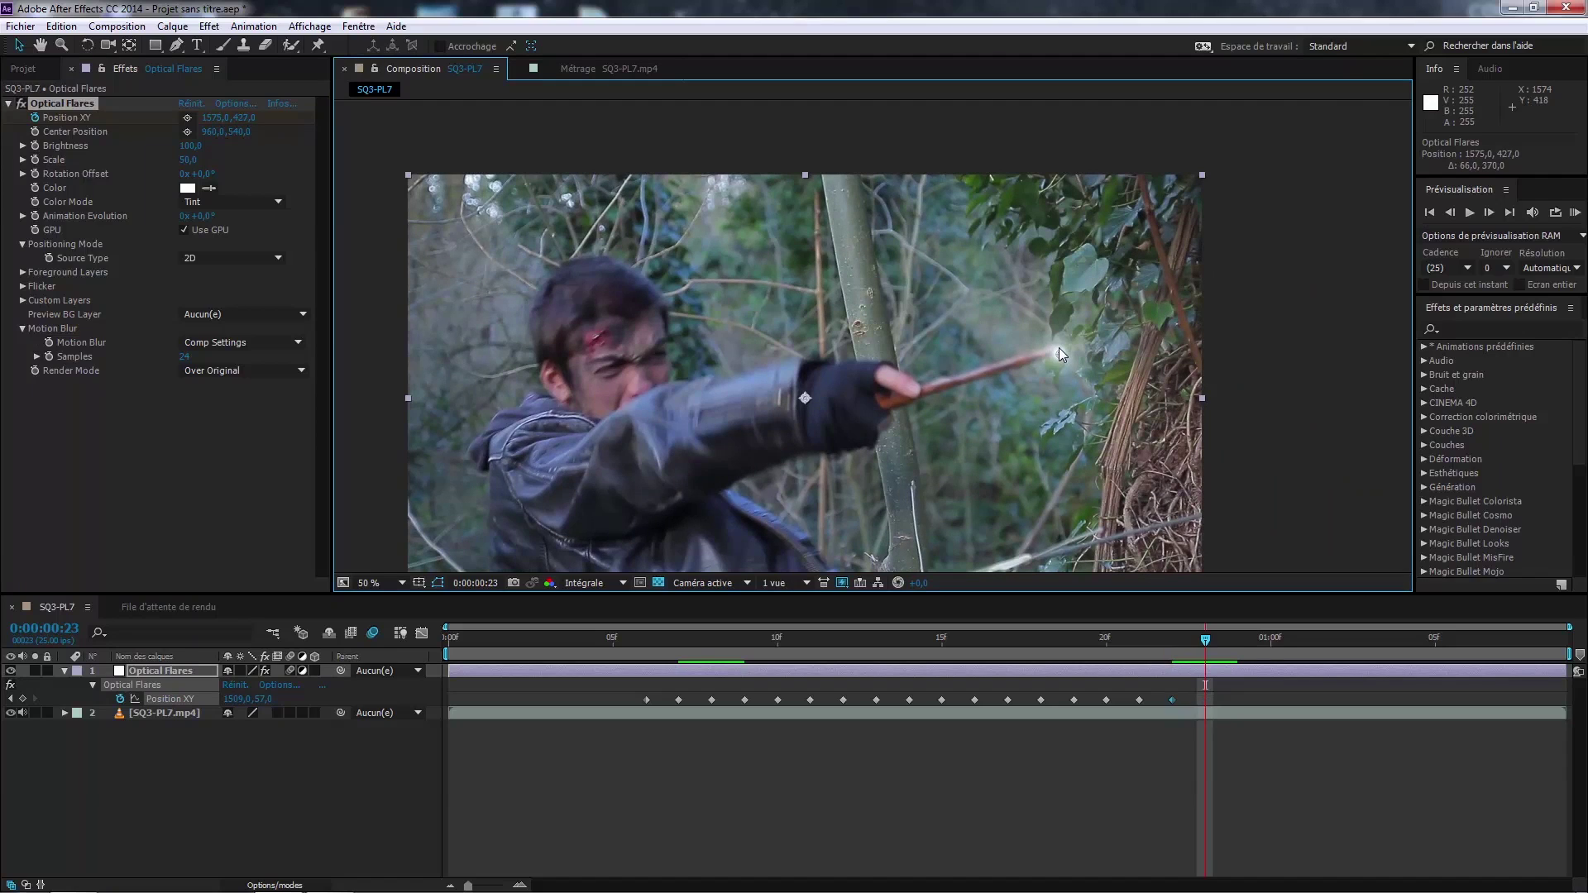
Step: Keyframe the flare on the wand tip through frame 1:03, then at about 1697, 515 on frame 1:05, and check the frames between
key("Page_Down")
left_click_drag(1062, 351, 1117, 393)
key("Page_Down")
key("Page_Down")
key("Page_Down")
key("Page_Down")
key("Page_Down")
key("Page_Down")
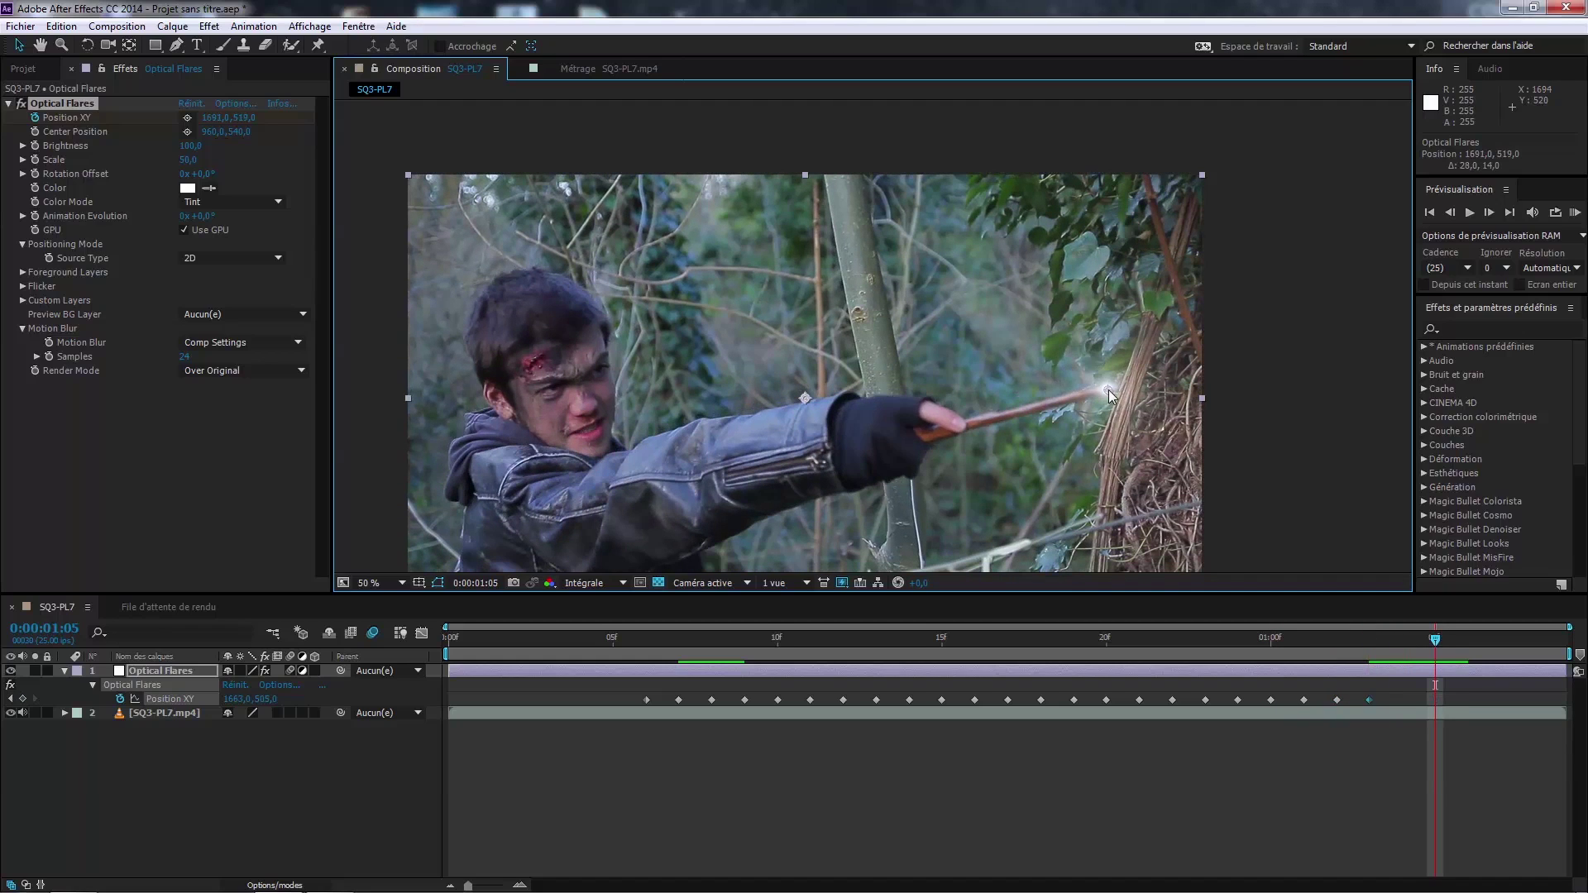
key("Page_Up")
key("Page_Up")
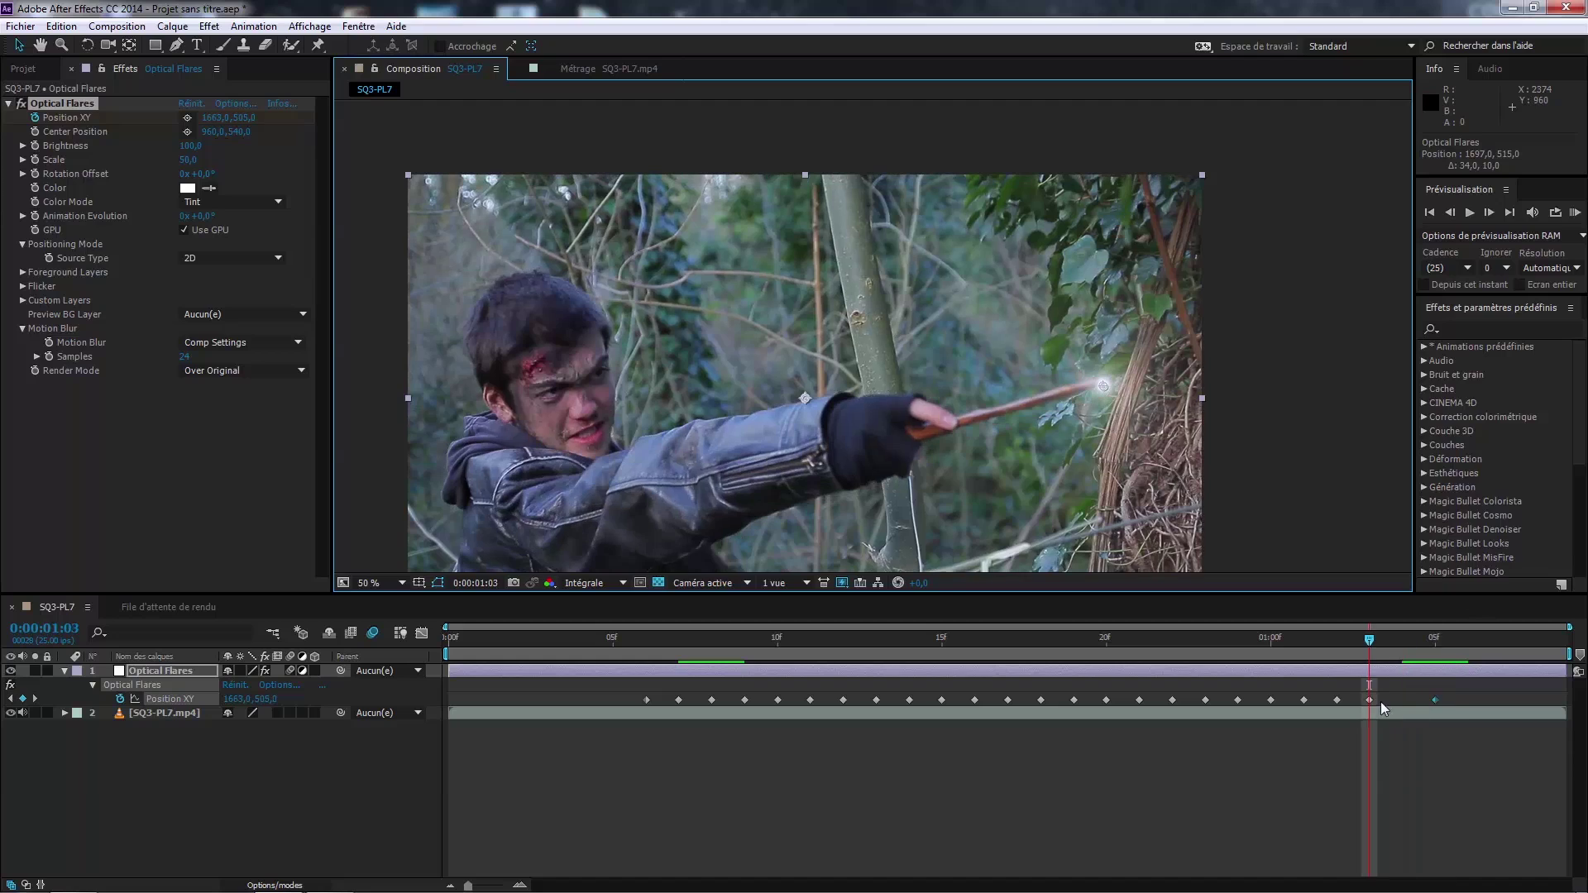
key("Page_Down")
key("Page_Down")
key("Page_Up")
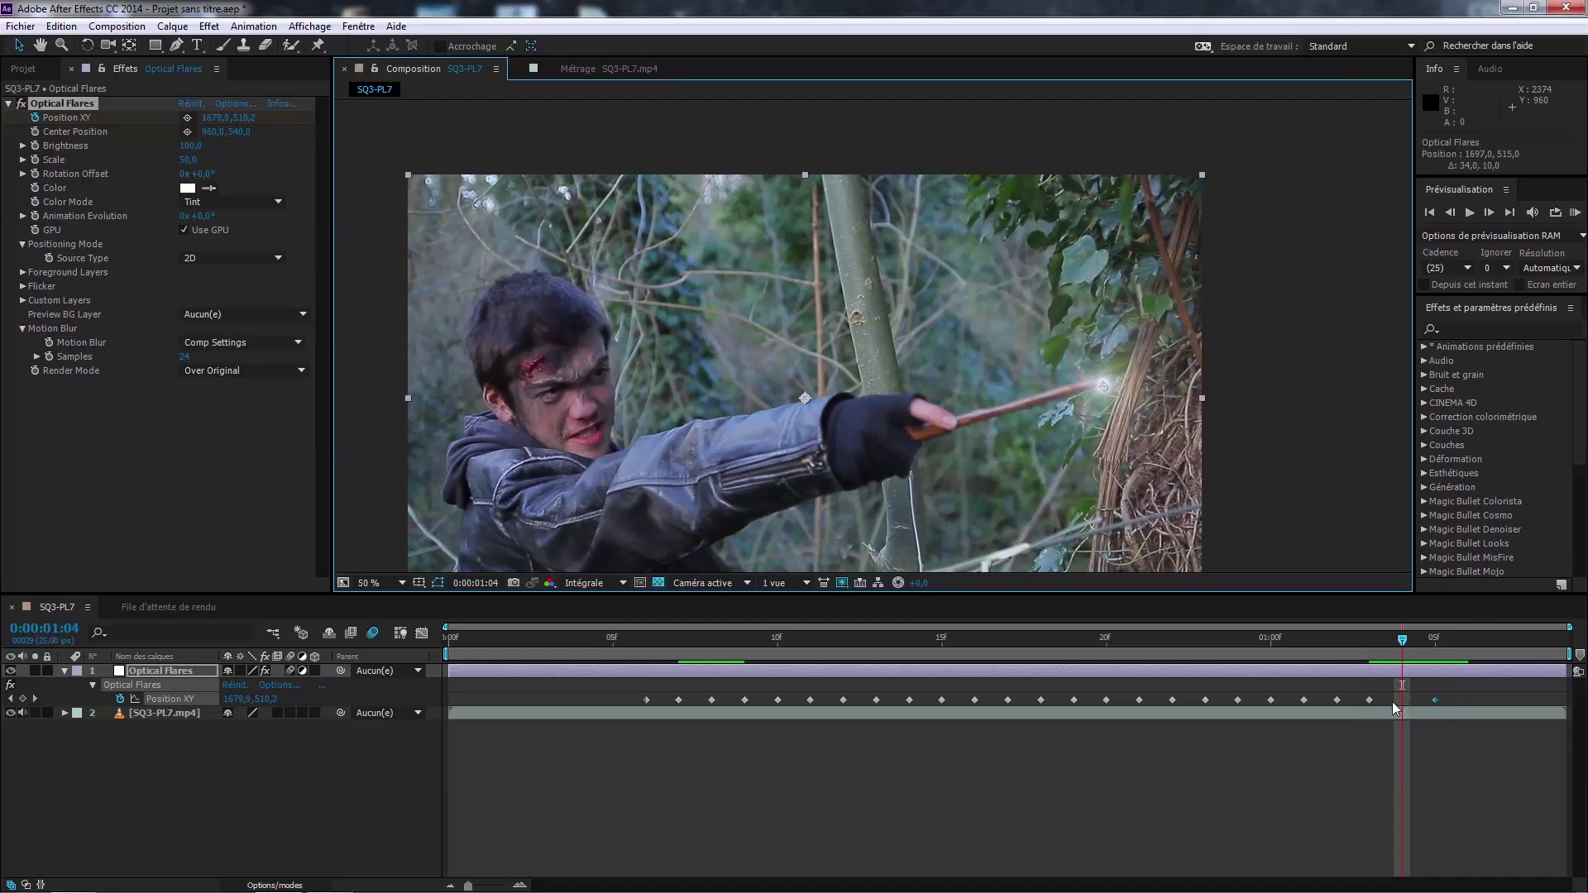
Step: Keyframe the flare on the wand tip at about 1737, 551 on frame 1:07 and 1763, 571 on frame 1:08
key("Page_Up")
key("Page_Down")
key("Page_Down")
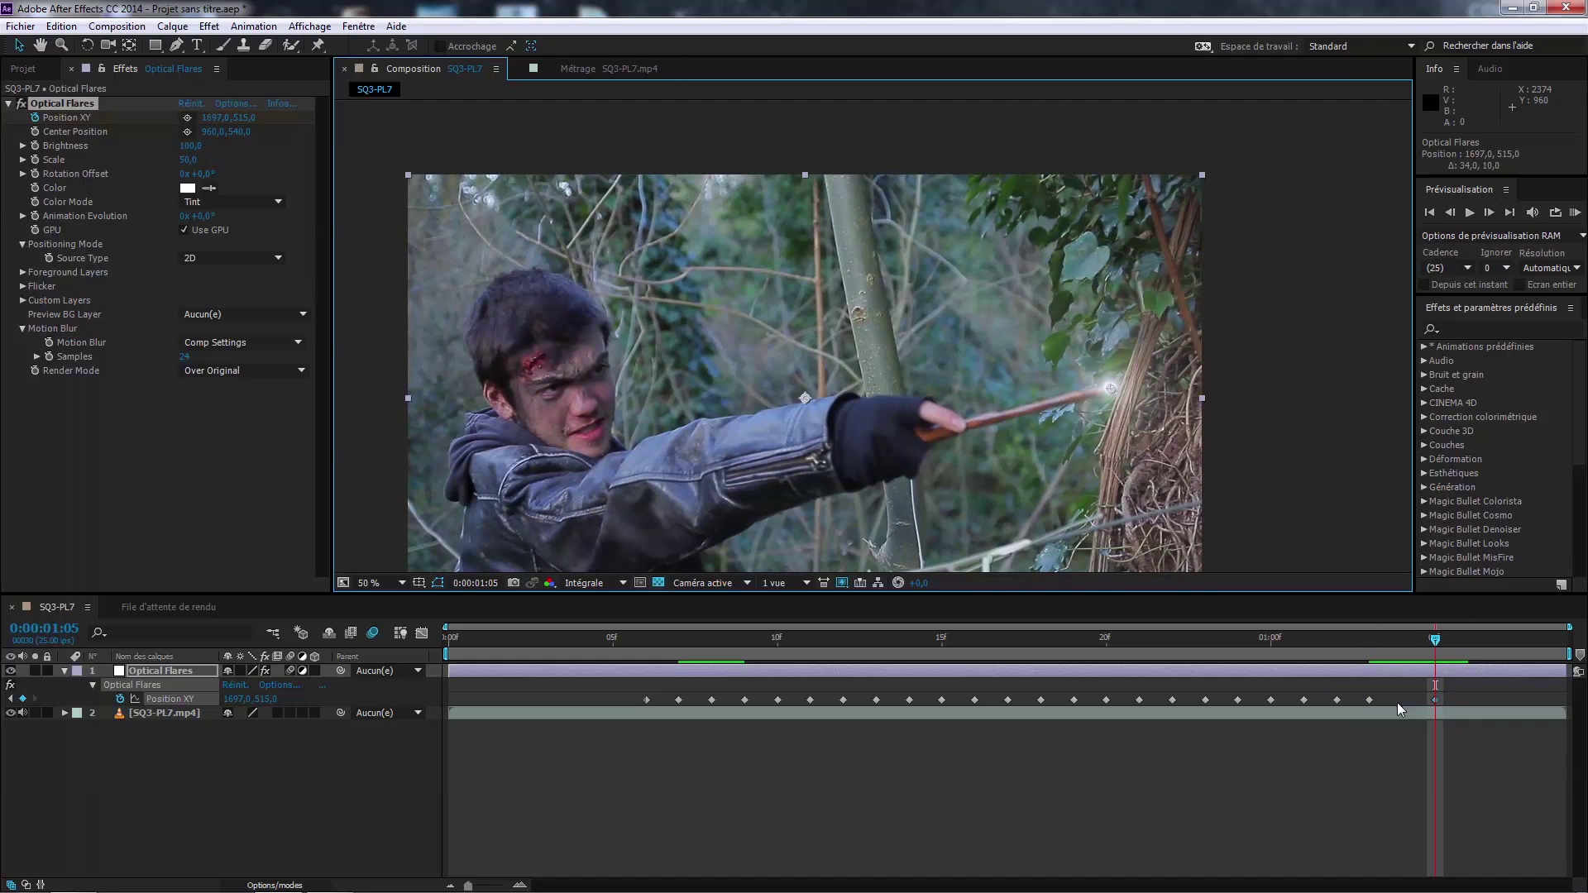
key("Page_Up")
key("Page_Up")
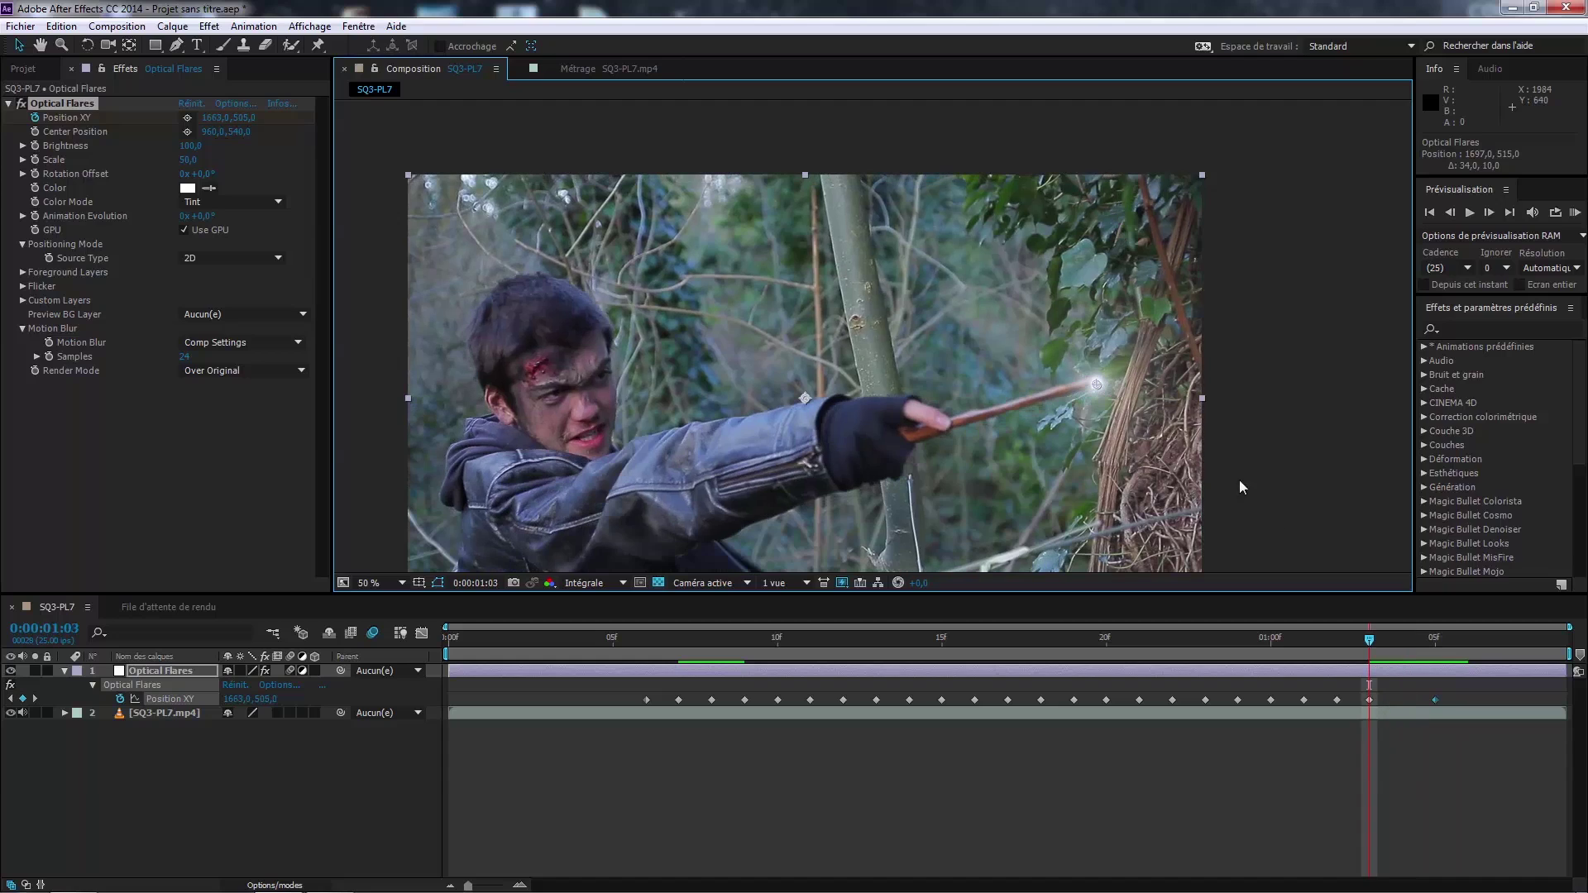
key("Page_Down")
key("Page_Down")
key("Page_Down")
key("Page_Down")
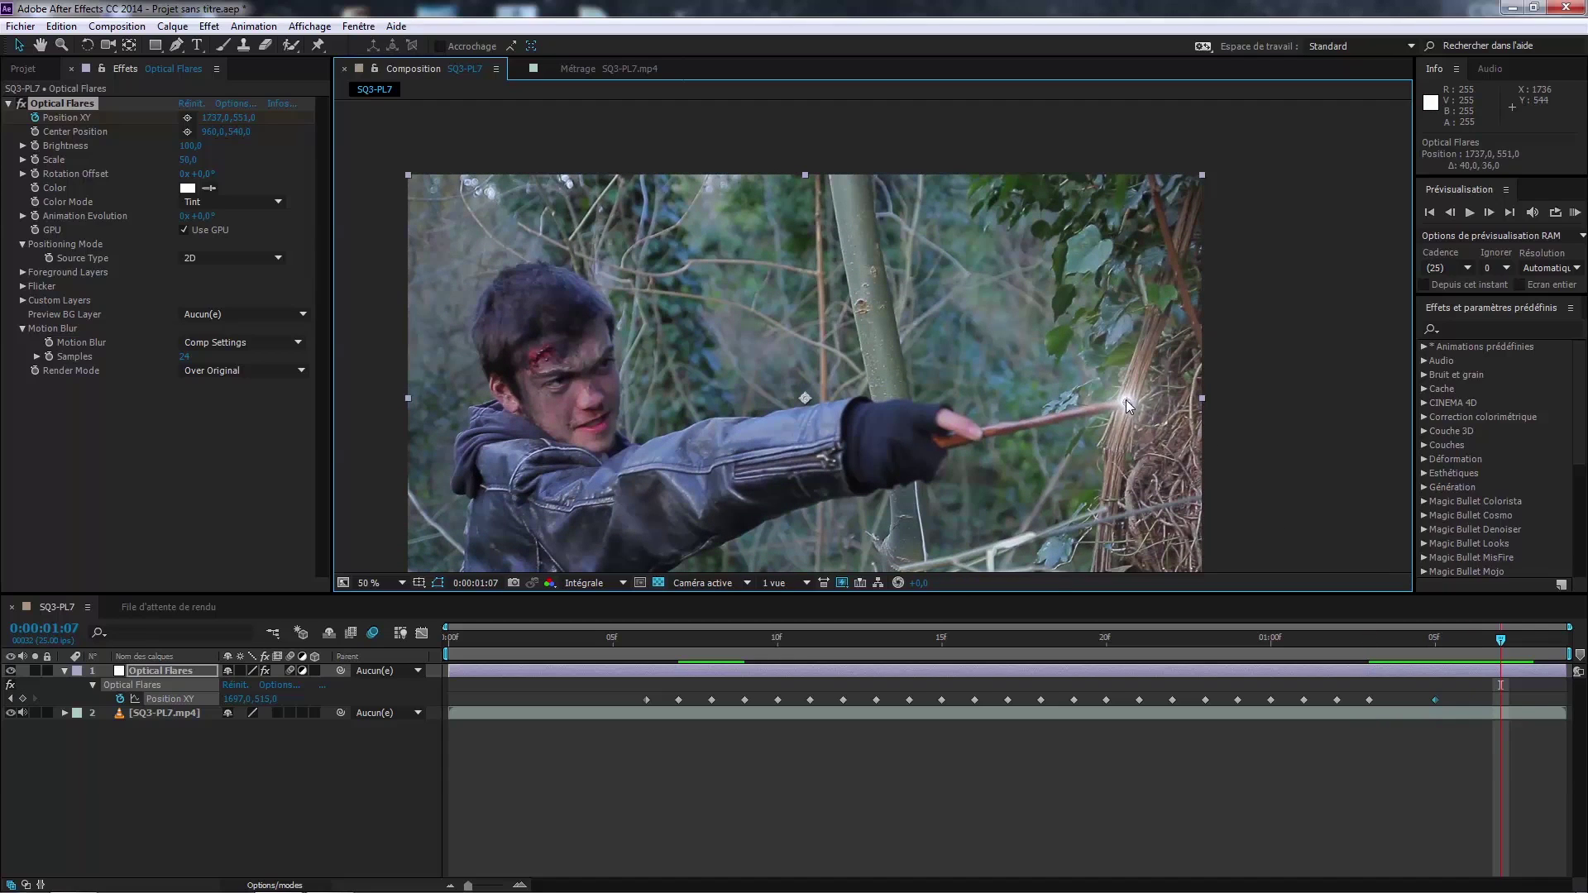
key("Page_Down")
left_click_drag(1127, 403, 1134, 410)
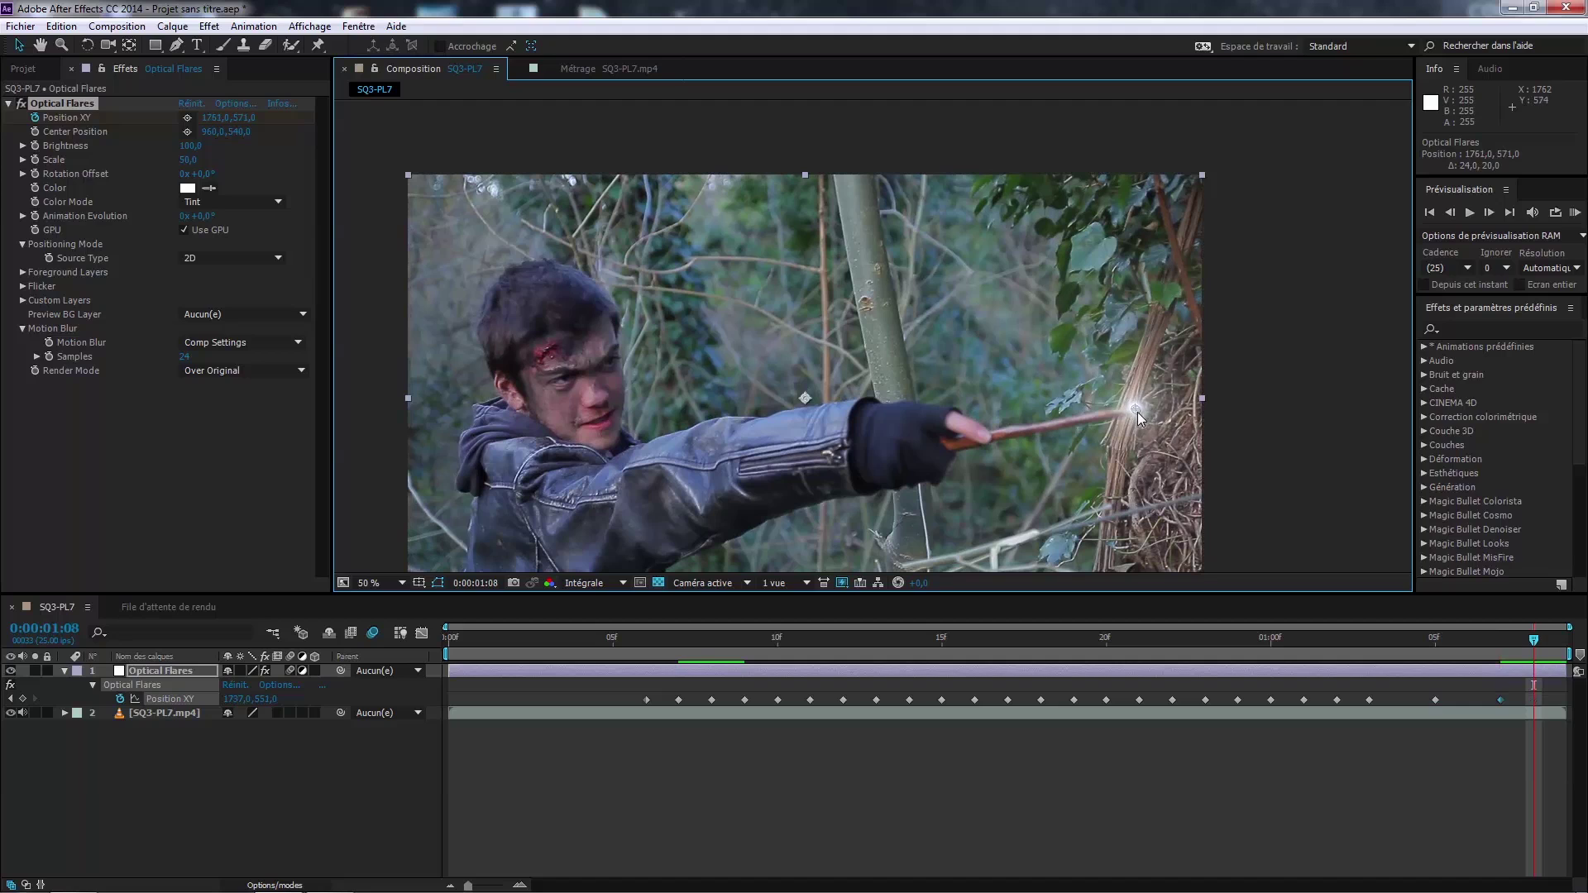
key("Page_Up")
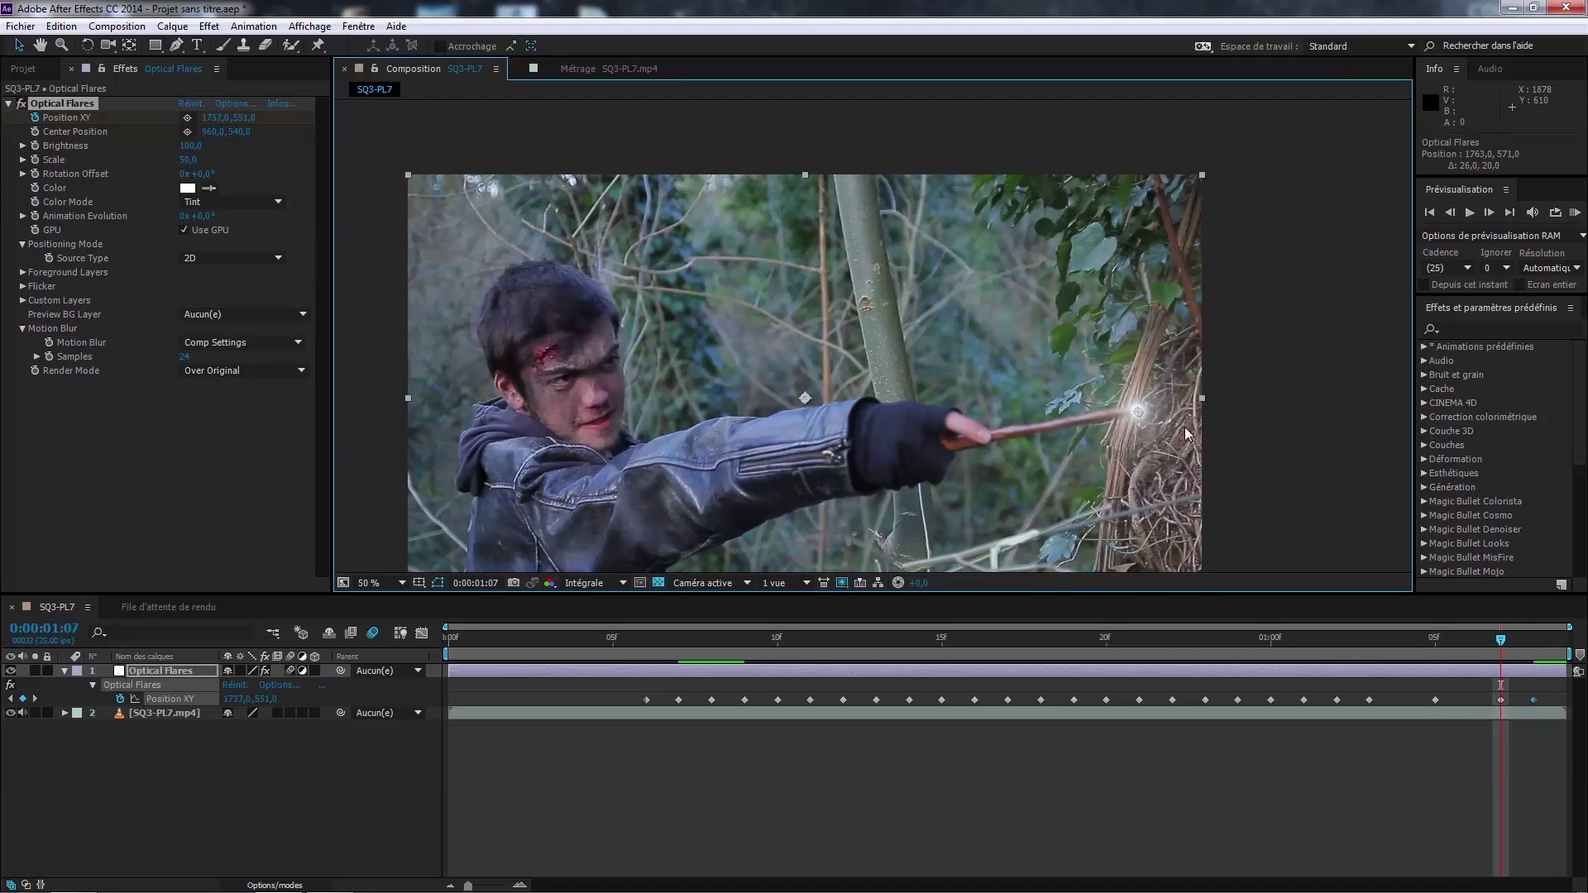
Step: Review the flare's alignment with the wand tip frame by frame from frame 1:07 back to frame 21
key("Page_Up")
key("Page_Up")
key("Page_Up")
key("Page_Up")
key("Page_Up")
key("Page_Up")
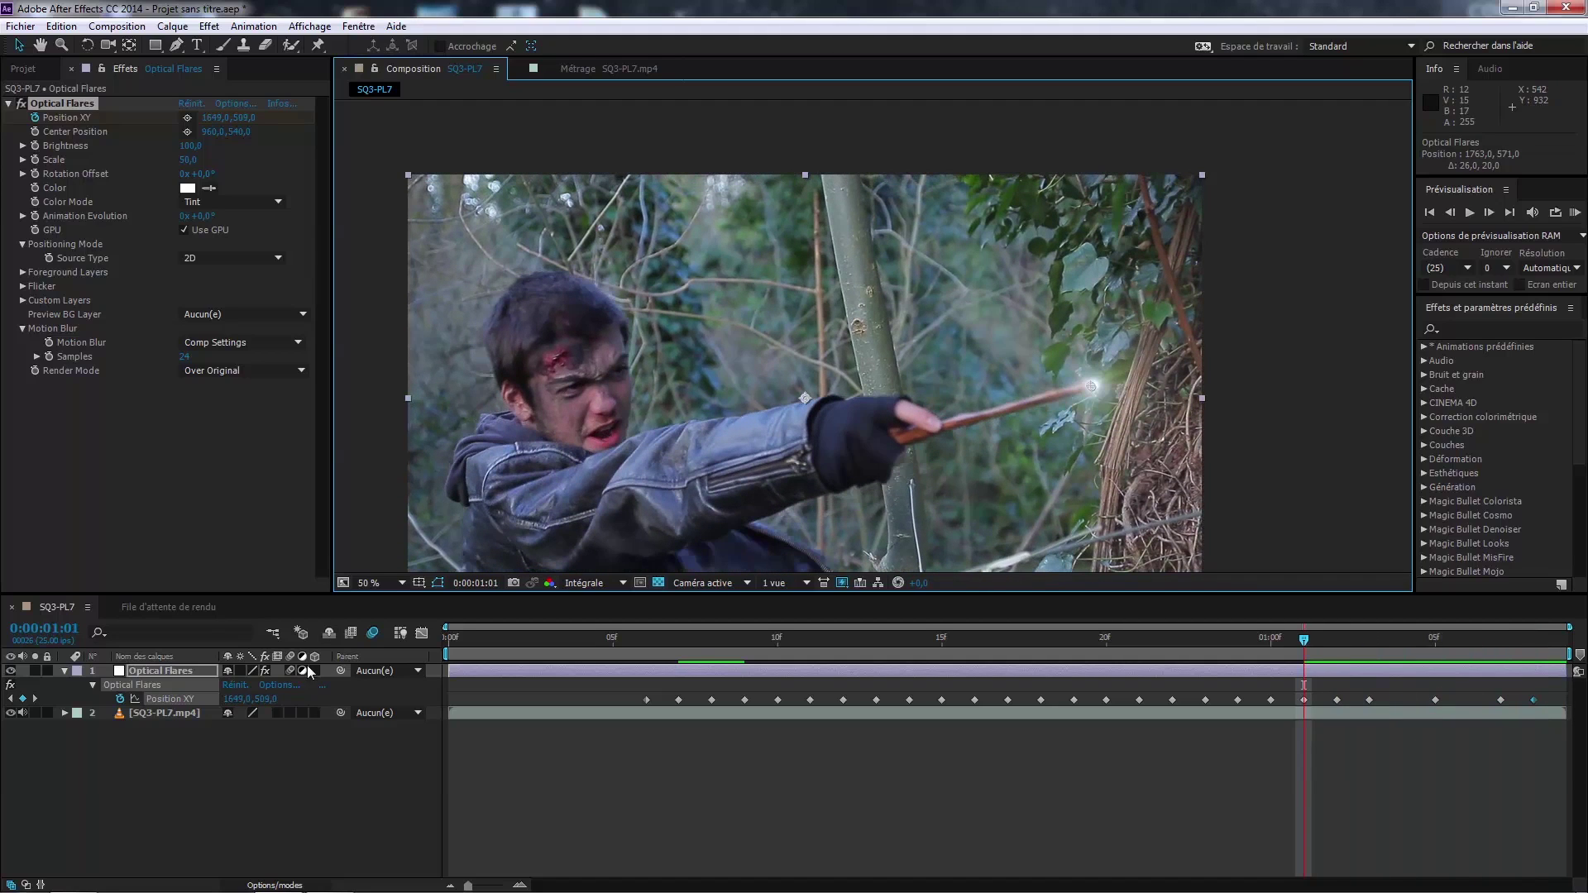
key("Page_Up")
key("Page_Up")
key("Page_Up")
key("Page_Up")
key("Page_Up")
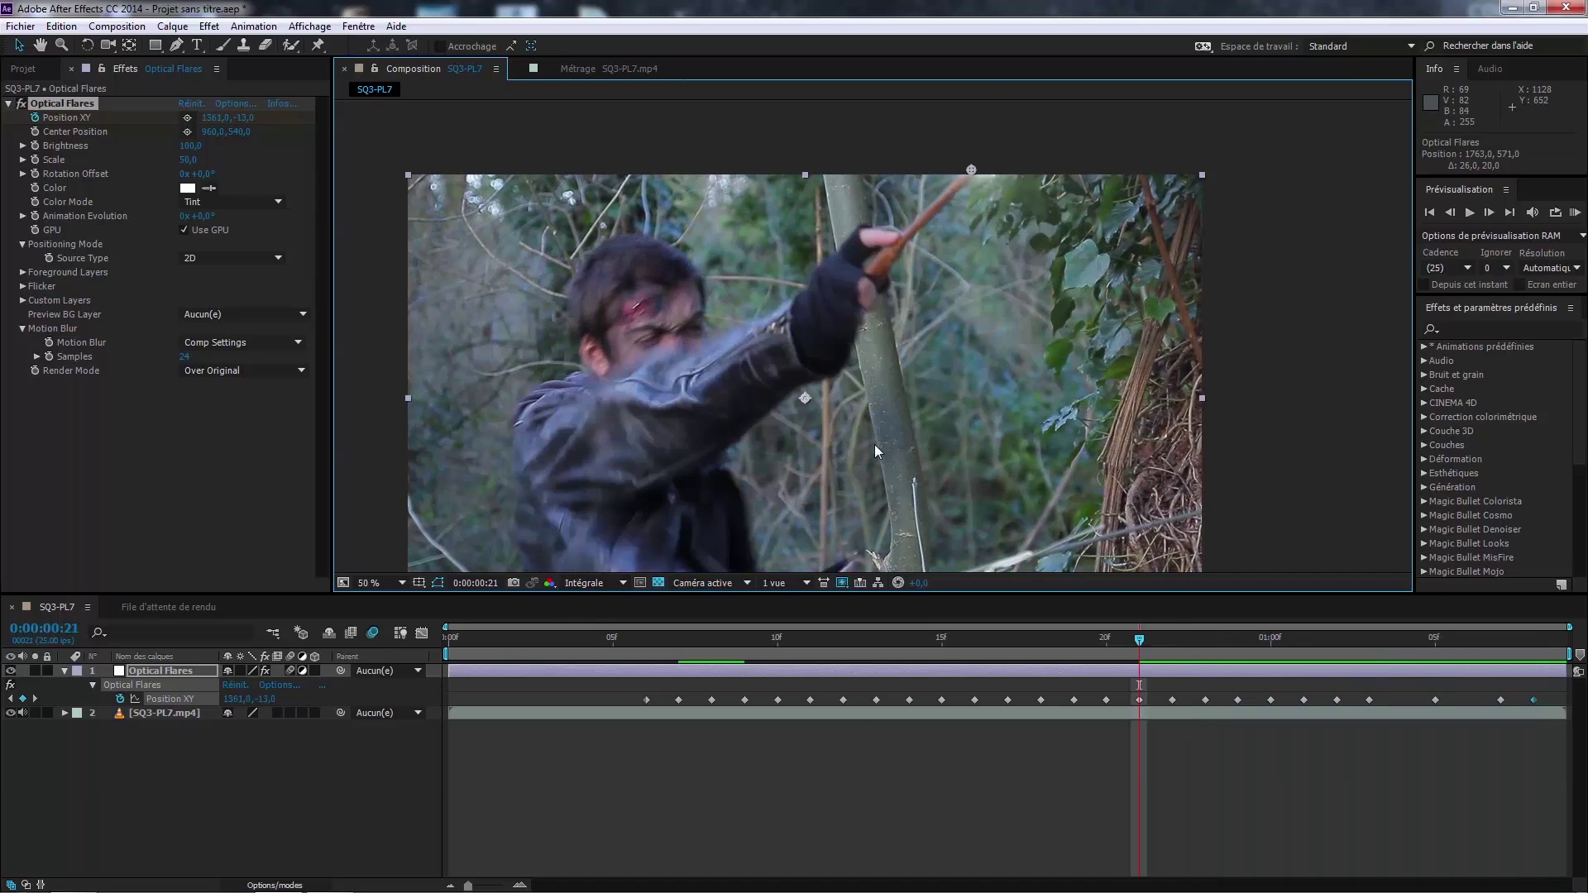
Step: Select the Optical Flares effect and move the frame 22 flare keyframe above the picture to about 1473, -11
key("Page_Down")
left_click(941, 794)
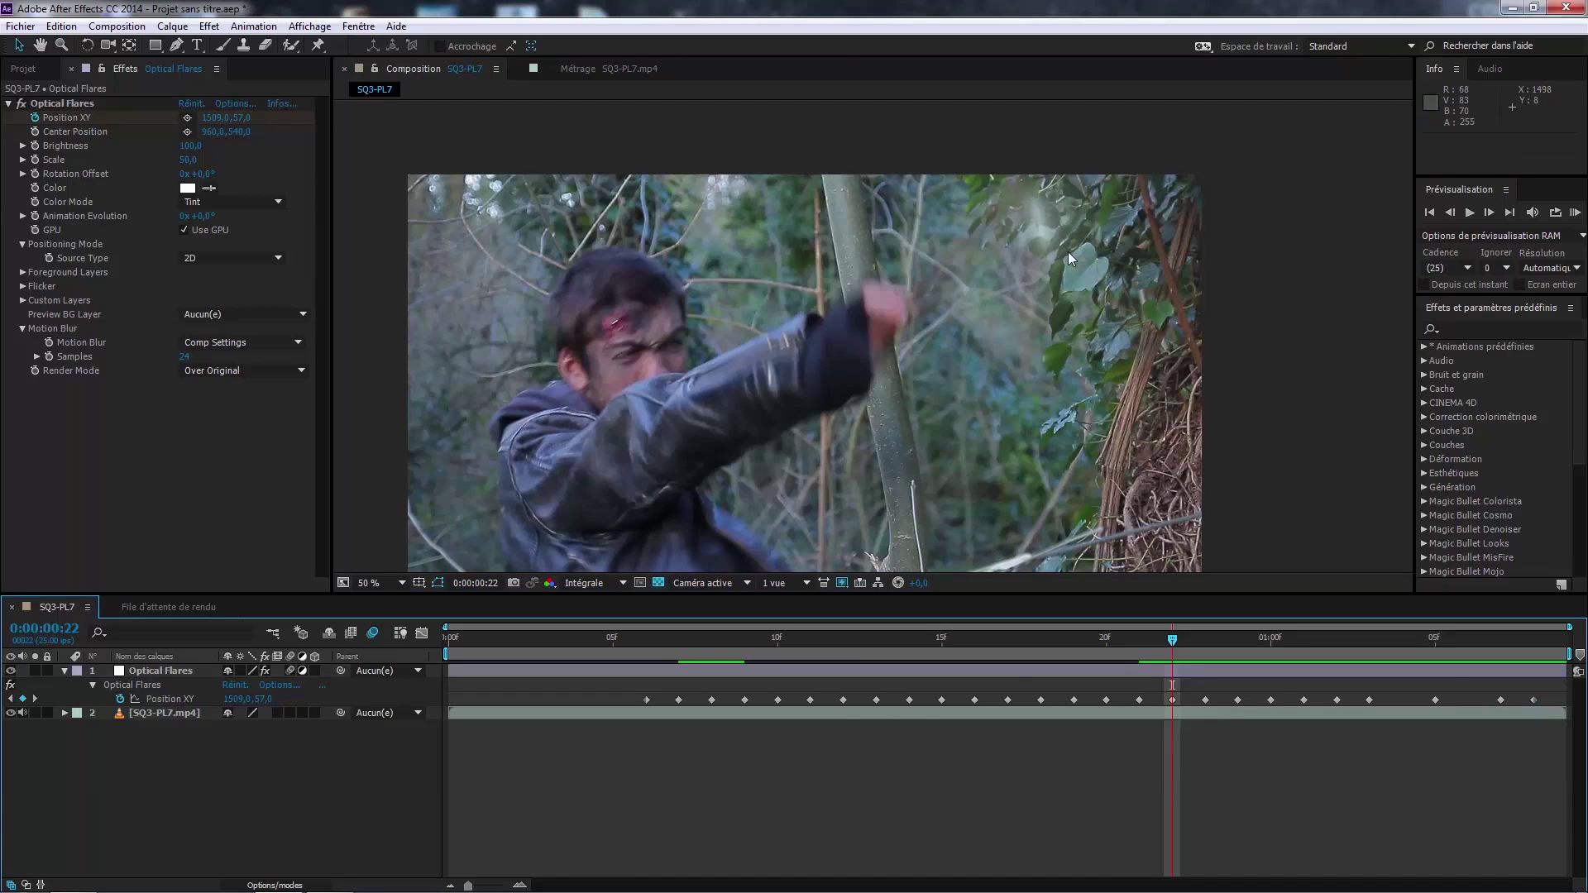
left_click(143, 673)
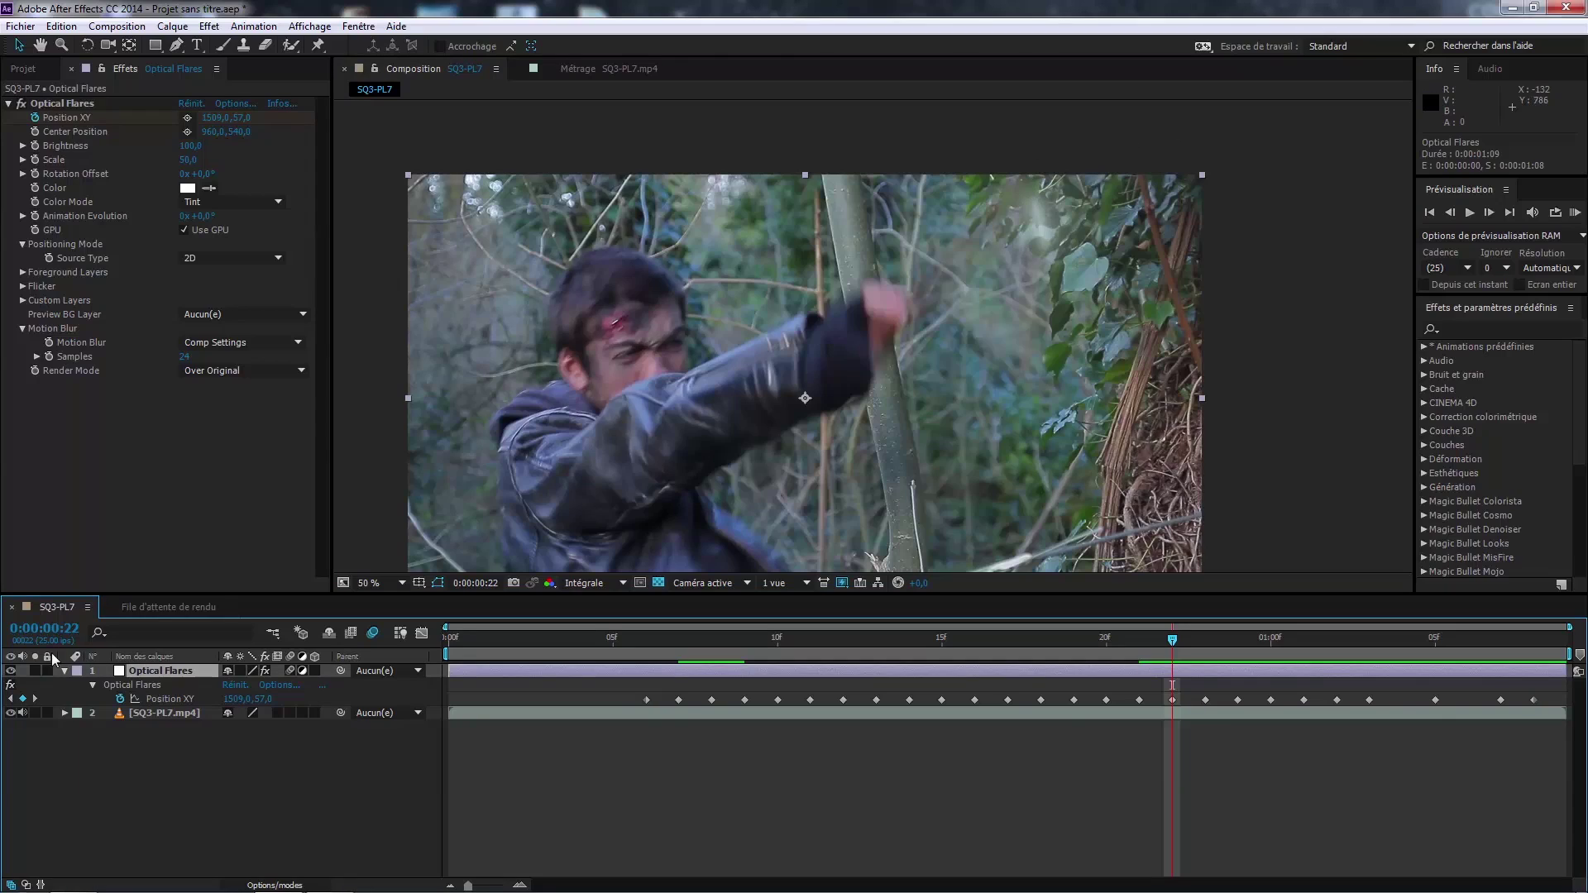
left_click(73, 103)
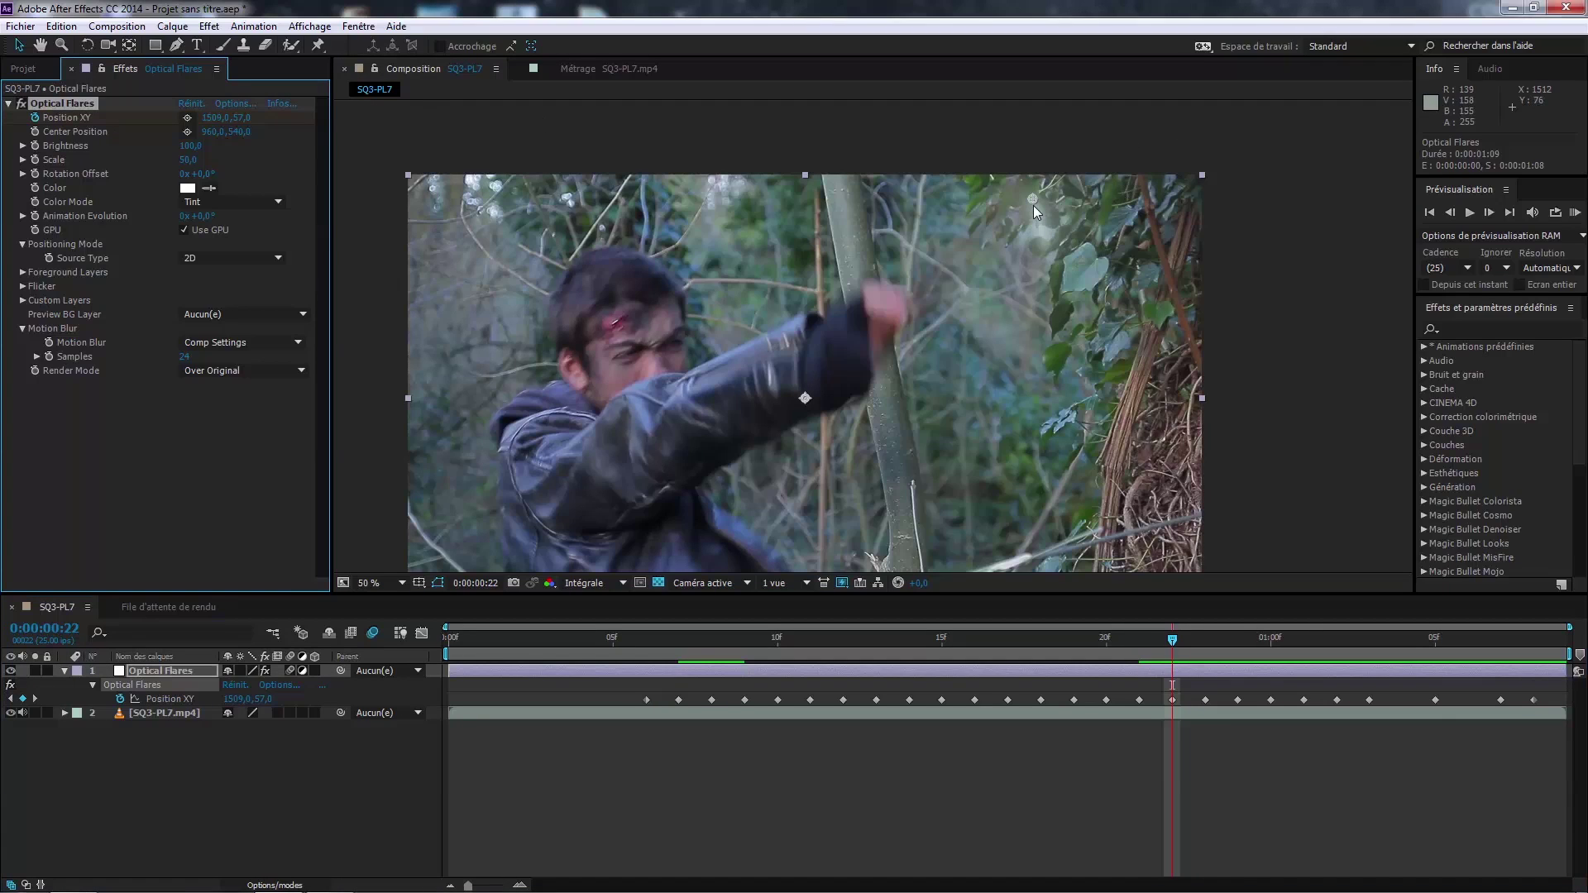
left_click_drag(1034, 196, 1019, 168)
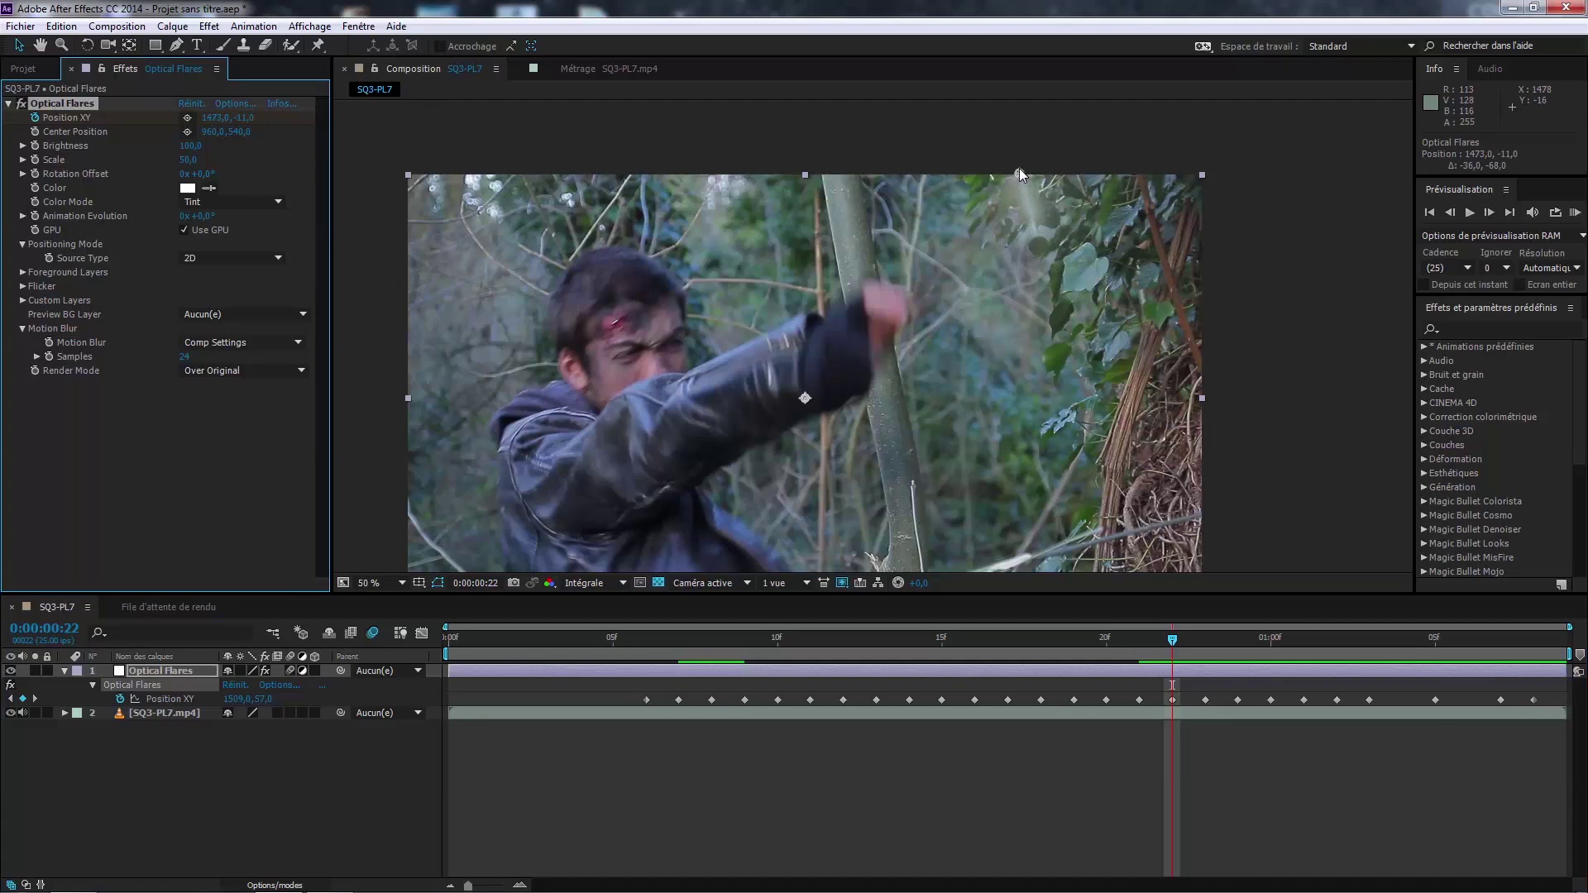
key("Page_Up")
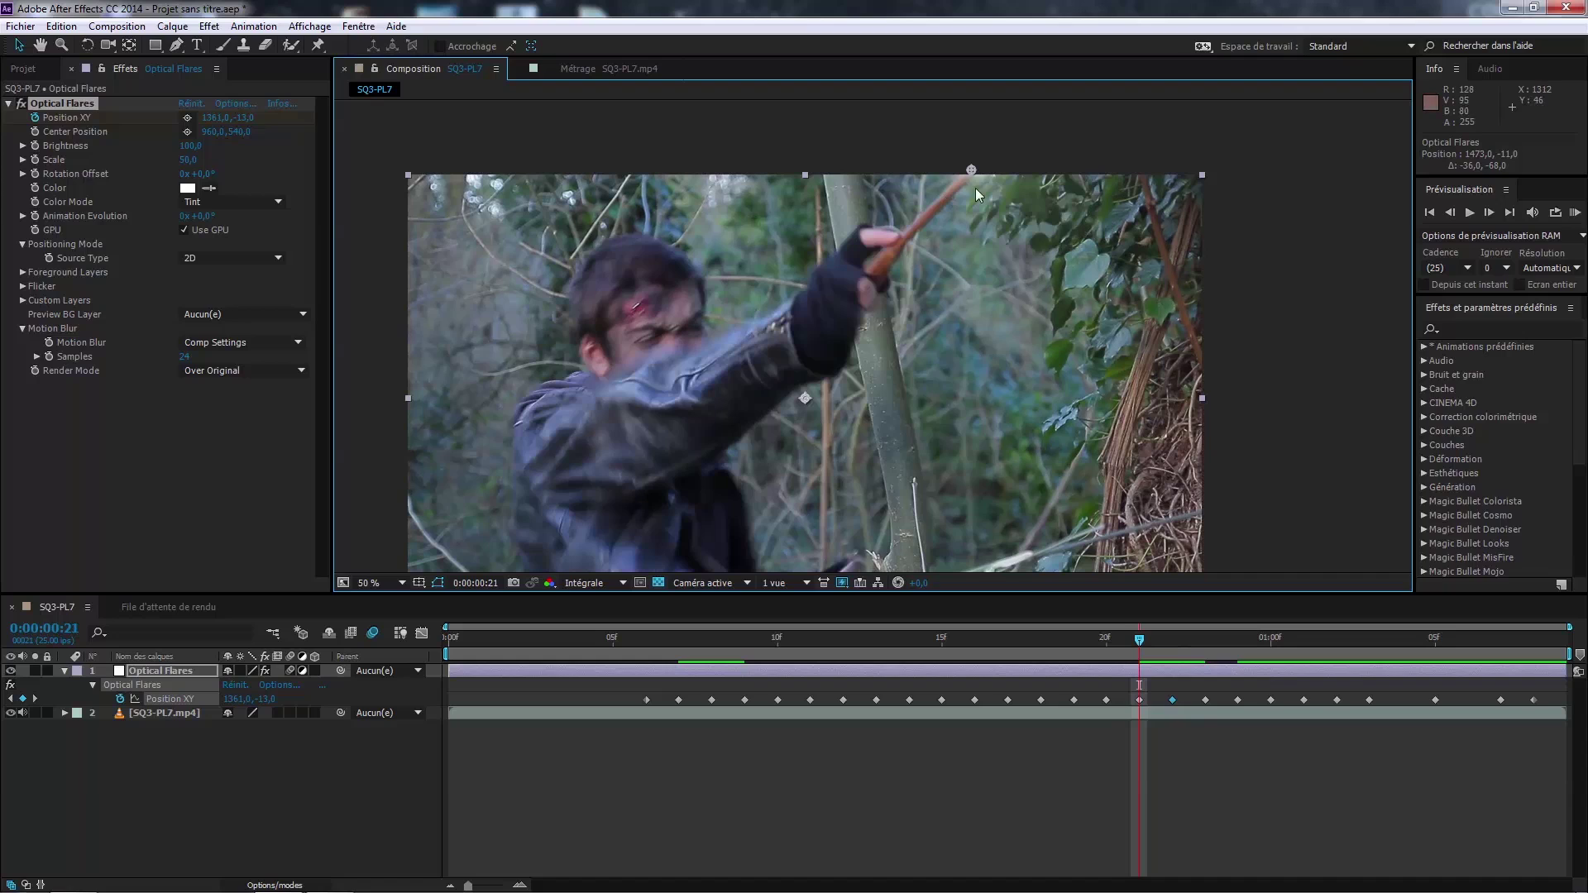
Step: Reposition the flare to about 235, 345 on frame 18 and 467, 151 on frame 16
key("Page_Up")
key("Page_Up")
key("Page_Up")
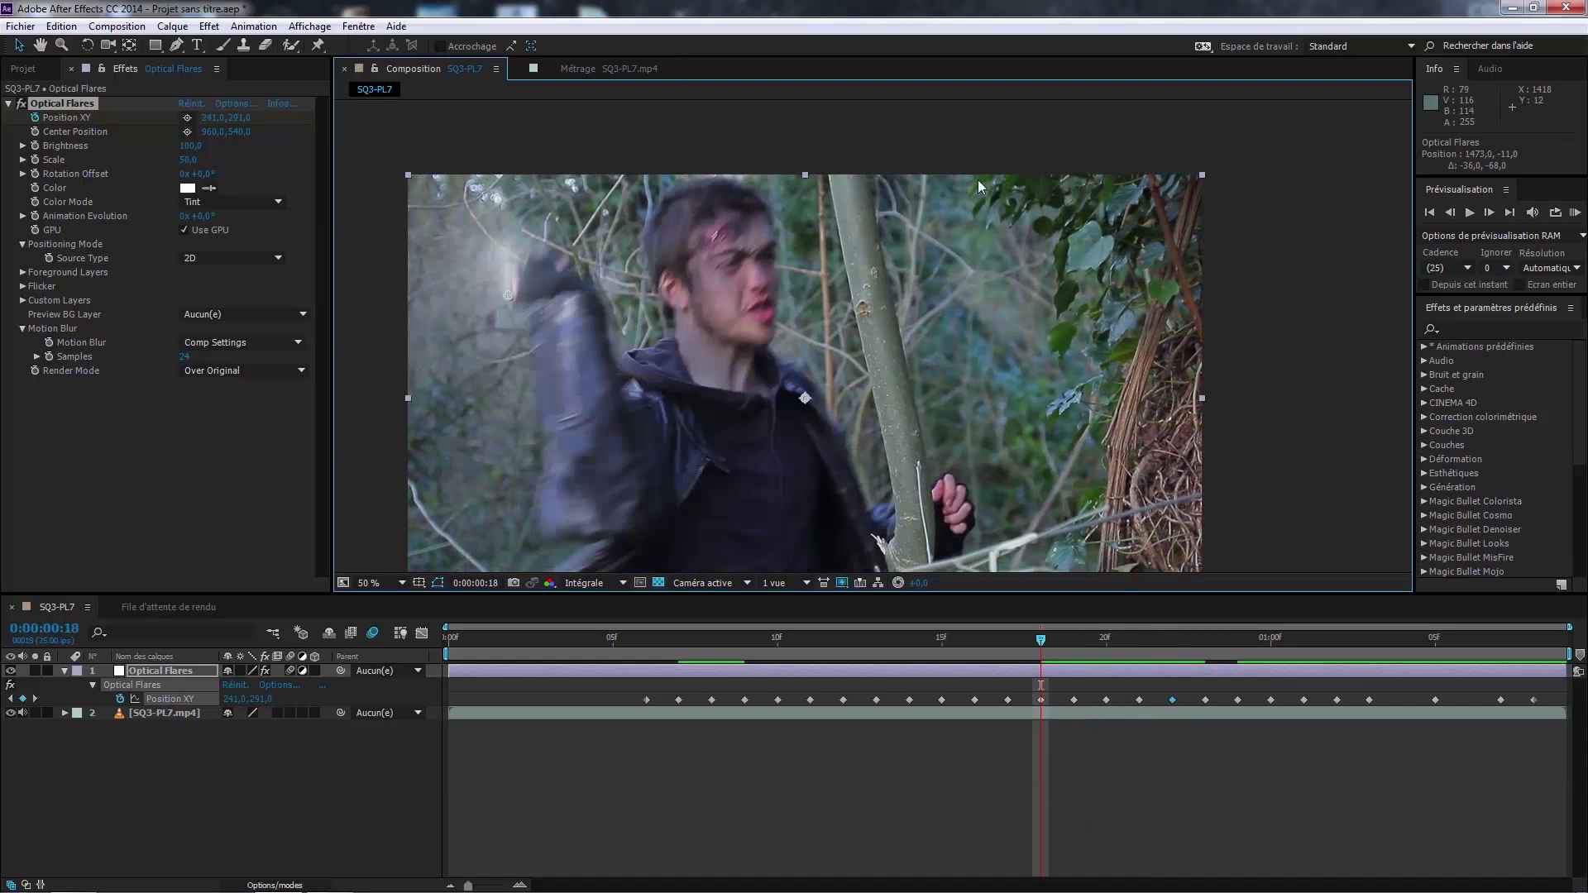
left_click_drag(508, 293, 505, 316)
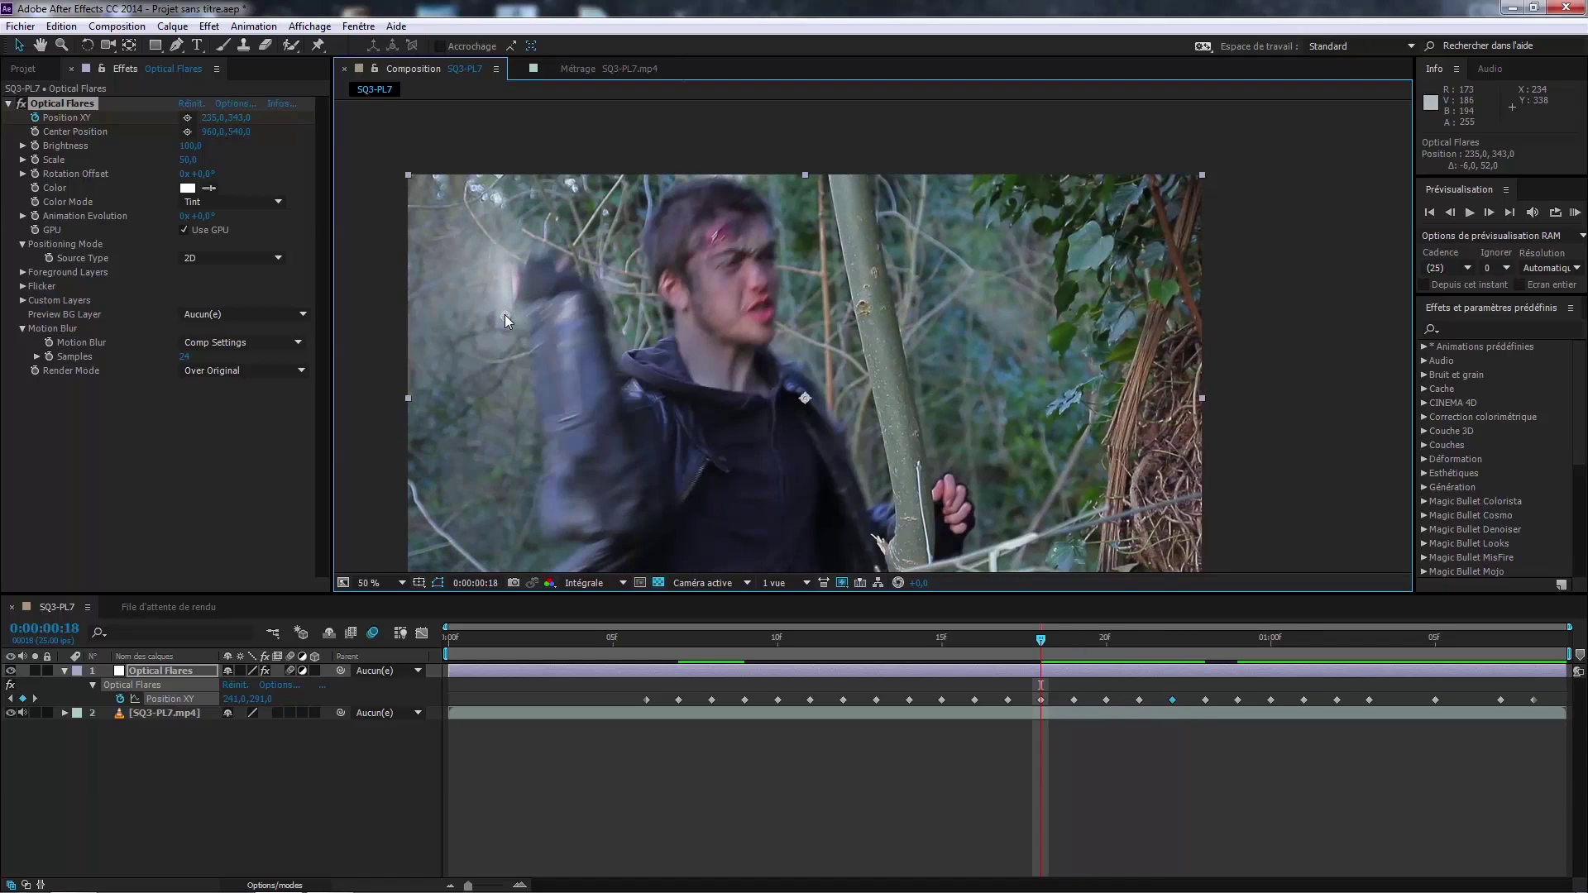
key("Page_Up")
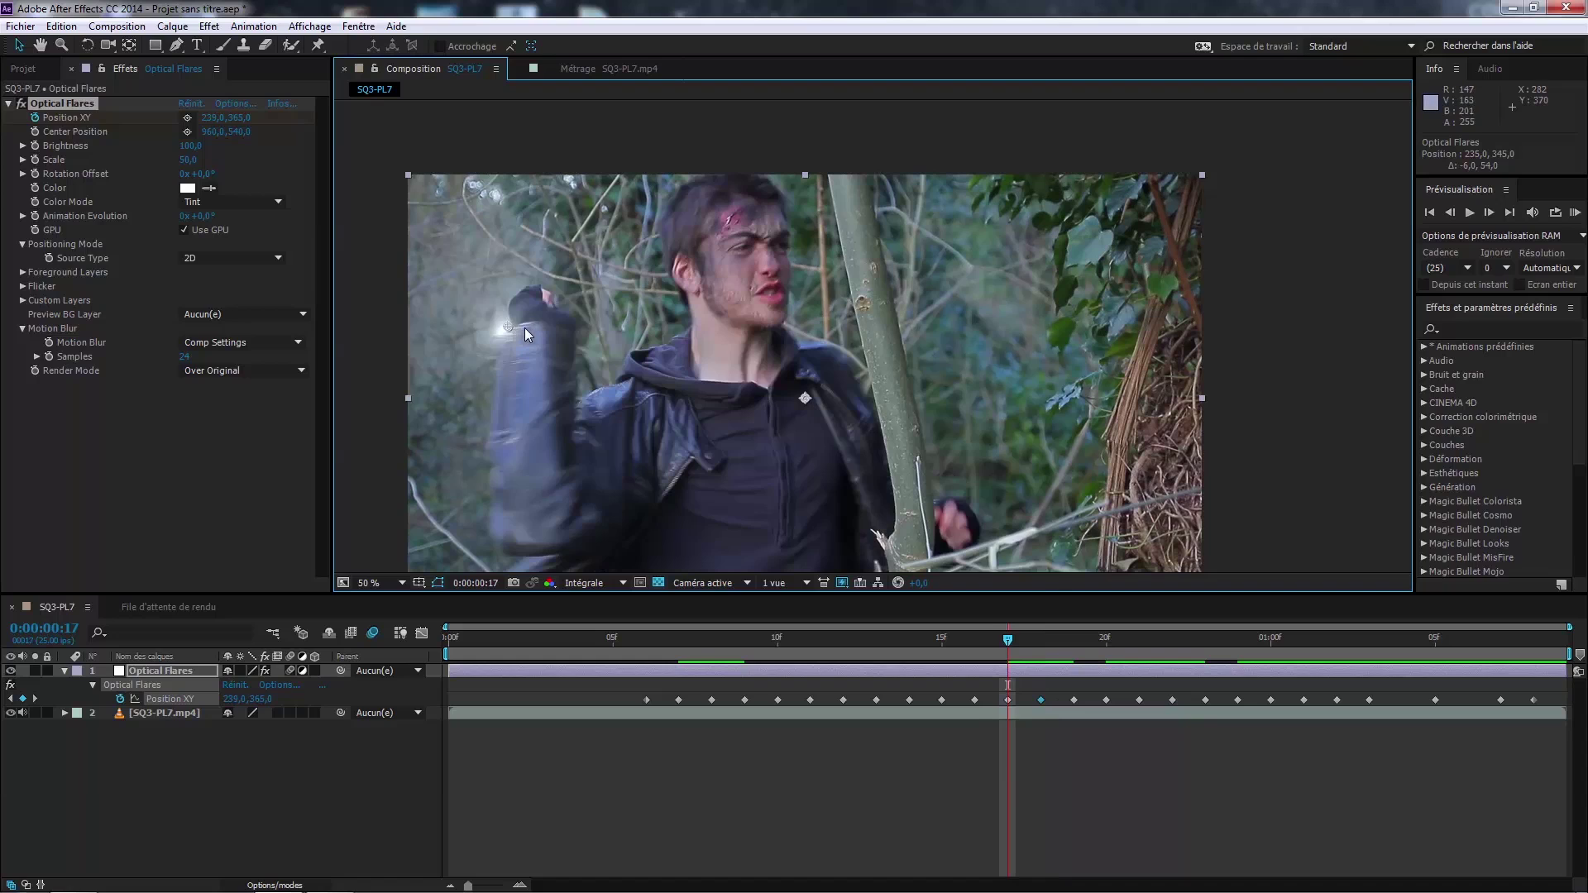
key("Page_Up")
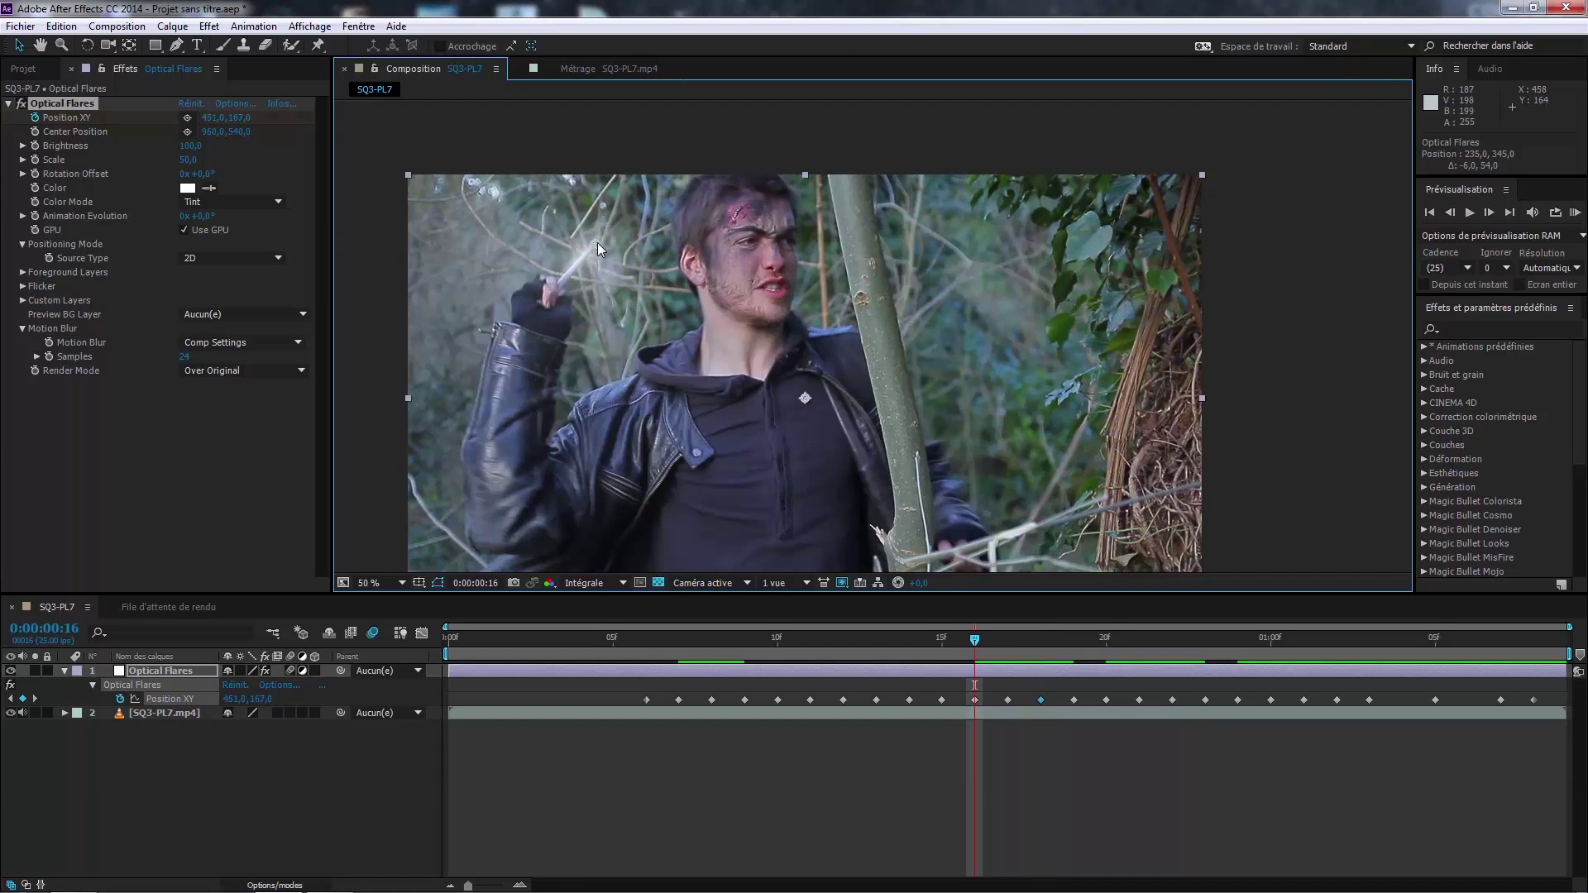
left_click_drag(597, 242, 611, 221)
key("Page_Down")
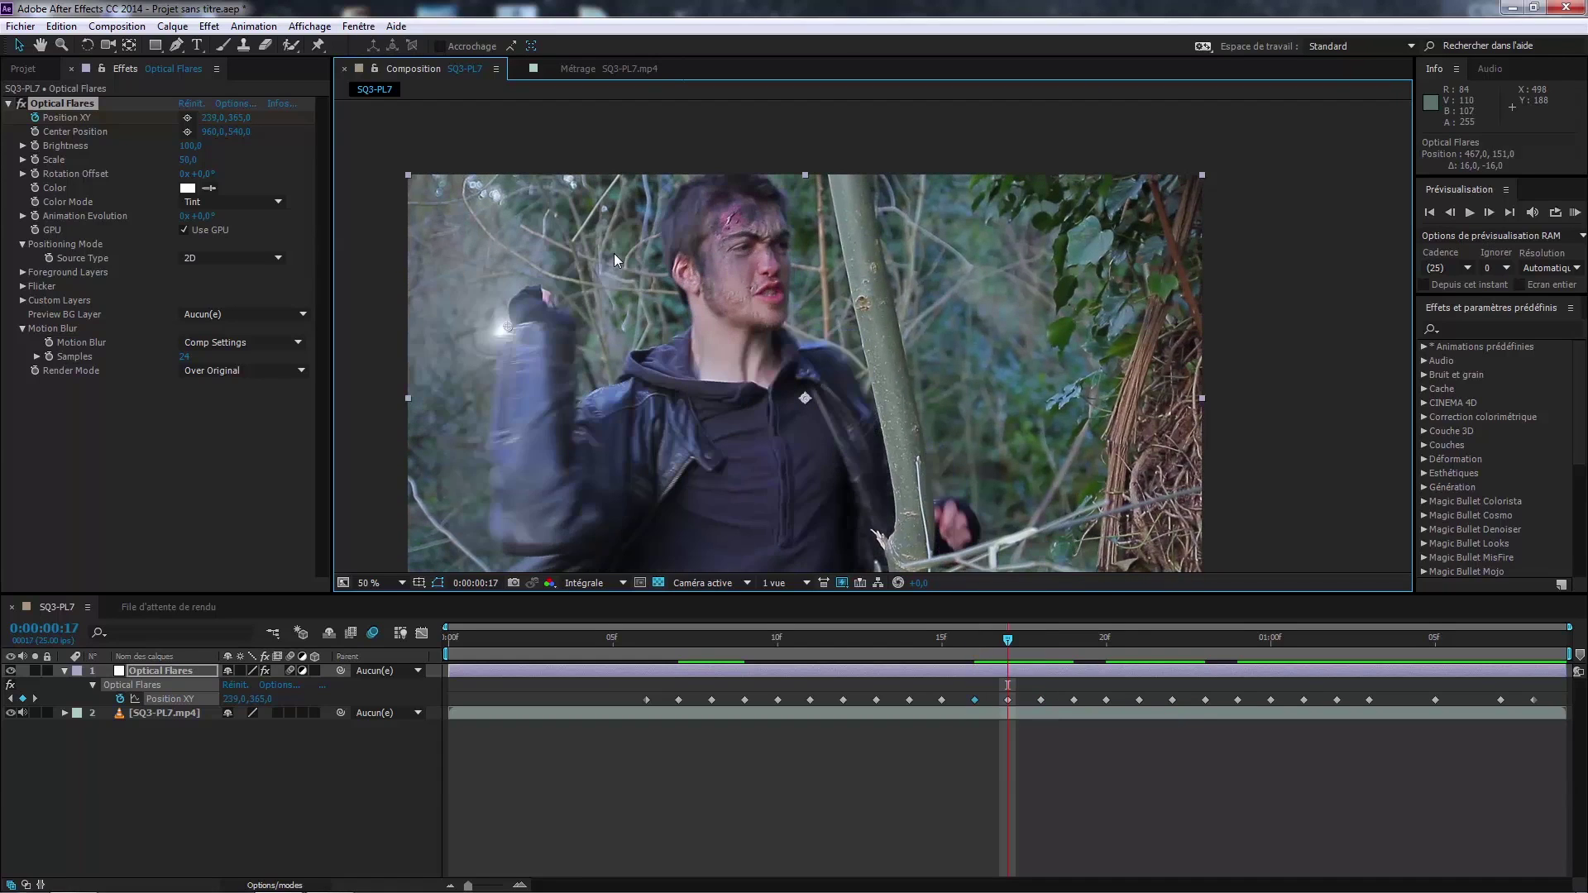
Step: Move the flare to about 565, -1 on frame 15 and compare it with the neighbouring frames
key("Page_Up")
key("Page_Up")
key("Page_Up")
key("Page_Up")
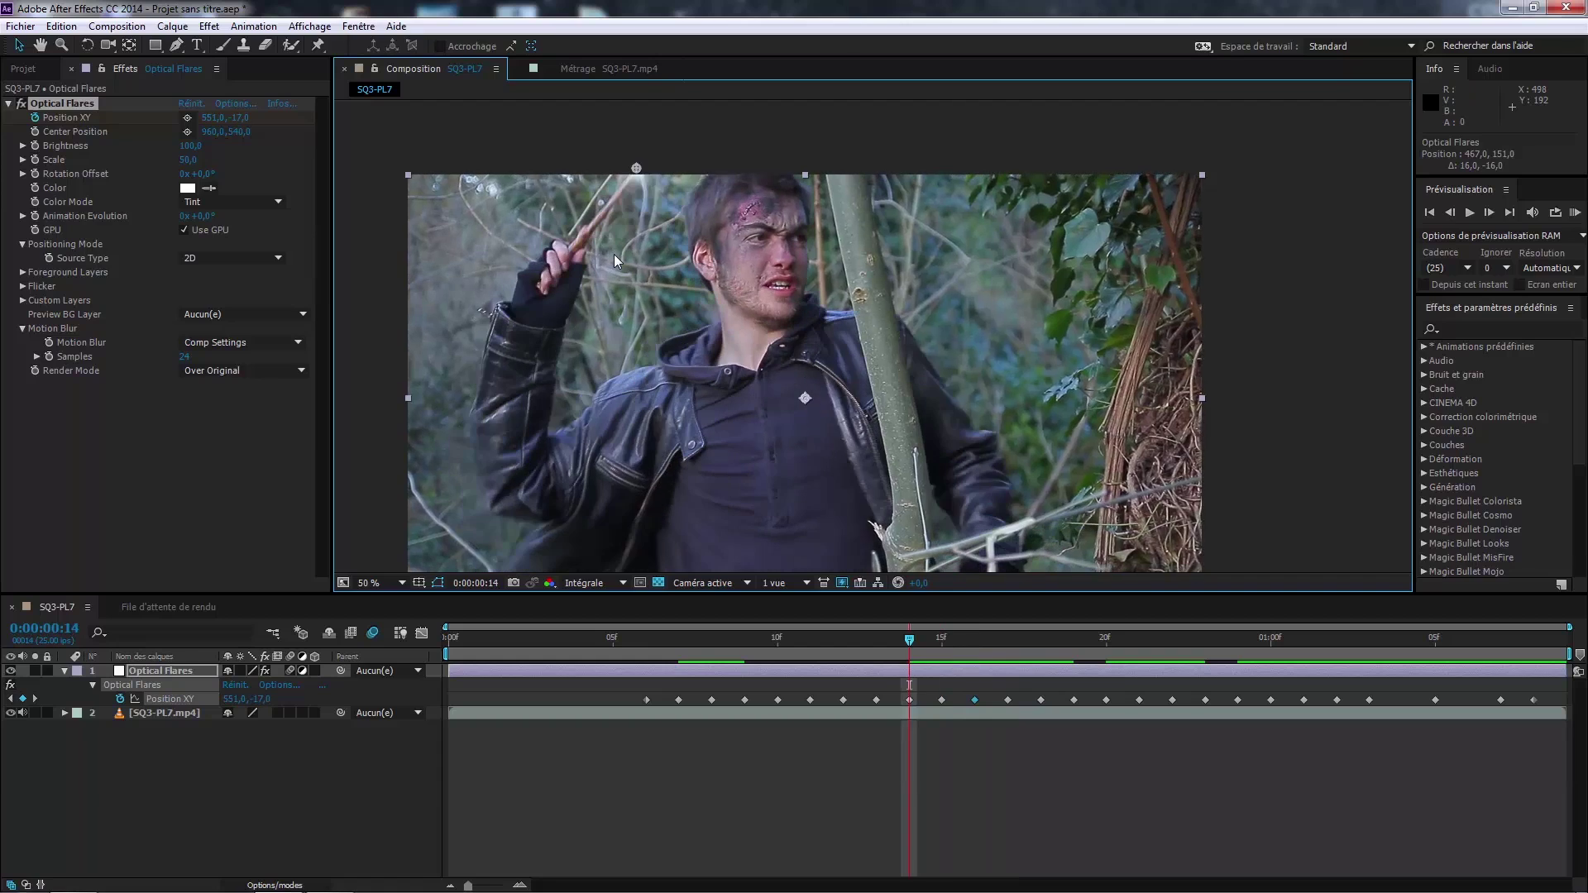
key("Page_Down")
key("Page_Down")
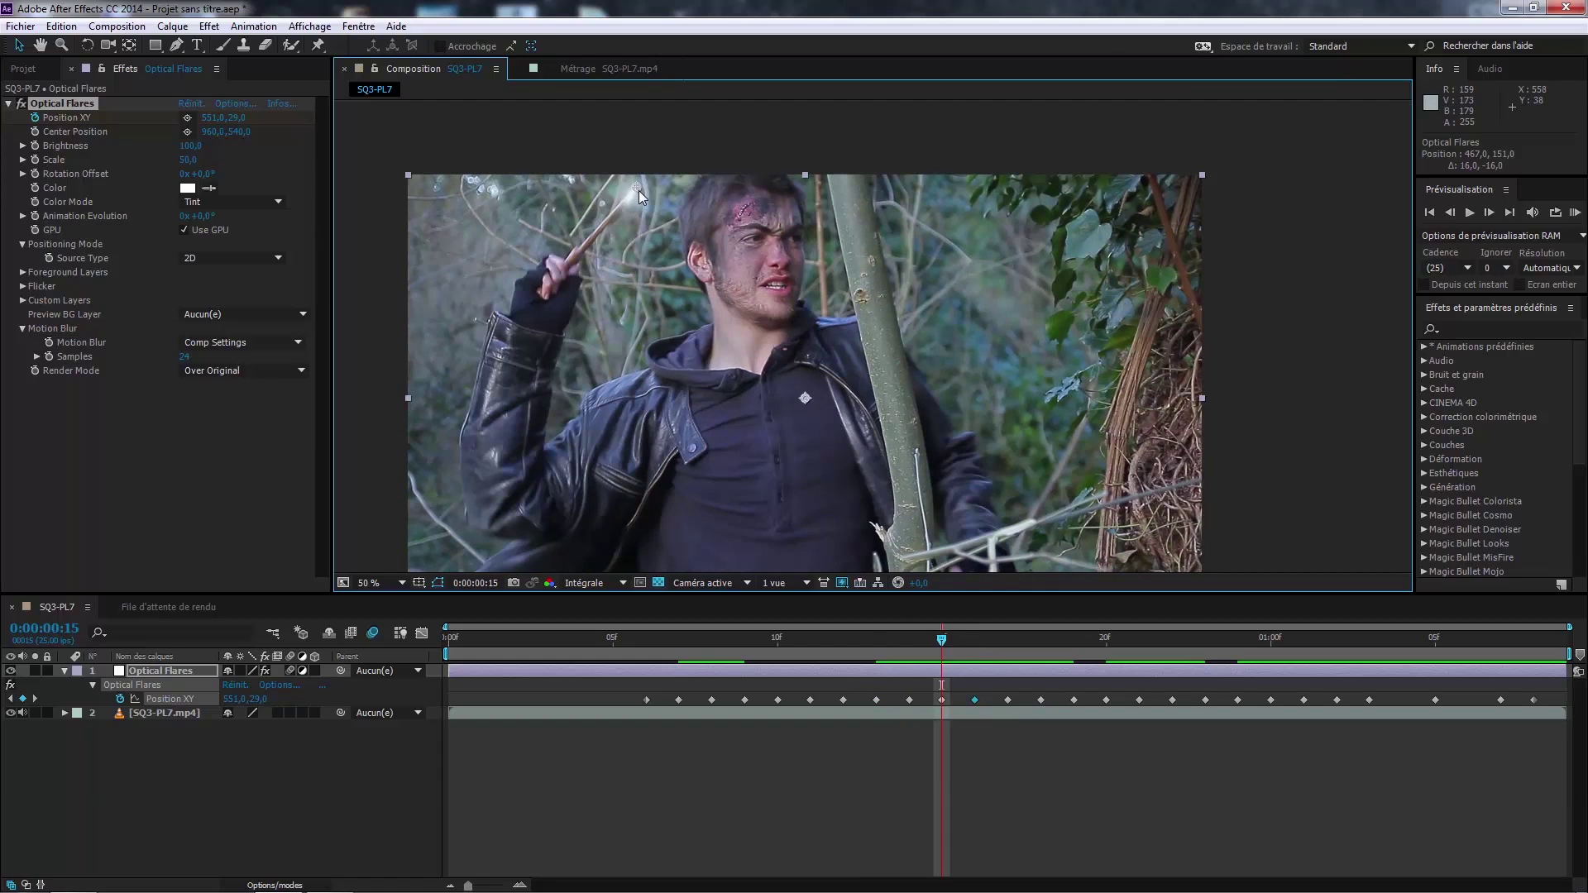
left_click_drag(639, 189, 644, 179)
key("Page_Up")
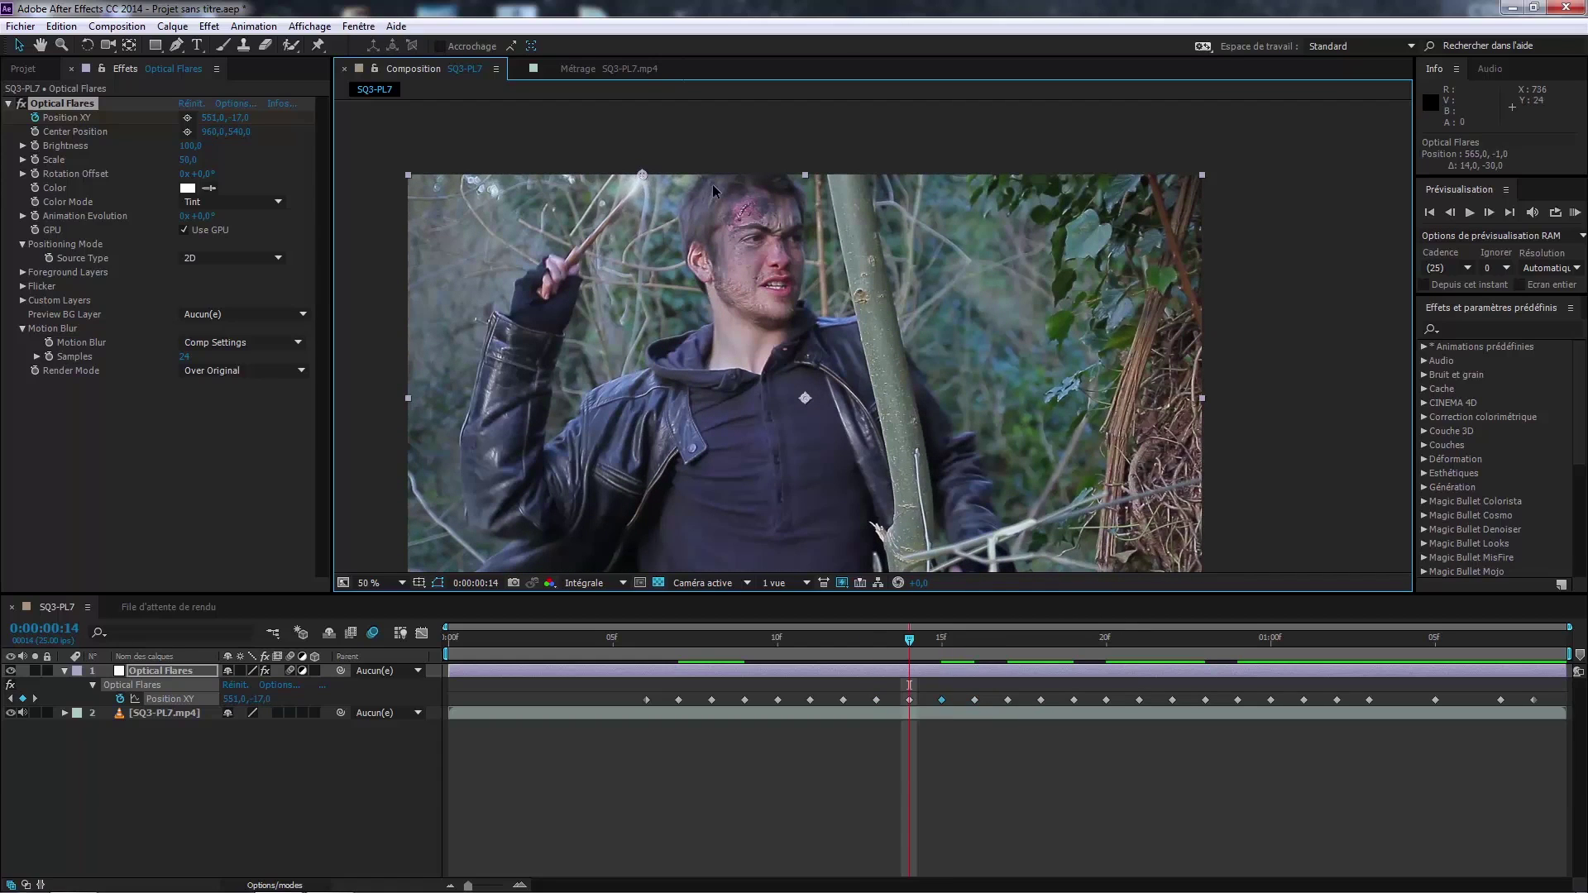
key("Page_Down")
key("Page_Down")
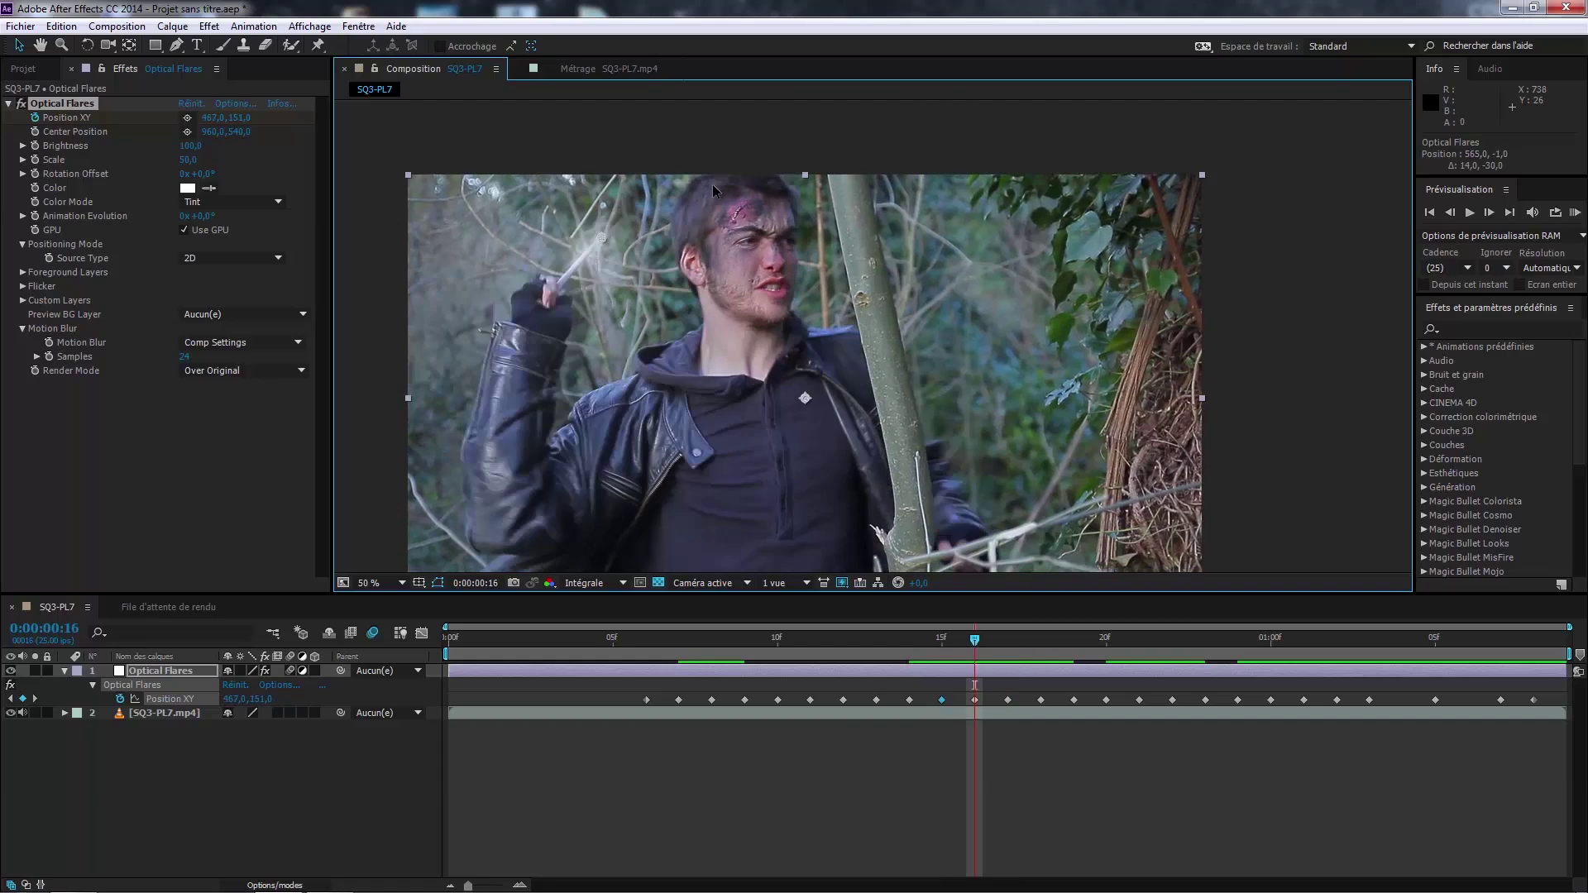
Step: Review the flare's path from frame 16 back to its first keyframe on frame 6, including the area below the picture
key("Page_Up")
key("Page_Up")
key("Page_Up")
key("Page_Up")
key("Page_Up")
key("Page_Up")
key("Page_Up")
key("Page_Up")
key("Page_Up")
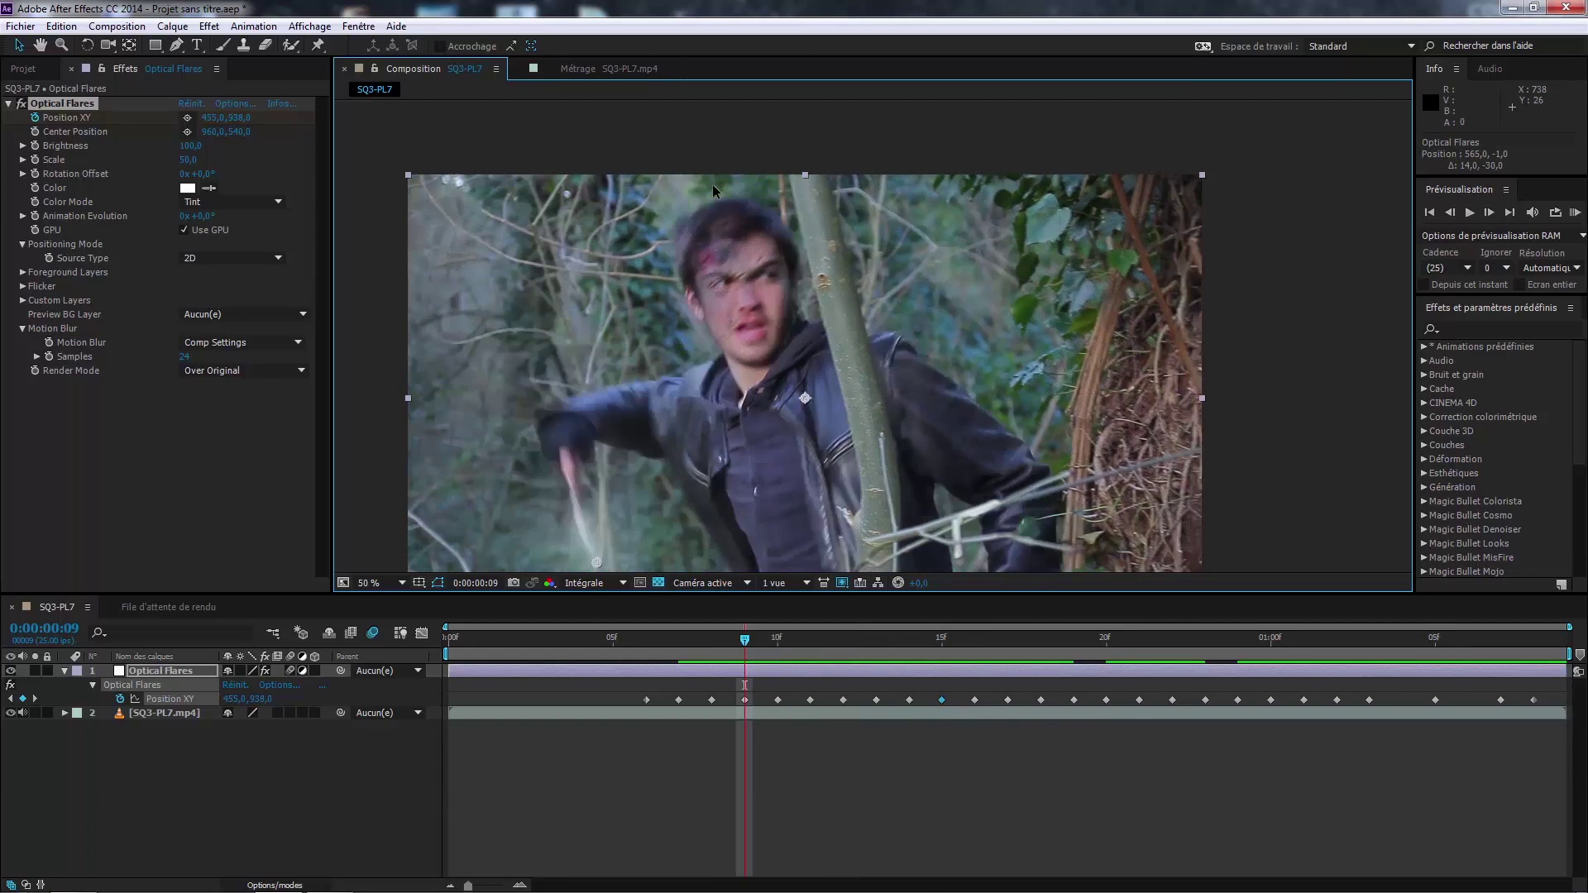
left_click_drag(733, 295, 722, 208)
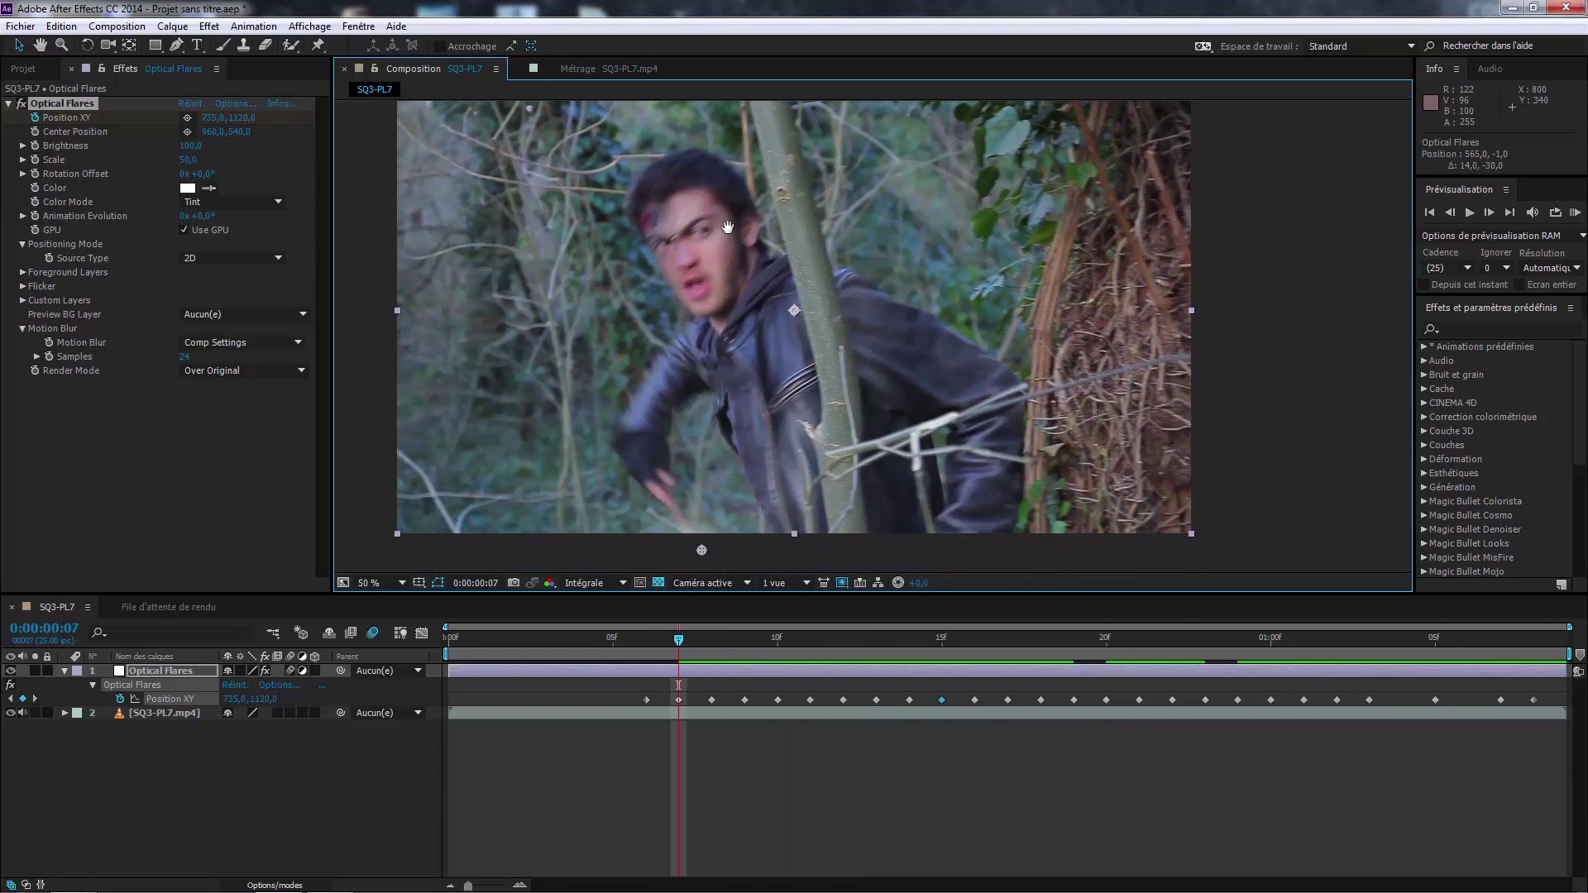
key("Page_Up")
key("Page_Up")
key("Page_Down")
key("Page_Down")
key("Page_Down")
key("Page_Down")
key("Page_Down")
key("Page_Up")
key("Page_Up")
key("Page_Up")
key("Page_Up")
mouse_move(653, 640)
left_mouse_down()
mouse_move(1074, 640)
mouse_move(635, 640)
mouse_move(1004, 615)
mouse_move(1335, 647)
mouse_move(1234, 649)
mouse_move(1456, 657)
mouse_move(1206, 678)
mouse_move(1202, 658)
mouse_move(646, 645)
left_mouse_up()
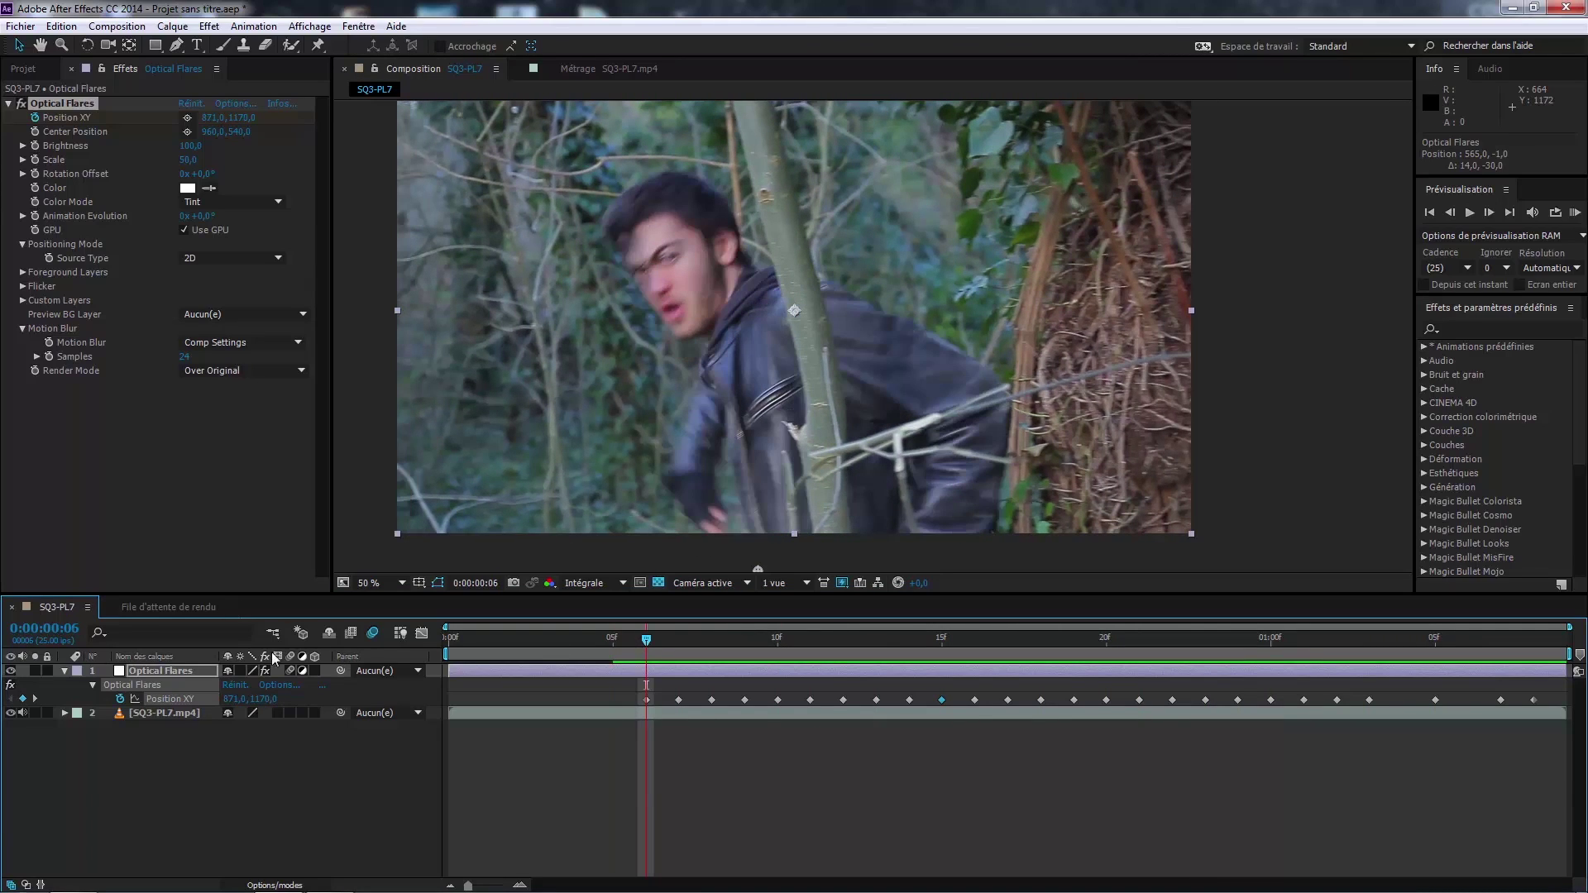
Step: Start Brightness and Scale keyframes for the flare on frame 6 and reveal the layer's modified properties in the timeline
left_click(36, 162)
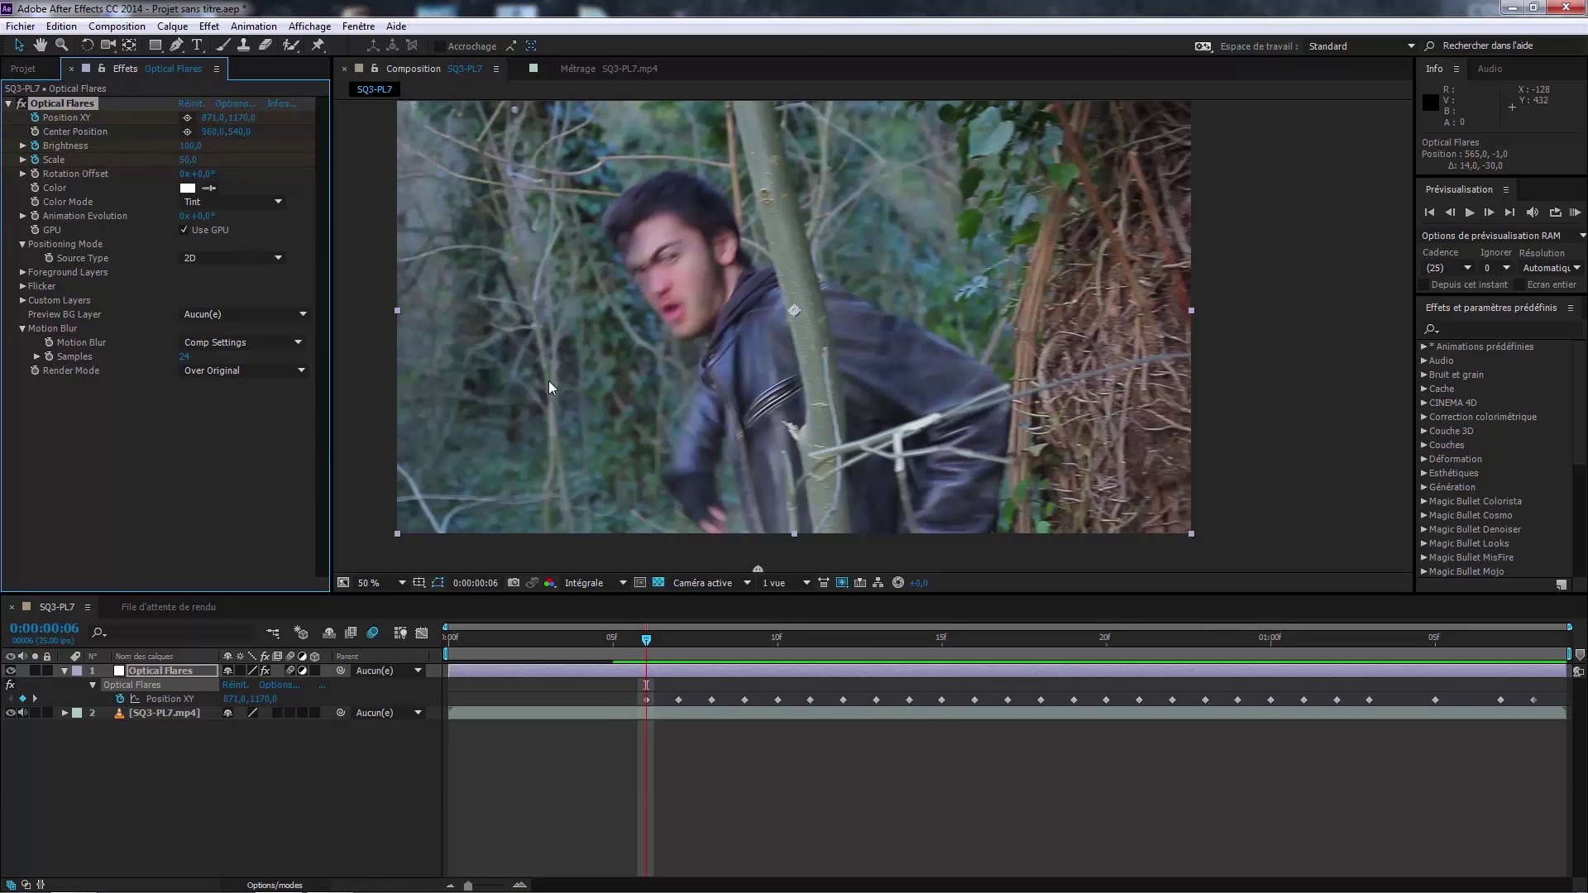
left_click(148, 671)
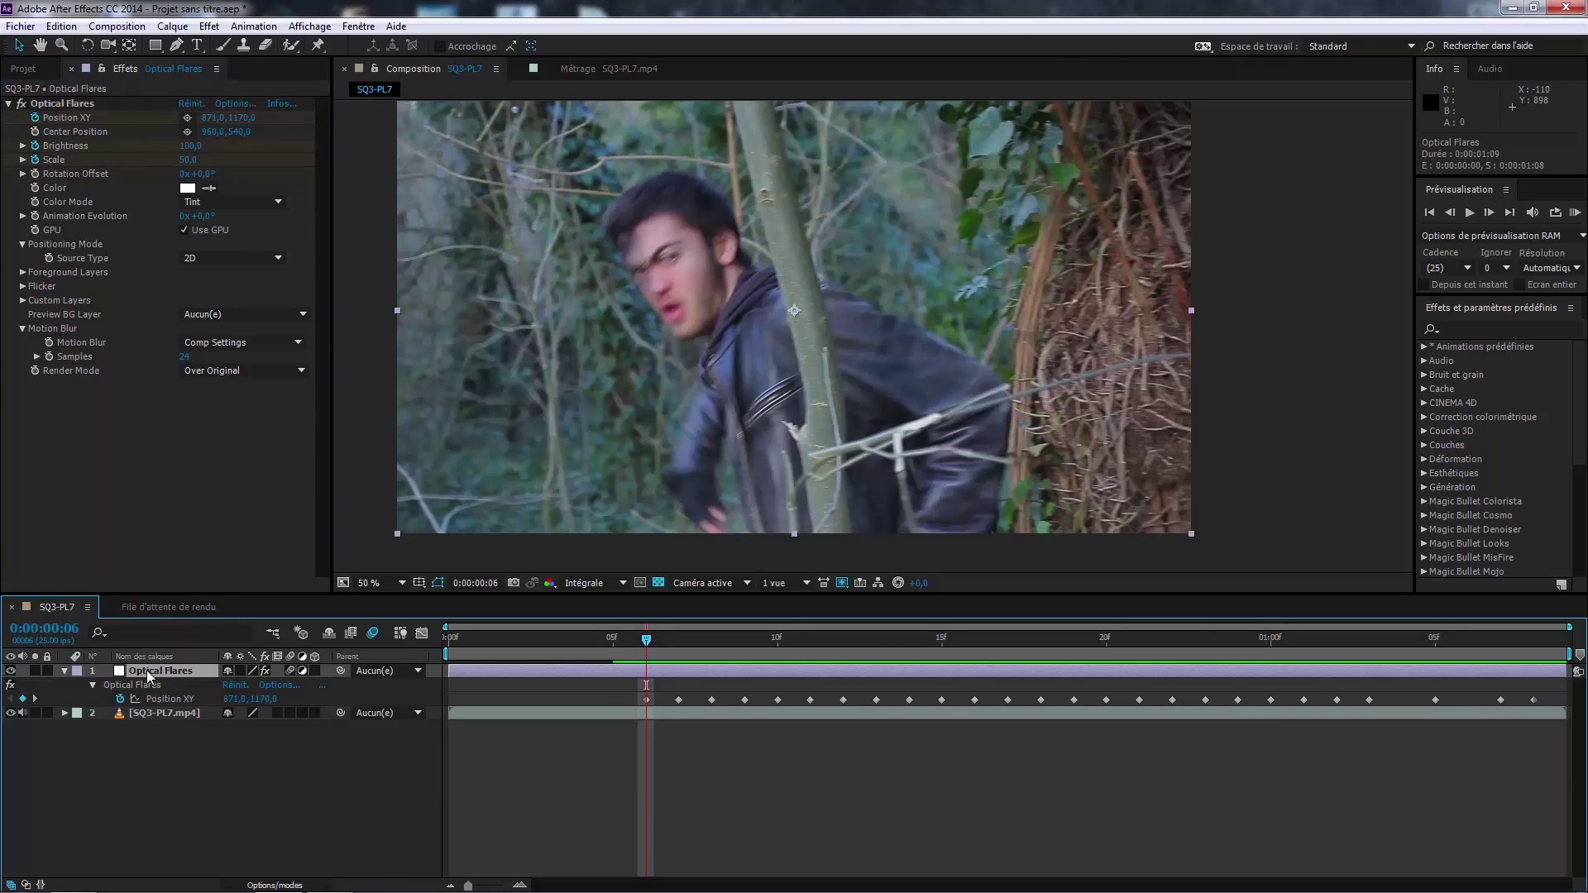
key("u")
key("u")
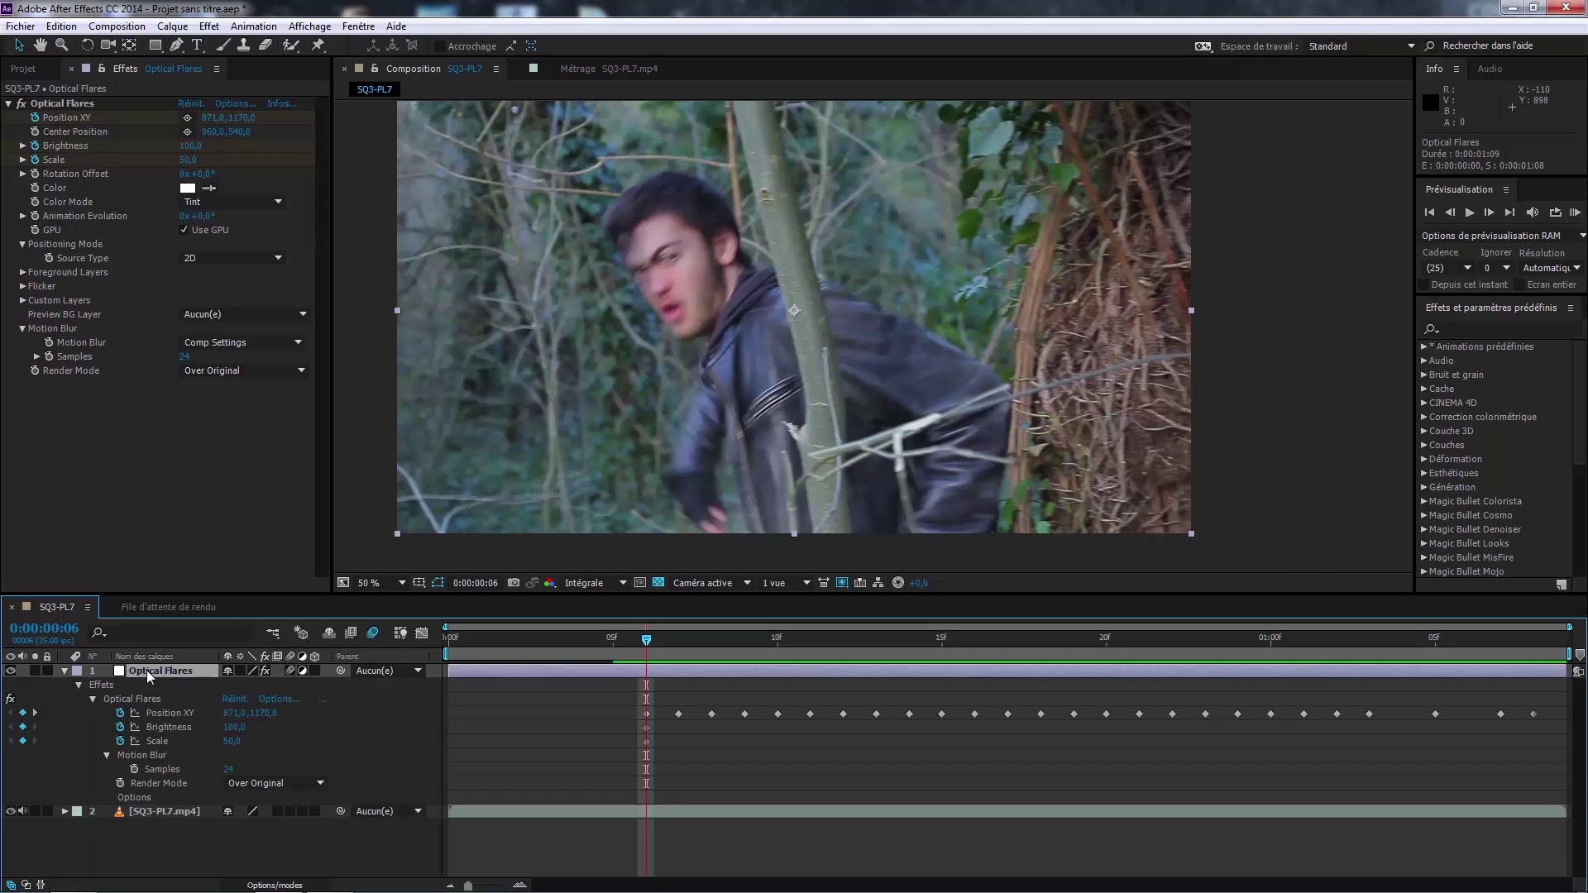
left_click(22, 741)
Step: Add Brightness and Scale keyframes on frame 11, keeping Brightness at 100 and Scale at 50
mouse_move(645, 640)
left_mouse_down()
mouse_move(667, 640)
mouse_move(647, 642)
left_mouse_up()
key("Page_Down")
key("Page_Down")
key("Page_Down")
key("Page_Down")
key("Page_Down")
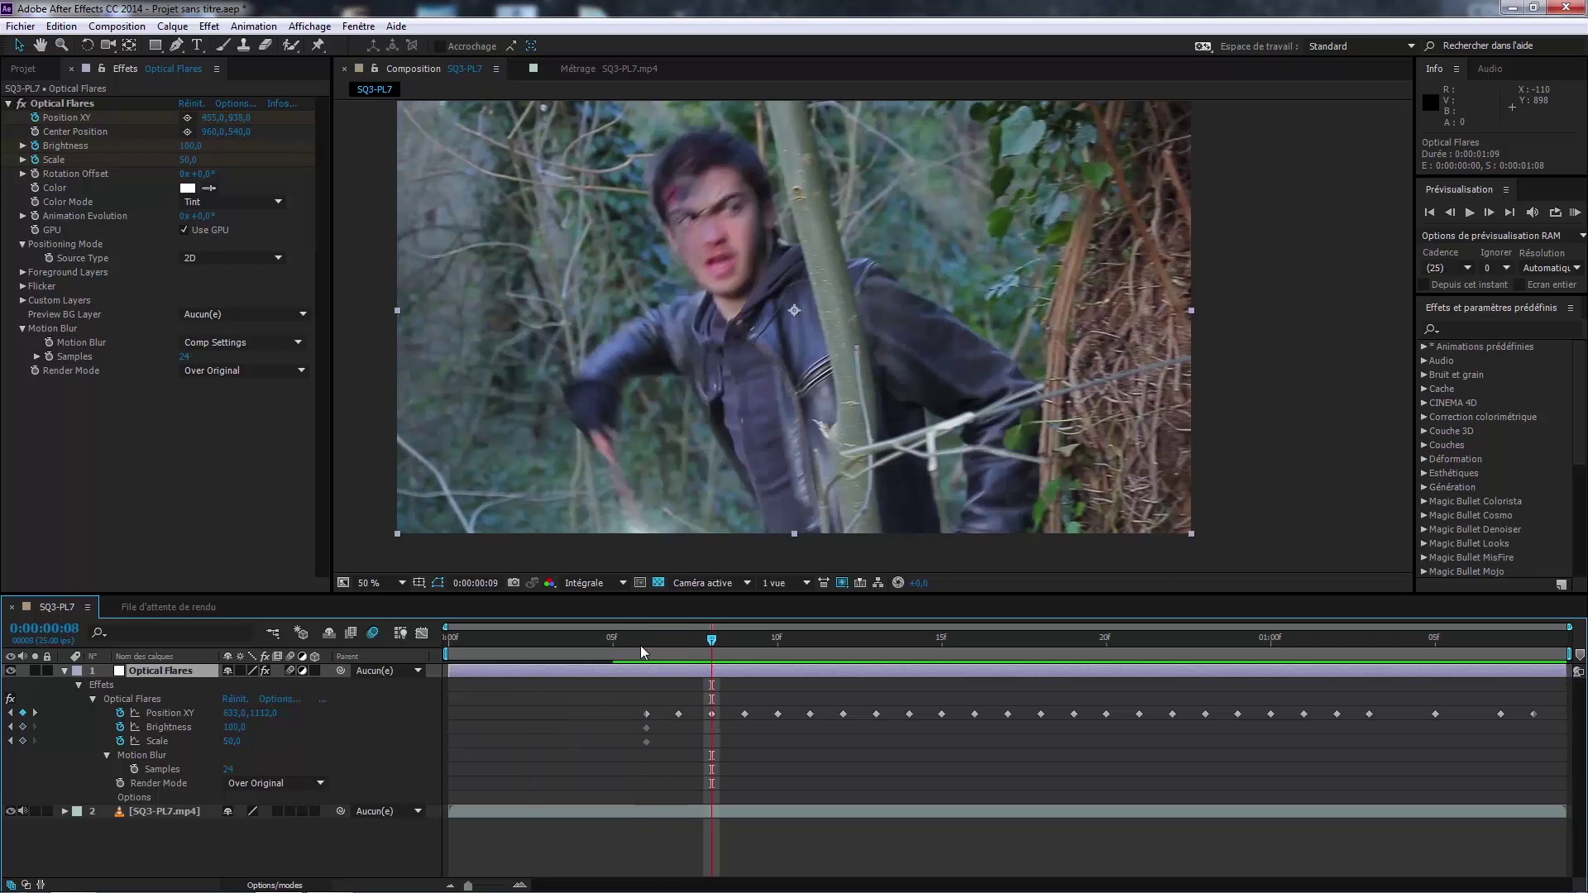
key("Page_Up")
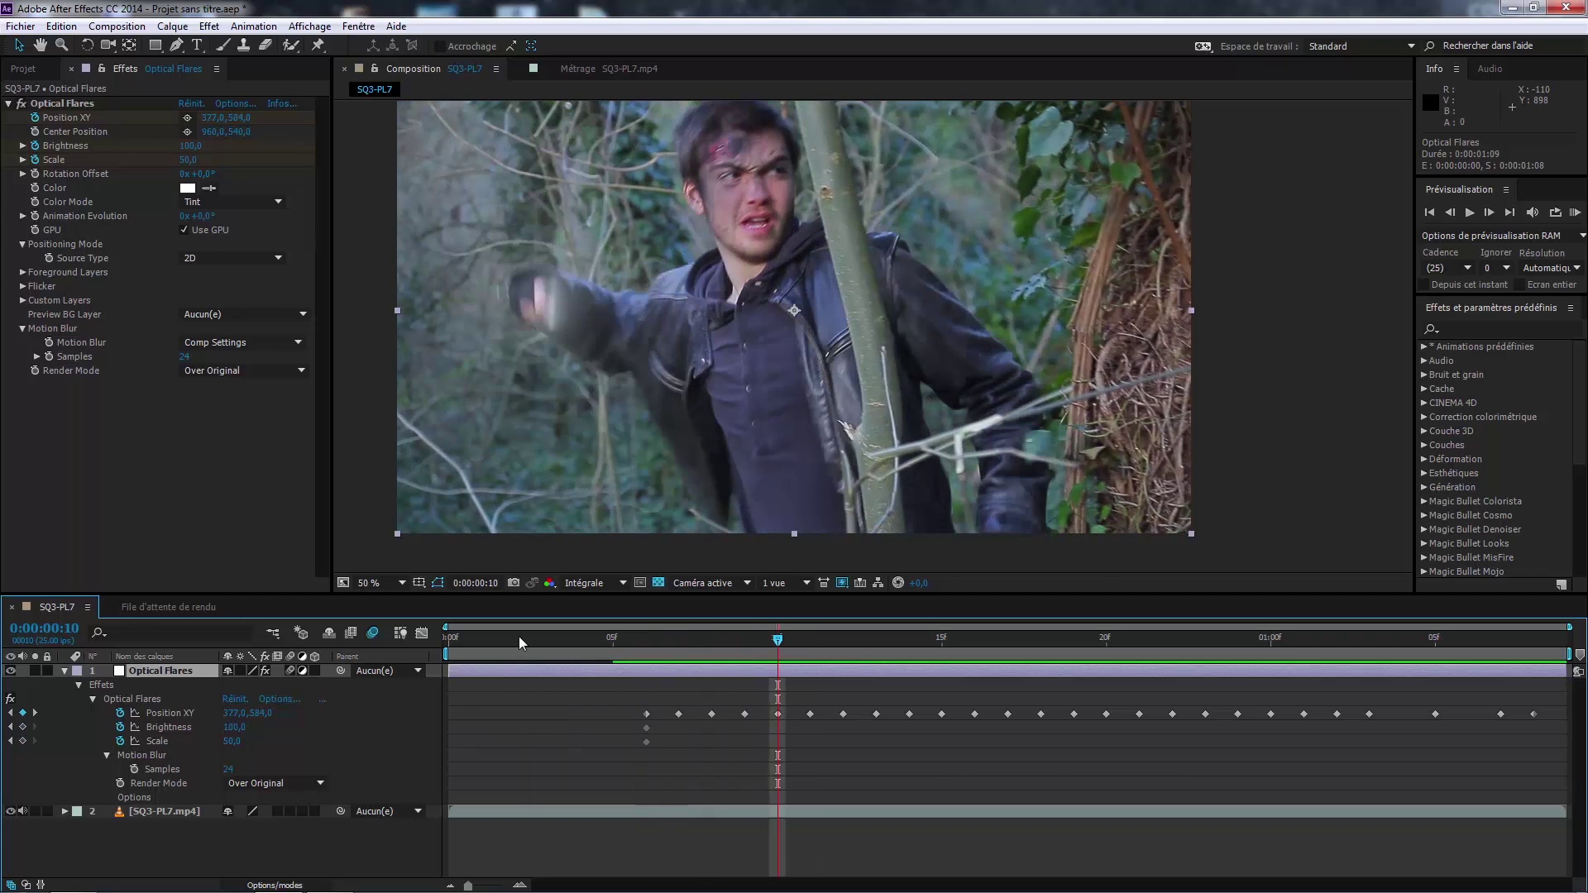
key("Page_Down")
left_click(23, 728)
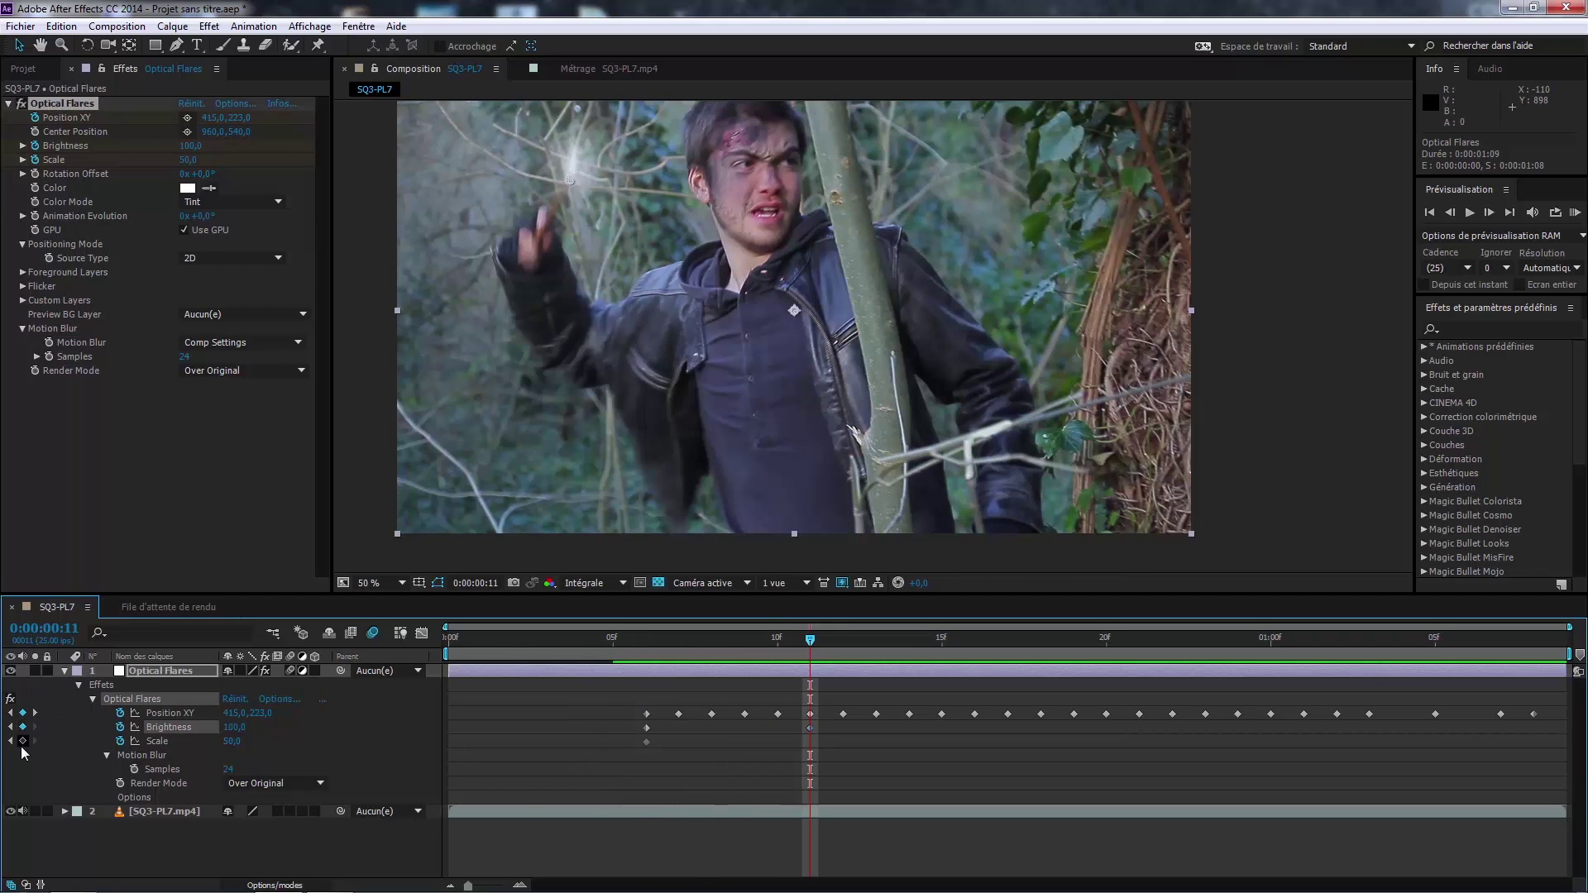
left_click(23, 741)
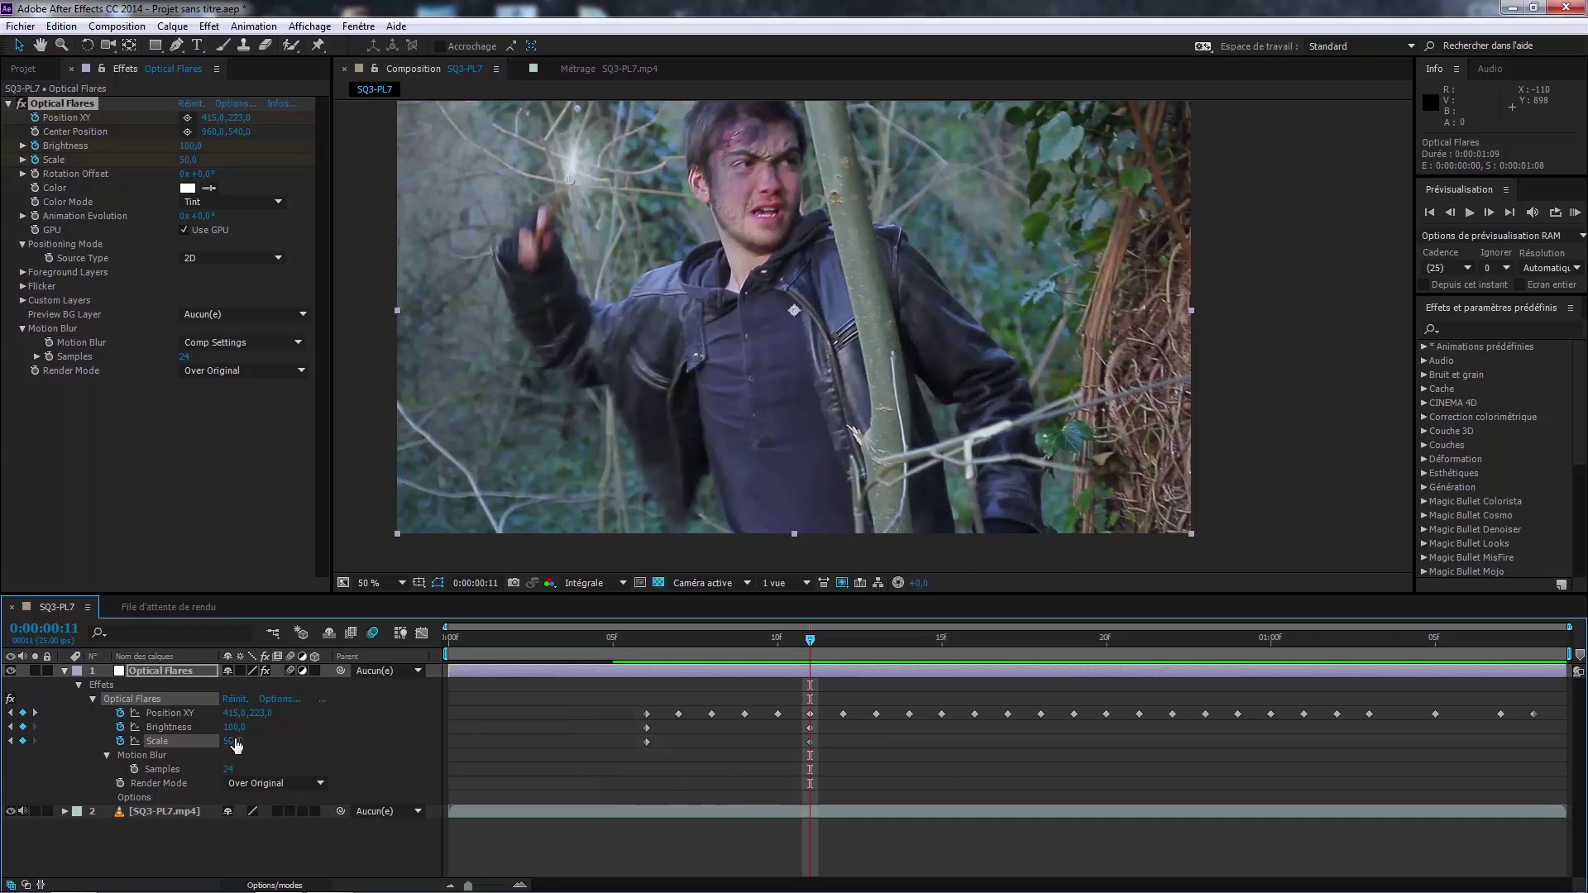
Step: Set the flare's Scale keyframe on frame 6 to 0 and check its growth over the following frames
key("Page_Up")
key("Page_Up")
key("Page_Up")
key("Page_Up")
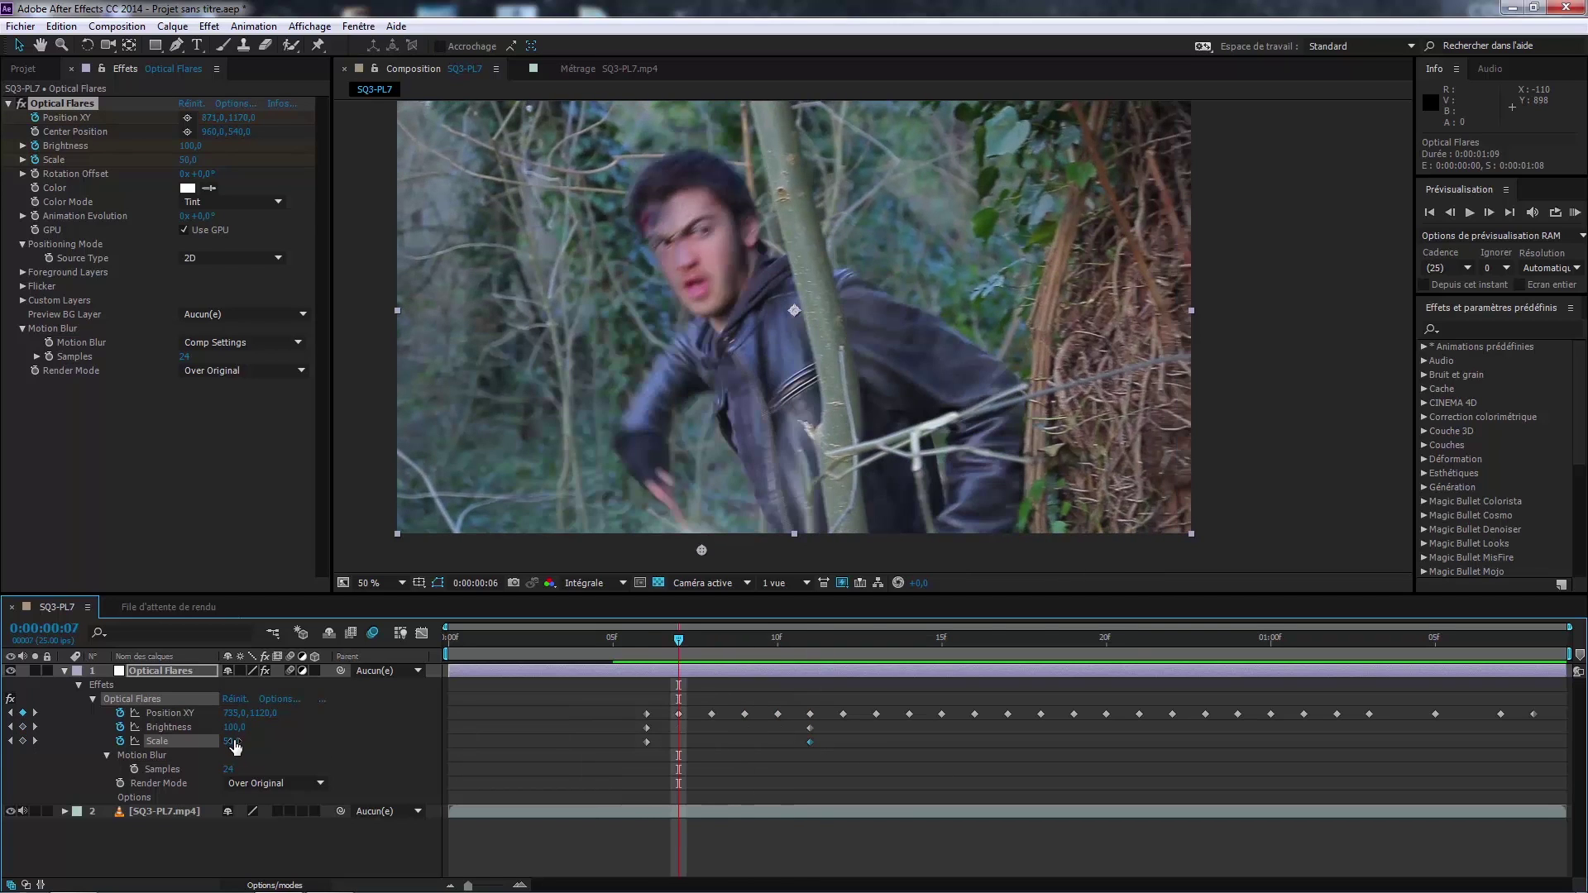
key("Page_Up")
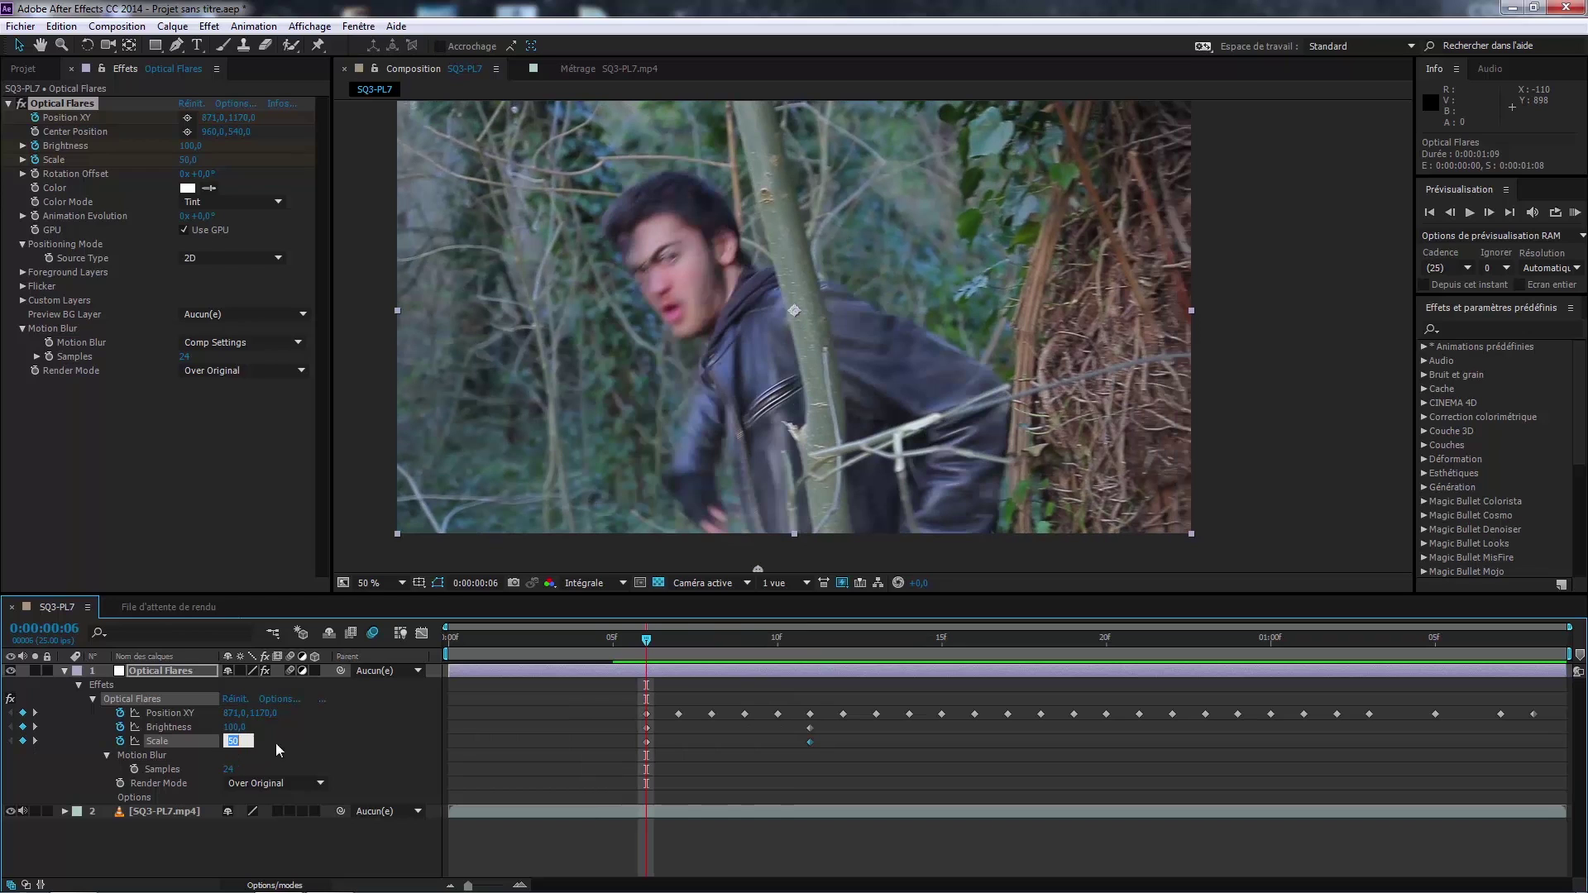
type("0")
key("Return")
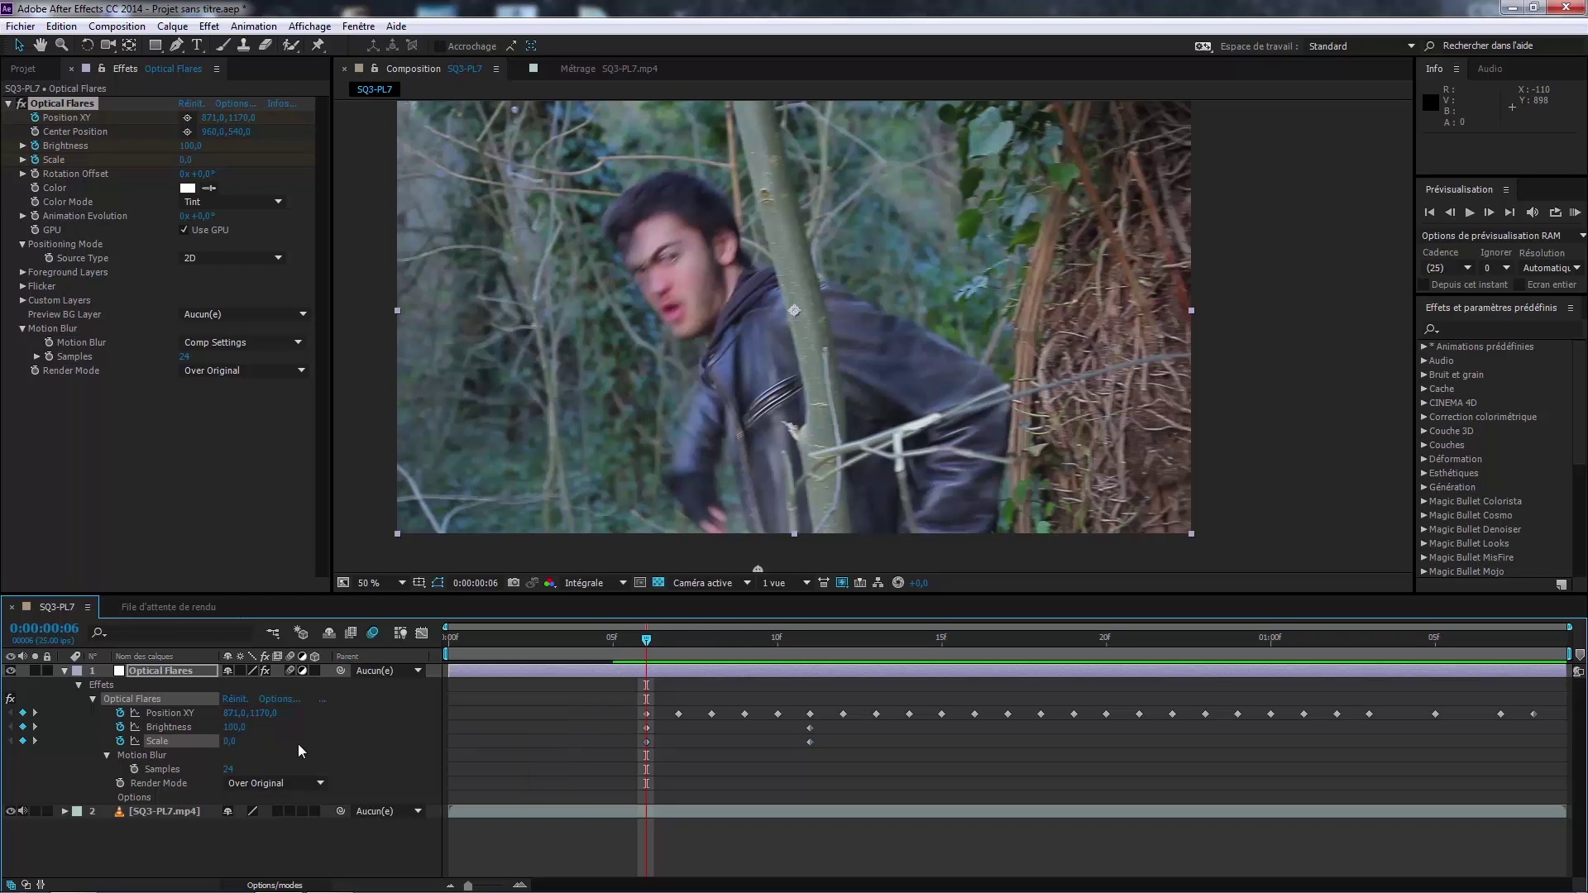
key("Page_Down")
key("Page_Down")
key("Page_Down")
key("Page_Down")
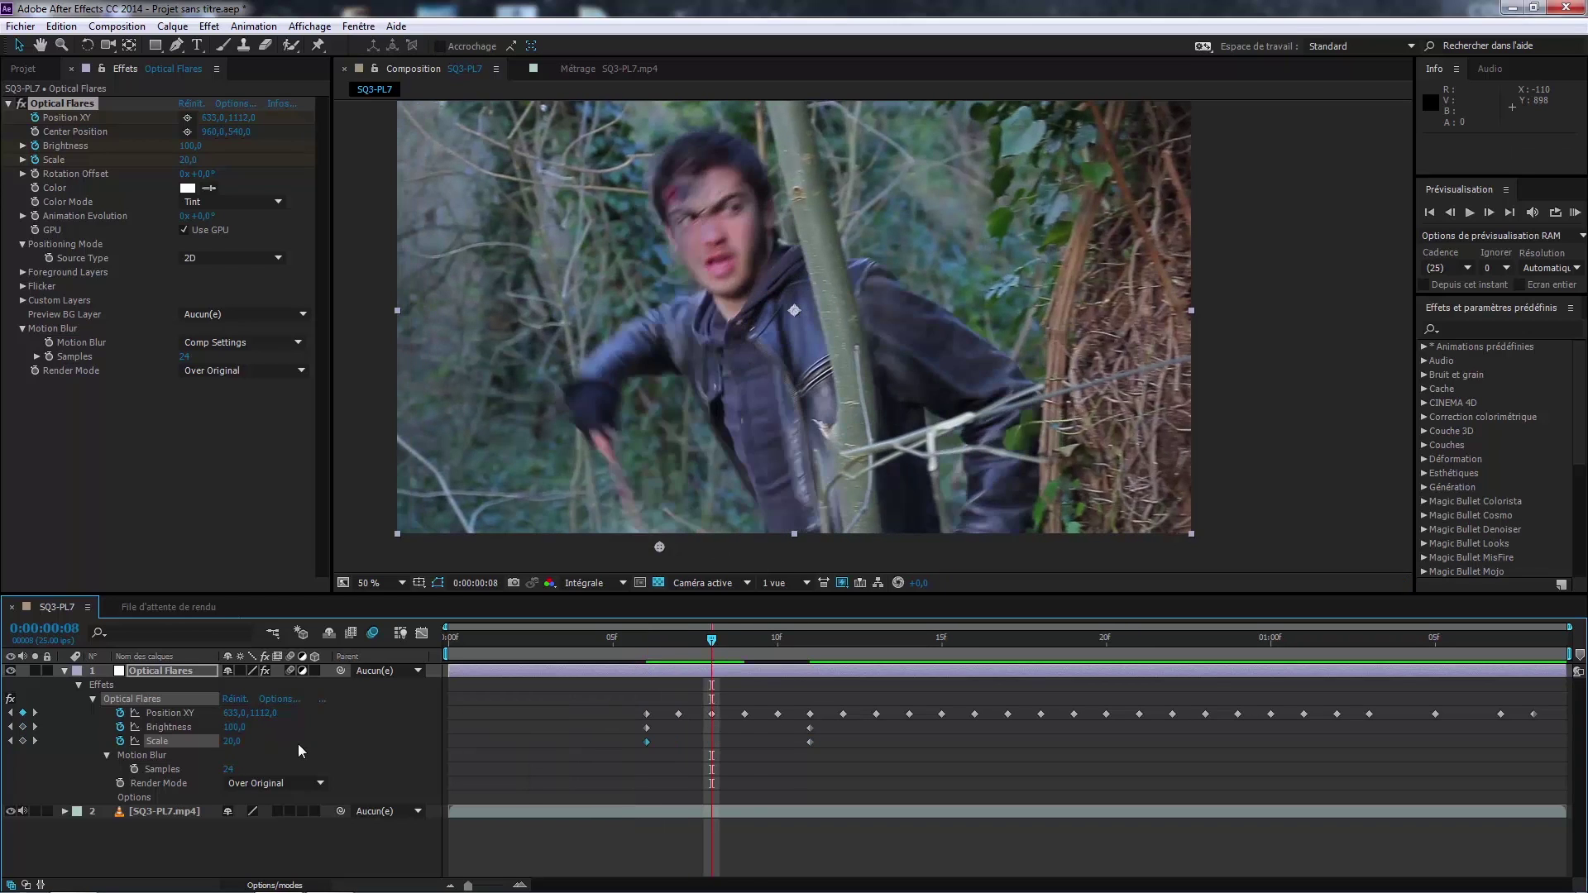
Step: Examine the flare's growth frame by frame around its Scale keyframe on frame 11
key("Page_Down")
key("Page_Down")
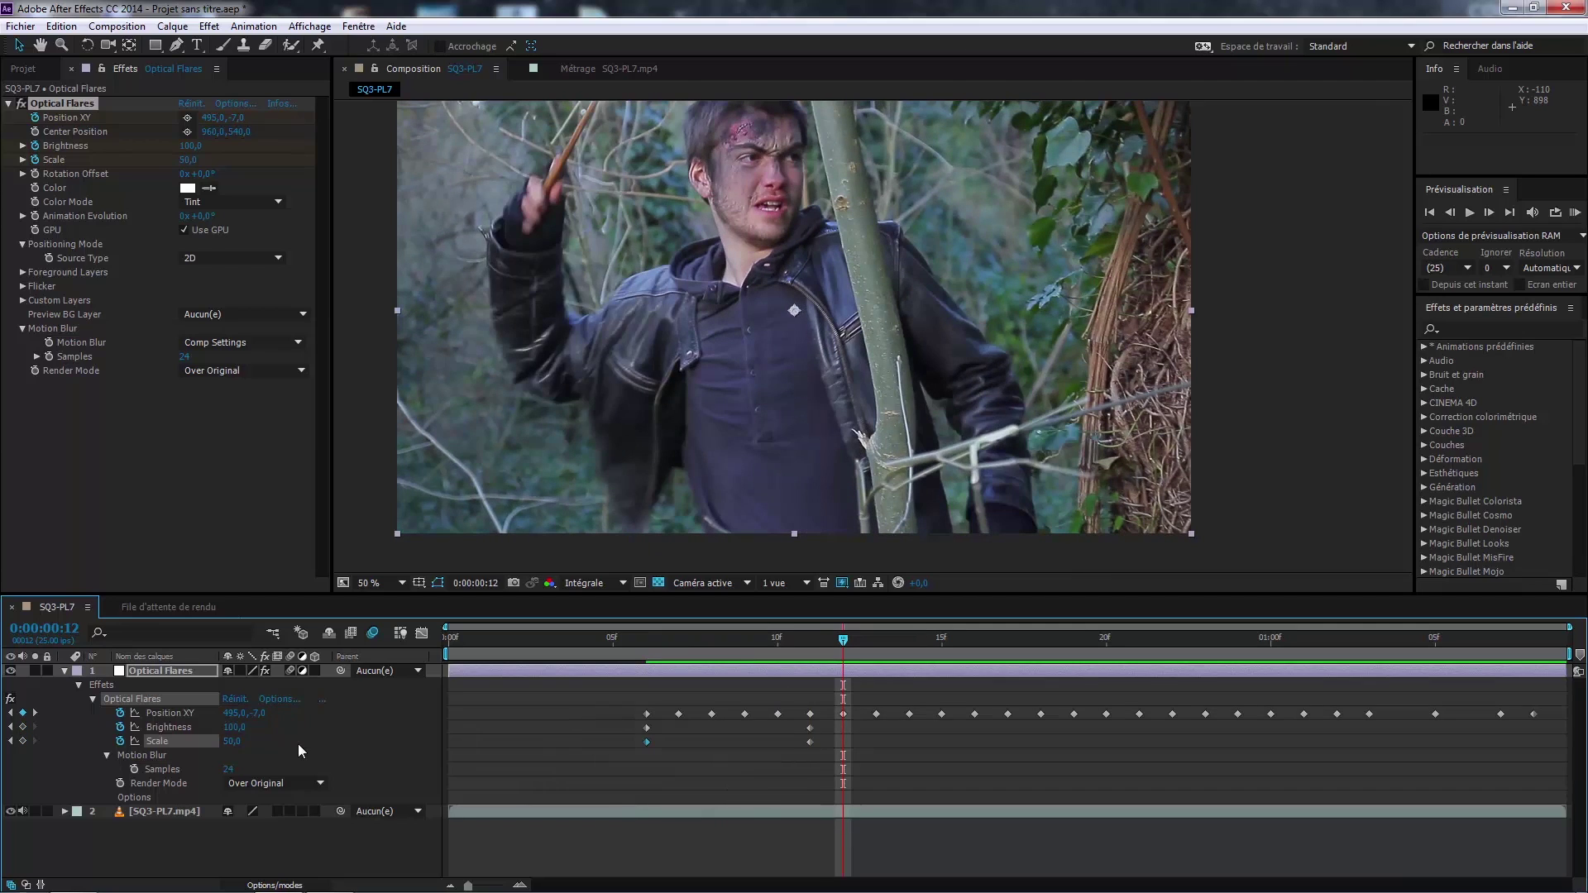
key("Page_Up")
key("Page_Up")
key("Page_Up")
key("Page_Up")
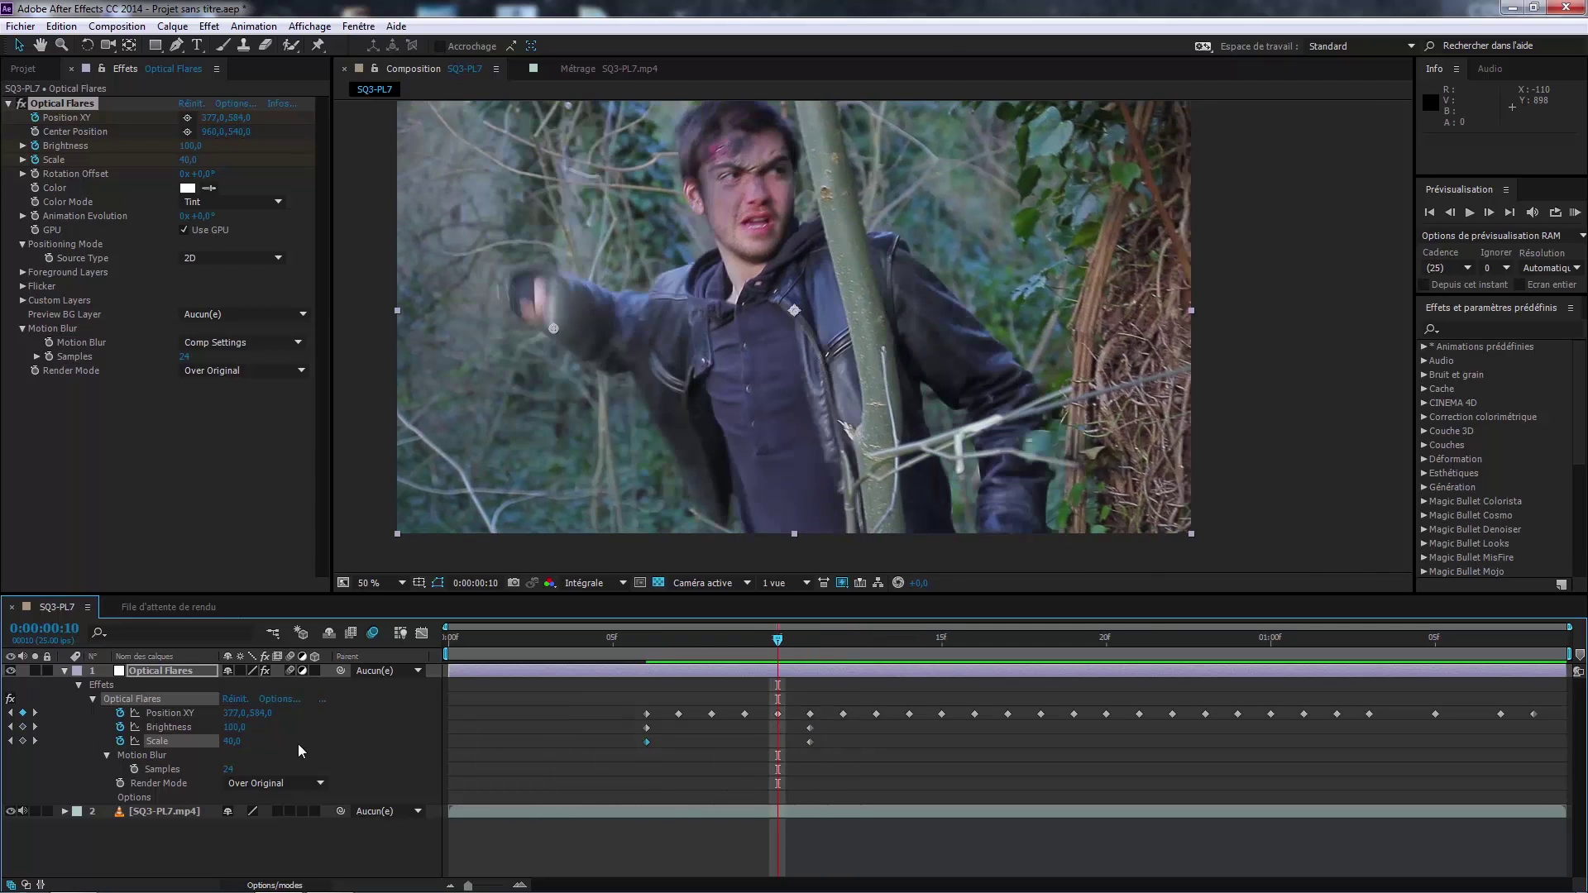
key("Page_Up")
key("Page_Down")
key("Page_Down")
key("Page_Down")
key("Page_Down")
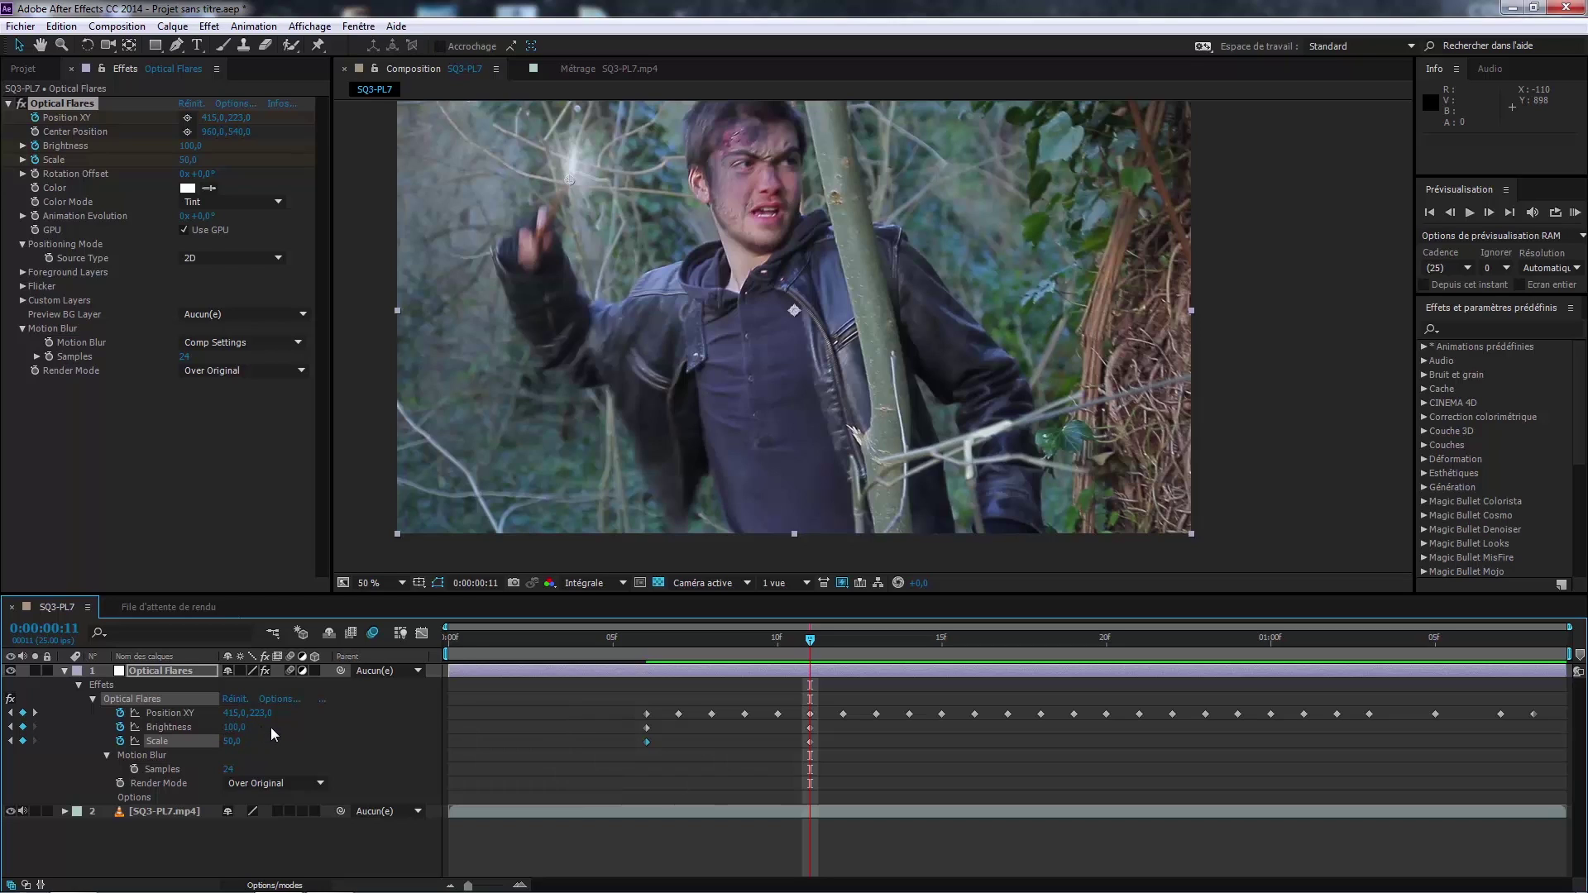
left_click(270, 728)
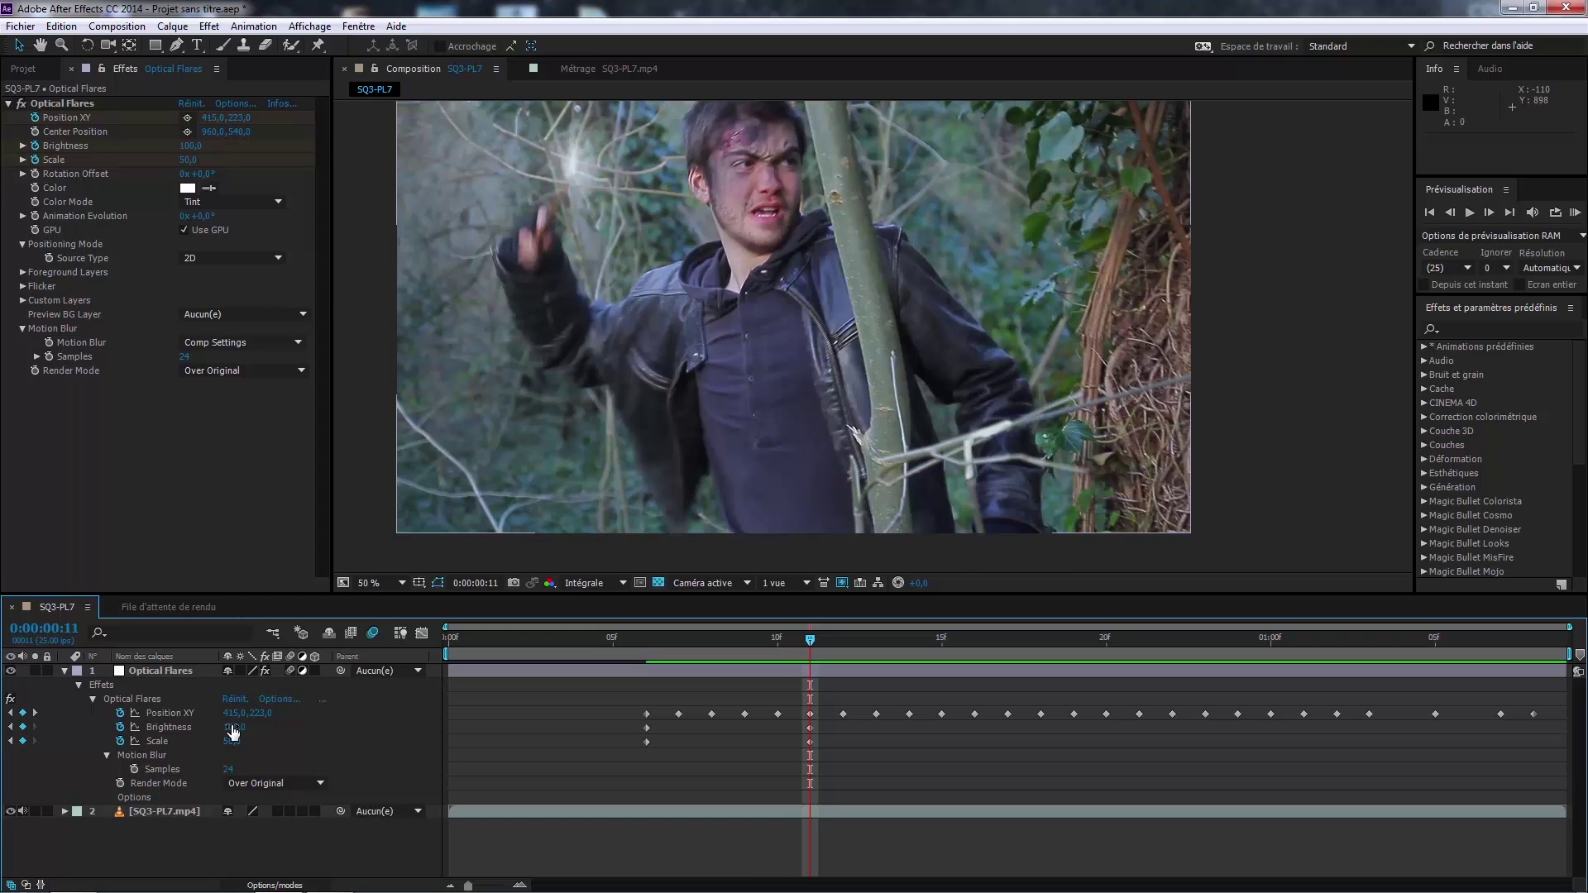
Step: Review the flare through the arm swing from about frame 8 forward to frame 24
key("Page_Up")
key("Page_Up")
key("Page_Up")
key("Page_Down")
key("Page_Down")
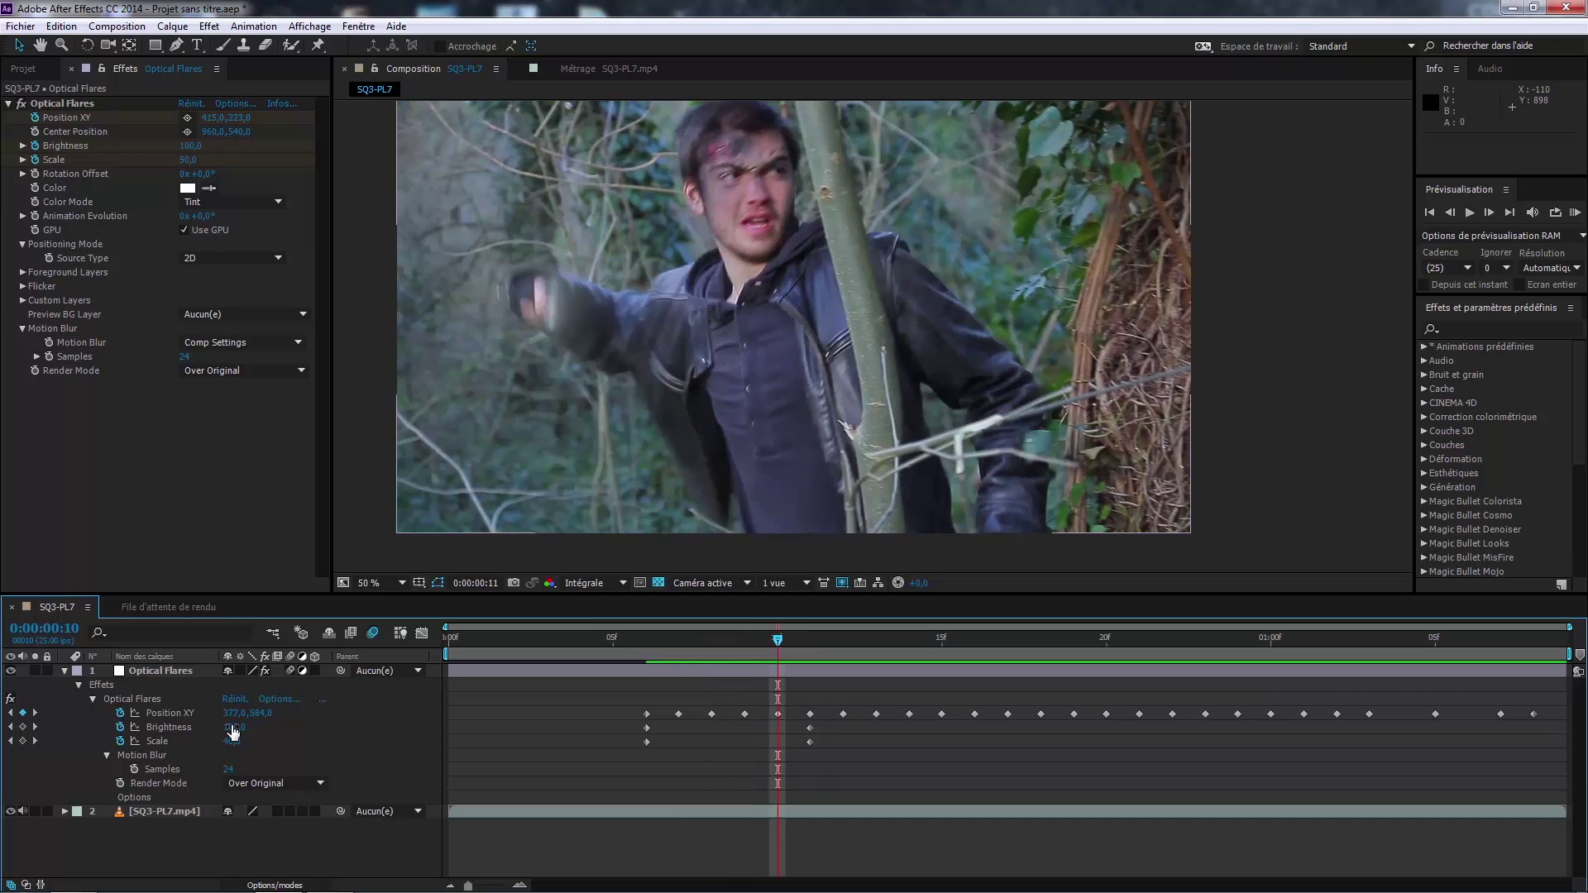
key("Page_Down")
key("Page_Down")
key("Page_Down")
key("Page_Down")
key("Page_Down")
key("Page_Down")
key("Page_Down")
key("Page_Down")
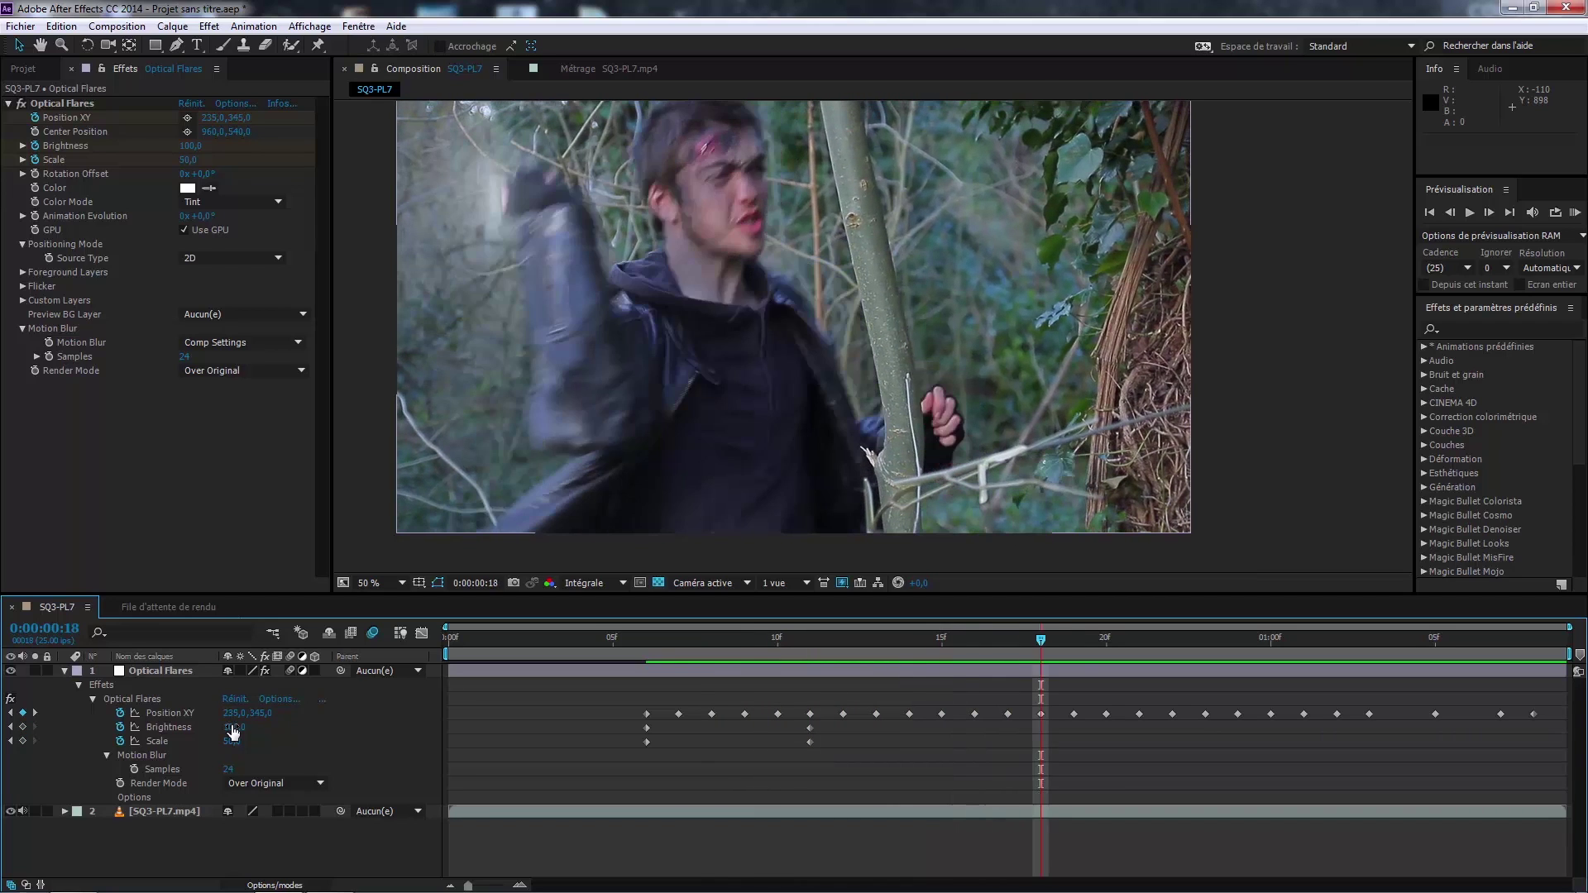
key("Page_Down")
key("Page_Down")
key("Page_Down")
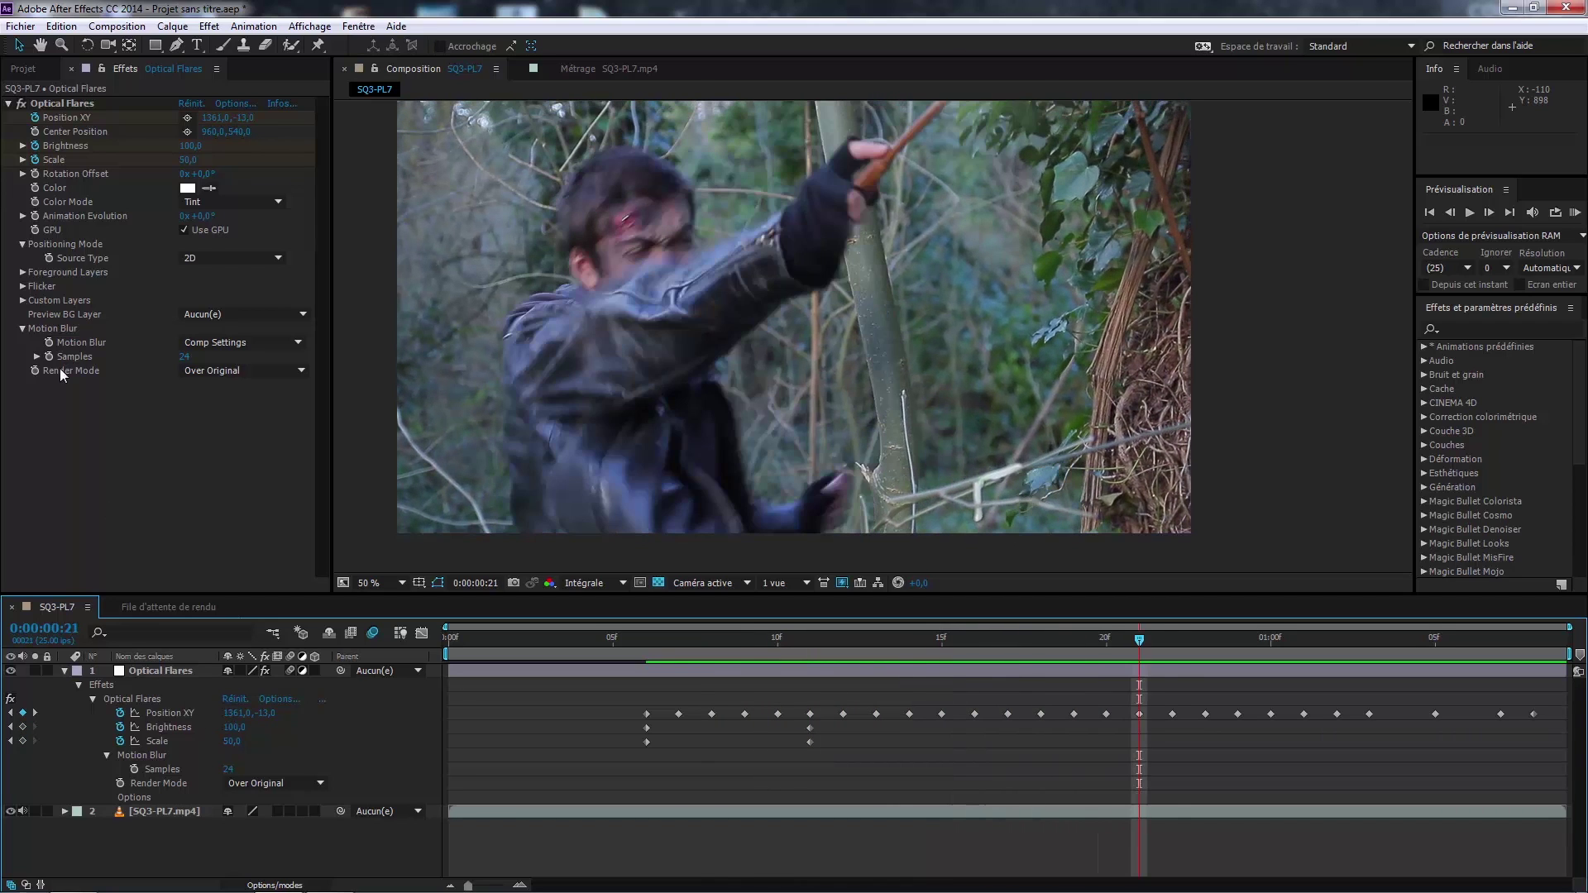
key("Page_Down")
key("Page_Down")
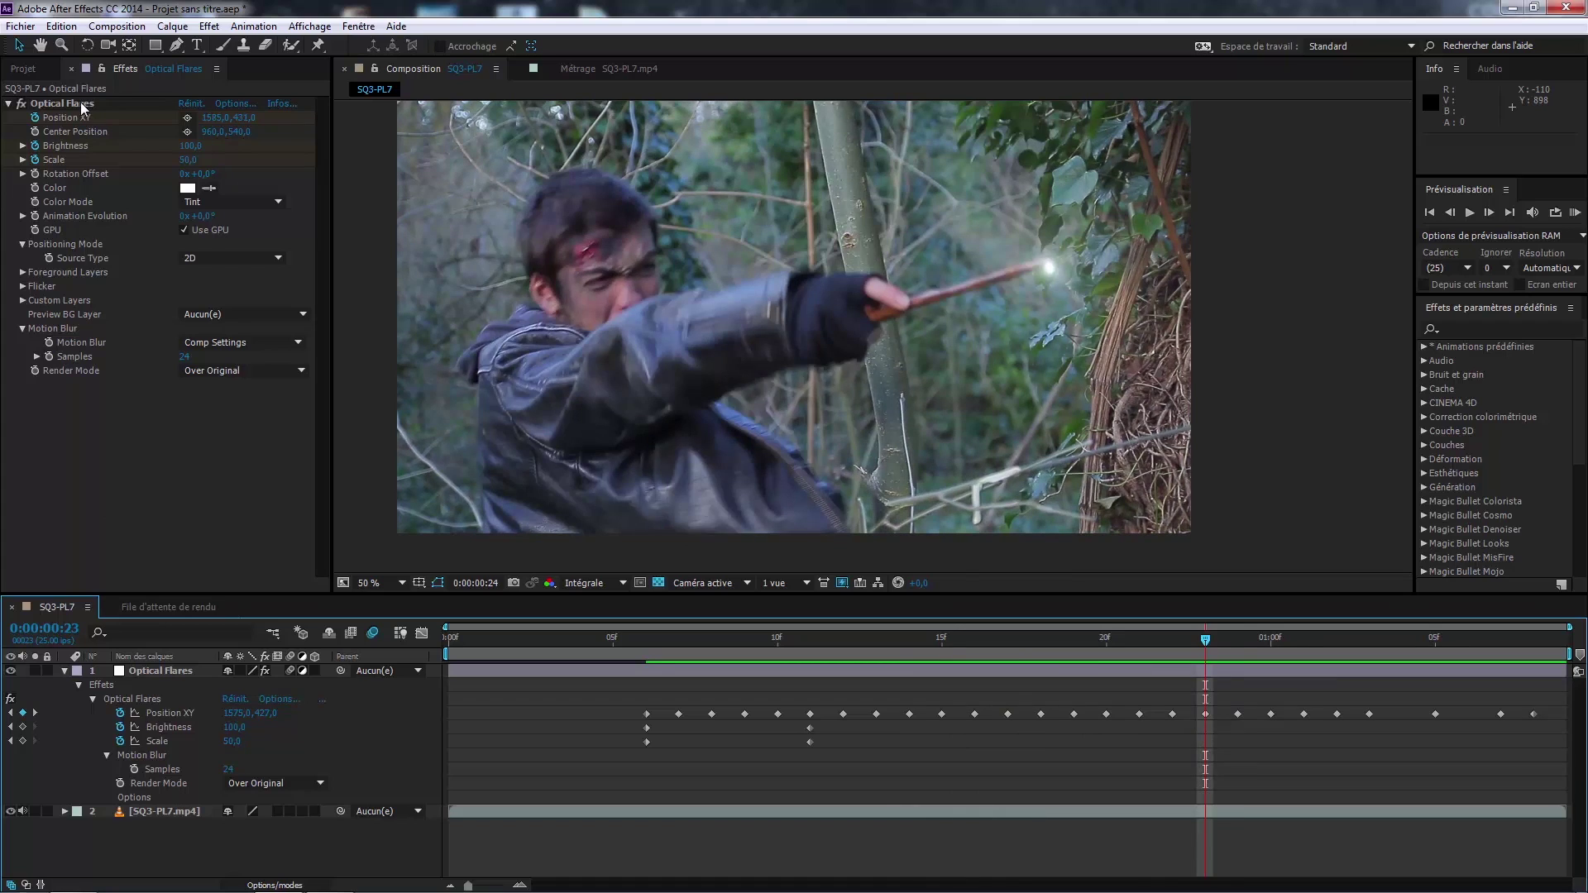
key("Page_Down")
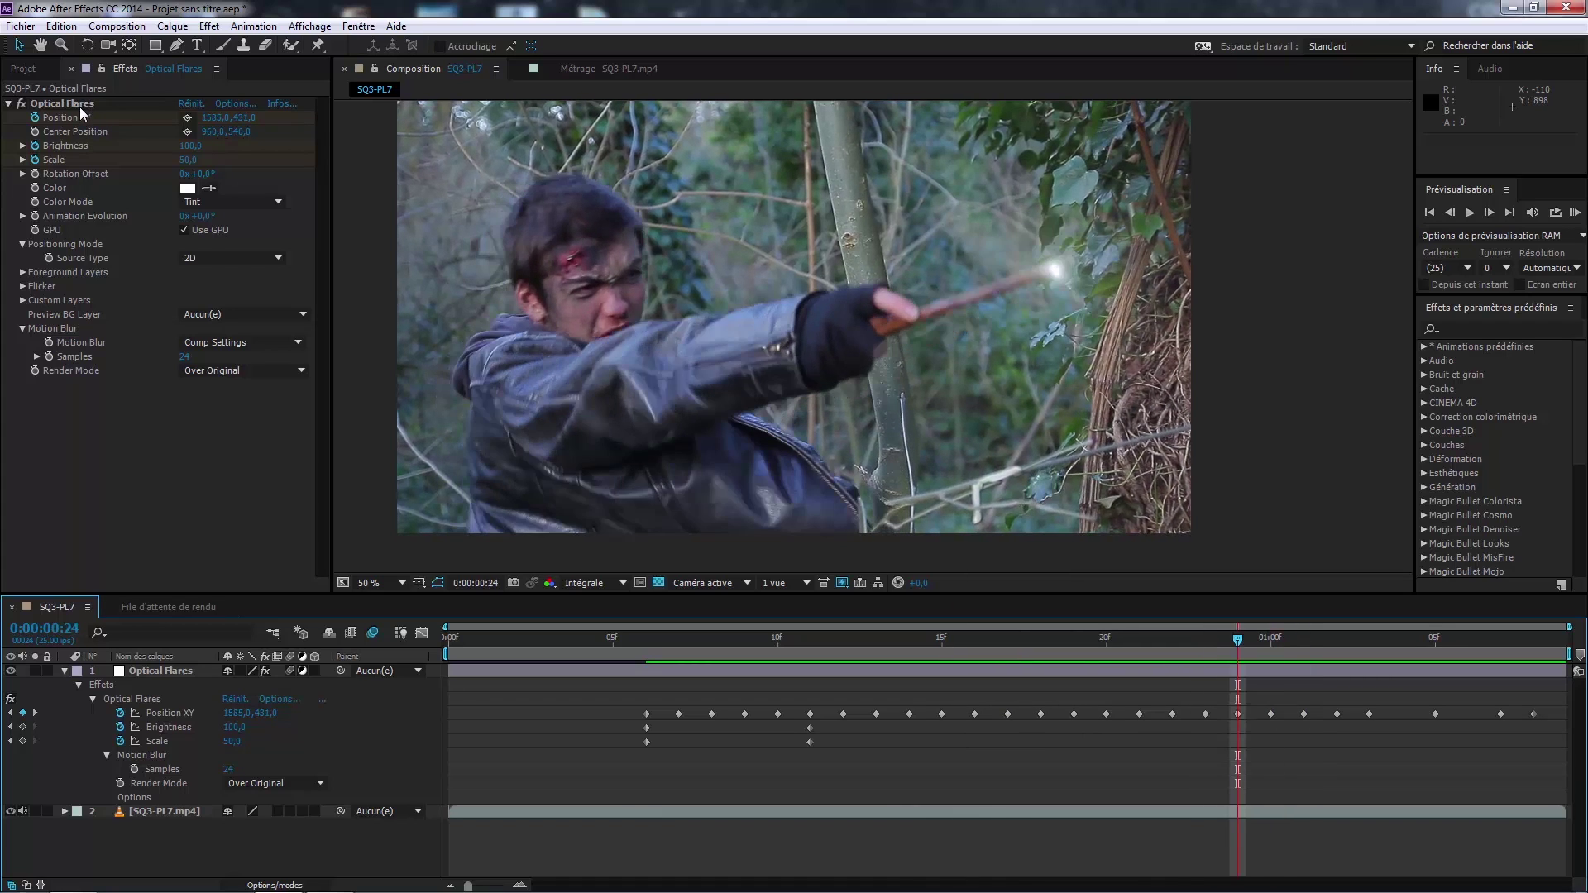
Step: Go back from frame 24 to frame 10 and play a short preview of the wand movement
key("Page_Up")
key("Page_Up")
key("Page_Up")
key("Page_Up")
key("Page_Up")
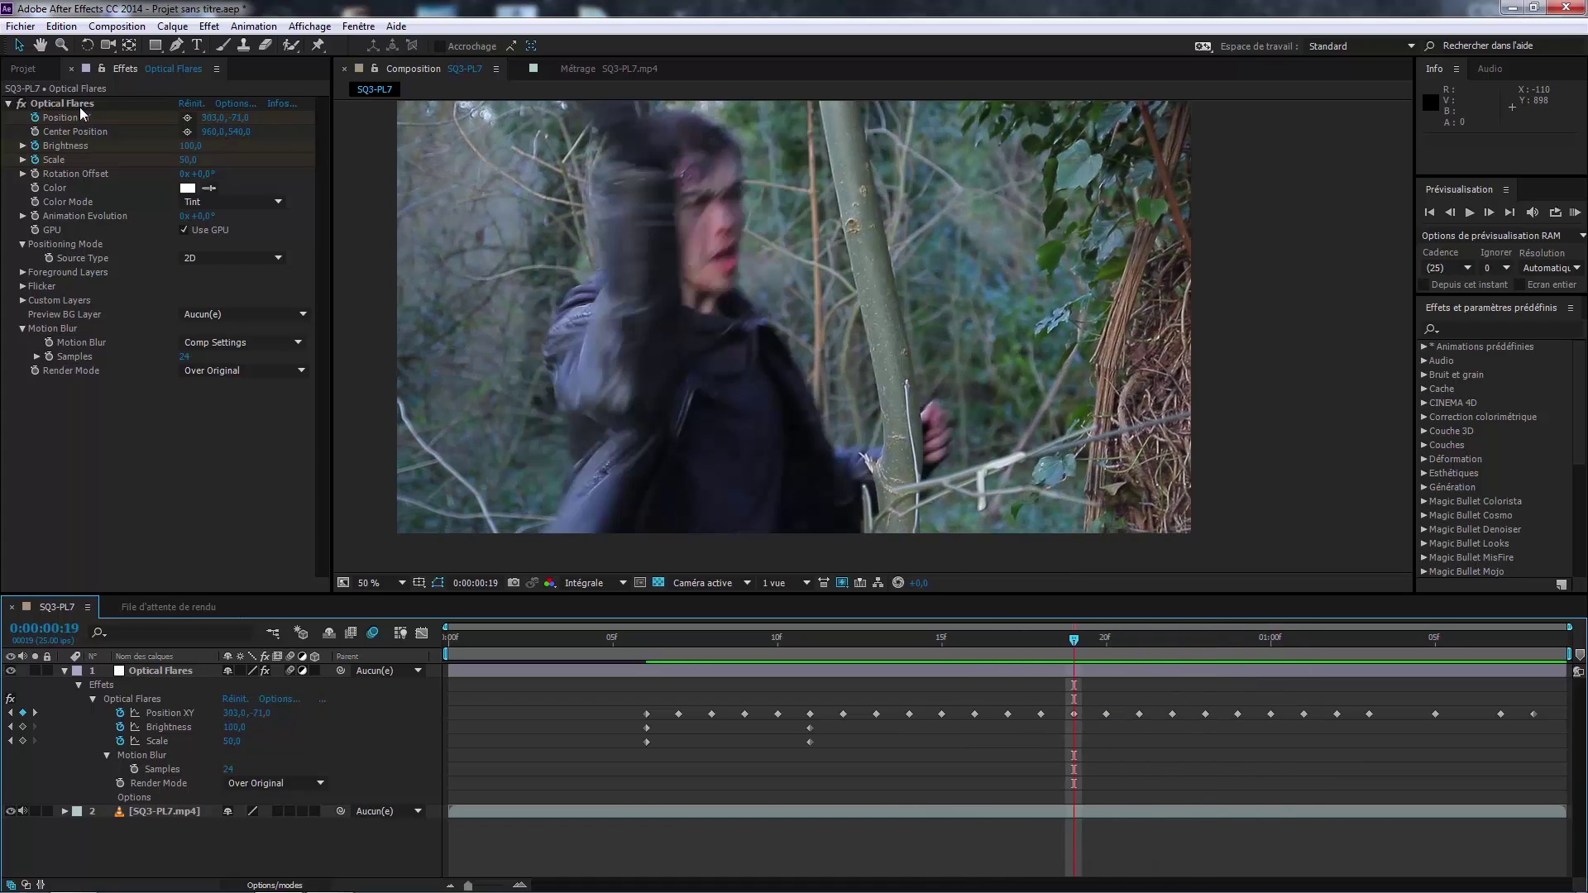
key("Page_Up")
key("Page_Up")
key("Page_Up")
key("Page_Up")
key("Page_Up")
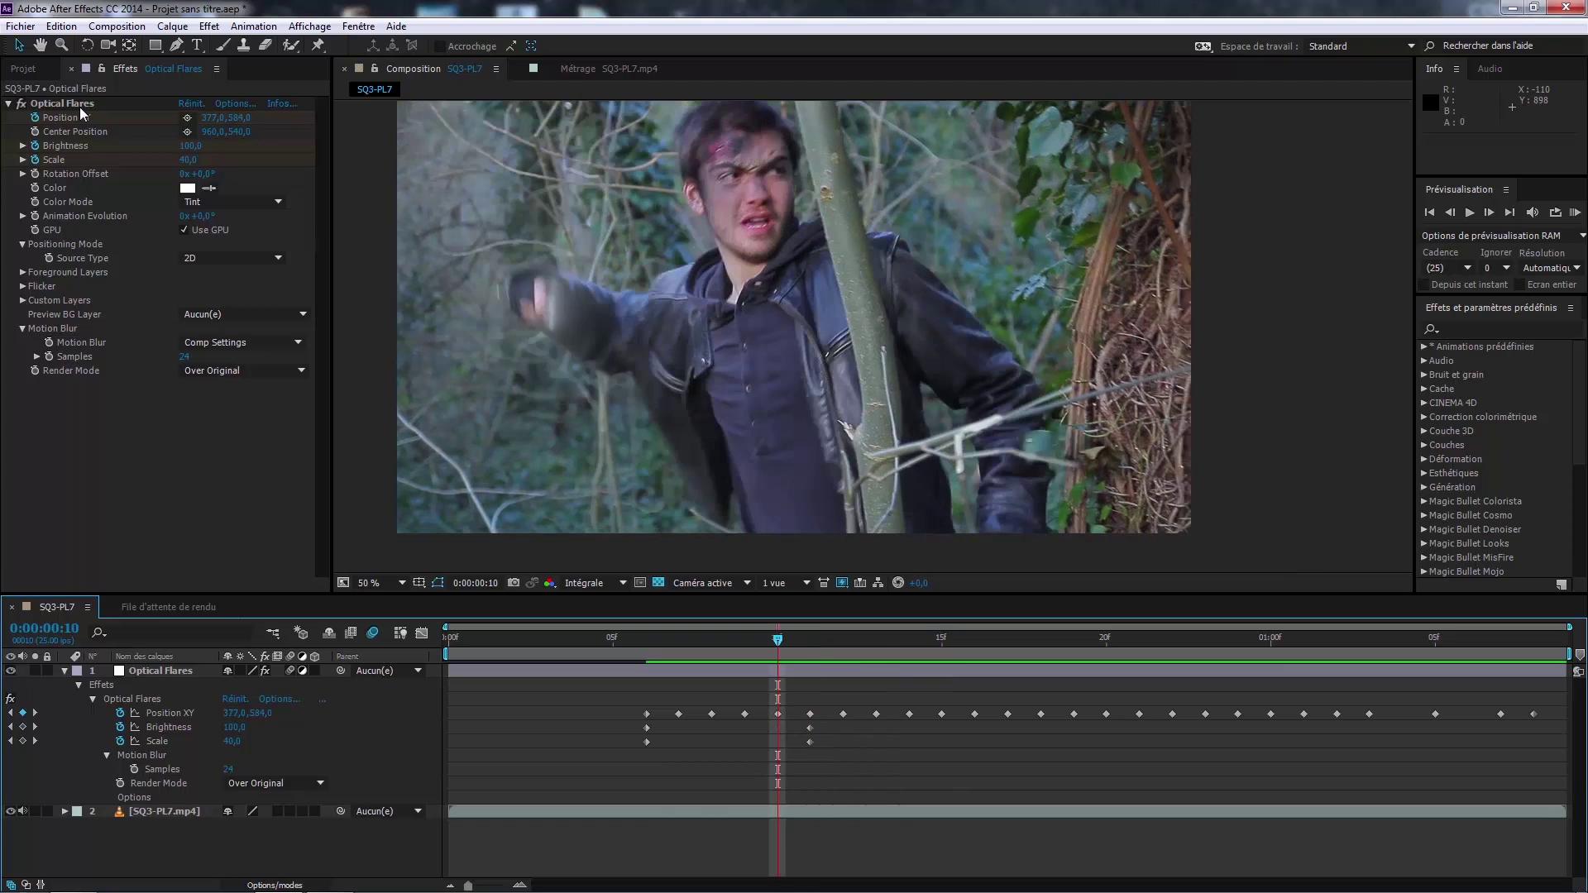
key("space")
key("space")
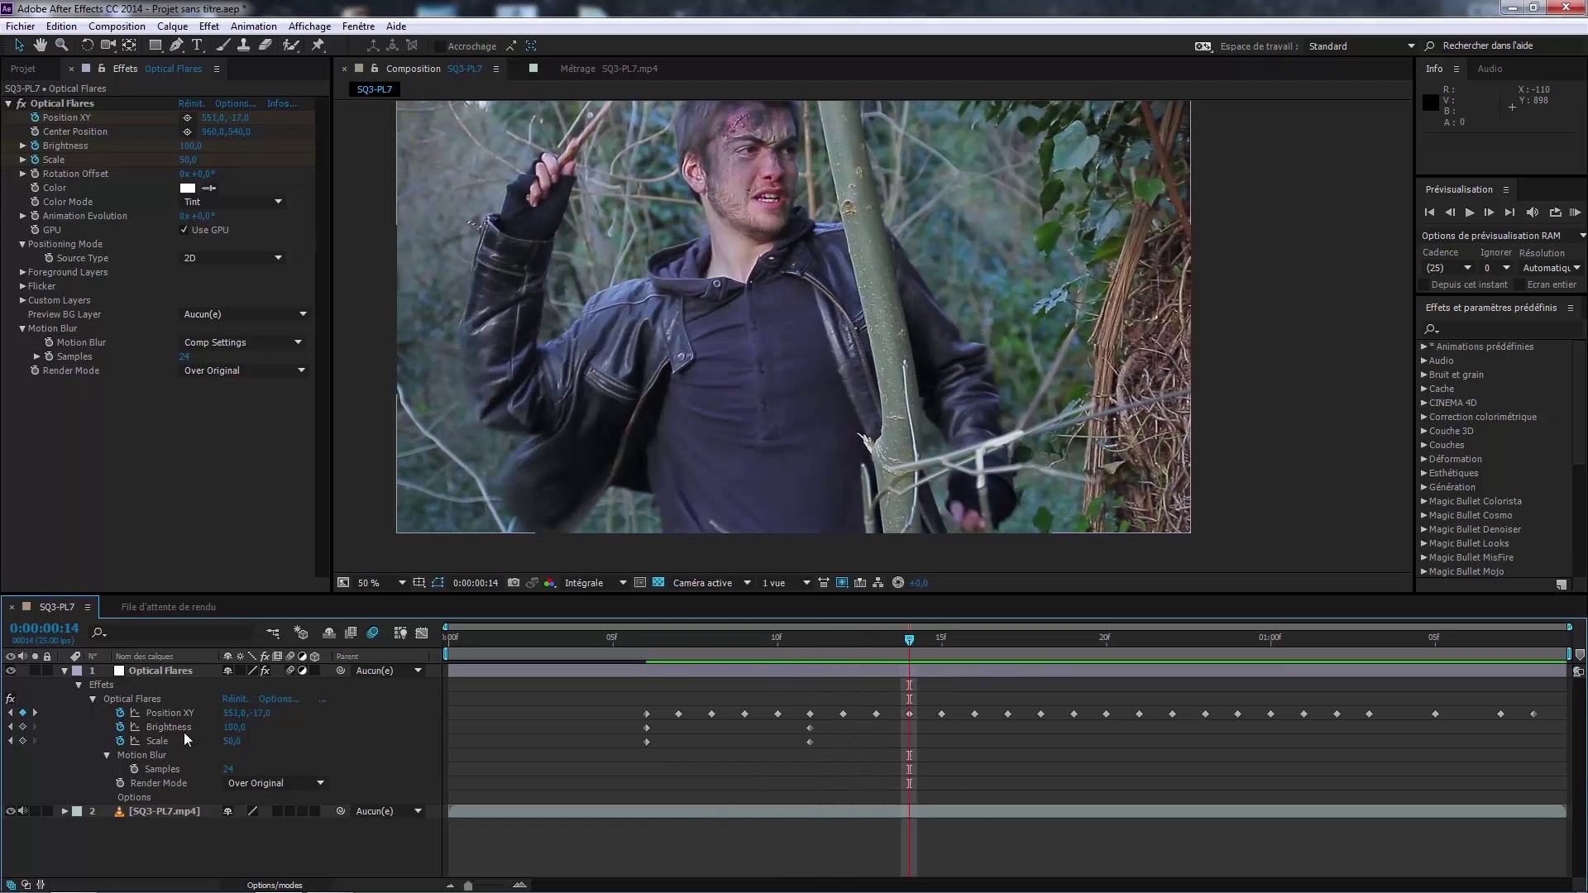
Step: Add a Brightness keyframe of 125 to the flare on frame 17
key("Page_Up")
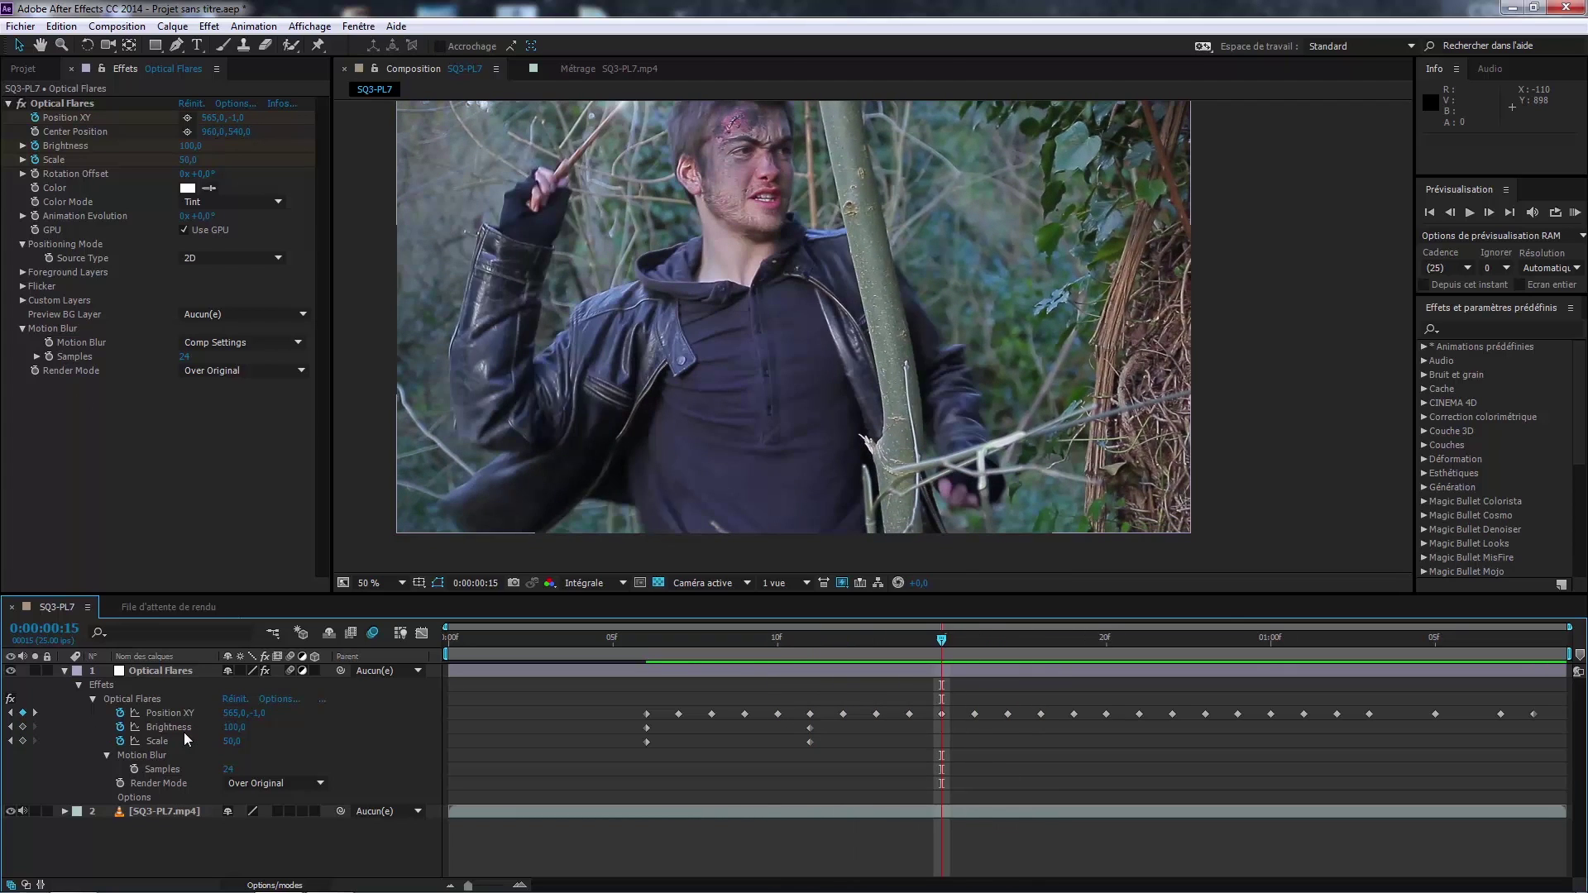
key("Page_Down")
key("Page_Down")
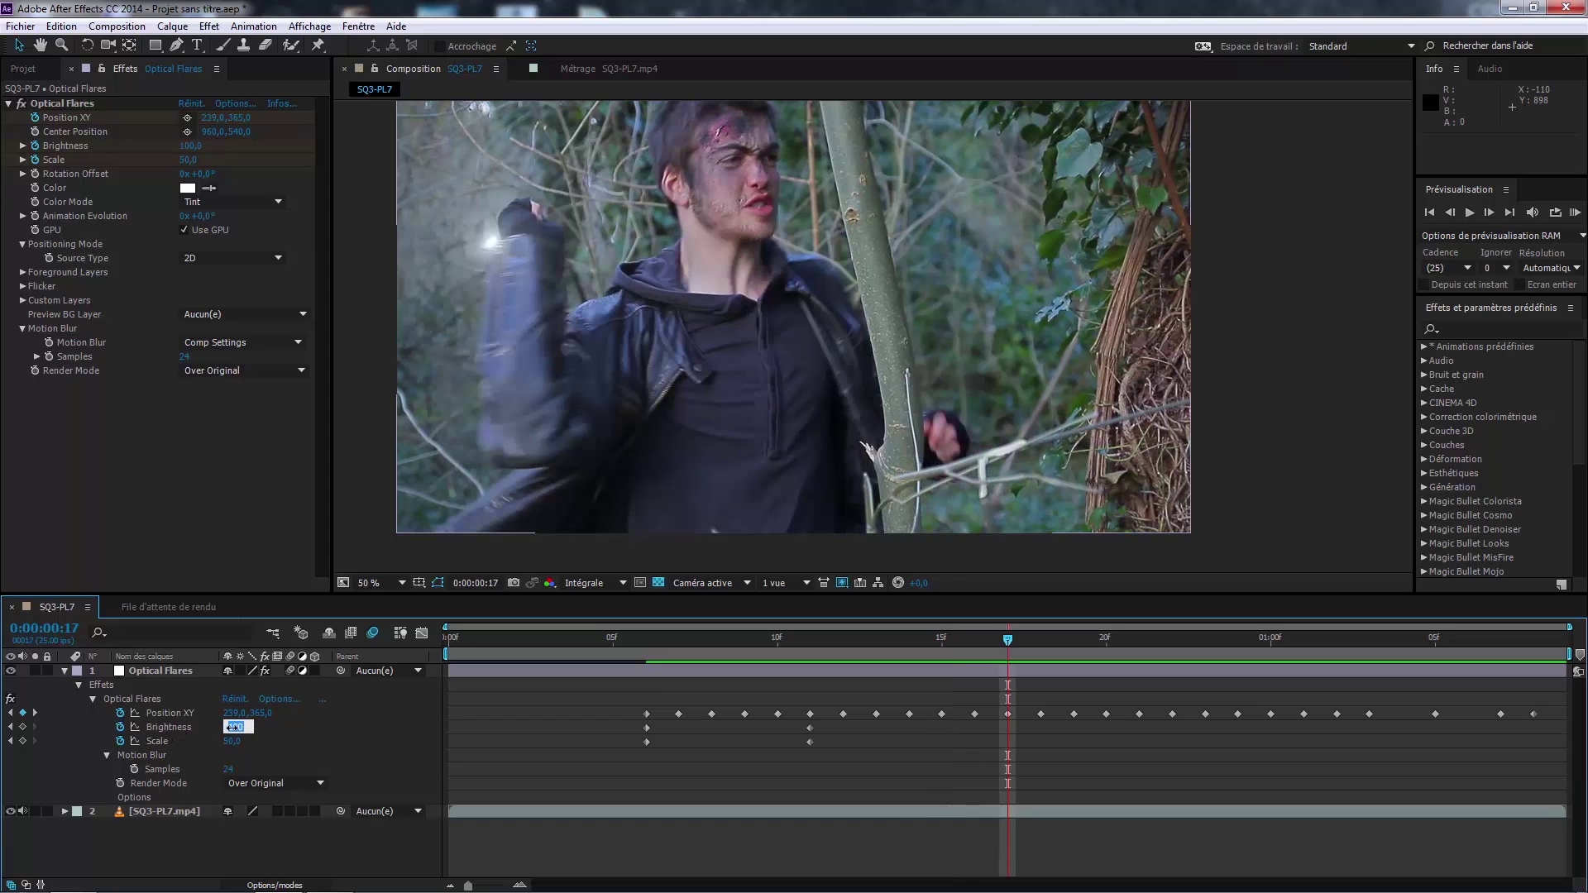
key("Return")
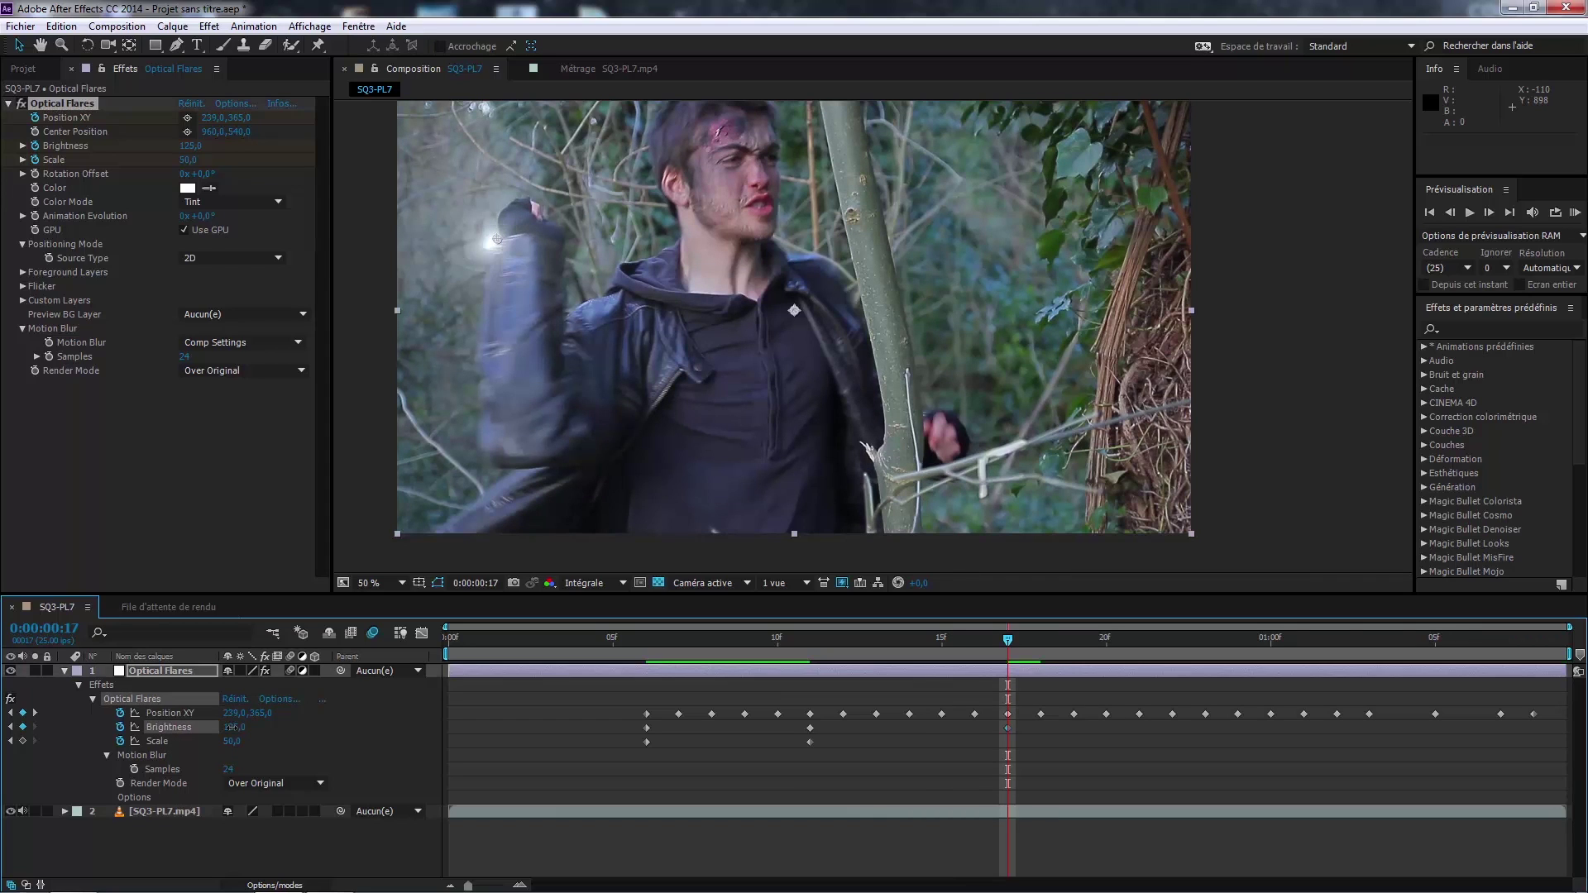
Step: Add a Brightness keyframe at 0:00:01:01, where the wand is fully extended, and raise it to 440
key("Page_Down")
key("Page_Down")
key("Page_Down")
key("Page_Down")
key("Page_Down")
key("Page_Down")
key("Page_Down")
key("Page_Down")
key("Page_Down")
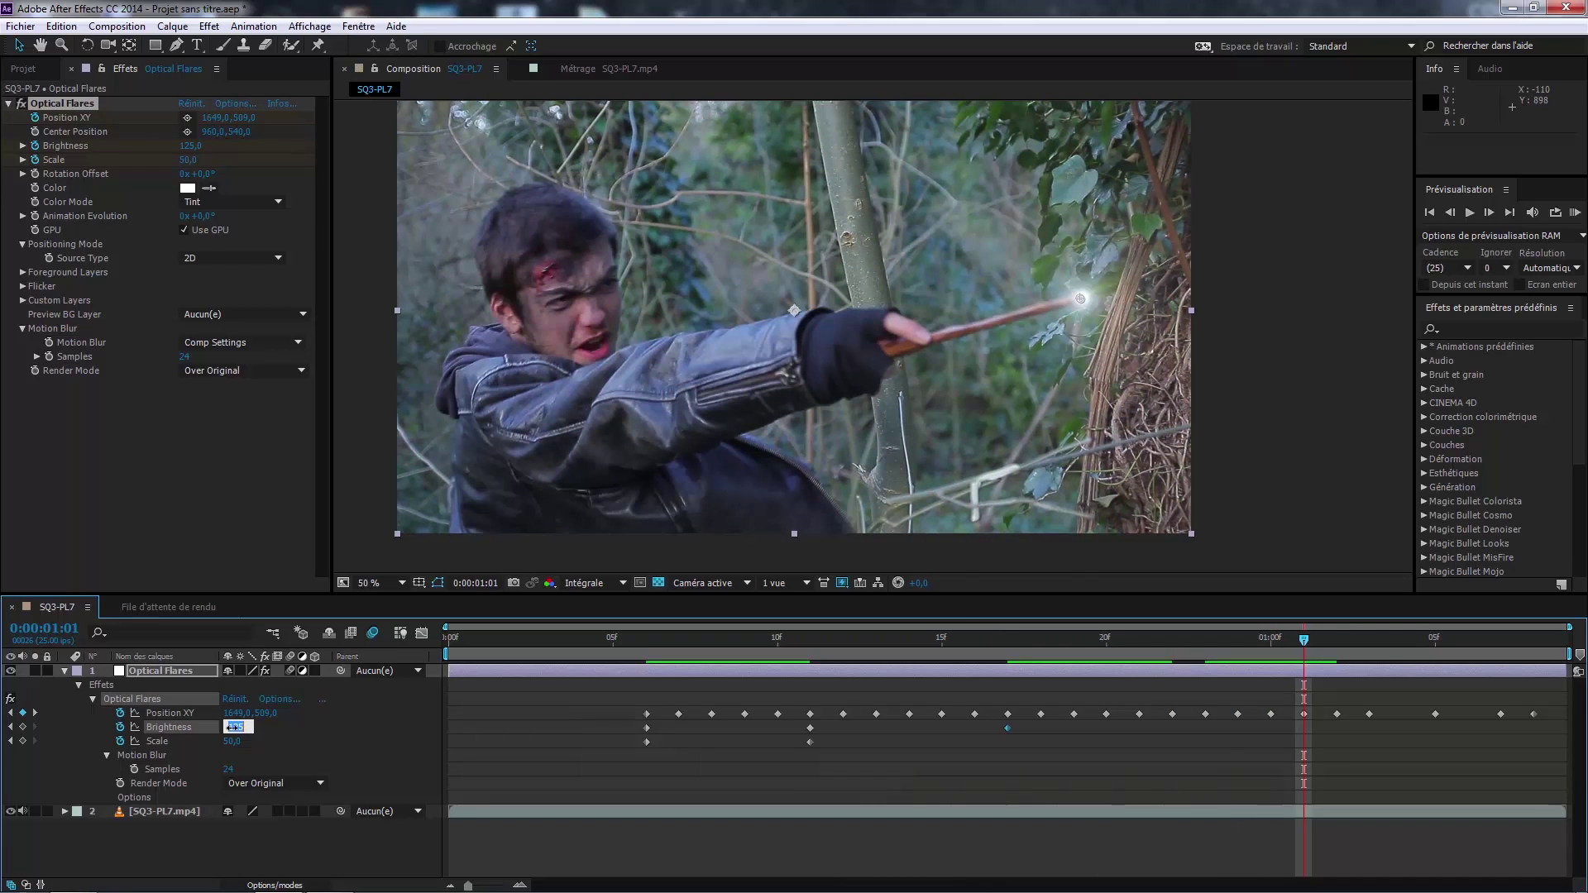
key("Return")
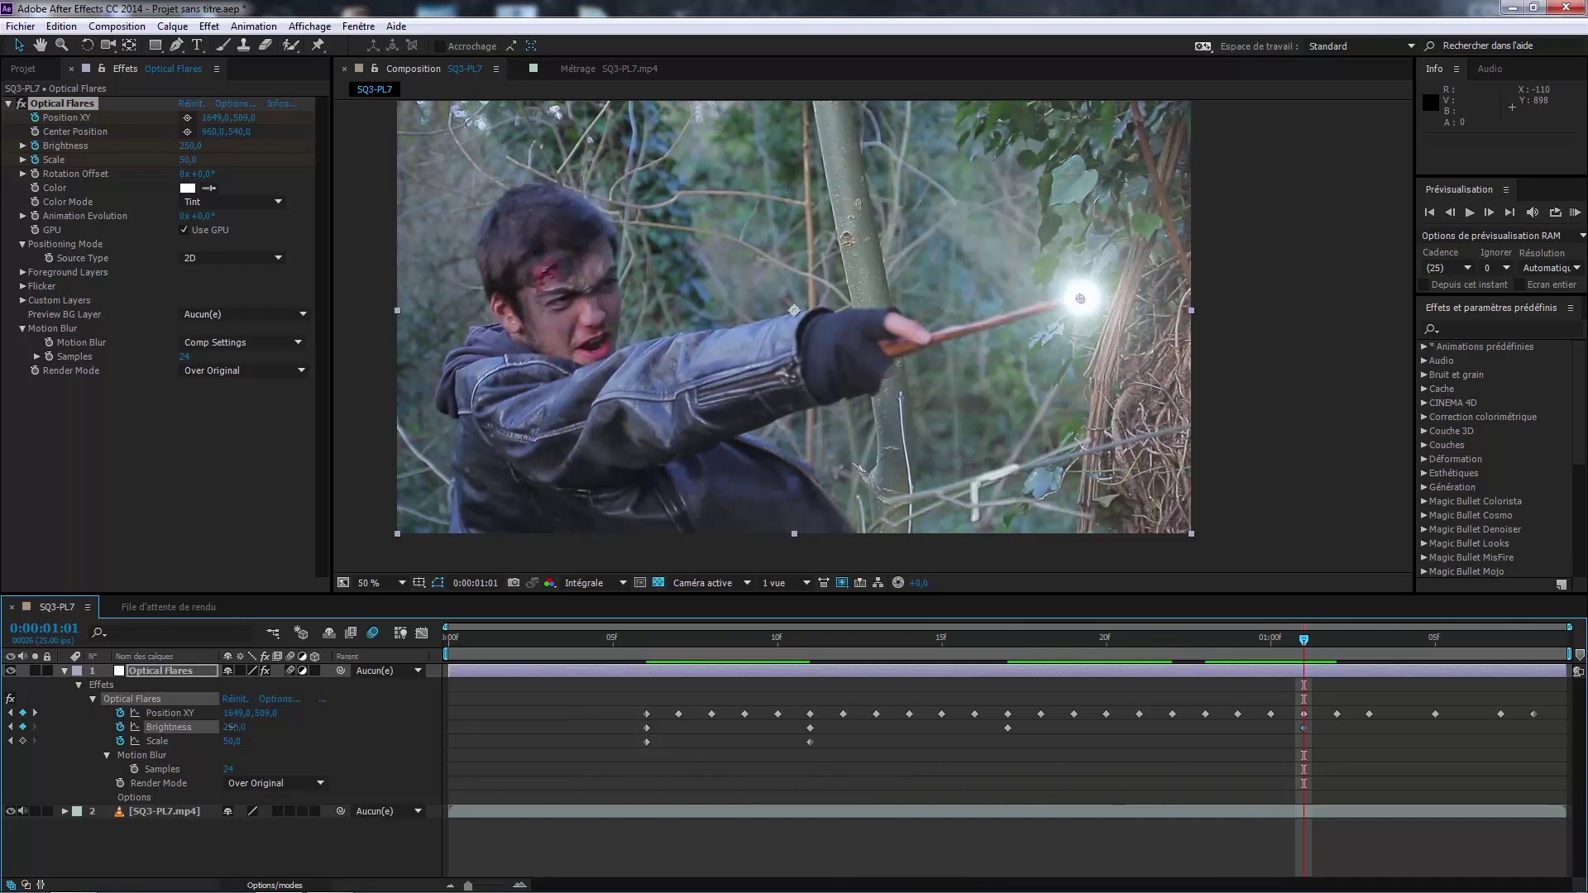
left_click_drag(232, 727, 246, 727)
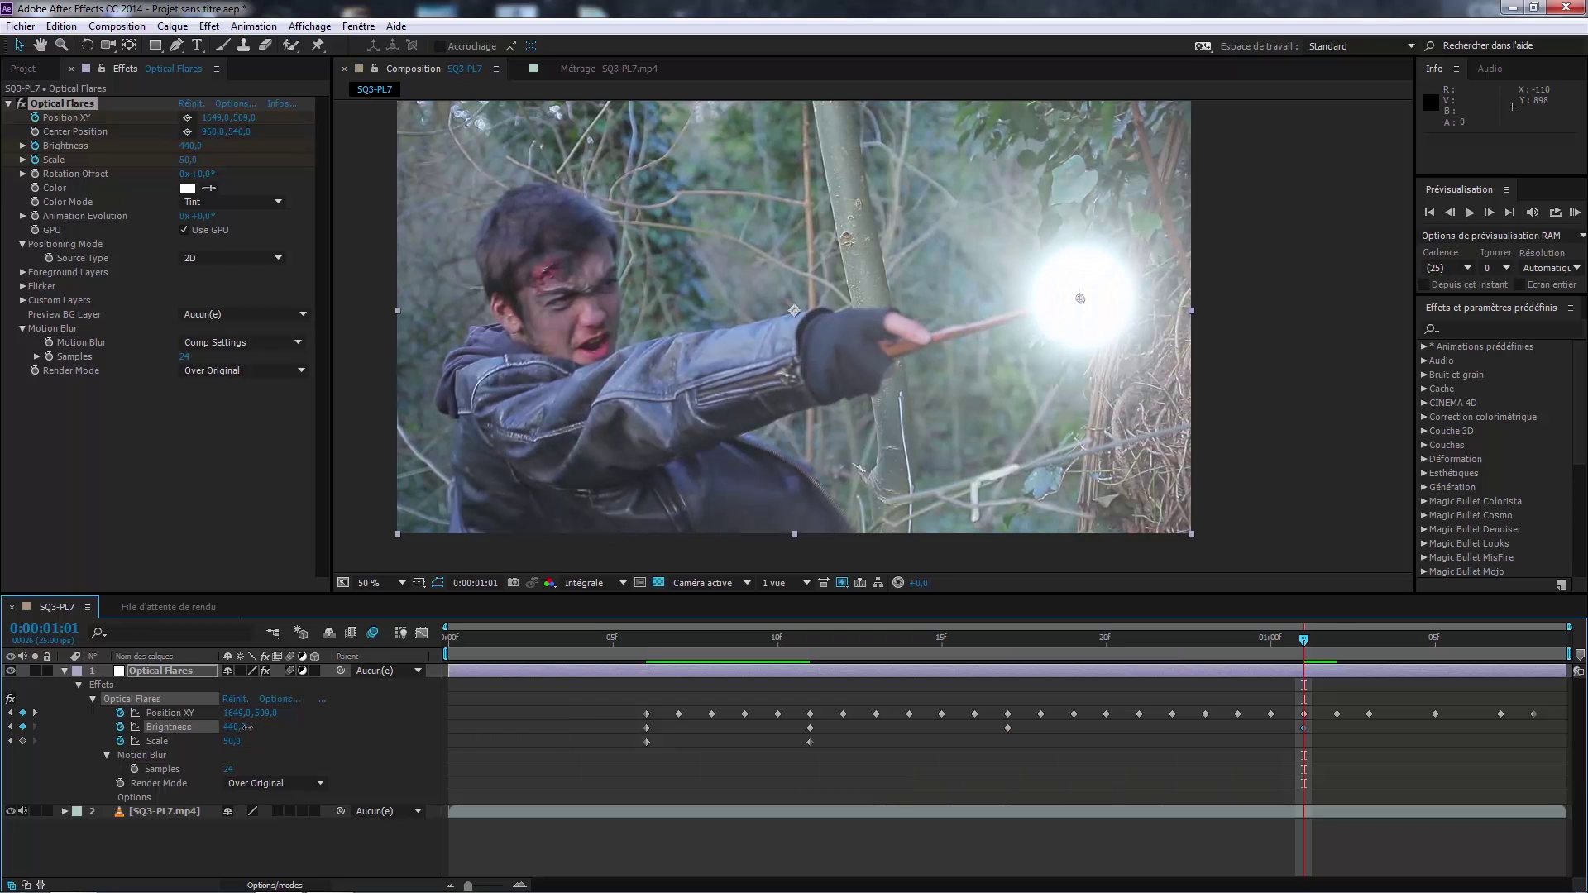
Step: Lower the flare's Brightness to 90 with a keyframe at 0:00:01:03
key("Page_Down")
key("Page_Down")
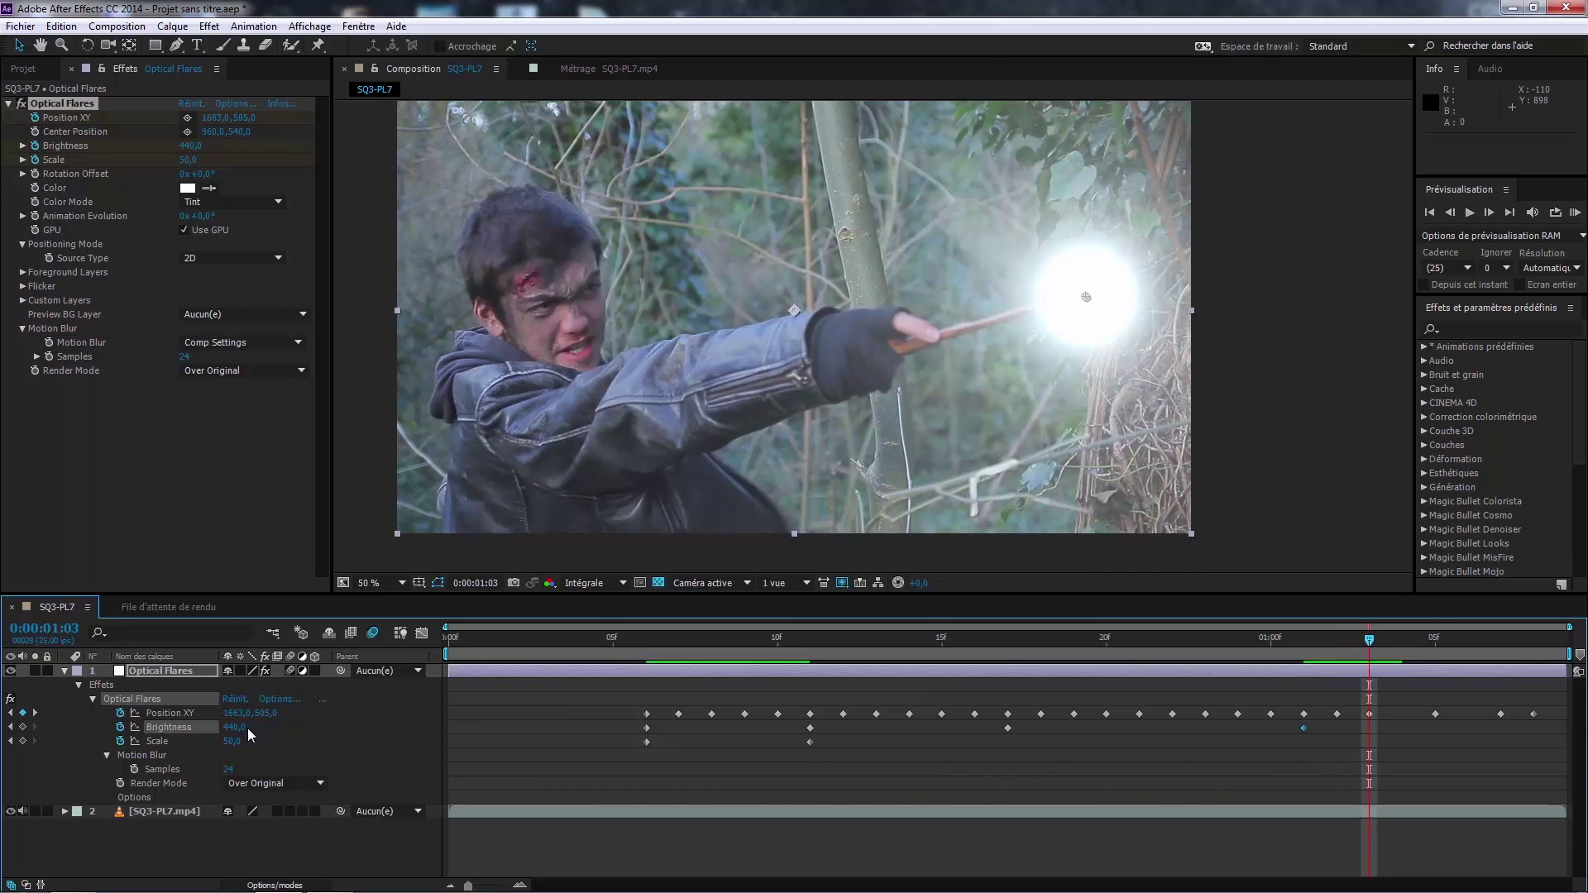
left_click_drag(226, 727, 205, 727)
Step: Review the brightness flash frame by frame from 0:00:01:03 back through the arm swing
key("Page_Up")
key("Page_Up")
key("Page_Up")
key("Page_Up")
key("Page_Up")
key("Page_Up")
key("Page_Up")
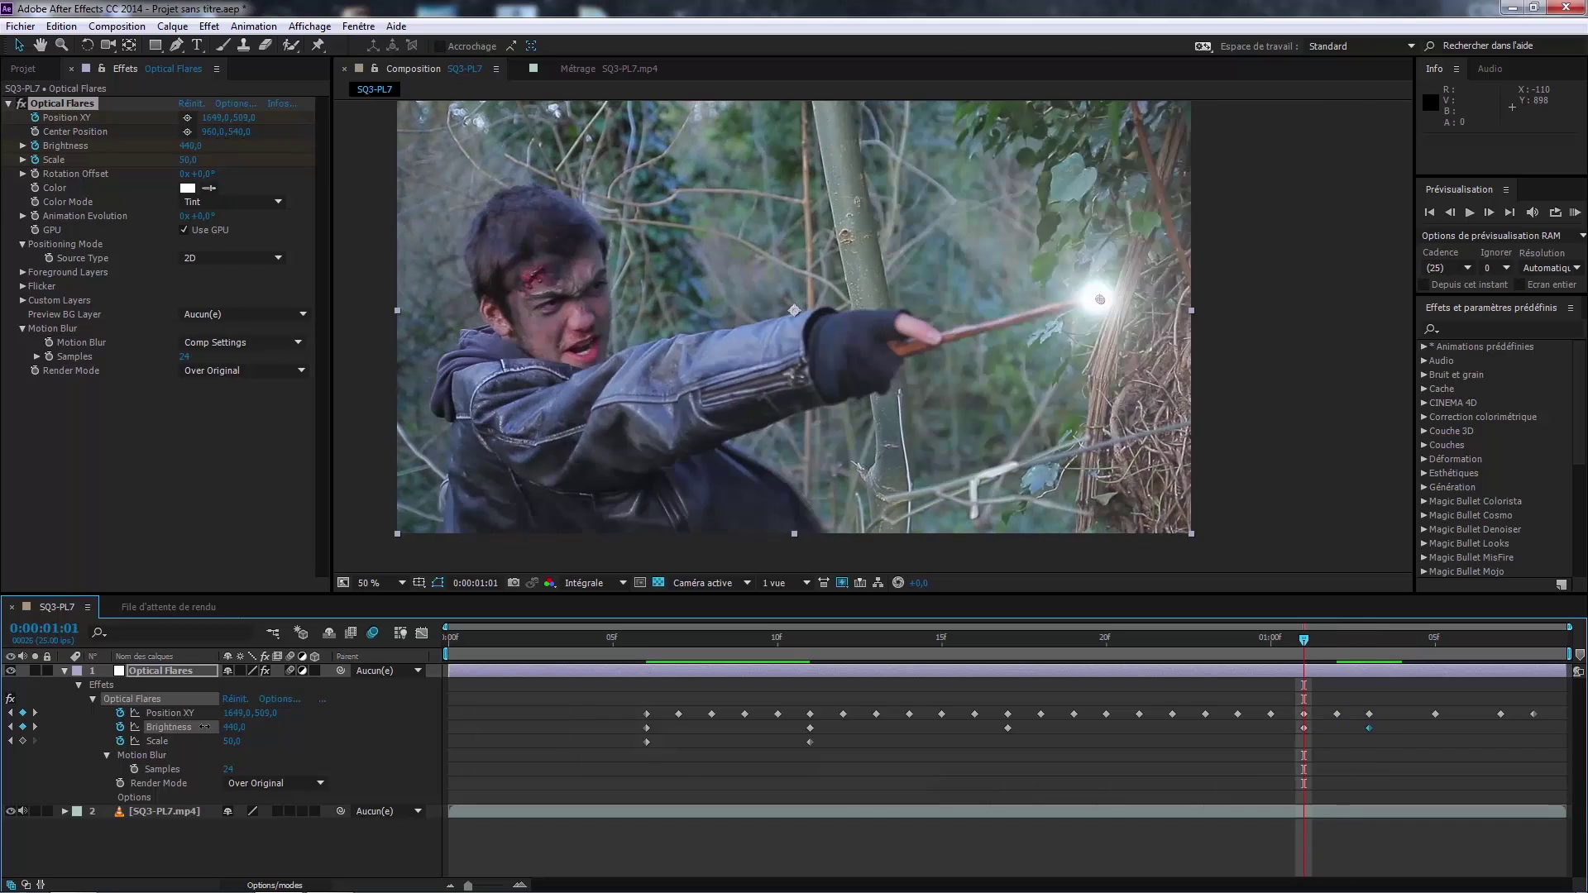
key("Page_Up")
key("Page_Up")
key("Page_Up")
key("Page_Up")
key("Page_Up")
key("Page_Up")
key("Page_Up")
key("Page_Up")
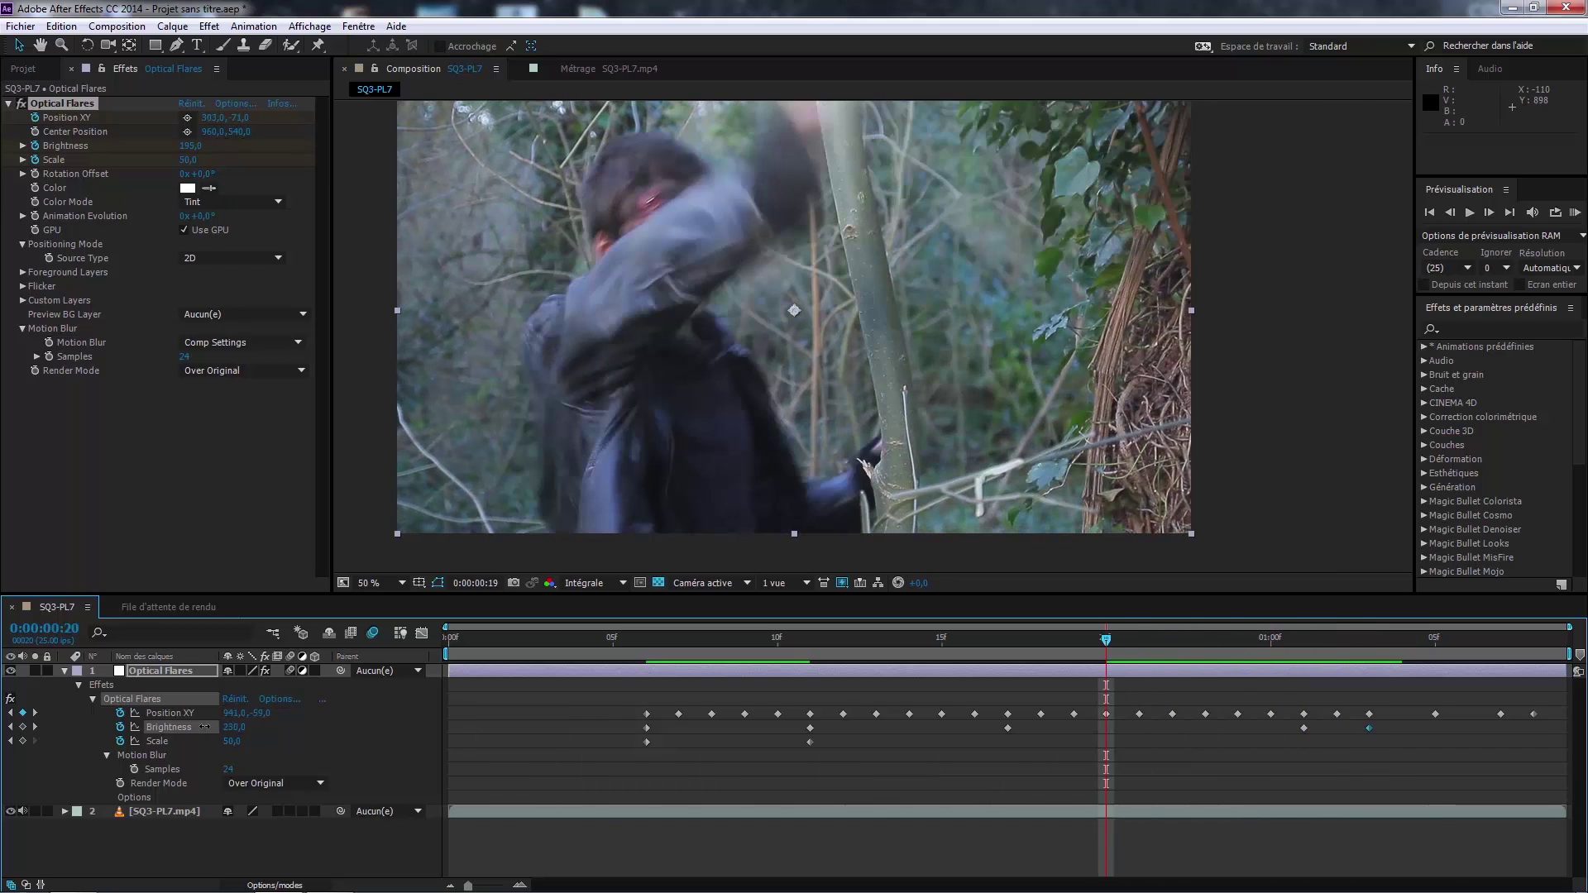
Step: Examine how the brightness builds up over the frames leading to 0:00:01:00
key("Page_Down")
key("Page_Down")
key("Page_Down")
key("Page_Down")
key("Page_Down")
key("Page_Down")
key("Page_Down")
key("Page_Down")
key("Page_Down")
key("Page_Down")
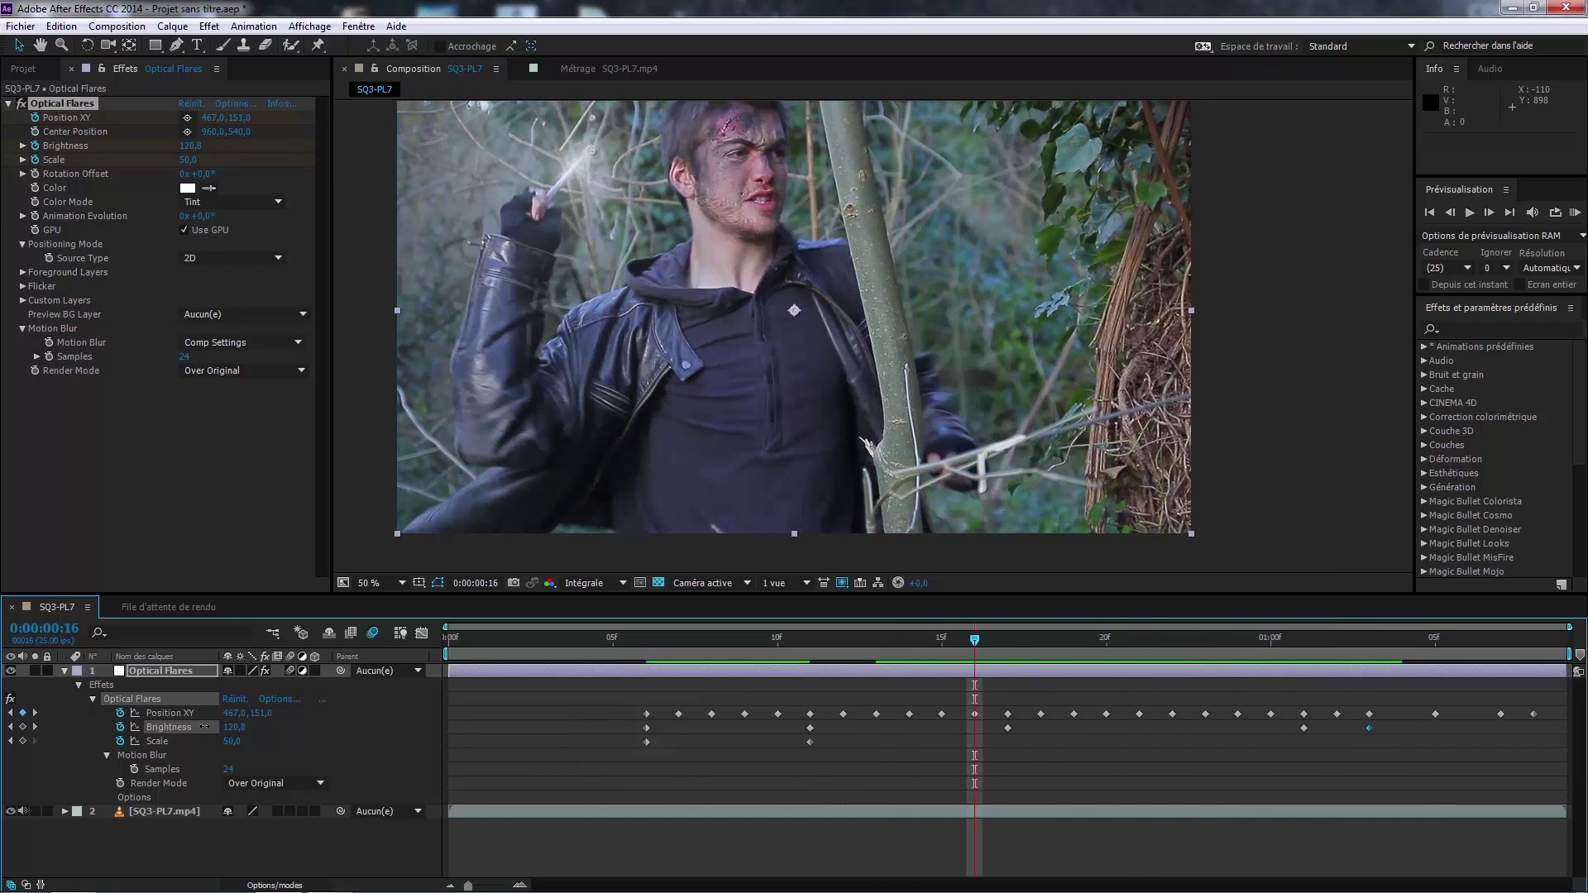
key("Page_Down")
key("Page_Down")
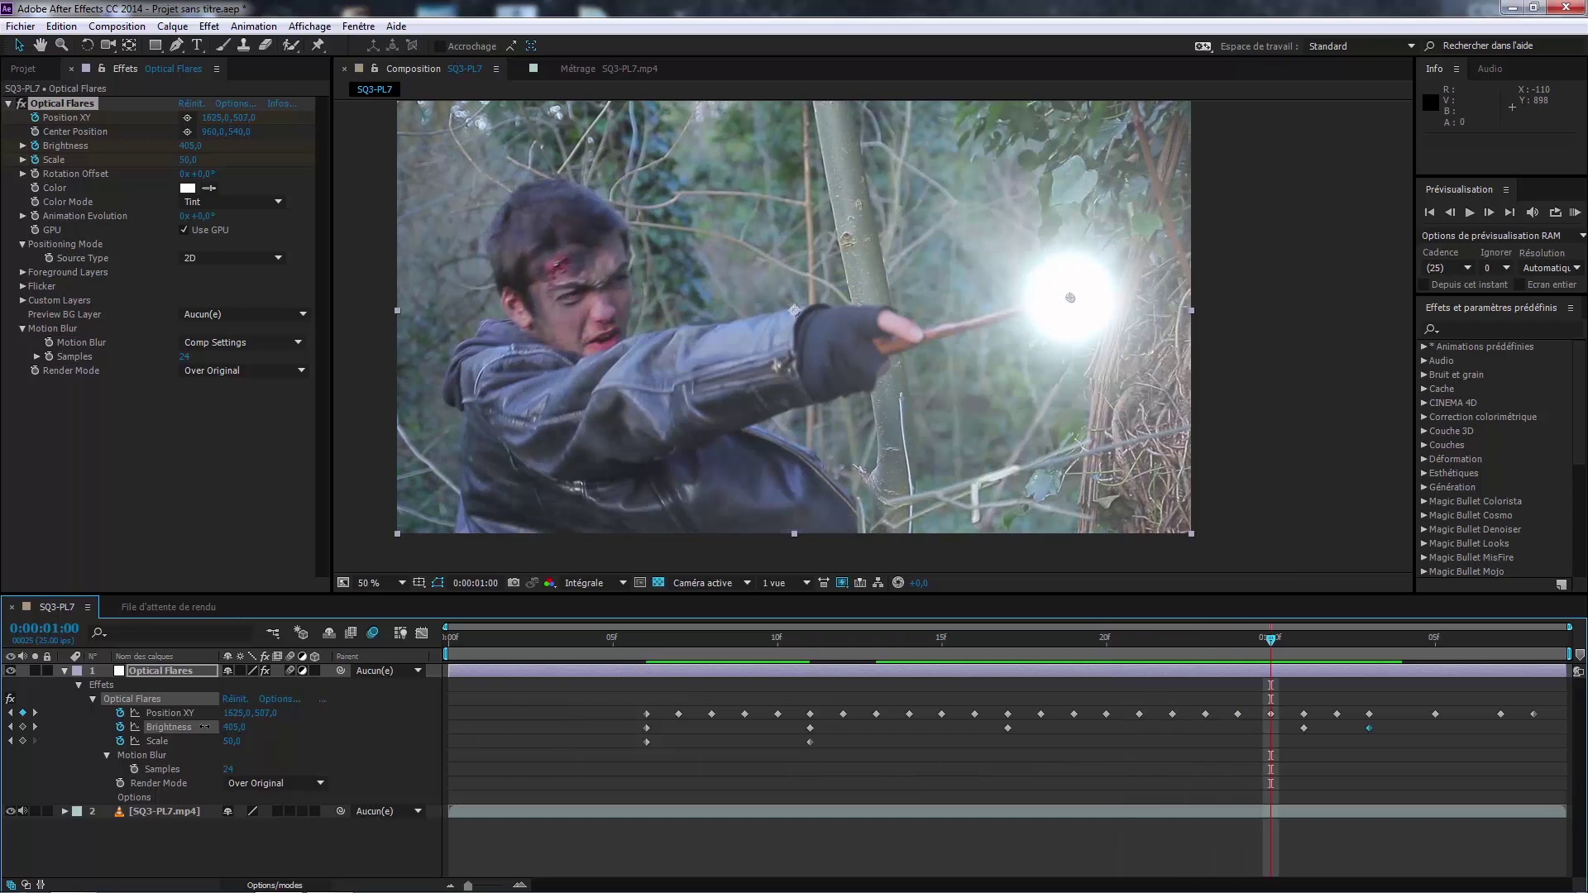
Step: Add a Brightness keyframe of 215 on frame 23 to delay the flare's build-up
key("Page_Down")
key("Page_Up")
key("Page_Up")
key("Page_Up")
key("Page_Up")
key("Page_Down")
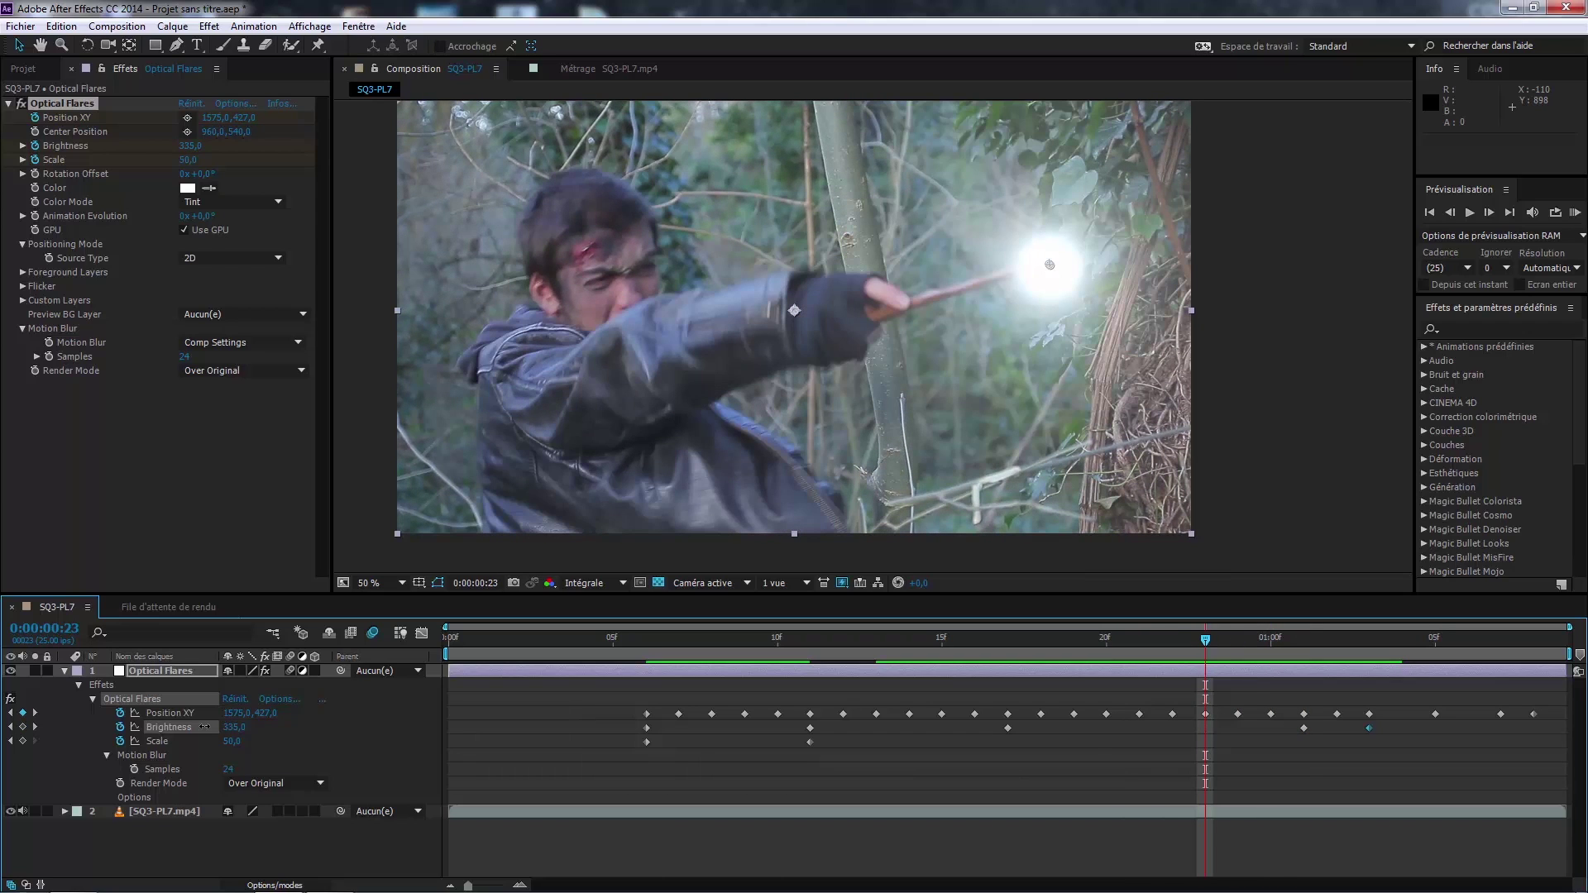
left_click_drag(231, 734, 209, 729)
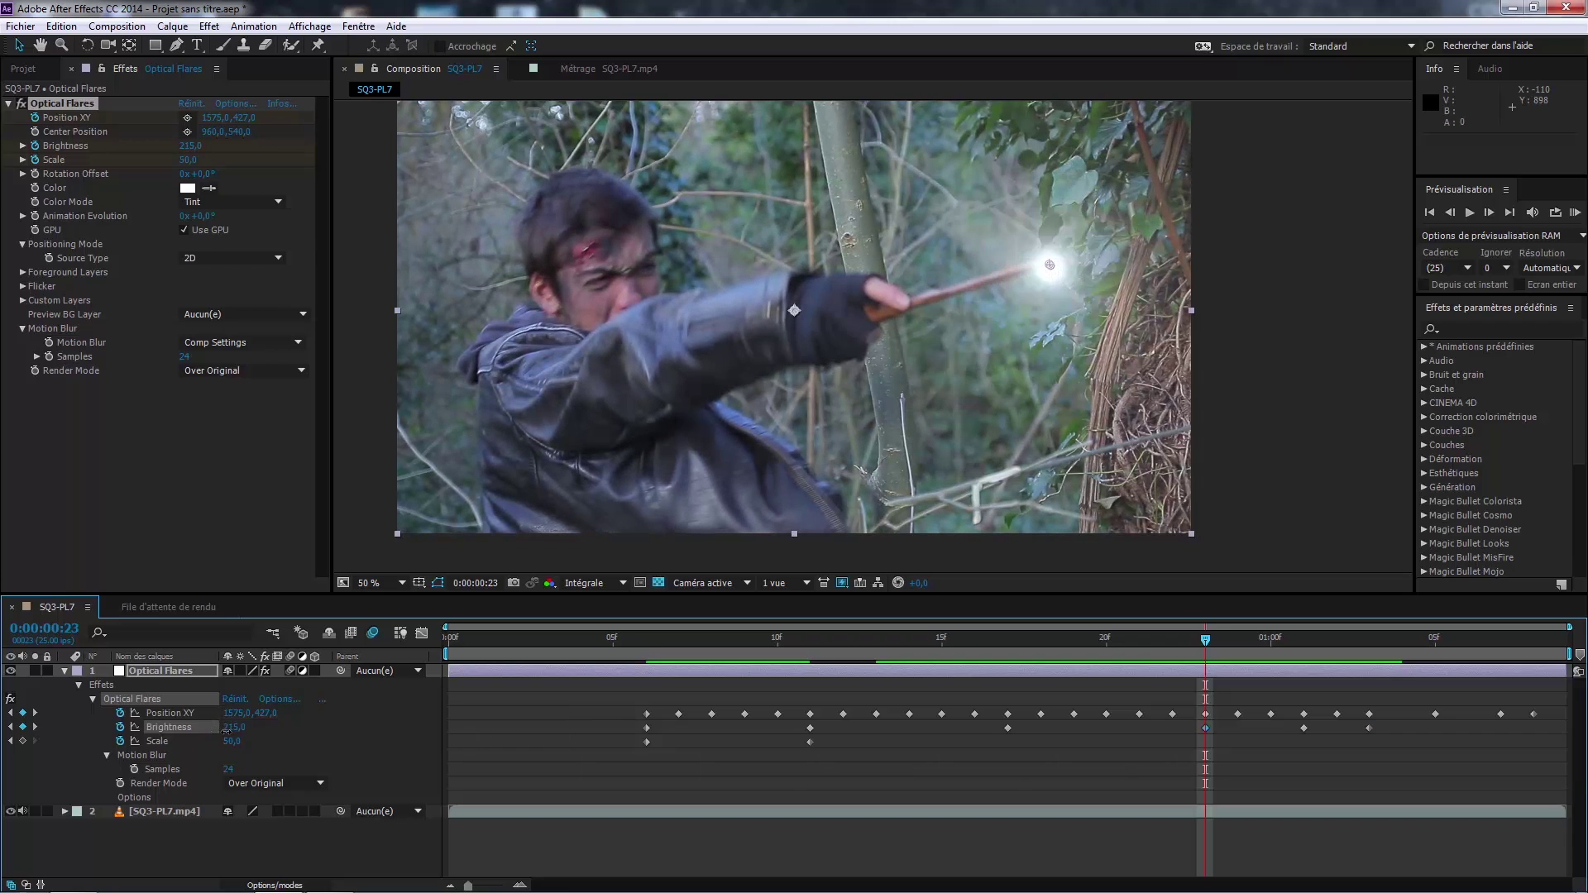
Step: Check the reshaped brightness build-up around frame 23 and the drop through 0:00:01:06
key("Page_Up")
key("Page_Up")
key("Page_Up")
key("Page_Up")
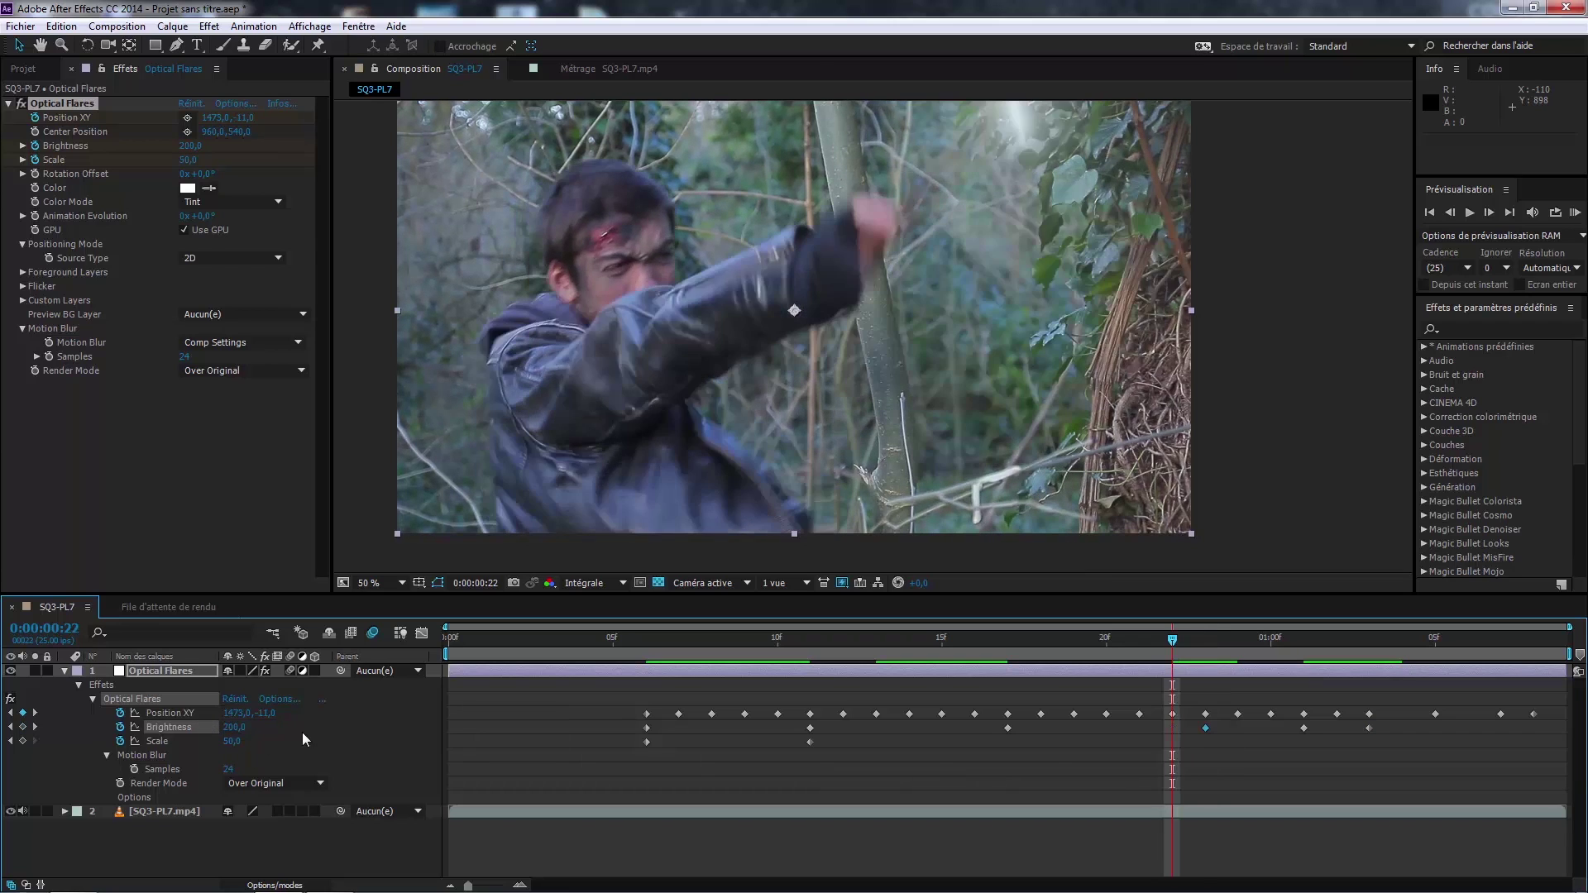
key("Page_Down")
key("Page_Down")
key("Page_Down")
key("Page_Down")
key("Page_Down")
key("Page_Down")
key("Page_Down")
key("Page_Down")
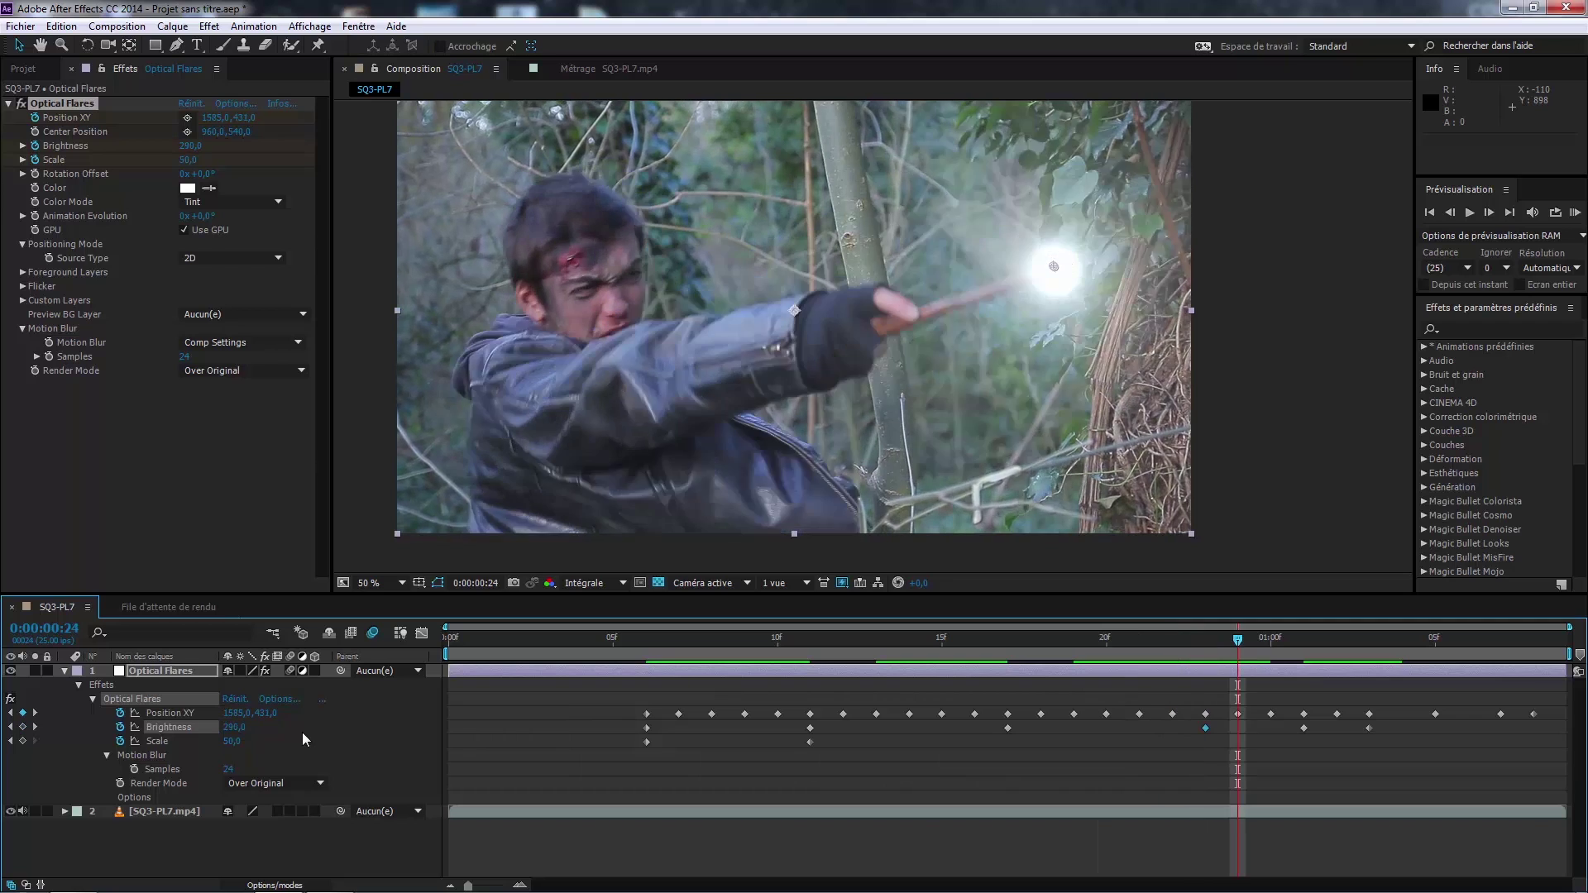
key("Page_Down")
key("Page_Down")
key("Page_Down")
key("Page_Down")
key("Page_Down")
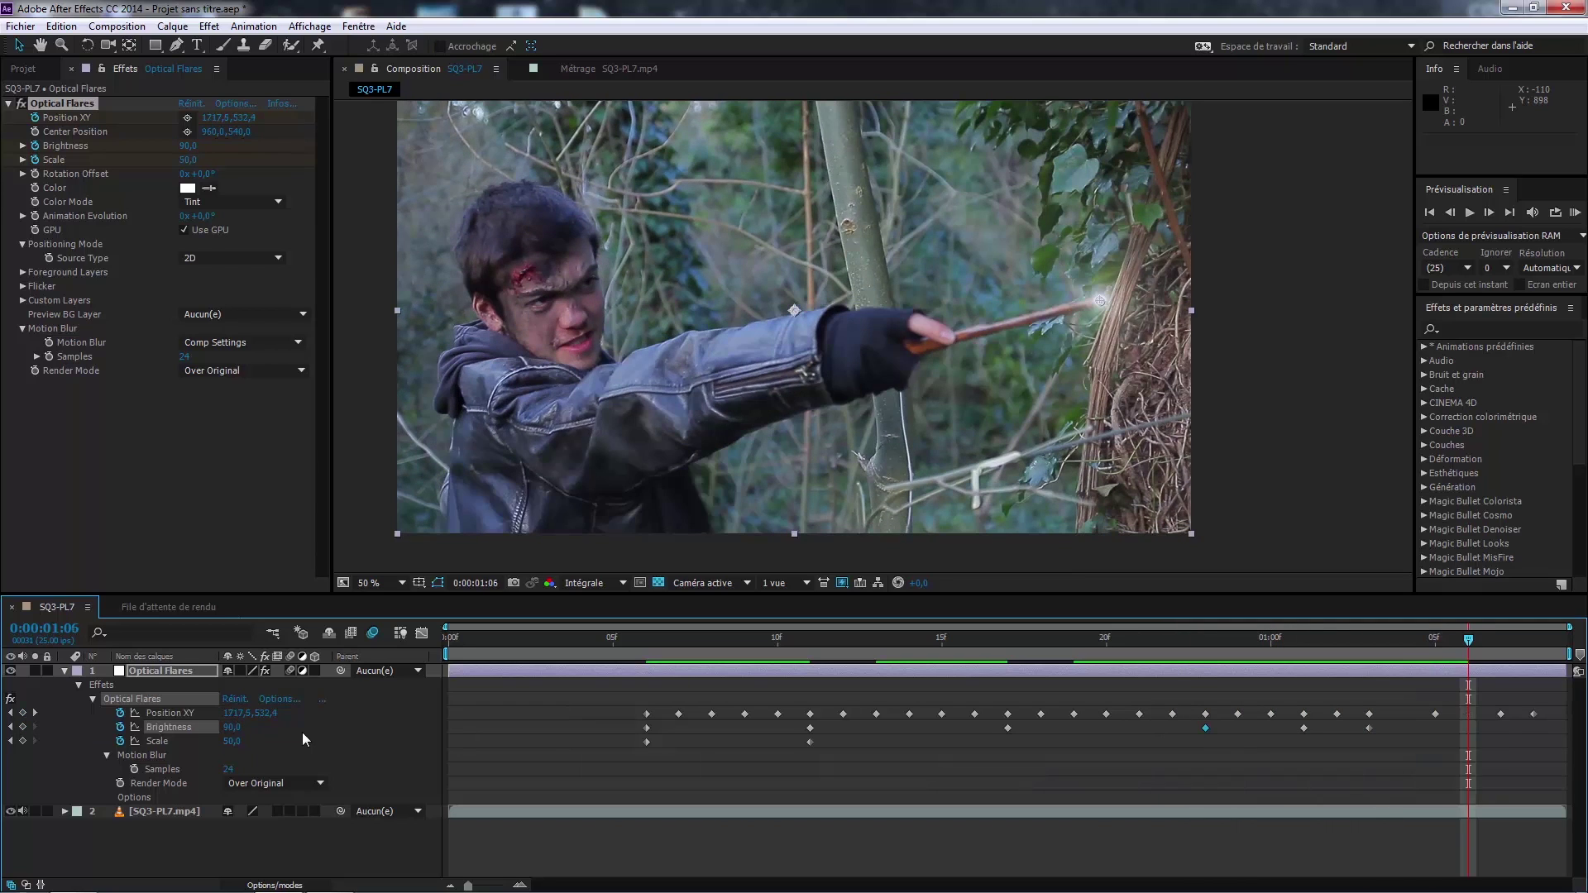
Step: Go back to frame 12 and play a preview of the whole flare animation
key("Page_Up")
key("Page_Up")
key("Page_Up")
key("Page_Up")
key("Page_Up")
key("Page_Up")
key("Page_Up")
key("Page_Up")
key("Page_Up")
key("Page_Up")
key("Page_Up")
key("Page_Up")
key("Page_Up")
key("Page_Up")
key("Page_Up")
key("Page_Up")
key("Page_Up")
key("Page_Up")
key("Page_Up")
key("Page_Up")
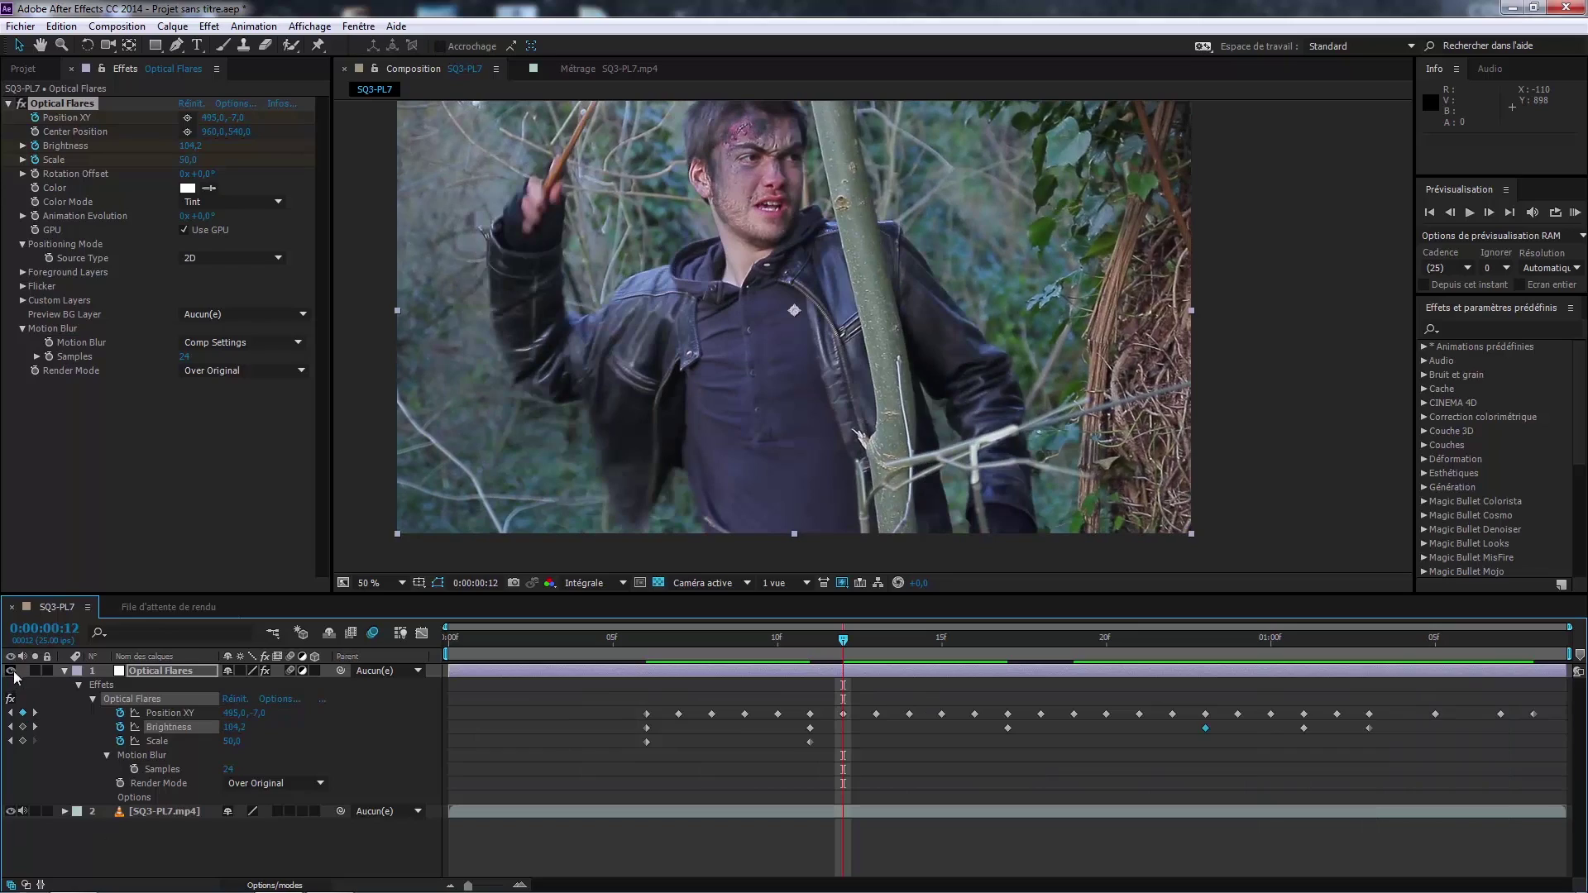
key("space")
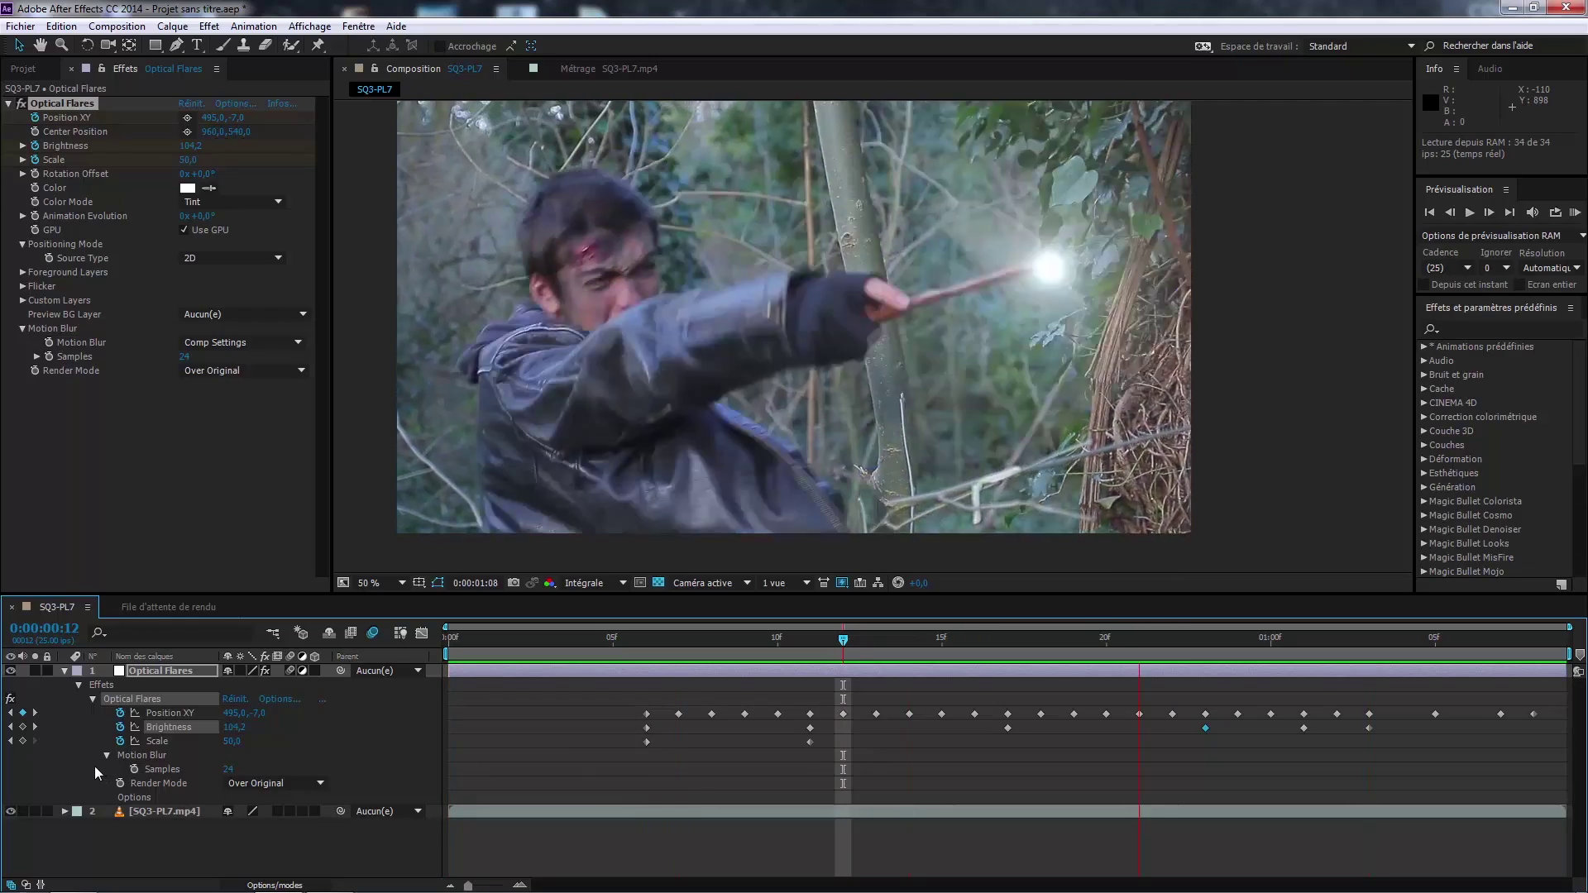
key("space")
Step: Fade the flare out with a Brightness keyframe of 10 at 0:00:01:08 and deselect the layer
left_click_drag(1335, 642, 1541, 647)
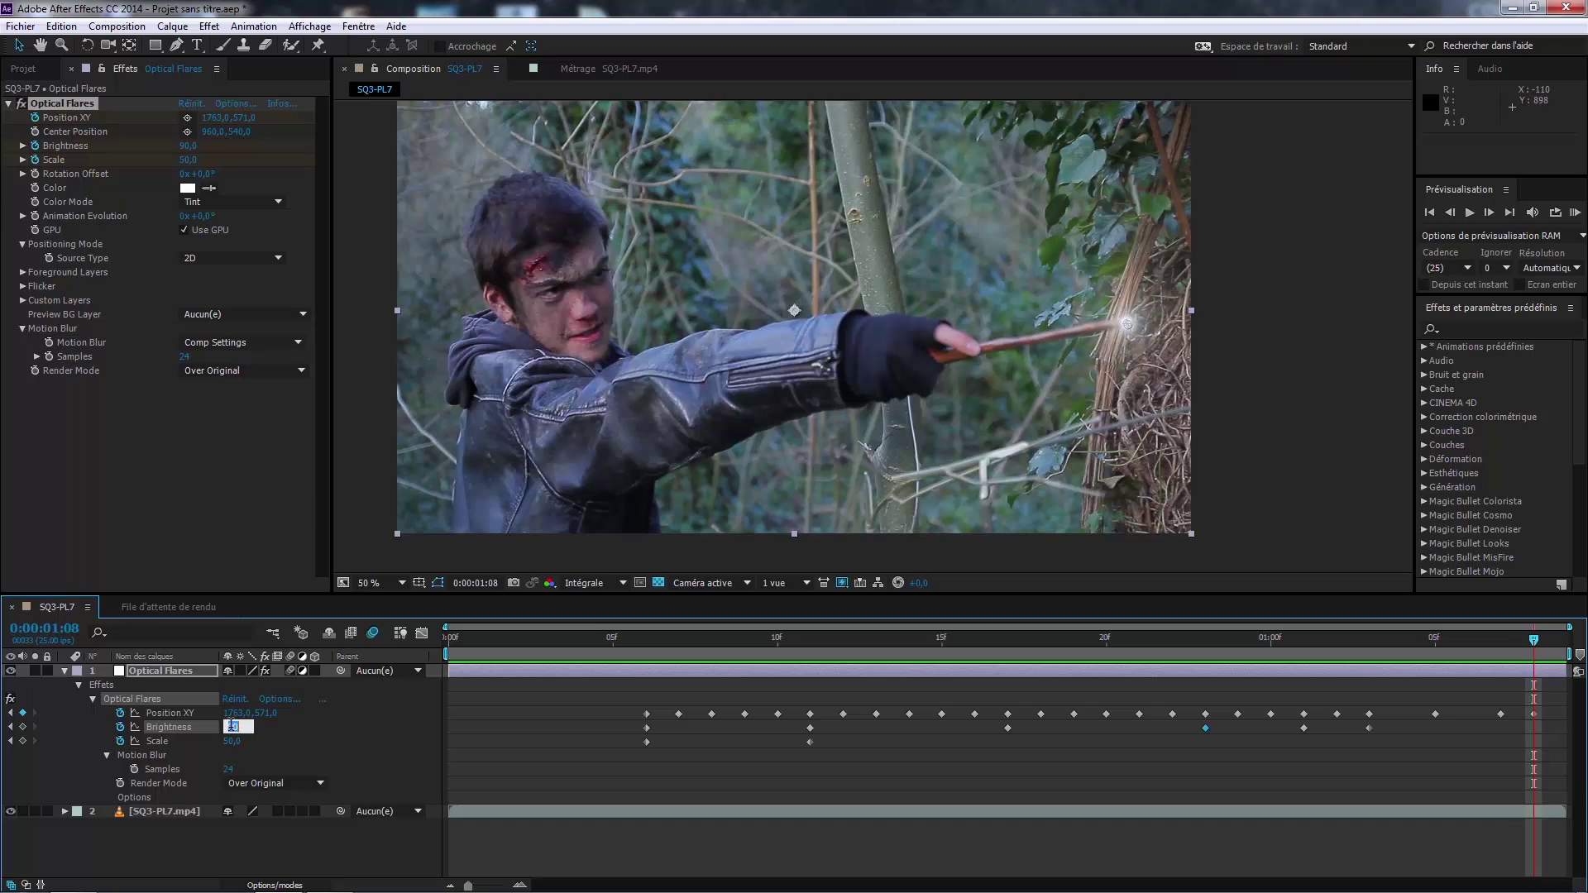
key("Return")
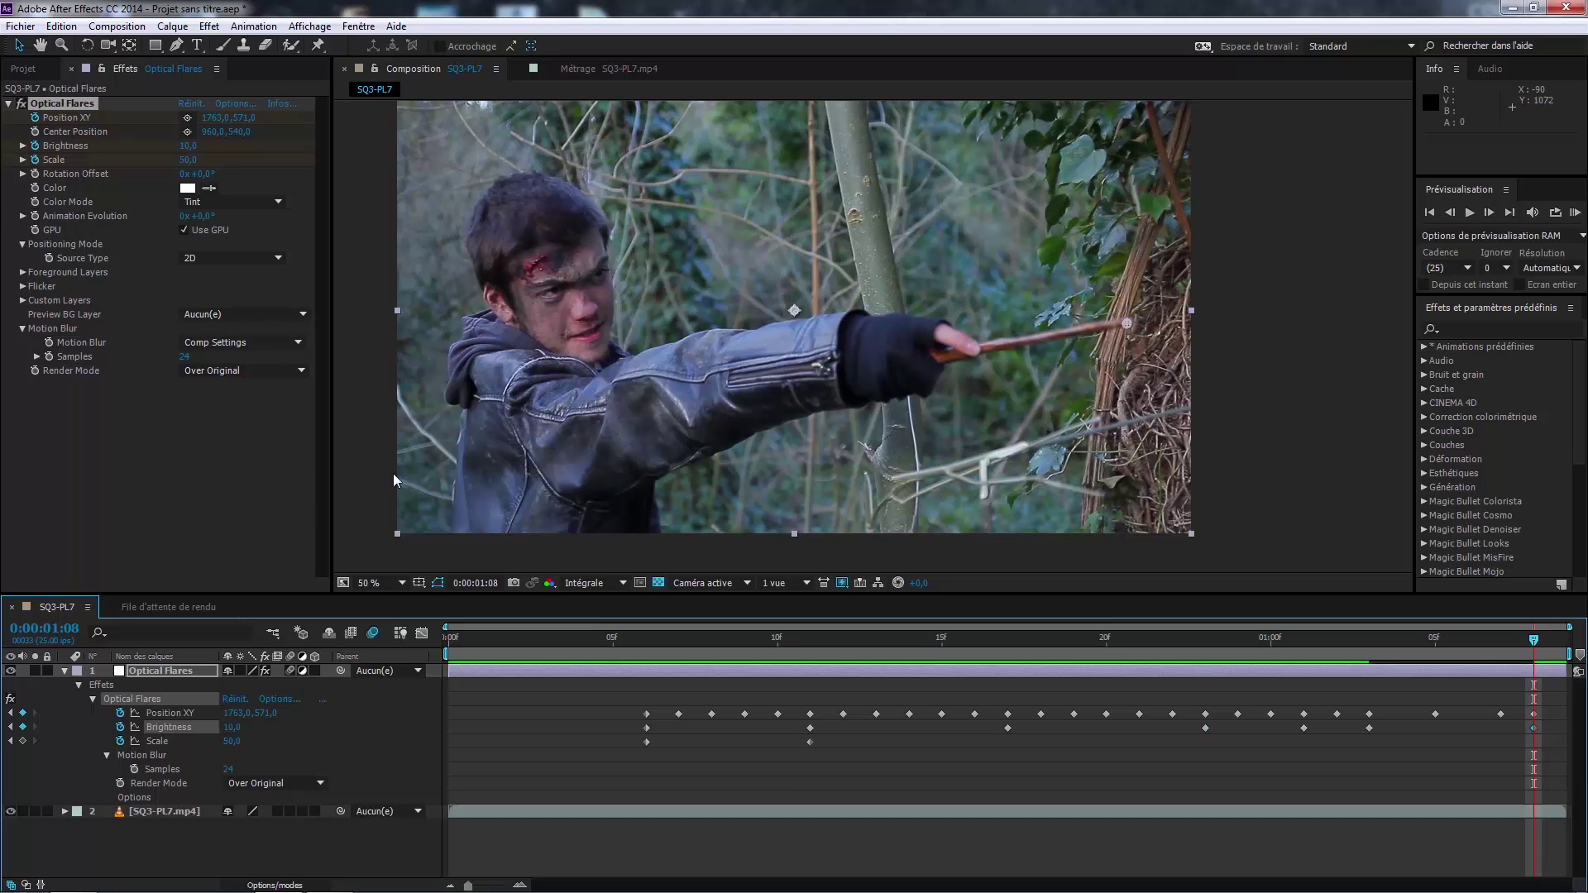
left_click(1228, 345)
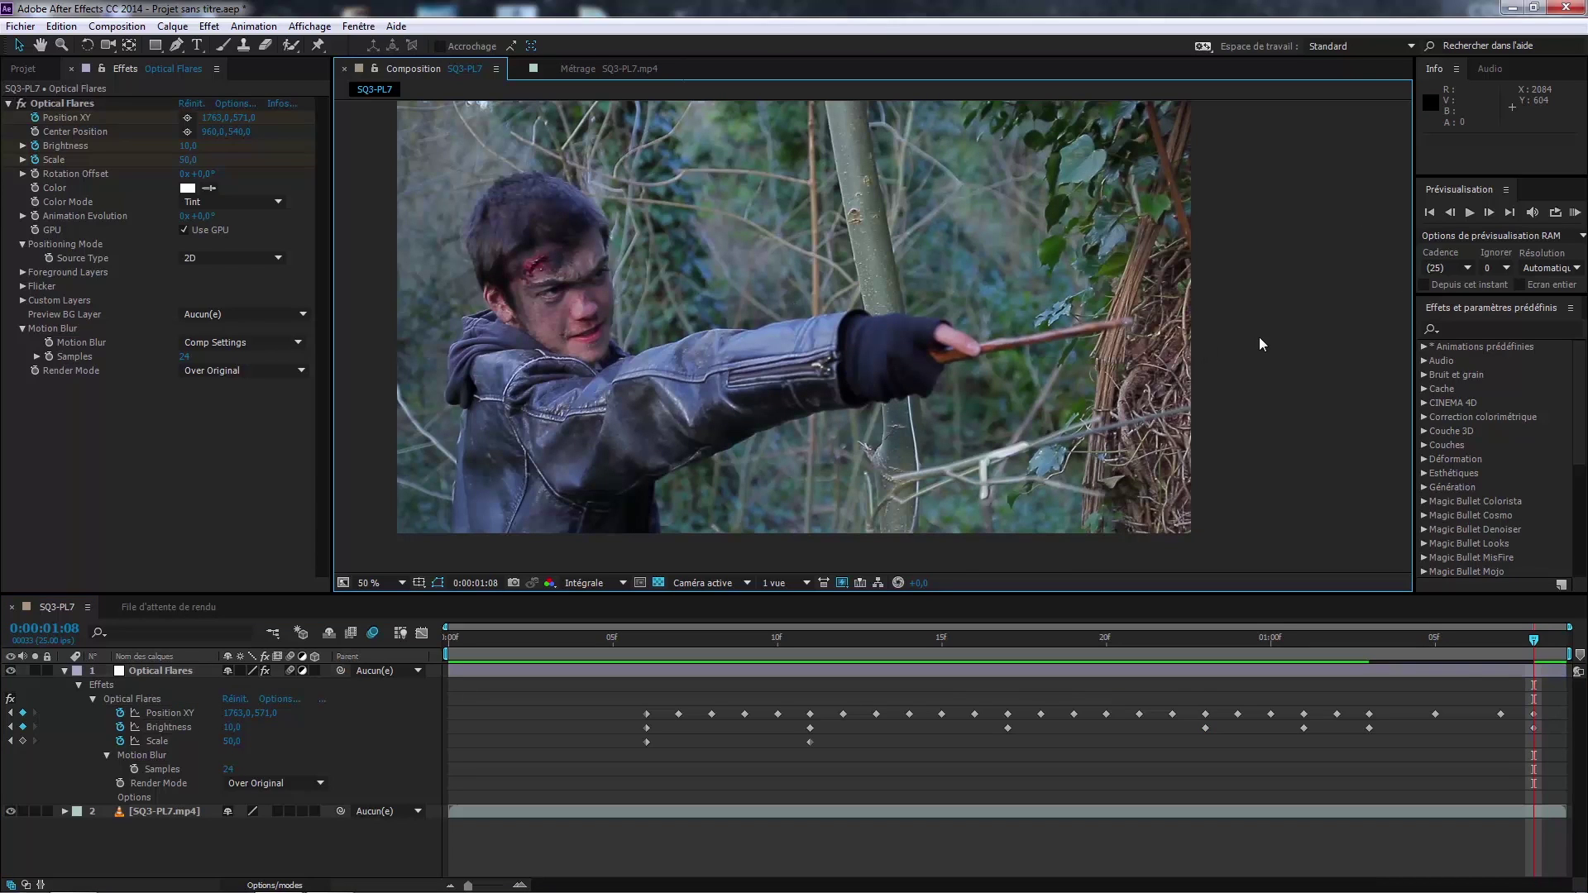
Step: Review the flare's fade-out frame by frame between 0:00:01:03 and 0:00:01:08
key("Page_Up")
key("Page_Up")
key("Page_Up")
key("Page_Up")
key("Page_Up")
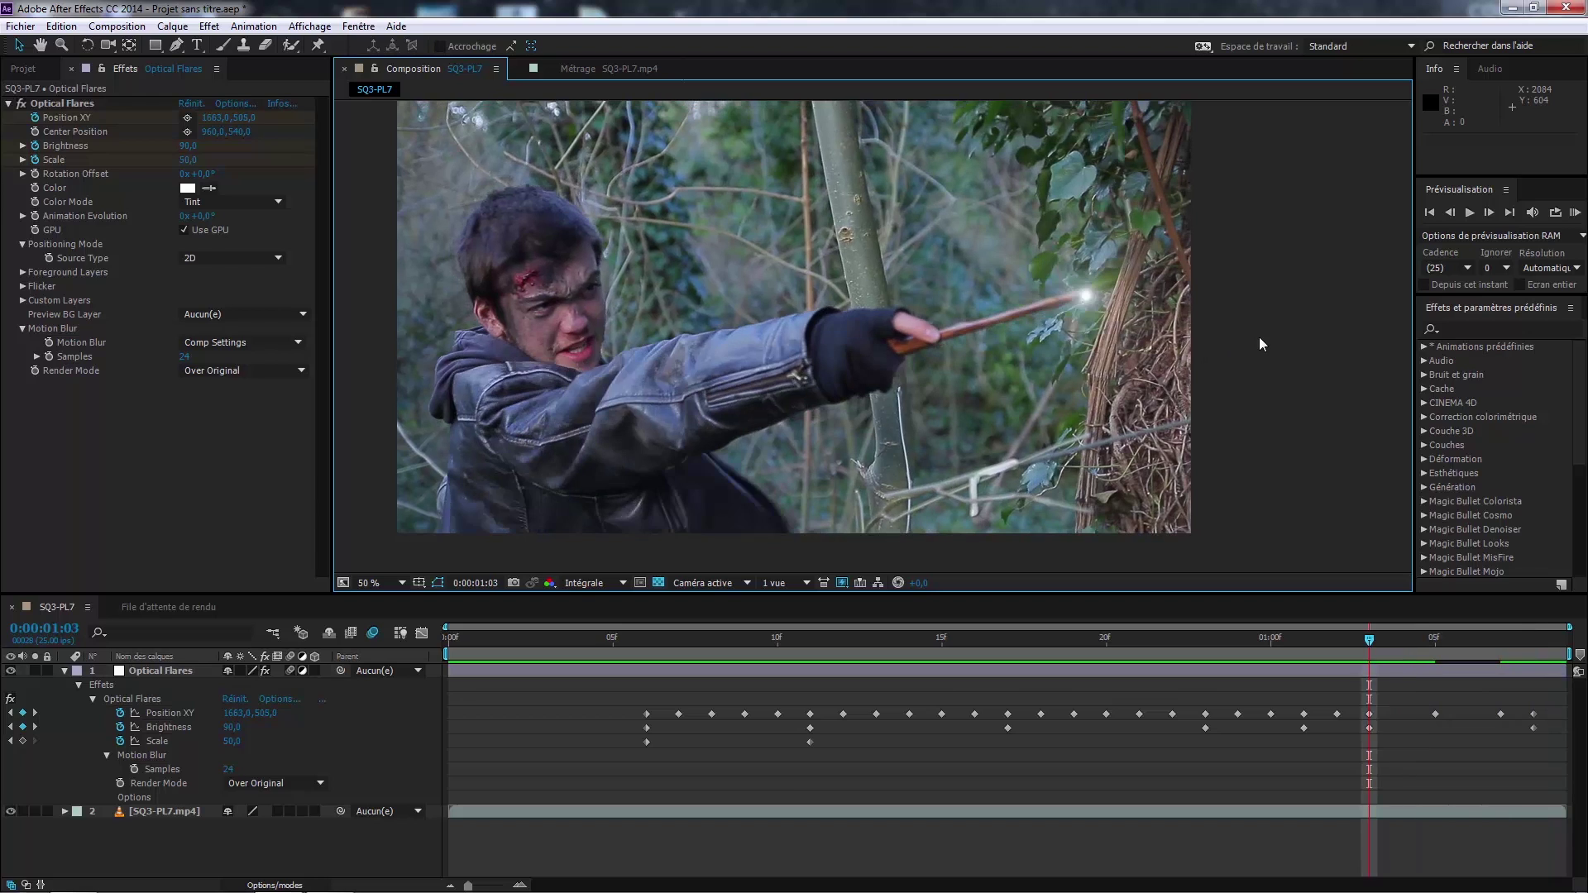
key("Page_Down")
key("Page_Down")
key("Page_Down")
key("Page_Down")
key("Page_Up")
key("Page_Up")
key("Page_Up")
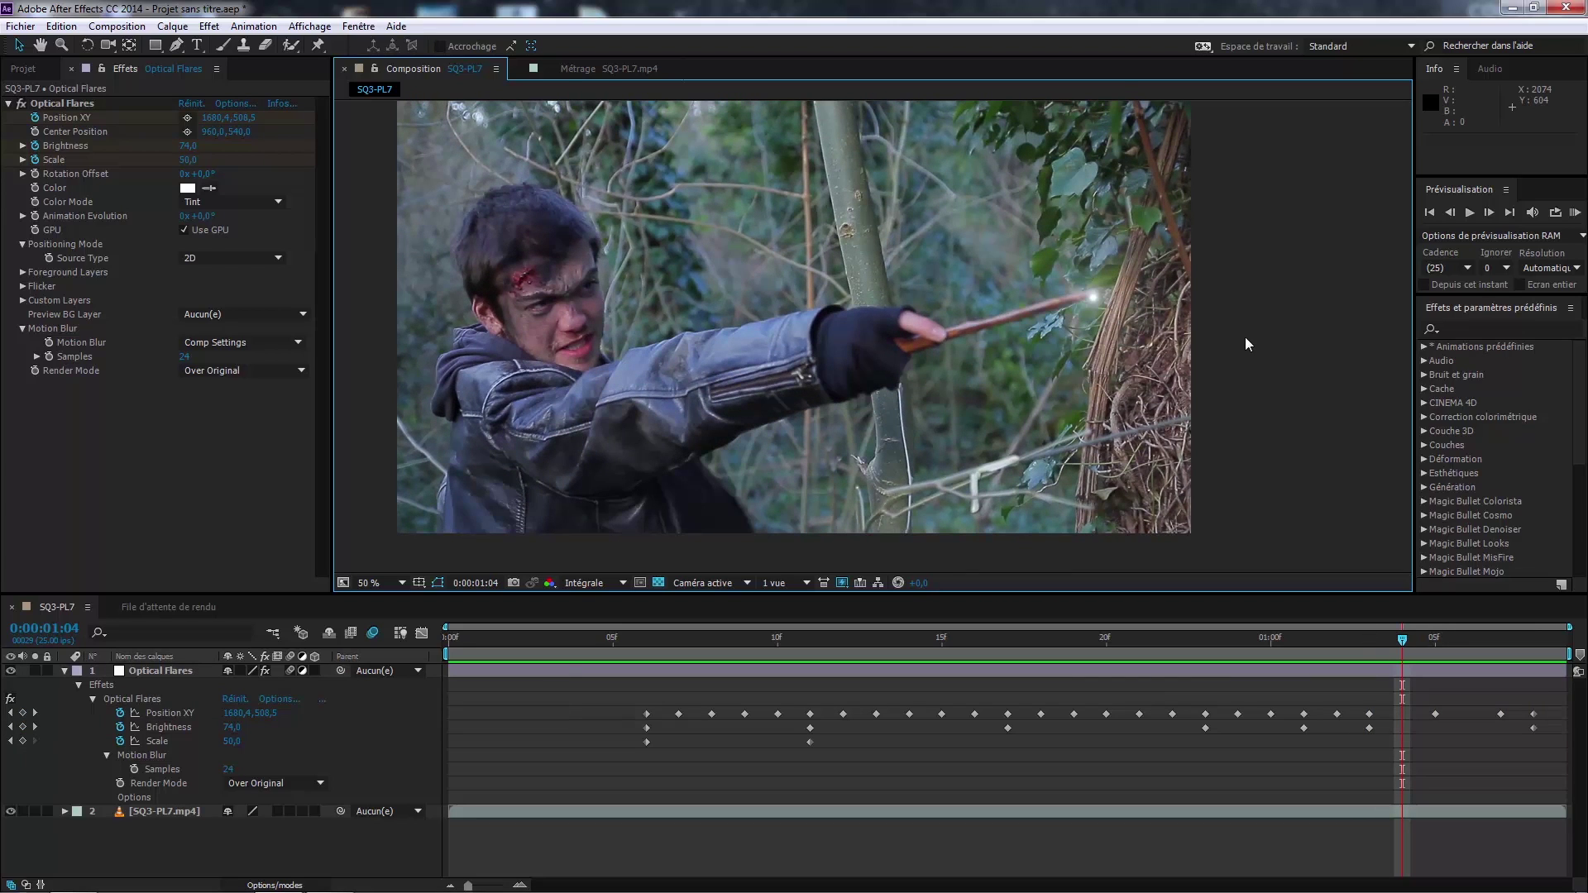
Step: Move the Optical Flares glow onto the wand tip at 0:00:01:04, to position 1682.4, 492.5
left_click(1007, 366)
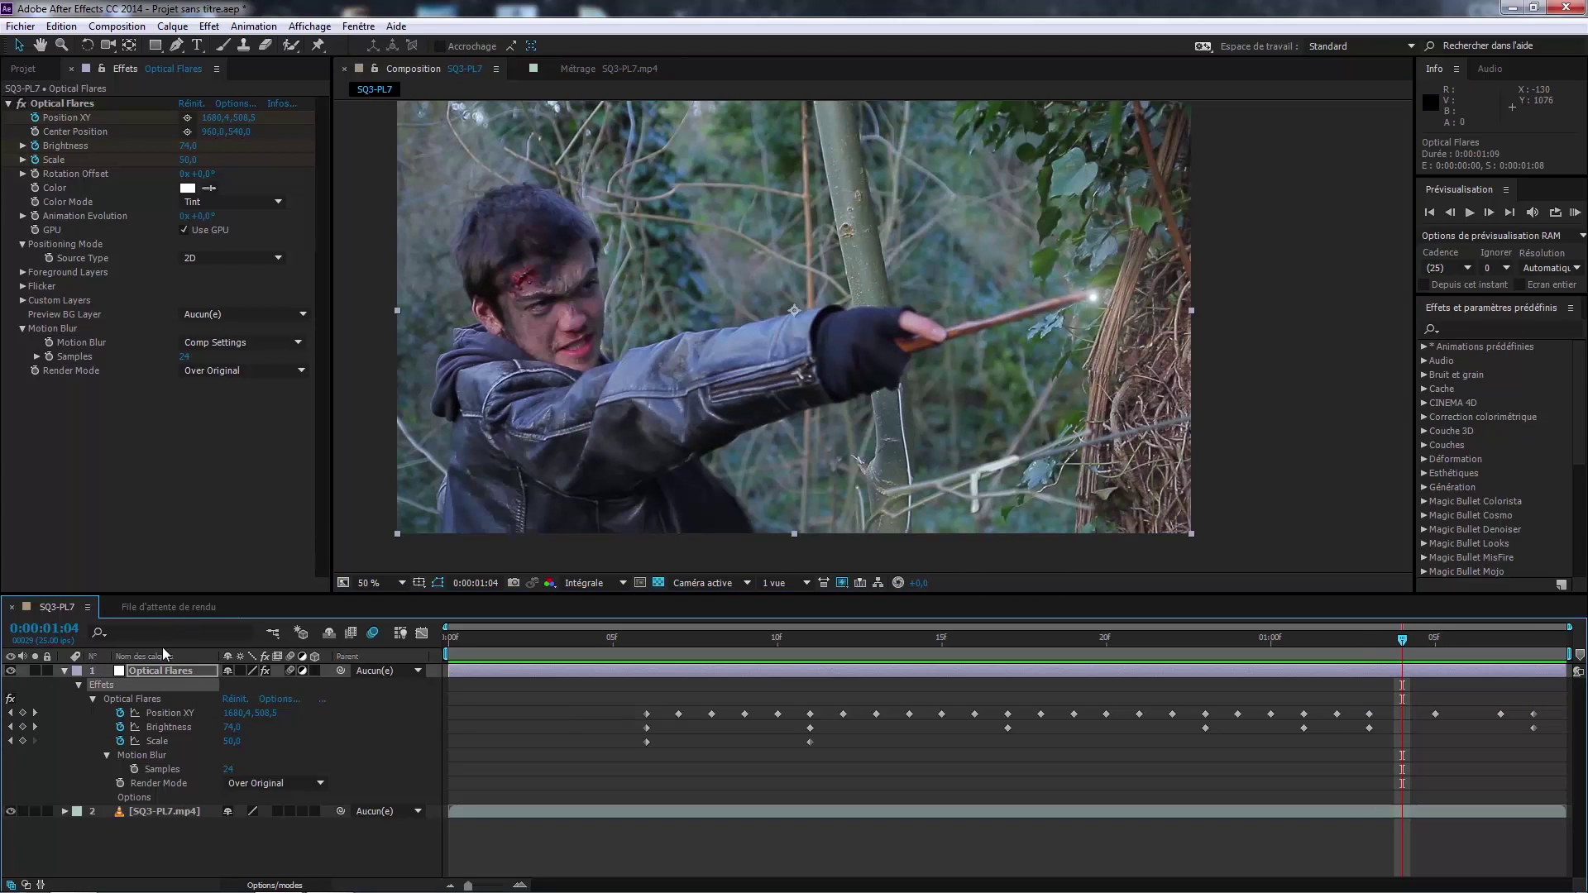
scroll(1092, 273, "up", 2)
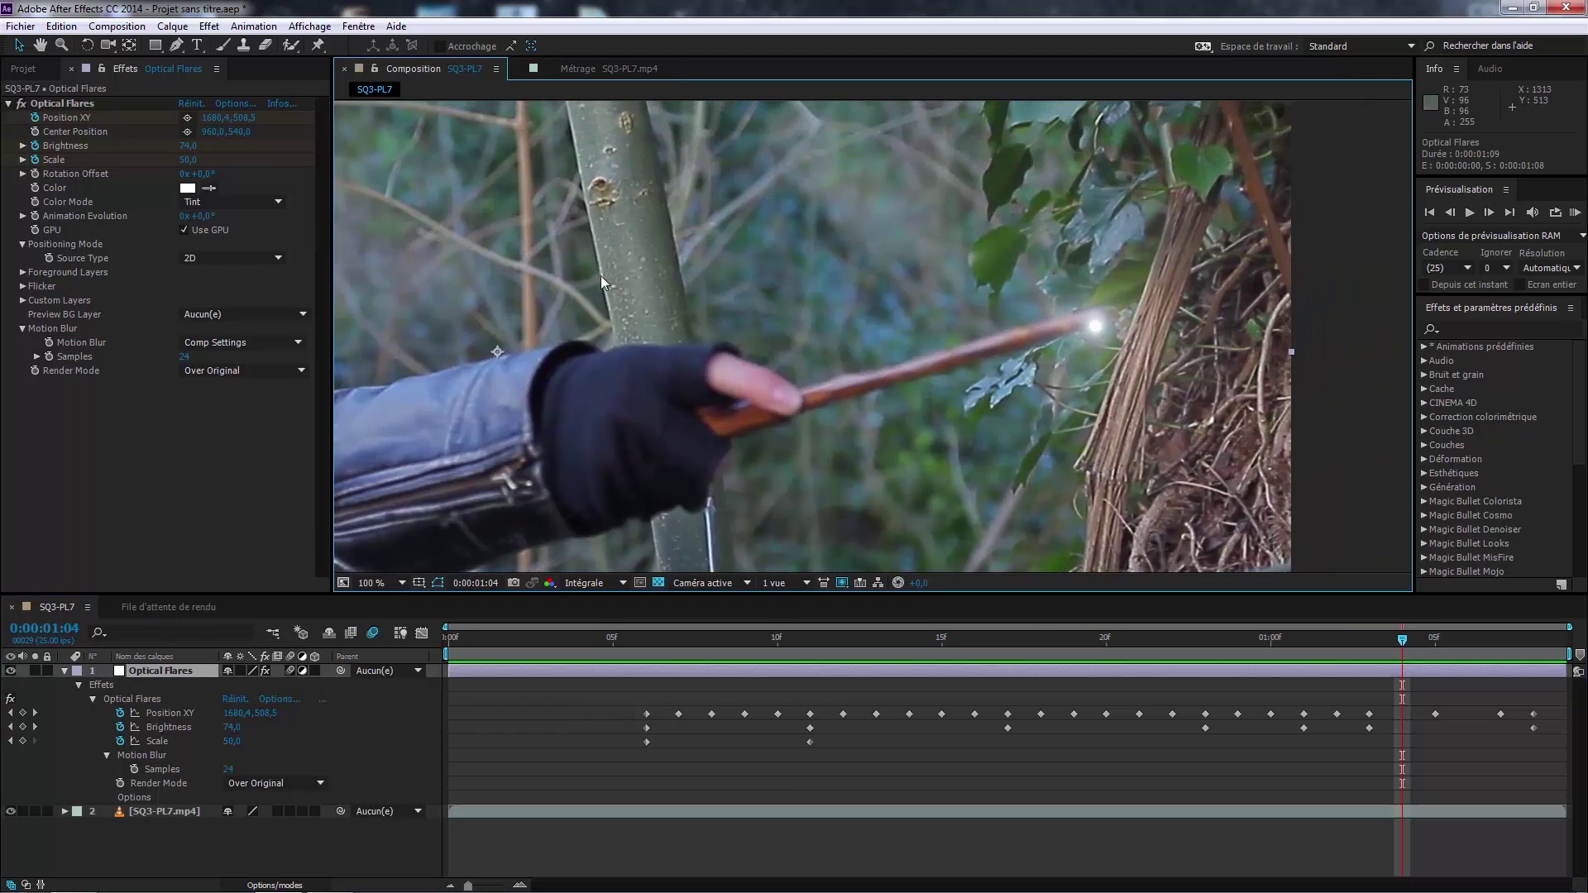
left_click(168, 711)
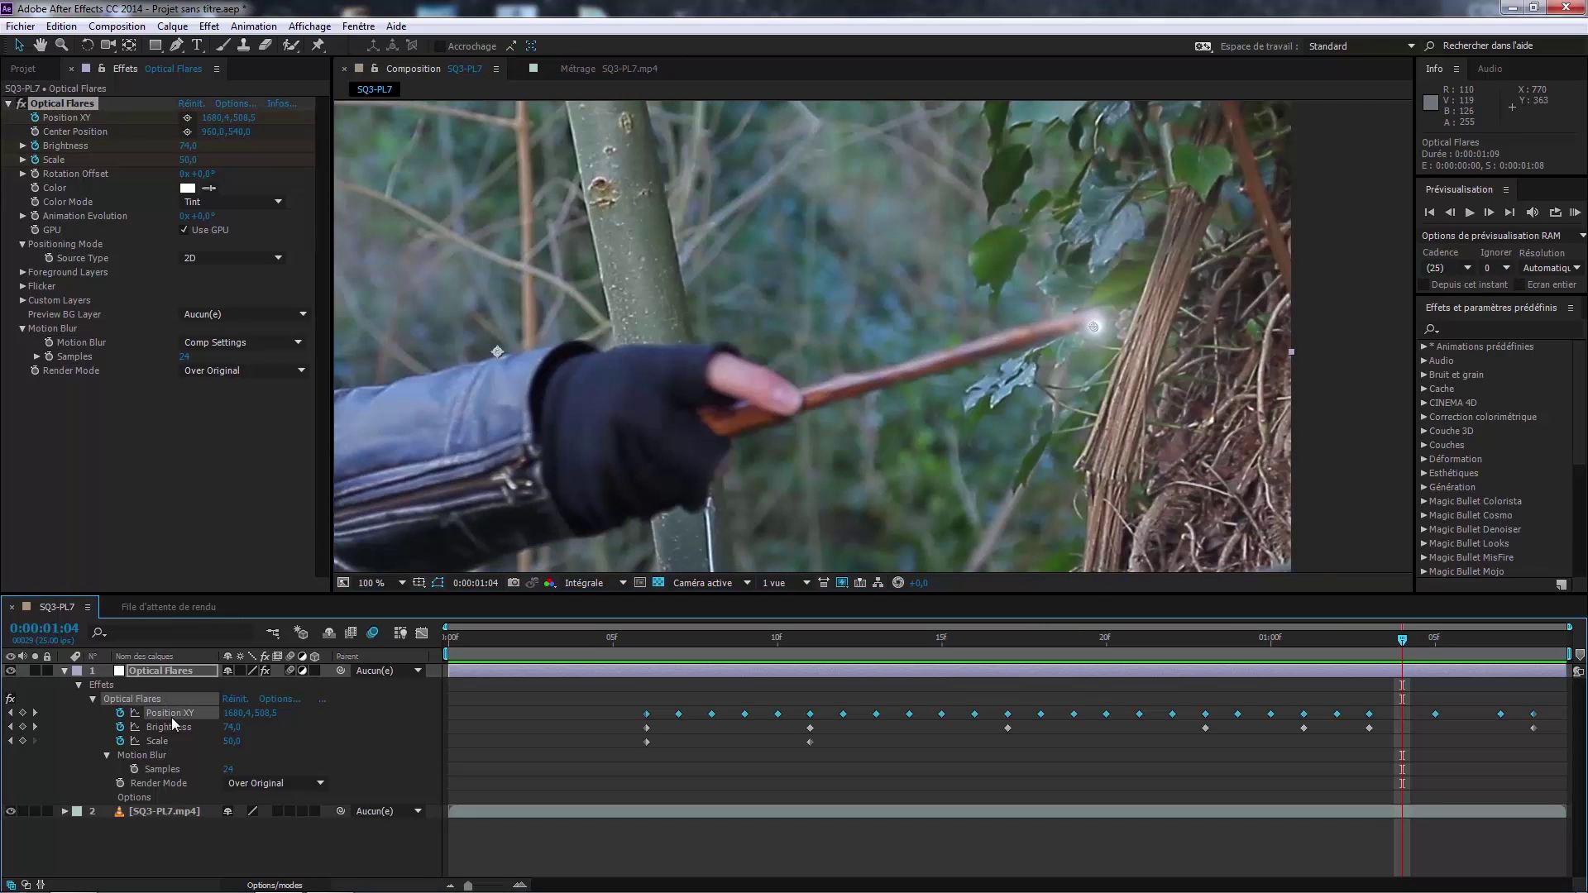
left_click(1402, 742)
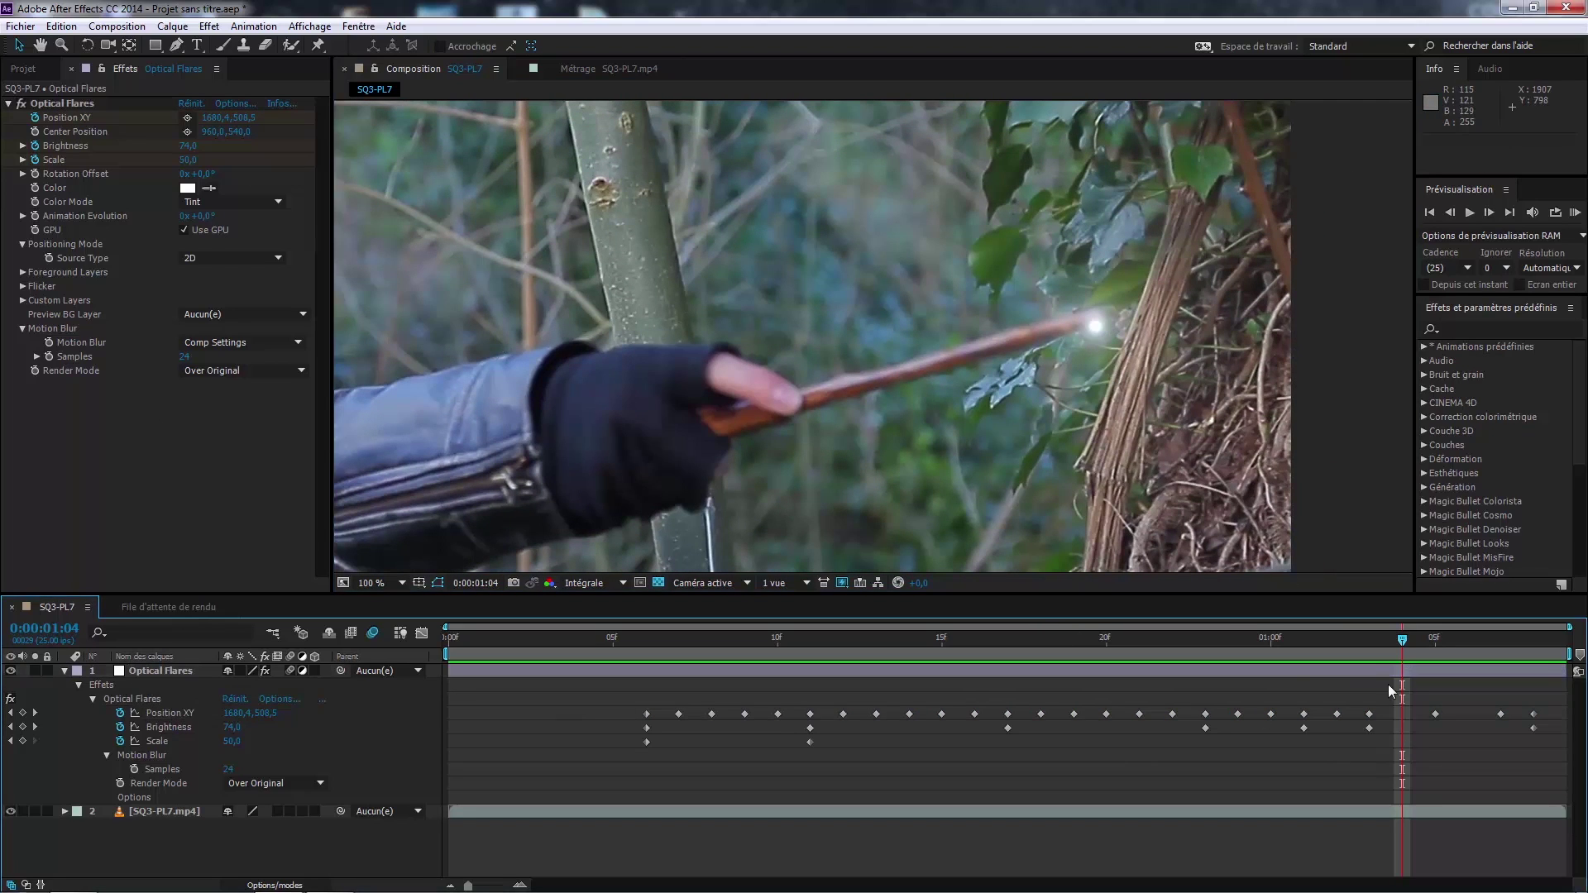
left_click(150, 698)
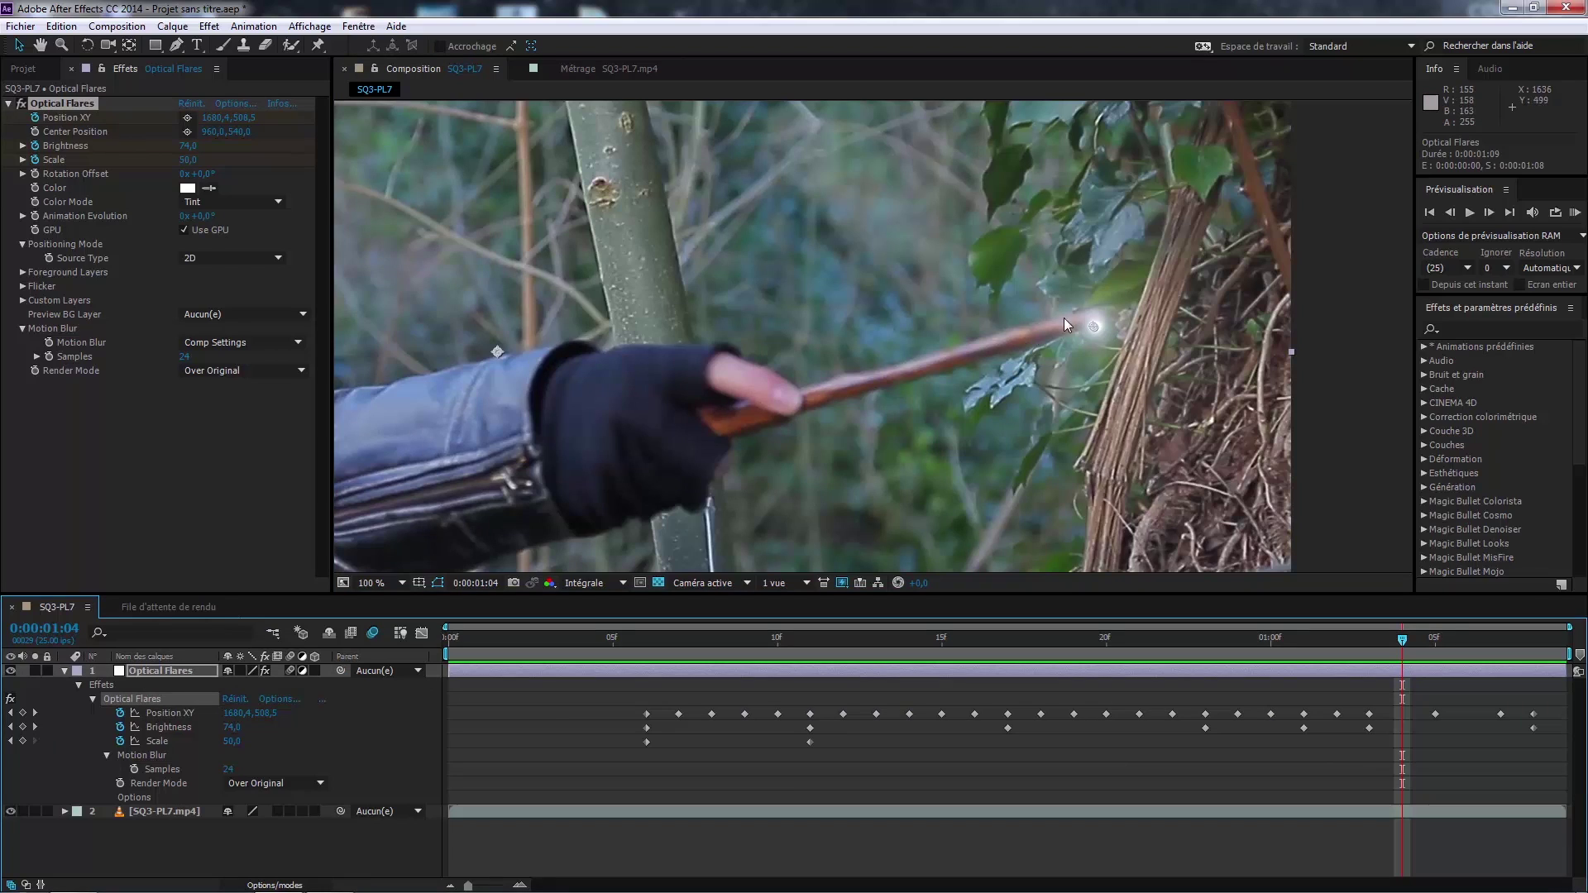
left_click_drag(1096, 315, 1095, 311)
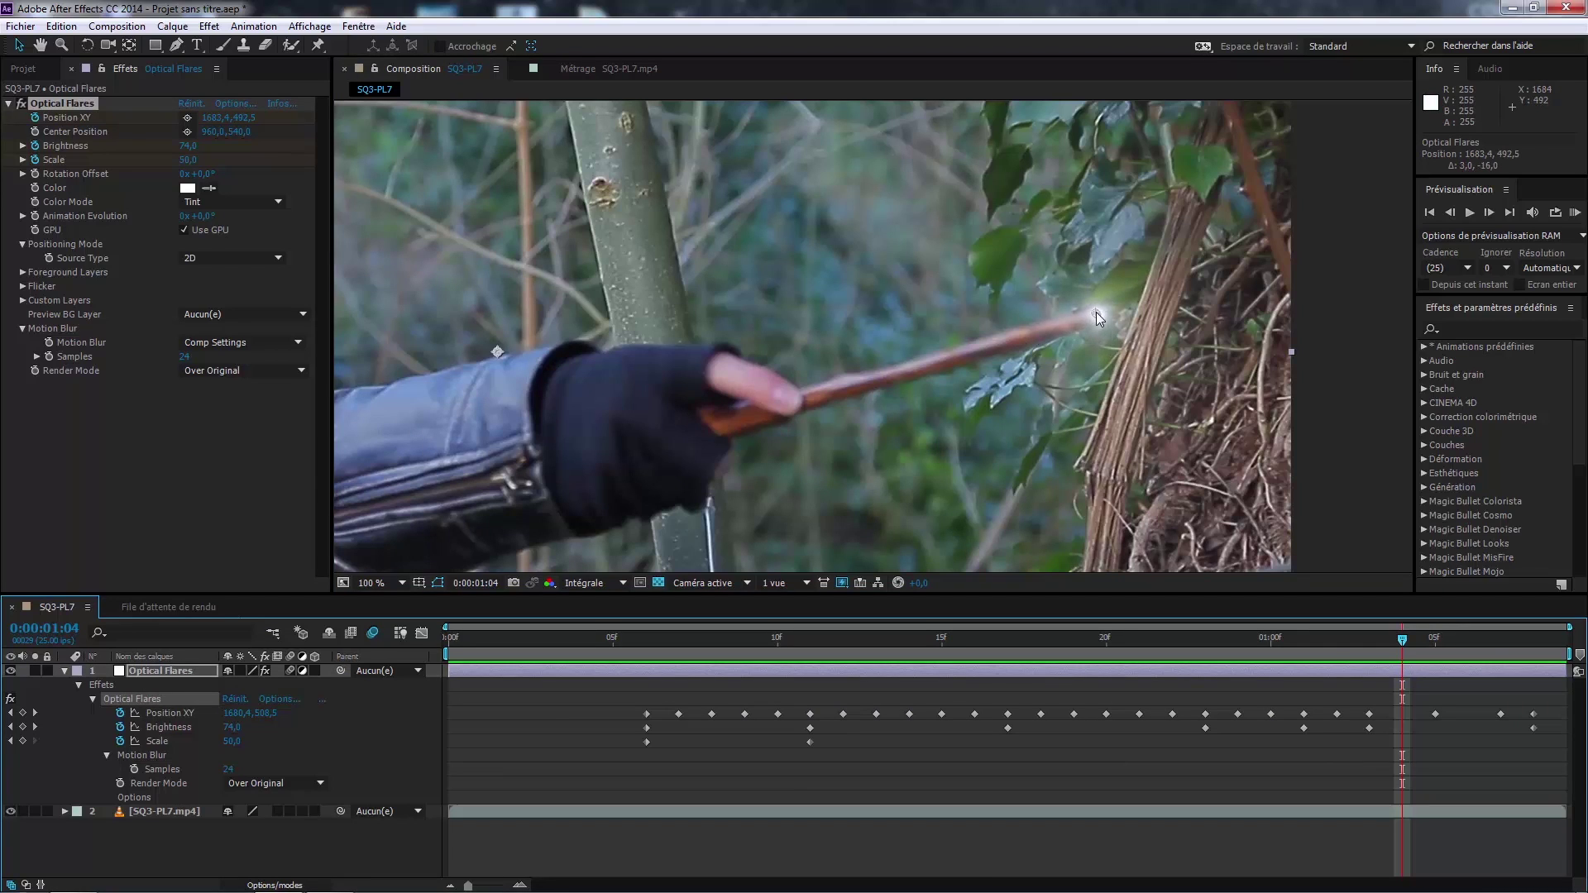
Step: Shift the flare onto the wand tip at 0:00:01:03, to position 1661, 496
key("Page_Up")
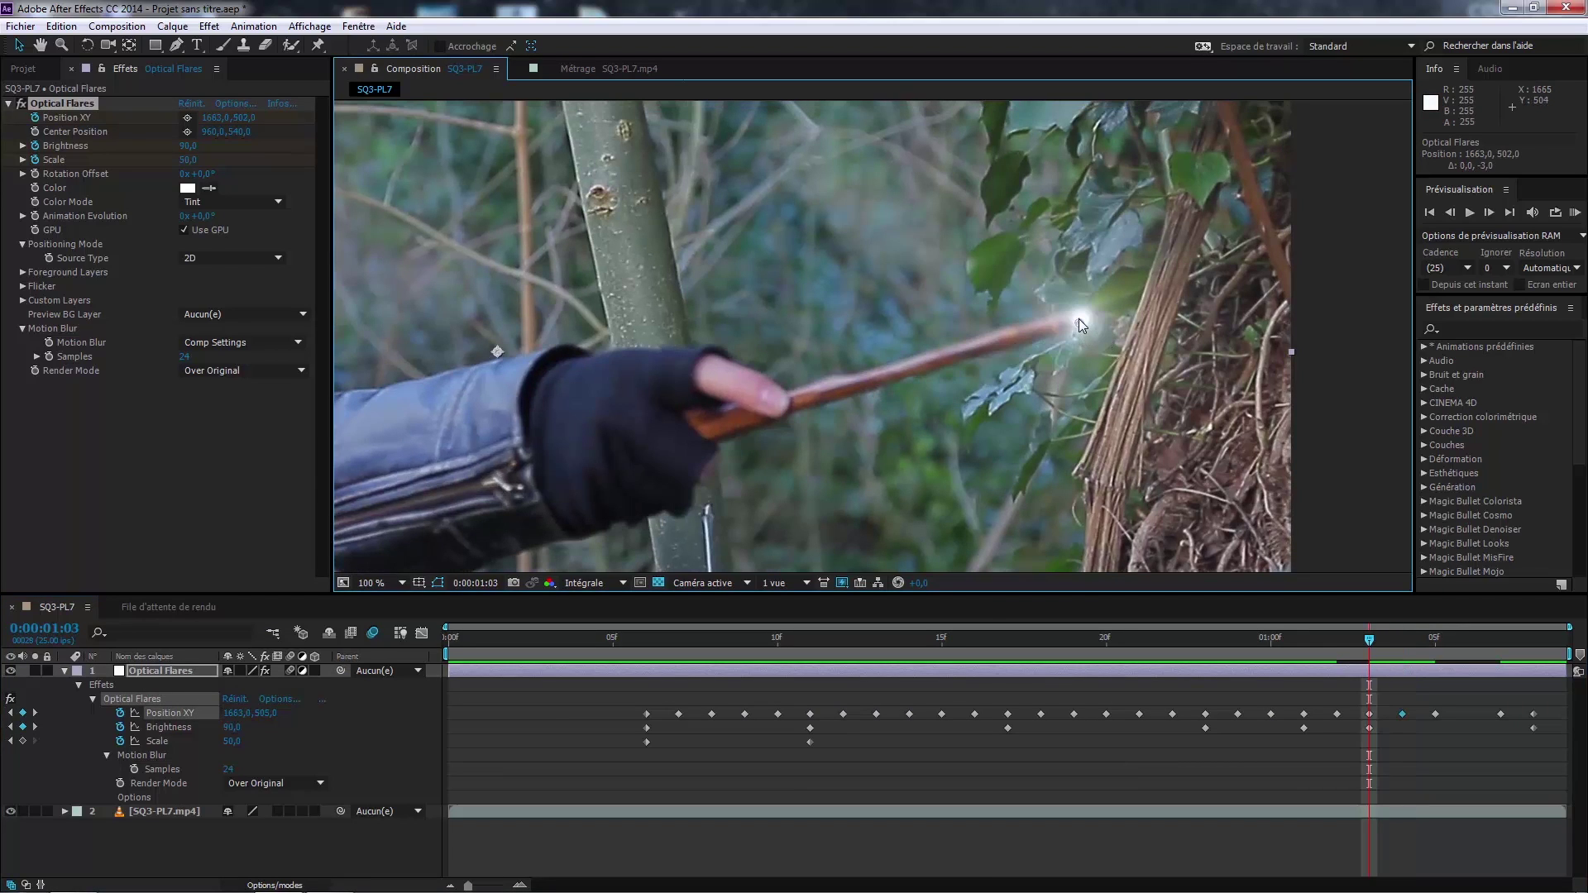
left_click(1079, 316)
key("Page_Down")
key("Page_Down")
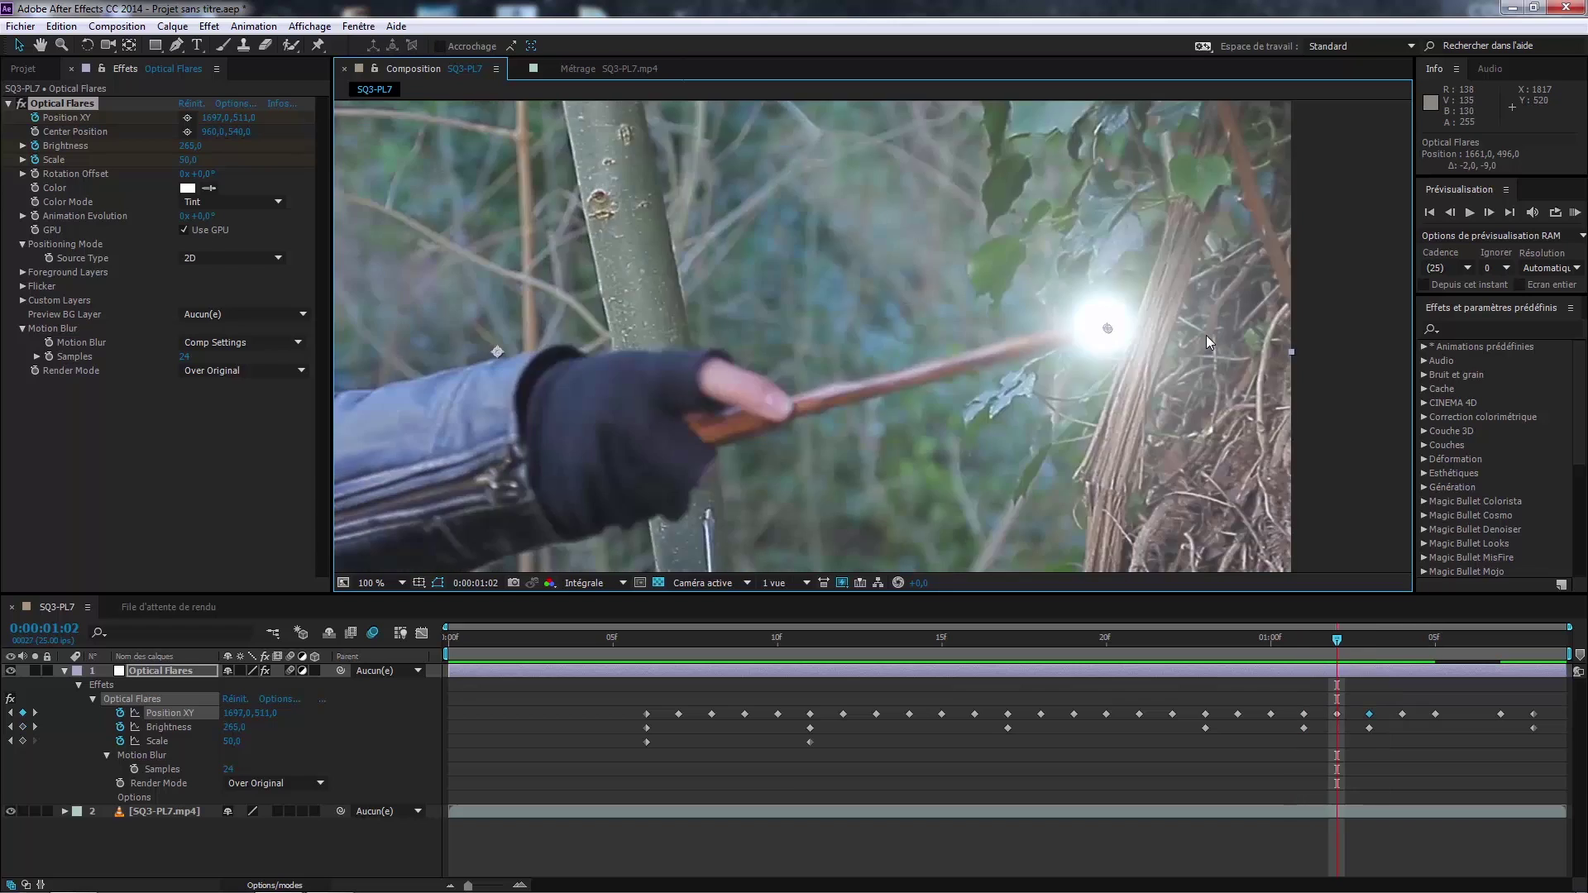
Step: Check the flare's tracking frame by frame back to 0:00:00:13, and play a preview of the whole composition
key("comma")
key("comma")
key("comma")
key("comma")
key("Page_Up")
key("Page_Up")
key("Page_Up")
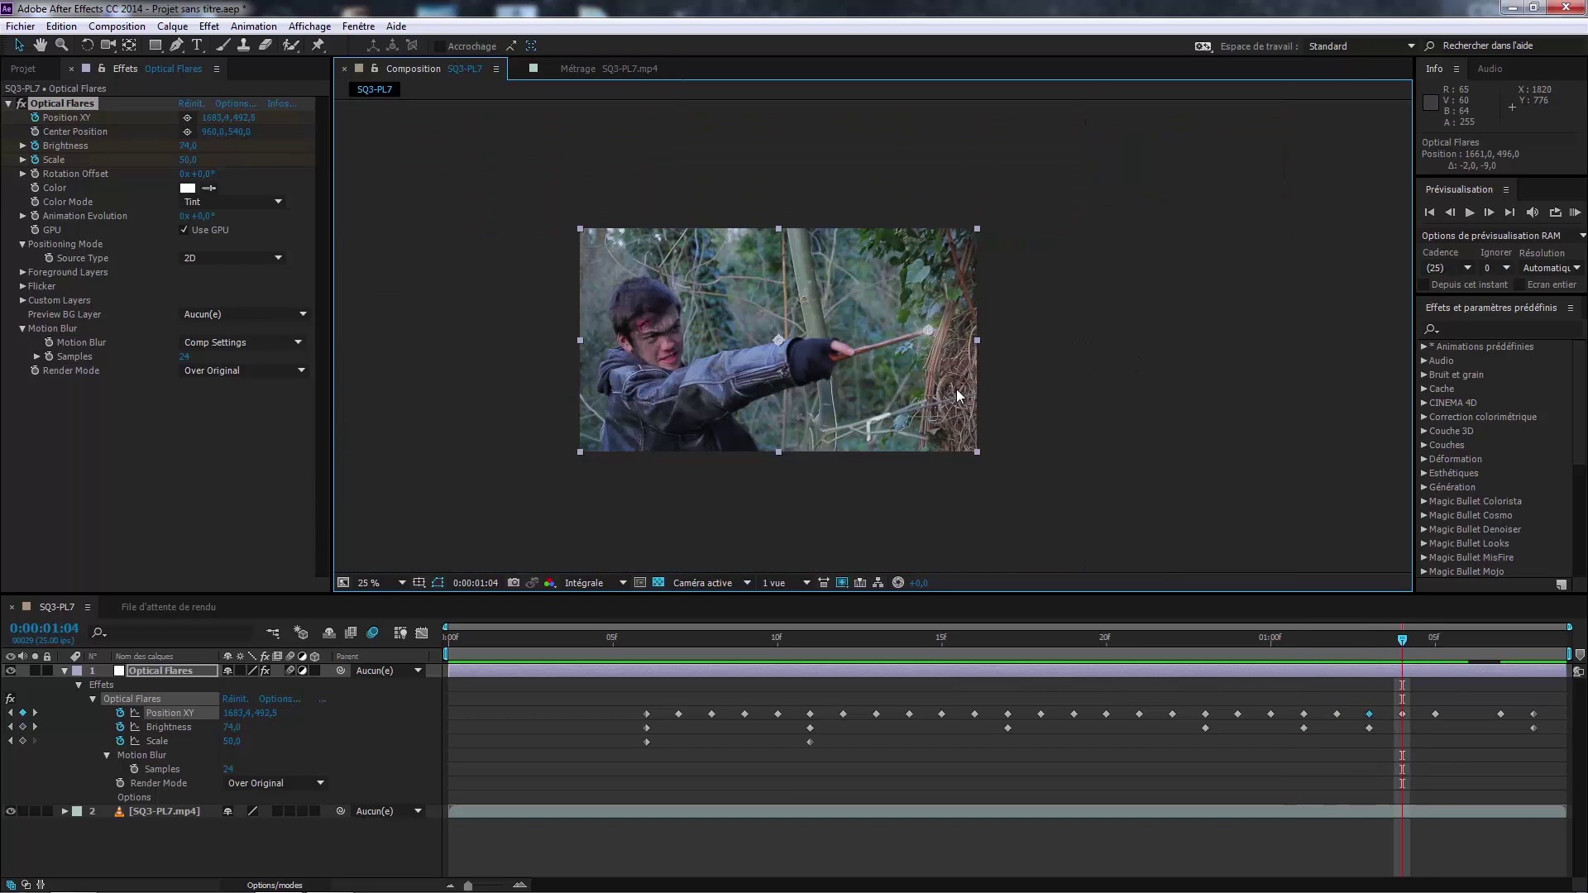
key("Page_Up")
key("Page_Up")
key("Page_Up")
key("Page_Up")
key("Page_Up")
key("Page_Up")
key("Page_Up")
key("Page_Up")
key("Page_Up")
key("Page_Up")
key("Page_Up")
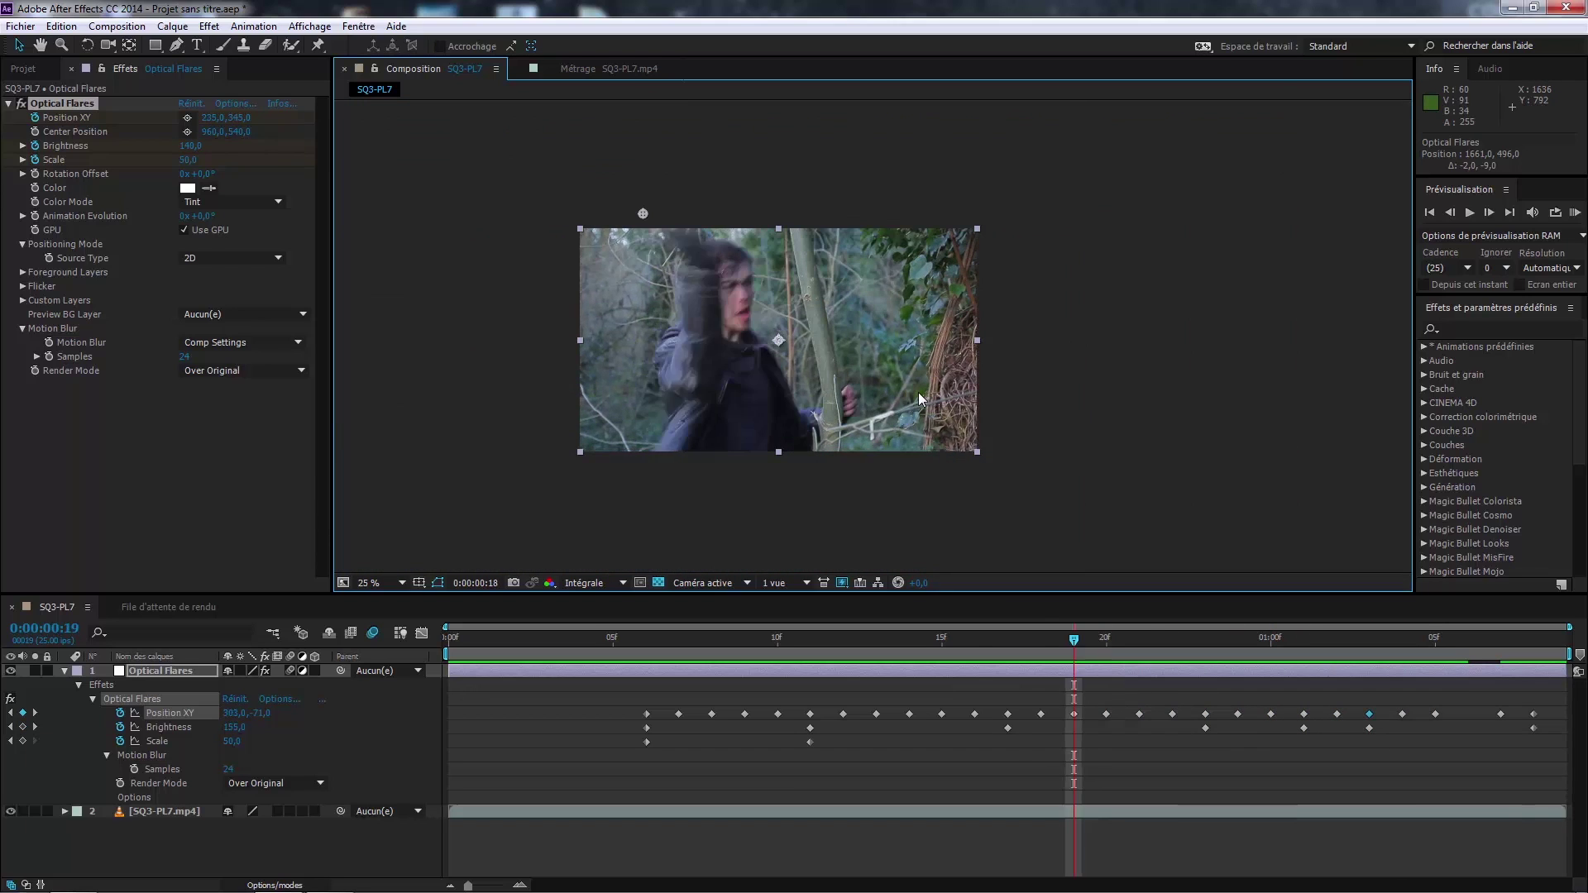
key("Page_Up")
key("Page_Up")
key("Page_Up")
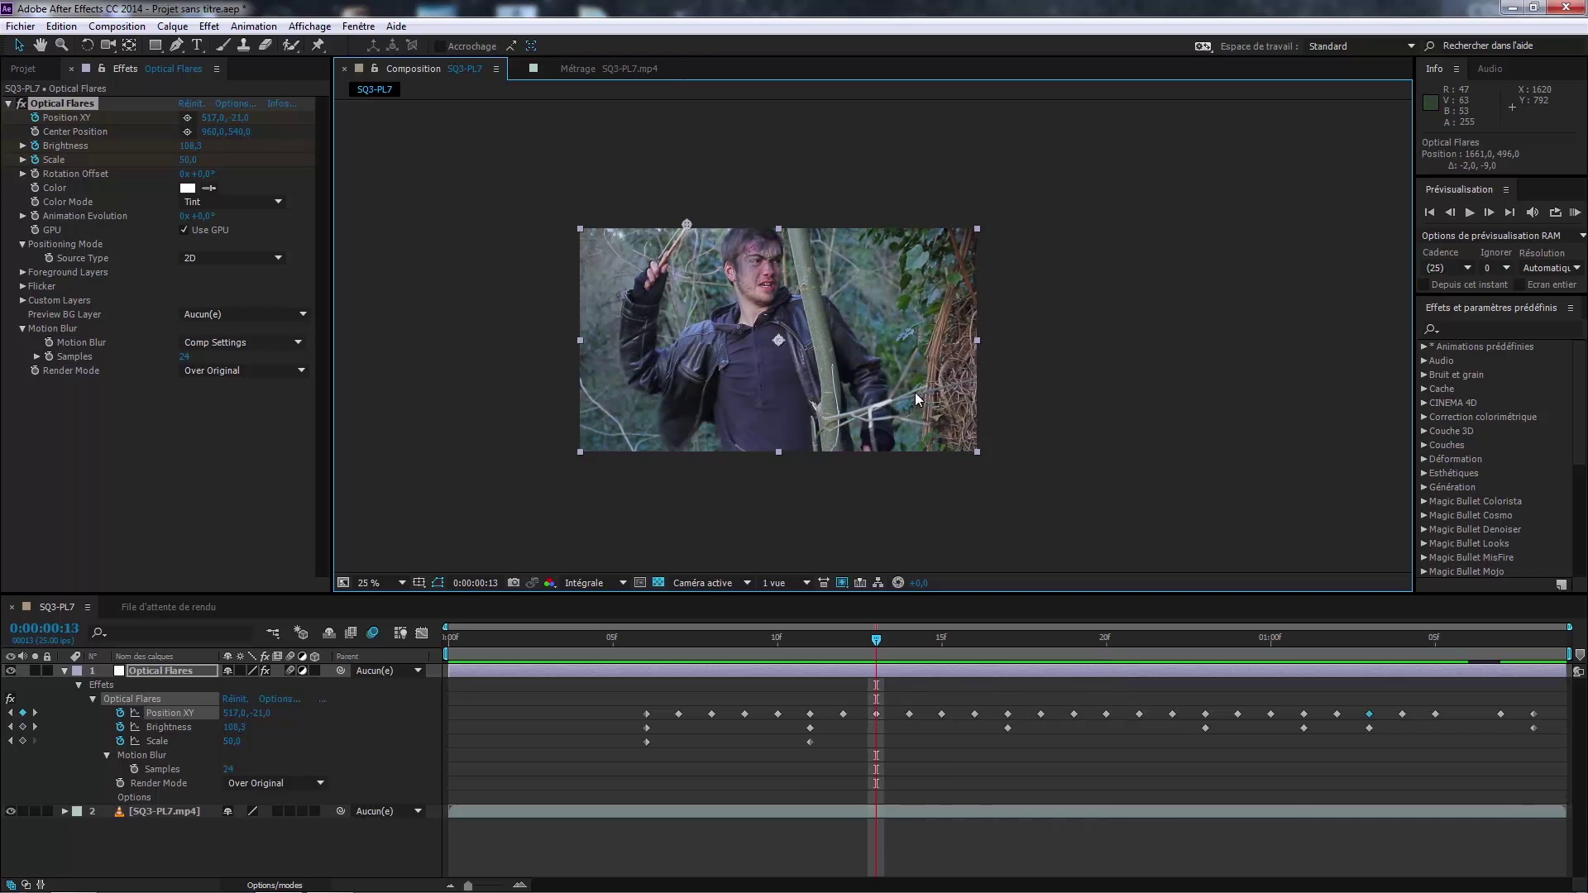
key("space")
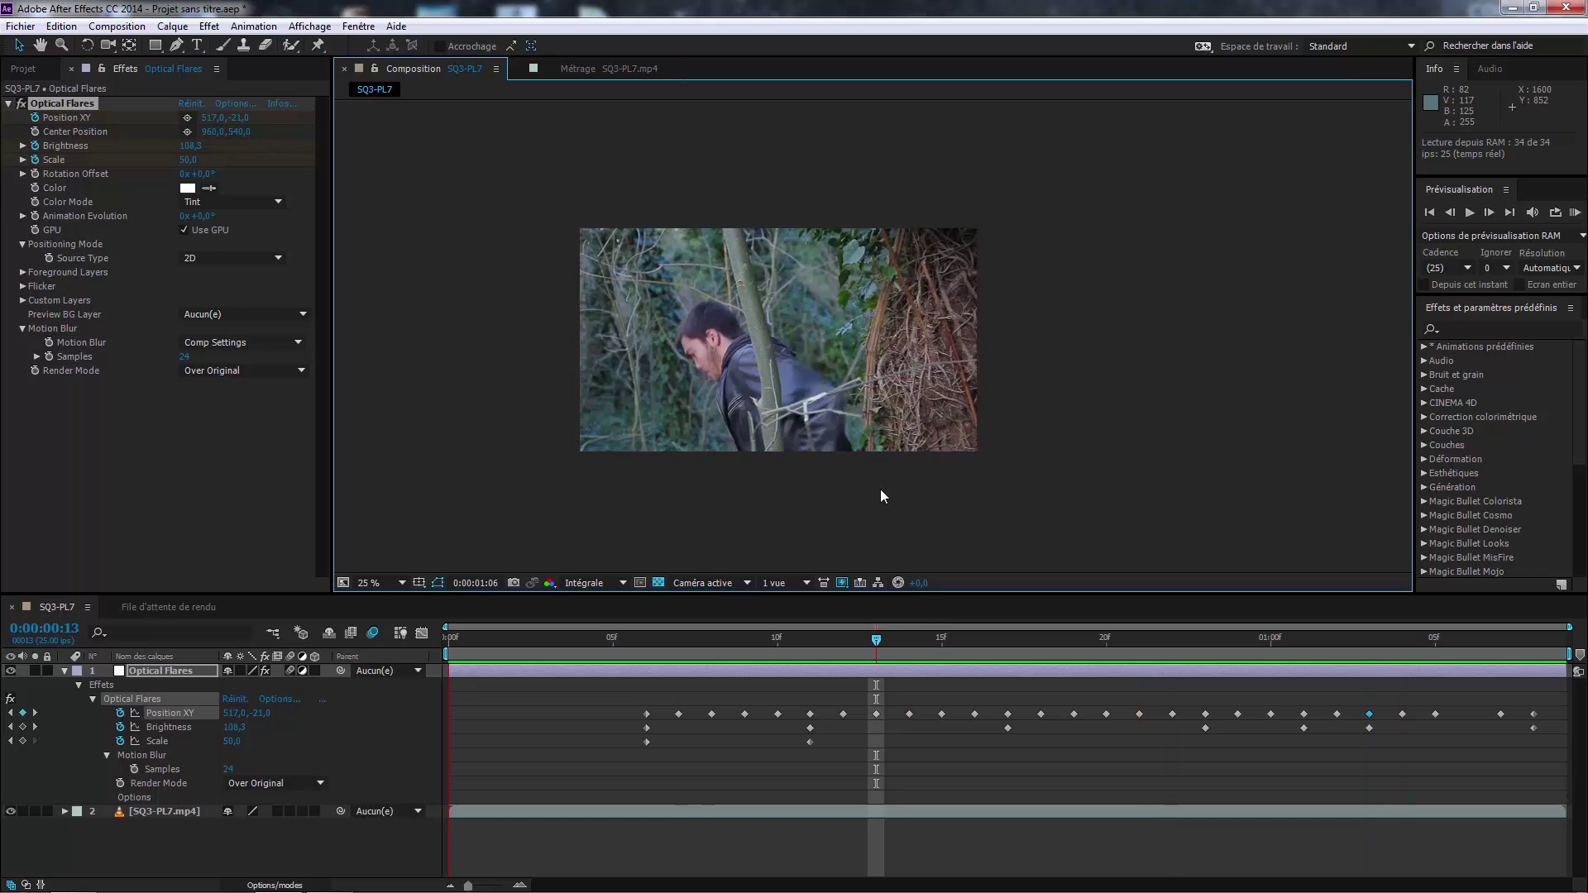
key("space")
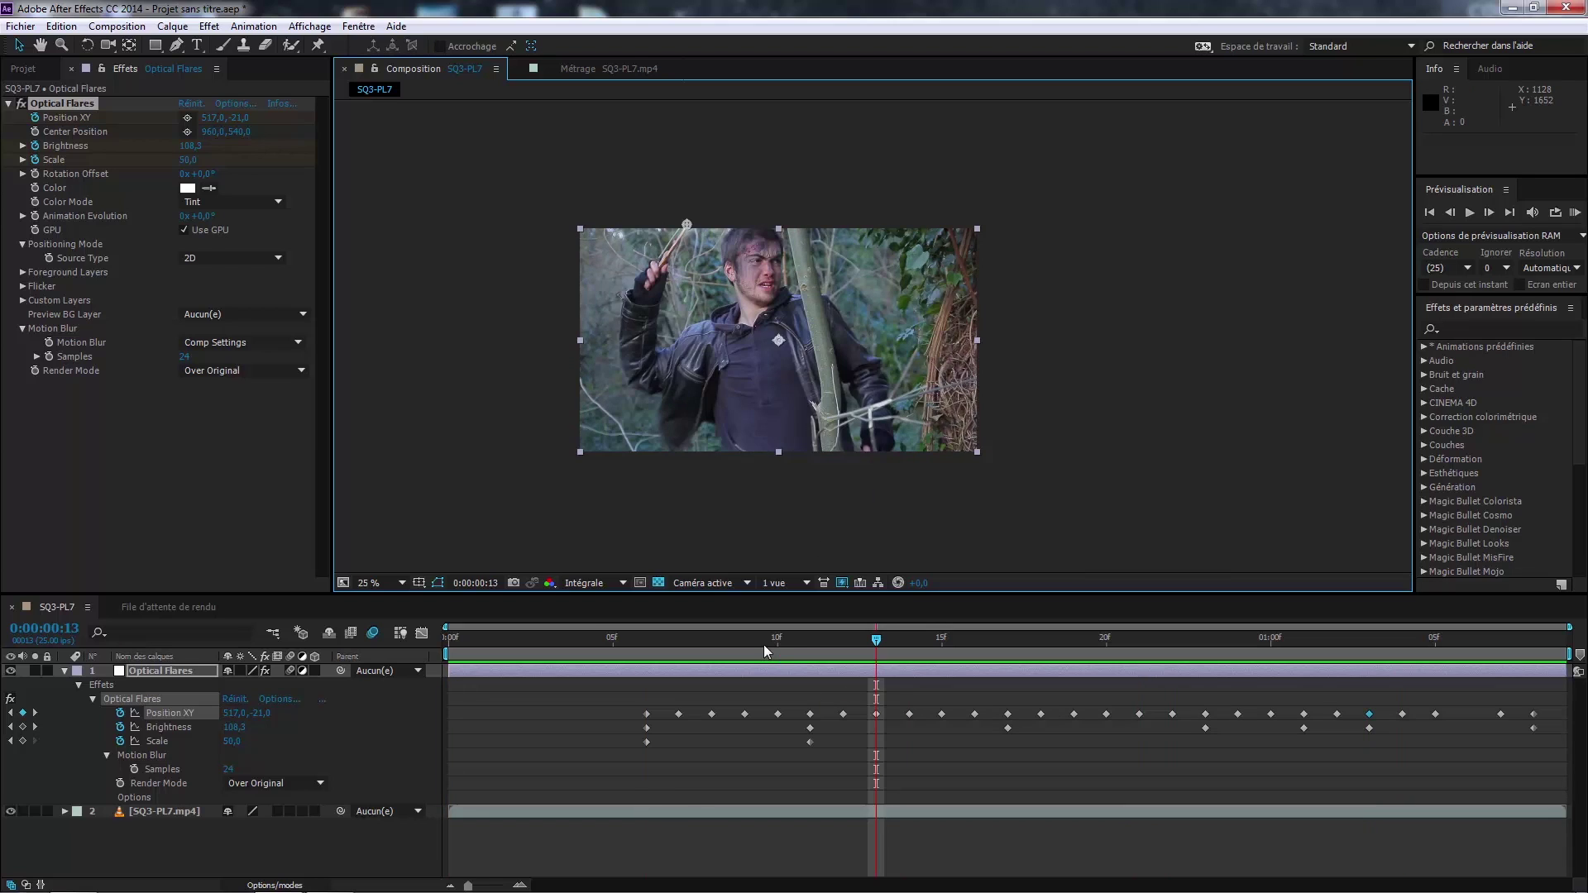
Step: Change the Optical Flares colour to a light blue, around 6EAFFF, judging it at the bright flash at 0:00:01:00
left_click_drag(877, 640, 1277, 653)
left_click(463, 467)
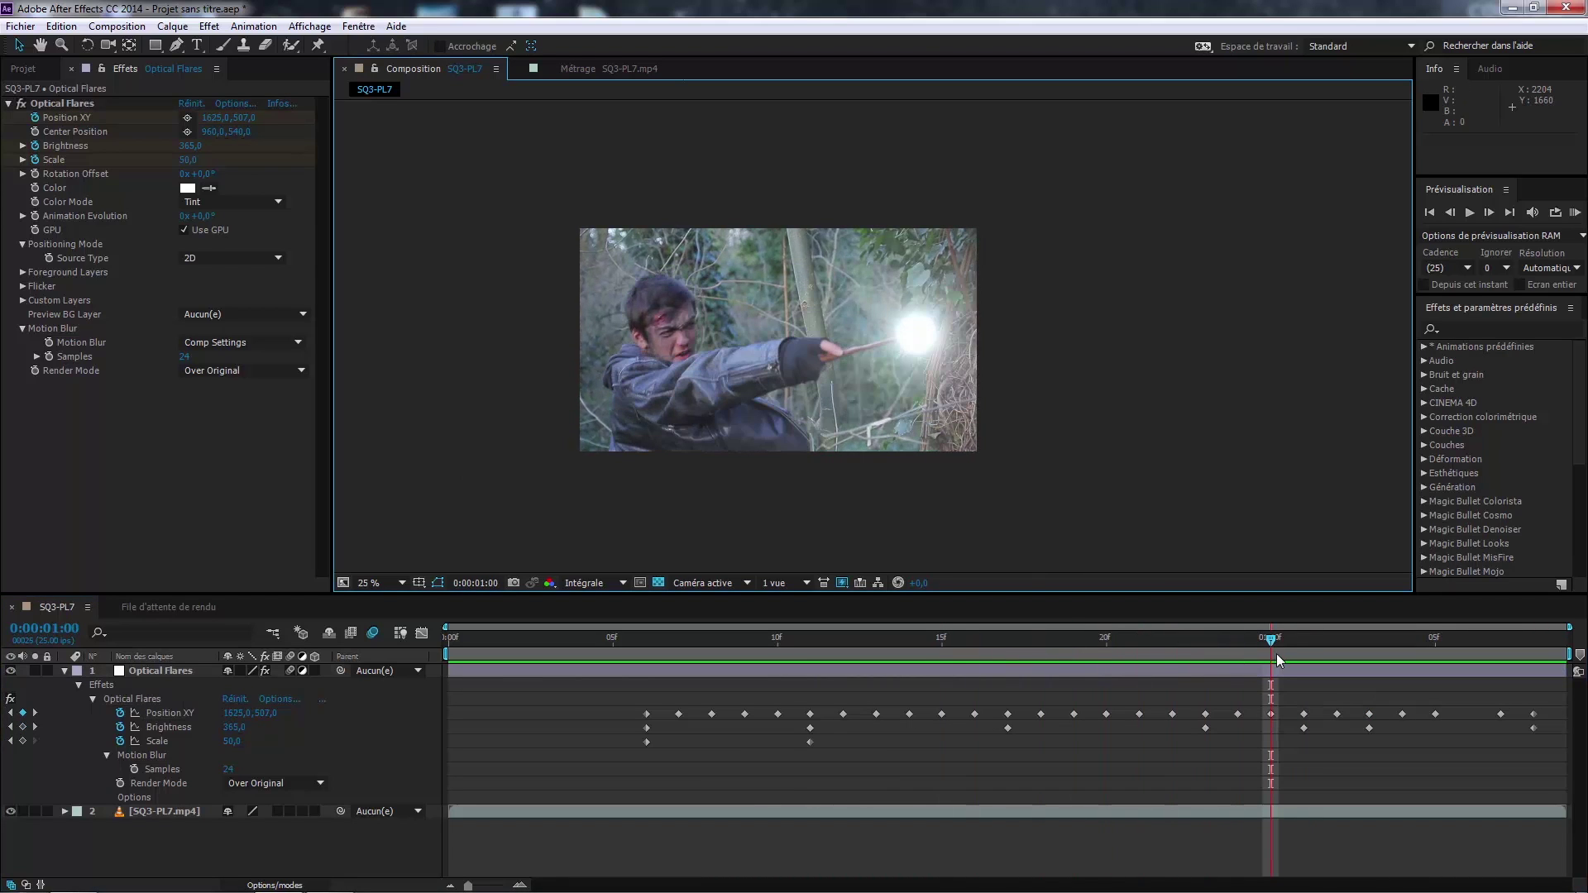
left_click(188, 188)
mouse_move(261, 251)
left_mouse_down()
mouse_move(260, 121)
mouse_move(341, 129)
left_mouse_up()
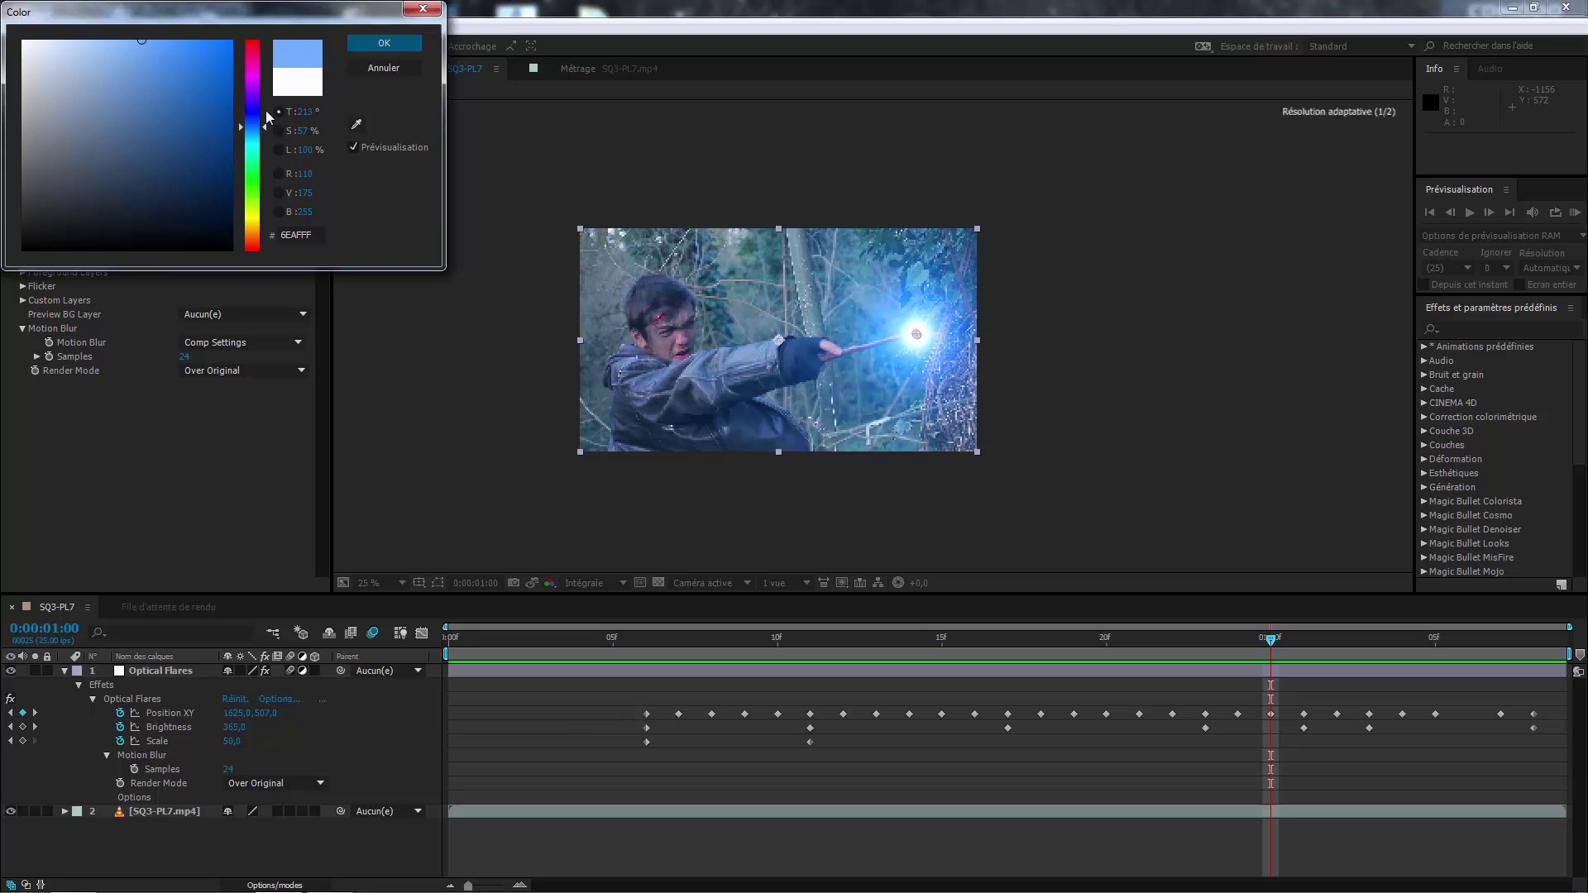
left_click_drag(264, 127, 263, 129)
left_click(371, 43)
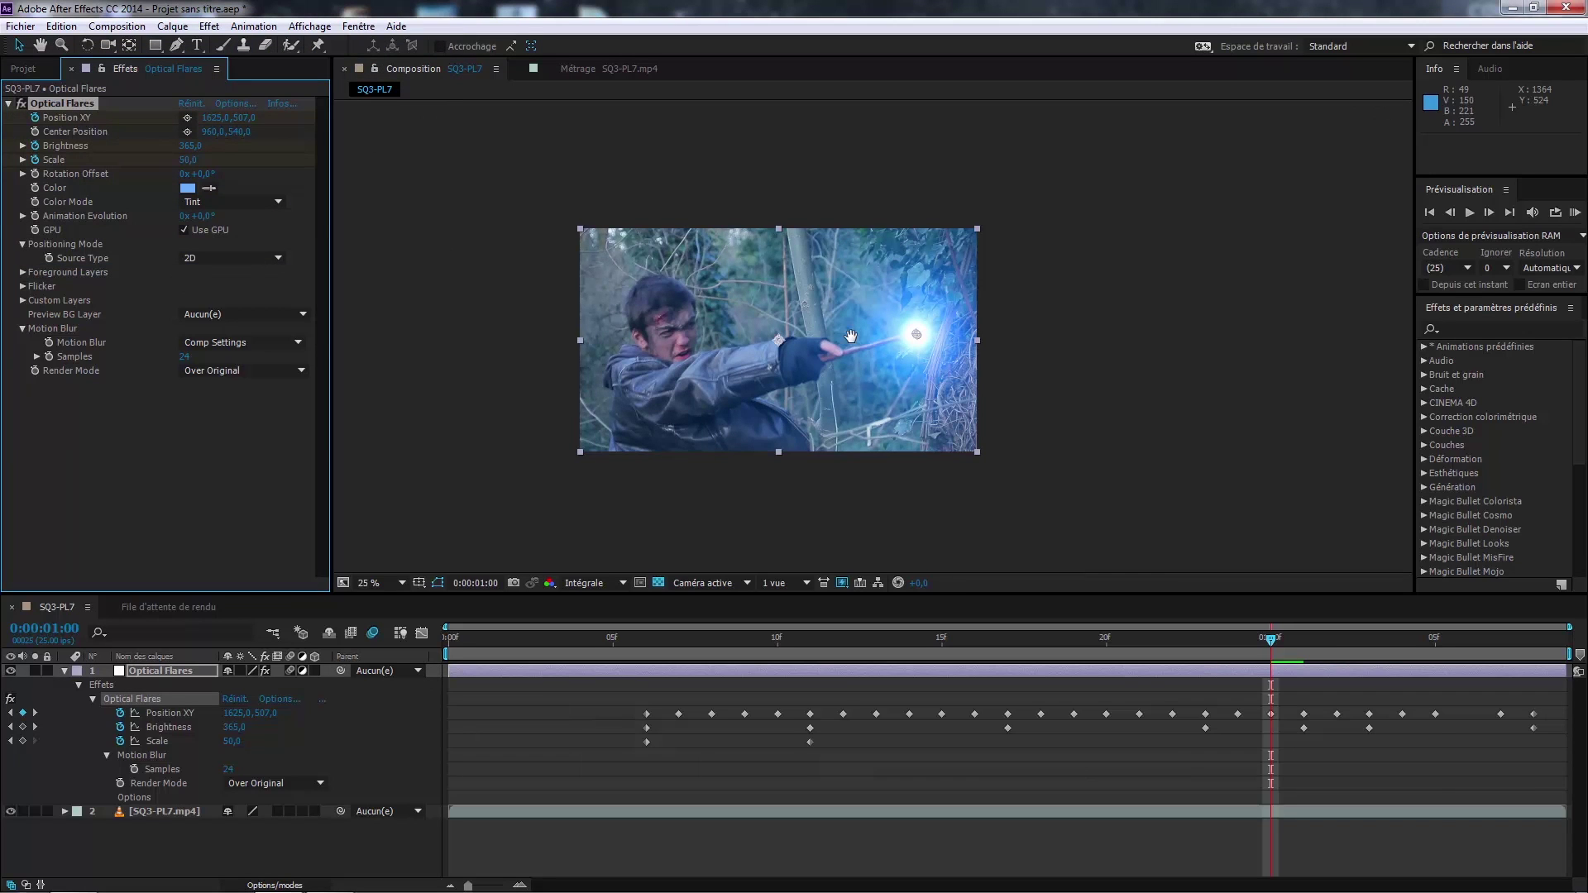
Step: Play a preview of the blue flare animation and go to 0:00:00:16
left_click_drag(852, 336, 1016, 336)
scroll(815, 344, "up", 2)
scroll(1017, 338, "down", 2)
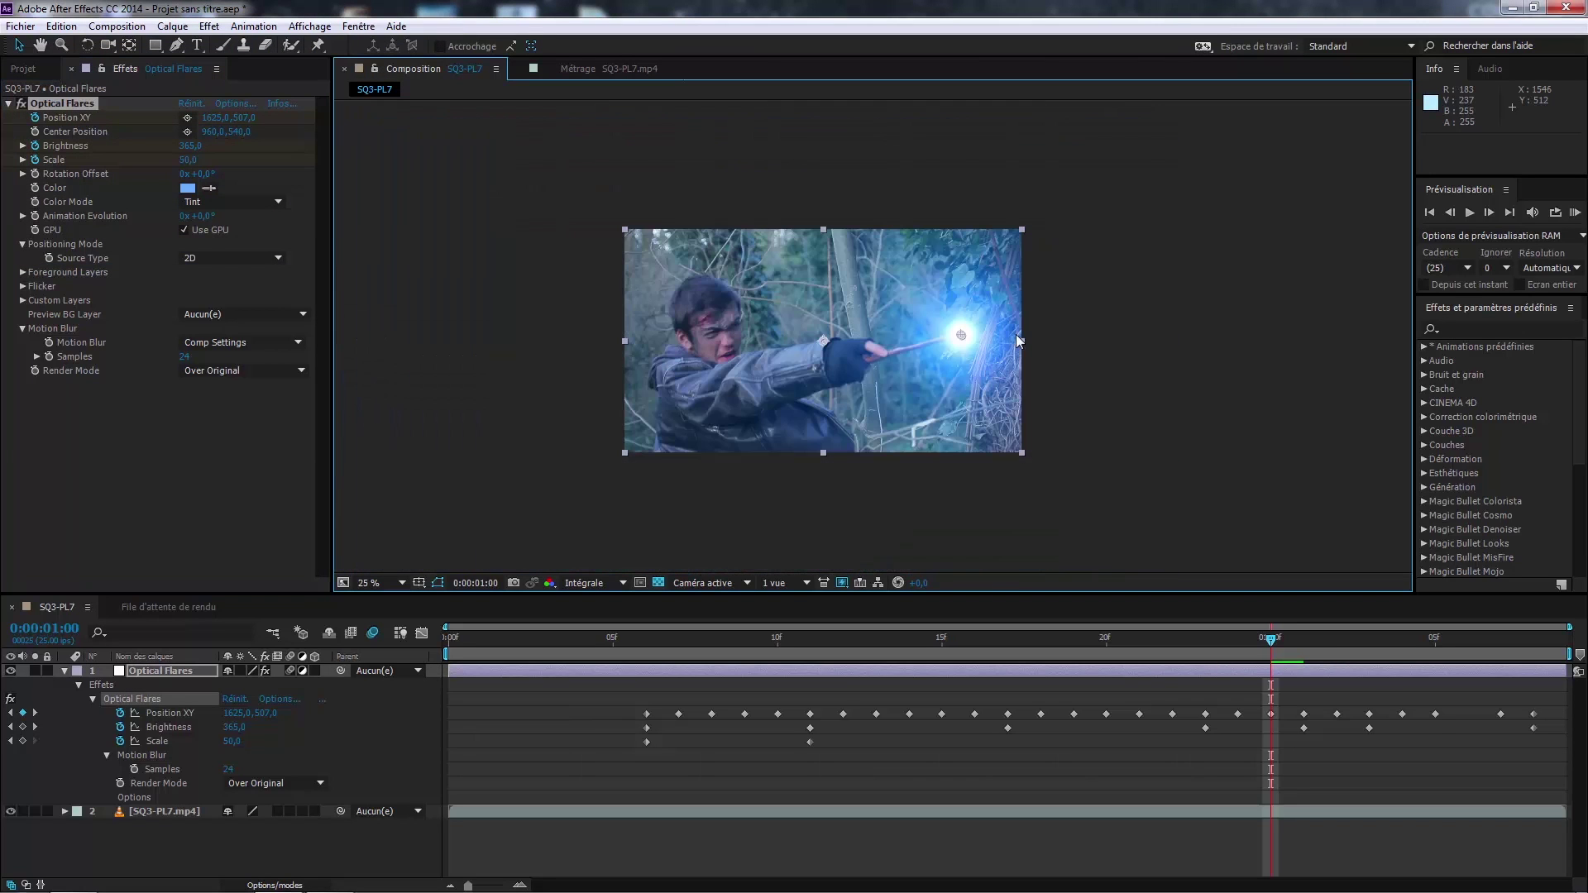
key("space")
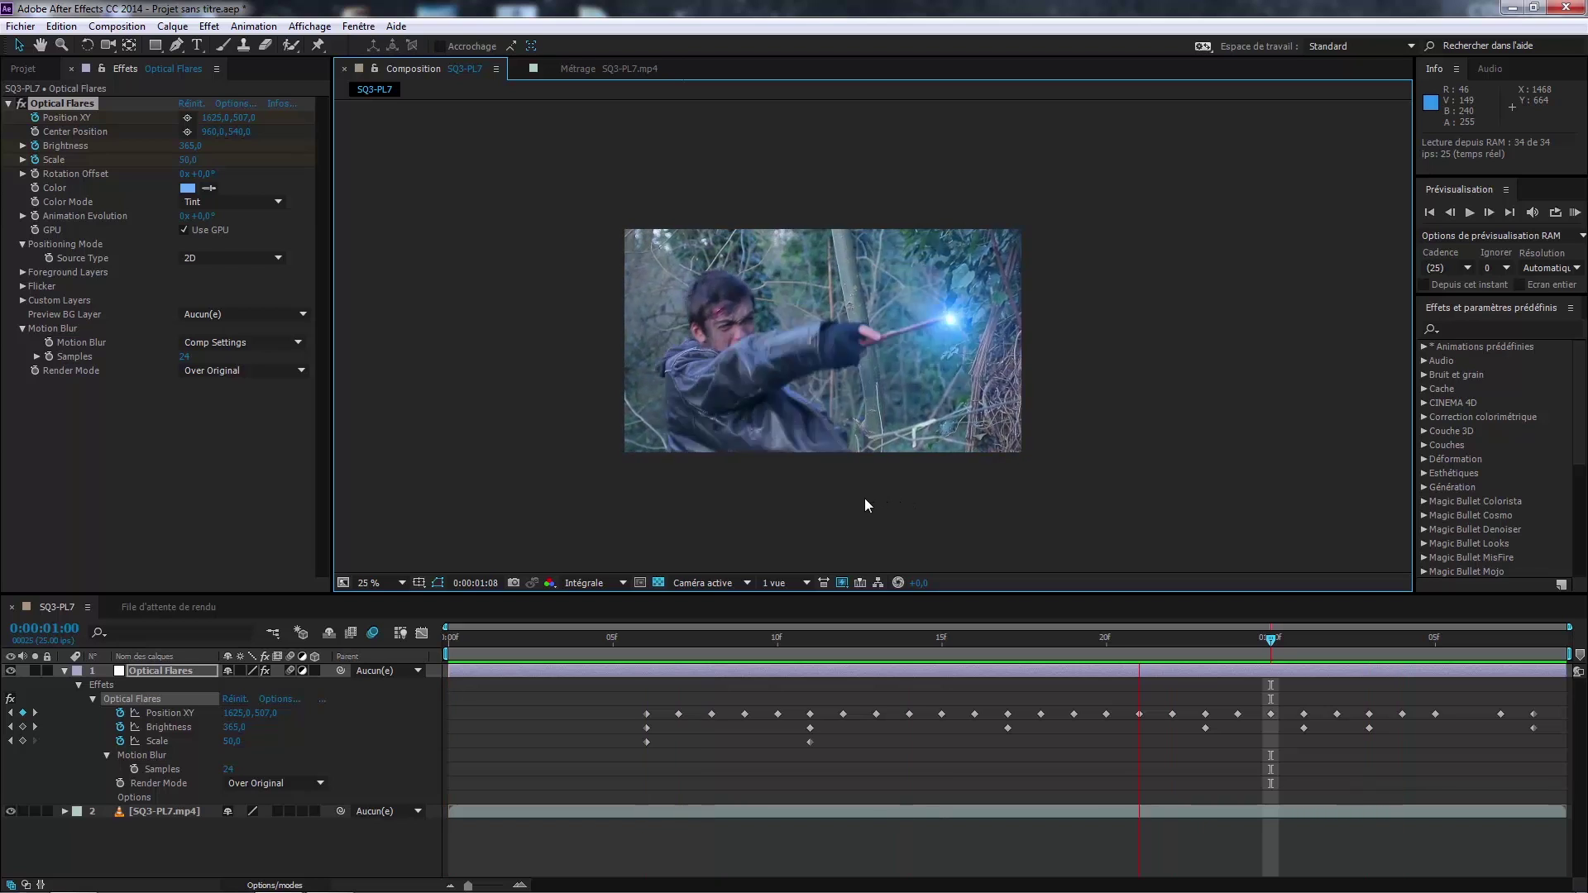
key("space")
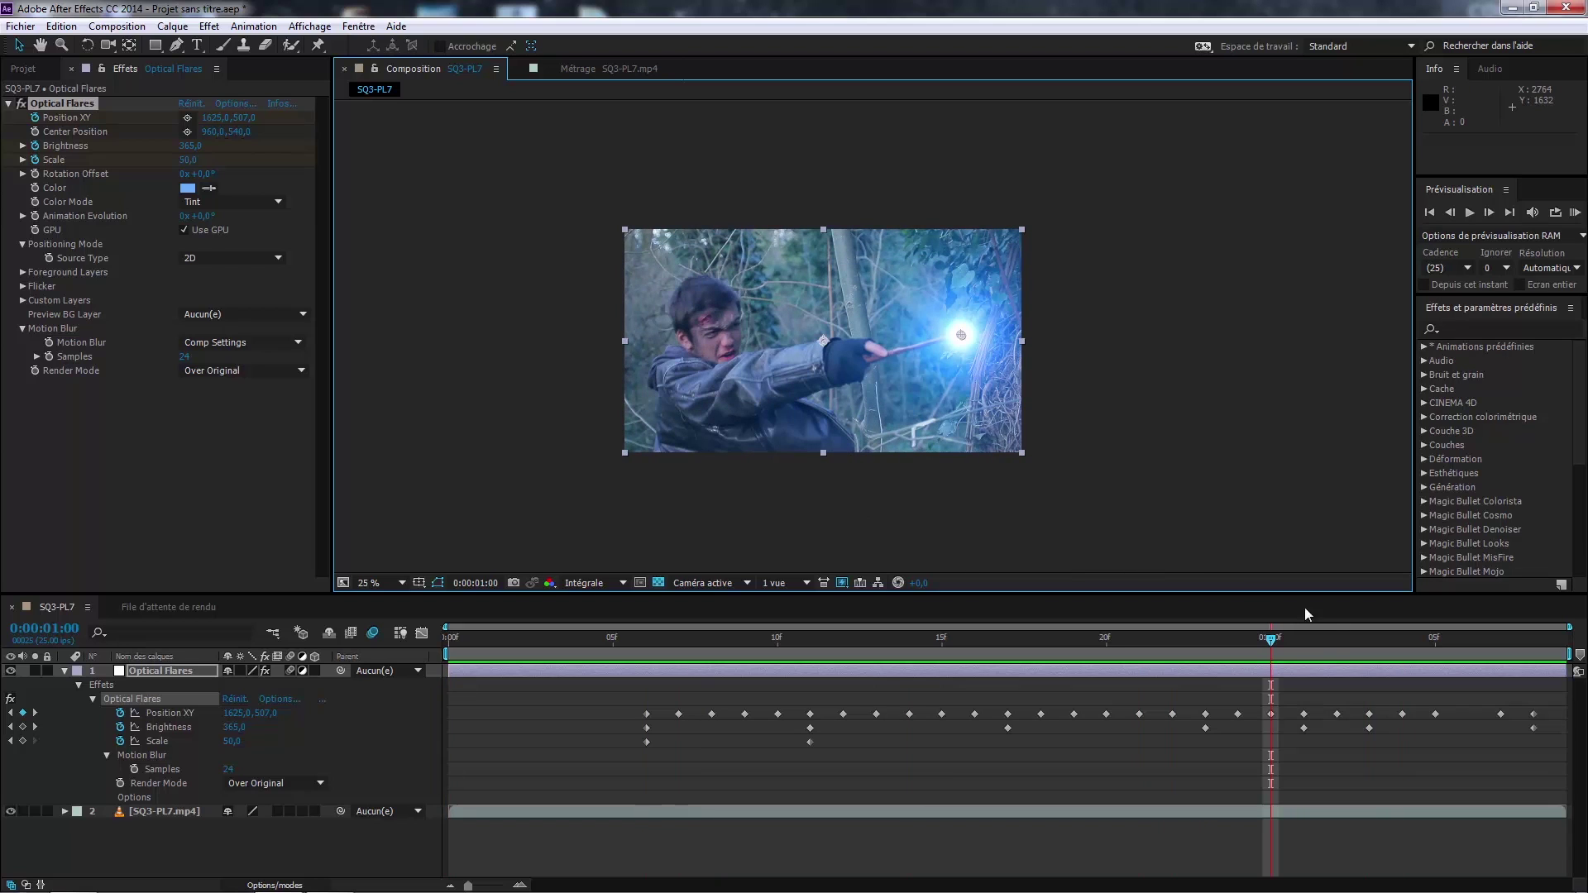
left_click_drag(1233, 651, 974, 650)
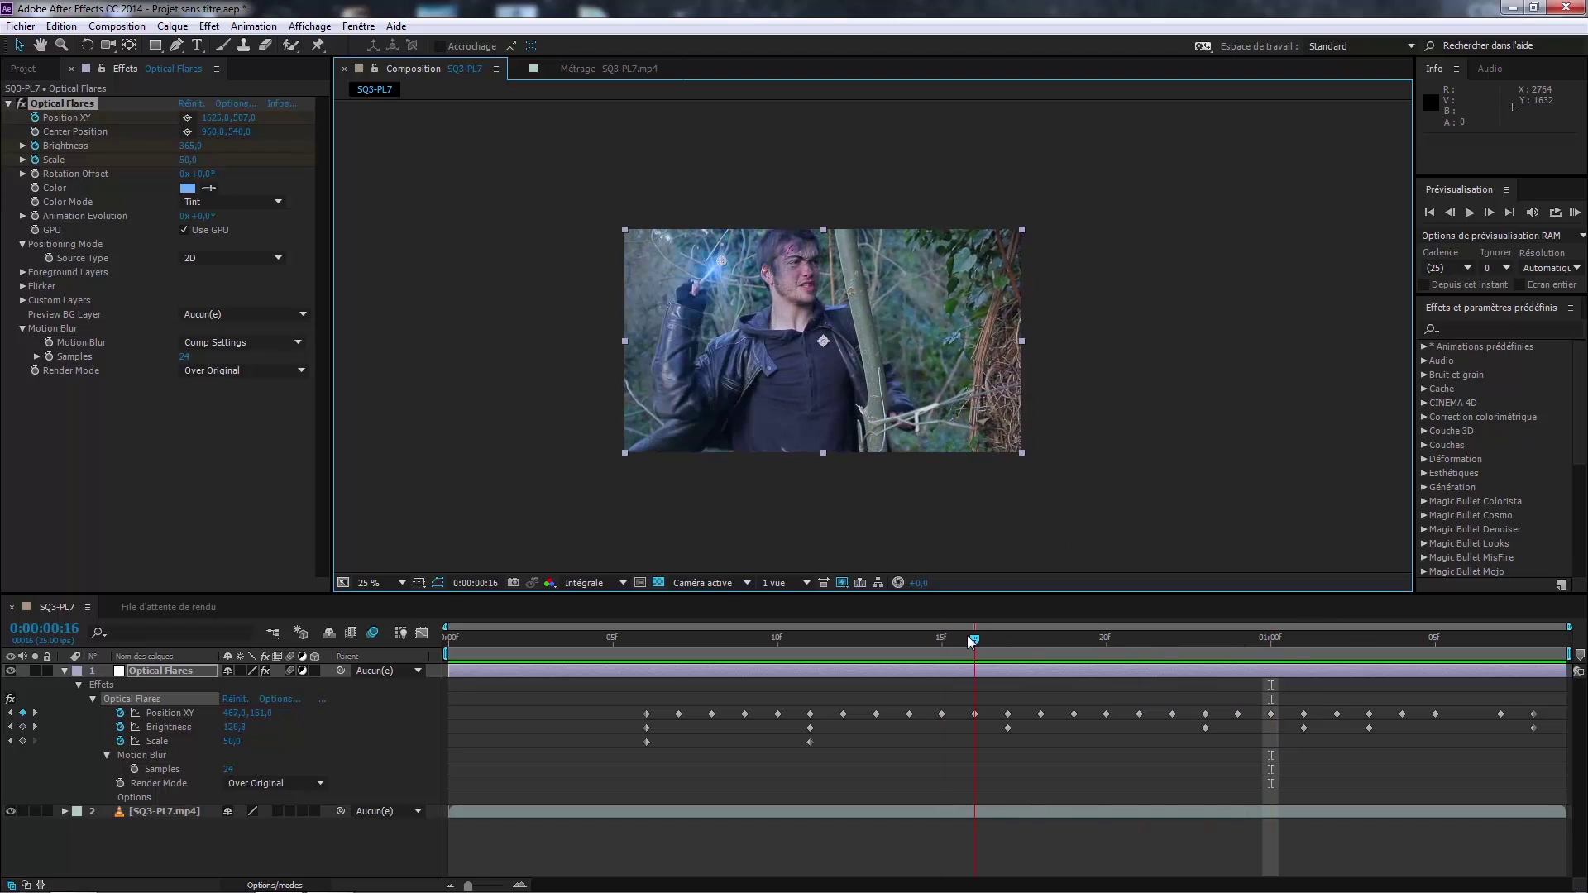
Step: Switch to the file explorer's 16. Sparks folder and examine the FireCracker_02 and FireCracker_03 clips in the video player
left_click(74, 875)
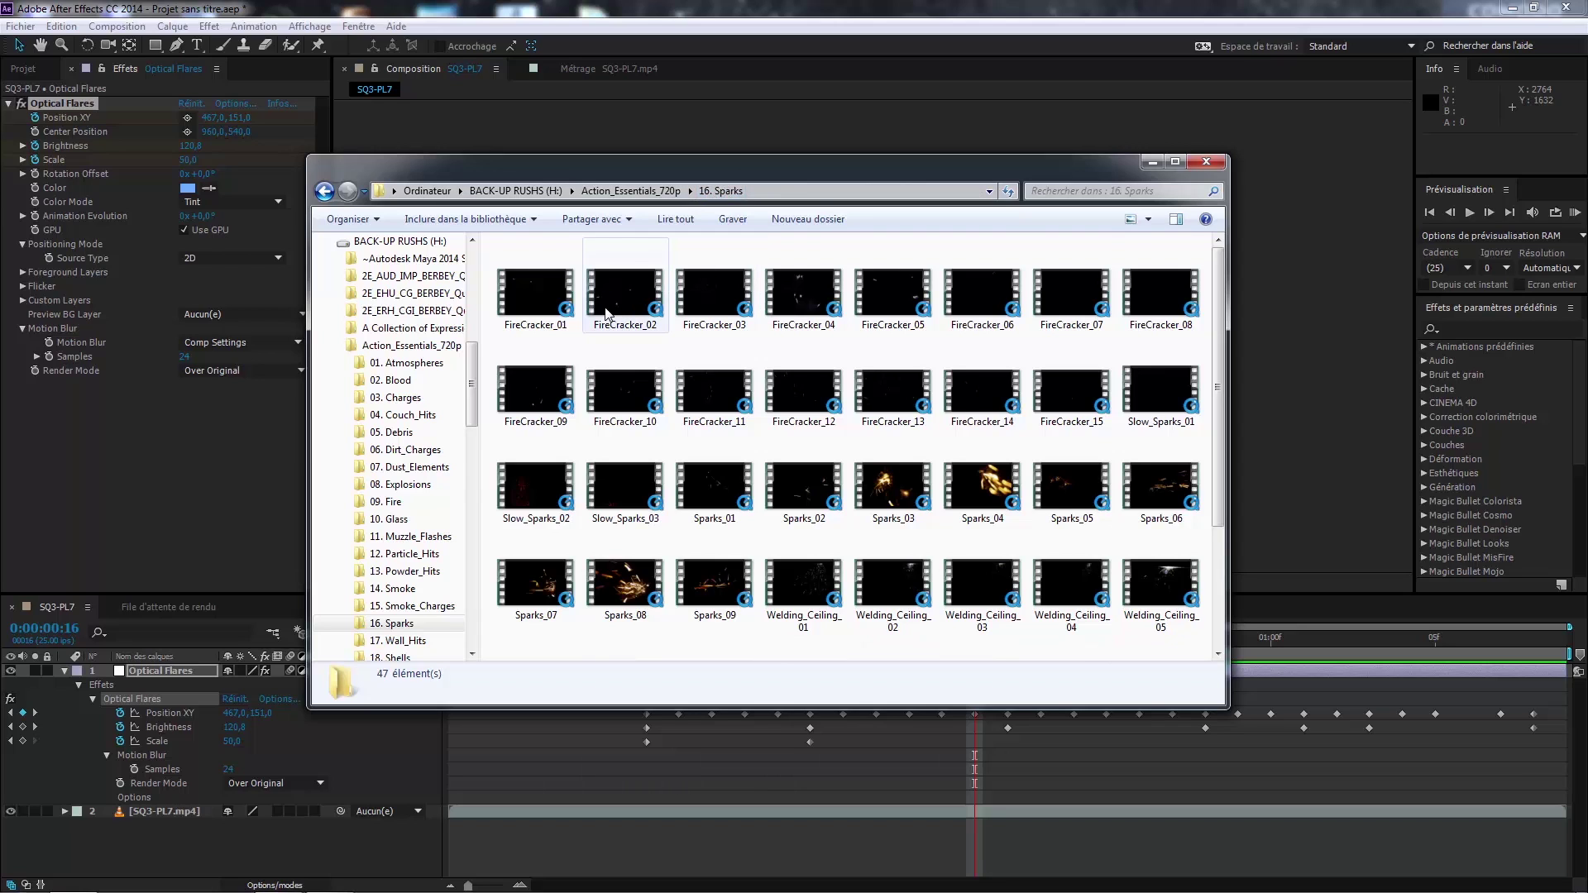
double_click(646, 306)
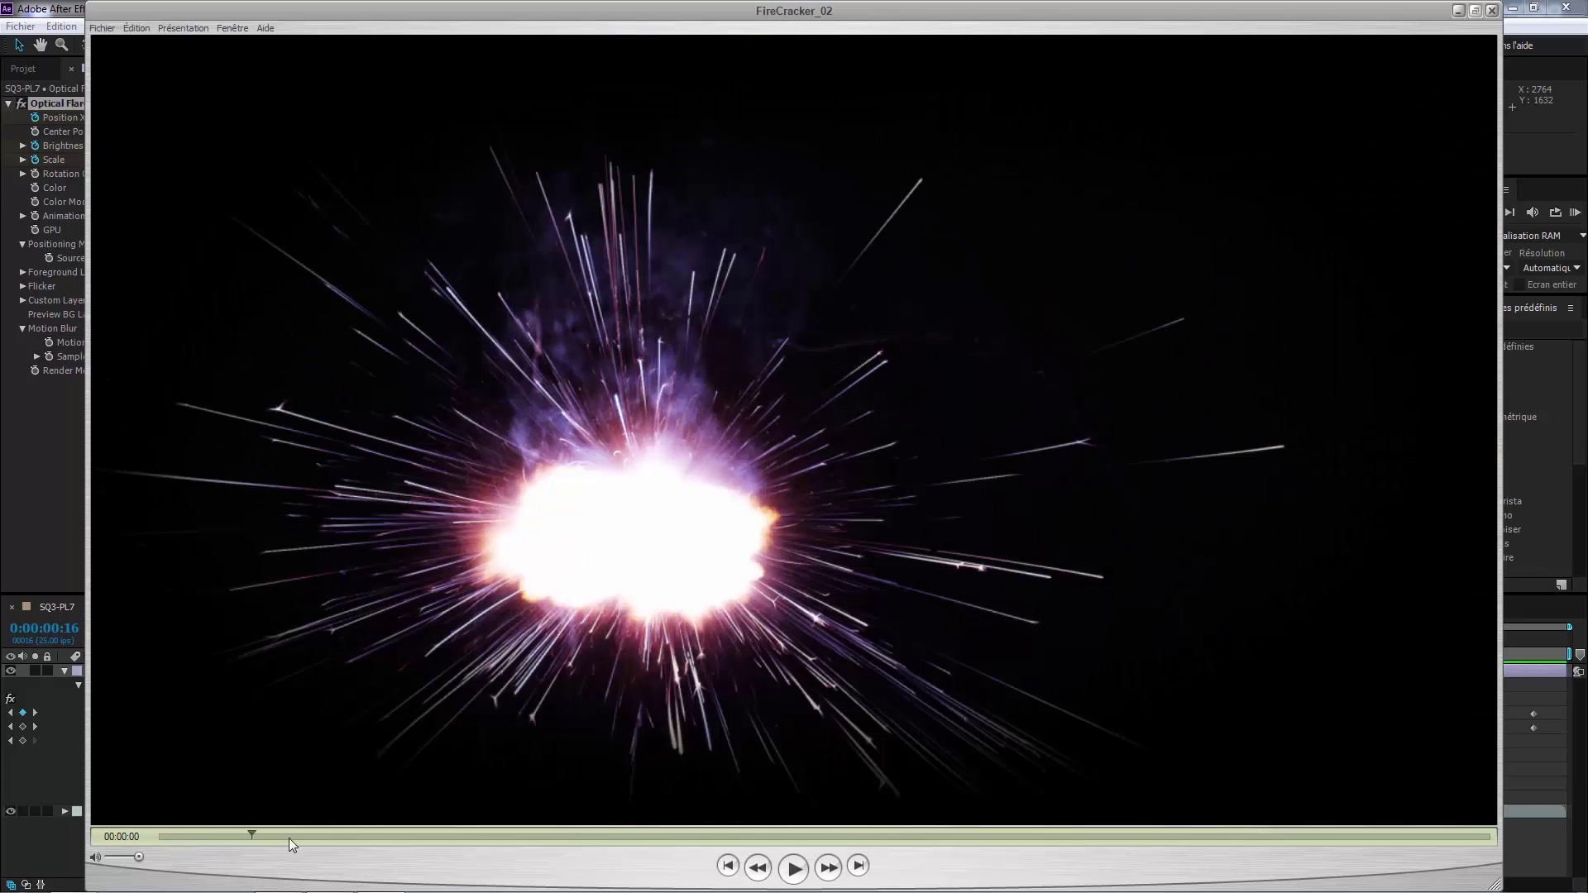
left_click_drag(290, 837, 154, 837)
left_click_drag(389, 830, 1110, 833)
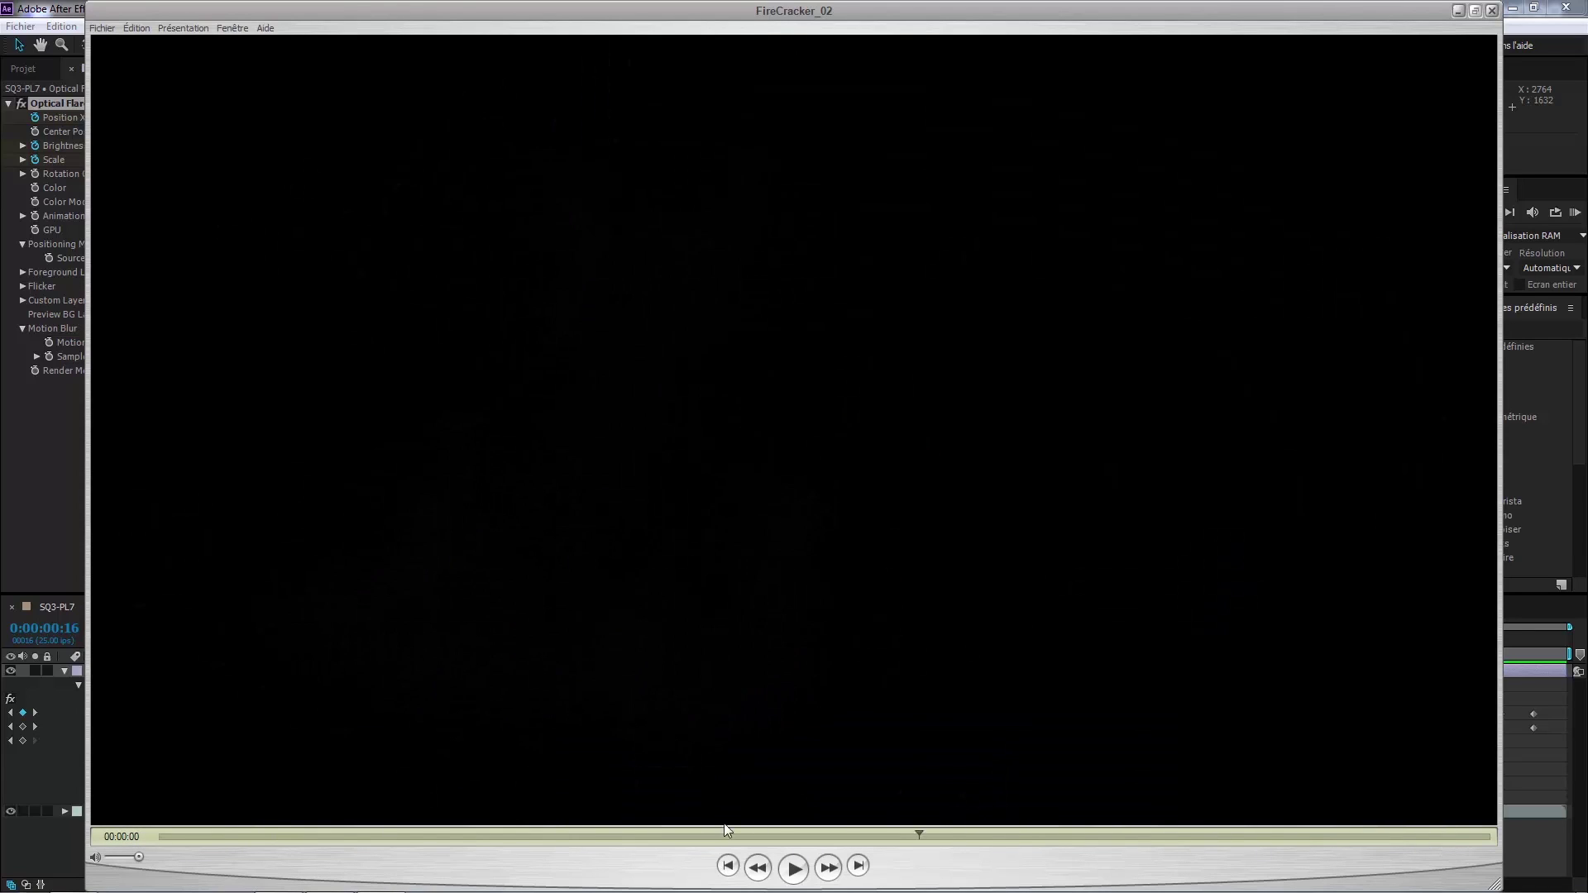
left_click_drag(726, 829, 351, 827)
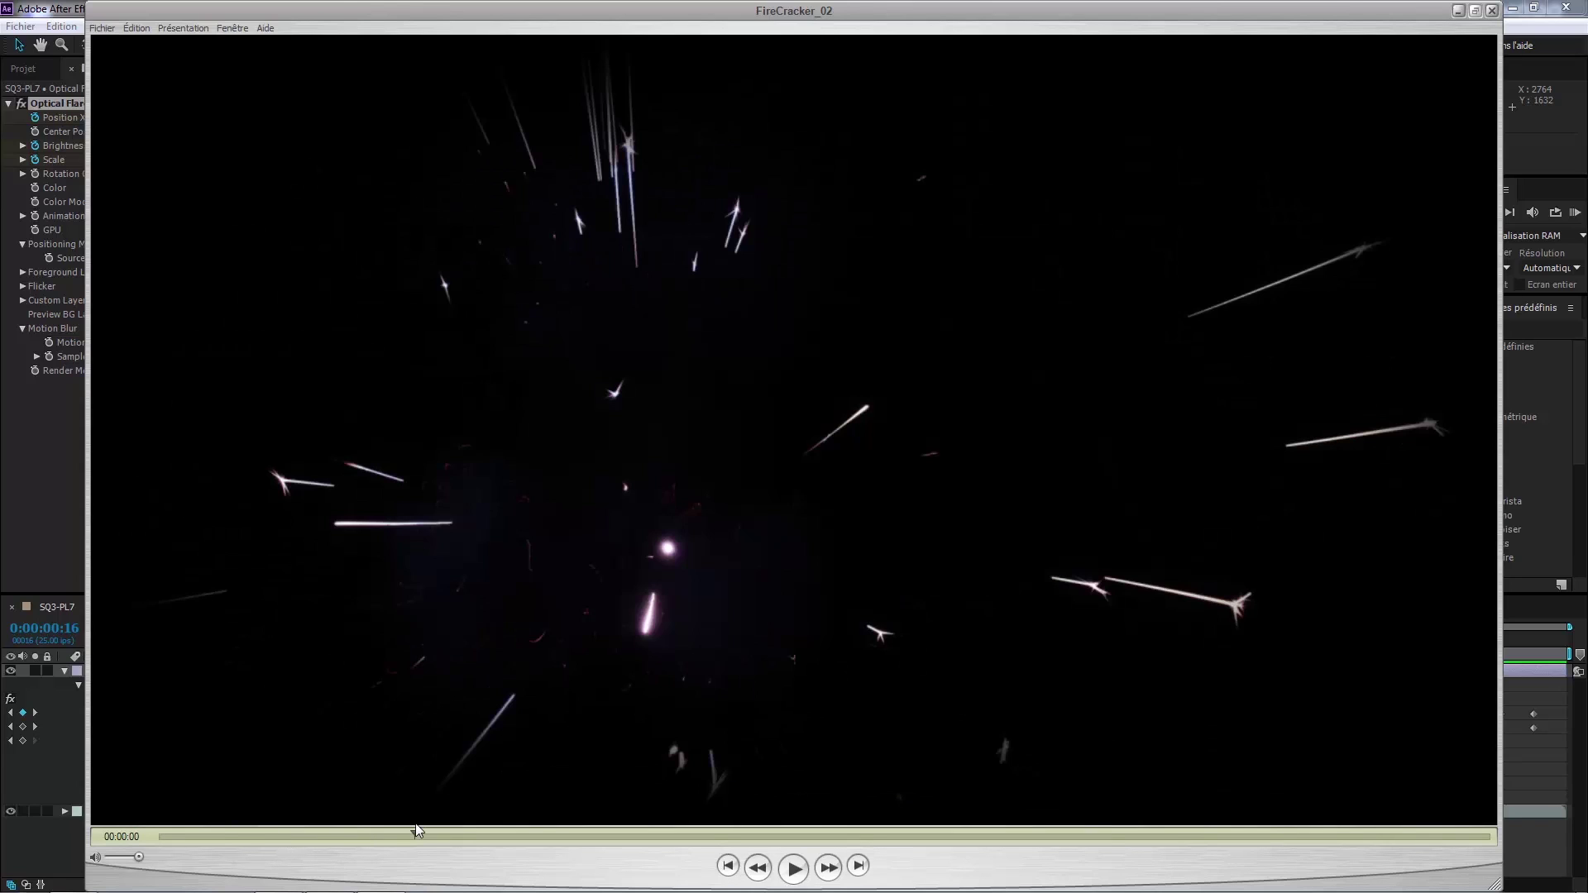
left_click(1492, 10)
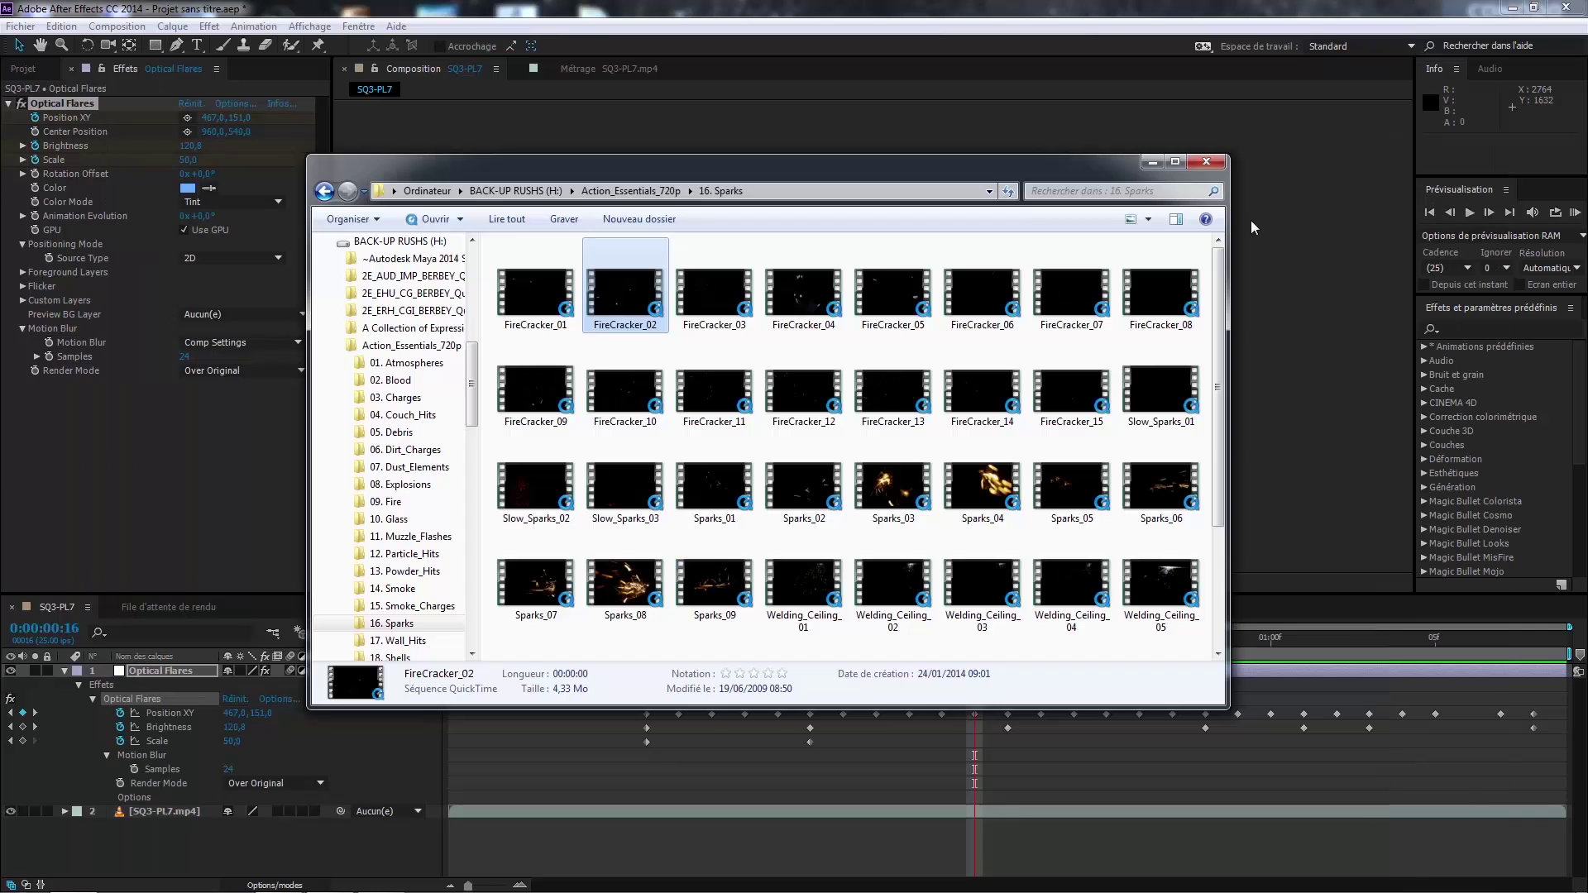
left_click(715, 306)
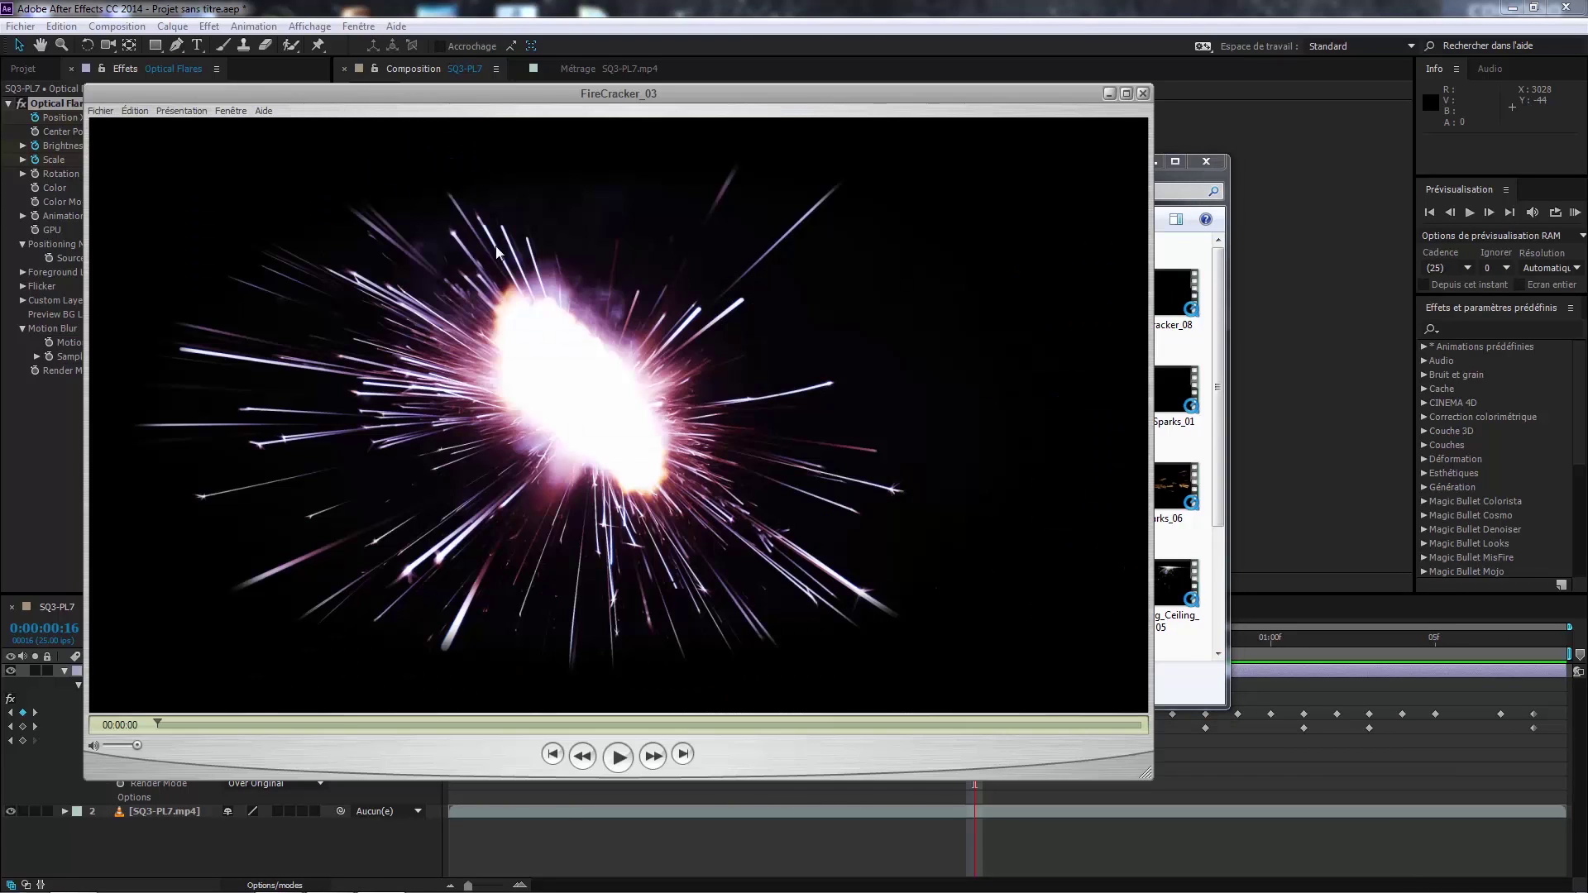
mouse_move(163, 718)
left_mouse_down()
mouse_move(687, 723)
mouse_move(311, 741)
mouse_move(1006, 737)
mouse_move(142, 722)
left_mouse_up()
left_click(1142, 94)
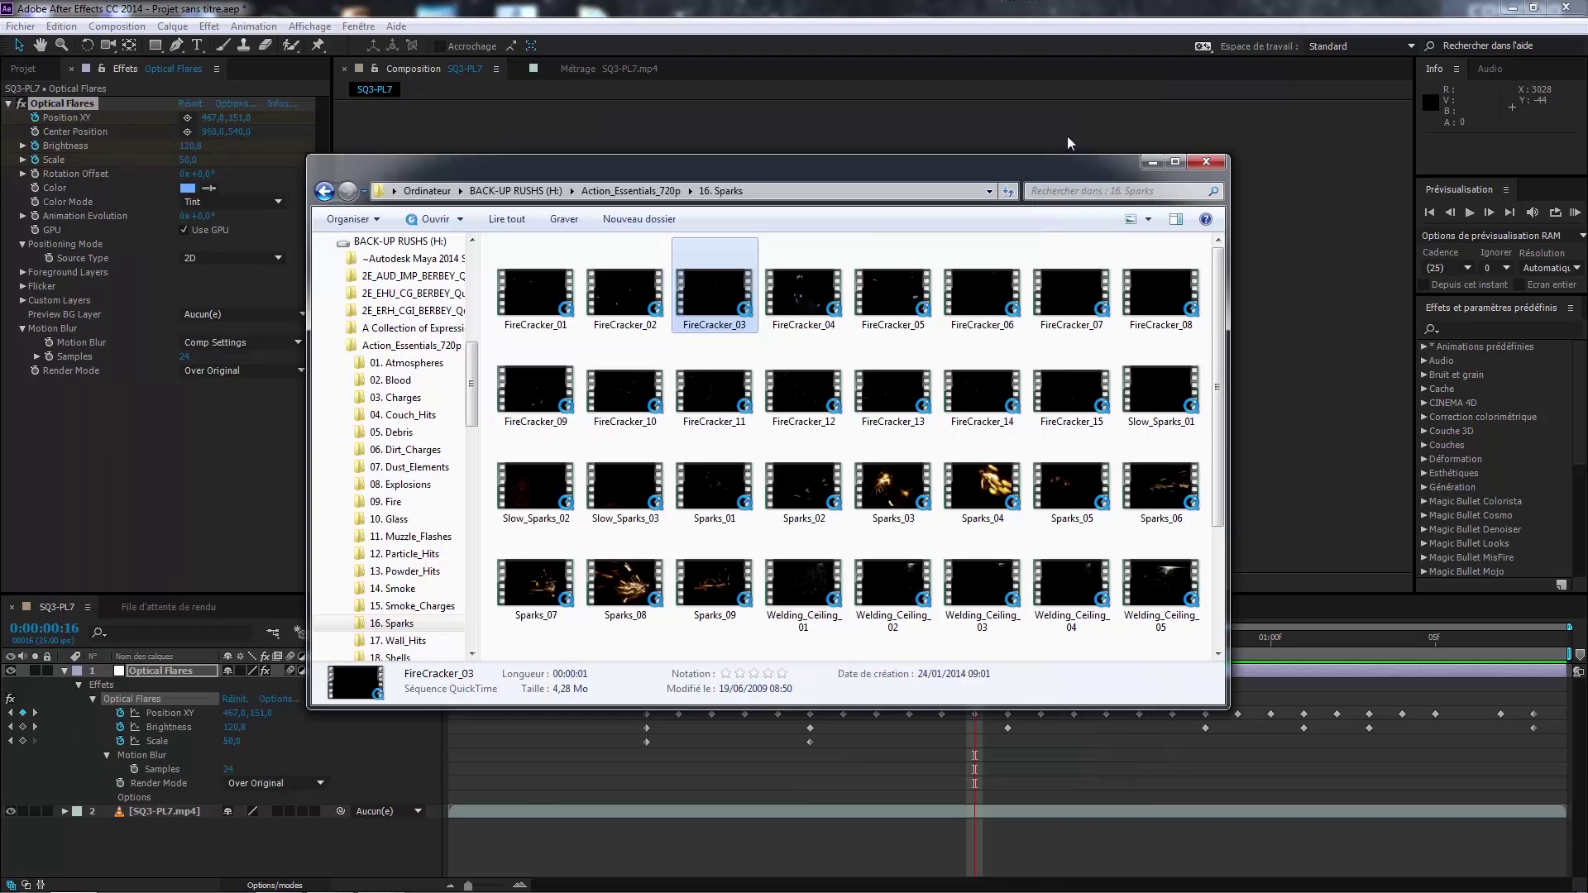
Step: Import FireCracker_03.mov from the 16. Sparks folder into the After Effects project and select it among the project items
left_click_drag(710, 314, 325, 885)
left_click_drag(296, 887, 197, 499)
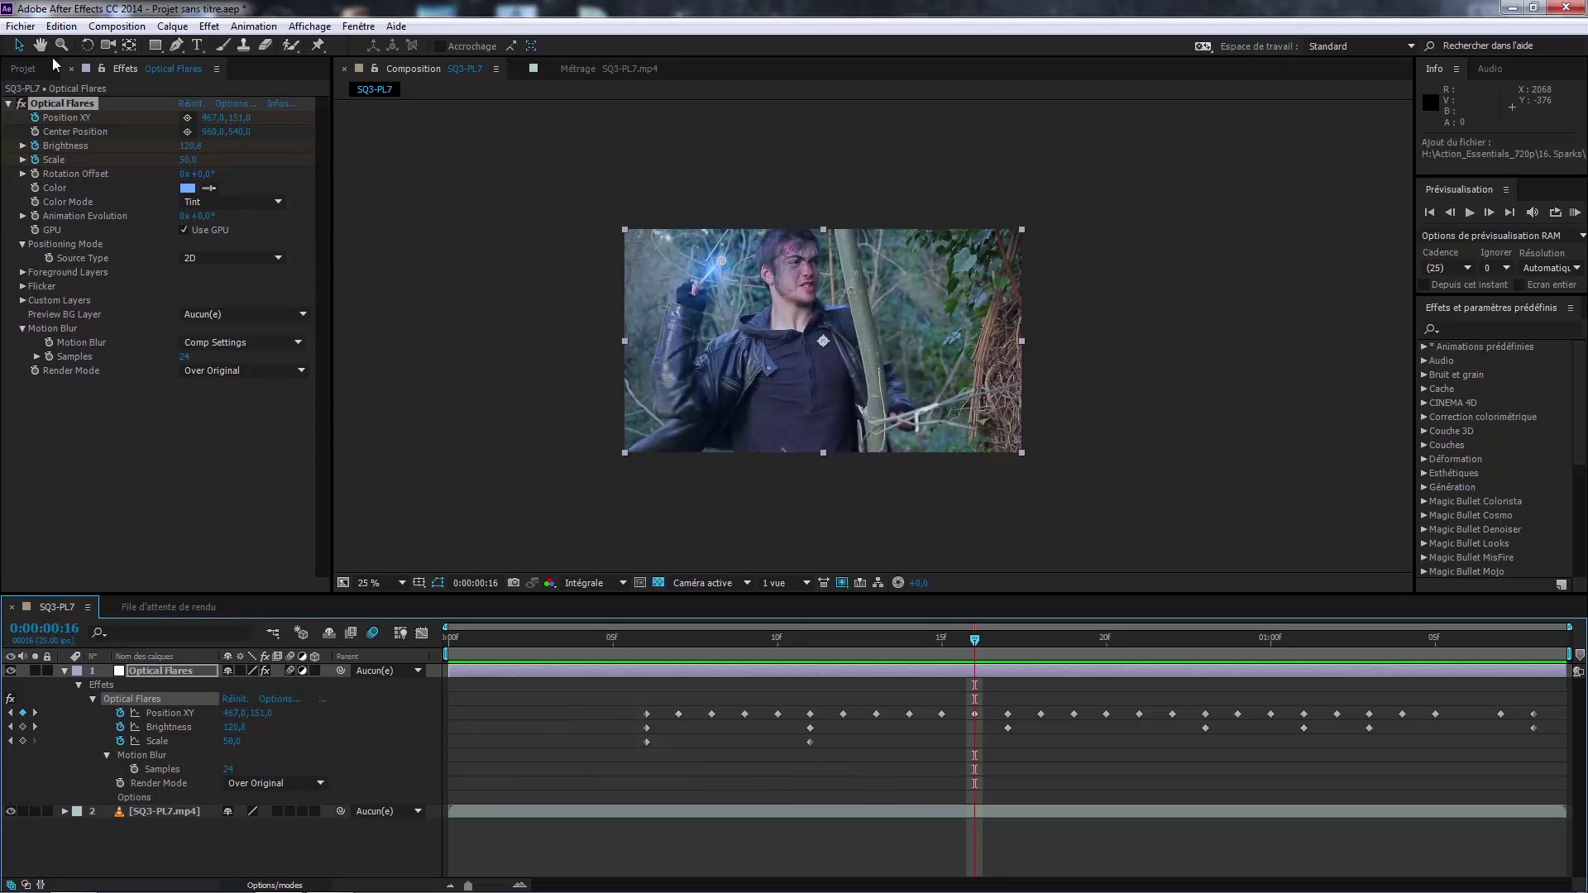
left_click(25, 69)
left_click(56, 221)
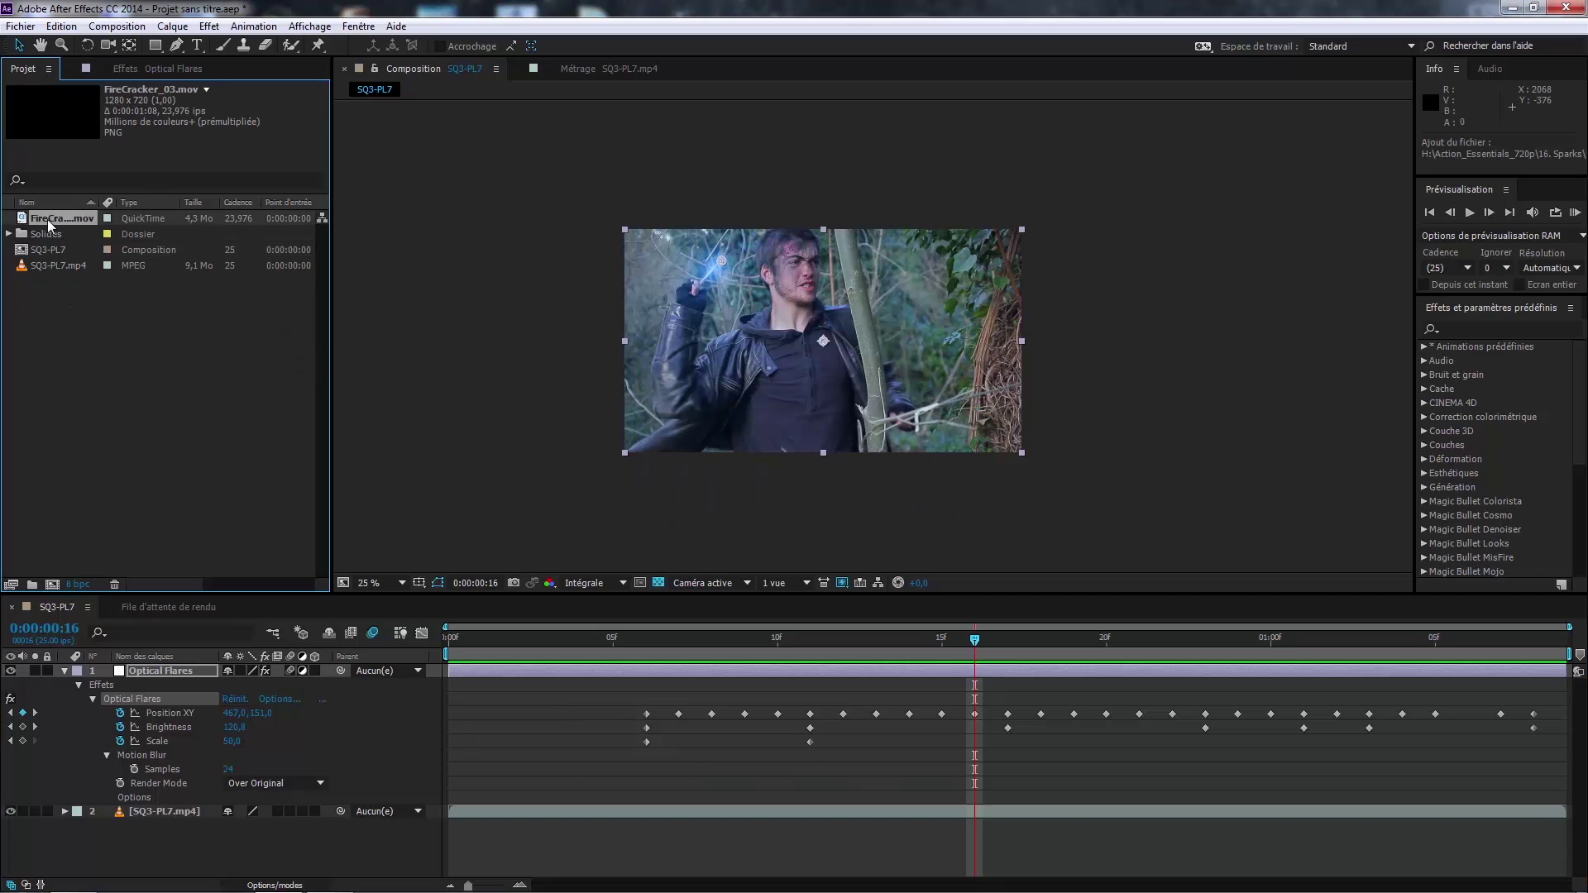
Step: Play the imported FireCracker_03.mov footage in its own viewer and return to the SQ3-PL7 composition
double_click(47, 220)
key("space")
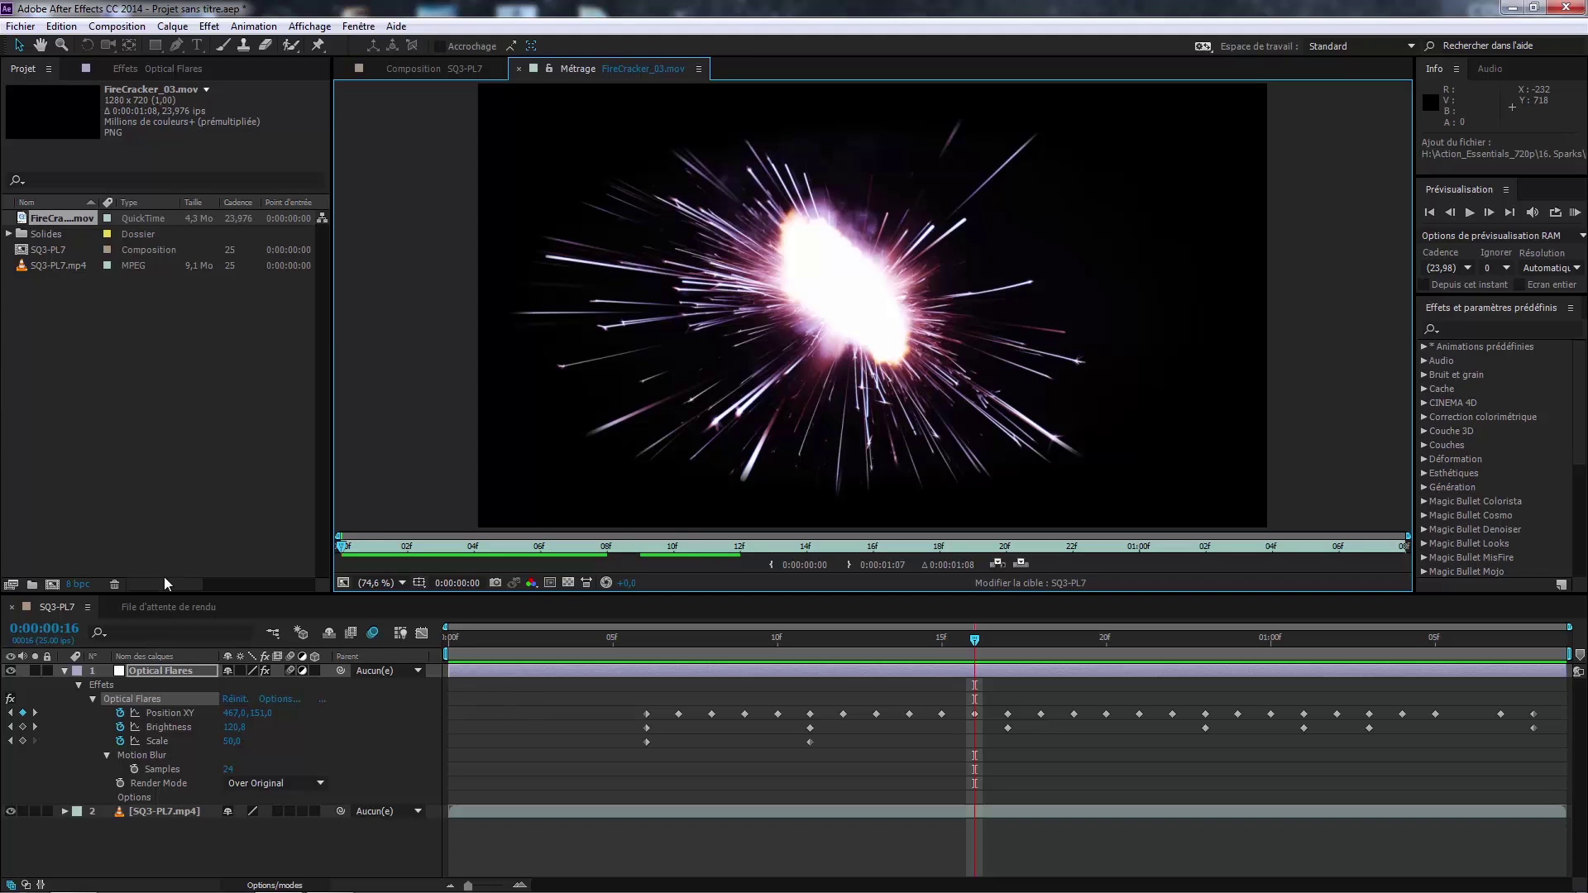
left_click(51, 608)
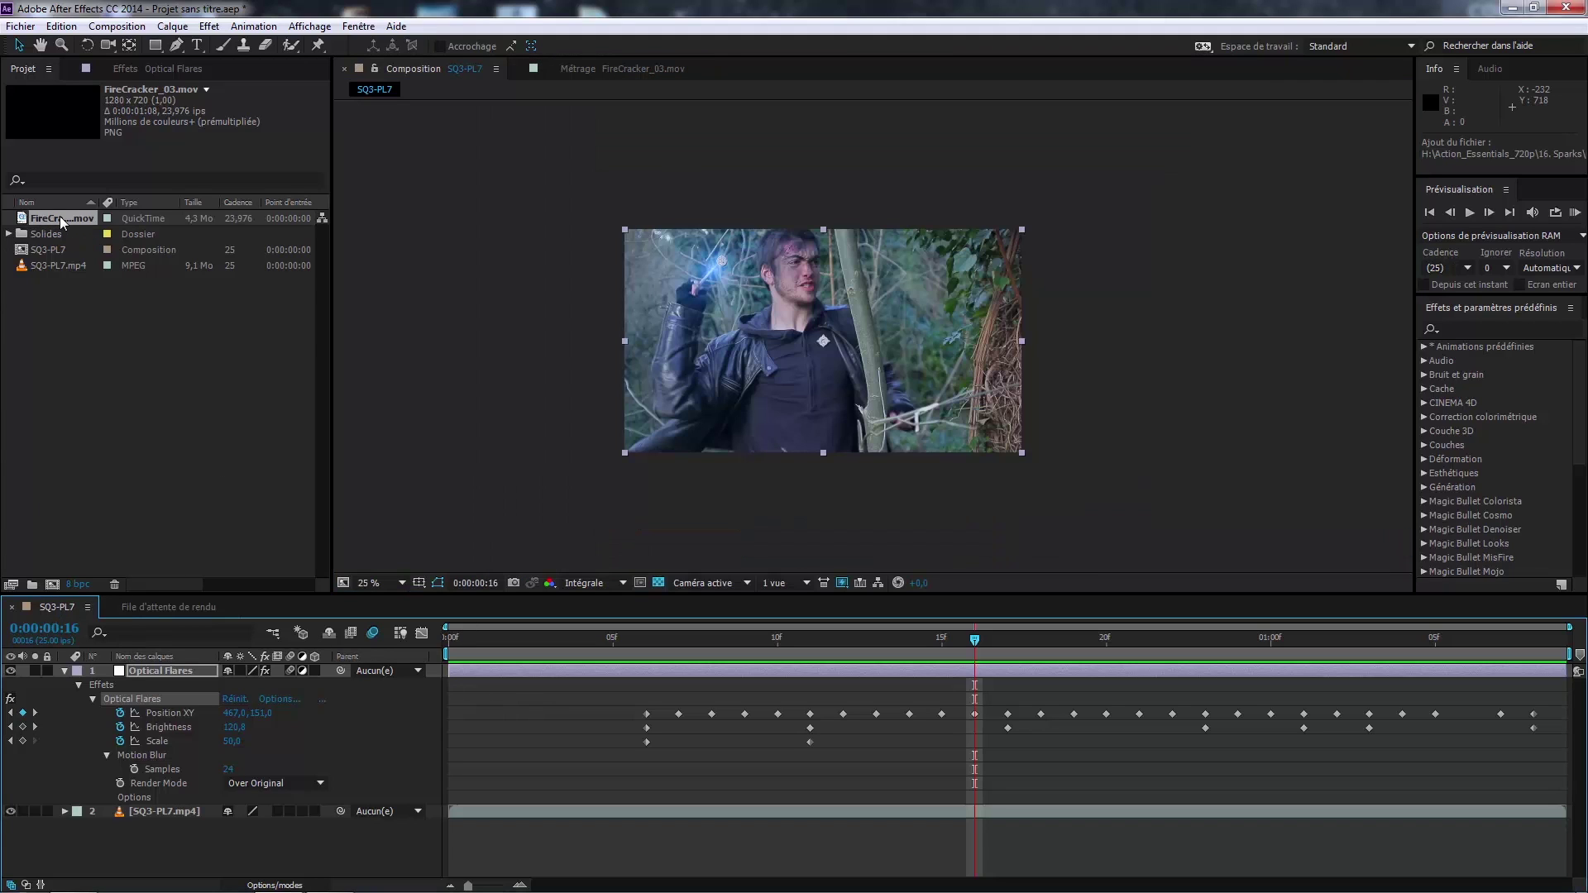
Step: Place FireCracker_03.mov in the SQ3-PL7 timeline starting at 0:00:01:00, between the Optical Flares layer and SQ3-PL7.mp4
key("period")
key("comma")
left_click_drag(980, 647, 1041, 642)
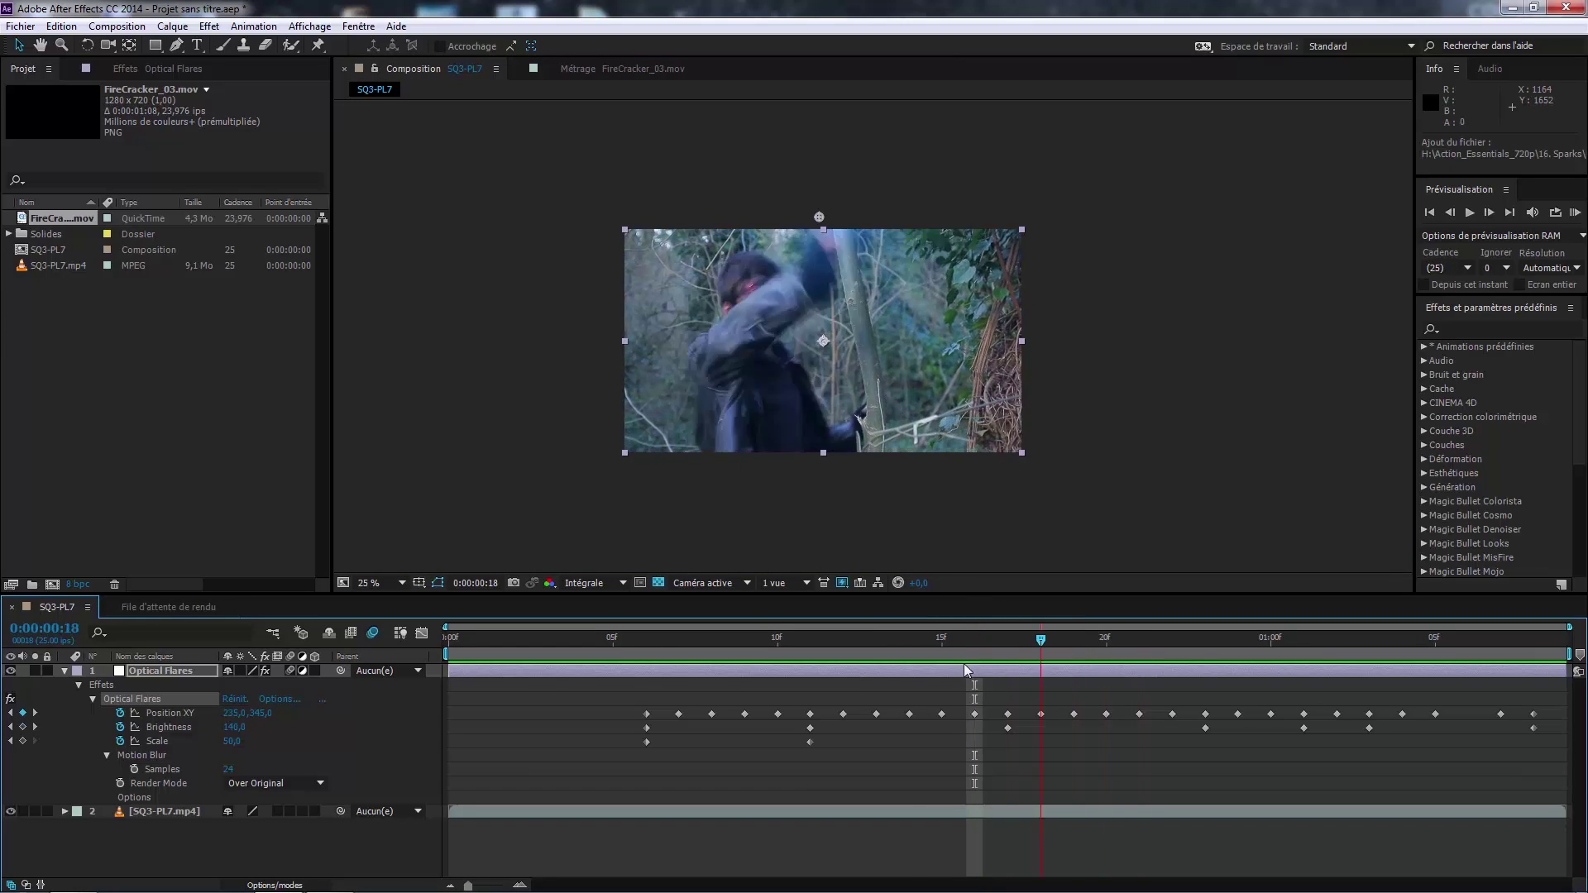
left_click_drag(941, 647, 1153, 657)
double_click(51, 217)
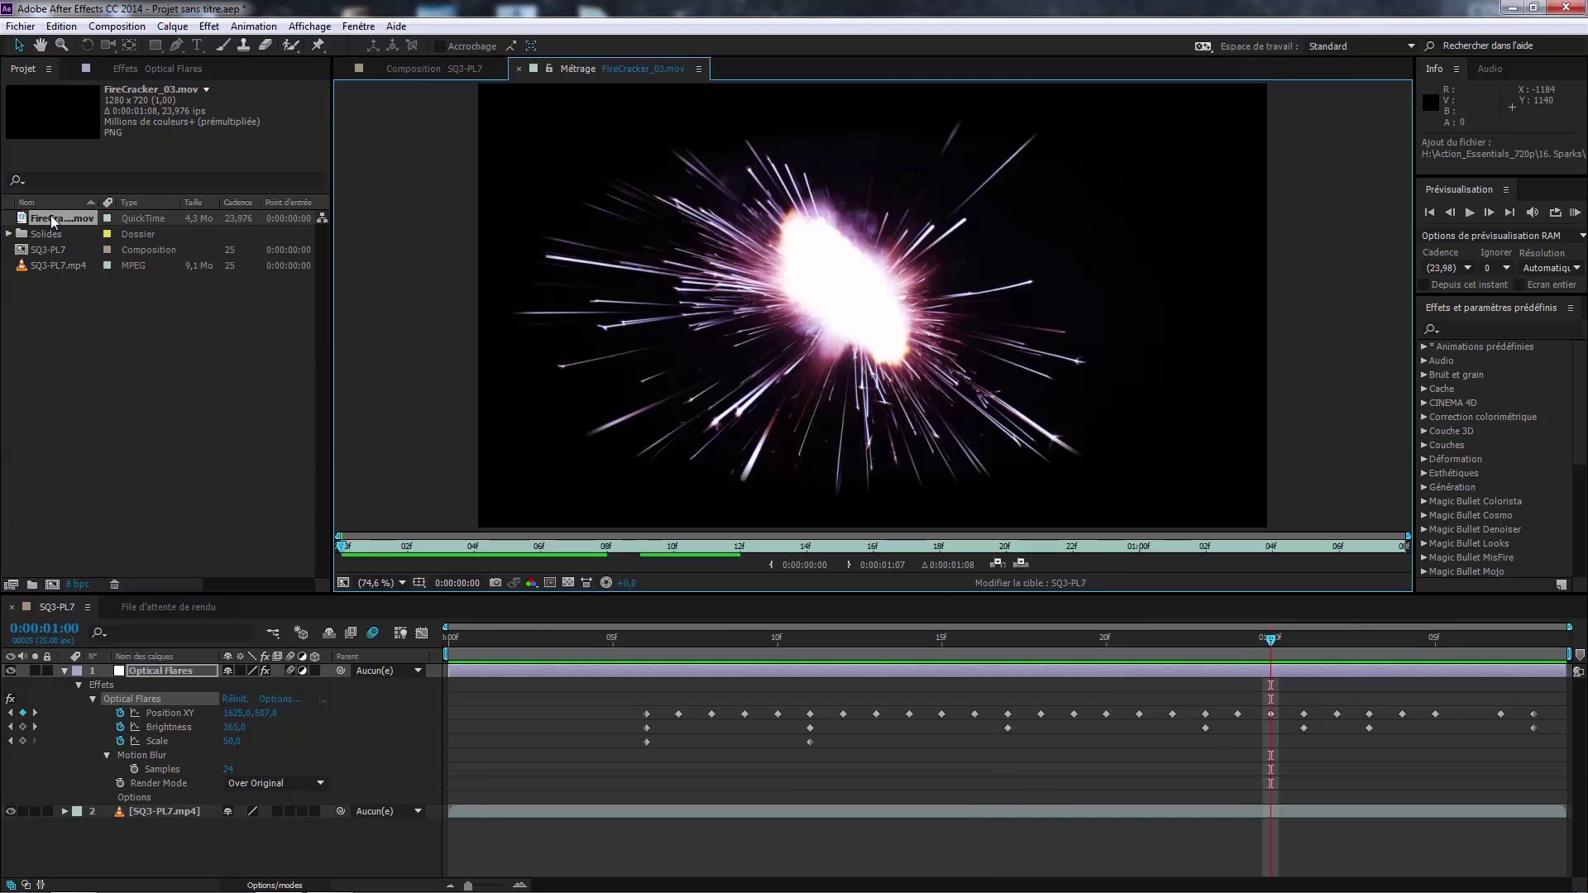
left_click_drag(51, 217, 1274, 675)
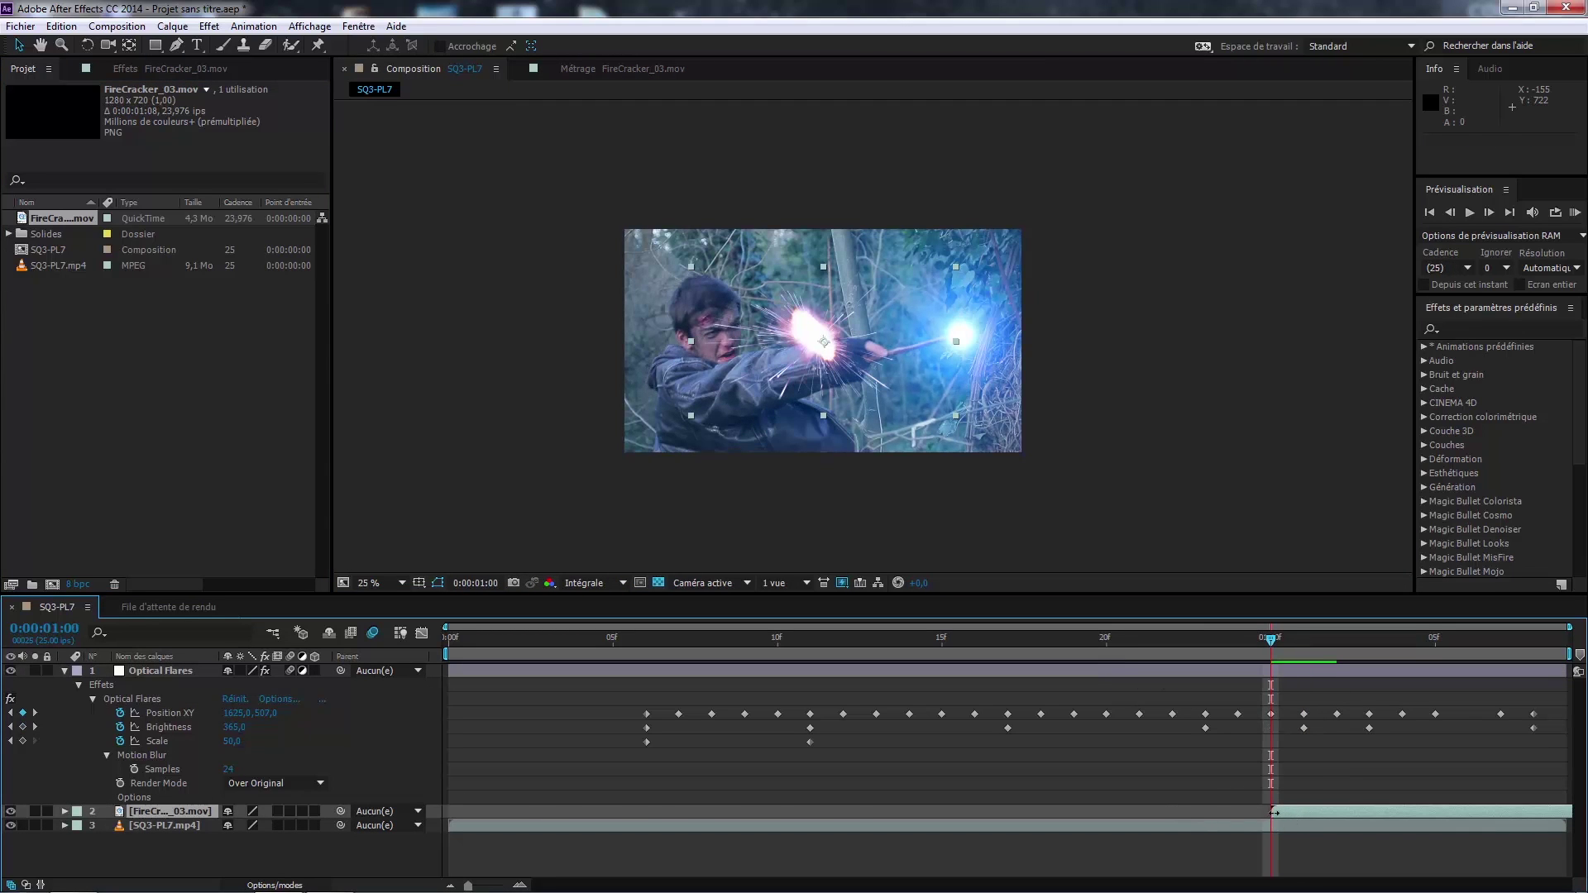
Step: Trim the first frame off the FireCracker_03.mov layer and shift it one frame earlier so it starts at 0:00:01:00
left_click_drag(1274, 813, 1333, 815)
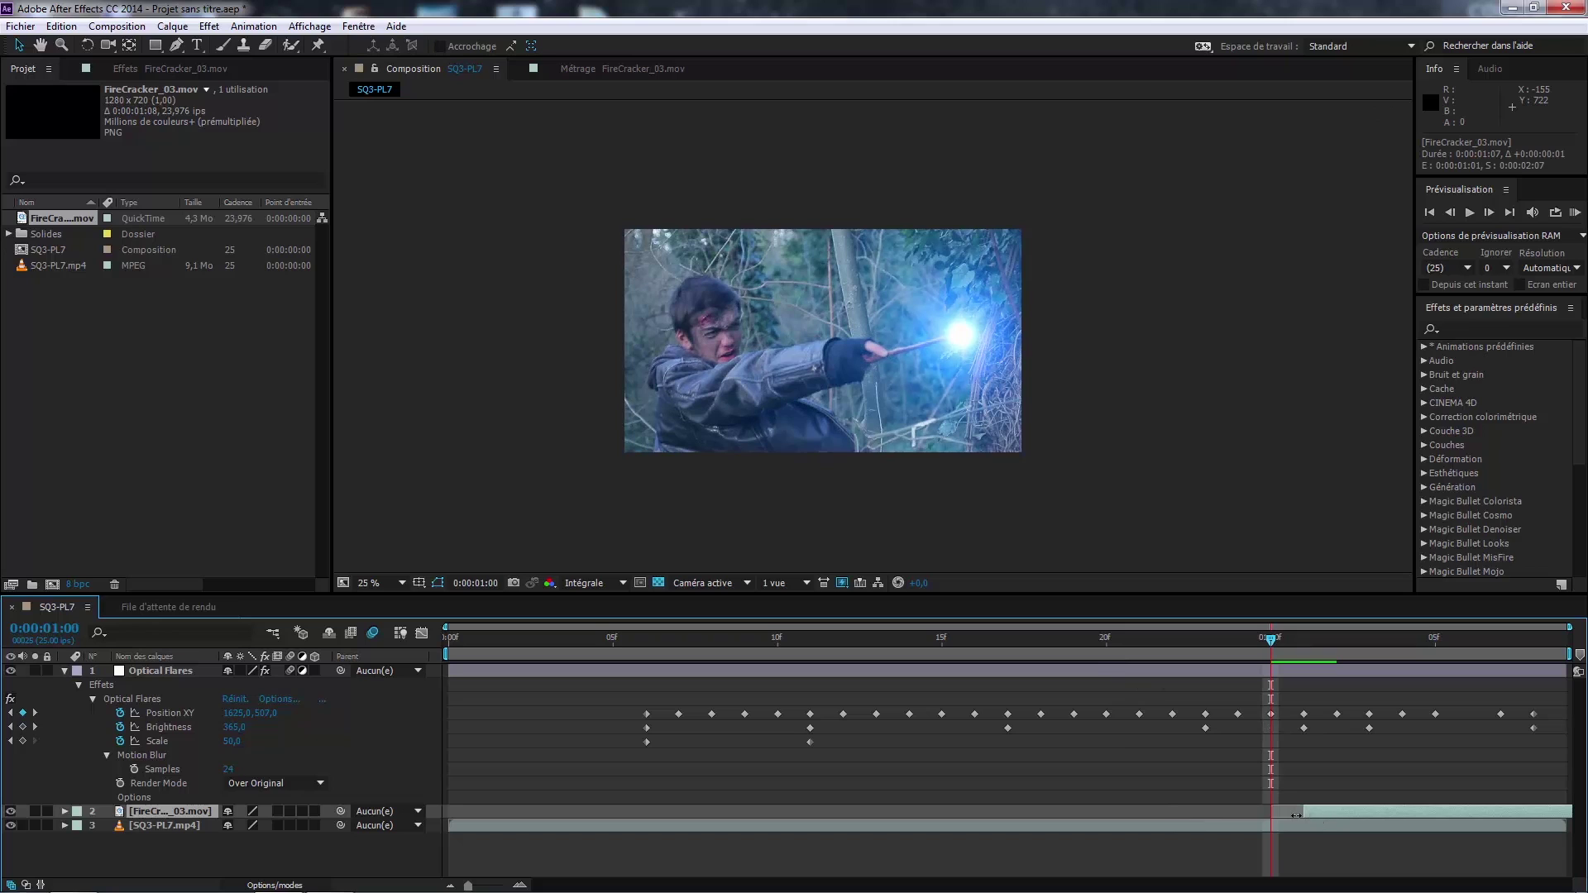
key("Page_Up")
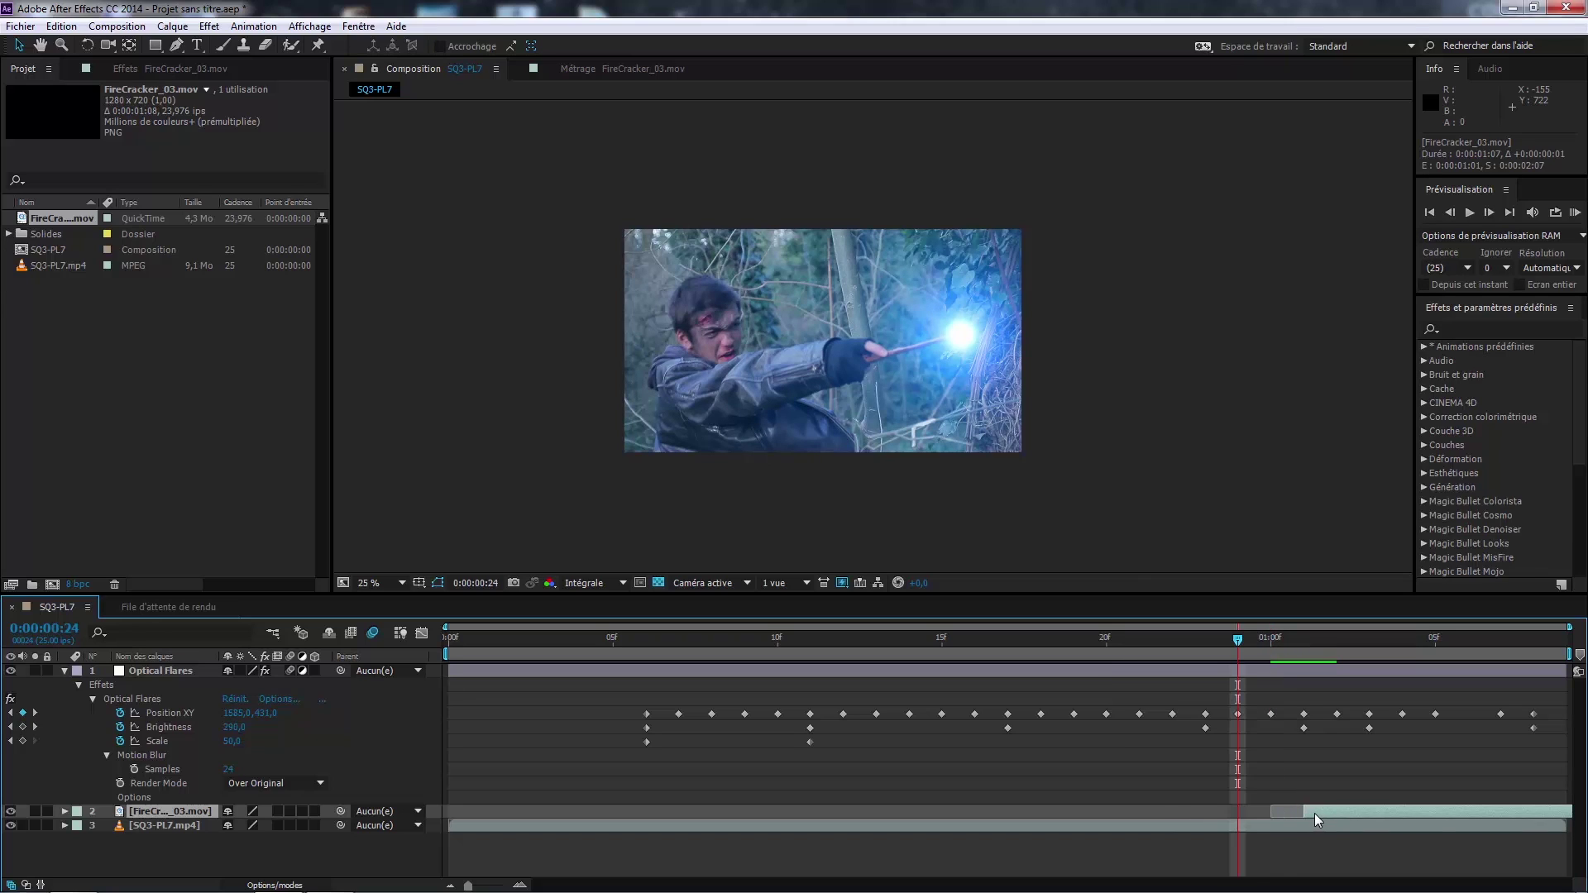
left_click_drag(1313, 813, 1295, 813)
key("Page_Down")
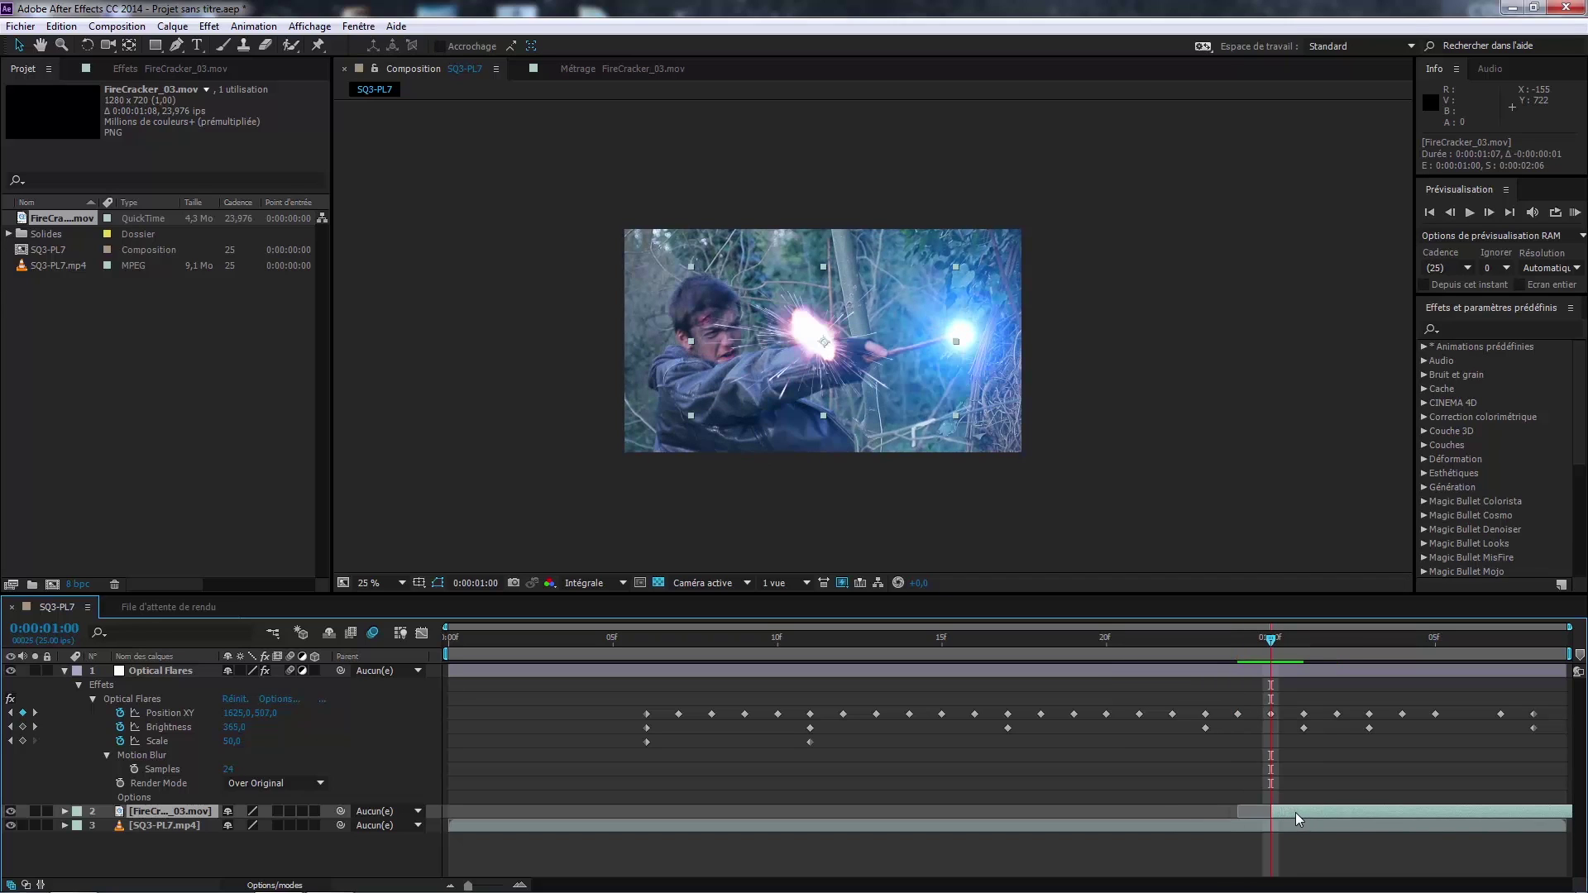
Step: Move the FireCracker_03.mov spark burst onto the glowing wand tip, at about position 1674, 528
scroll(773, 343, "up", 2)
mouse_move(757, 316)
left_mouse_down()
mouse_move(977, 291)
mouse_move(1103, 312)
mouse_move(1104, 349)
mouse_move(763, 327)
left_mouse_up()
scroll(1101, 344, "up", 1)
scroll(816, 315, "down", 1)
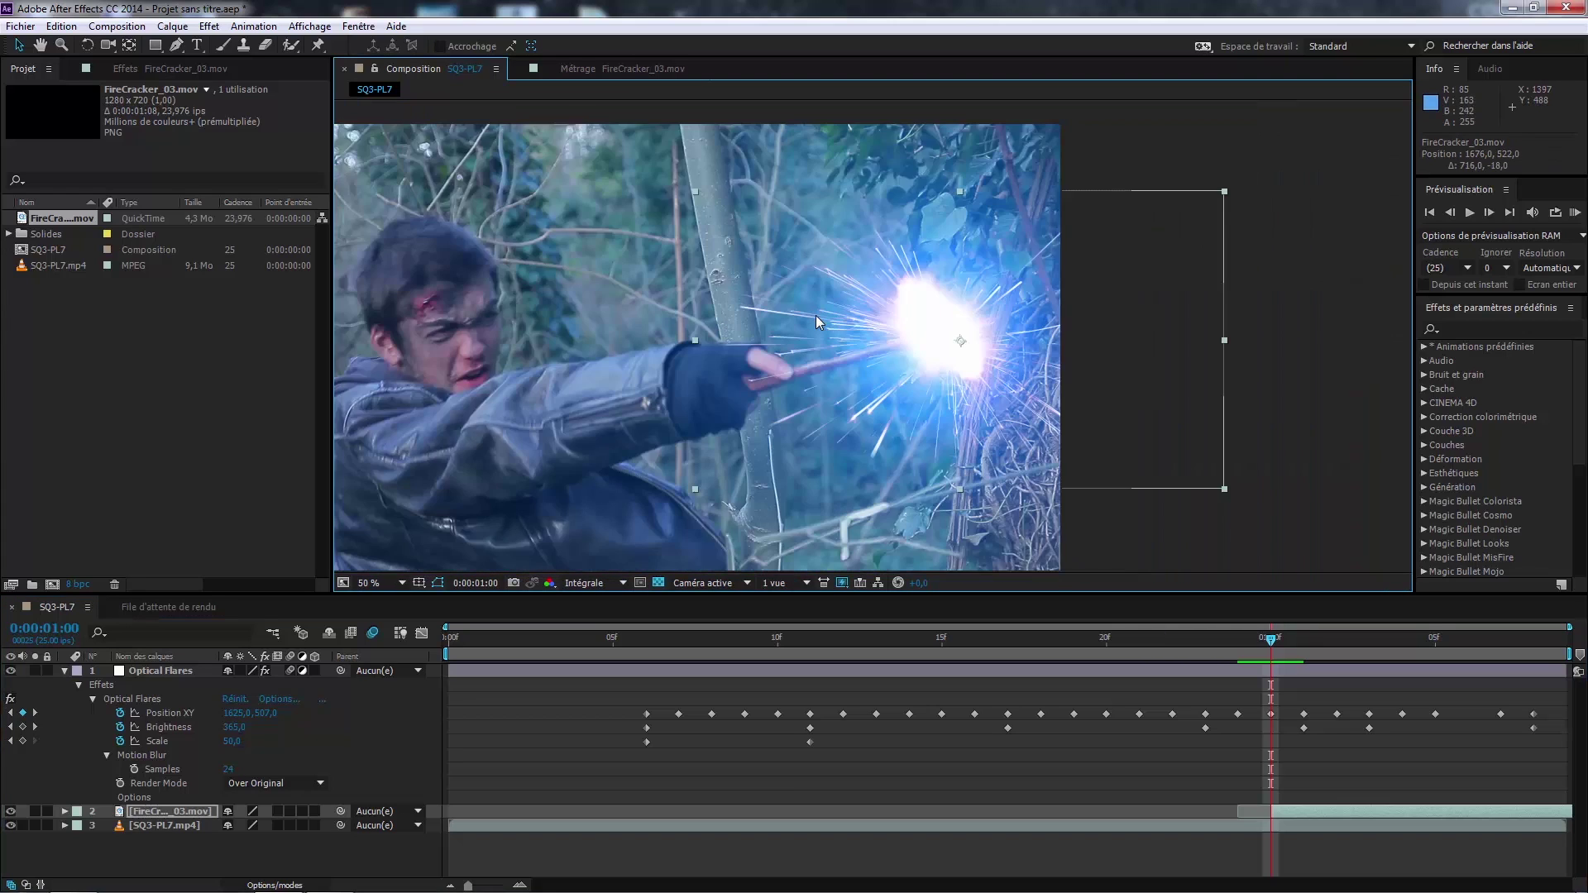
scroll(756, 331, "up", 2)
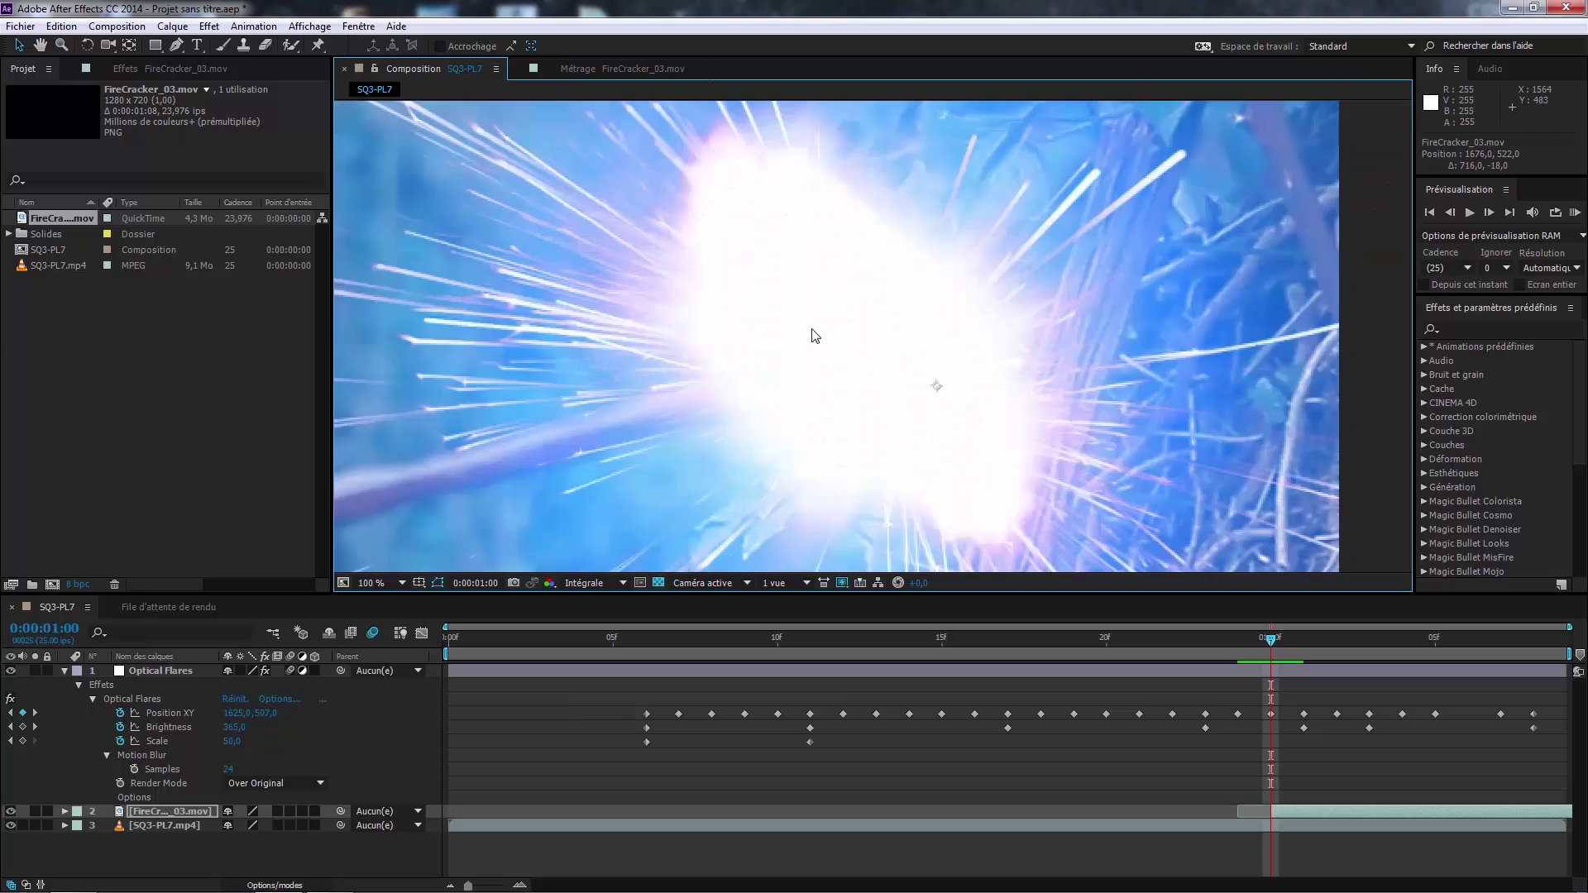
scroll(836, 331, "down", 2)
mouse_move(850, 326)
left_mouse_down()
mouse_move(867, 327)
mouse_move(850, 329)
left_mouse_up()
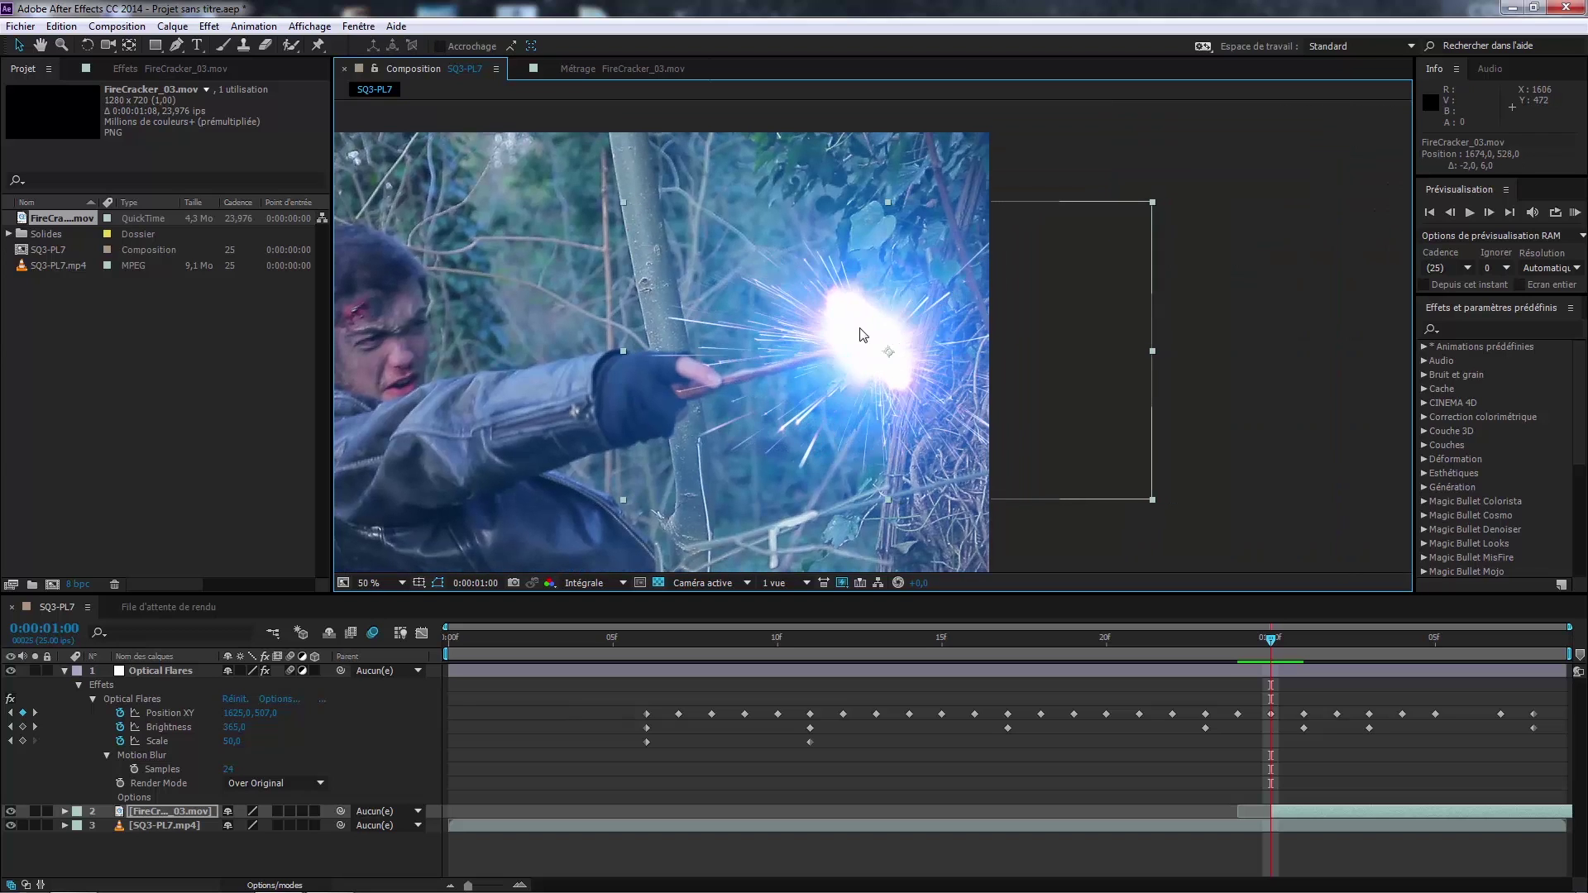
scroll(861, 329, "down", 1)
Step: Preview the composition with the sparks and set the work area's start to 0:00:00:19 for a shorter preview
key("KP_0")
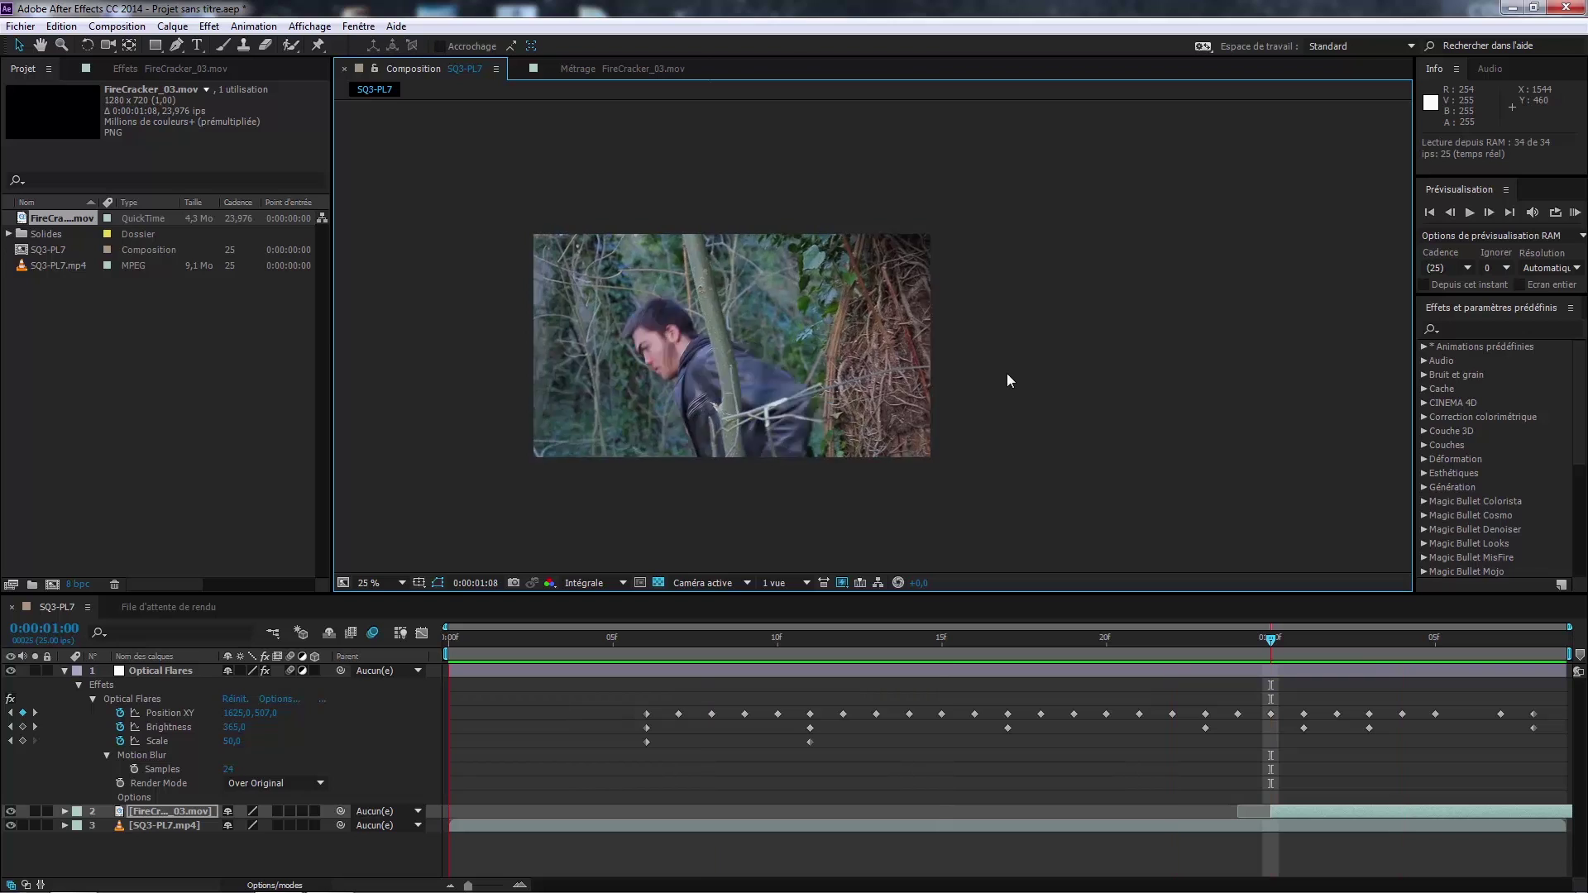
key("space")
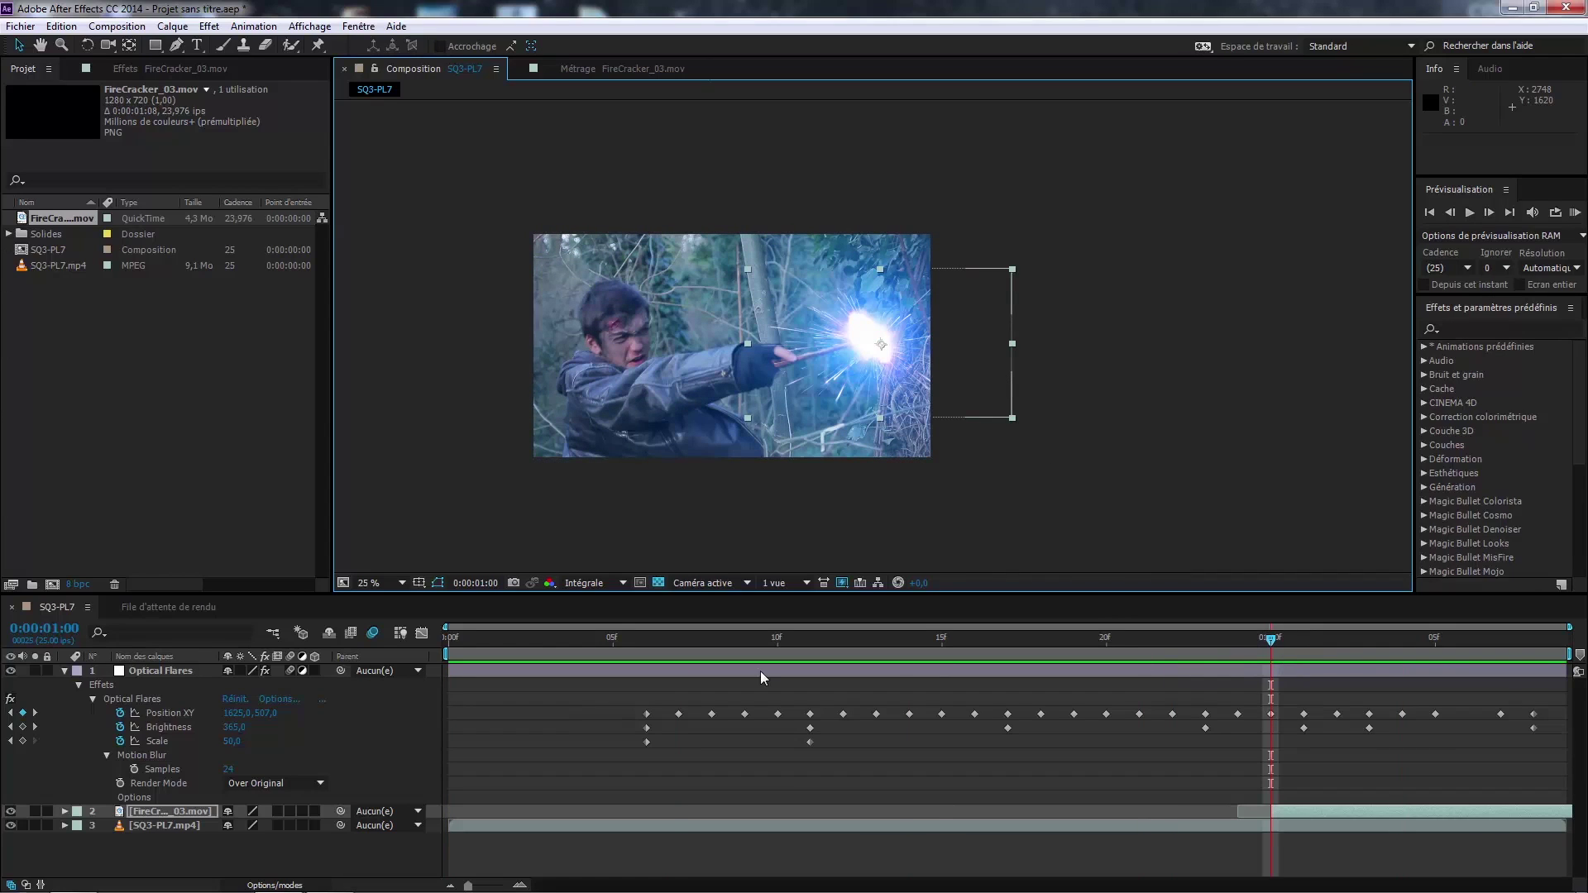
left_click(1106, 637)
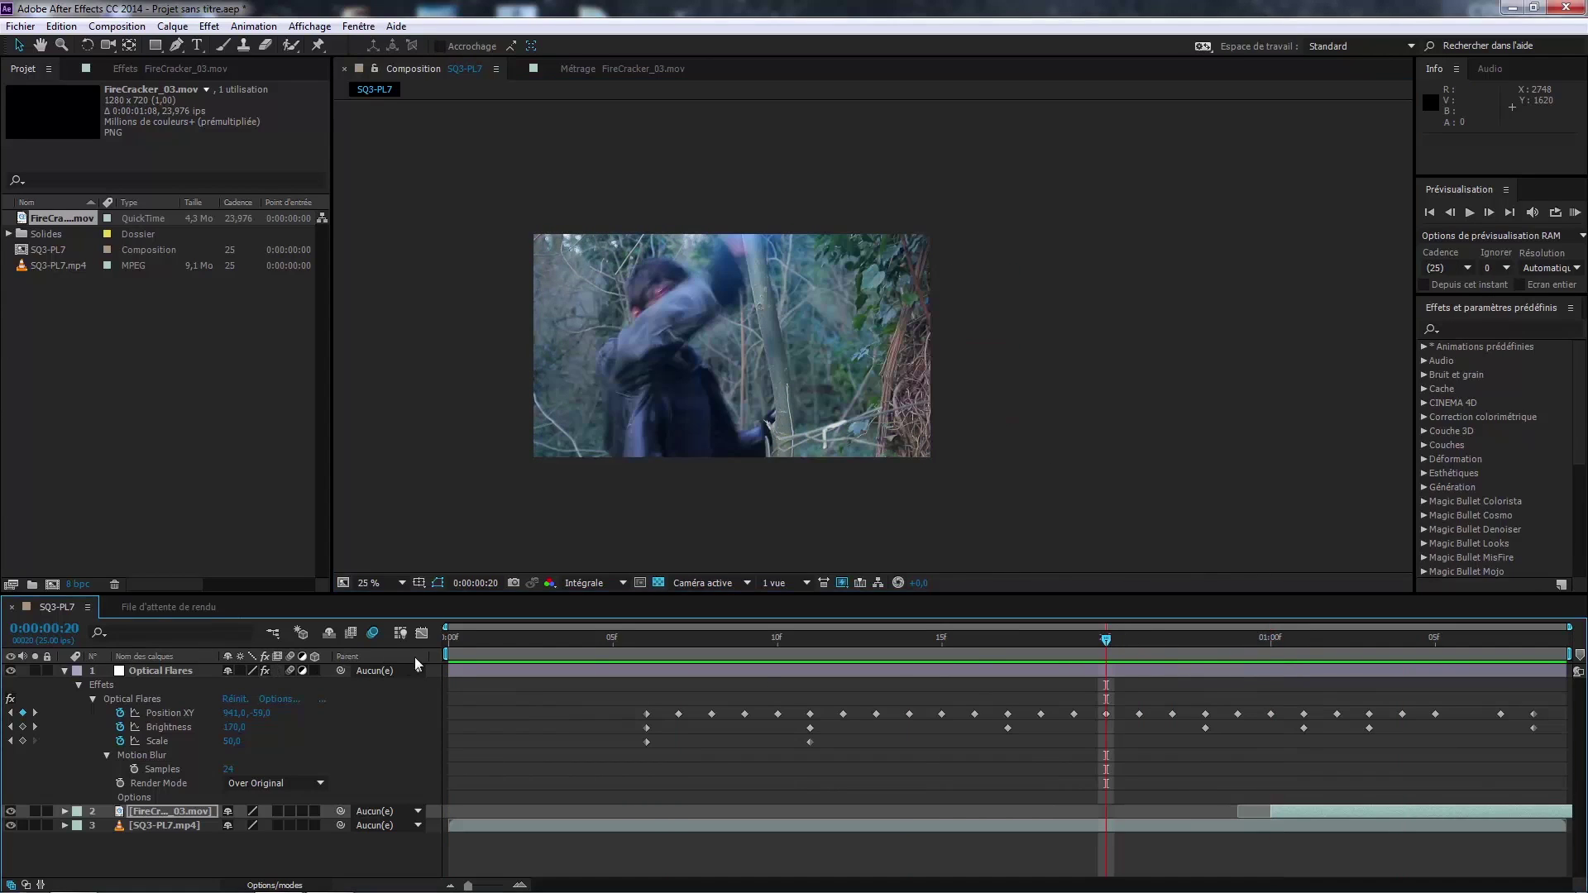
left_click_drag(448, 653, 1072, 653)
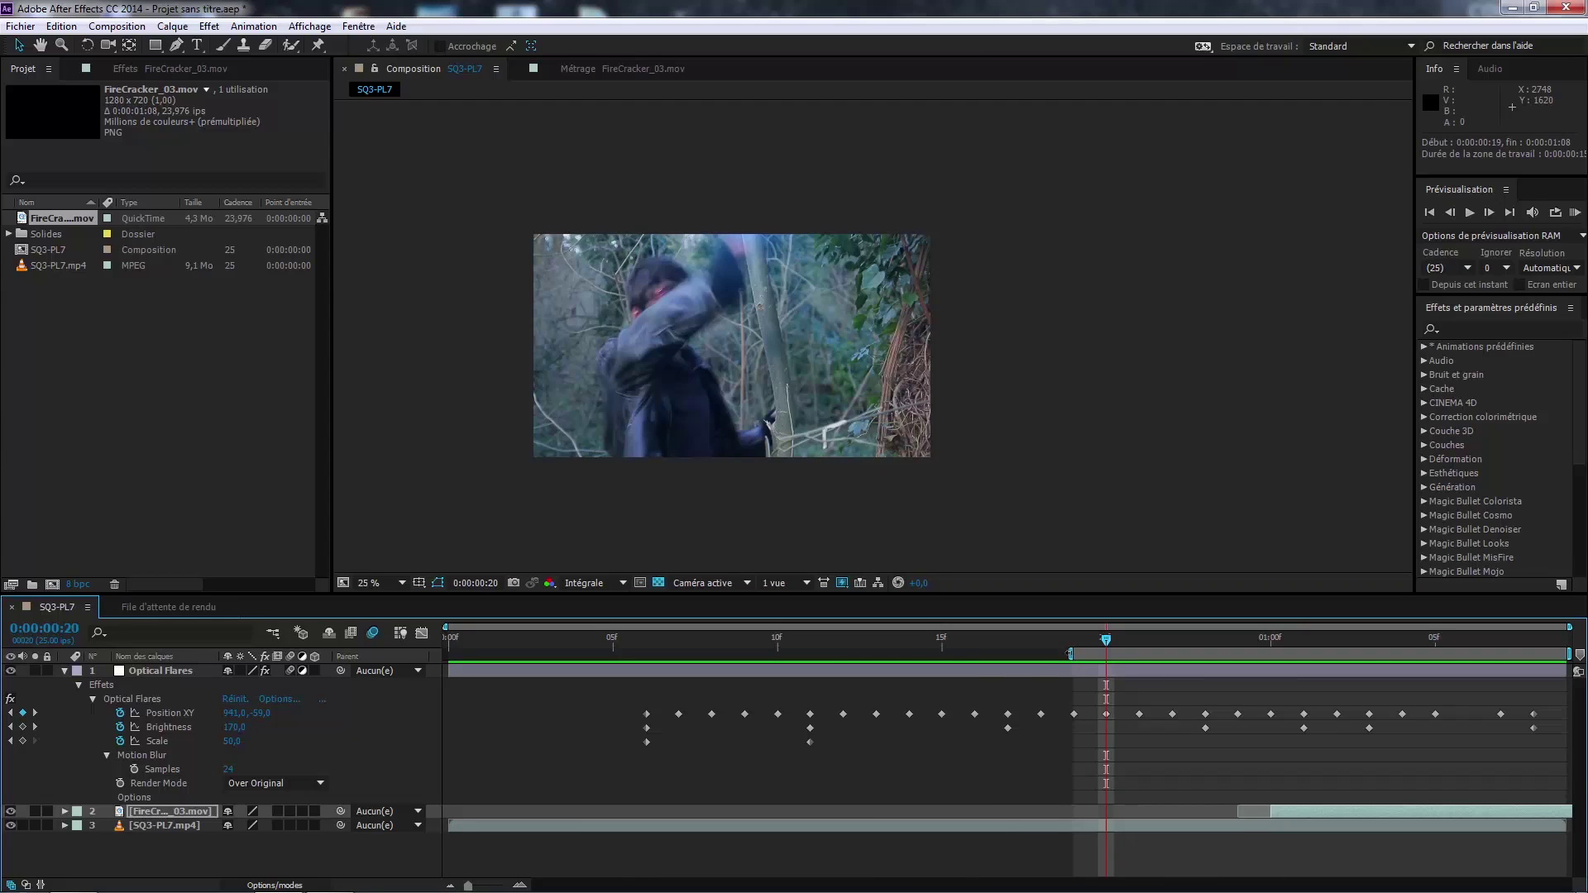
key("KP_0")
key("KP_0")
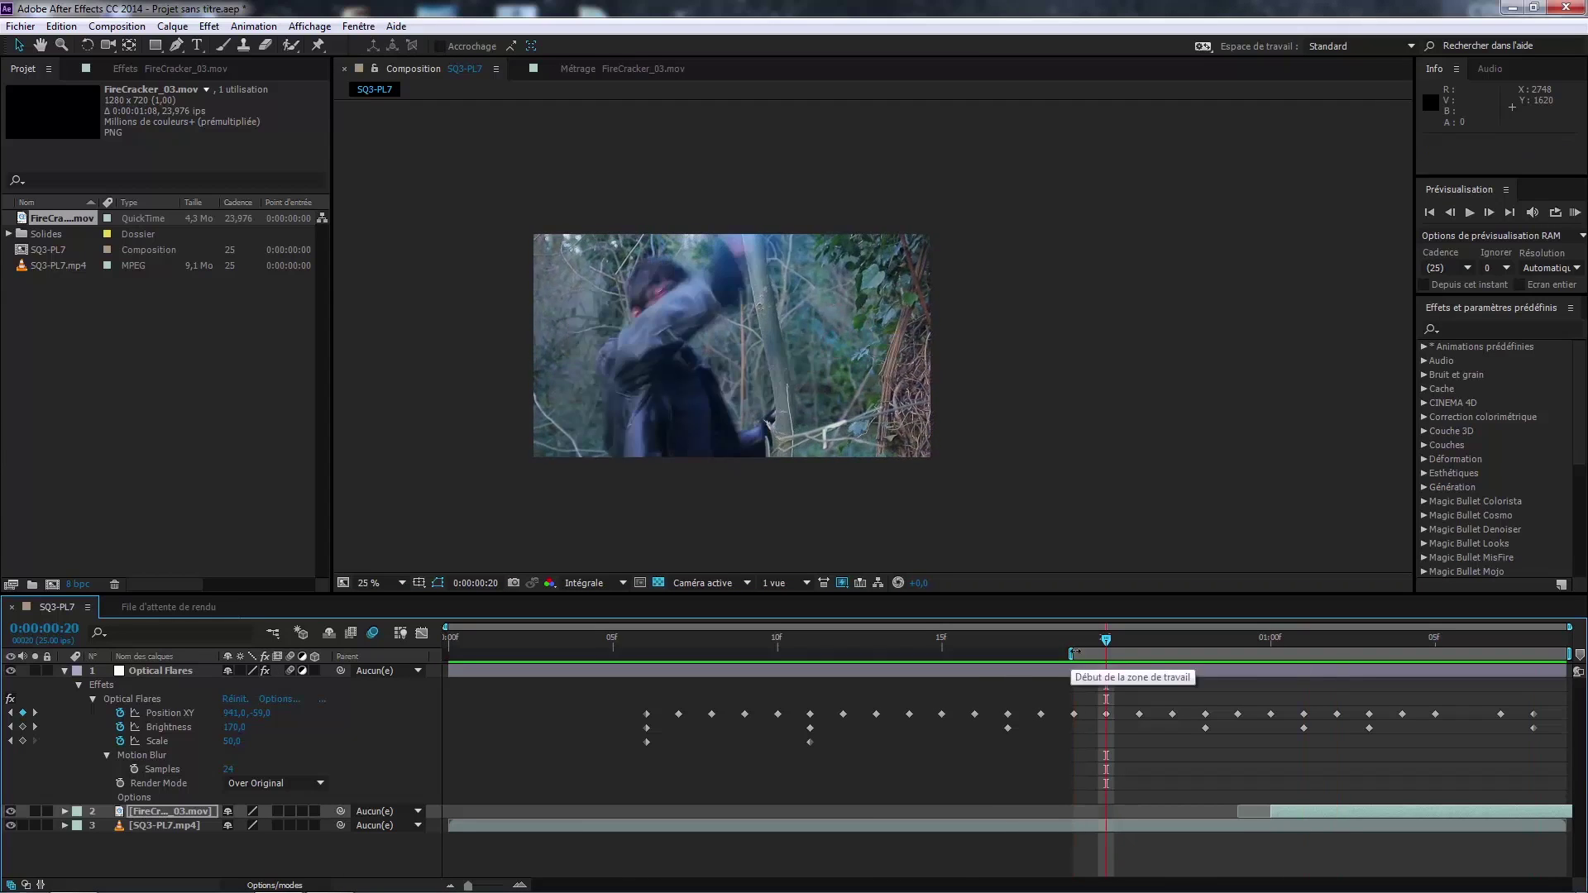
Step: Return to 0:00:01:00, select the FireCracker_03.mov layer and display the Modes column in the timeline
left_click_drag(1107, 639, 1240, 641)
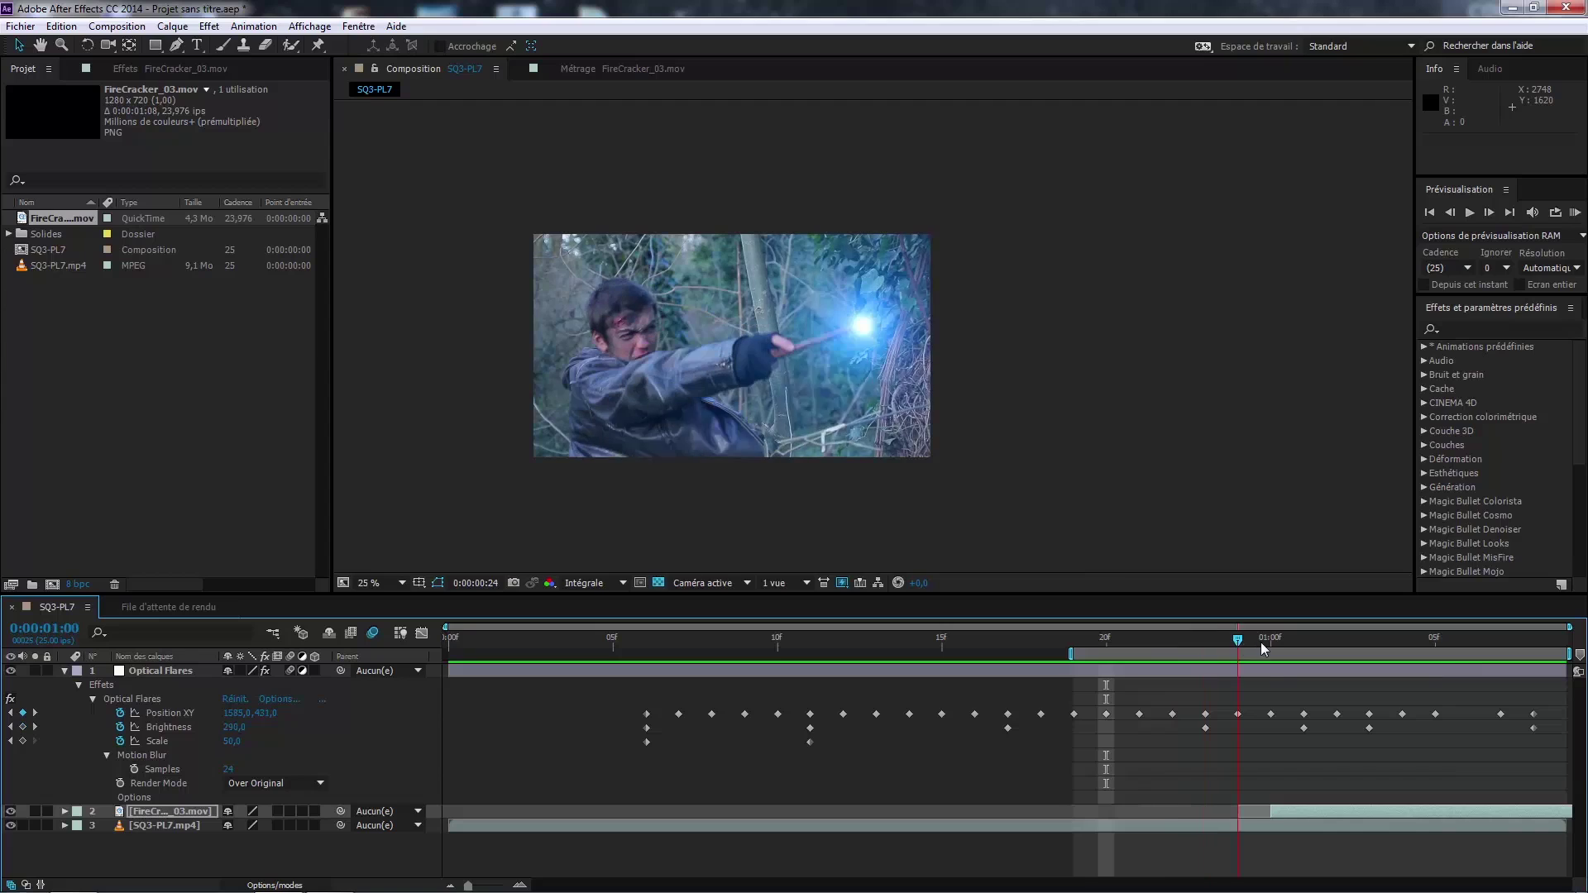
left_click(1274, 642)
scroll(819, 339, "up", 2)
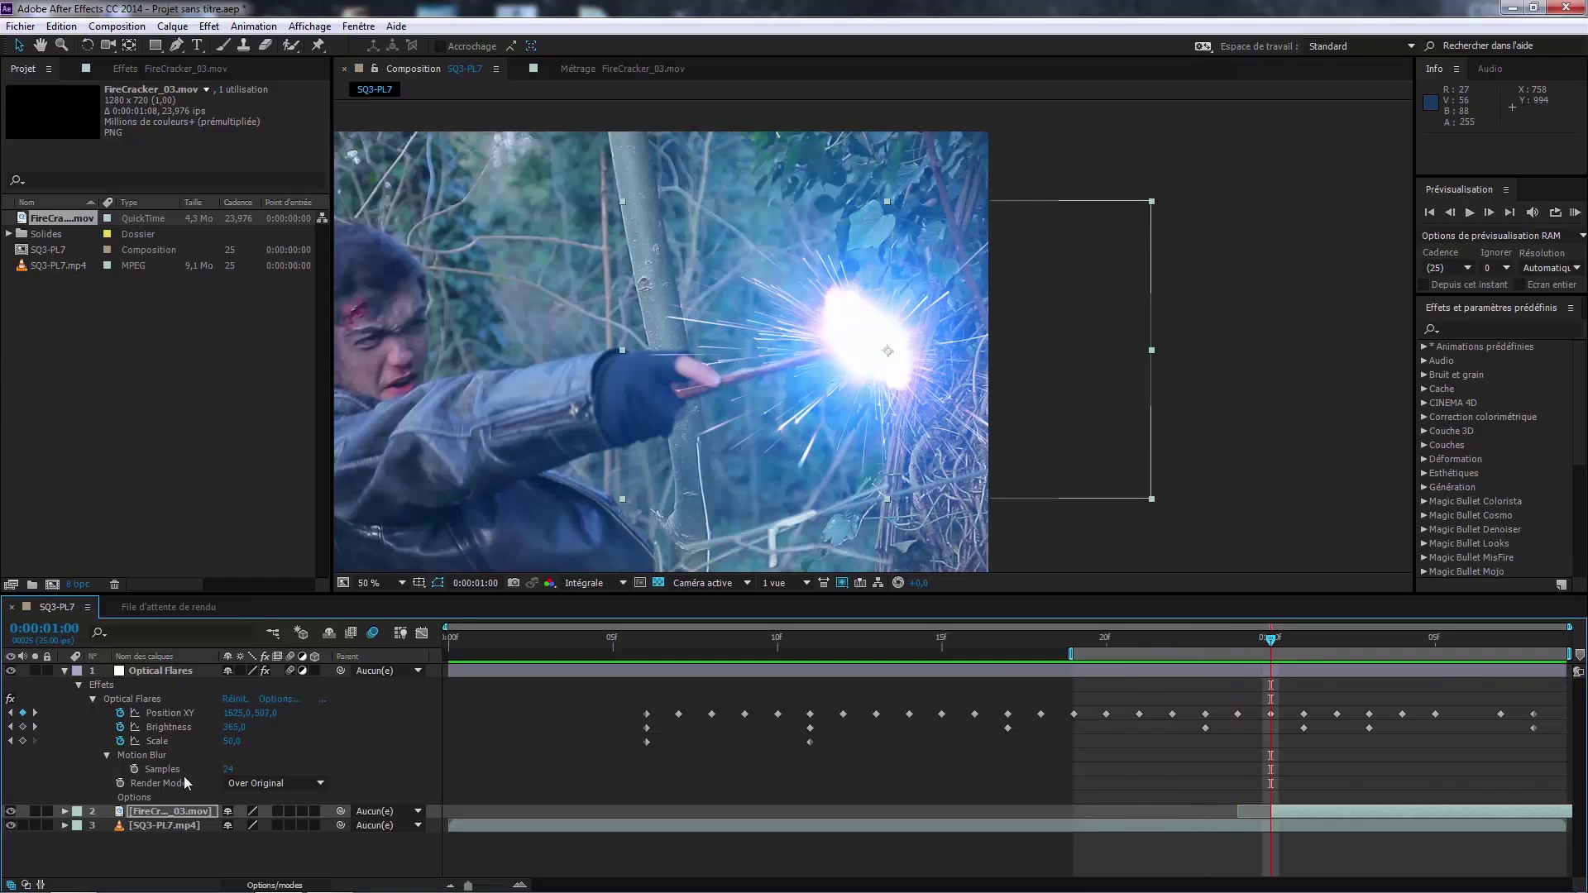
left_click(175, 815)
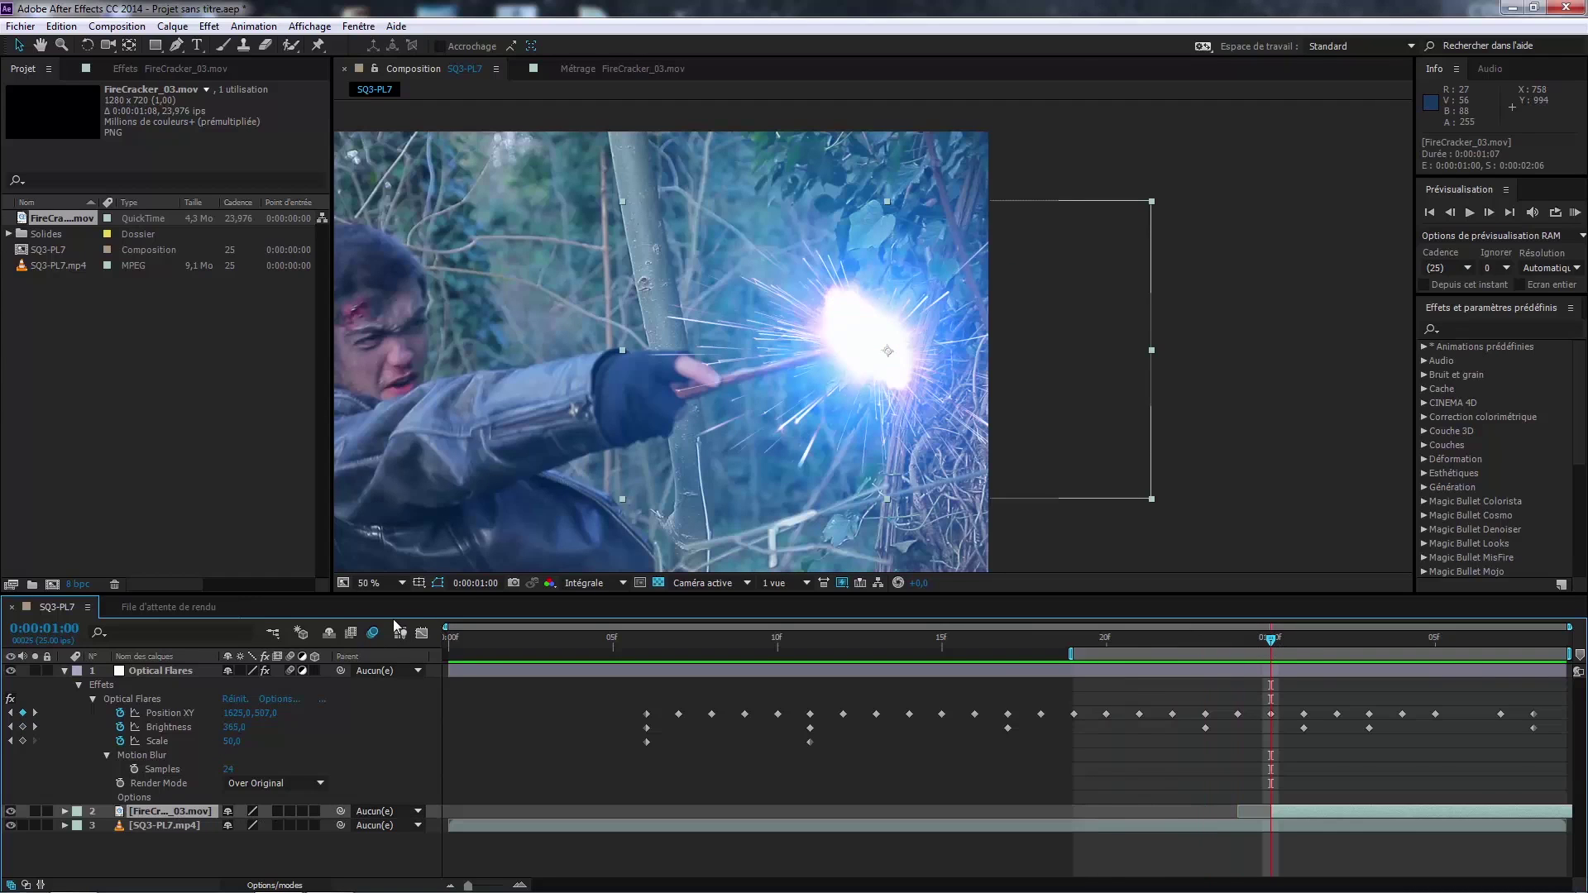
right_click(361, 654)
mouse_move(400, 708)
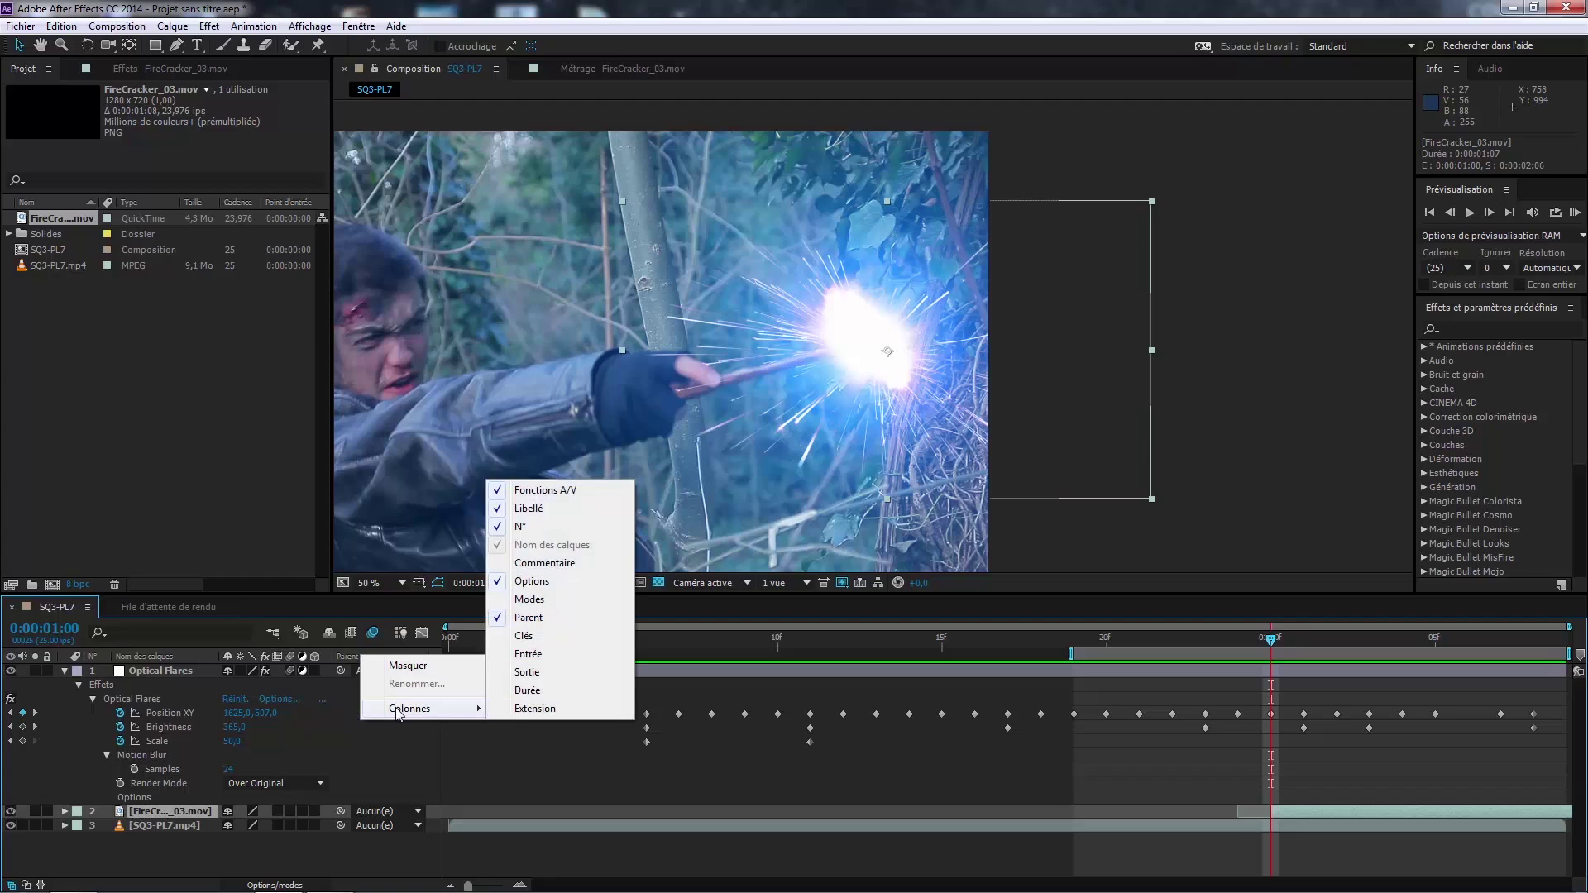
left_click(530, 599)
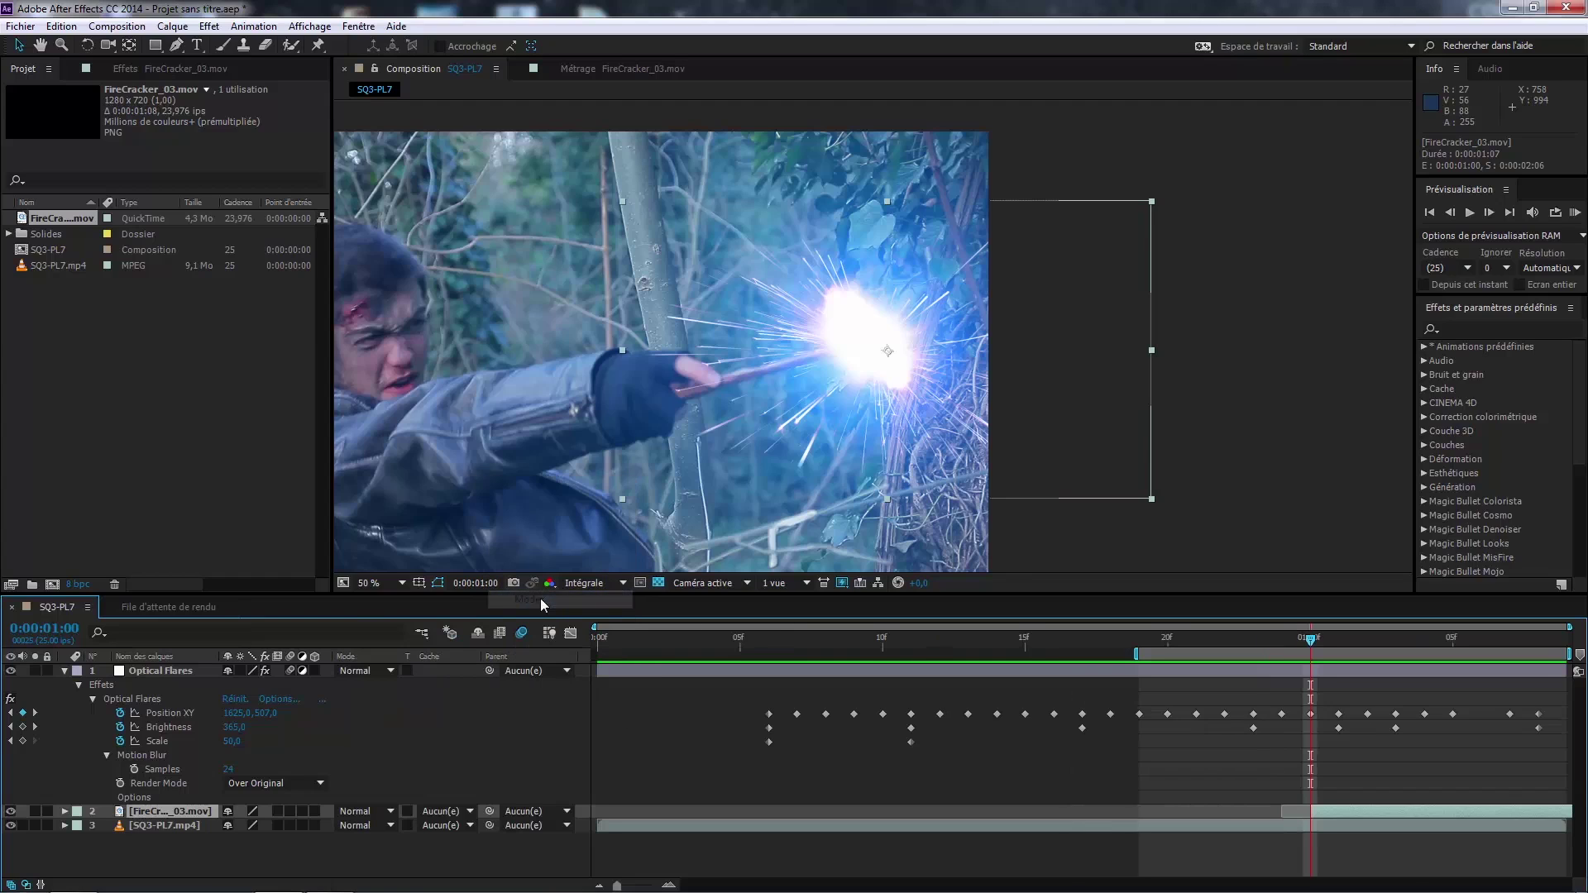
Step: Set the FireCracker_03.mov layer's blending mode to Addition and inspect the sparks up close
left_click(467, 811)
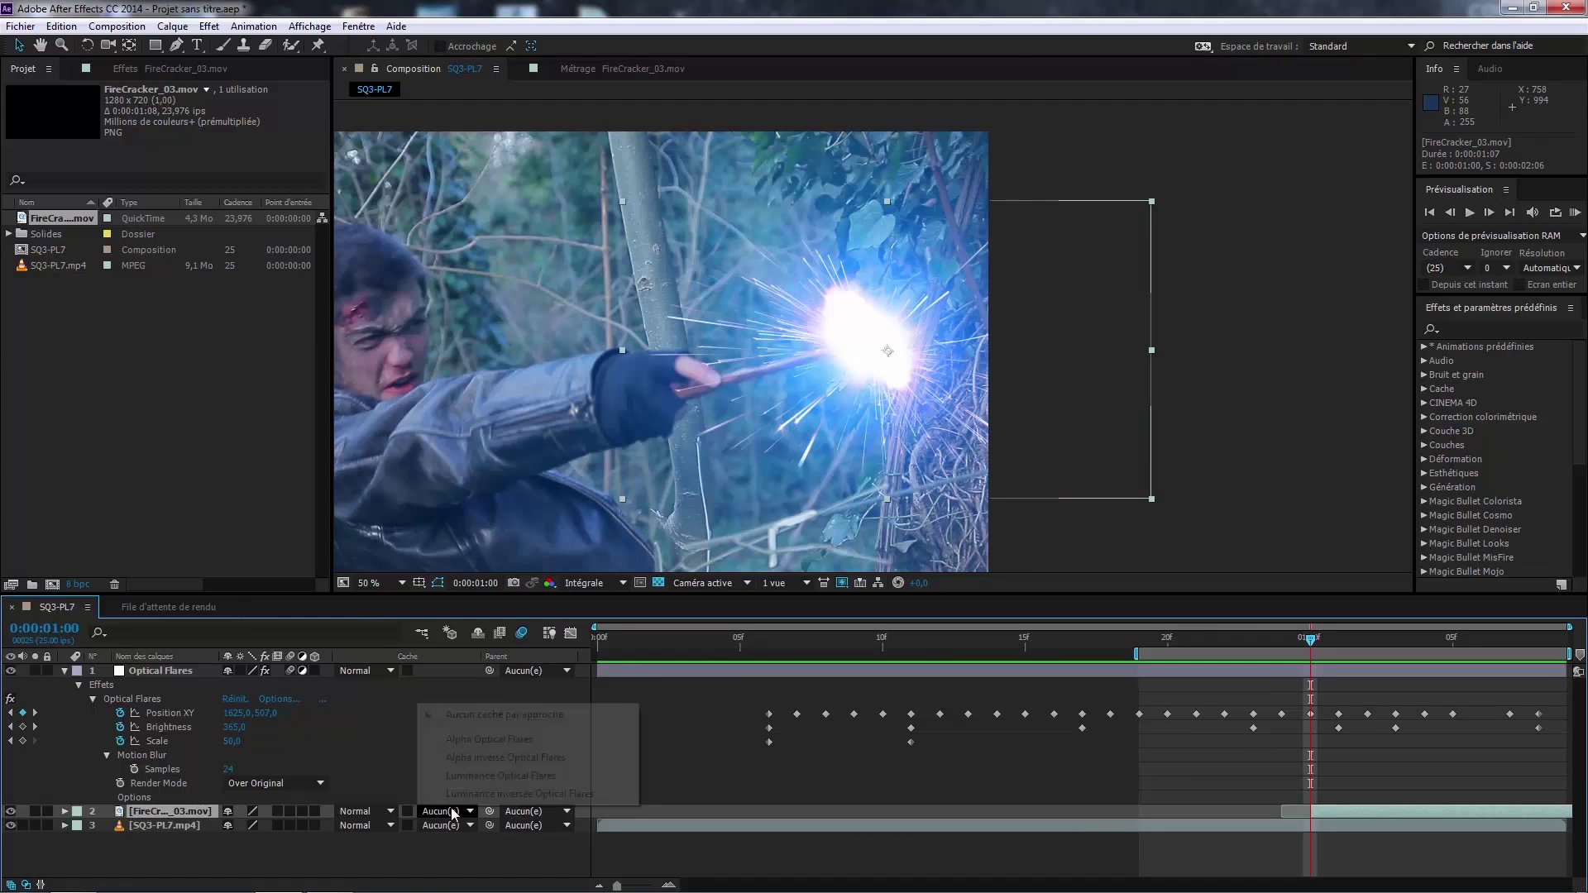
left_click(364, 811)
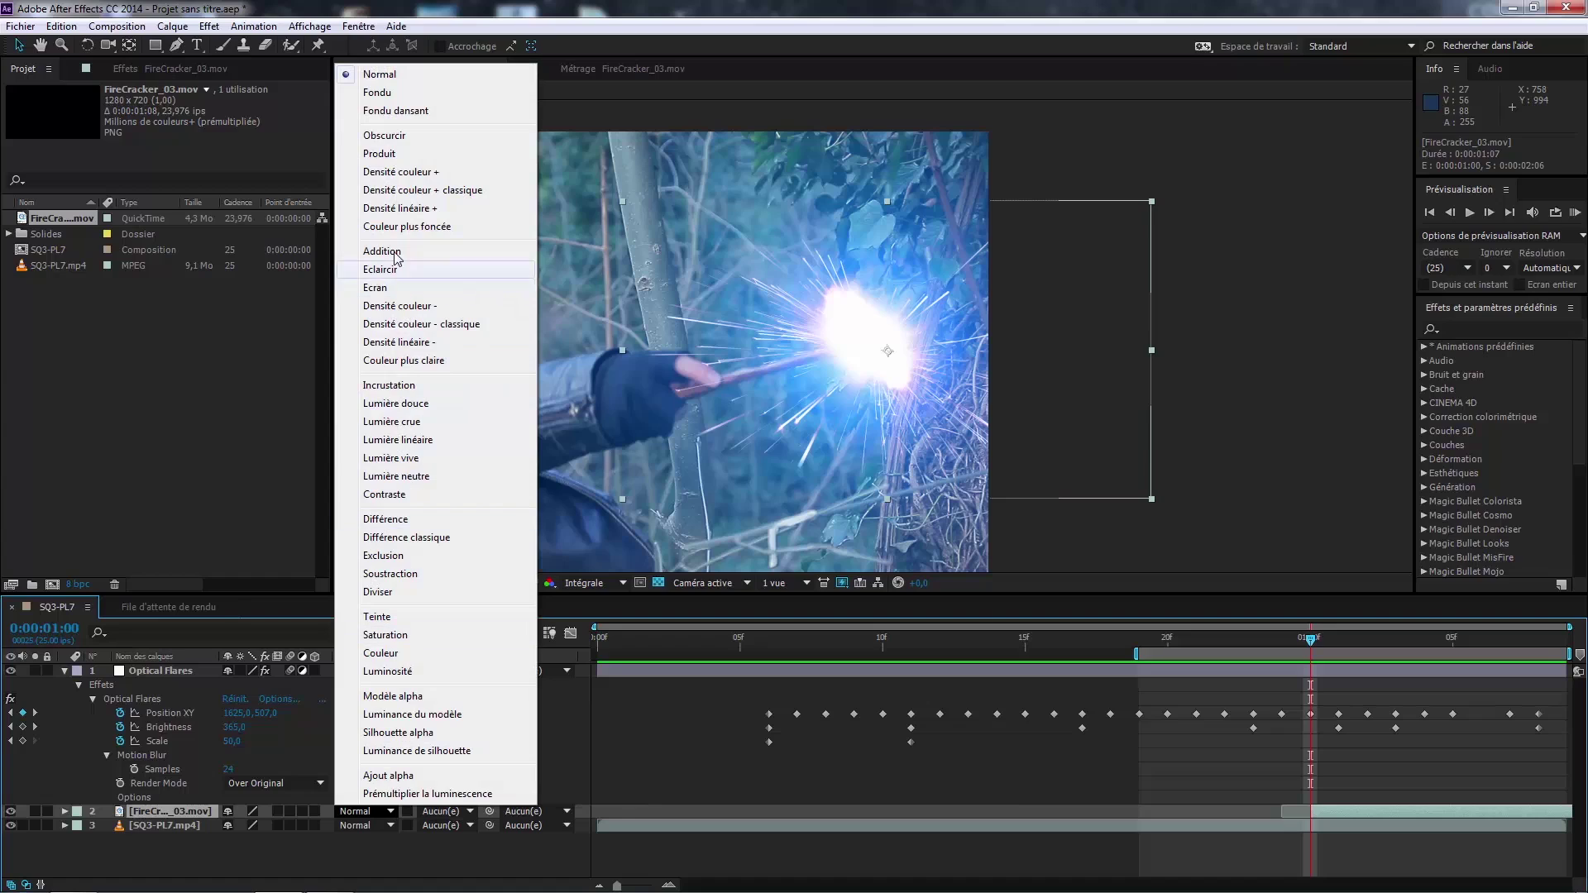
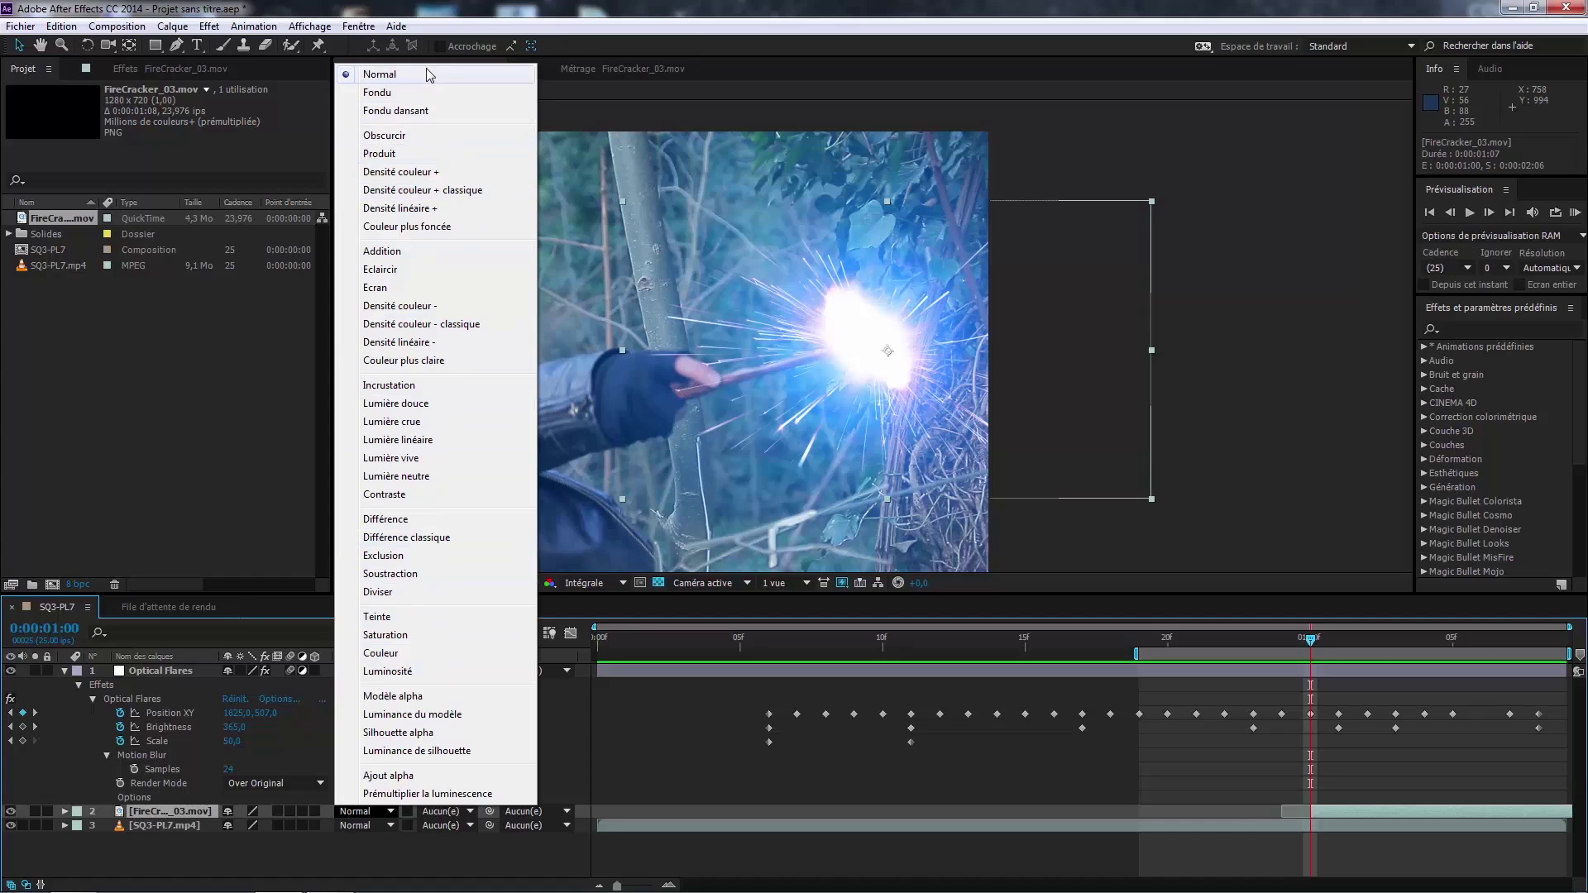
left_click(396, 252)
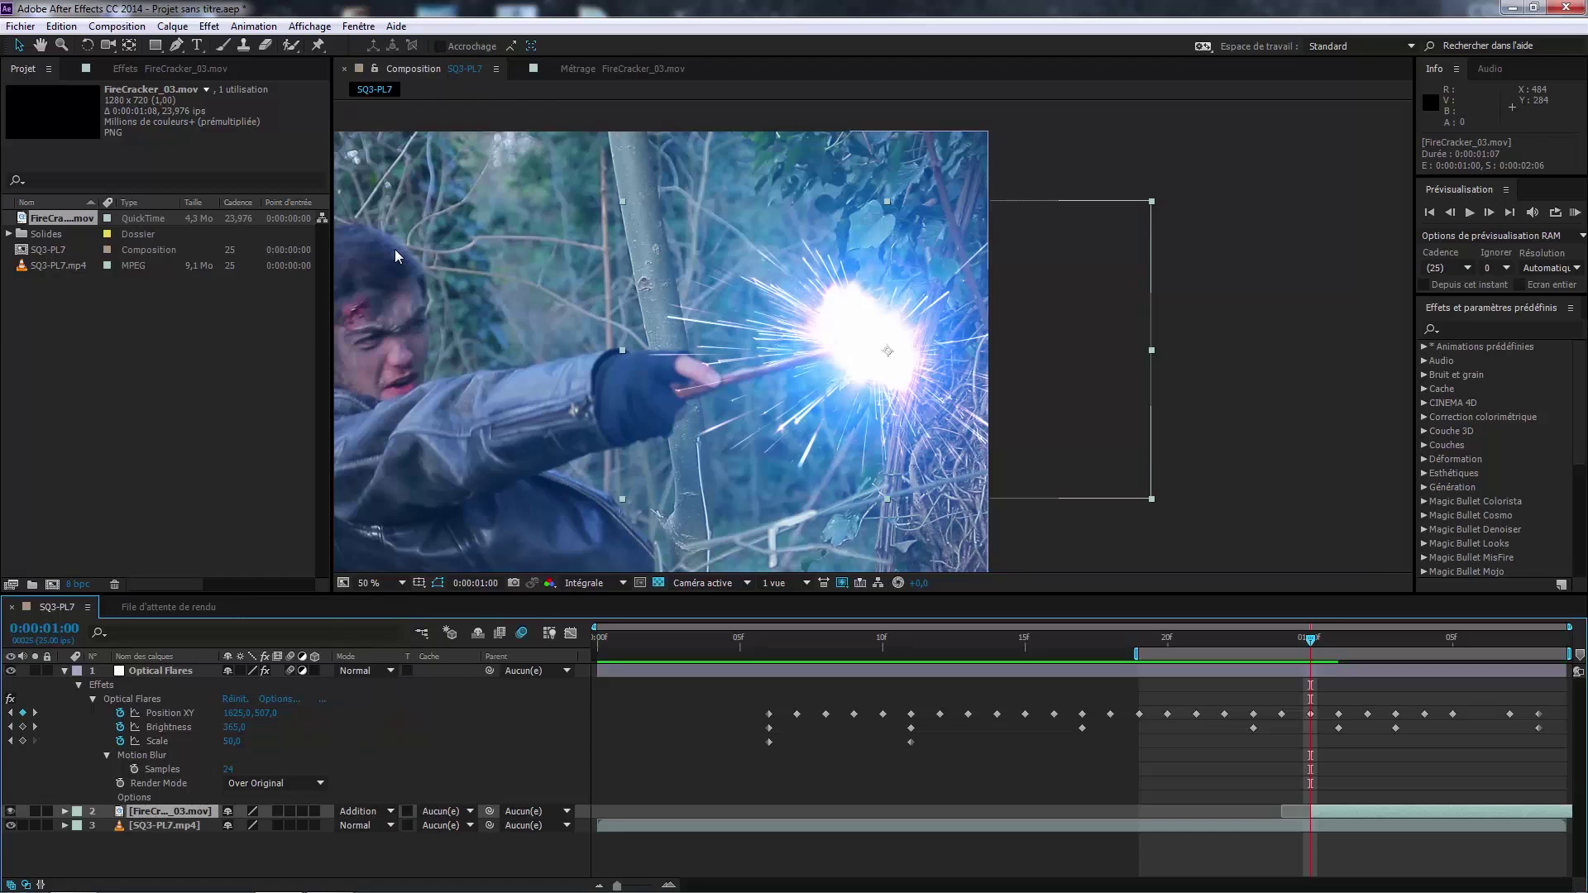
scroll(946, 342, "up", 2)
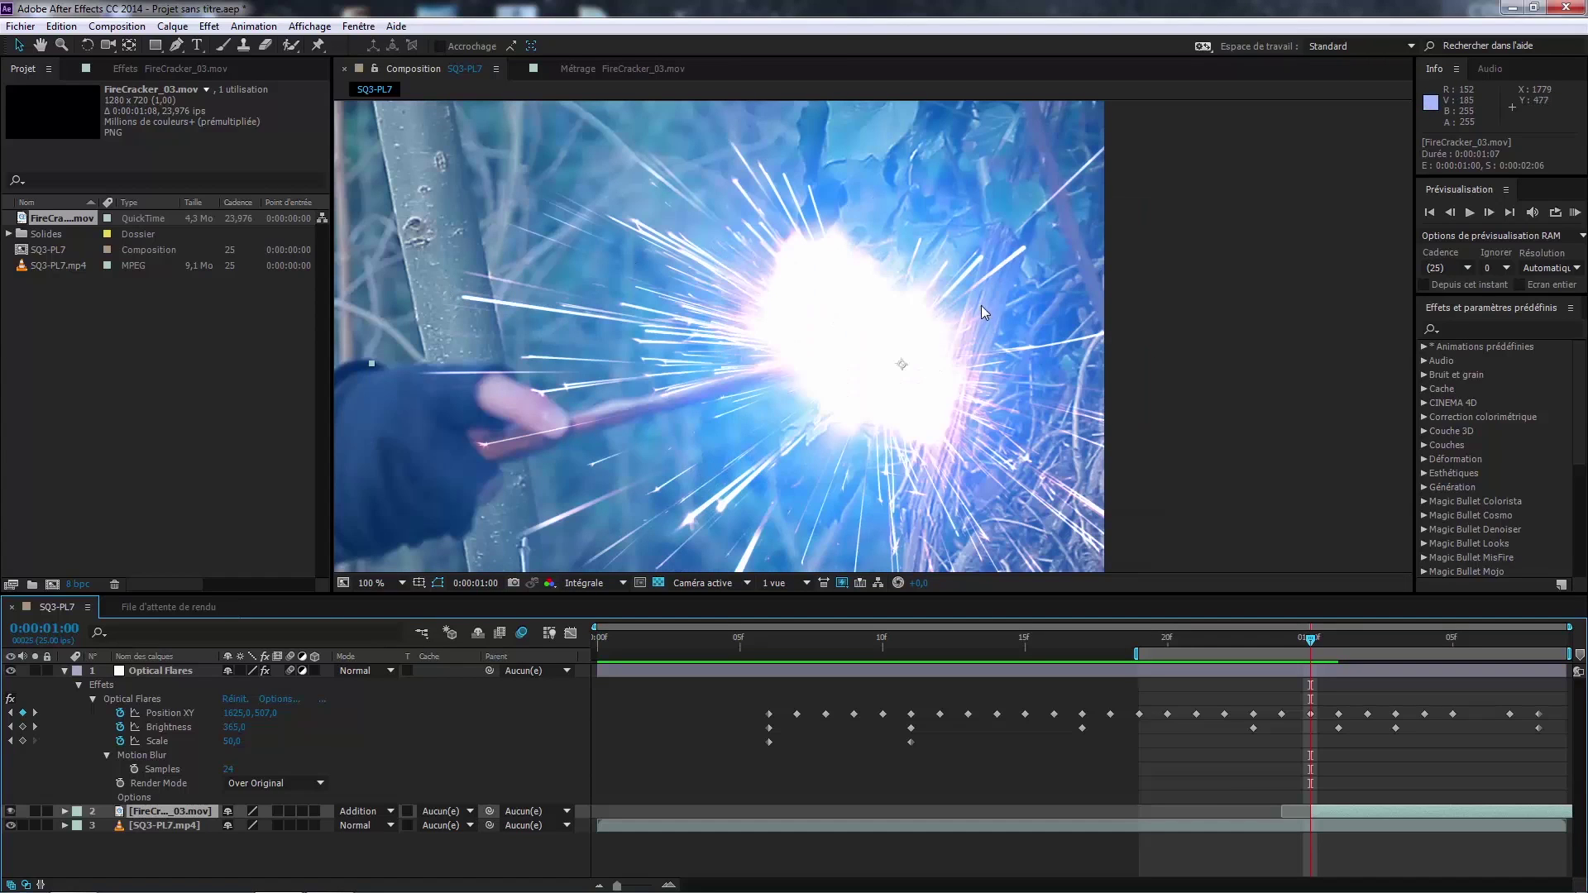
scroll(929, 312, "down", 2)
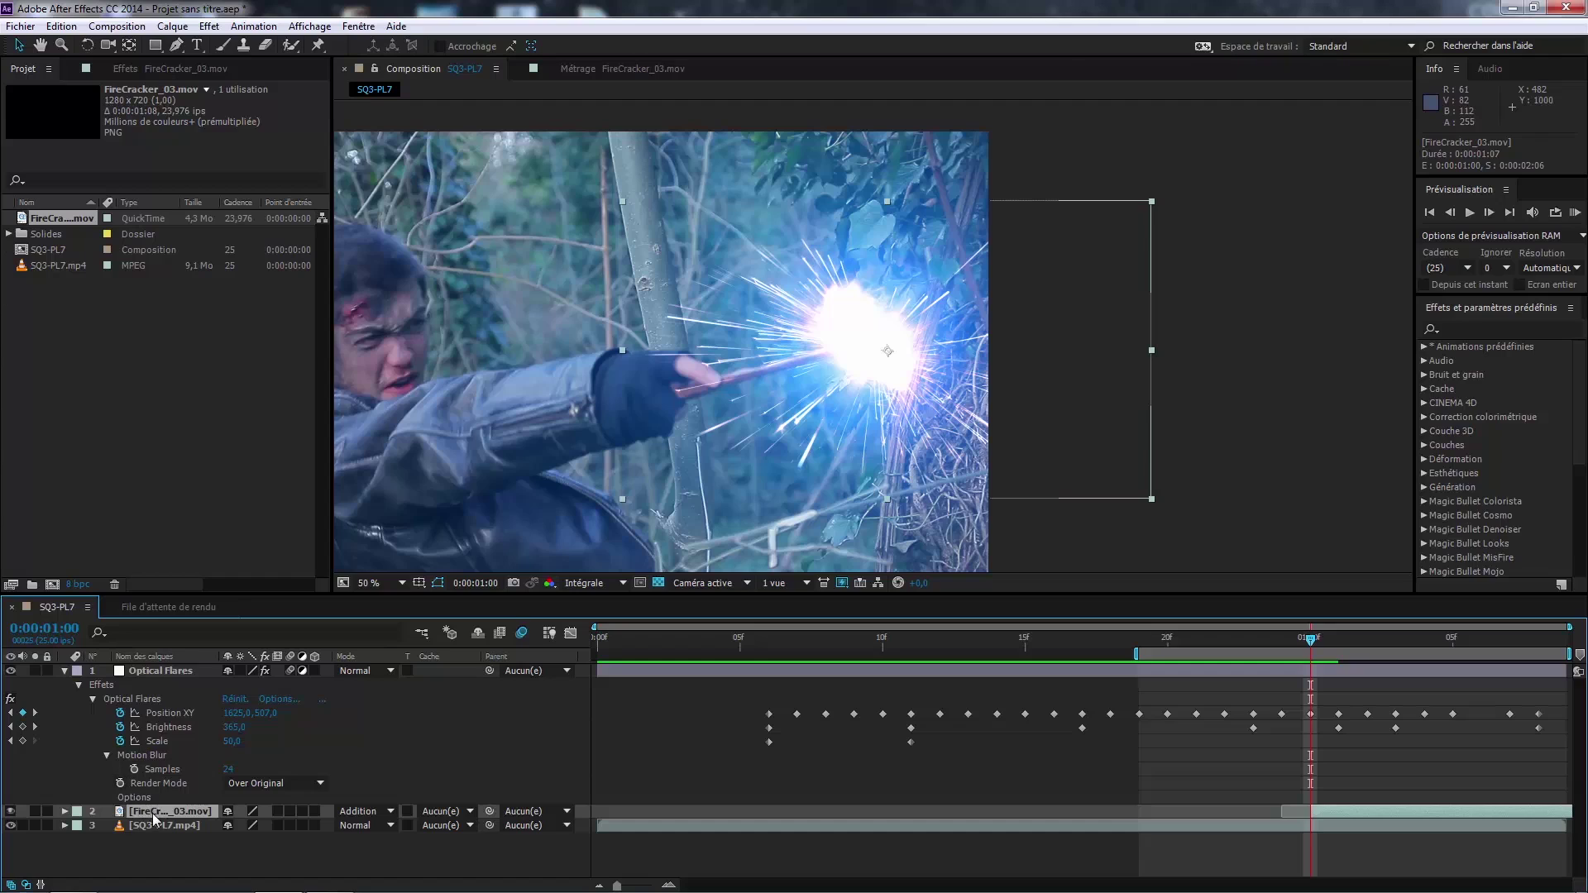
Step: Place FireCracker_03.mov above the collapsed Optical Flares layer and toggle the flare's visibility to compare the result
left_click_drag(153, 818, 184, 671)
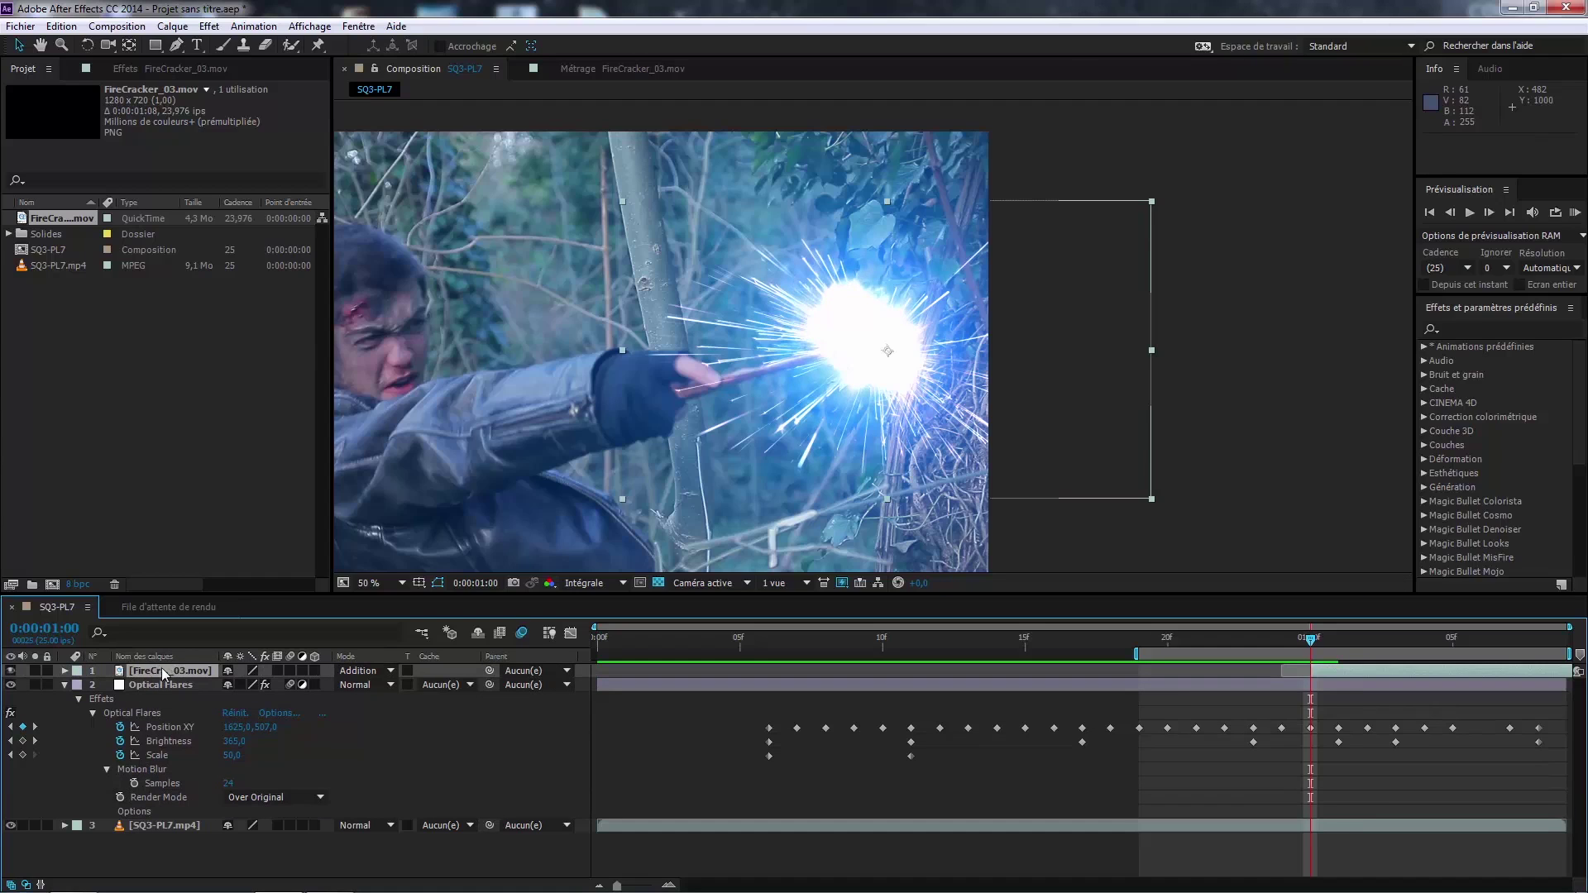
left_click(64, 685)
left_click(134, 688)
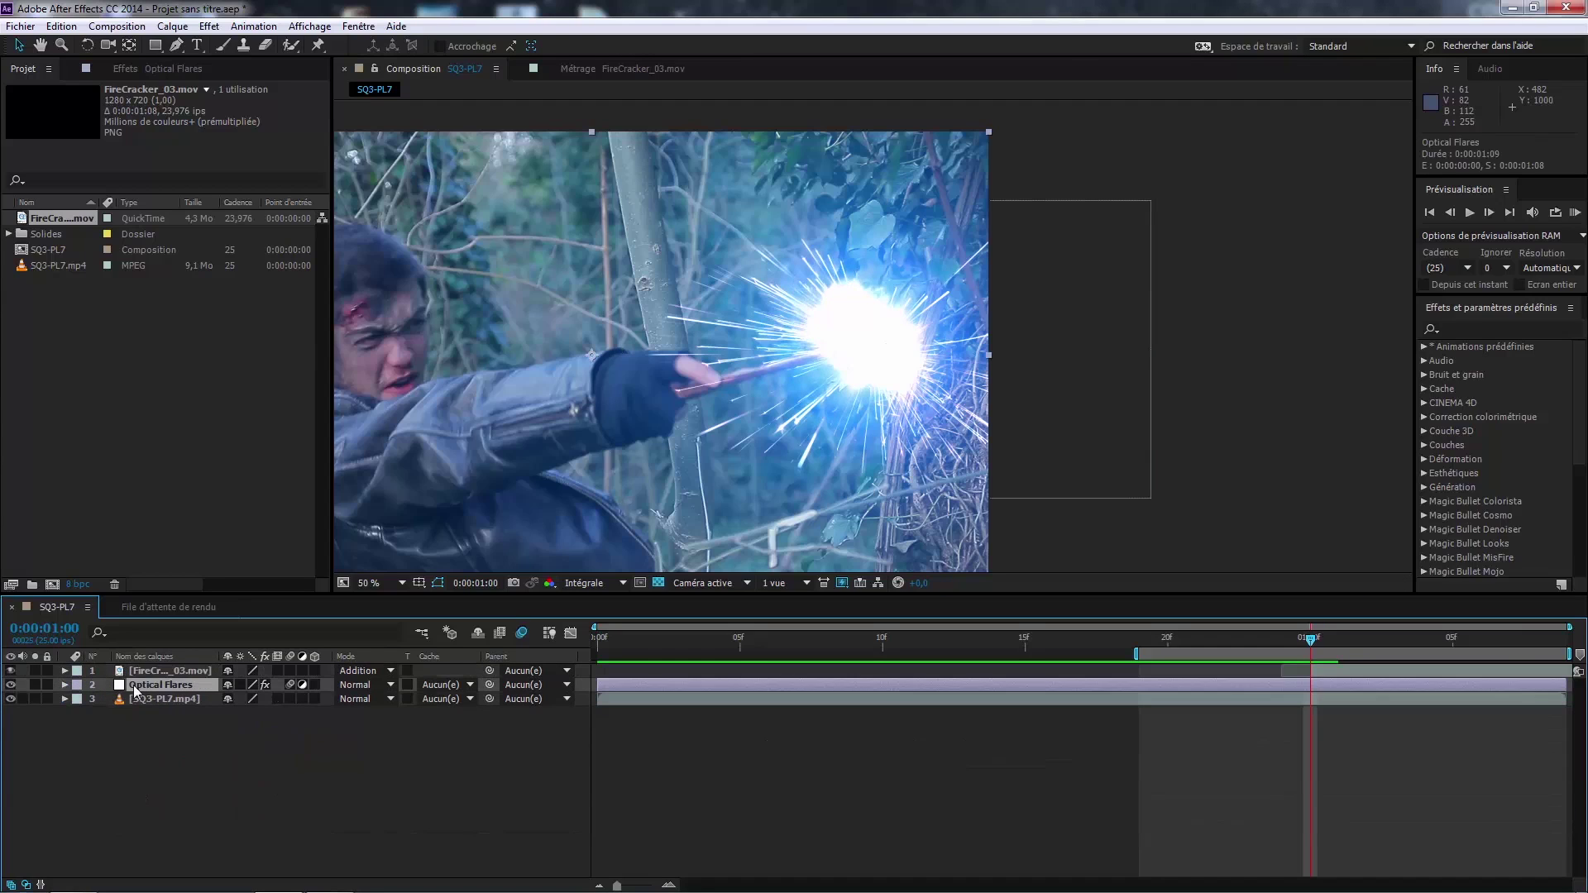
left_click(11, 686)
left_click(11, 685)
left_click(11, 686)
left_click(11, 686)
Step: Try FireCracker_03.mov below Optical Flares with the flare hidden and shown, and return the sparks to the top of the stack
left_click_drag(146, 671, 140, 692)
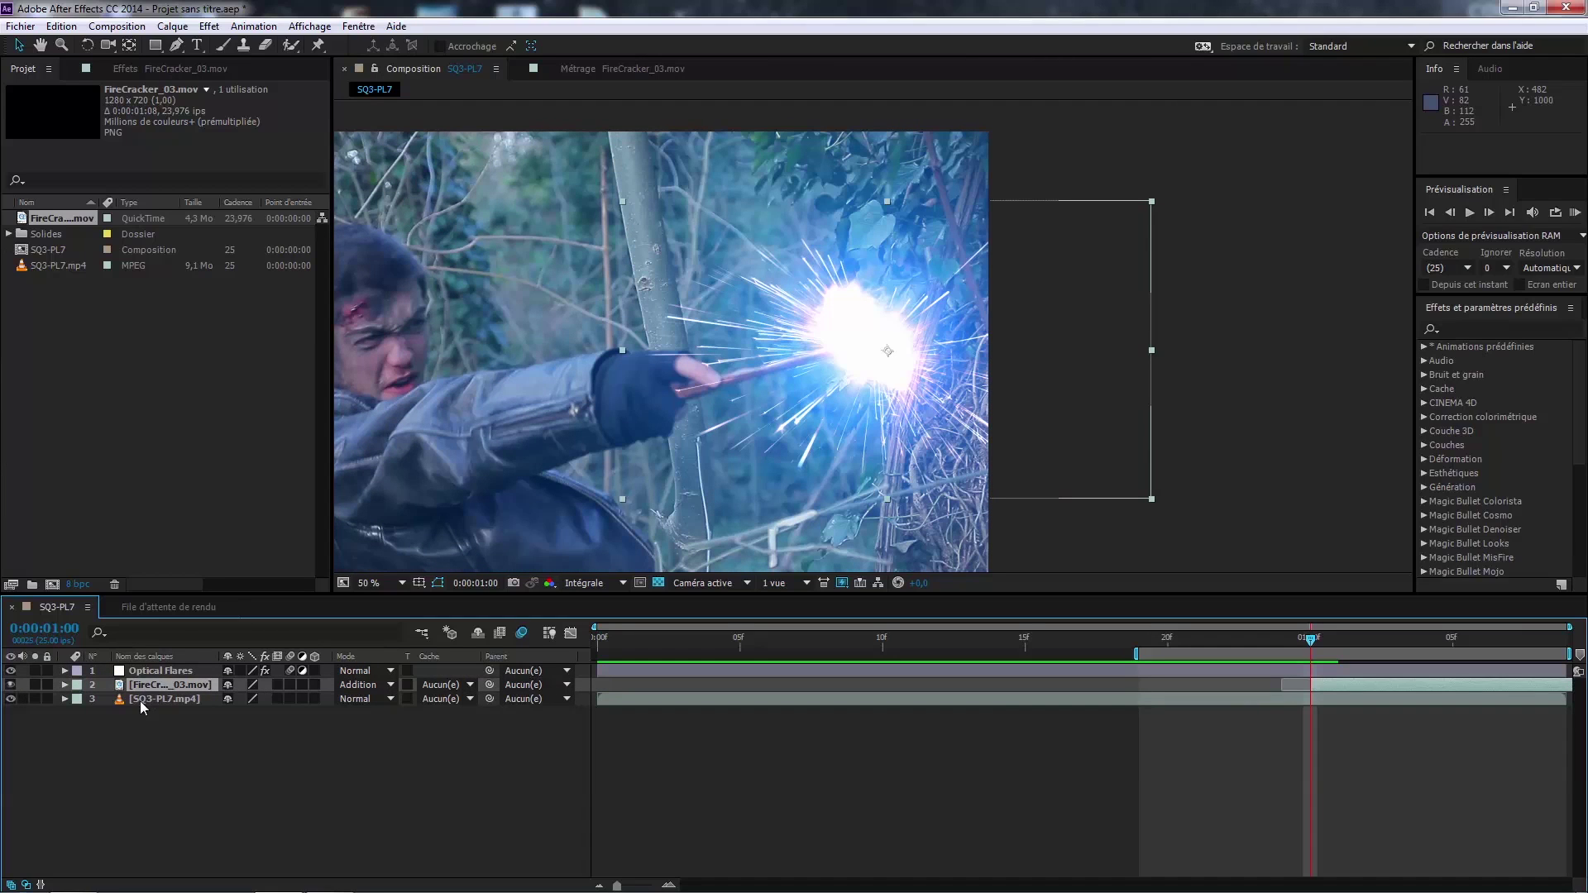
left_click(10, 670)
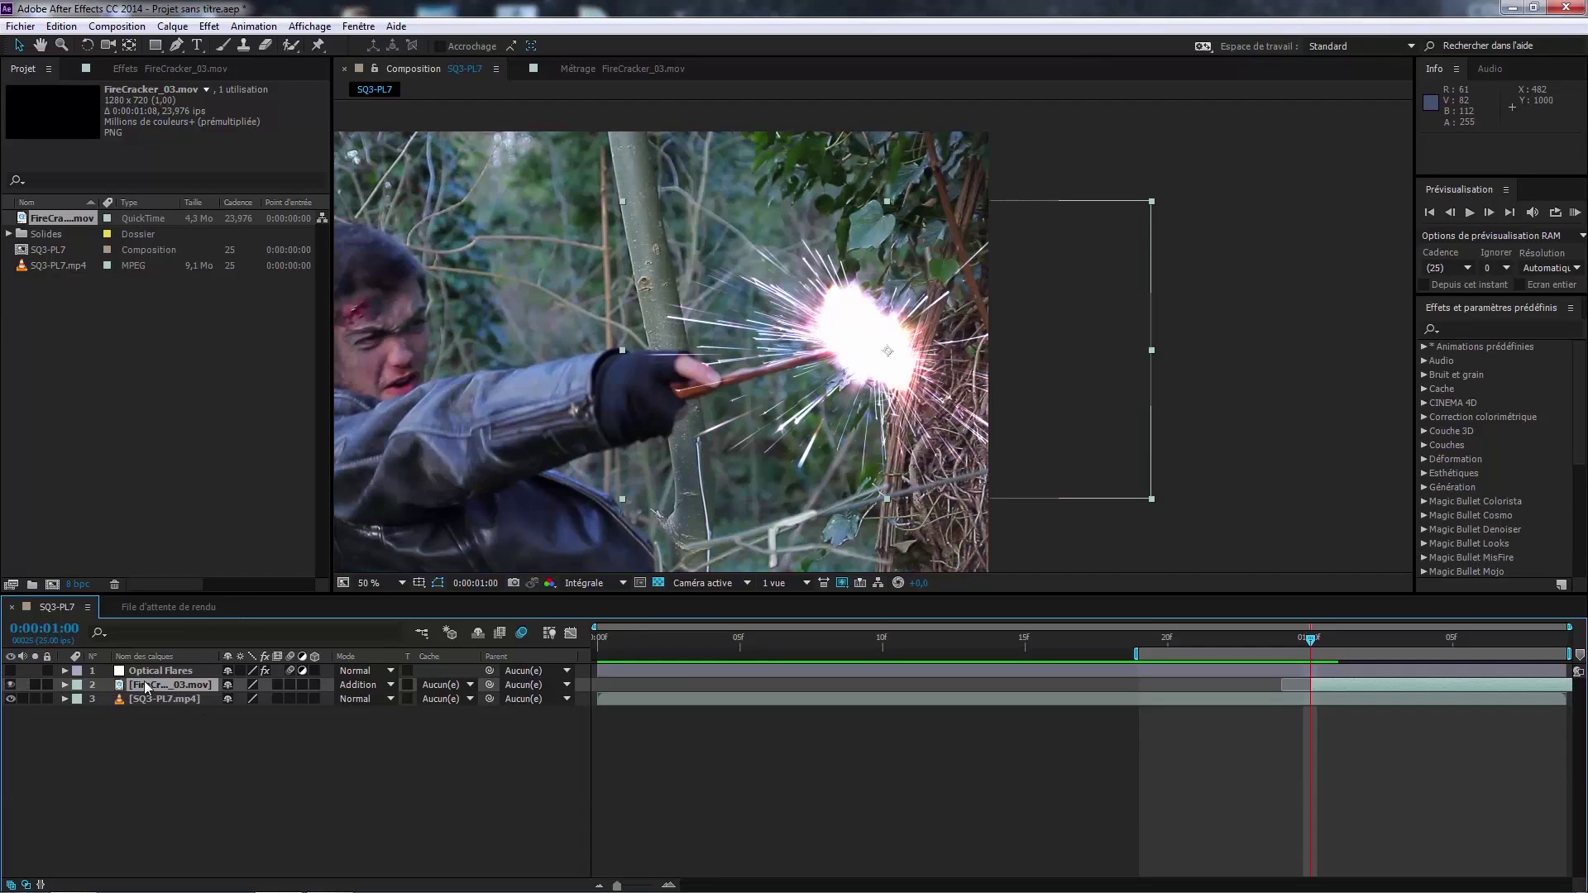
left_click(11, 672)
left_click_drag(151, 691, 159, 670)
key("period")
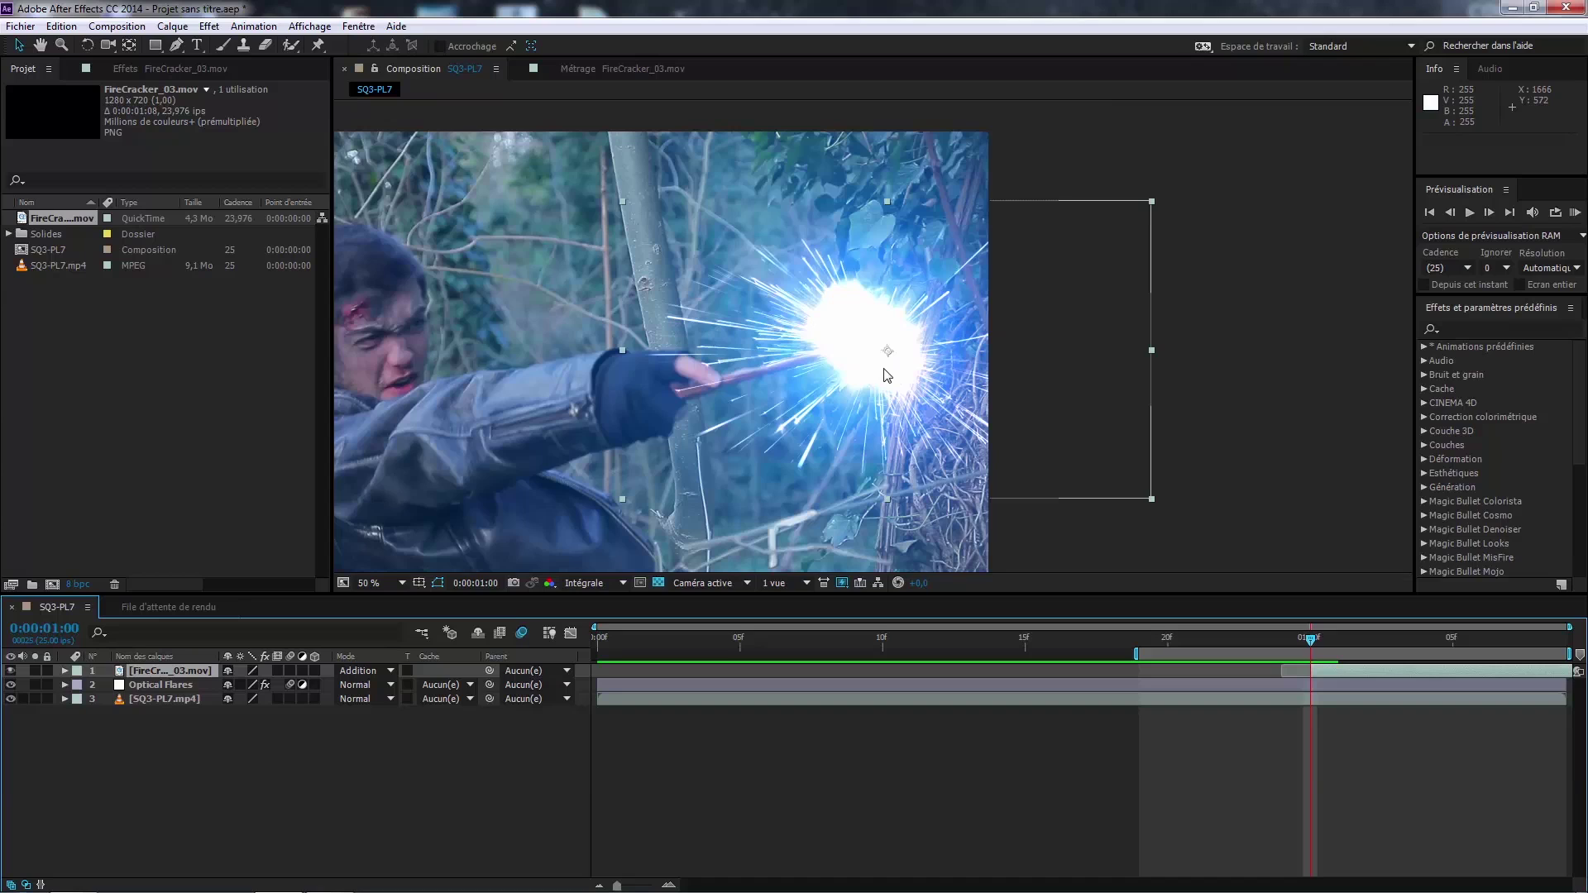
left_click_drag(1276, 637, 1318, 622)
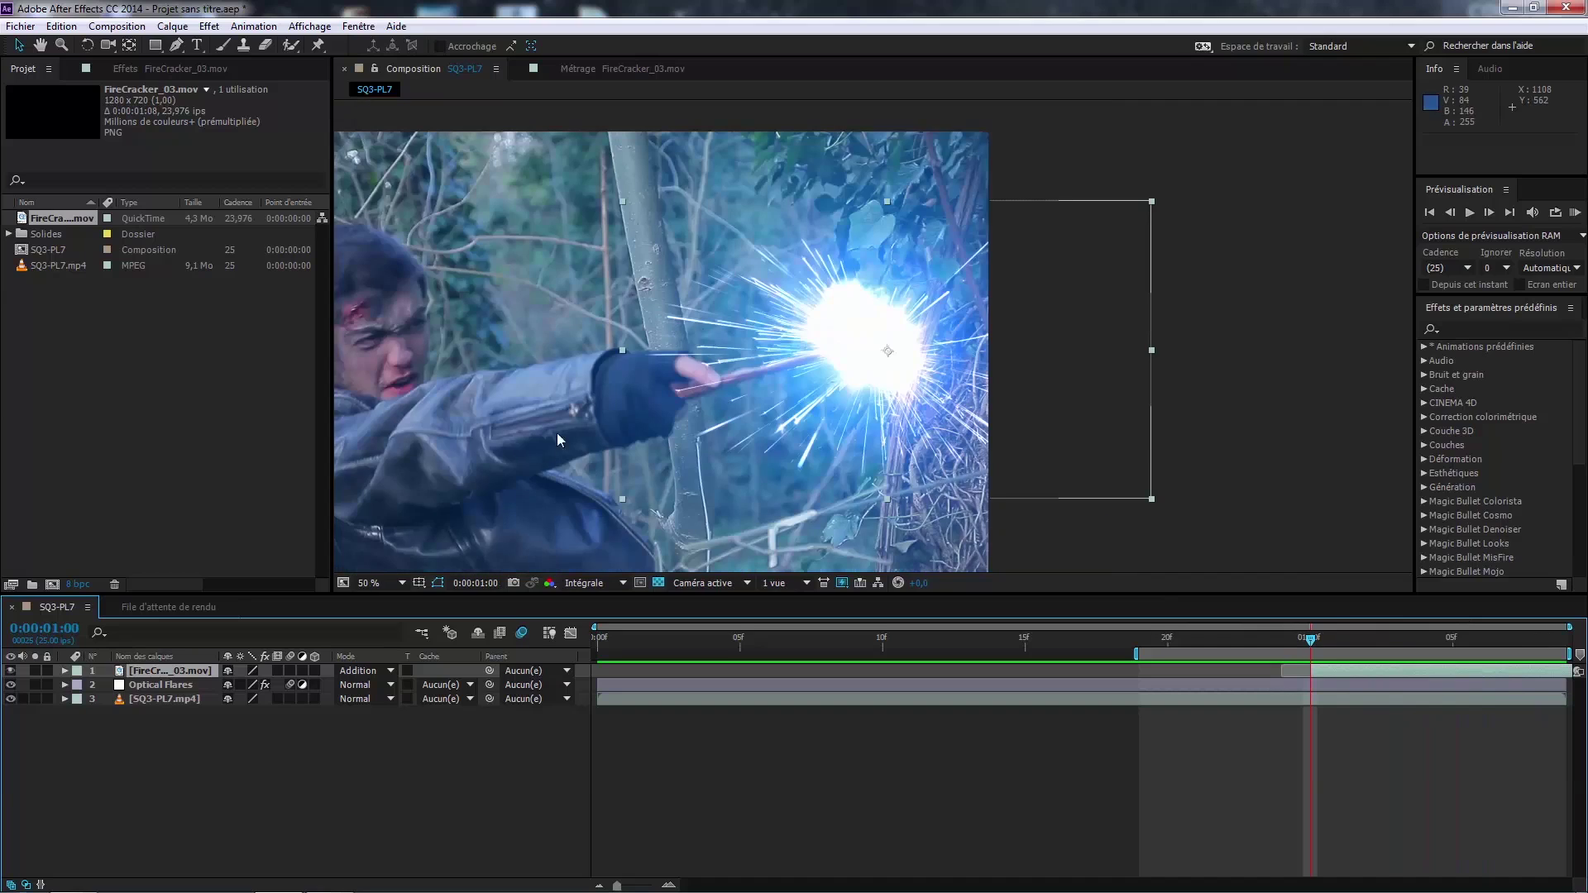
Step: Apply the Turbulences distortion effect to the FireCracker_03.mov layer, keeping its Balayage type as Turbulent
left_click(208, 26)
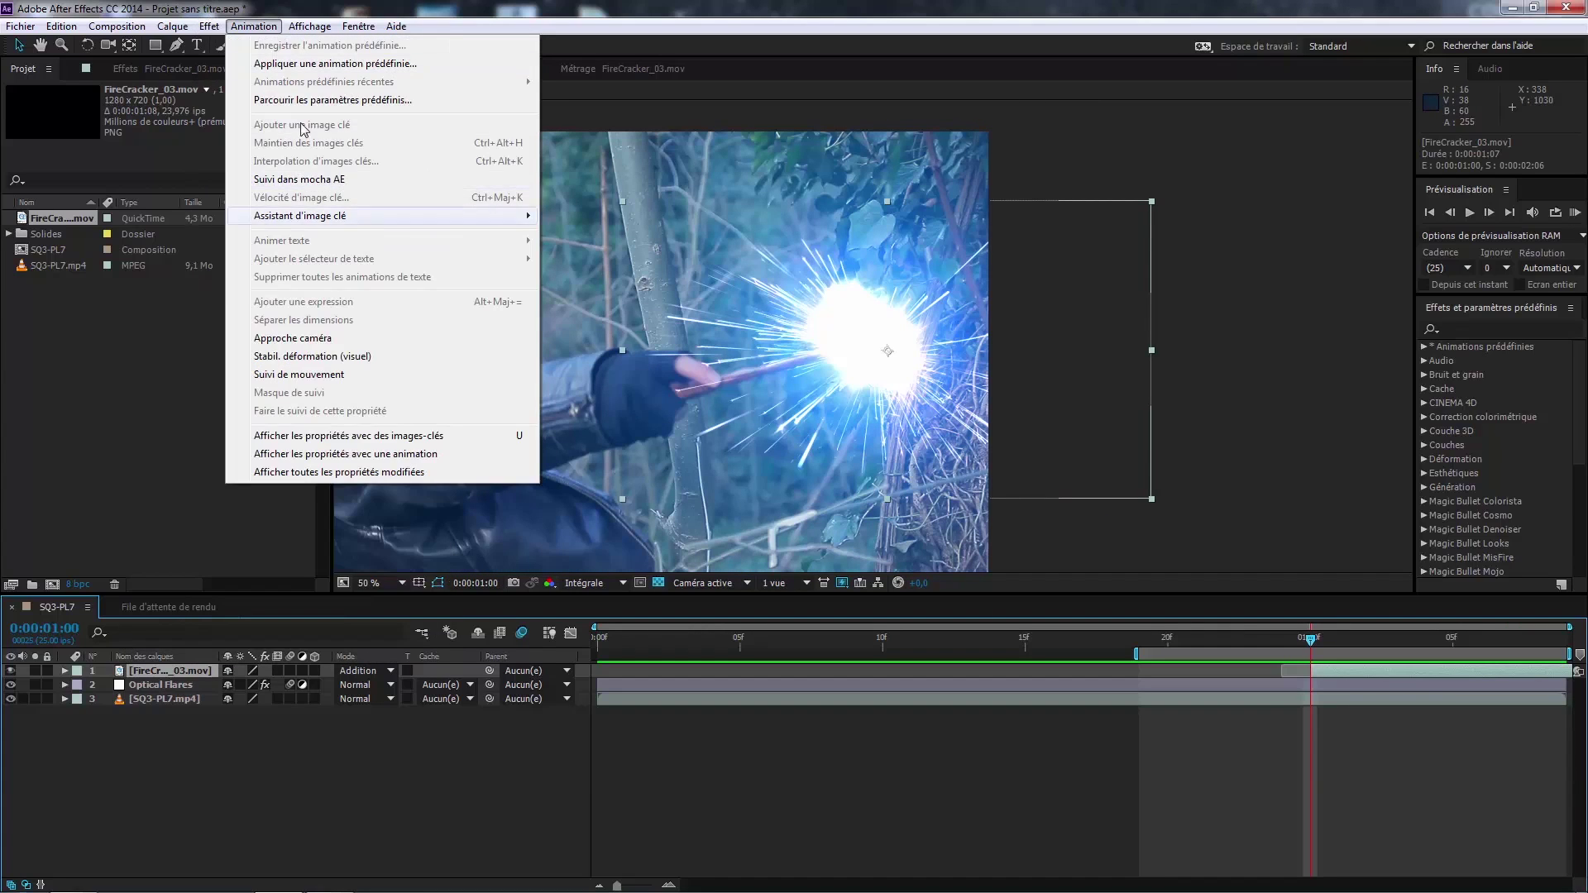
mouse_move(272, 240)
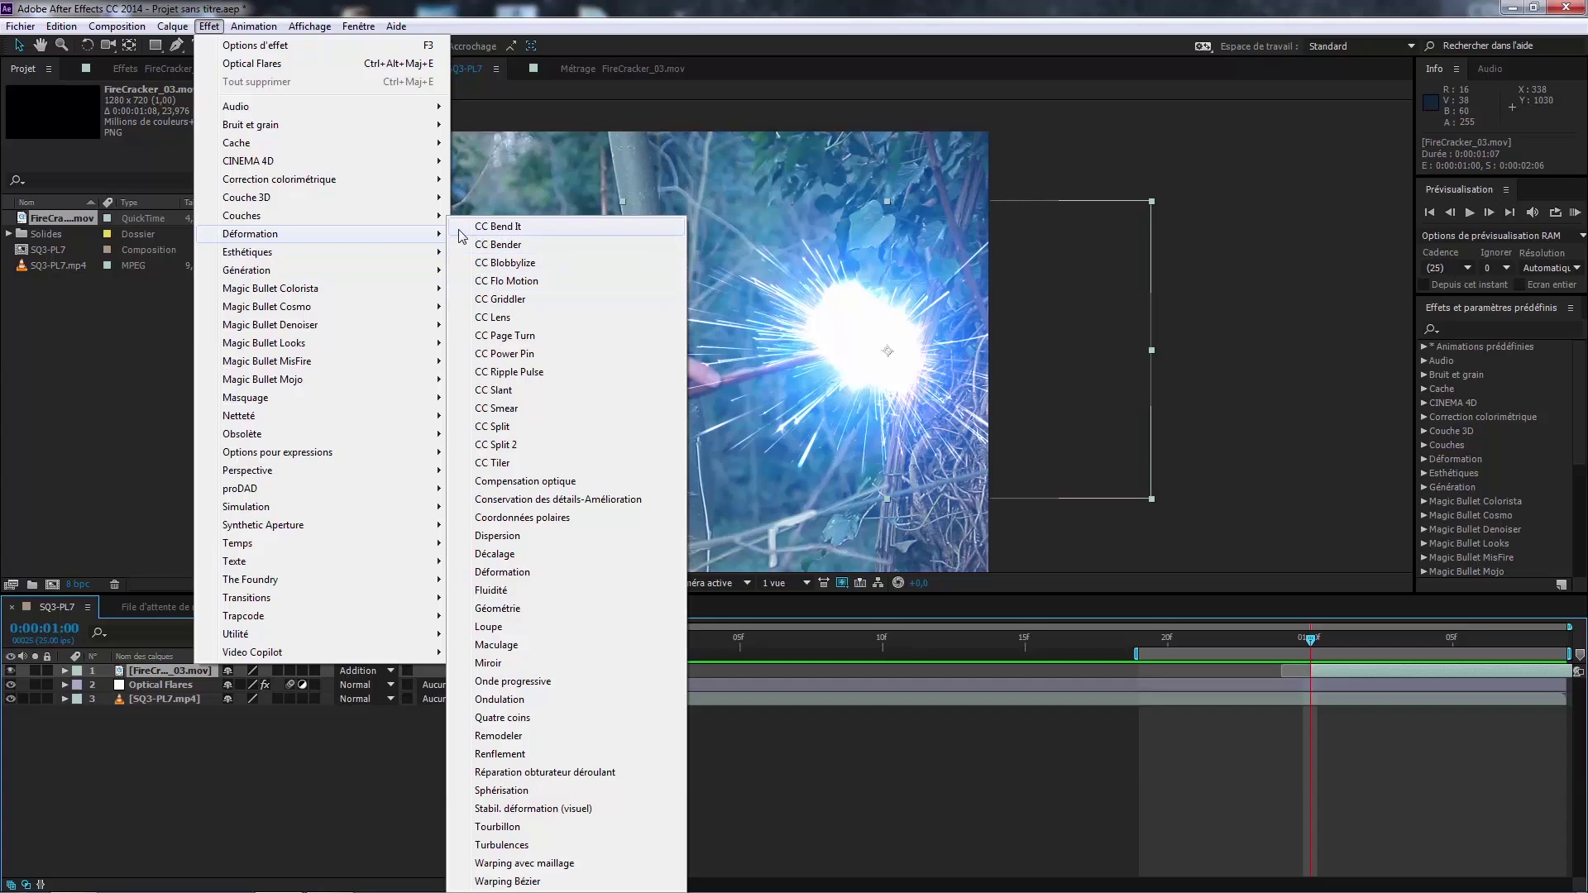
left_click(501, 844)
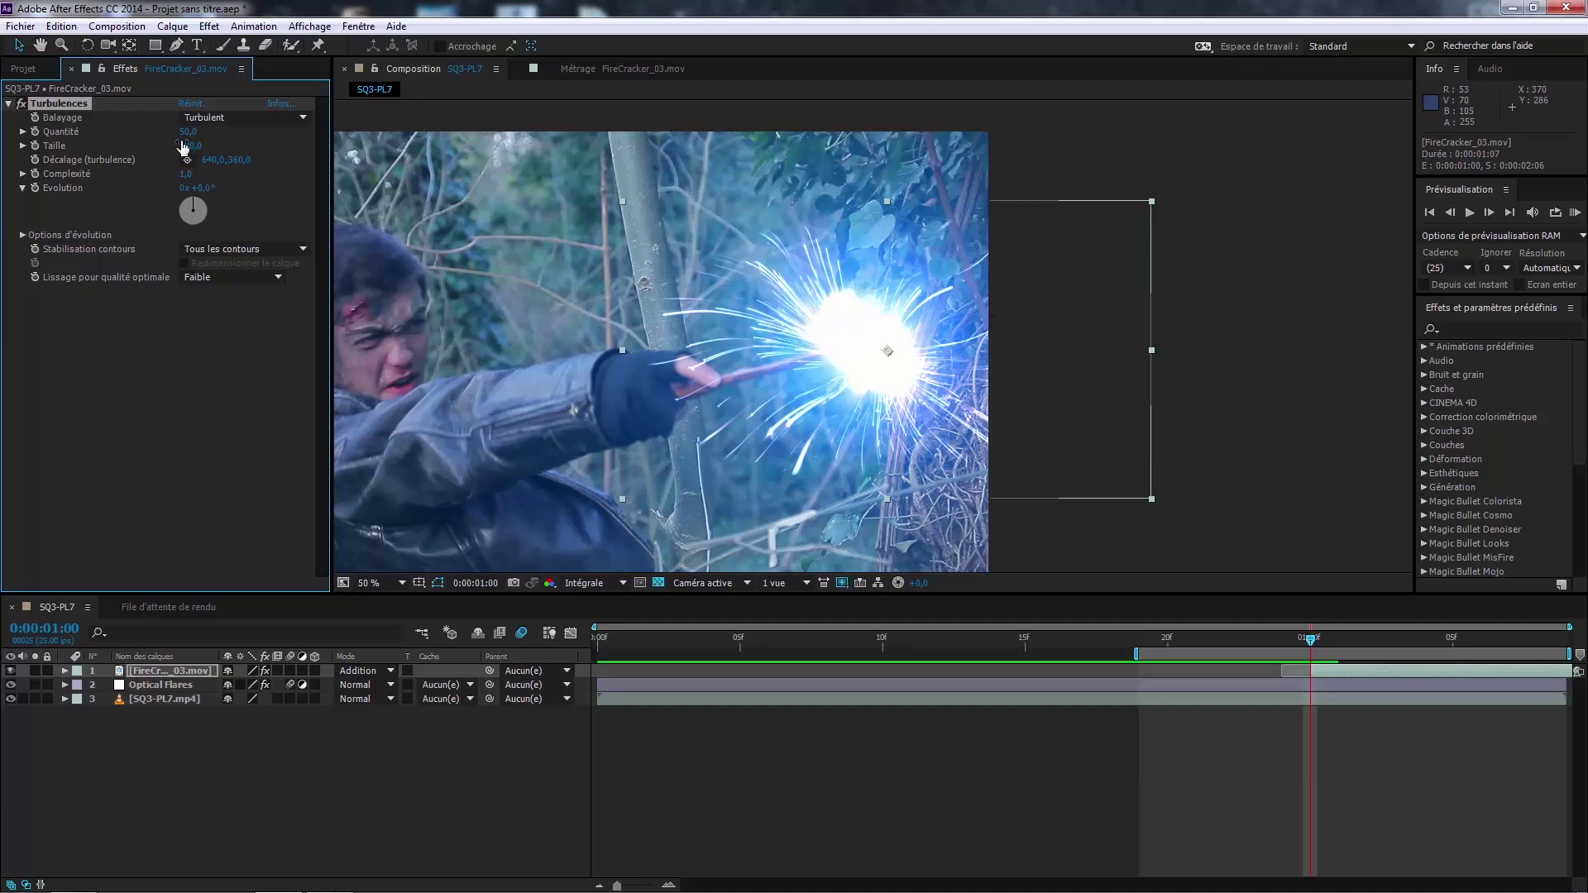
left_click(225, 118)
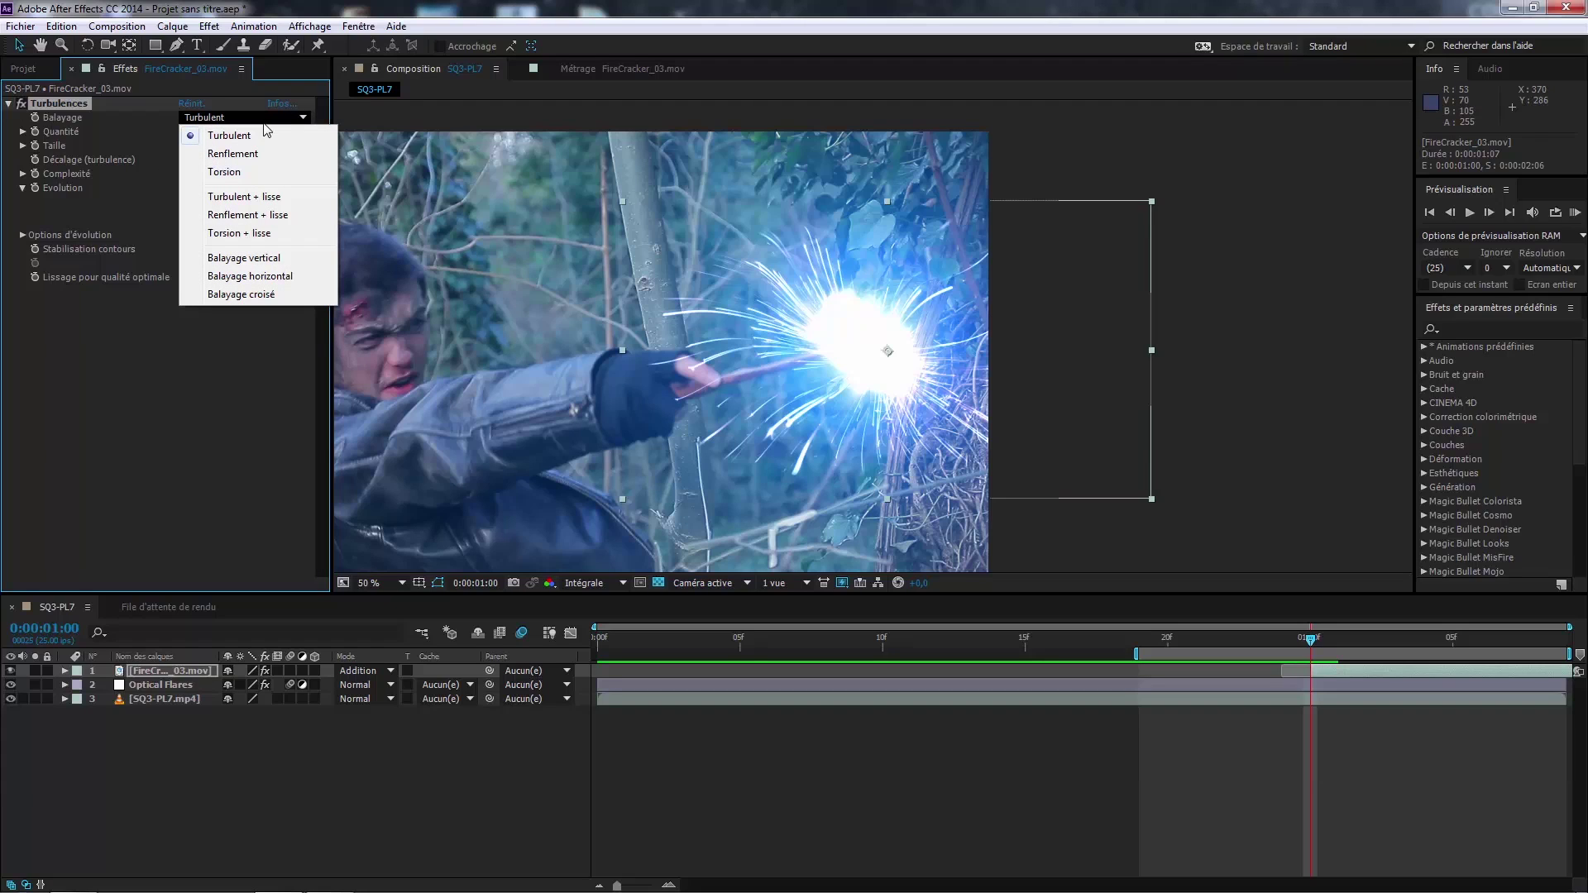
left_click(237, 135)
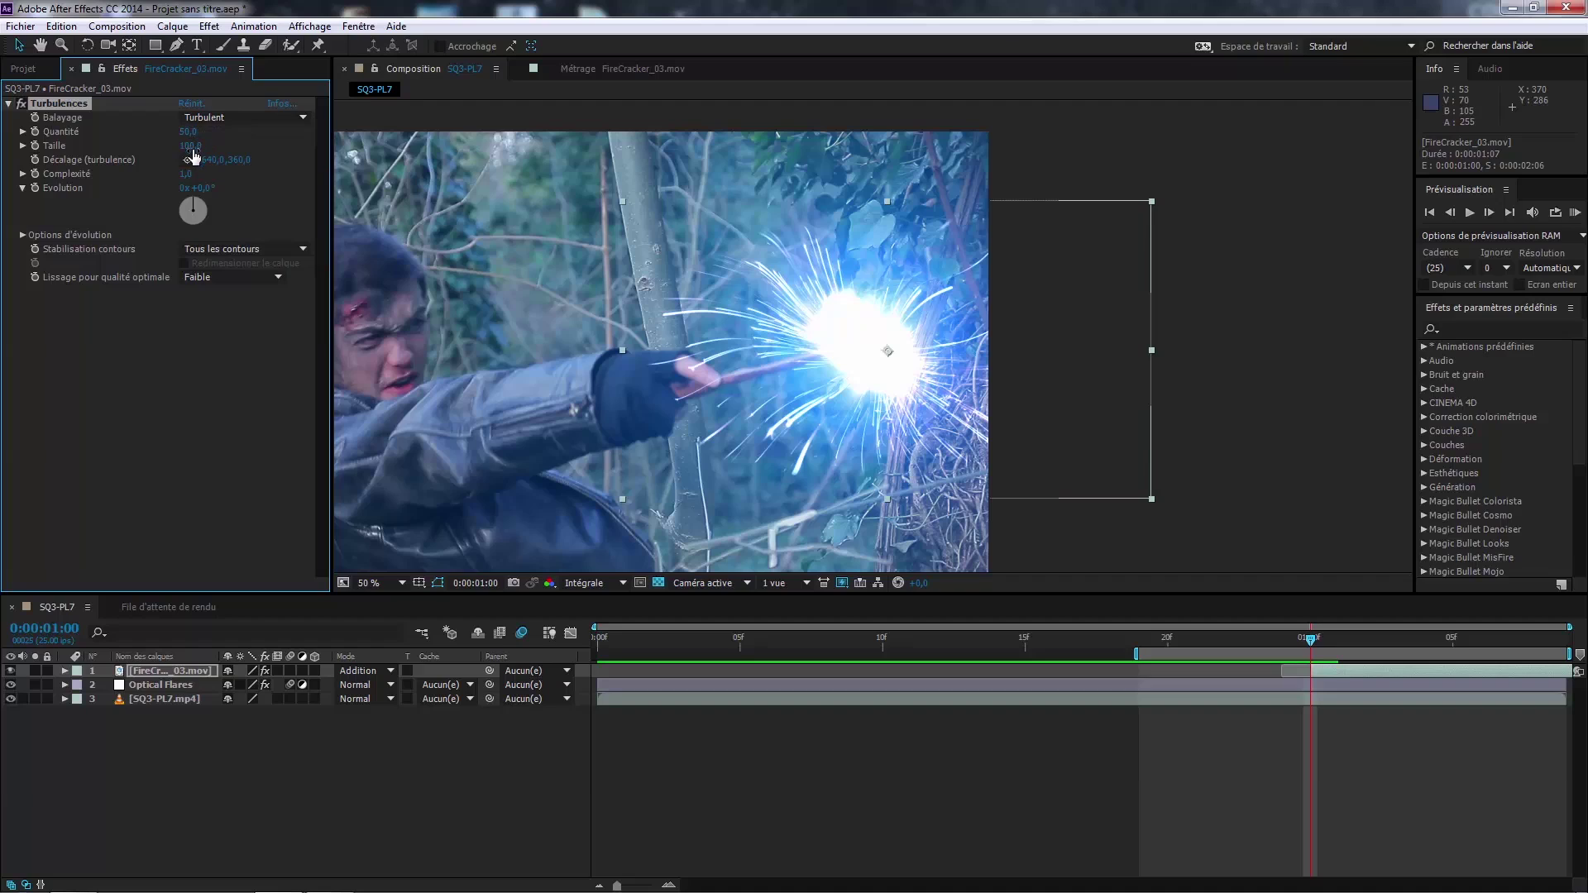
Step: Try a Taille of 20 in the Turbulences effect on the sparks and settle on 10
left_click(187, 146)
type("20")
key("Return")
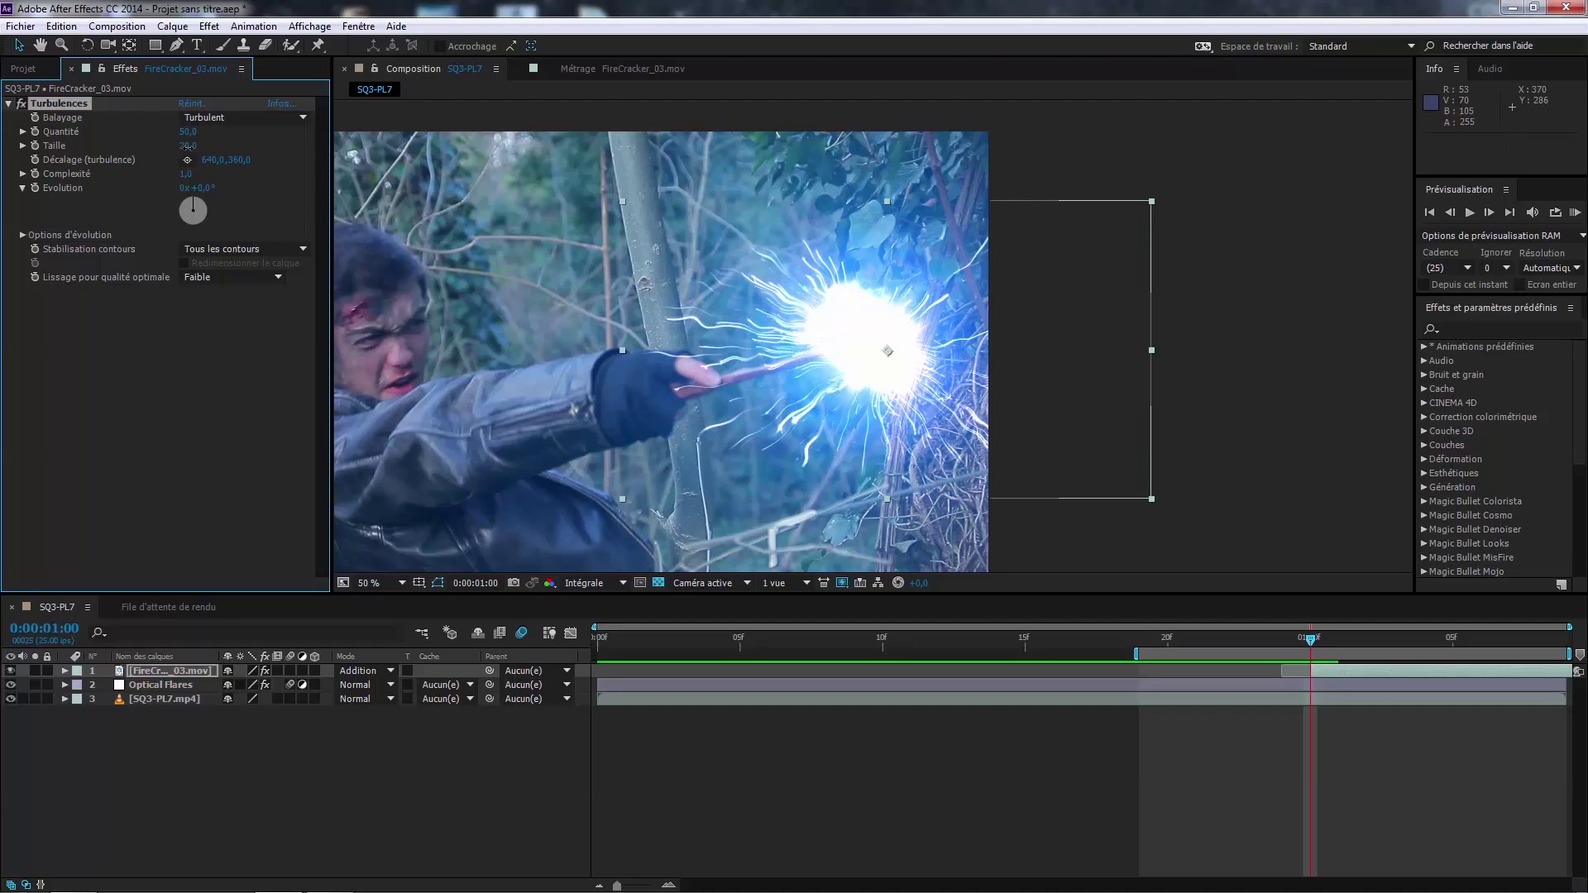
left_click(189, 146)
type("10")
key("Return")
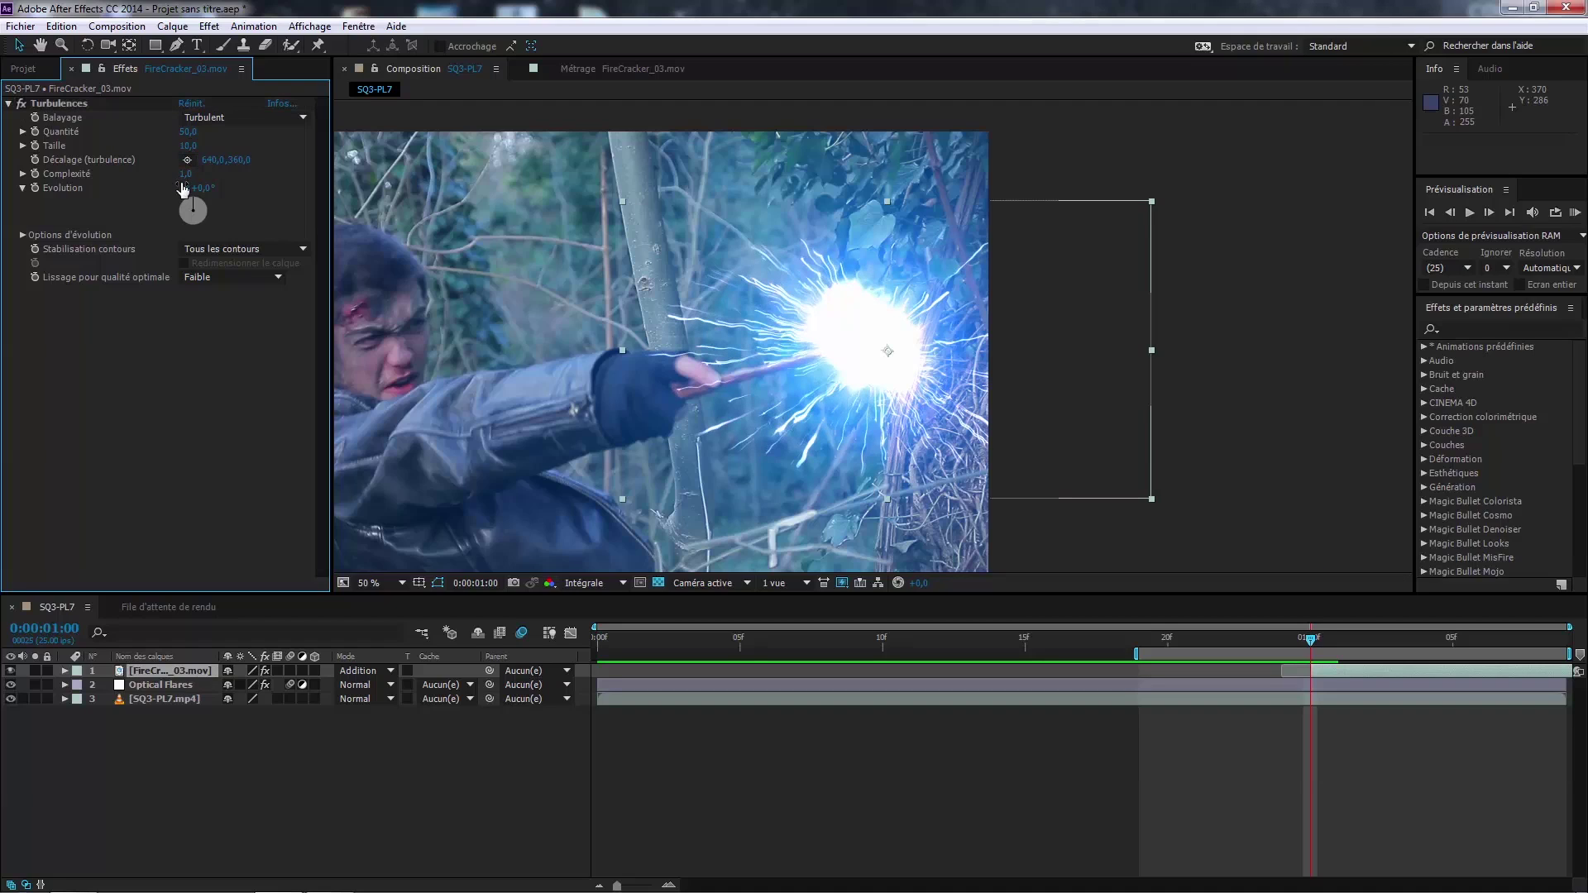
Step: Set the Turbulences Complexité to 4 on the sparks layer and try different Quantité values
left_click(186, 174)
key("Return")
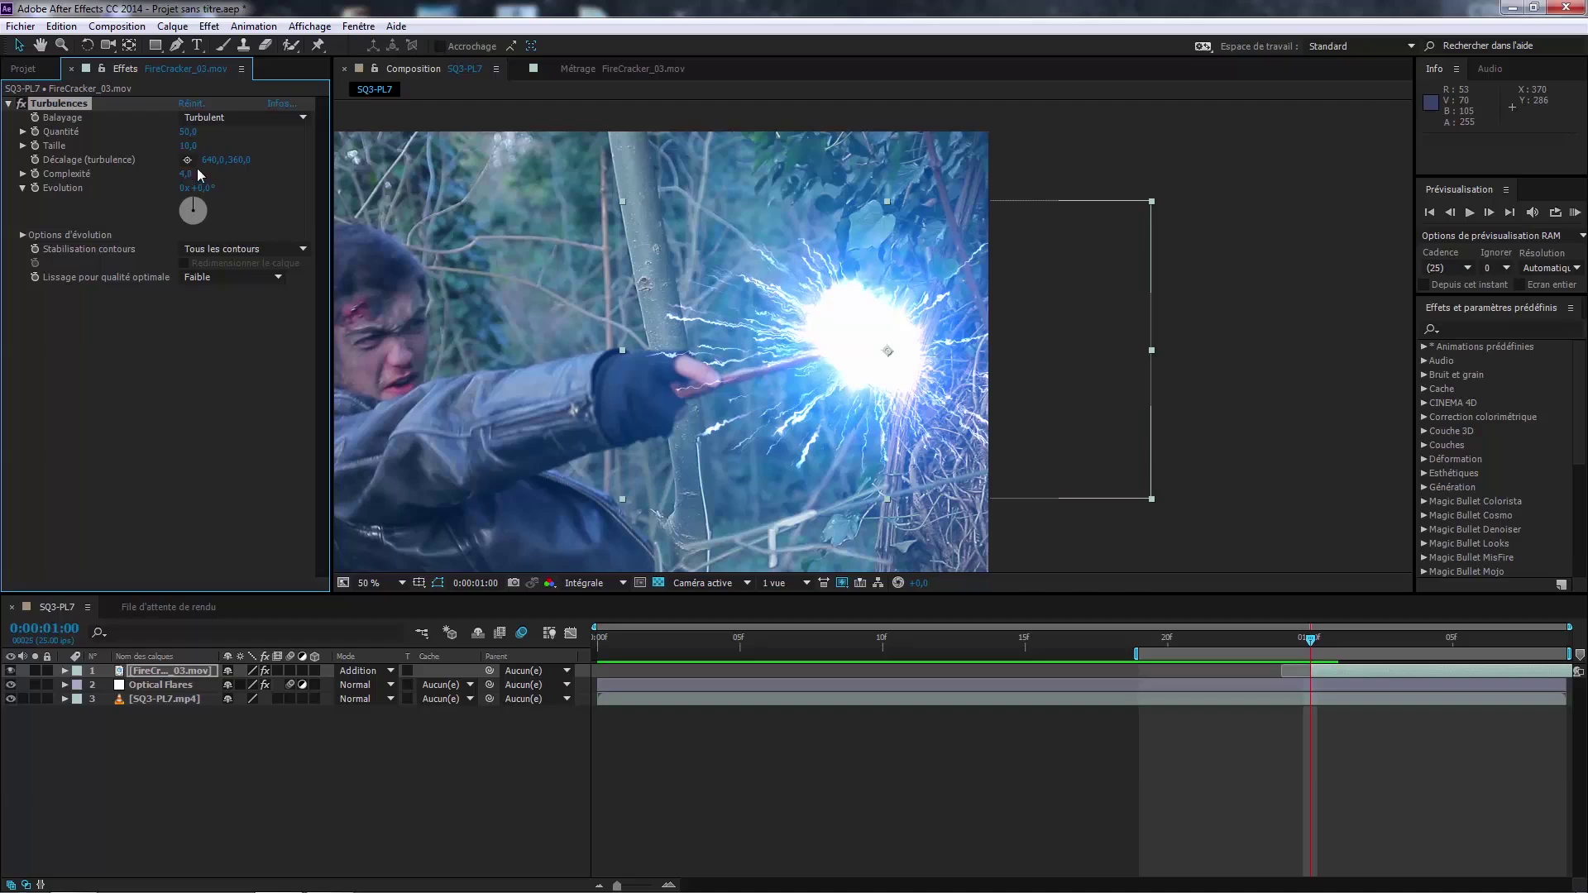
left_click_drag(189, 133, 195, 132)
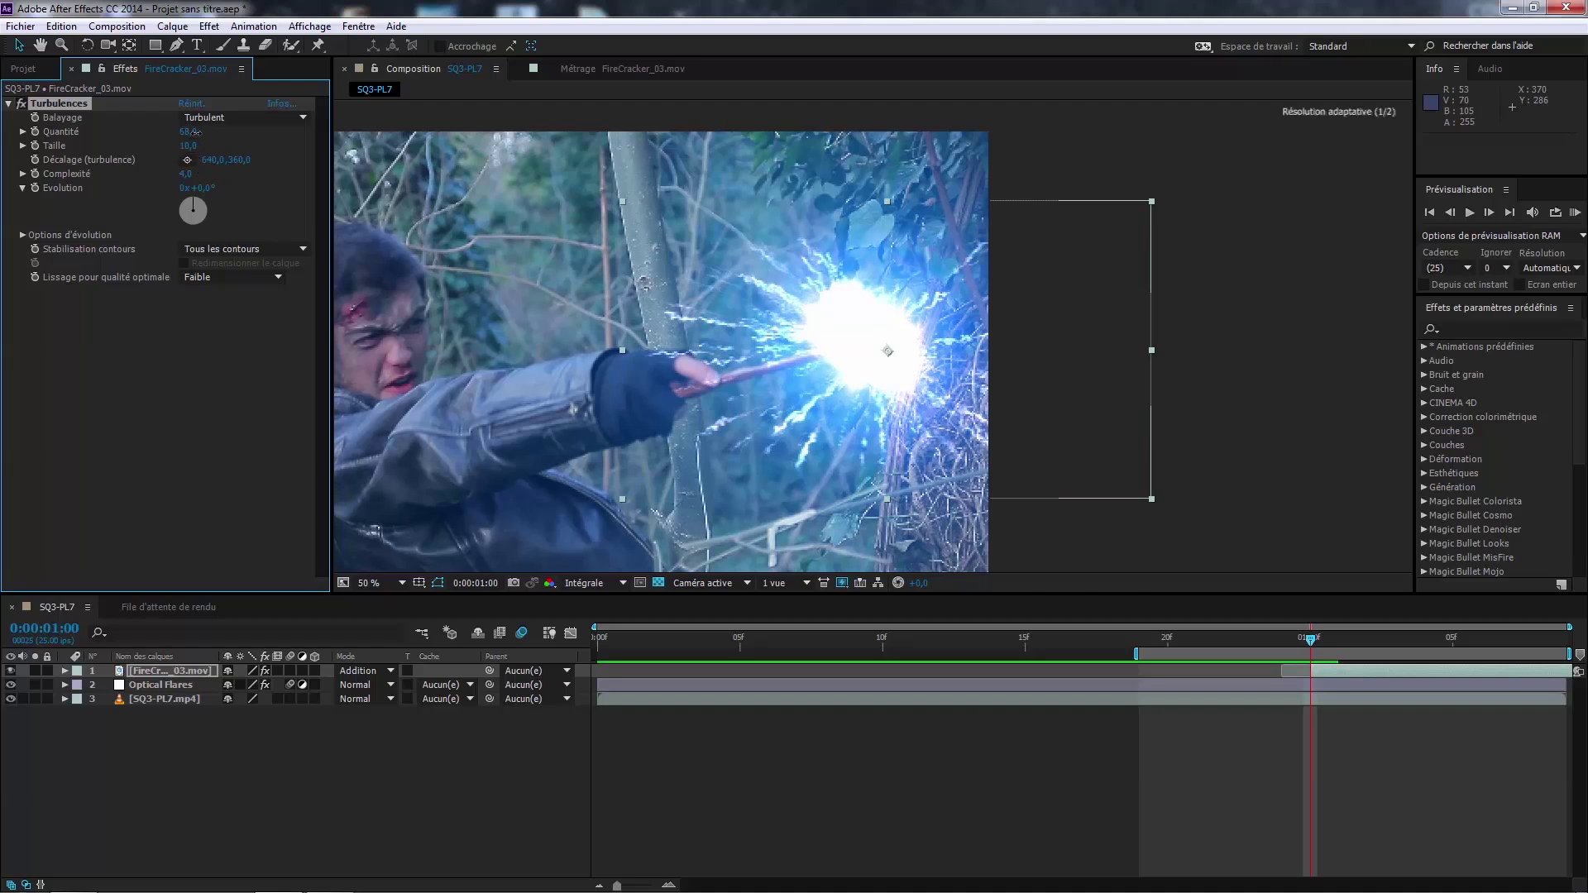
left_click(189, 141)
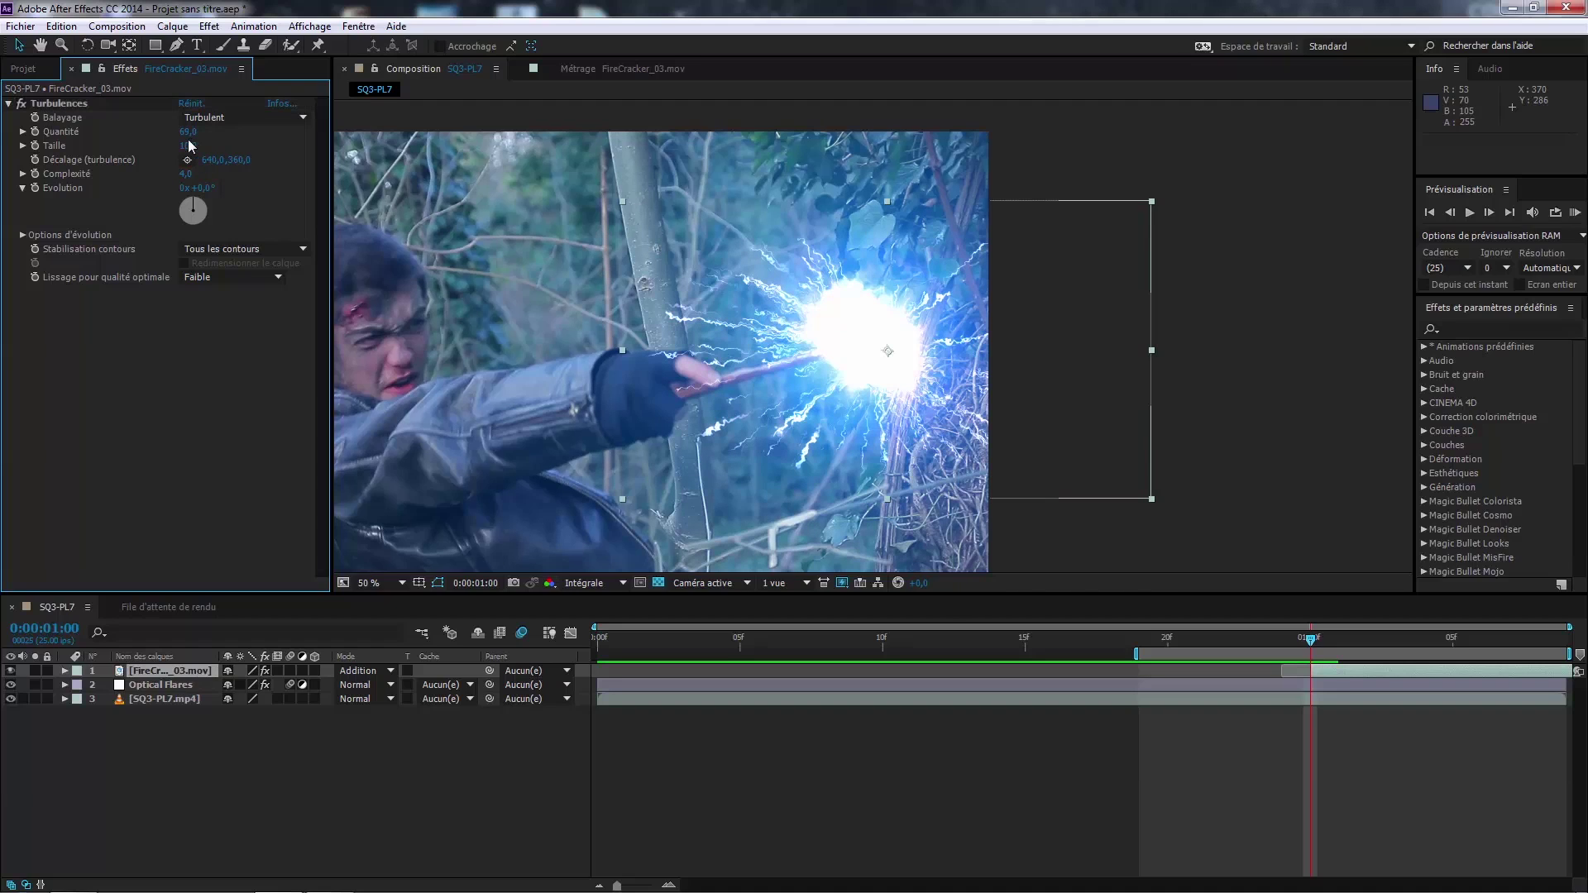
left_click(188, 133)
key("Return")
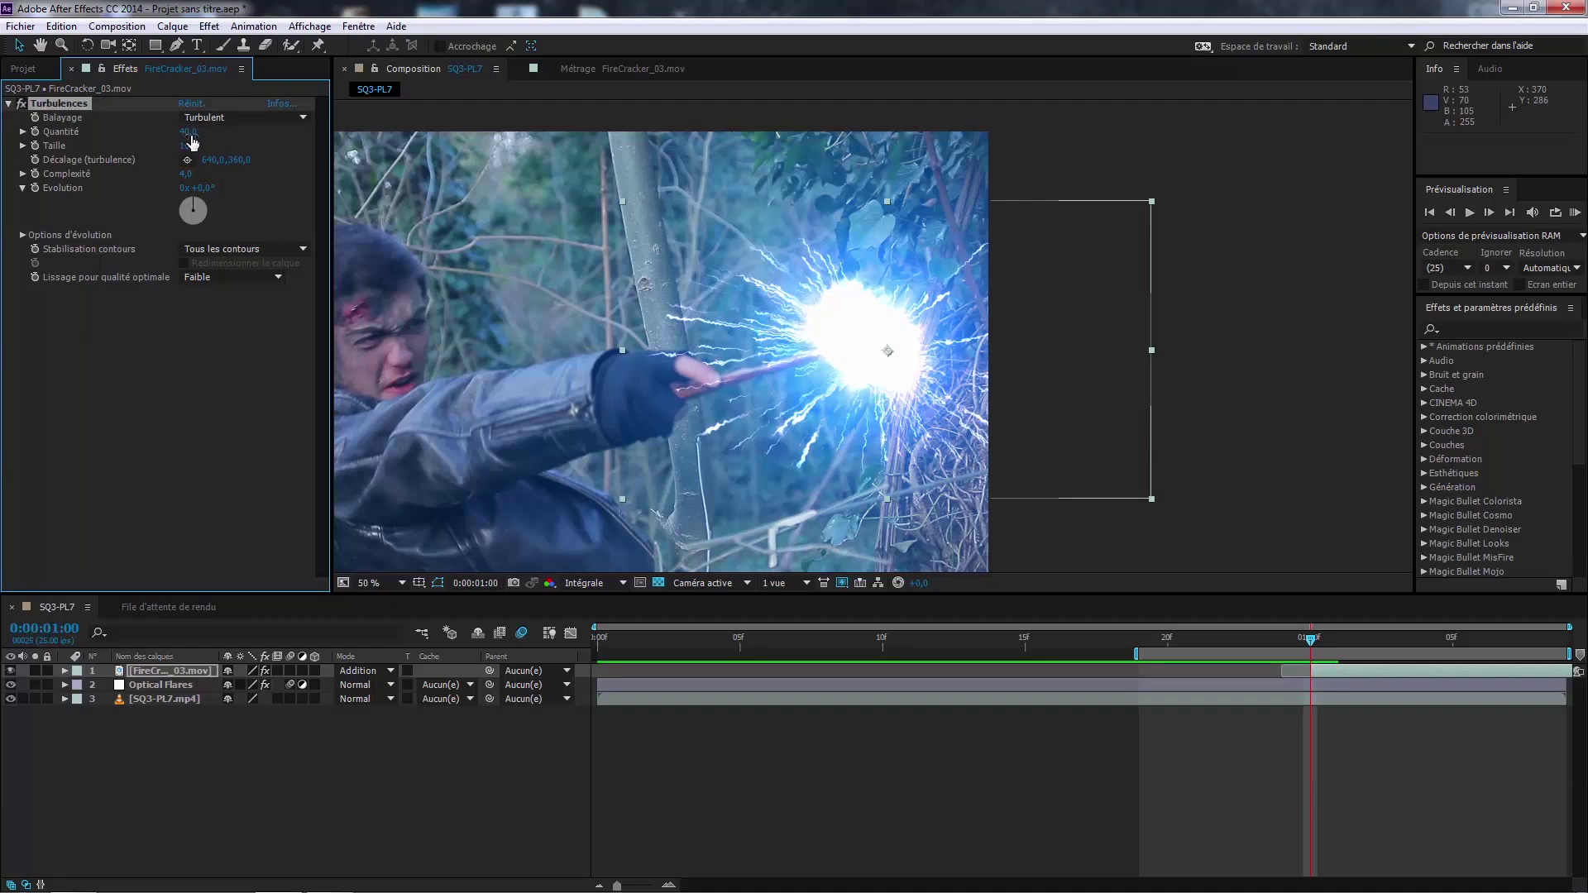
Step: Try a Turbulences Taille of 15, raise it to 28 with a Quantité of 118, and inspect the sparks up close
left_click(192, 143)
type("15")
key("Return")
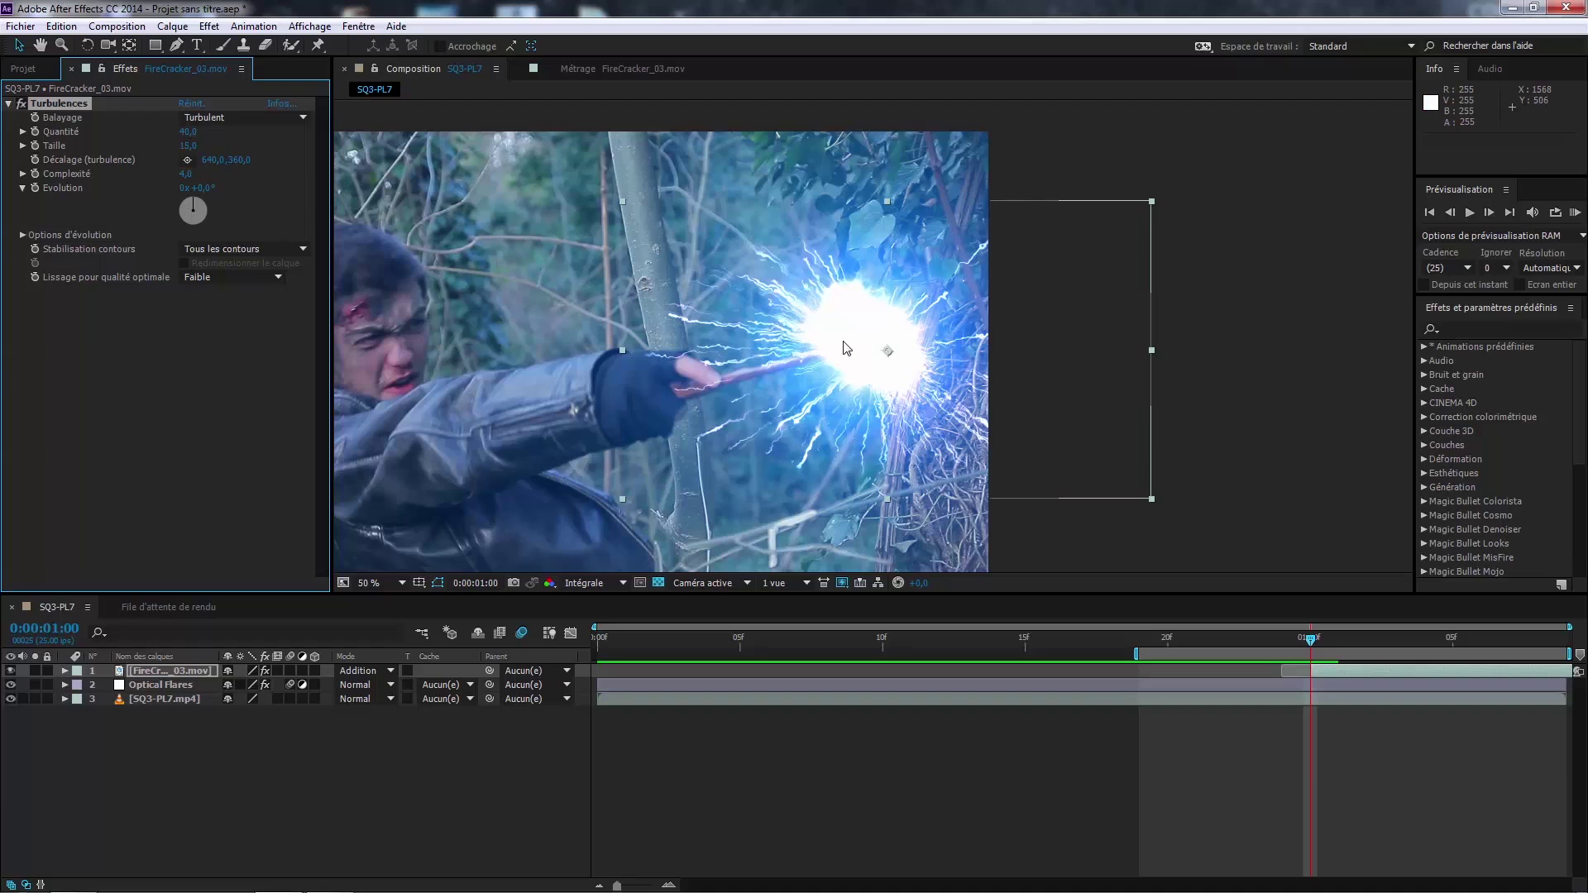
scroll(837, 341, "down", 1)
left_click_drag(189, 153, 258, 131)
key("period")
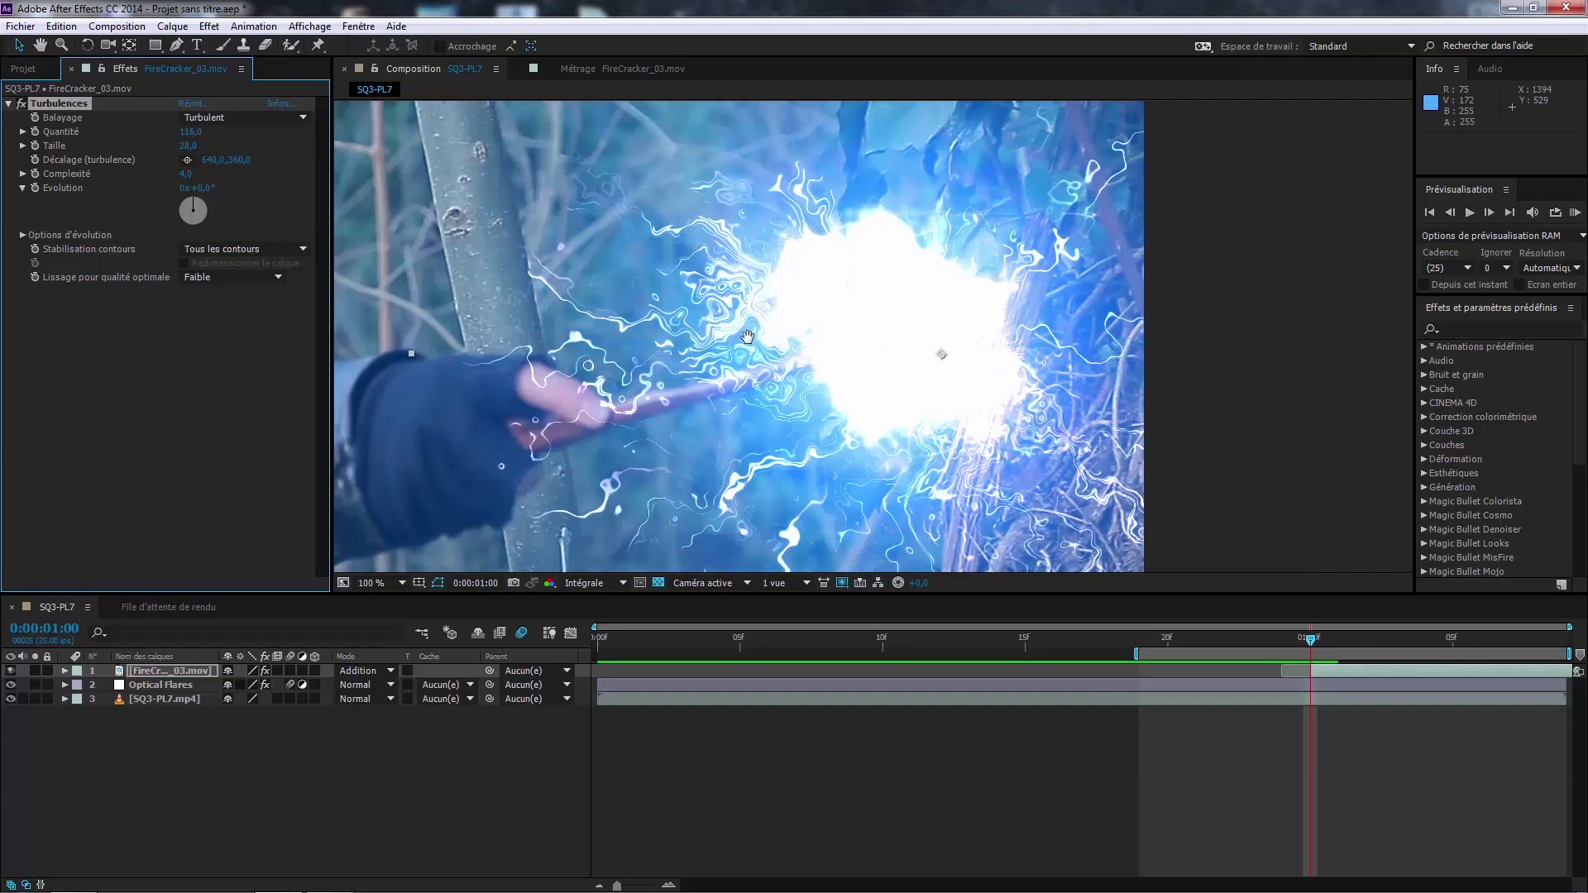
key("period")
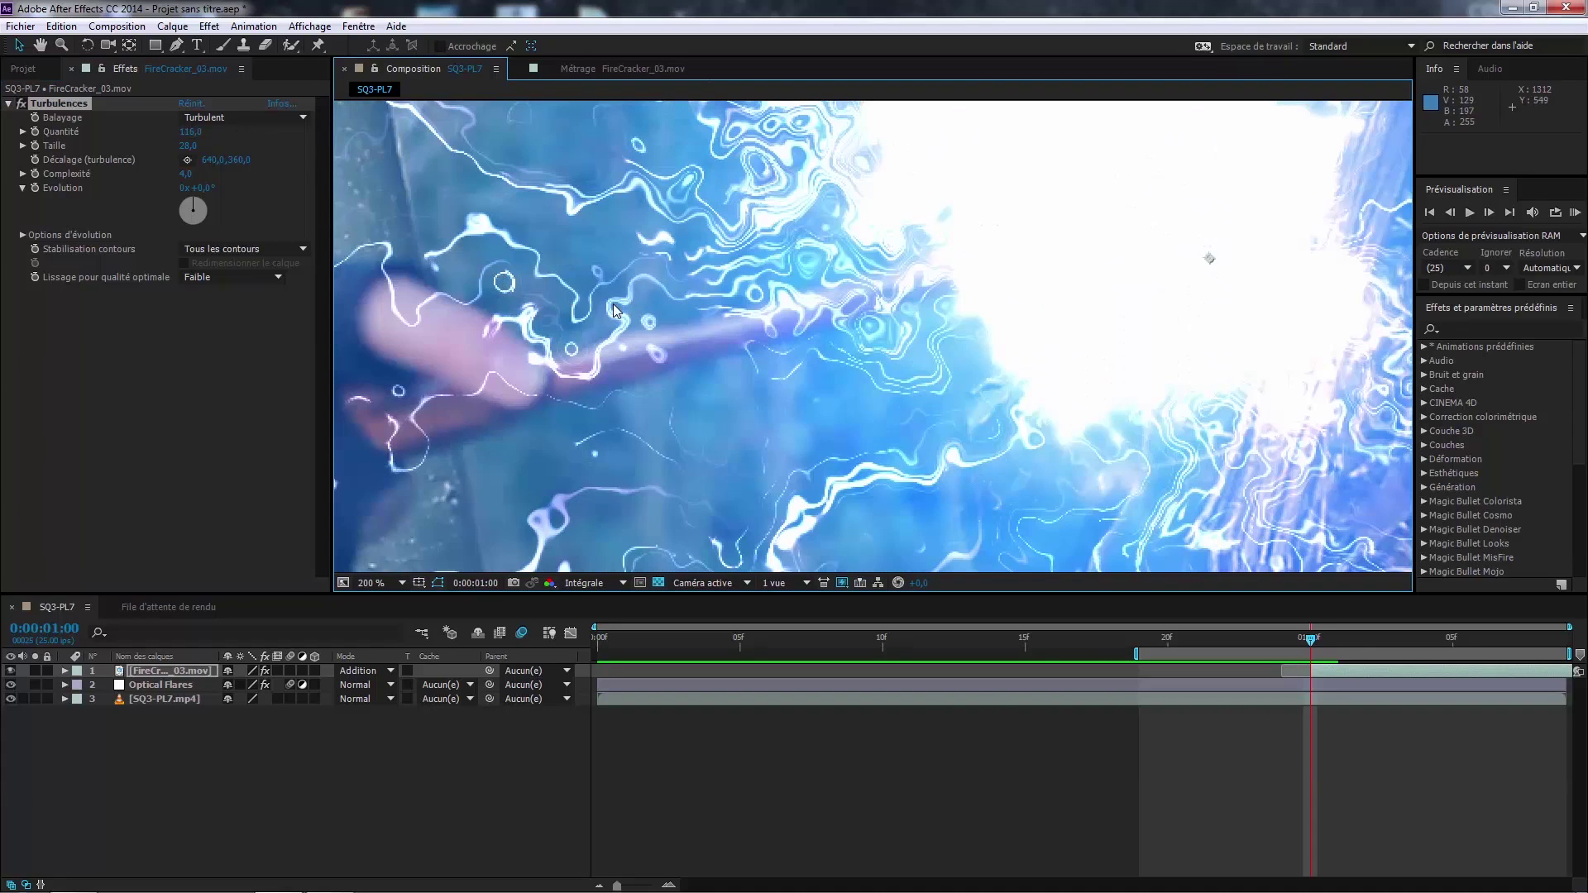
scroll(868, 238, "down", 1)
left_click_drag(935, 194, 908, 326)
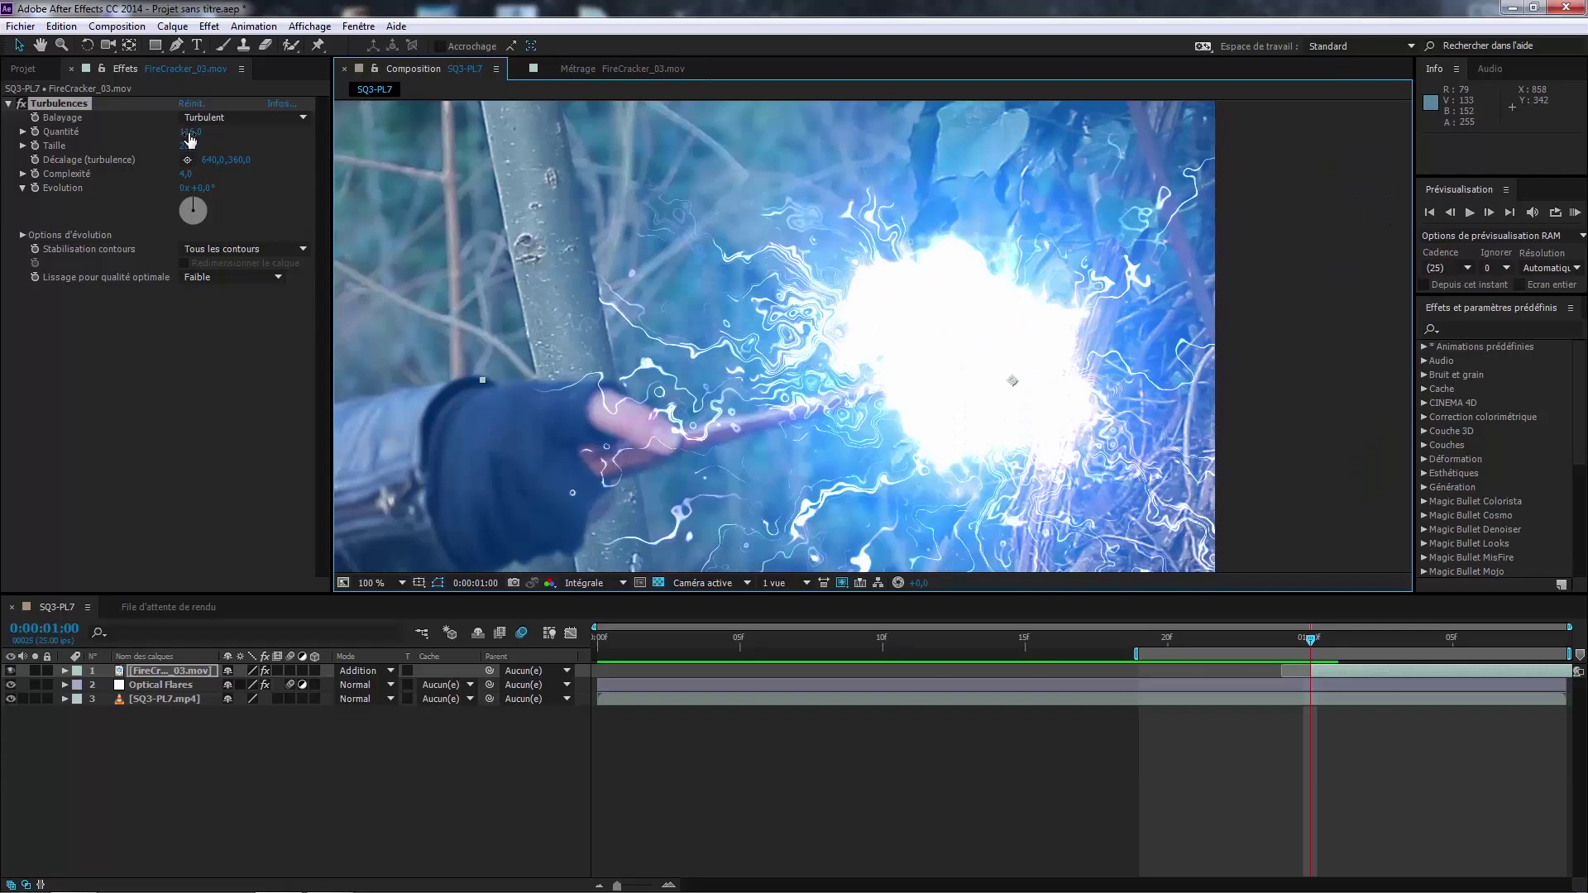
Step: Lower the Turbulences Quantité to 37 and try a Complexité of 5 before settling on 6.6
left_click_drag(182, 131, 132, 137)
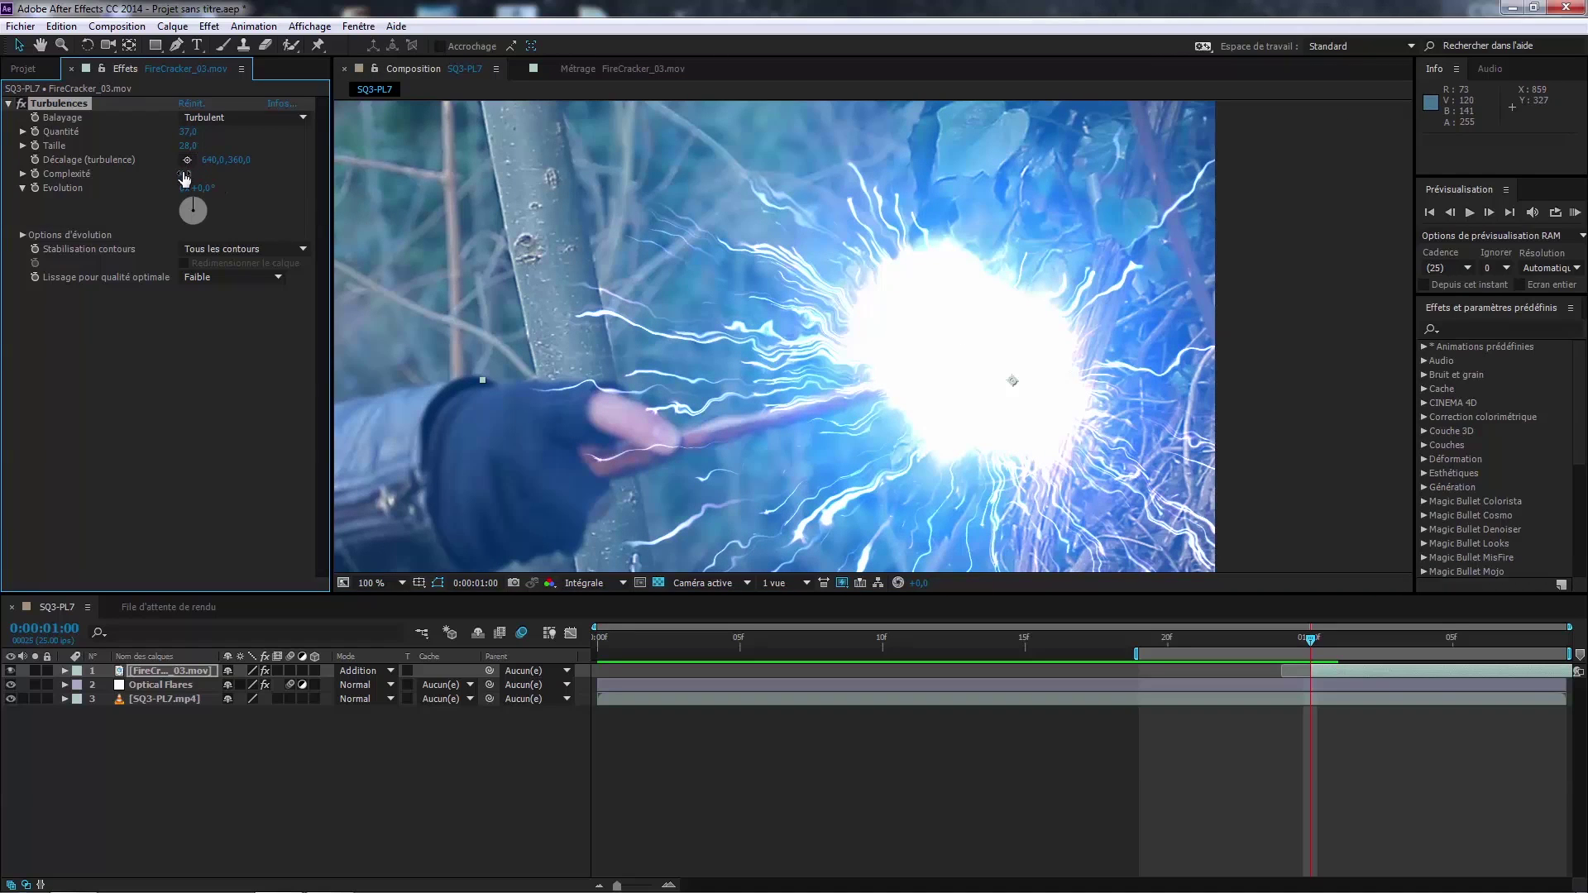
type("5")
key("Return")
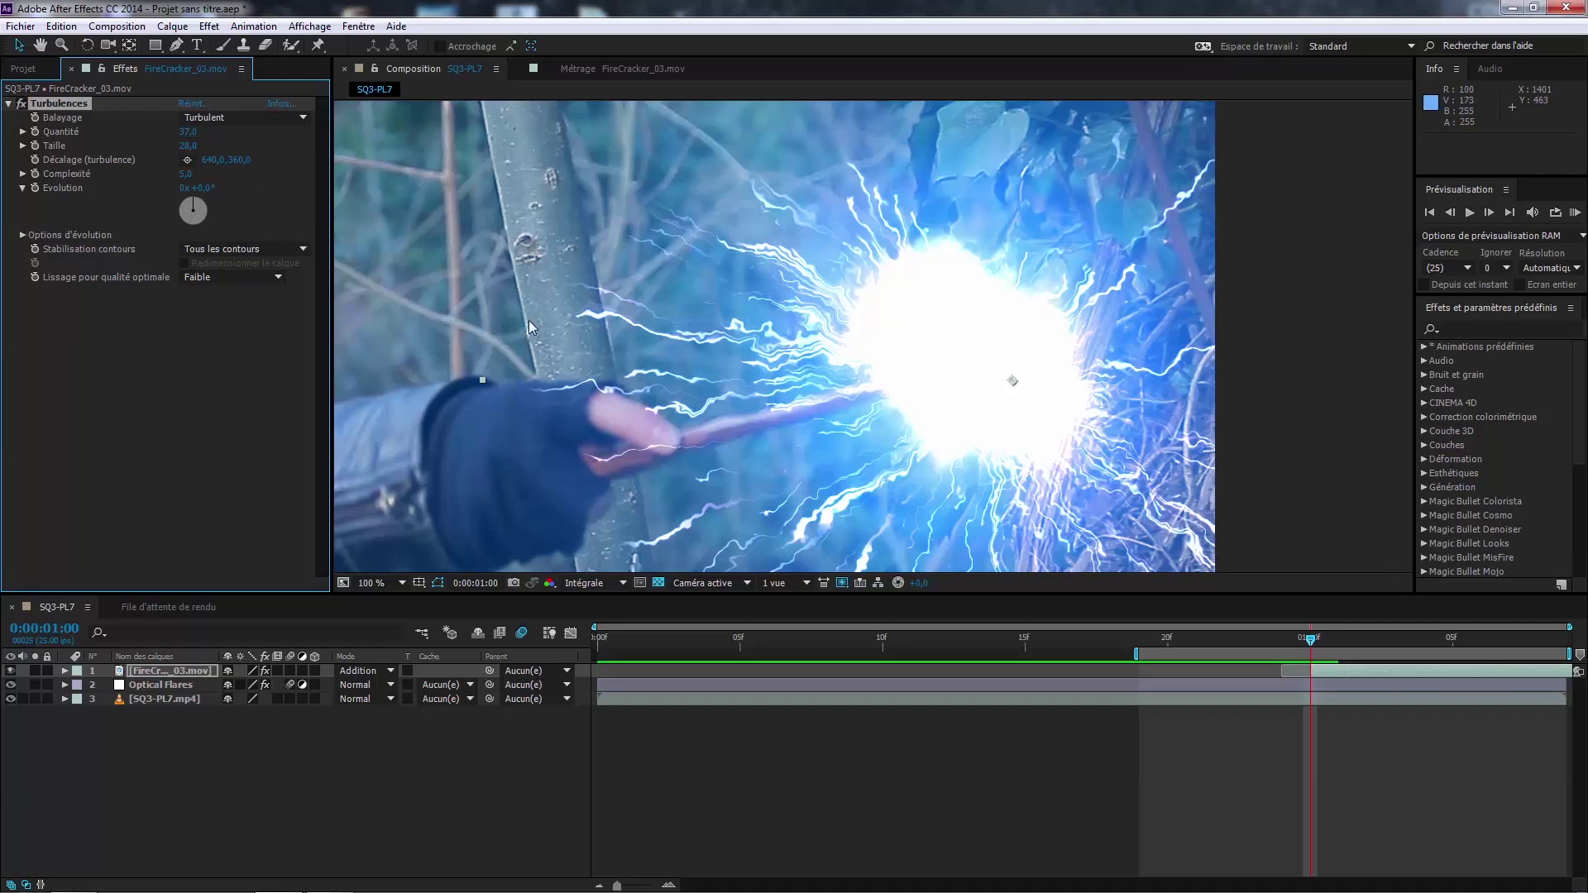
left_click_drag(205, 177, 273, 177)
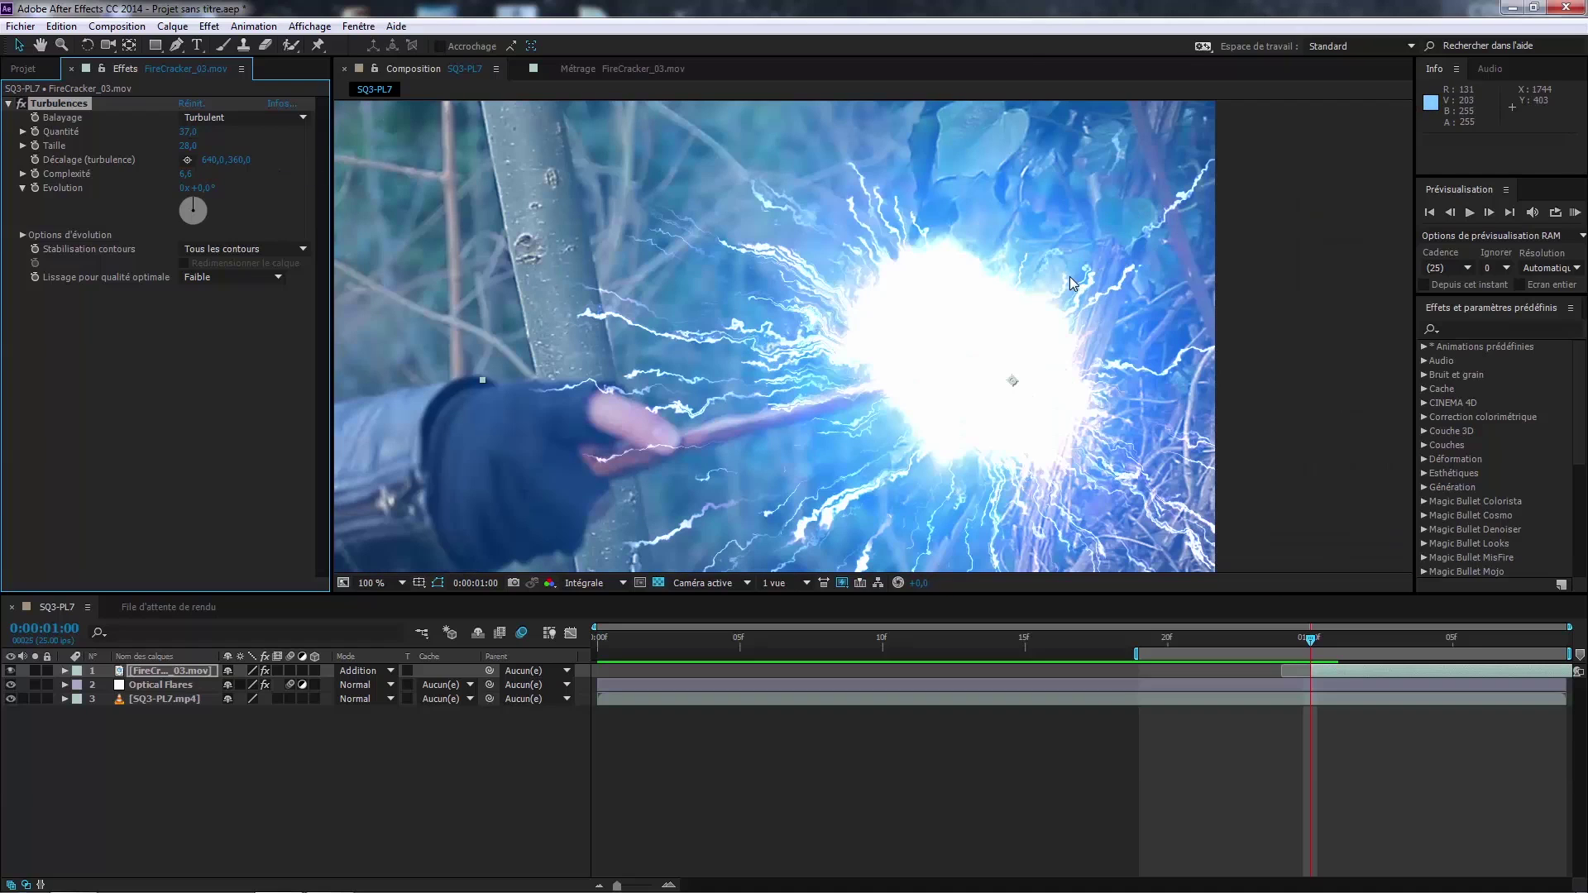
scroll(1050, 344, "down", 2)
scroll(918, 322, "up", 1)
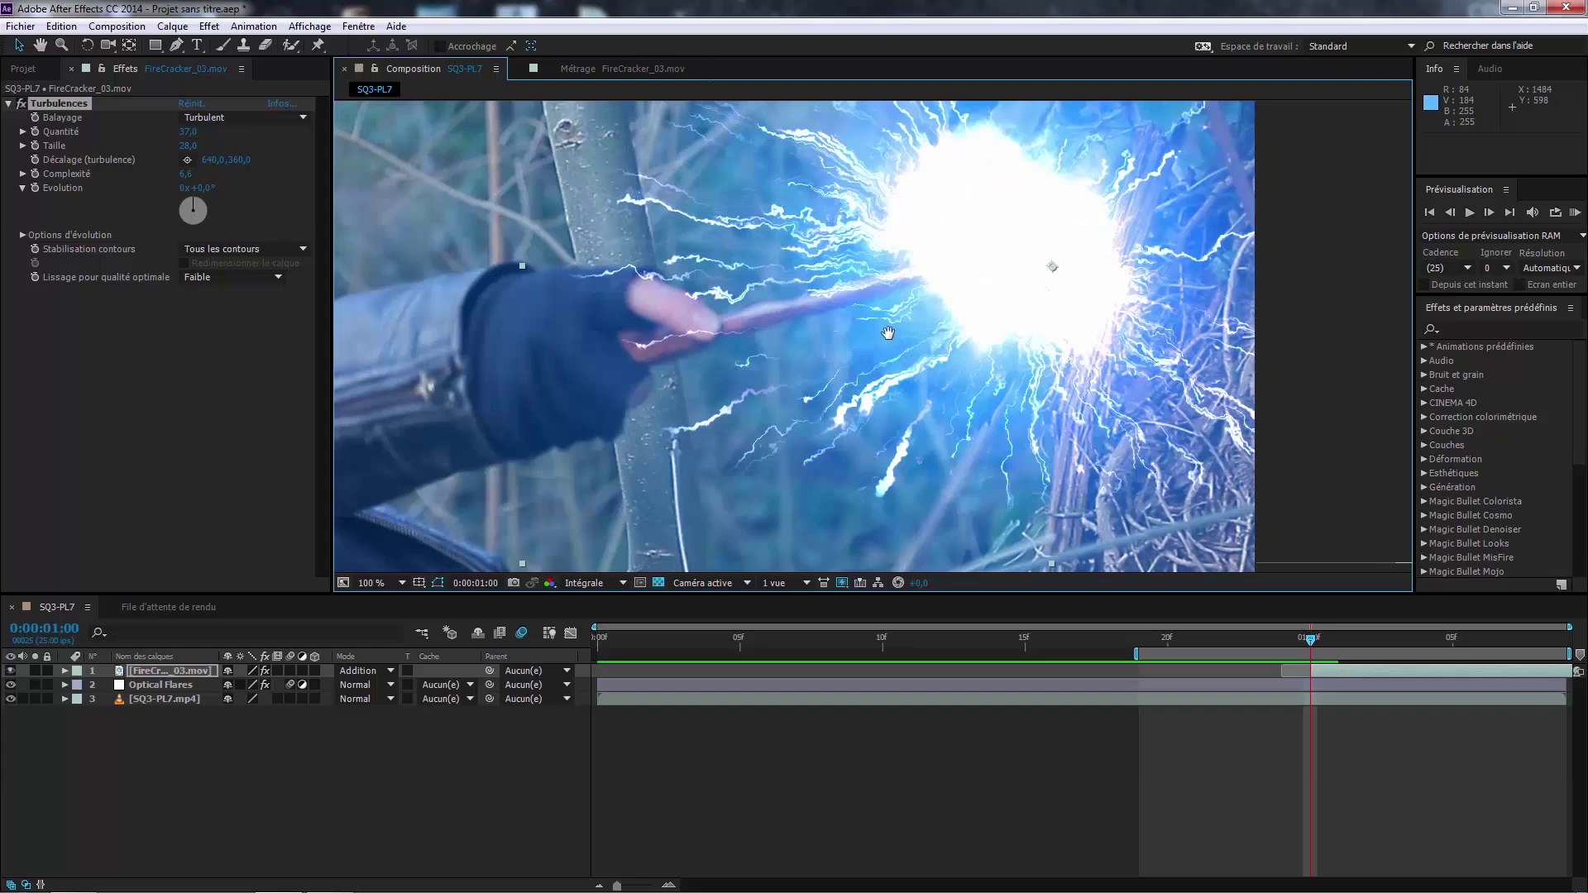
left_click_drag(887, 333, 838, 446)
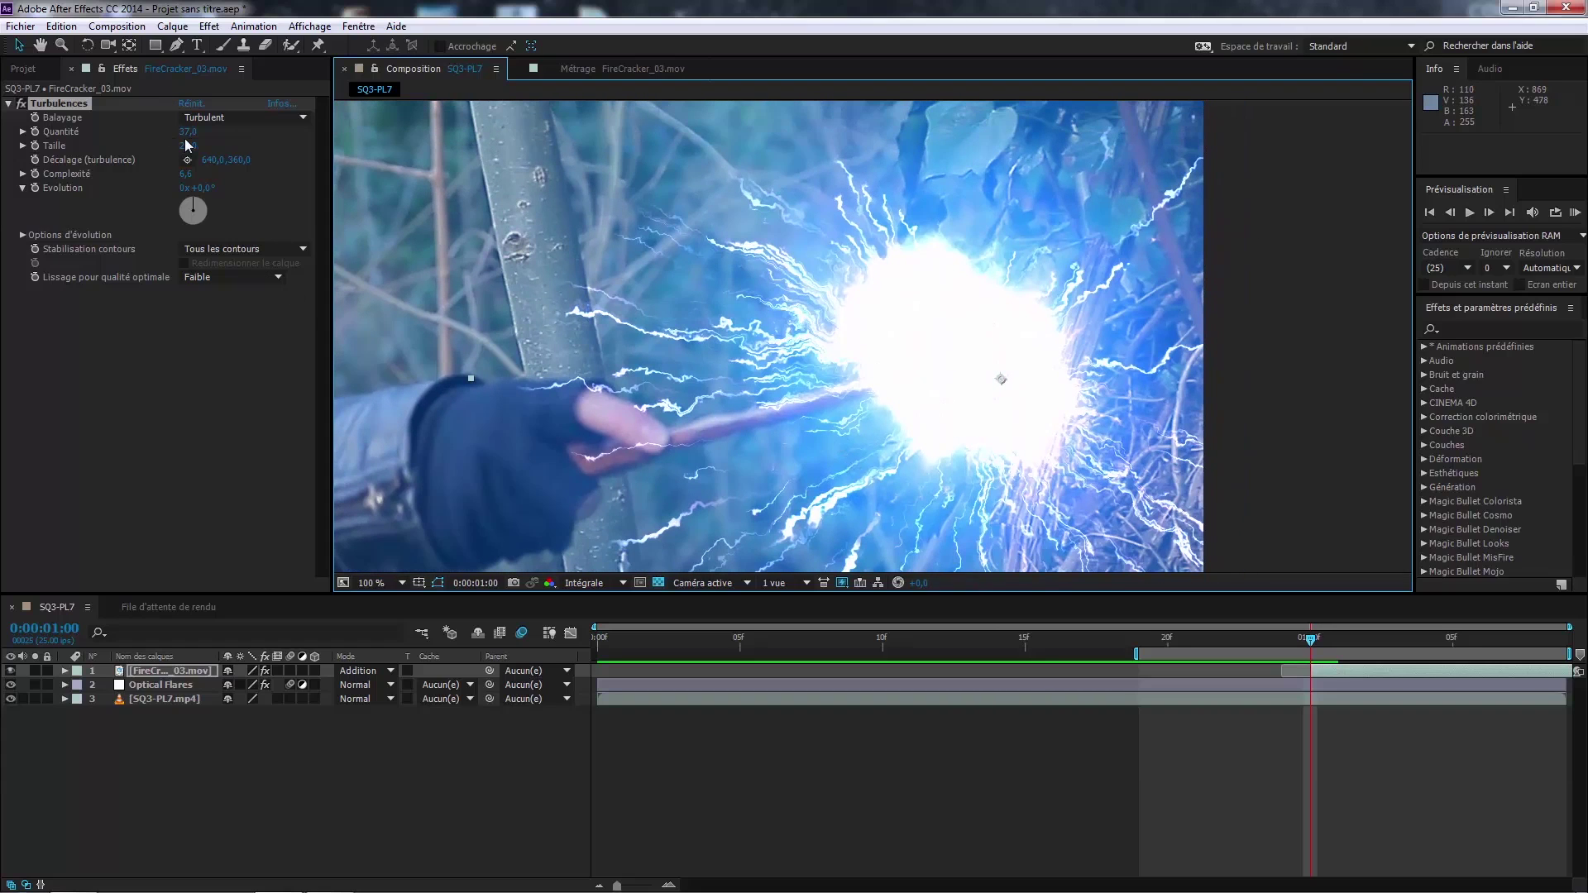
Step: Try a much higher Turbulences Quantité, examine the sparks up close, and undo the change
left_click_drag(185, 136, 268, 126)
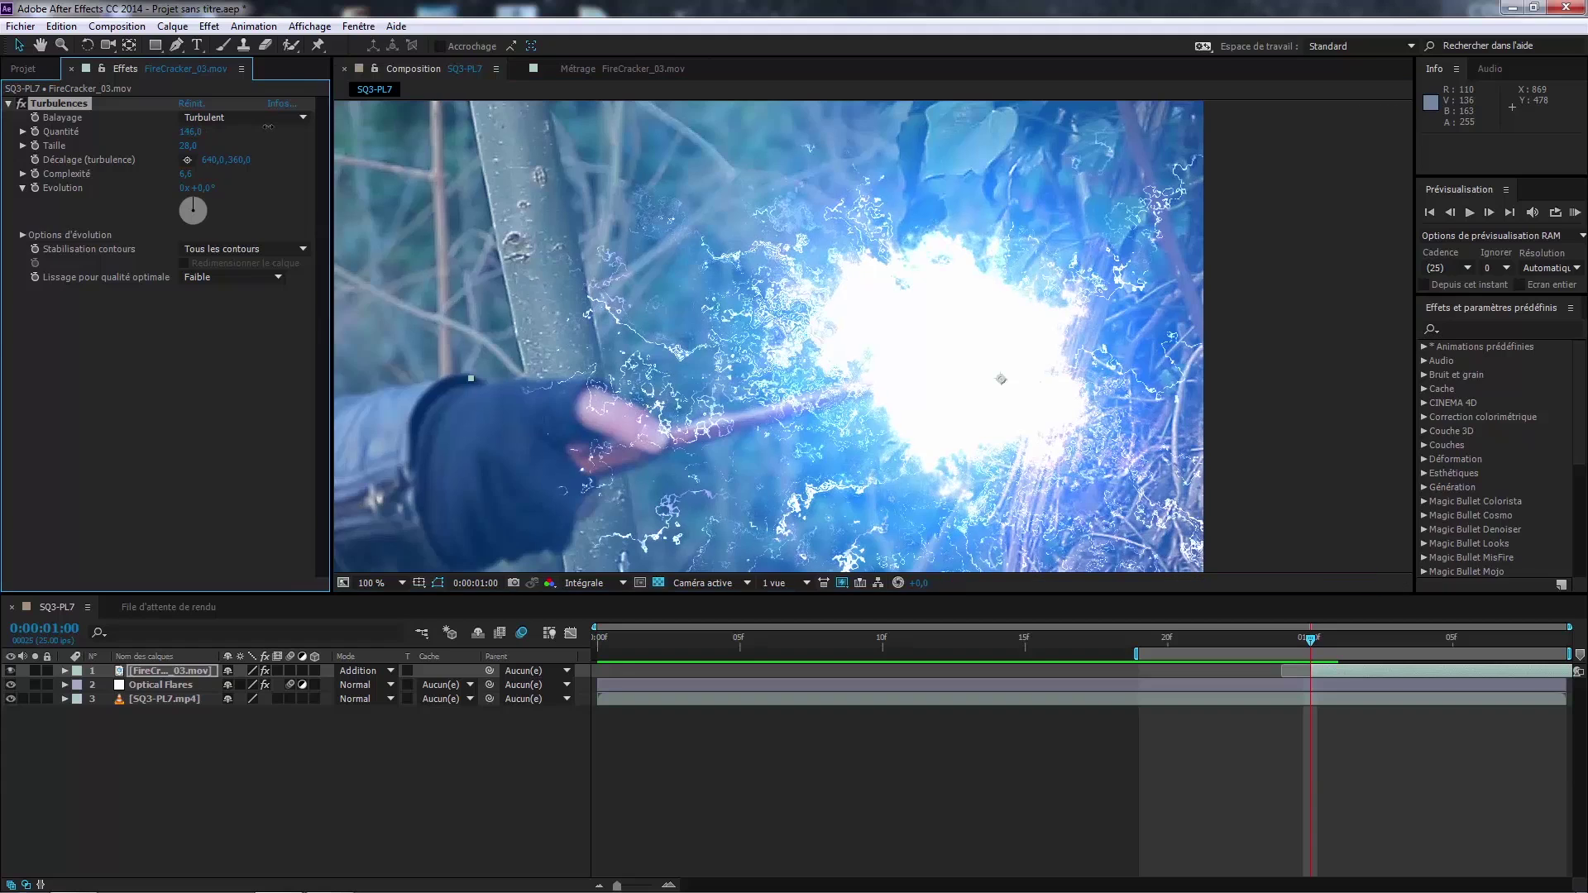
scroll(787, 440, "up", 1)
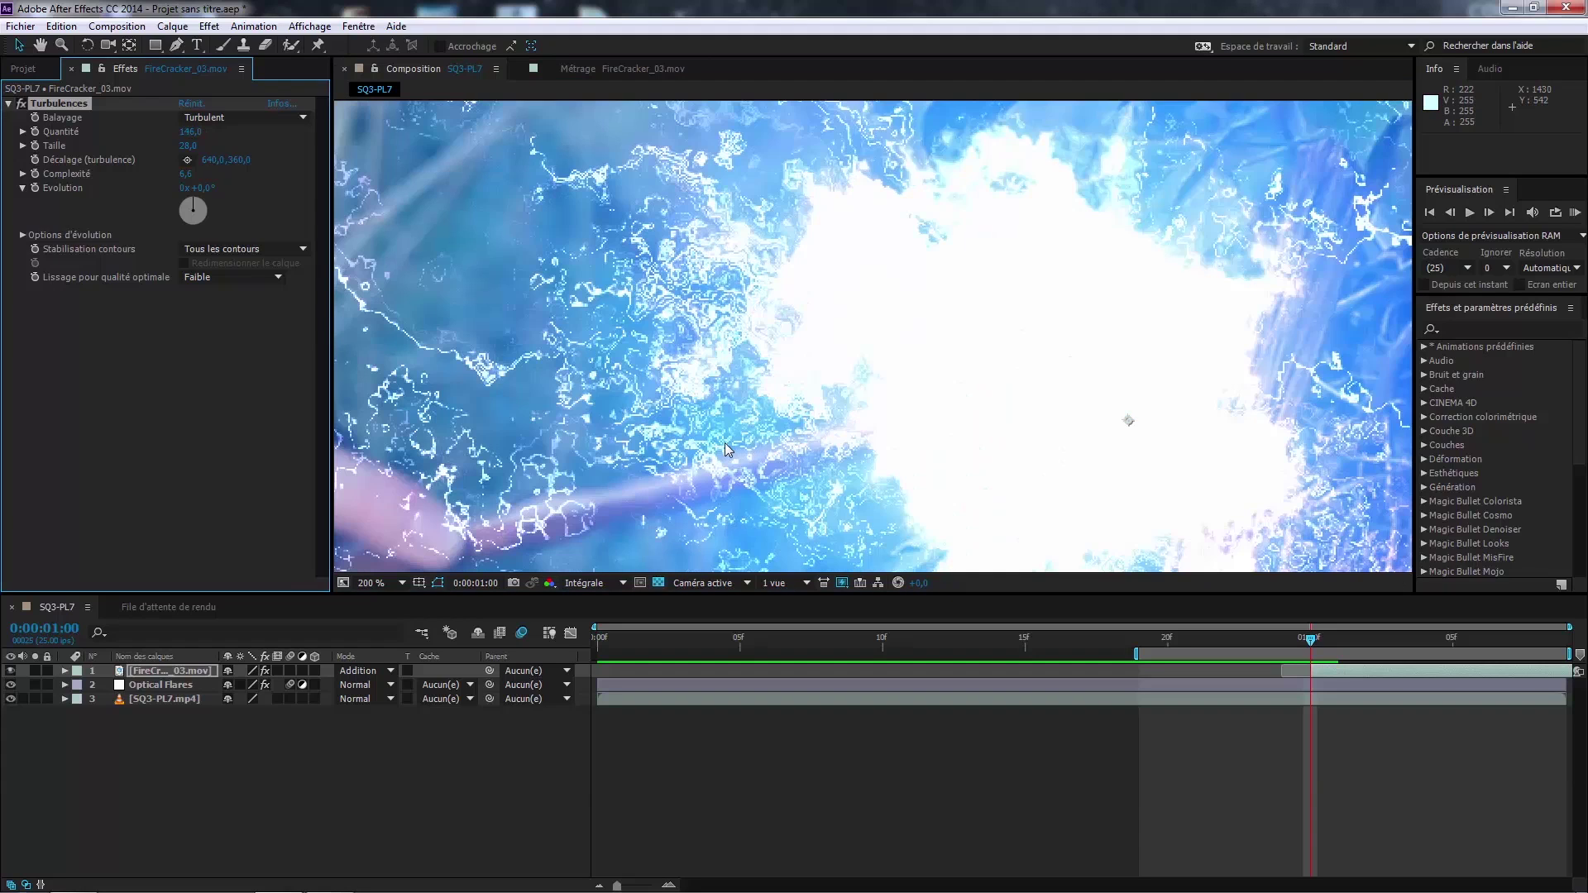
left_click_drag(725, 443, 794, 418)
scroll(796, 406, "down", 1)
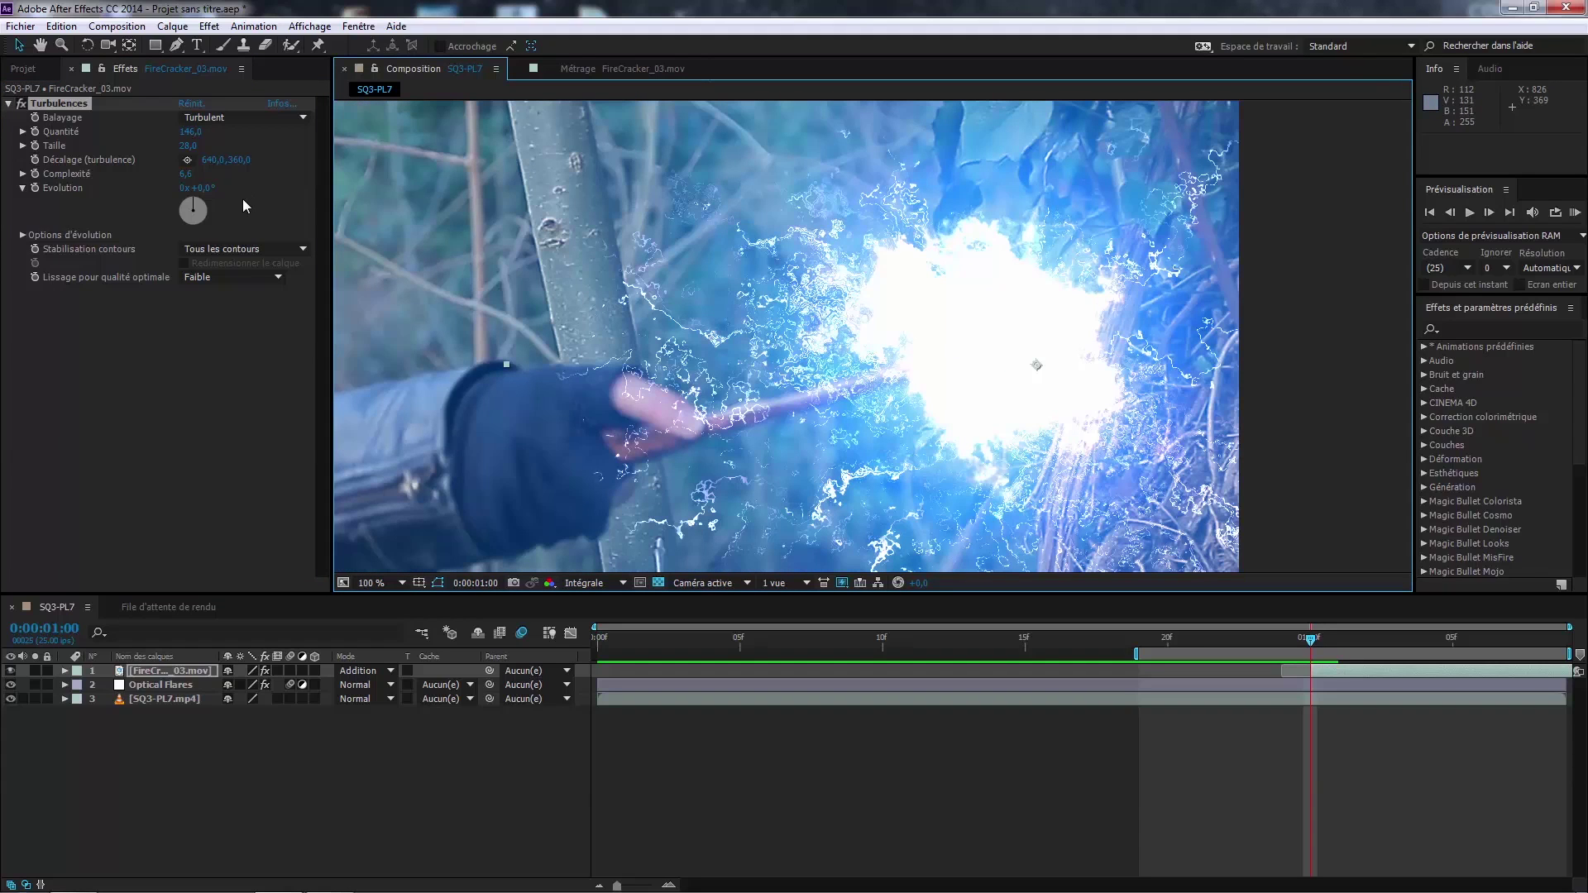
key("ctrl+z")
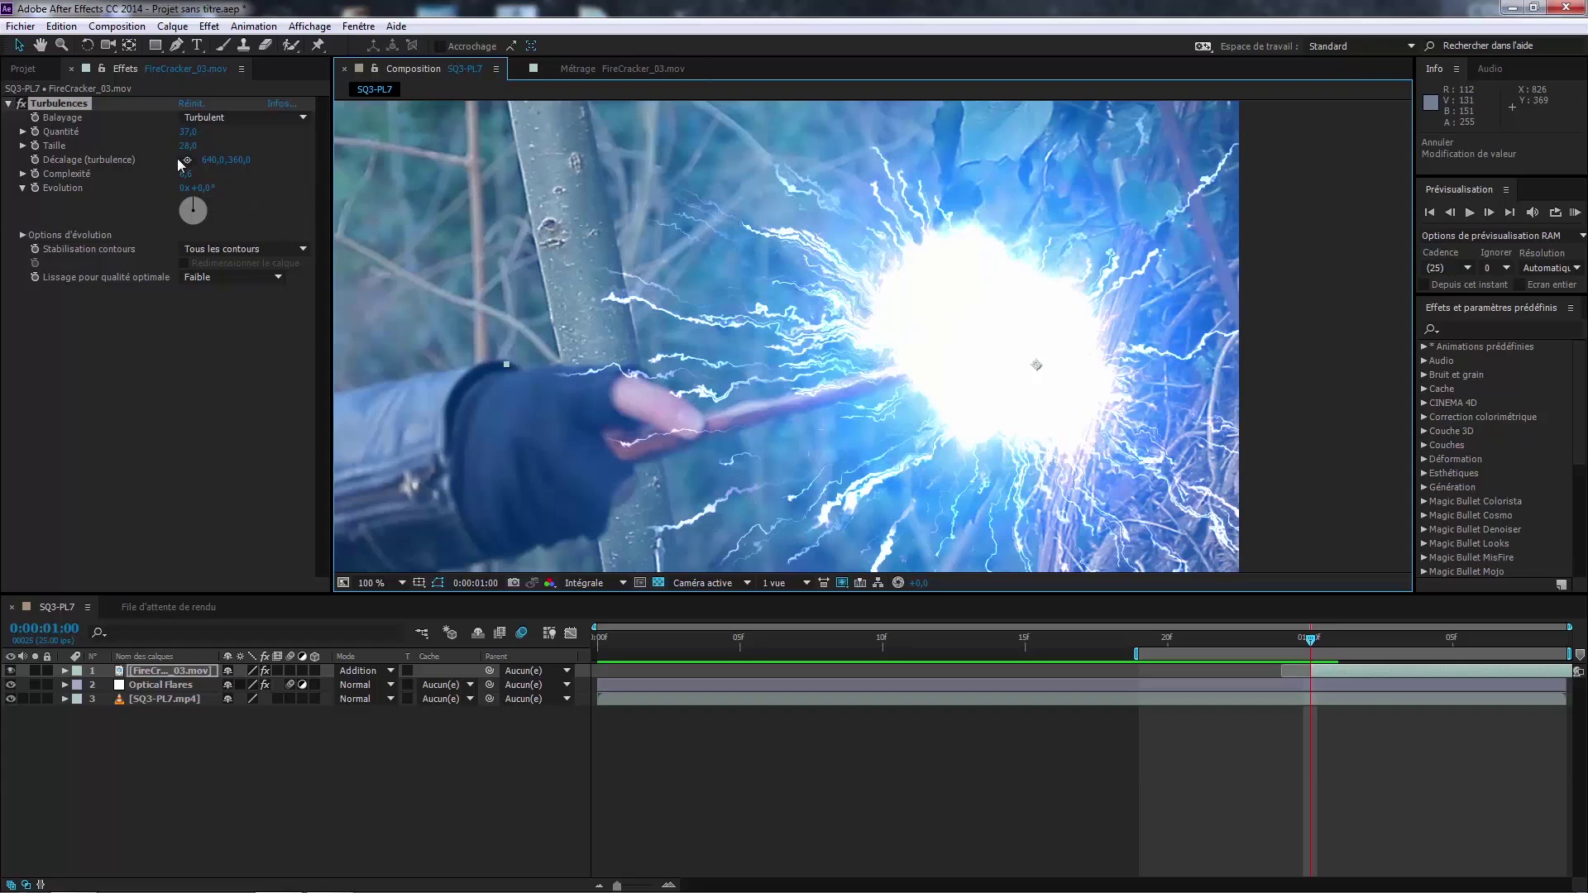
Step: Try shifting the turbulence offset horizontally, place it at 640, 357, and set Evolution to 2x+146°
left_click_drag(212, 166, 248, 158)
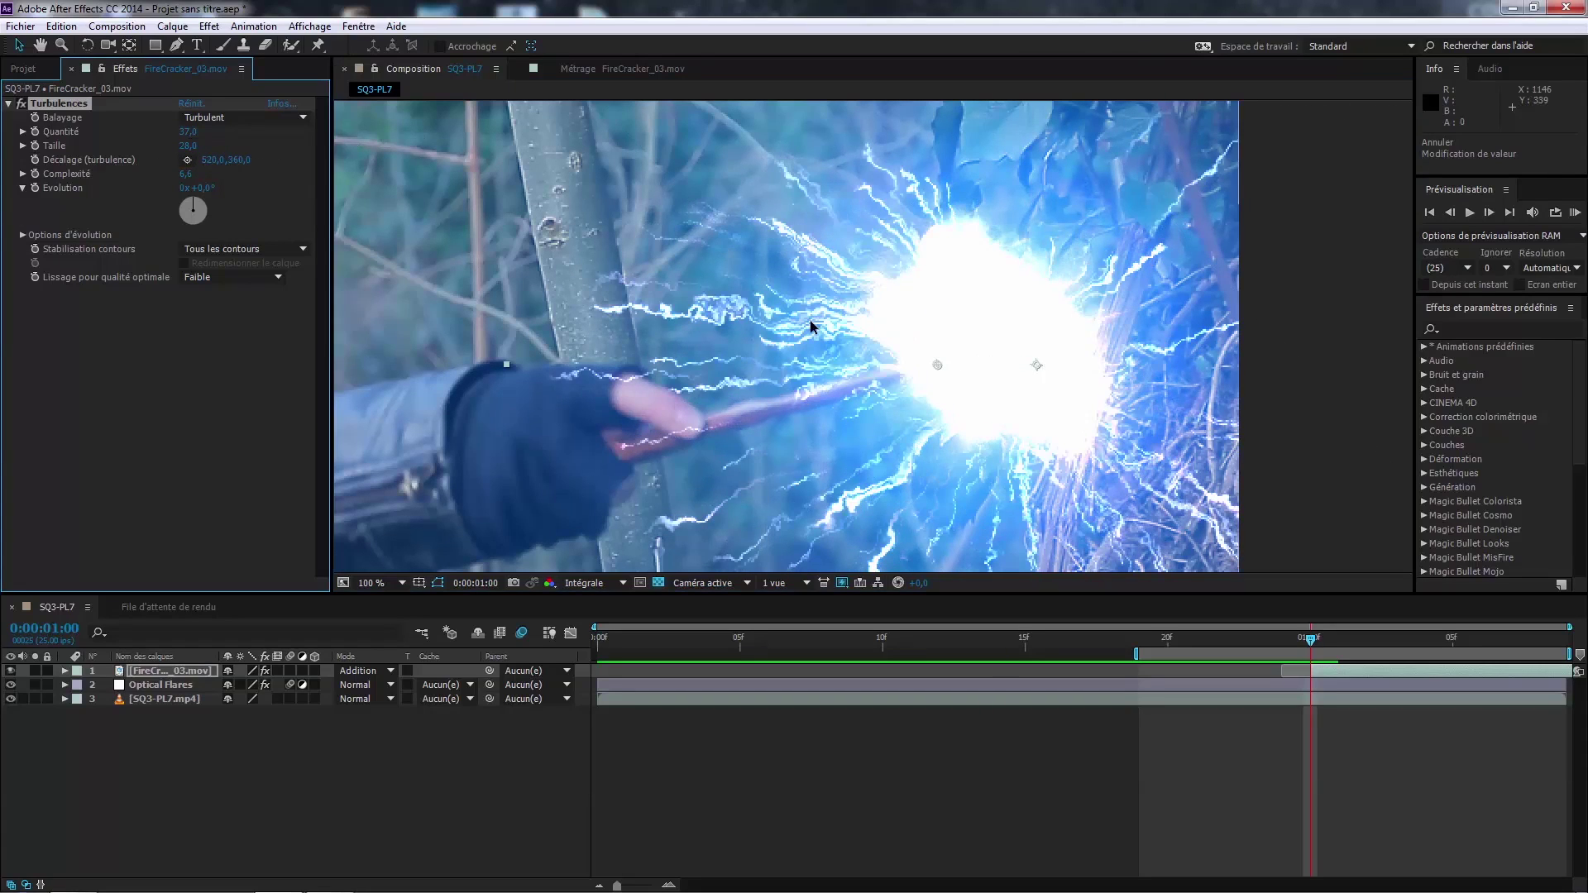
left_click_drag(938, 371, 1037, 366)
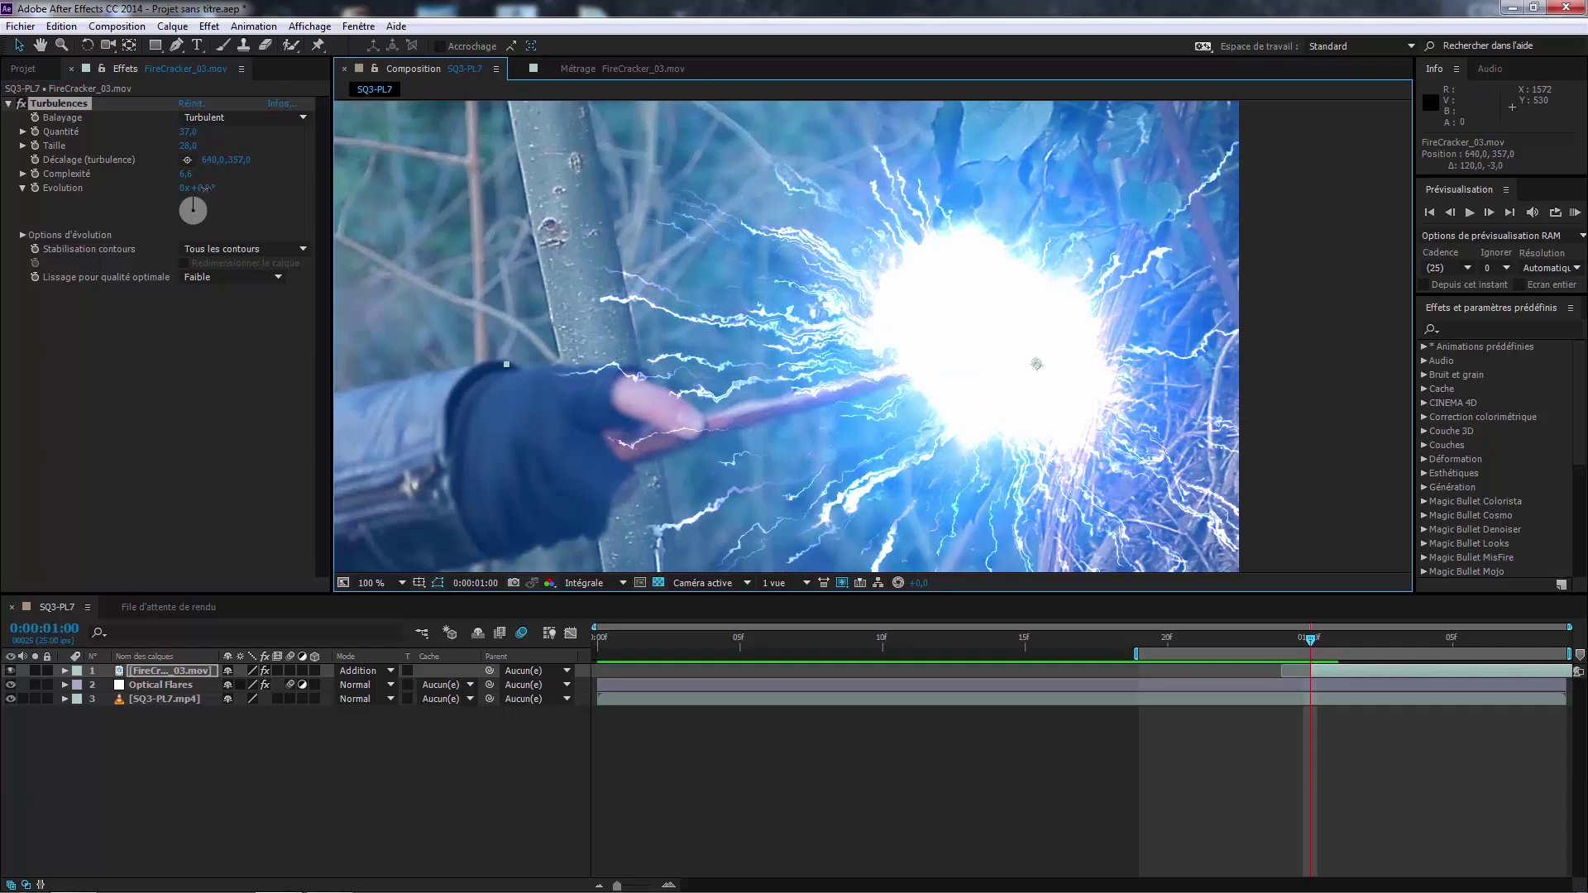
left_click_drag(203, 189, 1214, 162)
scroll(891, 349, "down", 2)
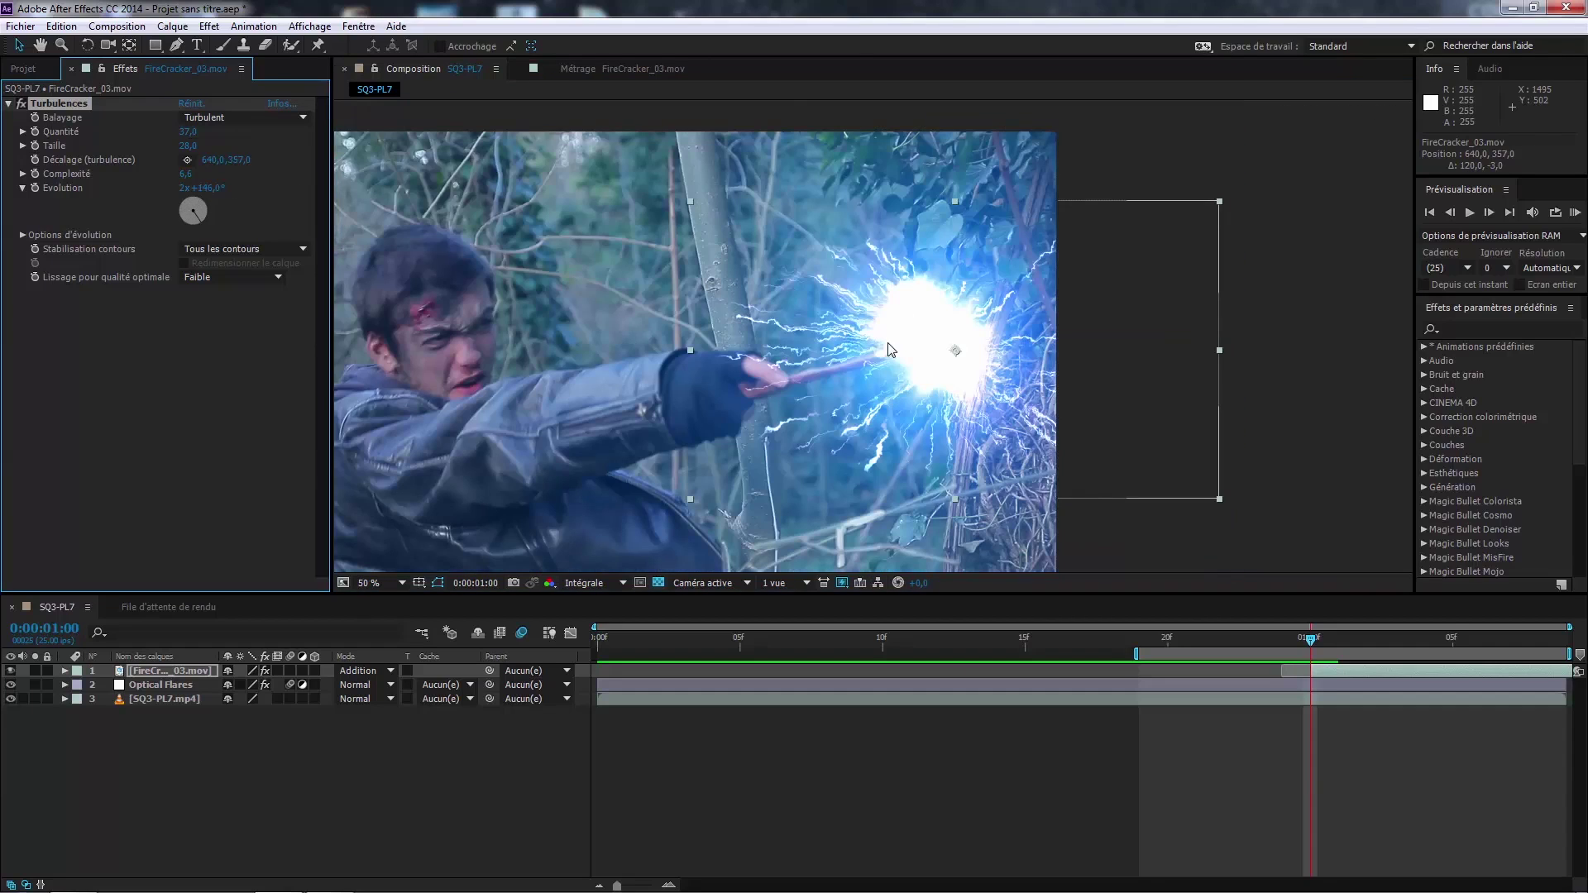
scroll(953, 407, "up", 2)
scroll(957, 413, "down", 2)
Step: Step through the frames around the spark burst to 0:00:01:01 and briefly preview the distorted sparks
left_click(154, 676)
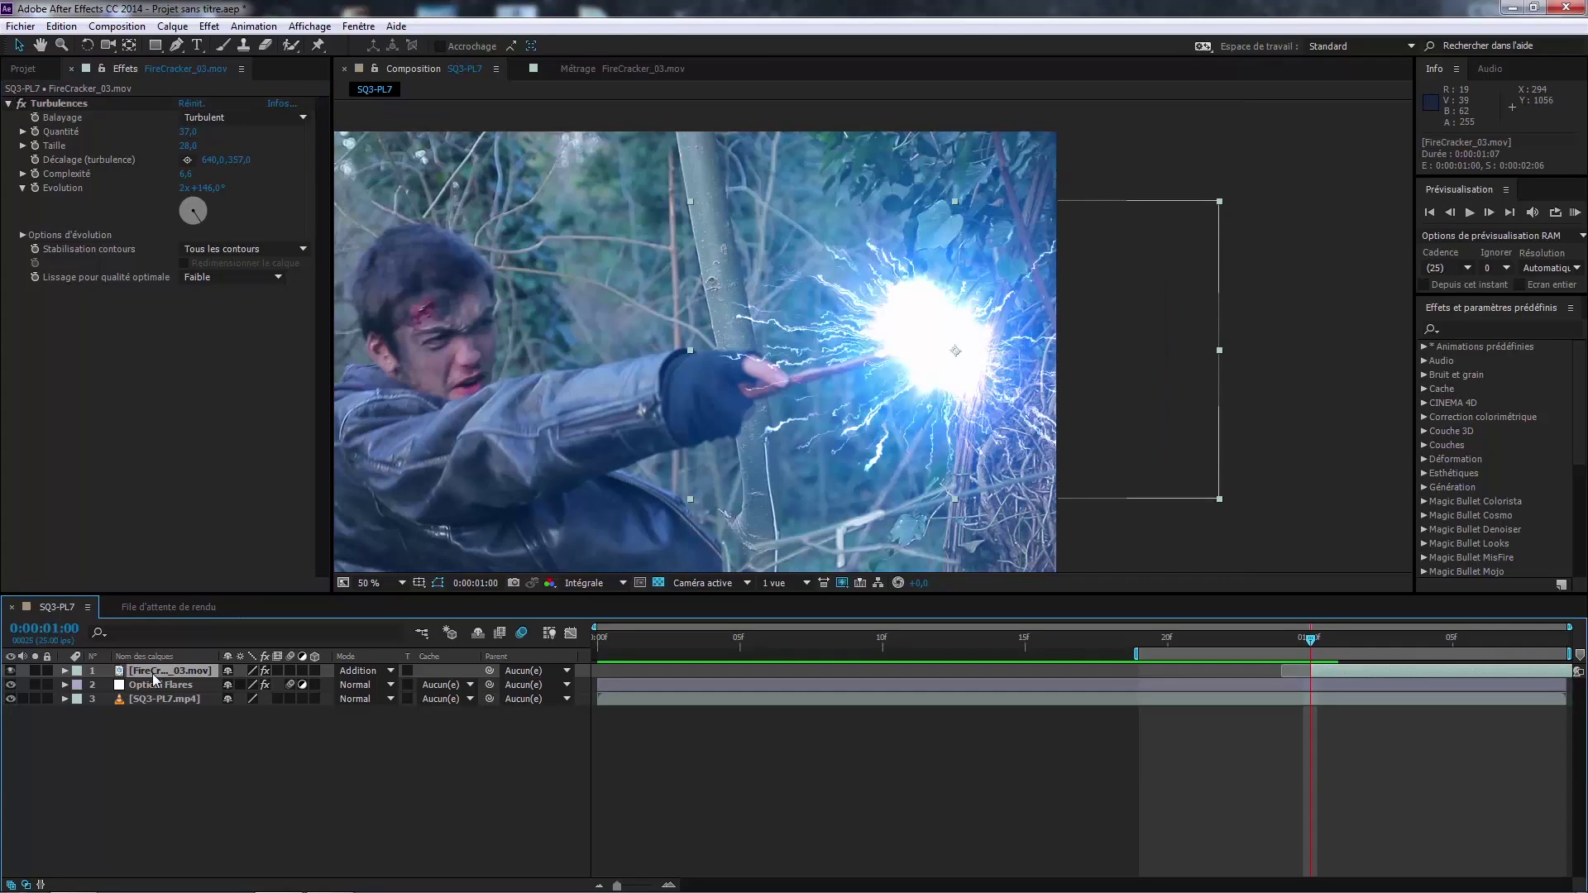
key("Page_Up")
key("Page_Down")
key("Page_Down")
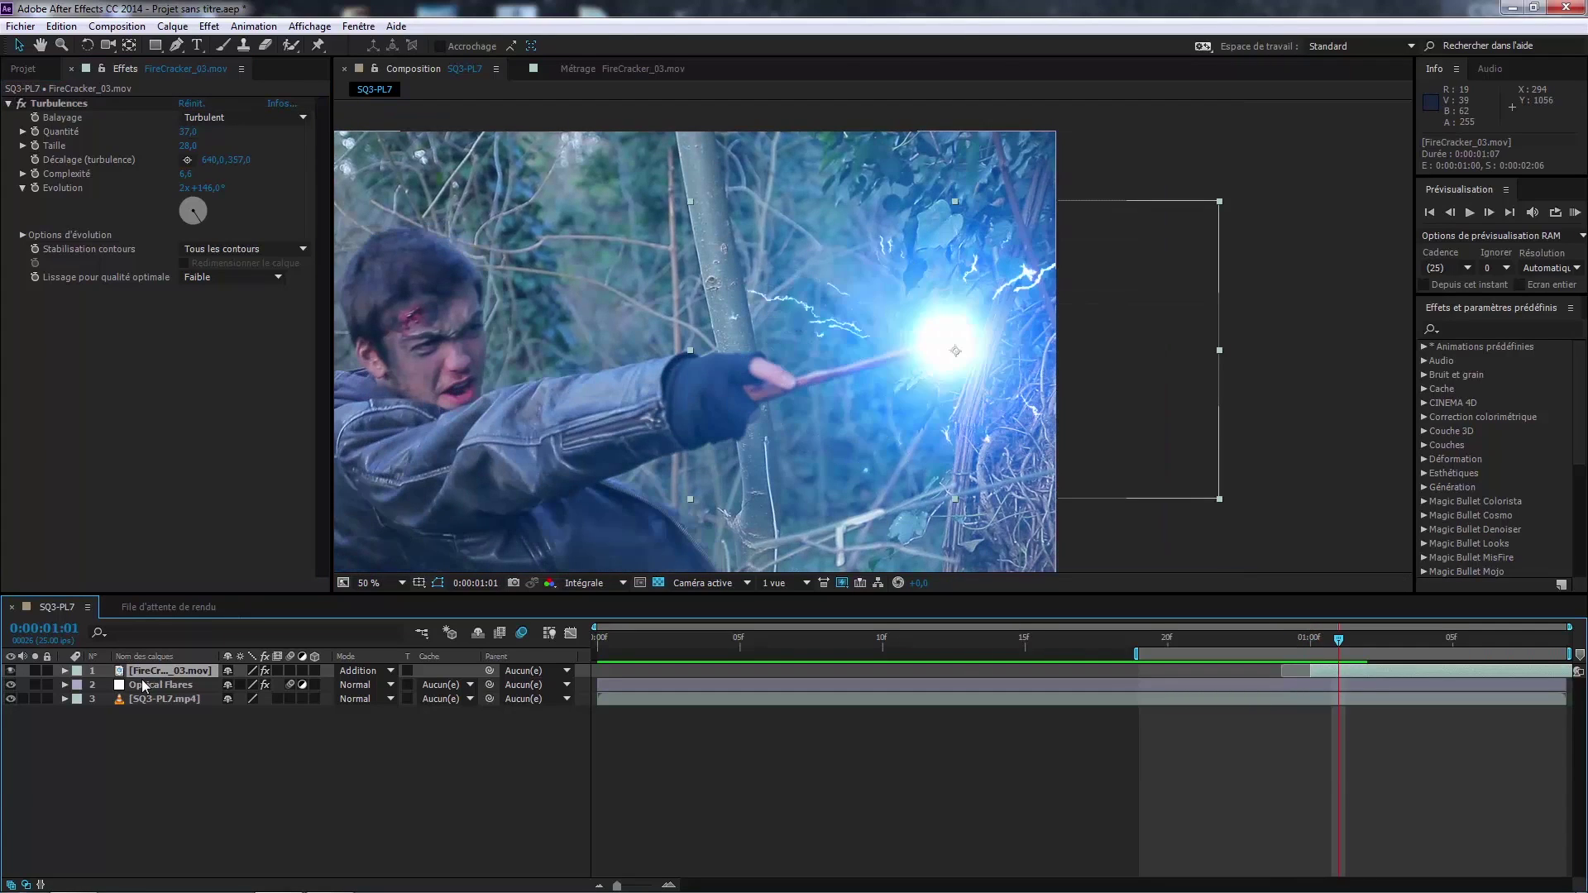
key("space")
key("space")
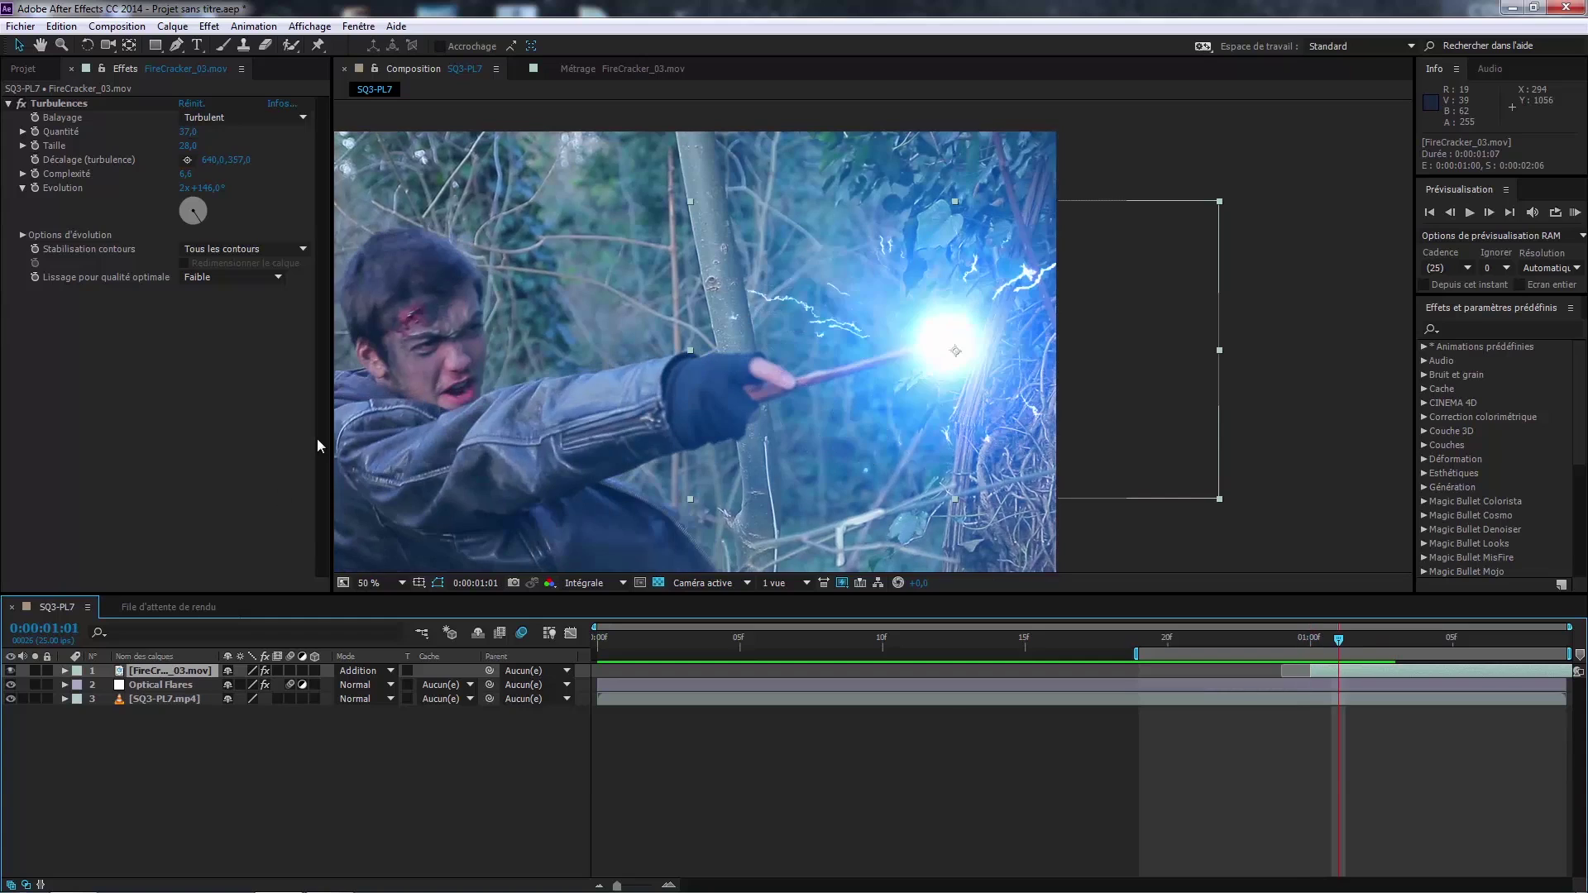
Step: Compare the sparks with Turbulences disabled and enabled, and inspect the distorted trails around the glow
scroll(1019, 306, "up", 2)
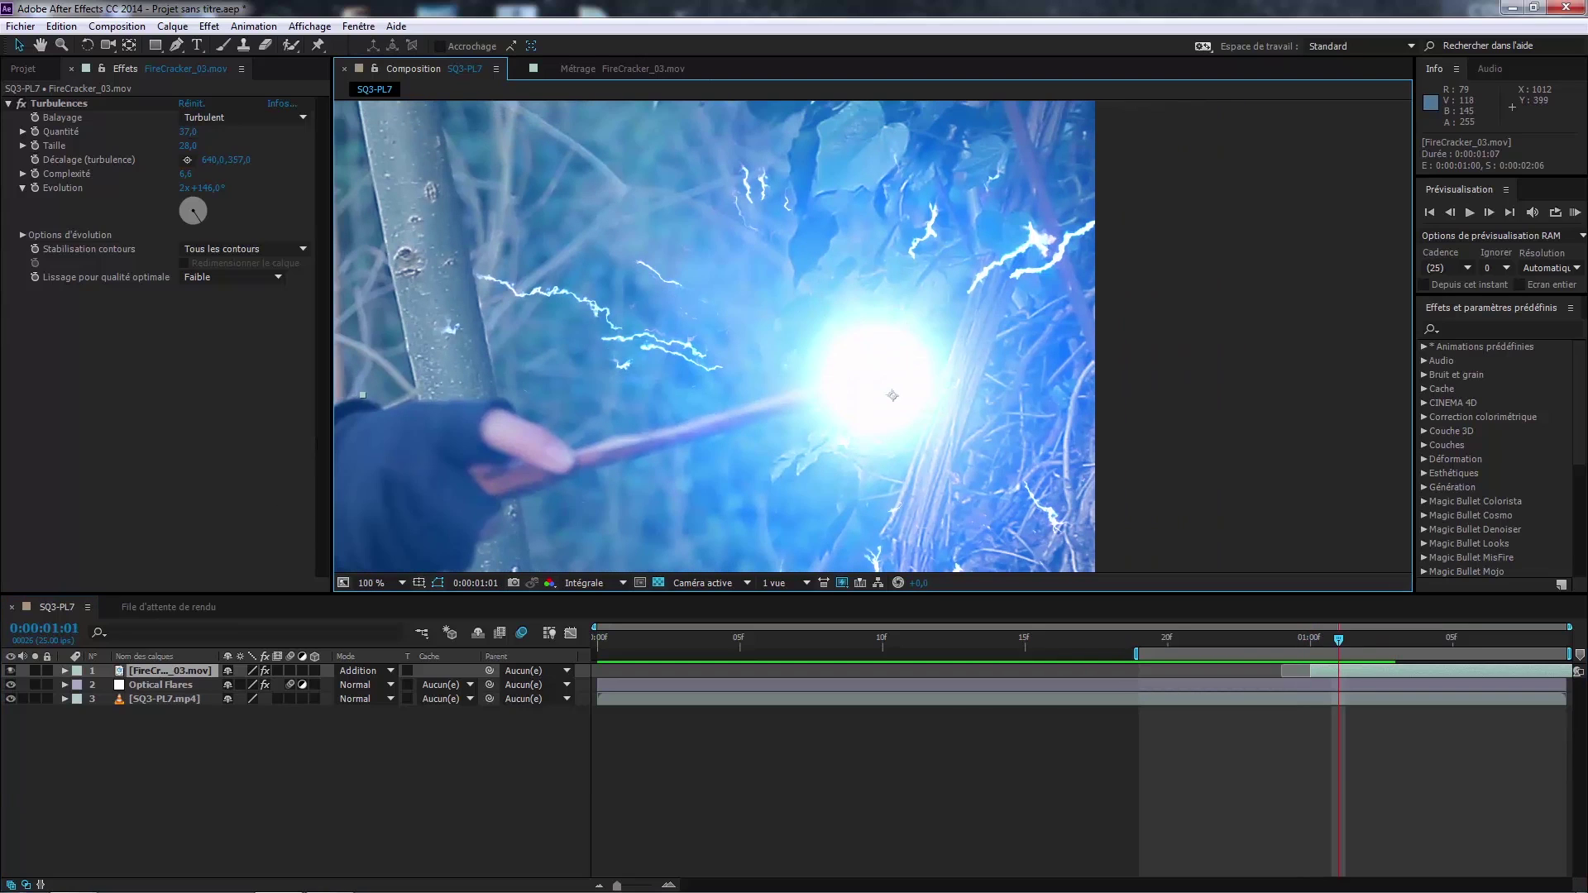
left_click(21, 105)
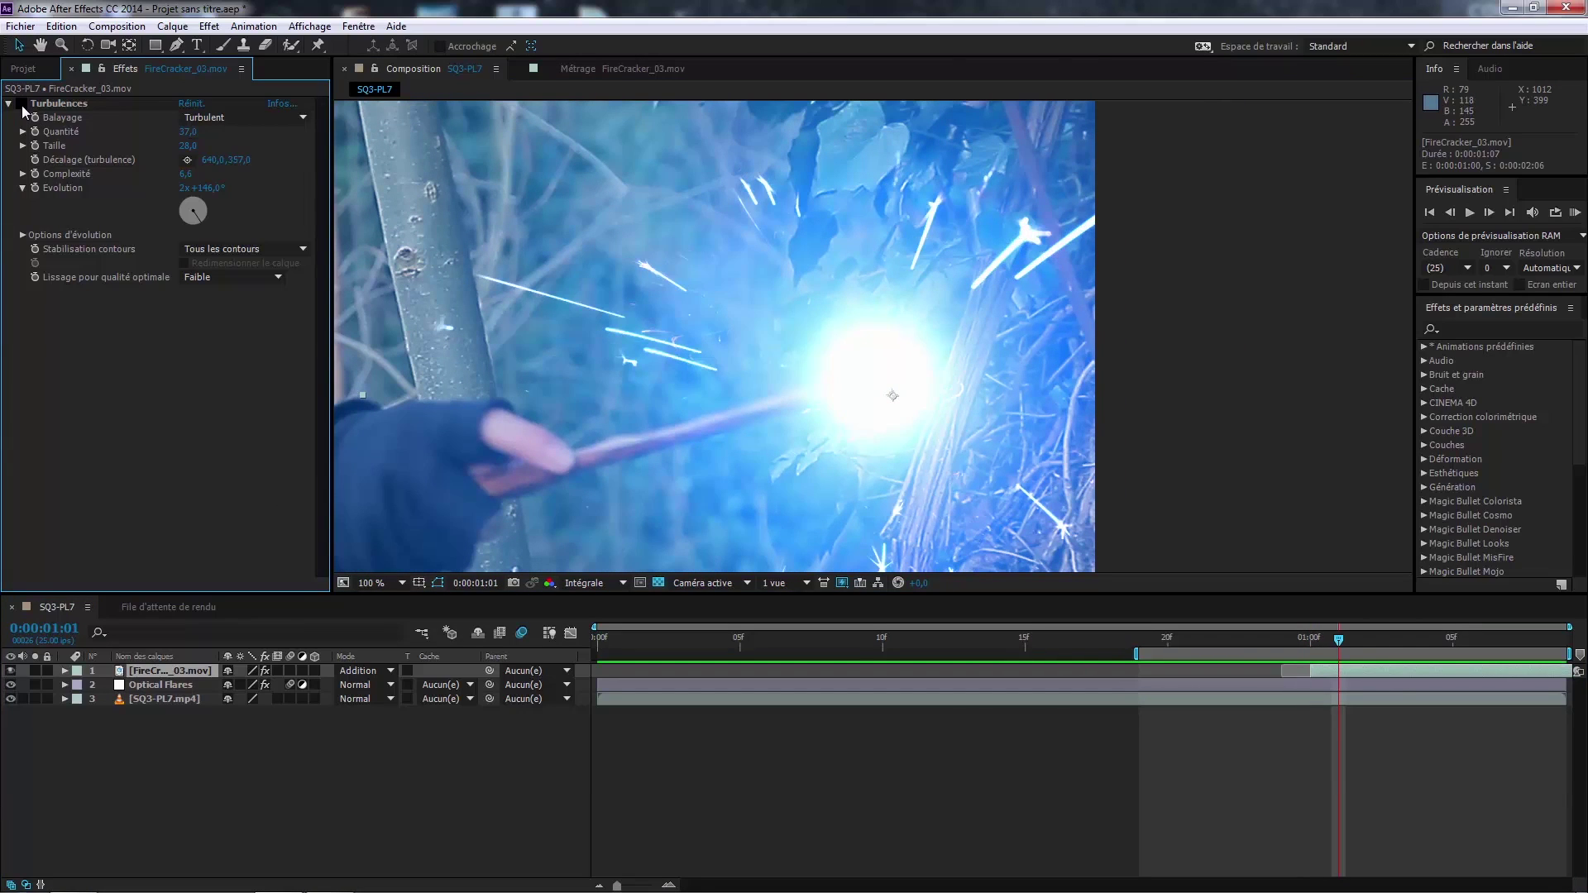
left_click(22, 105)
scroll(886, 383, "up", 1)
left_click_drag(662, 329, 1168, 237)
left_click_drag(976, 326, 1115, 411)
left_click_drag(924, 328, 190, 361)
scroll(915, 426, "down", 3)
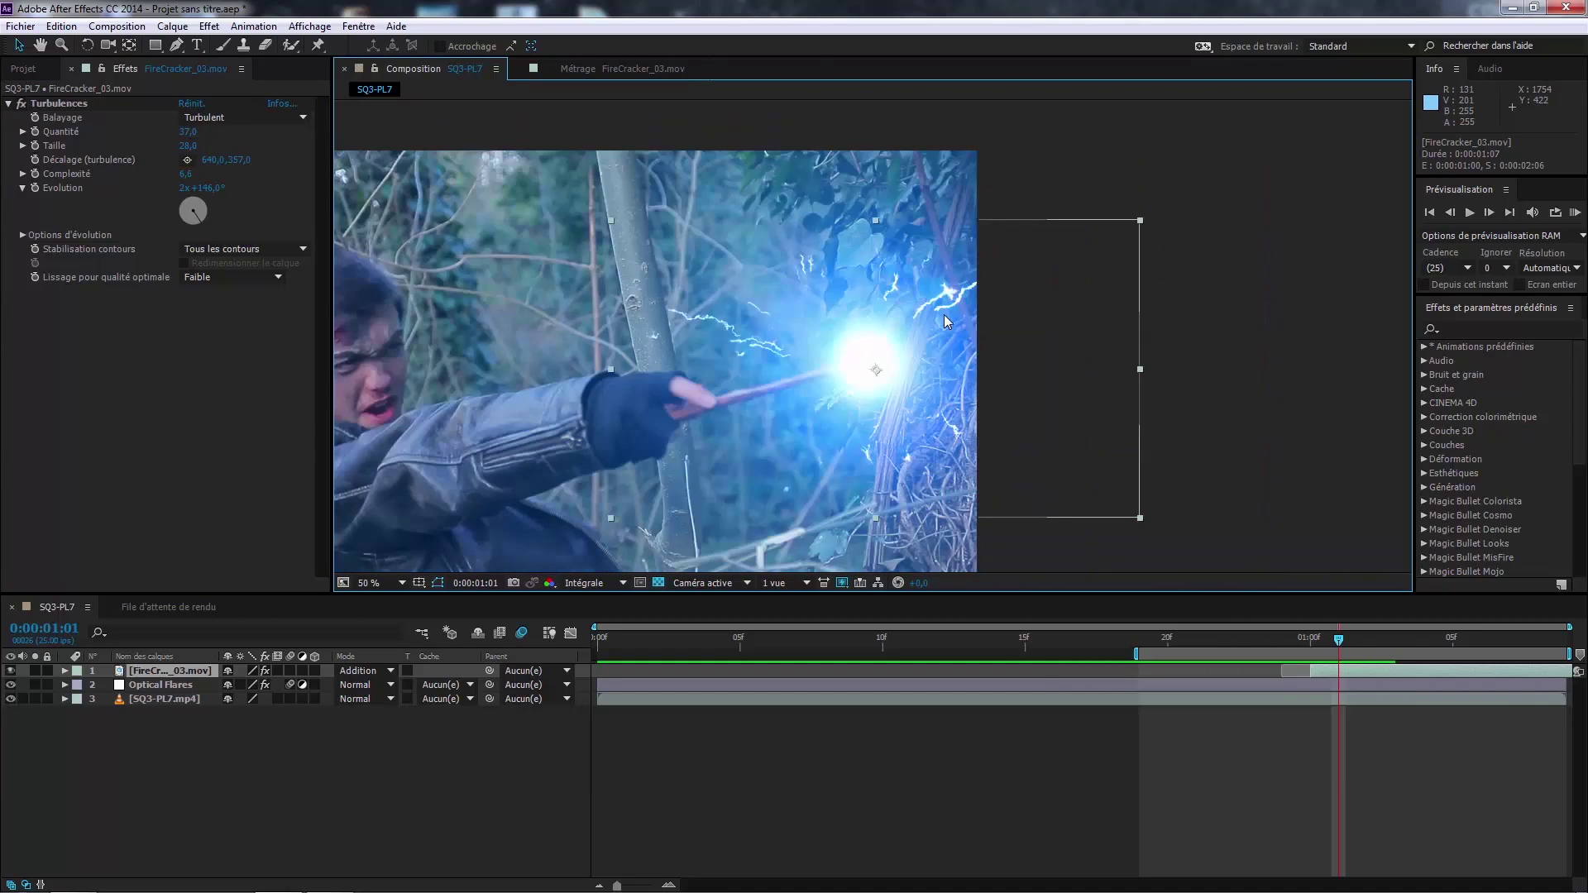
Step: Advance to 0:00:01:05 and examine the colour of the fading sparks around the wand
key("Page_Down")
key("Page_Down")
key("Page_Down")
key("Page_Down")
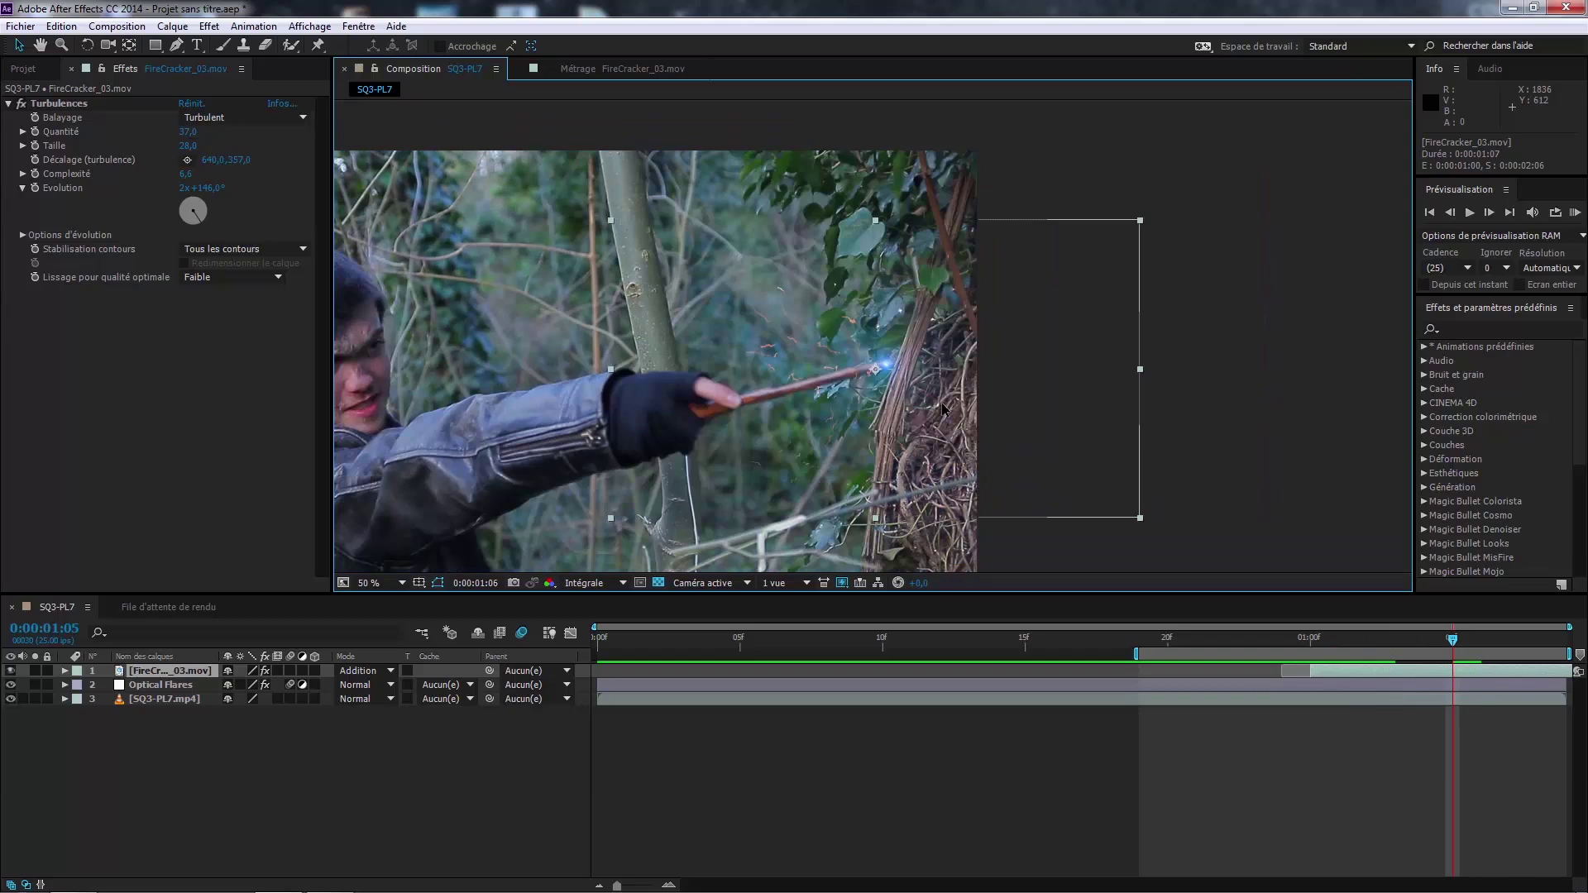
scroll(786, 352, "up", 2)
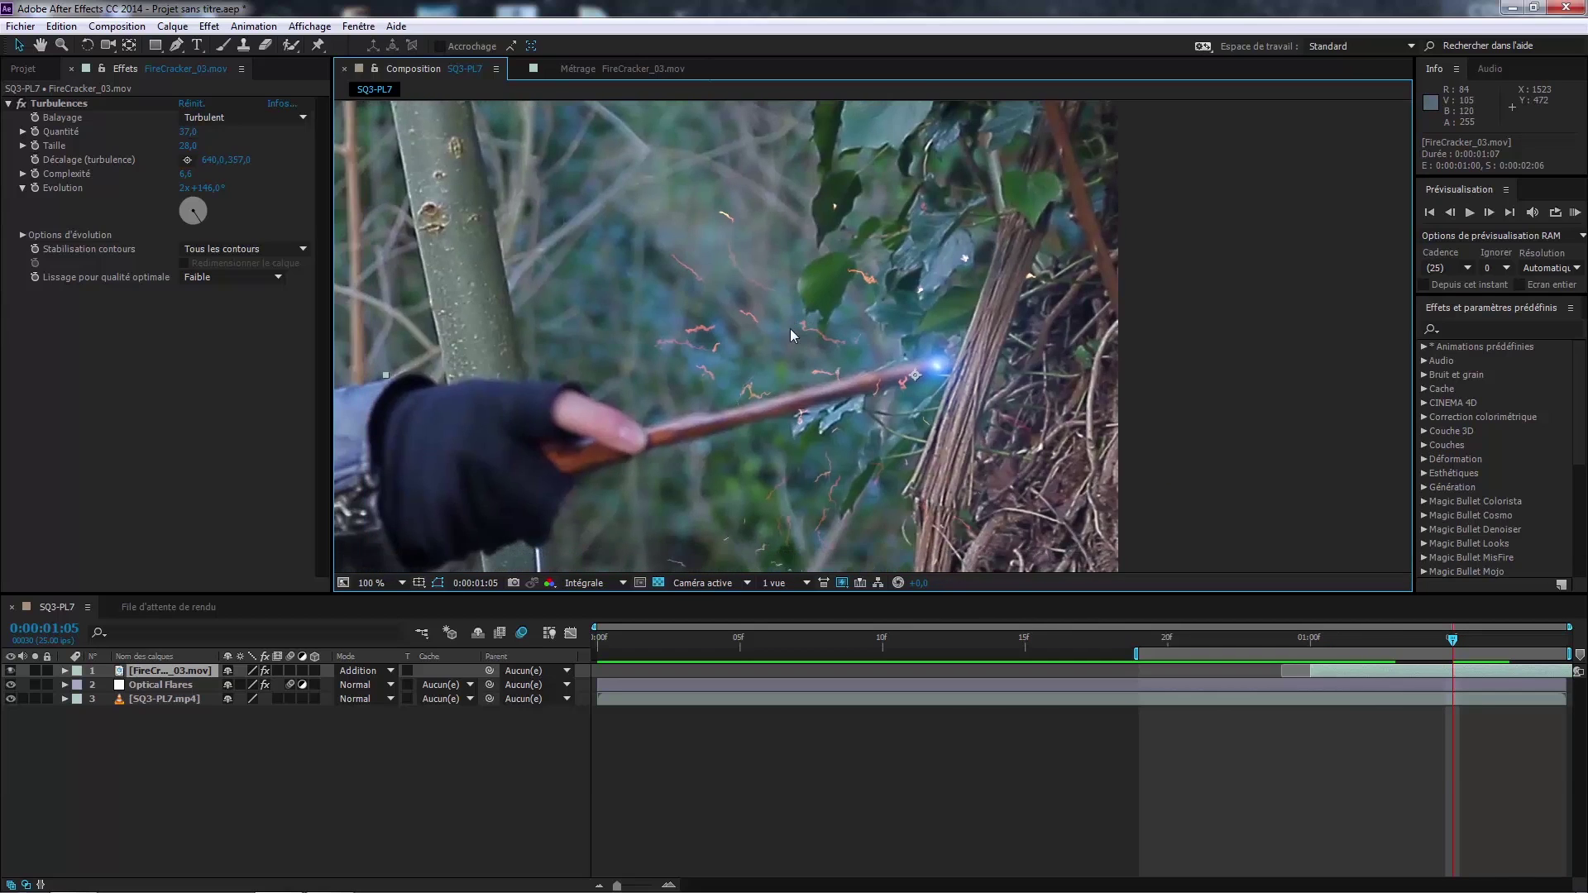
scroll(675, 338, "up", 1)
scroll(675, 338, "down", 1)
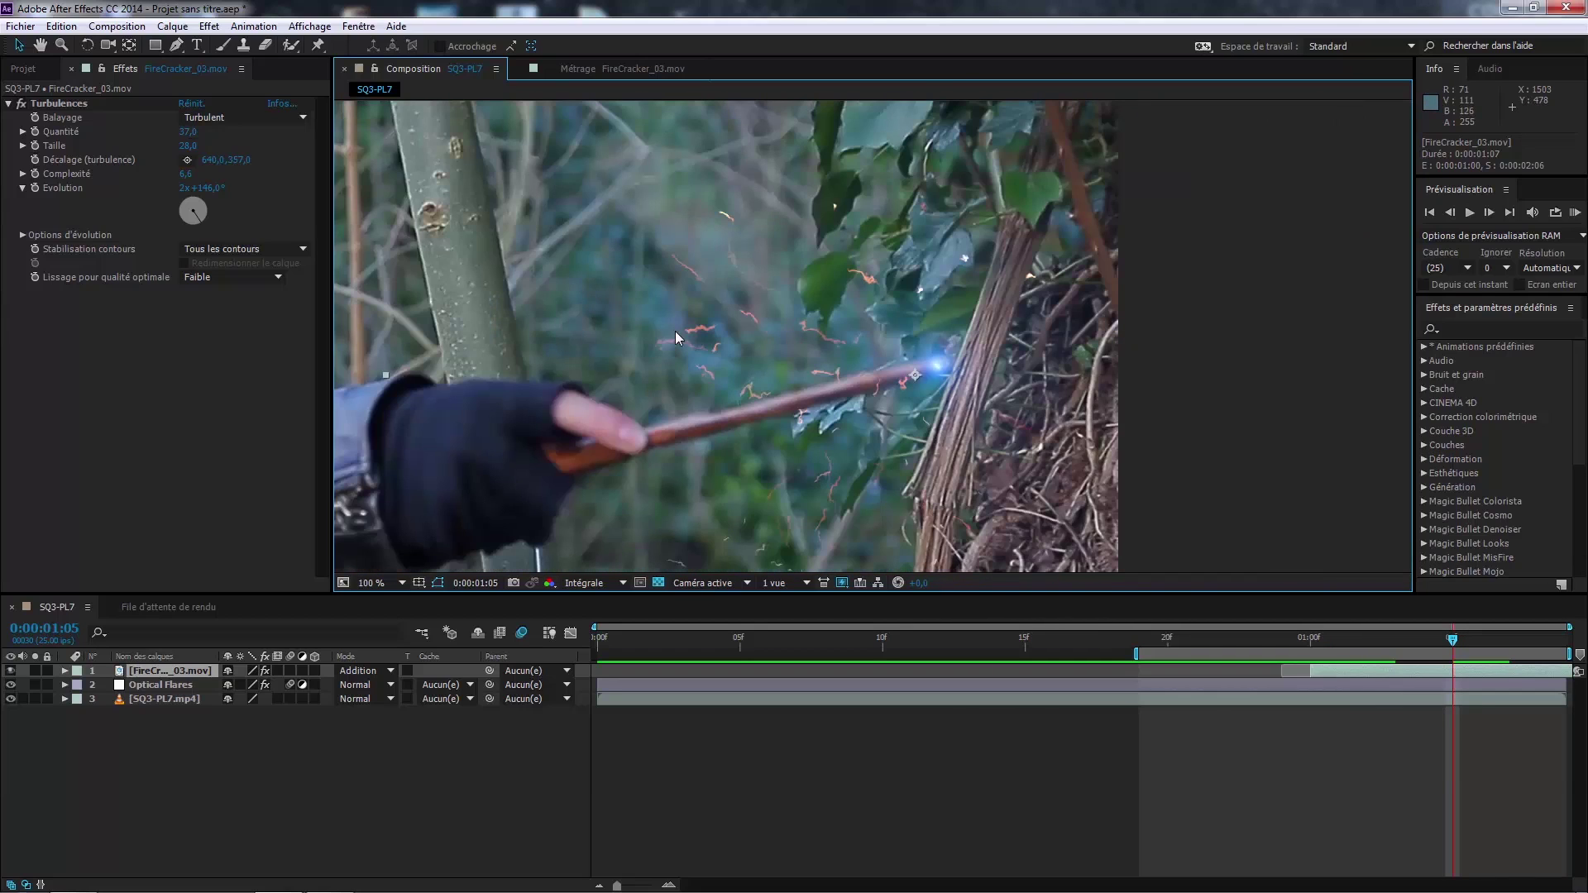
Step: Go back to the spark burst at 0:00:01:00 and compare its spark colours with the following frames
left_click(160, 672)
scroll(762, 296, "down", 2)
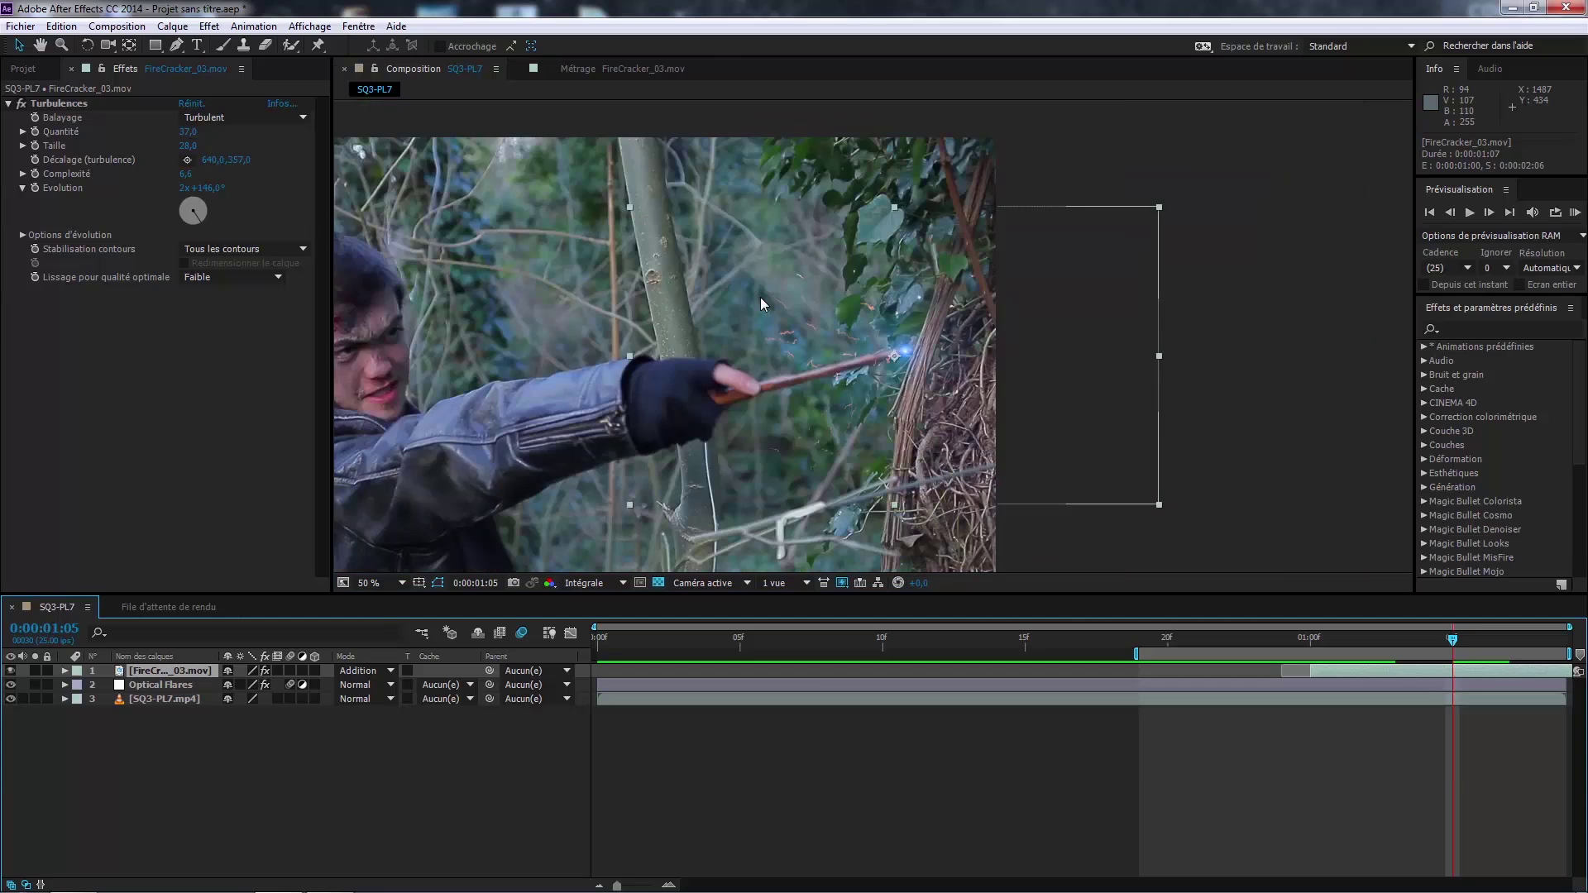
key("Page_Up")
key("Page_Up")
key("Page_Up")
key("Page_Up")
key("Page_Up")
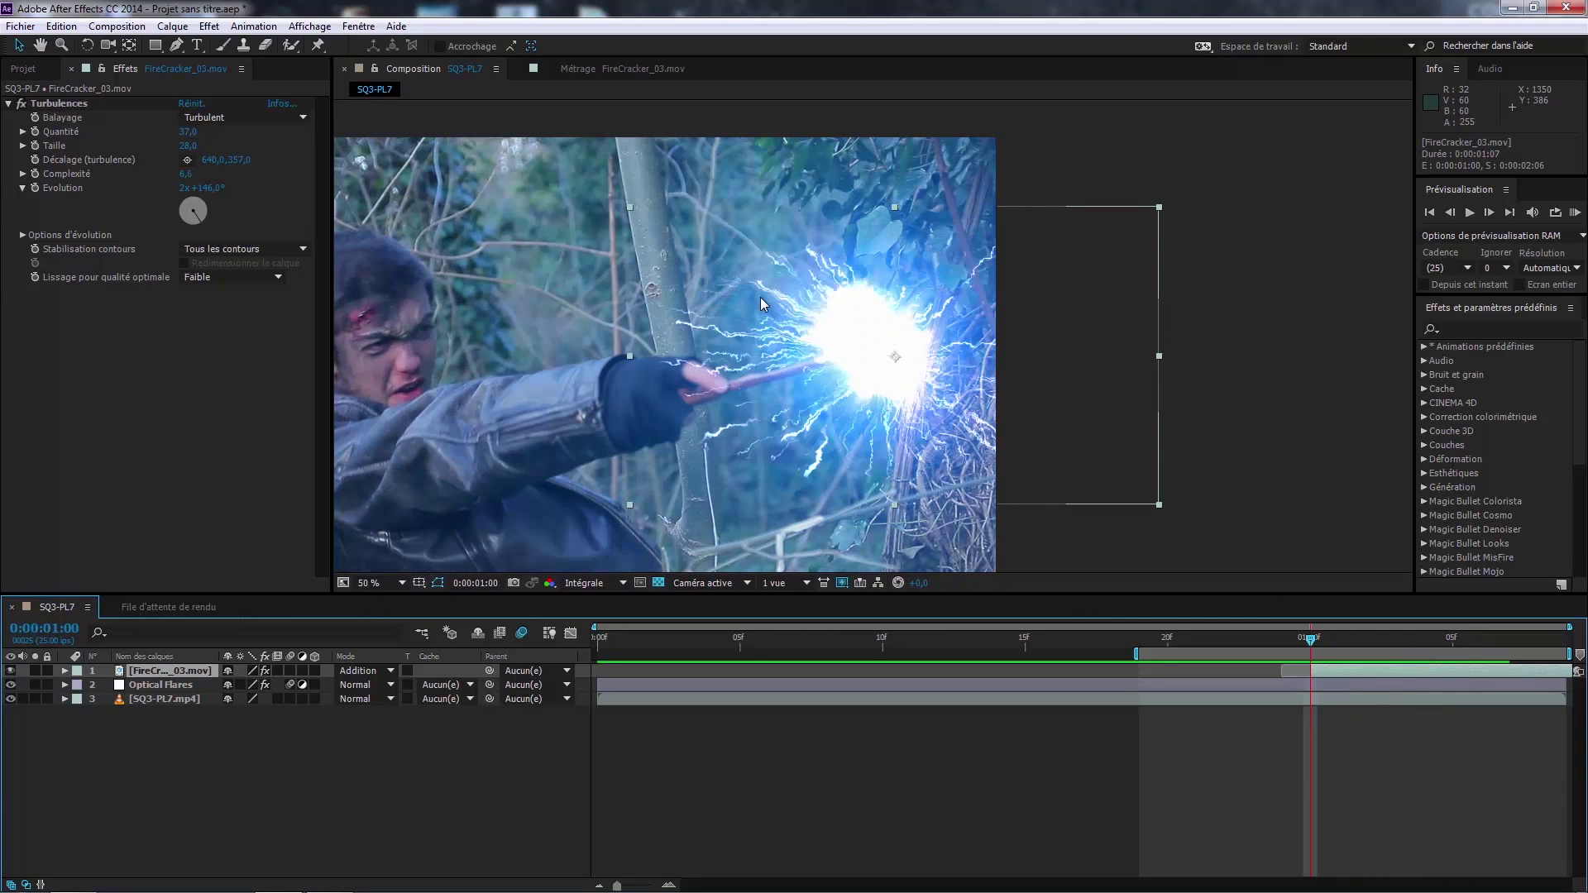
key("Page_Down")
key("Page_Up")
scroll(728, 330, "up", 2)
key("Page_Down")
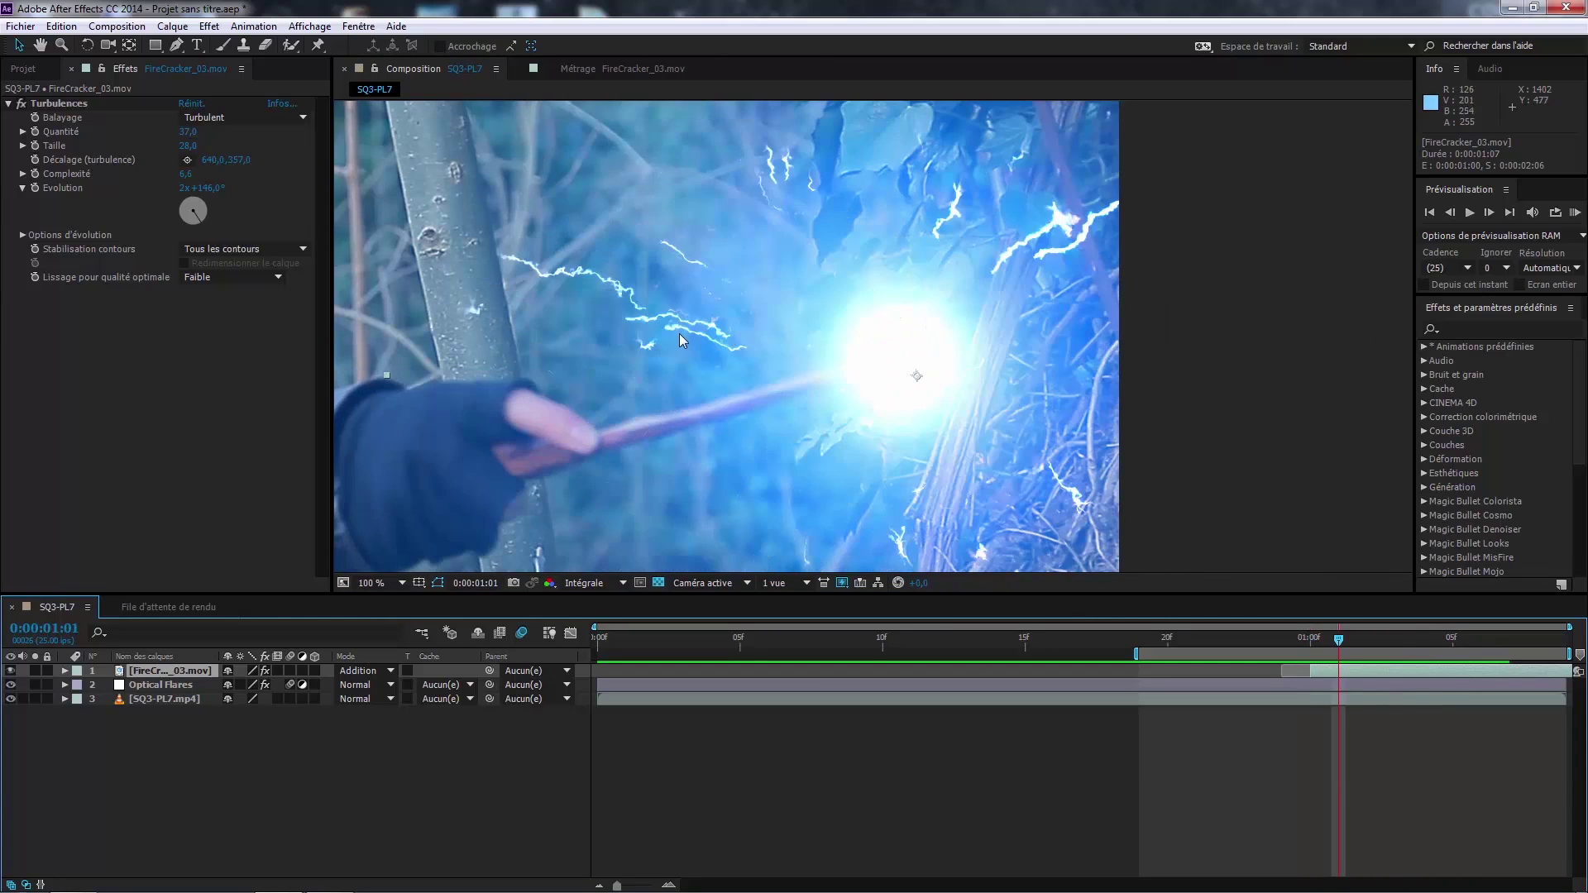
key("Page_Down")
key("Page_Up")
Step: Return to 0:00:01:05 and check the fading sparks' colour against the blue flare at the wand tip
key("Page_Down")
key("Page_Down")
key("Page_Down")
key("Page_Down")
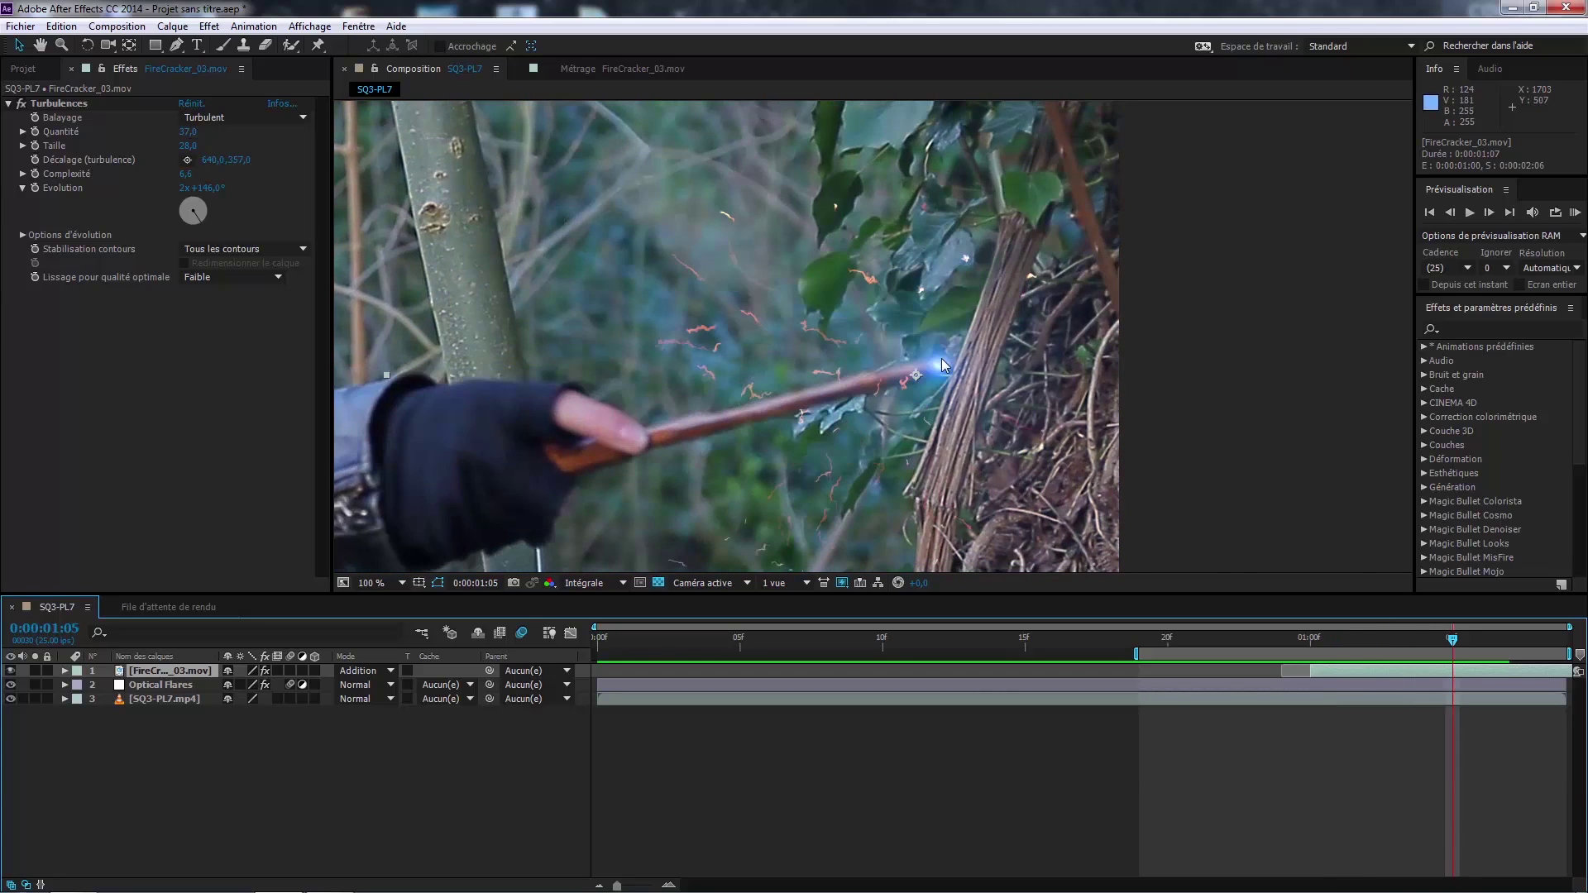
key("Page_Down")
key("Page_Up")
scroll(832, 360, "down", 1)
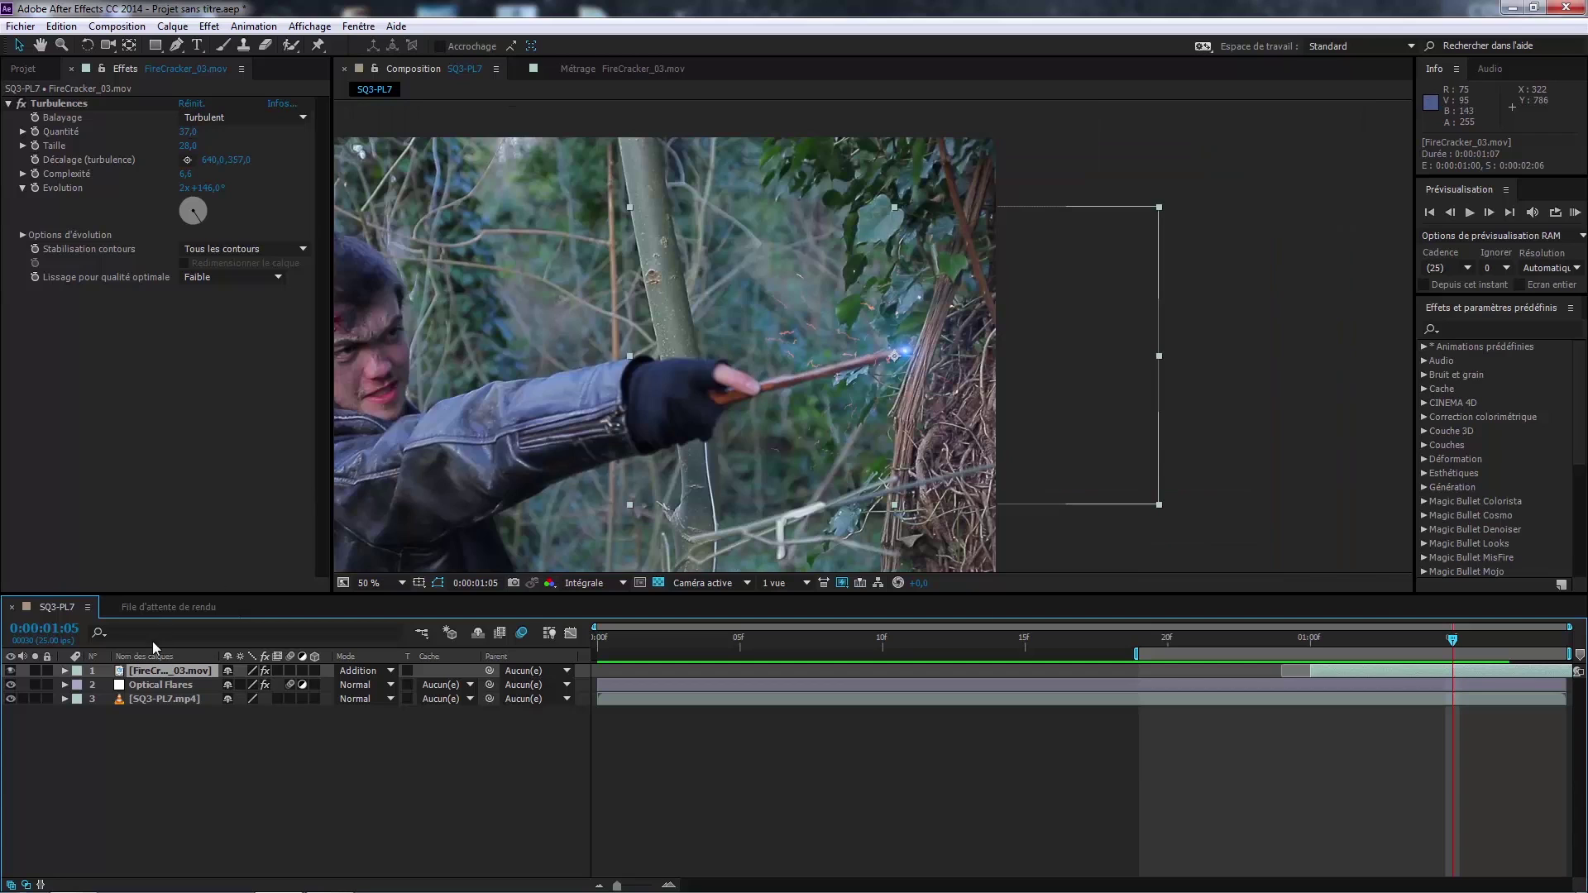
Step: Apply the CC Toner colour correction effect to FireCracker_03.mov and set its Tones to Duotone
left_click(208, 26)
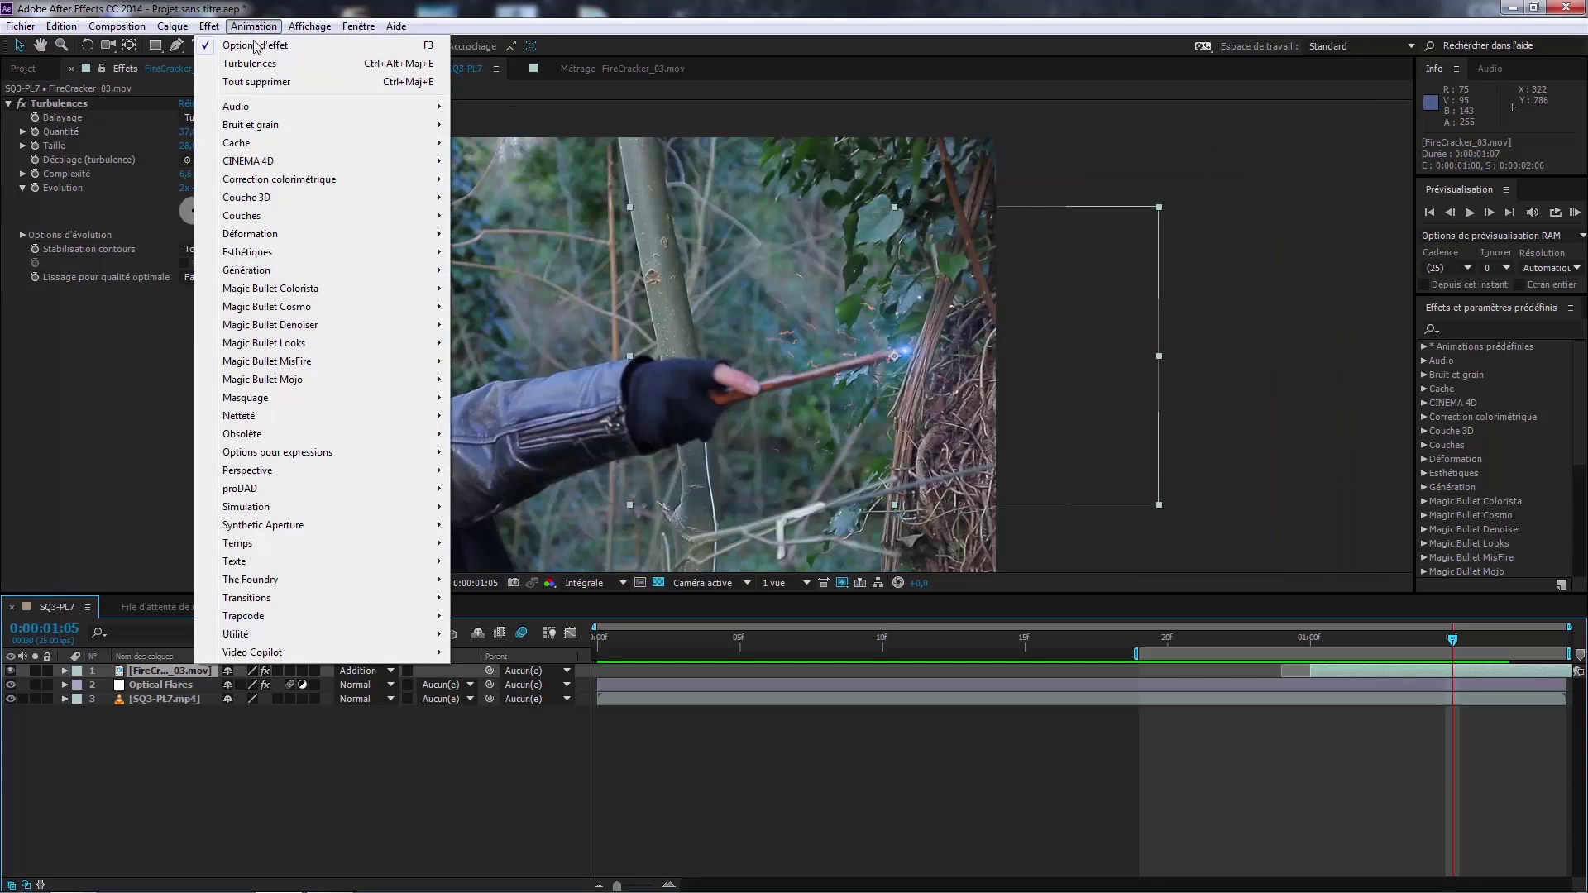
mouse_move(189, 25)
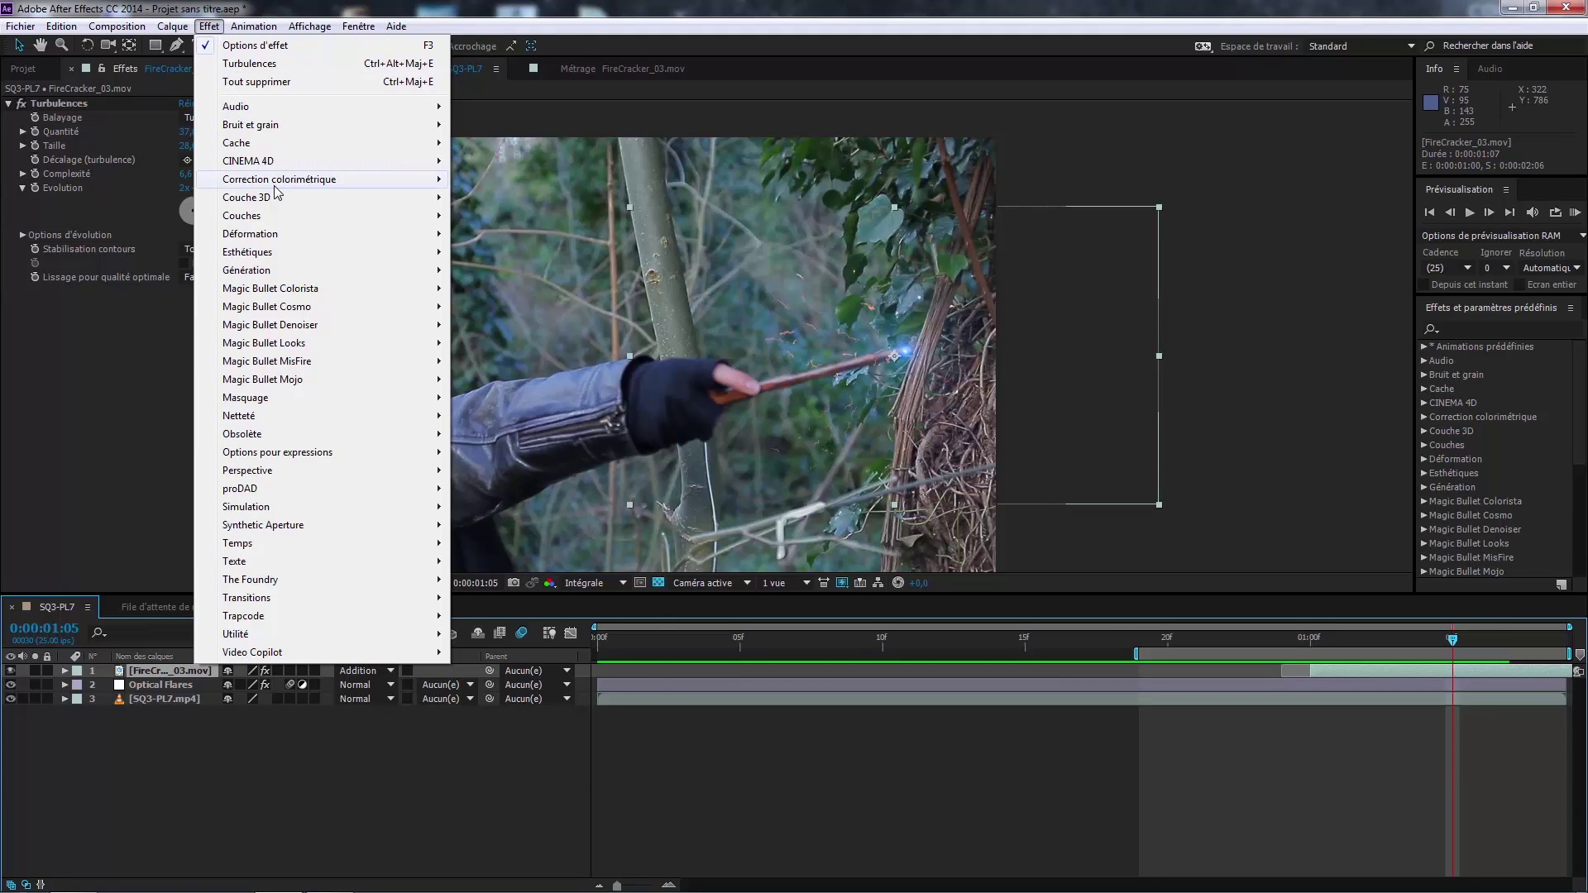
mouse_move(278, 180)
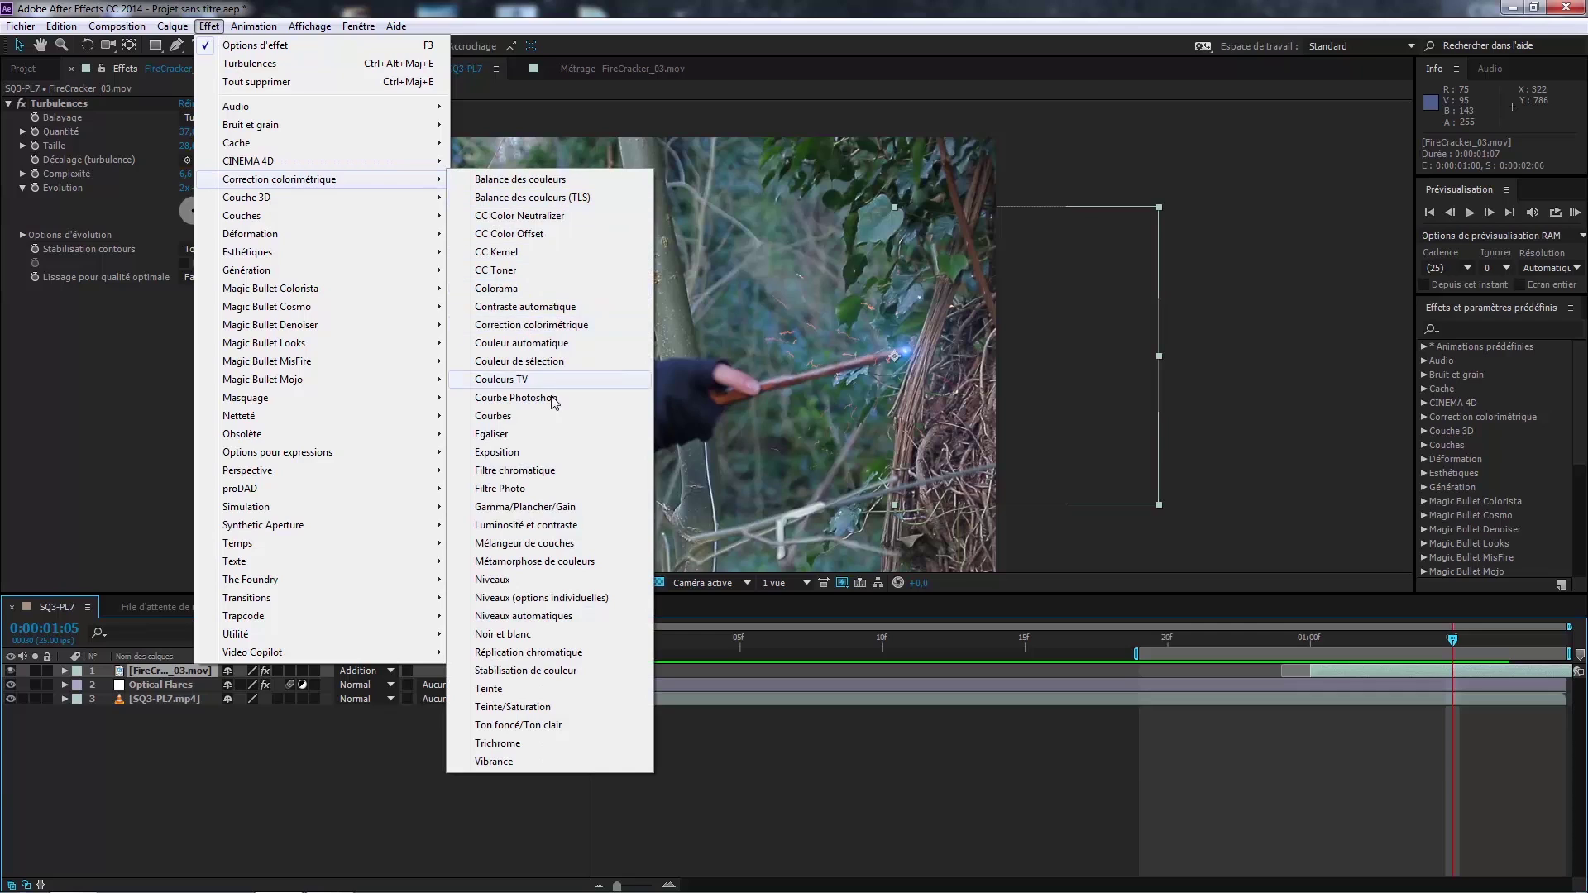
left_click(528, 276)
scroll(812, 379, "up", 2)
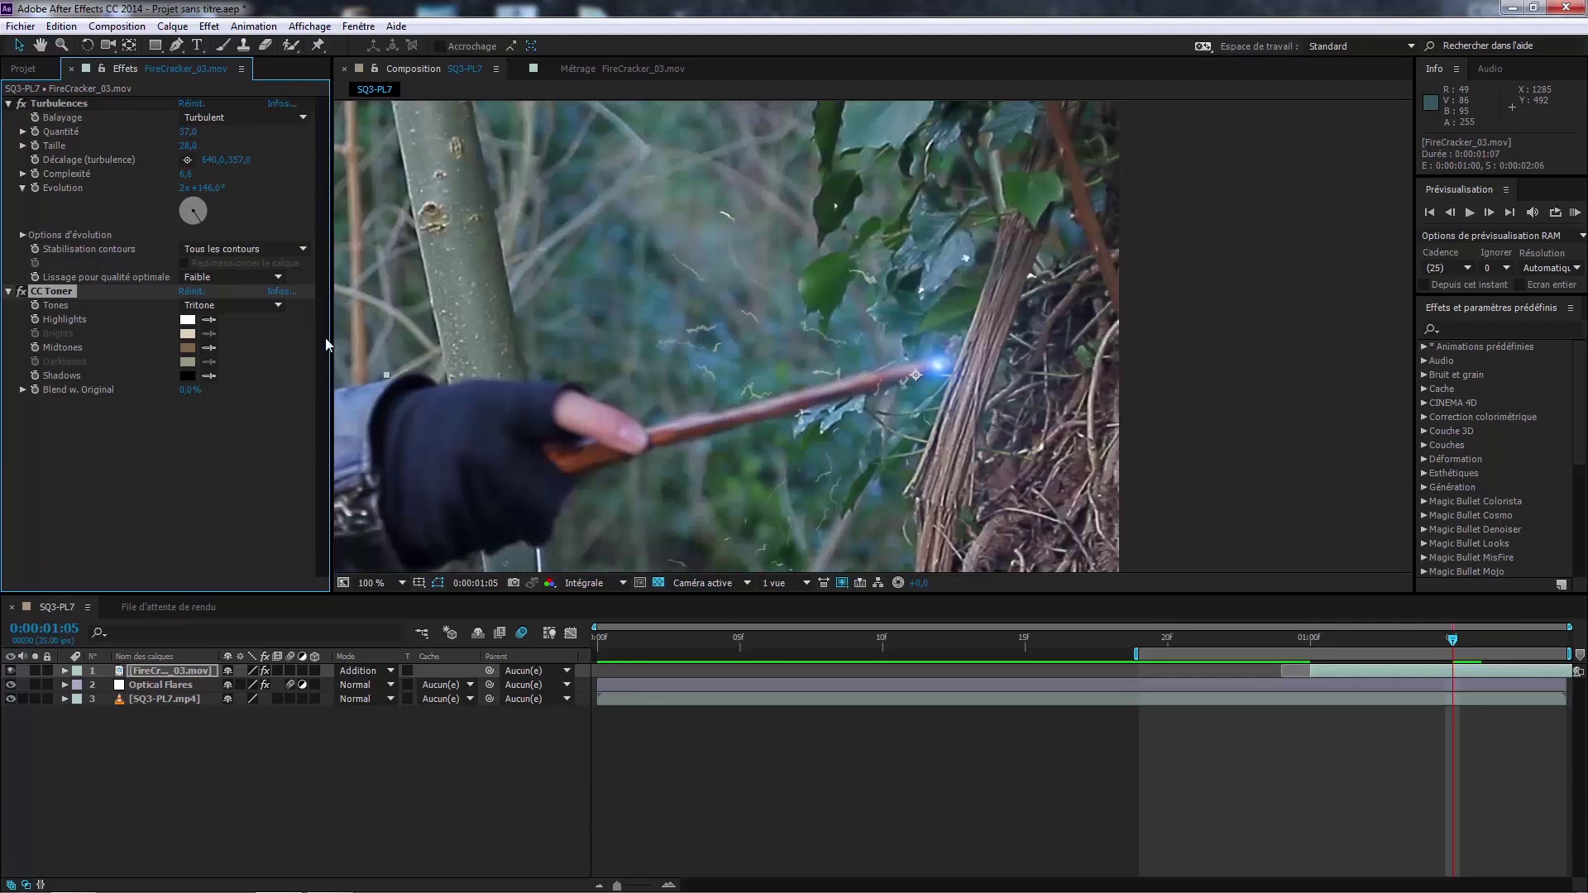
left_click(222, 307)
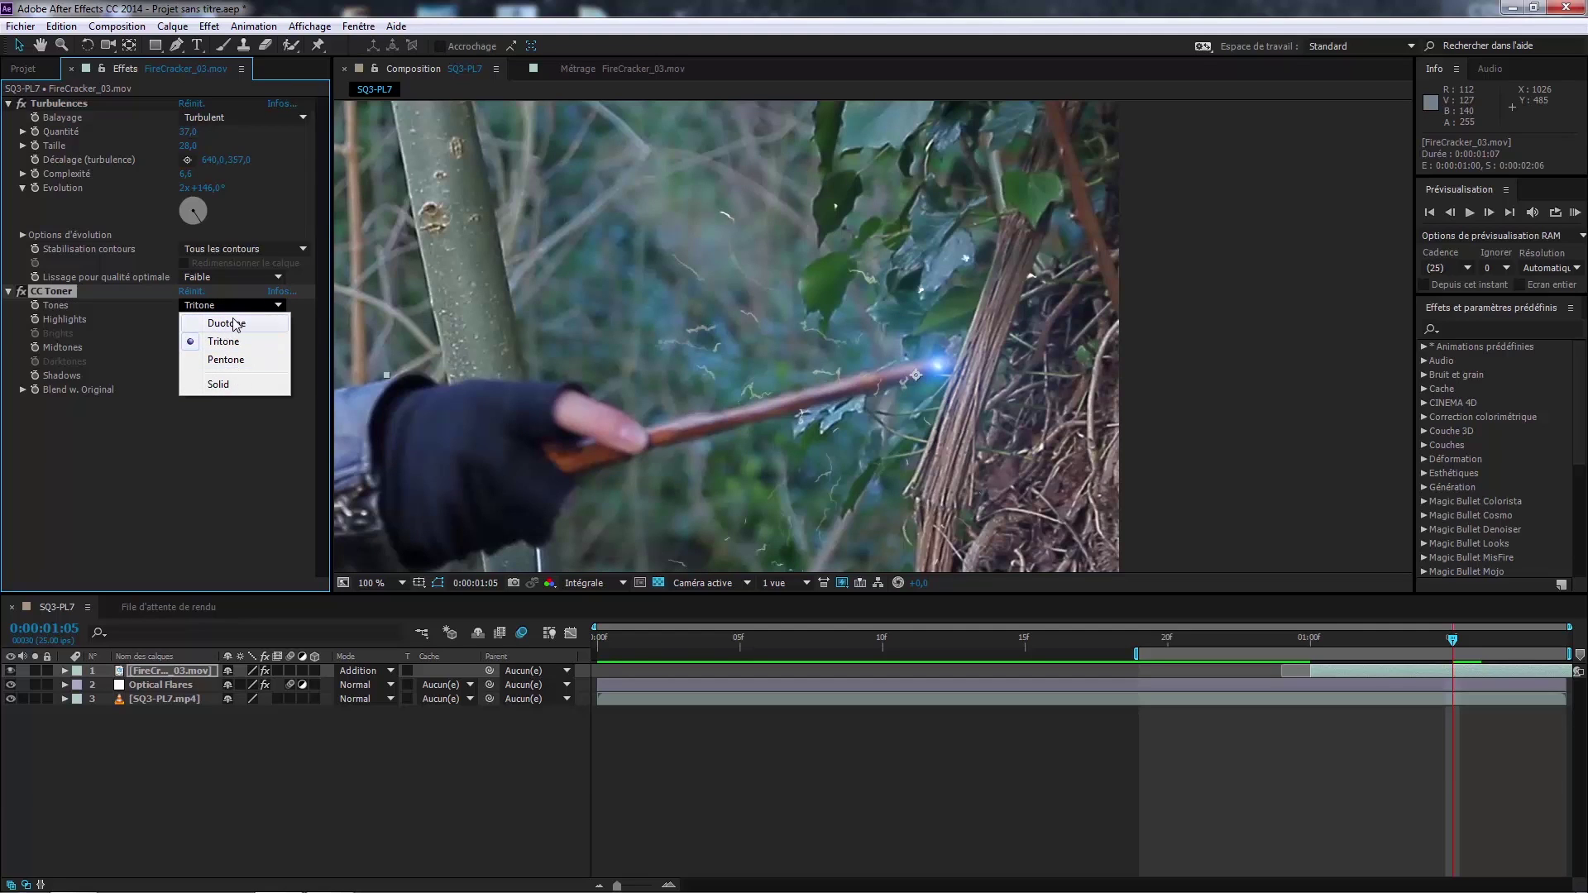
left_click(236, 325)
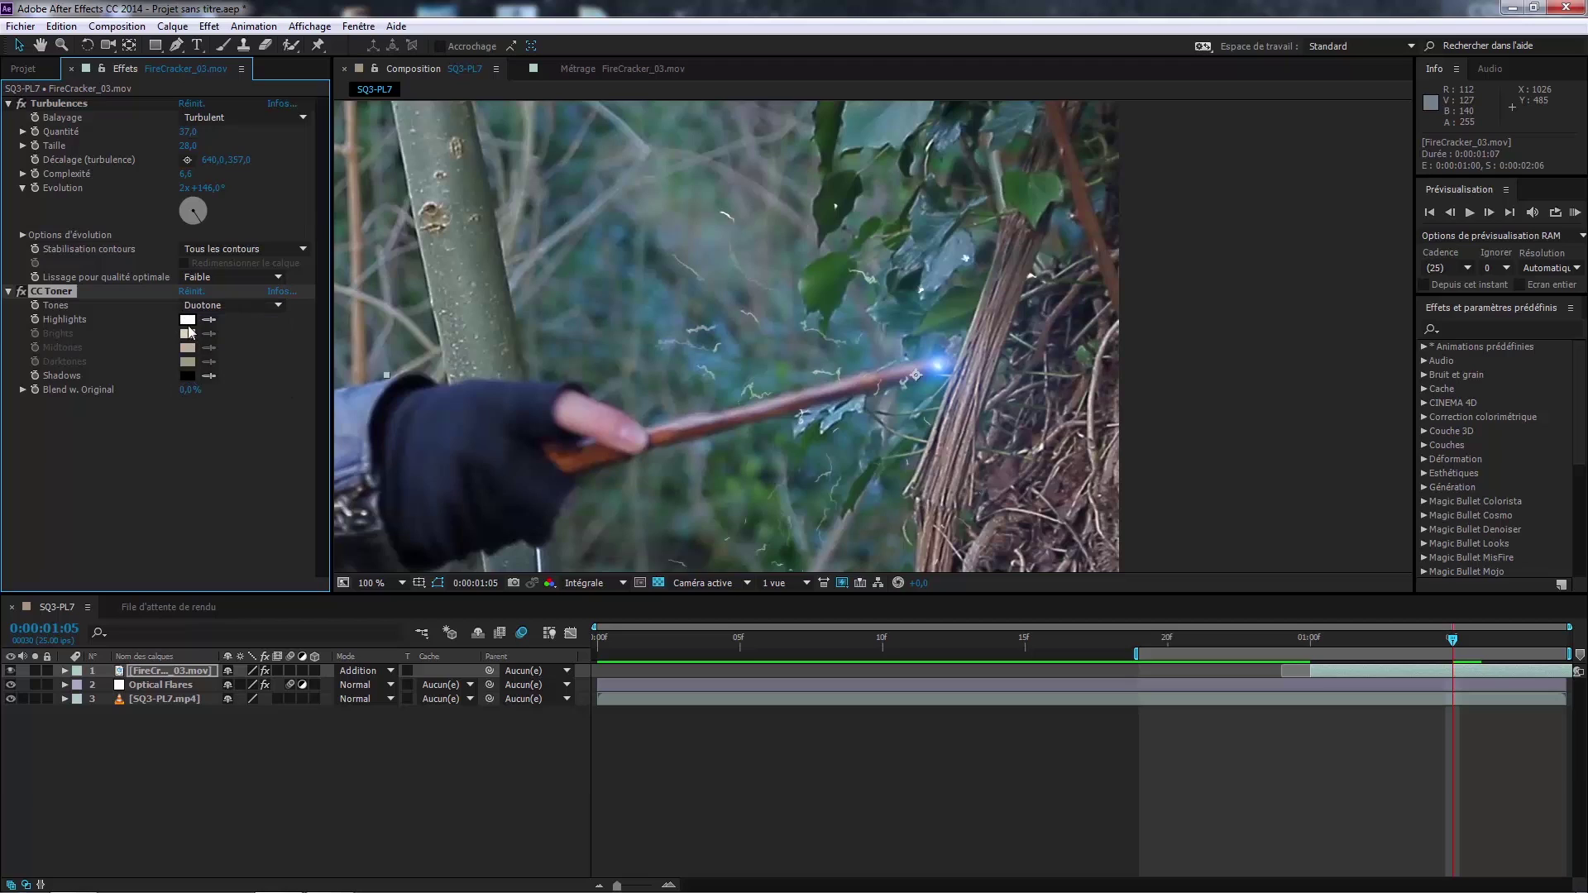
Step: Try the Tritone mode for CC Toner on the FireCracker_03.mov layer and settle on Pentone
left_click(206, 311)
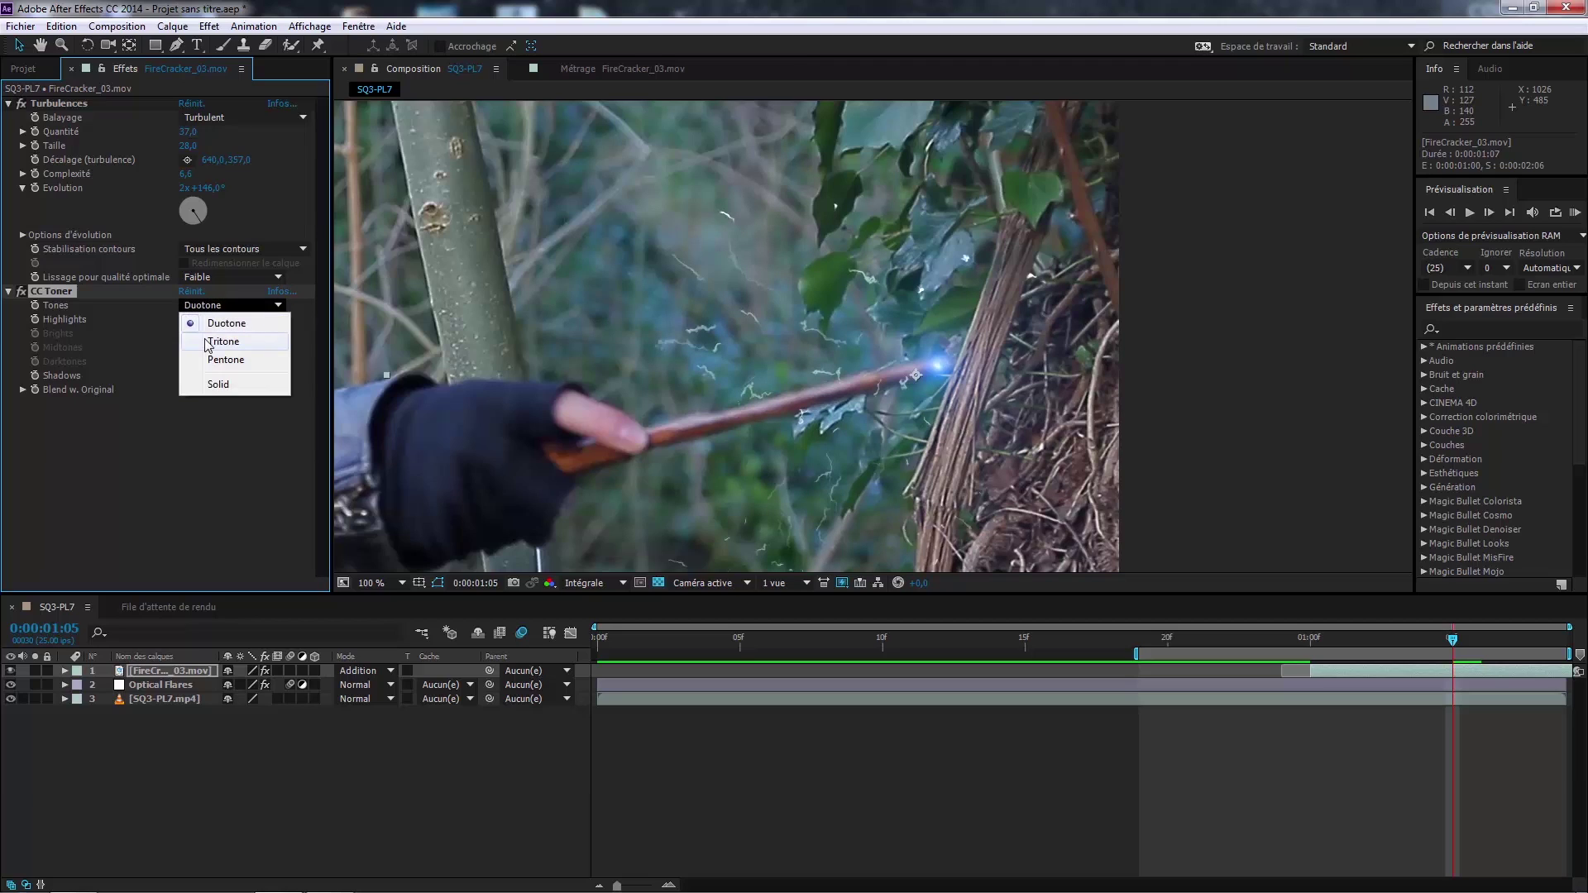
left_click(223, 338)
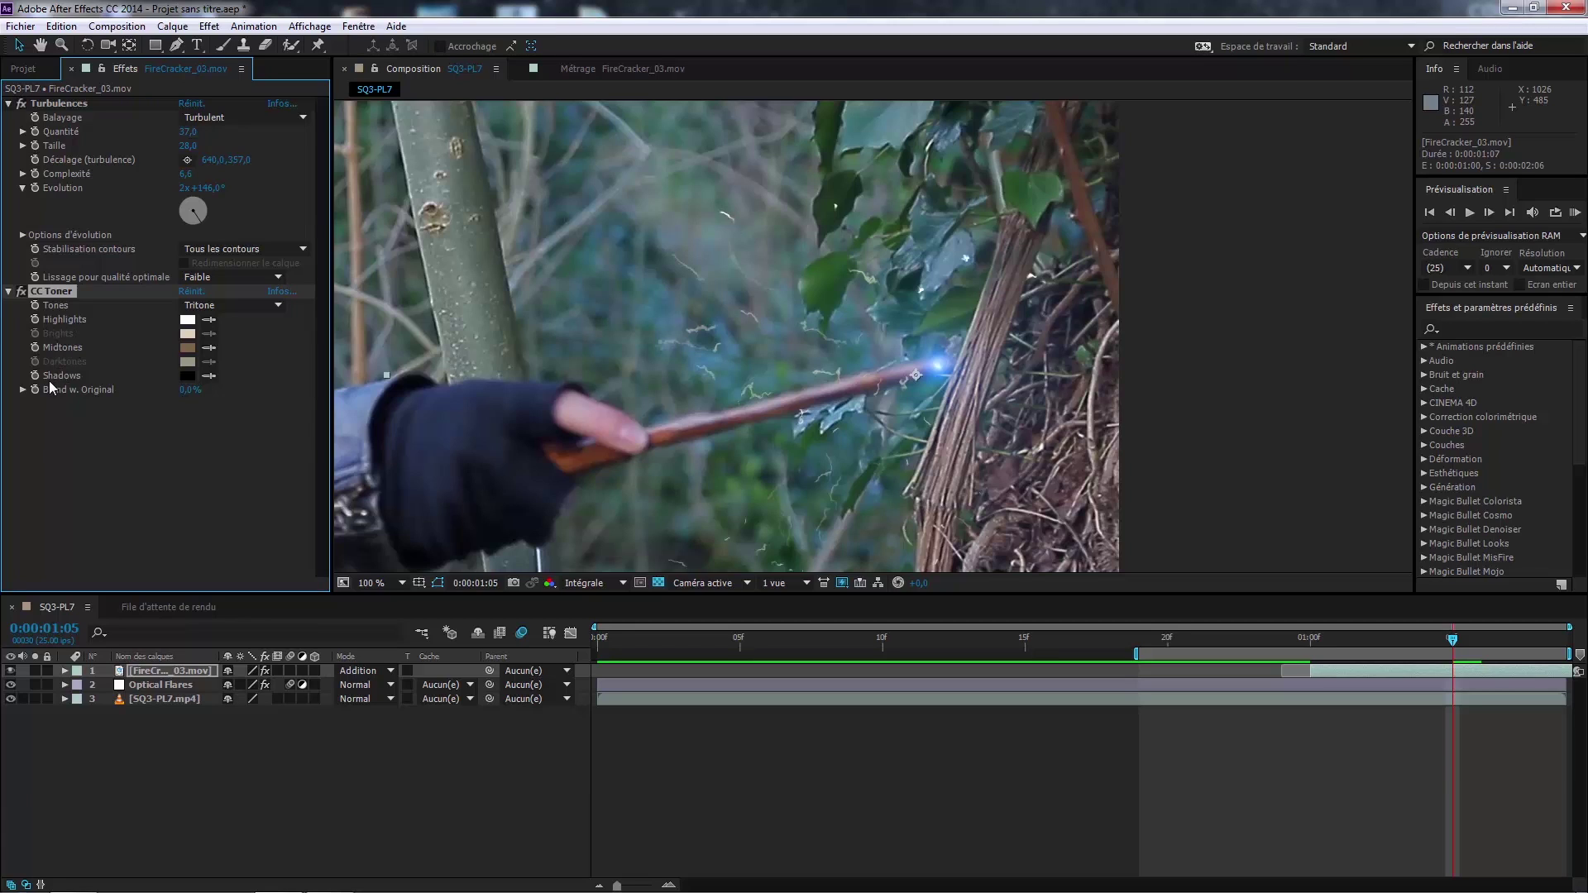
left_click(203, 306)
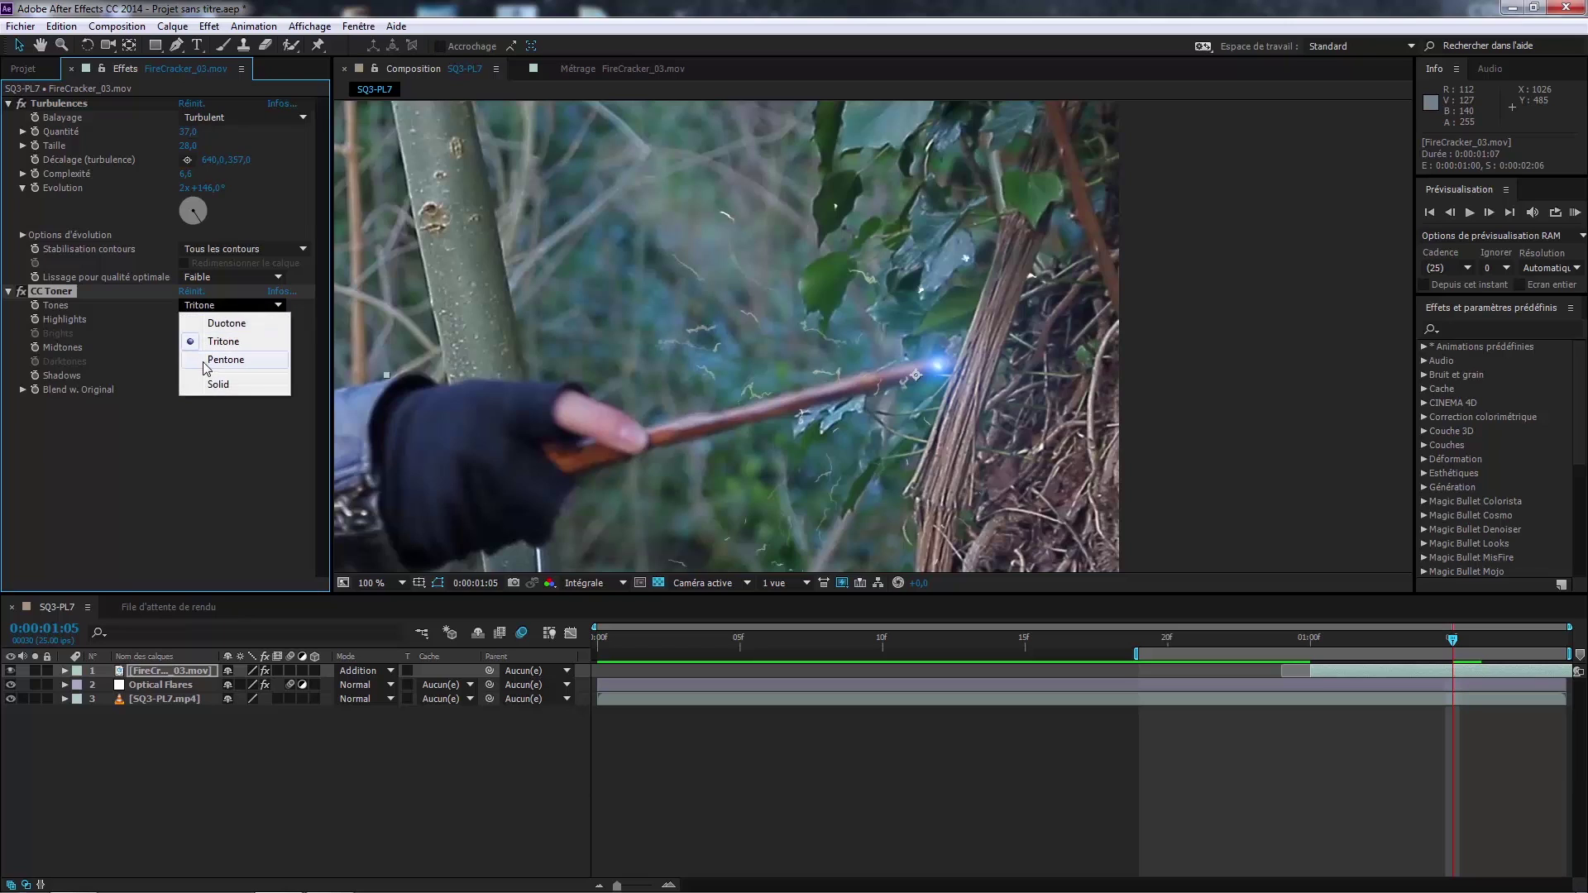
left_click(206, 364)
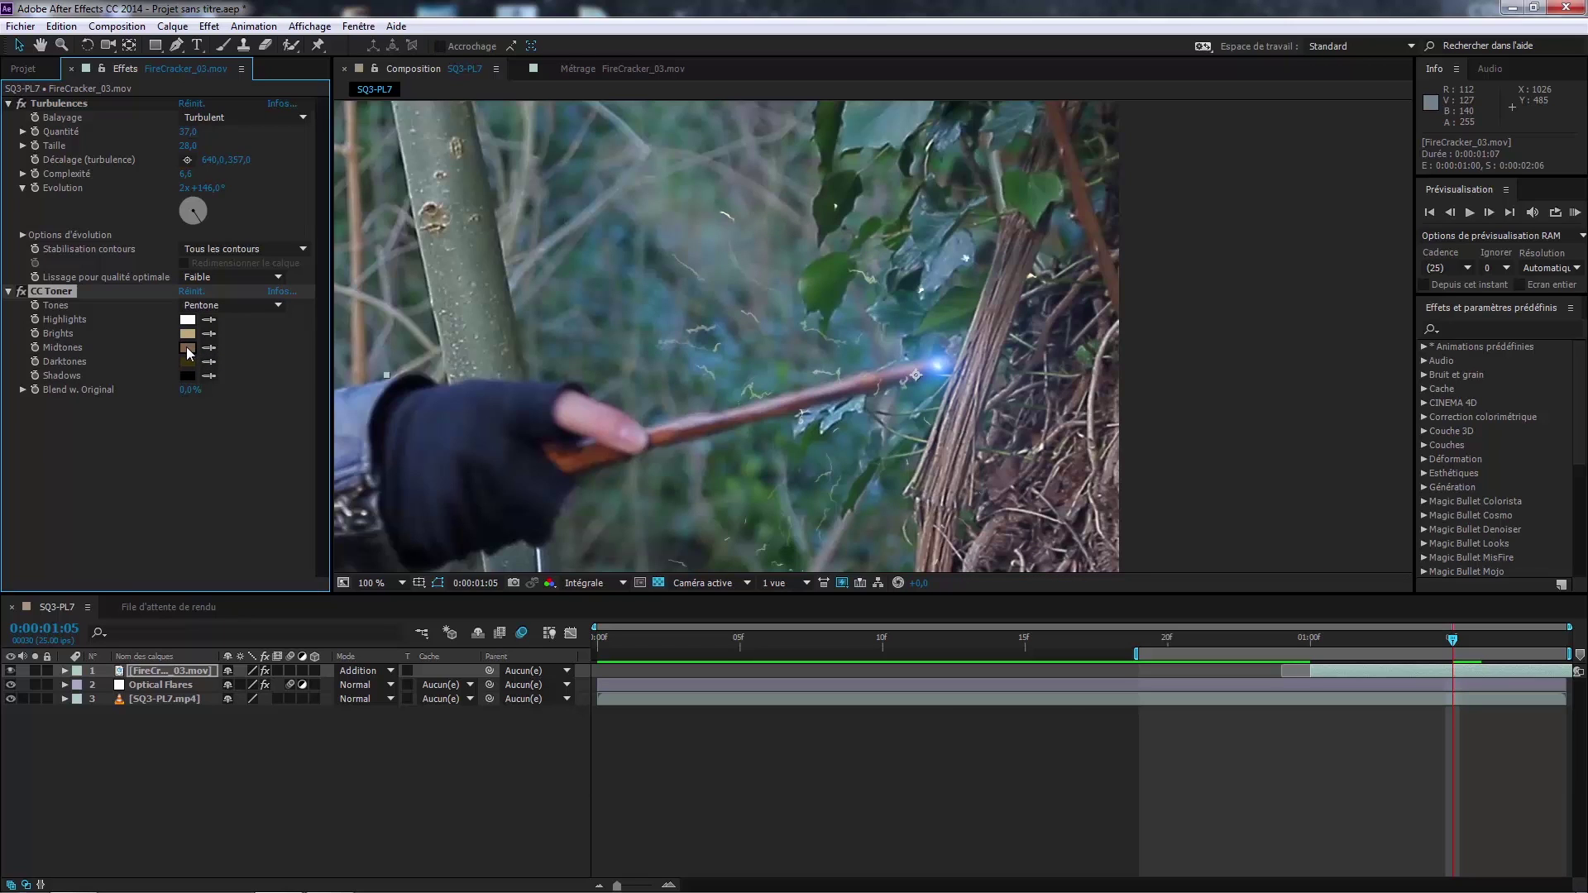
Step: Go to 0:00:01:02 and change the CC Toner Midtones colour to a blue hue of about 210°
left_click_drag(1454, 640, 1368, 640)
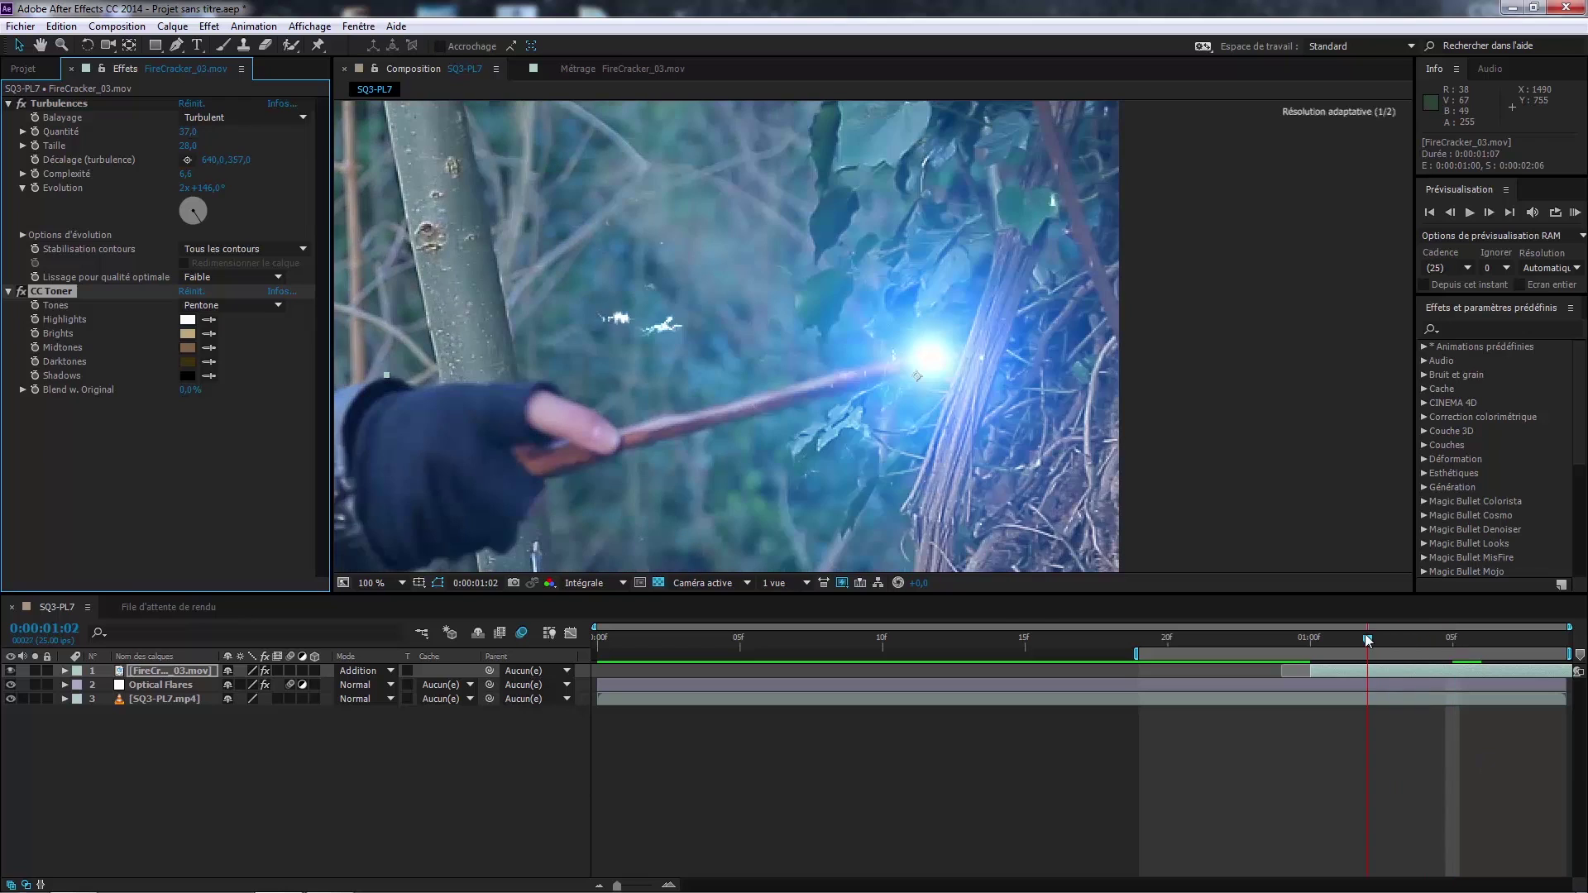
left_click(189, 348)
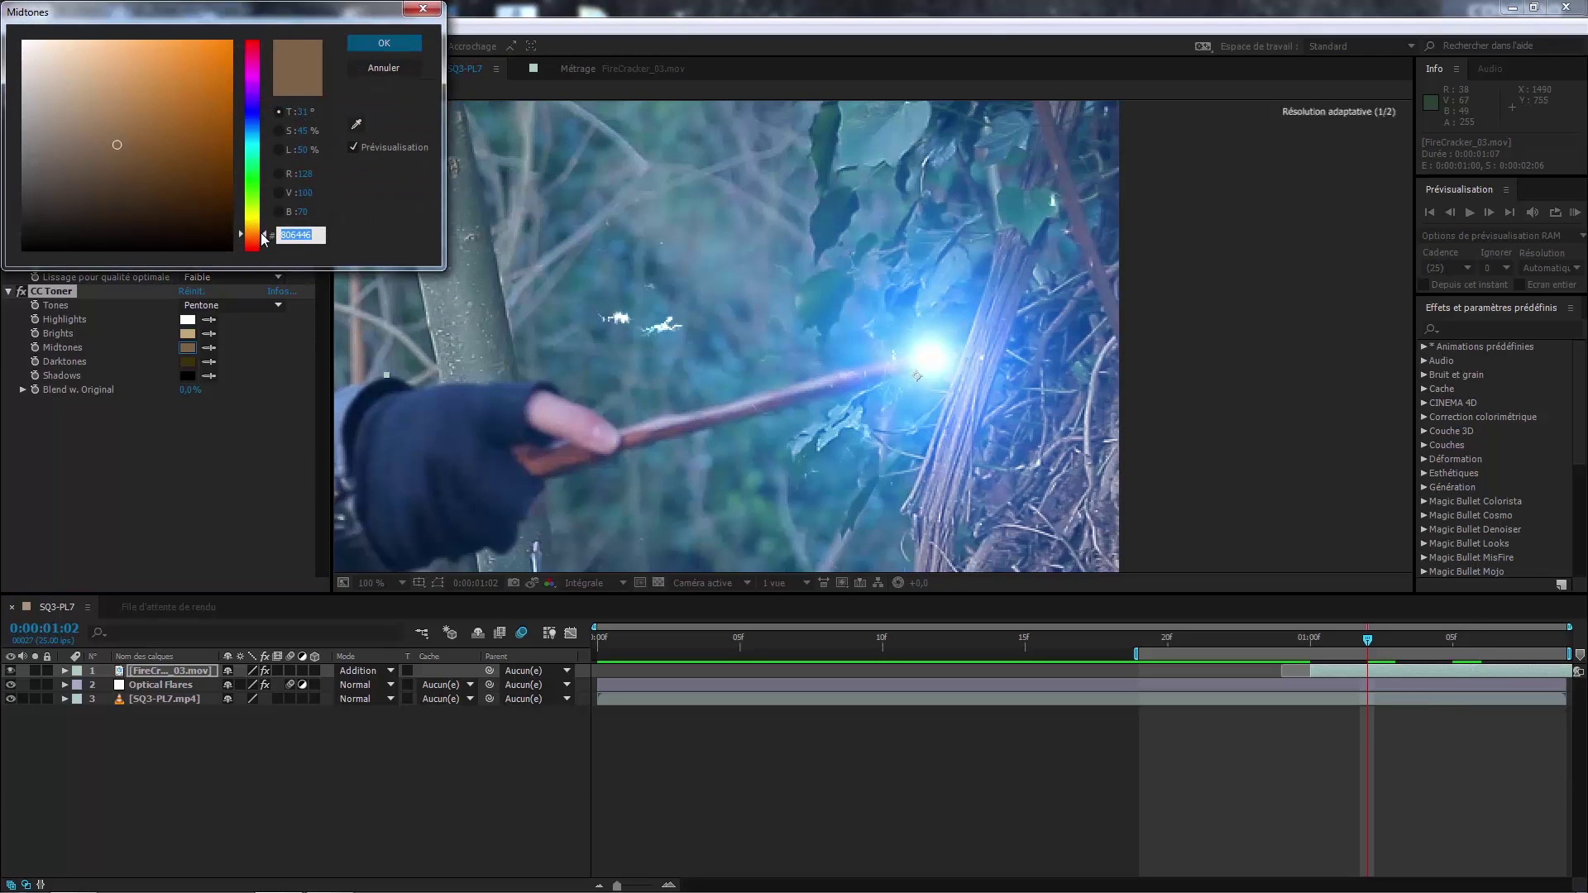
left_click_drag(263, 239, 259, 127)
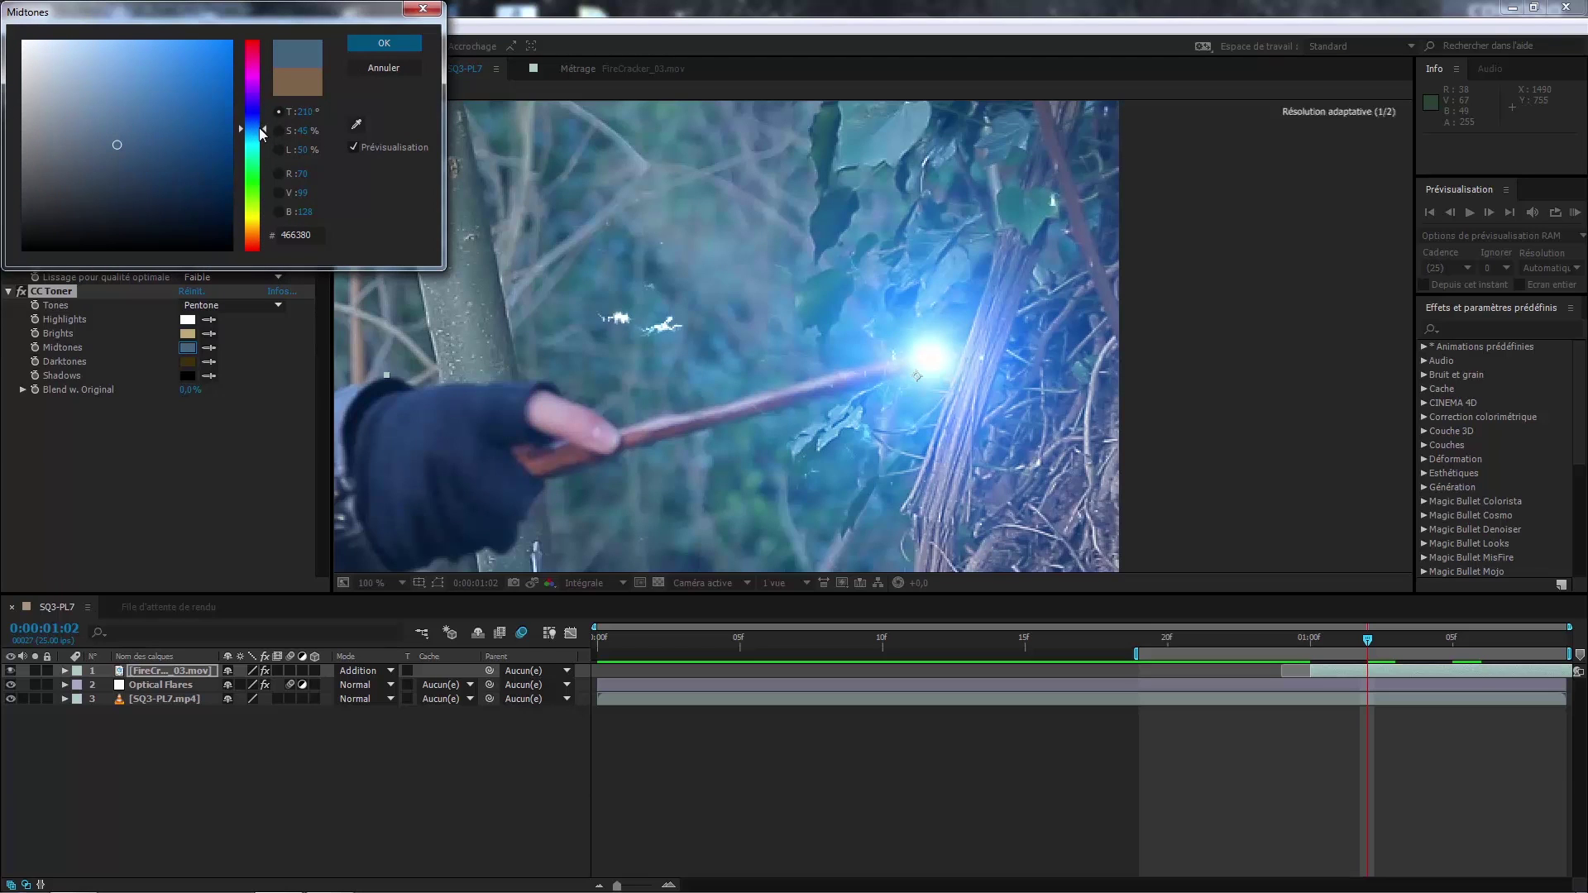
left_click(306, 118)
left_click(384, 42)
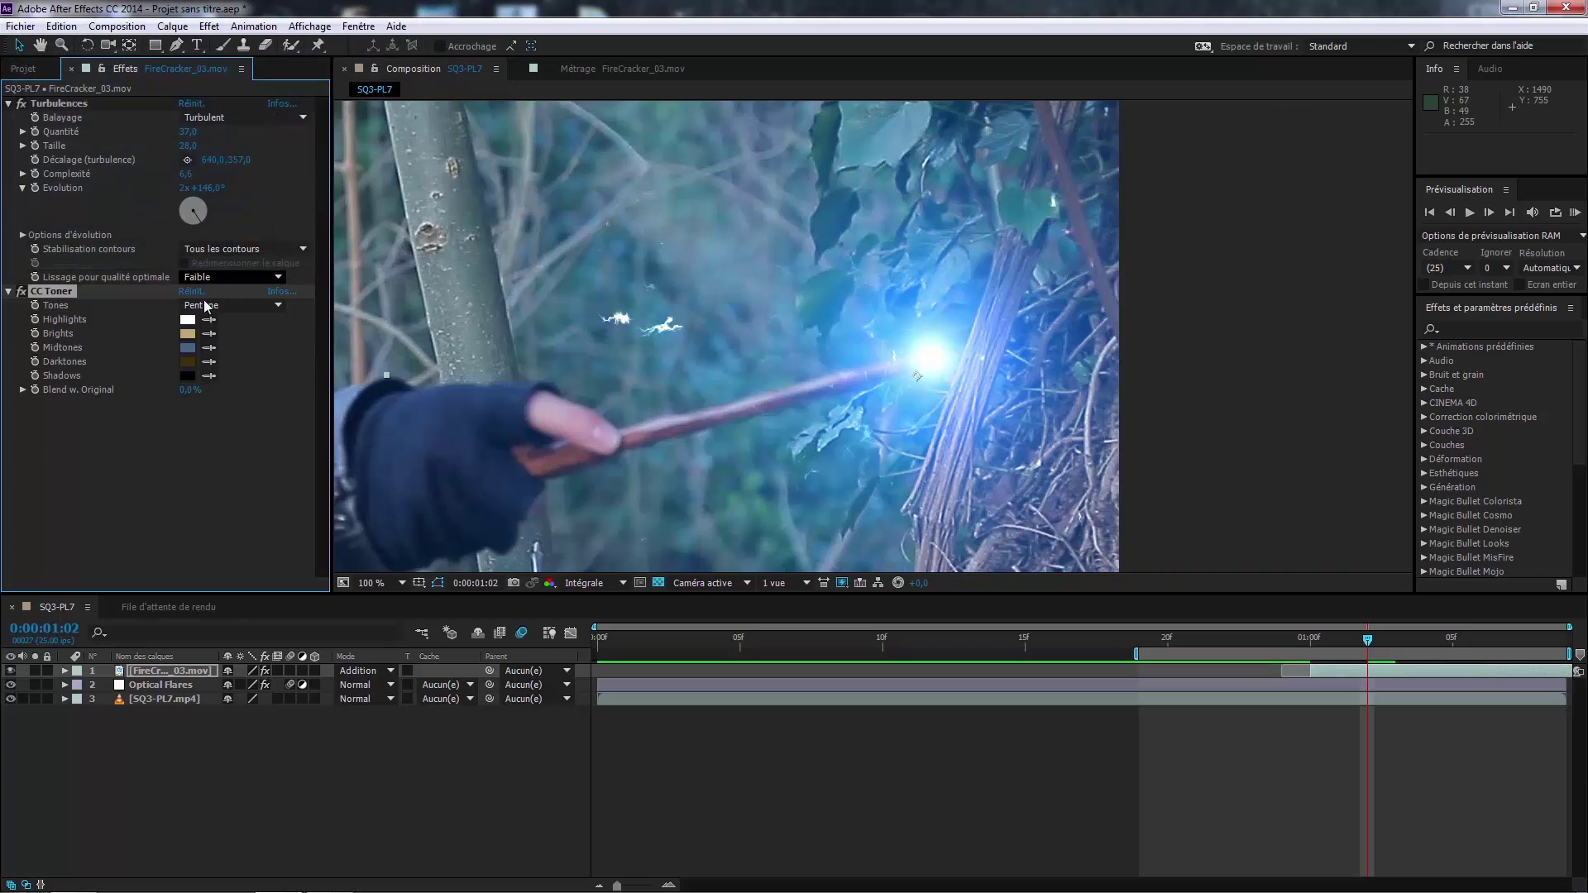
Step: Set the hue of the CC Toner Brights colour to 210°
left_click(188, 334)
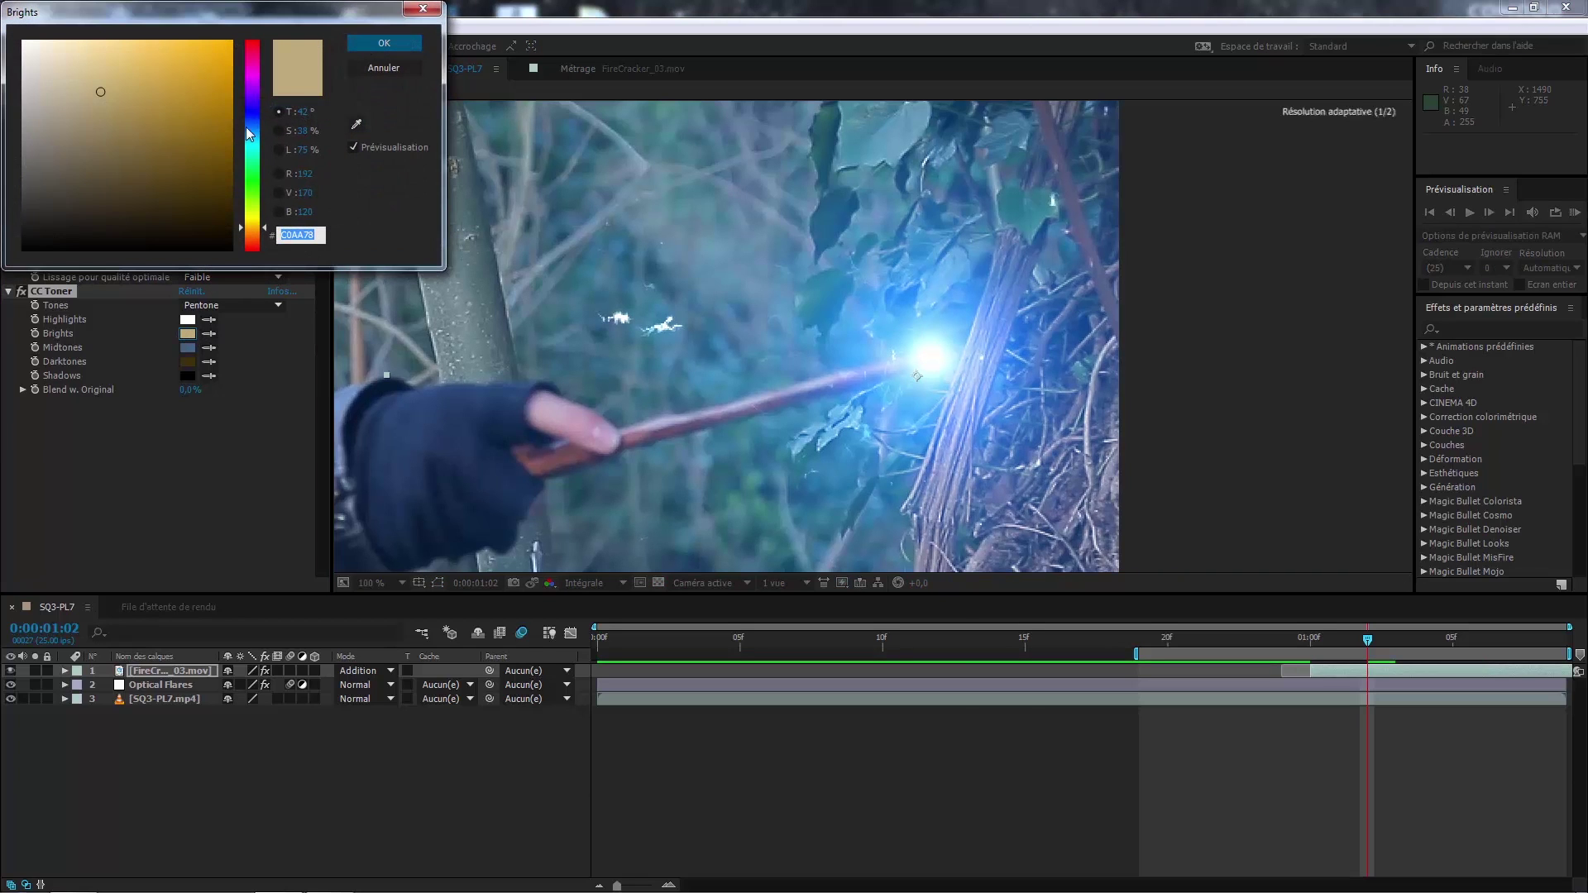
left_click(306, 111)
type("210")
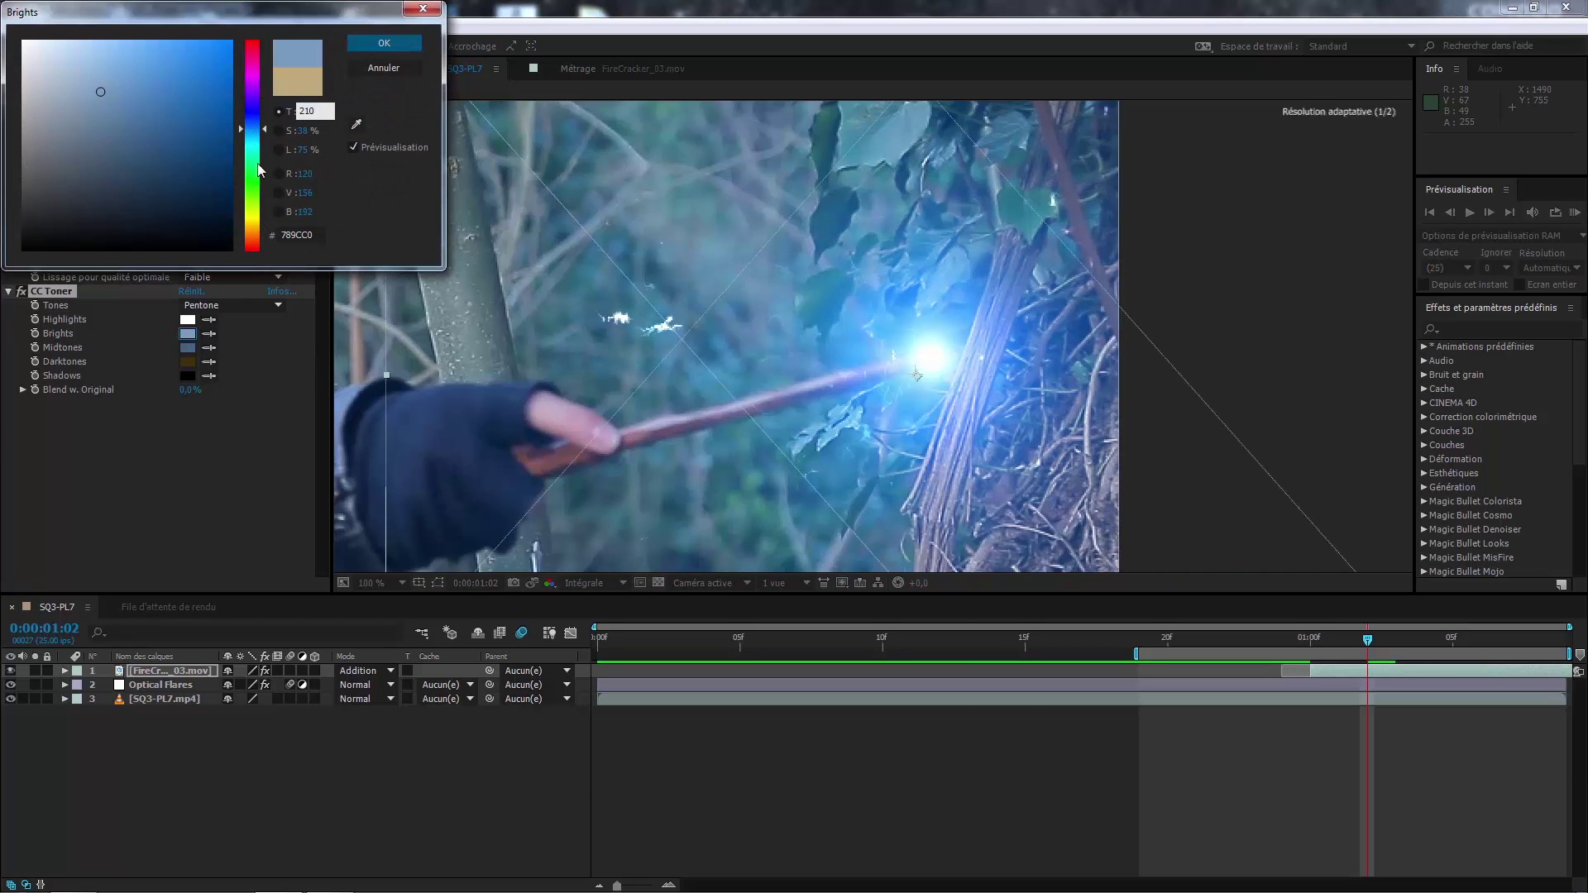
left_click(365, 45)
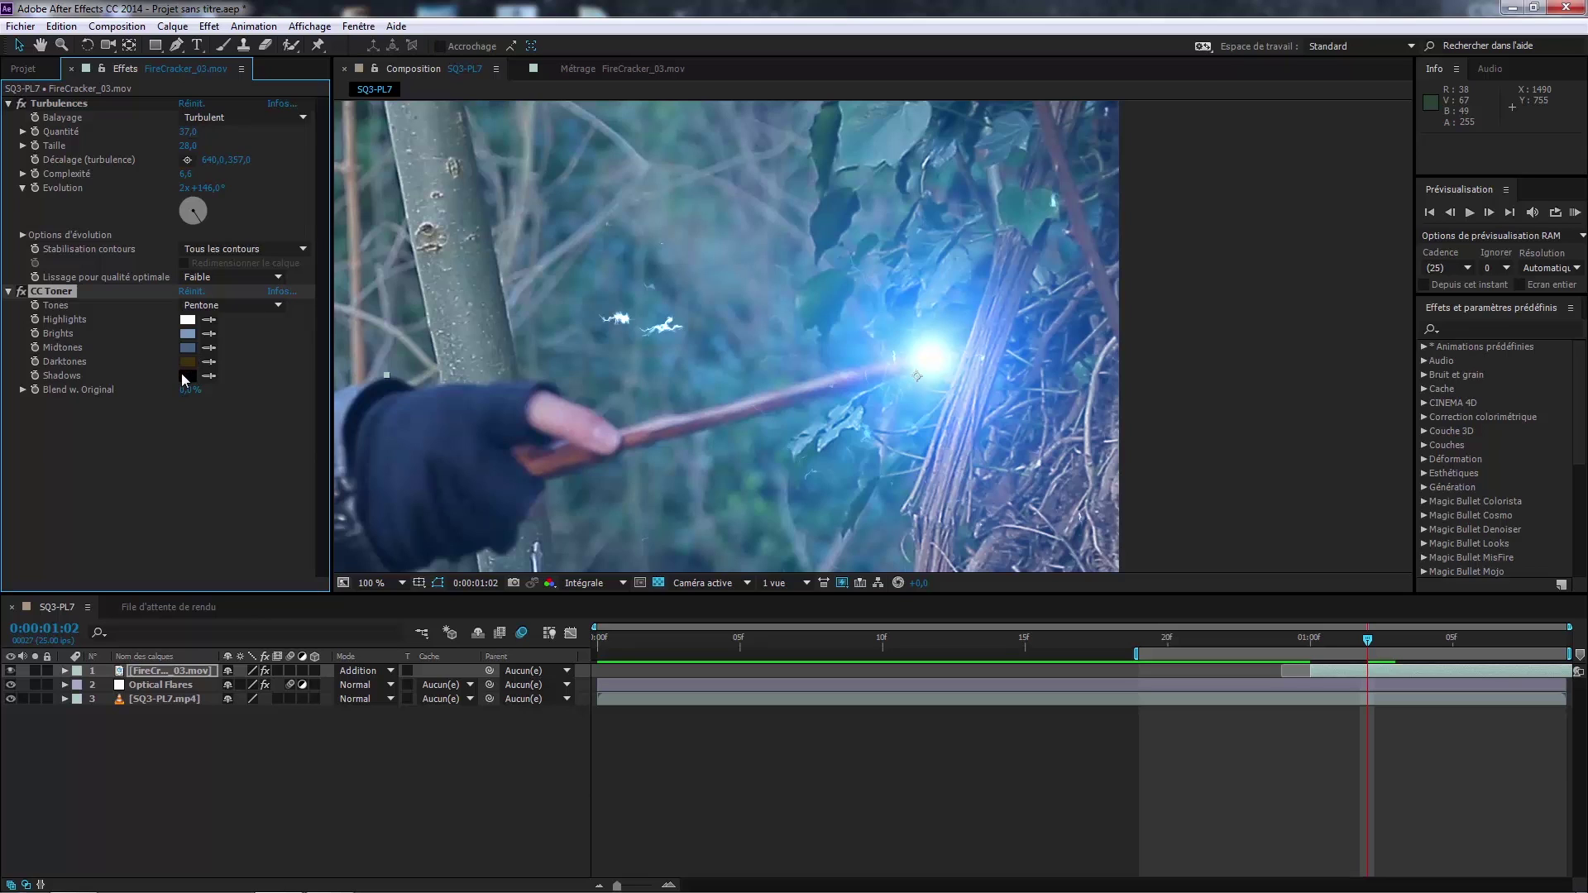
Step: Set the hue of the CC Toner Darktones colour to 210°
left_click(188, 363)
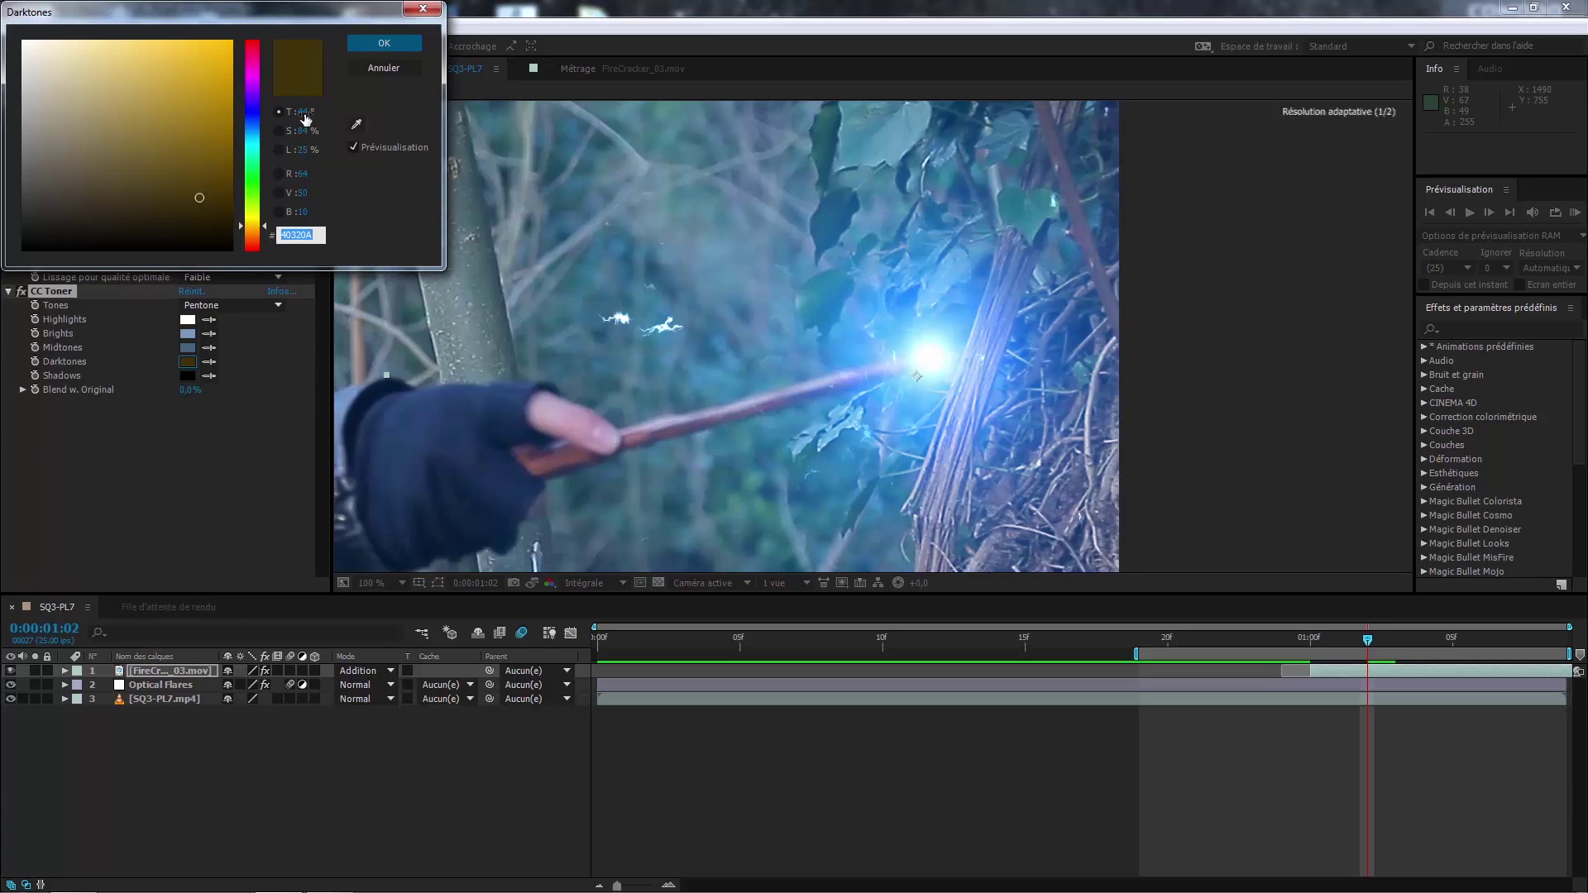
left_click(303, 113)
type("220")
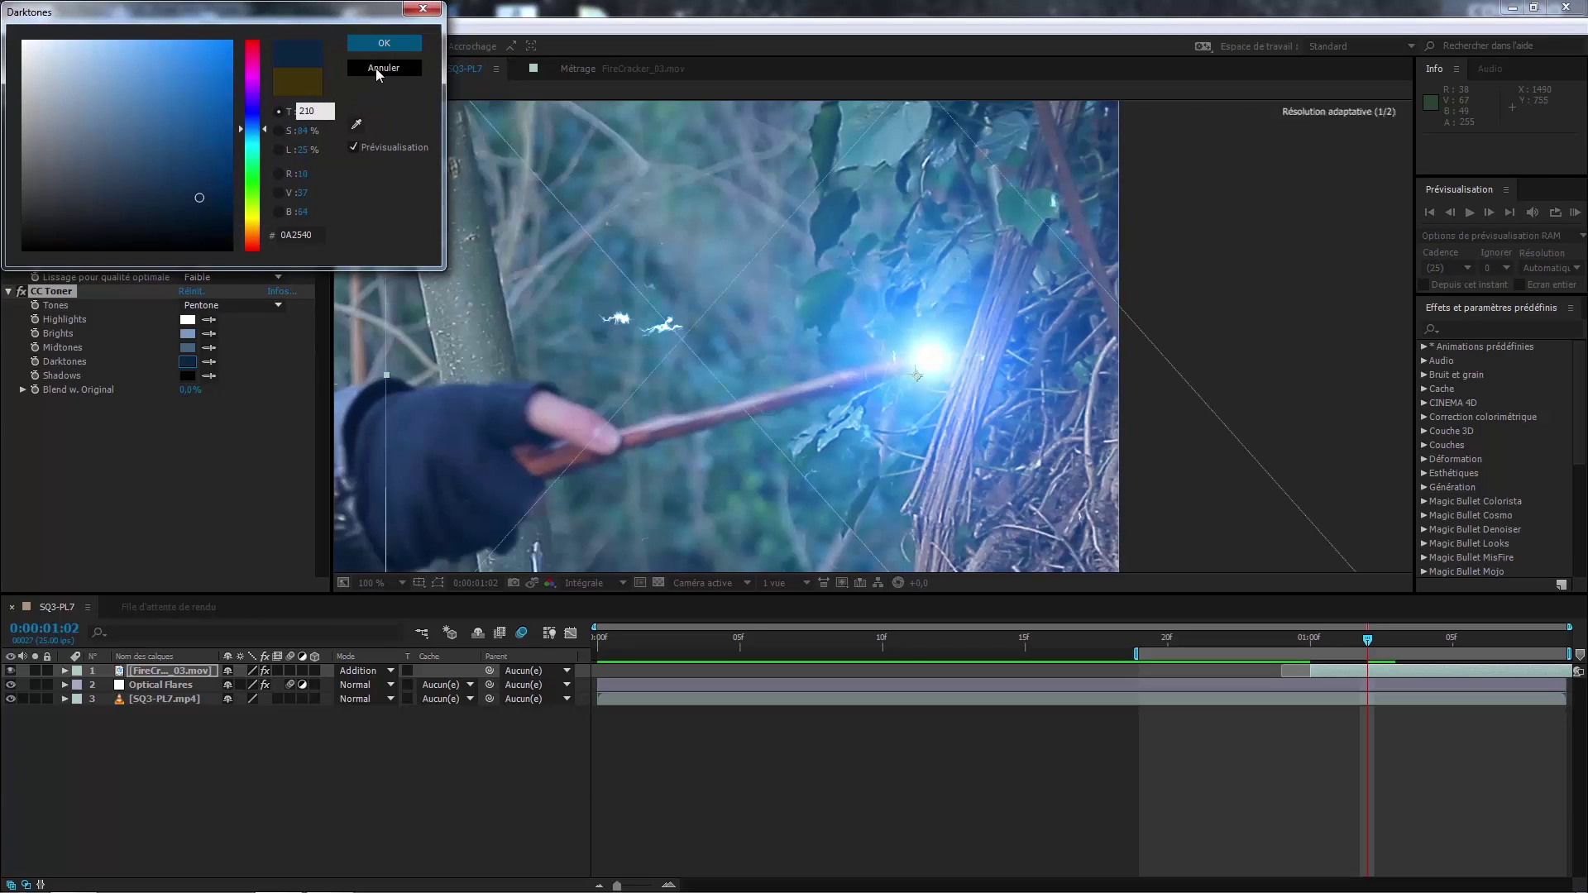
left_click(383, 43)
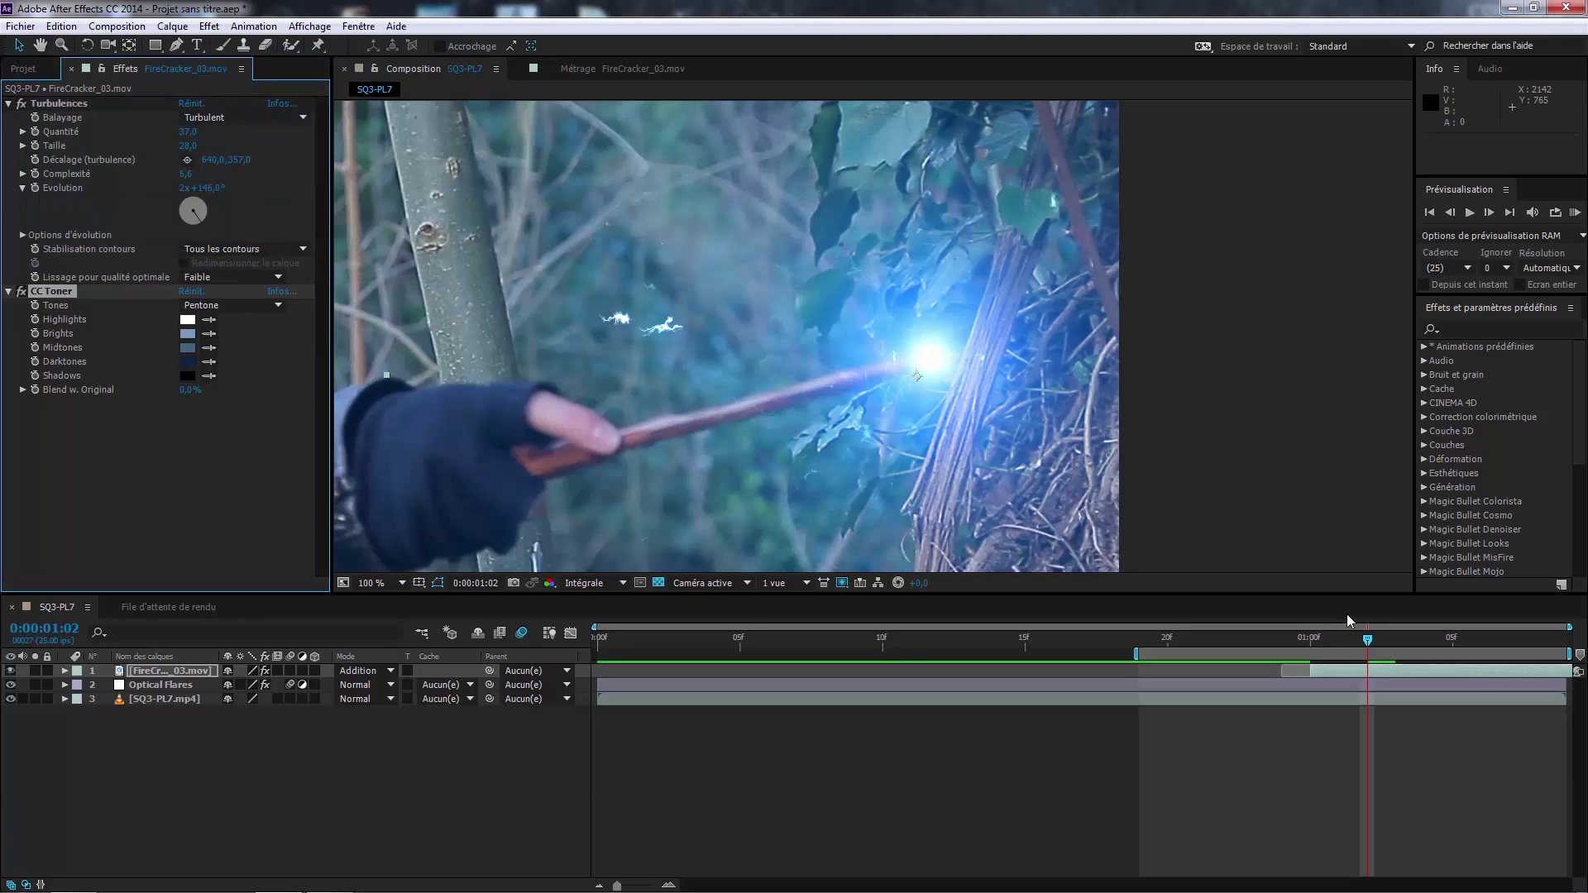
Step: Check the toned sparks around 0:00:01:03 and add the Lueur diffuse effect to the FireCracker_03.mov layer
mouse_move(1377, 649)
left_mouse_down()
mouse_move(1424, 647)
mouse_move(1392, 646)
left_mouse_up()
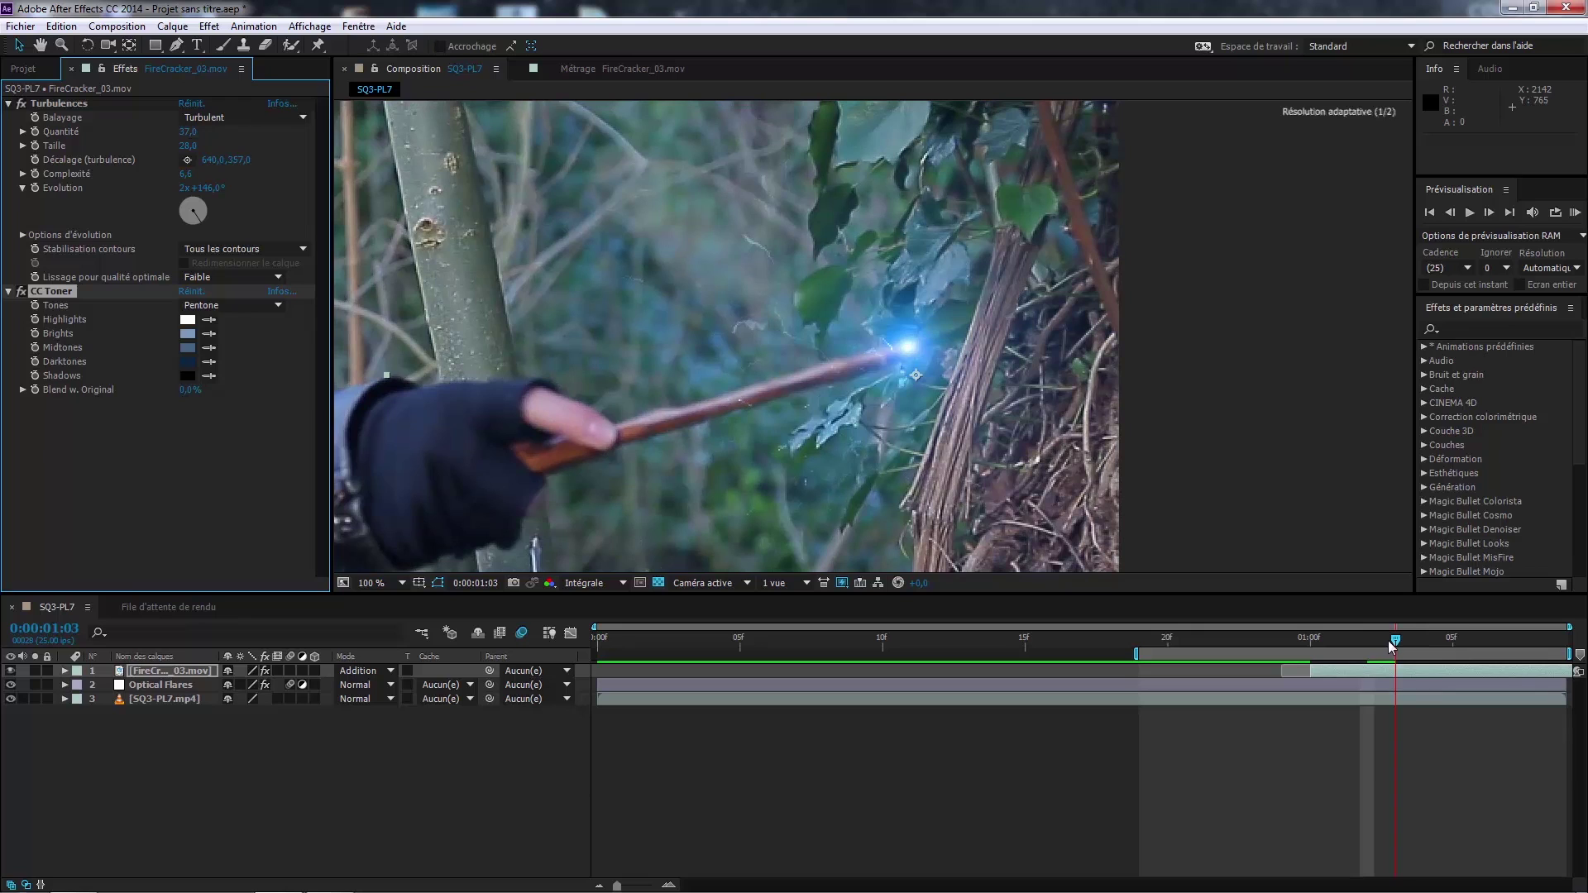
key("period")
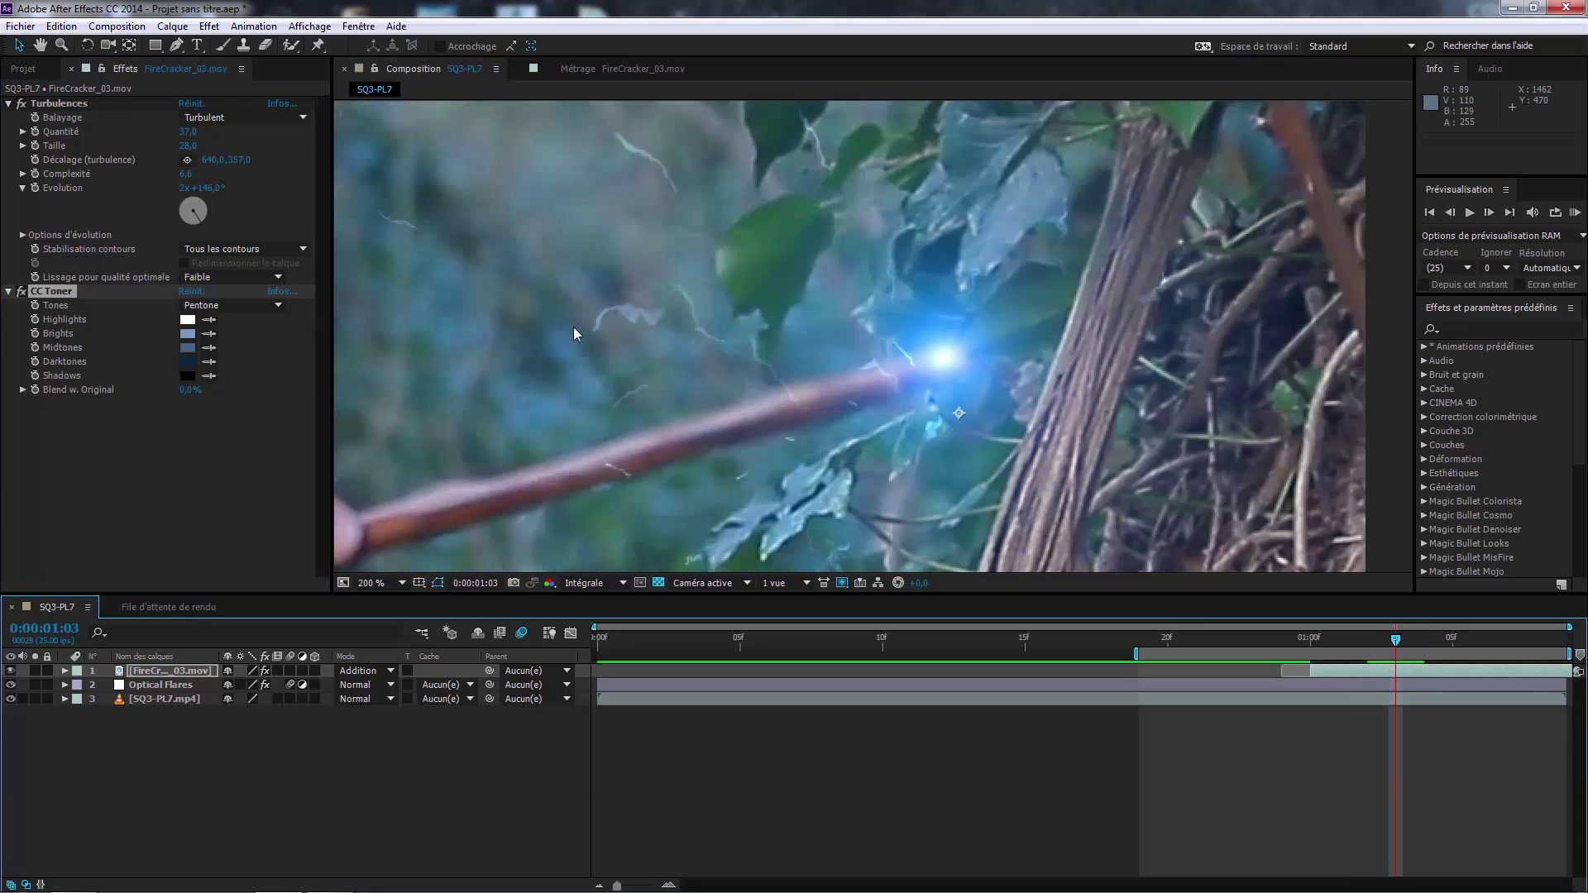
key("comma")
key("comma")
key("period")
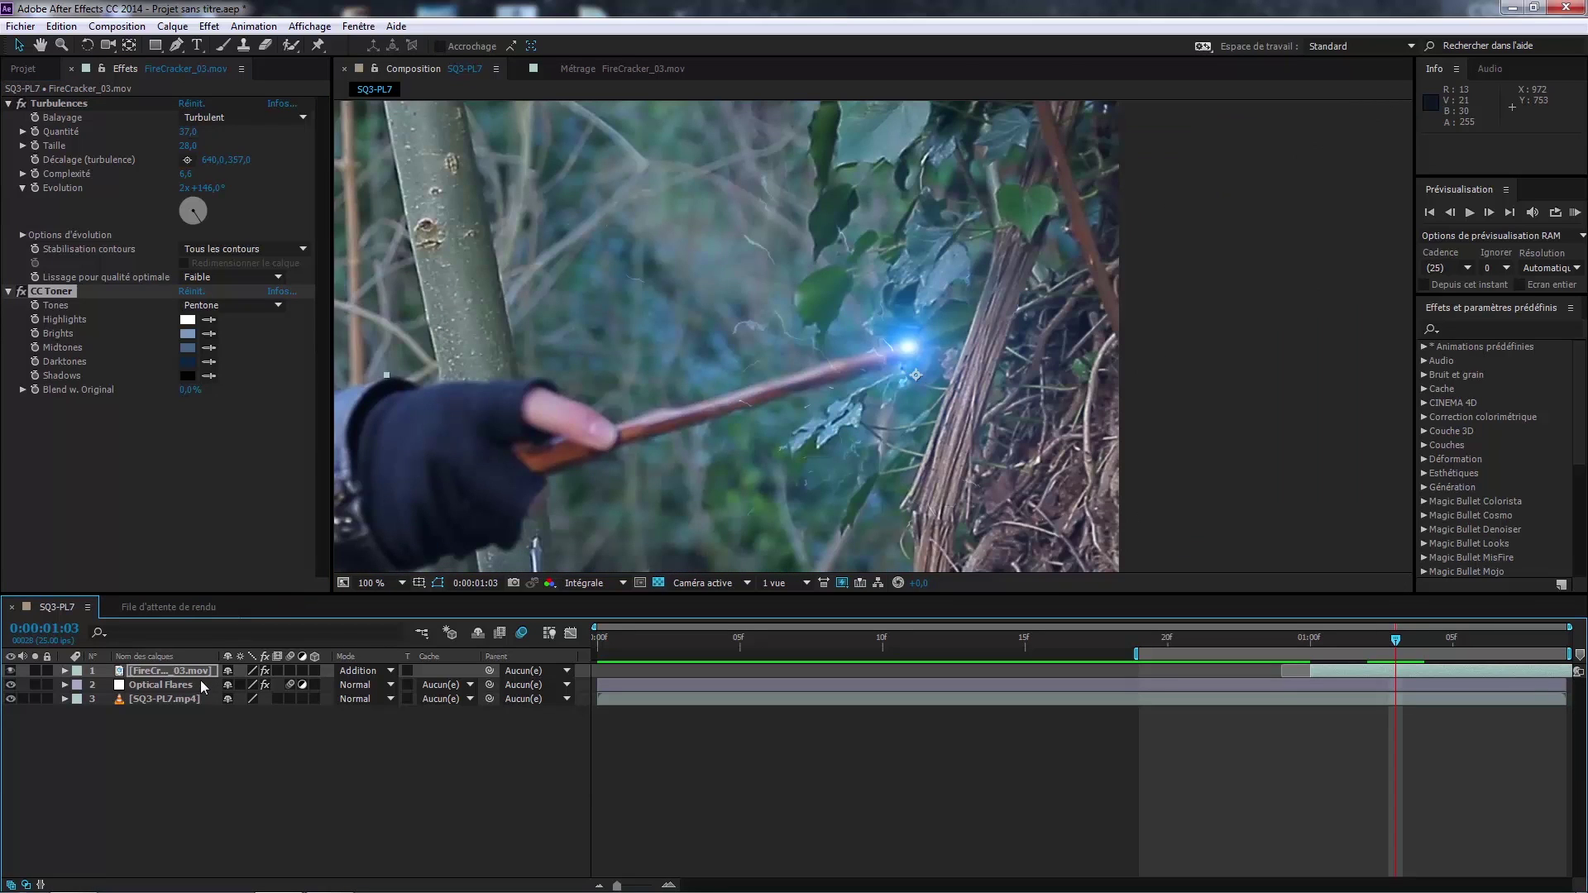
left_click(94, 461)
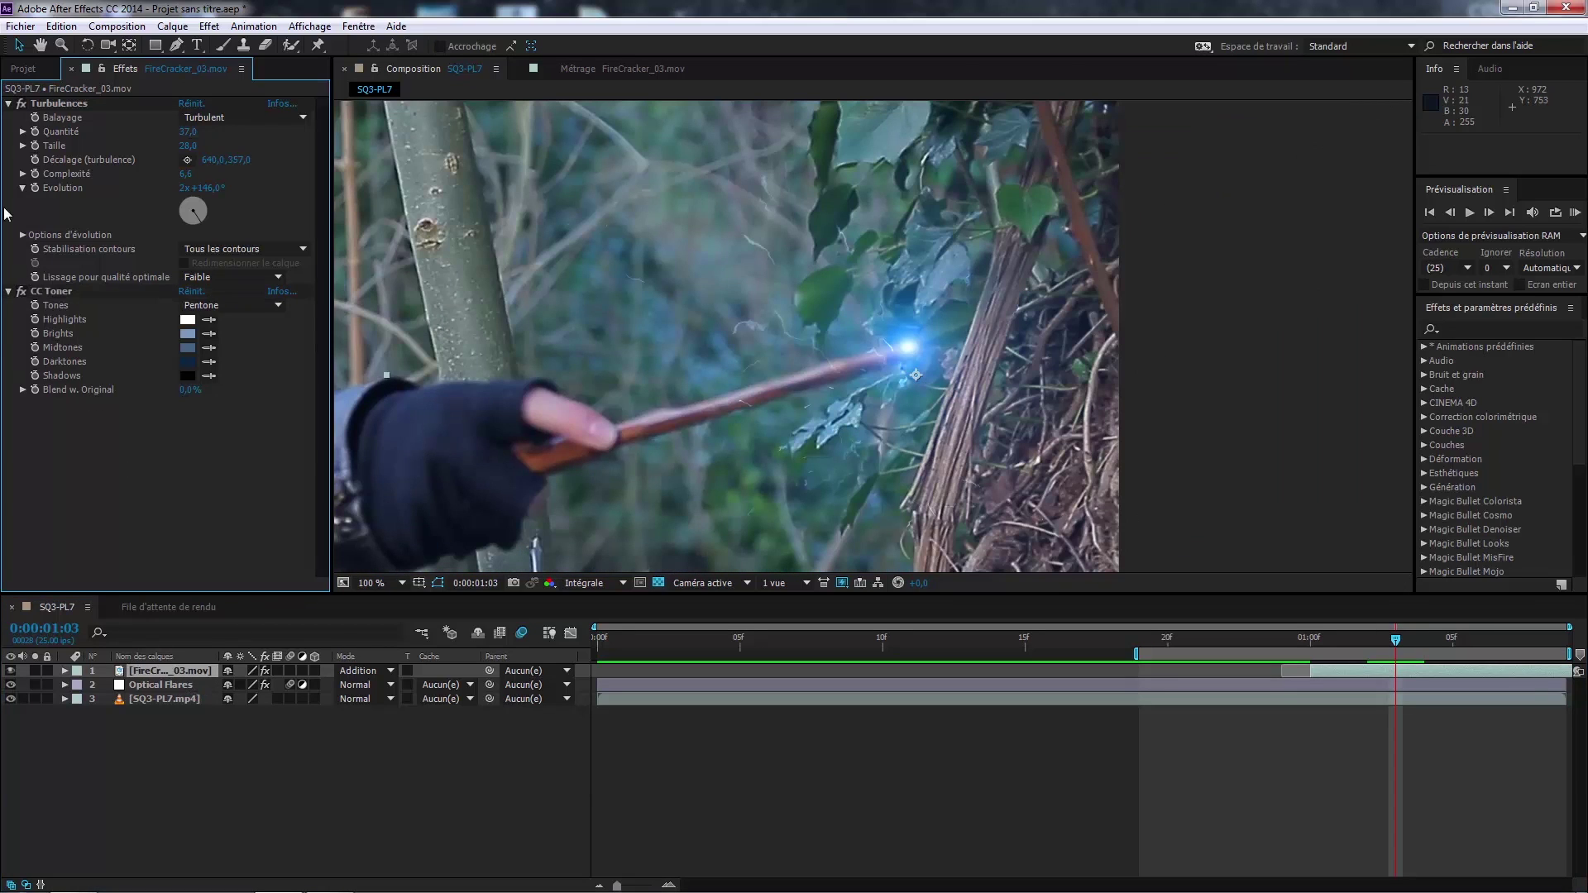
left_click(204, 26)
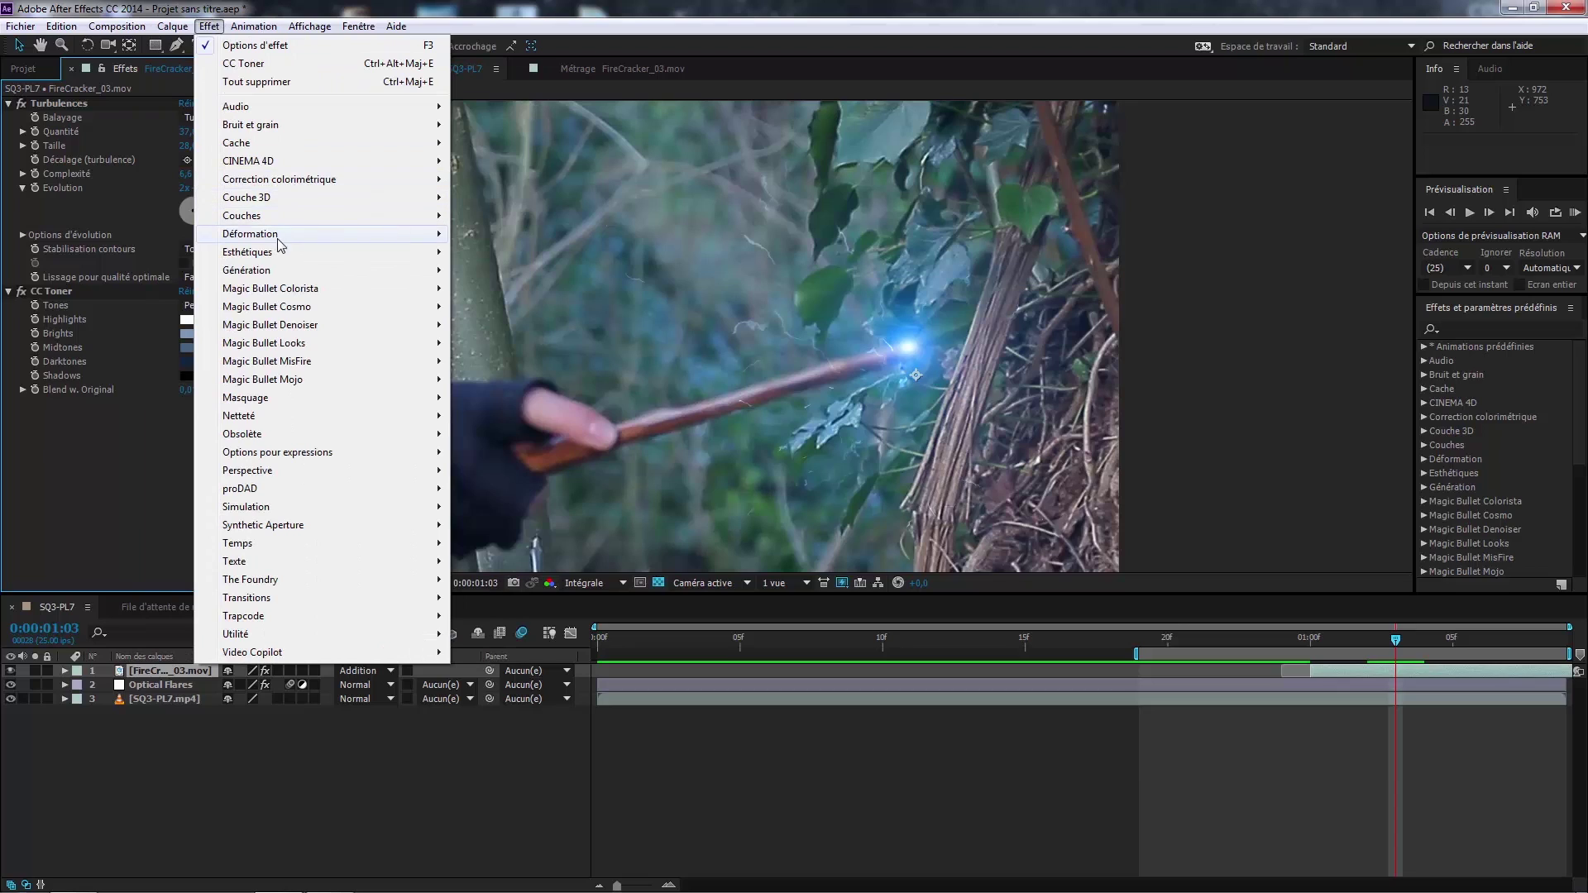
mouse_move(273, 258)
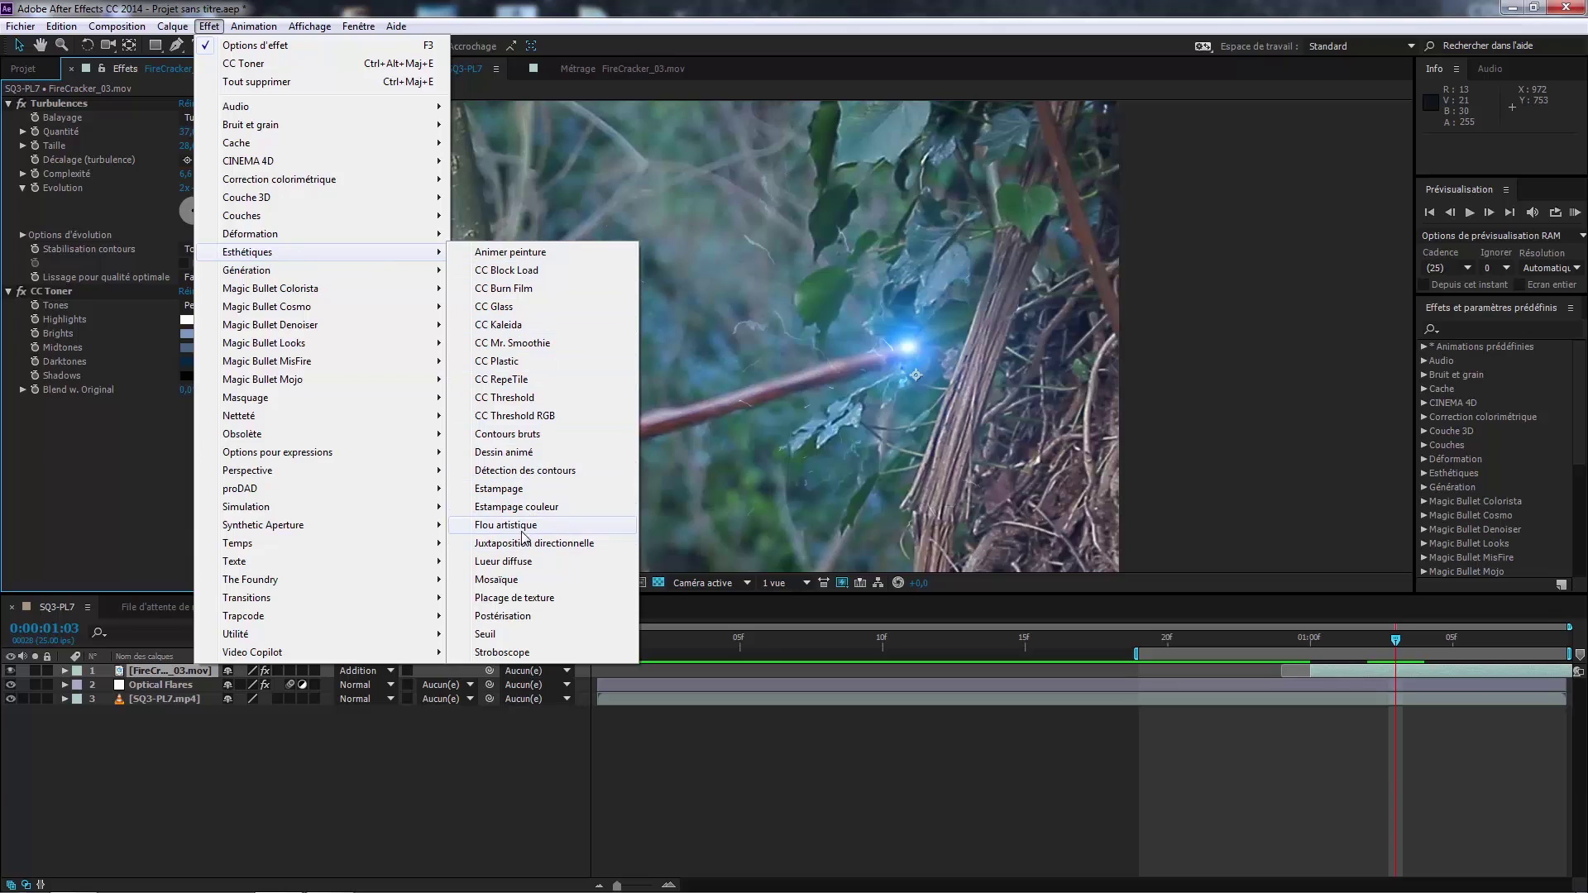
left_click(530, 561)
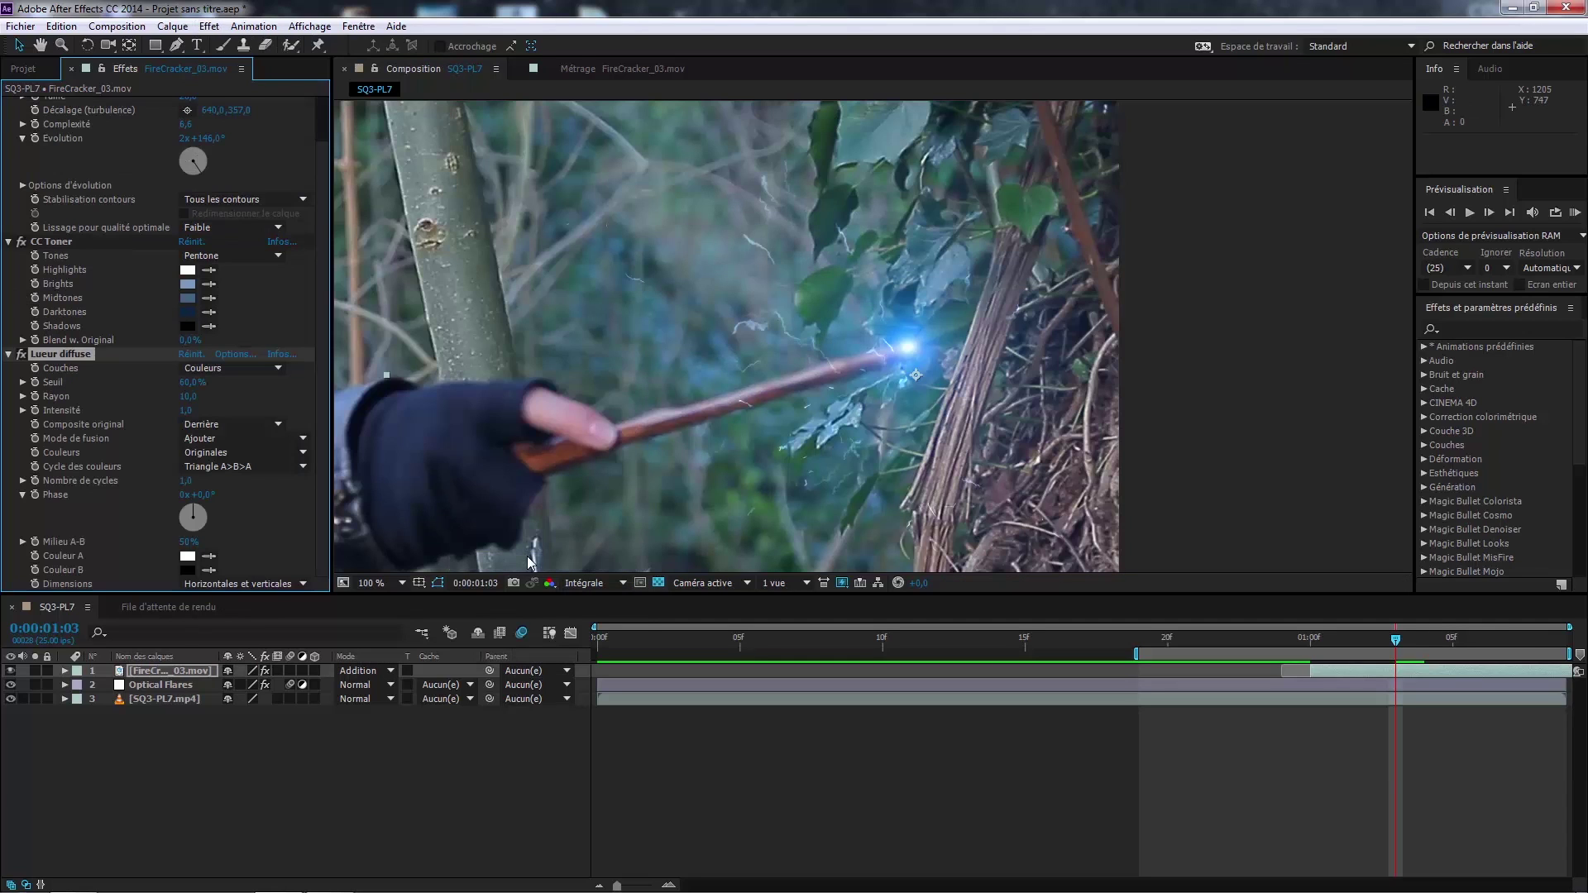
Step: Go to 0:00:01:00, hide the Optical Flares layer and collapse the CC Toner and Turbulences settings
left_click_drag(1395, 643, 1310, 640)
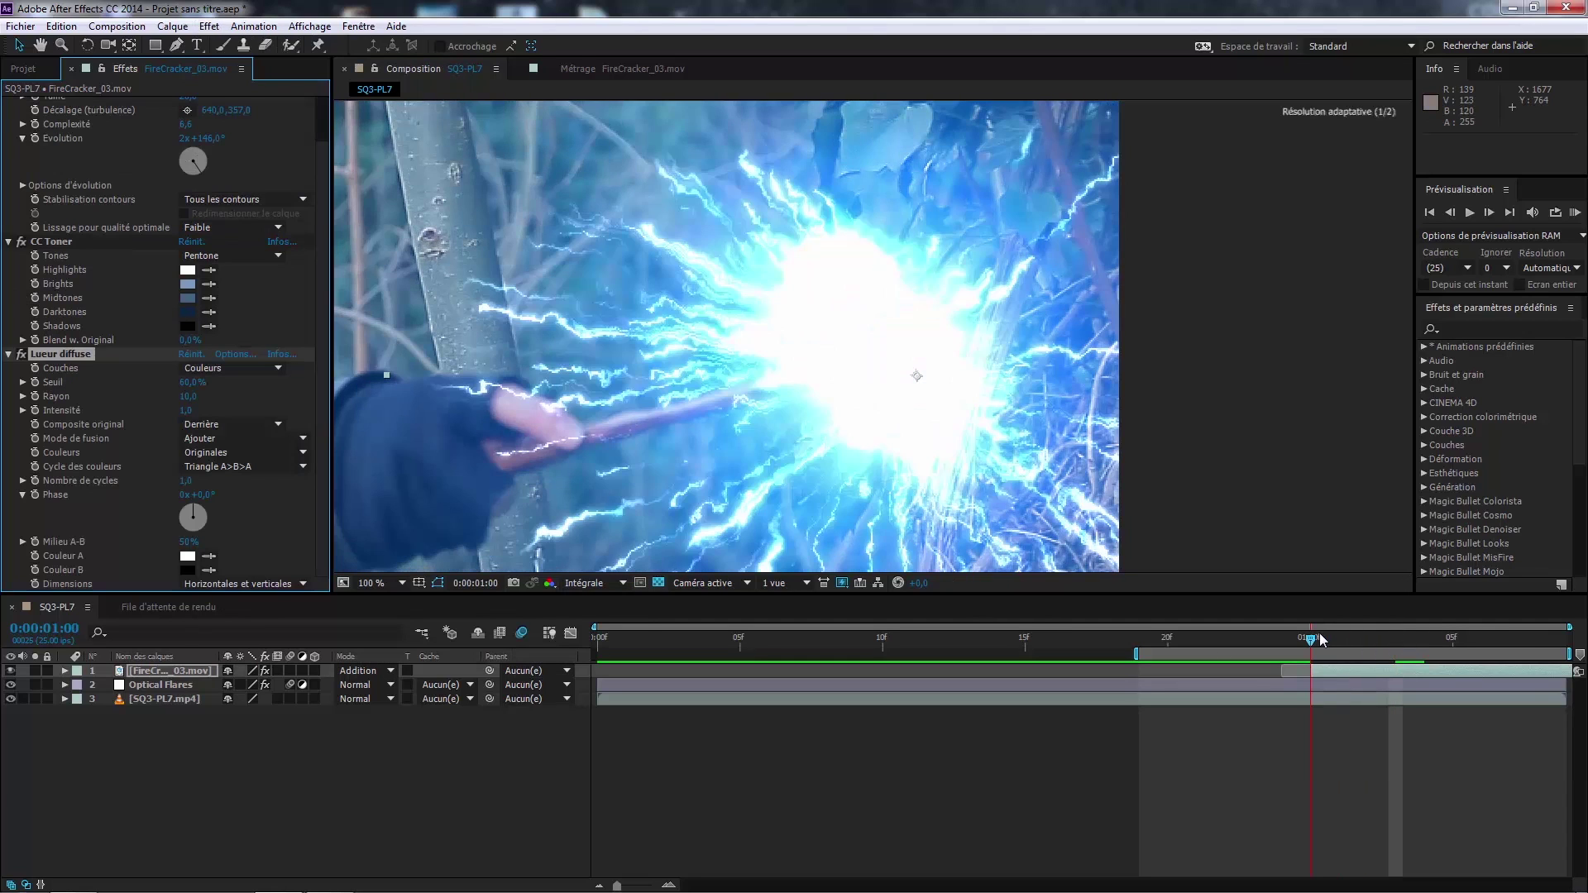
left_click(11, 686)
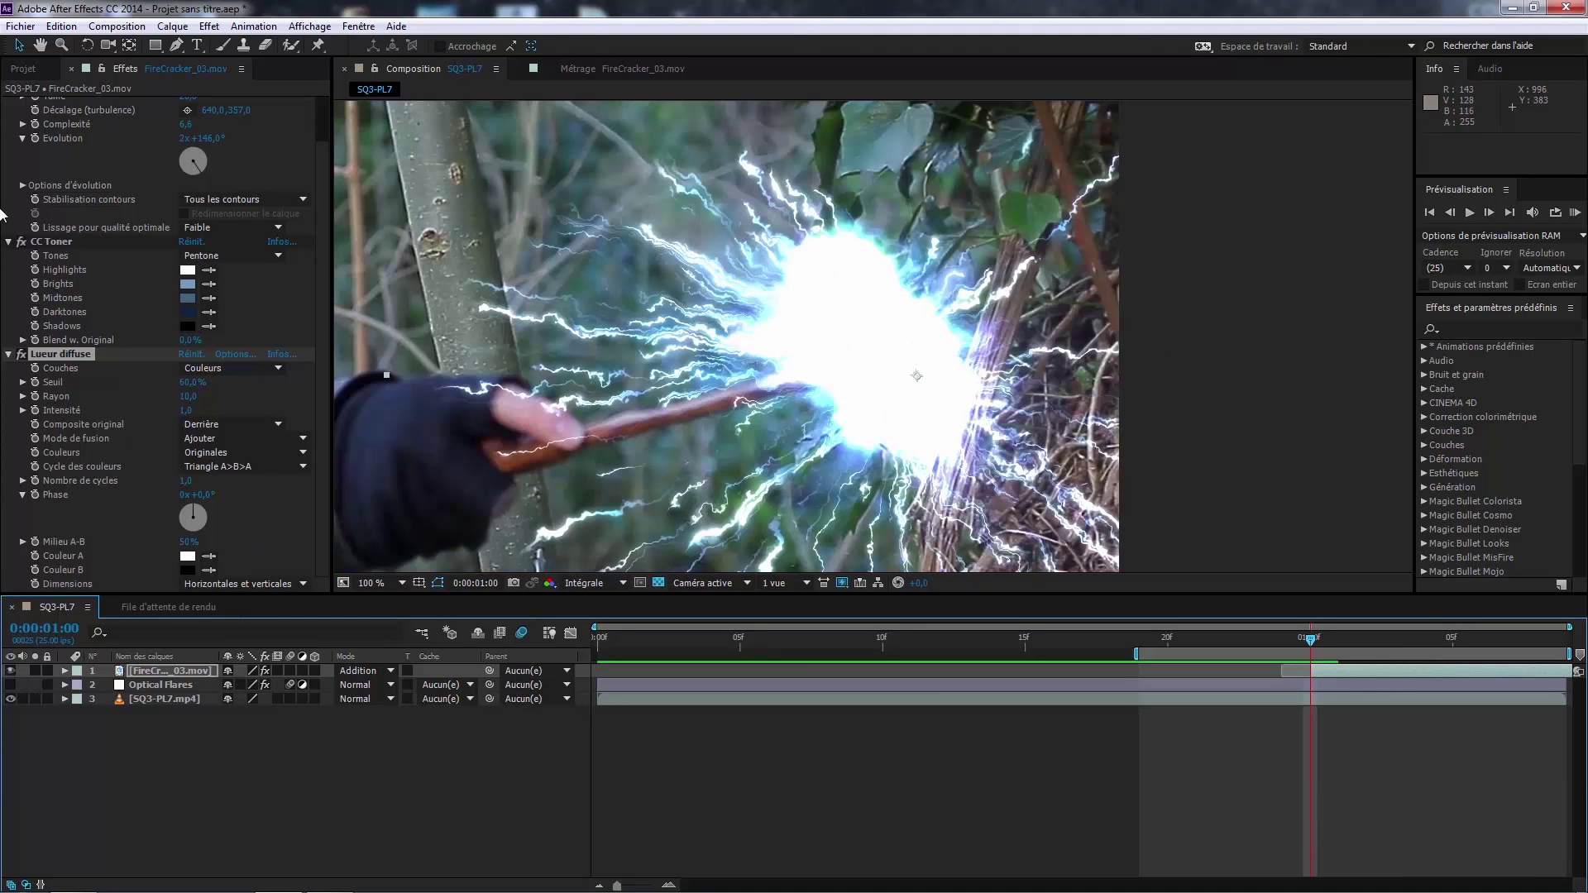
left_click(9, 242)
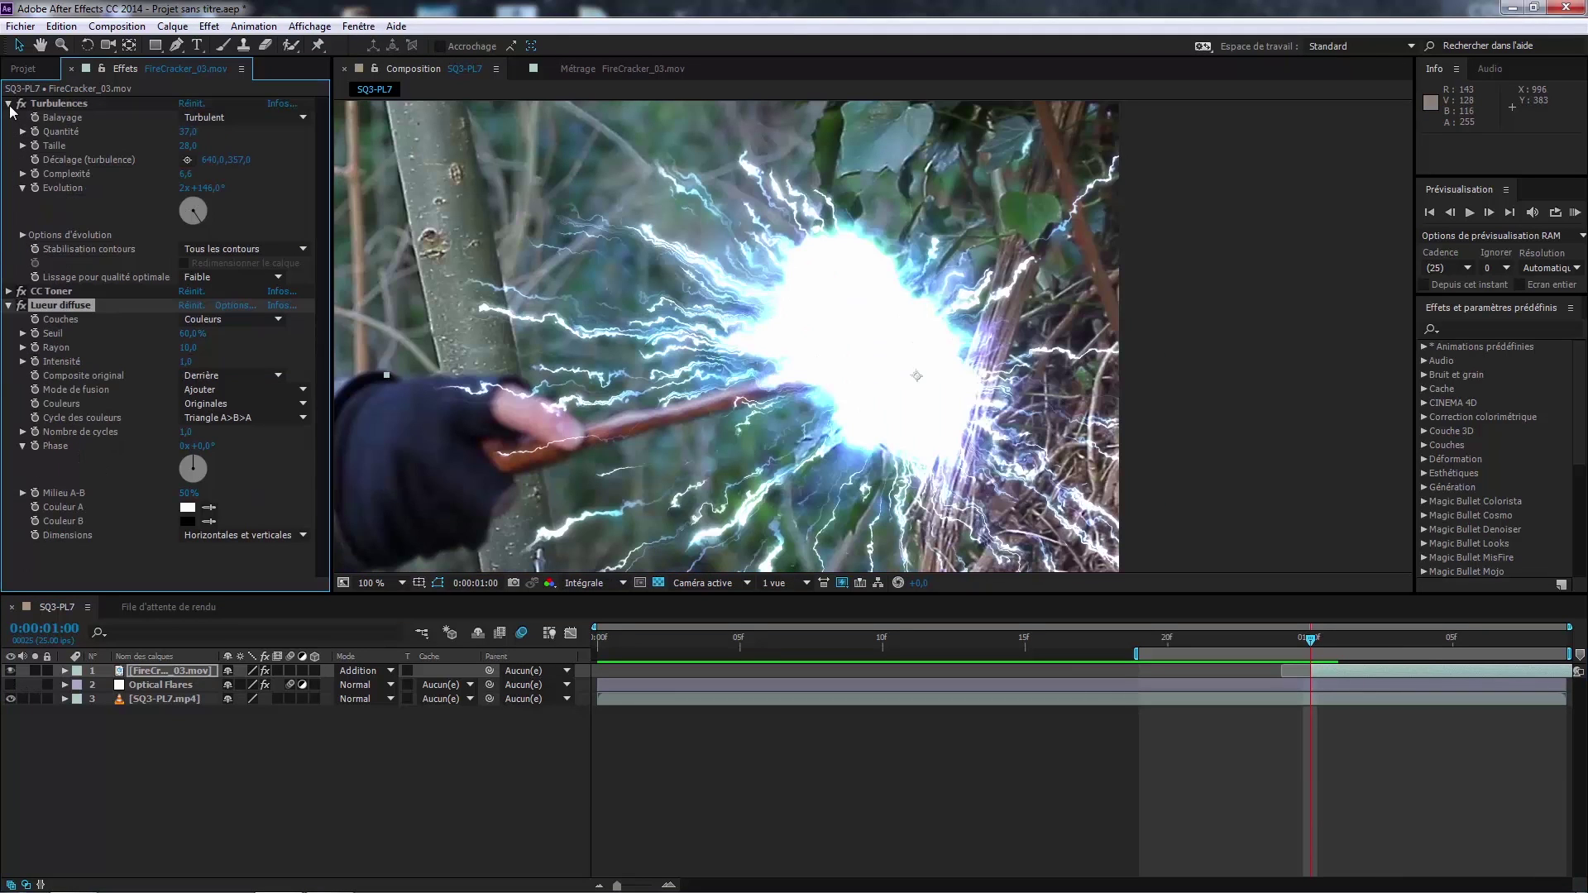
left_click(9, 104)
Step: Toggle the Lueur diffuse effect off and on to compare the sparks with and without glow
left_click(21, 132)
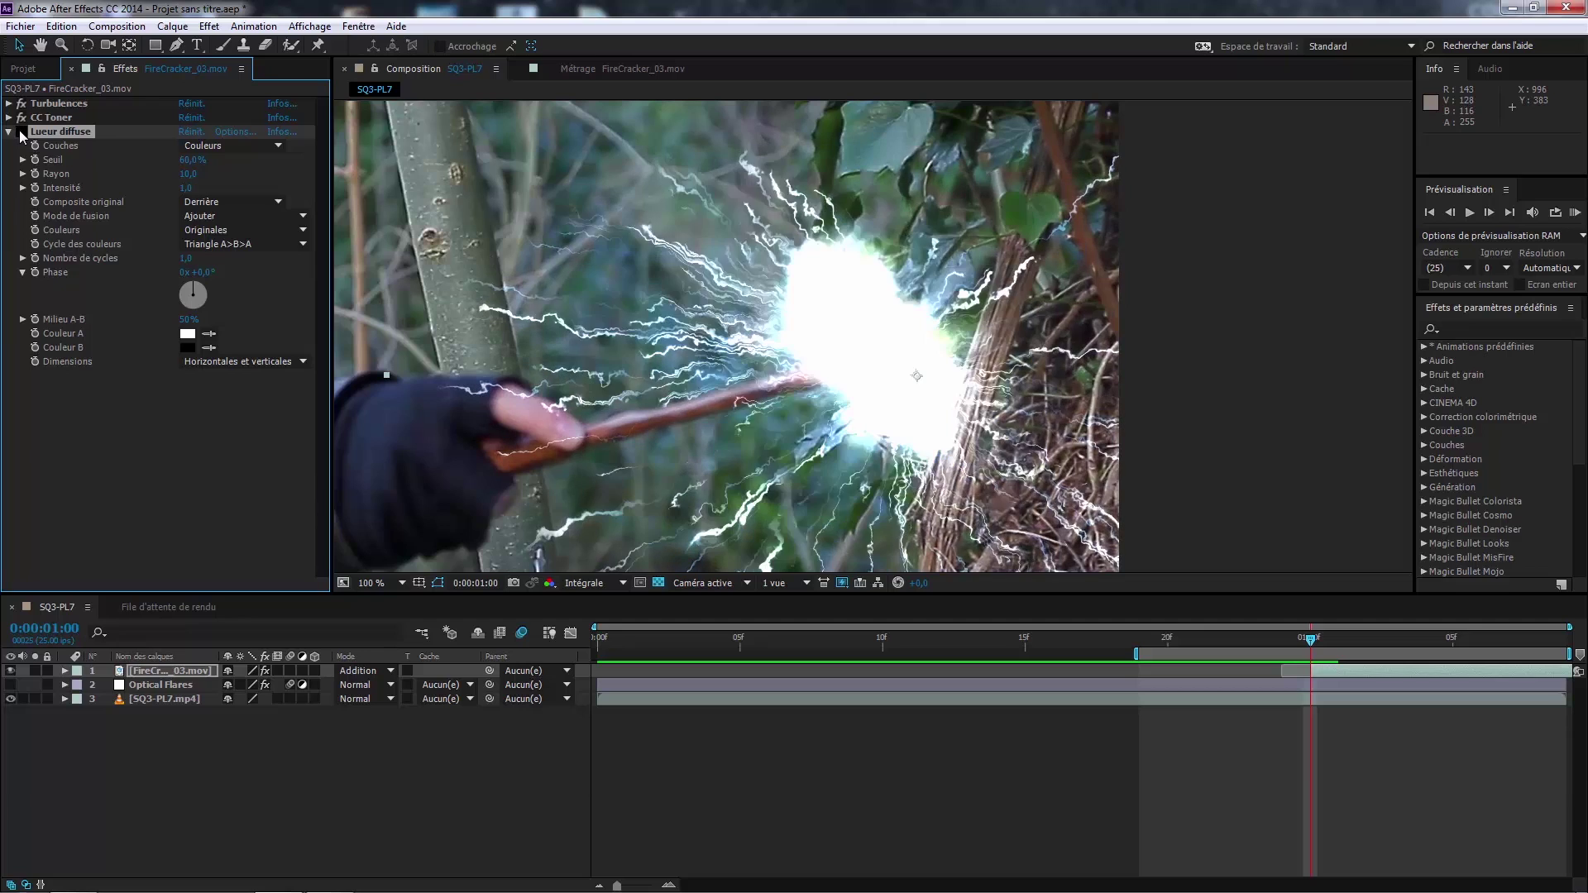
left_click(20, 132)
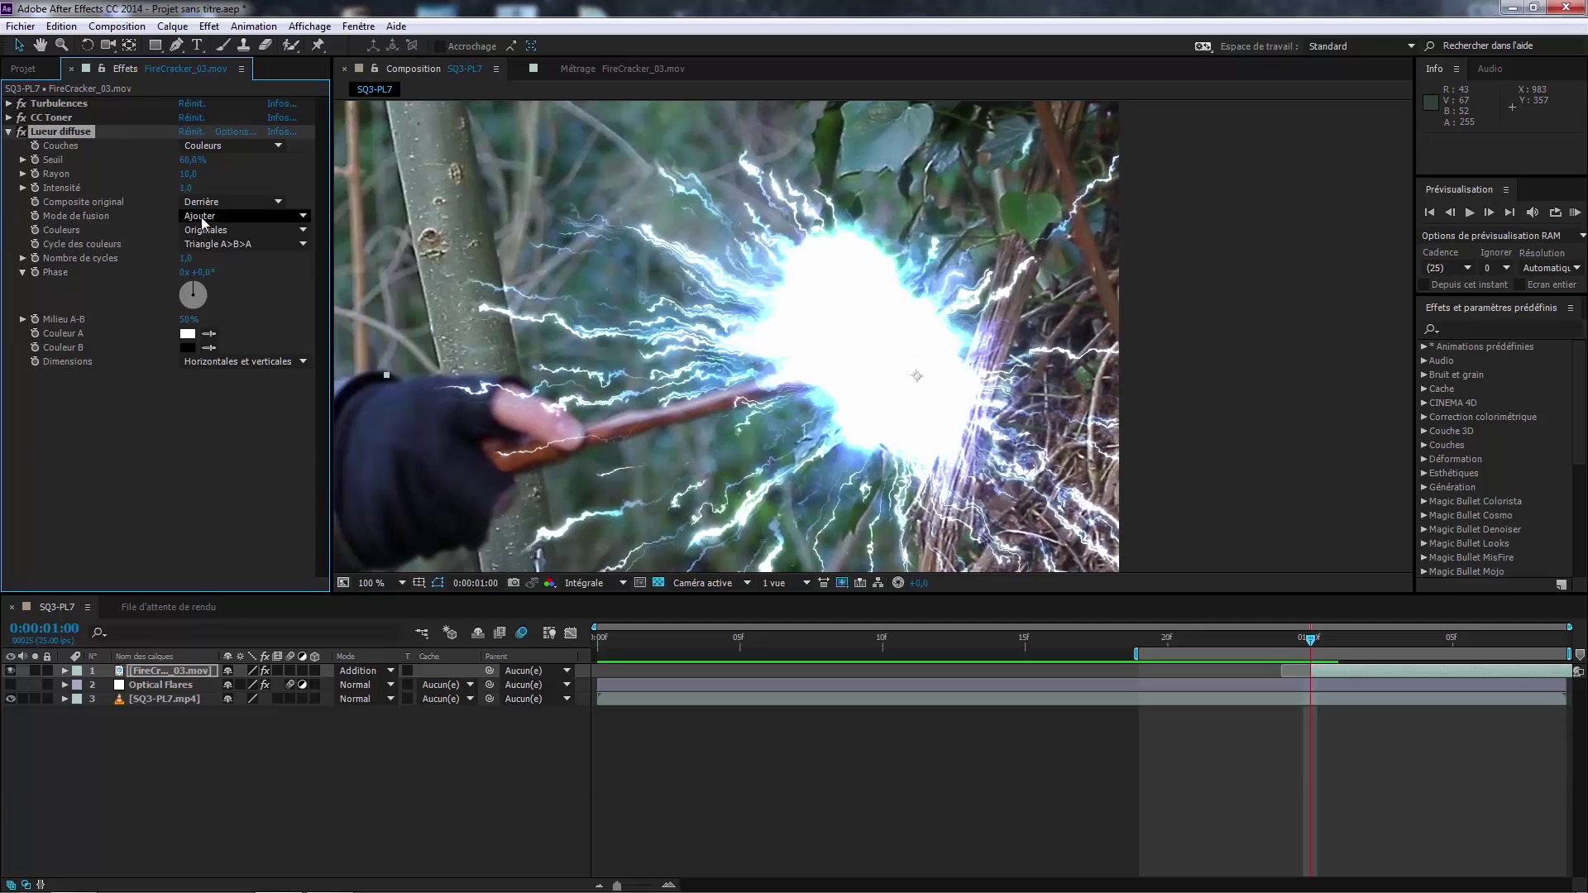
left_click(21, 132)
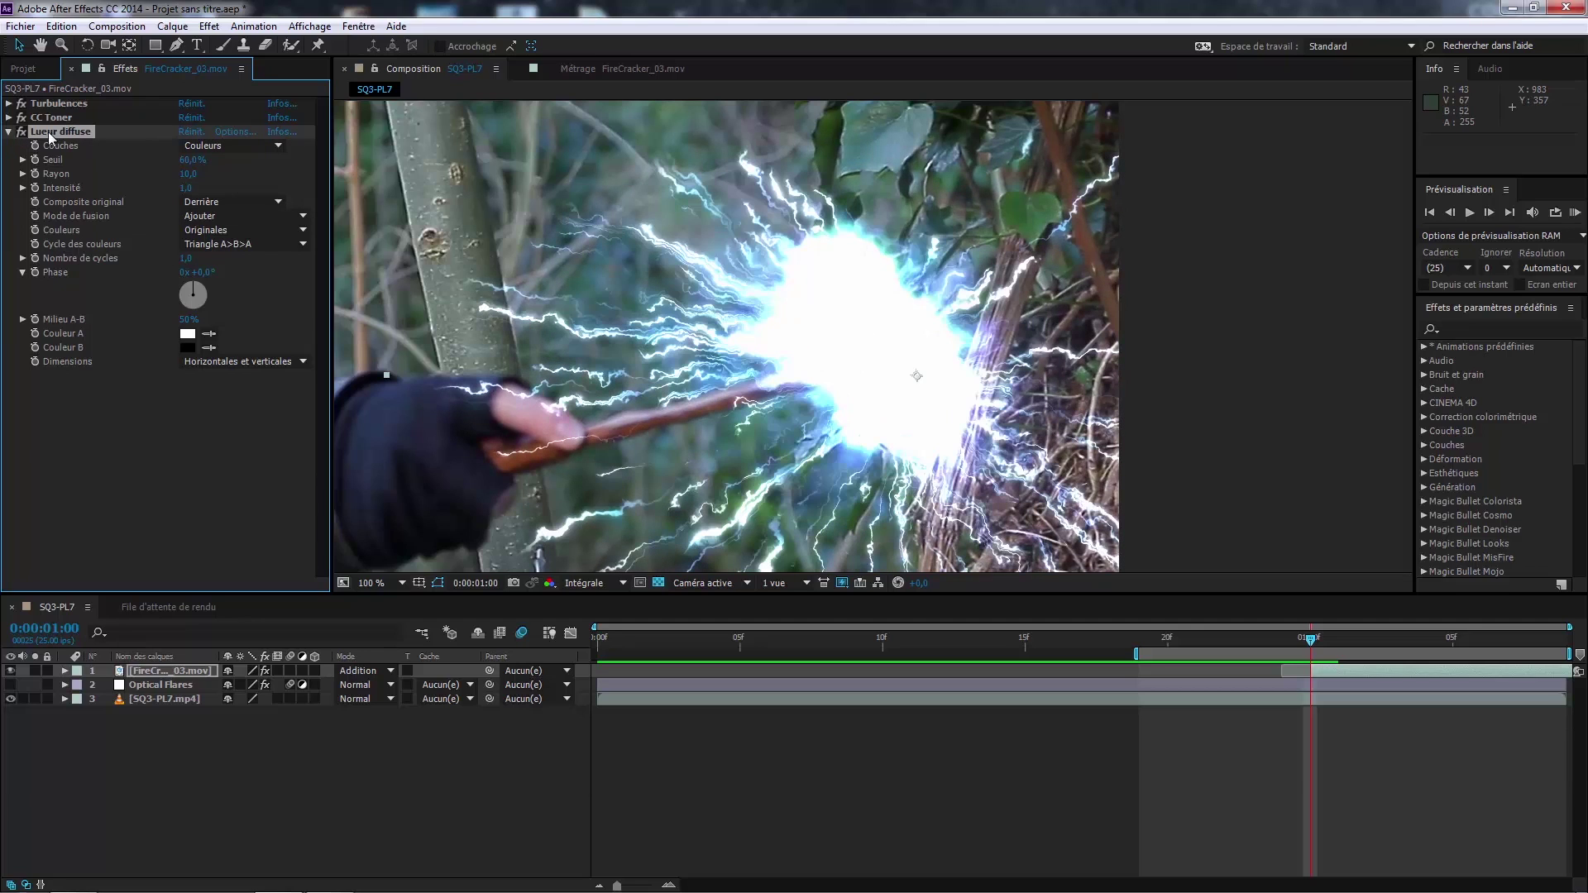
Step: Try basing the Lueur diffuse glow on Alpha and undo the change
left_click(186, 146)
left_click(219, 162)
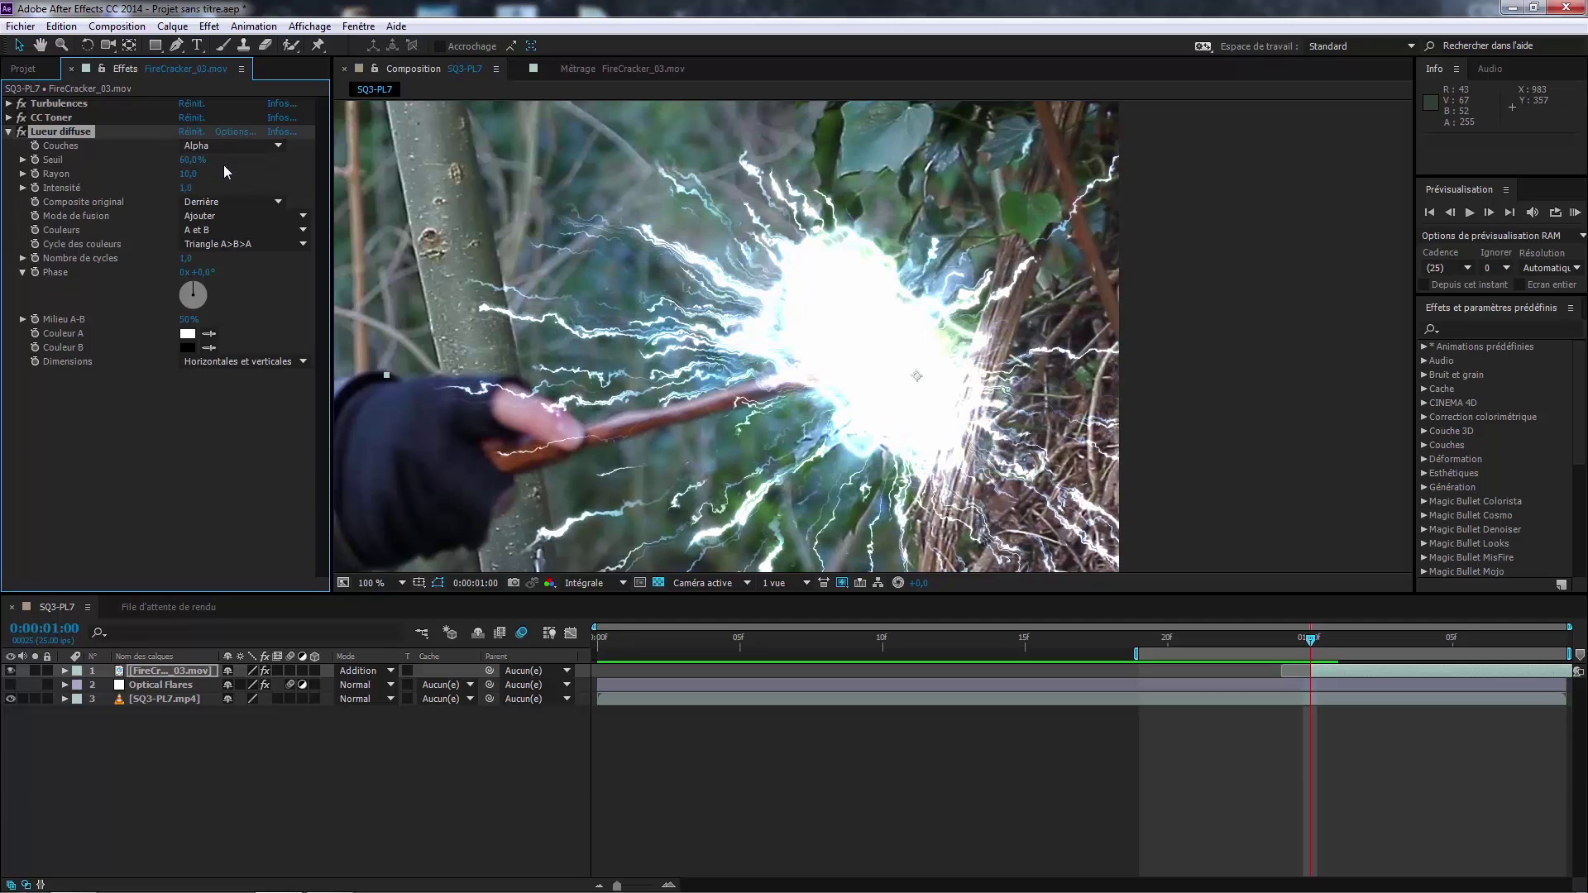
key("ctrl+z")
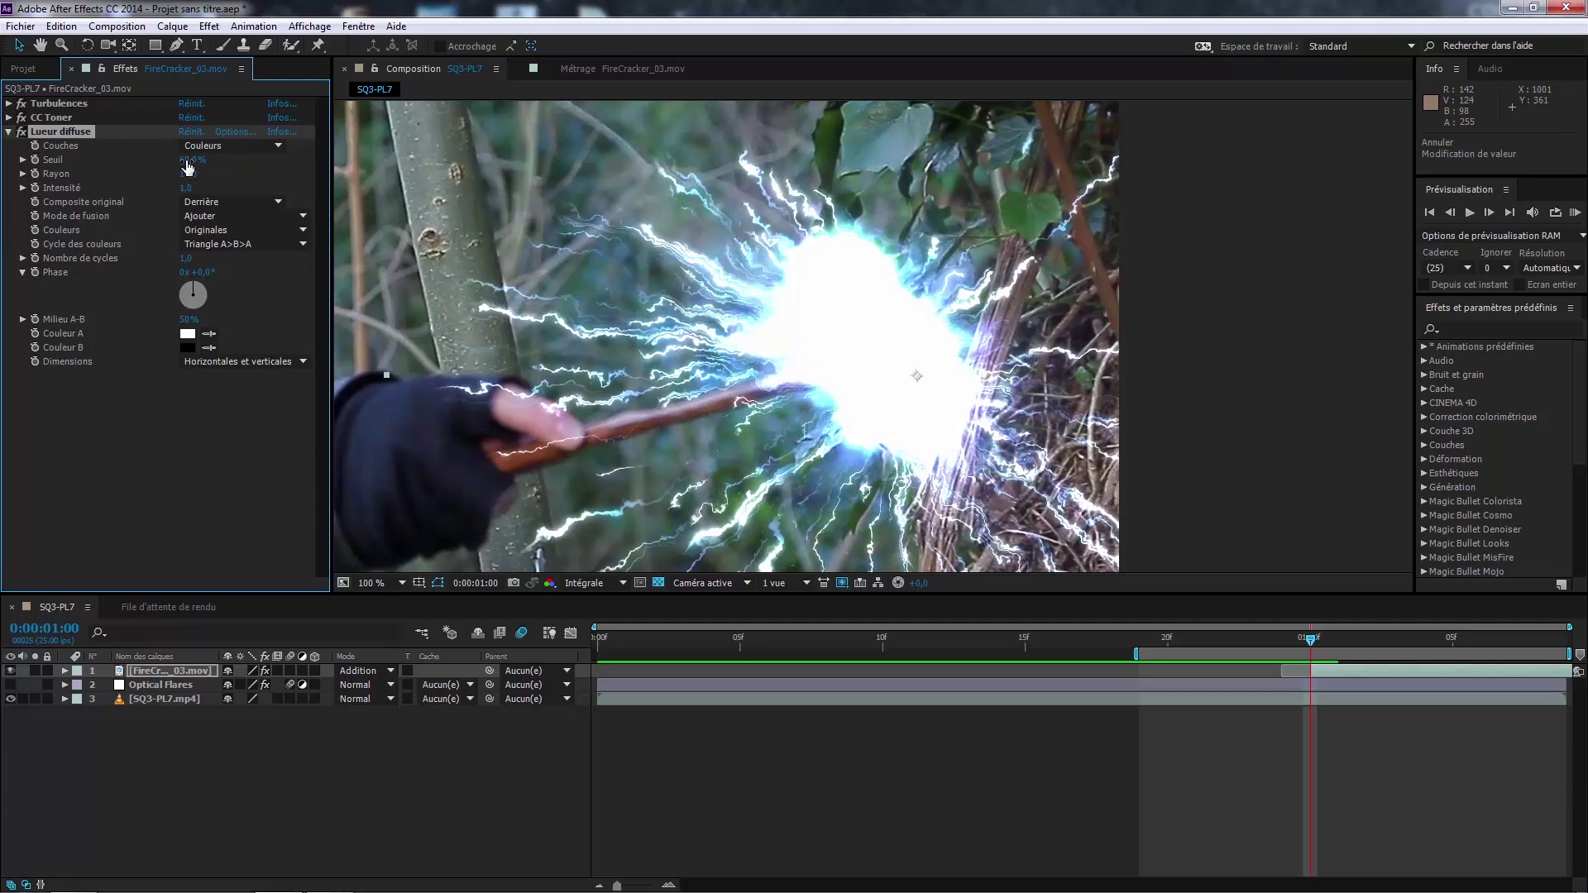
Step: Experiment with the Seuil and Intensité of Lueur diffuse, and set its Rayon to 56
left_click_drag(188, 161, 323, 183)
scroll(910, 354, "down", 1)
scroll(856, 354, "up", 1)
mouse_move(187, 184)
left_mouse_down()
mouse_move(348, 175)
mouse_move(178, 187)
left_mouse_up()
left_click_drag(186, 177, 226, 174)
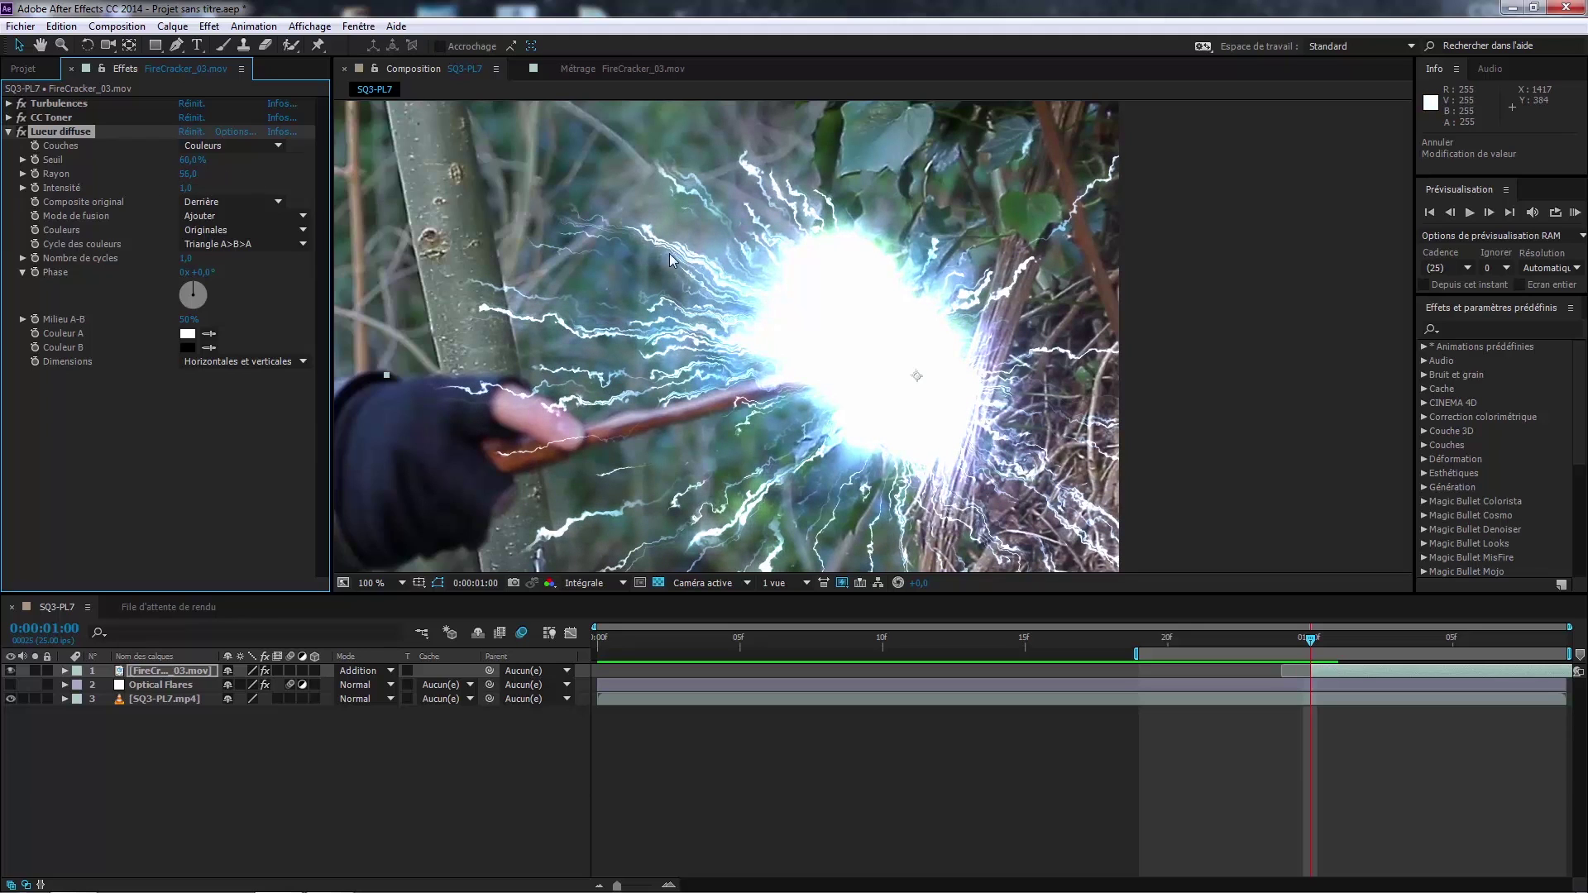
Step: Switch Lueur diffuse off and on repeatedly to examine the widened glow around the explosion at 0:00:01:00
left_click_drag(61, 136, 54, 374)
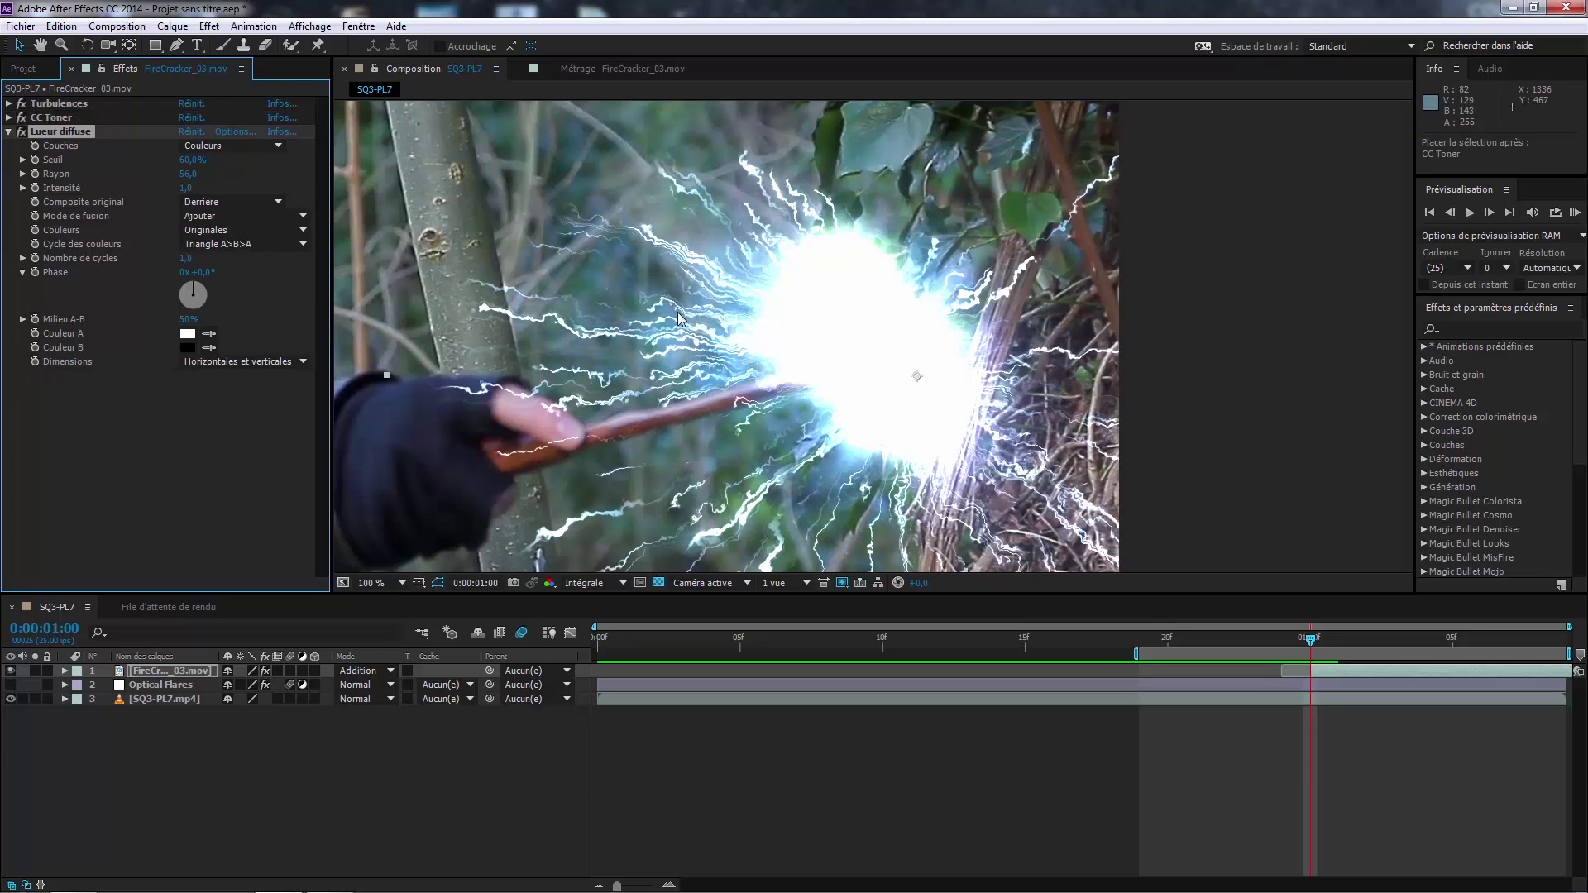
left_click(21, 133)
left_click(20, 132)
left_click(21, 132)
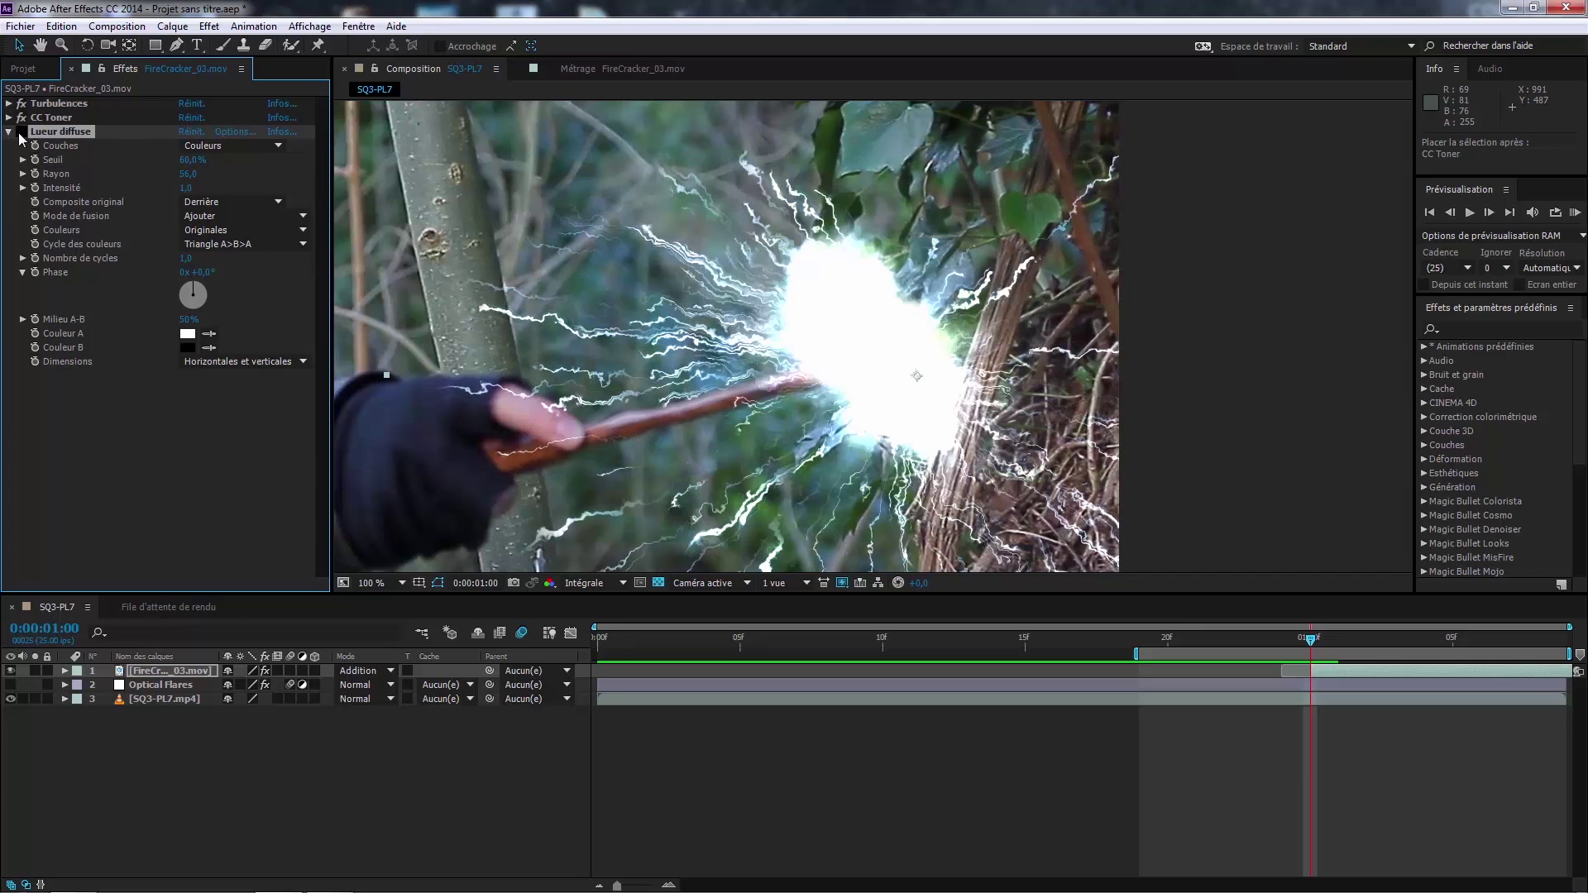
left_click(21, 132)
left_click(21, 133)
left_click(21, 134)
left_click(21, 134)
left_click(21, 134)
scroll(819, 393, "down", 2)
scroll(831, 380, "up", 2)
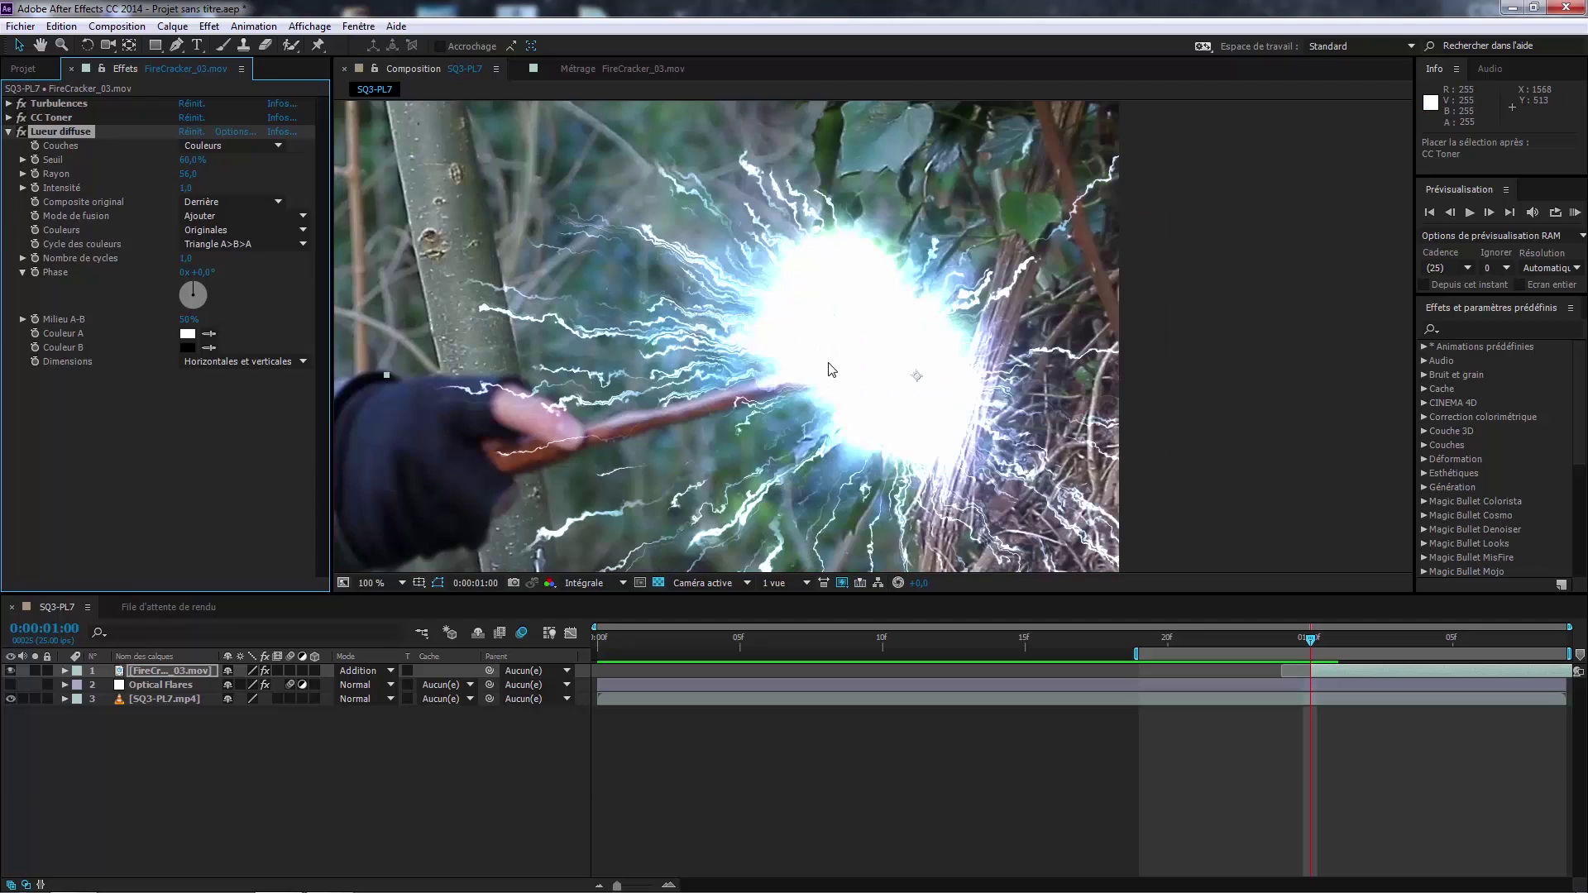
Step: Advance to 0:00:01:01 and compare the electric sparks with Lueur diffuse off and on
key("Page_Down")
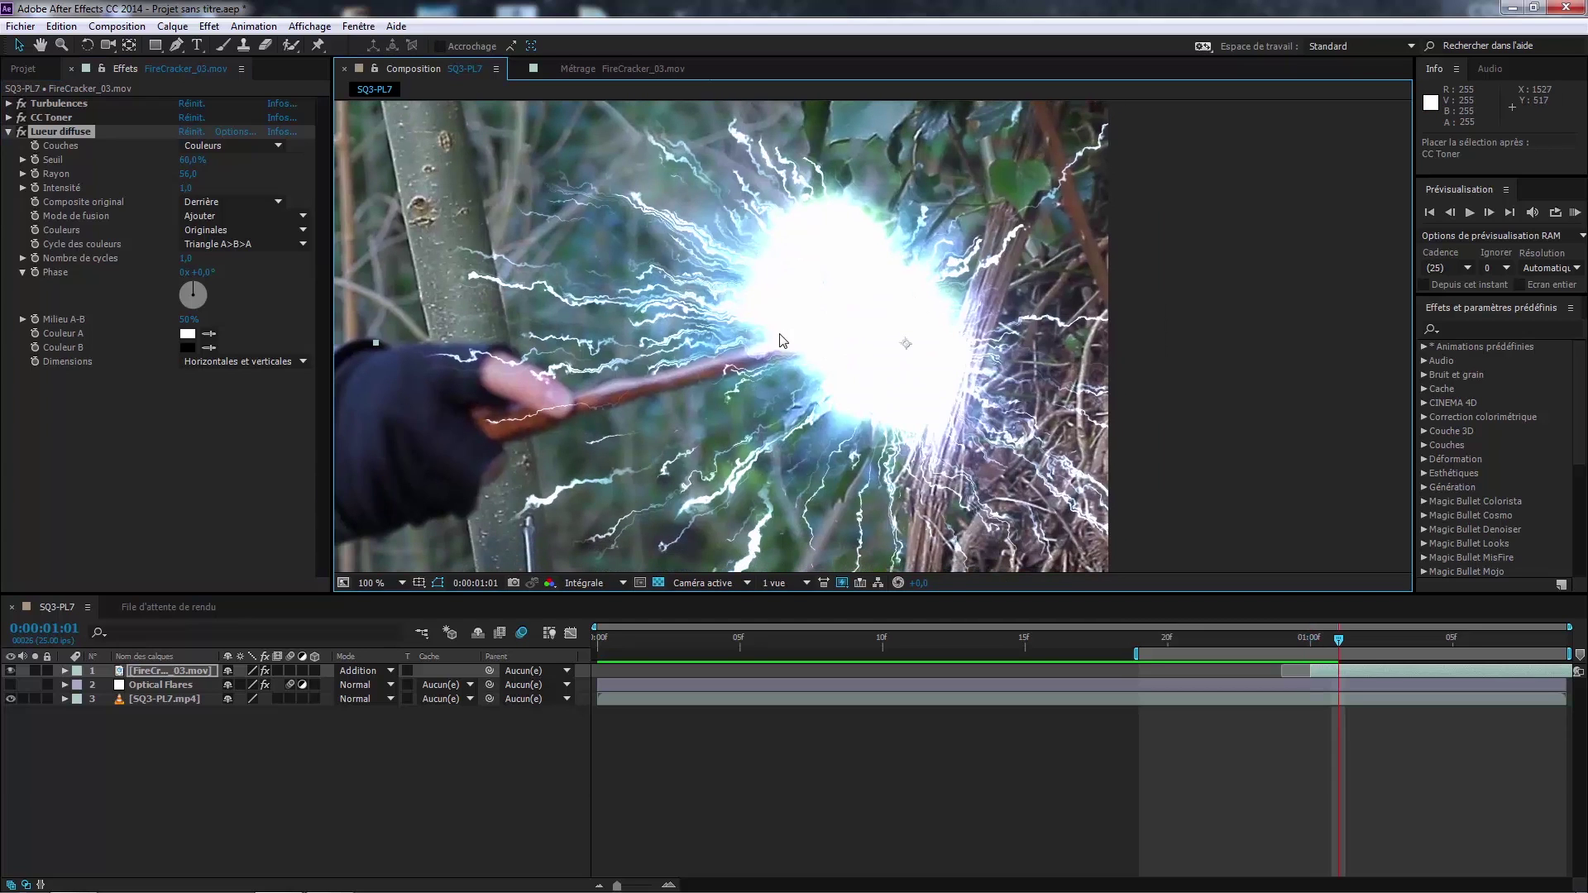
left_click(21, 133)
left_click(21, 133)
left_click(21, 133)
left_click(21, 133)
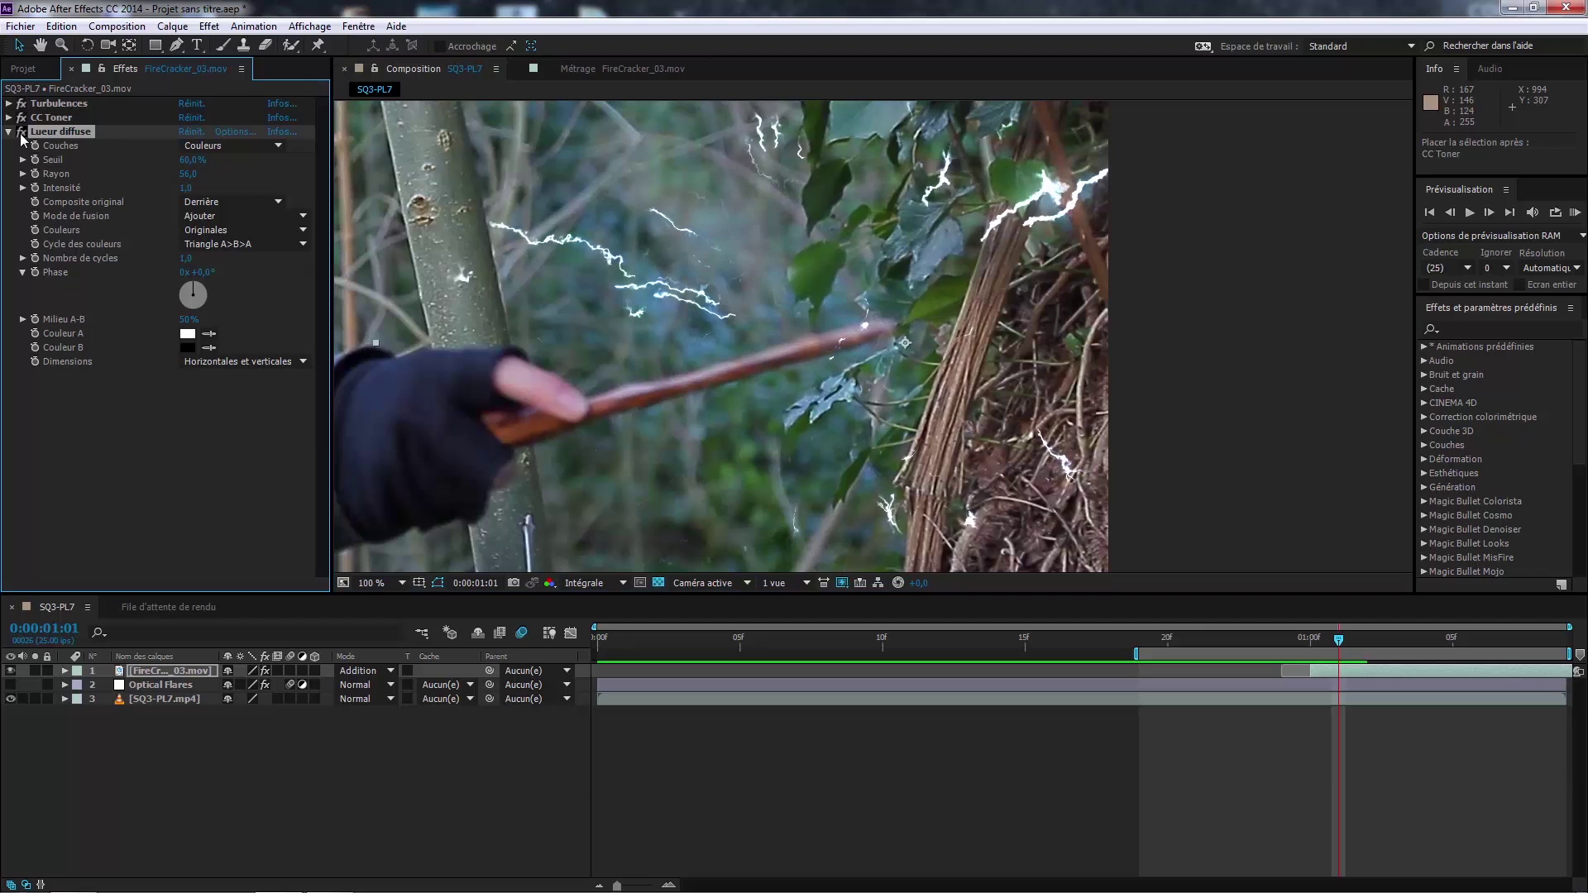
Step: Step back and forth through the frames around 0:00:01:00 to examine the glowing explosion and sparks
key("Page_Up")
key("Page_Down")
key("Page_Up")
key("Page_Up")
key("Page_Down")
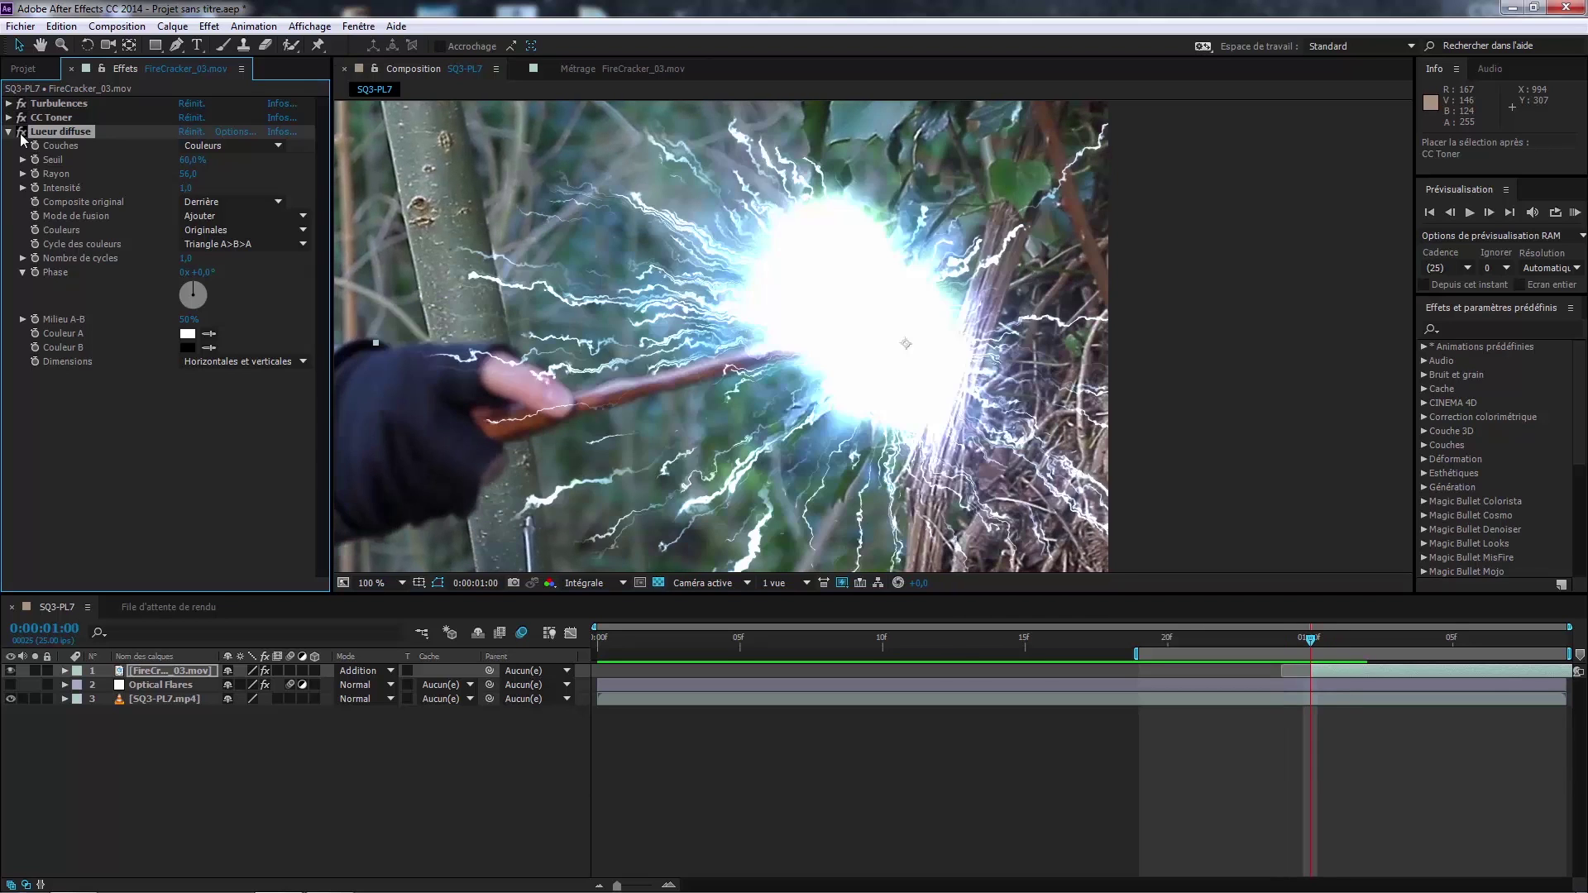
key("Page_Down")
key("Page_Down")
key("Page_Up")
key("Page_Up")
key("Page_Up")
key("Page_Down")
key("Page_Down")
key("Page_Up")
left_click(232, 203)
left_click(247, 179)
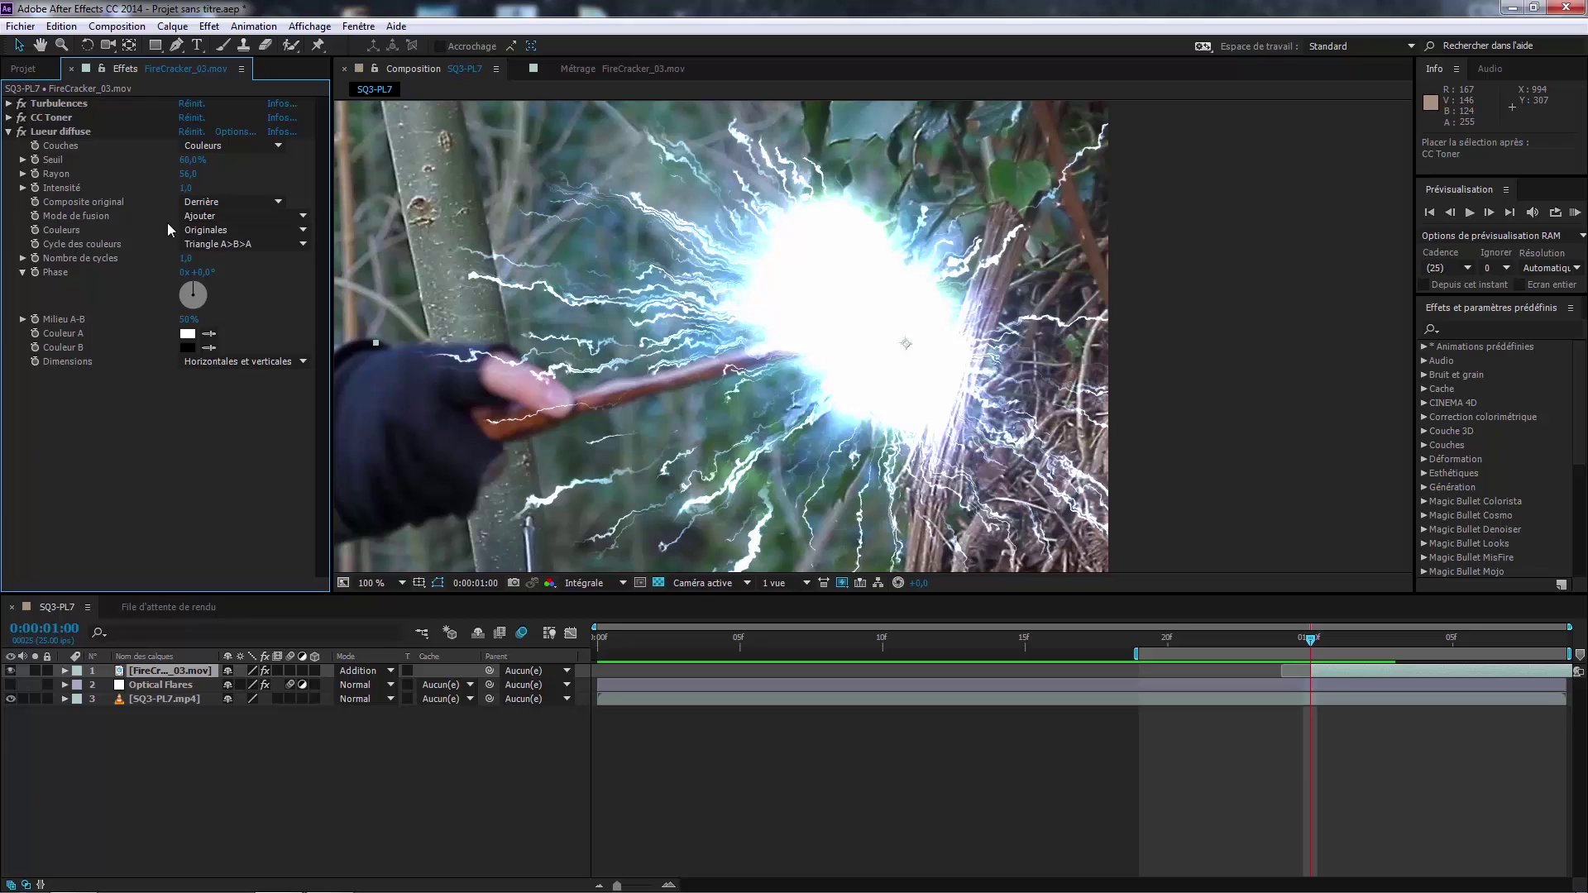
Step: Show the Optical Flares layer again and scale the FireCracker explosion up to 118%
left_click(11, 684)
key("comma")
key("comma")
key("comma")
key("comma")
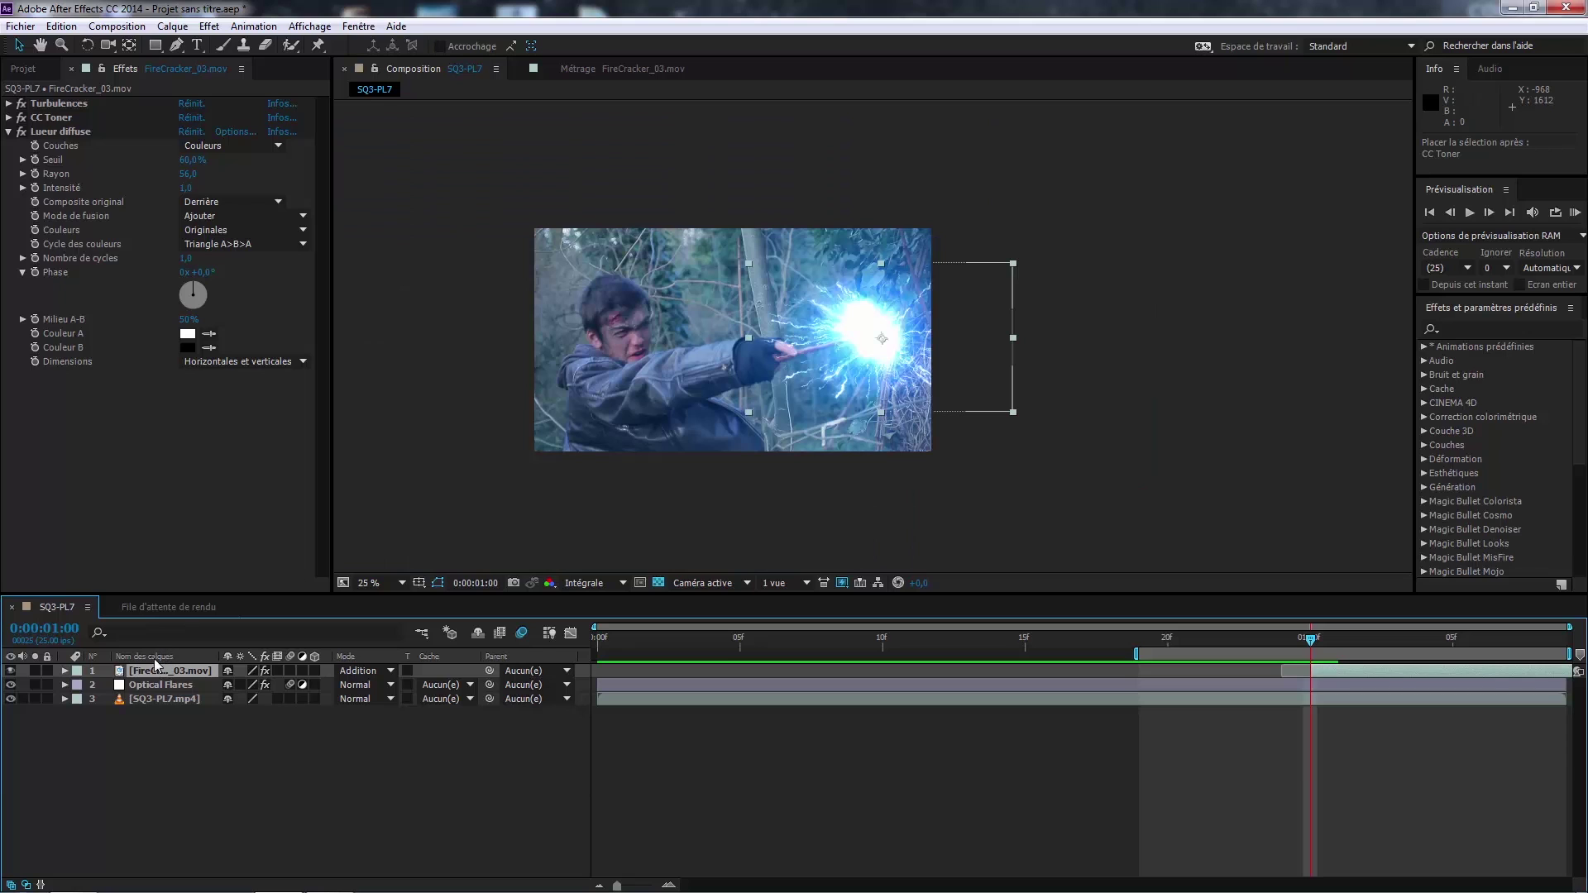
key("period")
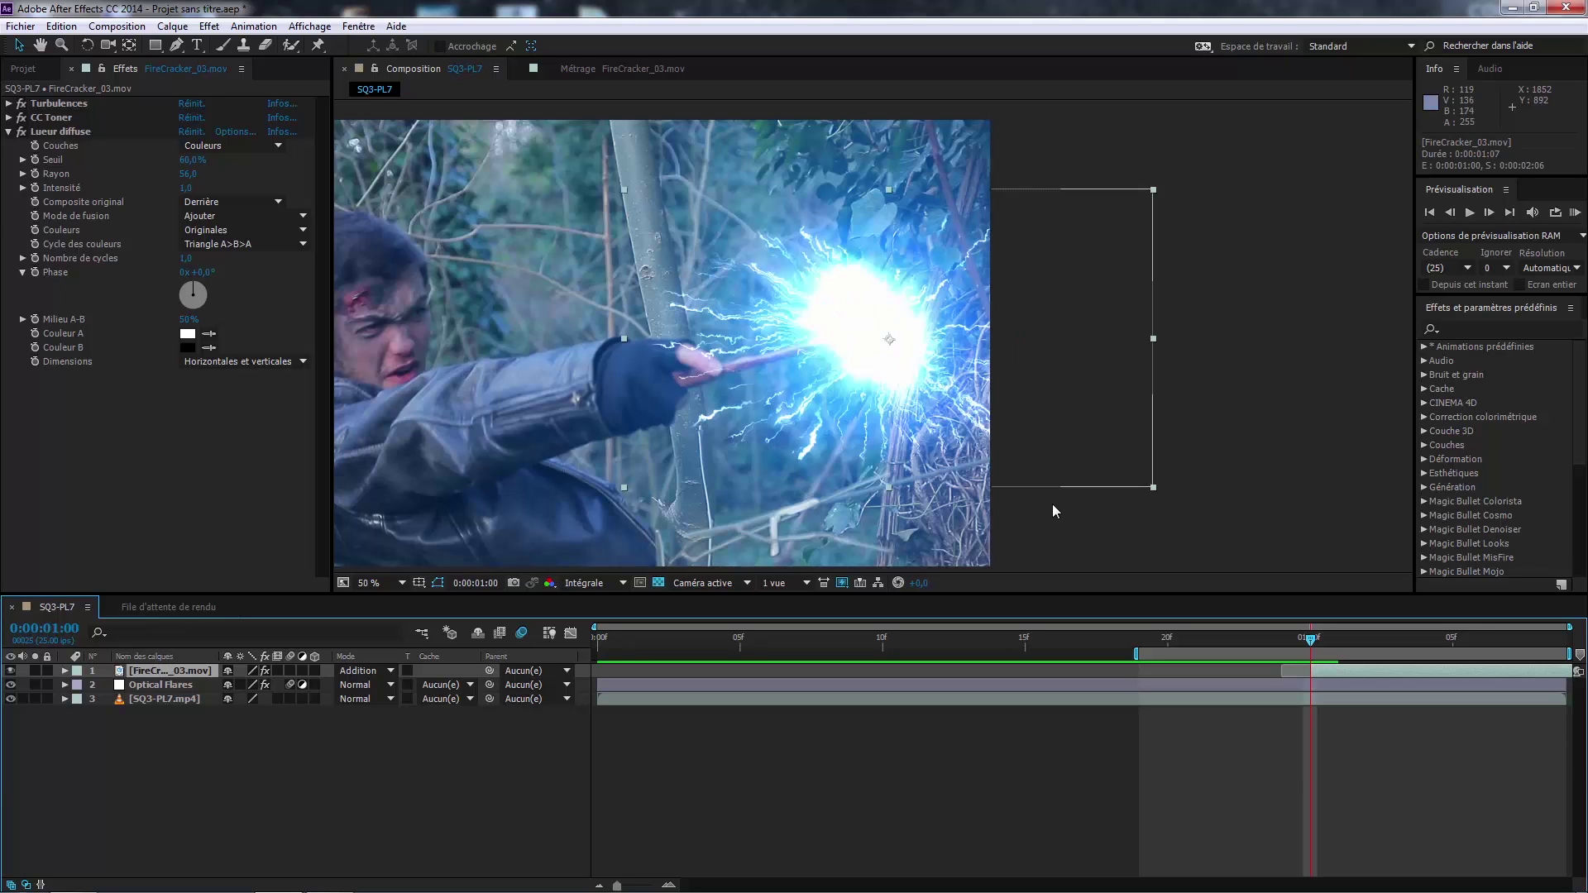
left_click_drag(1155, 488, 1227, 514)
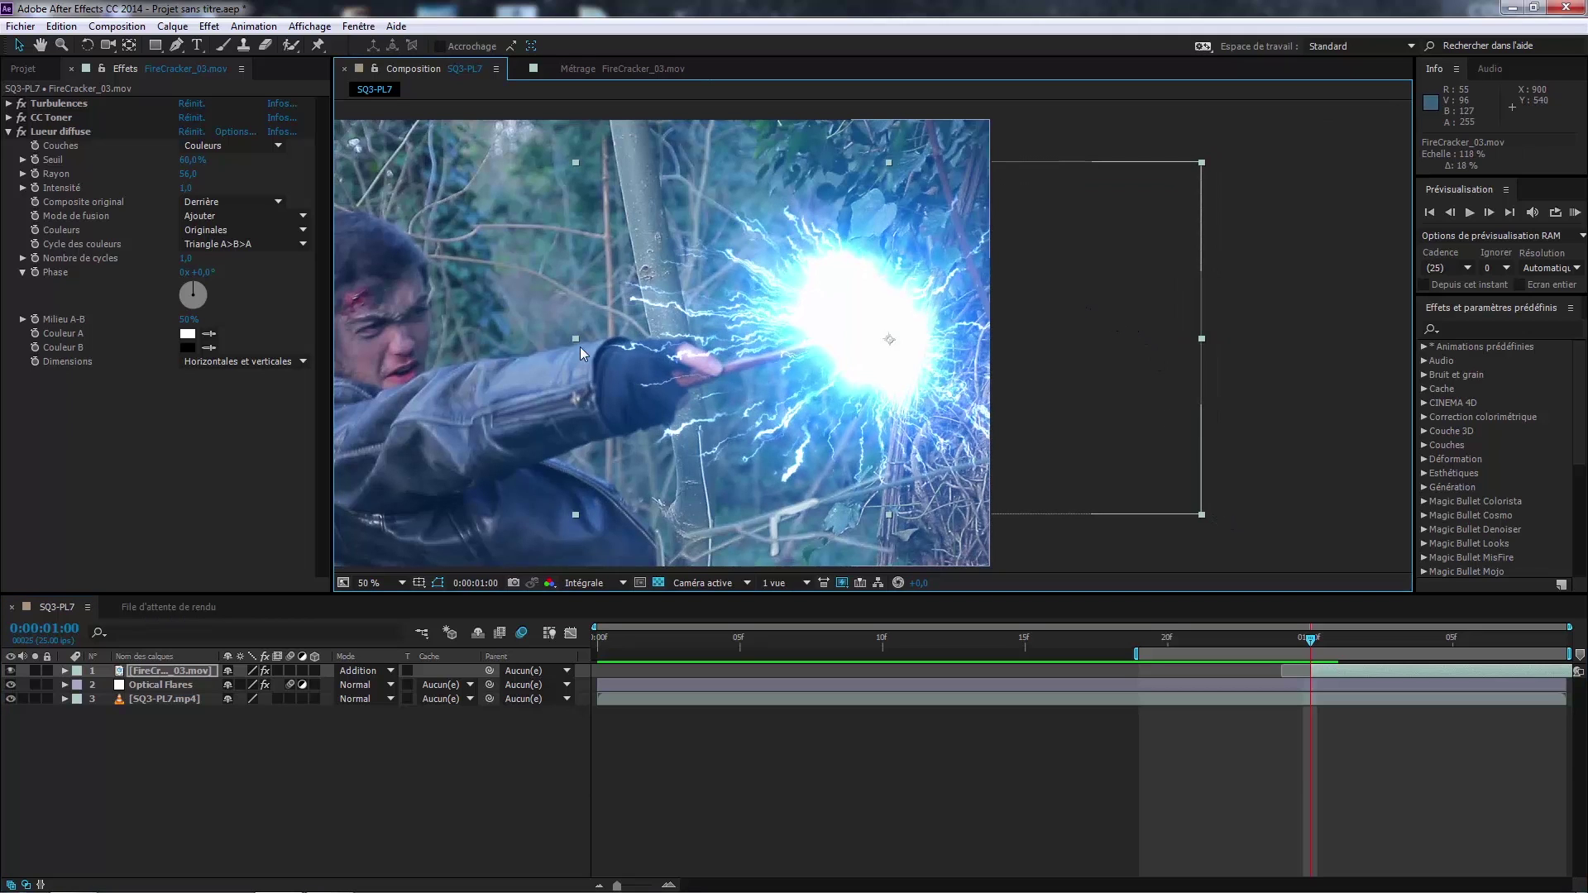
Step: Stretch the FireCracker explosion horizontally and move it to position 1592, 508 over the wand tip
left_click_drag(622, 342, 1274, 319)
left_click_drag(1139, 304, 1106, 296)
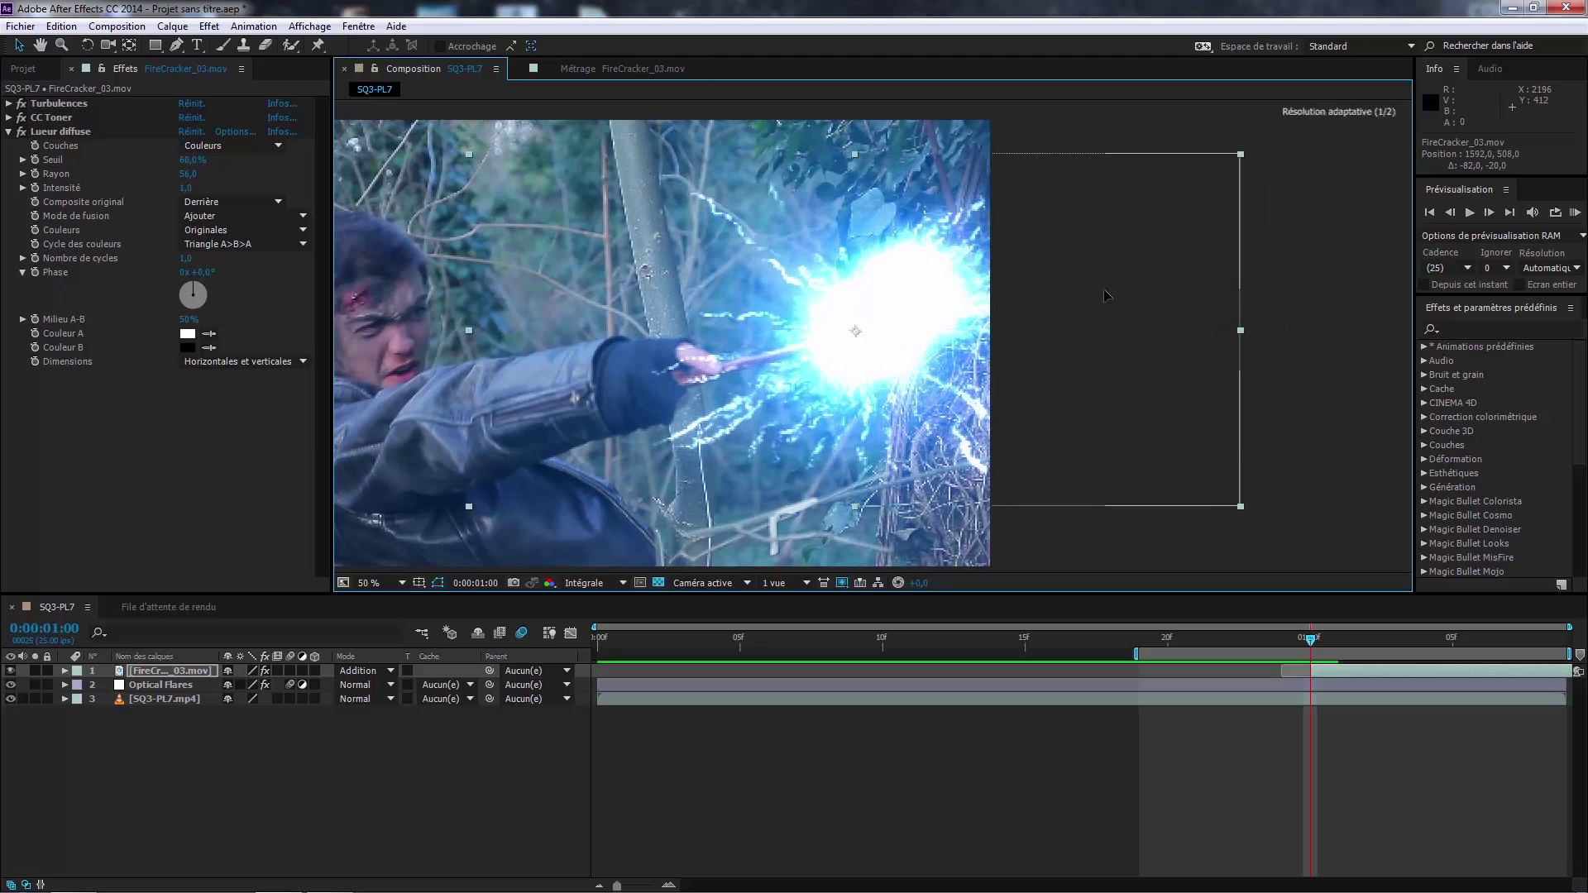
key("period")
key("comma")
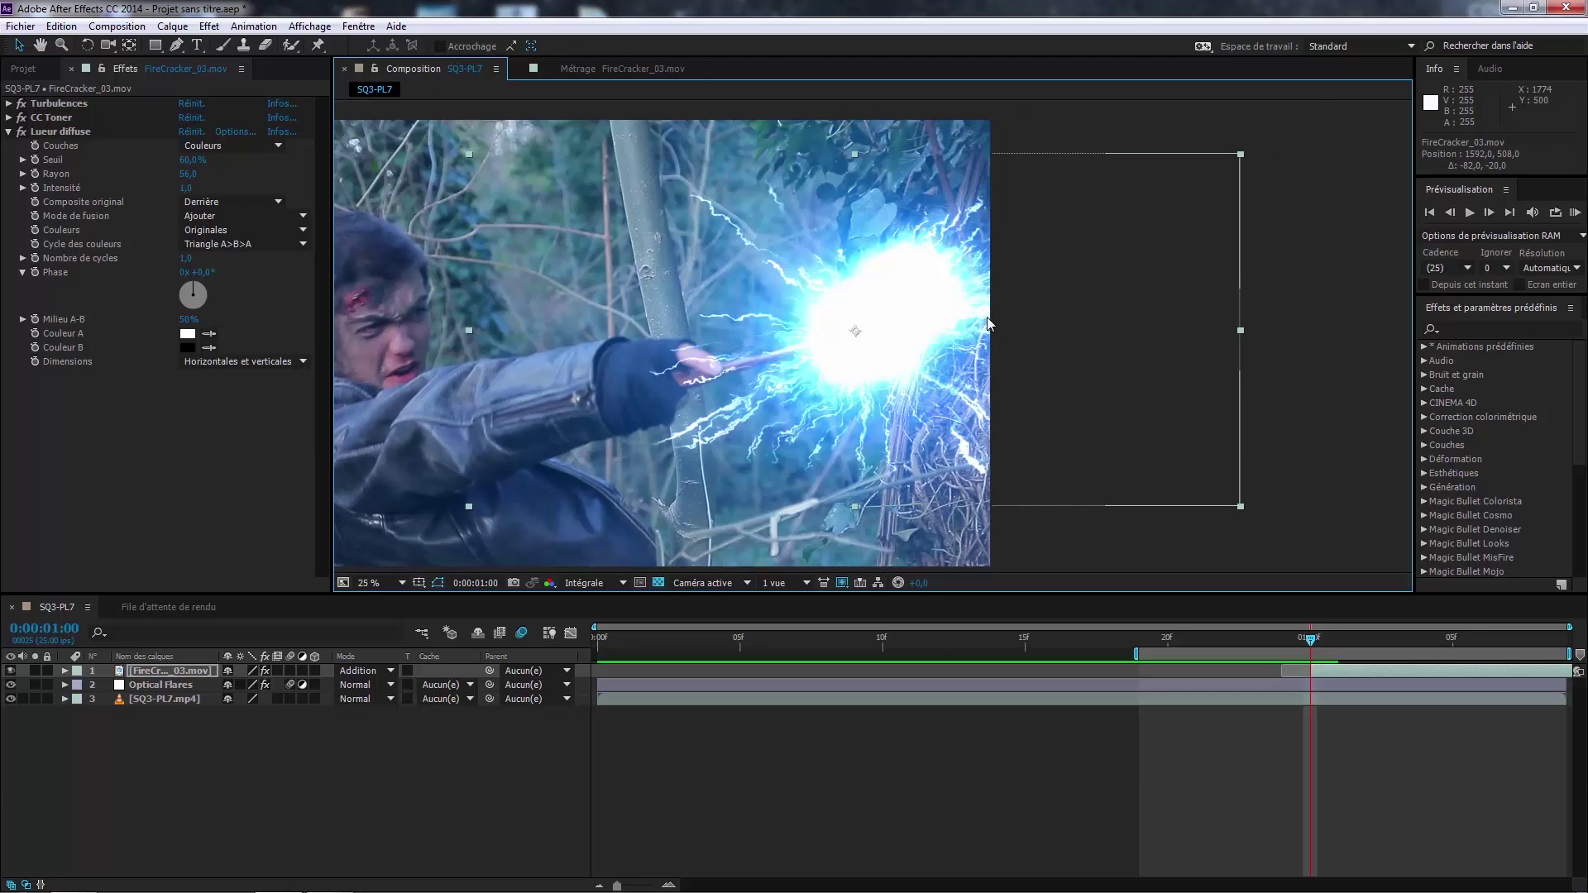
key("comma")
key("period")
Step: Play a RAM preview of the explosion and step back through the frames from 0:00:01:09 to 0:00:01:00
key("KP_0")
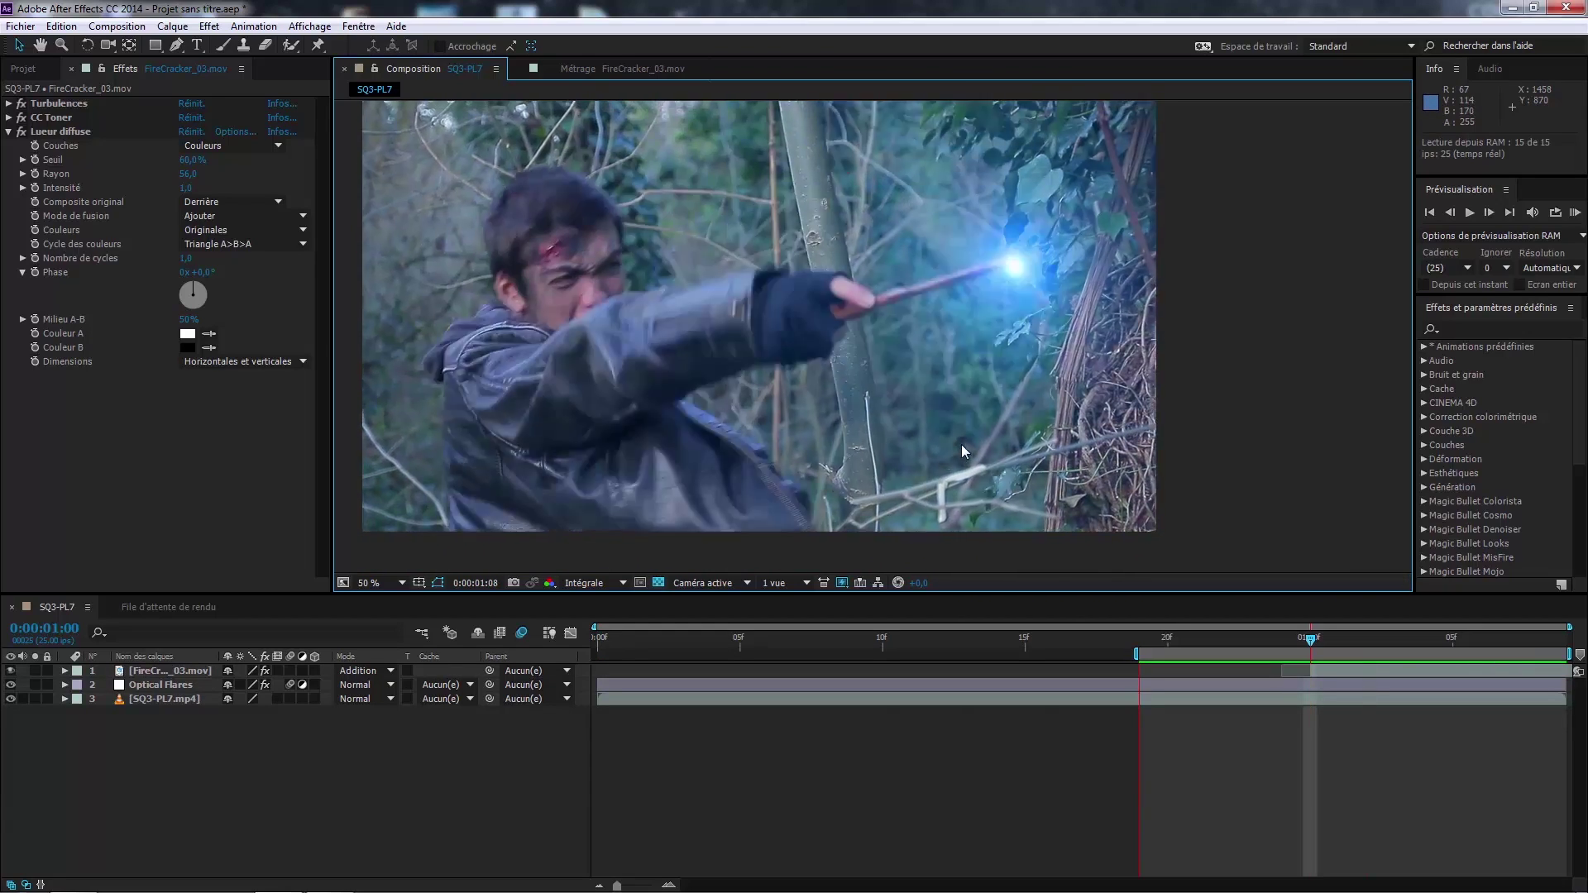
key("space")
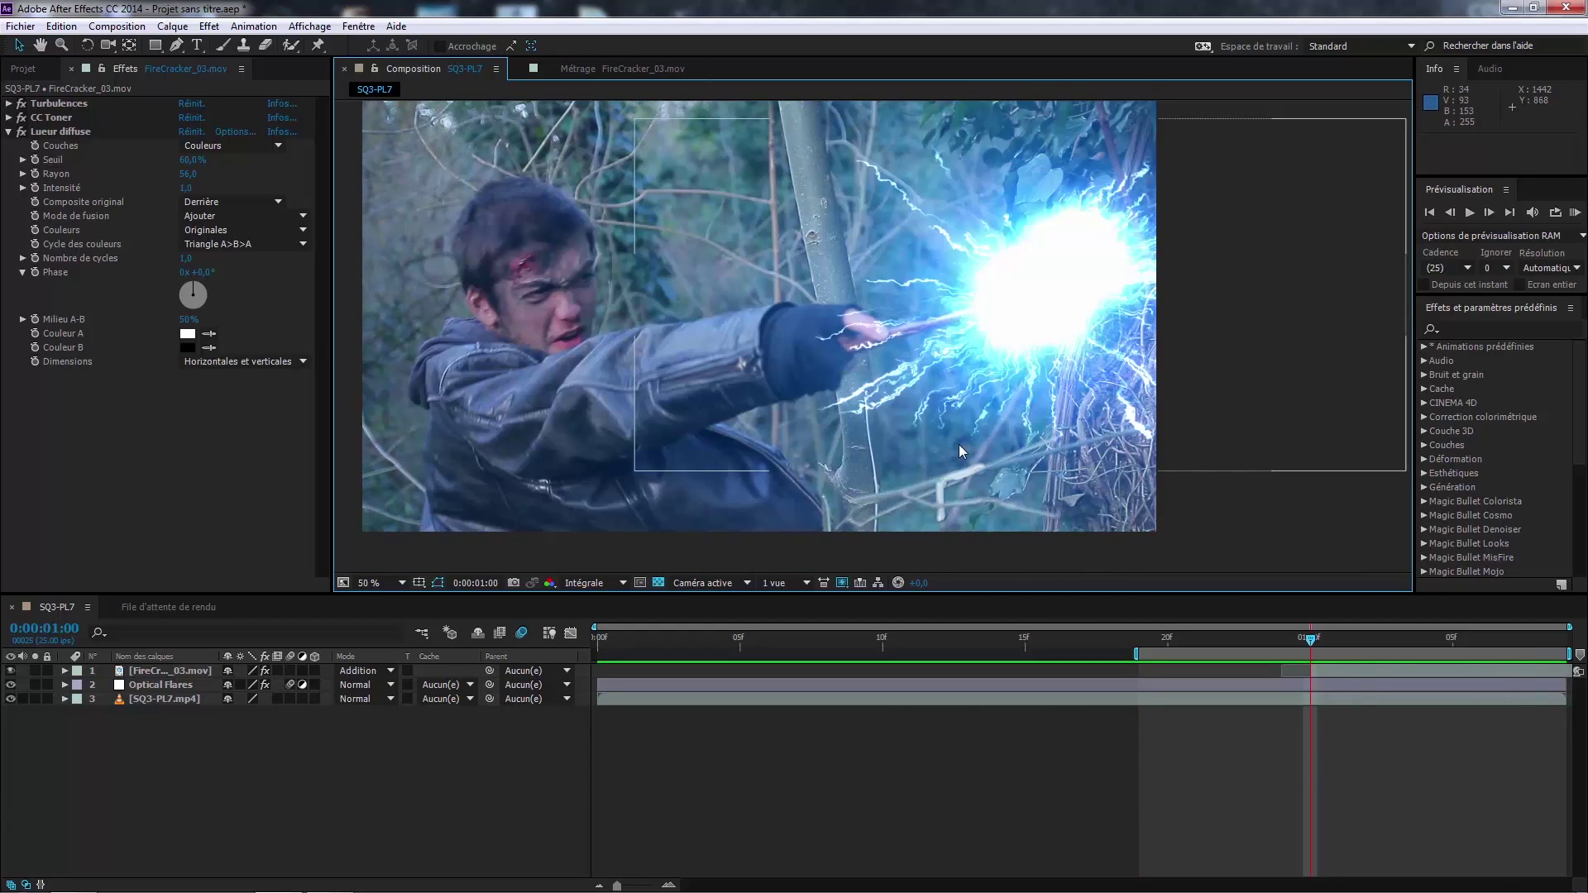
key("shift+Page_Down")
key("Page_Up")
key("Page_Up")
key("Page_Up")
key("Page_Up")
key("Page_Up")
key("Page_Up")
key("Page_Up")
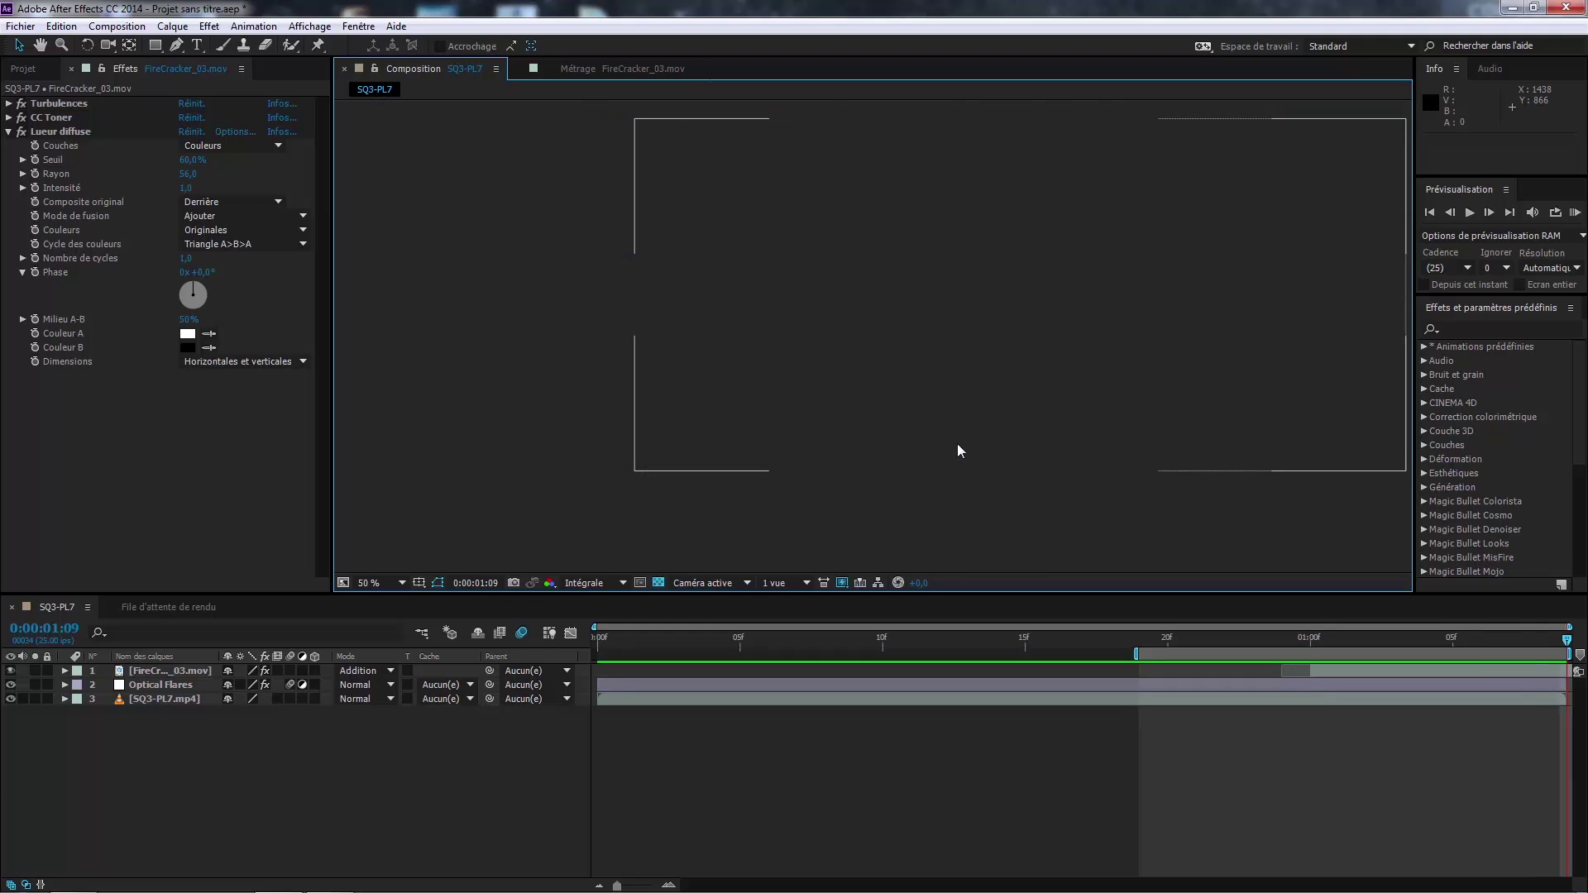
key("Page_Up")
key("Page_Up")
key("Page_Up")
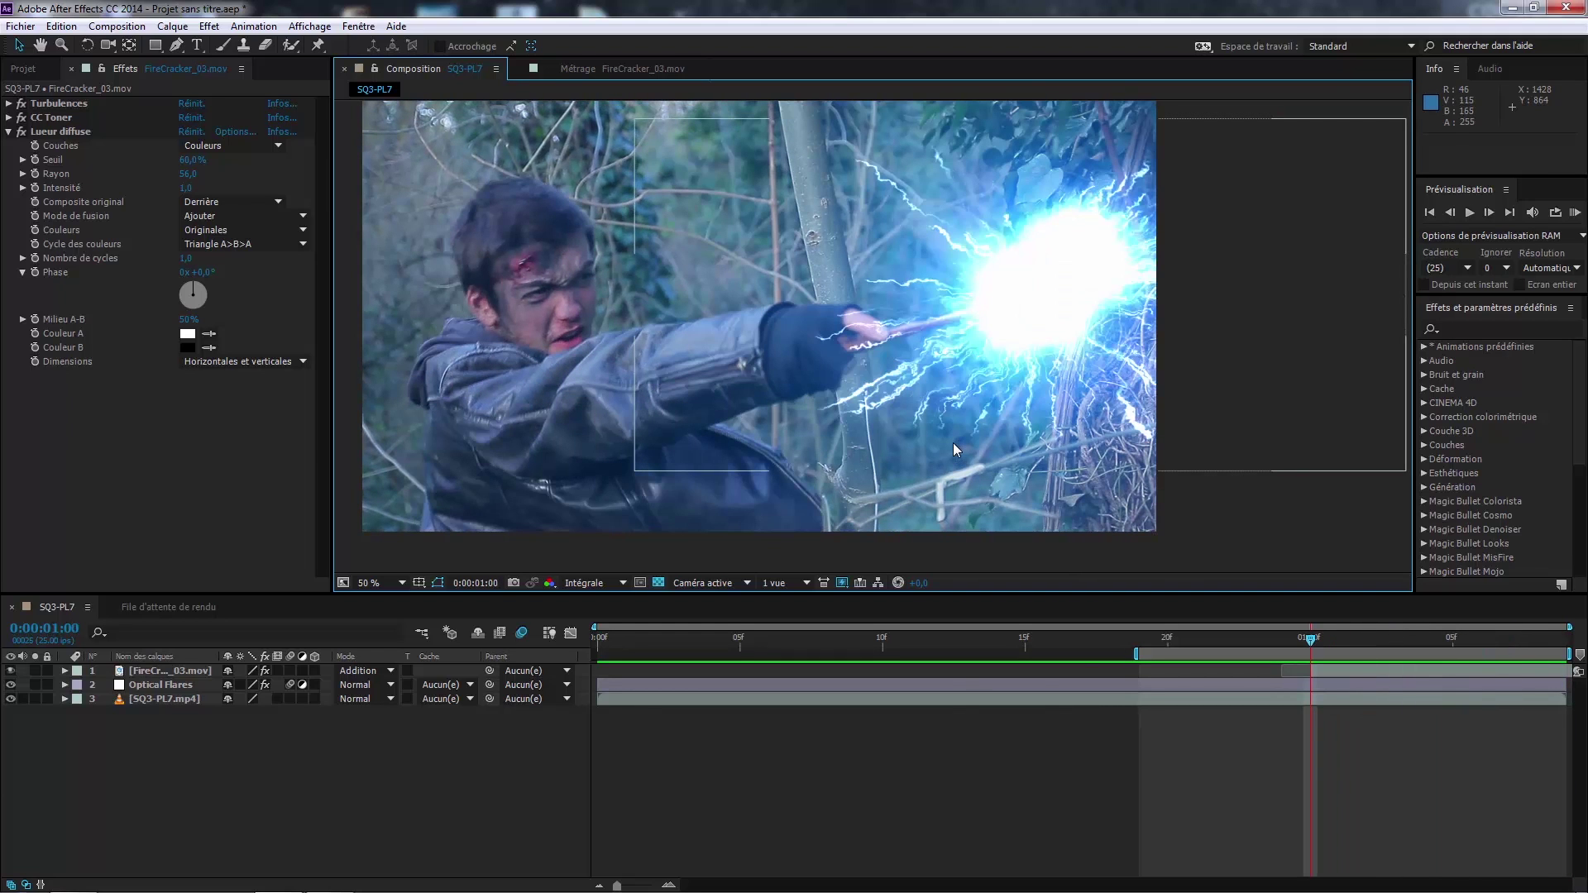
Step: Nudge the FireCracker_03.mov layer to position 1712, 468 so the explosion sits beyond the wand tip
left_click(180, 671)
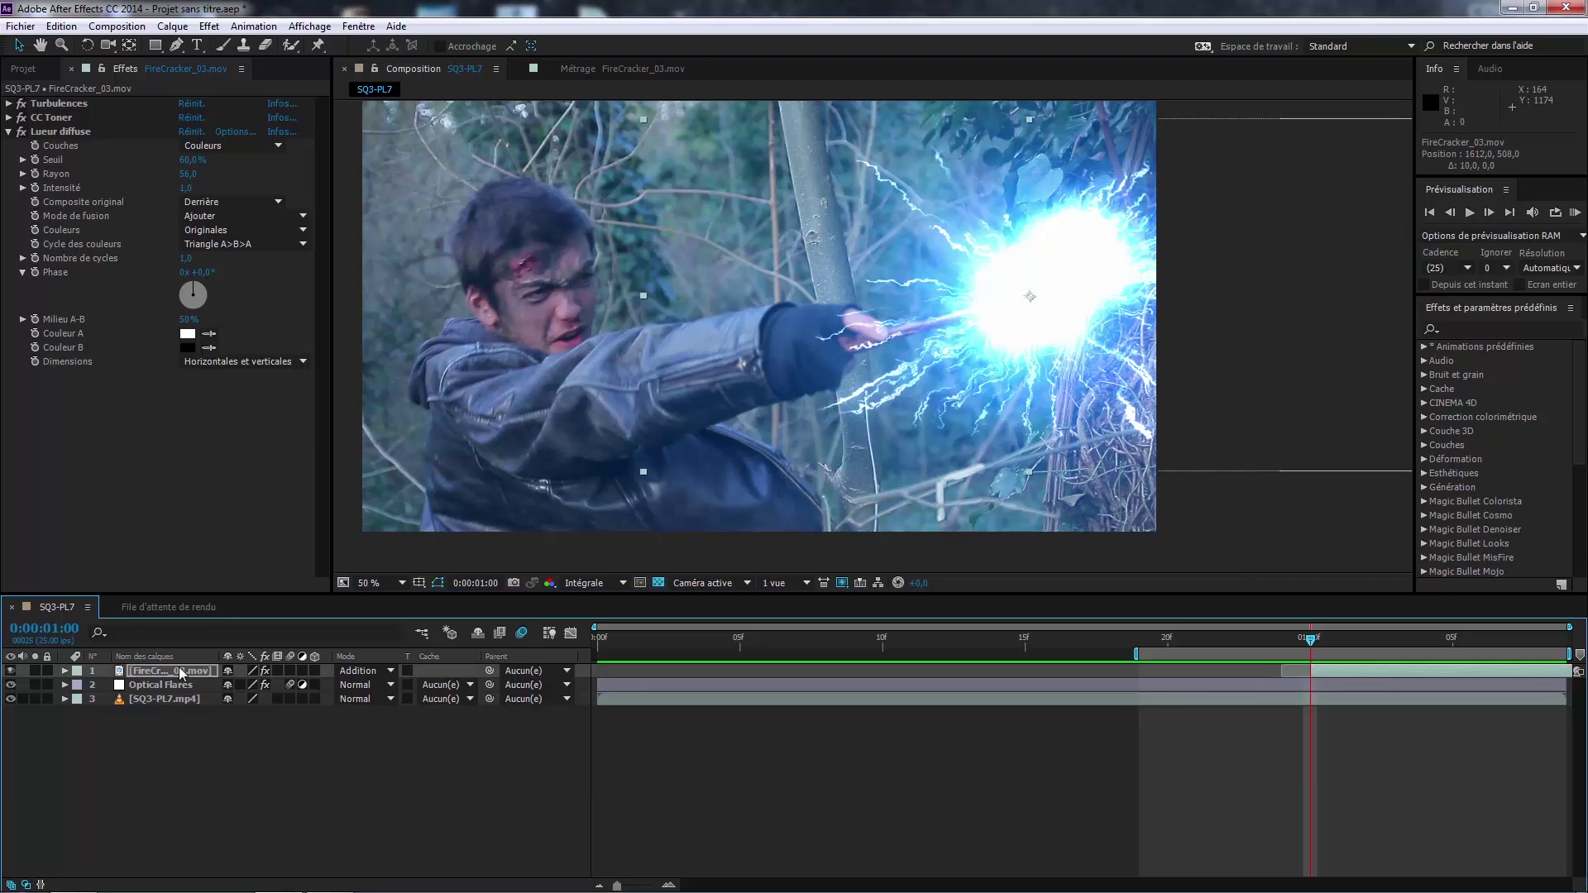
key("shift+Right")
key("shift+Right")
key("shift+Right")
key("shift+Right")
key("shift+Right")
key("shift+Right")
key("shift+Right")
key("shift+Right")
key("shift+Right")
key("shift+Right")
key("shift+Up")
key("shift+Up")
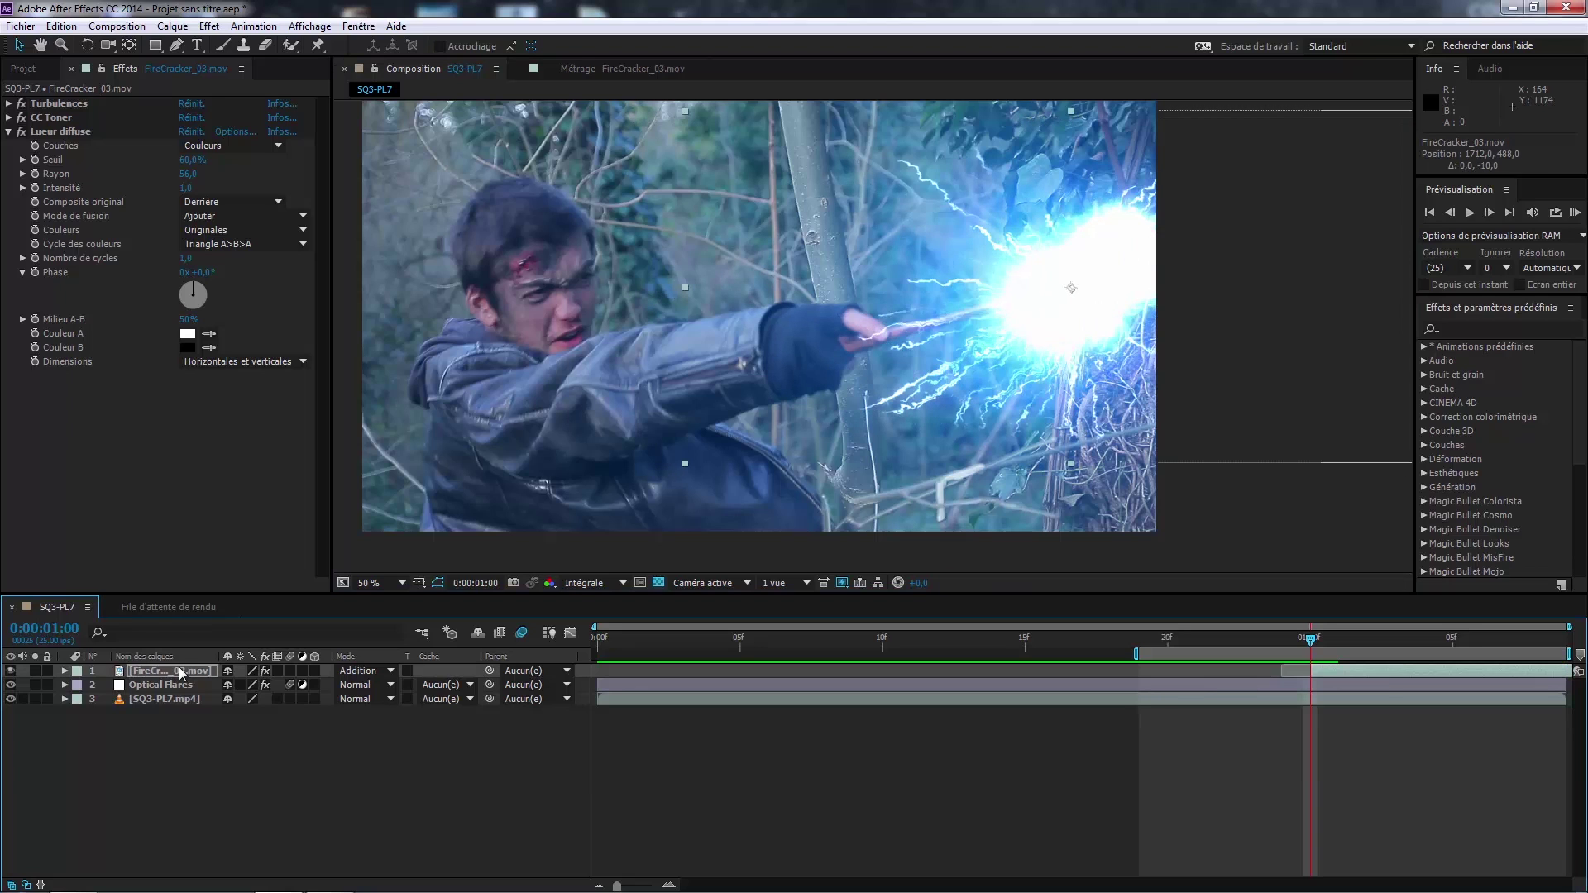
key("shift+Up")
key("shift+Up")
Step: Step through the frames between 0:00:00:24 and 0:00:01:04 to check the explosion's placement against the wand flare
key("Page_Up")
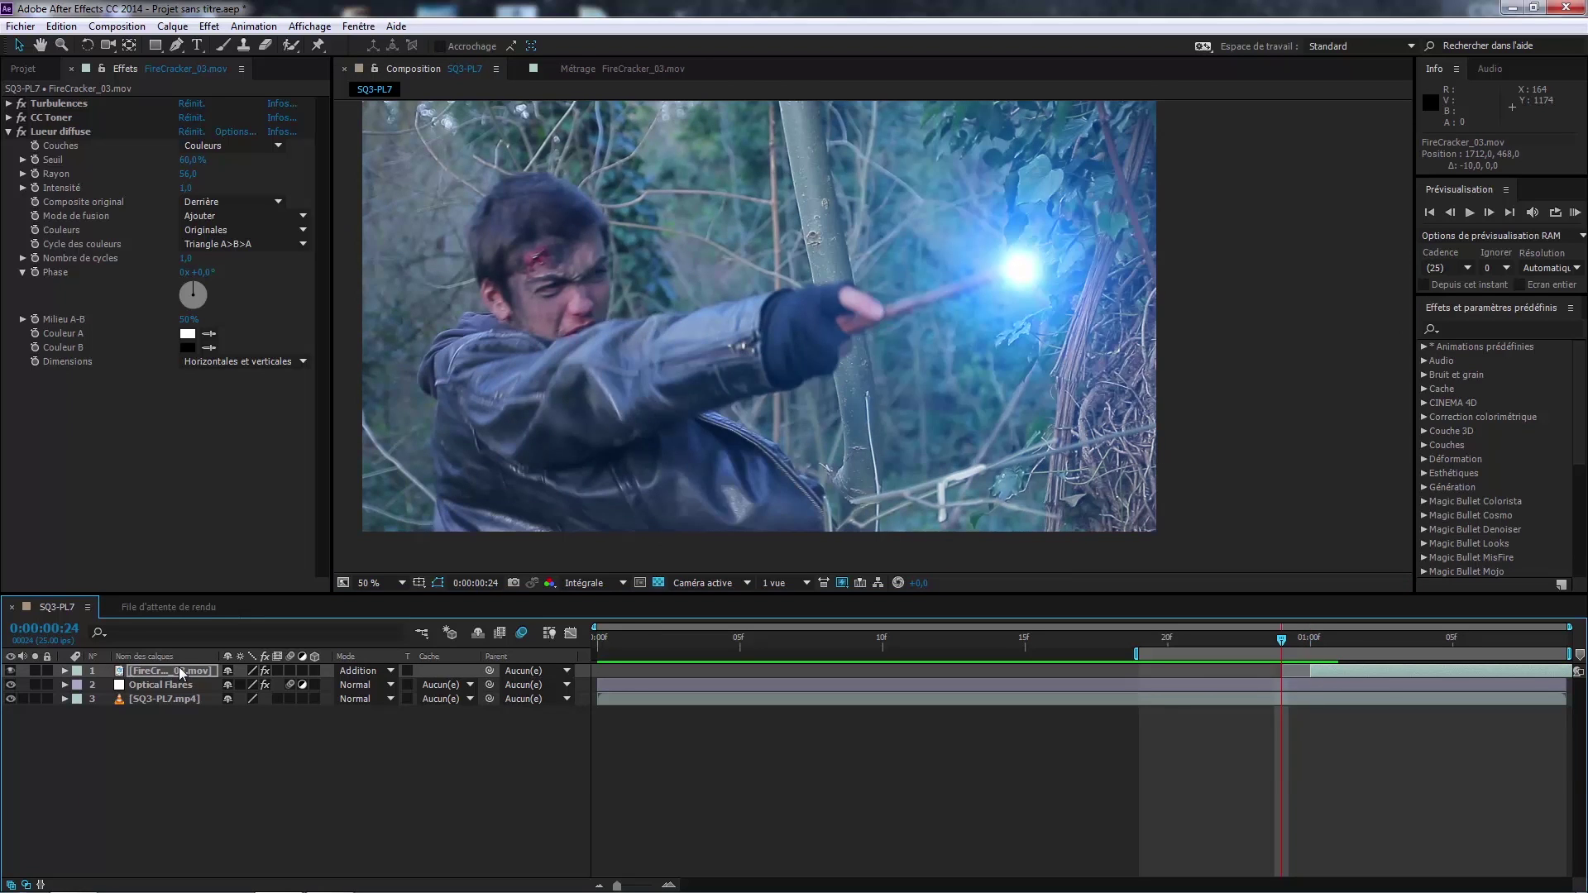
key("Page_Down")
key("Page_Down")
key("Page_Down")
key("Page_Down")
key("Page_Down")
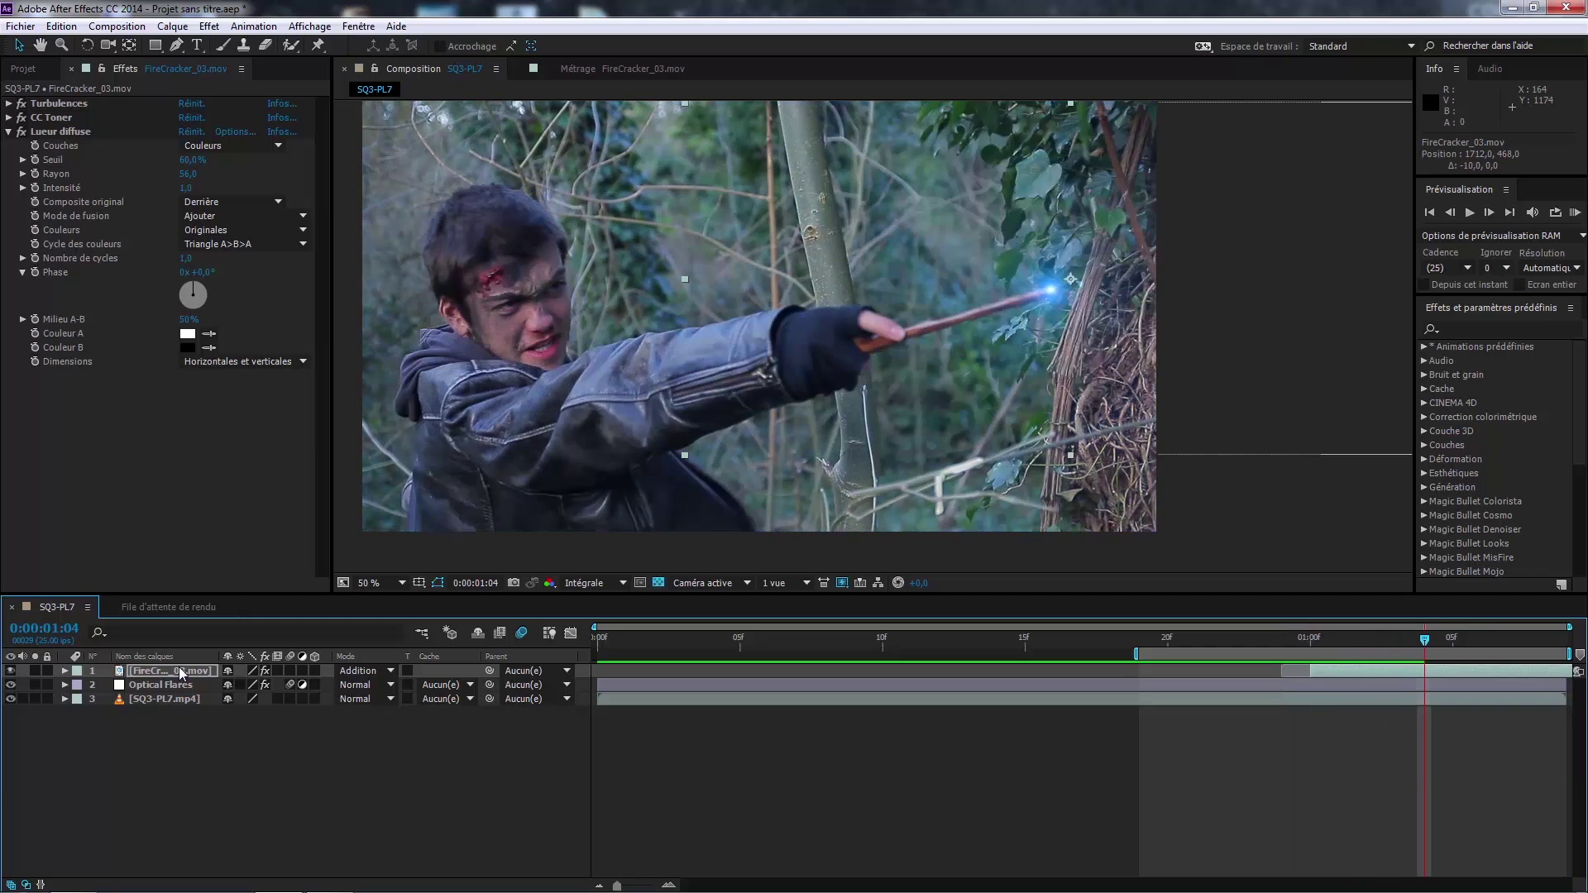
key("Page_Up")
key("Page_Up")
key("Page_Up")
key("Page_Up")
key("Page_Up")
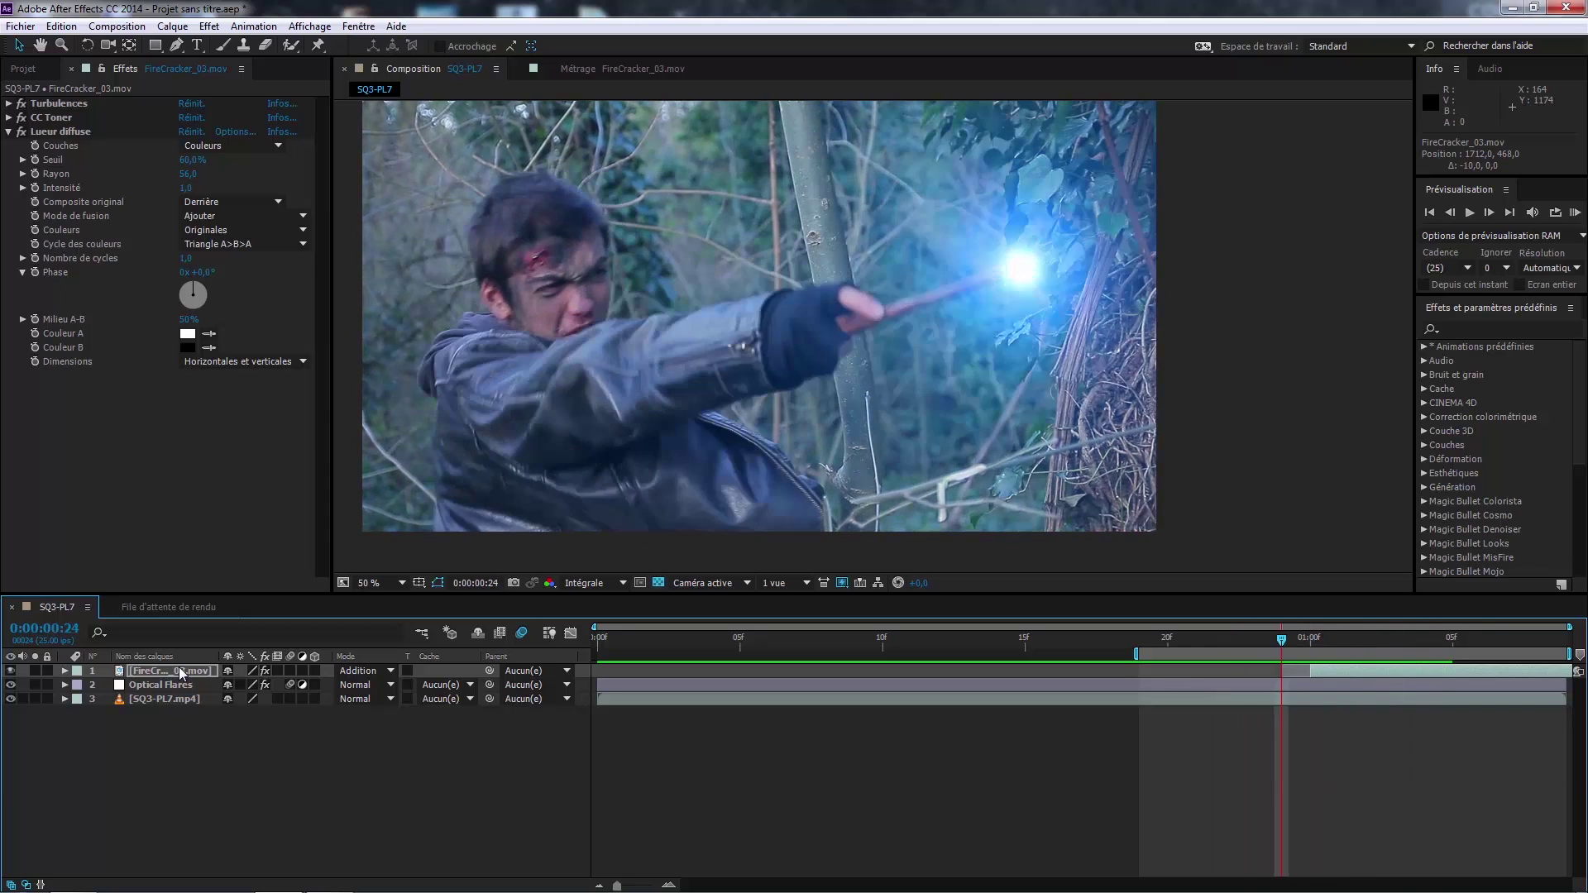
key("Page_Down")
key("Page_Down")
key("Page_Up")
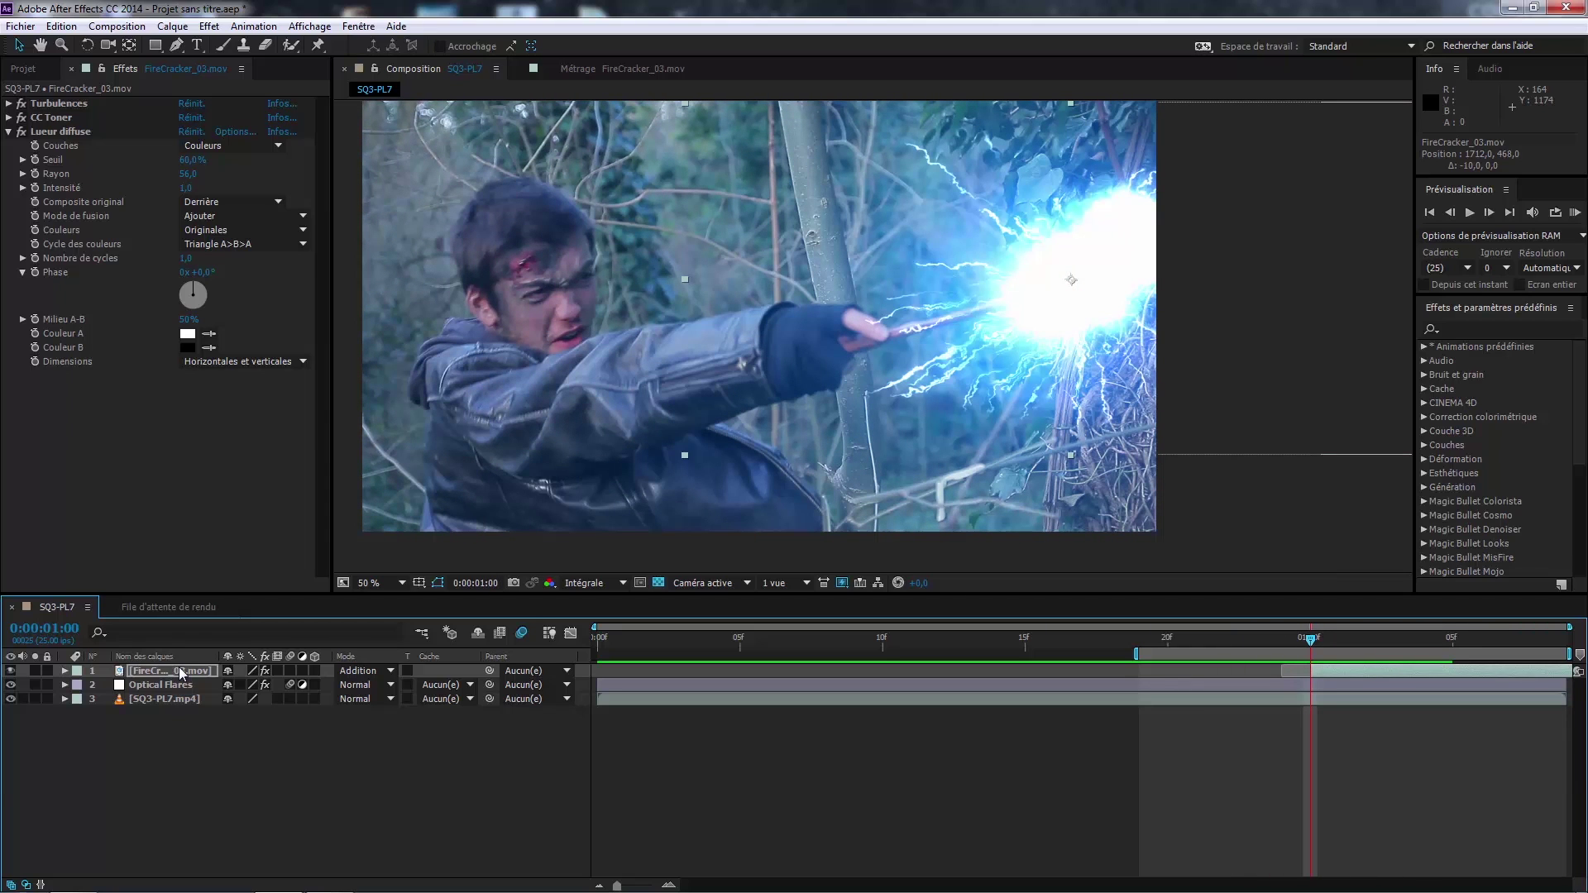
Step: Examine the full frame at 0:00:01:00 to judge how the explosion's light should fall on the actor and surroundings
left_click_drag(1084, 355, 1007, 387)
scroll(1010, 385, "down", 2)
left_click(1221, 295)
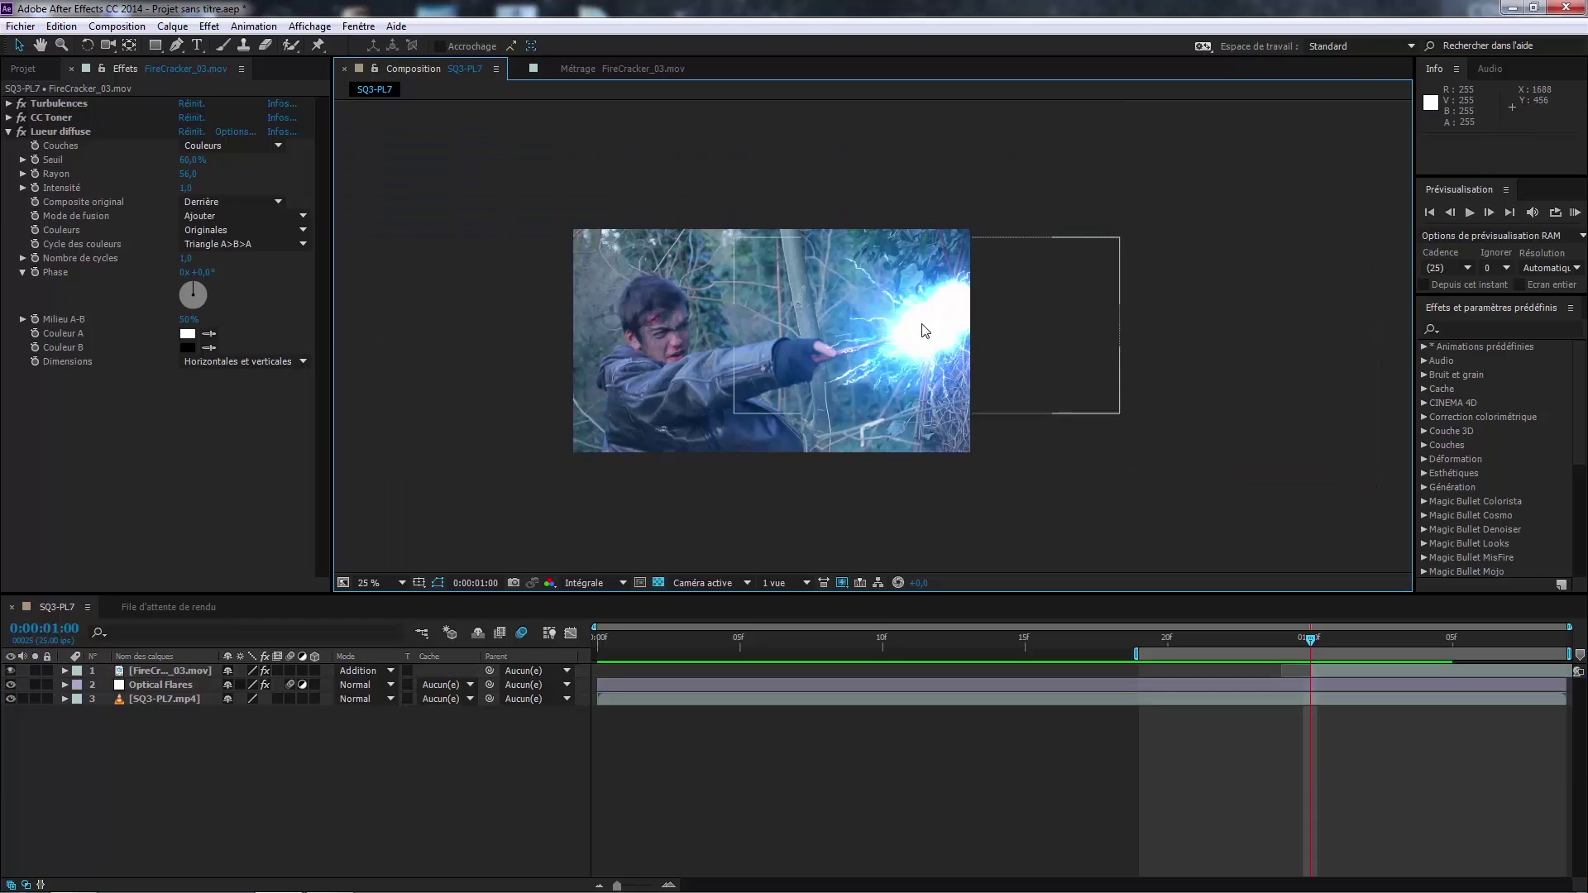
scroll(925, 334, "up", 2)
left_click_drag(1012, 307, 1053, 323)
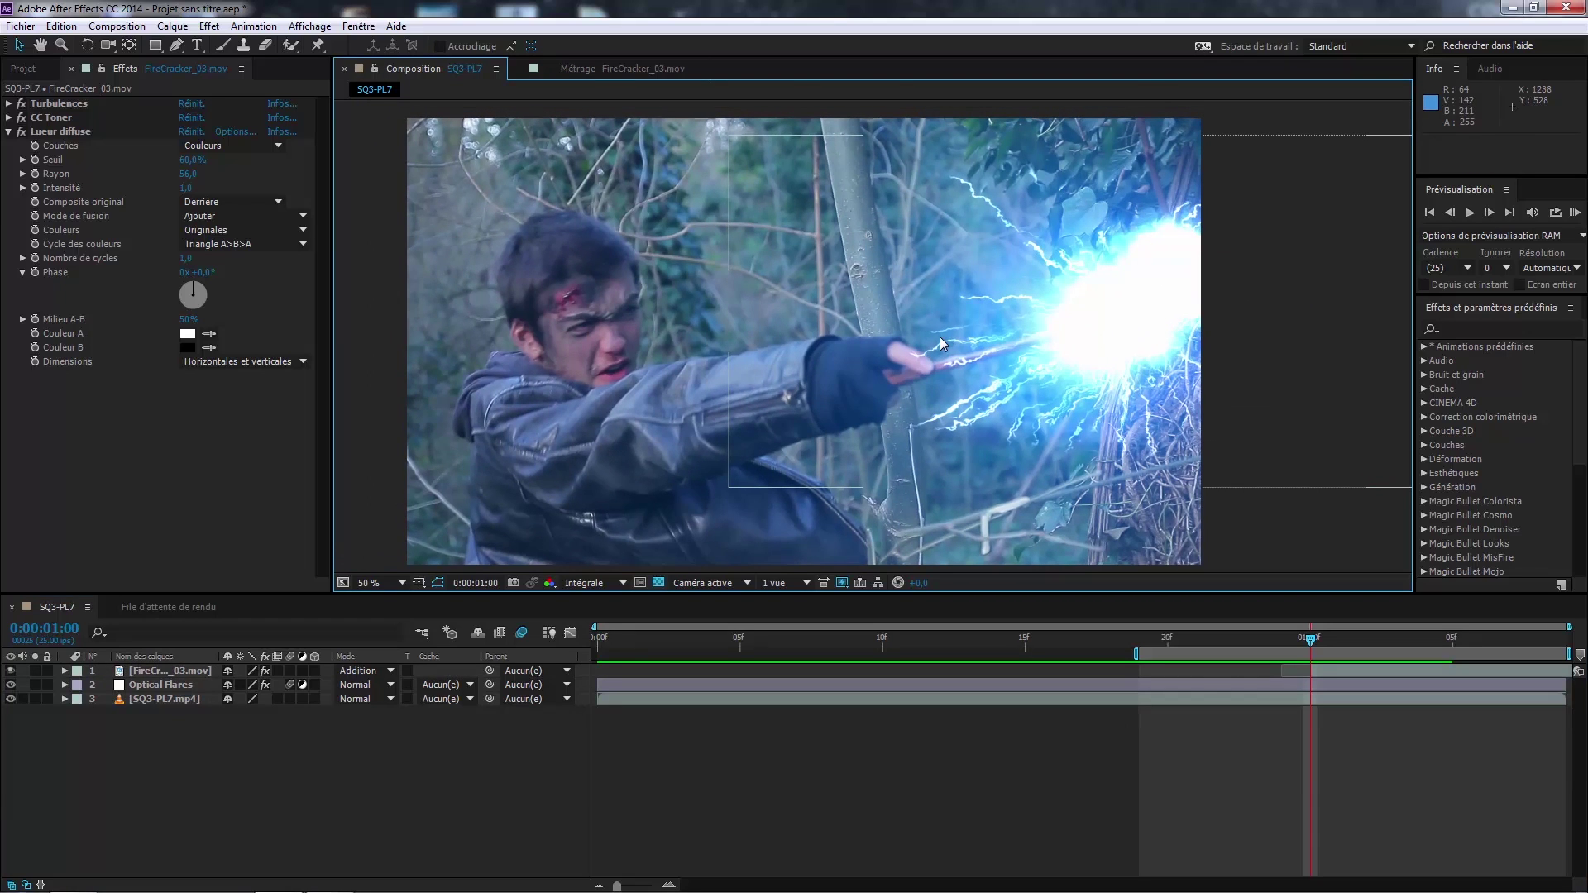
left_click_drag(941, 333, 964, 314)
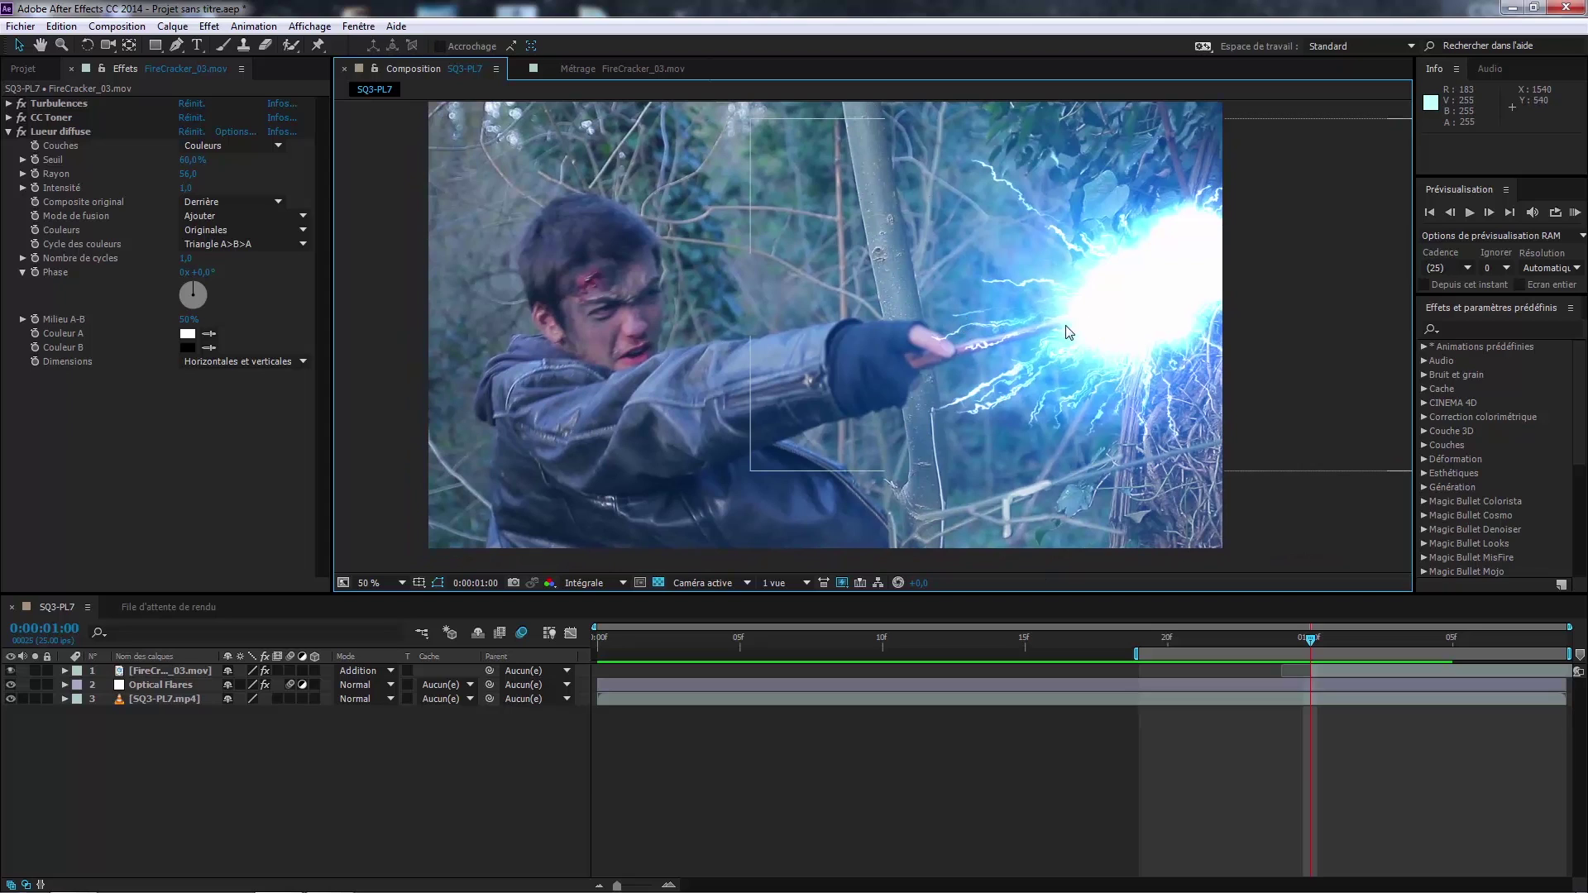
left_click_drag(1064, 327, 1011, 331)
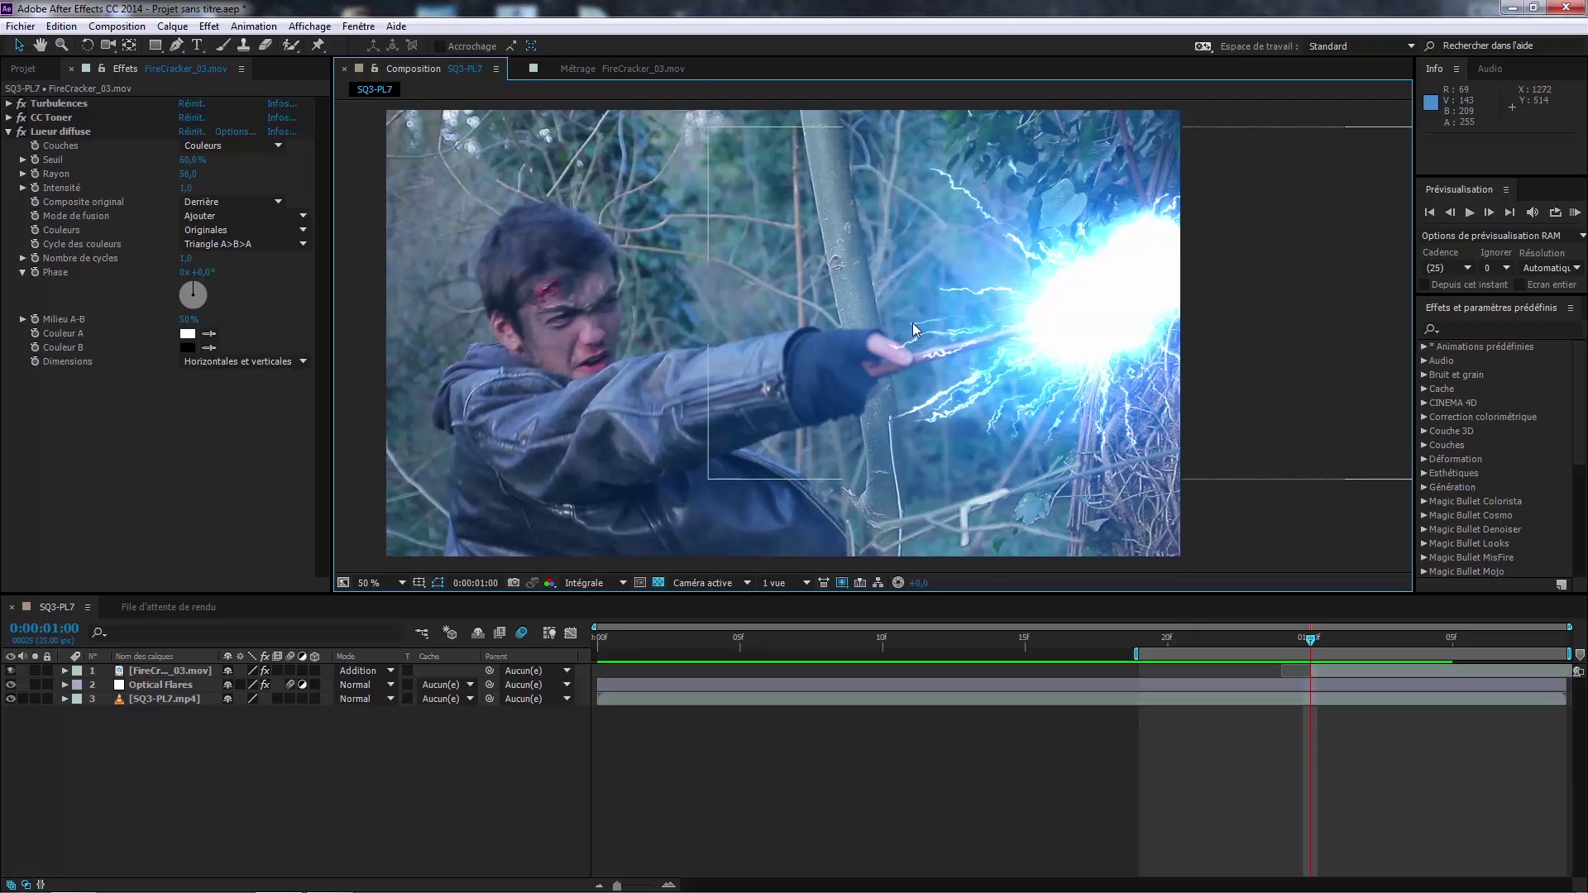
left_click(1225, 245)
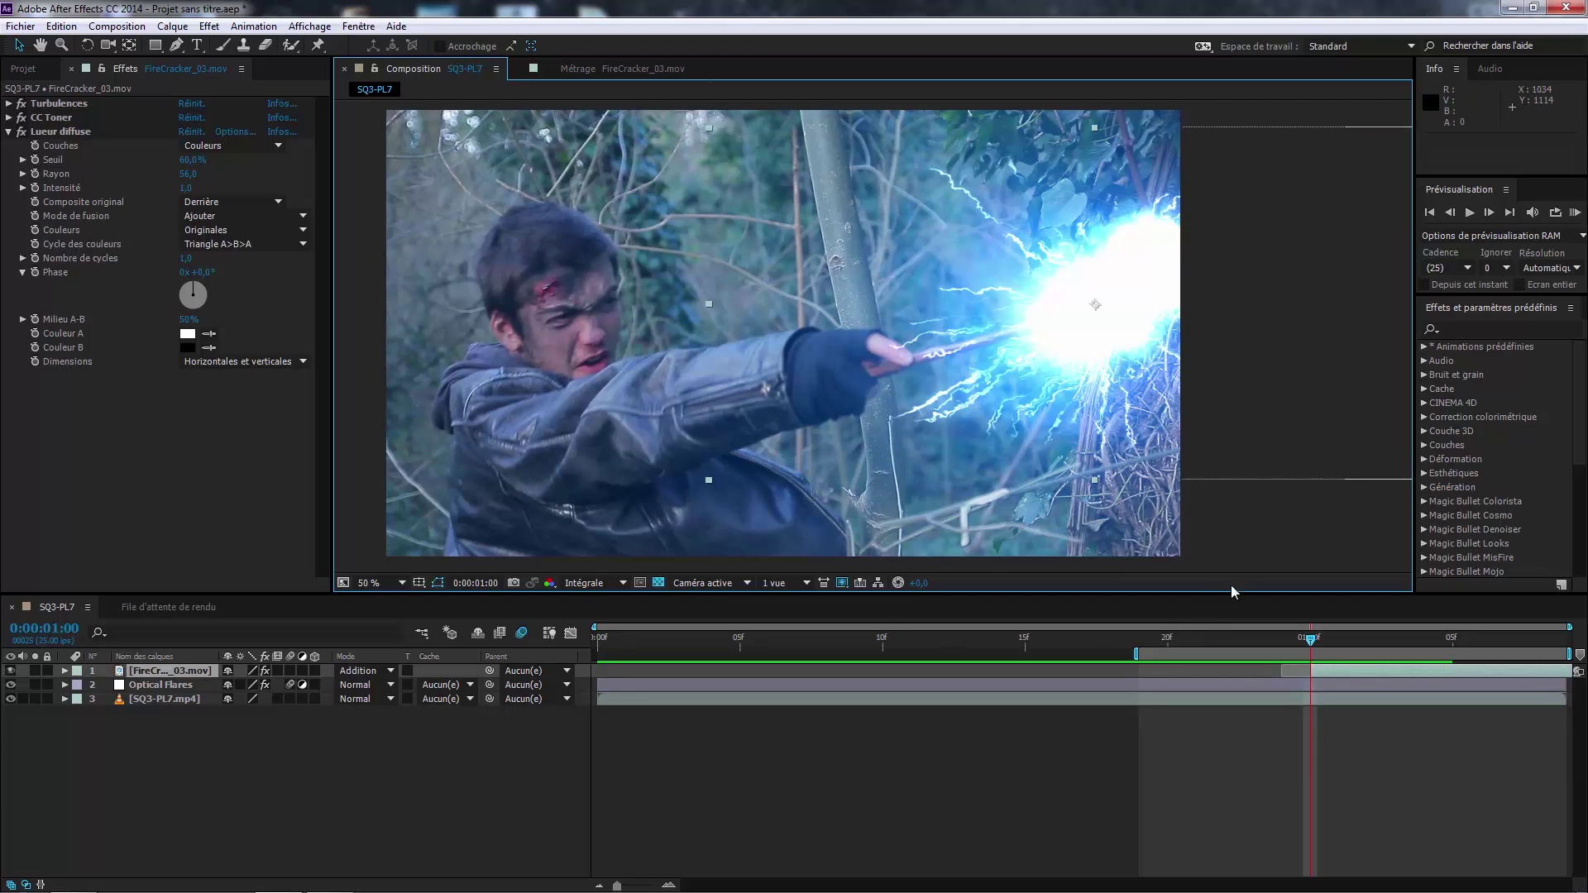
mouse_move(1316, 643)
left_mouse_down()
mouse_move(1466, 640)
mouse_move(1321, 642)
left_mouse_up()
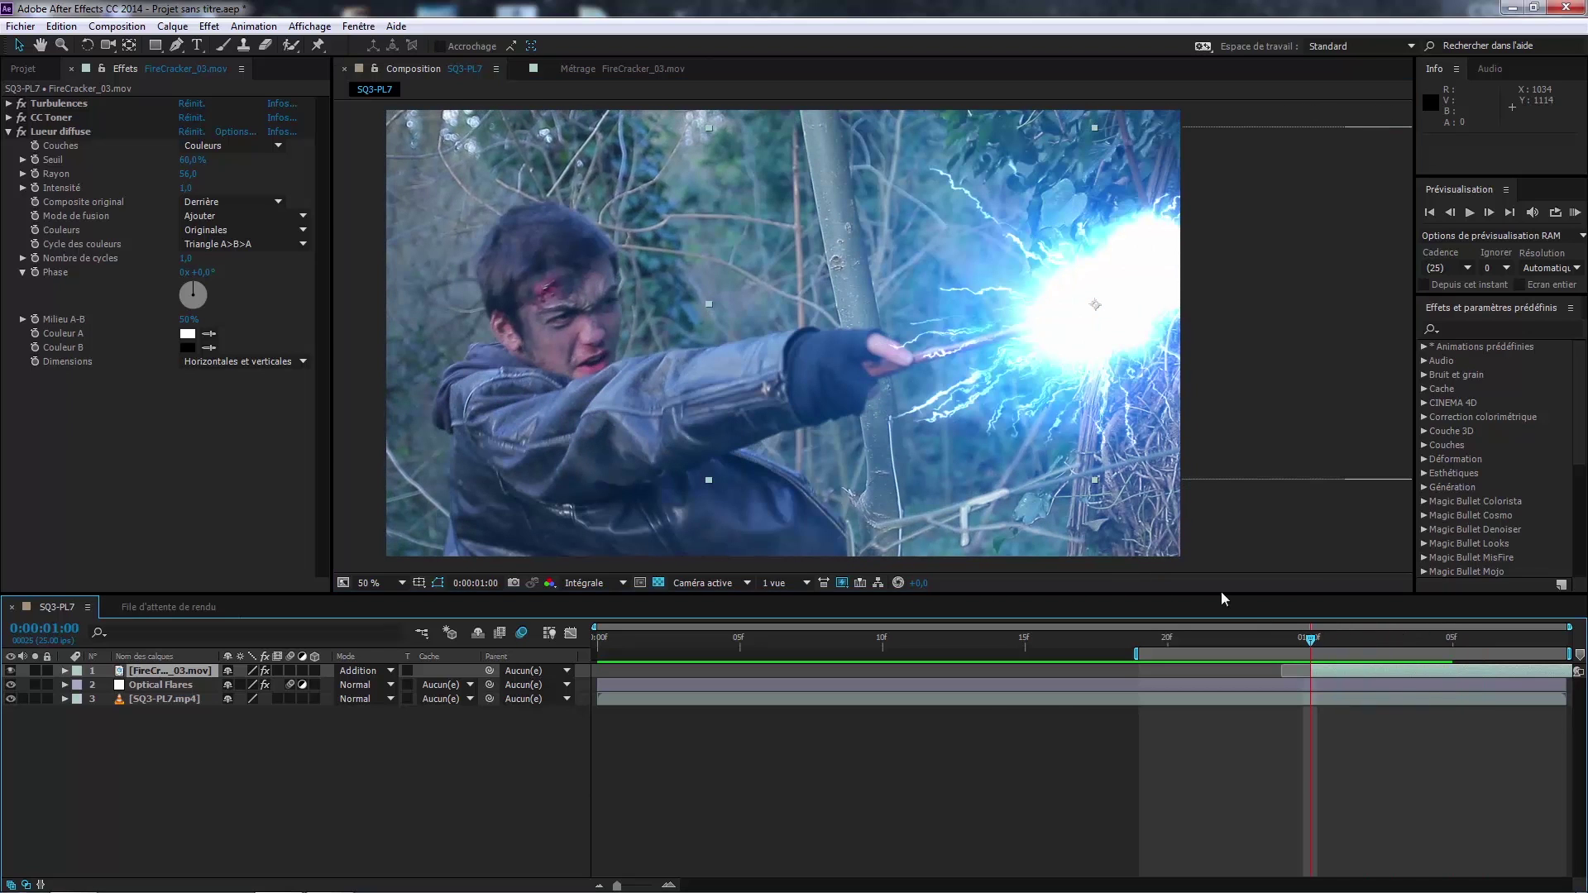
Step: Hide the FireCracker and Optical Flares layers, and rename the SQ3-PL7.mp4 layer to RUSH
left_click(152, 700)
left_click(11, 671)
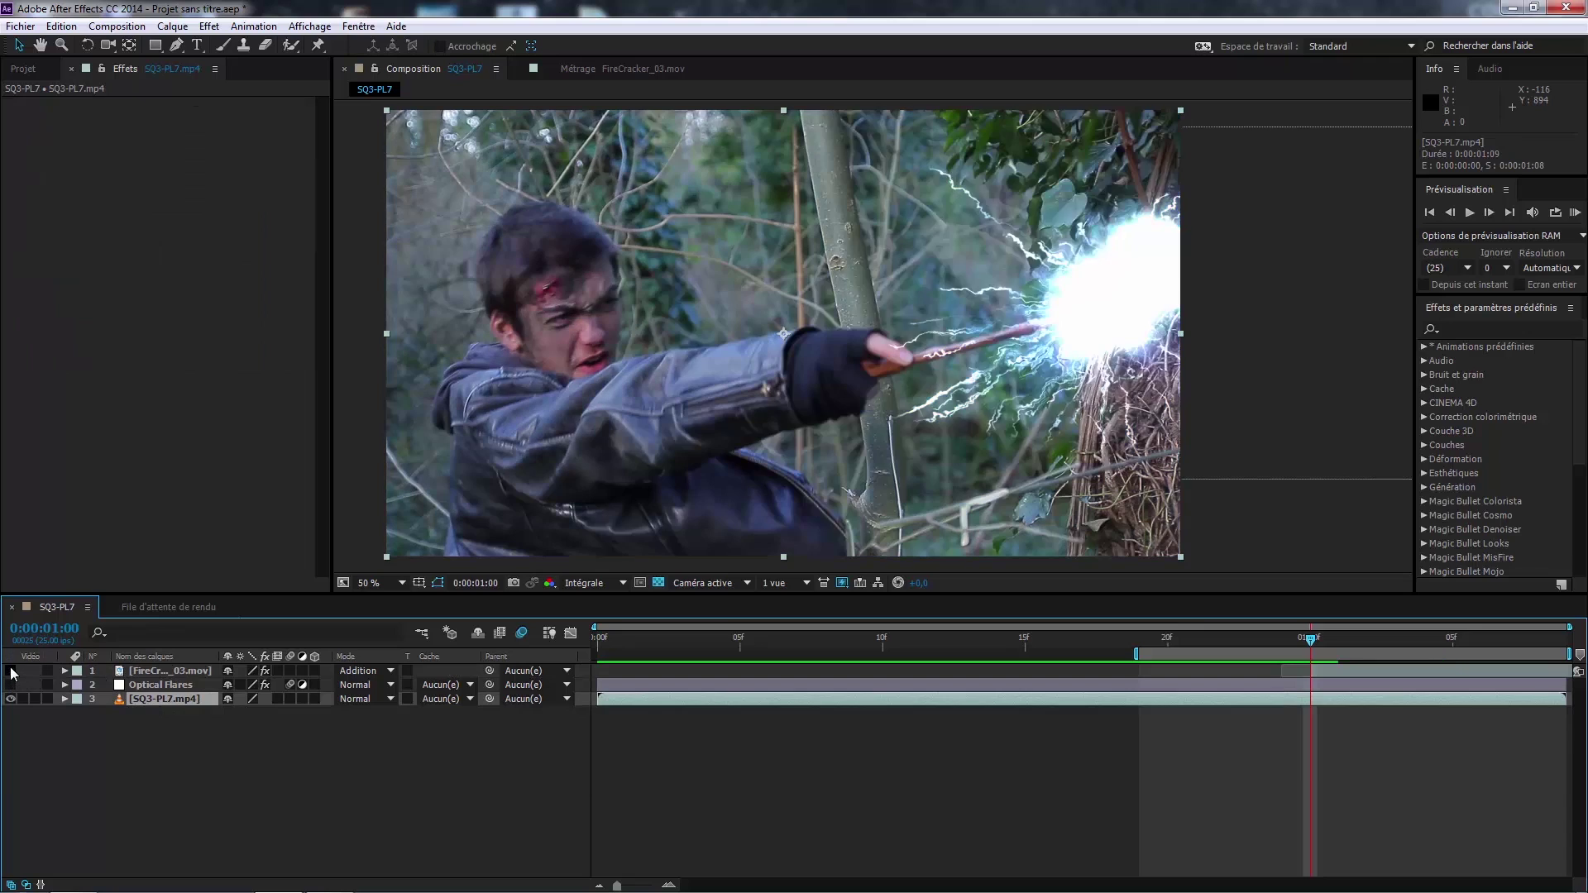
right_click(152, 704)
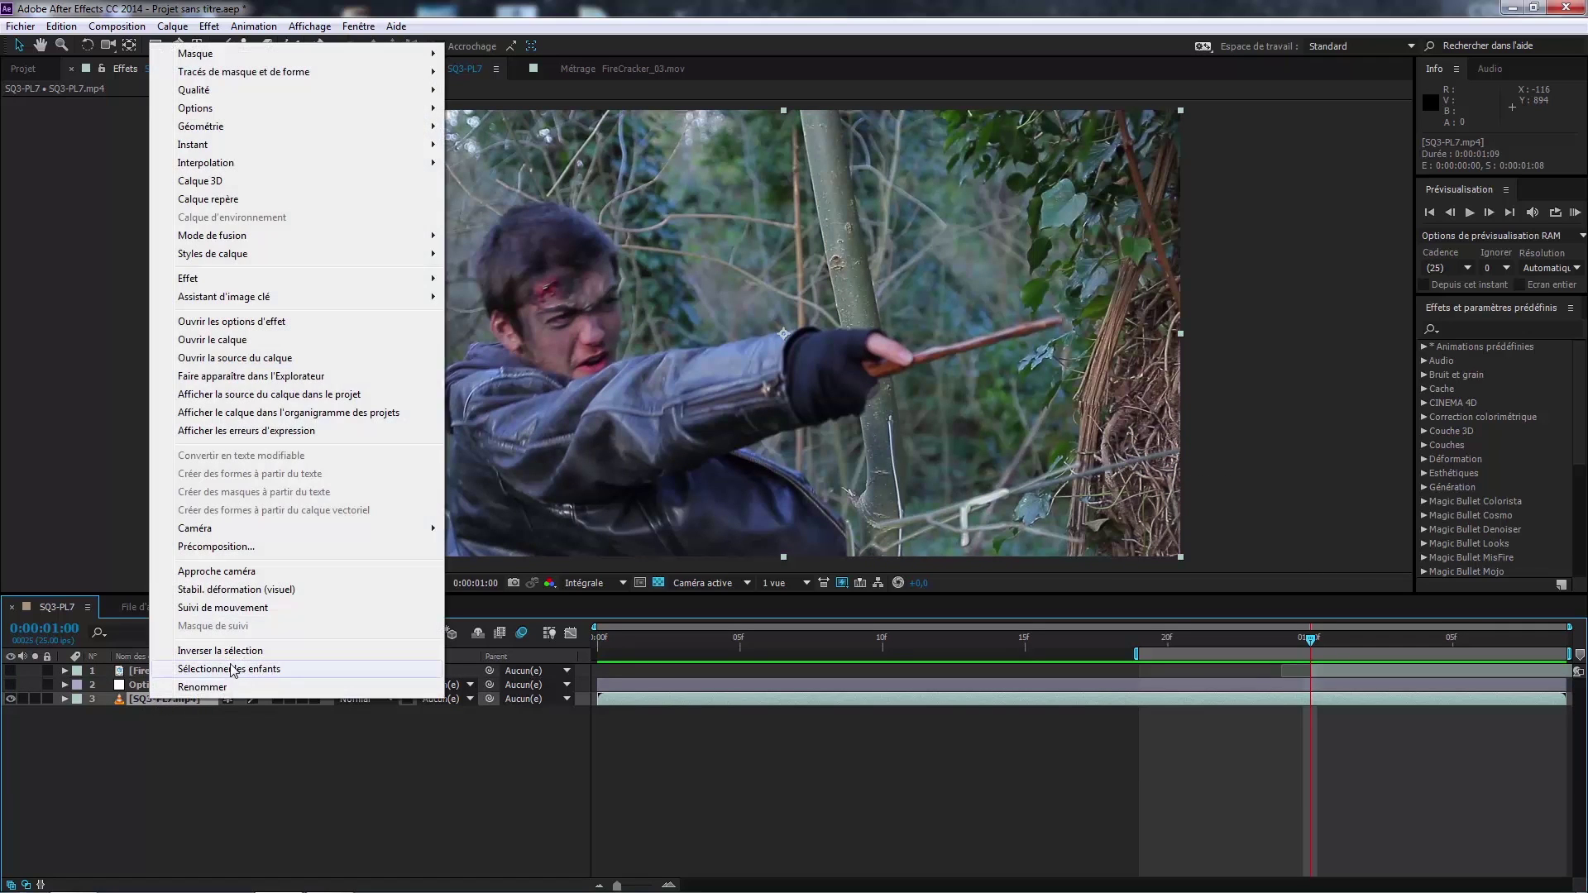
left_click(199, 691)
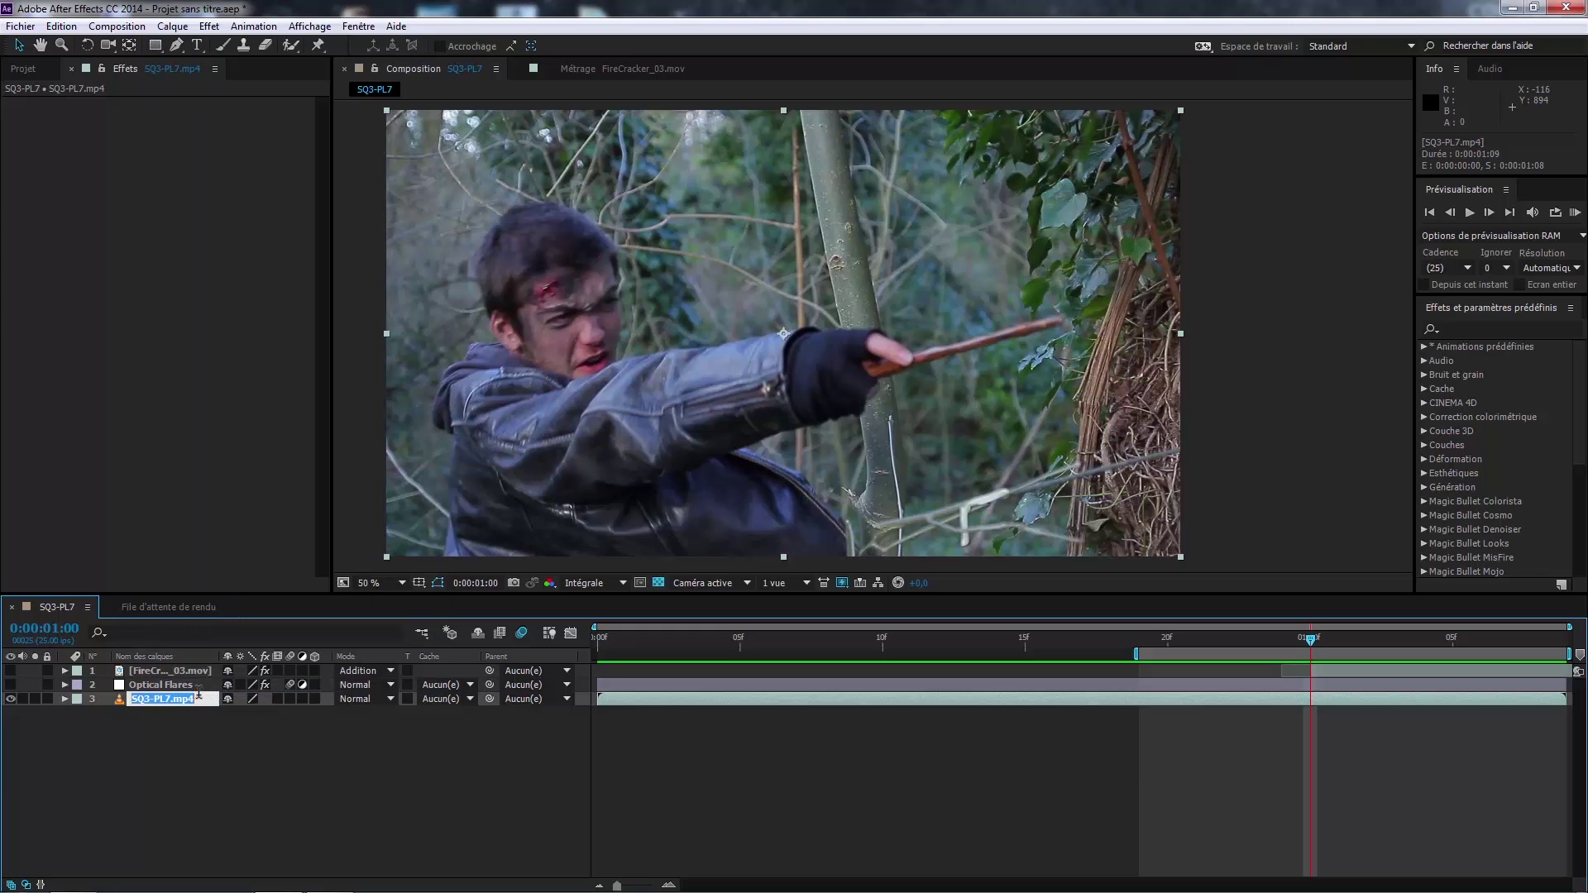
type("RUSH")
key("Return")
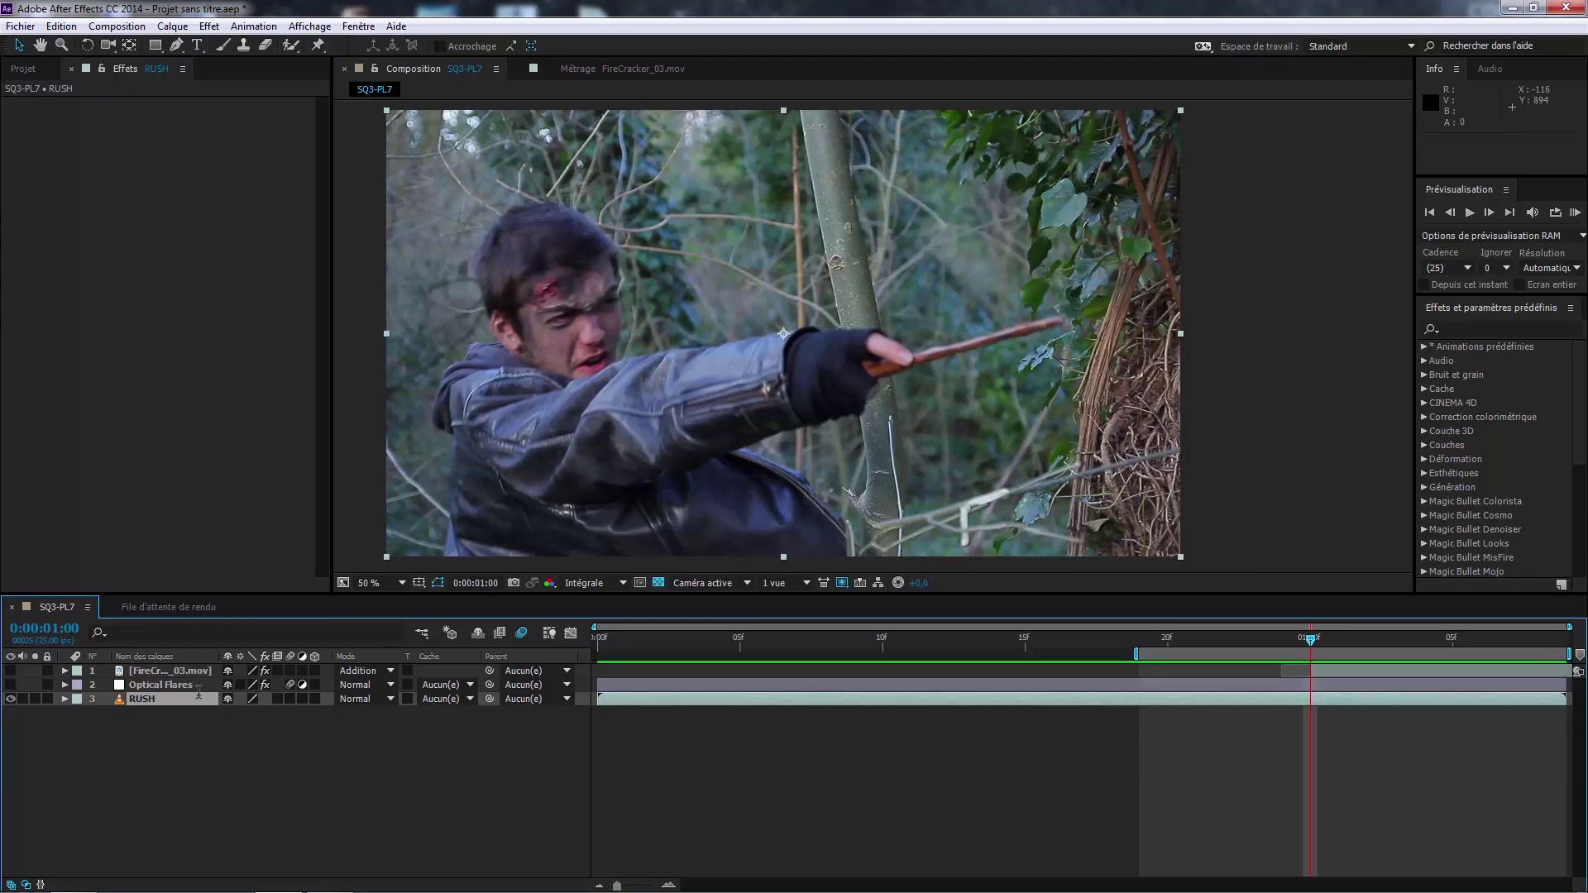
Step: Duplicate the RUSH layer and rename the copy to ECLAIRAGE
key("ctrl+d")
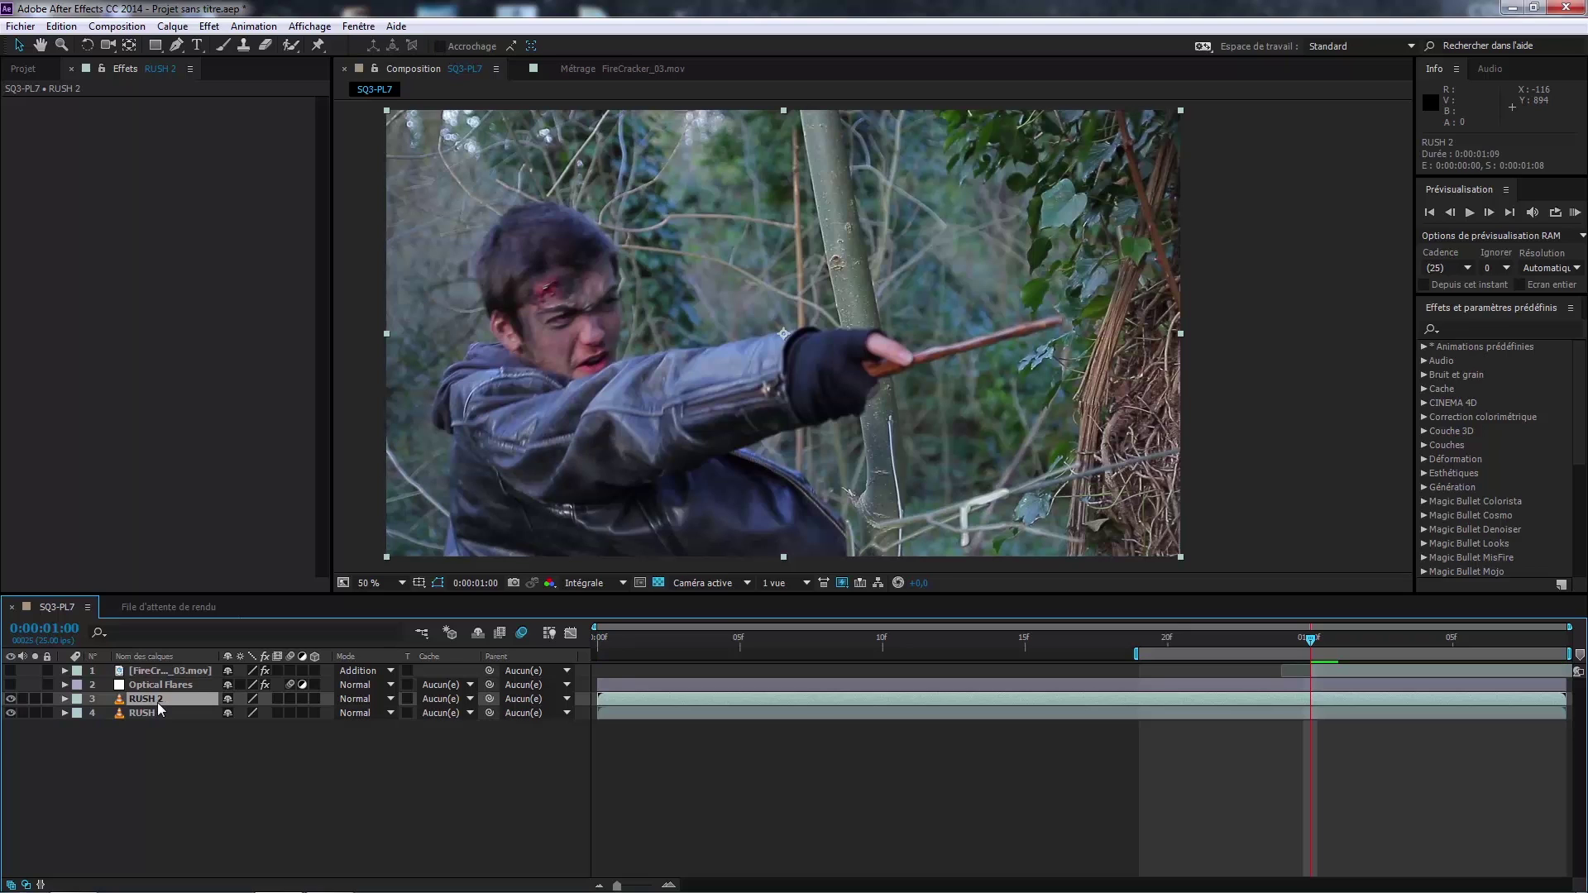
right_click(153, 702)
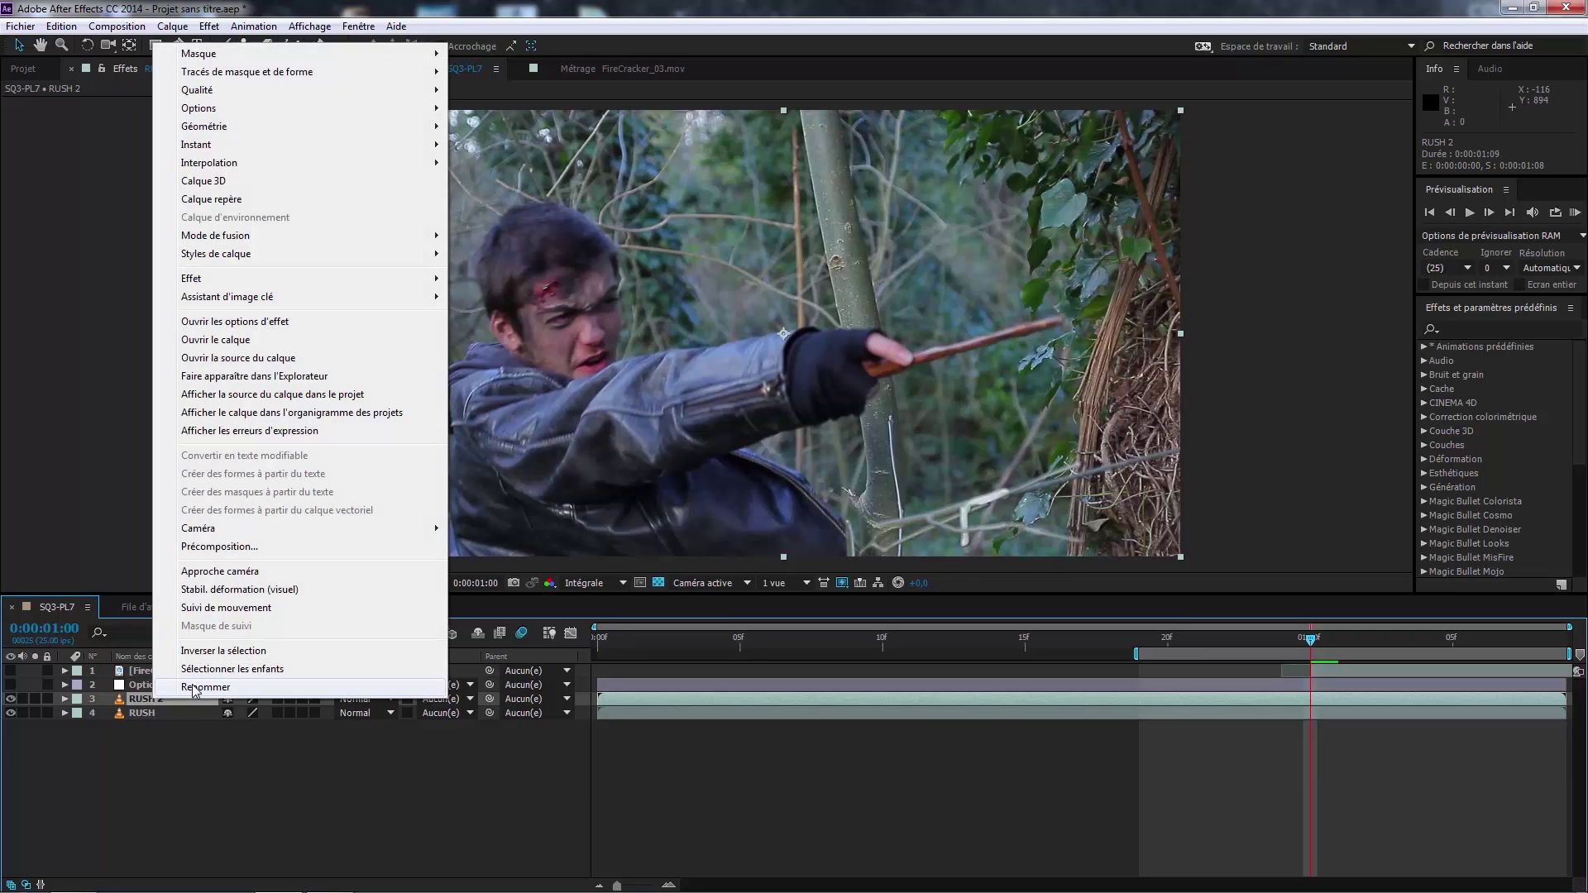
left_click(196, 689)
type("ECLAIRAGE")
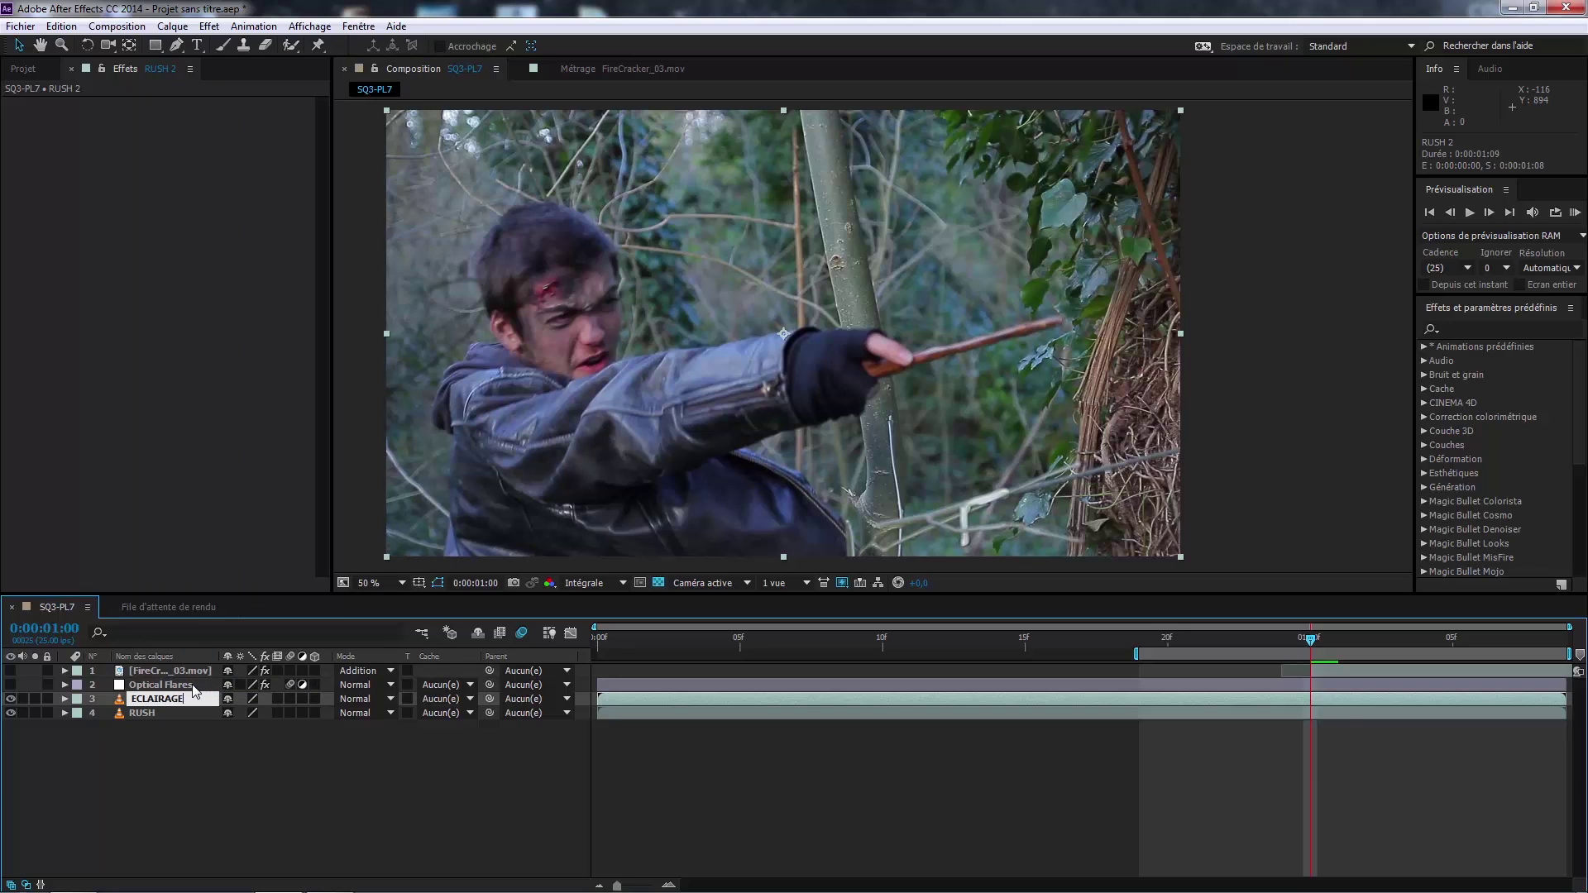
key("Return")
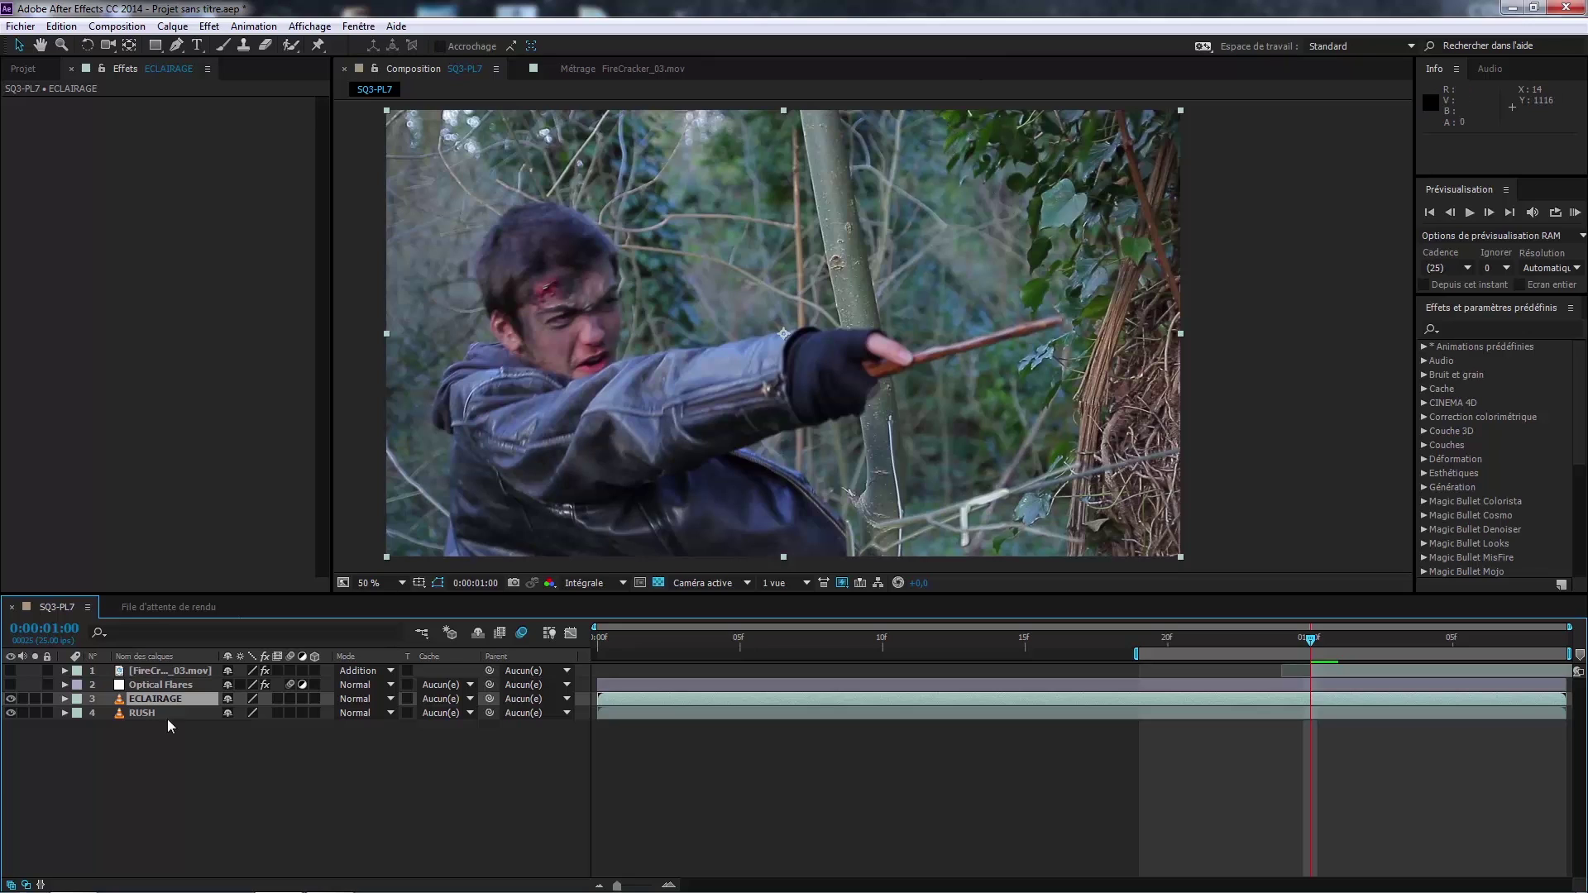
Step: Set the ECLAIRAGE layer's blending mode to Addition and hide the RUSH layer
left_click(153, 702)
left_click(371, 702)
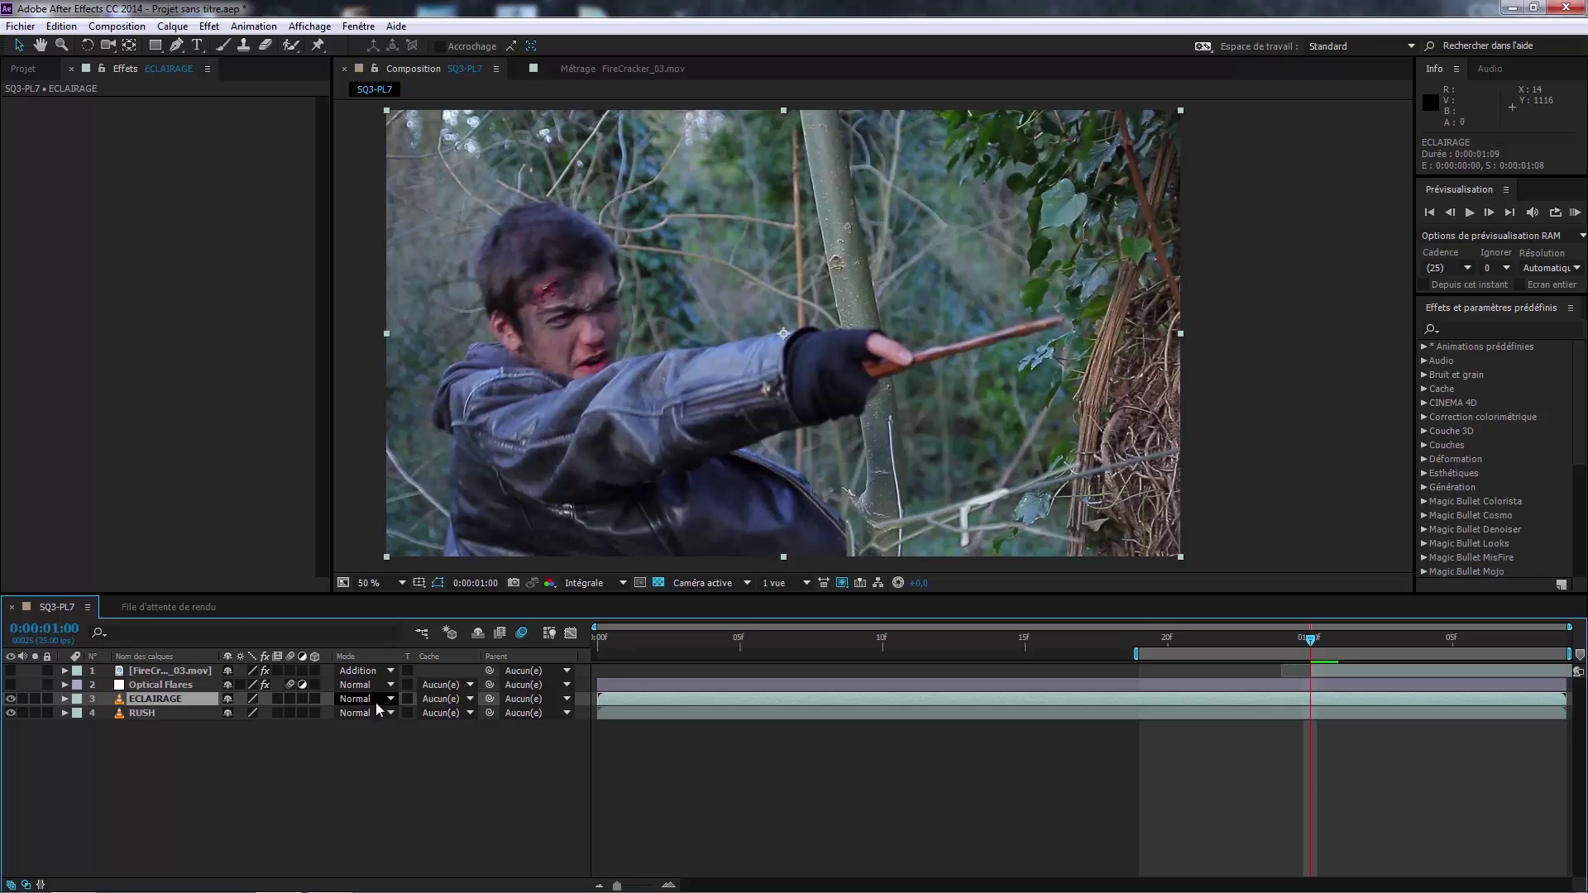
left_click(392, 702)
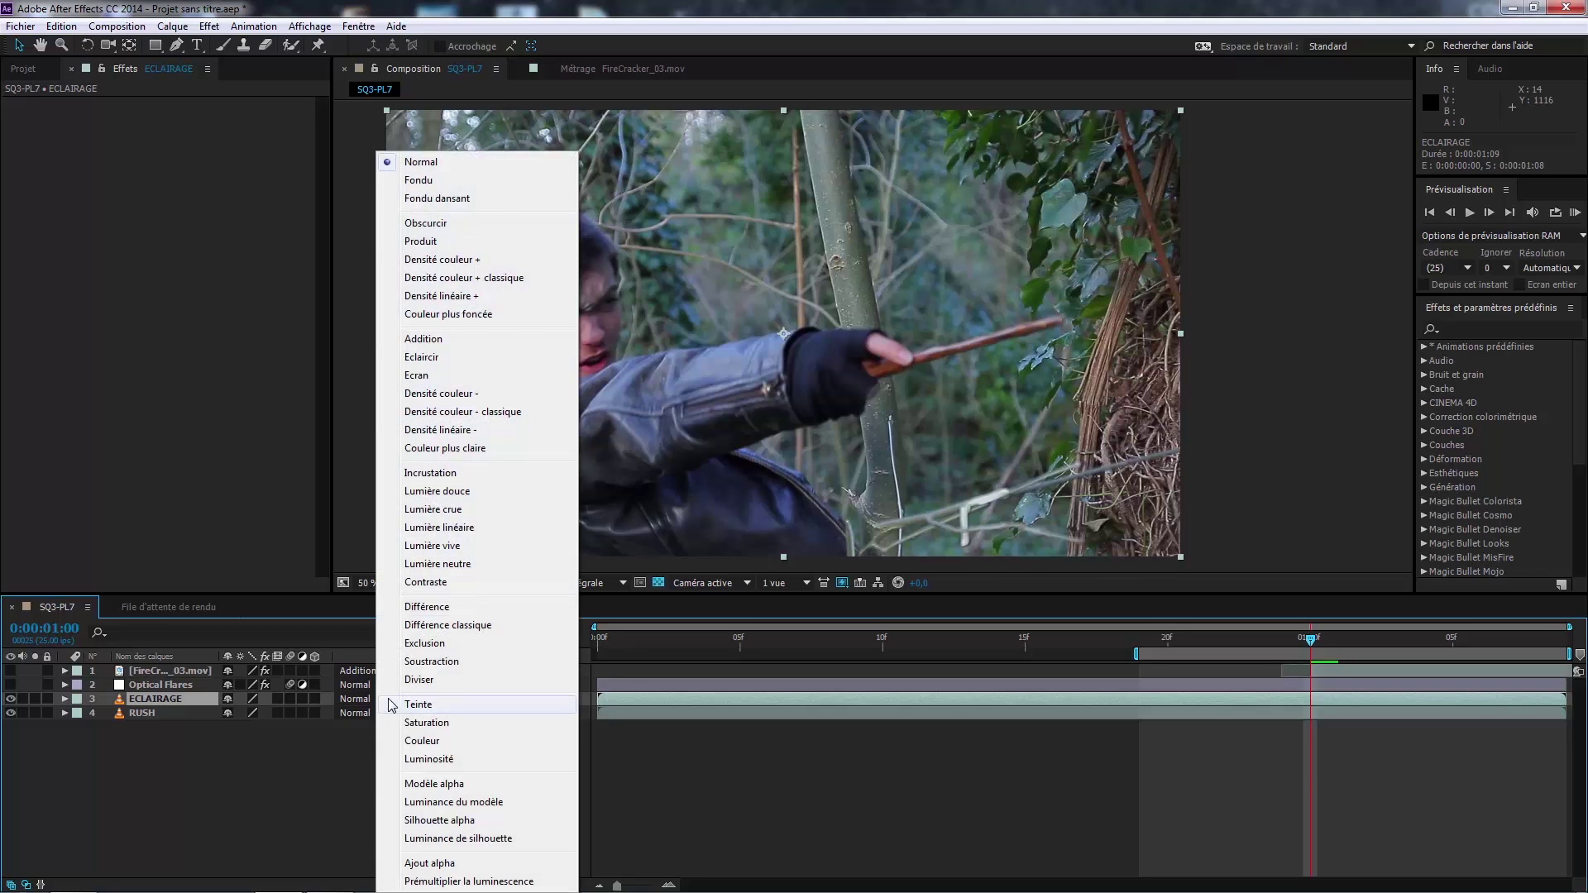
left_click(436, 344)
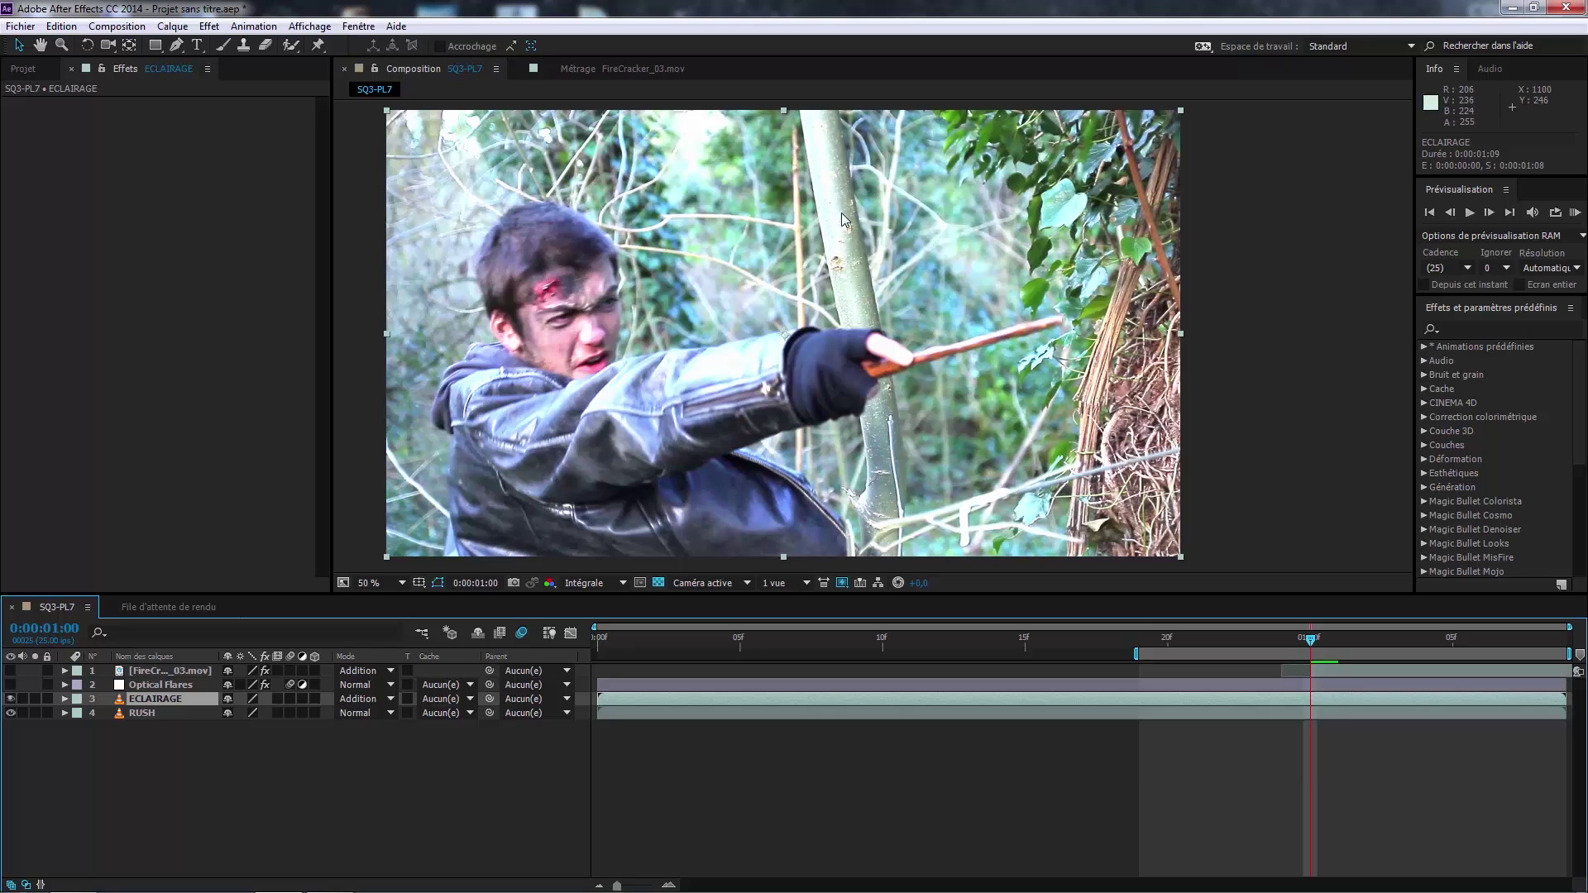
left_click(11, 713)
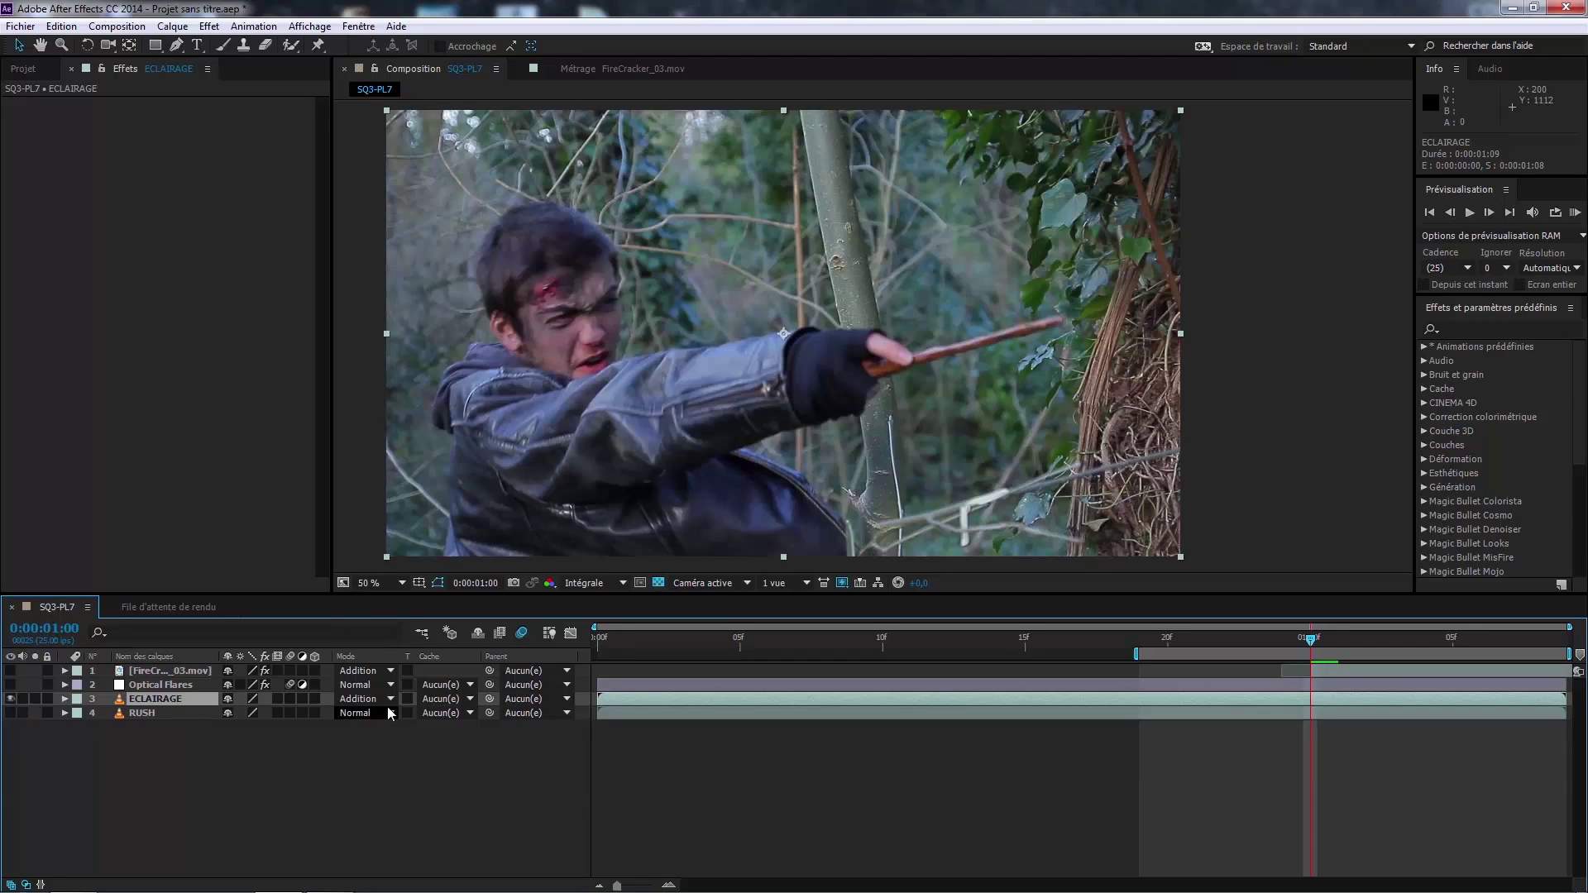
Step: Show the RUSH layer and start a Pen mask on ECLAIRAGE from the actor's hair through the side of the face to the shoulder
left_click(11, 713)
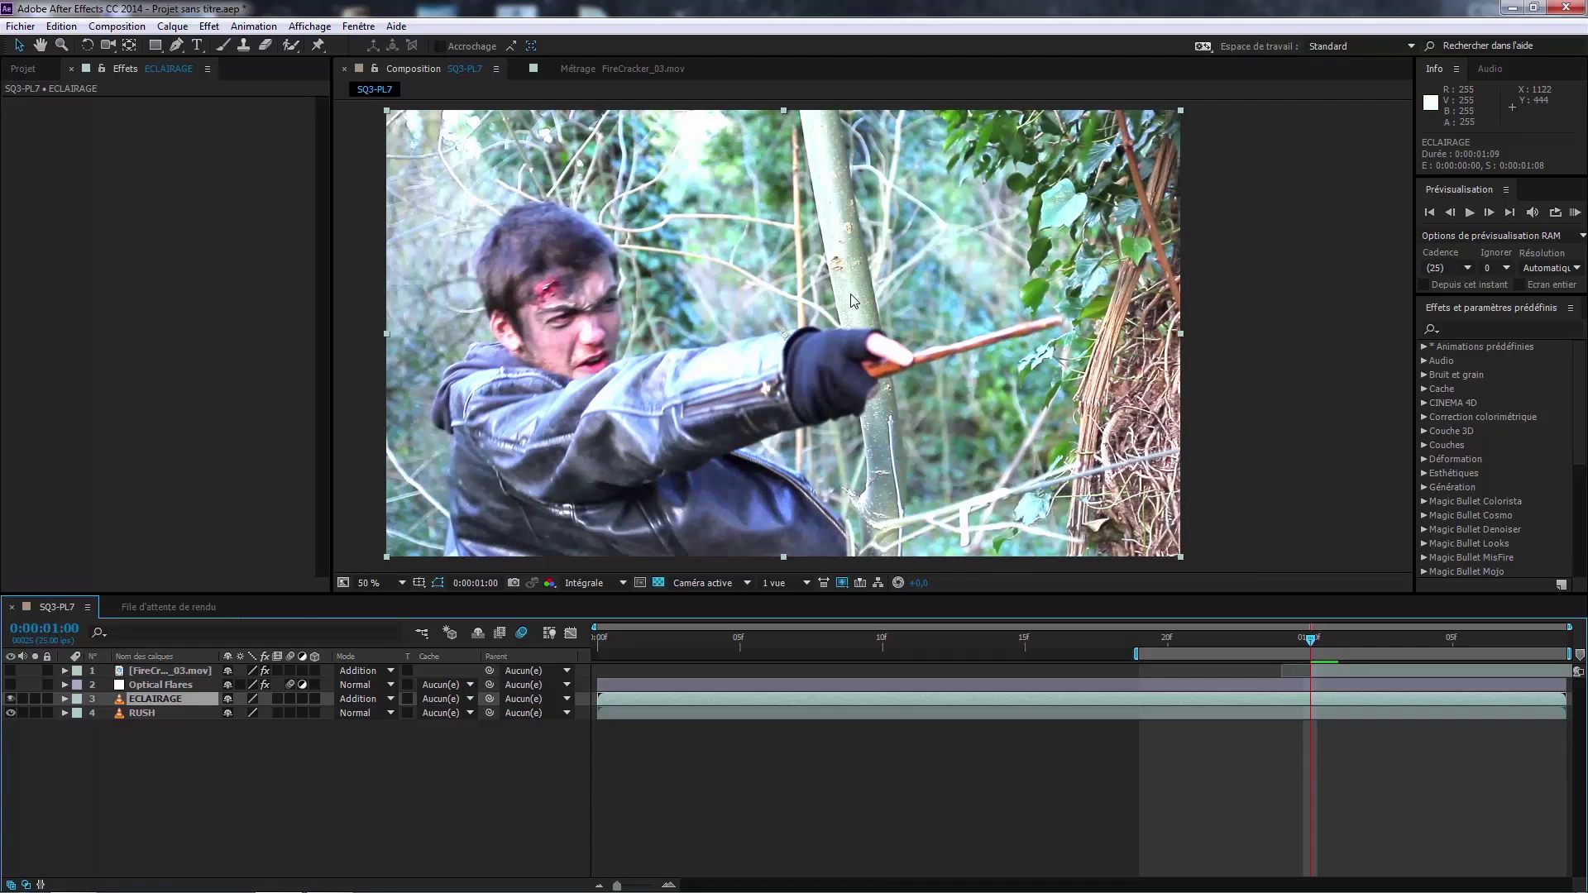
key("g")
left_click(601, 239)
left_click(566, 225)
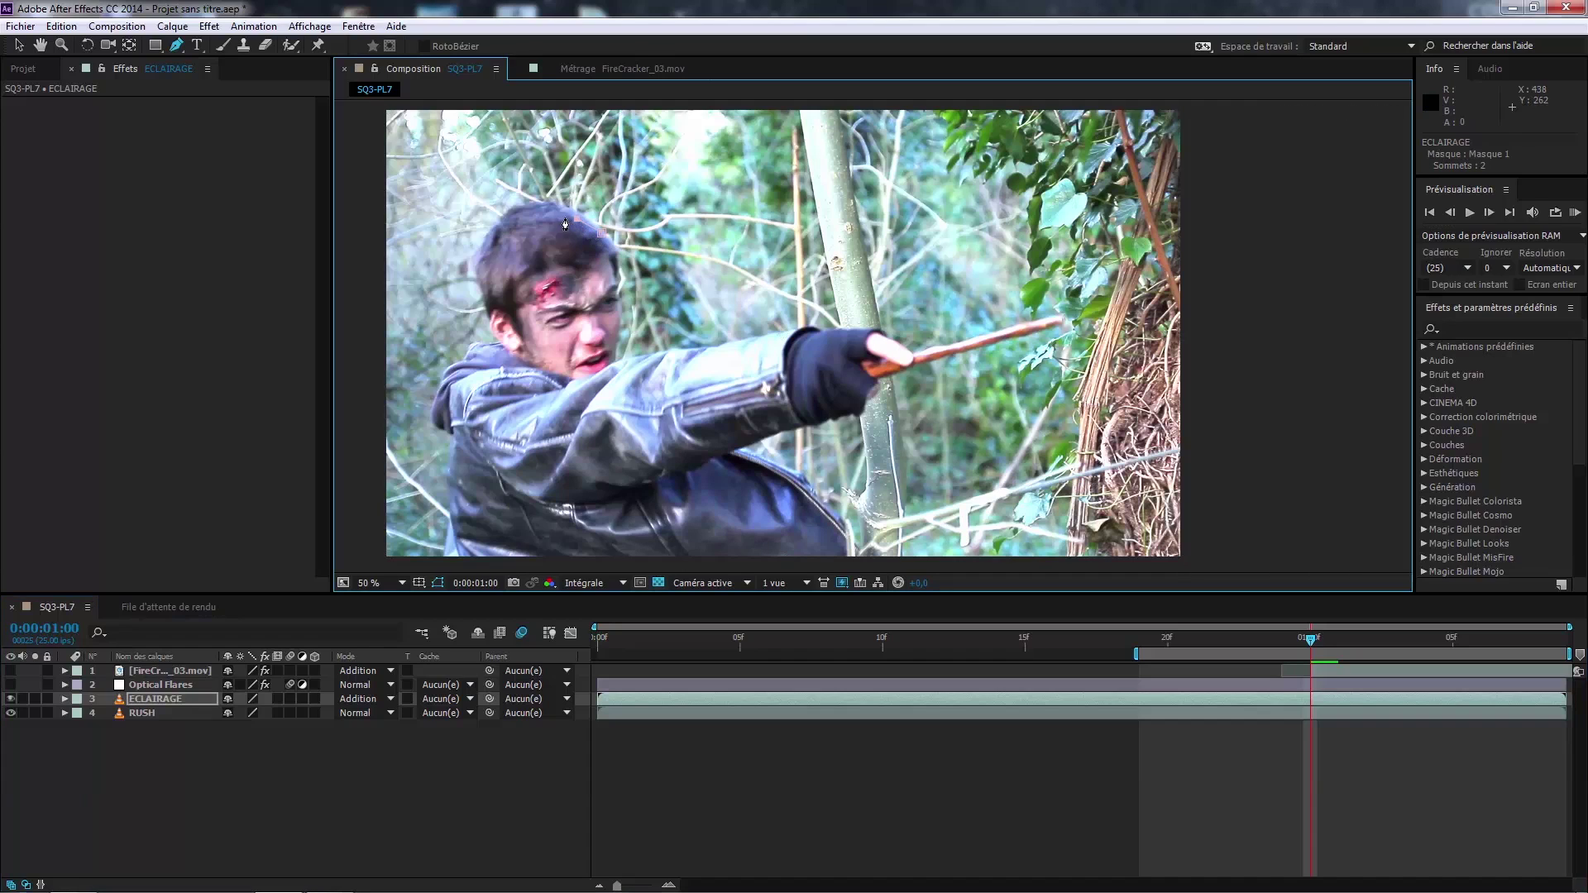
left_click(532, 263)
left_click(537, 287)
left_click(535, 312)
left_click(529, 337)
left_click(521, 362)
left_click(516, 390)
left_click(519, 410)
left_click(530, 427)
Step: Continue the mask outline across the middle of the jacket sleeve, around the elbow and down onto the torso
left_click(556, 425)
left_click(573, 416)
left_click(589, 411)
left_click(612, 416)
left_click(657, 412)
left_click(682, 425)
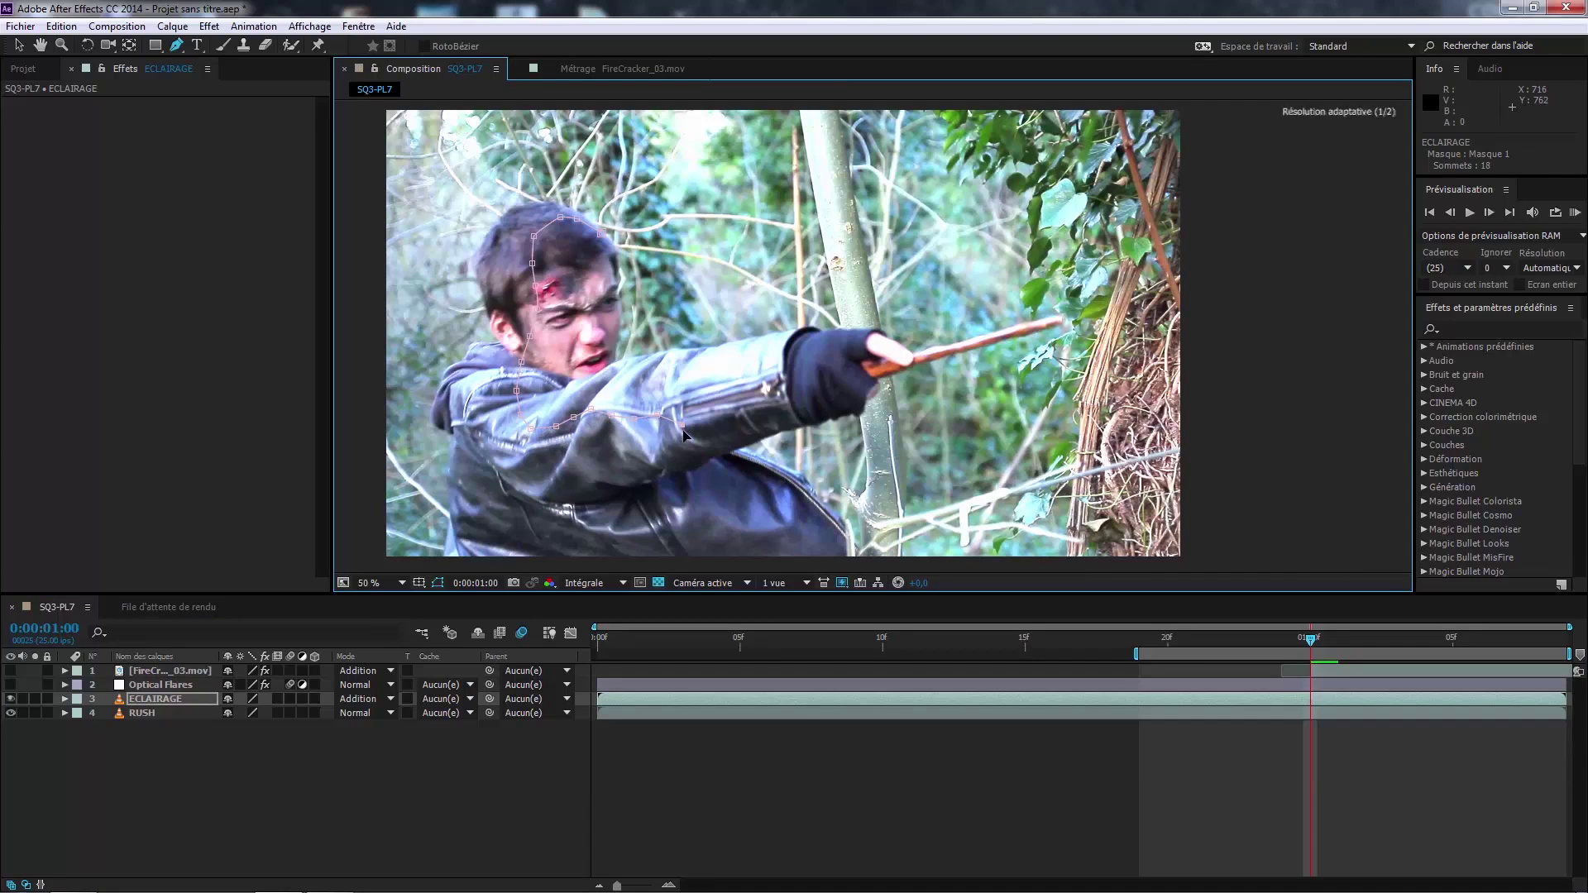
left_click(690, 436)
left_click(700, 445)
left_click(694, 467)
left_click(664, 484)
left_click(674, 523)
Step: Extend the mask outline below the frame's lower edge and back up the jacket's front edge to the underarm
scroll(701, 552, "down", 2)
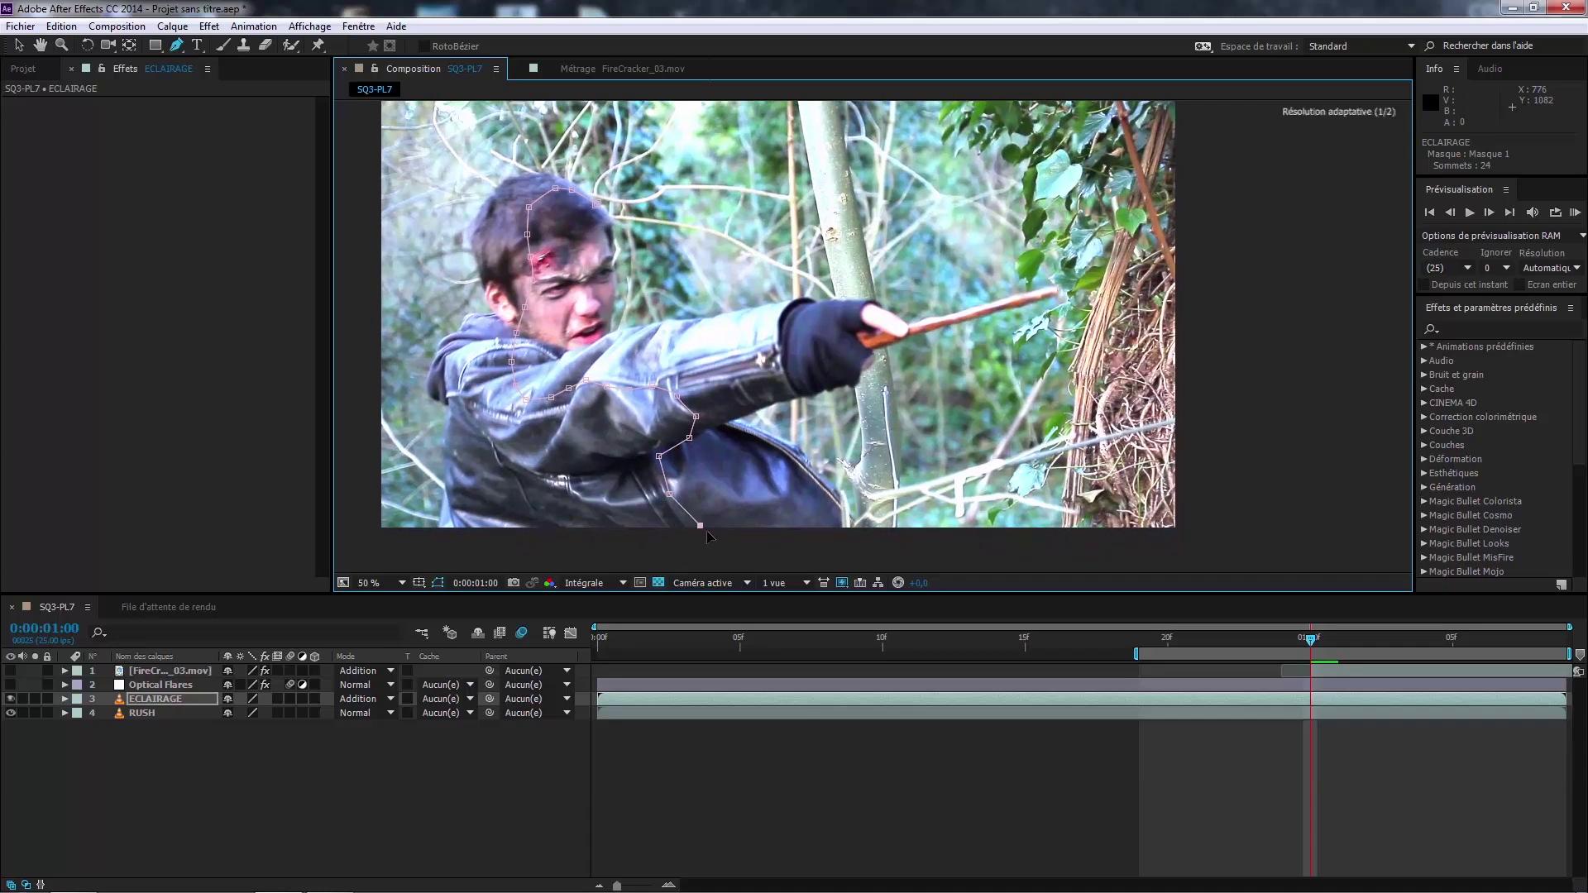
left_click(701, 525)
left_click(730, 542)
left_click(767, 558)
left_click(802, 558)
left_click(837, 527)
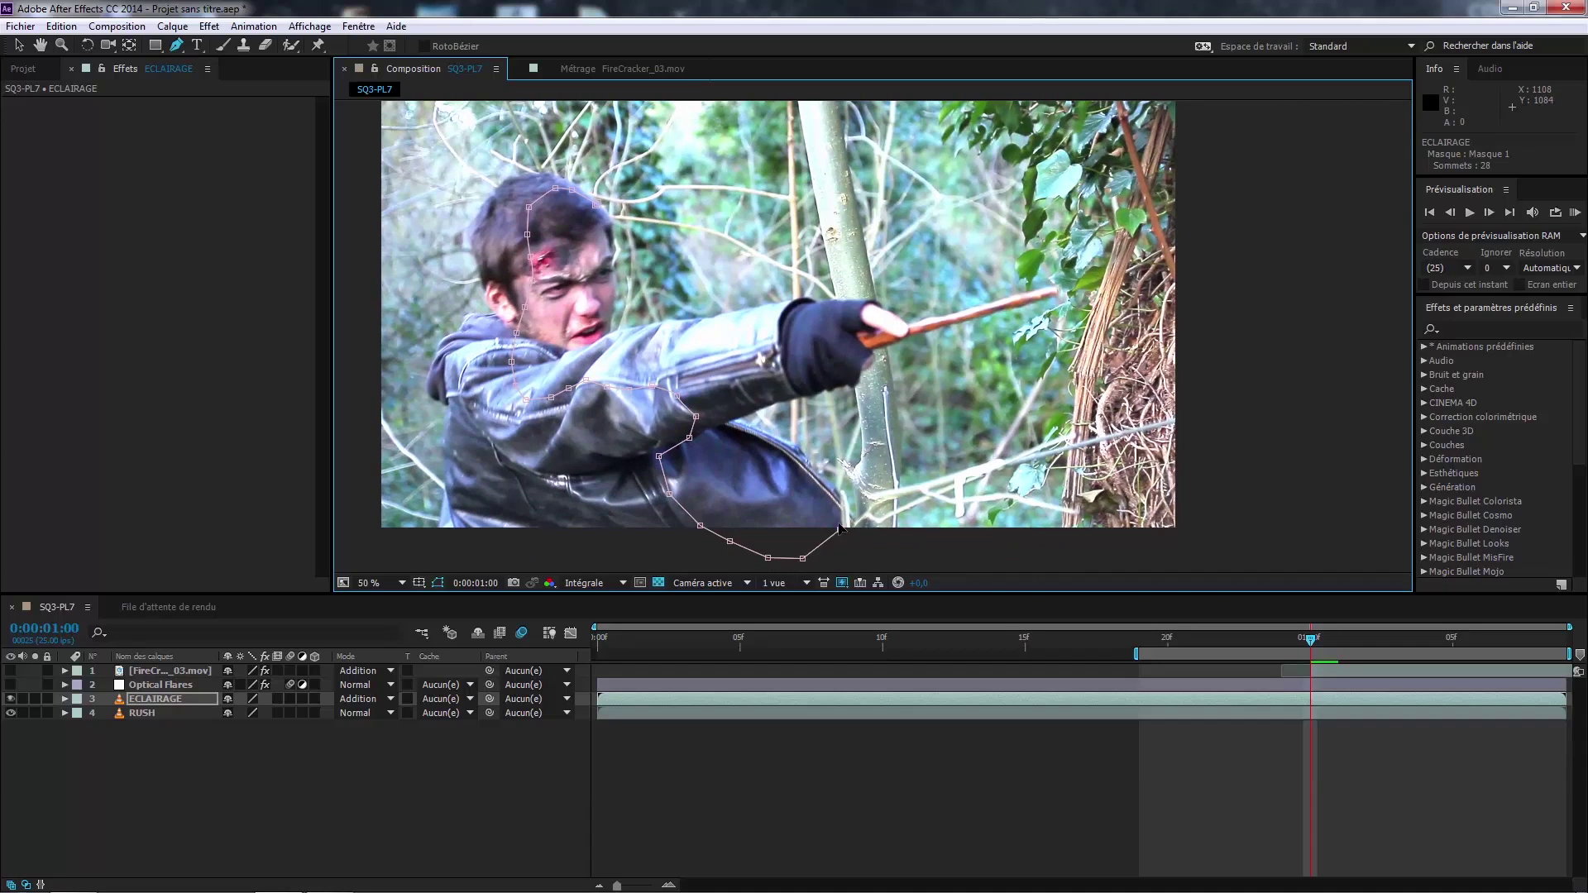
left_click(838, 494)
left_click(796, 447)
left_click(730, 417)
Step: Trace the mask along the underside of the forearm, the gloved hand and the wand up to its tip
left_click(786, 399)
left_click(836, 385)
left_click(855, 380)
left_click(867, 350)
left_click(895, 339)
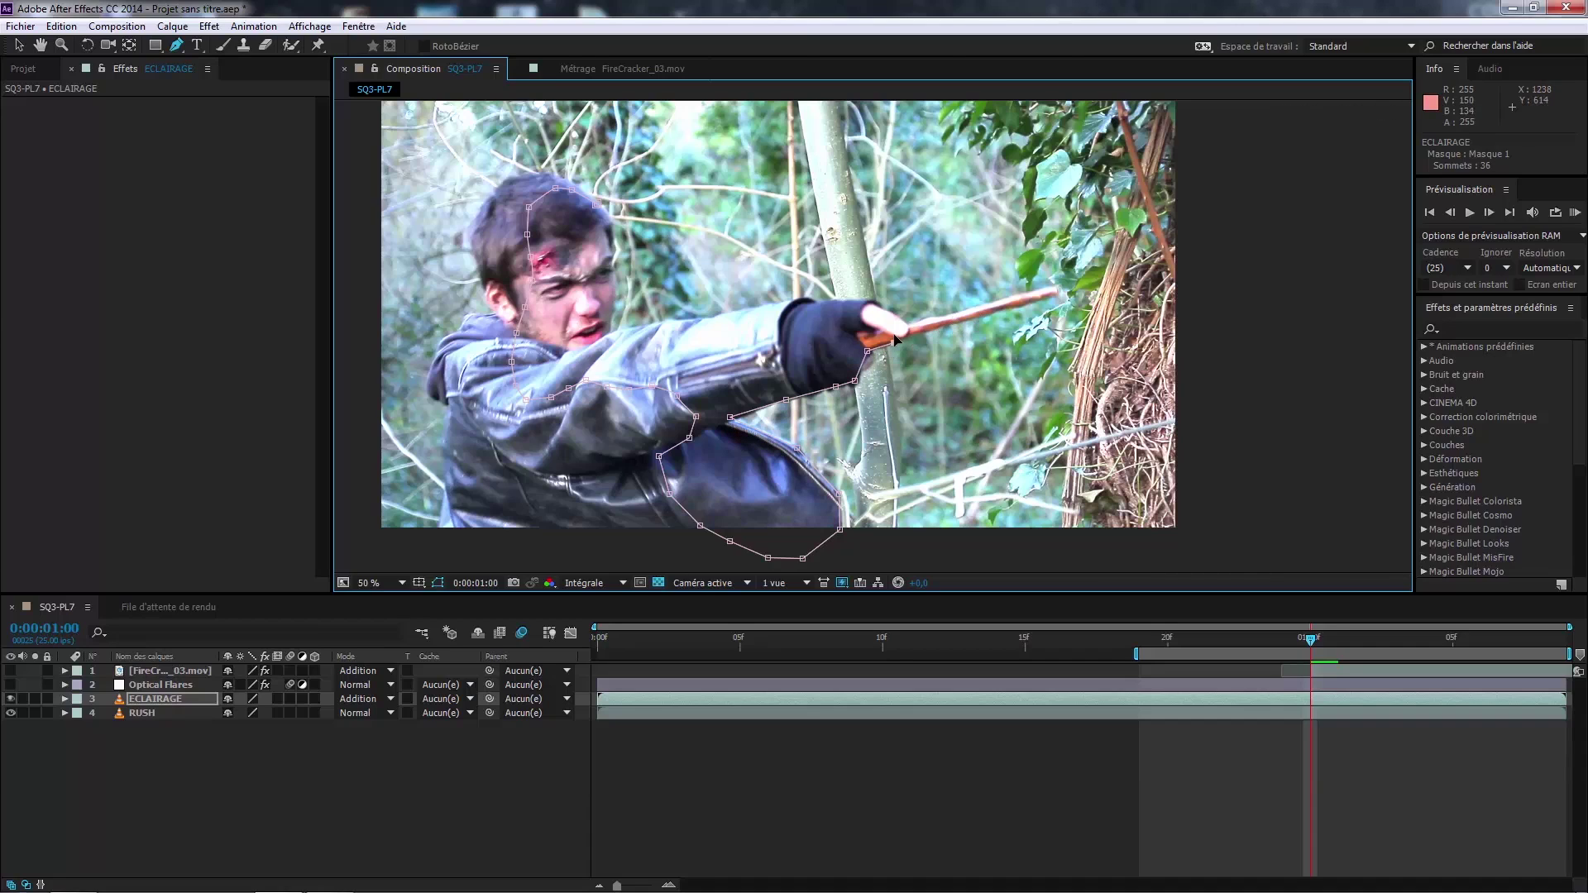
left_click(1057, 295)
scroll(1055, 287, "up", 1)
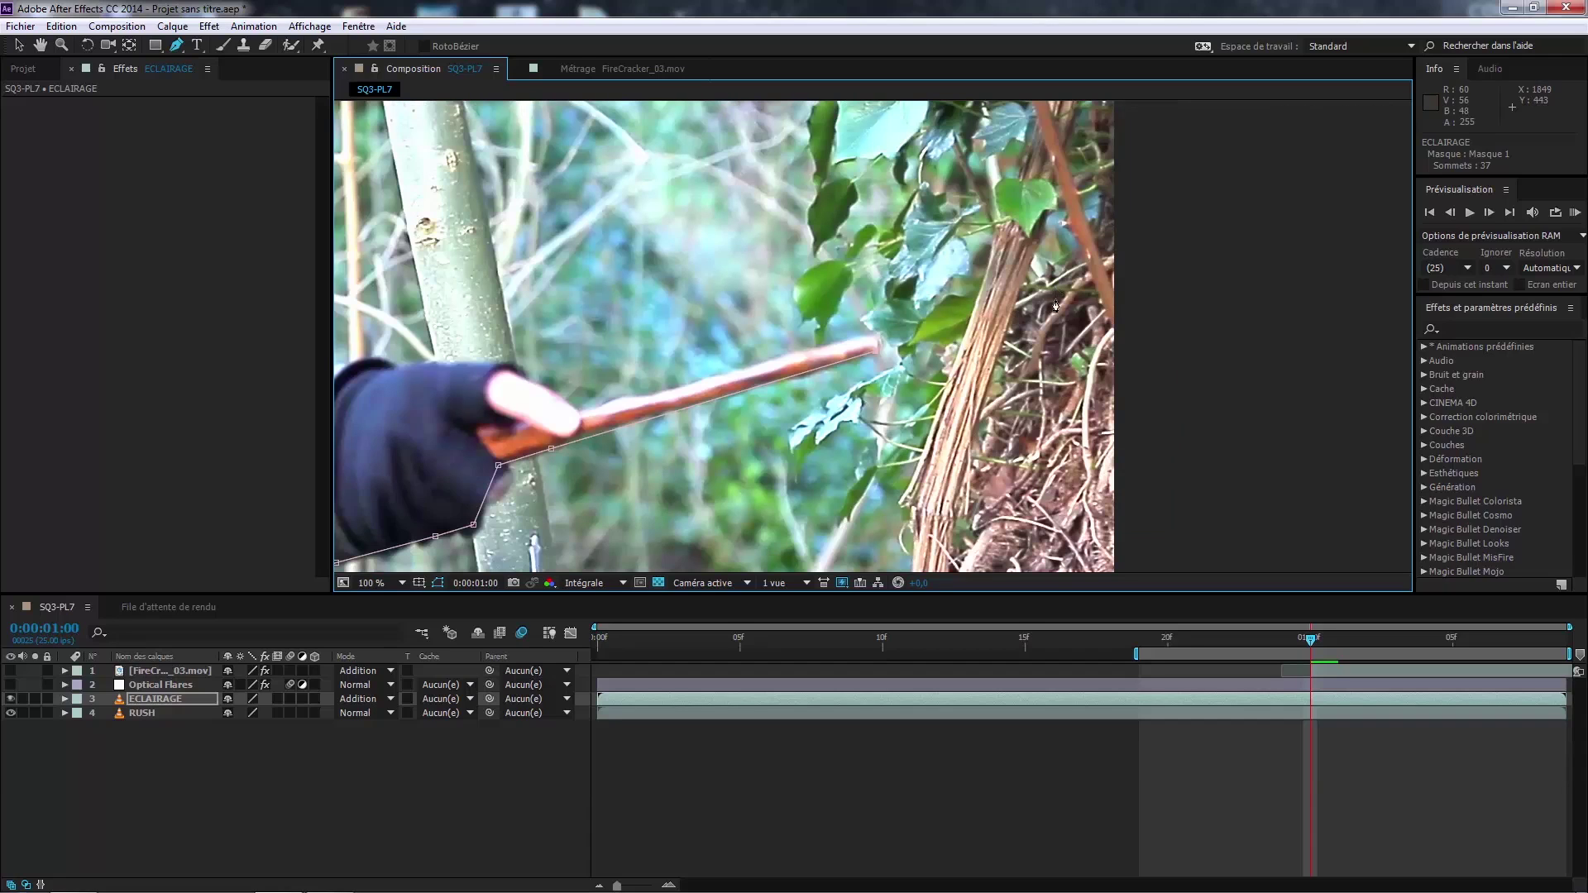
Step: Trace the mask back along the wand's upper edge and over the fingers and glove to the cuff
left_click(870, 338)
left_click(589, 414)
left_click(557, 389)
left_click(511, 363)
left_click_drag(504, 358, 896, 313)
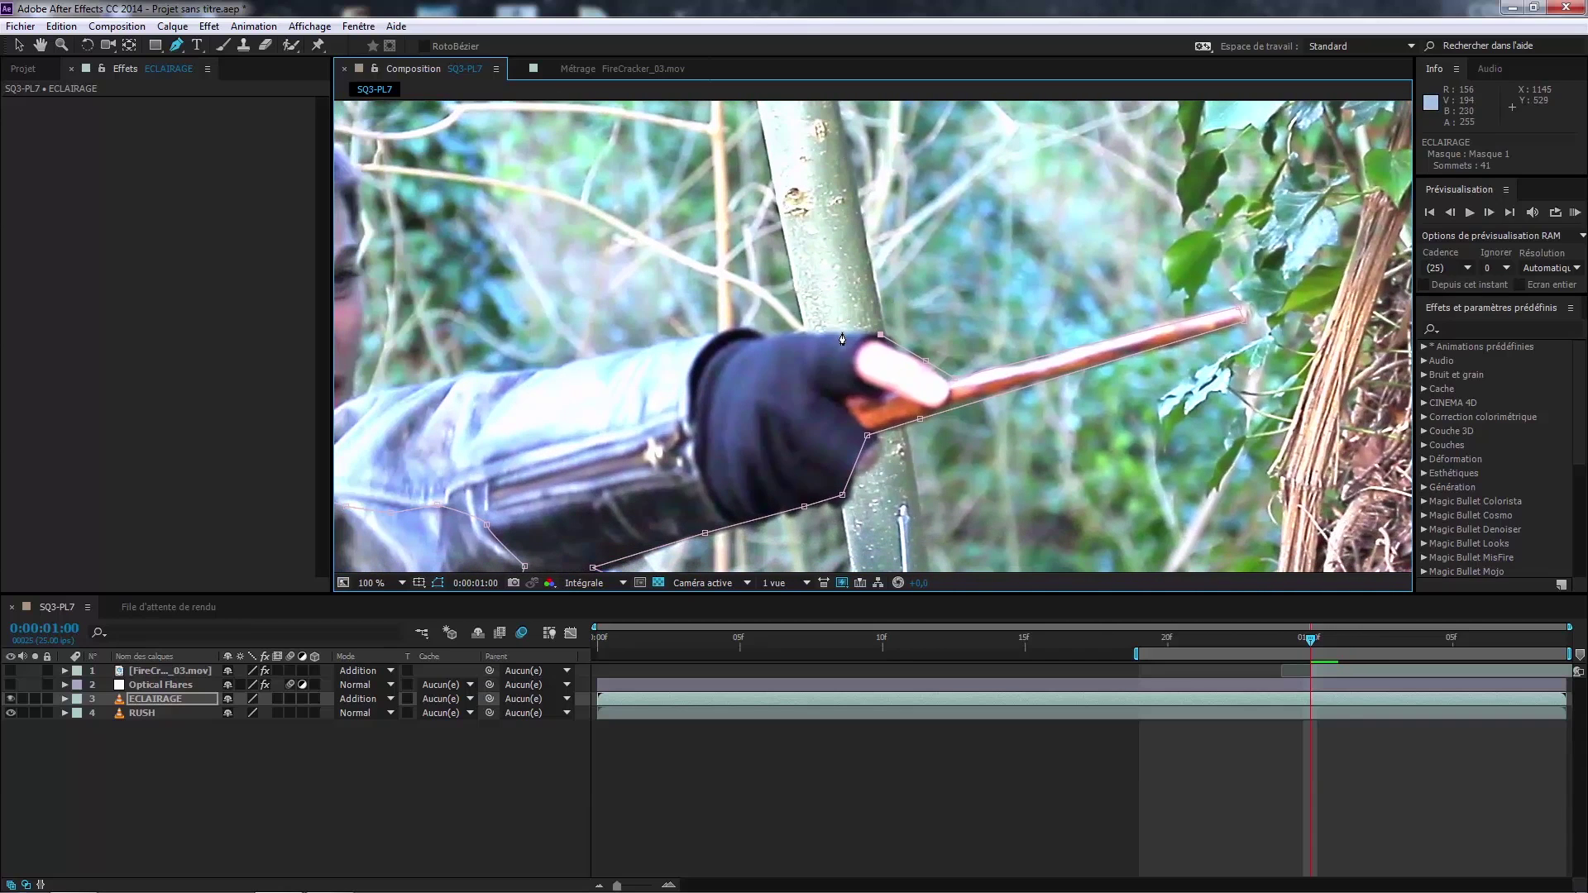
left_click(786, 334)
left_click_drag(750, 338, 714, 331)
Step: Trace the mask along the upper edge of the jacket sleeve from the cuff toward the actor's chin
left_click(646, 347)
left_click_drag(642, 350, 751, 324)
left_click(612, 345)
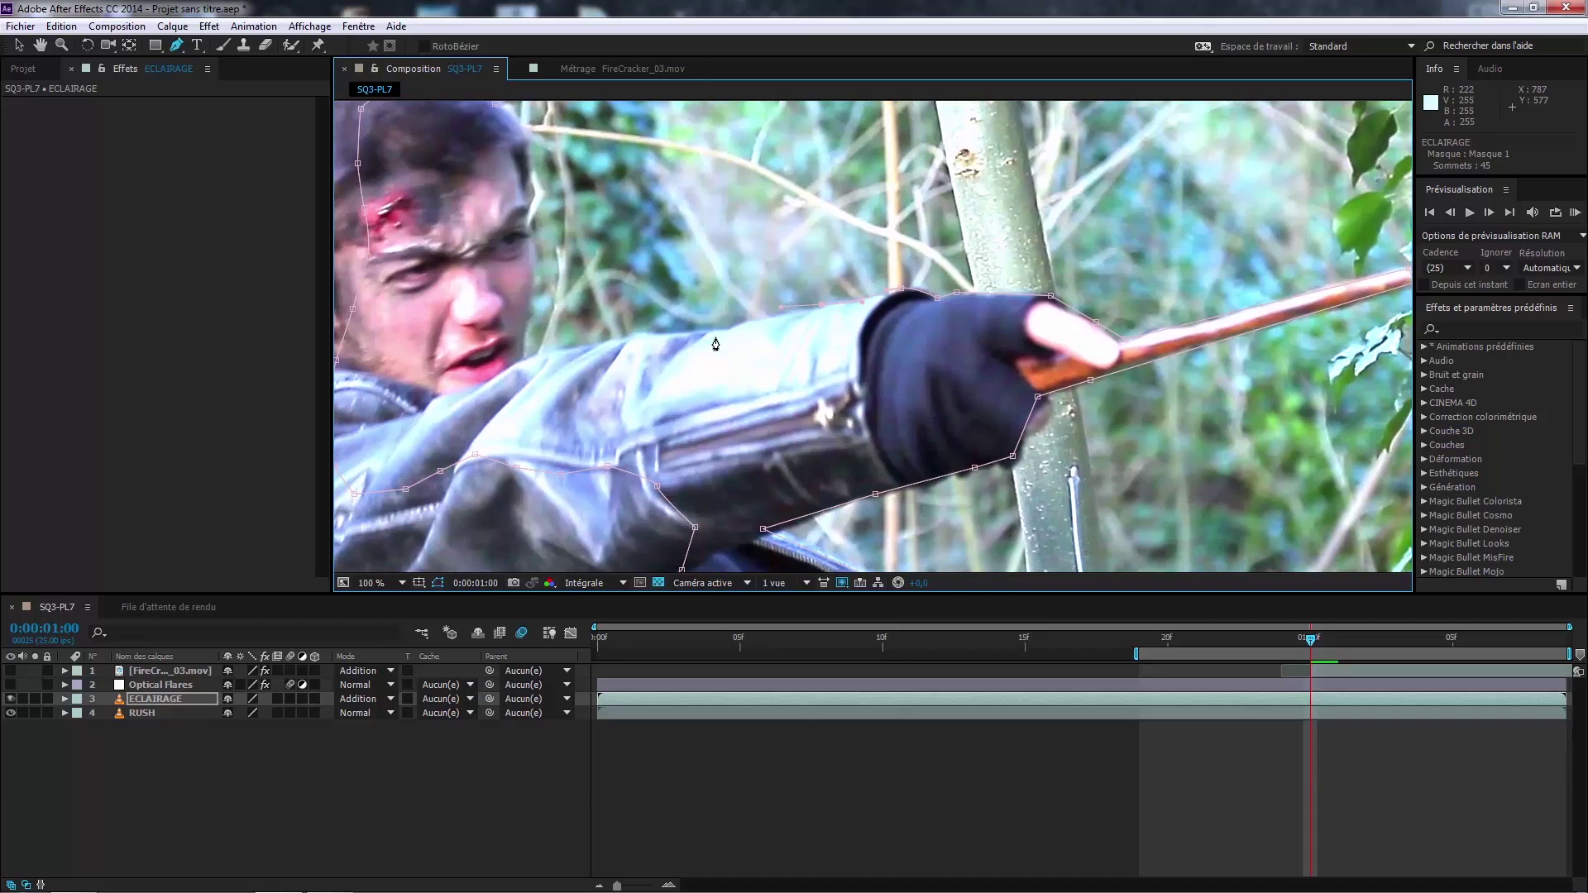
left_click(721, 334)
left_click(688, 333)
left_click(650, 334)
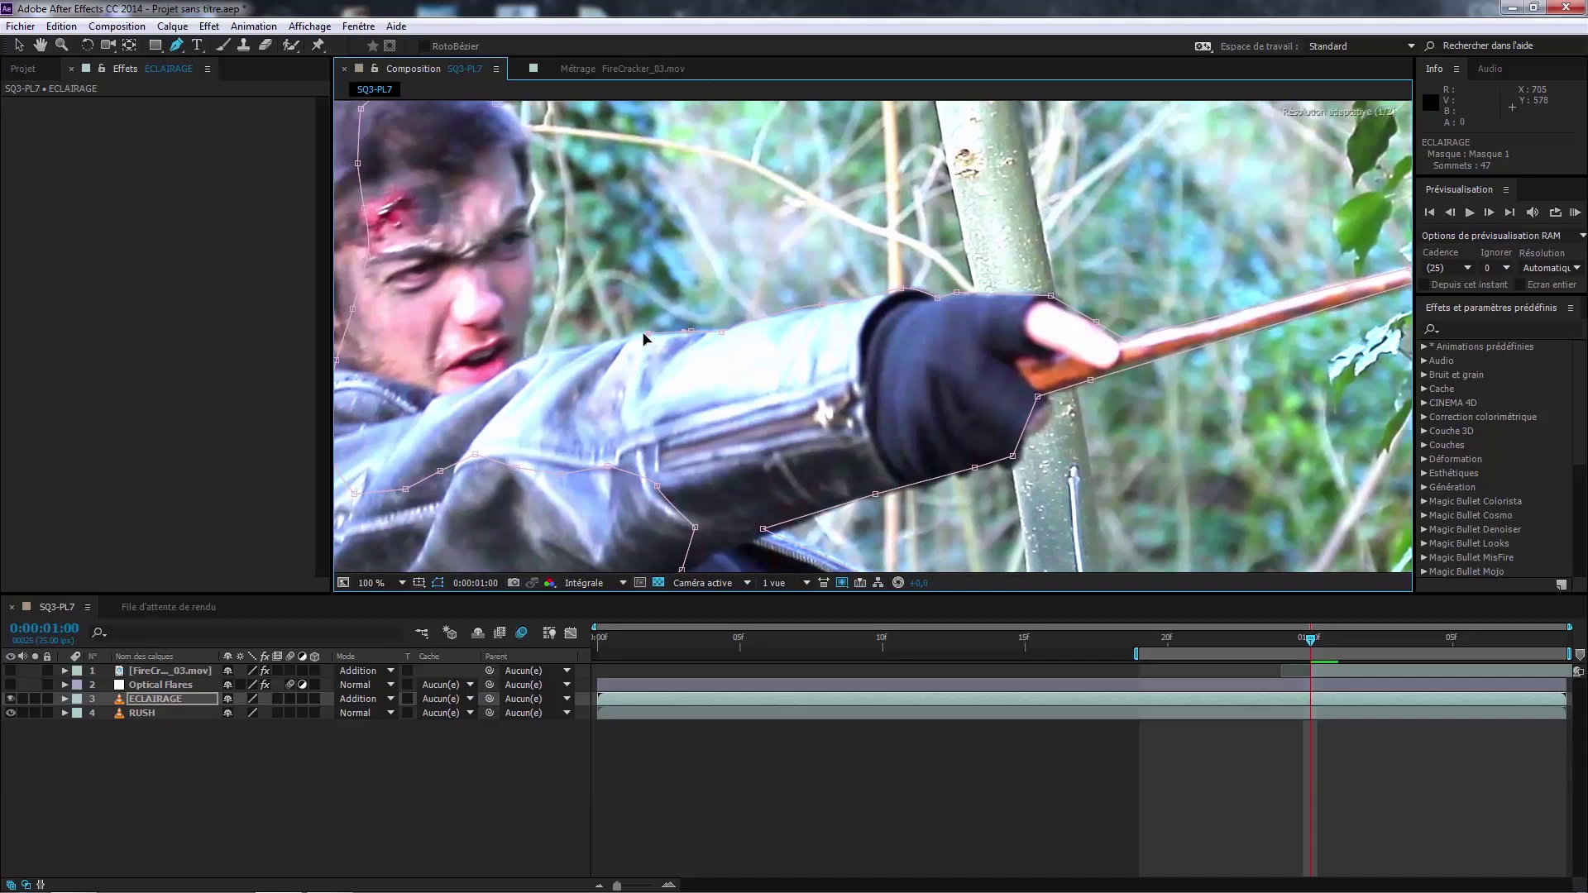
left_click(622, 336)
left_click(586, 347)
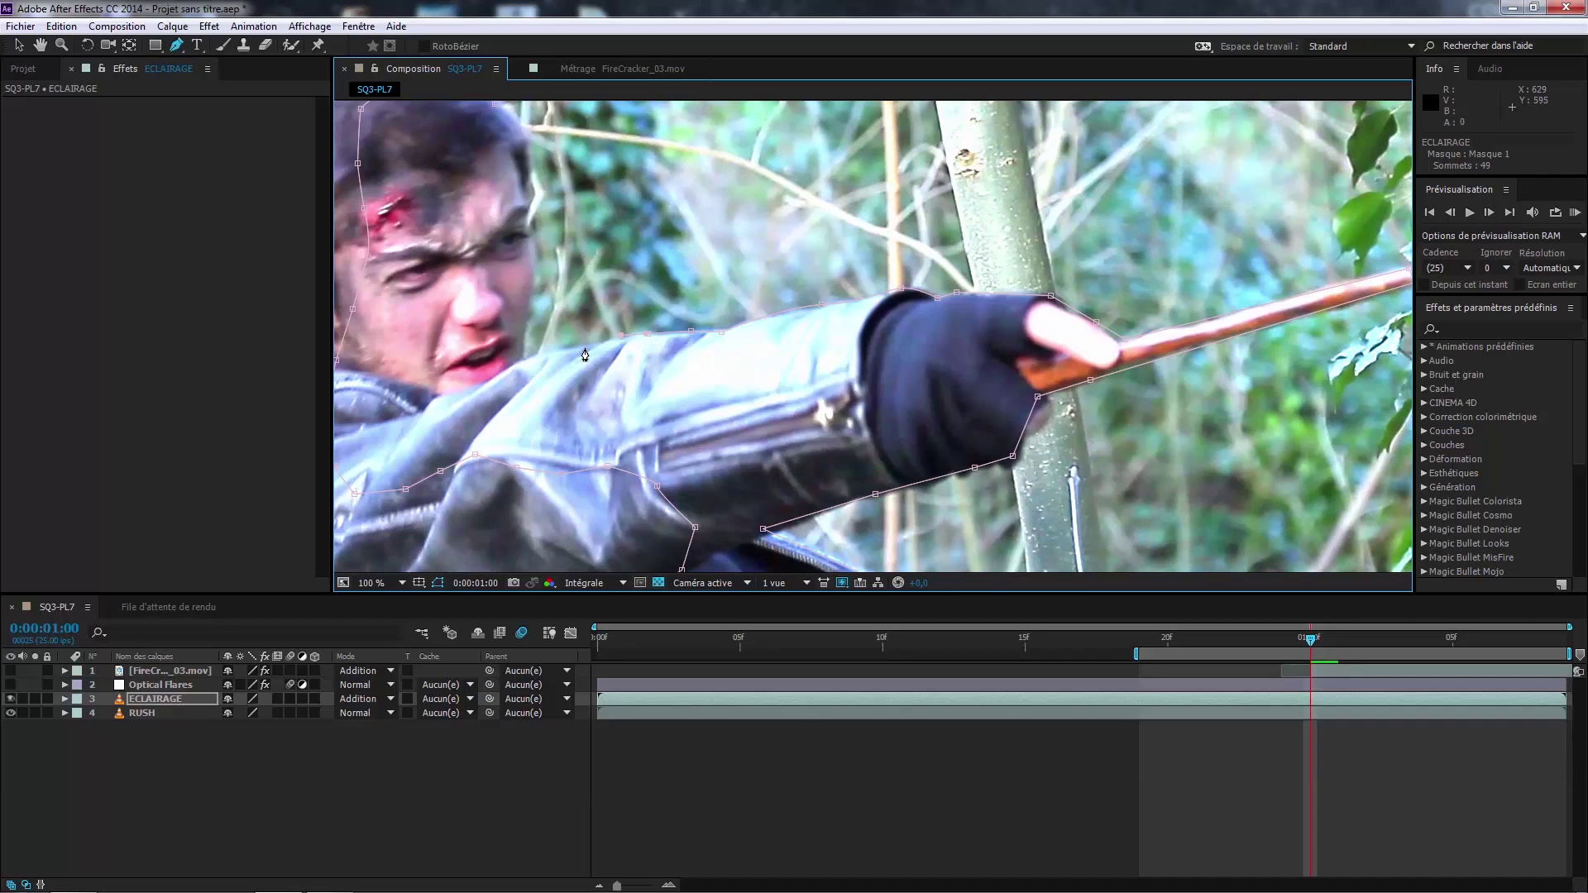
Step: Trace the mask up the front of the actor's face and close it at its starting point on the hair
left_click(523, 356)
left_click(527, 319)
left_click(532, 265)
left_click(530, 233)
left_click(529, 203)
left_click_drag(531, 191, 550, 240)
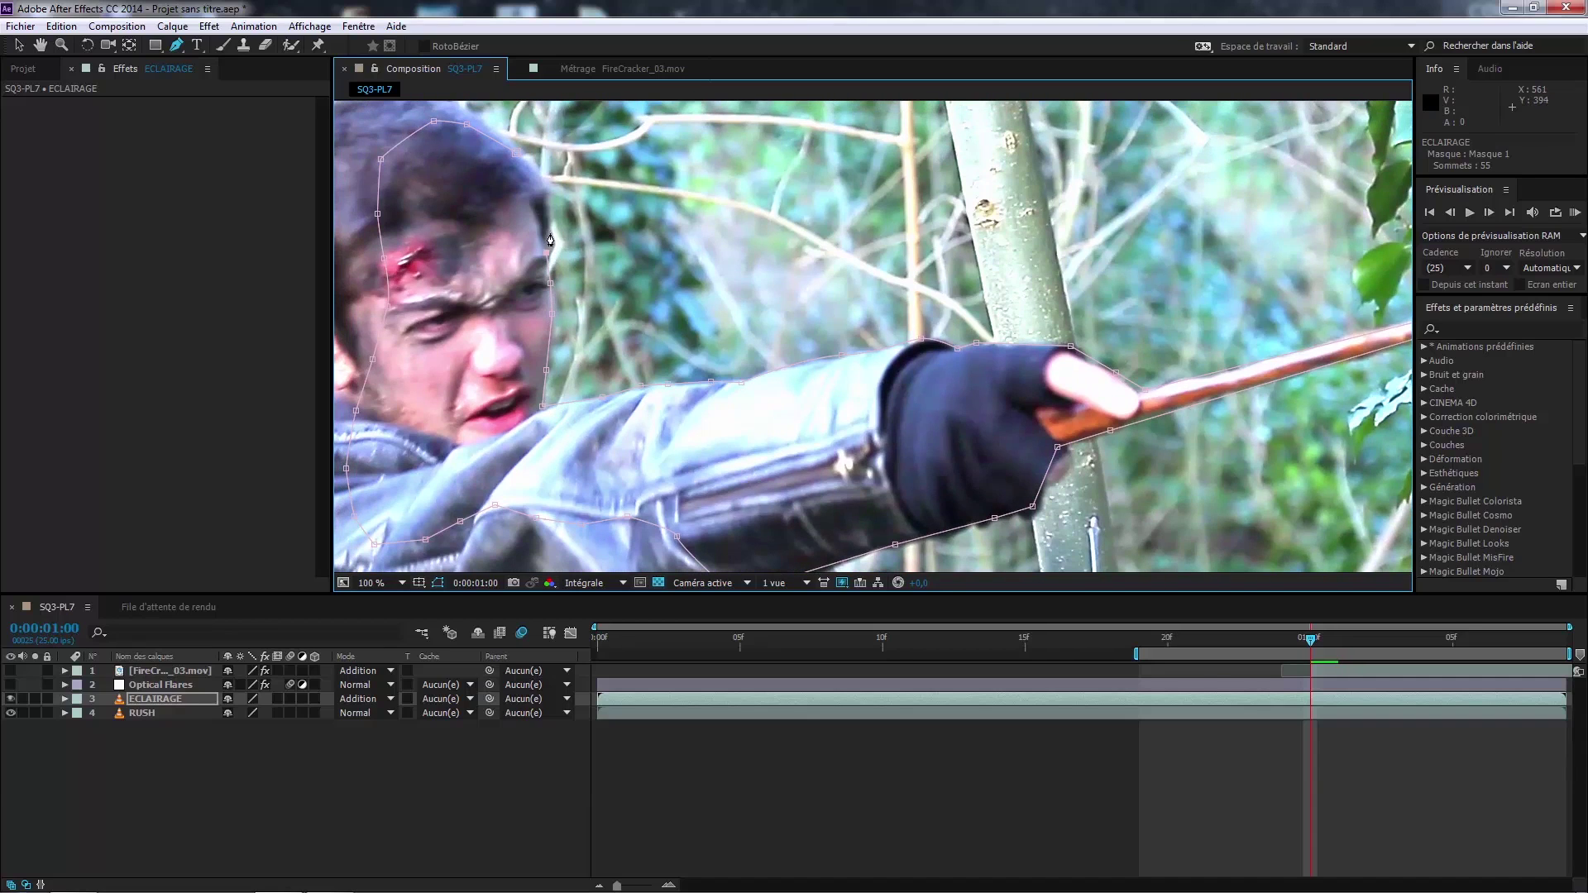
left_click(549, 236)
left_click(549, 192)
left_click(519, 160)
left_click_drag(779, 180, 833, 134)
scroll(852, 165, "down", 1)
left_click_drag(903, 249, 874, 277)
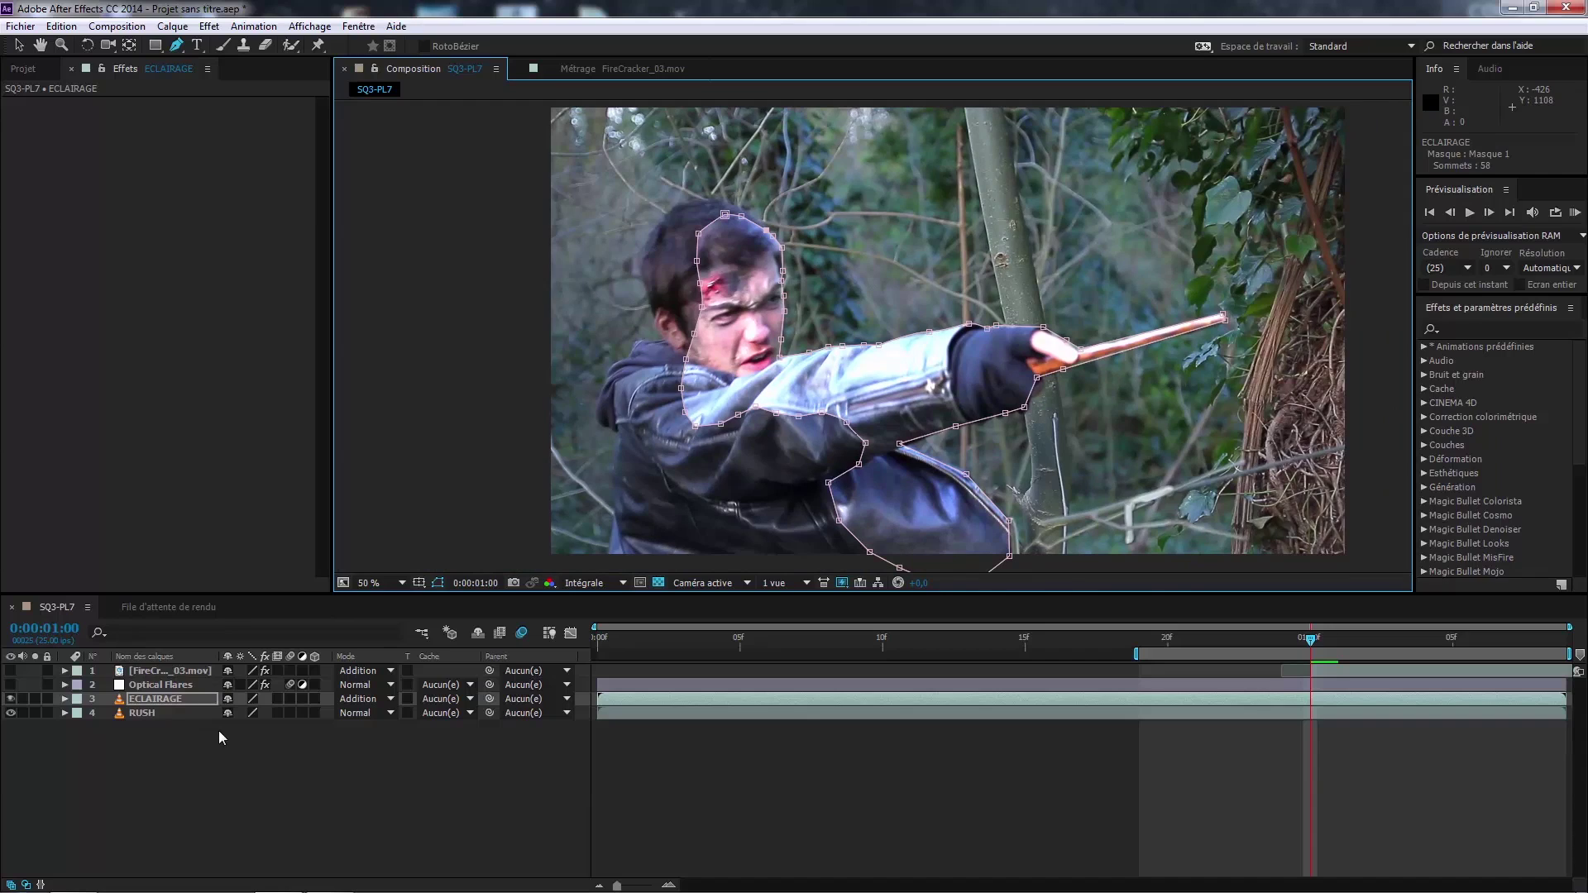
Step: Reveal all the properties of Masque 1 on the ECLAIRAGE layer
scroll(797, 291, "up", 1)
scroll(796, 292, "down", 1)
left_click(119, 702)
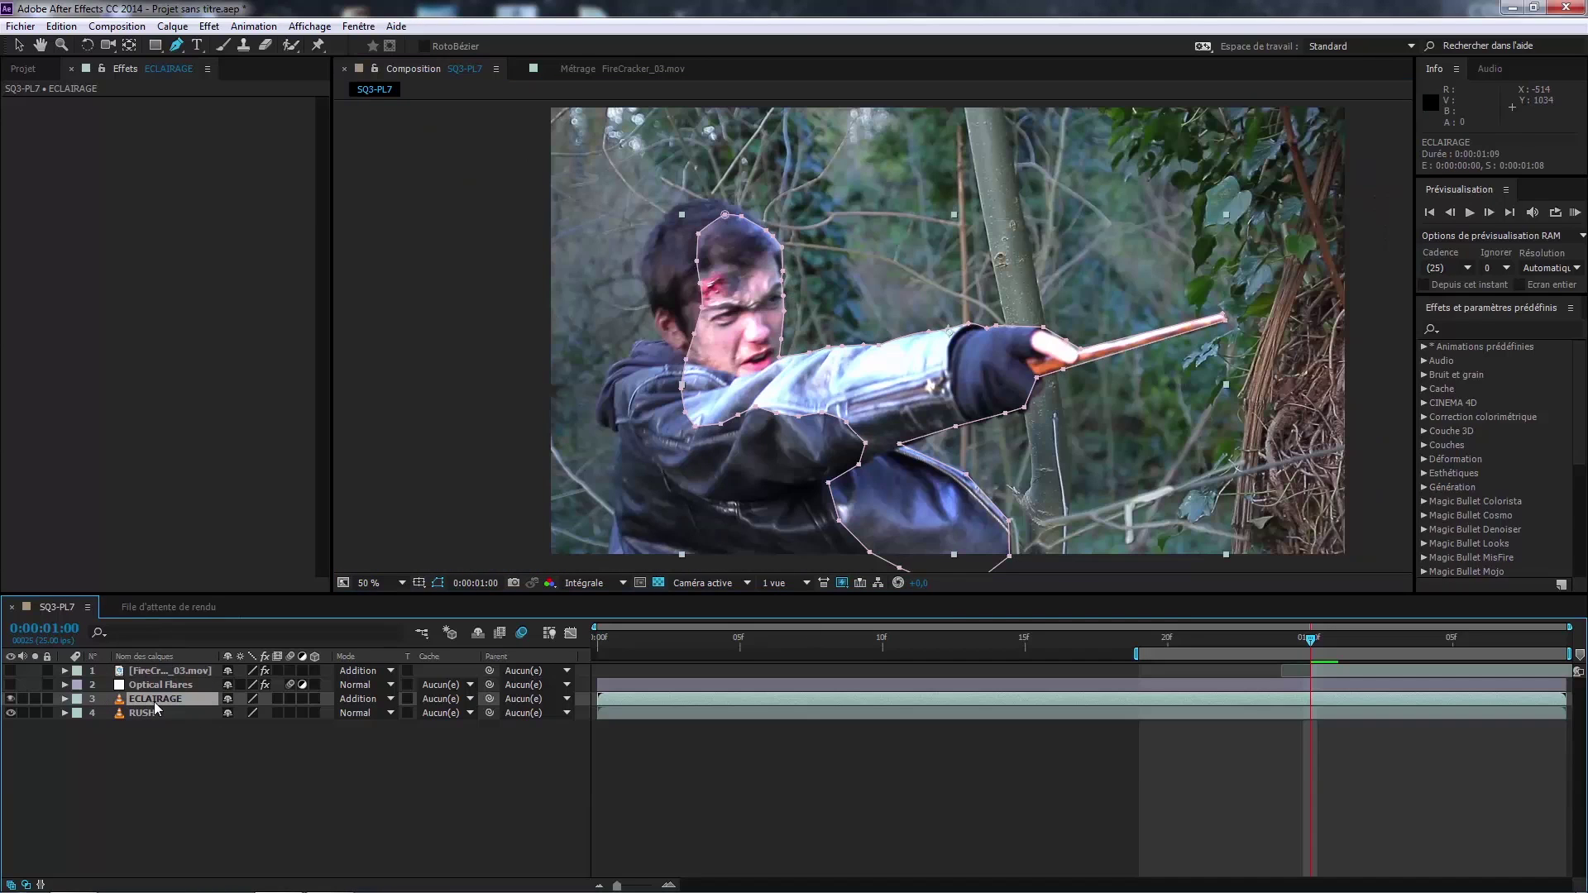
key("m")
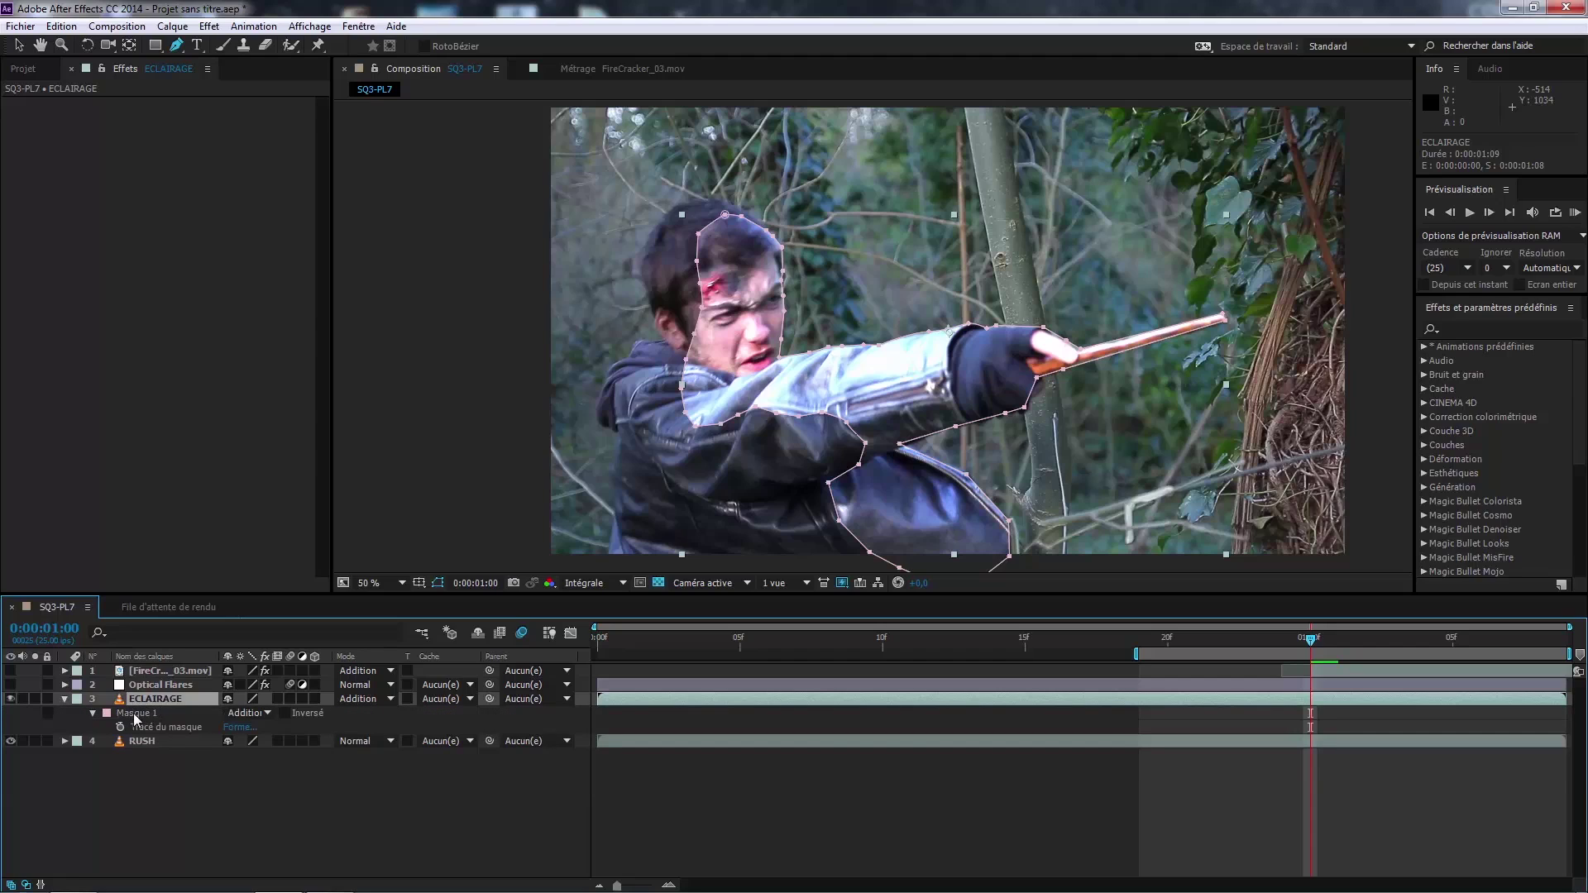
left_click(127, 713)
left_click(92, 712)
left_click(92, 711)
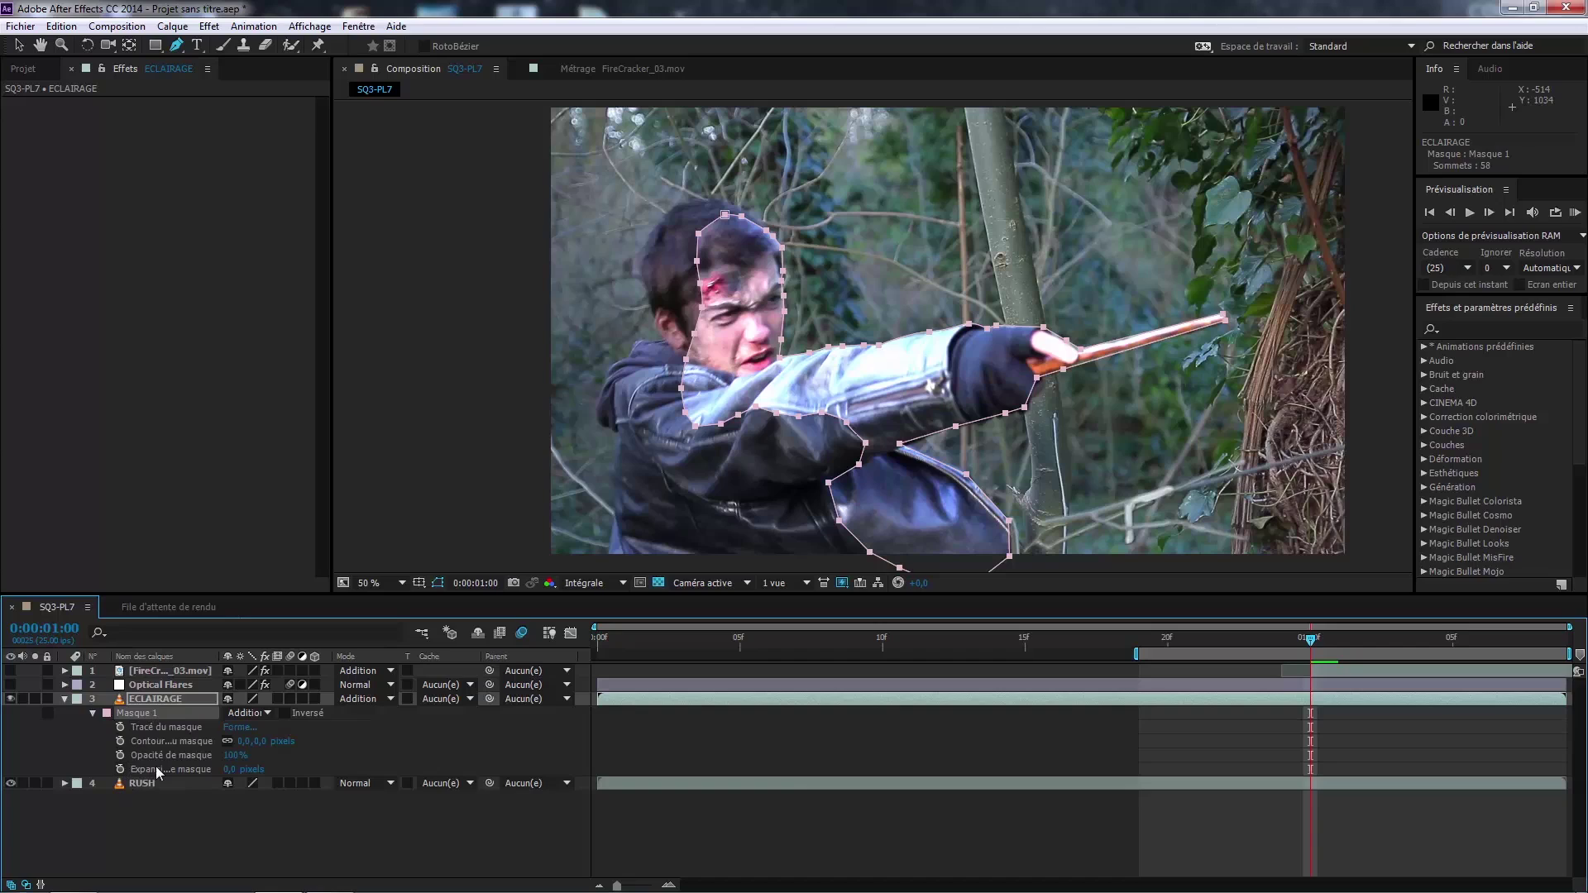
Step: Turn on the option that hides locked masks (Masquer les masques verrouillés)
left_click(47, 713)
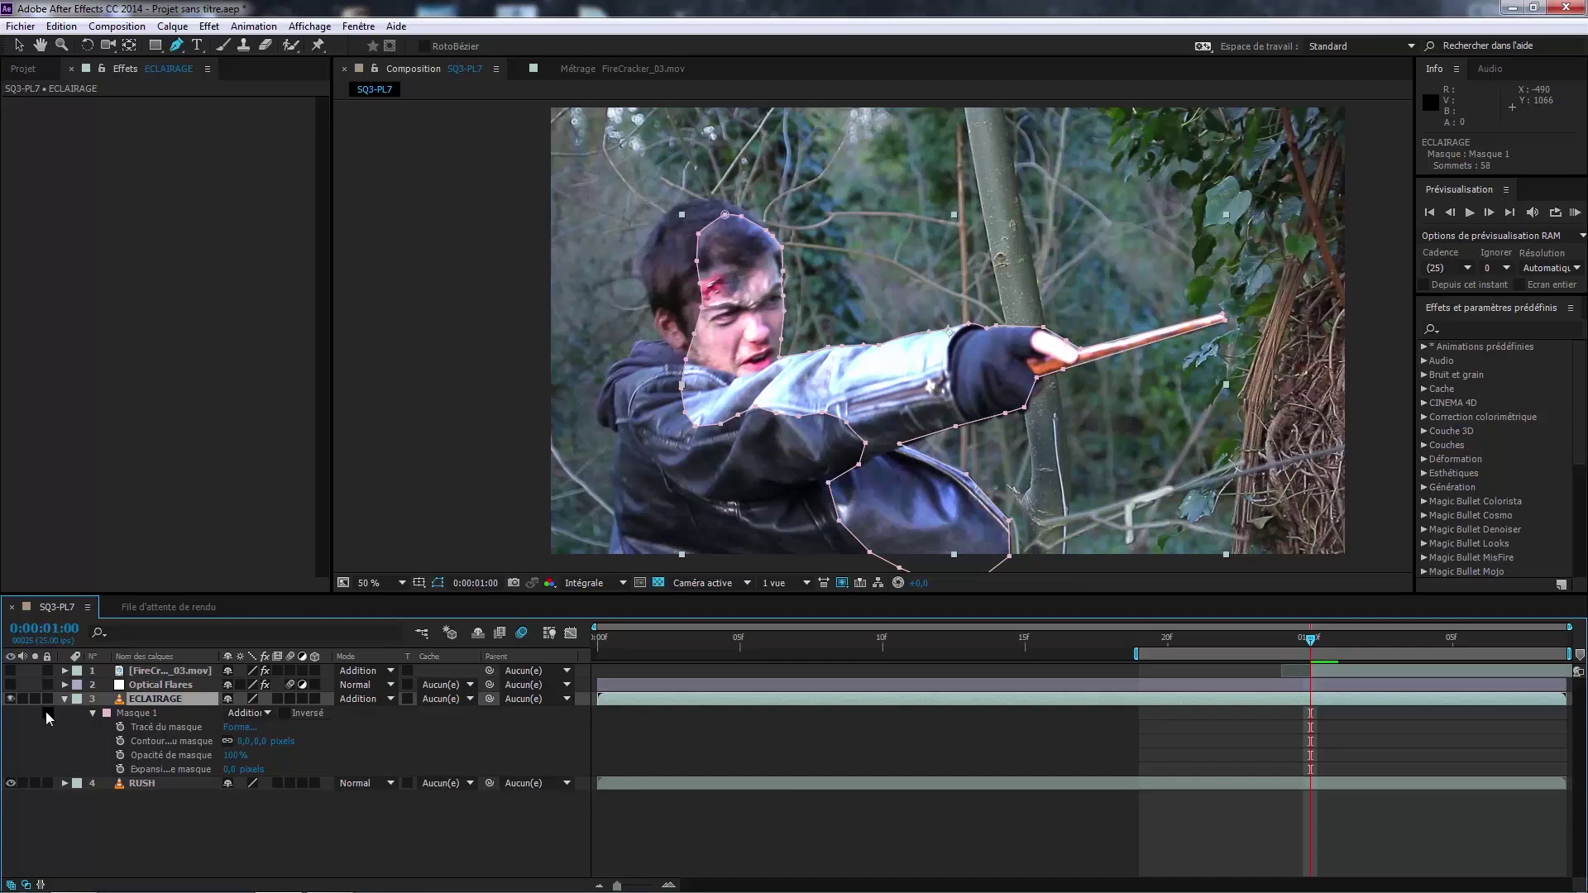
left_click(48, 713)
left_click(138, 713)
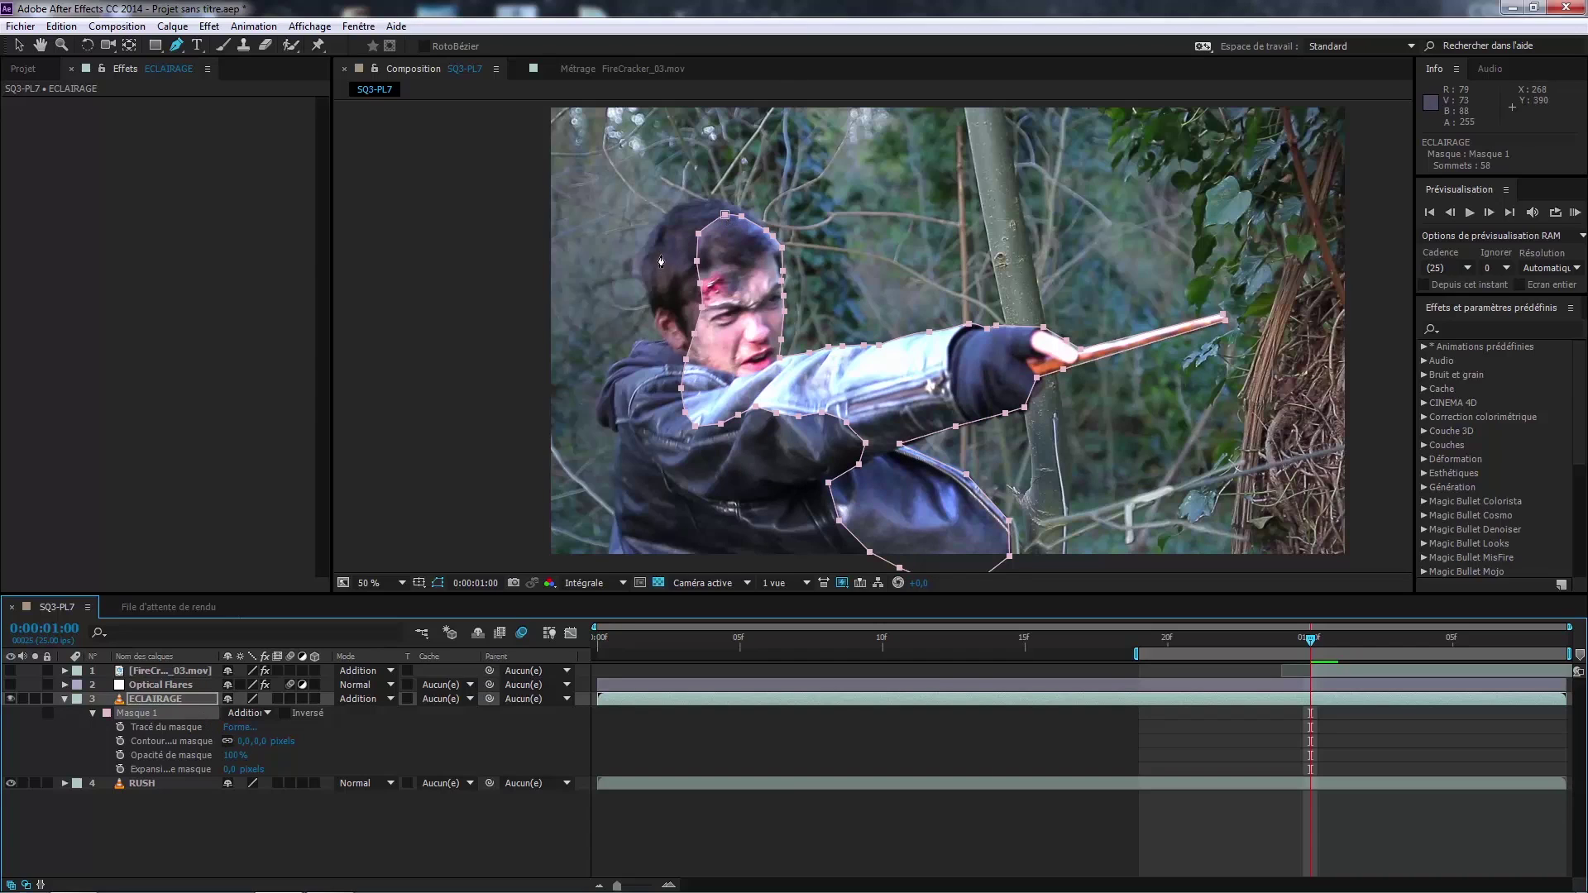
right_click(726, 217)
mouse_move(755, 224)
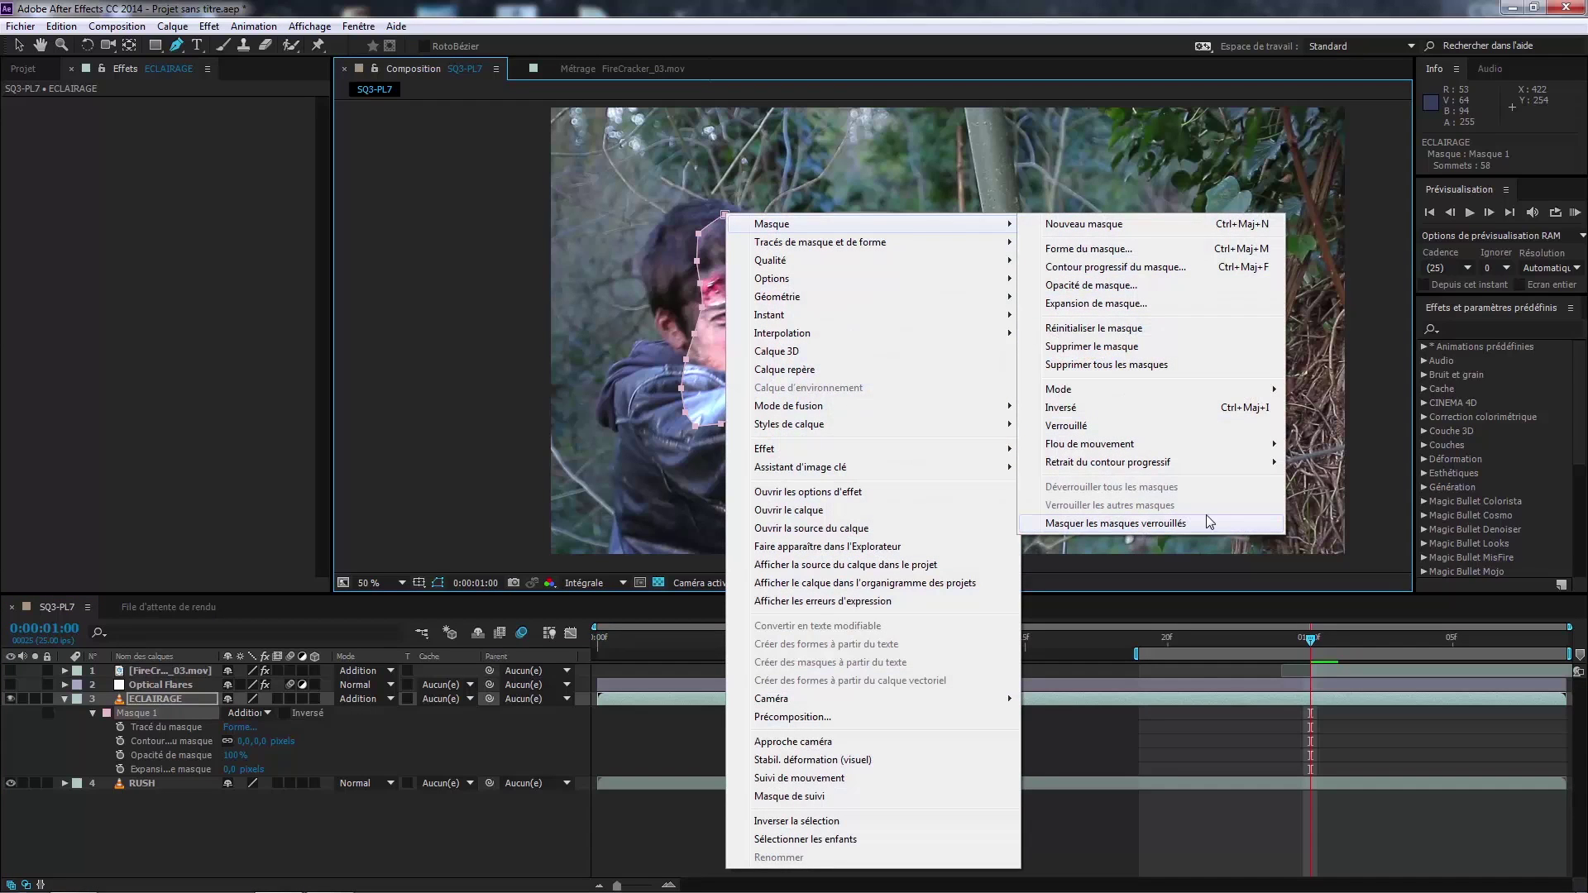
left_click(1229, 527)
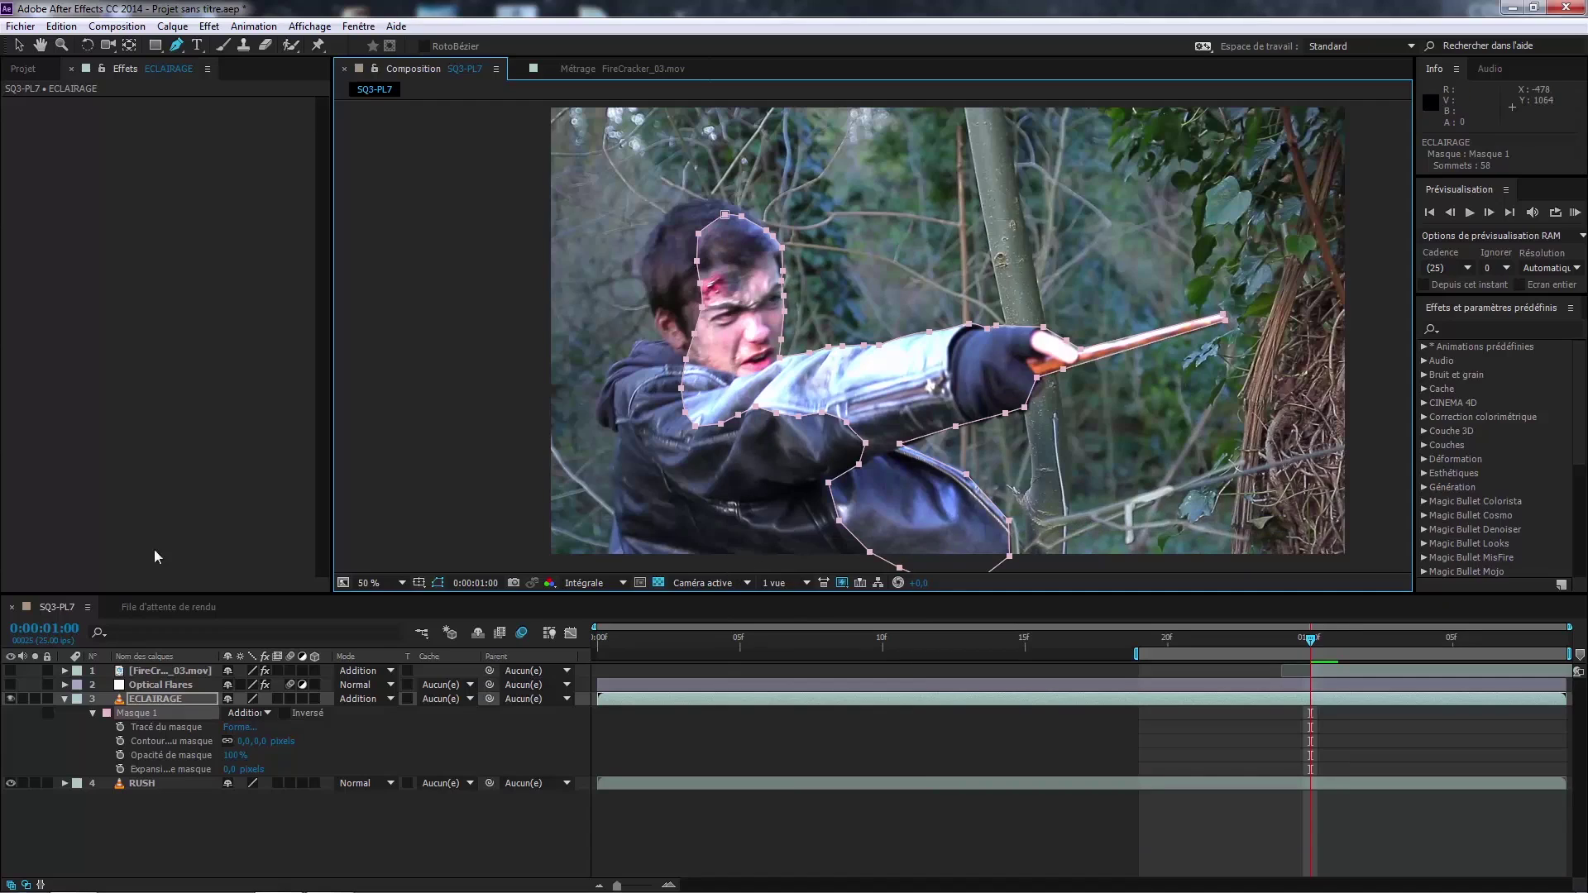
Step: Lock Masque 1 to preview the masked lighting without its outline, and unlock the mask again
left_click(47, 713)
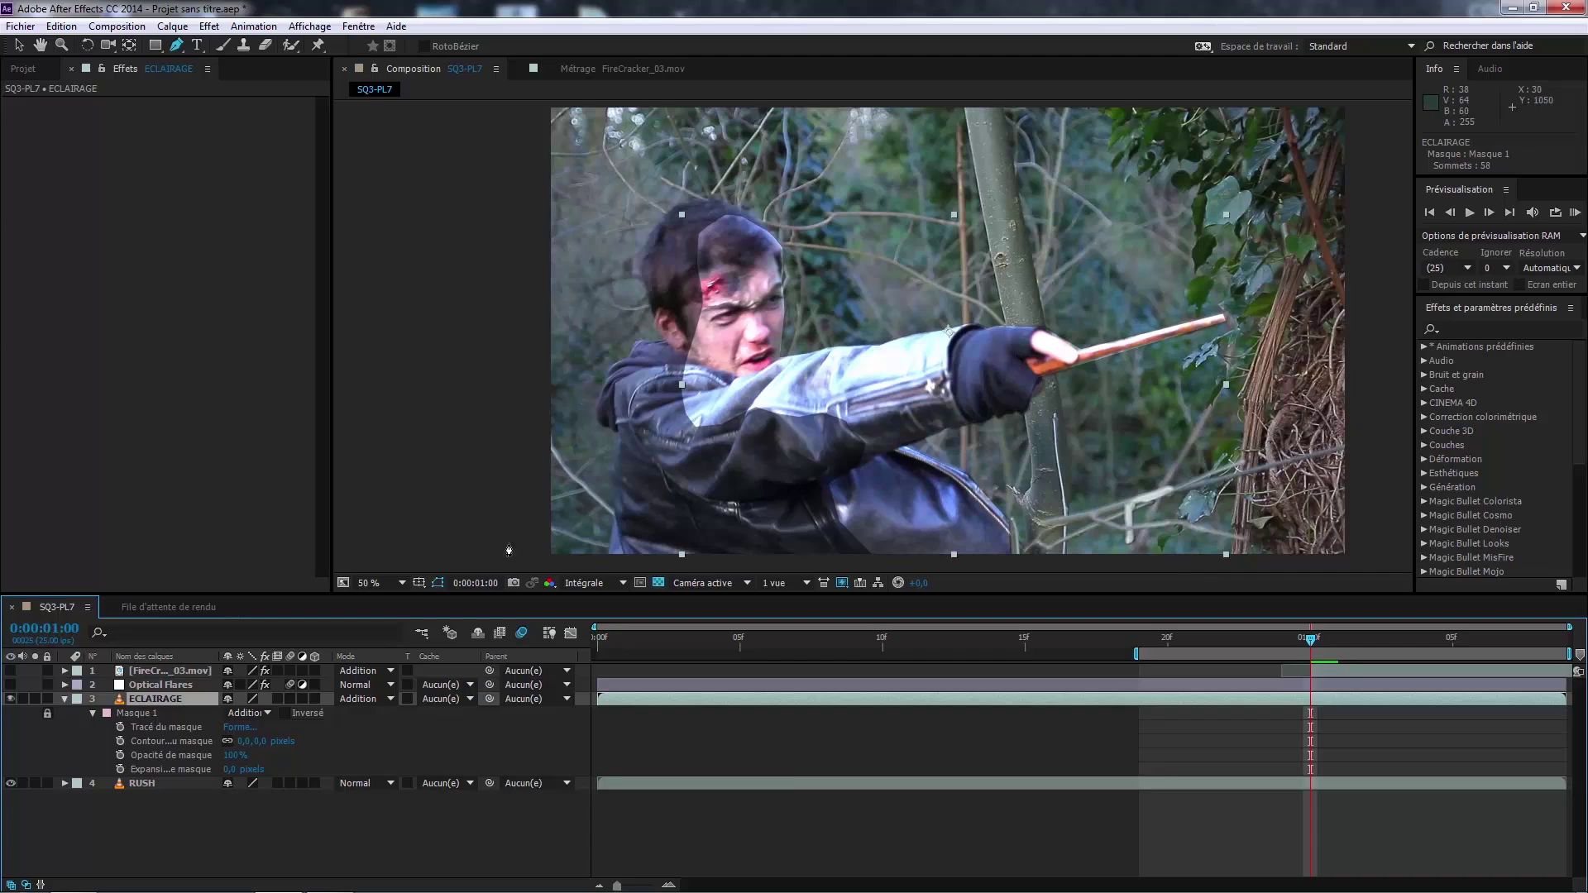
left_click(47, 711)
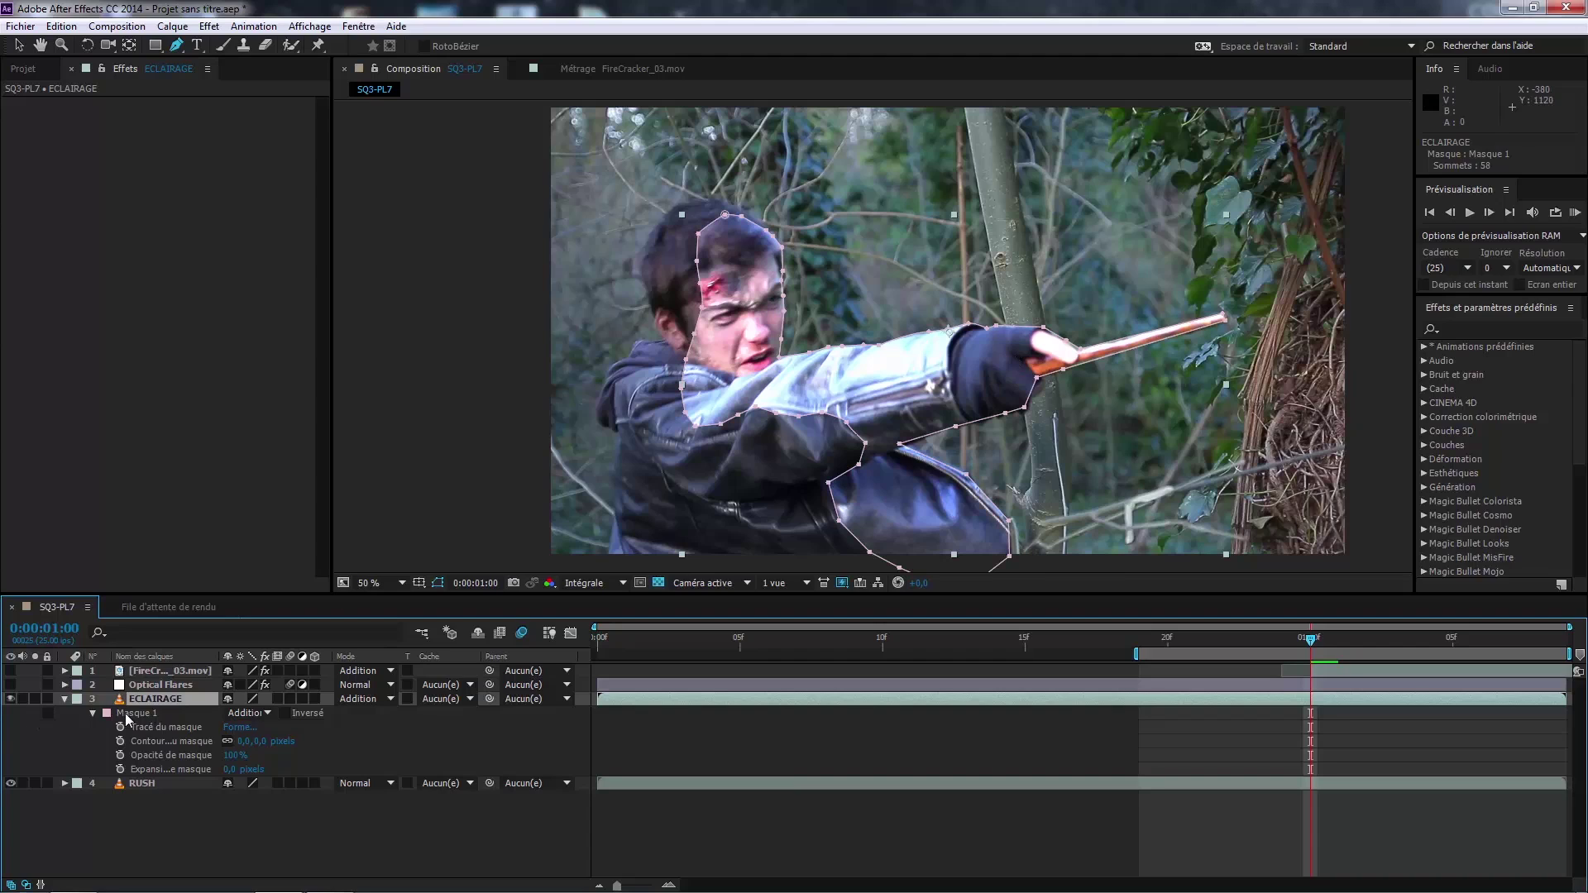
left_click(47, 713)
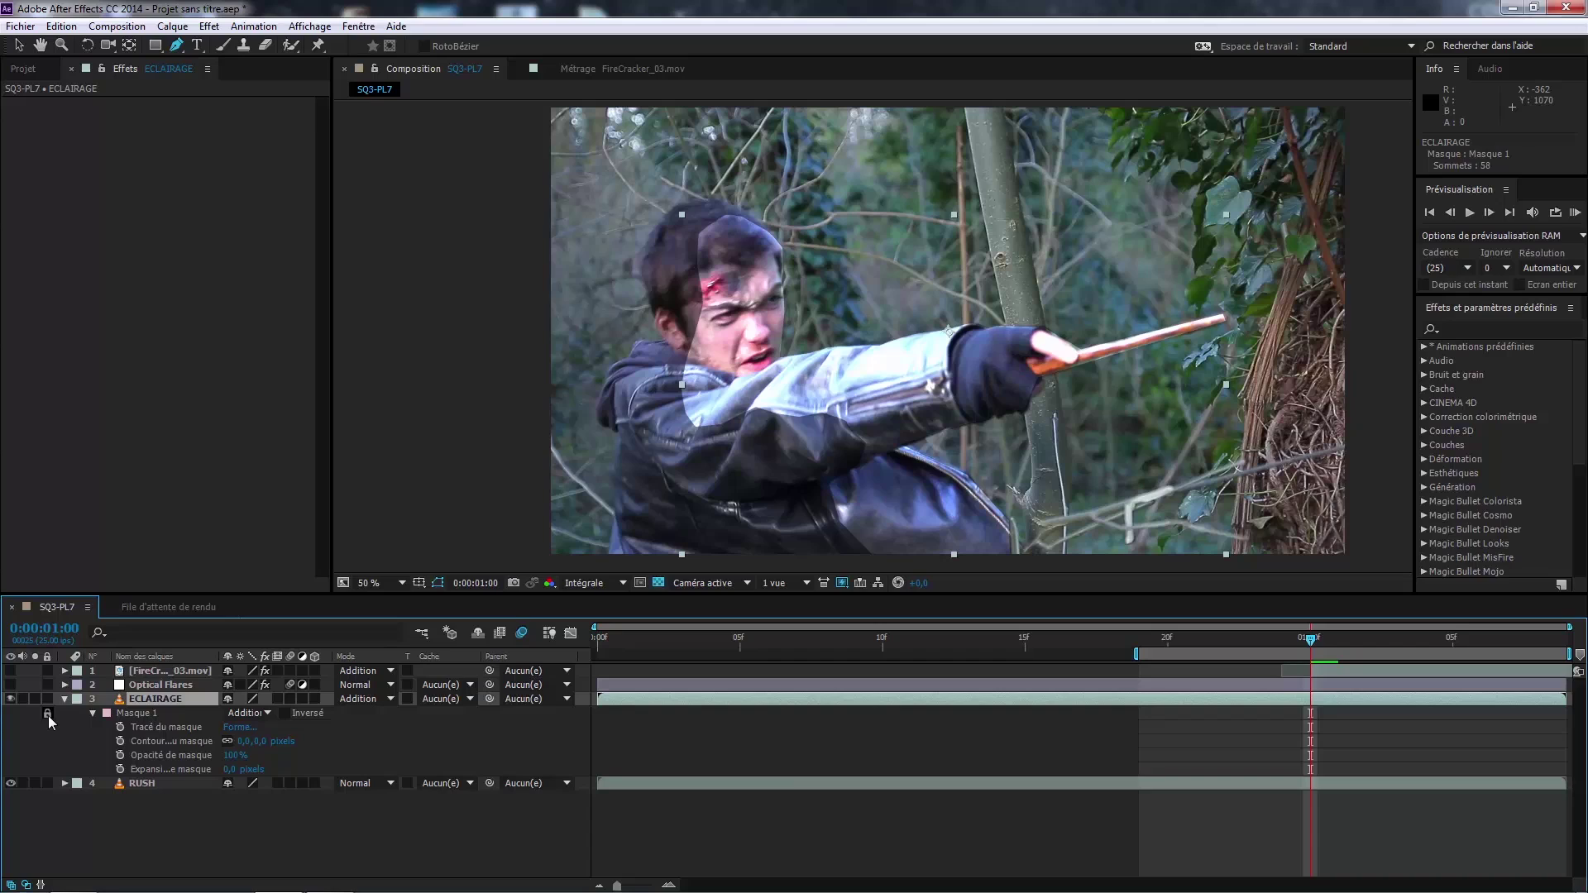
key("KP_0")
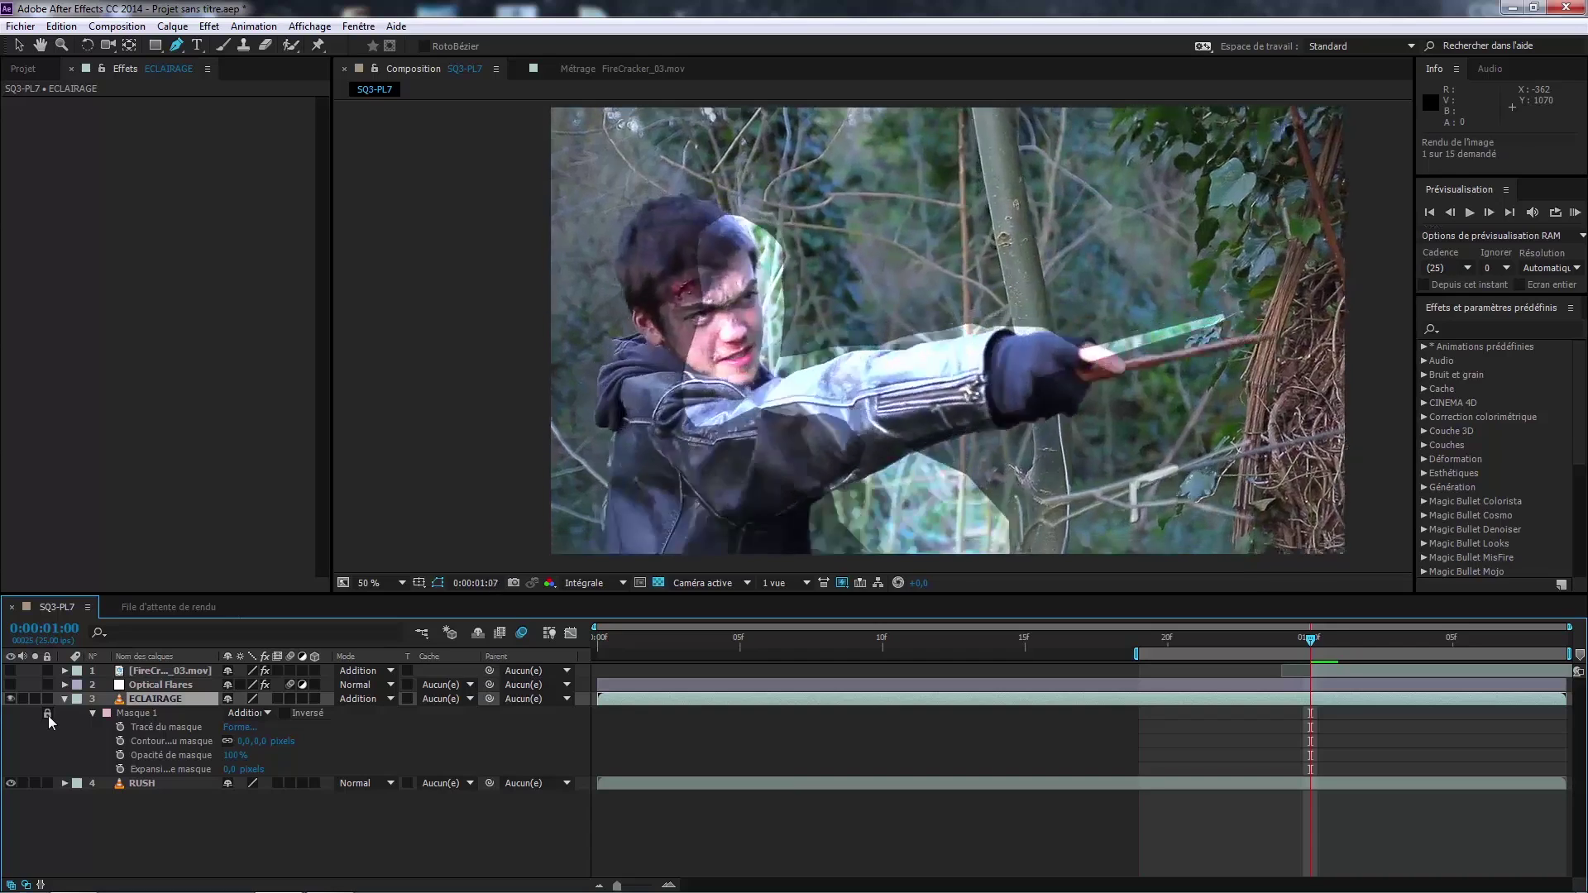
key("space")
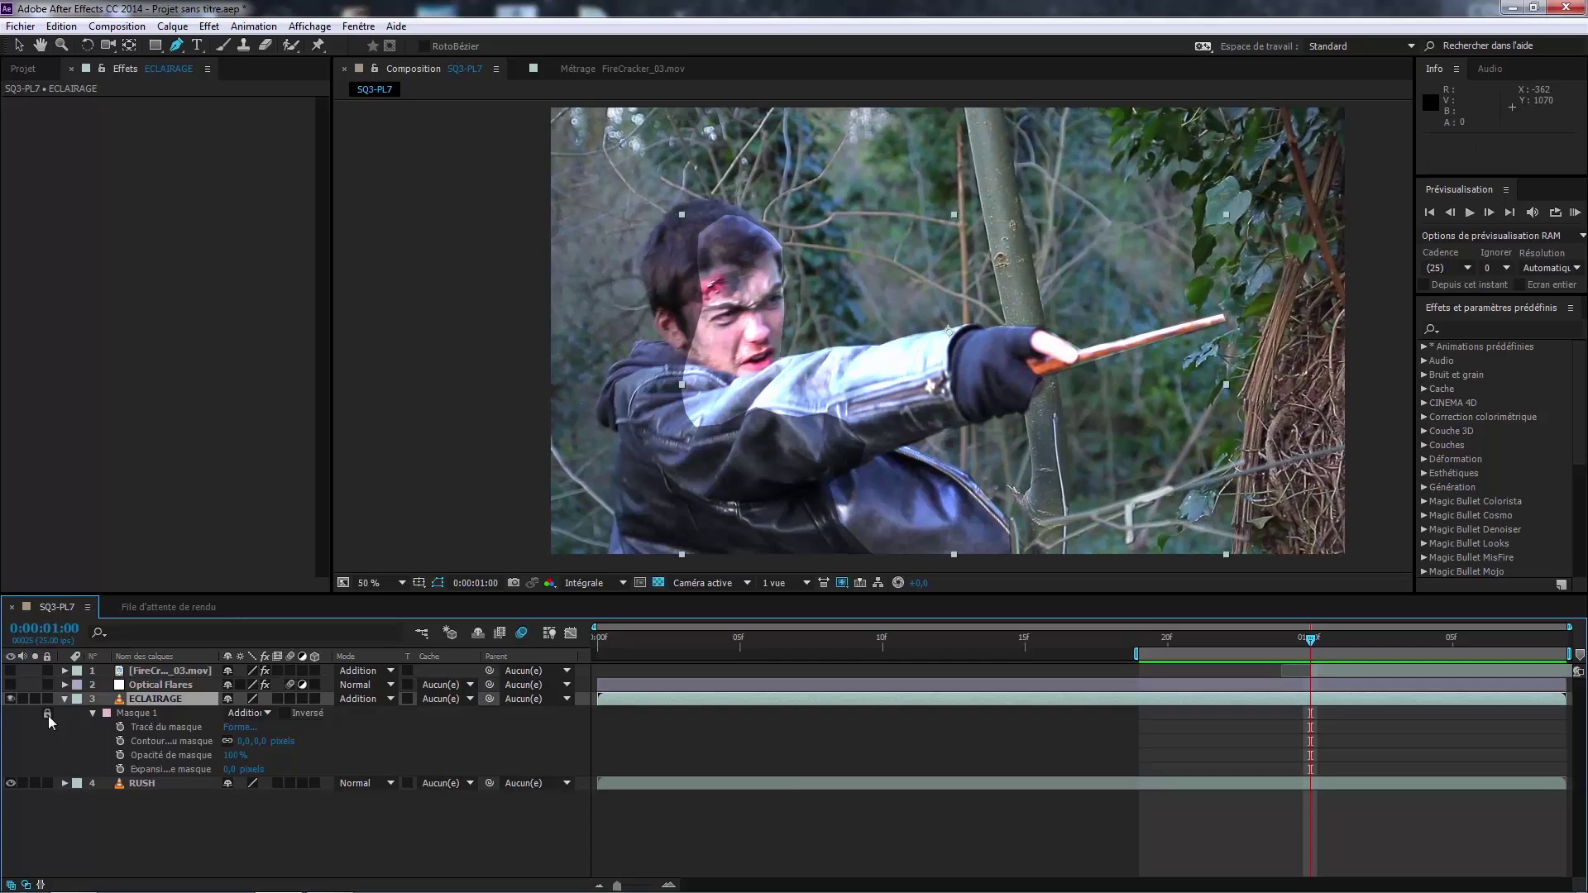
left_click(48, 715)
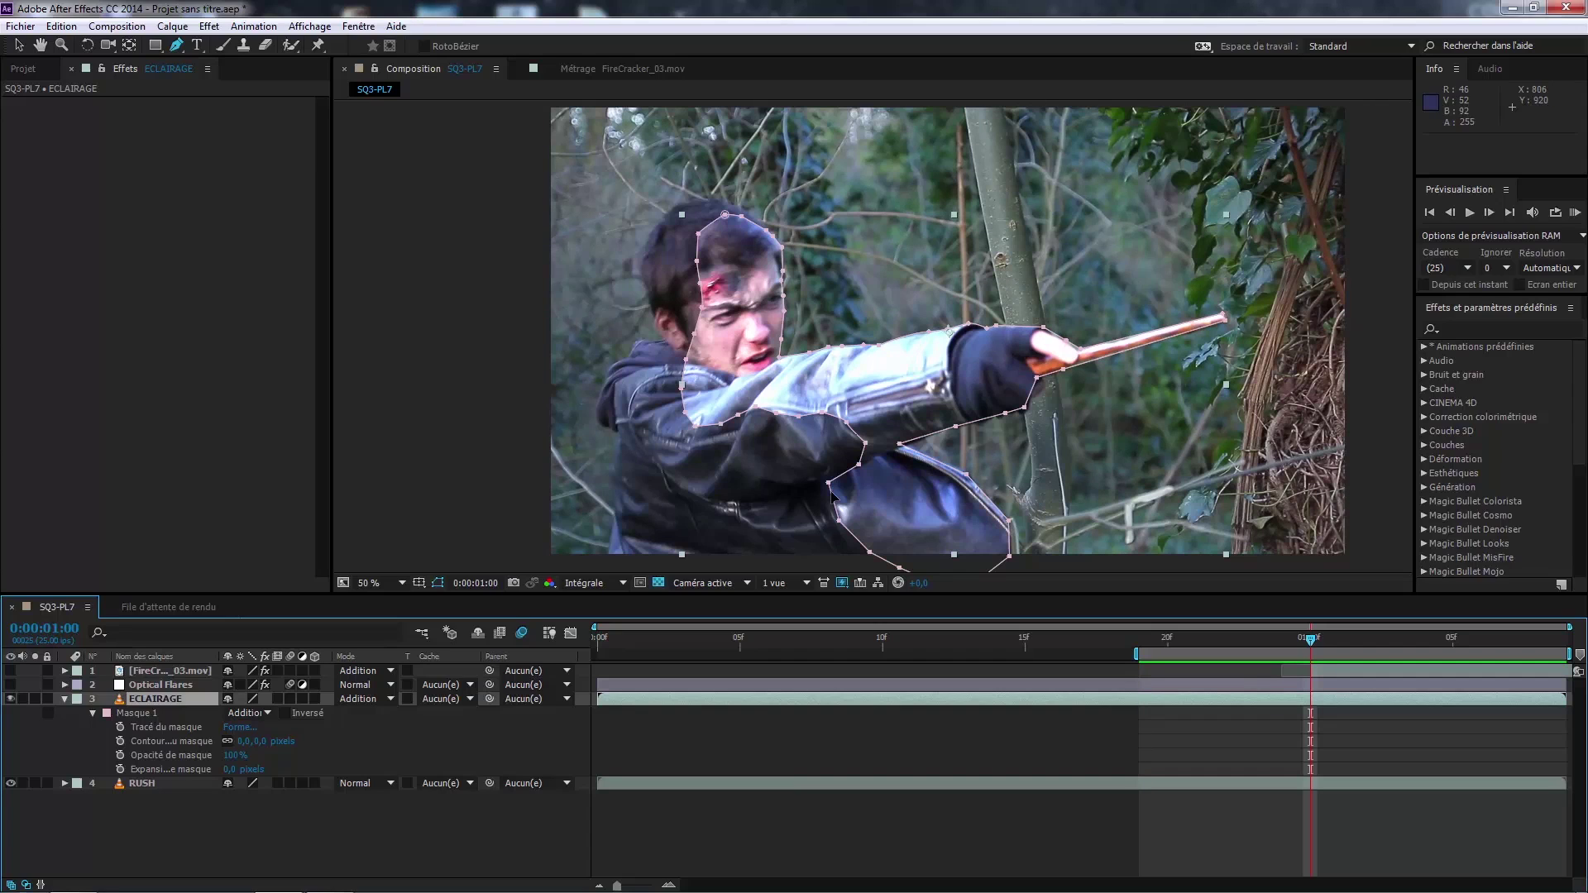
Step: Try a uniform feather on Masque 1 and reset it to 0,0 pixels
left_click(164, 698)
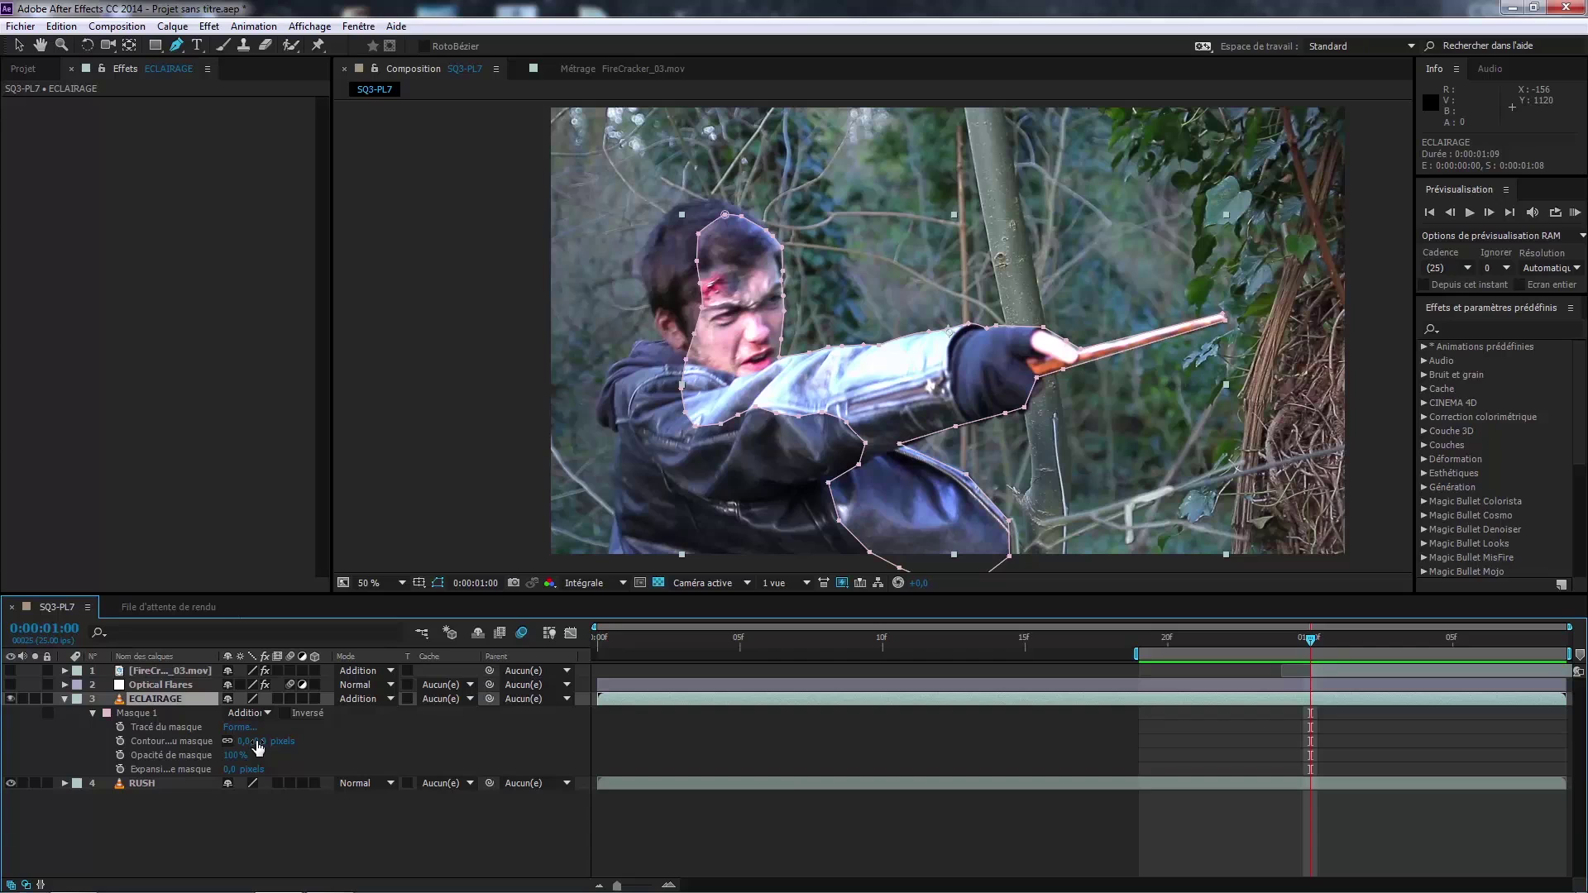
left_click_drag(258, 748, 302, 734)
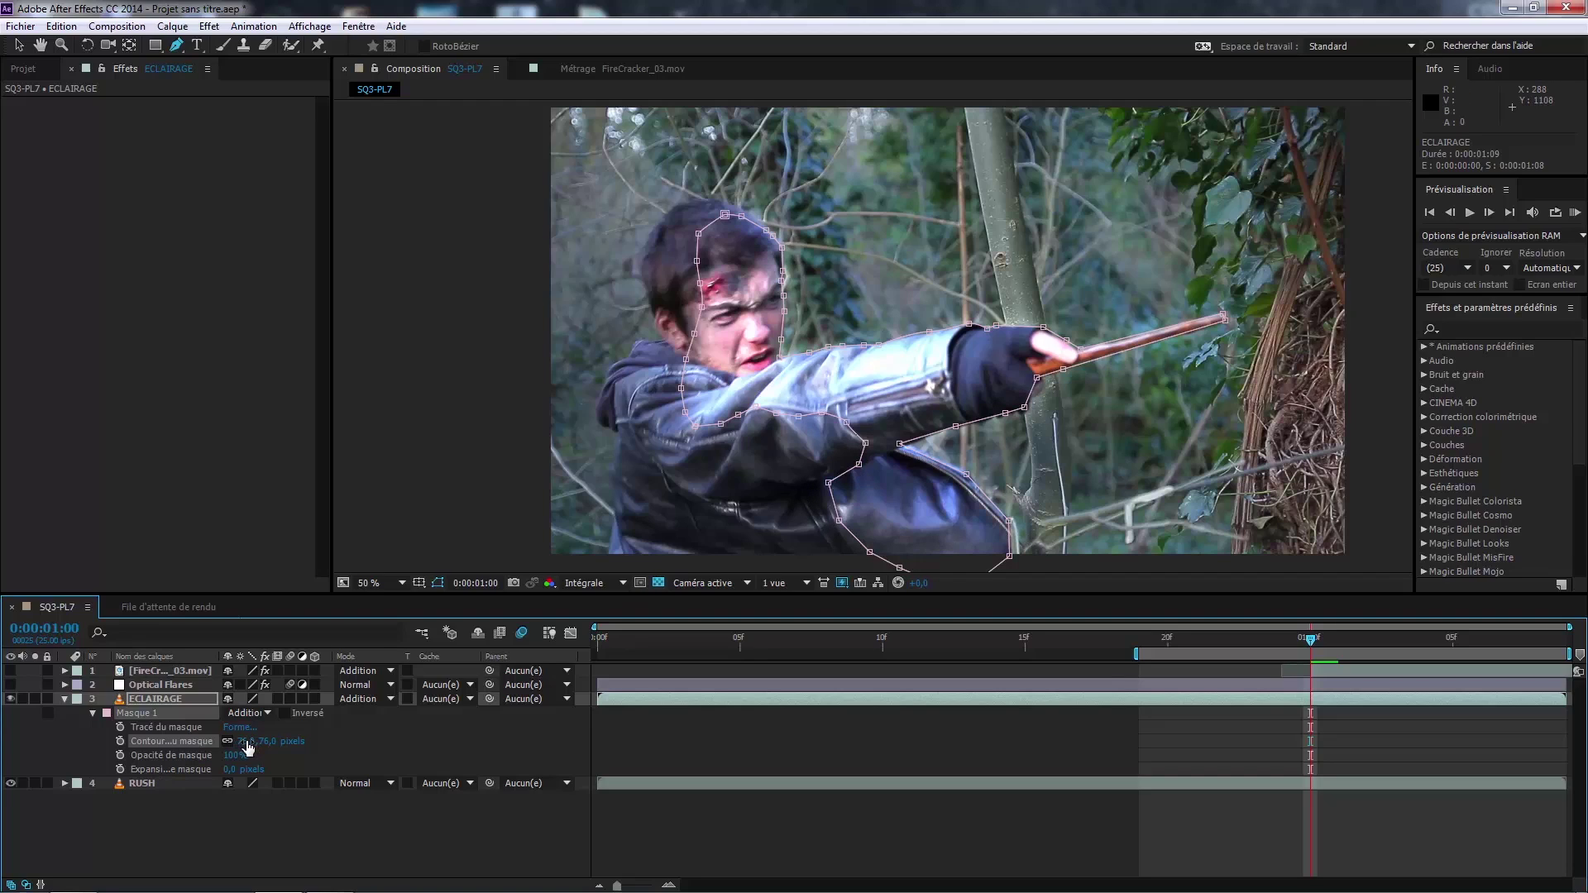
left_click_drag(247, 747, 126, 752)
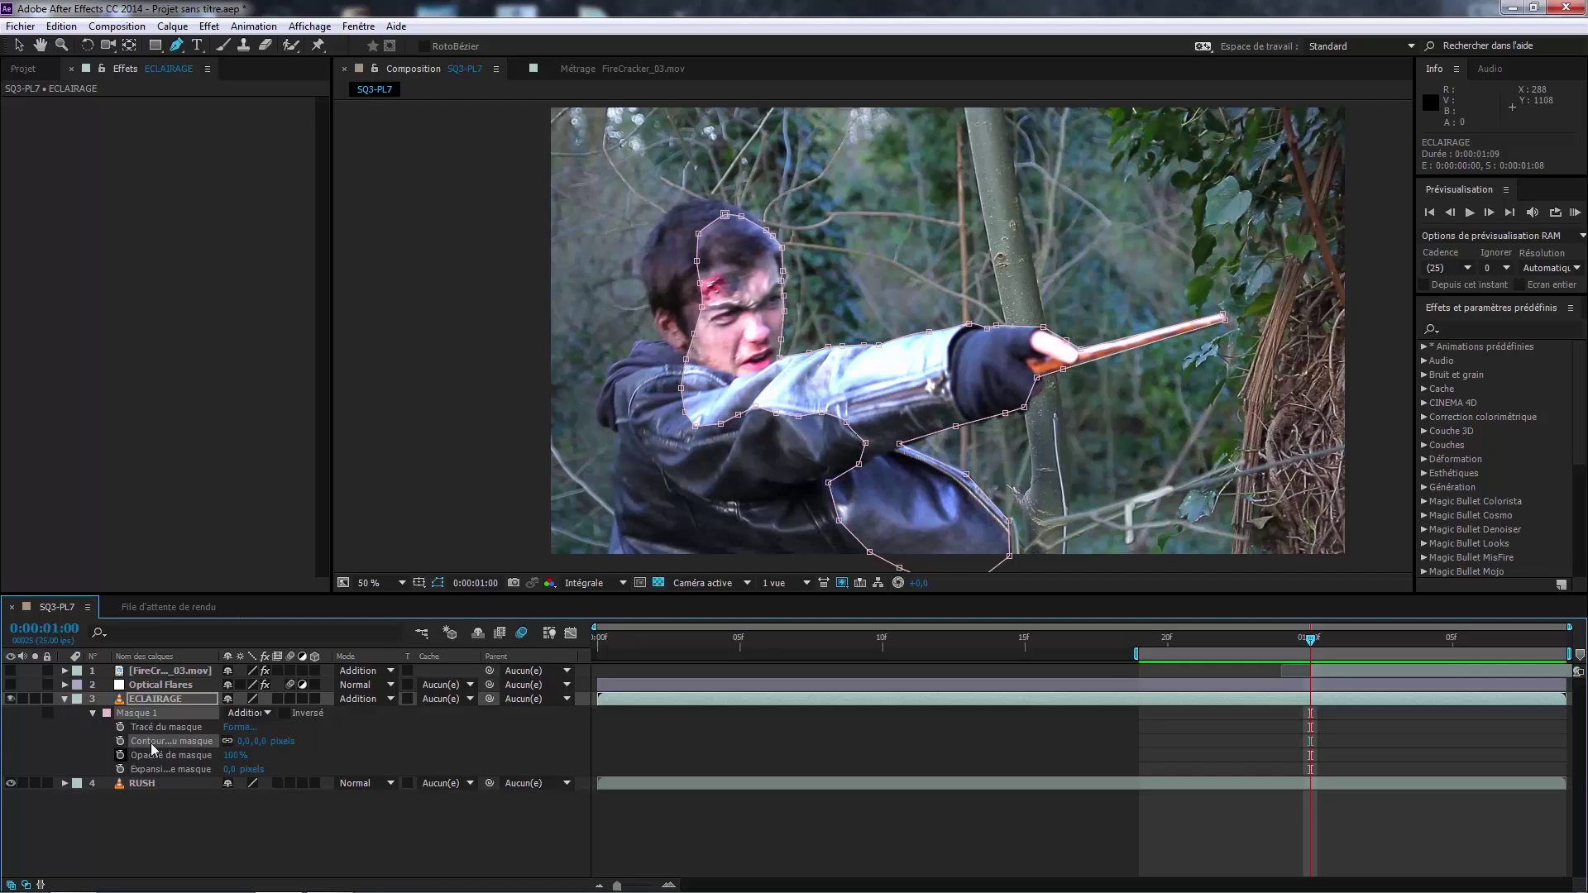
Step: Use the Mask Feather tool to pull Masque 1's feather outward from its lower edge on the jacket sleeve
left_click(788, 317)
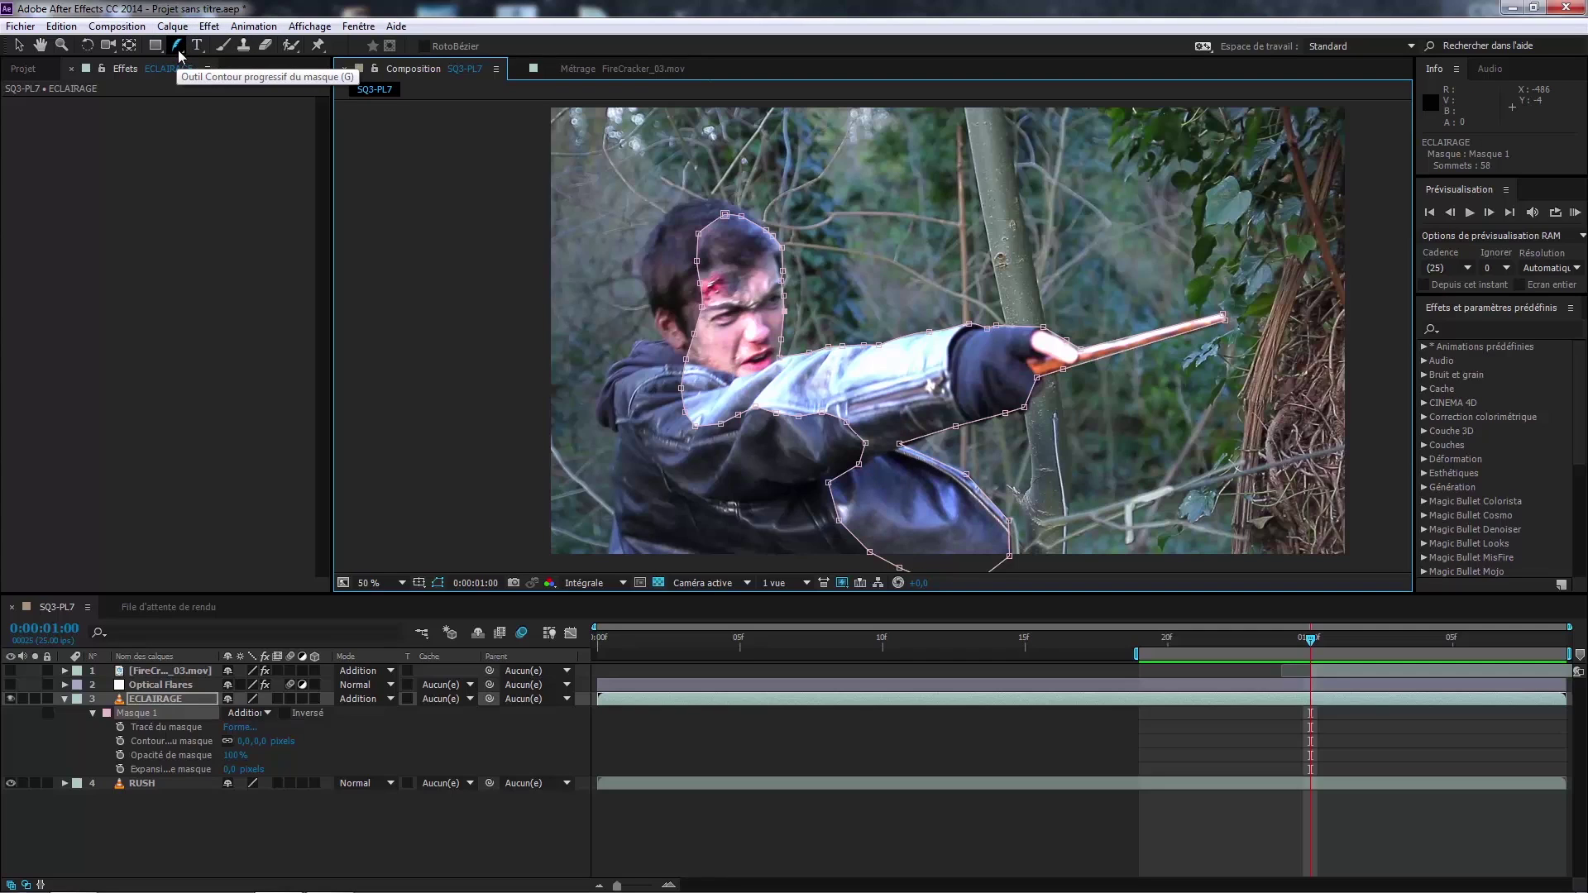
left_click_drag(177, 50, 276, 116)
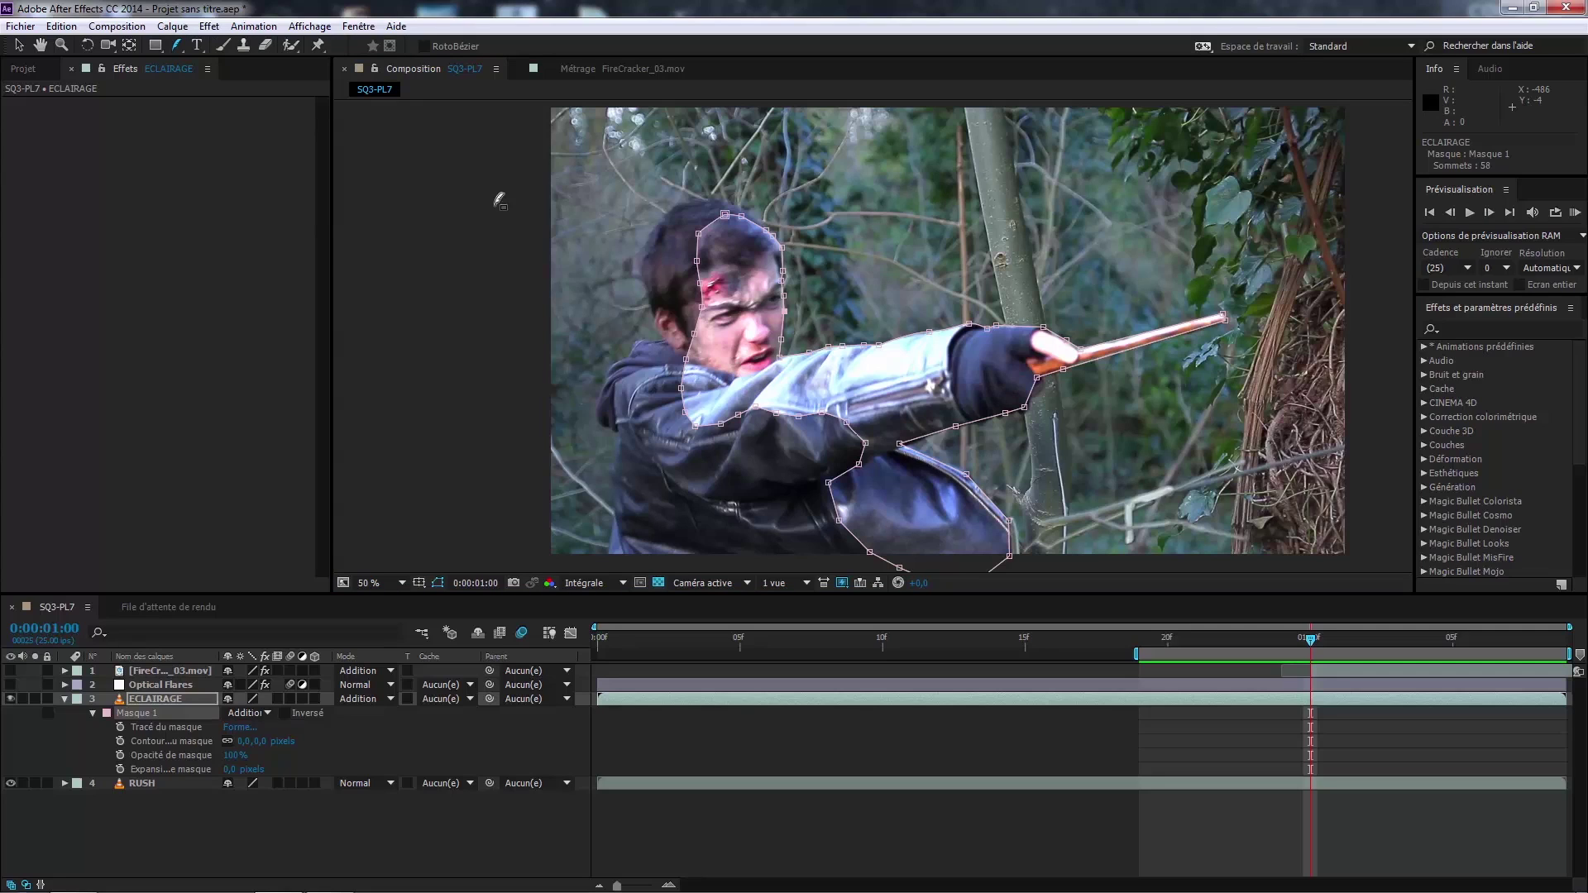
left_click(811, 310)
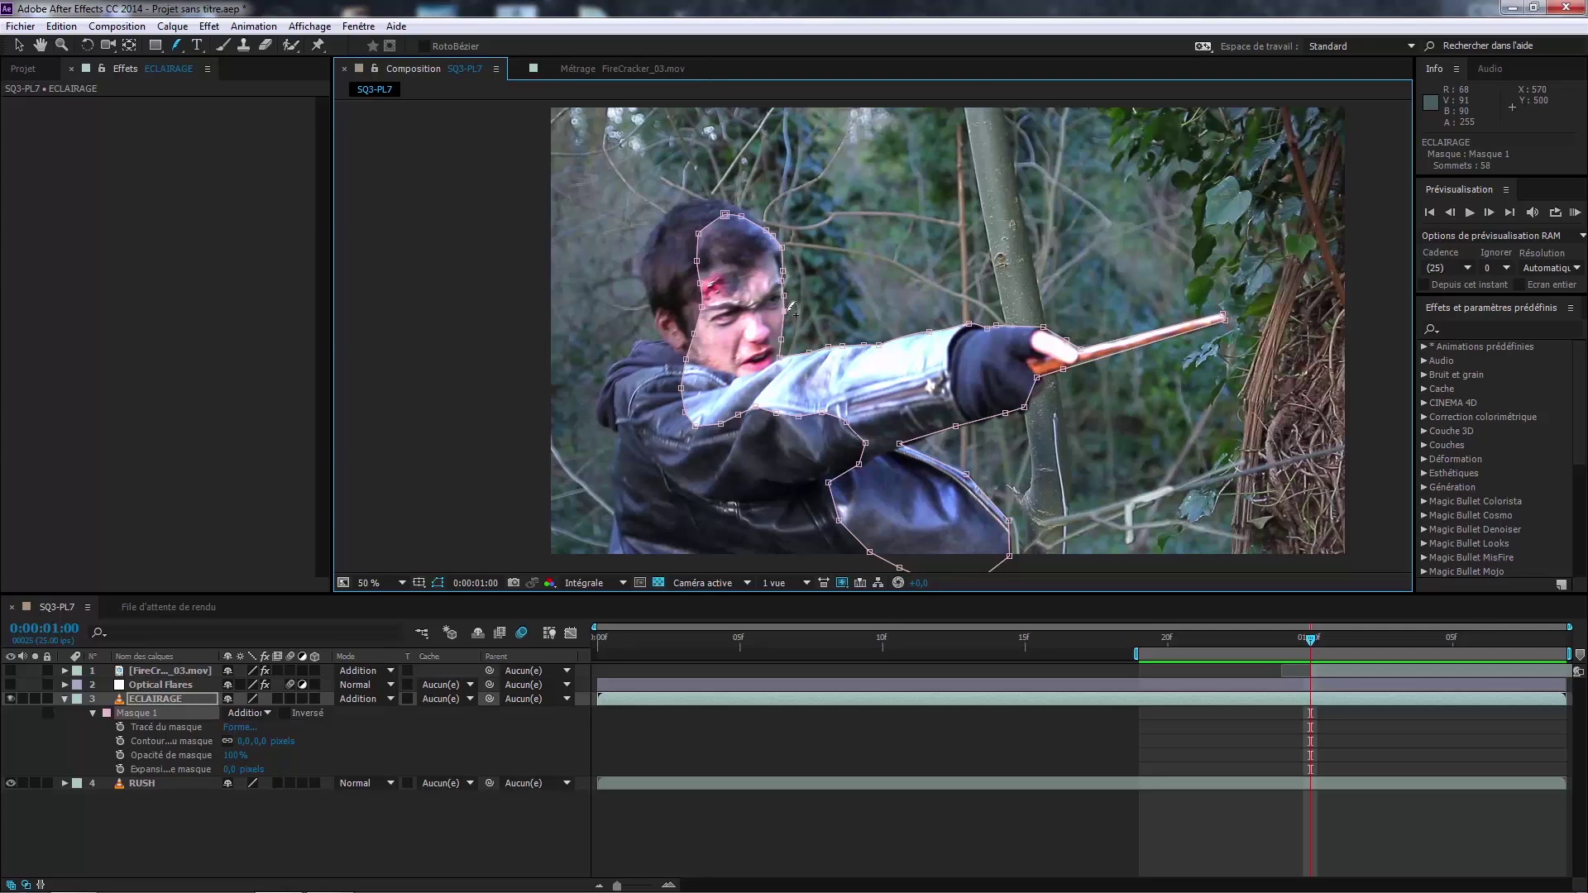
scroll(866, 310, "up", 2)
mouse_move(677, 463)
left_mouse_down()
mouse_move(752, 381)
mouse_move(730, 383)
mouse_move(745, 367)
mouse_move(664, 479)
left_mouse_up()
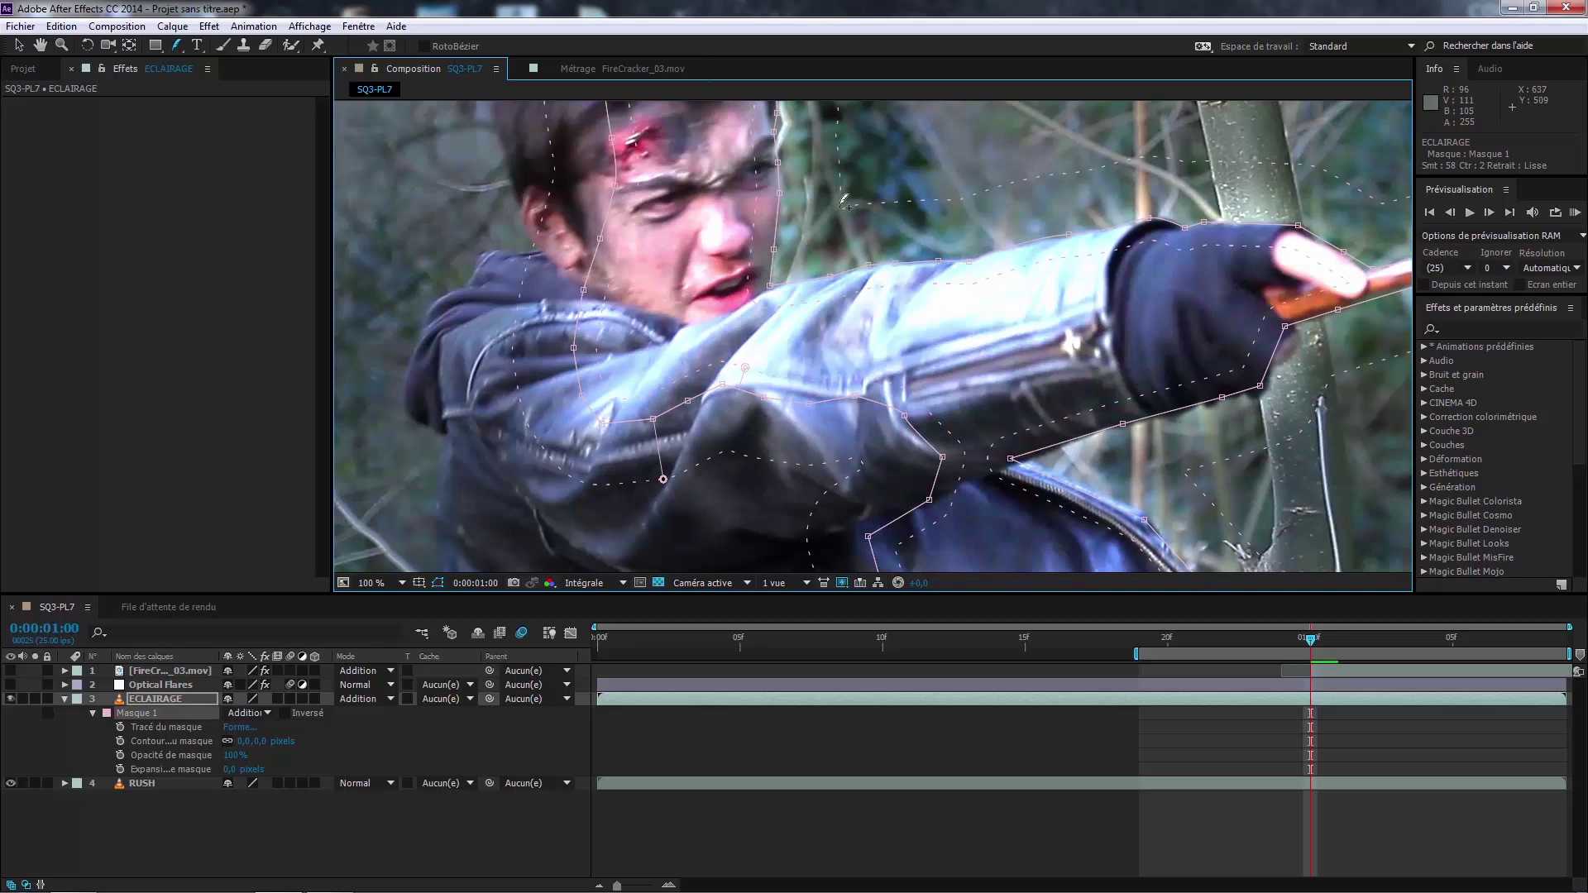
Step: Tighten the feather against the mask edge where the actor's chin meets the sleeve
left_click(843, 203)
left_click_drag(843, 203, 777, 274)
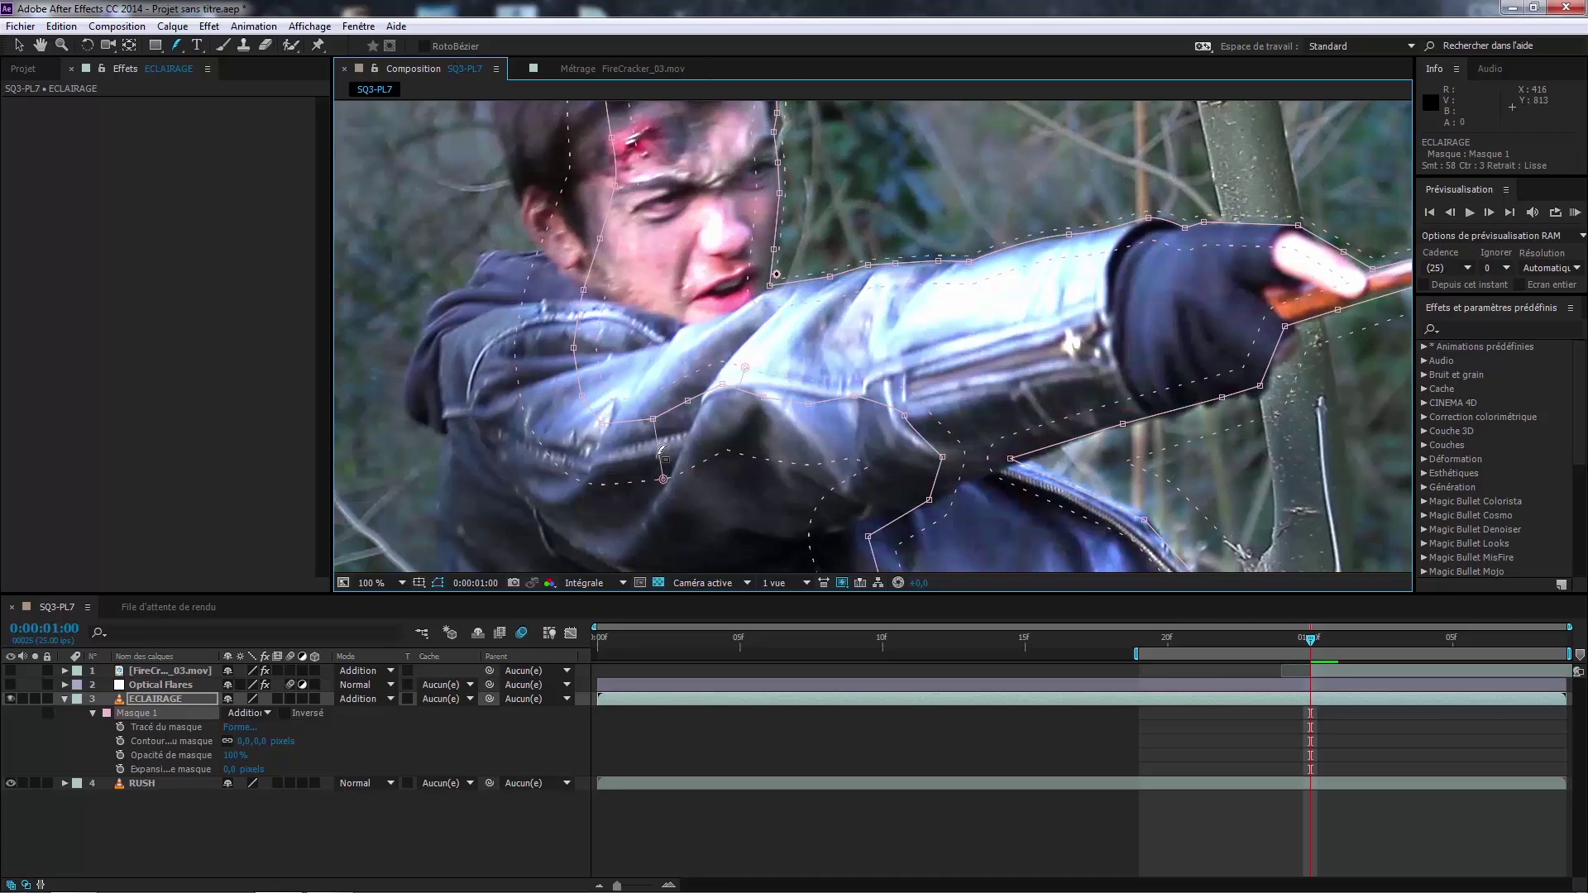
scroll(659, 364, "up", 5)
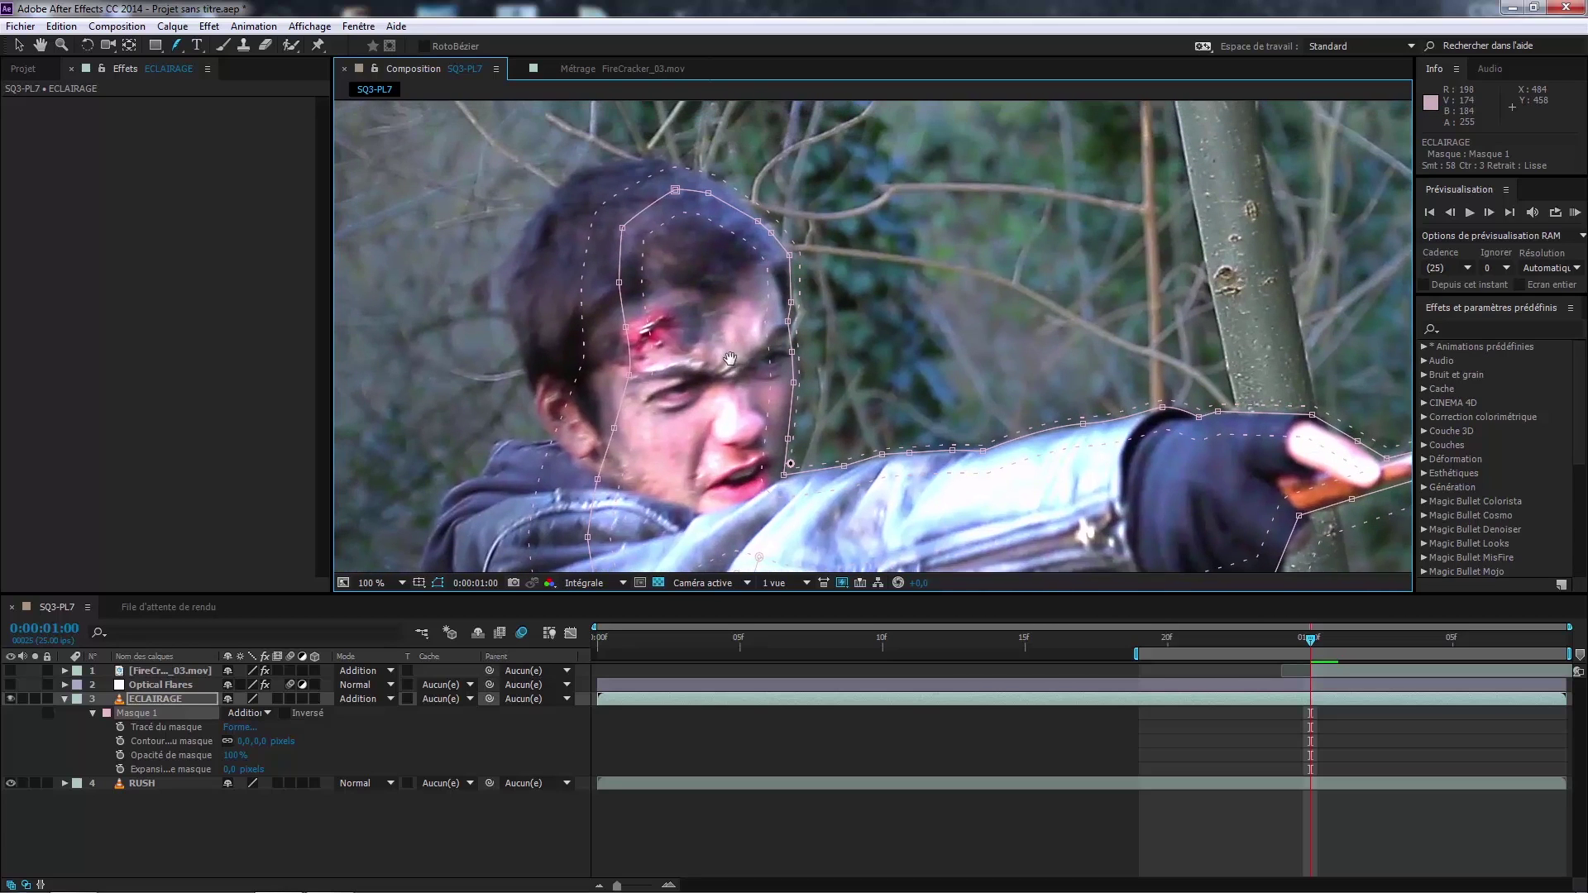
Step: Shape Masque 1's feather around the head, widening it over the hair, lowering it at the crown, and pulling it inward along the face's front edge
left_click_drag(598, 273, 564, 275)
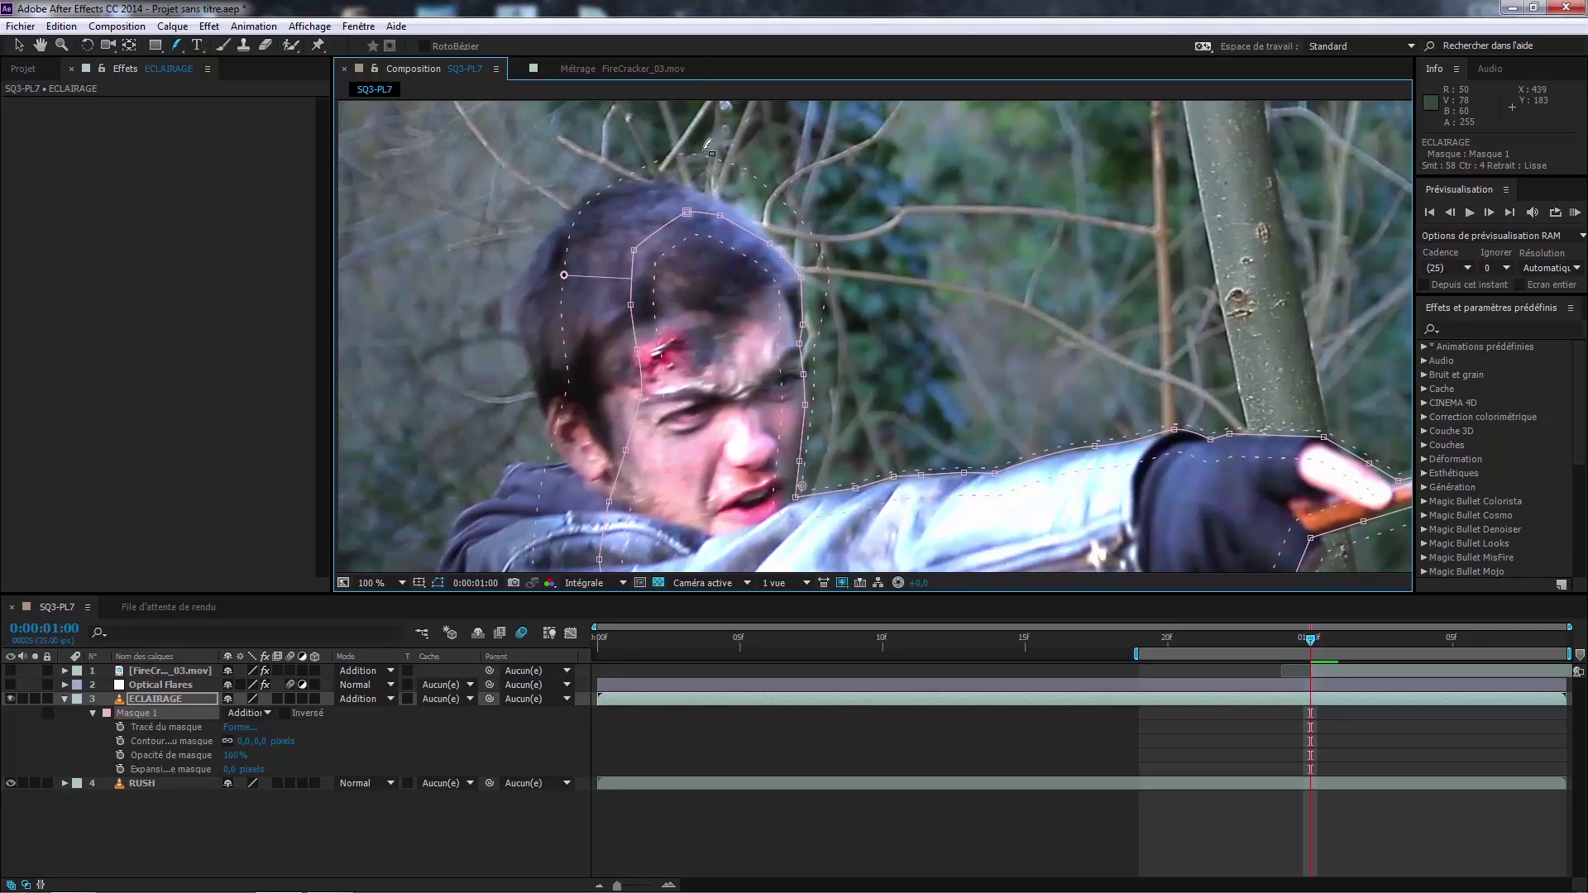
left_click_drag(708, 155, 699, 190)
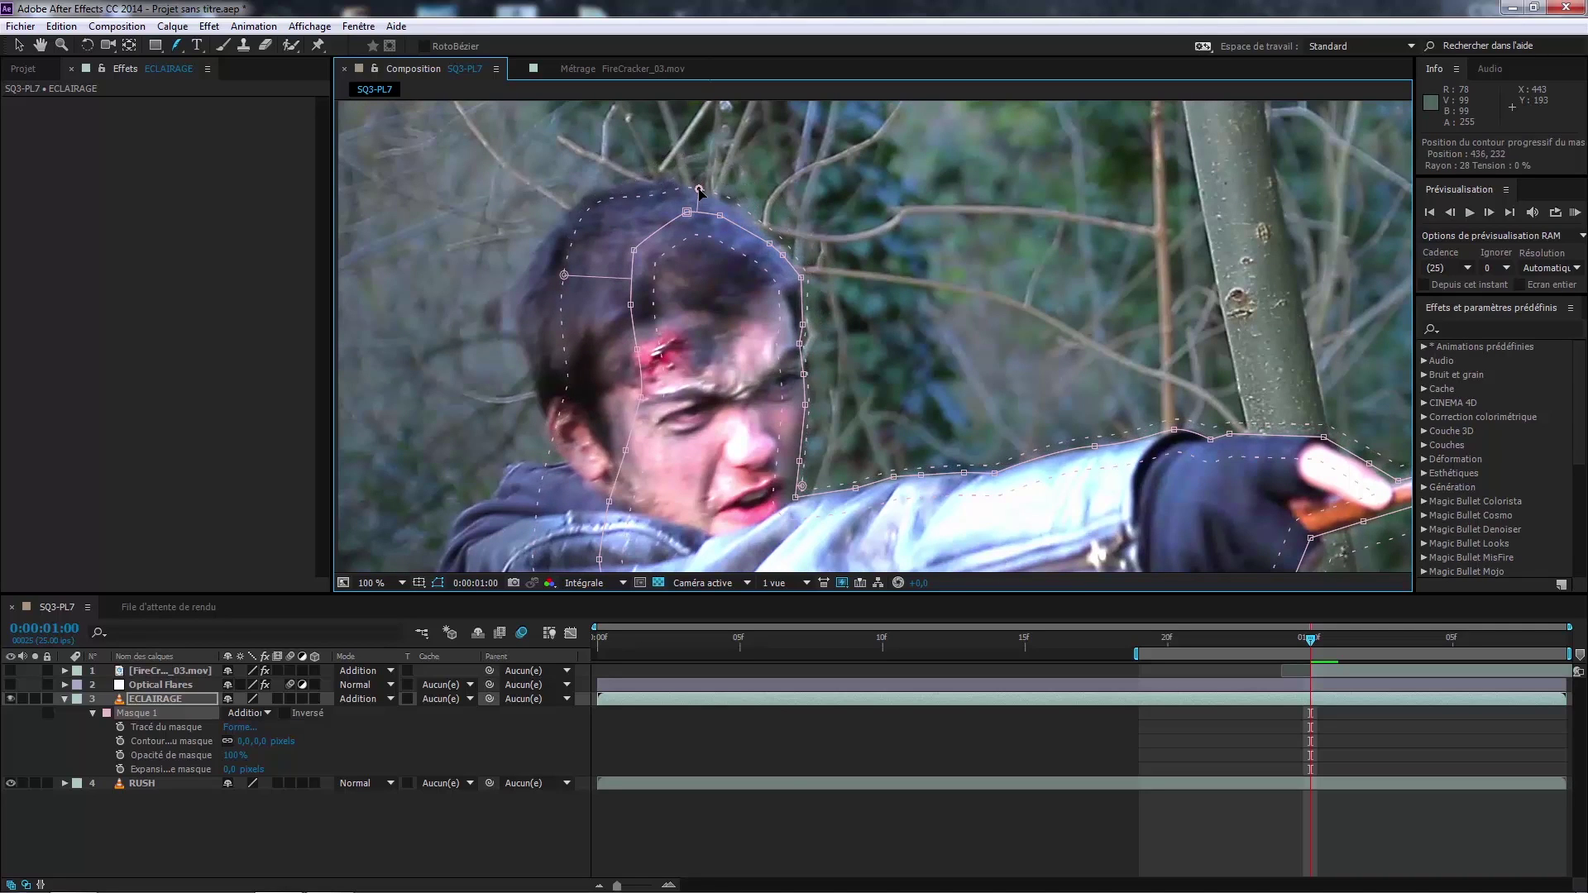
left_click_drag(837, 388, 828, 220)
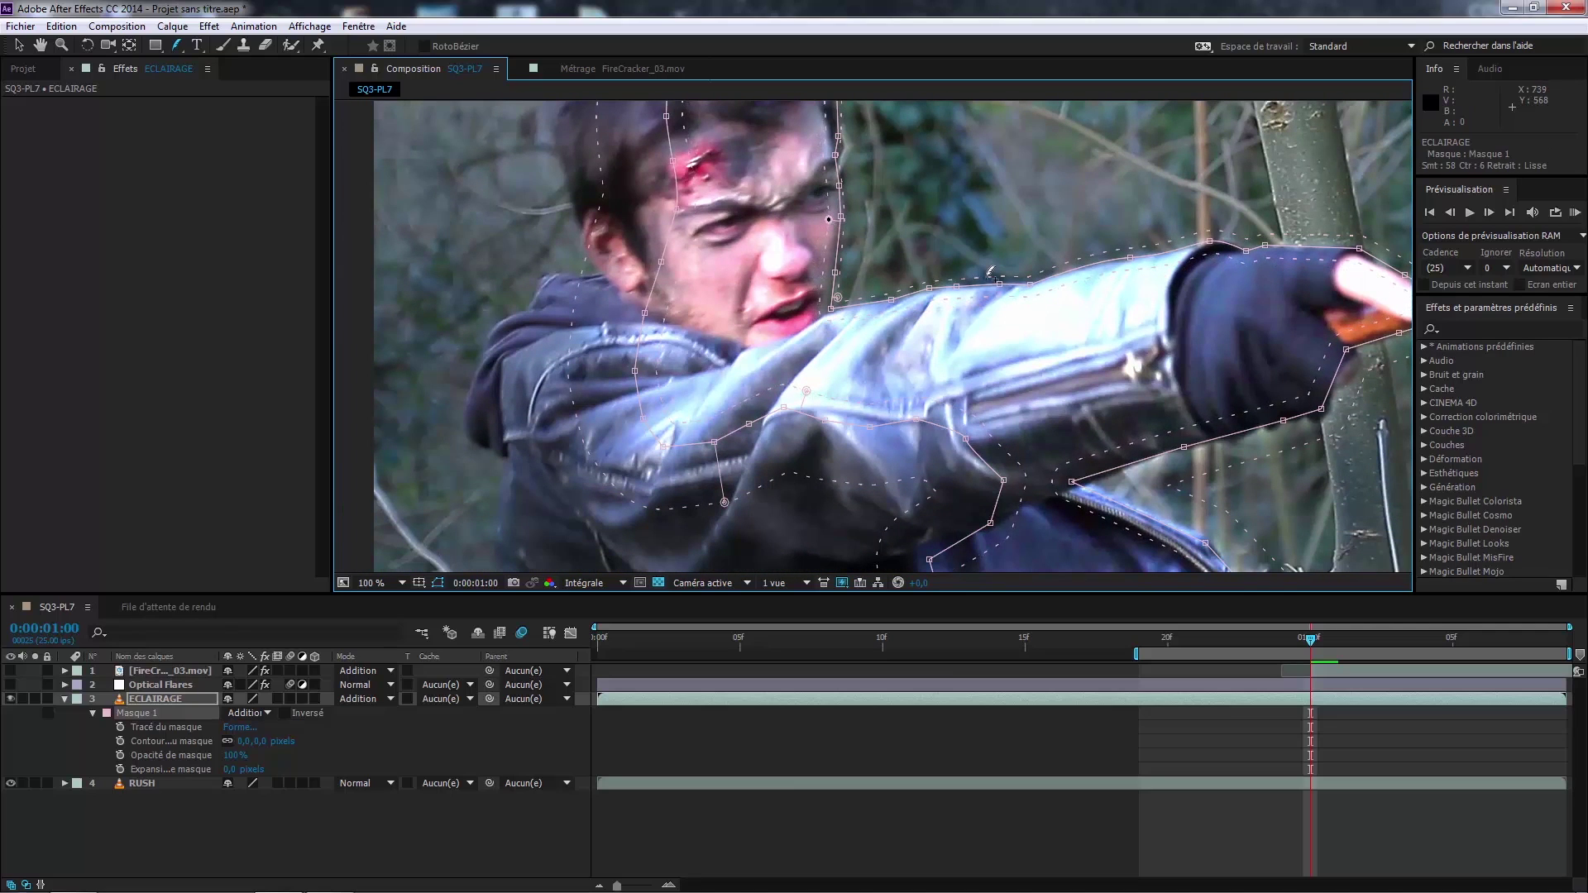
Step: Tighten Masque 1's feather along the upper edge of the wand and pull it inward below the hand
scroll(829, 221, "right", 10)
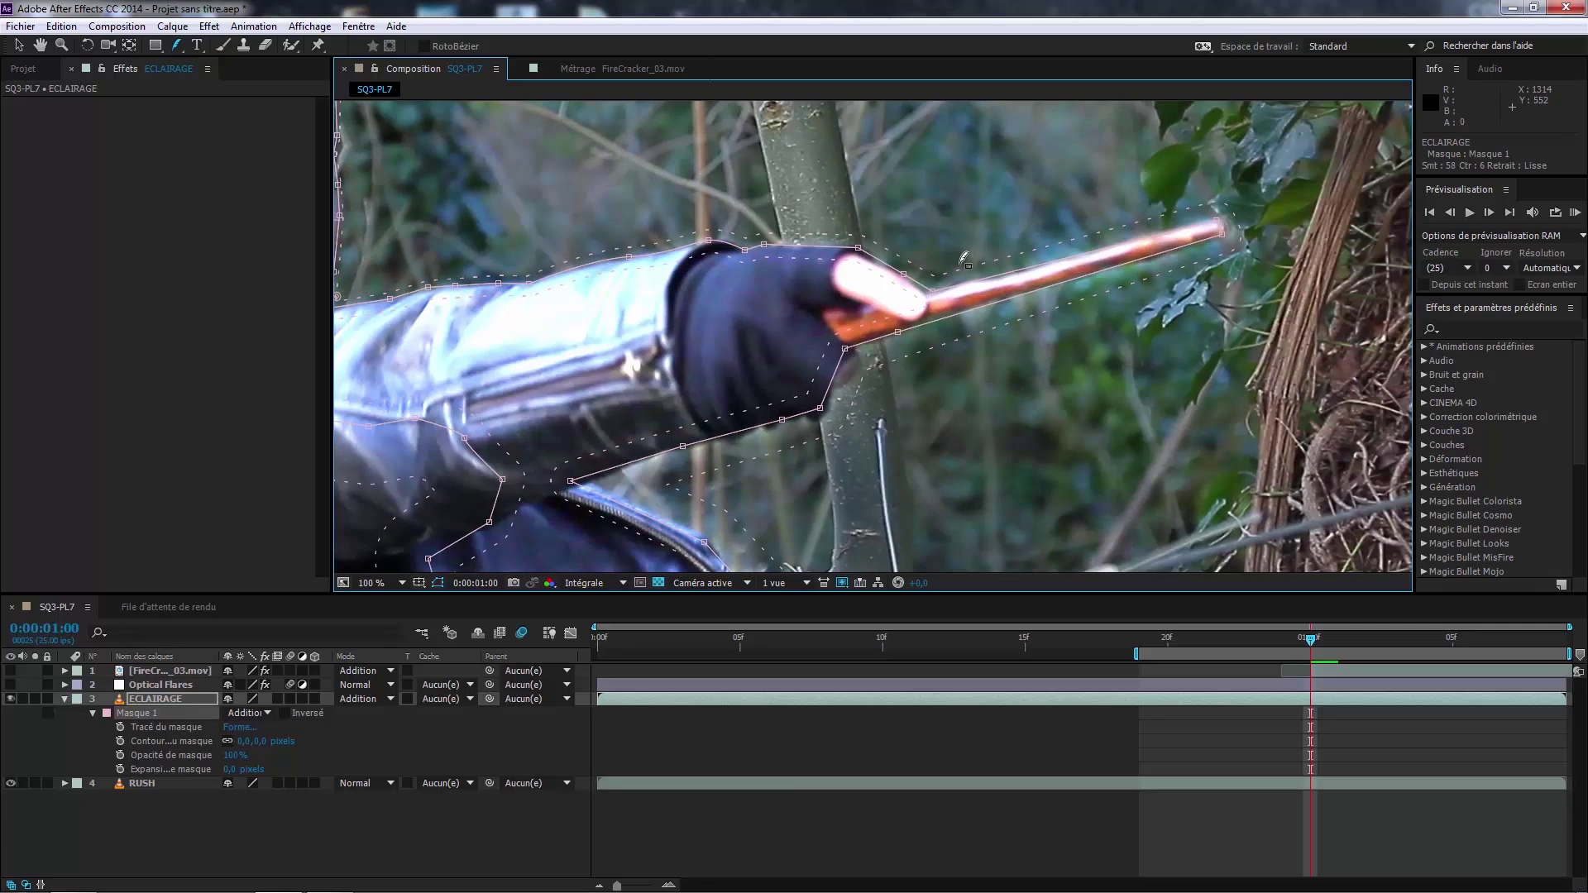
left_click_drag(958, 272, 957, 281)
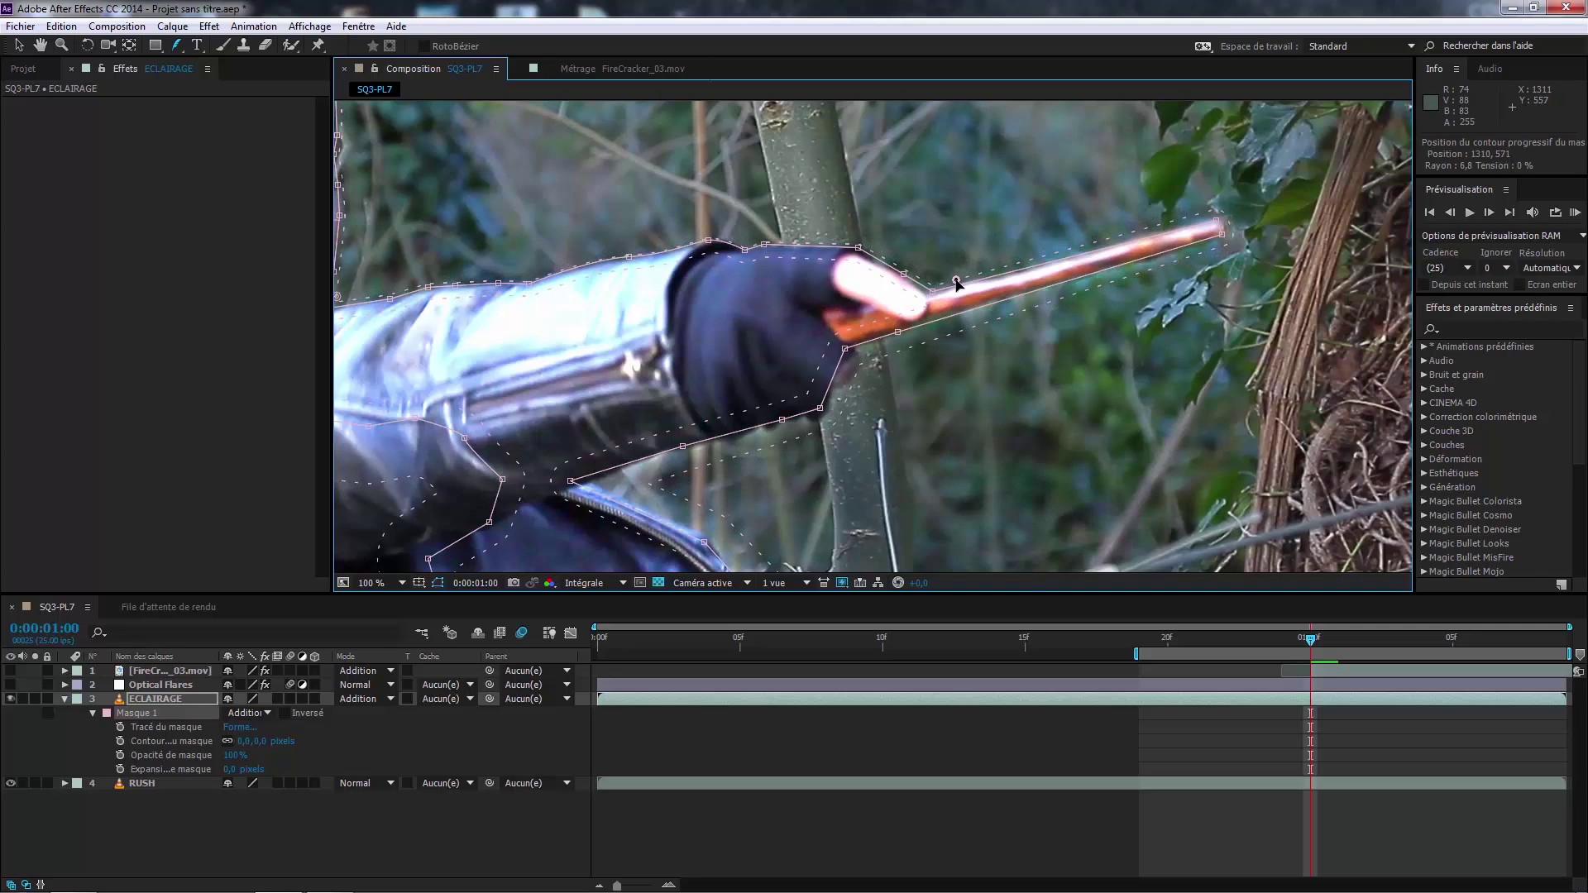
scroll(949, 297, "down", 3)
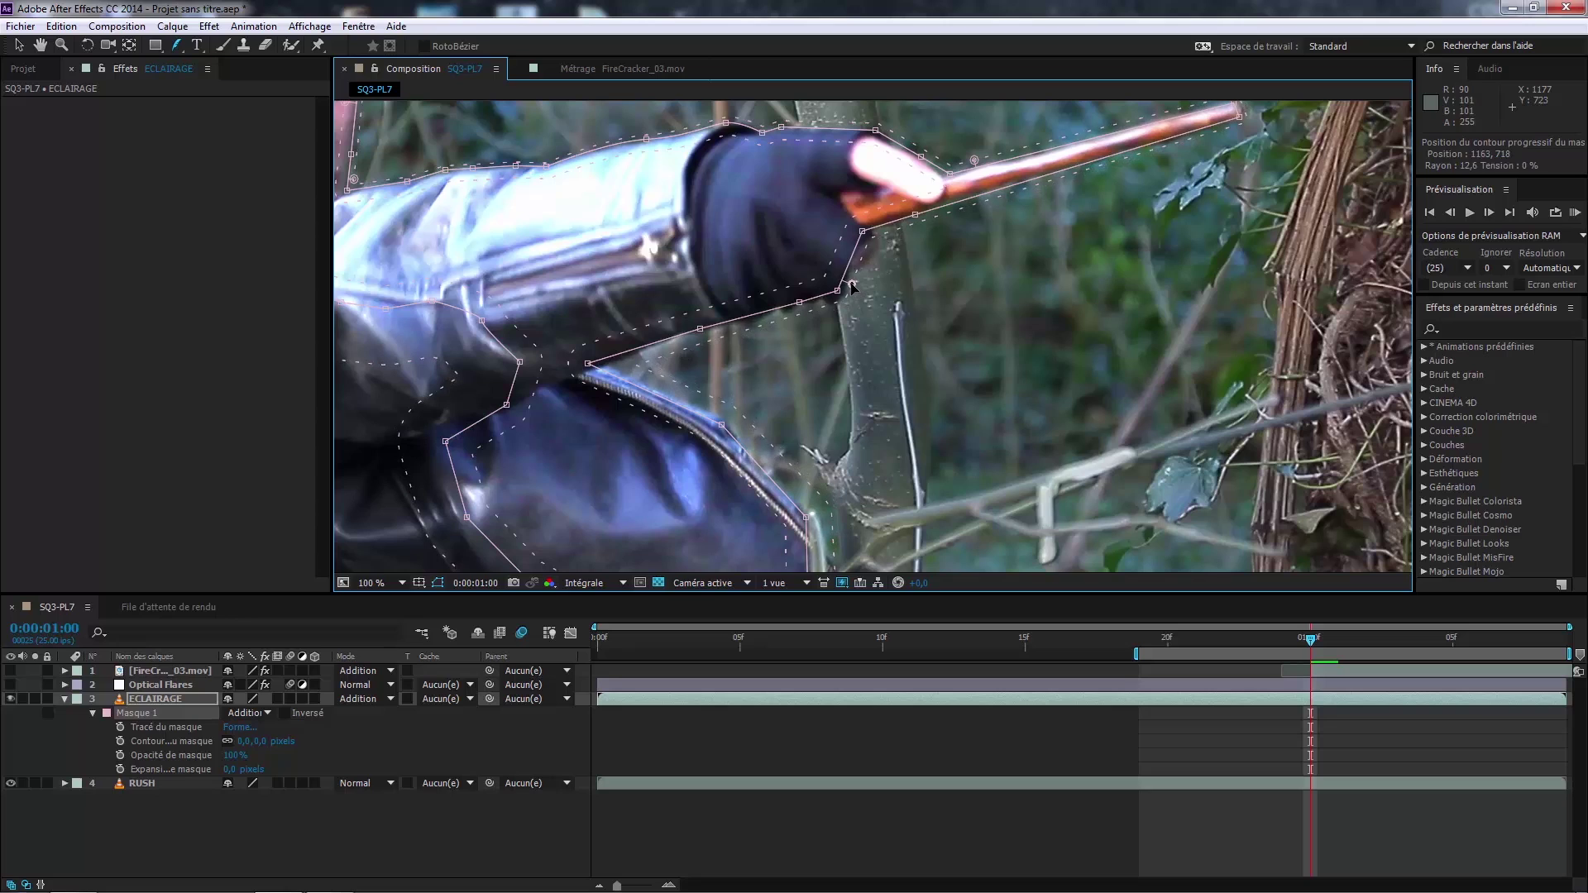
left_click_drag(857, 289, 834, 264)
Step: Pull Masque 1's feather inward at the bottom of the jacket and tighten it at the sleeve's lower edge
left_click_drag(691, 262, 771, 31)
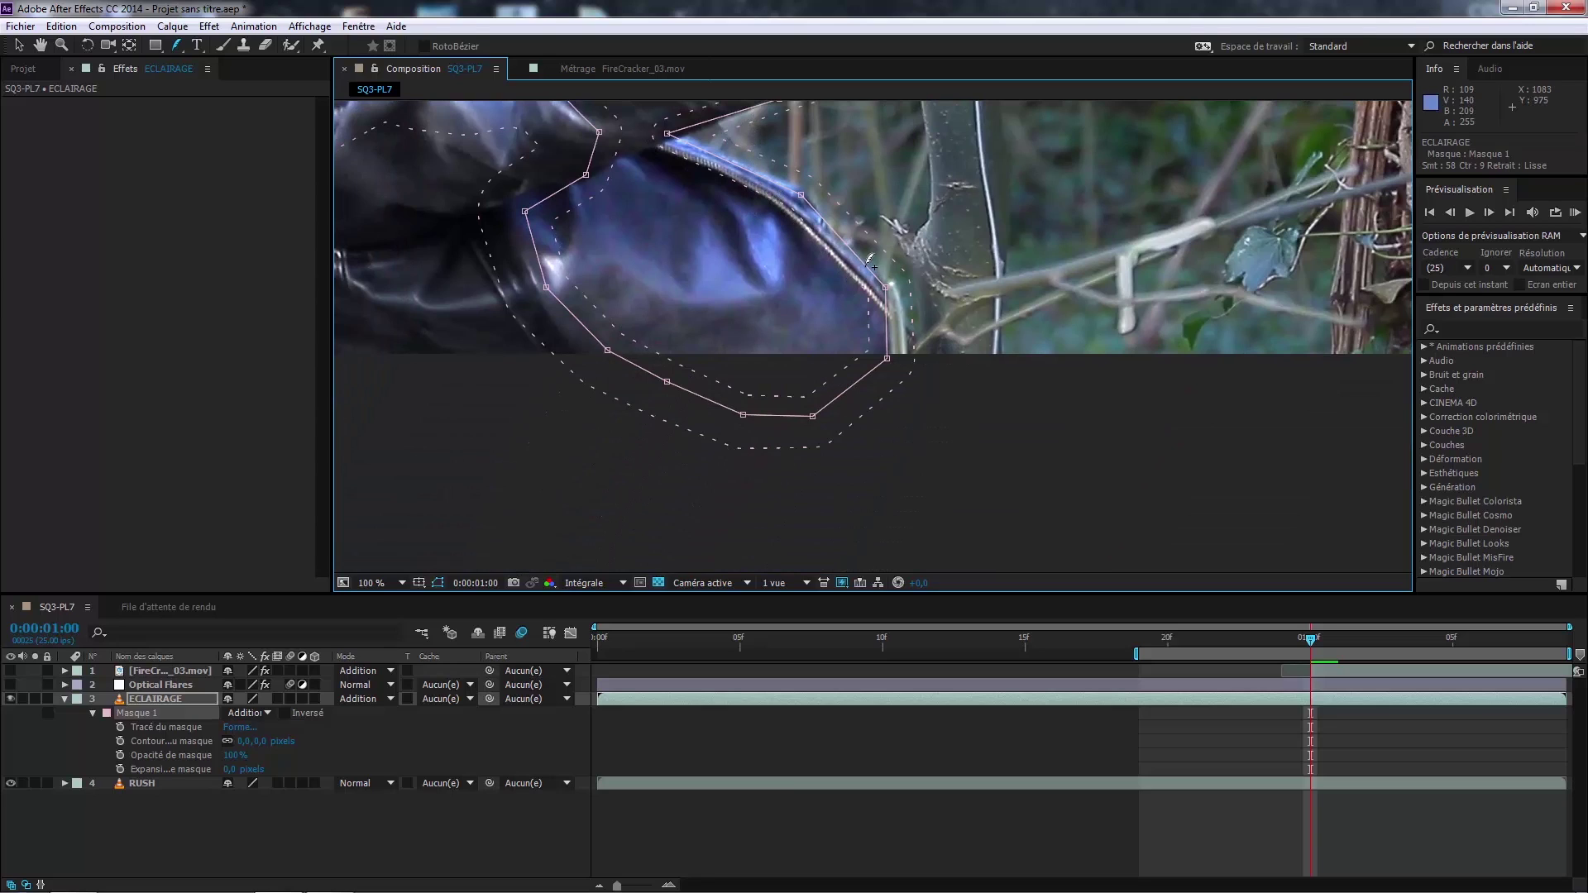
left_click_drag(772, 379, 738, 333)
left_click_drag(697, 180, 761, 367)
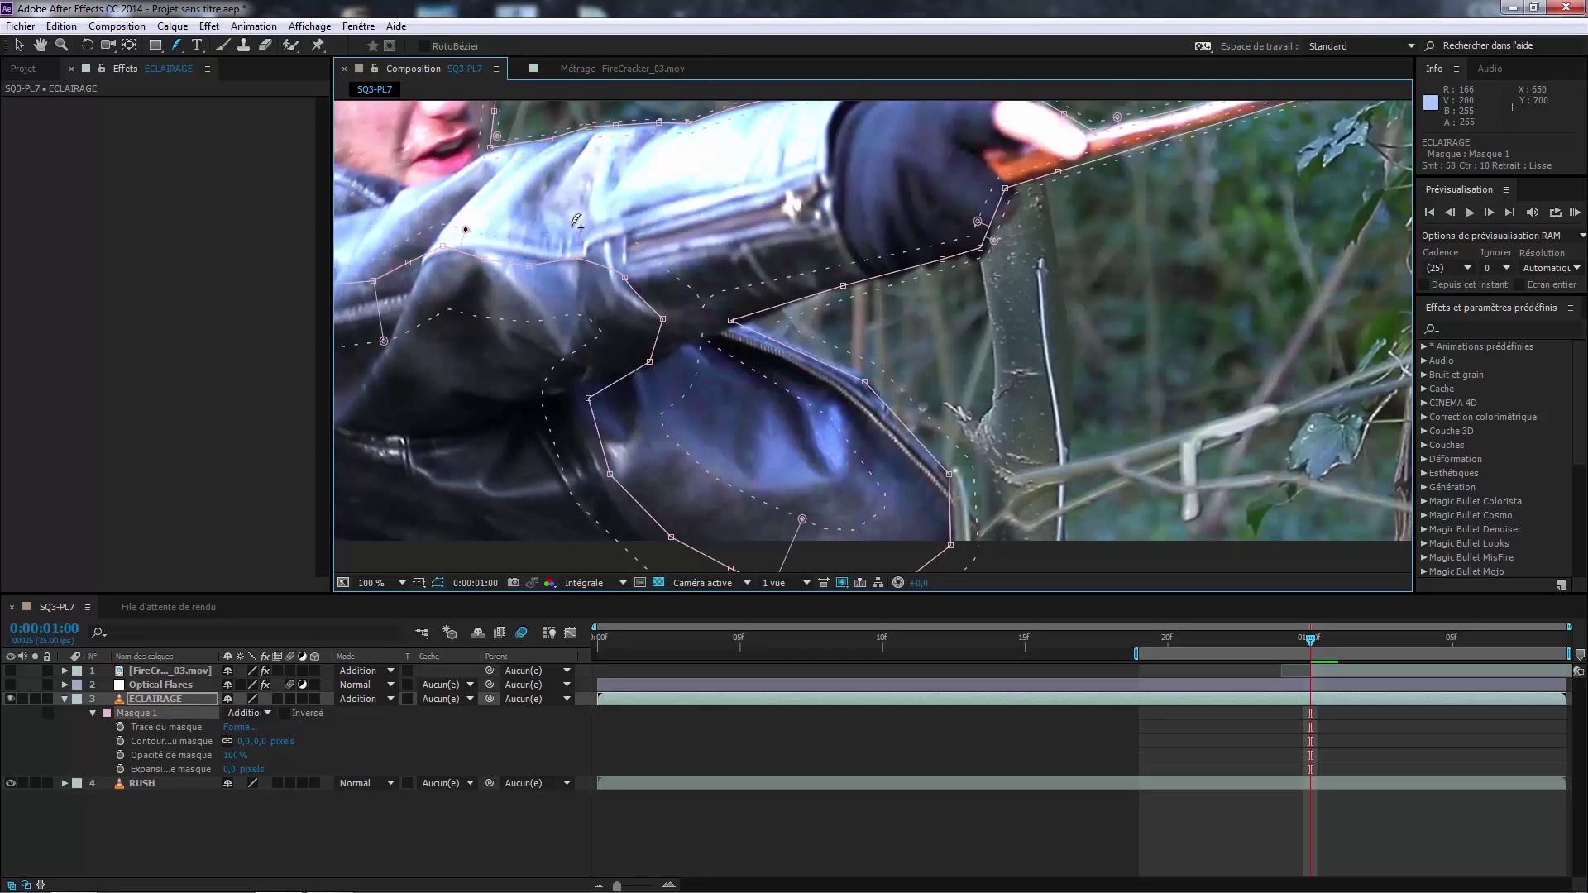
left_click_drag(625, 269, 624, 272)
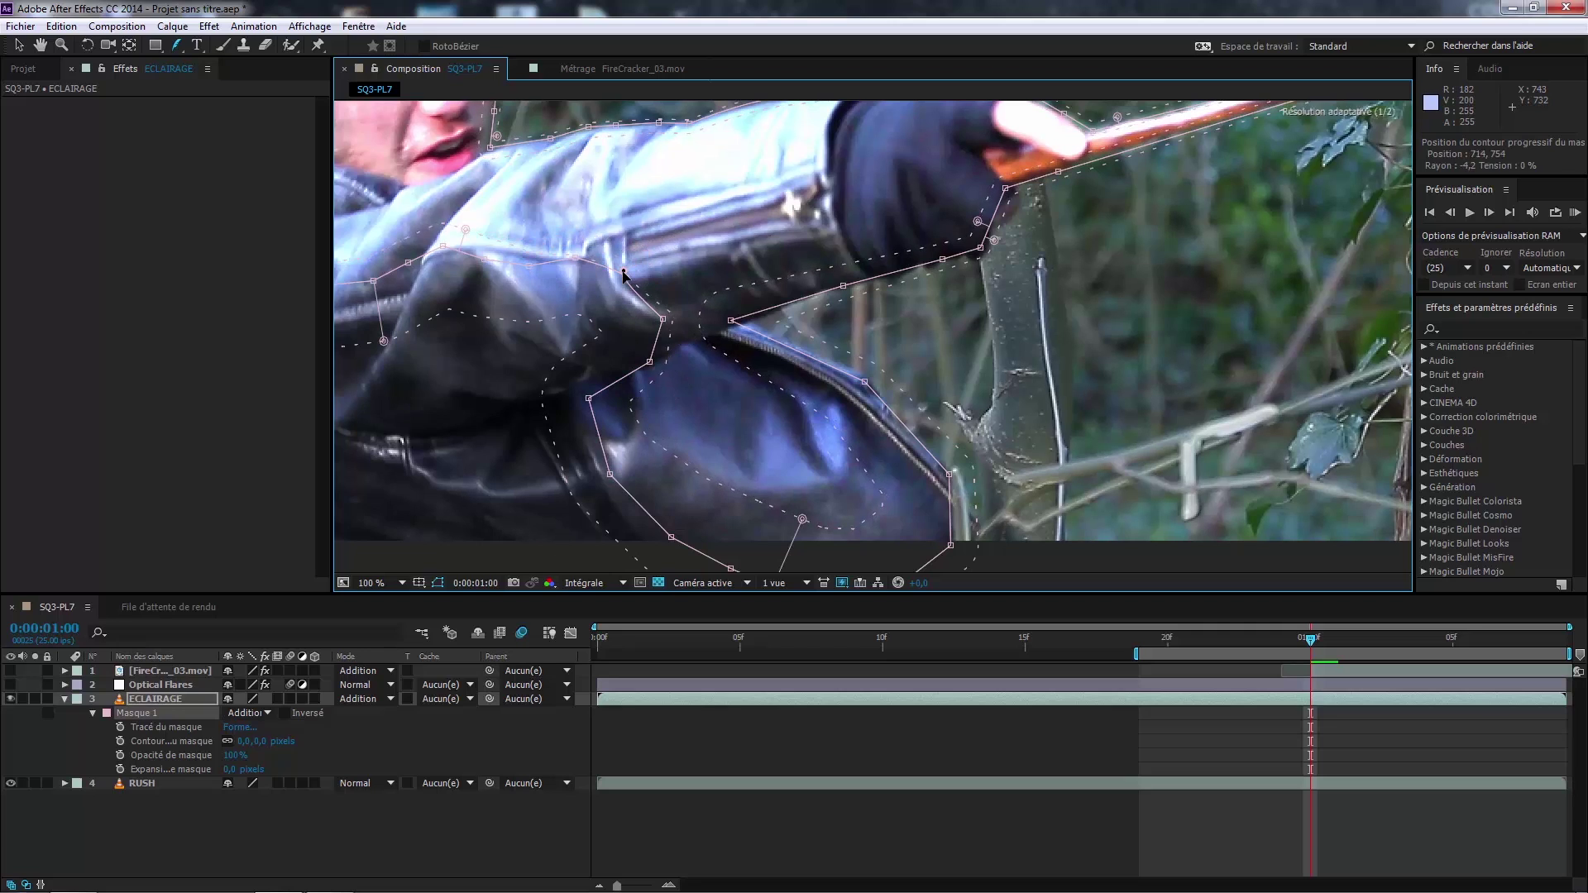
Step: Lock Masque 1 to check the feathered lighting without its outline, unlock it, and play a RAM preview
key("comma")
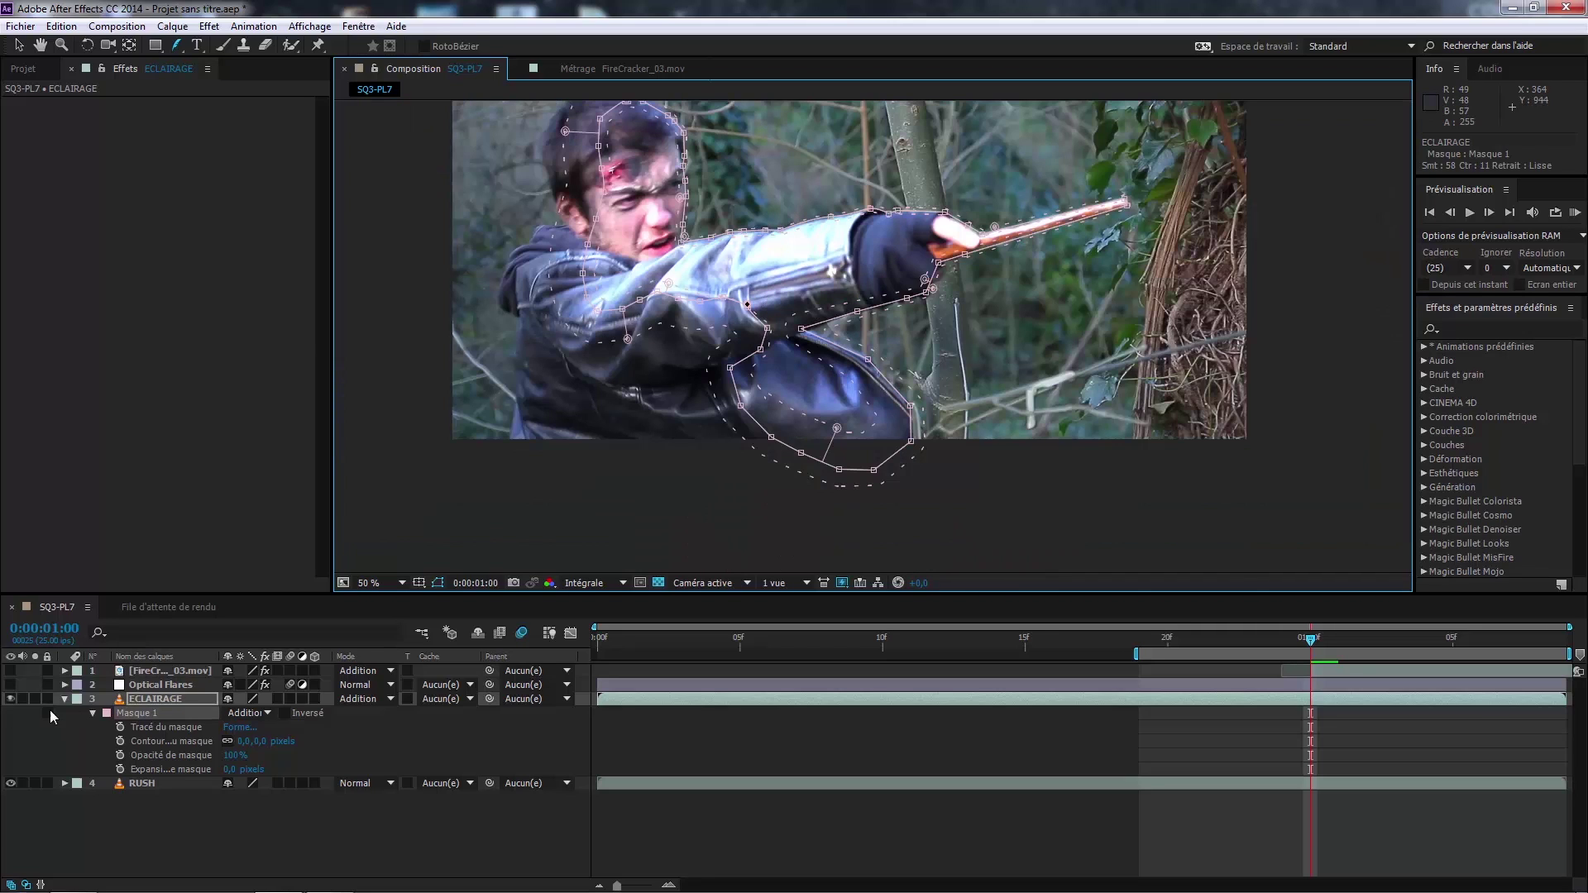
left_click(47, 711)
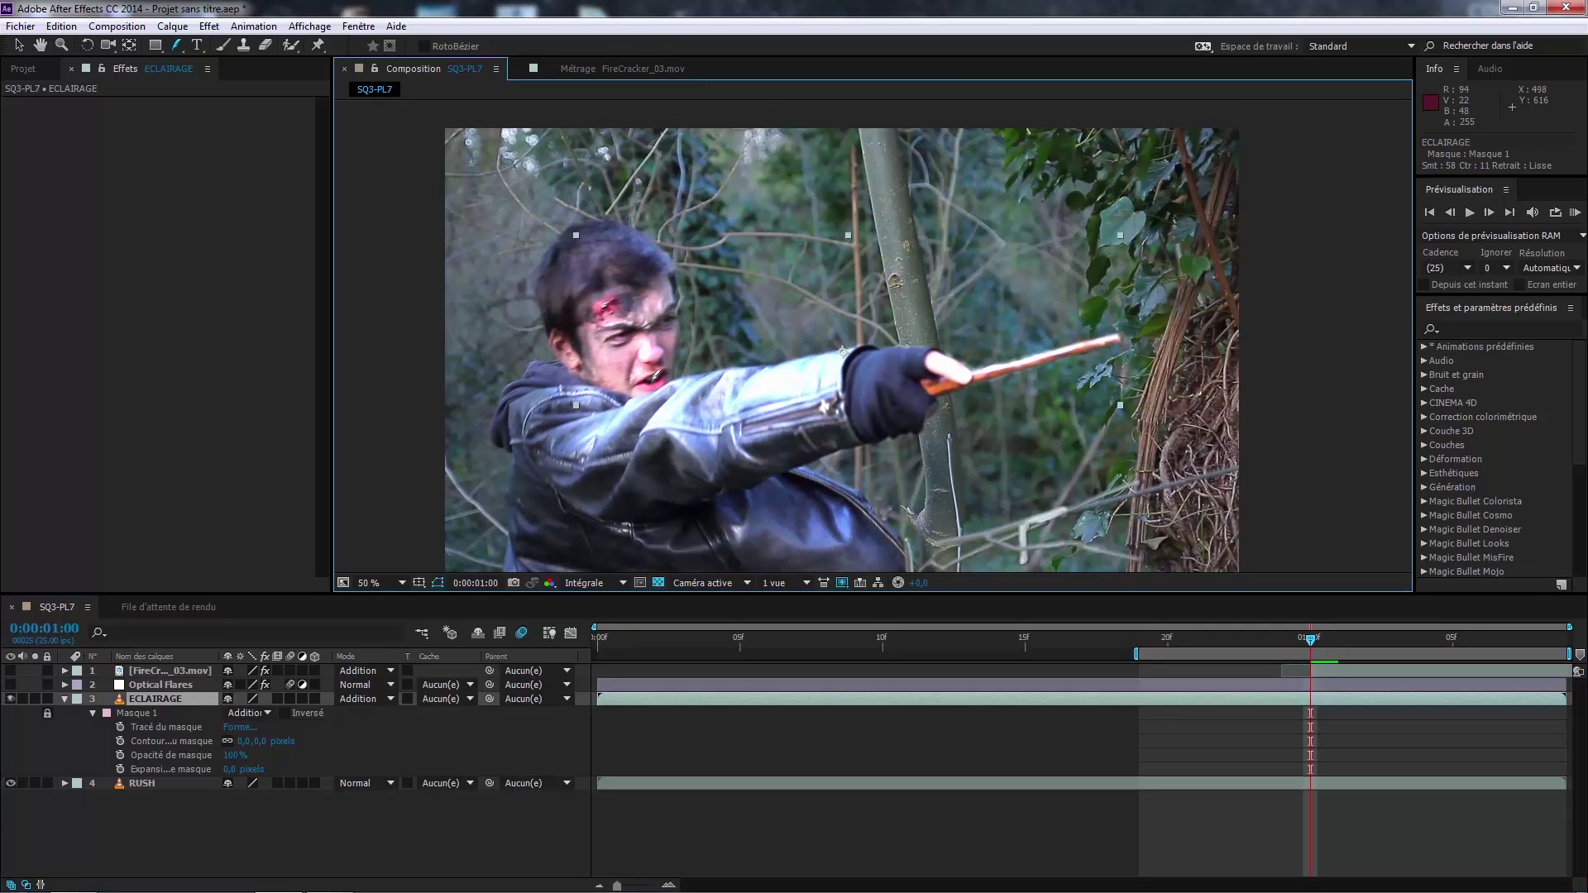
left_click_drag(656, 375, 690, 276)
scroll(690, 276, "down", 1)
scroll(690, 276, "up", 1)
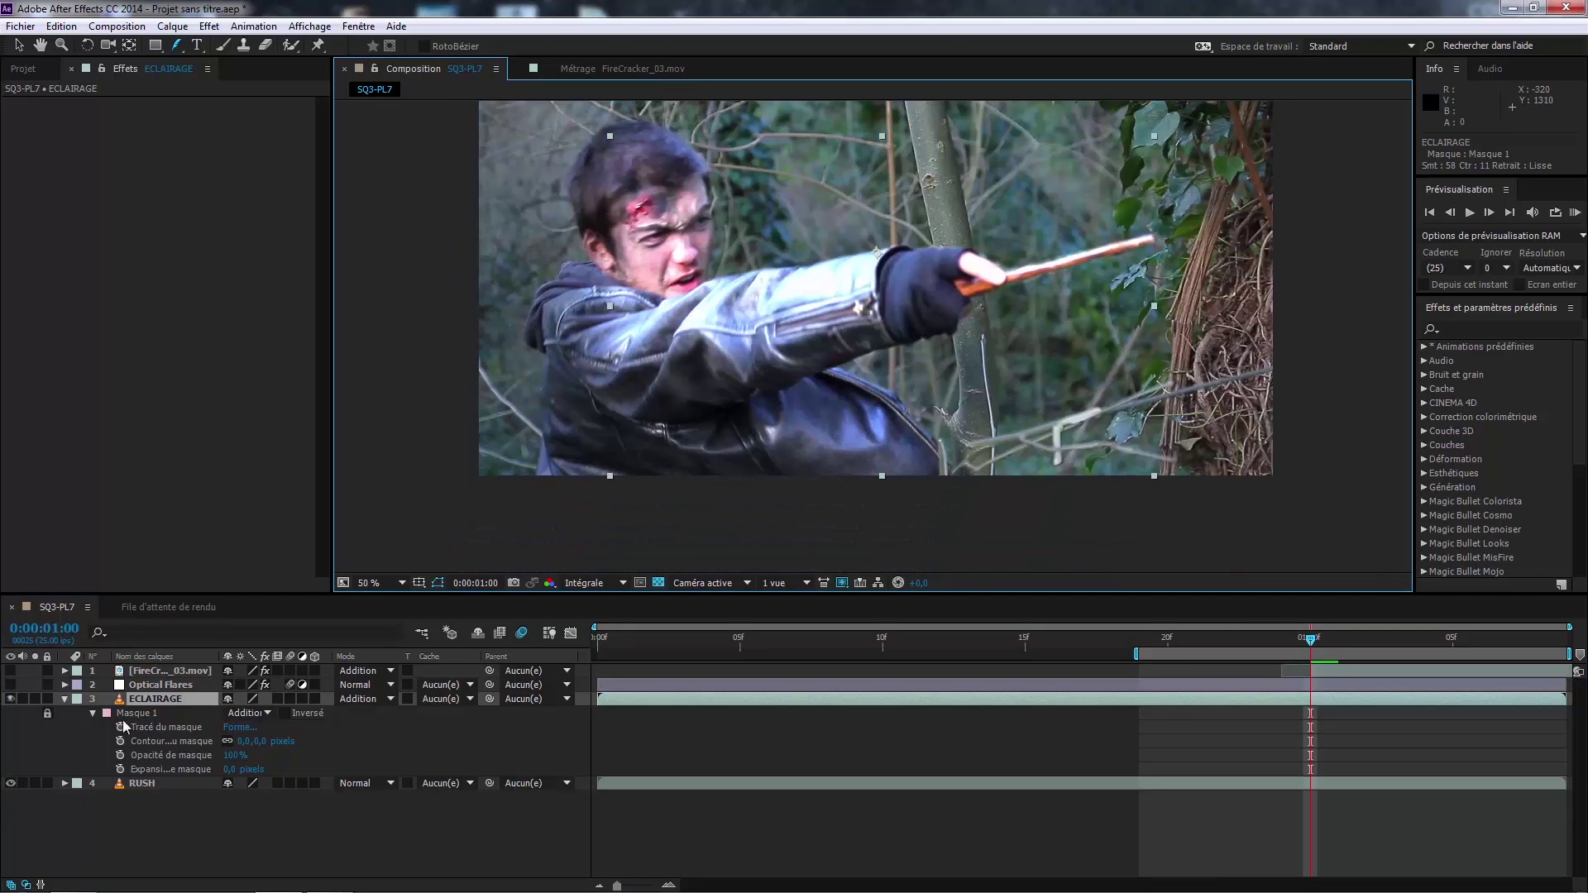
left_click(48, 713)
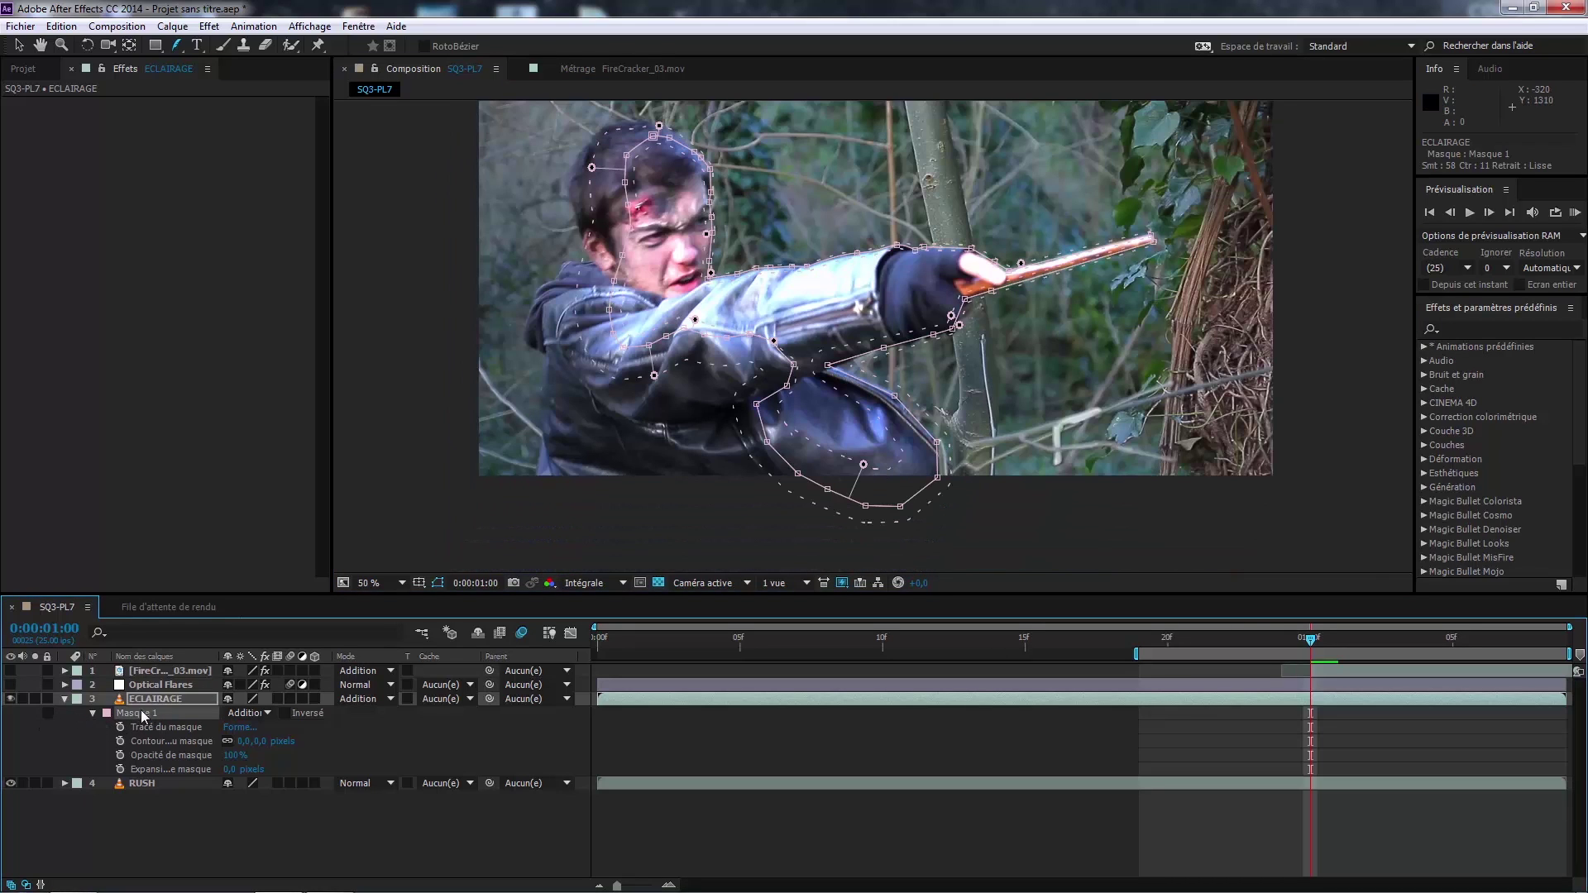
key("KP_0")
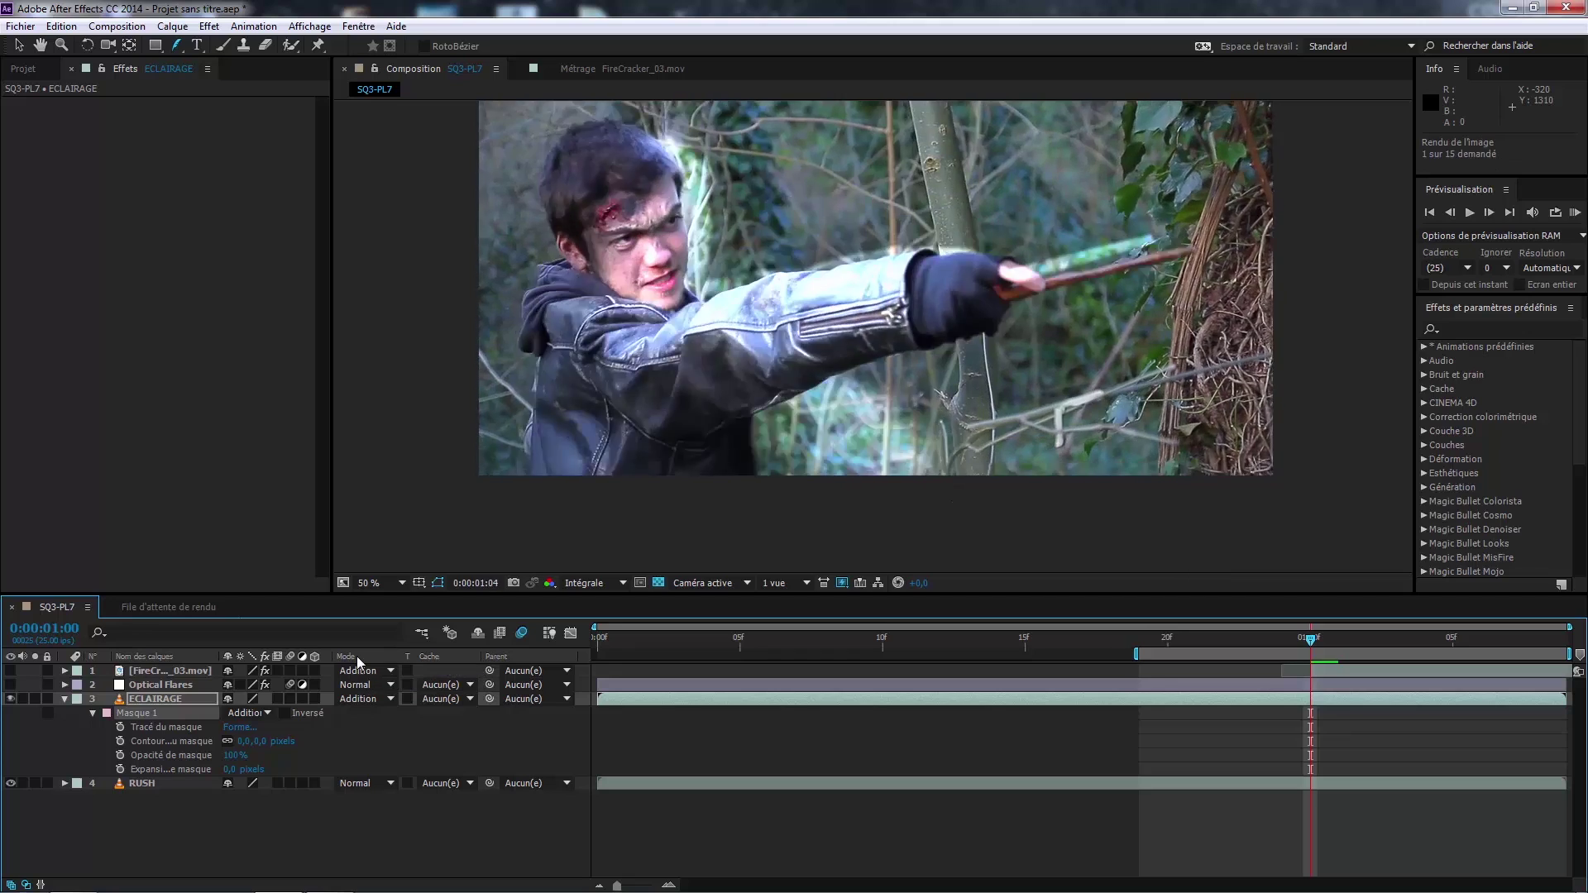
key("space")
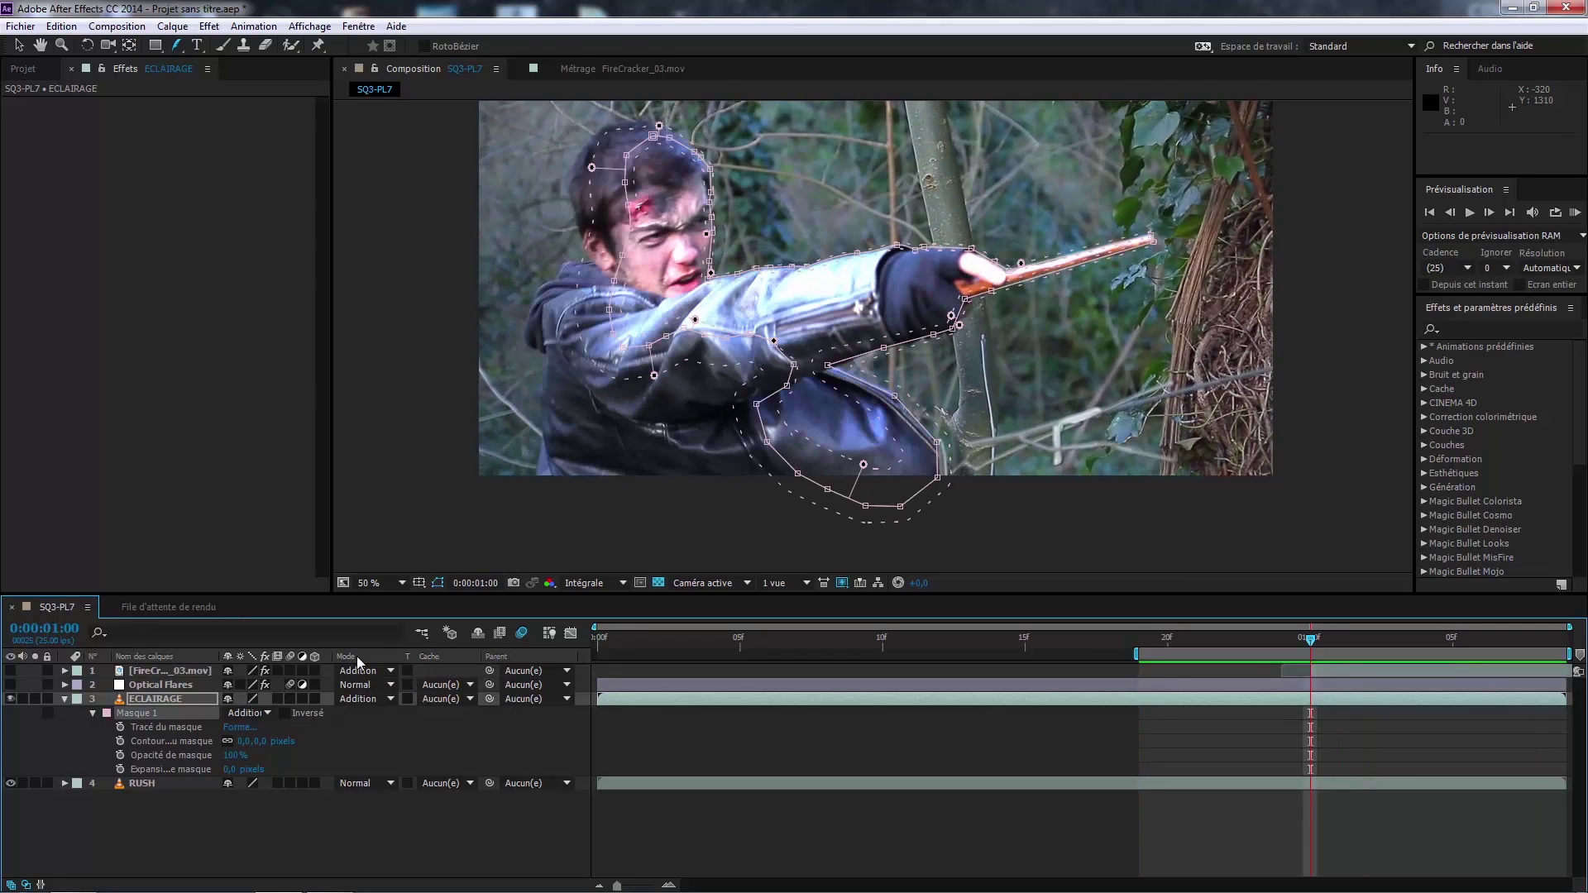
Step: Show the Optical Flares and FireCracker layers, compare the lighting on neighbouring frames, and hide both layers again
left_click(11, 685)
left_click(11, 671)
key("Page_Up")
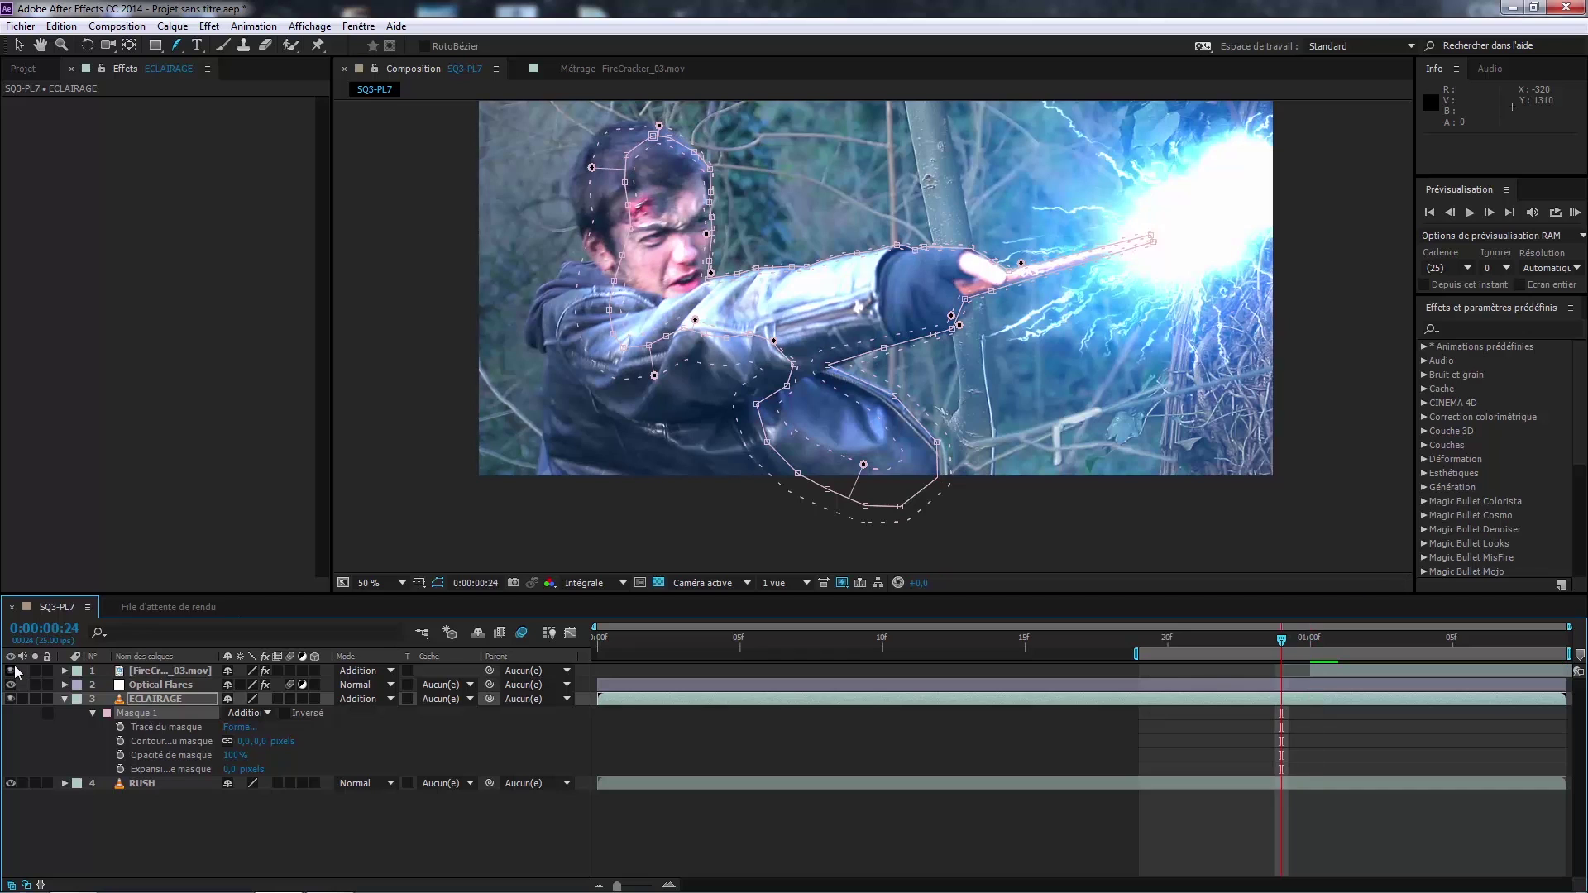
key("Page_Down")
key("Page_Up")
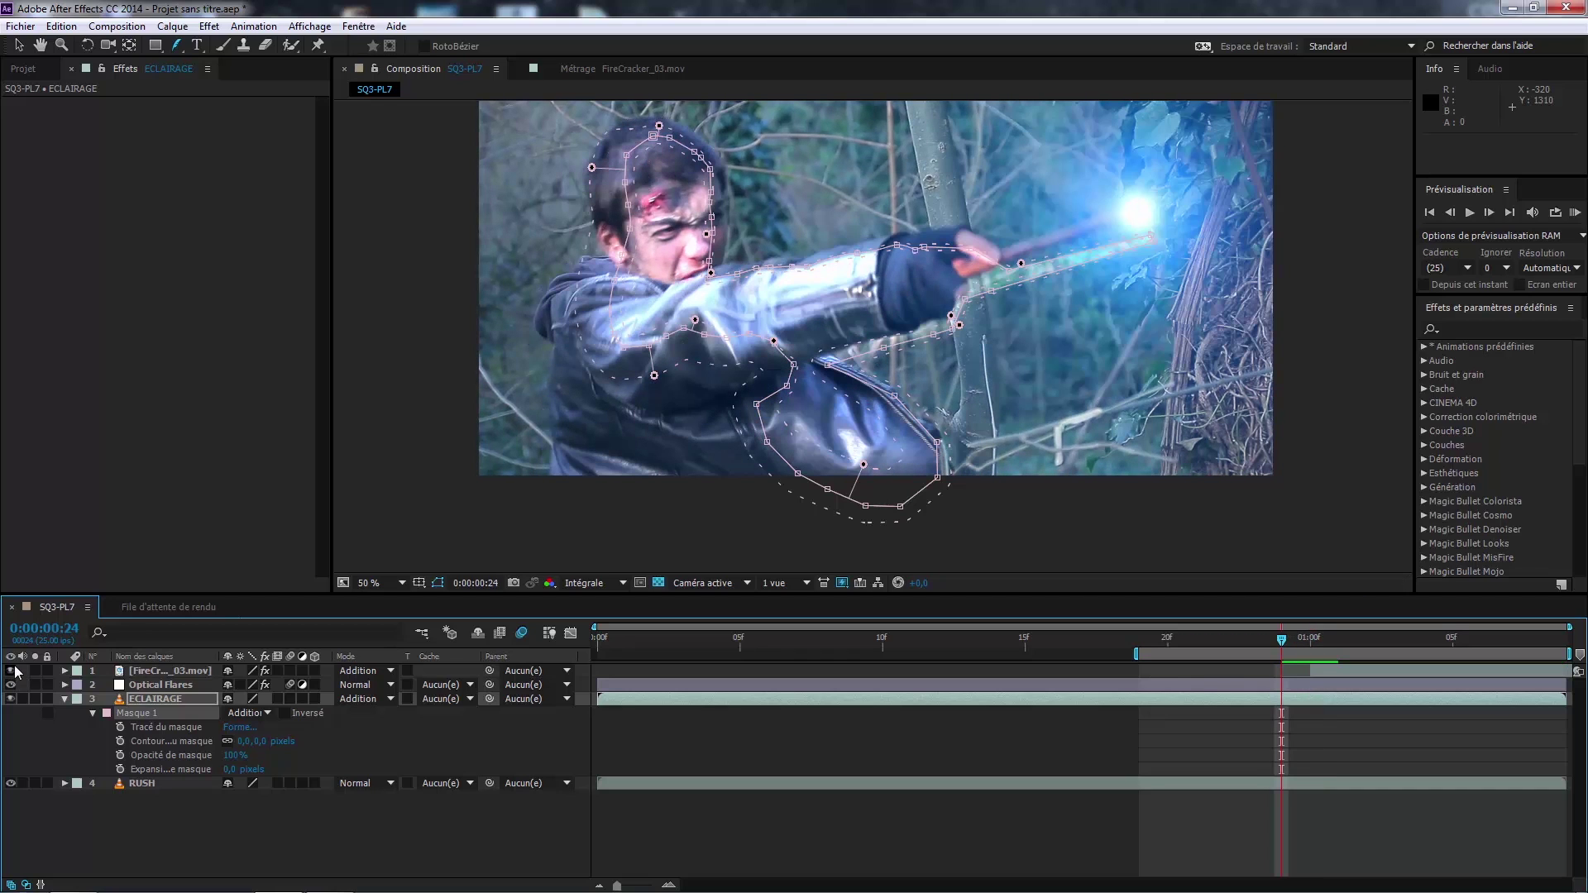
key("Page_Up")
key("Page_Up")
key("Page_Down")
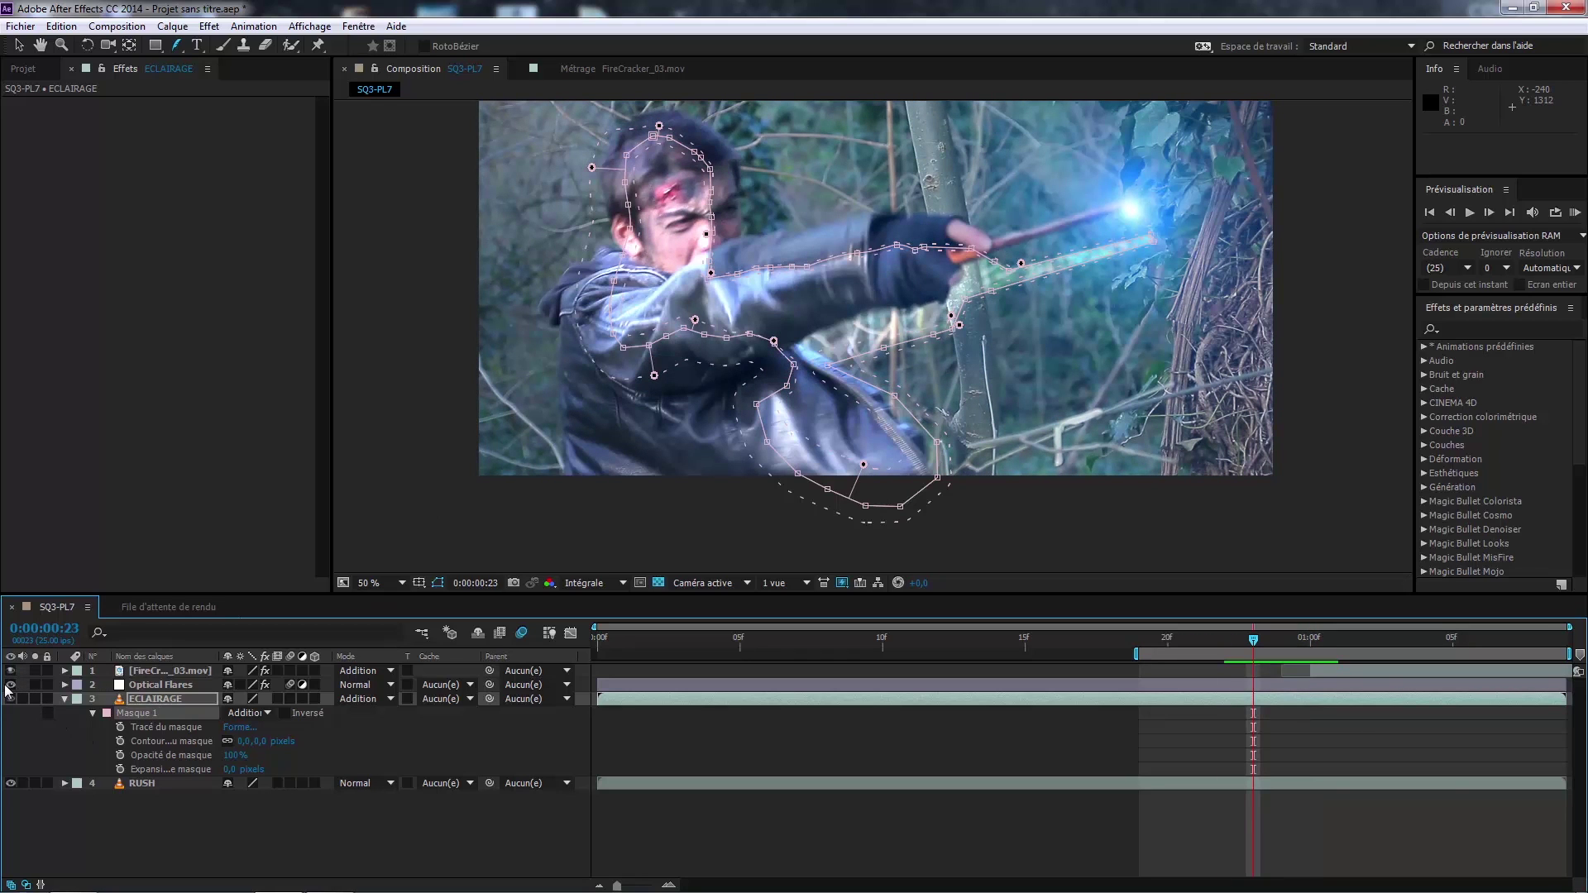
left_click_drag(7, 687, 10, 671)
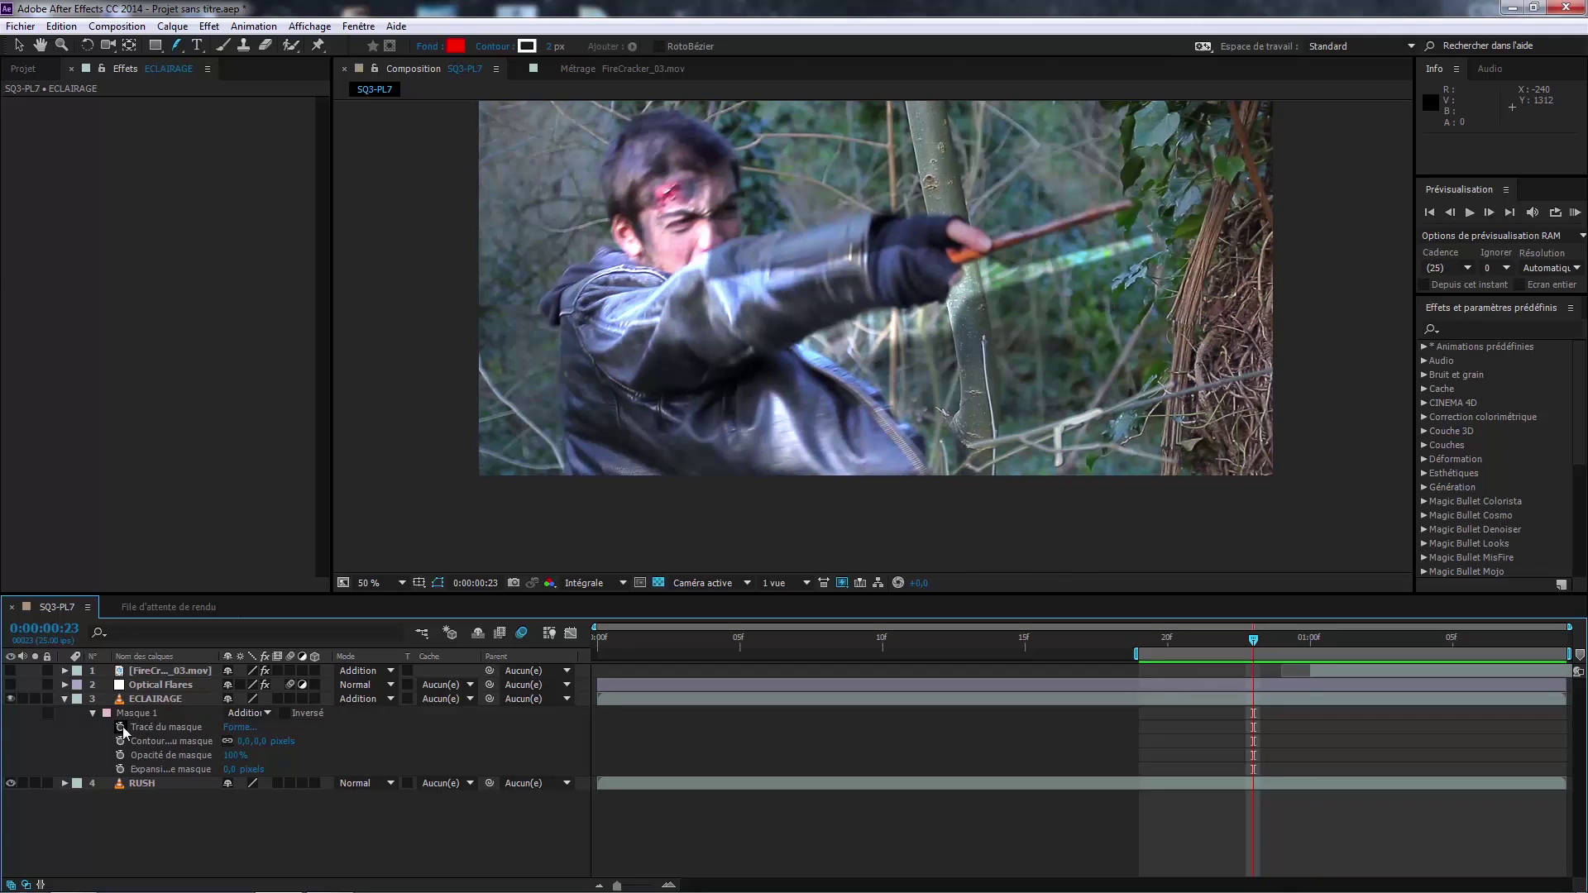
Step: Enable keyframing of Masque 1's path (Tracé du masque) at 0:00:01:00 and select the mask
key("Page_Down")
key("Page_Down")
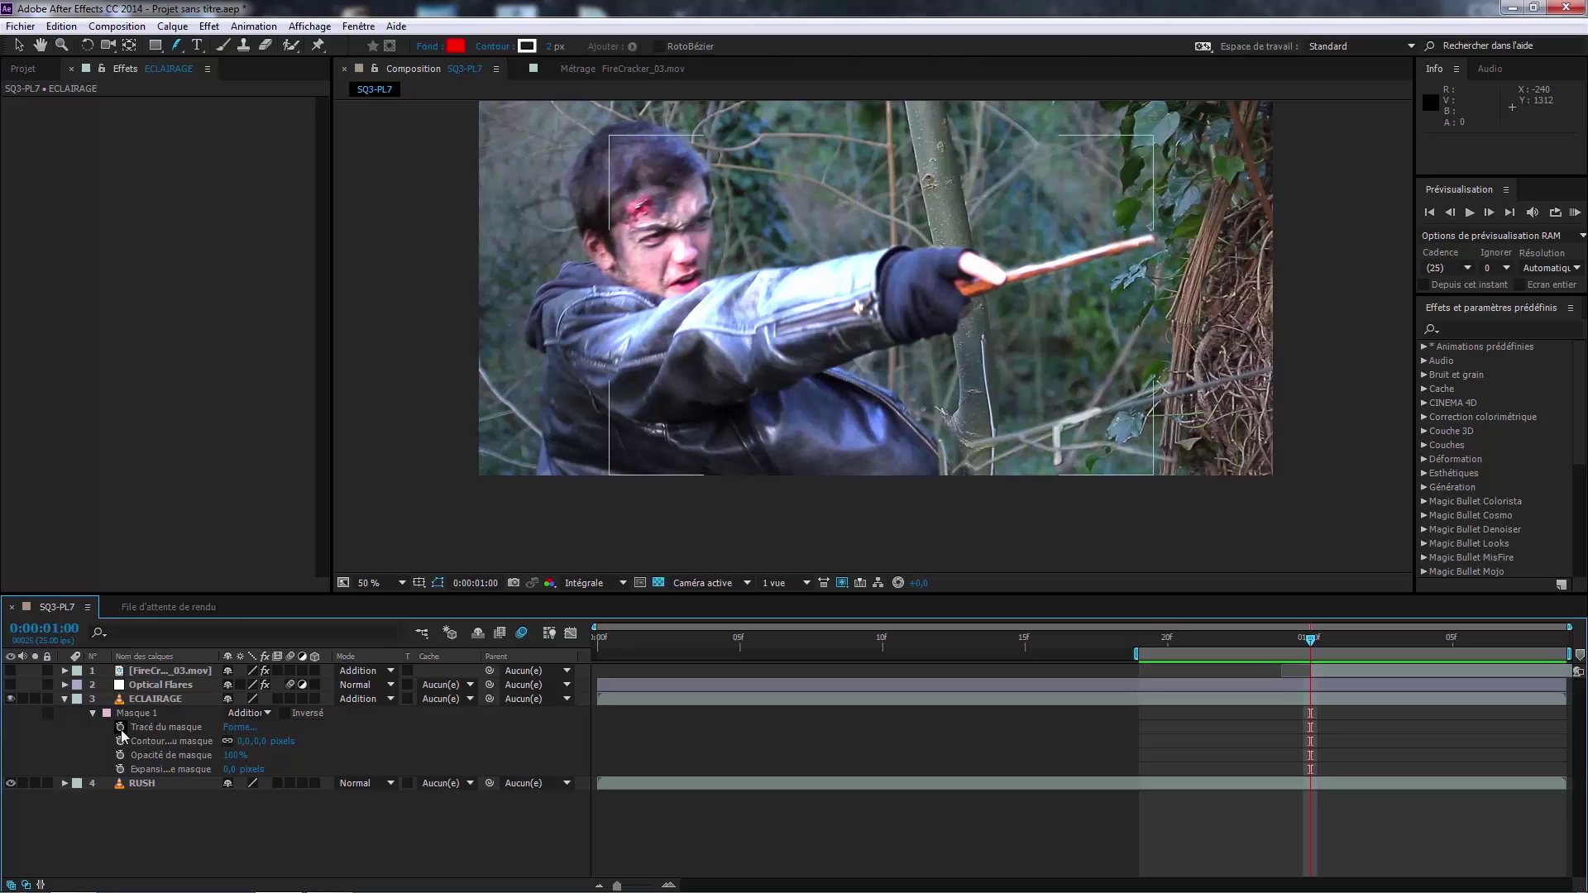
left_click(120, 727)
left_click(147, 713)
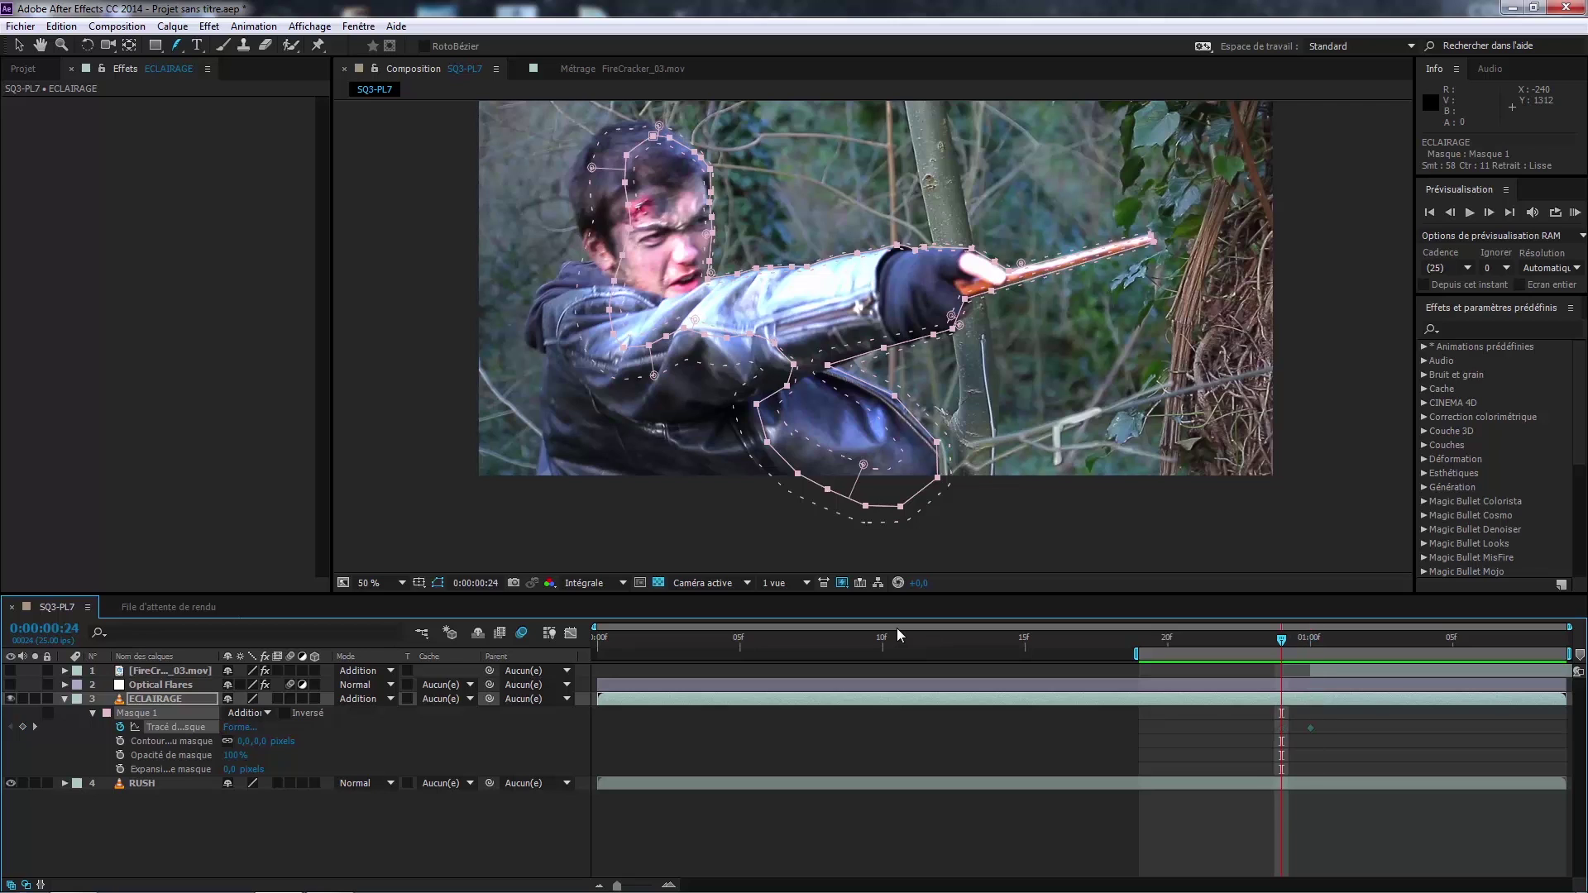
Step: At 0:00:00:23, move Masque 1's wand, hand and upper arm points to follow the raised arm
key("Page_Up")
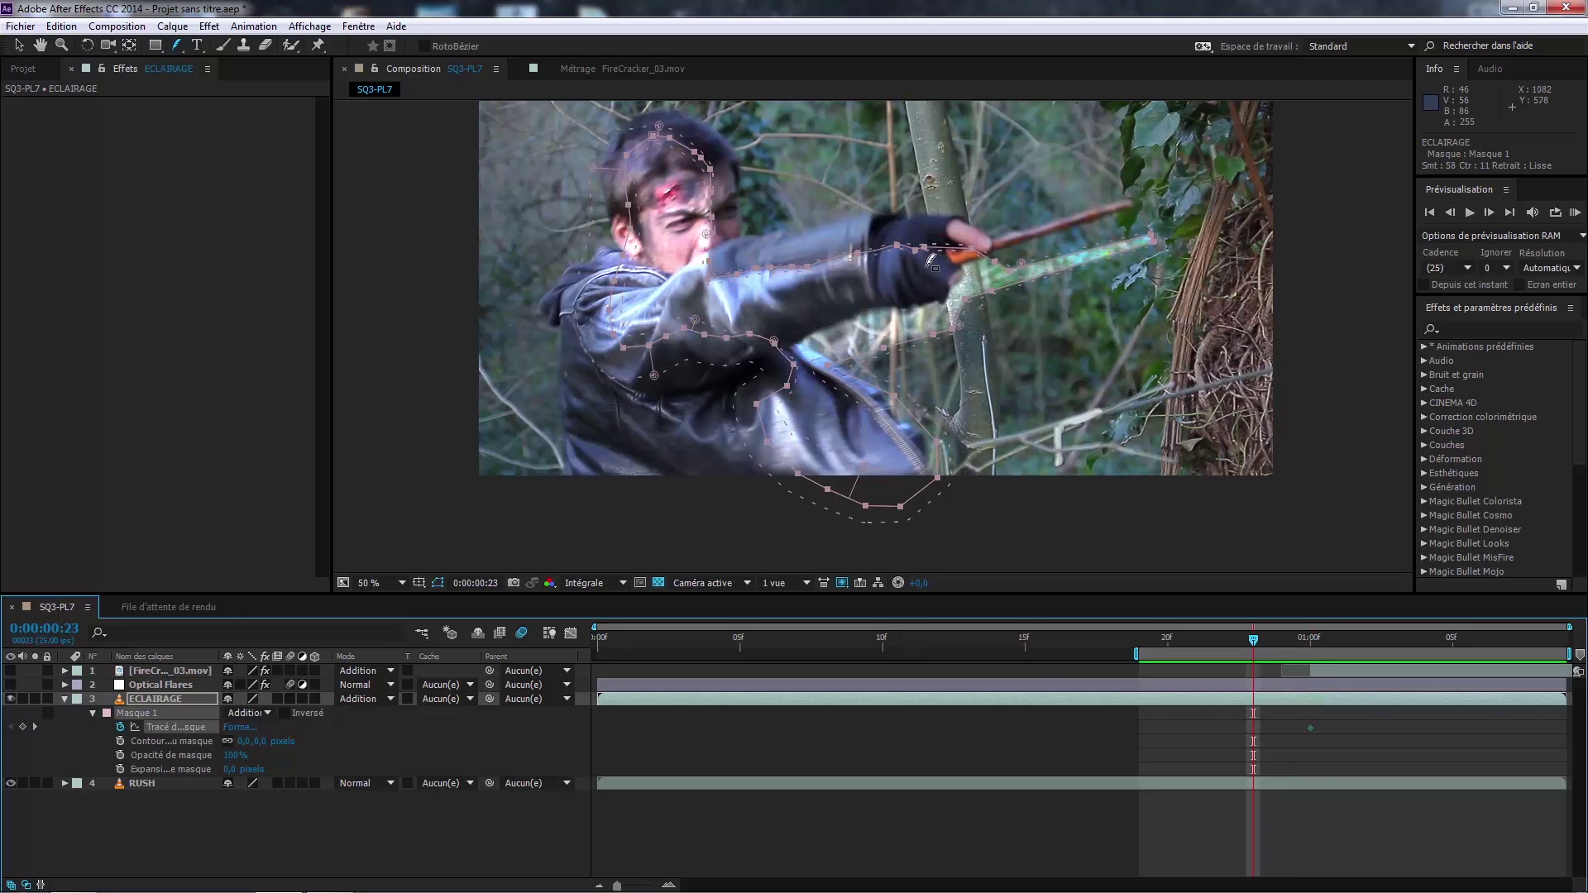
key("v")
left_click_drag(869, 139, 1216, 397)
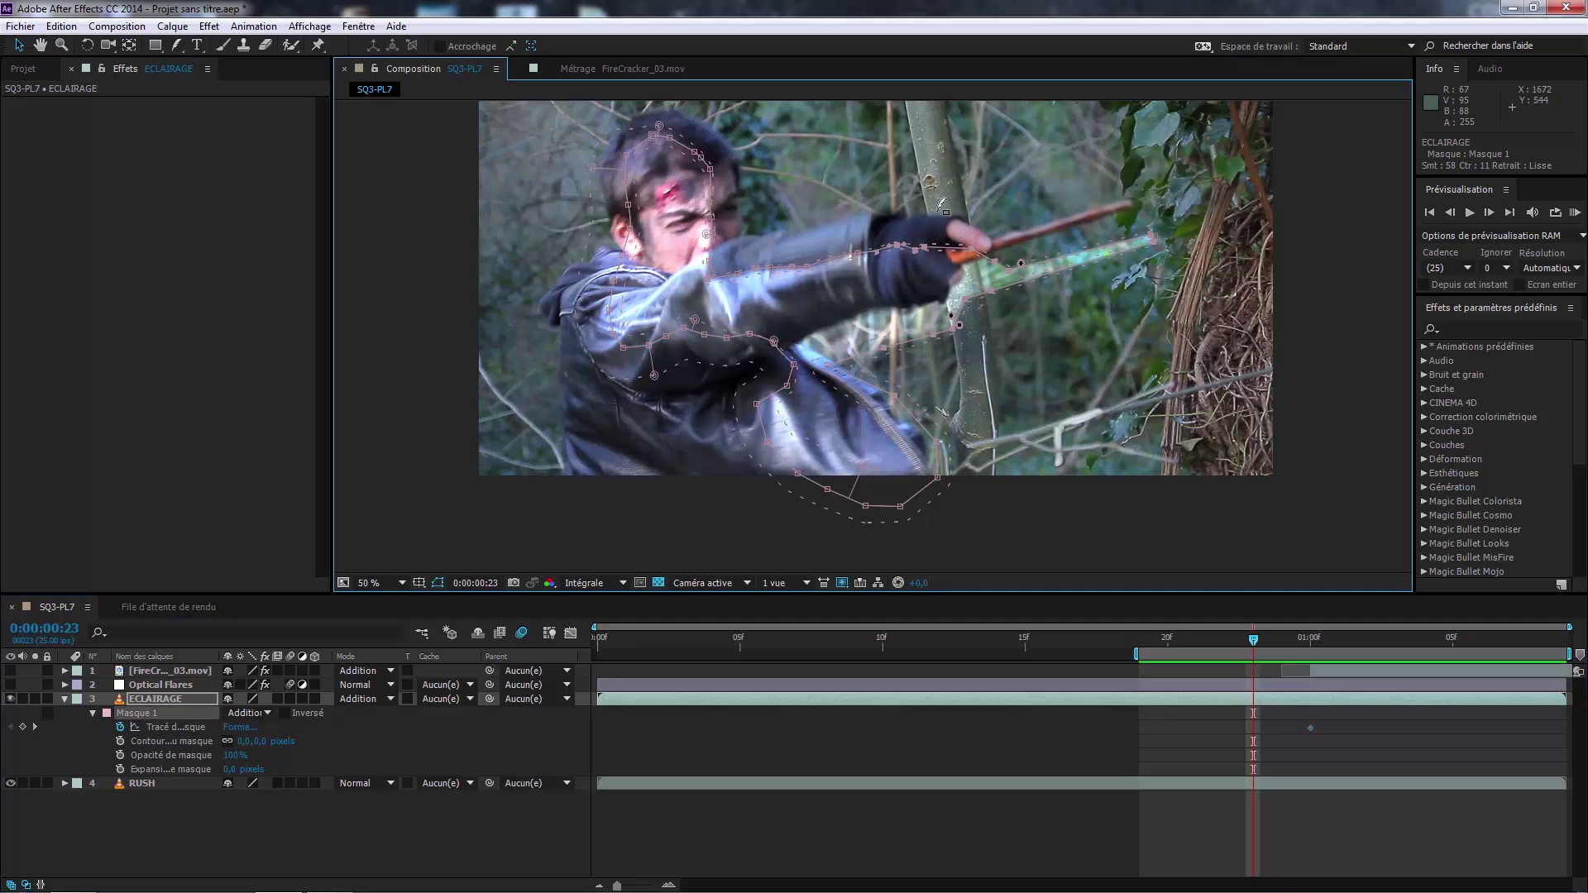
left_click_drag(1150, 237, 1130, 201)
left_click_drag(860, 248, 914, 264)
left_click_drag(792, 242, 826, 246)
left_click_drag(731, 273, 790, 247)
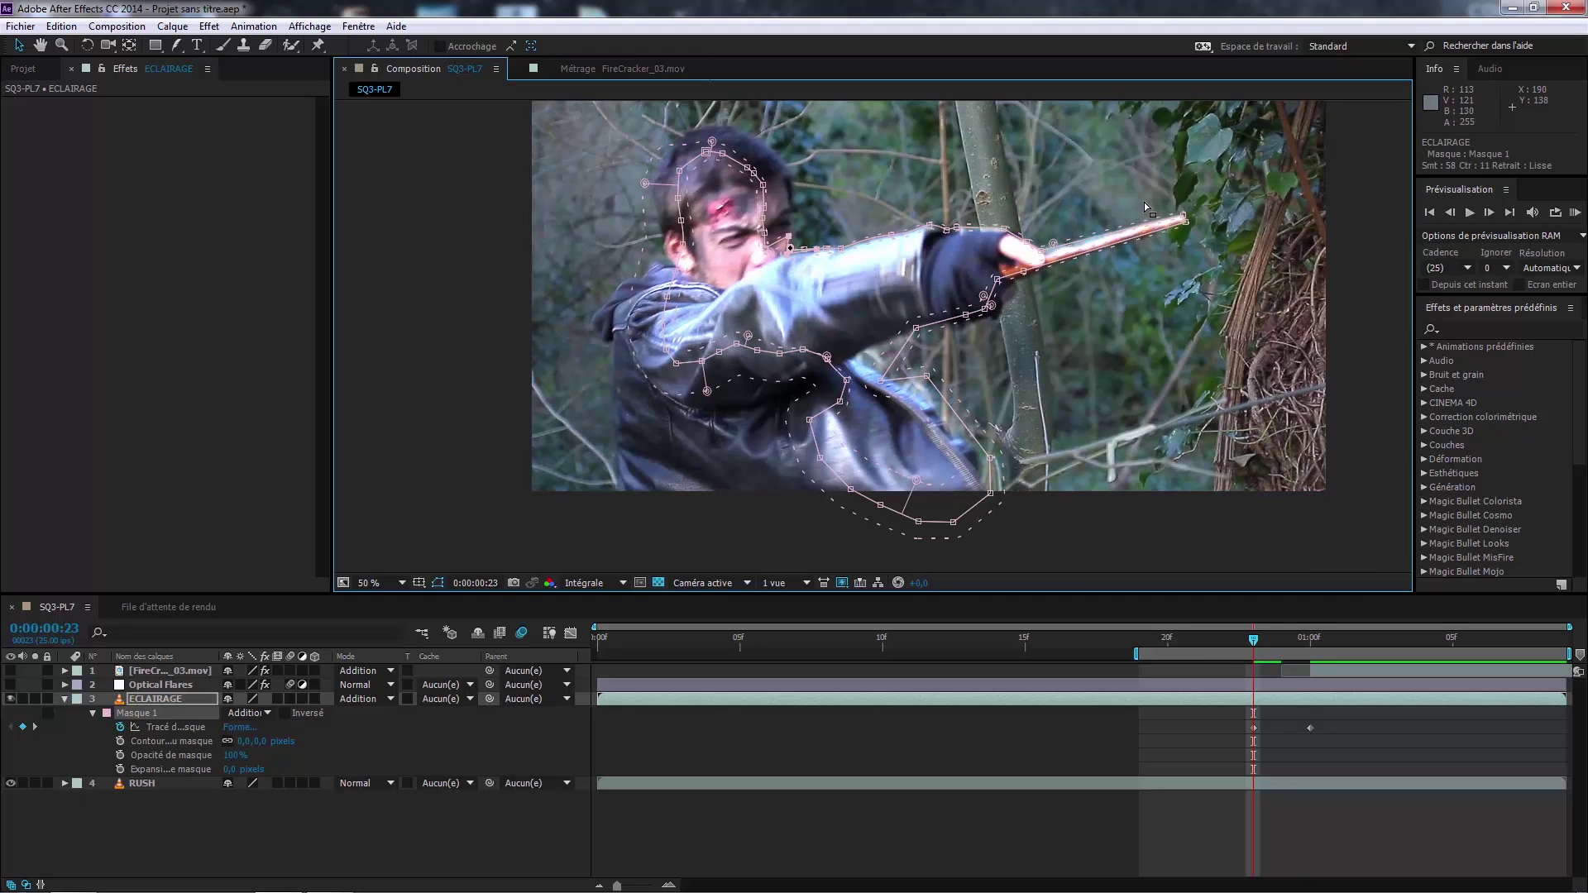
Step: Move Masque 1's head points onto the actor's head and refit the points along the sleeve's lower edge at 0:00:00:23
left_click_drag(611, 102, 753, 247)
left_click_drag(711, 141, 736, 124)
mouse_move(556, 268)
left_mouse_down()
mouse_move(618, 278)
mouse_move(814, 405)
left_mouse_up()
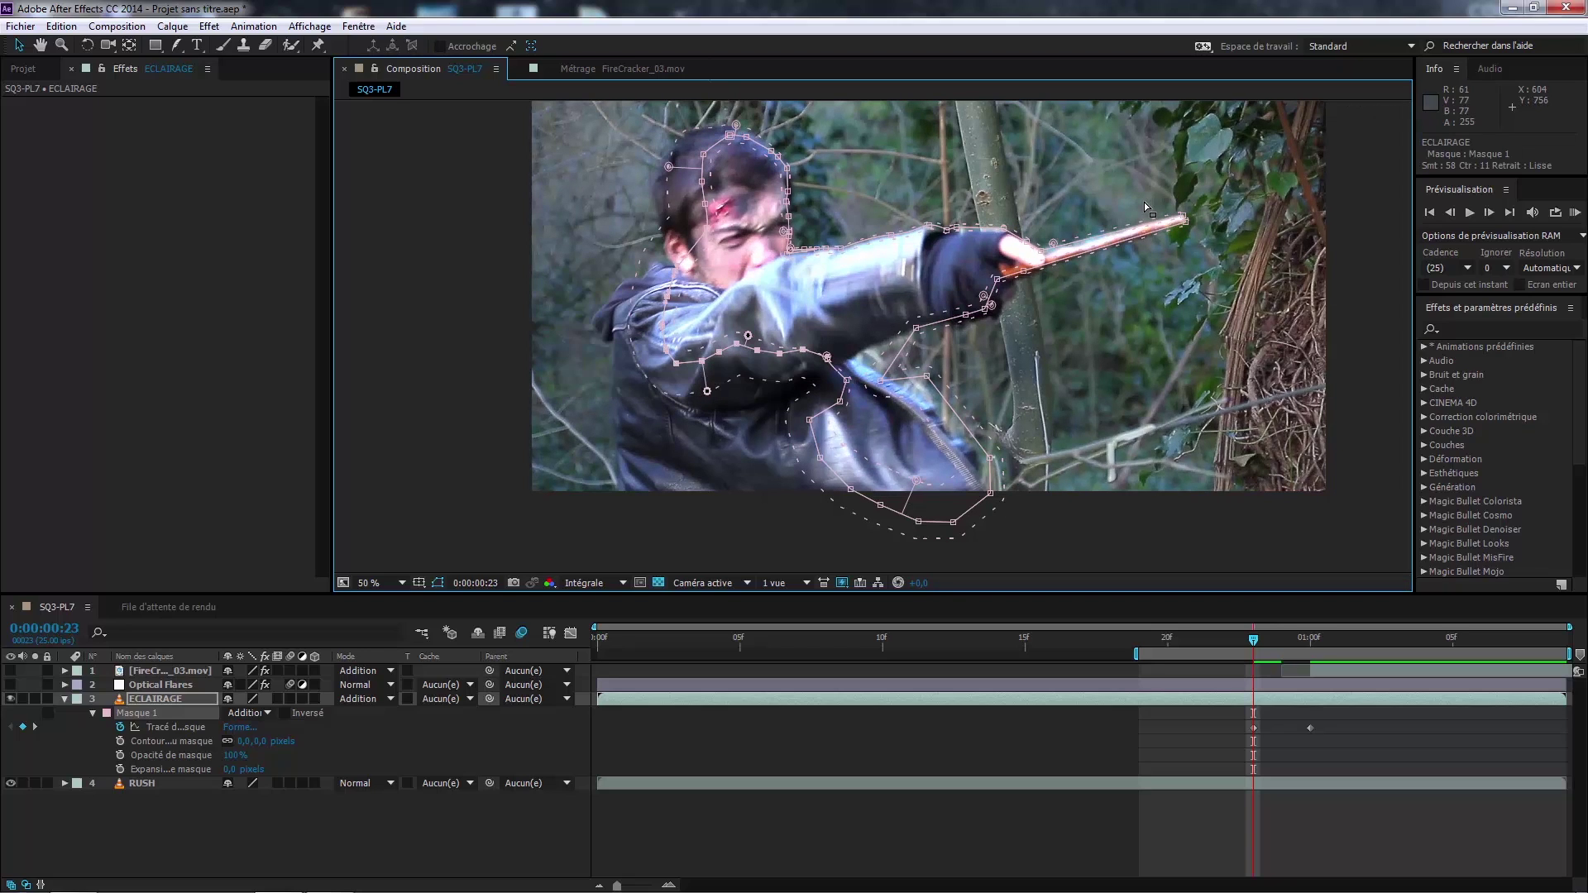
mouse_move(757, 350)
left_mouse_down()
mouse_move(777, 350)
mouse_move(768, 365)
mouse_move(857, 453)
mouse_move(834, 401)
mouse_move(804, 408)
left_mouse_up()
left_click_drag(853, 298, 898, 376)
double_click(881, 381)
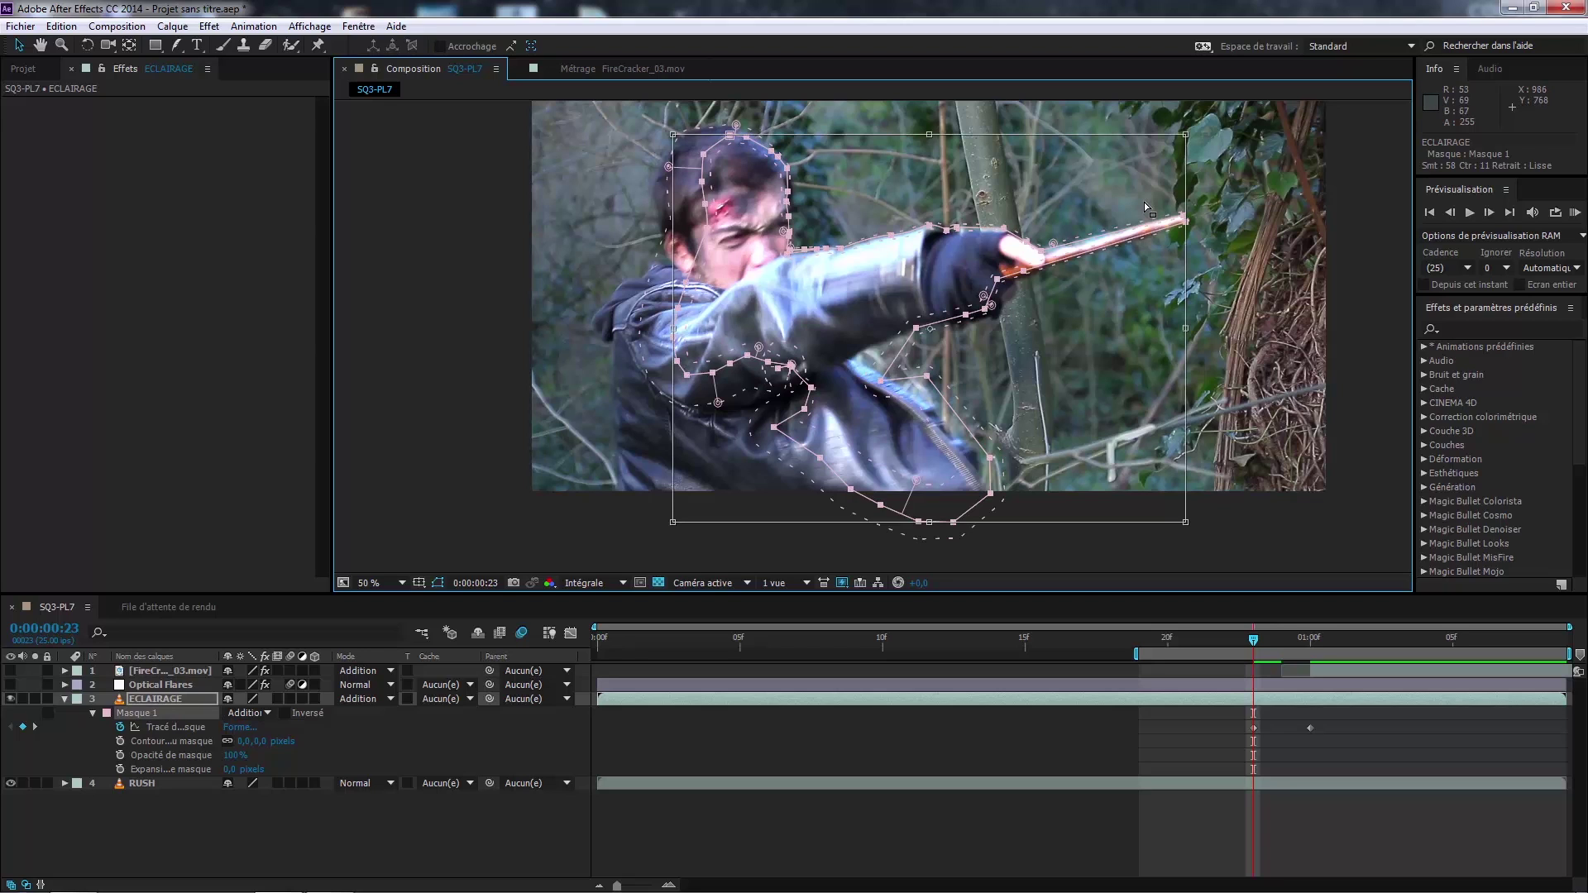
left_click_drag(881, 380, 941, 433)
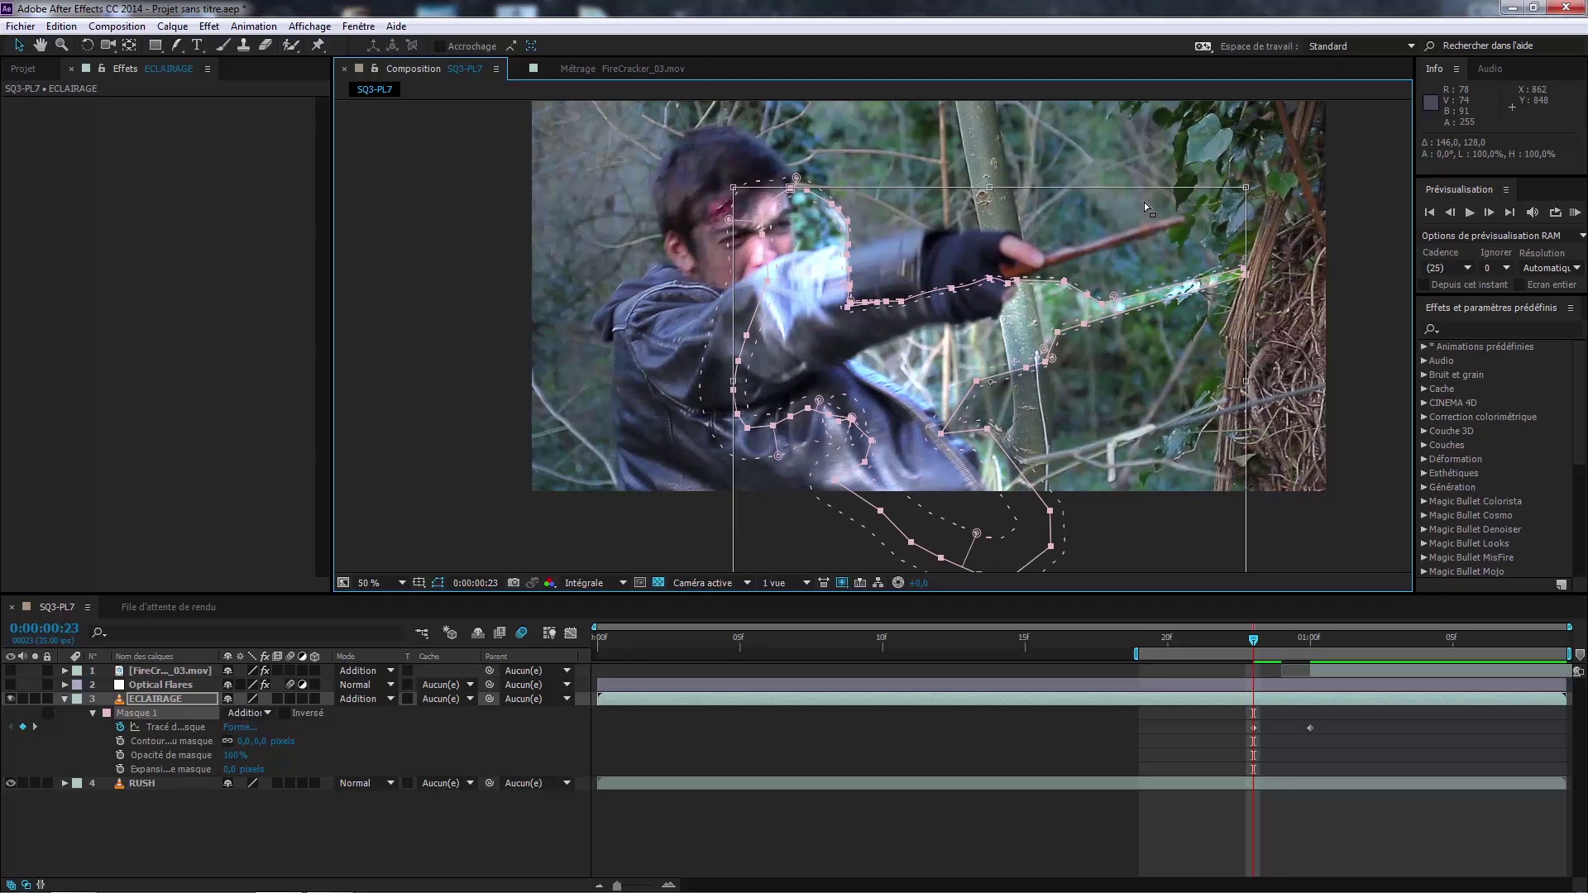
key("ctrl+z")
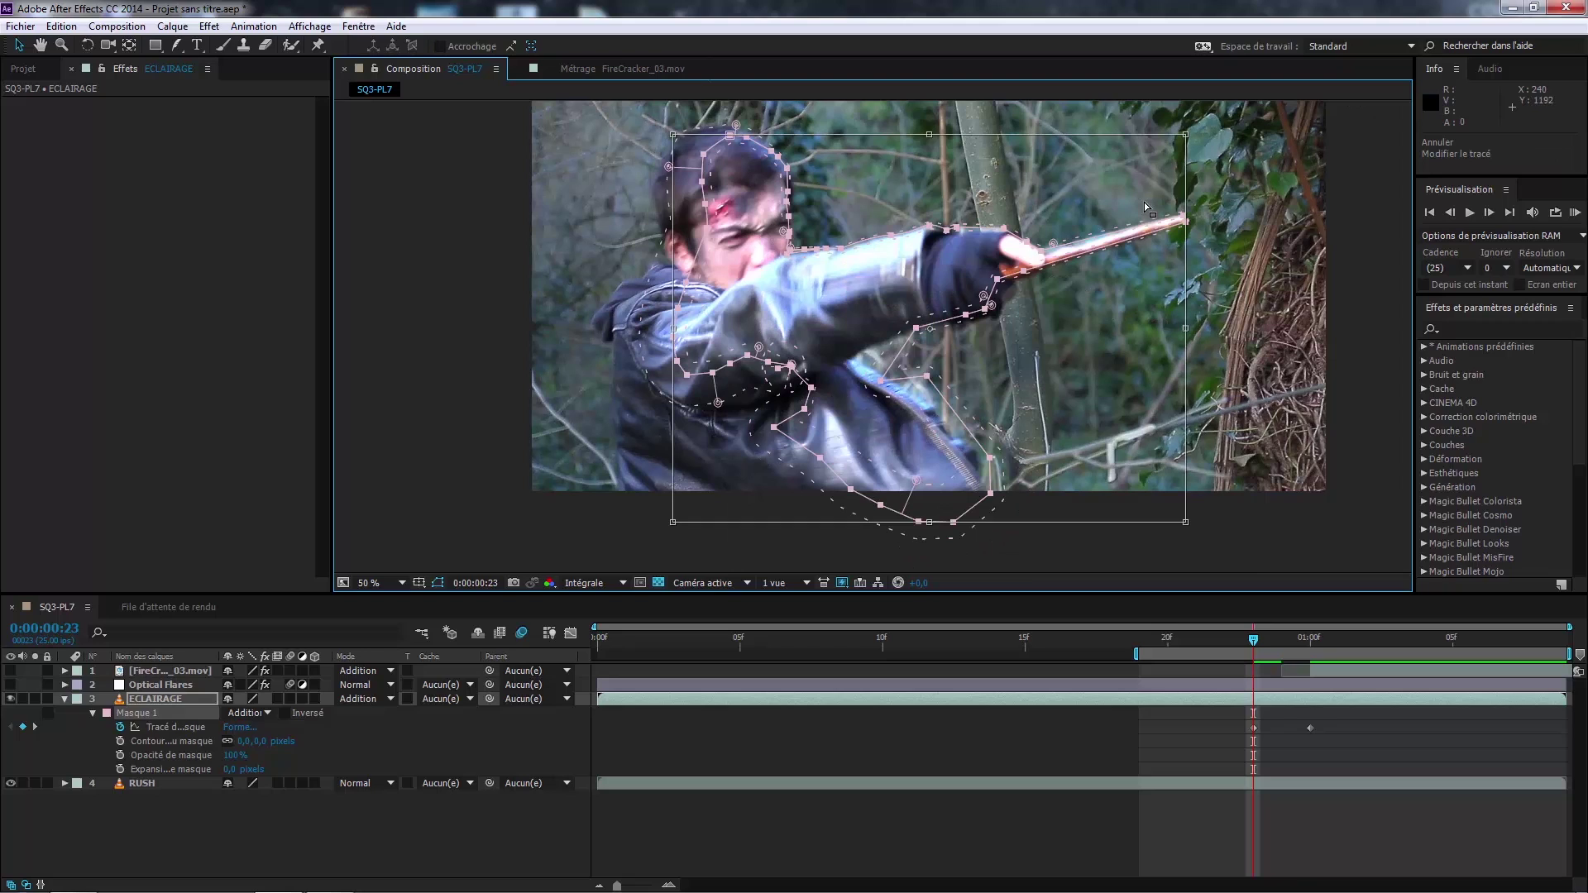
key("F2")
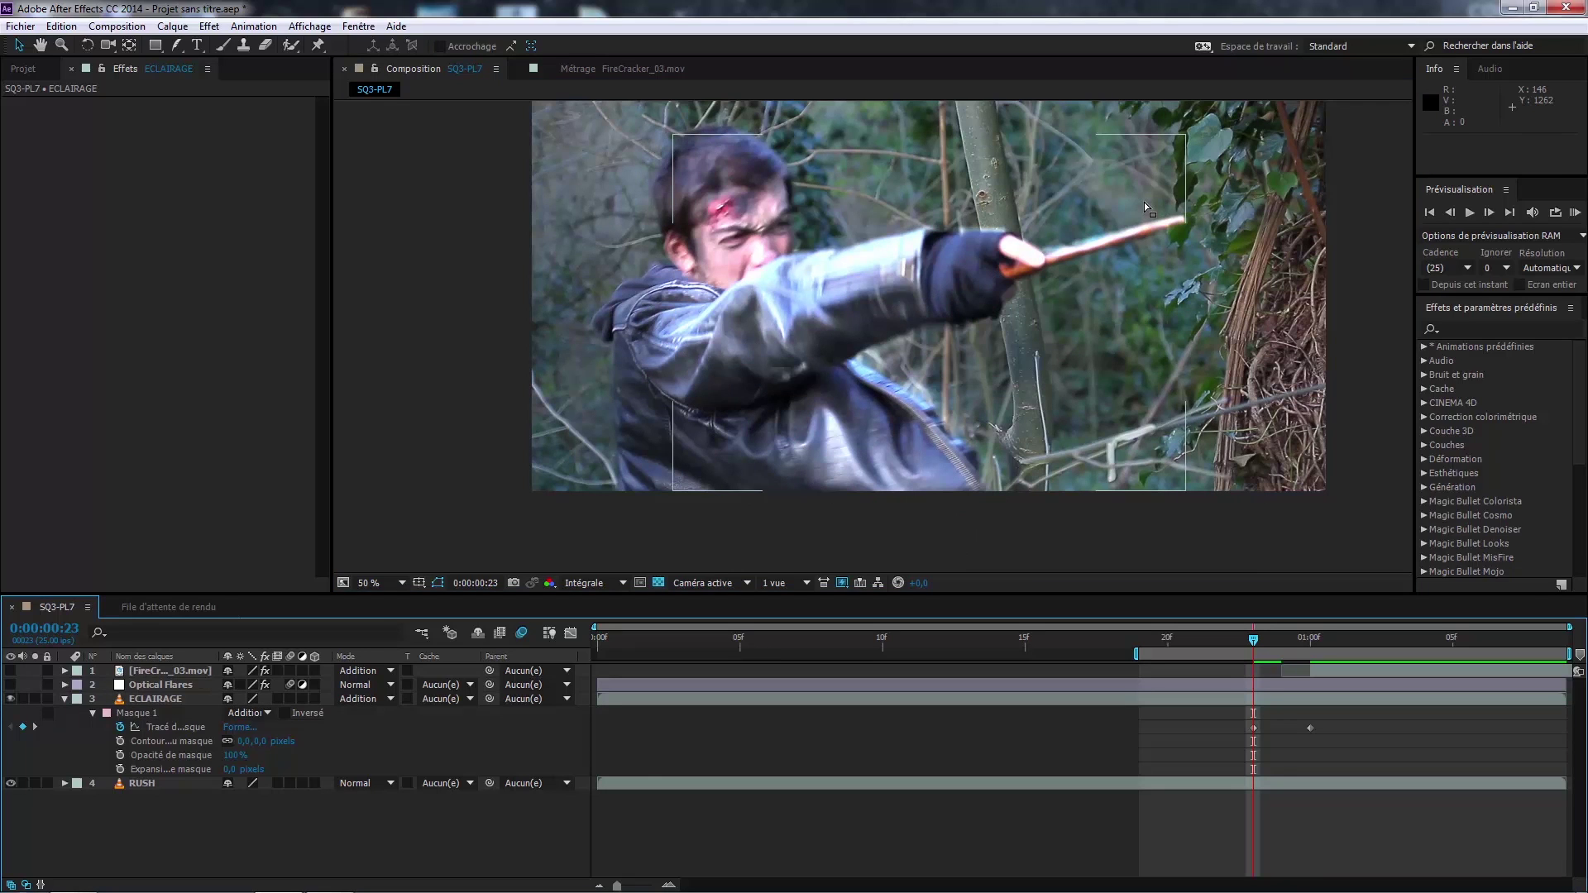
left_click(137, 713)
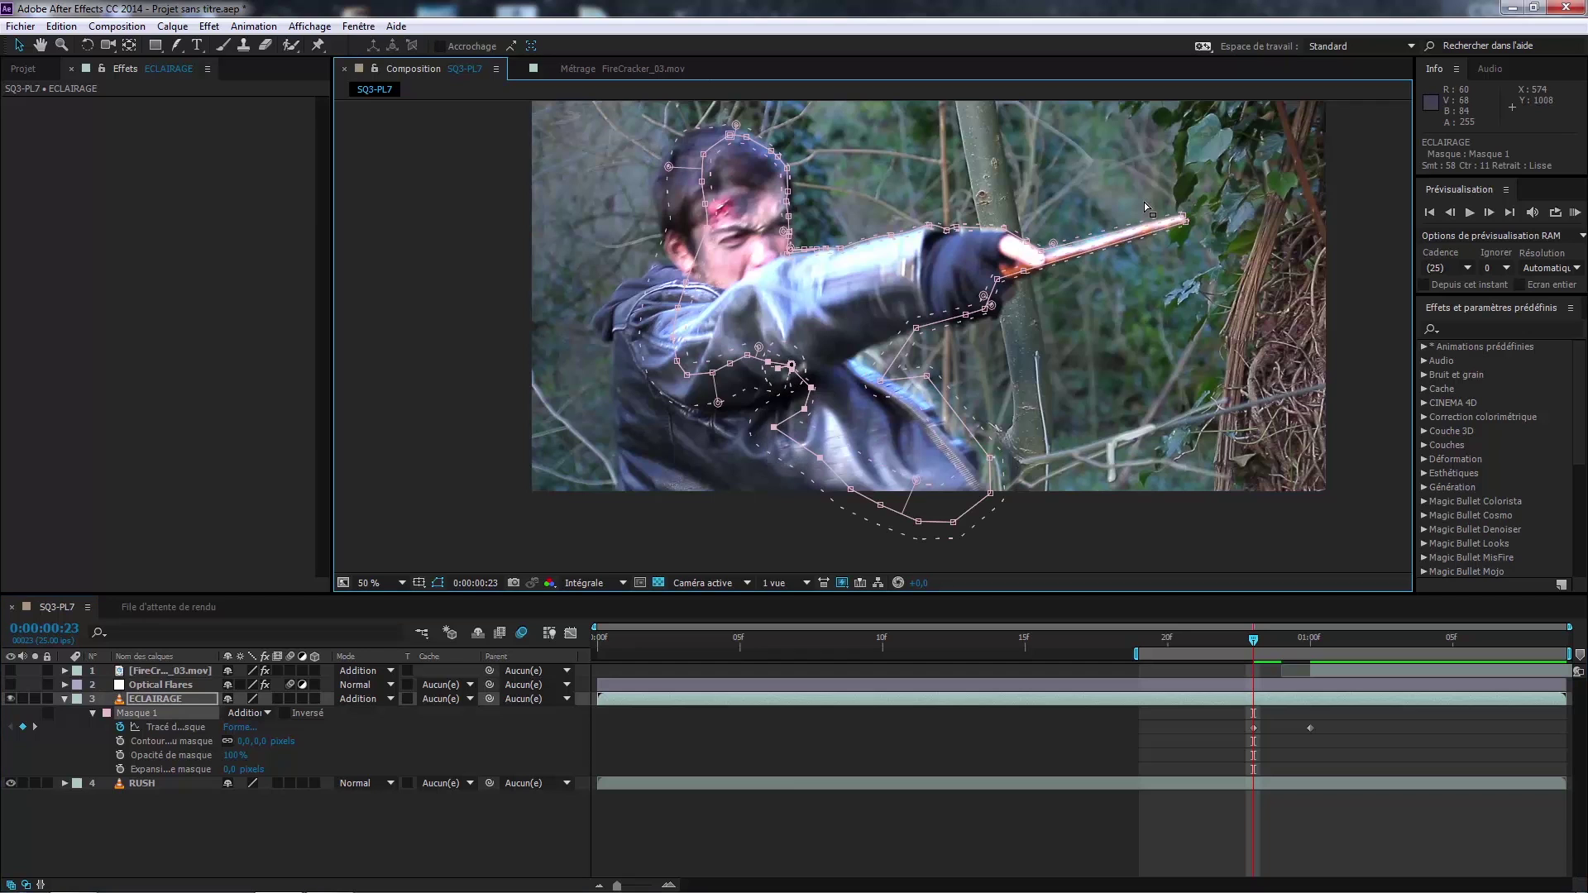
Step: Refit Masque 1's points under the arm and along the lower jacket's front edge at 0:00:00:23
key("slash")
mouse_move(817, 392)
left_mouse_down()
mouse_move(831, 359)
mouse_move(988, 417)
left_mouse_up()
mouse_move(909, 380)
left_mouse_down()
mouse_move(857, 332)
mouse_move(728, 114)
left_mouse_up()
mouse_move(992, 287)
left_mouse_down()
mouse_move(962, 335)
mouse_move(1008, 511)
left_mouse_up()
scroll(962, 335, "down", 1)
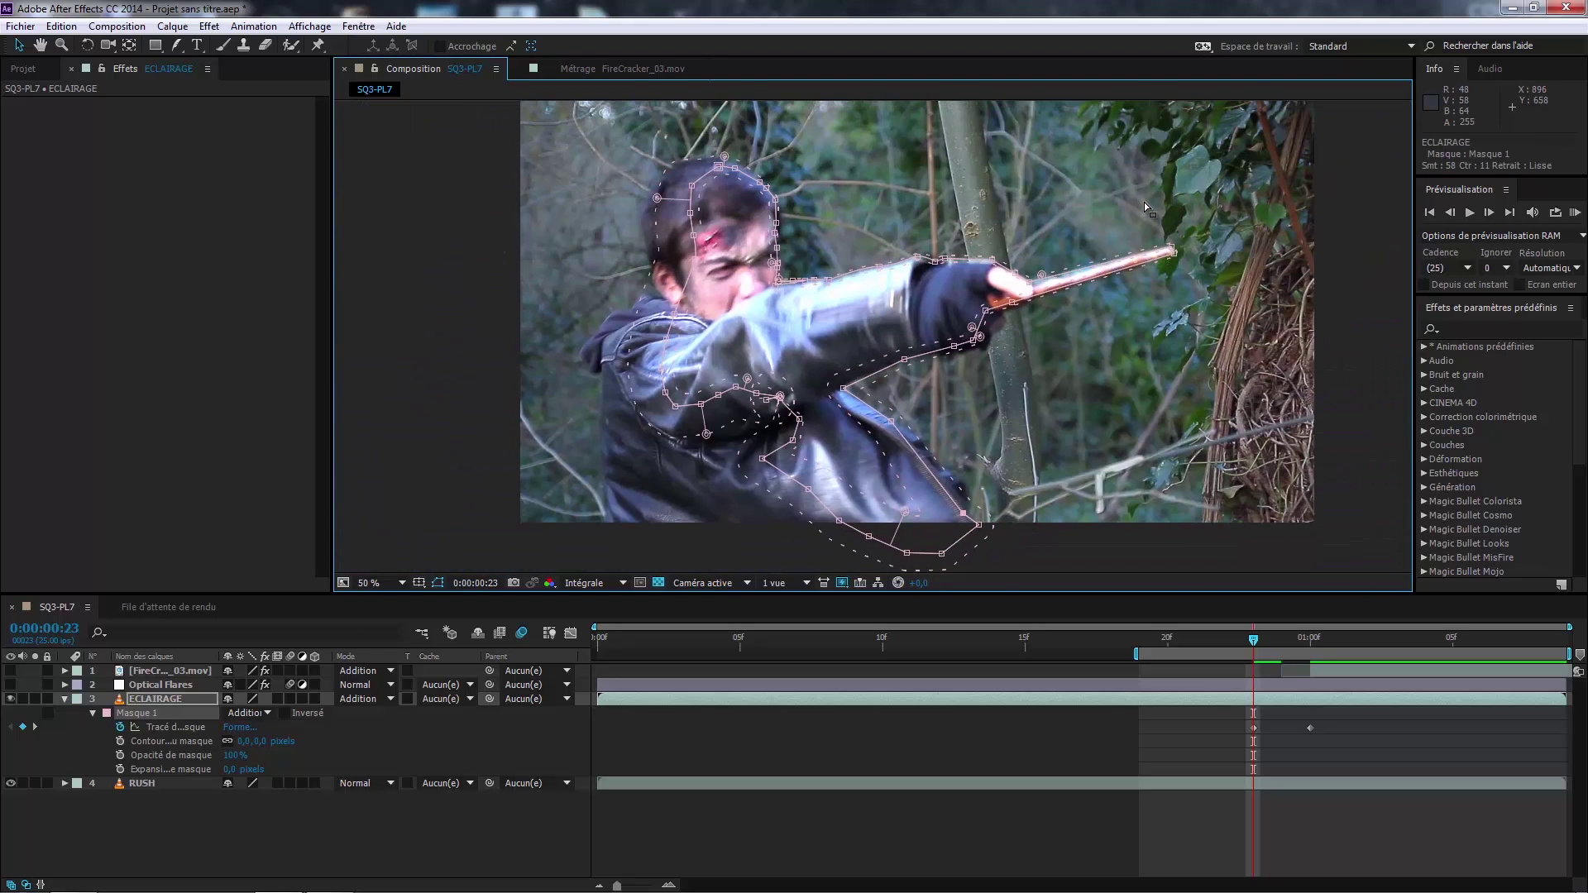
Step: Step back and forth between 0:00:00:23 and 0:00:01:00 to check how Masque 1 follows the actor between keyframes
key("Page_Down")
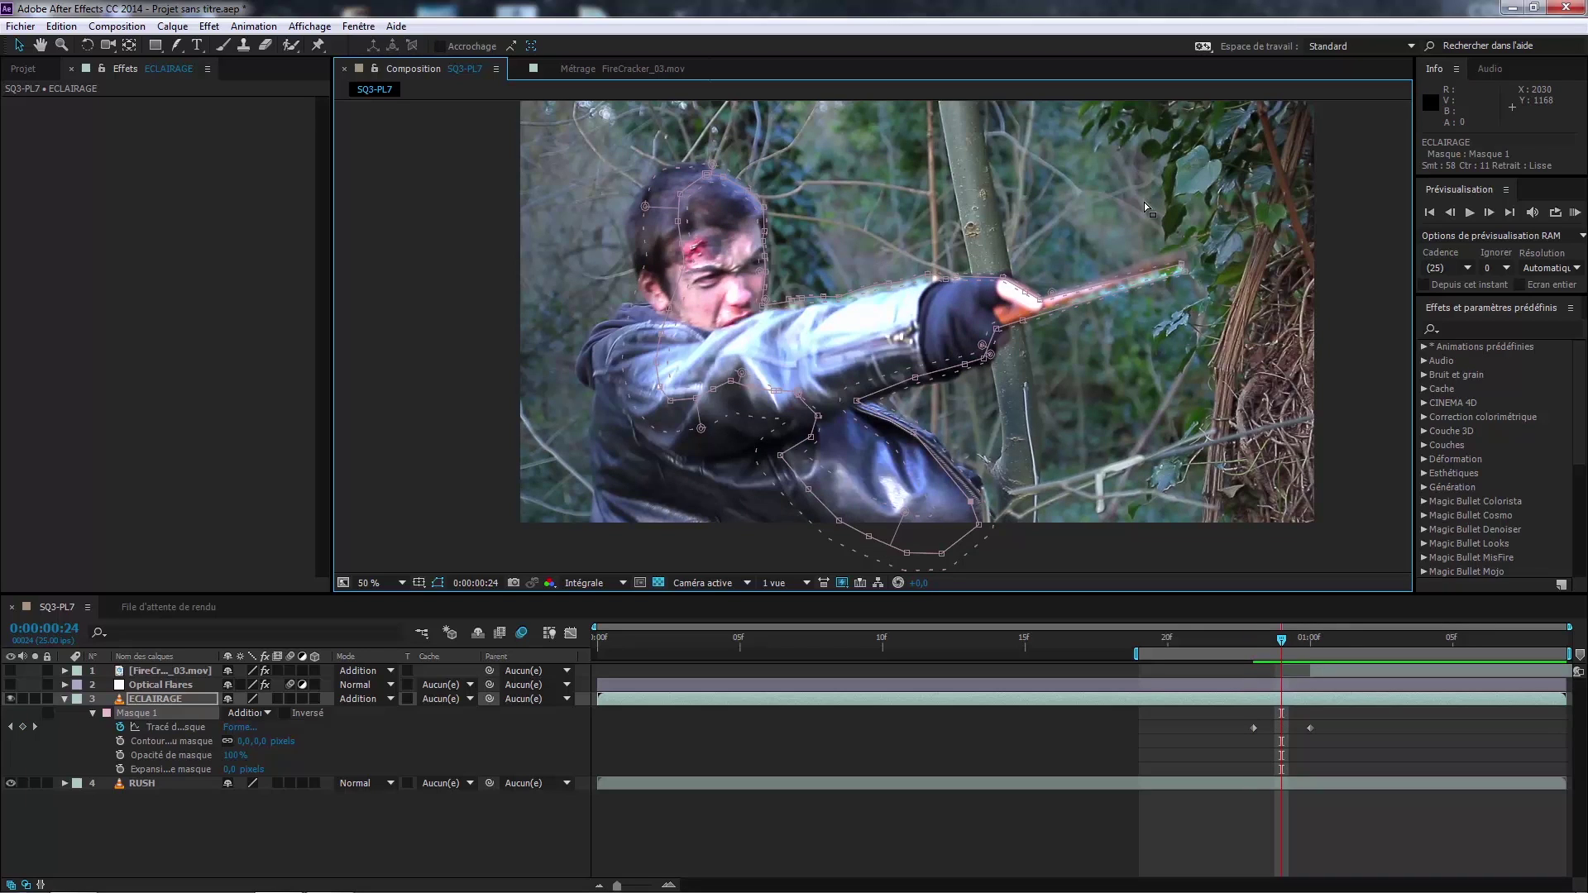
key("Page_Up")
key("Page_Down")
key("Page_Down")
key("Page_Up")
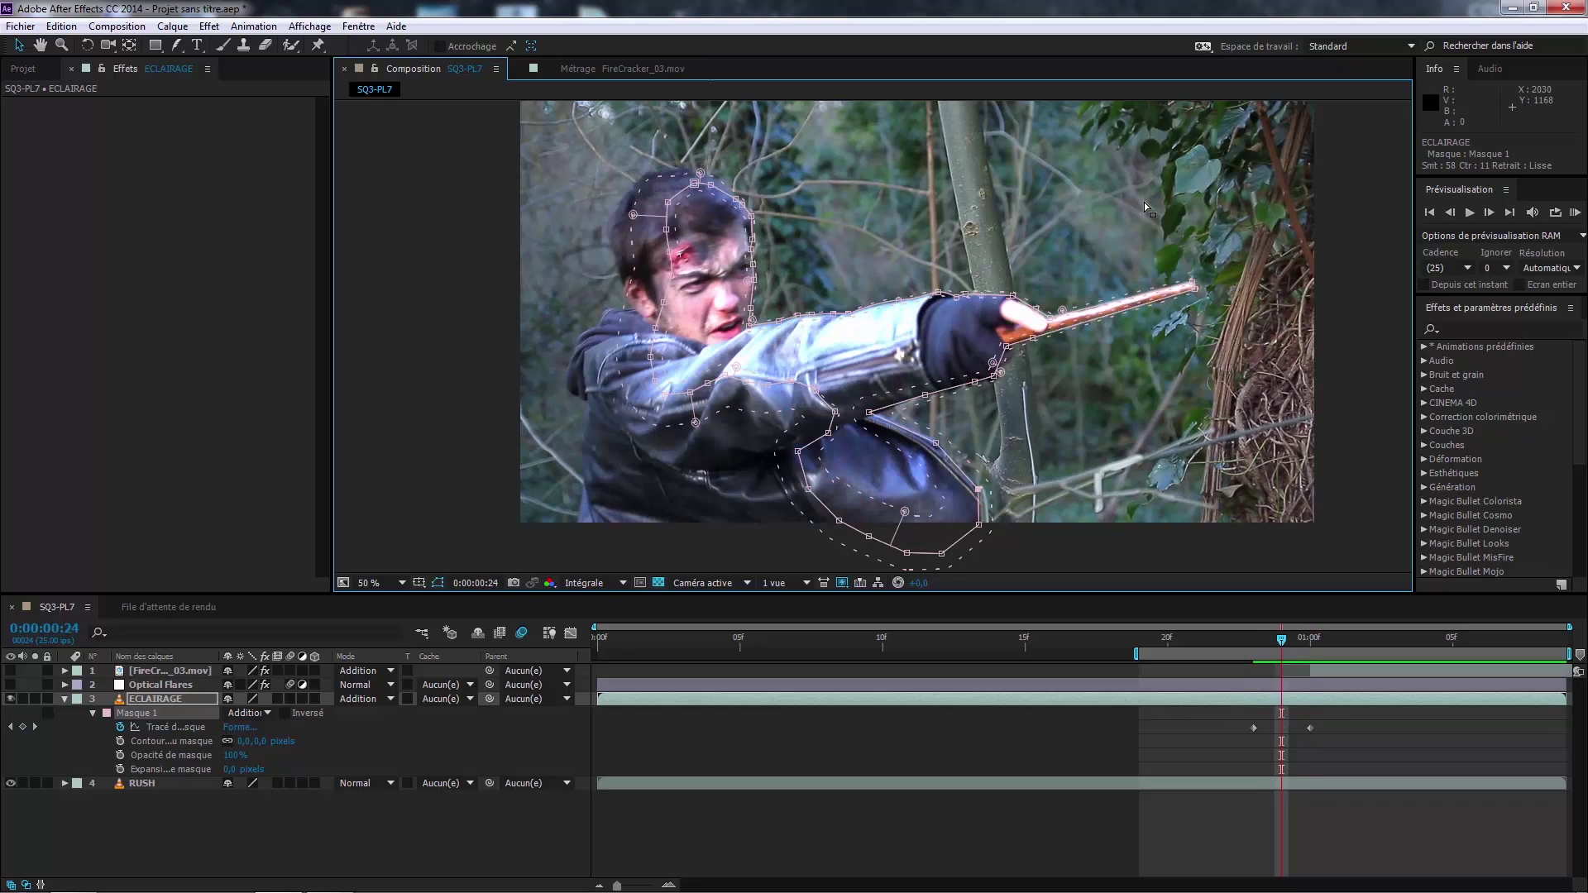
key("Page_Up")
key("Page_Down")
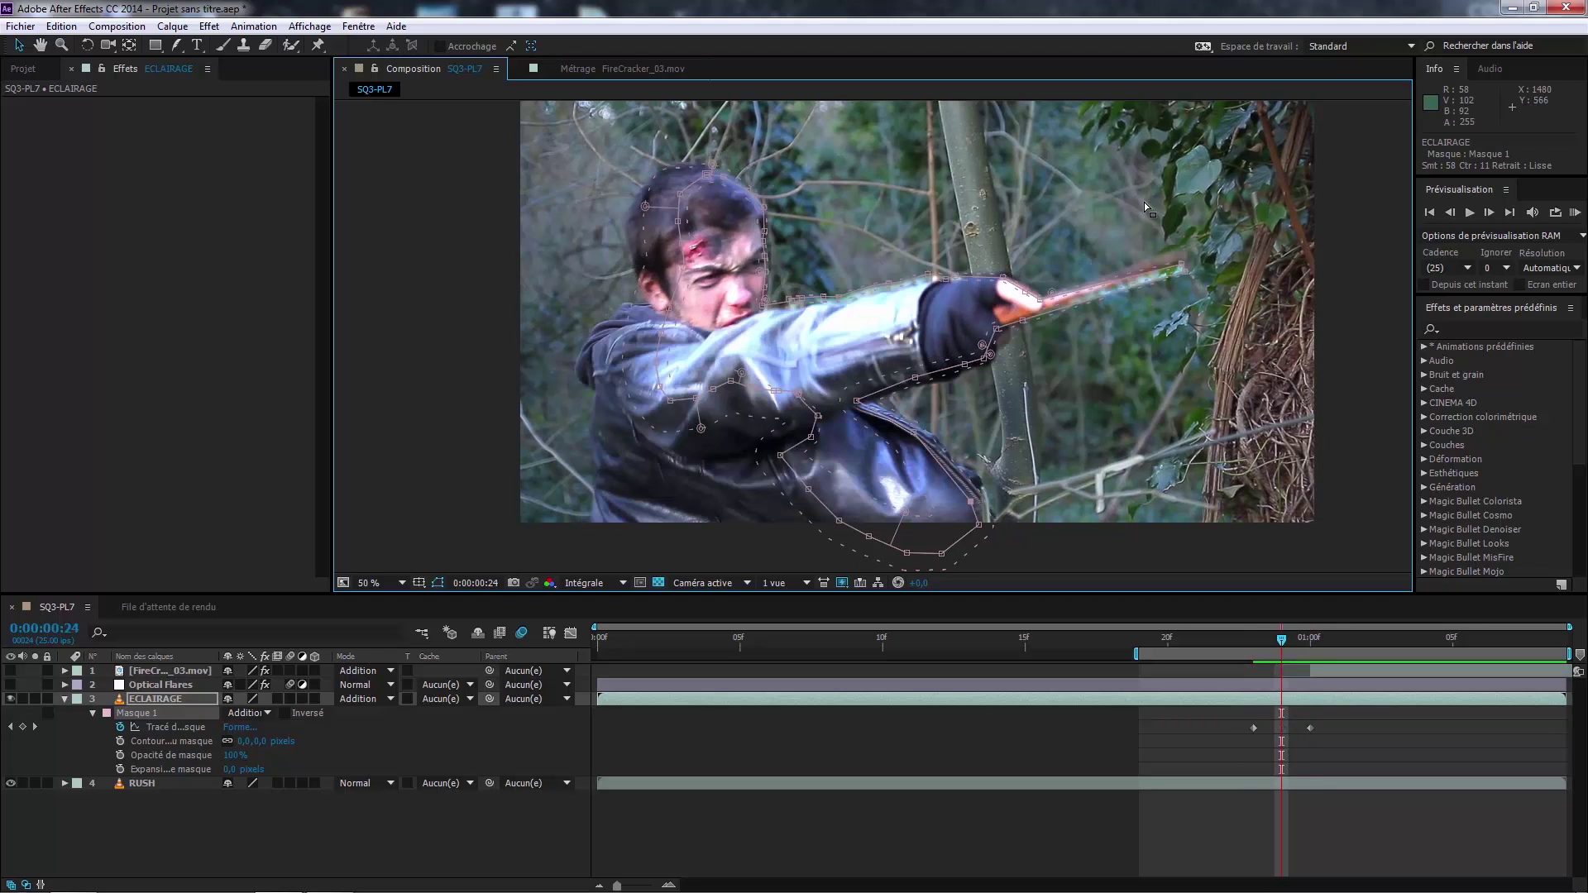
key("Page_Up")
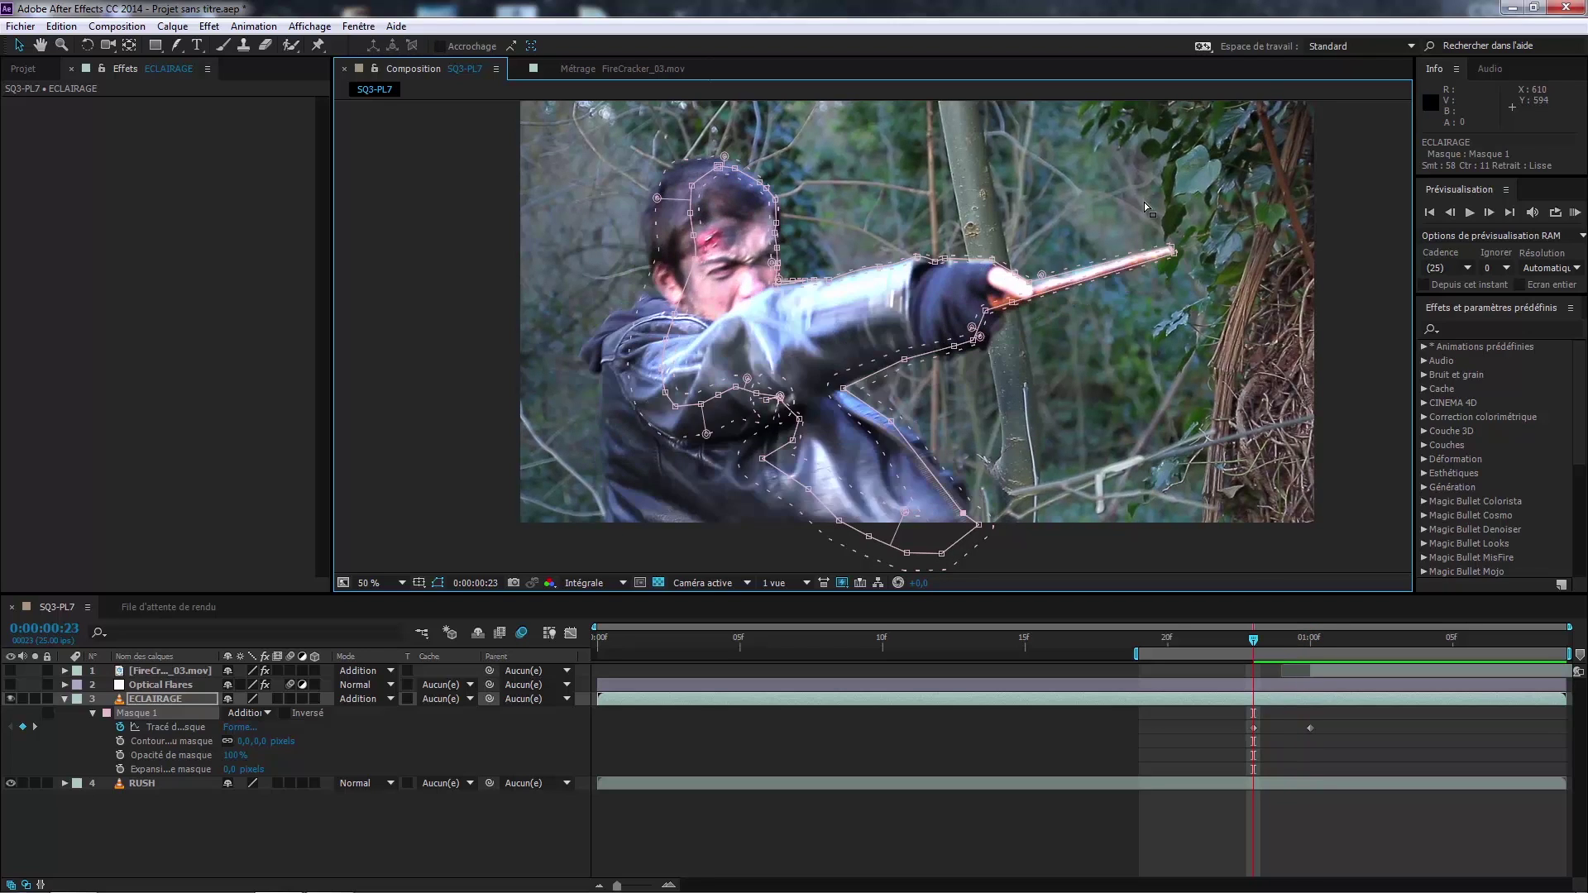
Step: At 0:00:00:24, refit Masque 1's points along the sleeve's upper edge and move its wand tip points onto the wand
key("Page_Down")
key("period")
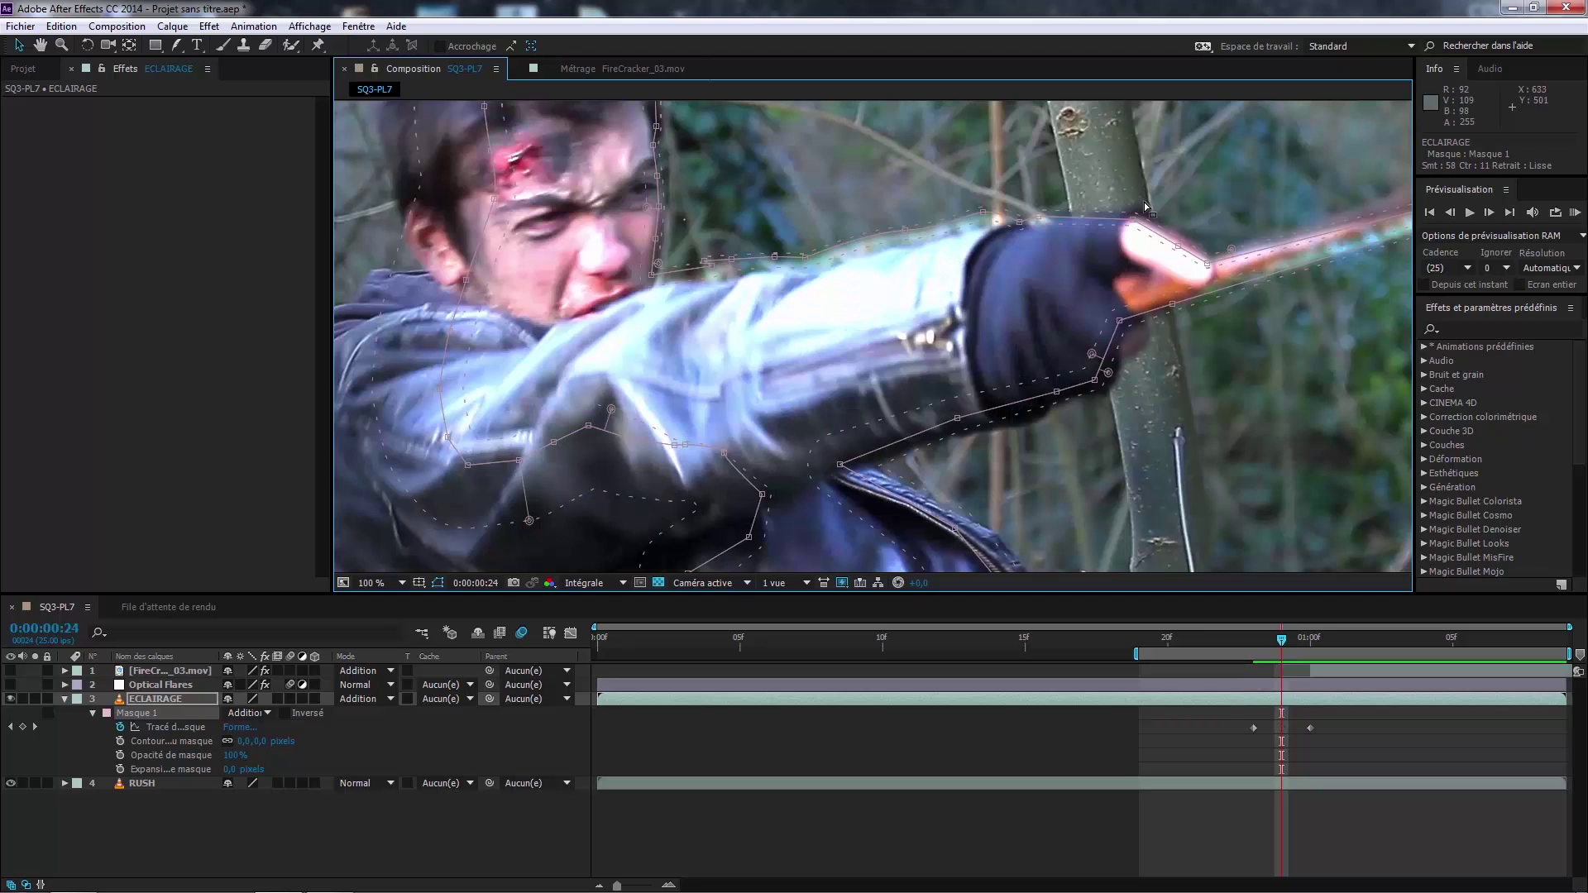
left_click_drag(774, 255, 775, 270)
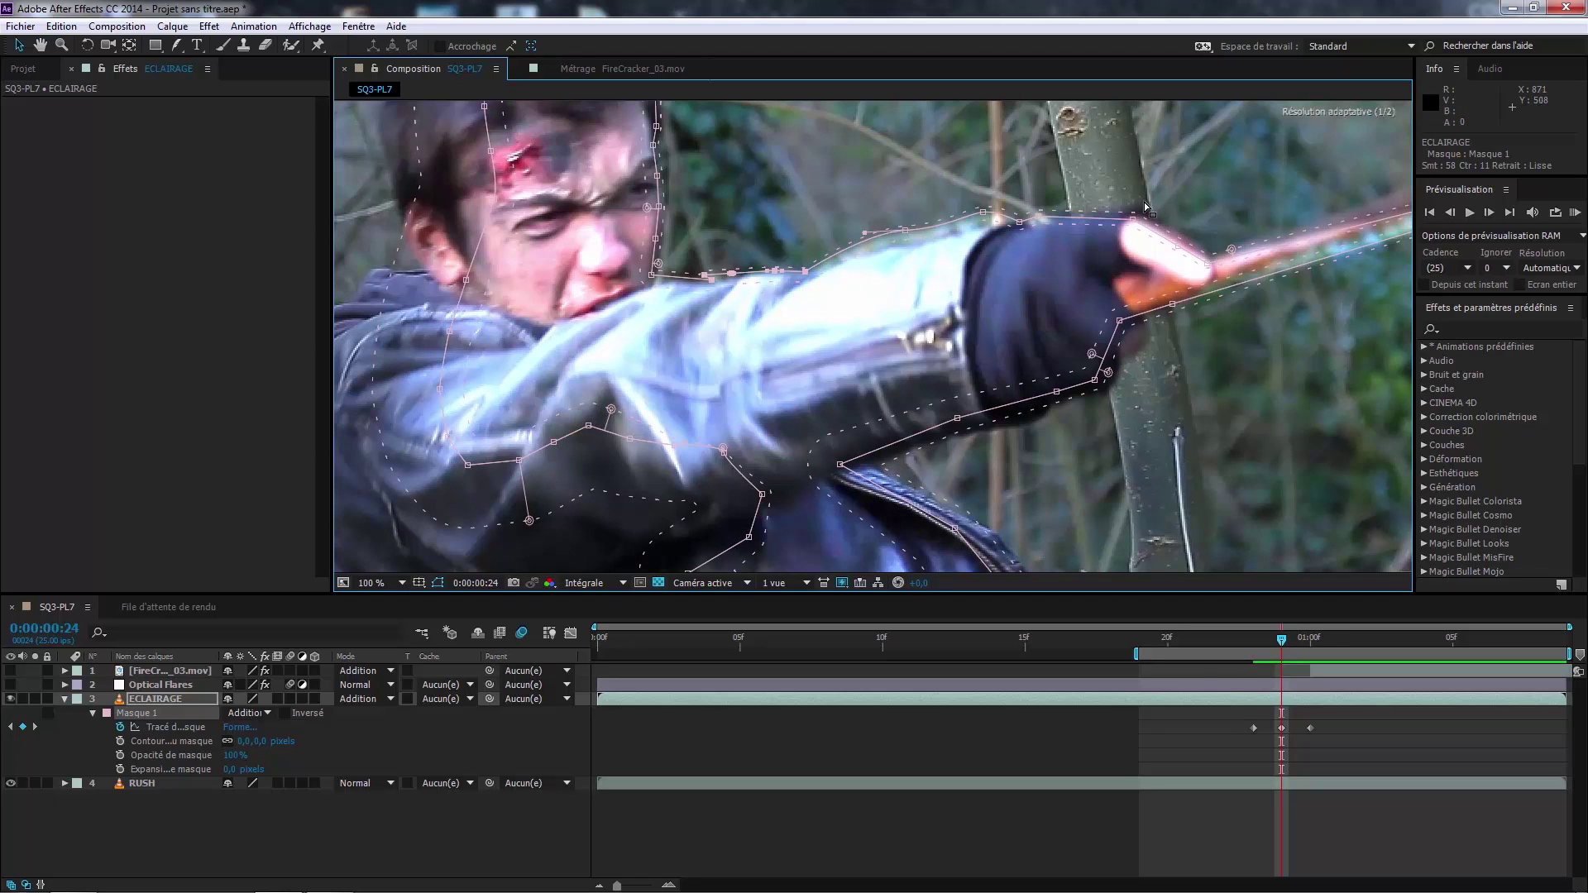
left_click_drag(905, 229, 982, 224)
scroll(1144, 202, "right", 5)
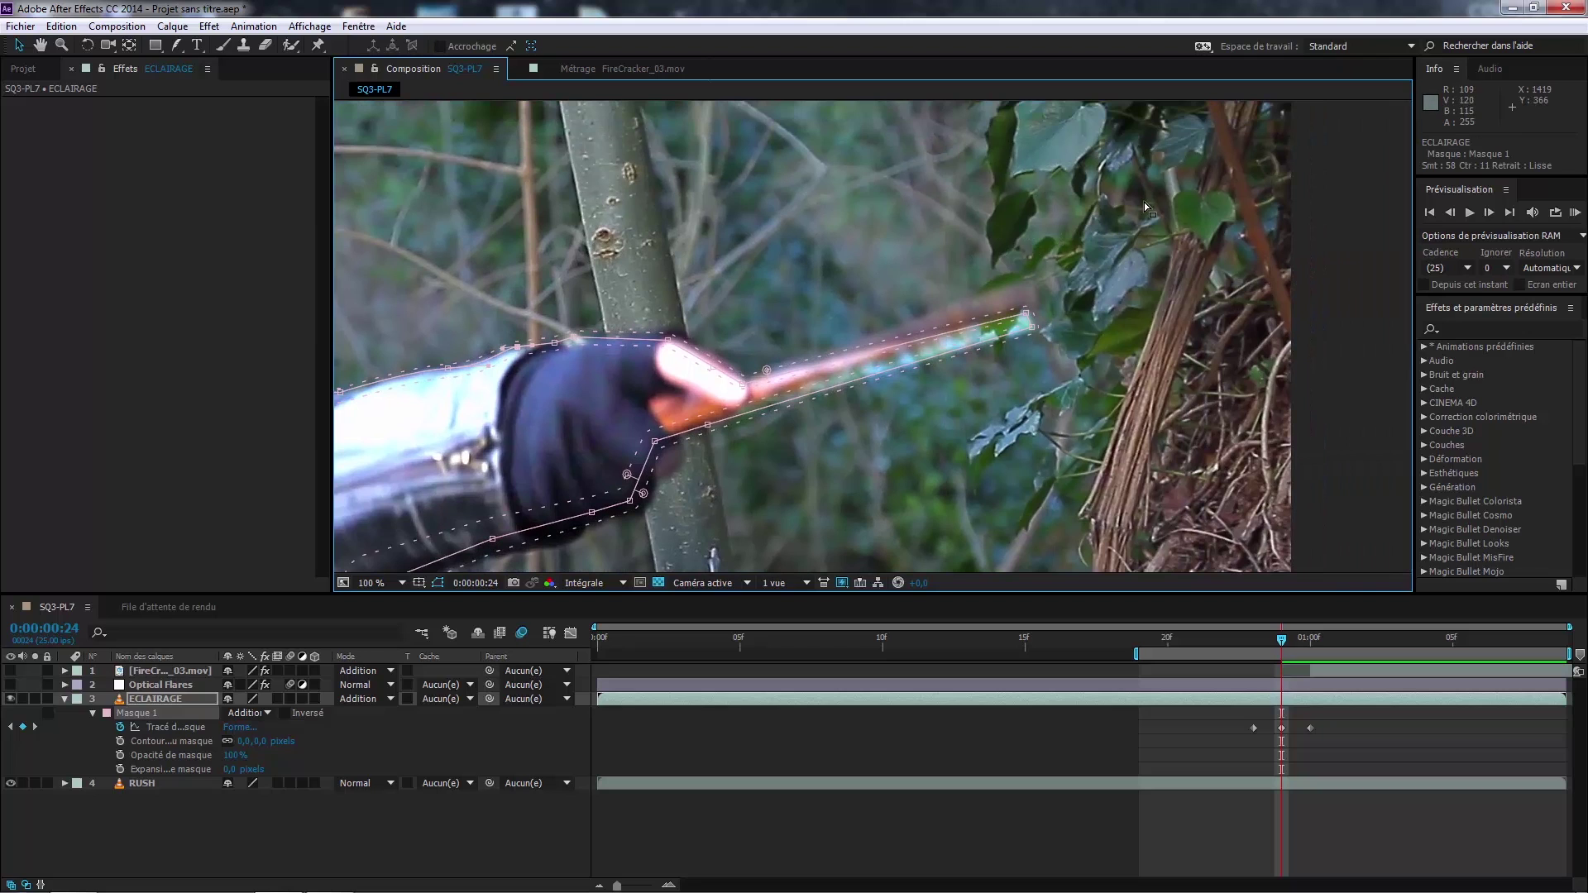
left_click_drag(1034, 327, 1034, 306)
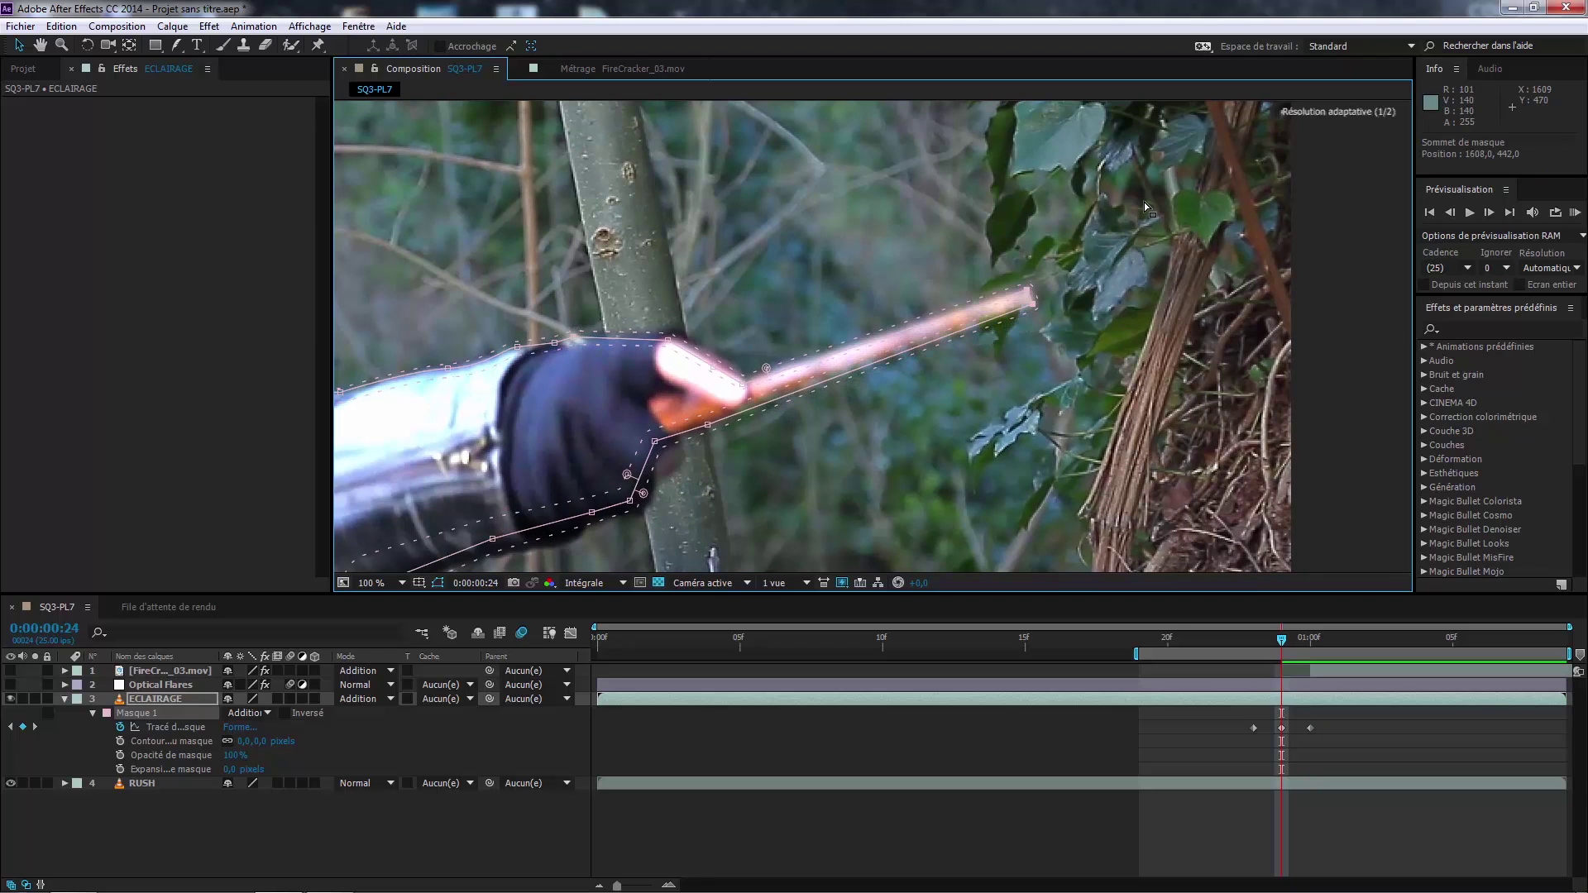
scroll(1146, 206, "down", 1)
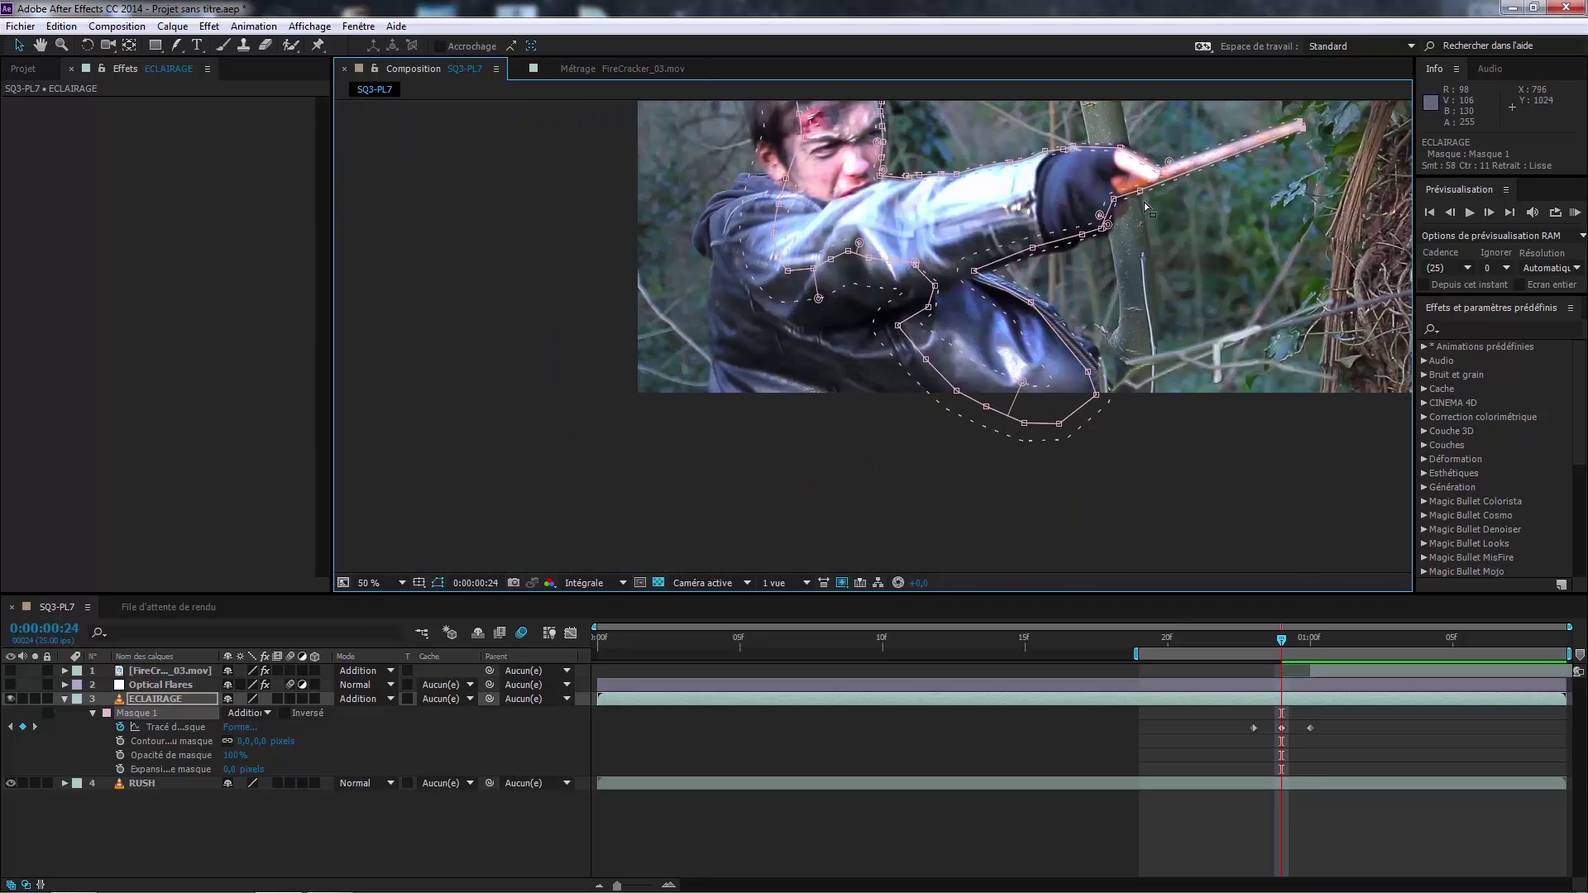
scroll(1146, 207, "down", 1)
scroll(1147, 206, "up", 1)
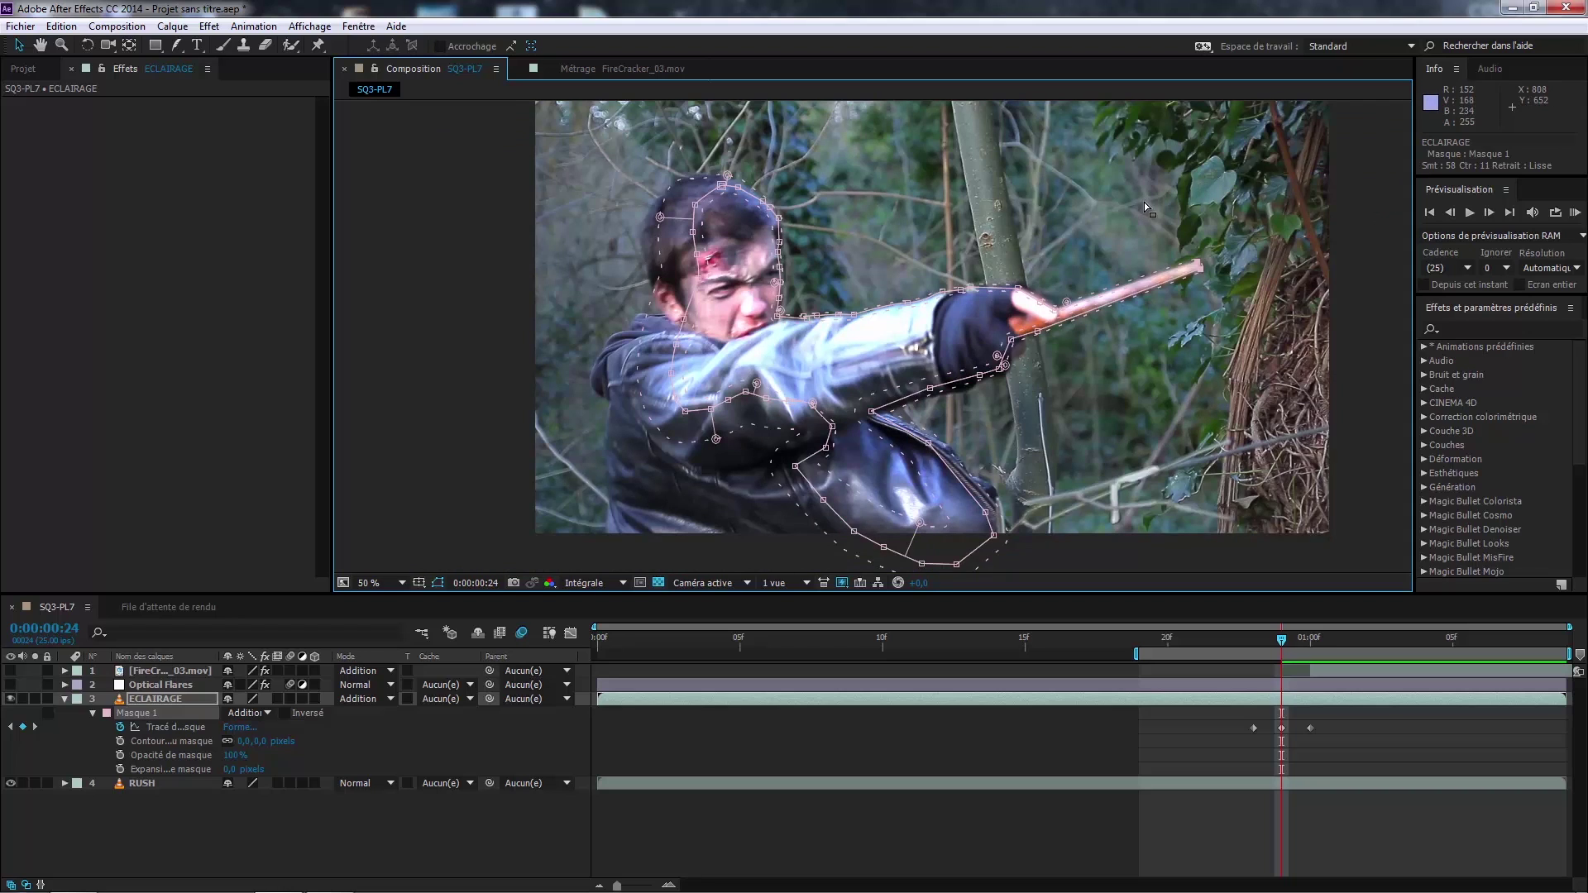
Step: Step through the frames between 0:00:00:23 and 0:00:01:04 to check where Masque 1 drifts off the actor
left_click_drag(1146, 207, 1102, 212)
key("Page_Down")
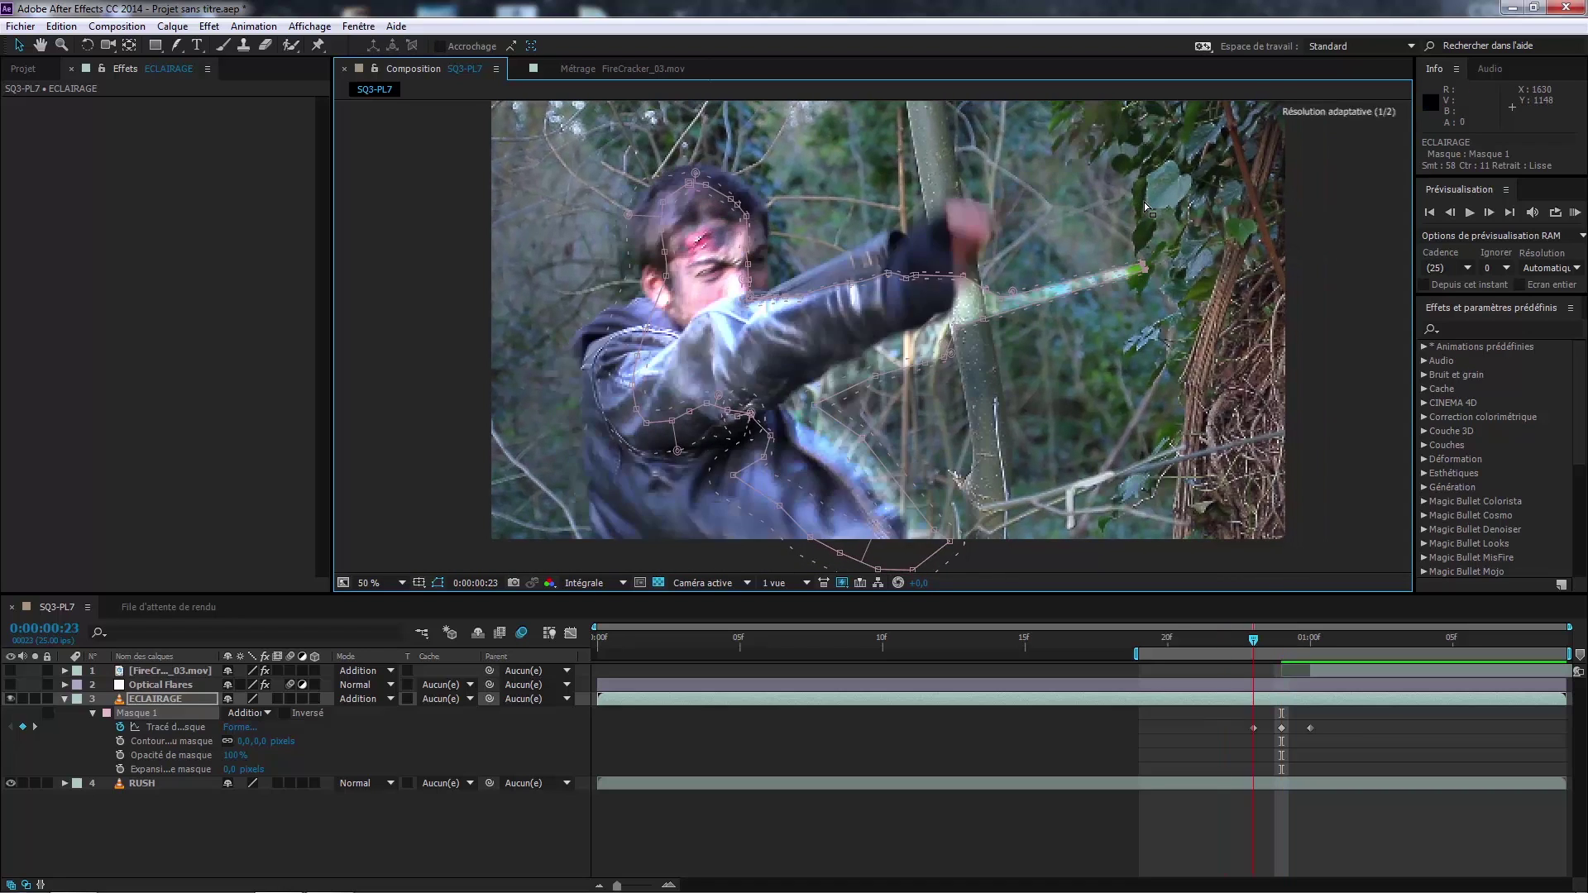
key("Page_Down")
key("Page_Down")
key("Page_Down")
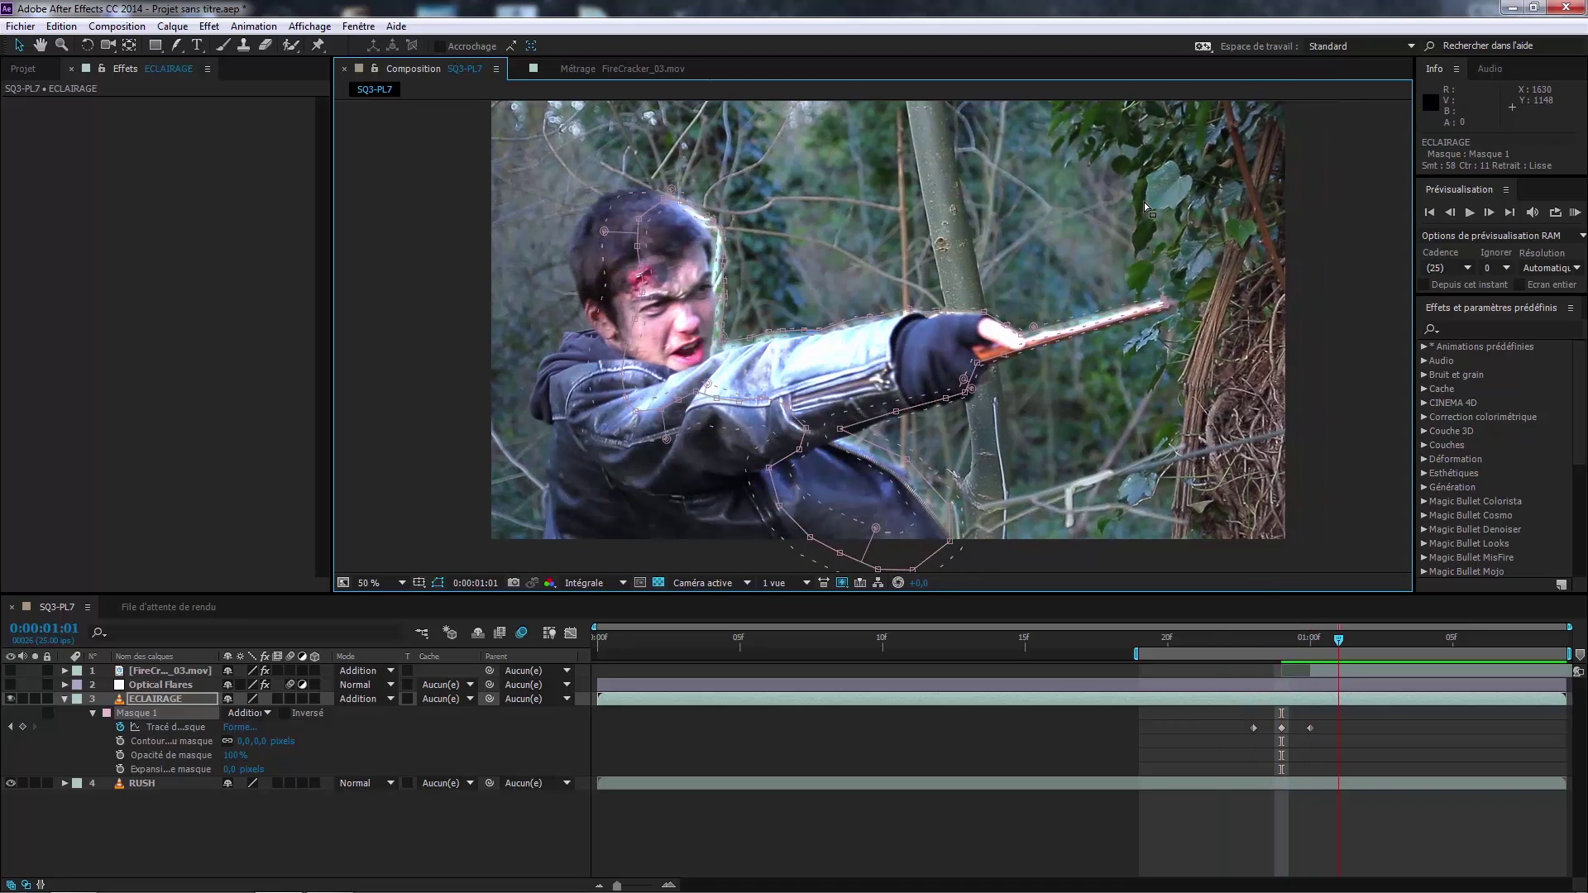
key("Page_Down")
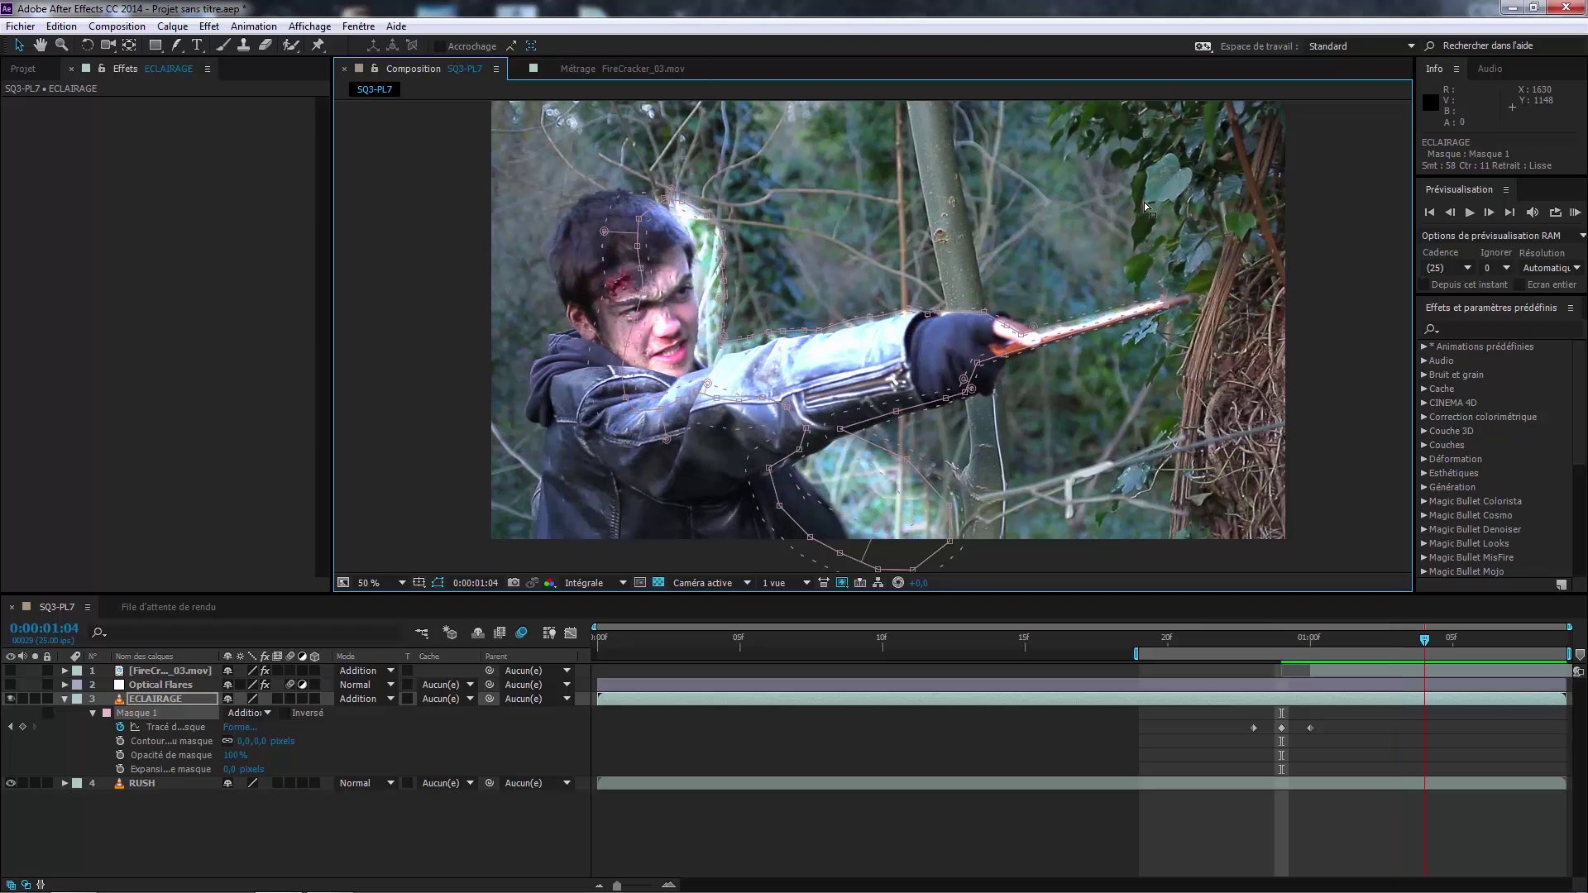
key("Page_Up")
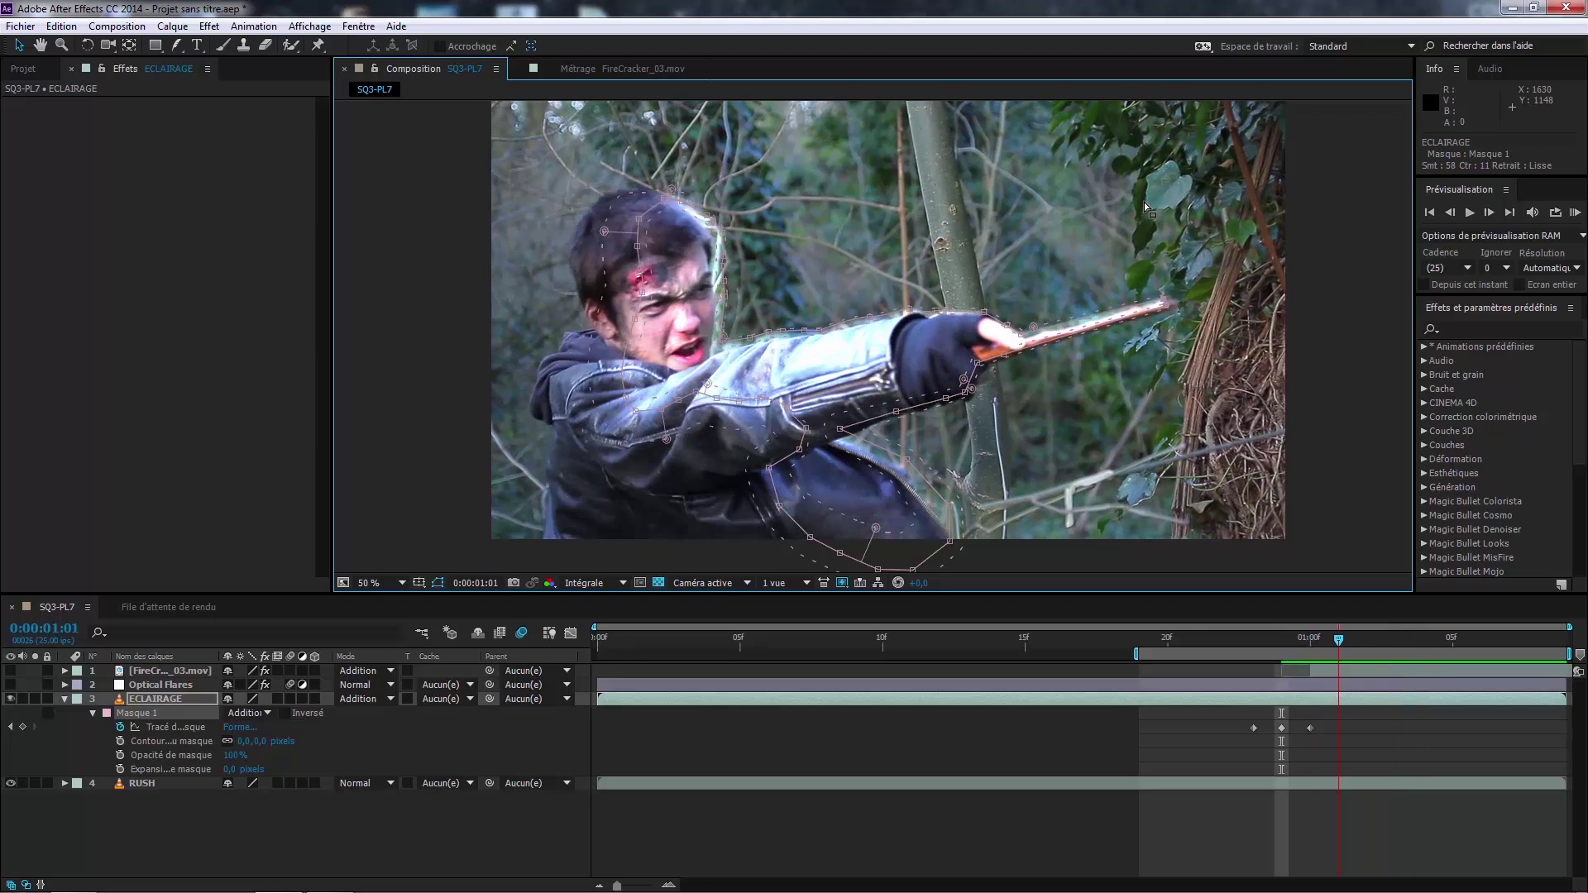
Step: At 0:00:01:03, shift Masque 1's head and body points so the outline follows the edge of the actor's face
left_click(1395, 639)
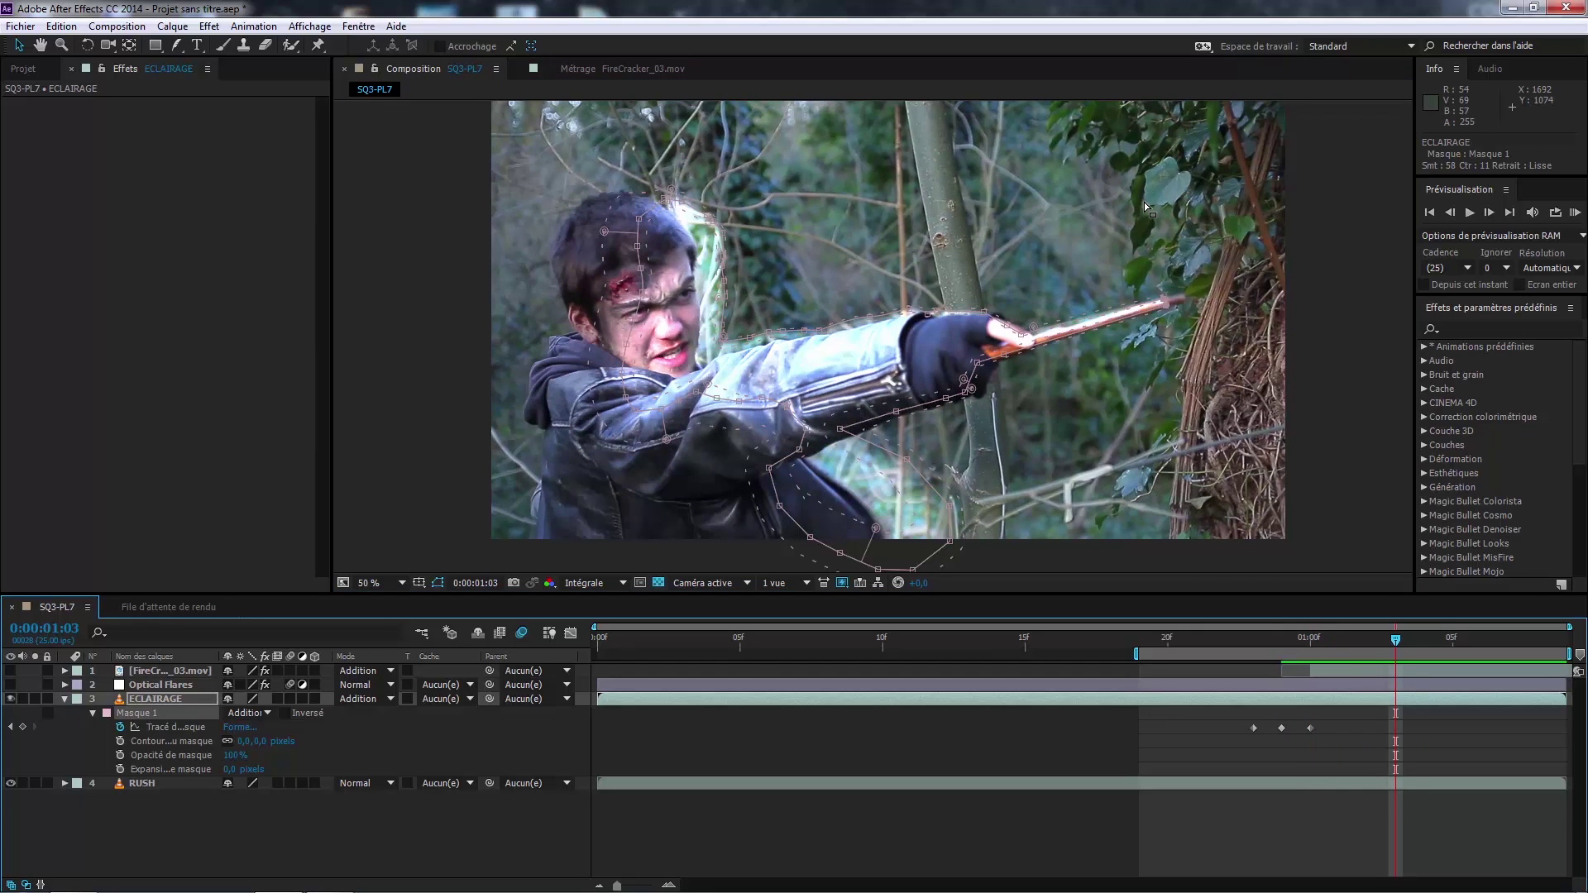
left_click_drag(494, 159, 917, 430)
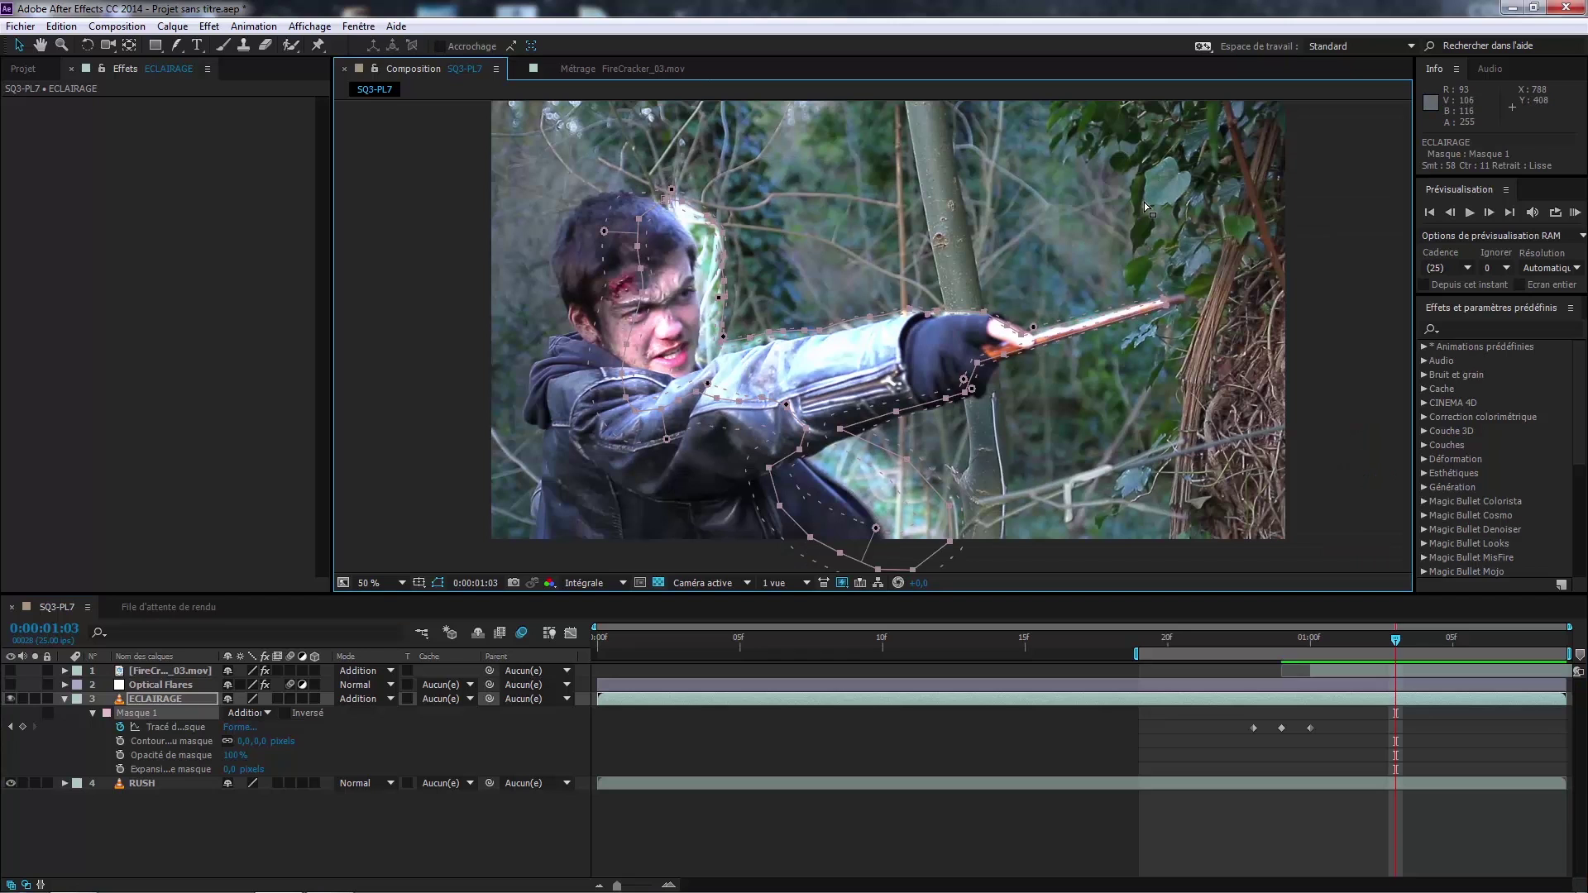
left_click_drag(721, 265, 799, 333)
key("Up")
key("Up")
key("Up")
key("Up")
key("Up")
key("Up")
key("Up")
scroll(699, 254, "up", 1)
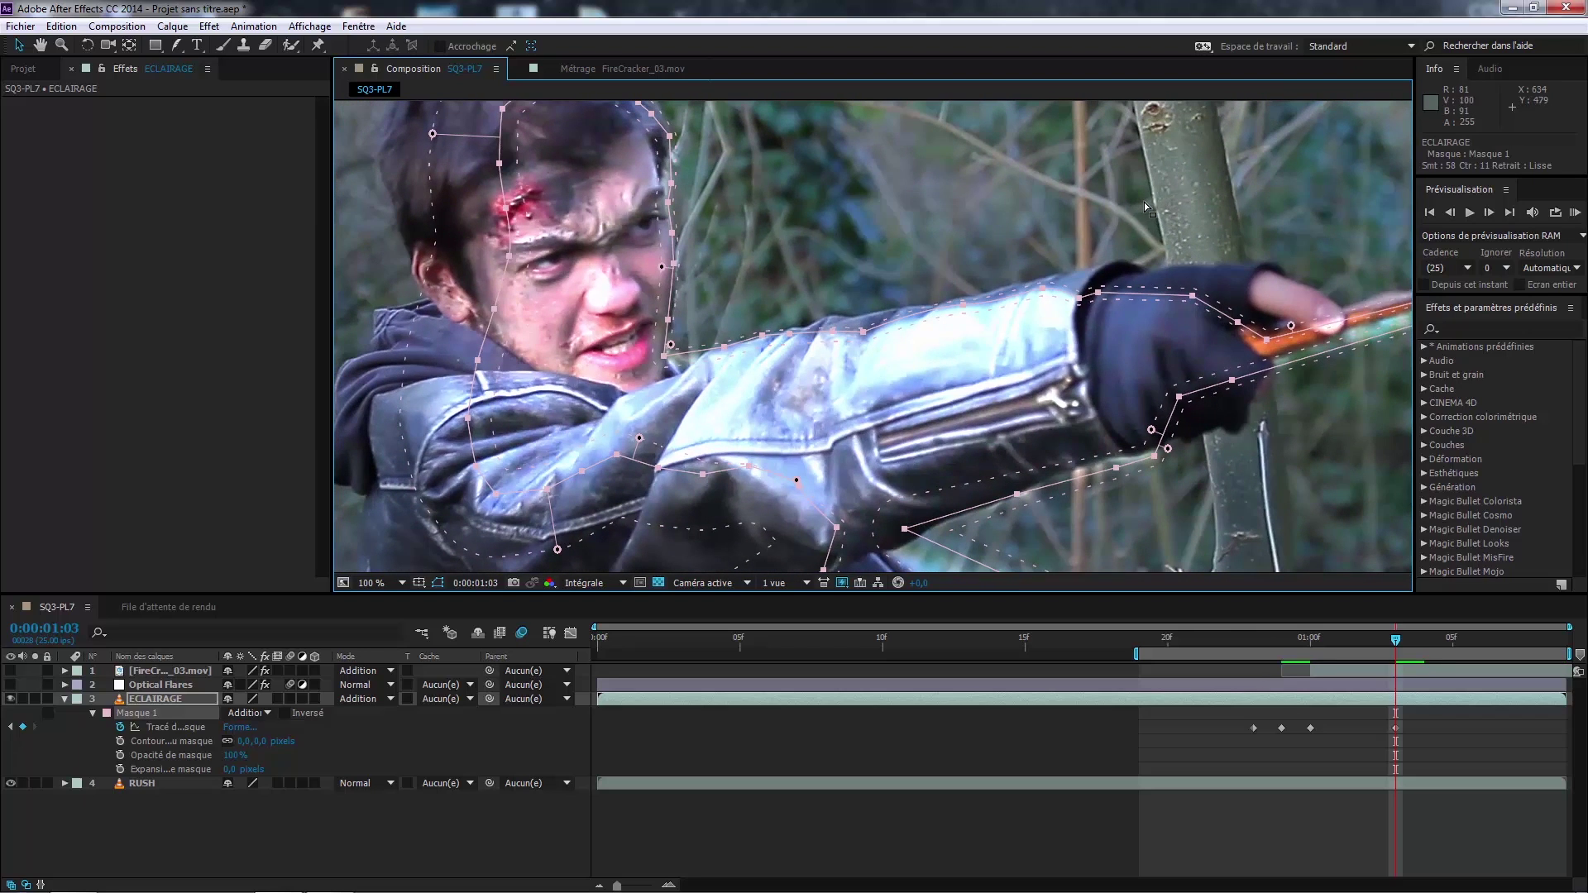
Step: Fit Masque 1's points along the sleeve's upper edge and the top of the glove at 0:00:01:03
left_click_drag(720, 204, 1053, 333)
key("Up")
key("Up")
key("Up")
key("Up")
key("Up")
key("Up")
key("Up")
key("Up")
key("Up")
key("Up")
key("Up")
key("Up")
key("Up")
key("Up")
key("Up")
key("Up")
key("Up")
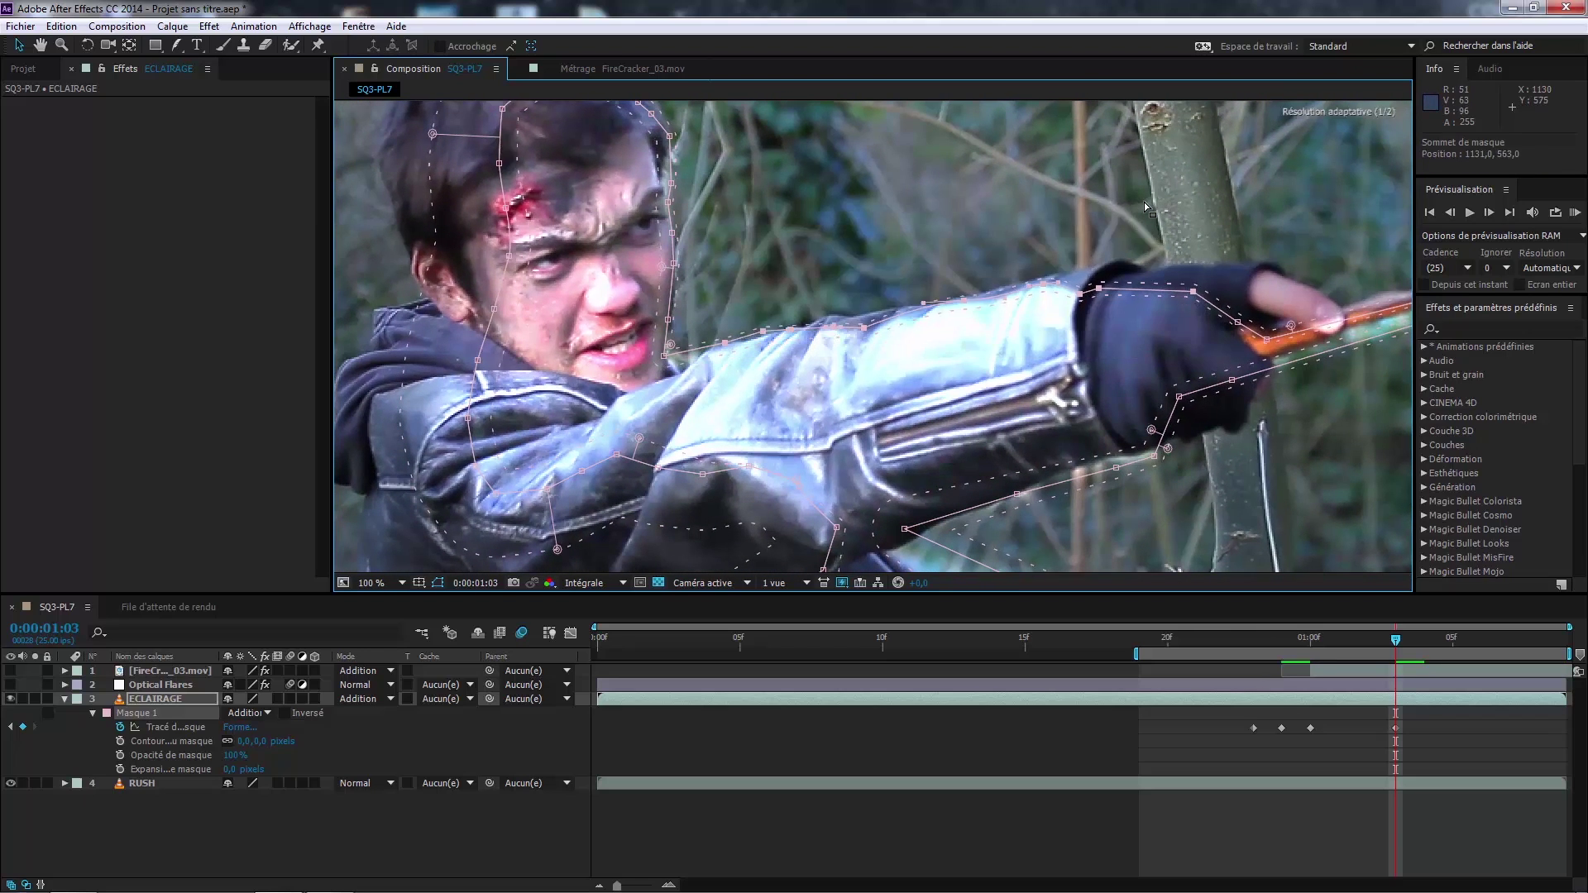
key("Down")
key("Down")
key("Down")
key("Down")
key("Down")
key("Down")
key("Down")
key("Down")
key("Down")
key("Down")
key("Down")
key("Left")
key("Left")
key("Left")
key("Left")
key("Left")
key("Left")
key("Left")
key("Left")
key("Left")
key("Left")
key("Left")
key("Left")
key("Left")
key("Left")
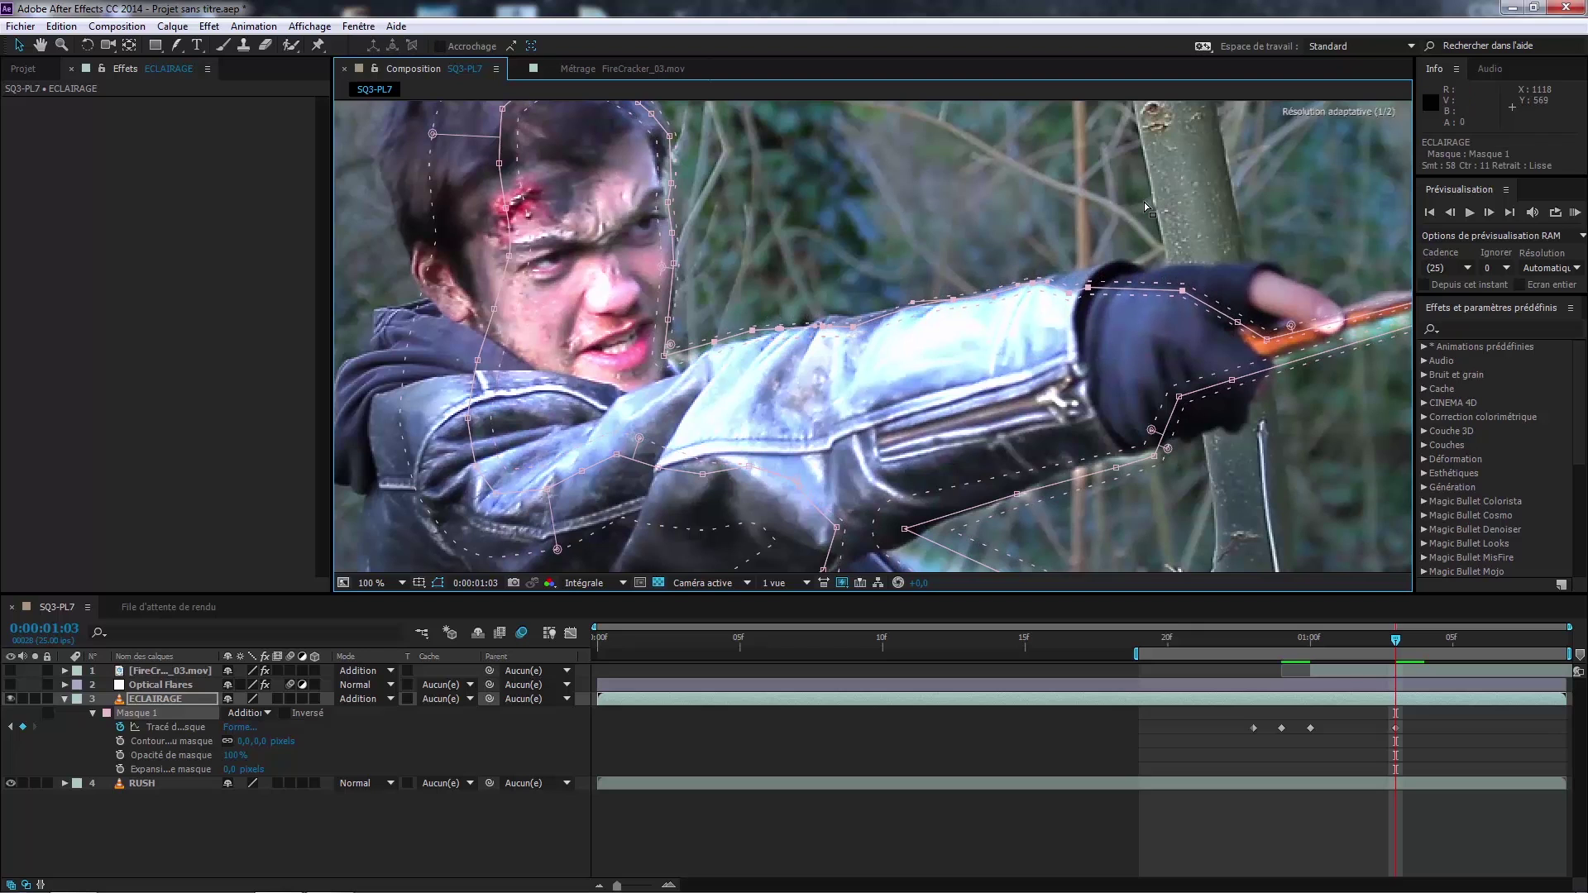
key("Up")
key("Up")
key("Up")
key("Up")
key("Up")
key("Up")
key("Up")
key("Up")
key("Up")
key("Up")
key("Up")
key("Up")
key("Up")
key("Up")
key("Up")
key("Up")
key("Up")
key("Up")
key("Up")
key("Up")
key("Right")
key("Right")
key("Right")
key("Right")
key("Right")
key("Right")
key("Right")
key("Right")
key("Right")
key("Right")
key("Right")
key("Right")
key("Right")
key("Right")
key("Right")
key("Right")
key("Right")
key("Right")
key("Right")
key("Right")
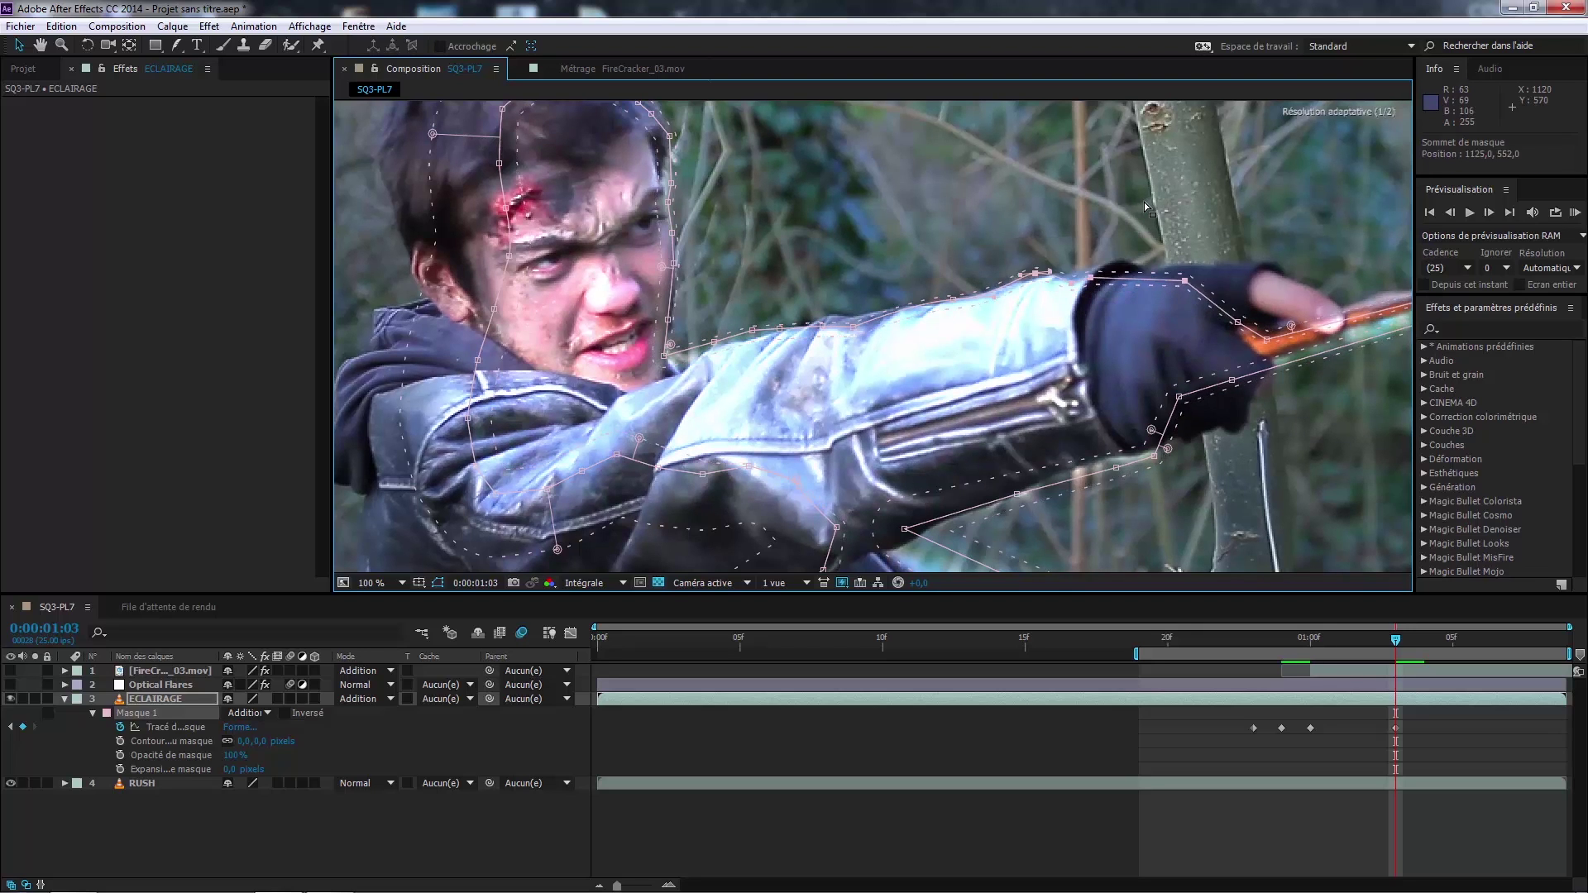
Step: Move Masque 1's thumb, wand and lower glove points onto the hand and the wand at 0:00:01:03
left_click_drag(1220, 266, 945, 319)
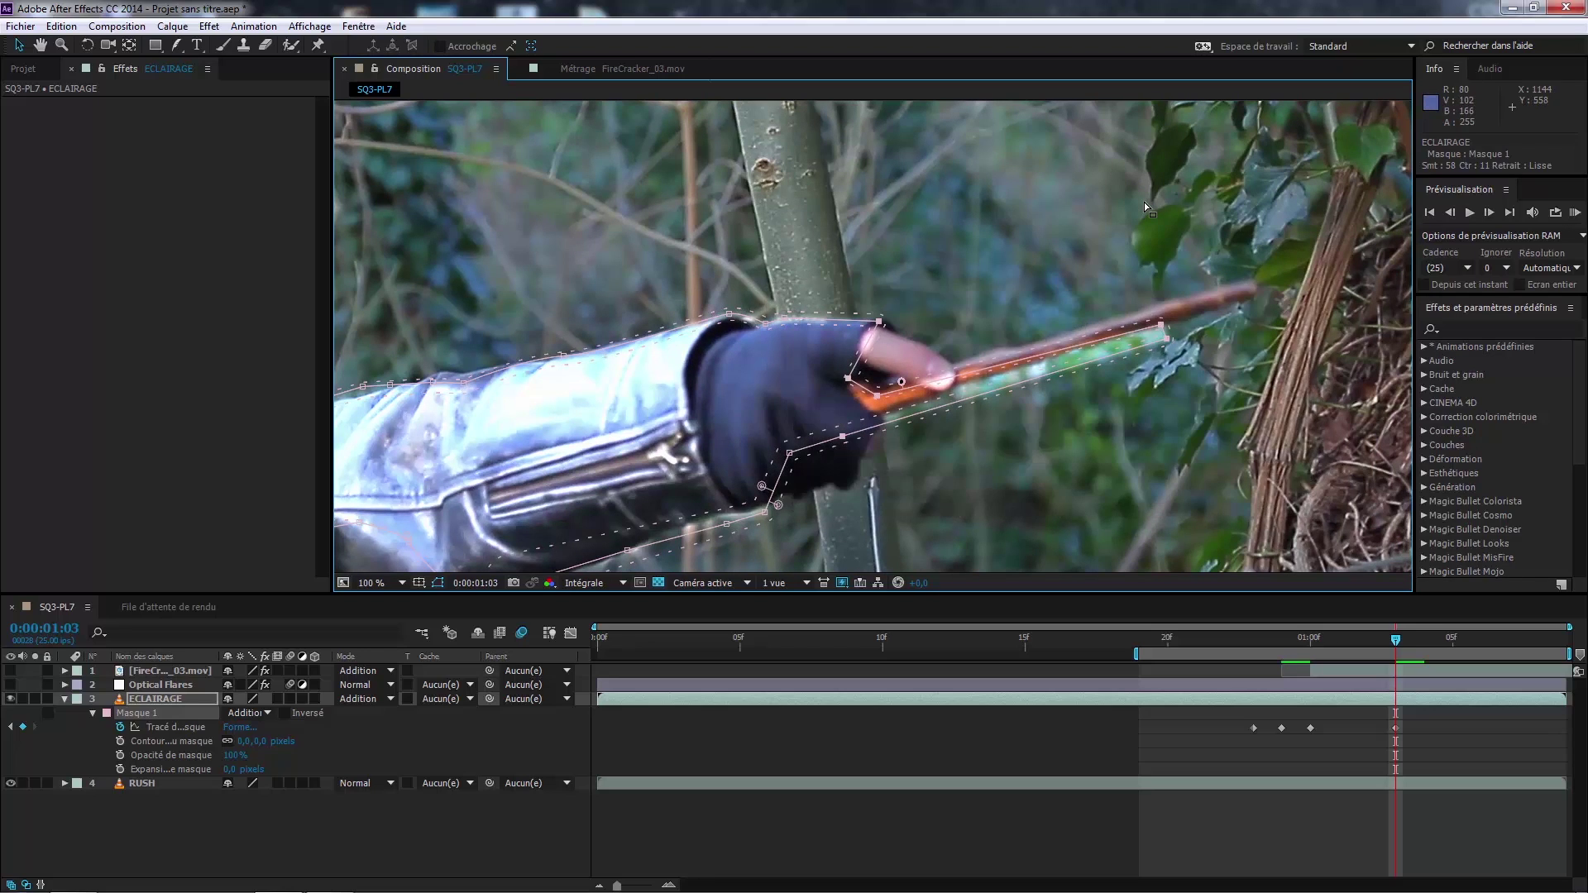
left_click_drag(875, 381, 949, 350)
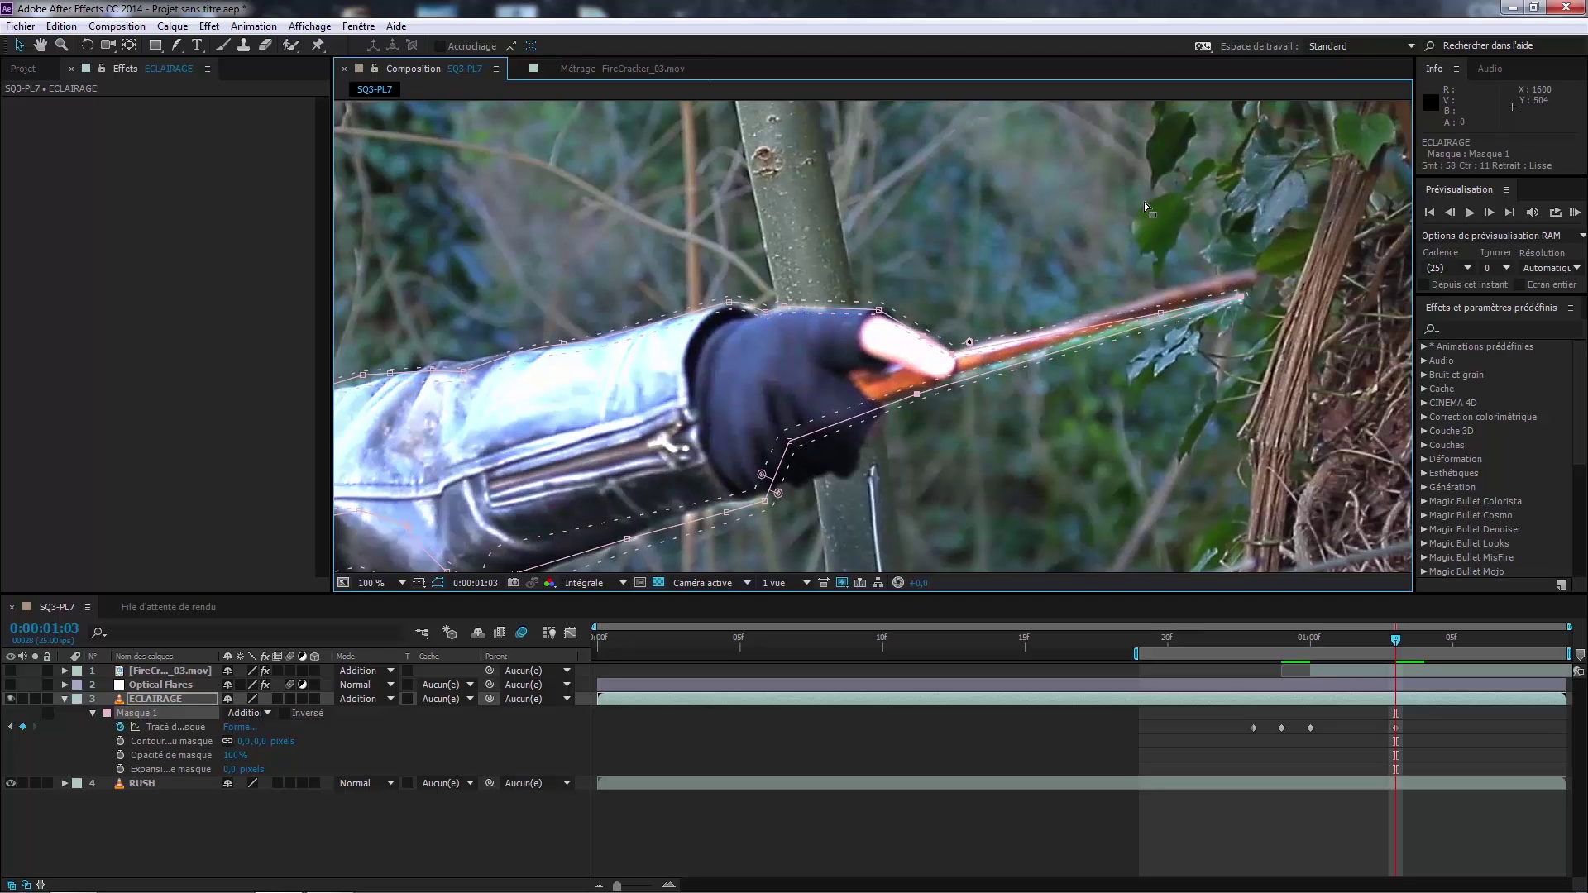
left_click_drag(1162, 318, 1246, 280)
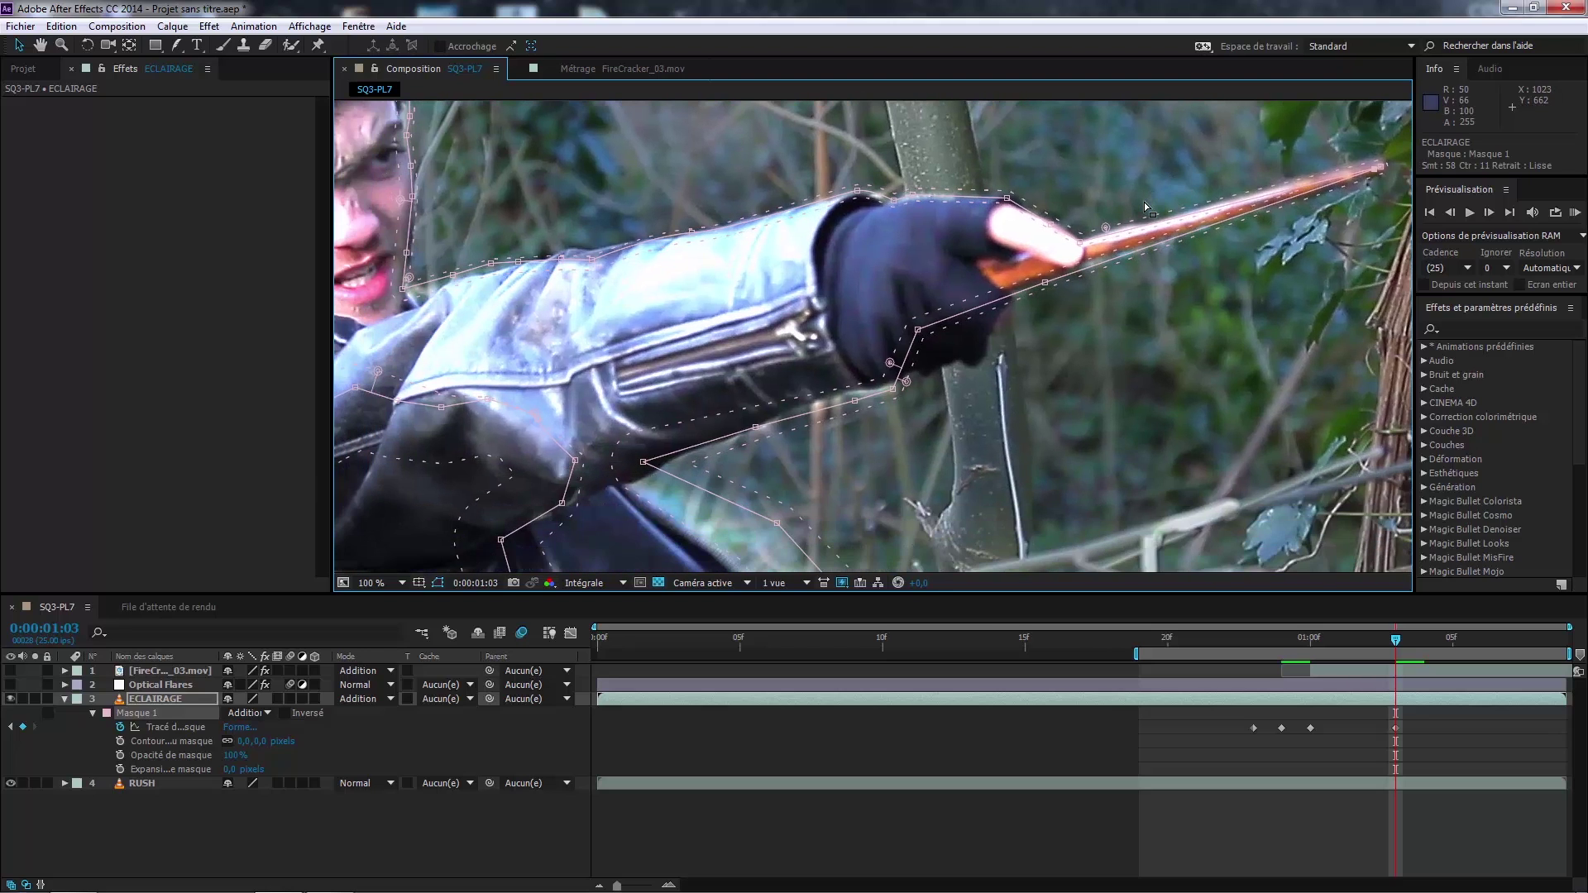
left_click_drag(841, 292, 950, 427)
left_click_drag(918, 329, 1006, 297)
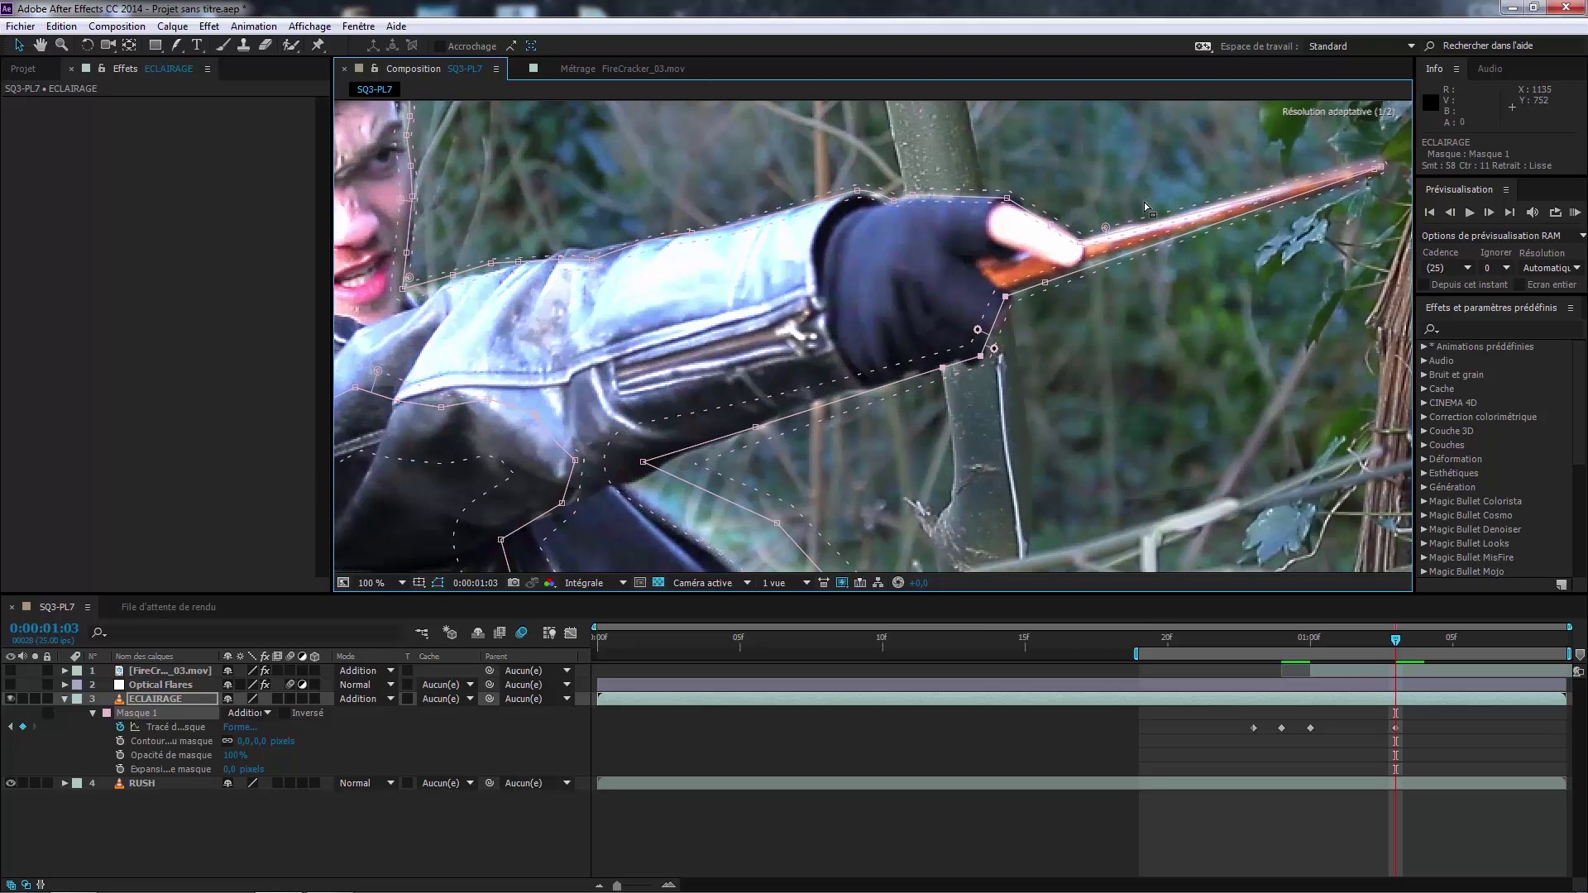
Step: Refit Masque 1's points along the lower jacket's front edge at 0:00:01:03, and deselect the mask
left_click_drag(624, 389, 720, 251)
left_click_drag(685, 306, 969, 459)
mouse_move(873, 386)
left_mouse_down()
mouse_move(864, 413)
mouse_move(918, 243)
mouse_move(1048, 508)
left_mouse_up()
left_click_drag(1014, 379, 967, 411)
left_click_drag(855, 343, 984, 437)
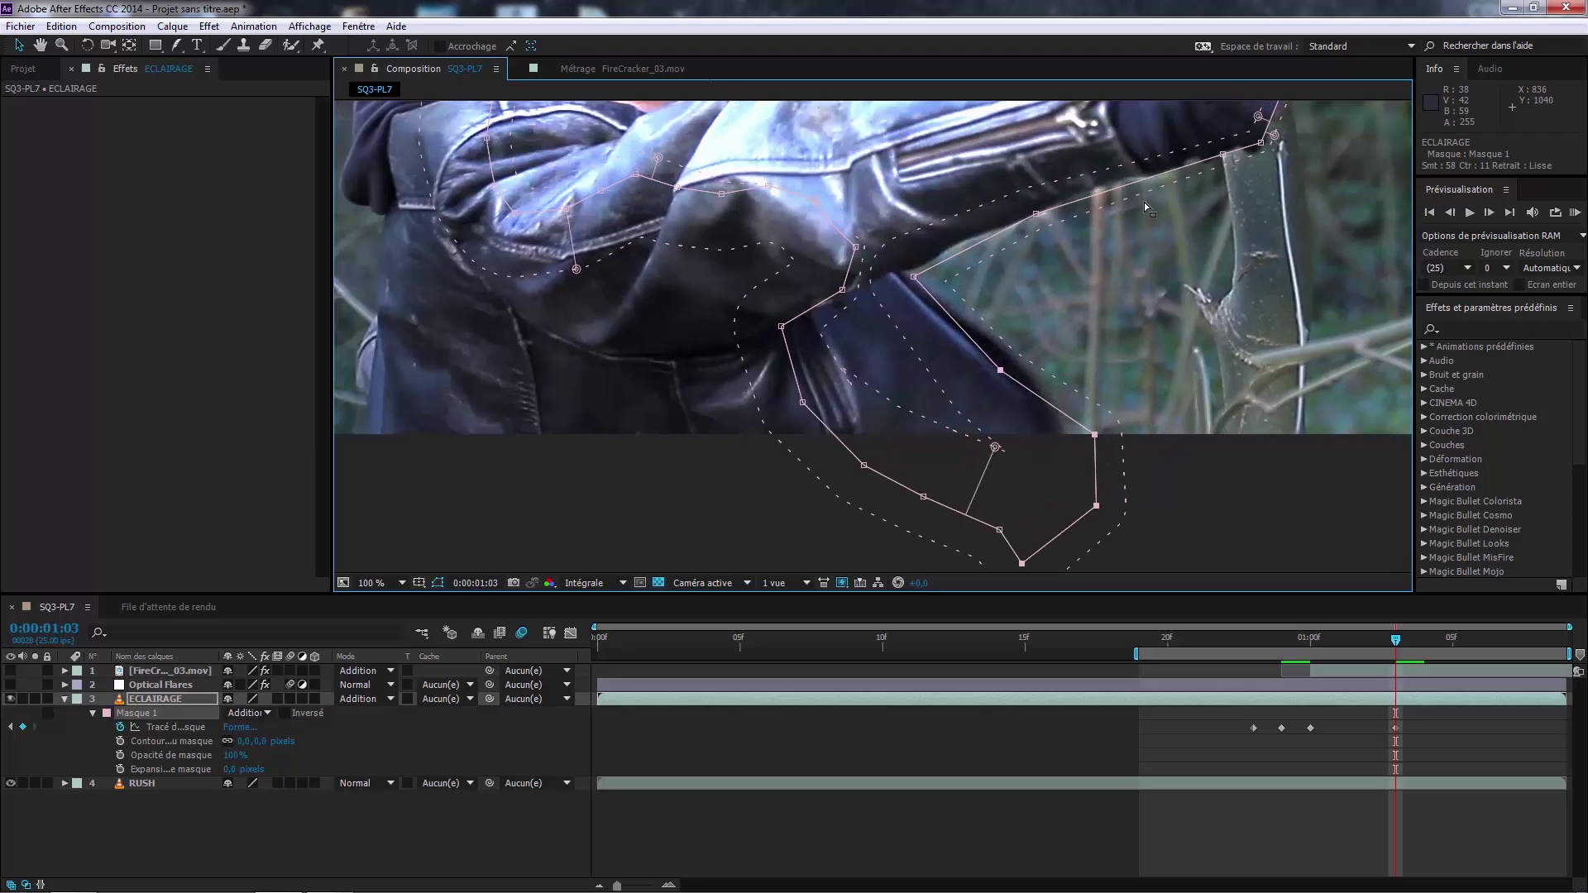
scroll(994, 576, "down", 2)
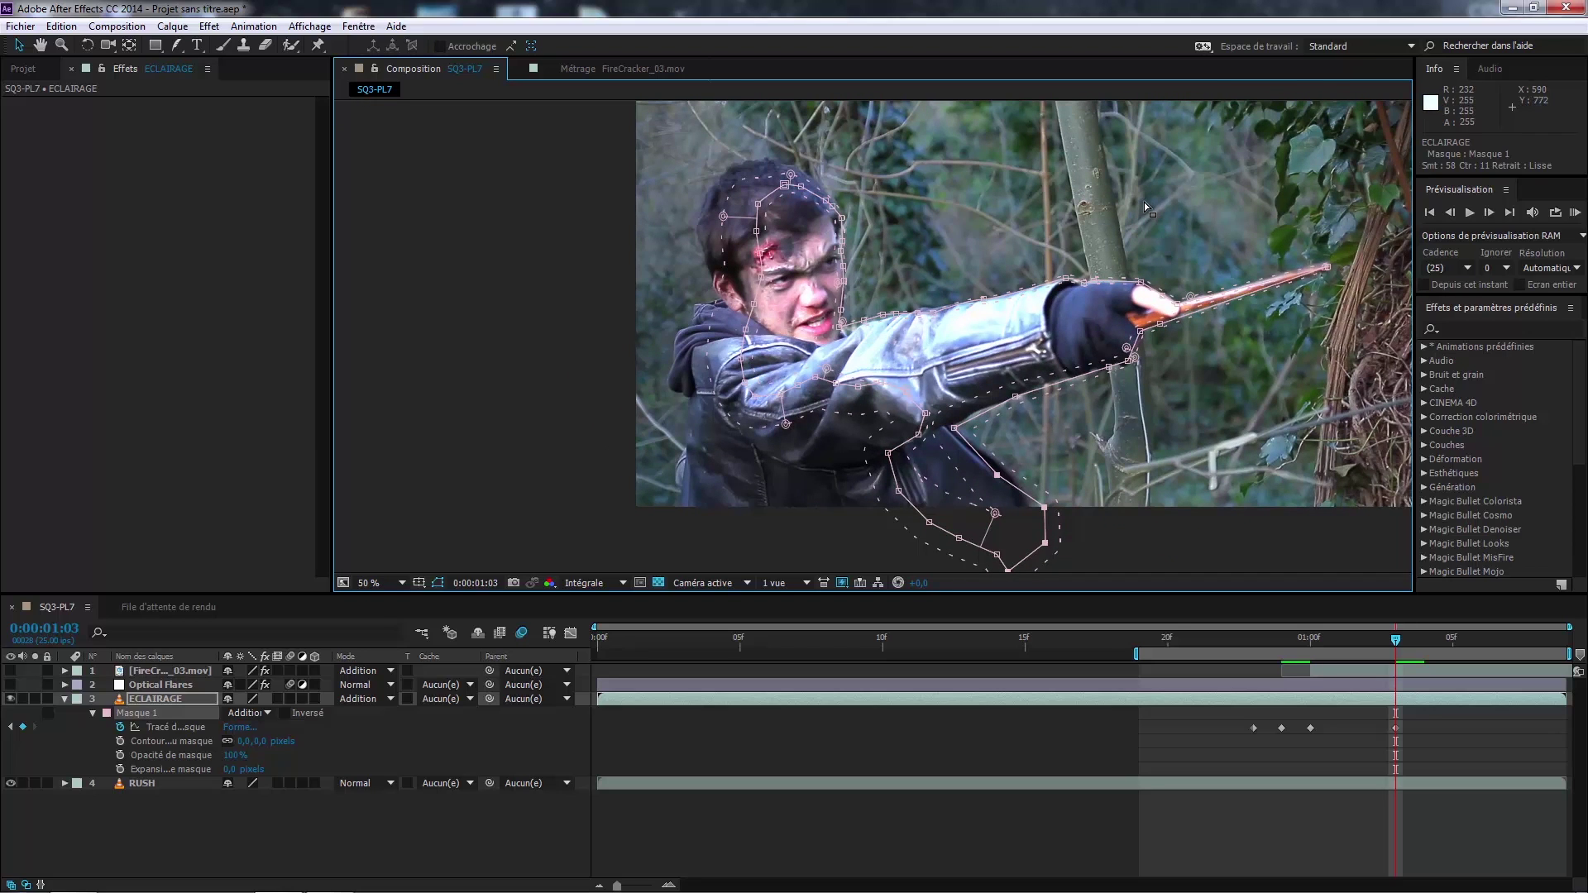
left_click_drag(881, 384, 914, 422)
left_click(925, 413, "shift")
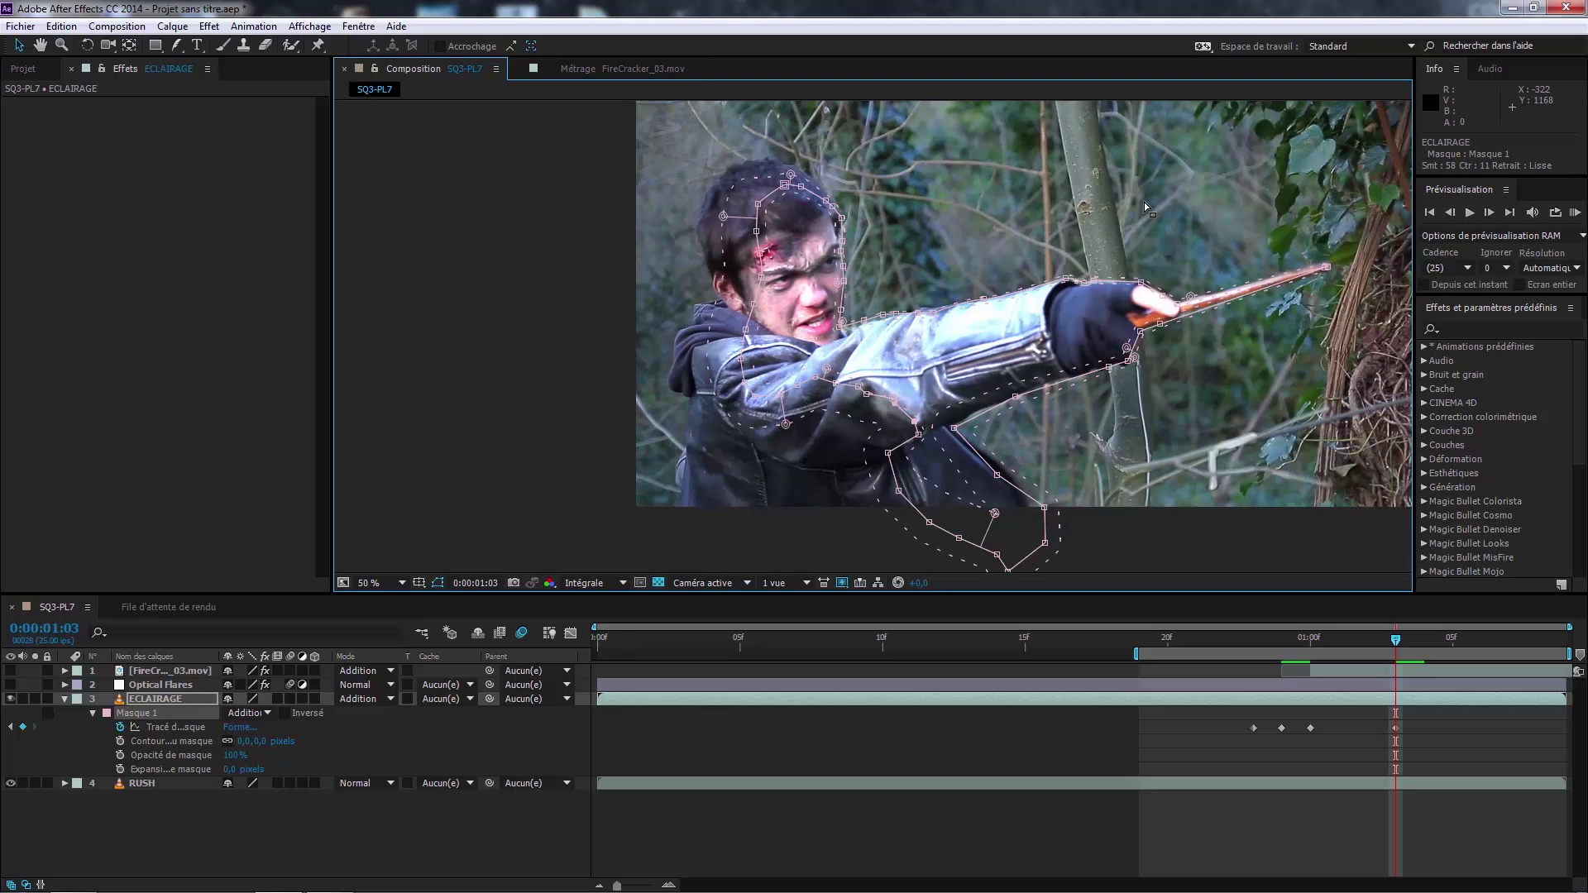
left_click(464, 833)
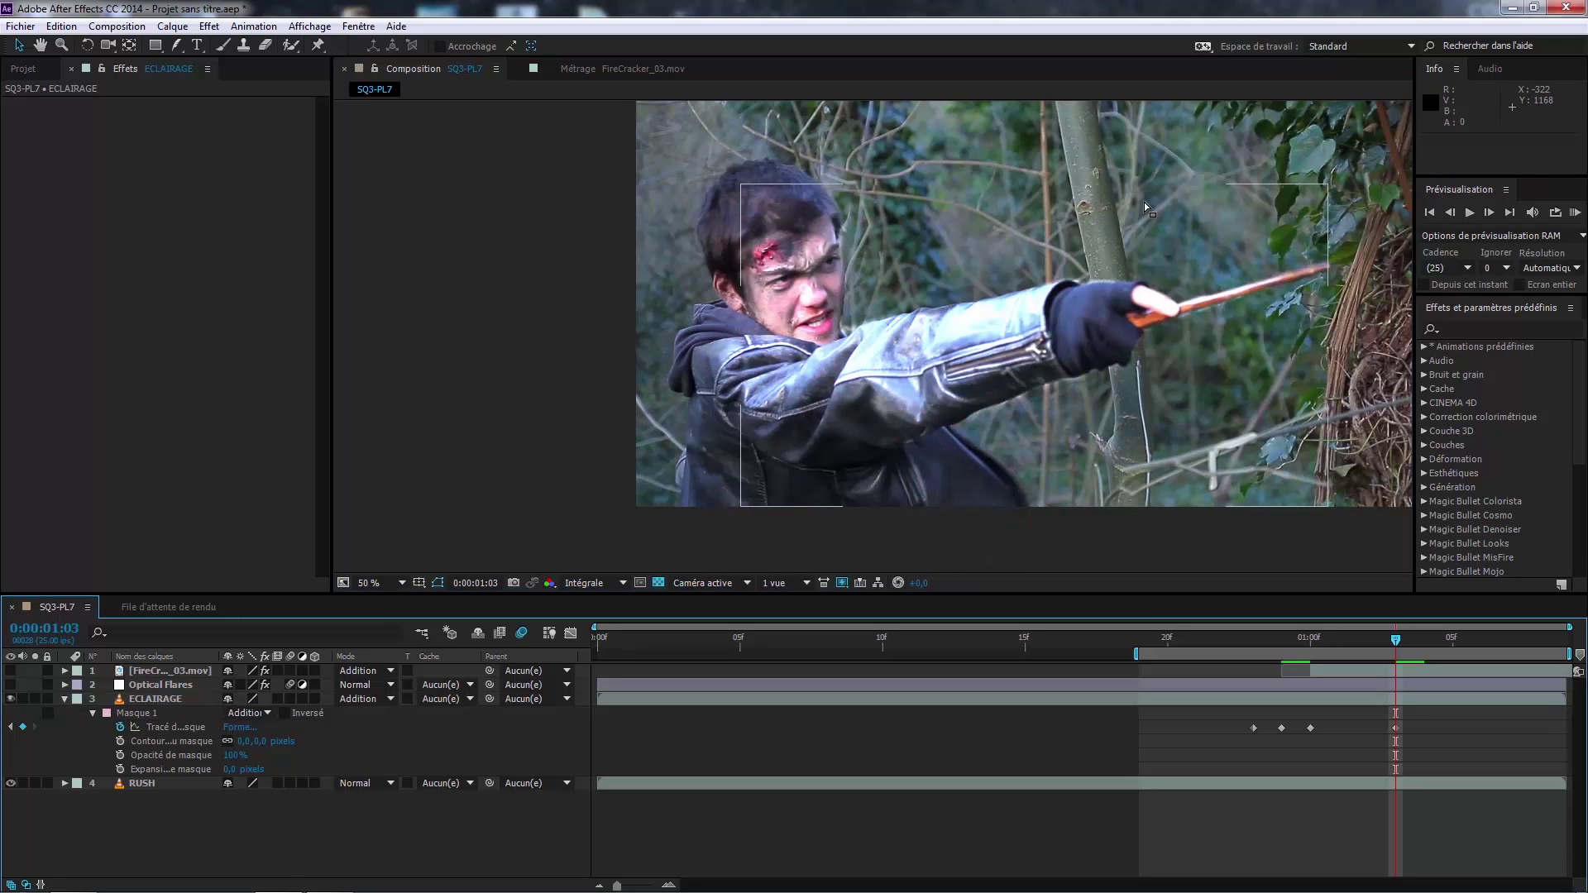
Step: Keyframe Masque 1's opacity on the ECLAIRAGE layer at 100% at 0:00:01:00 and 0% at 0:00:00:23
left_click(155, 699)
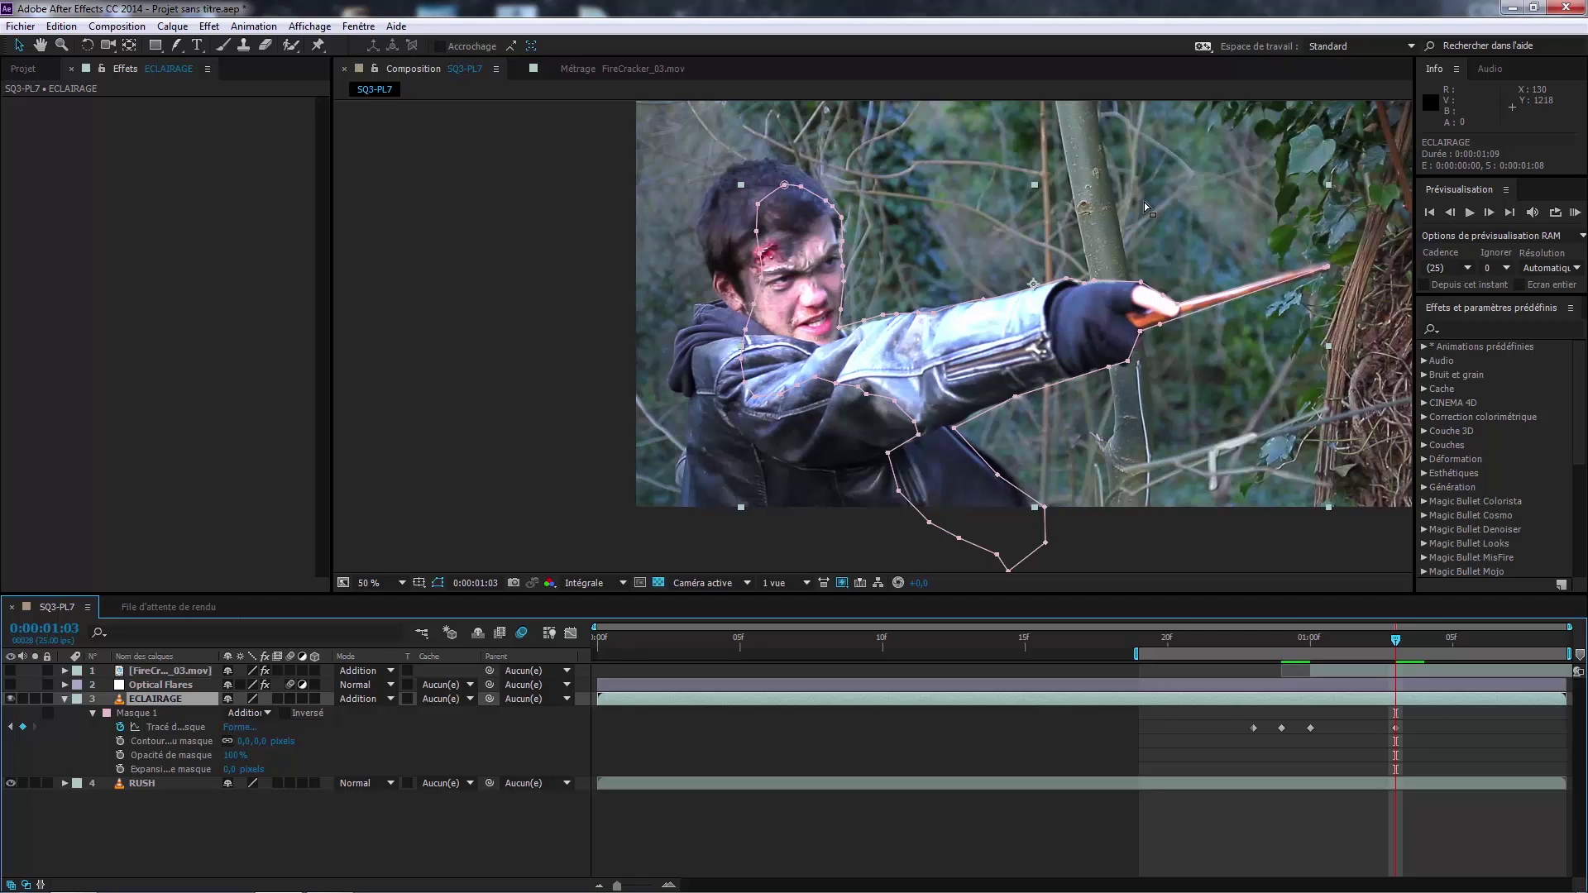
key("Page_Up")
key("Page_Up")
key("Page_Up")
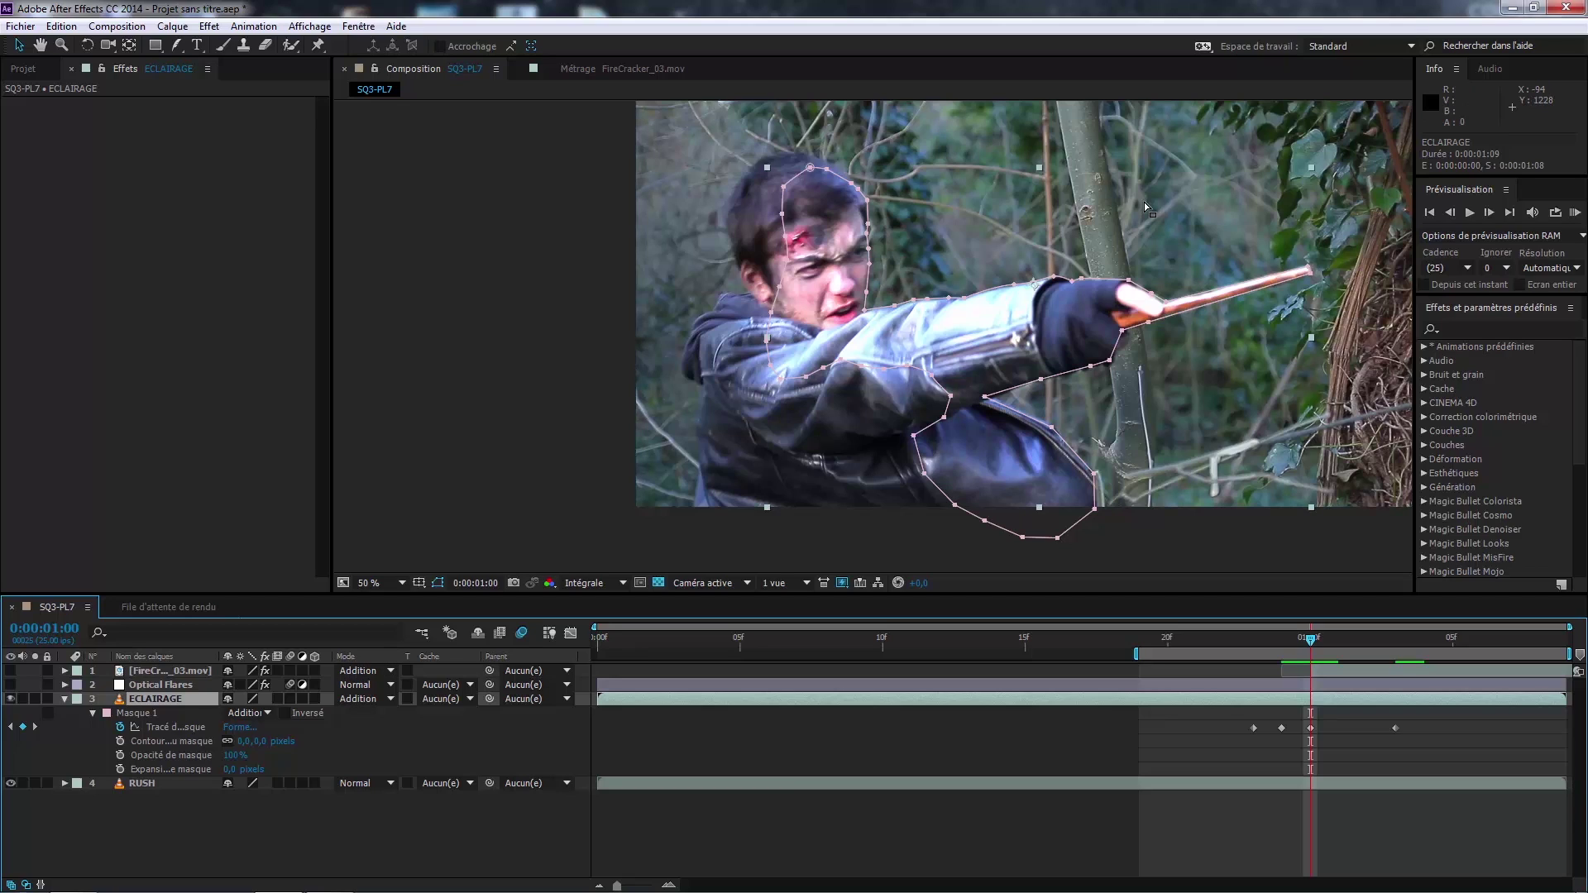
left_click(120, 755)
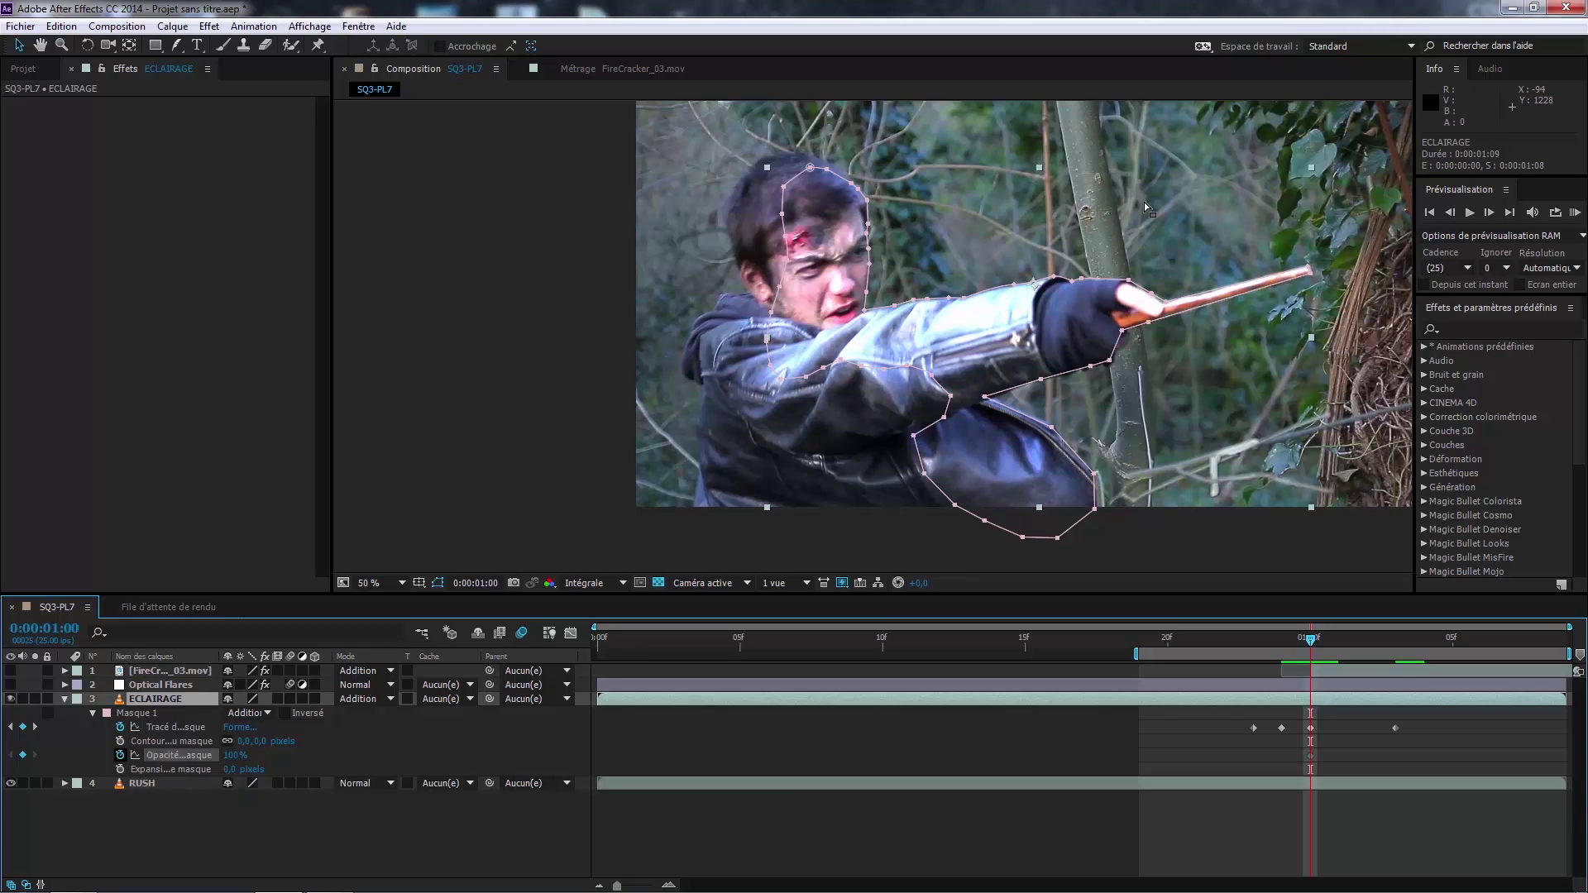
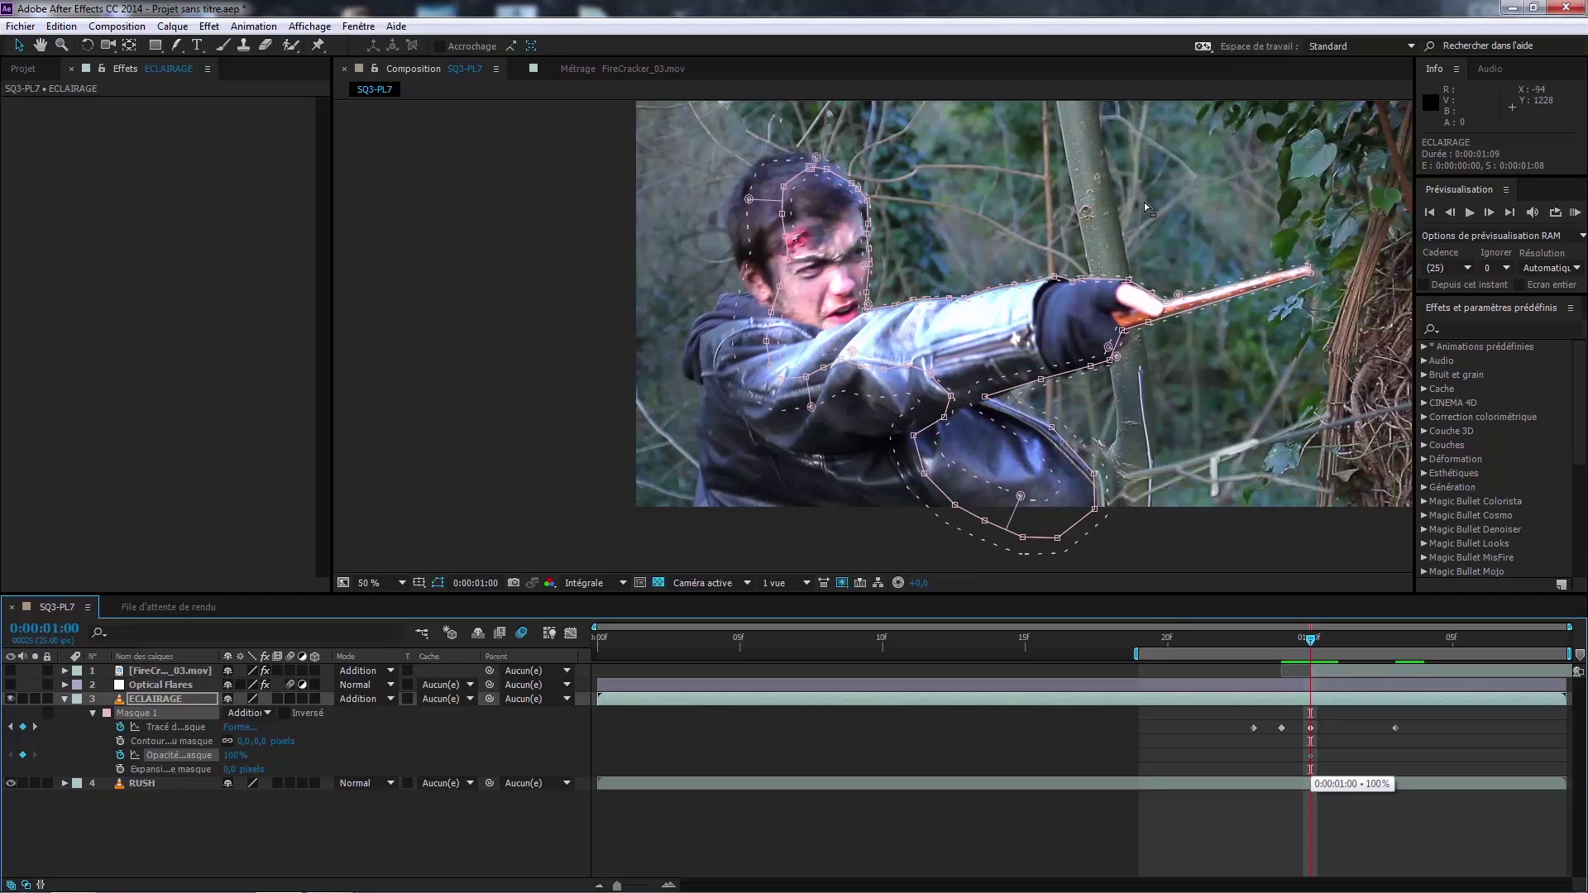
key("Page_Up")
key("Page_Up")
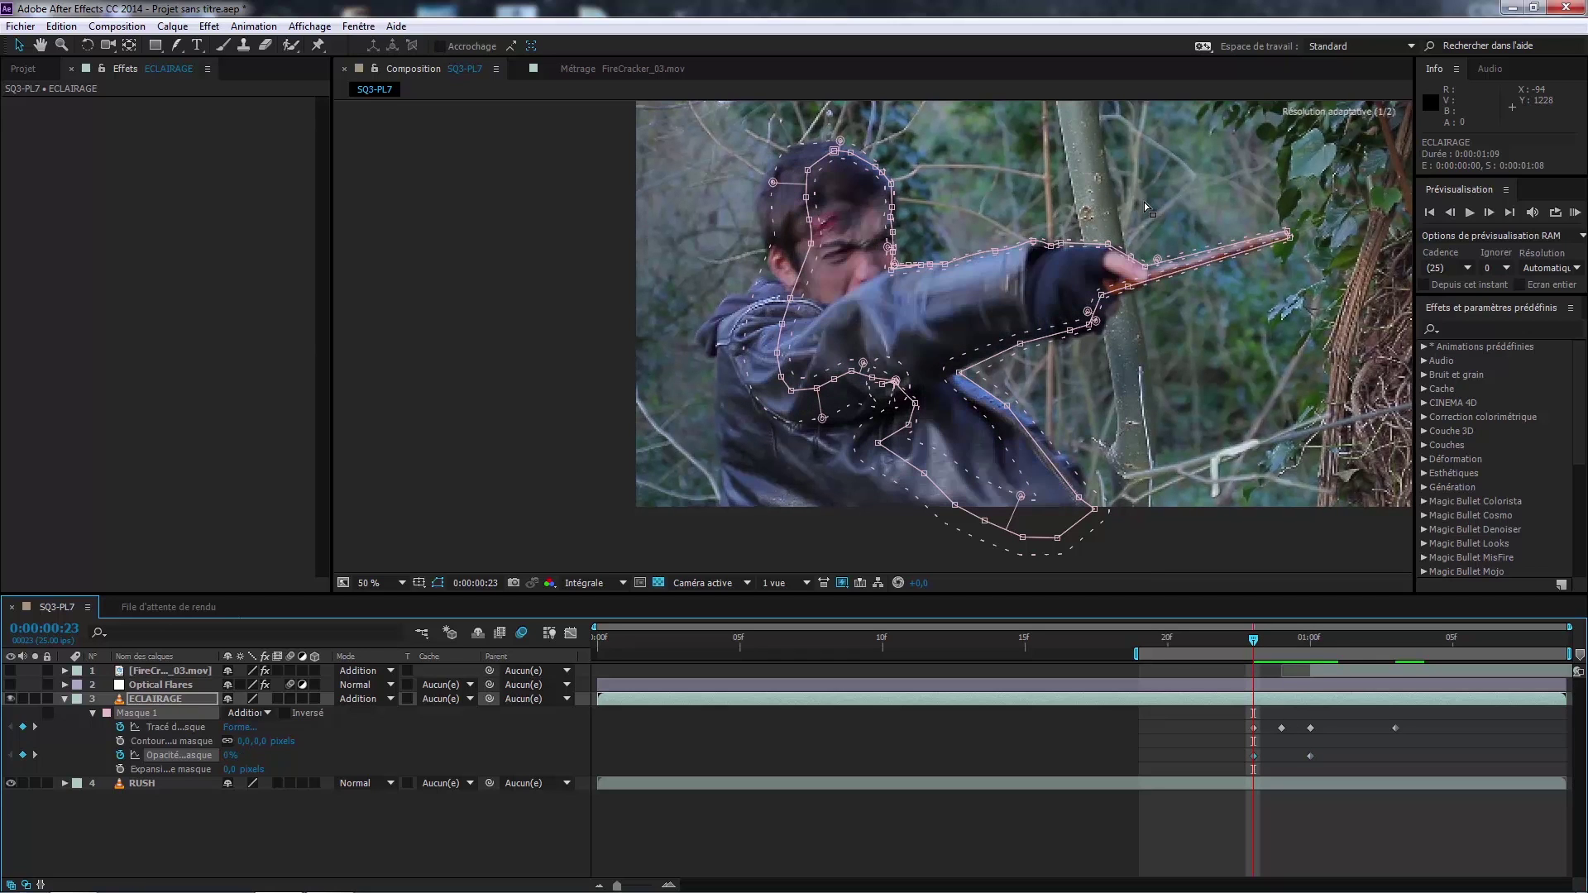
Step: Check Masque 1's opacity fade between its two keyframes, and make the FireCracker_03.mov and Optical Flares layers visible again
key("Page_Down")
key("Page_Down")
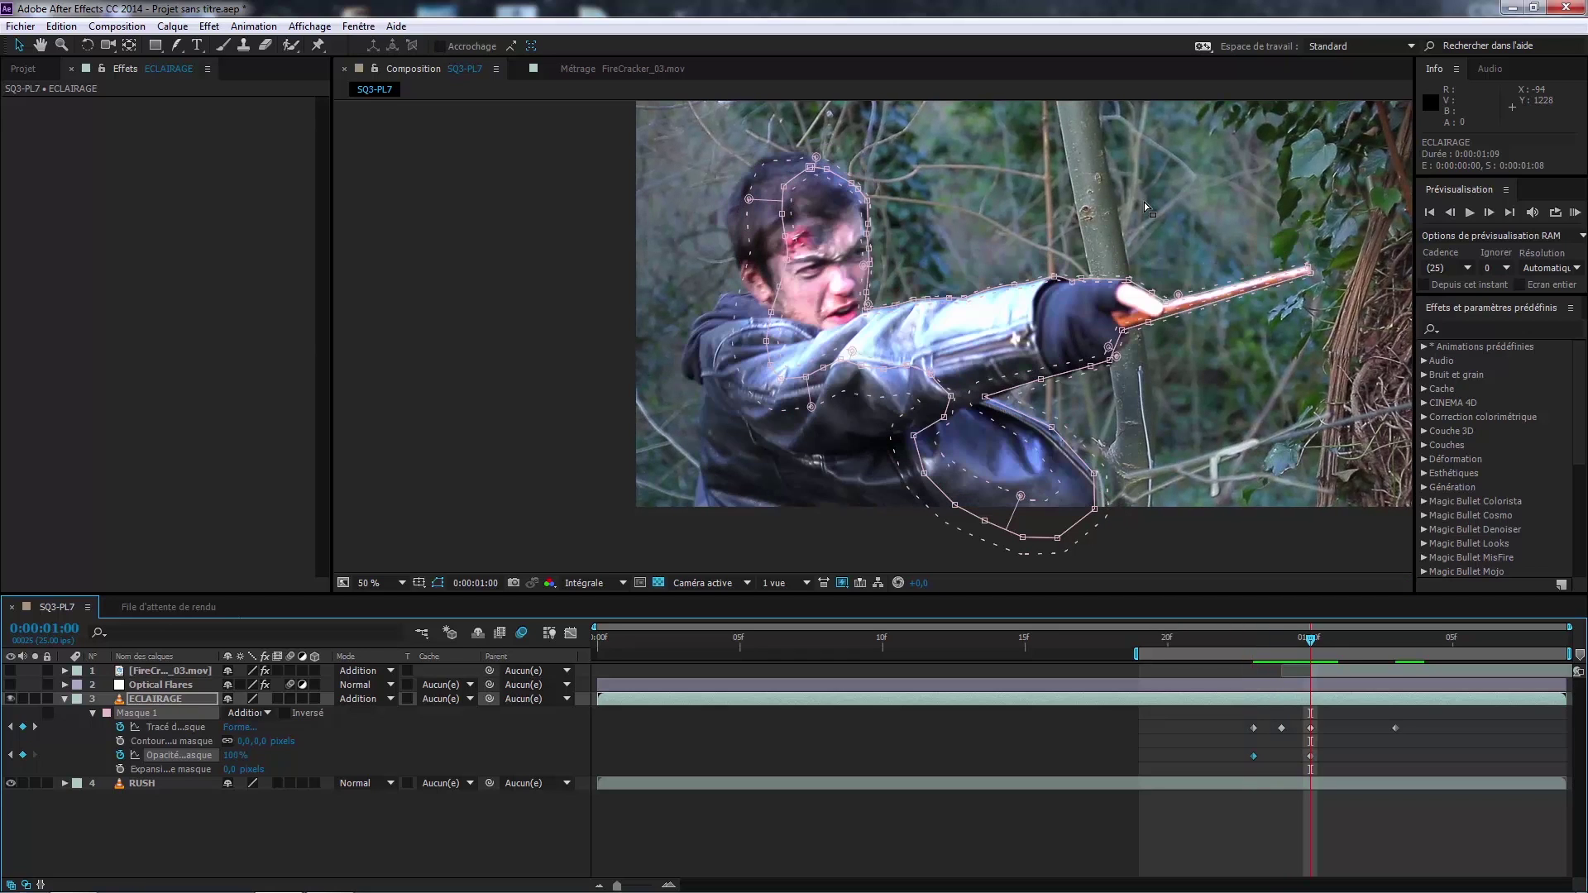
key("Page_Up")
key("Page_Up")
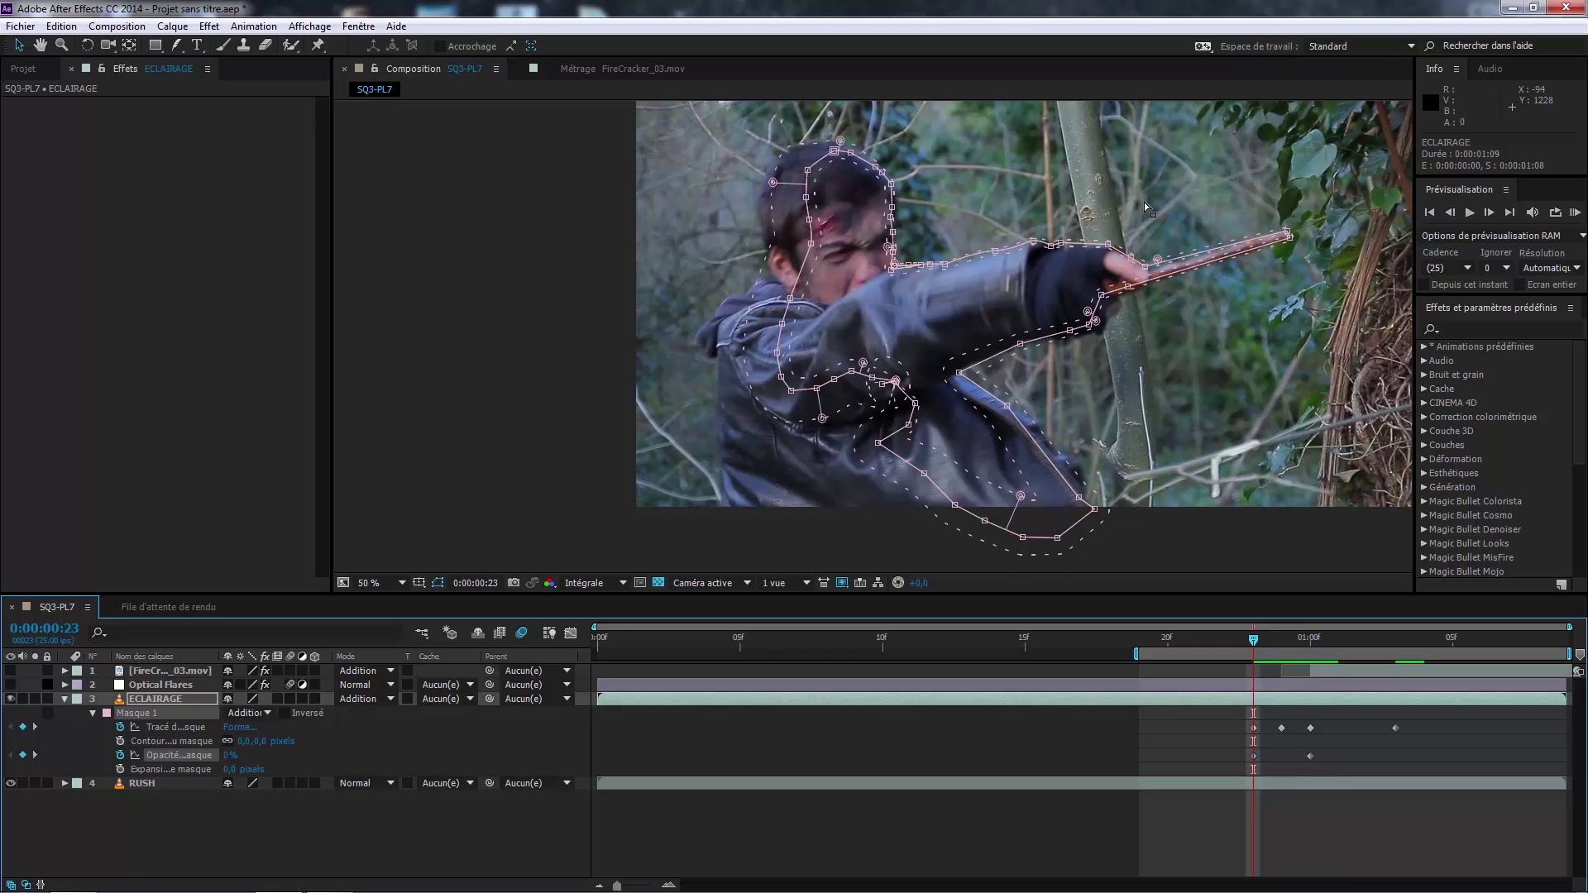
key("ctrl+z")
Step: Step back and forth between 0:00:00:22 and 0:00:01:00 to check the actor's lighting against the wand flare and explosion
key("Page_Up")
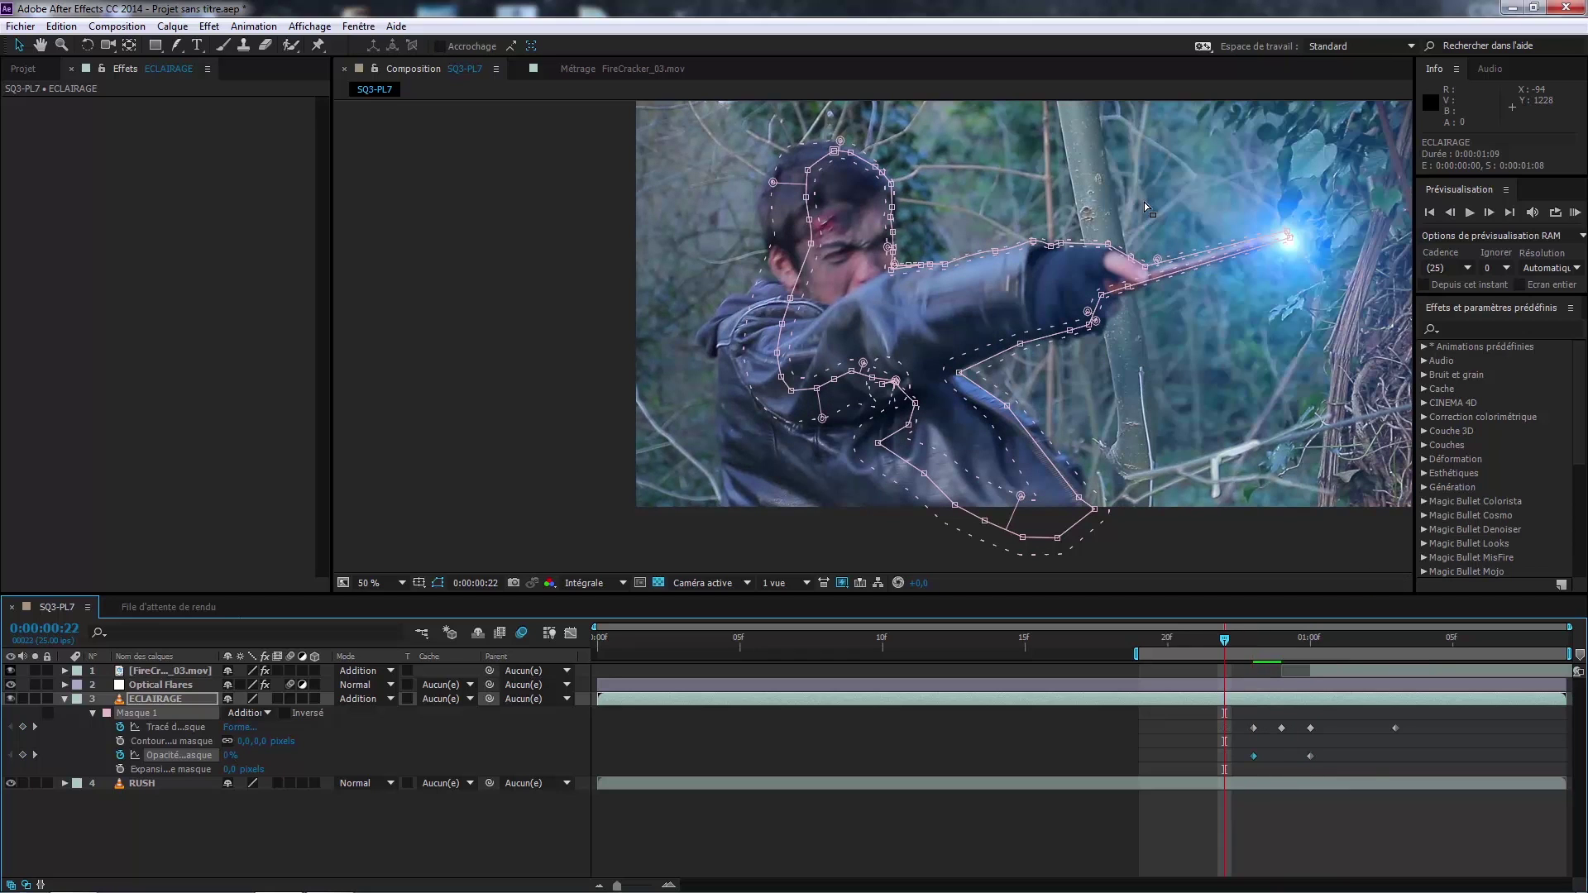
key("Page_Down")
key("Page_Down")
key("Page_Down")
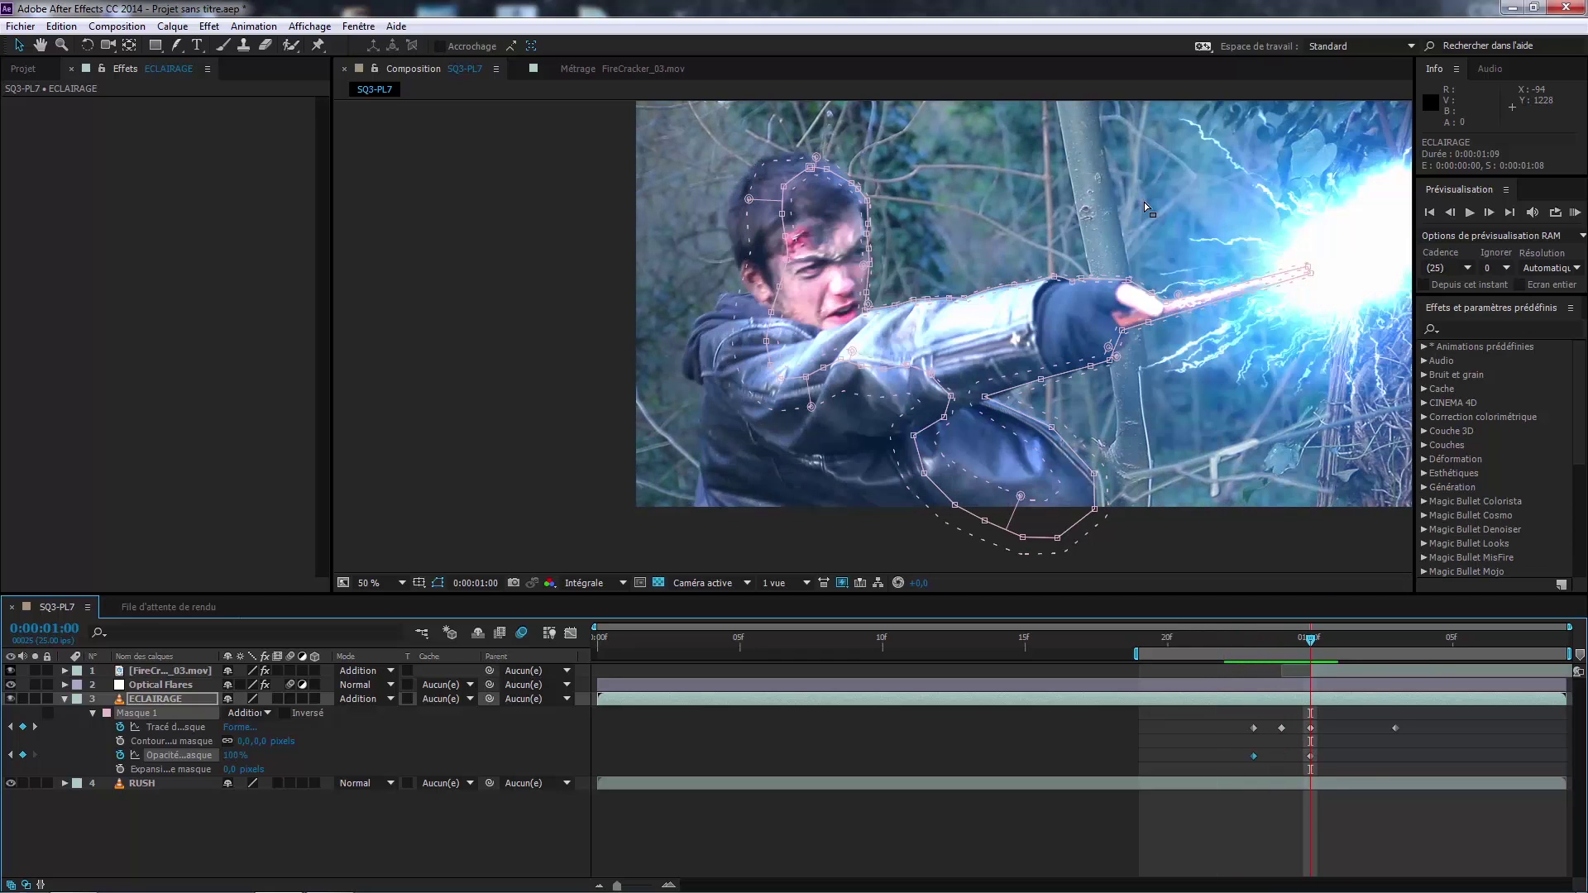
key("Page_Up")
key("Page_Up")
key("Page_Down")
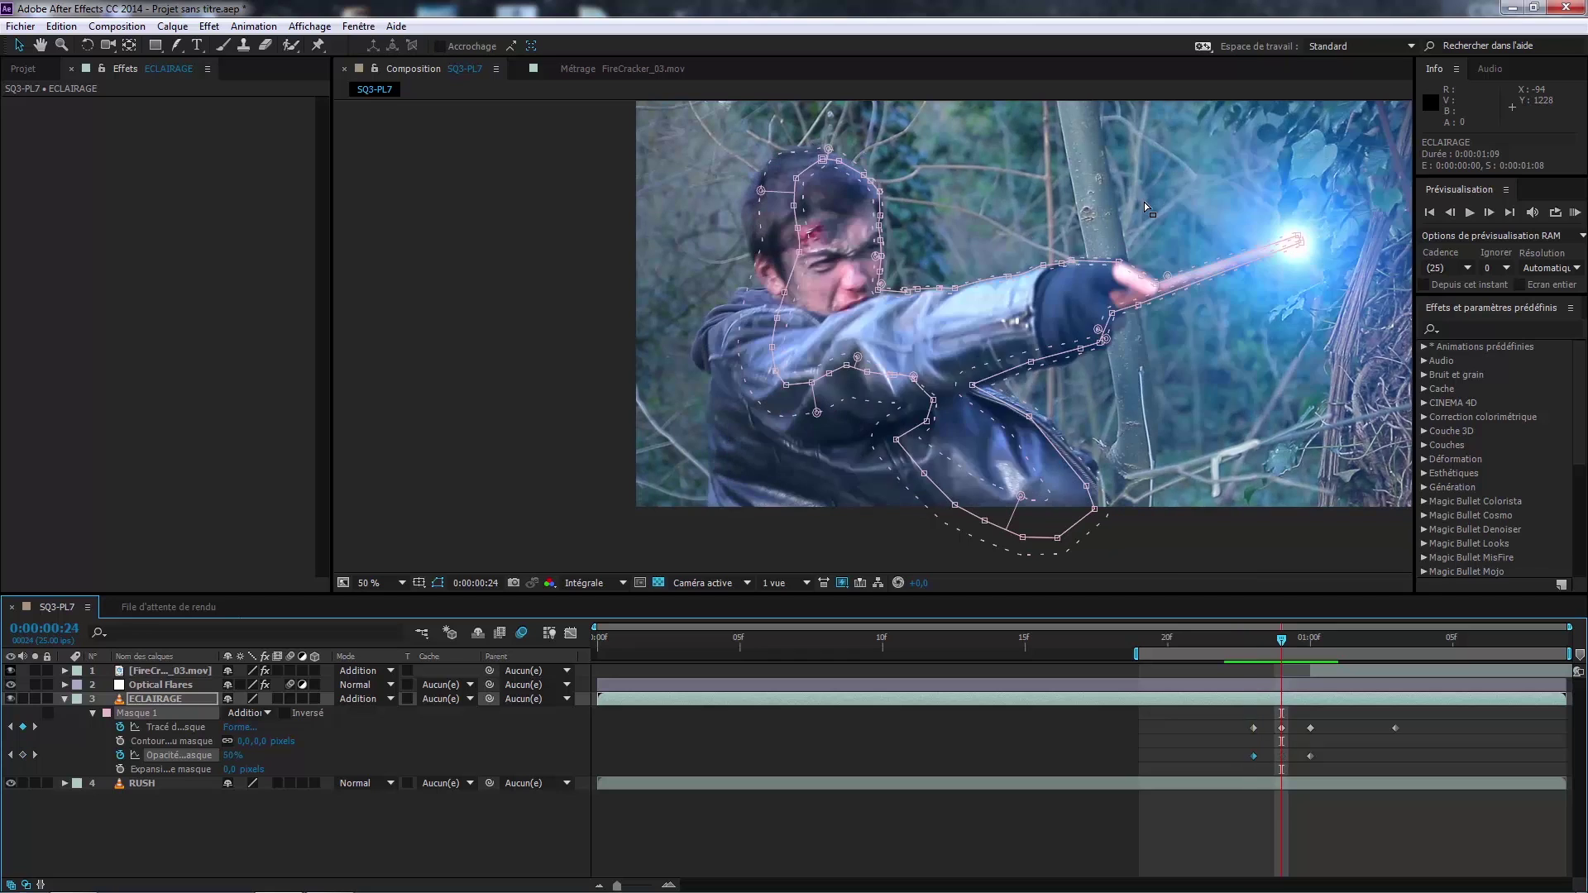
key("Page_Up")
key("Page_Down")
key("Page_Down")
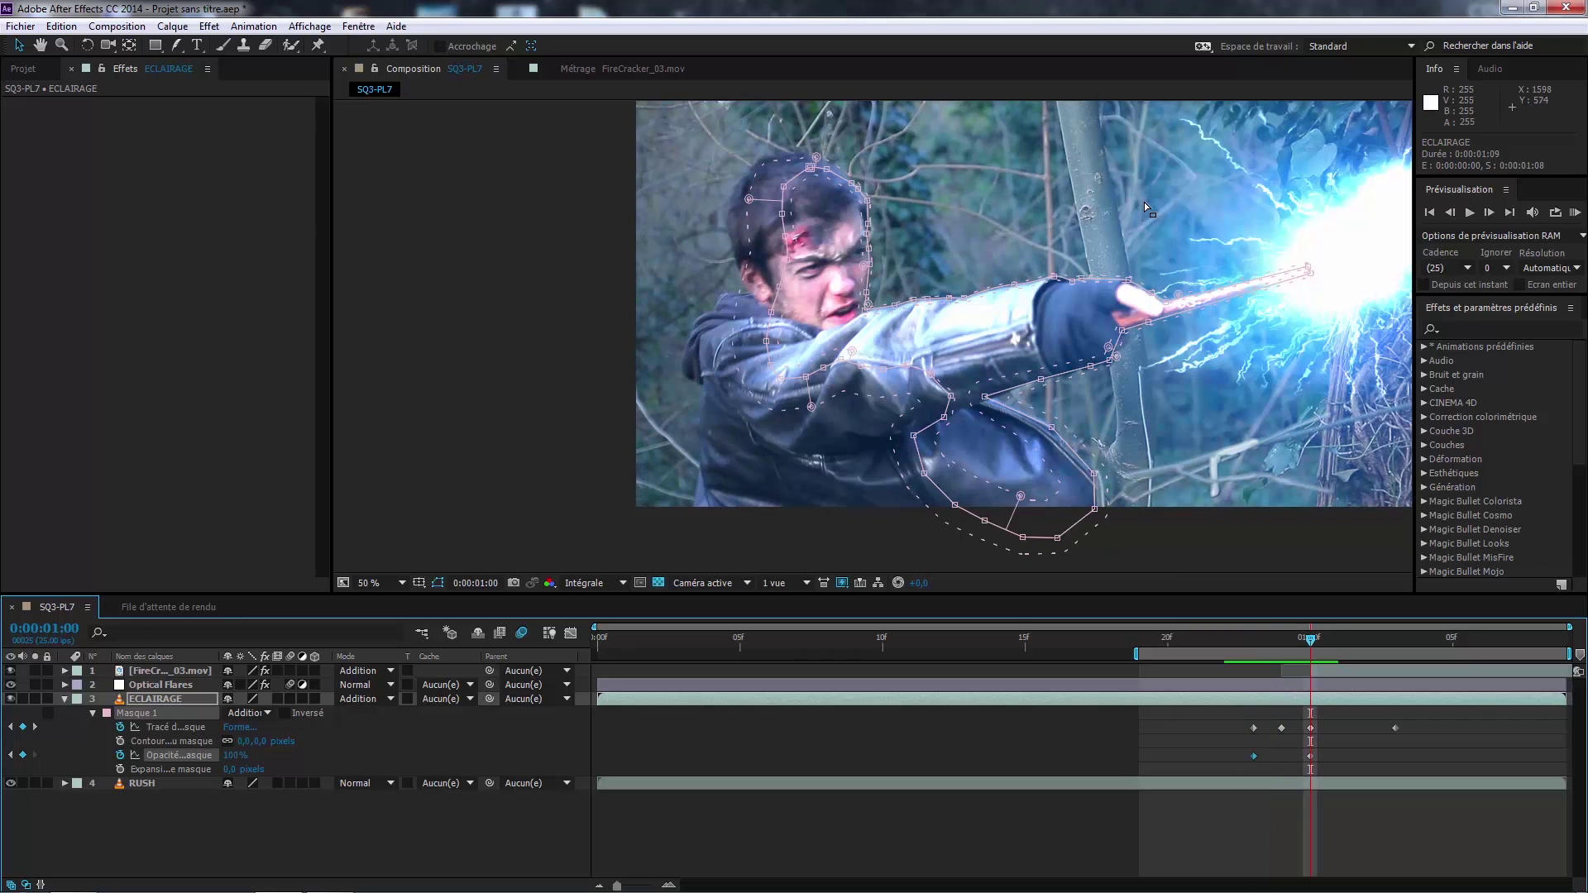
Step: Keyframe Masque 1's opacity on the ECLAIRAGE layer at 25% at 0:00:00:24, and deselect the mask
left_click_drag(1288, 292, 1193, 326)
key("Page_Up")
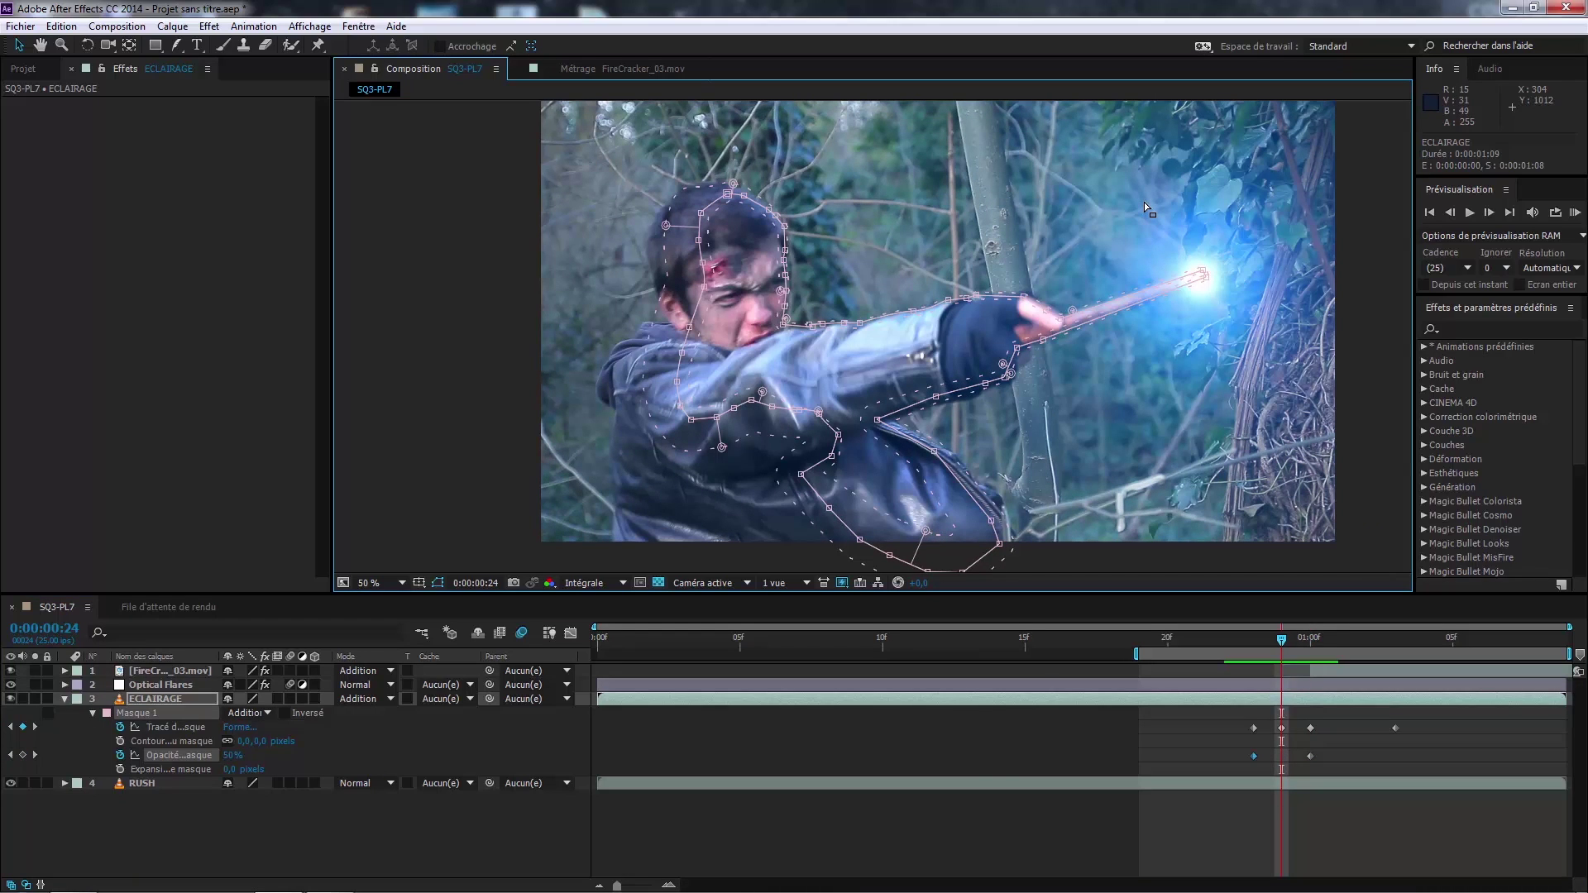
key("F2")
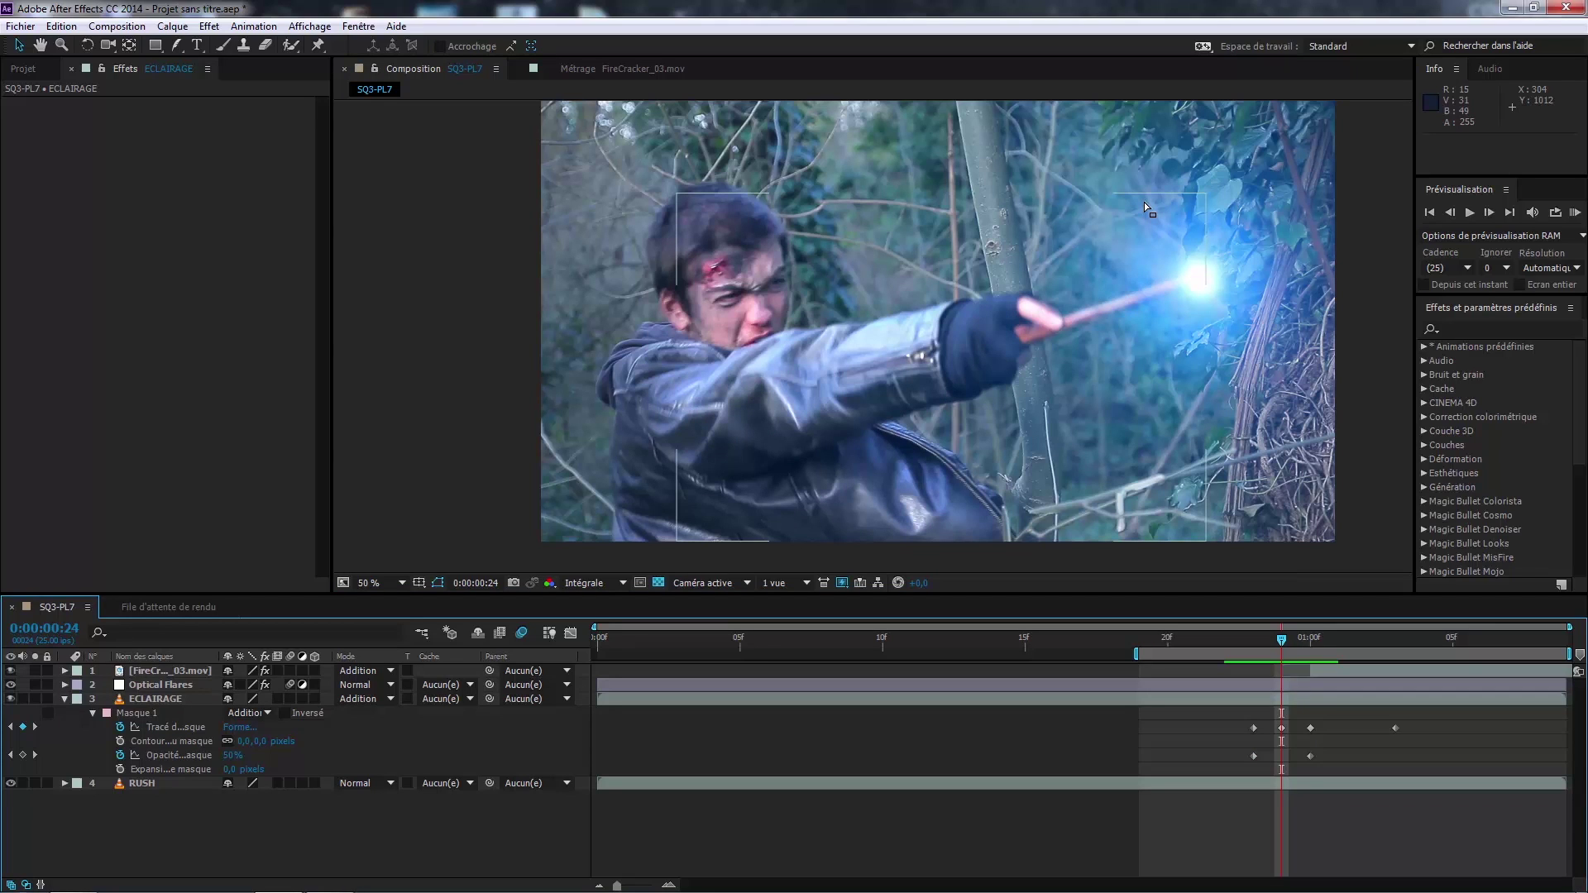
left_click(155, 699)
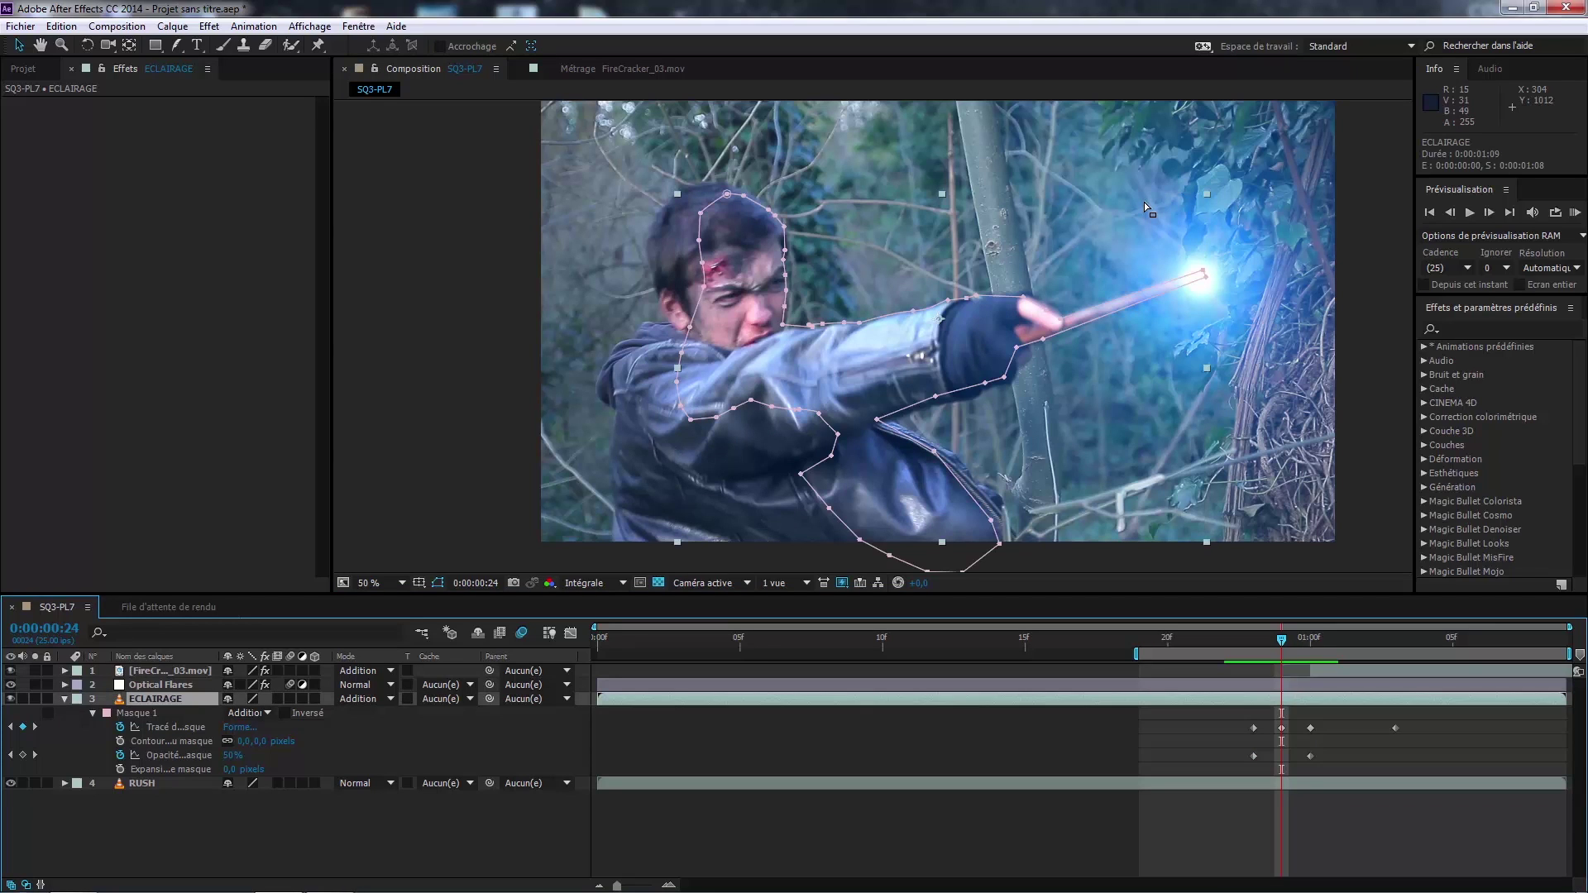
key("j")
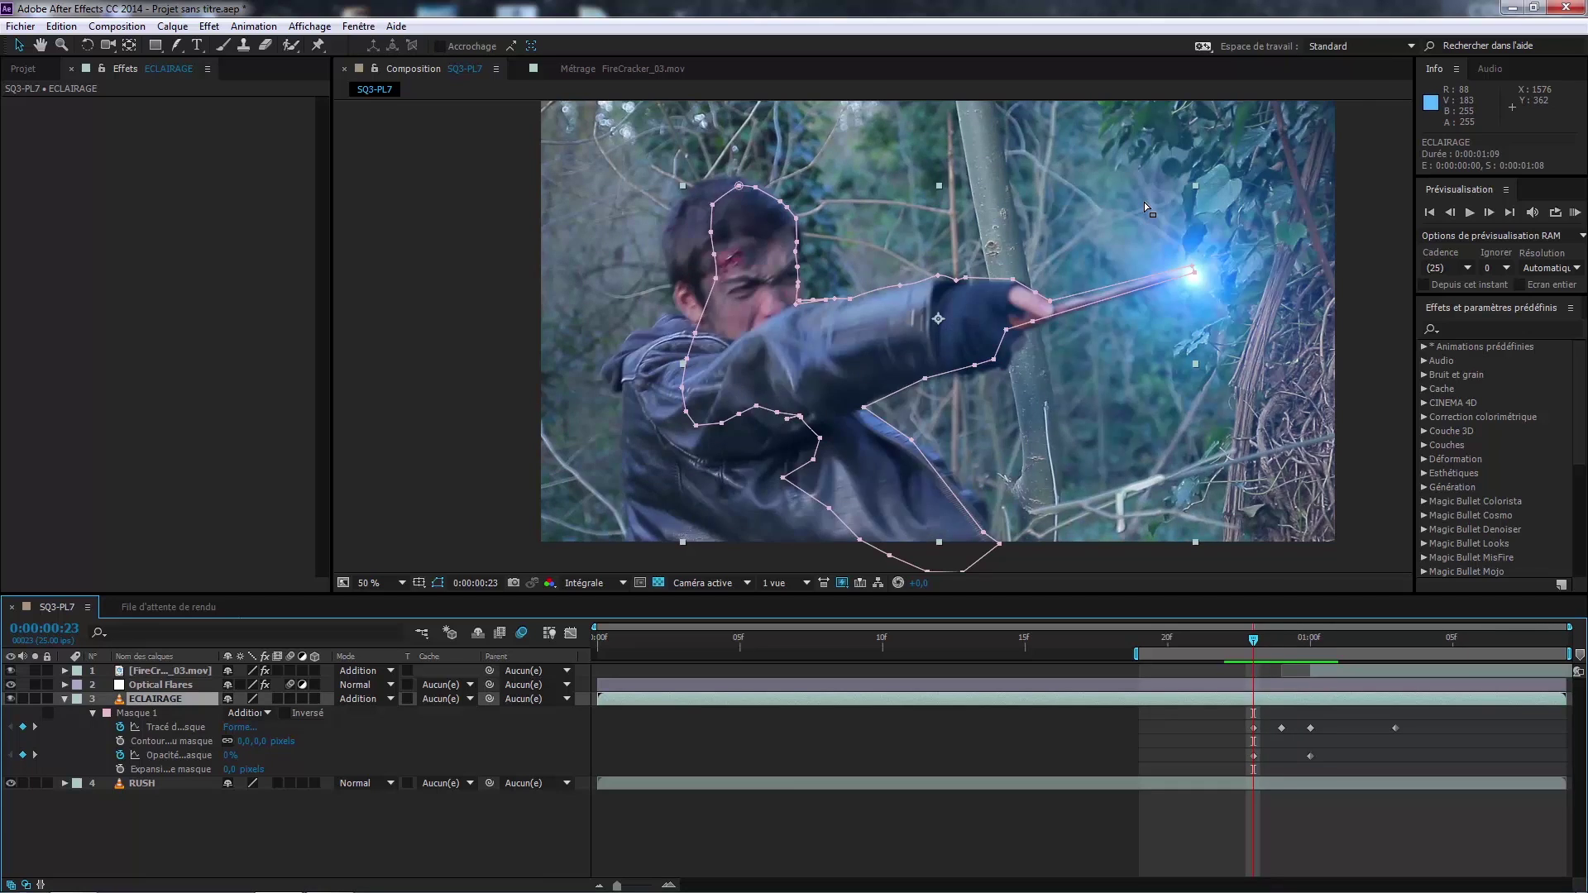
key("k")
key("k")
key("j")
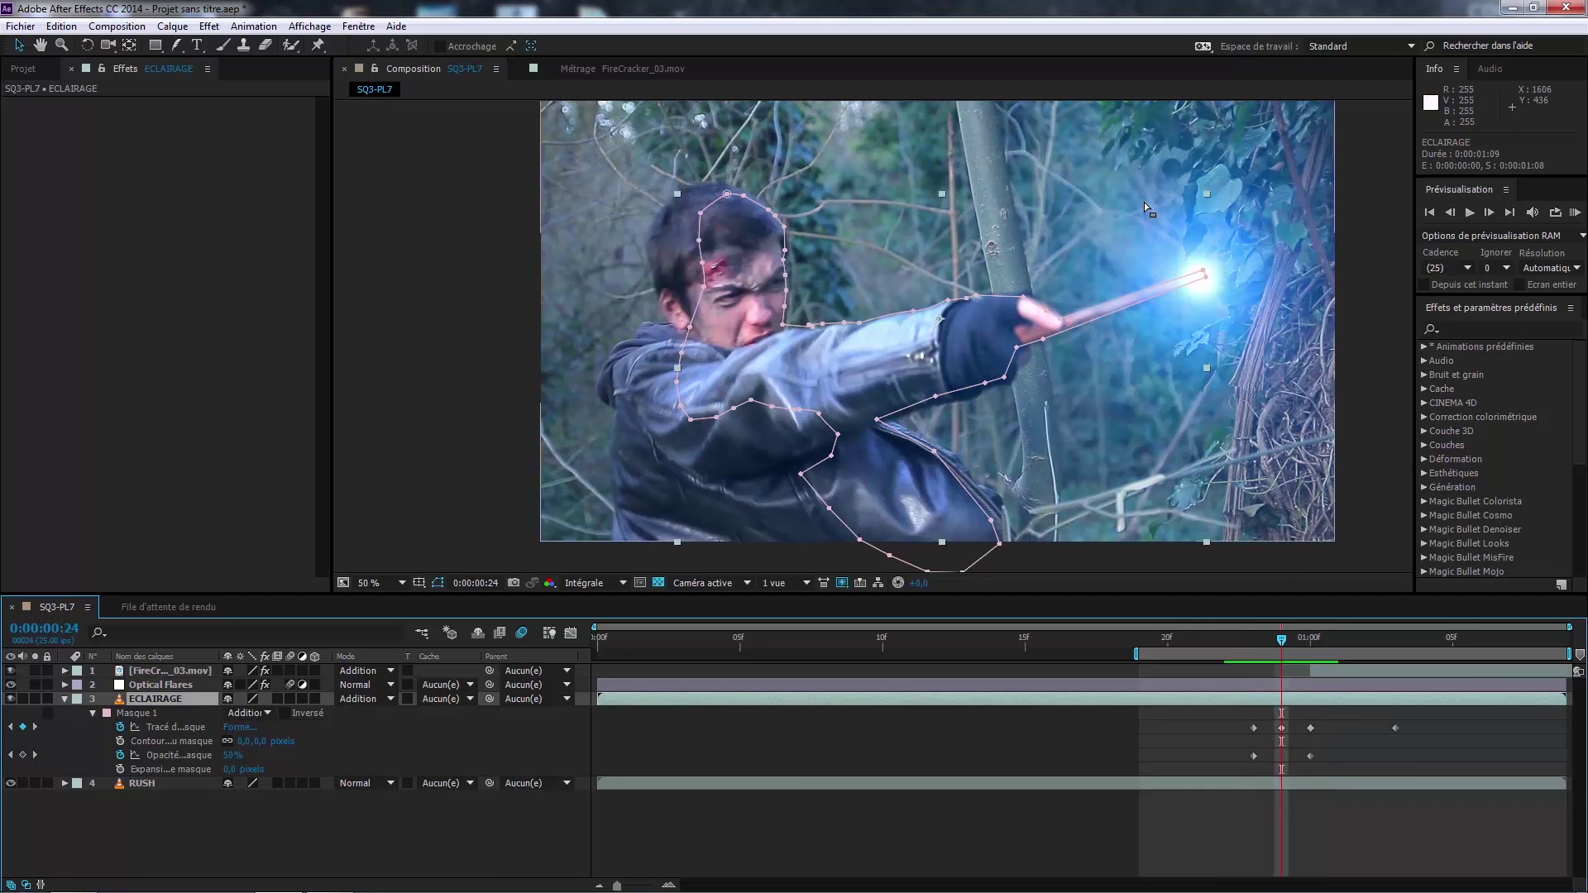
left_click(232, 755)
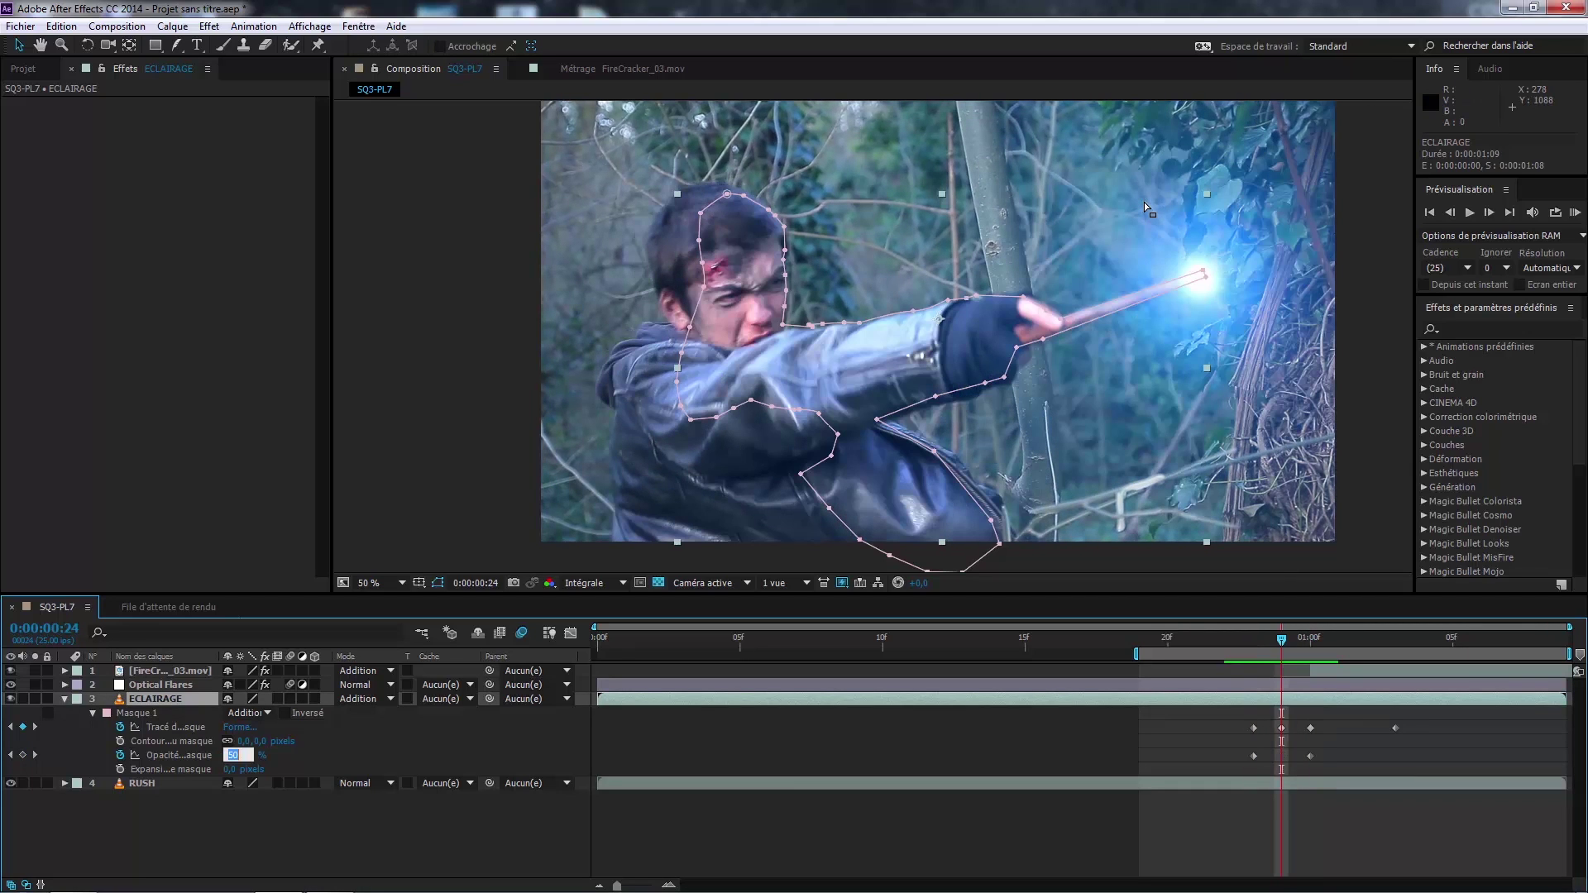
type("25")
key("Return")
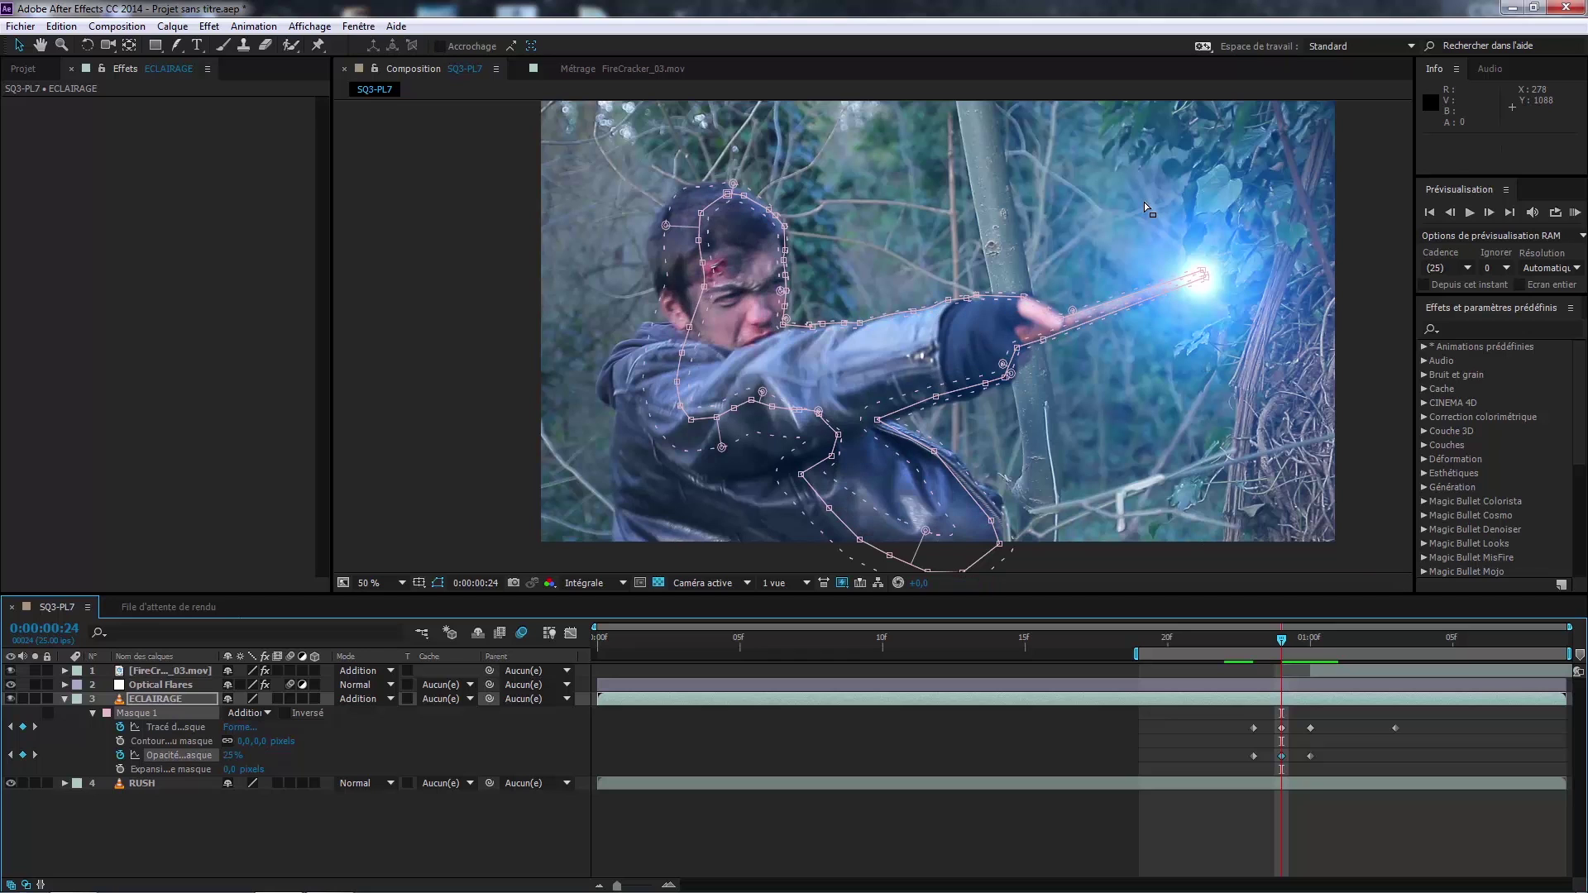
key("F2")
Step: Step back and forth between 0:00:00:23 and 0:00:01:00 to check how the actor's lighting fades in
key("Page_Up")
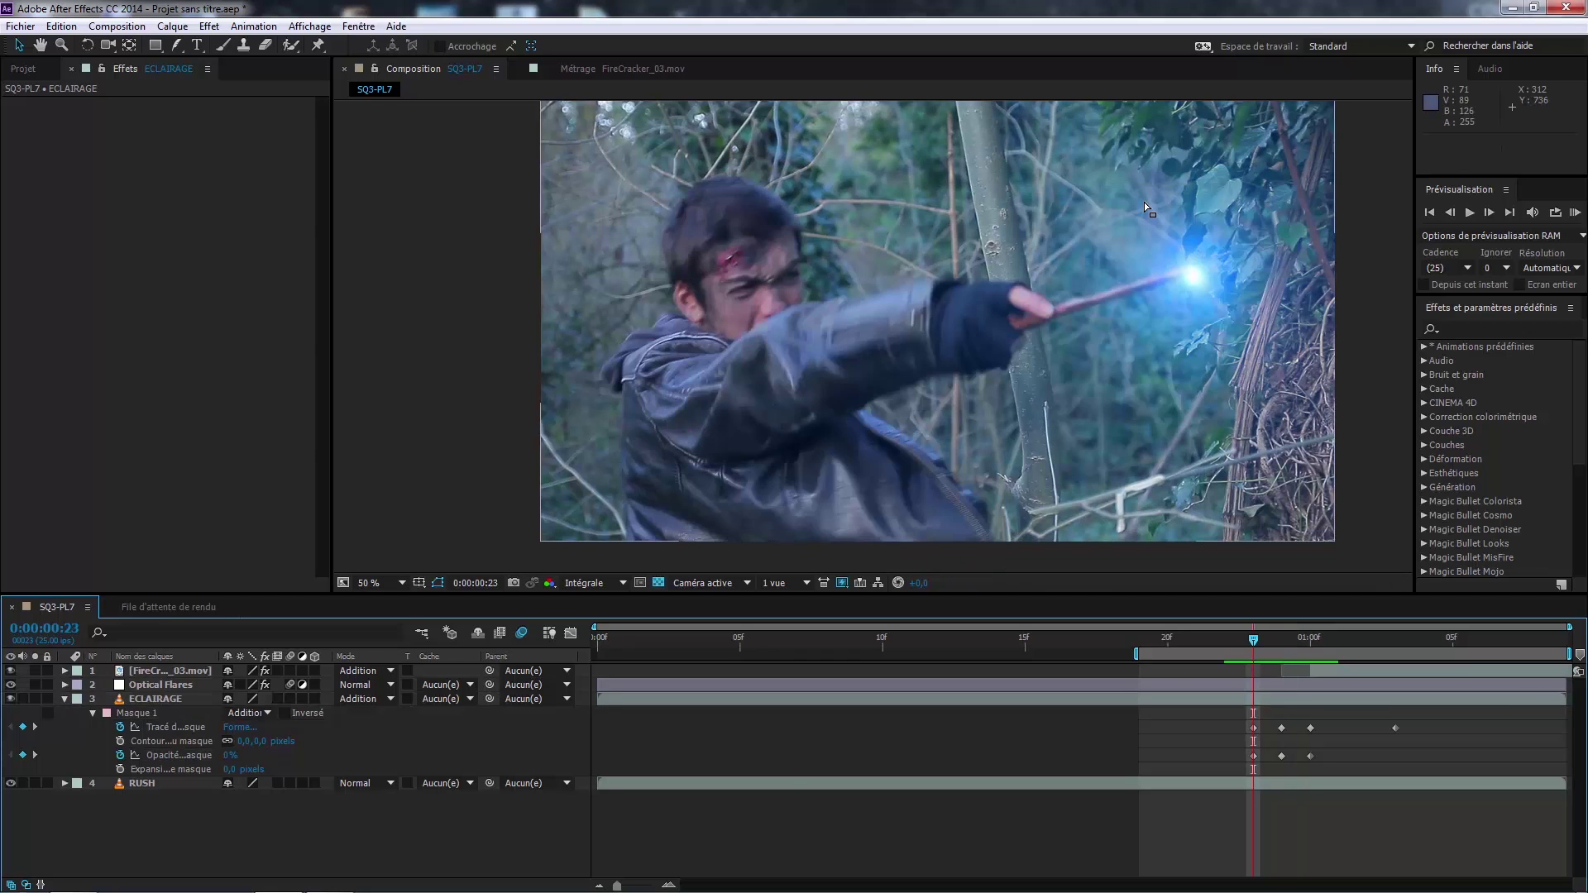
key("Page_Down")
key("Page_Up")
key("Page_Down")
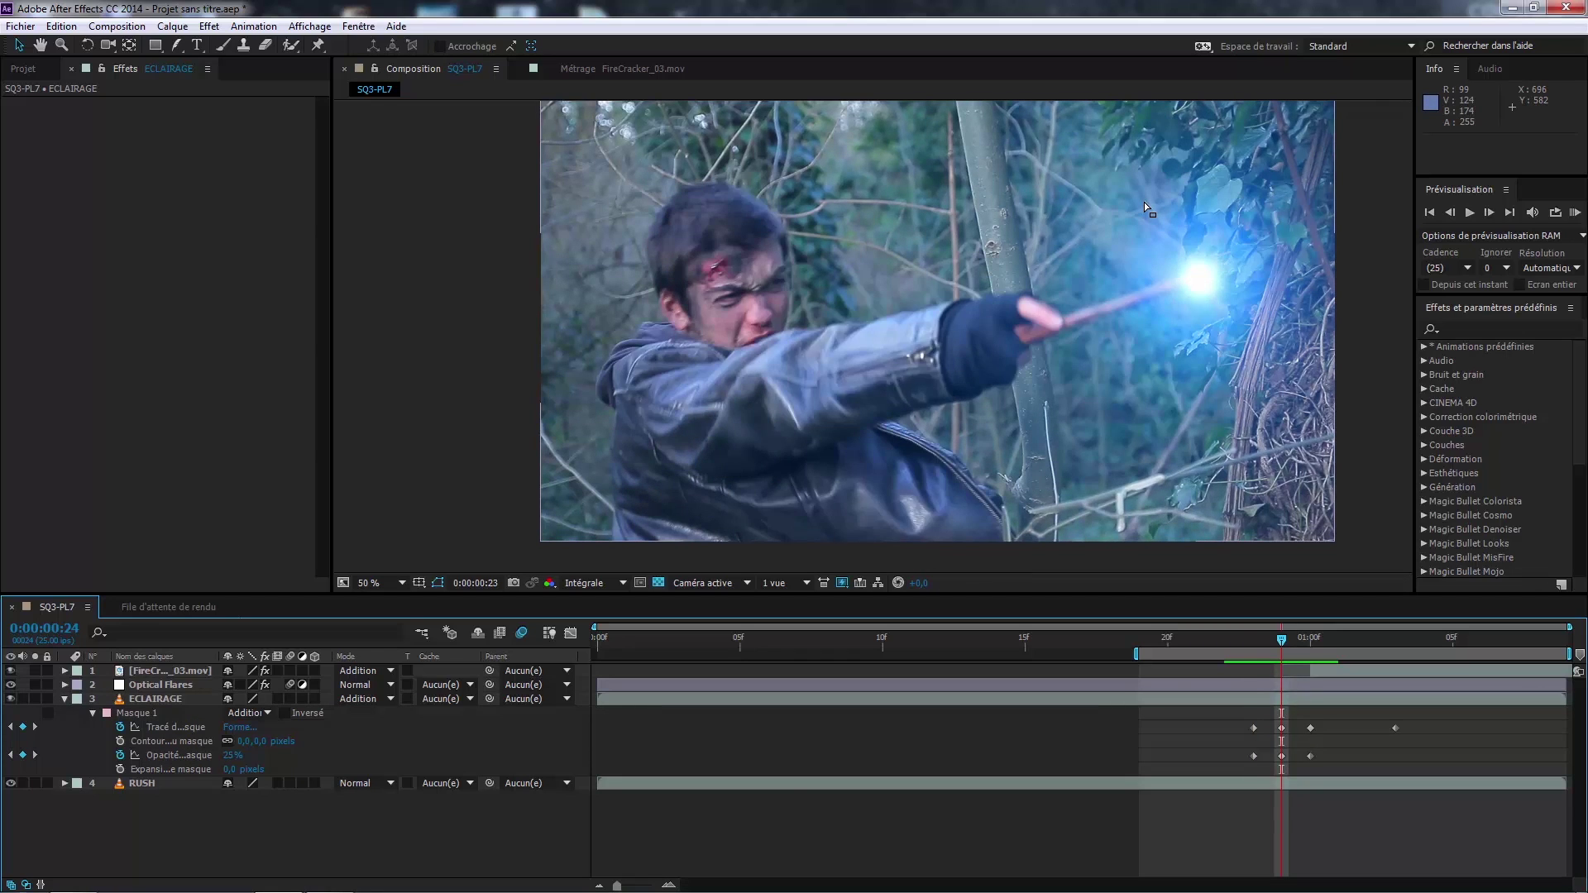
key("Page_Up")
key("Page_Down")
key("Page_Down")
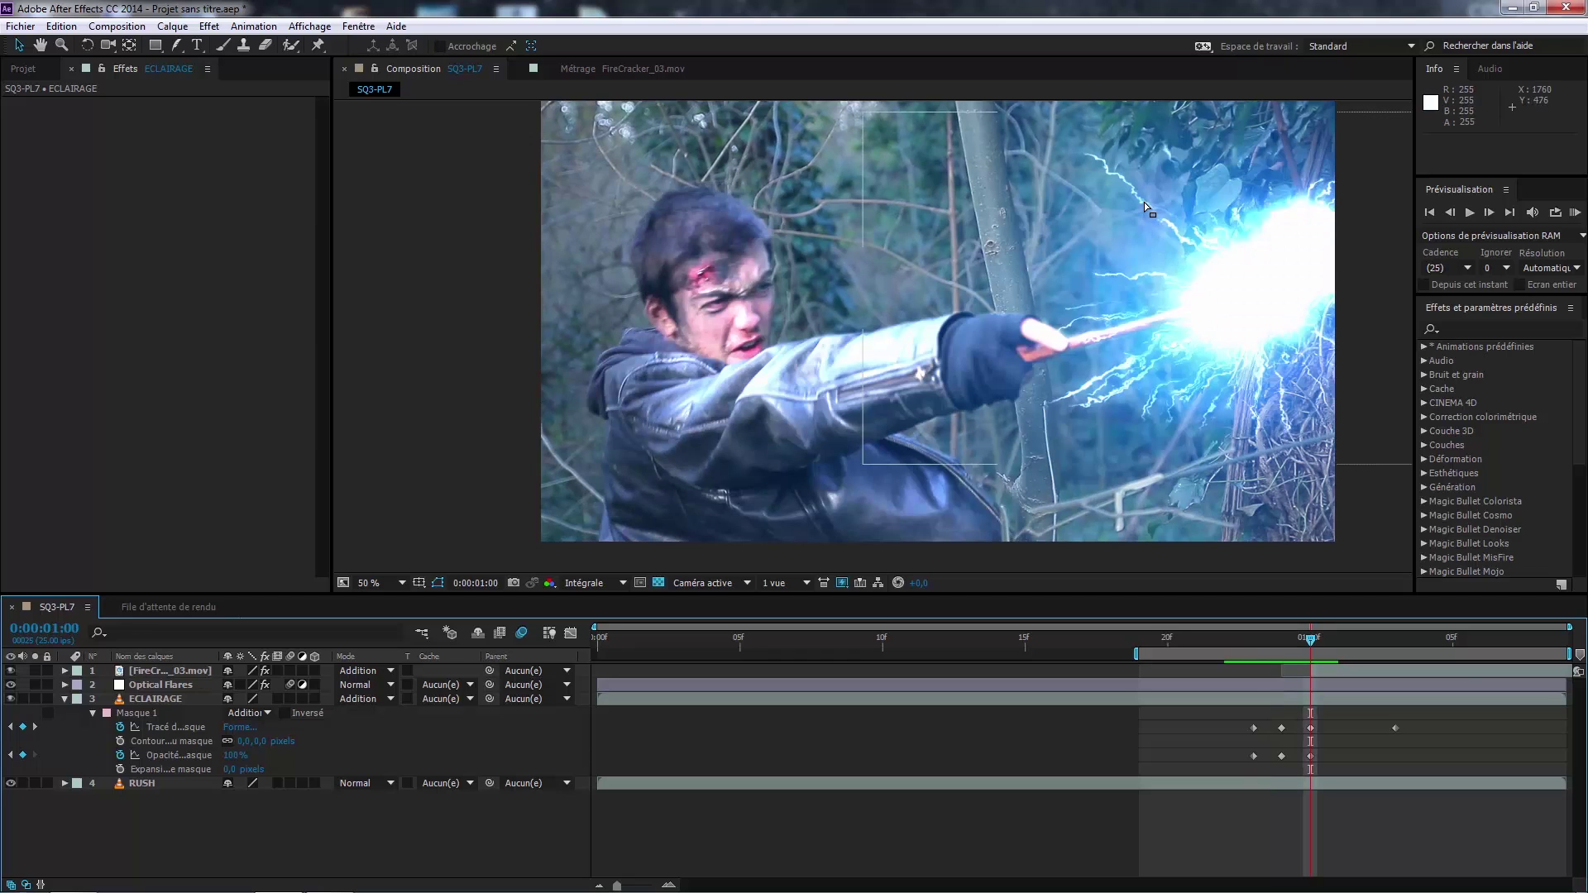
key("Page_Up")
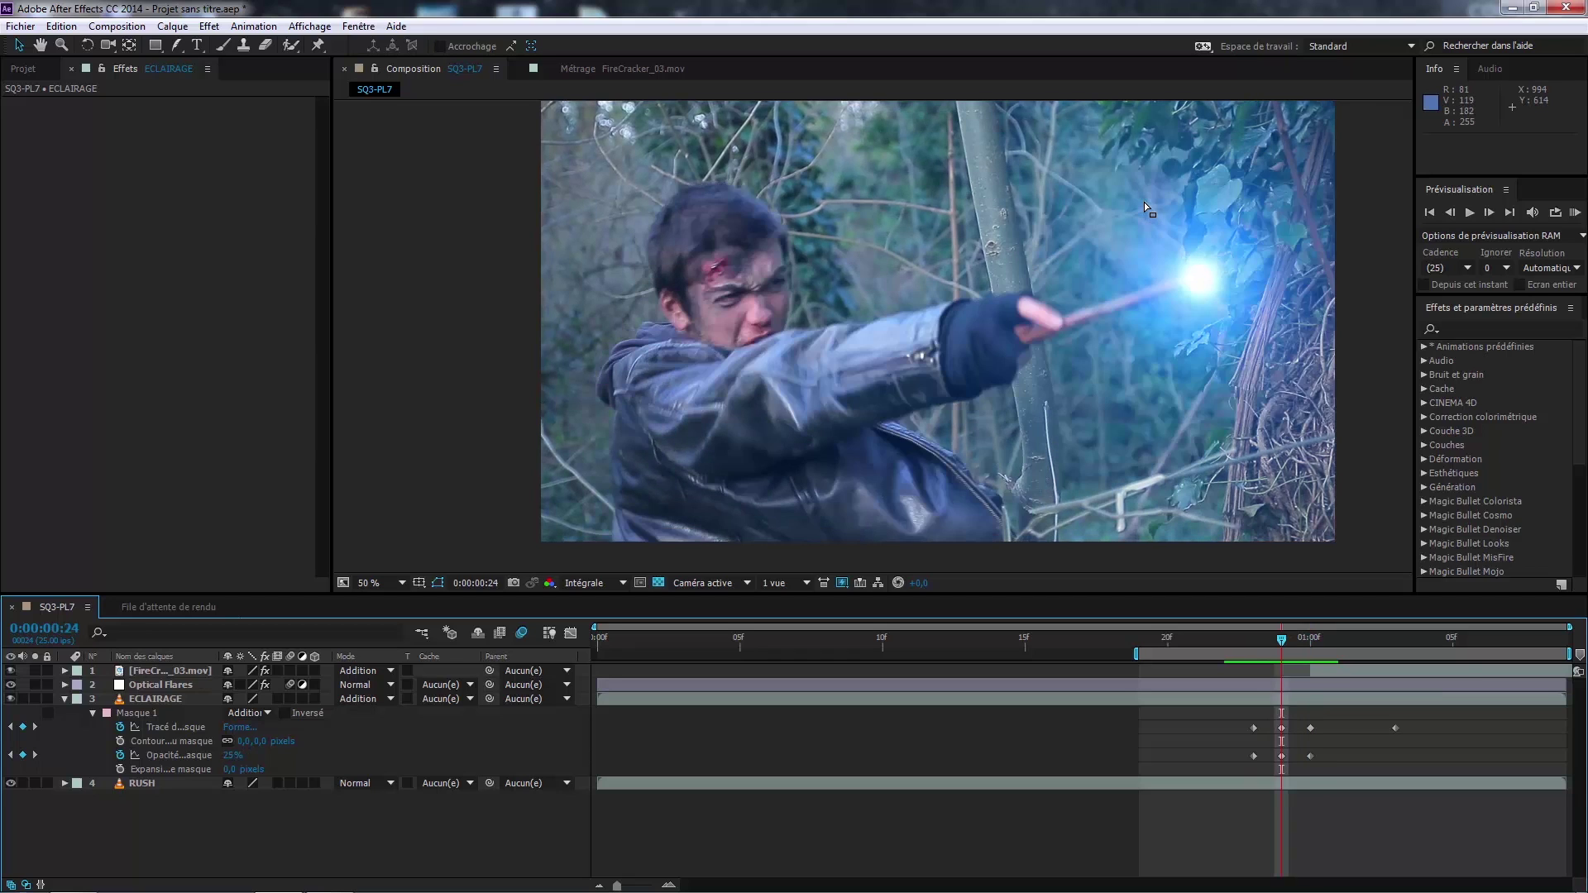
Step: Keyframe Masque 1's opacity at 0% at 0:00:01:03, and deselect the mask
key("Page_Down")
key("Page_Down")
key("Page_Down")
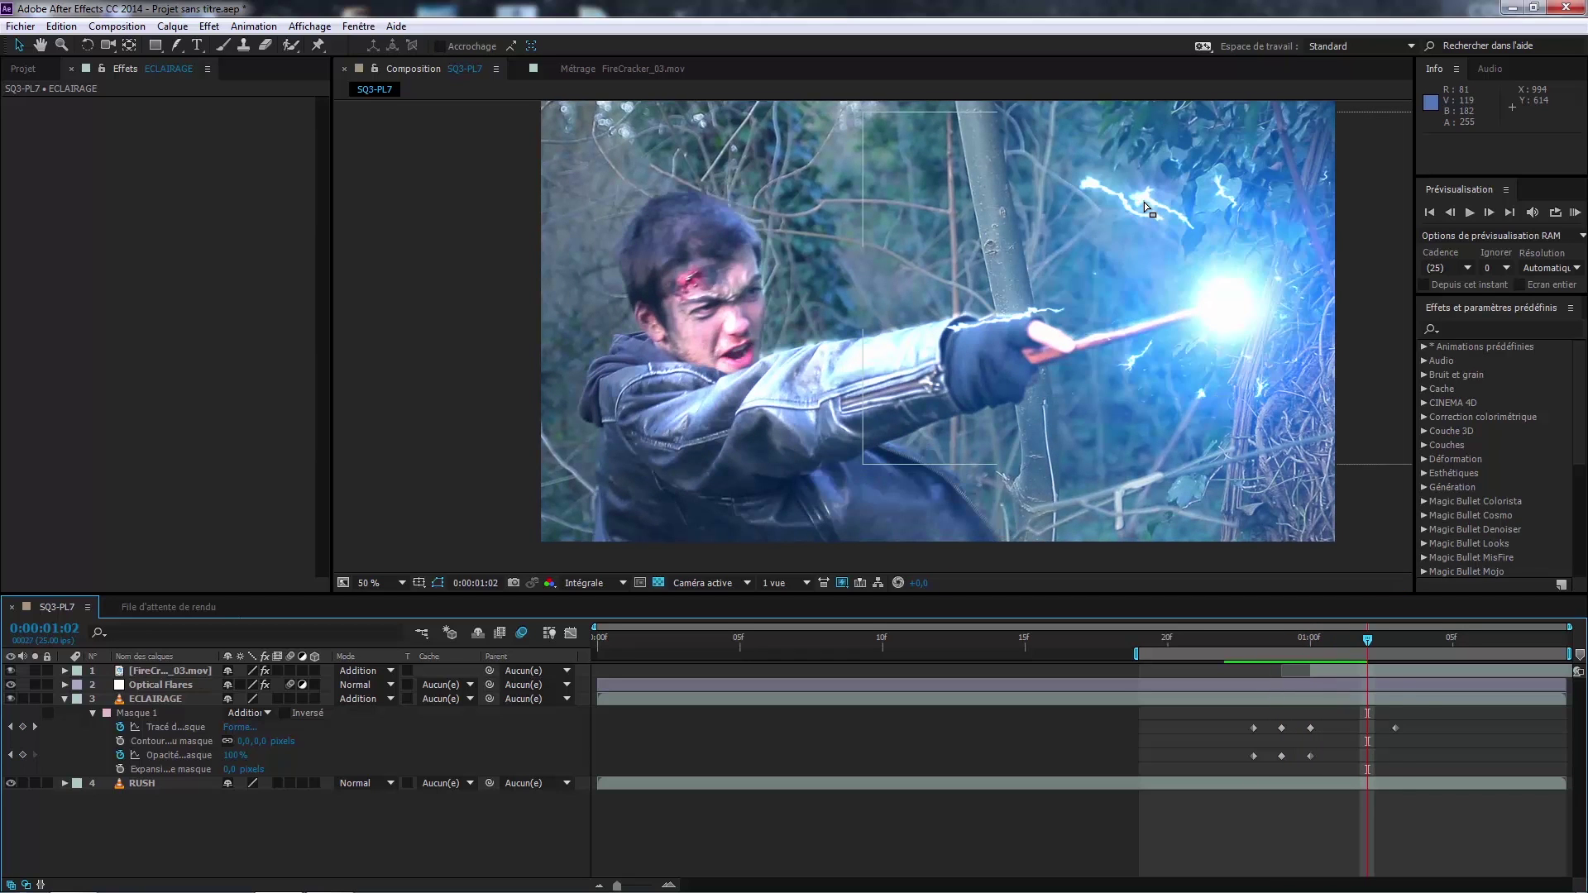
key("Page_Down")
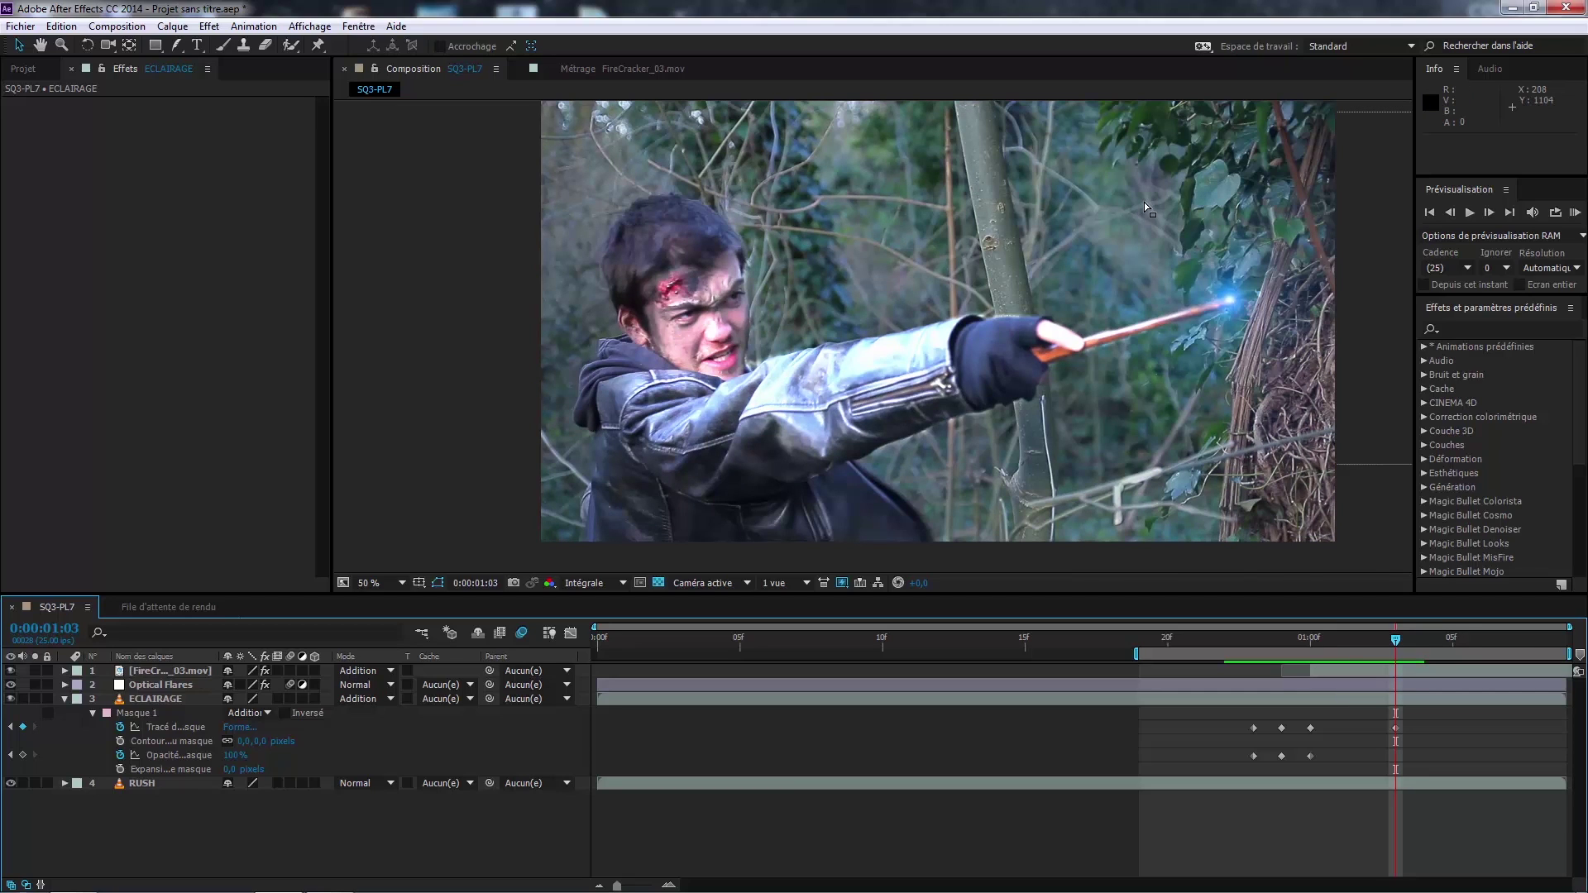
left_click_drag(235, 755, 143, 756)
key("F2")
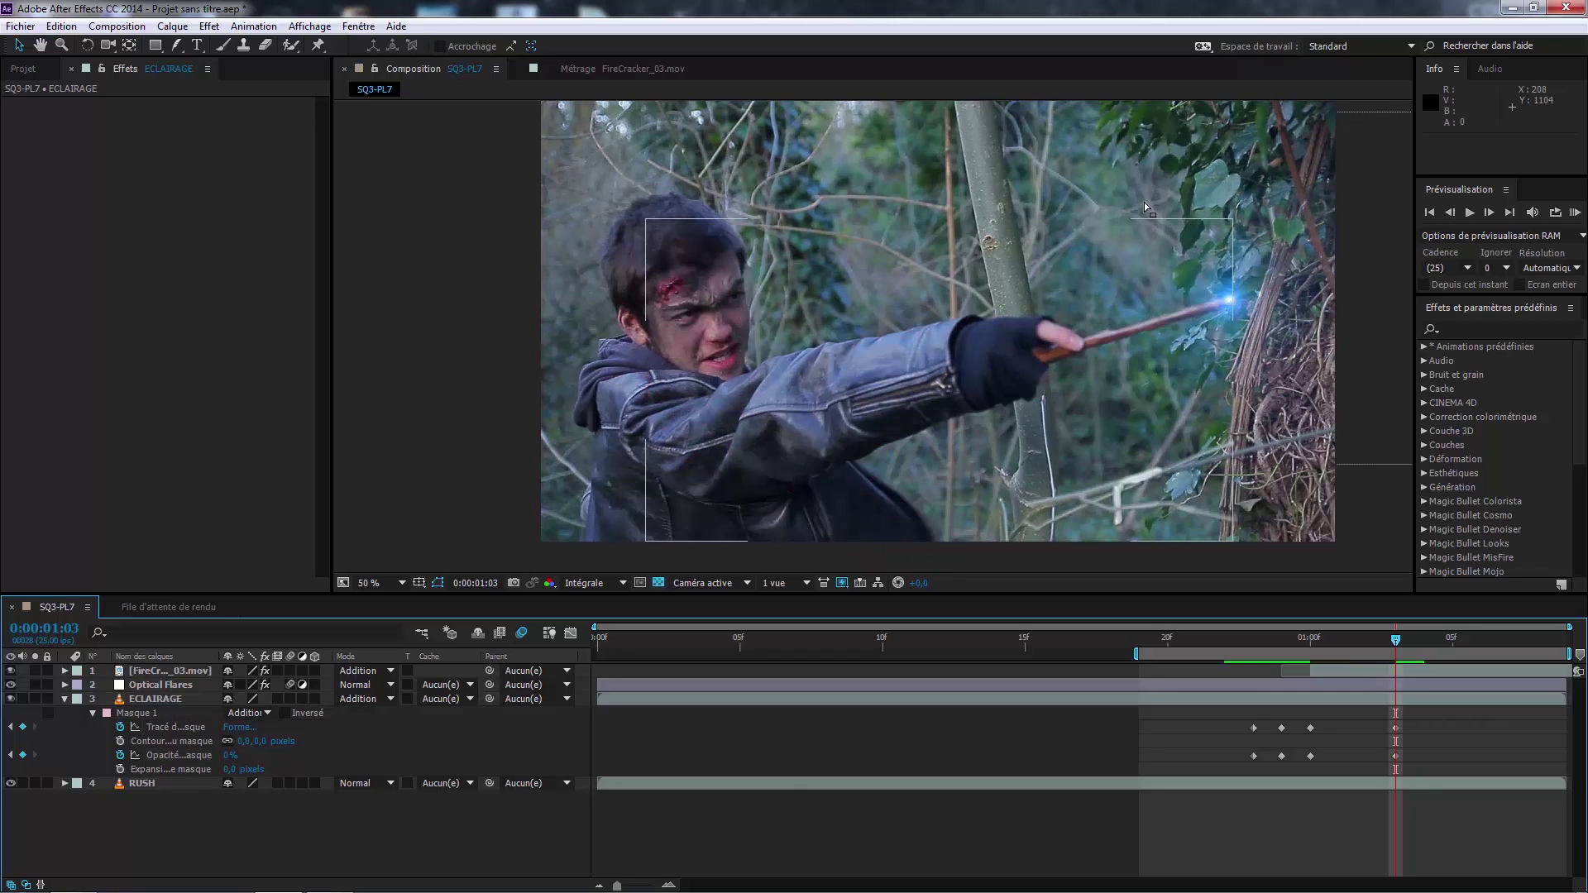
Step: Play a RAM preview of the work area to check the actor's lighting fade in motion
key("Page_Up")
key("Page_Up")
key("Page_Up")
key("Page_Up")
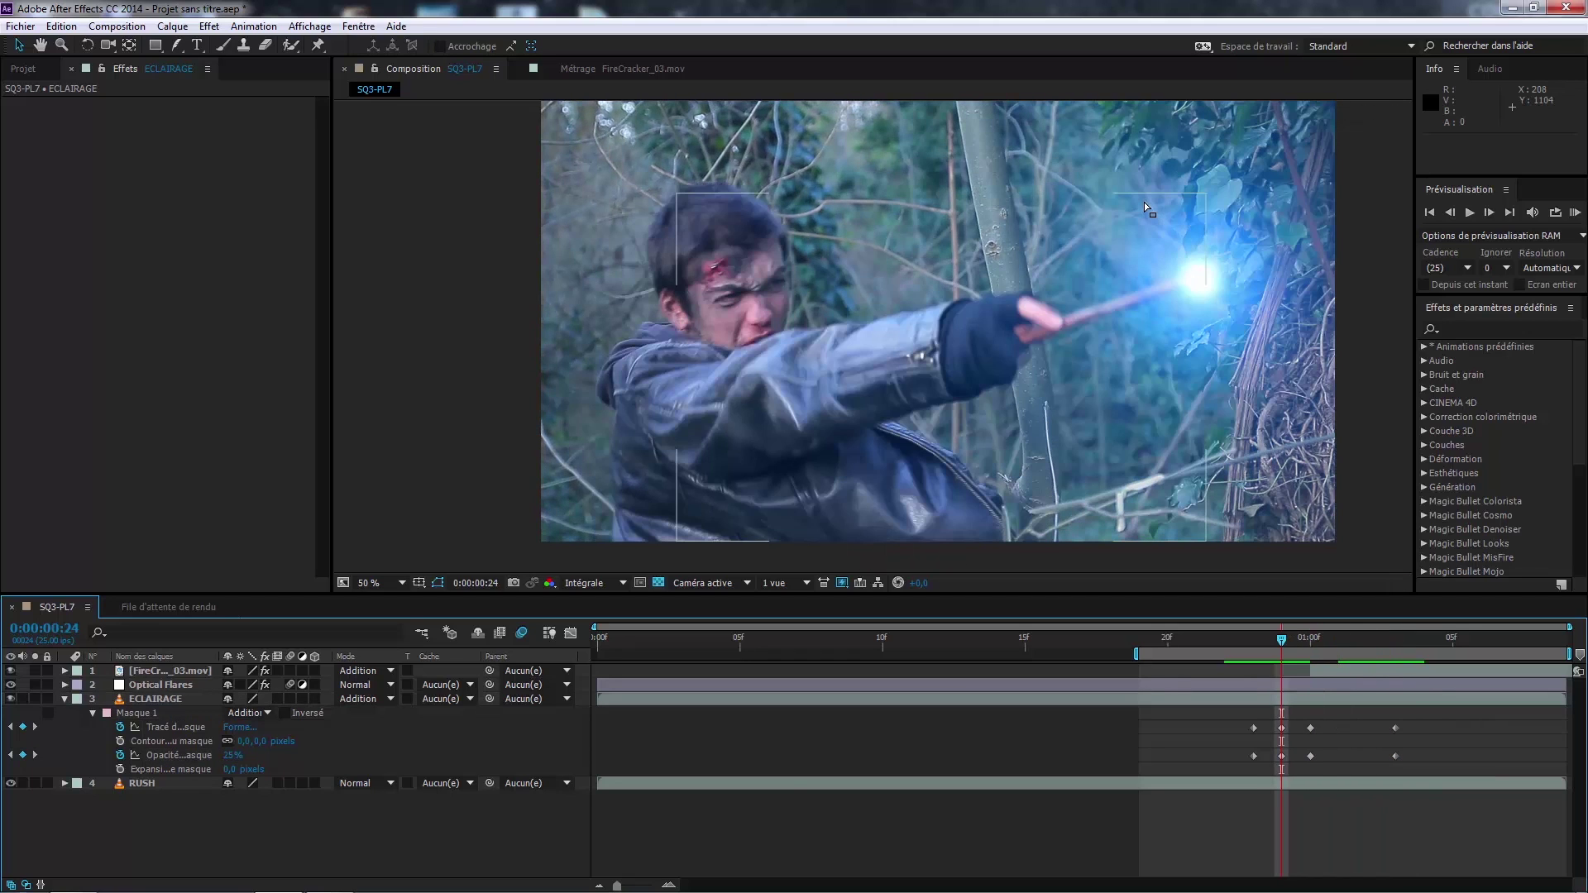
key("KP_0")
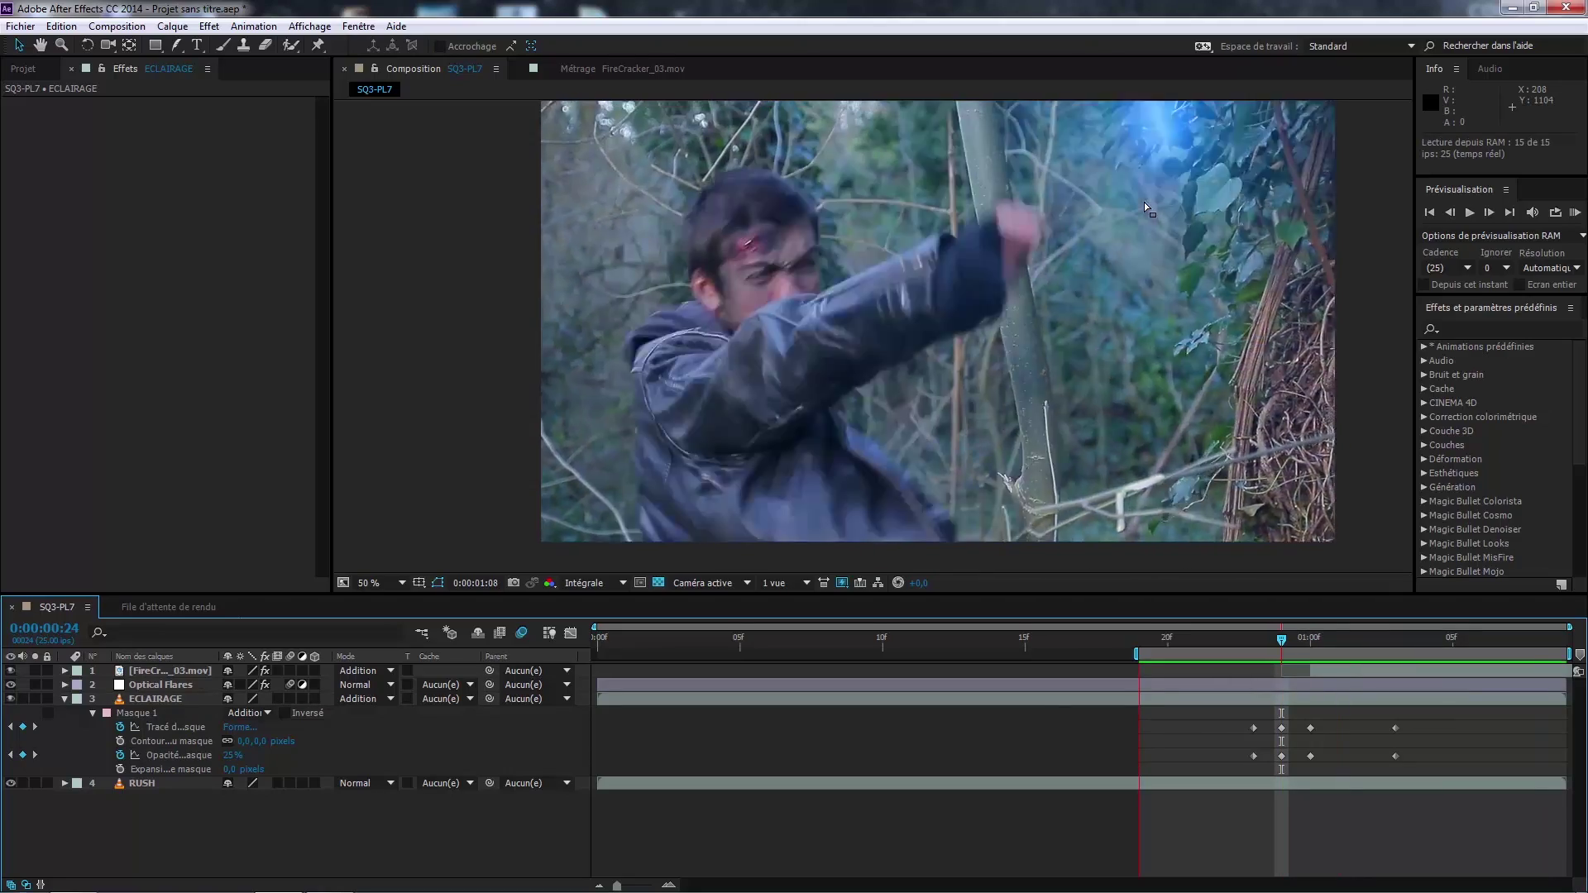
key("space")
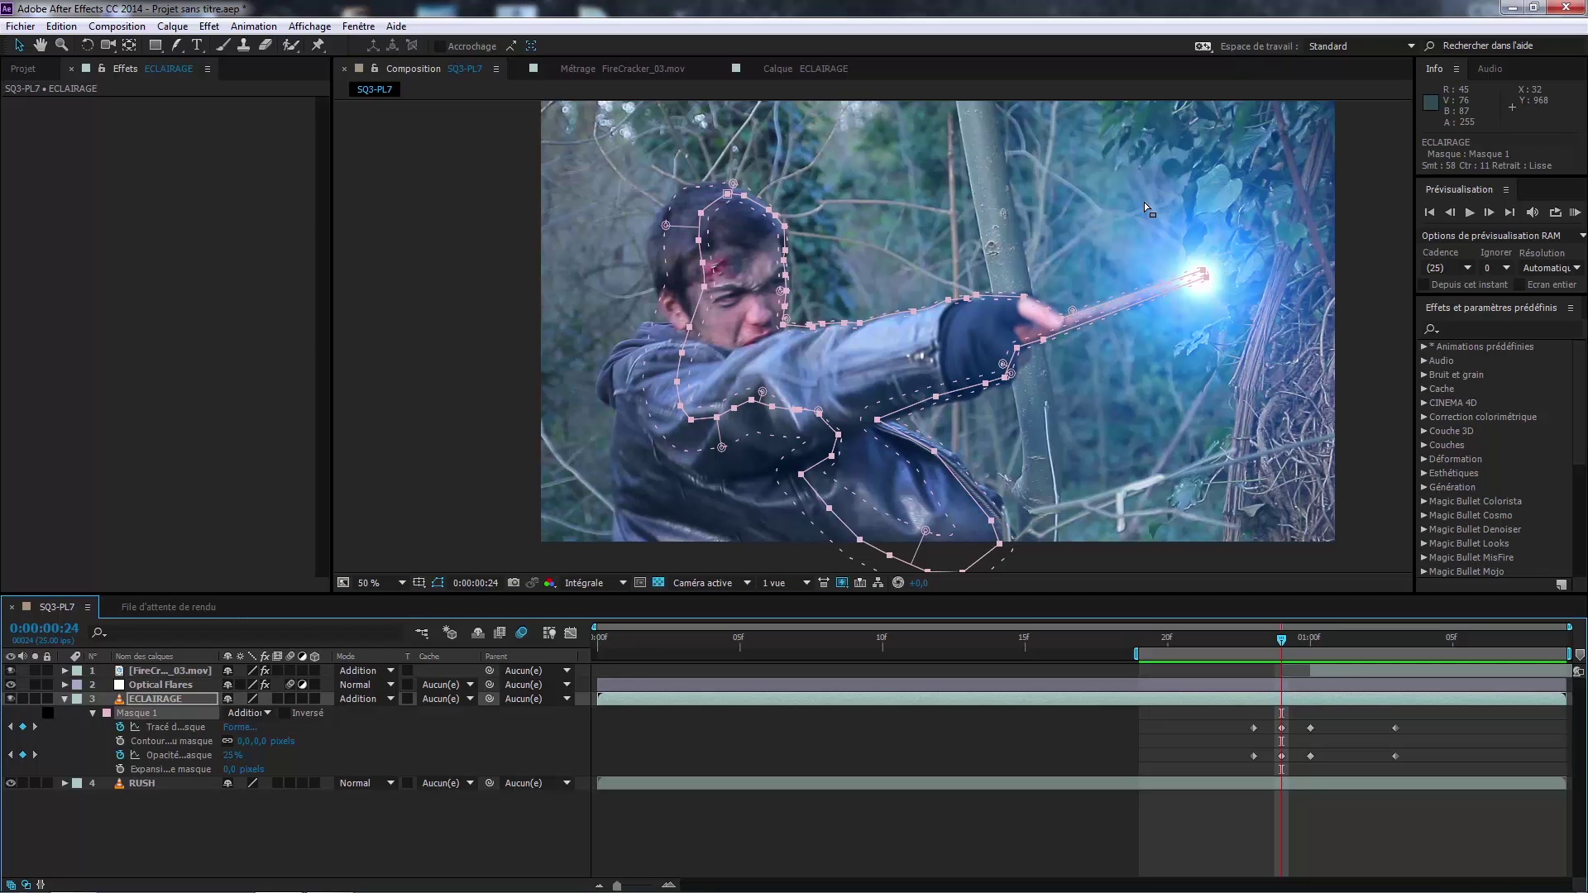
Step: Lock Masque 1 on the ECLAIRAGE layer, and check the frames from 0:00:00:24 to 0:00:01:03 without its outline
left_click(48, 713)
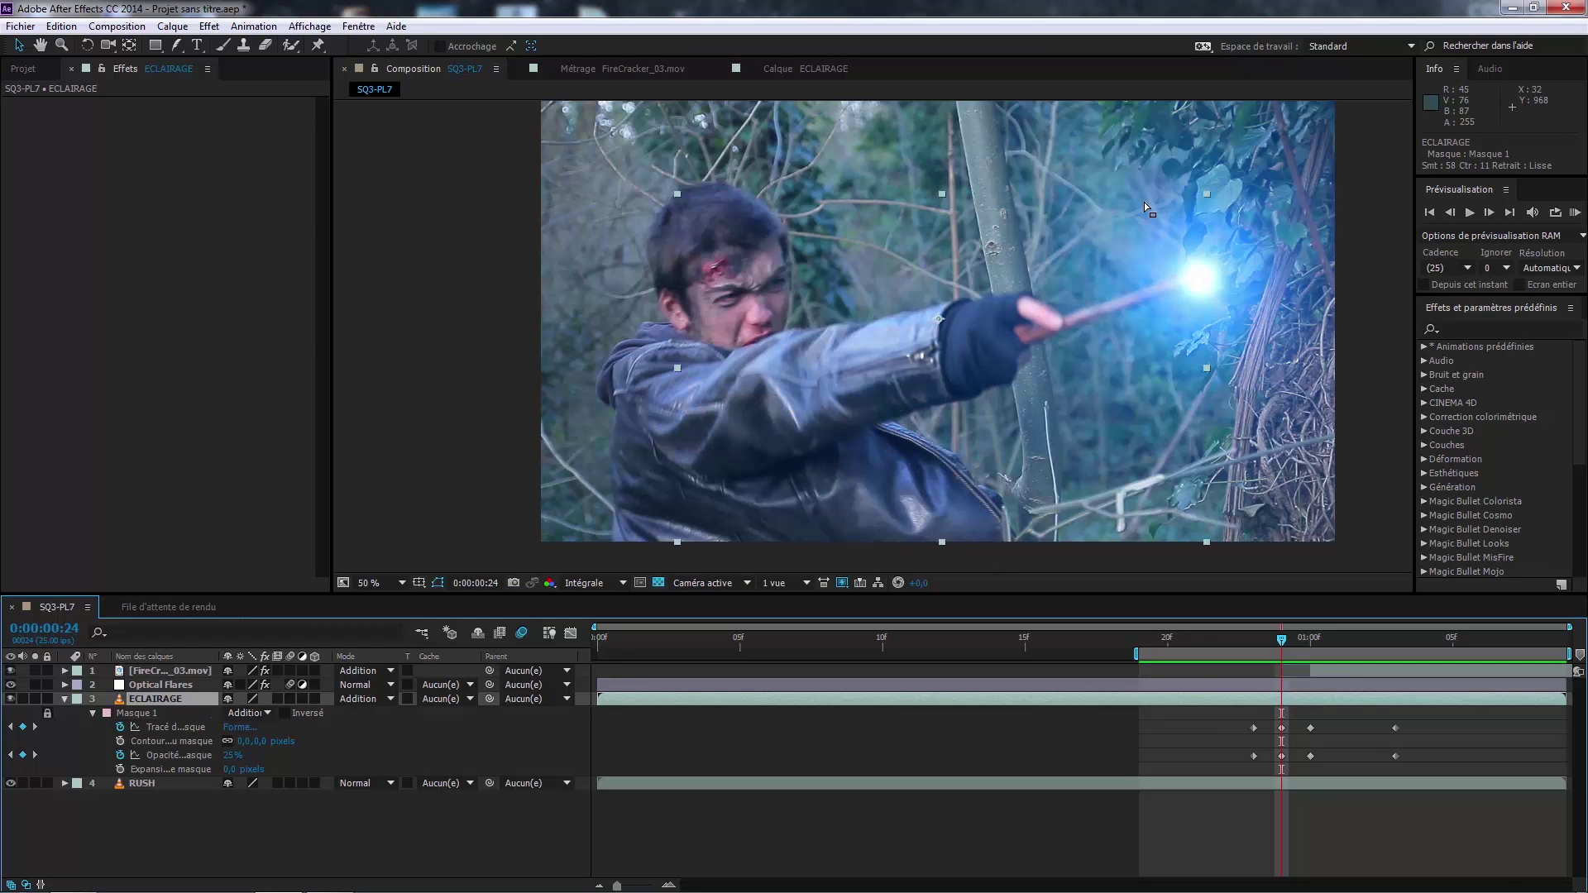
key("Page_Down")
key("Page_Down")
key("Page_Up")
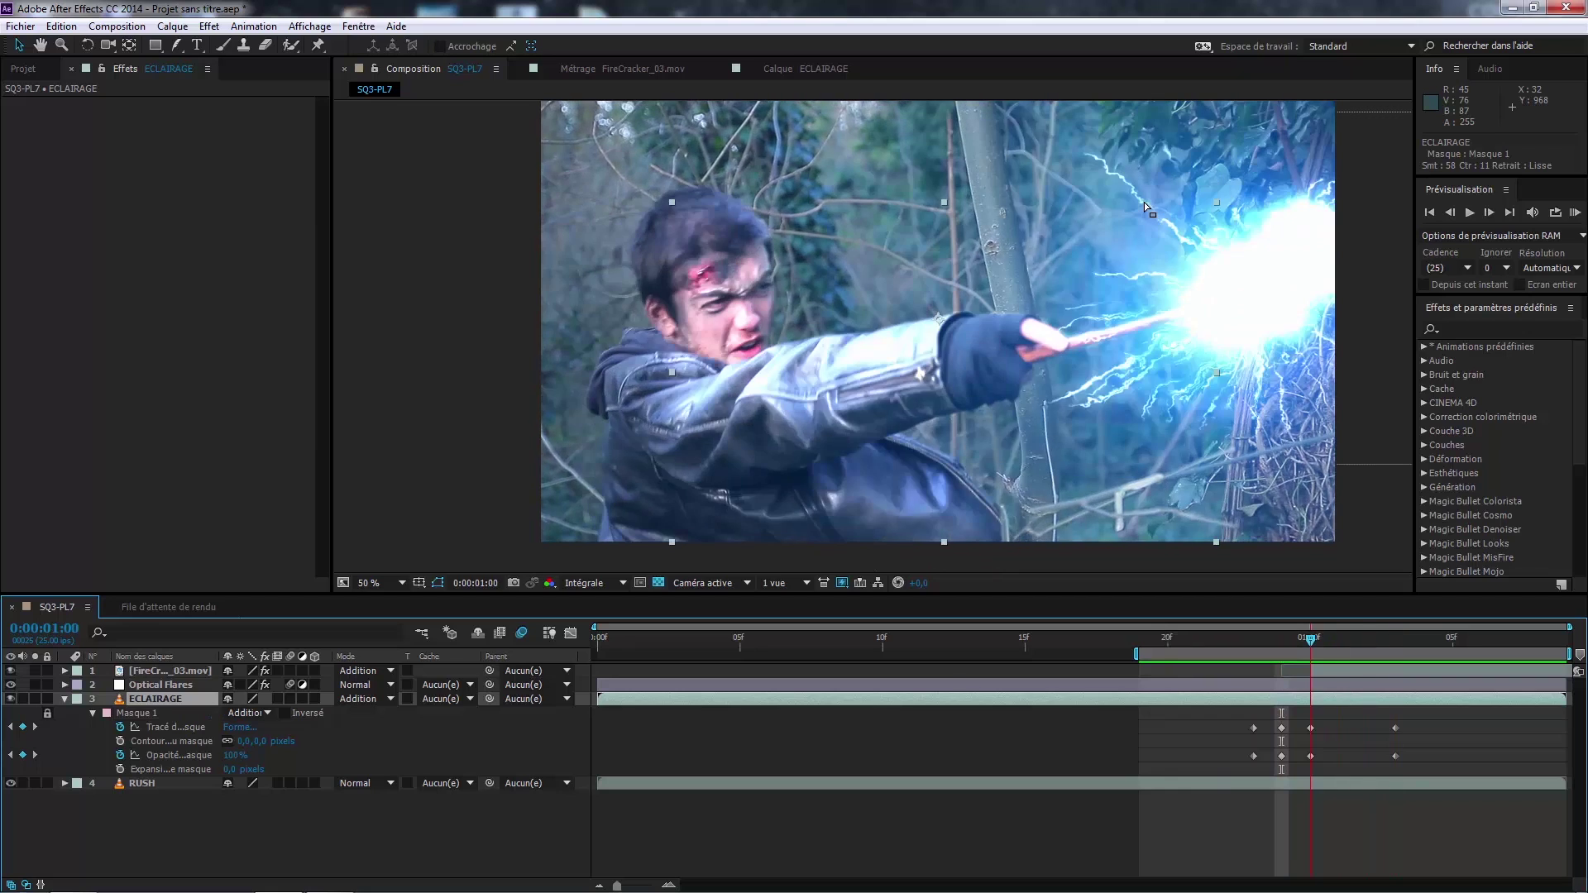
key("Page_Down")
key("Page_Down")
key("Page_Down")
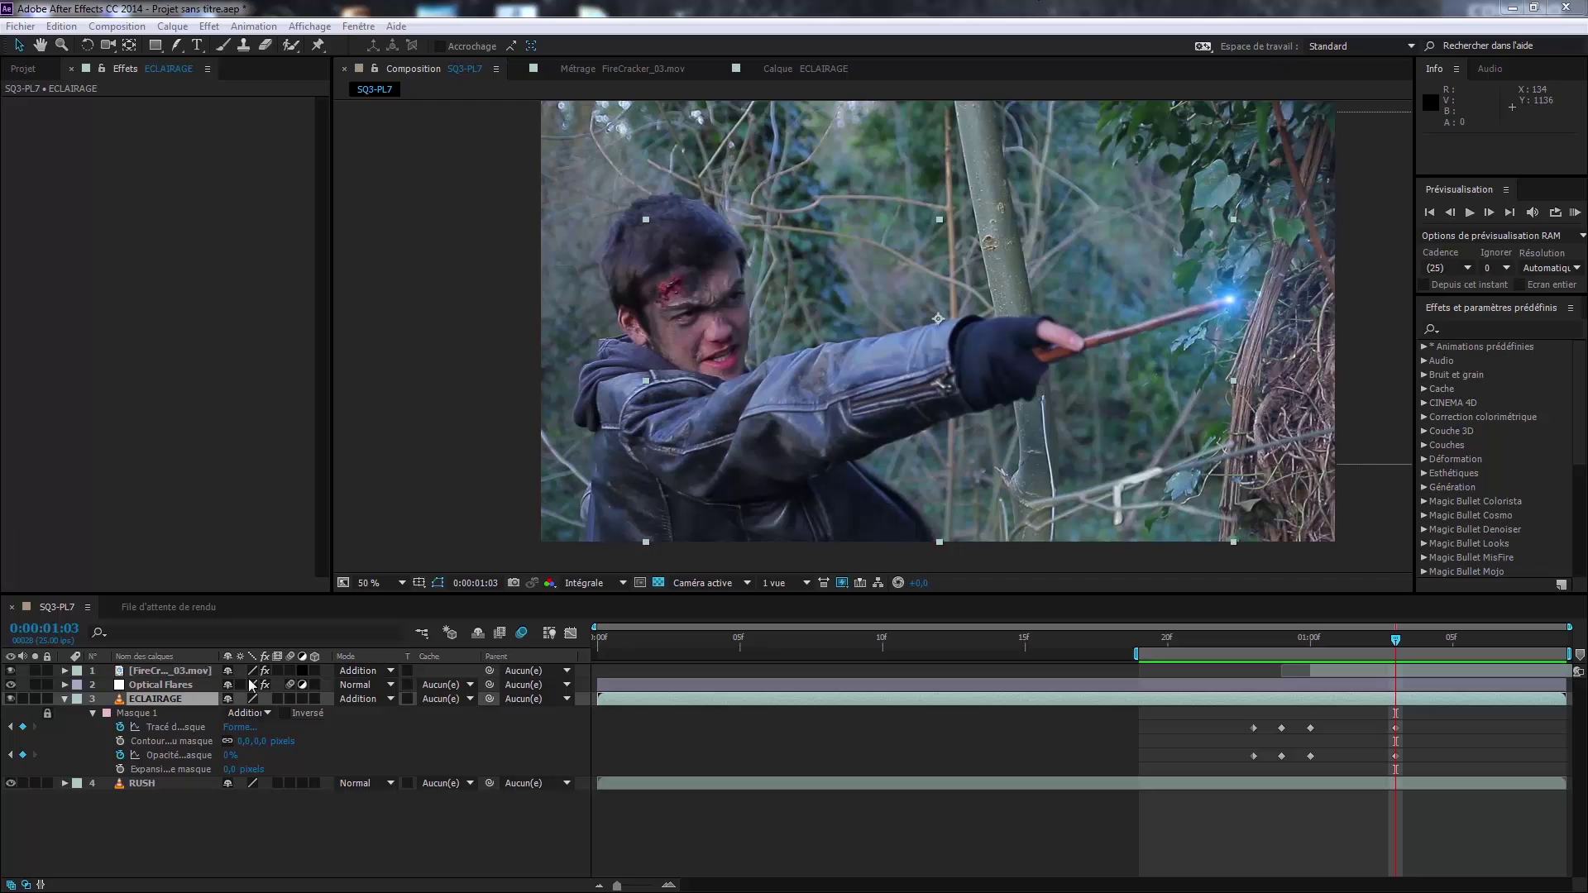
Step: Draw a closed 13-point Pen mask around the tree trunk behind the actor's hand on ECLAIRAGE at 0:00:01:00
left_click(181, 702)
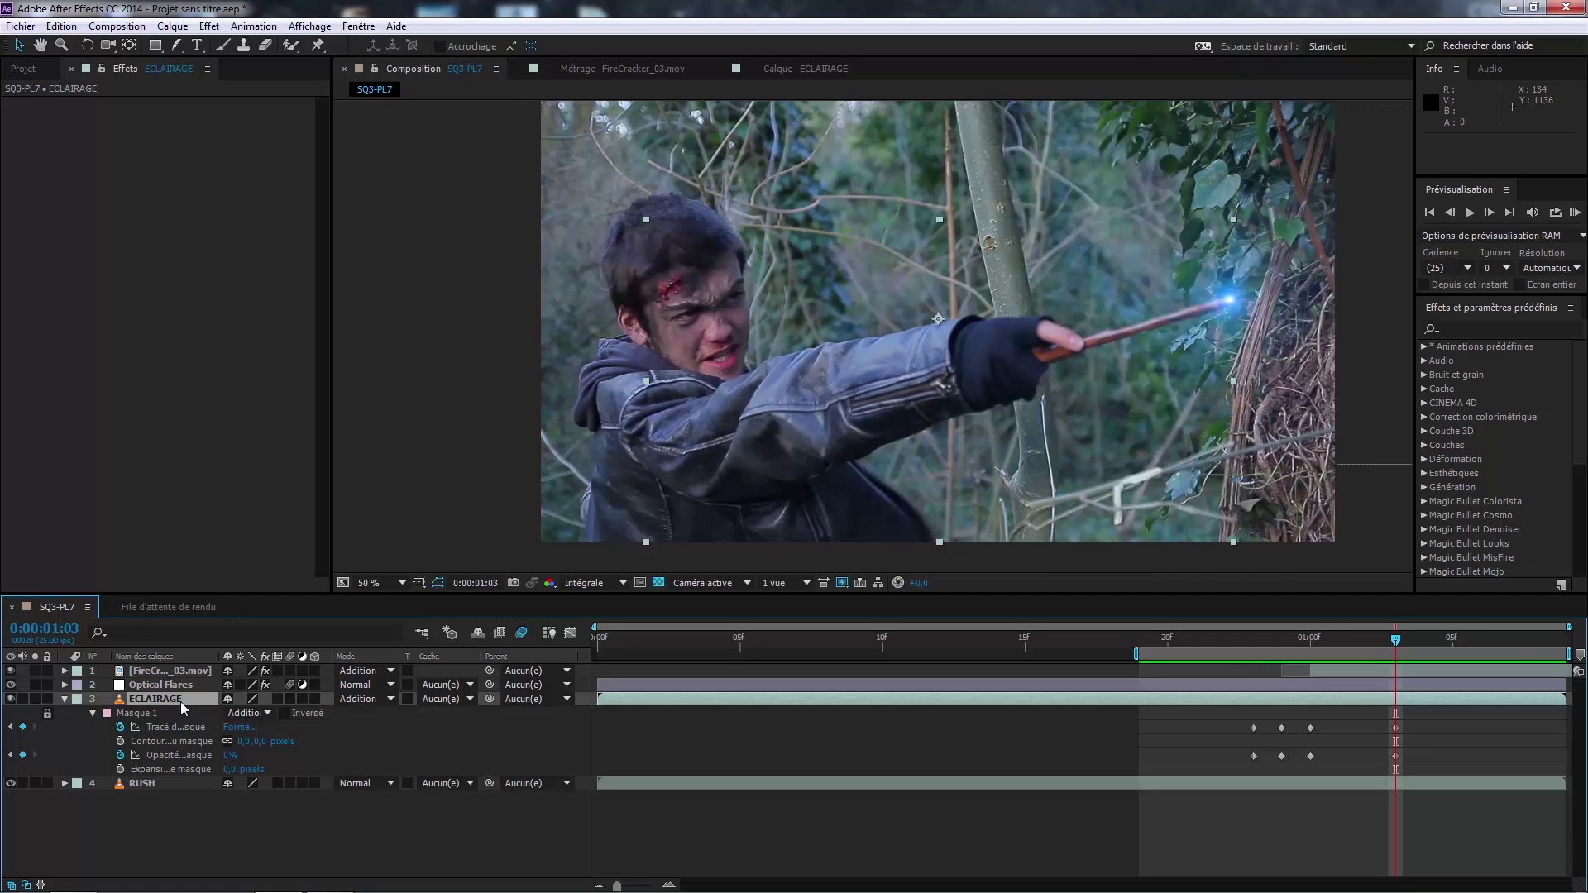
mouse_move(1330, 648)
left_mouse_down()
mouse_move(1257, 647)
mouse_move(1308, 650)
left_mouse_up()
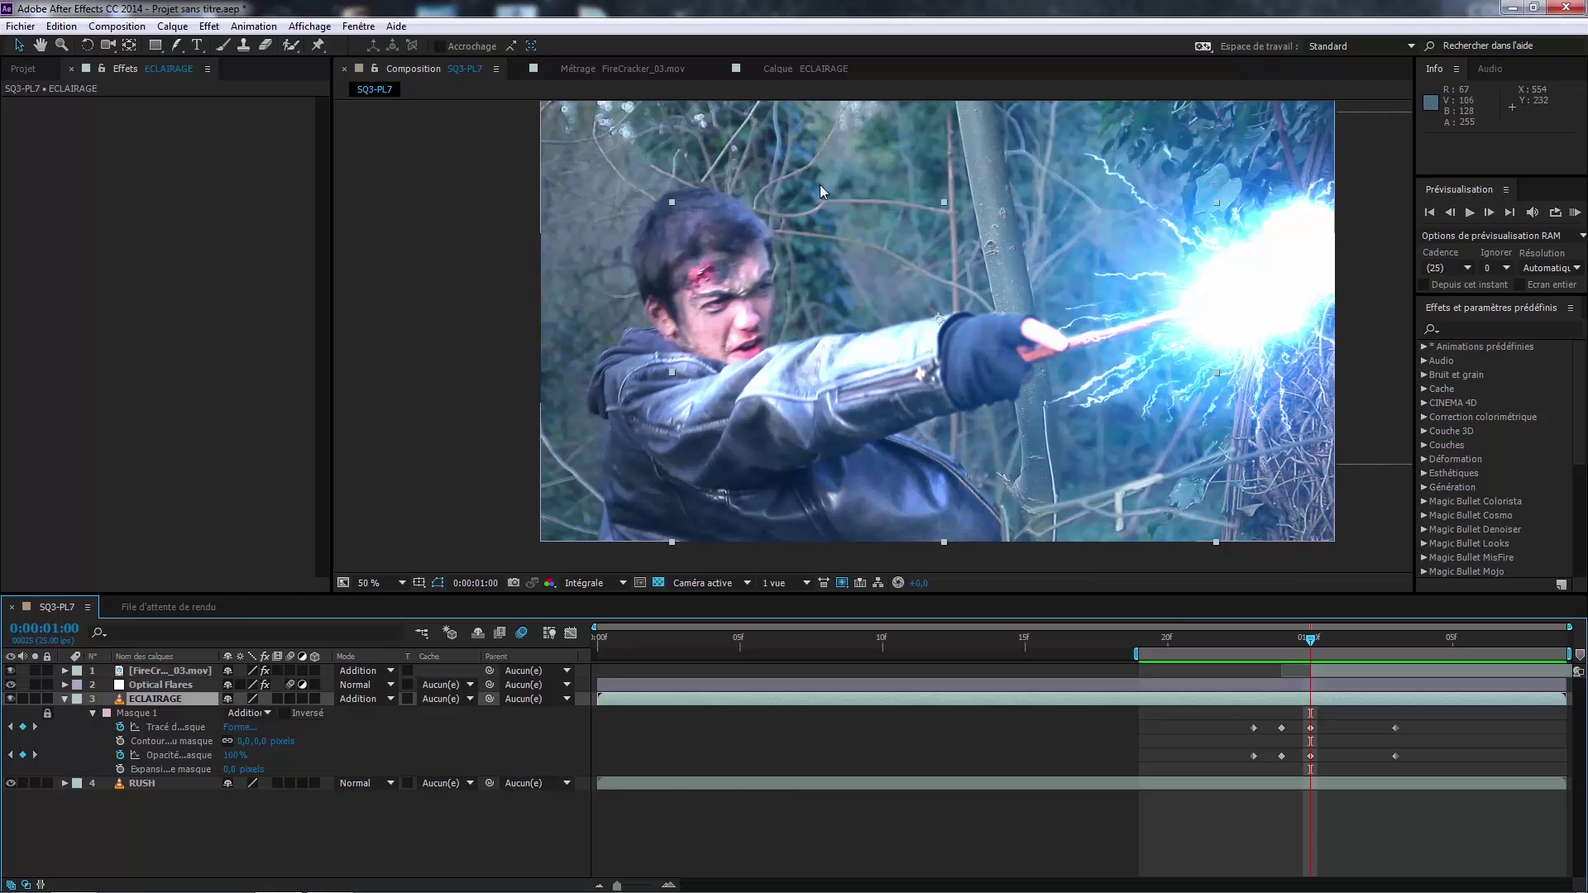
key("g")
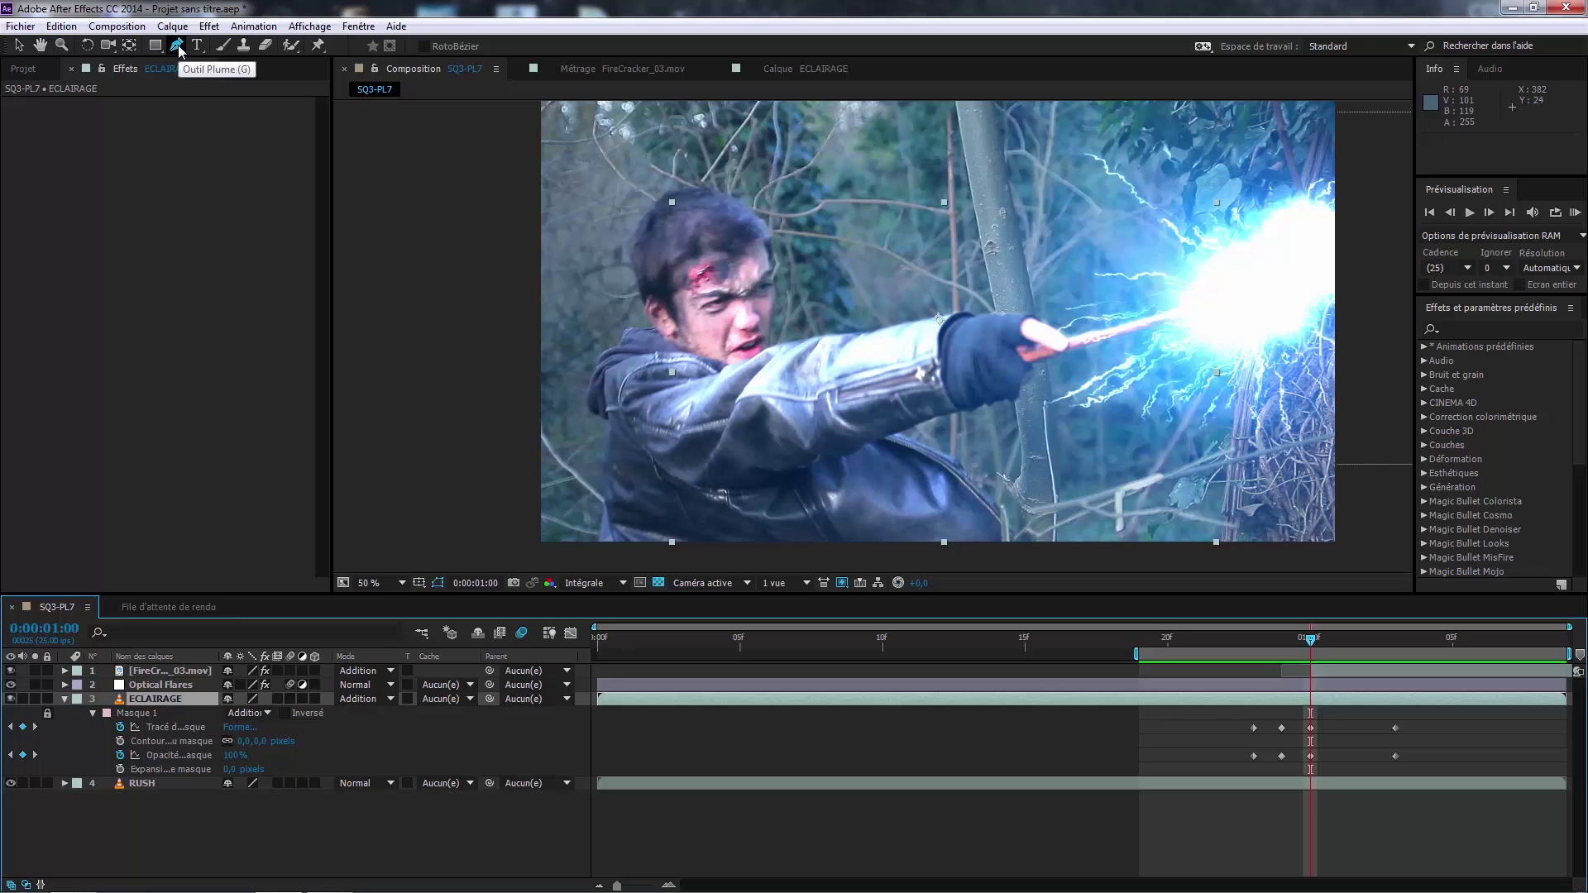
mouse_move(1027, 158)
left_mouse_down()
mouse_move(1025, 195)
mouse_move(1017, 177)
left_mouse_up()
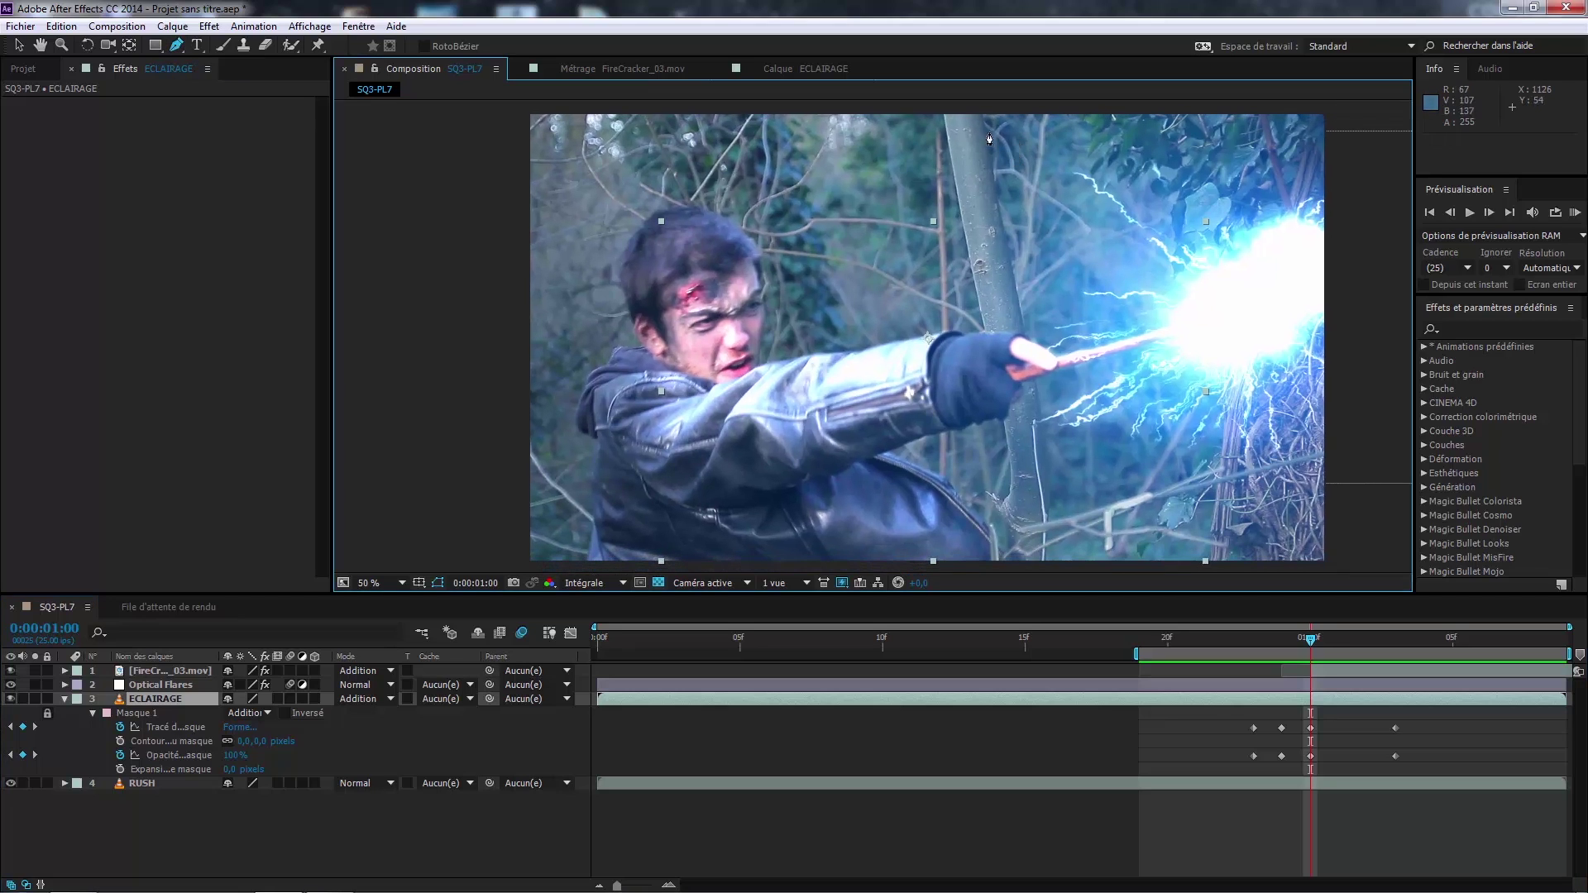
left_click(982, 109)
left_click(1018, 301)
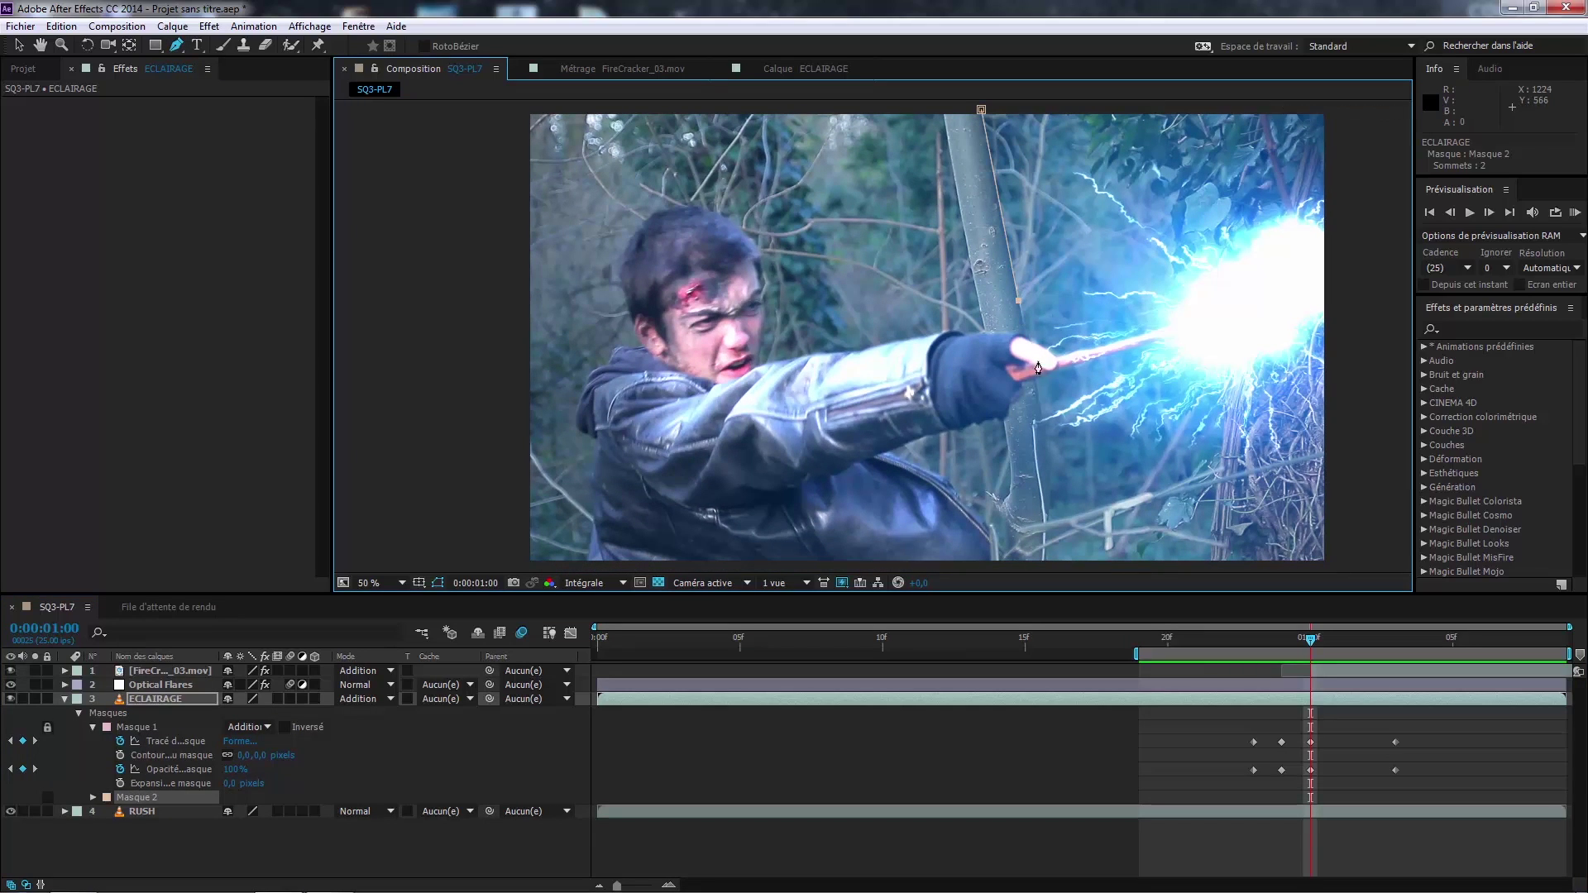
left_click(1041, 395)
left_click(1048, 527)
left_click(1039, 568)
left_click(1023, 513)
left_click(1025, 452)
left_click(1014, 402)
left_click(1001, 322)
left_click(979, 218)
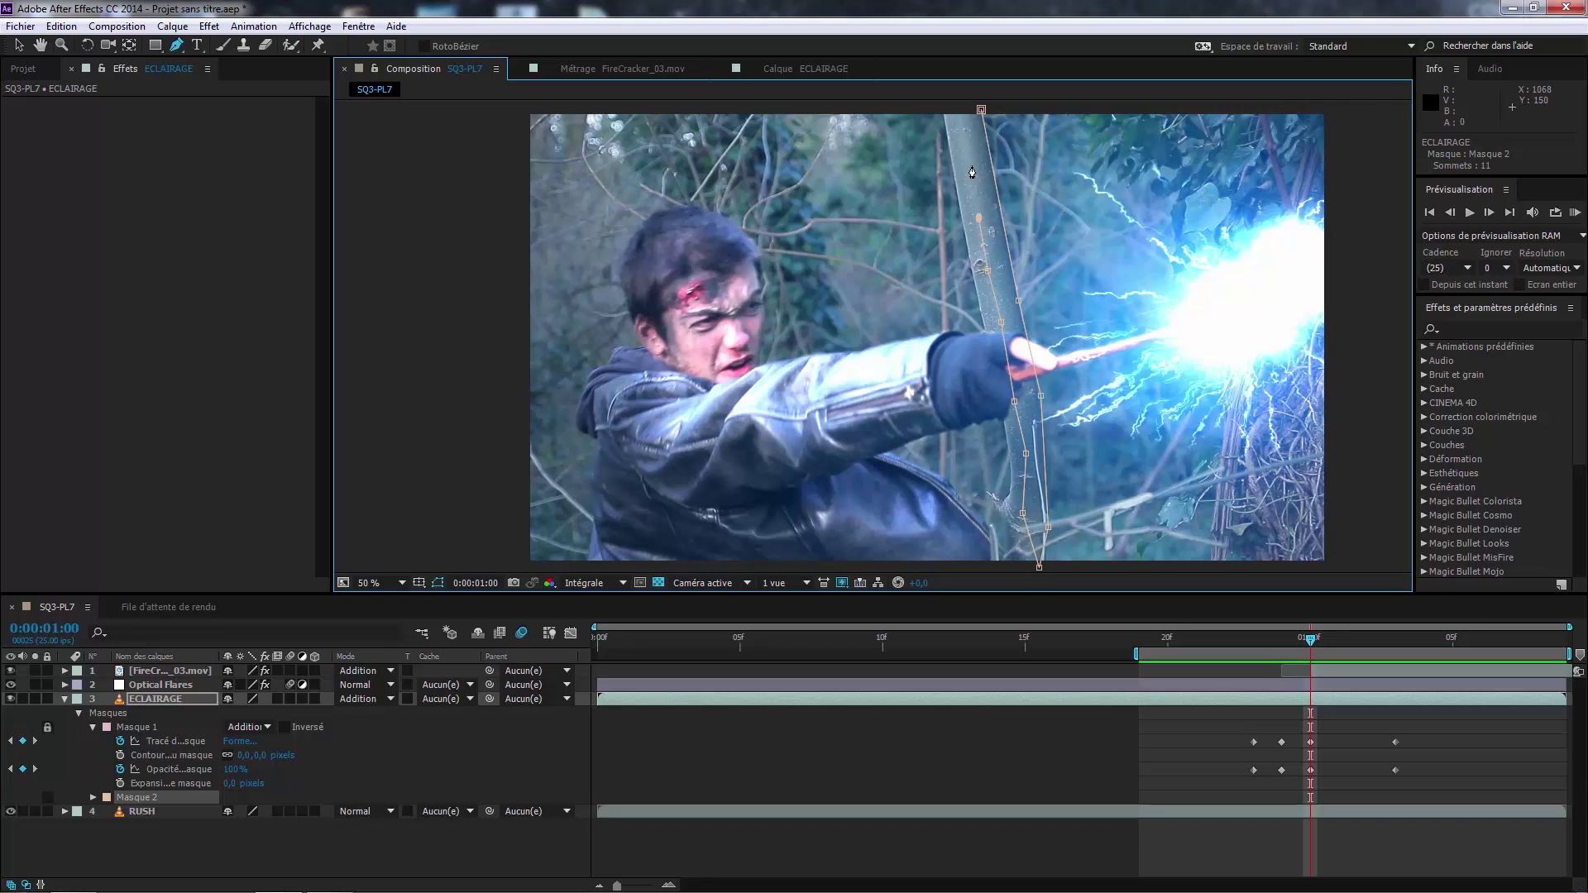
left_click(964, 145)
left_click(960, 104)
left_click(981, 110)
Step: Feather the tree trunk's Masque 2 by 50 pixels and keyframe its opacity at 100% at 0:00:01:00
left_click(93, 799)
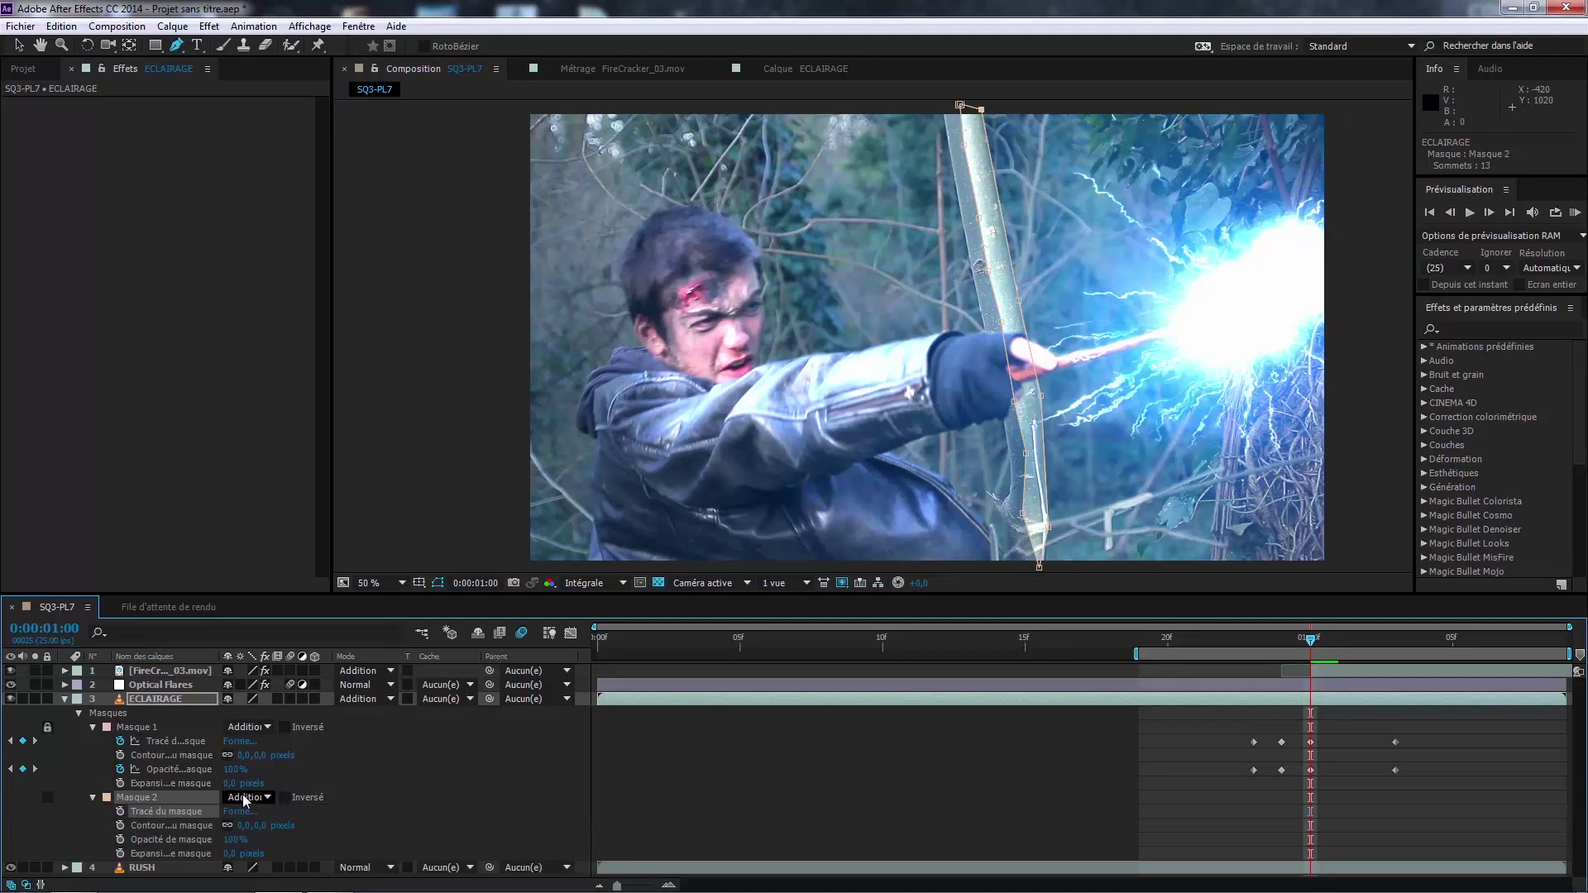
left_click_drag(253, 823, 293, 817)
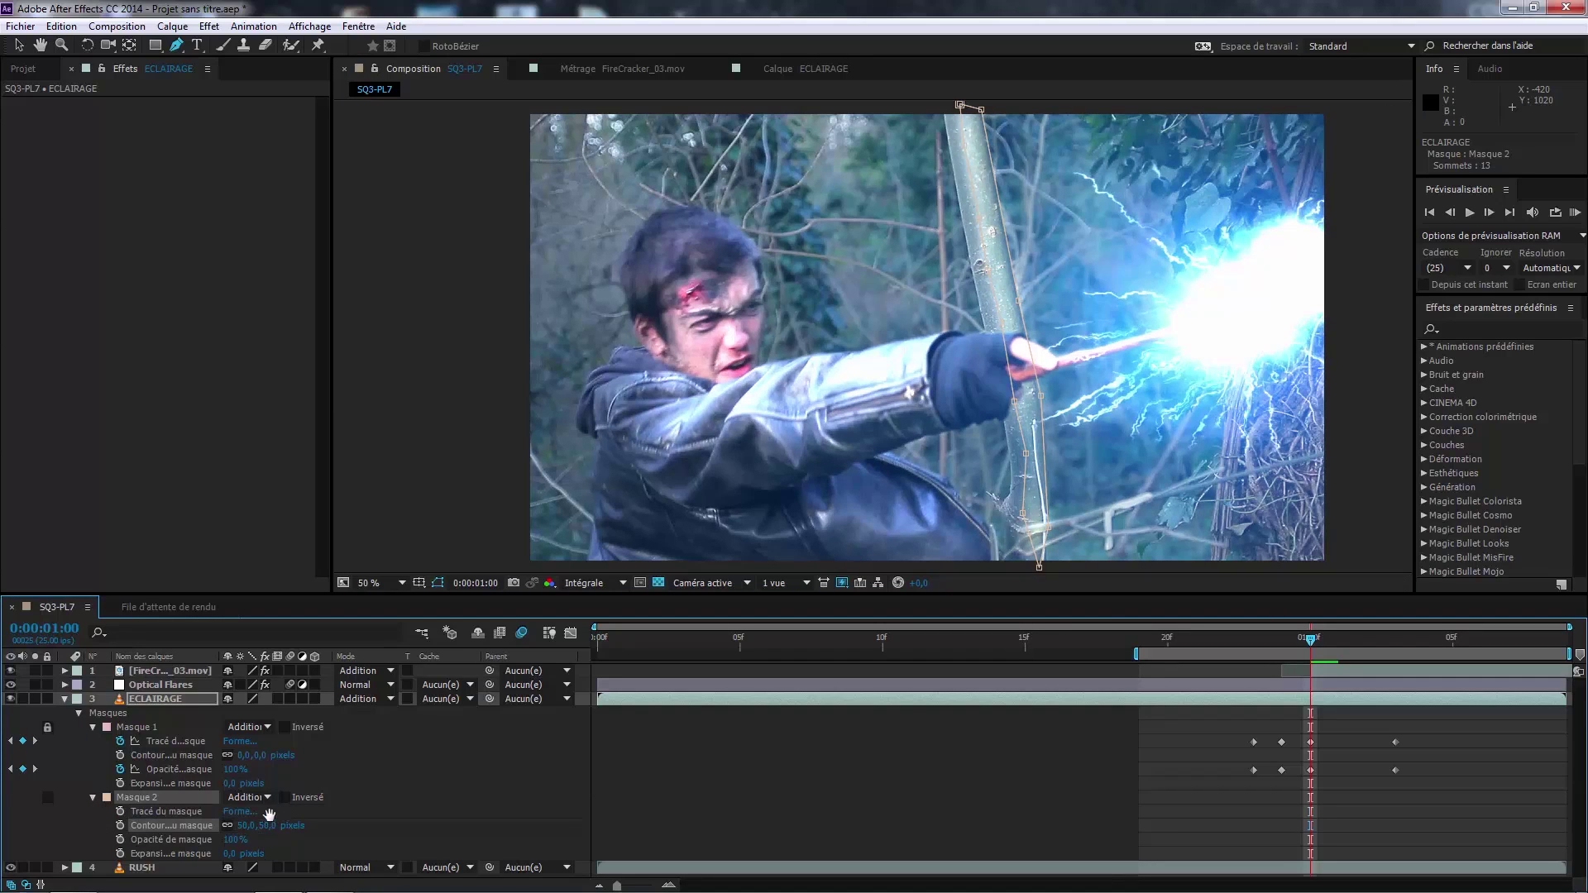
left_click(120, 839)
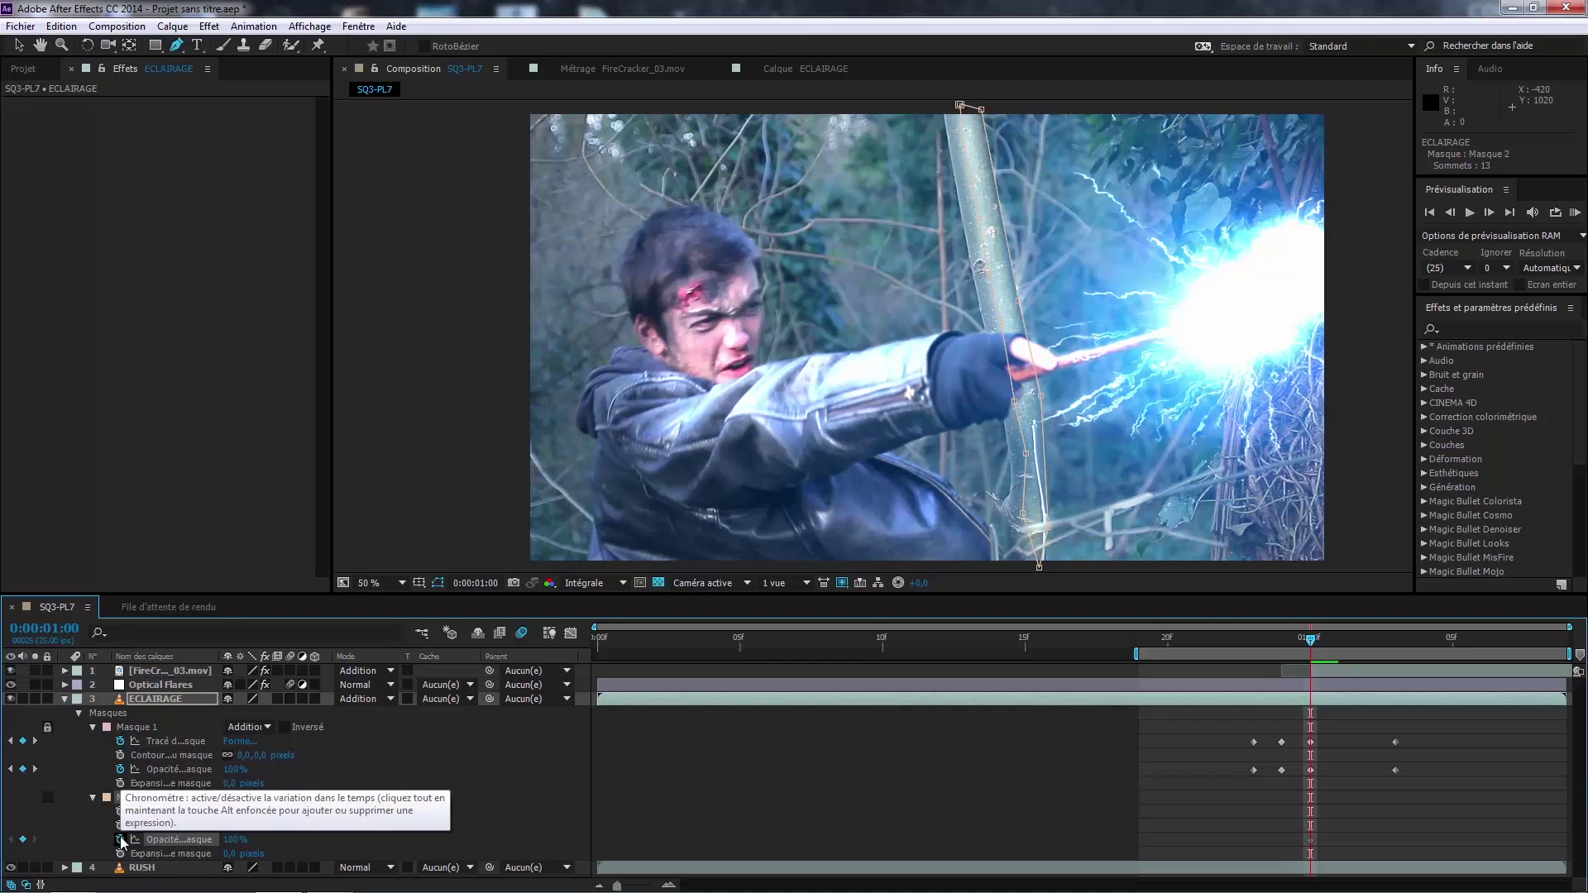
Step: Keyframe lower opacity values for Masque 2 at 0:00:00:23 and 0:00:00:24 so the tree trunk's lighting fades in
key("Page_Up")
key("Page_Up")
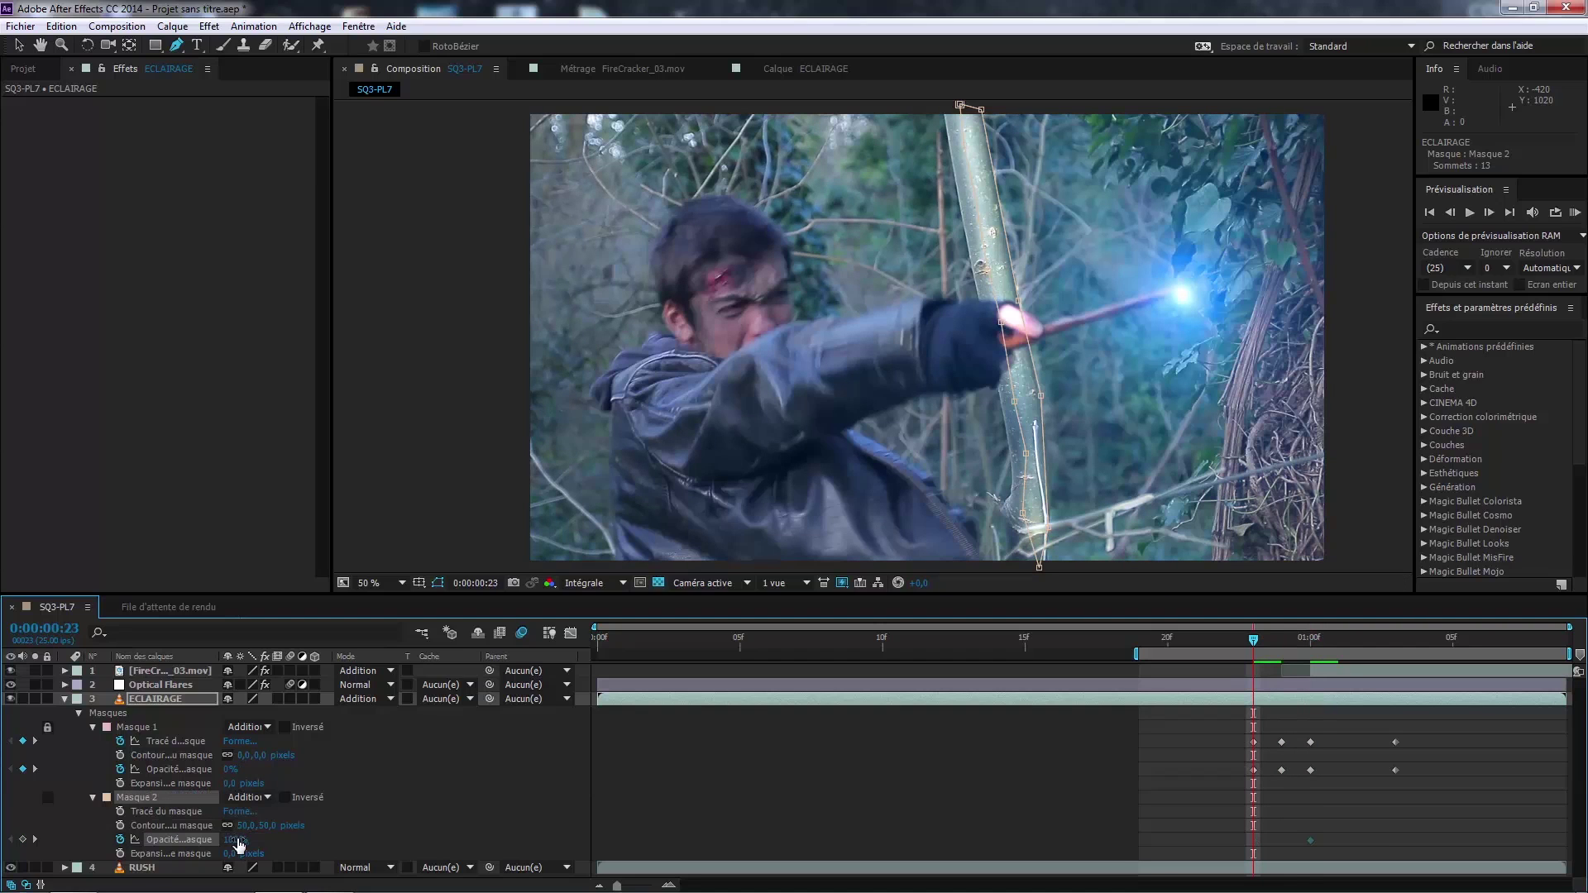
left_click(235, 841)
key("Return")
key("Page_Down")
left_click(232, 840)
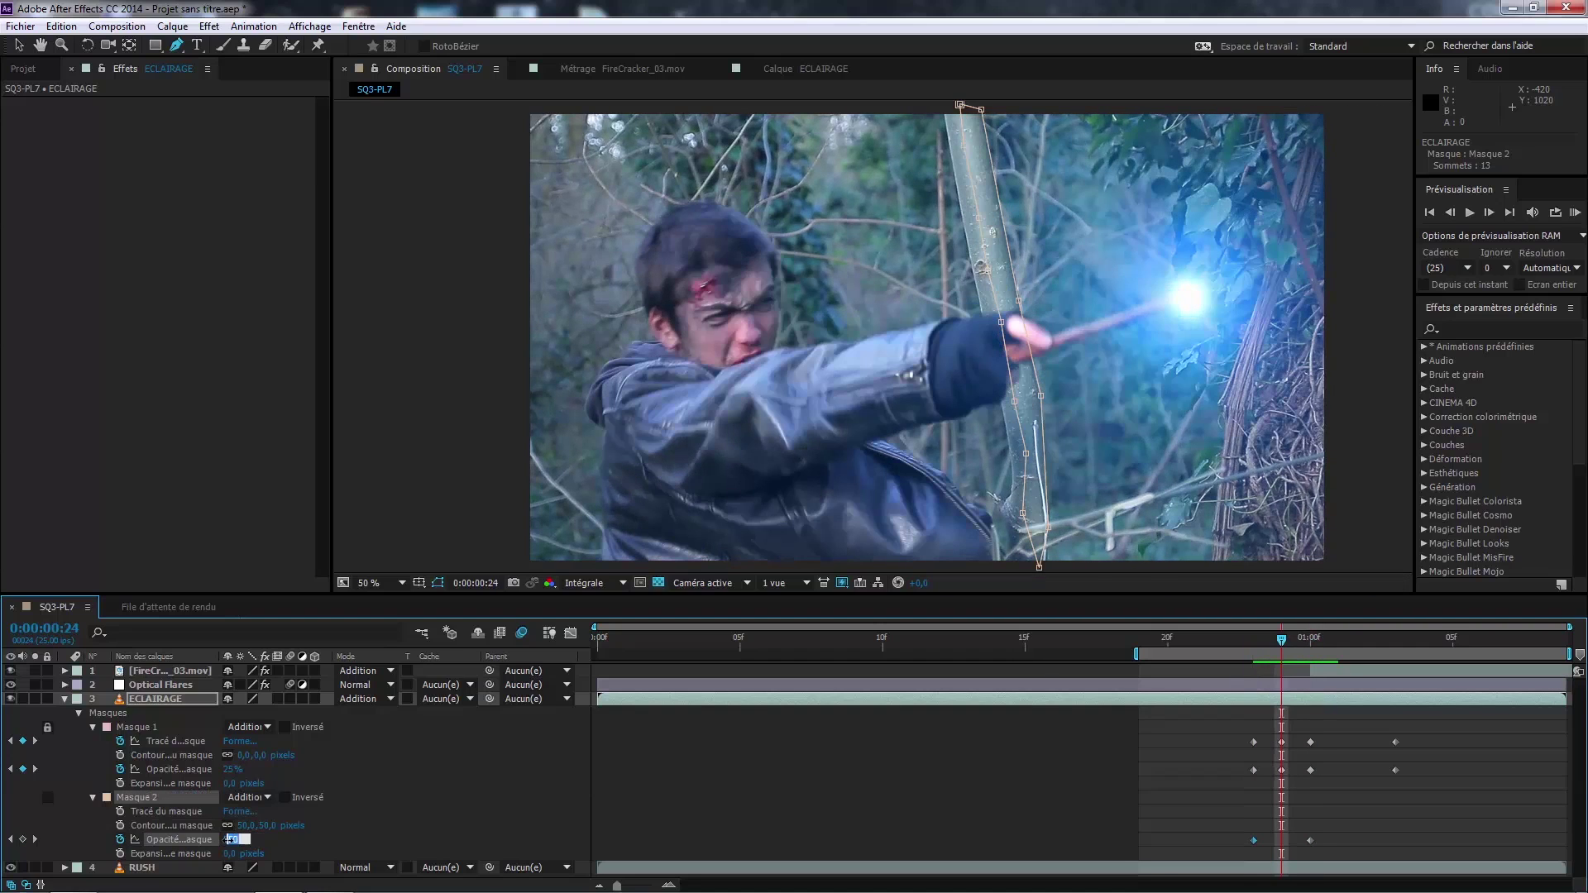
key("Return")
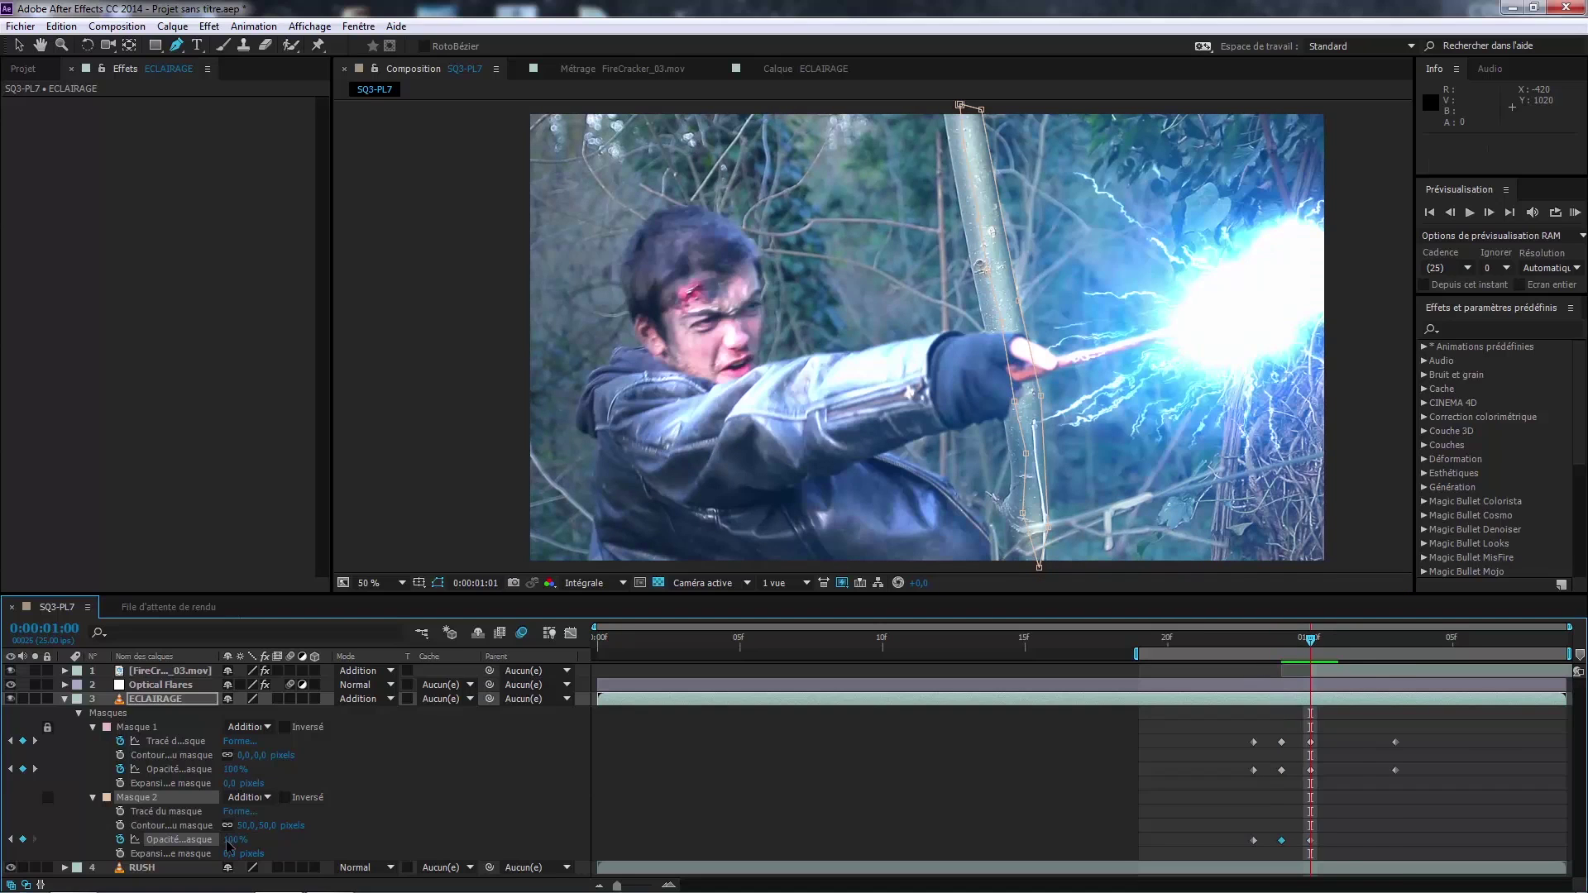
Step: Keyframe Masque 2's opacity at 0% at 0:00:01:03
key("Page_Down")
key("Page_Down")
left_click(232, 840)
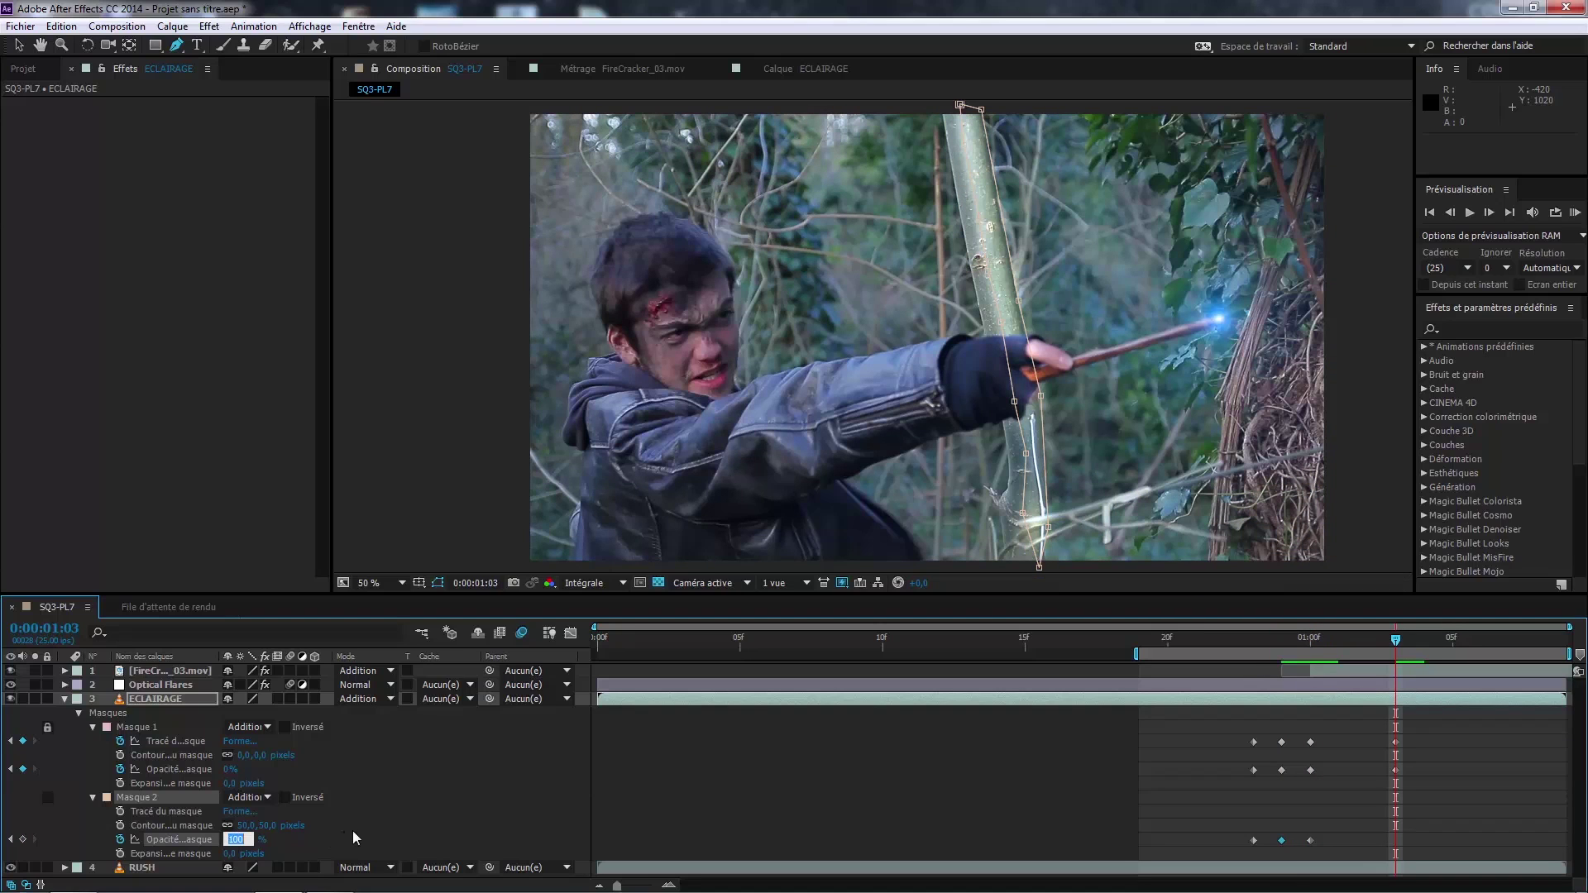
type("0")
key("Return")
Step: Draw a closed 21-point Pen mask around the ivy-covered tree and foliage behind the explosion on ECLAIRAGE at 0:00:01:00
key("Page_Up")
key("Page_Up")
key("Page_Up")
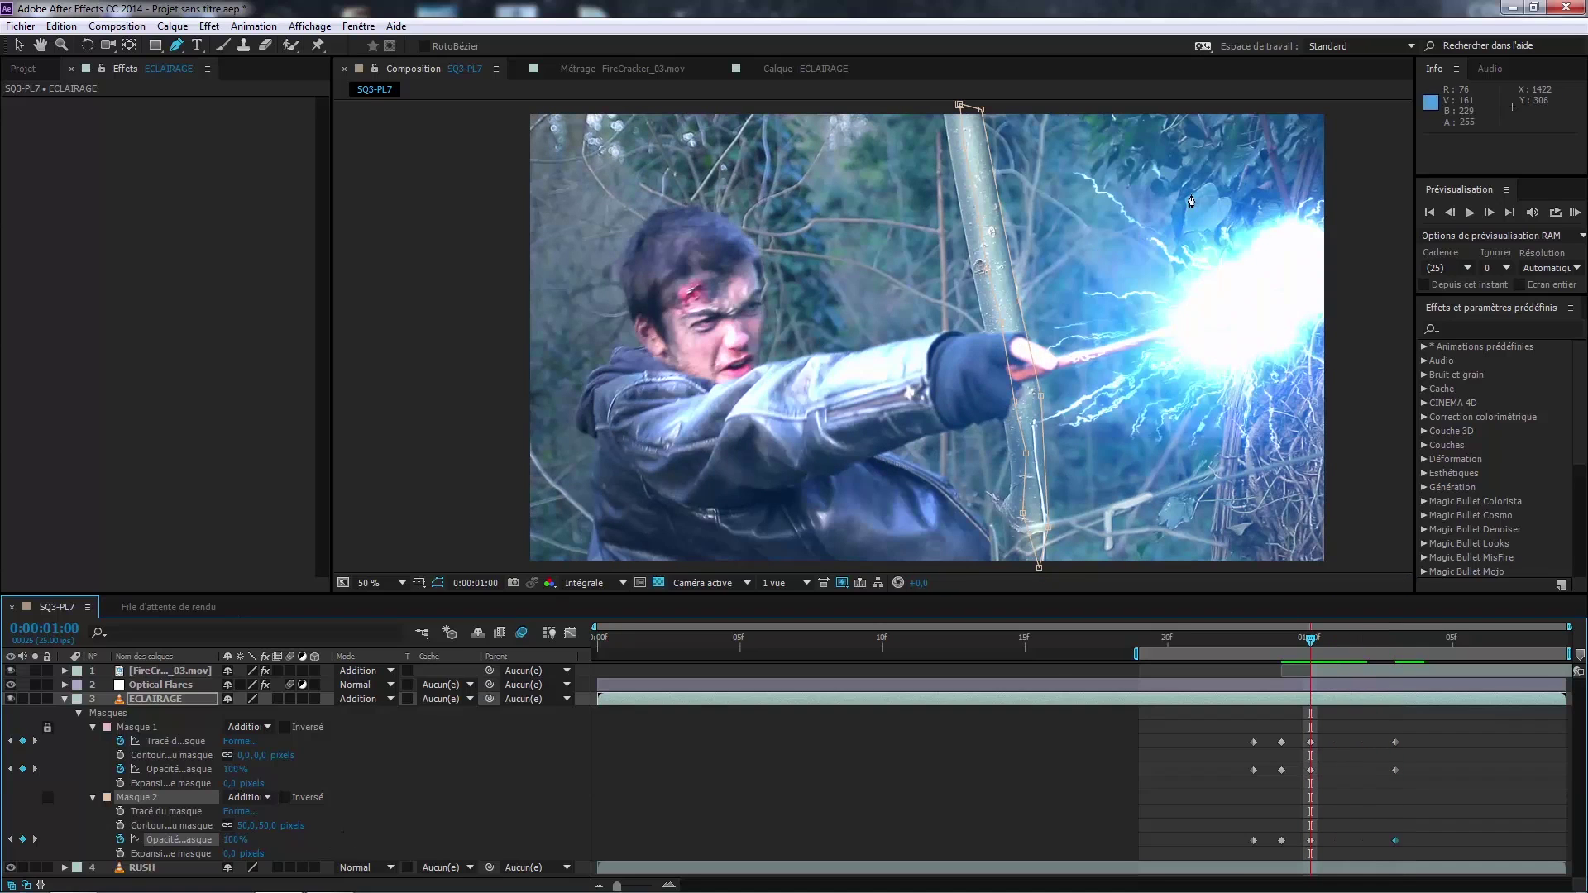
left_click(1116, 105)
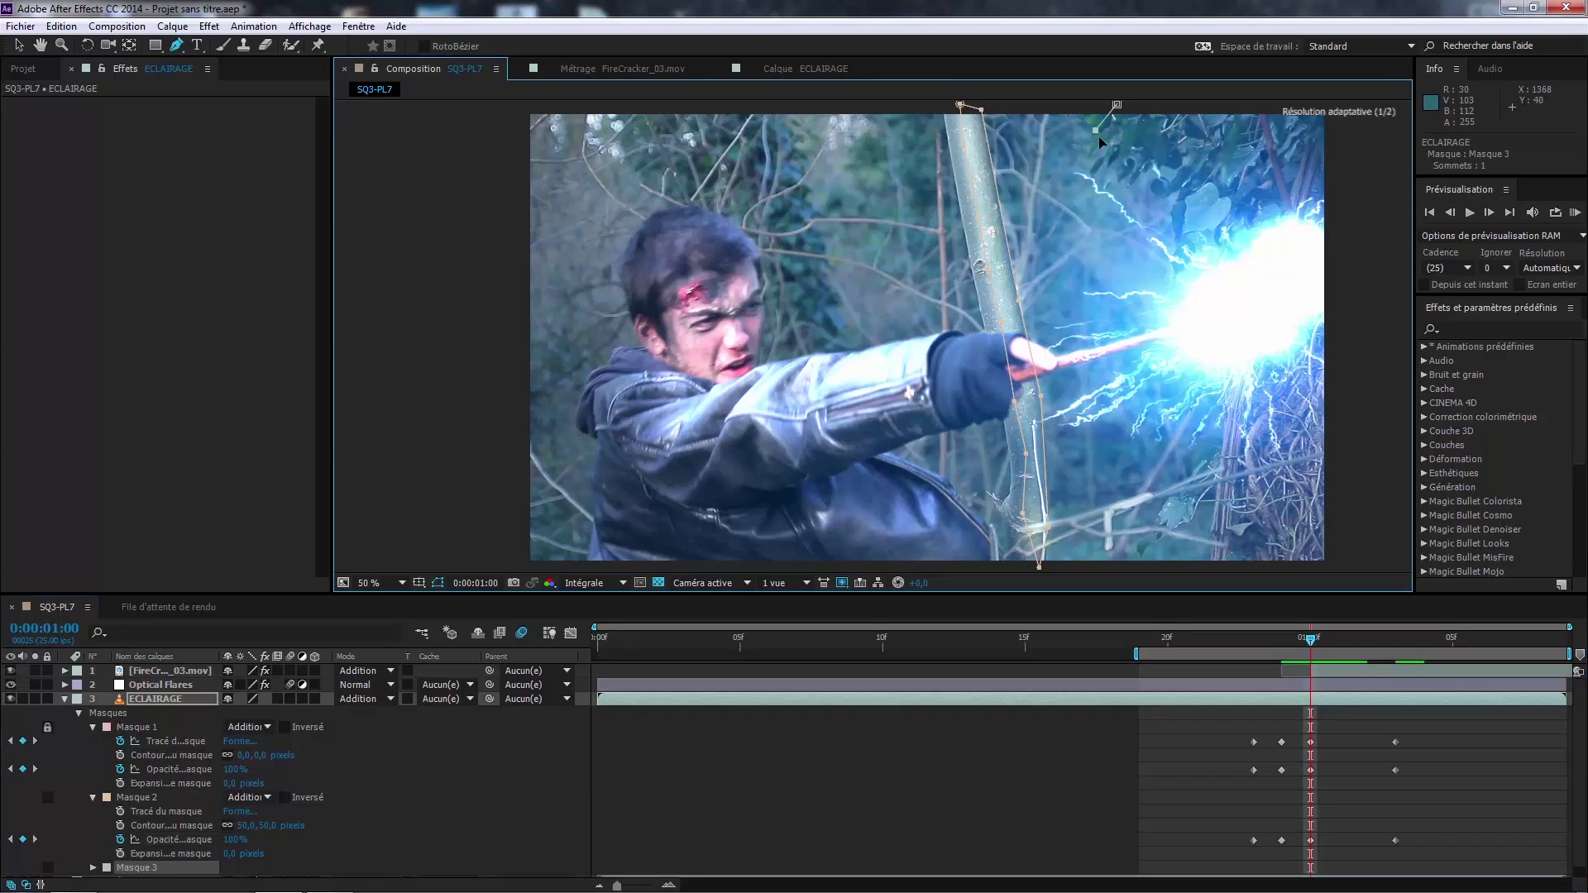
left_click(1096, 130)
left_click(1108, 156)
left_click(1225, 322)
left_click(1211, 368)
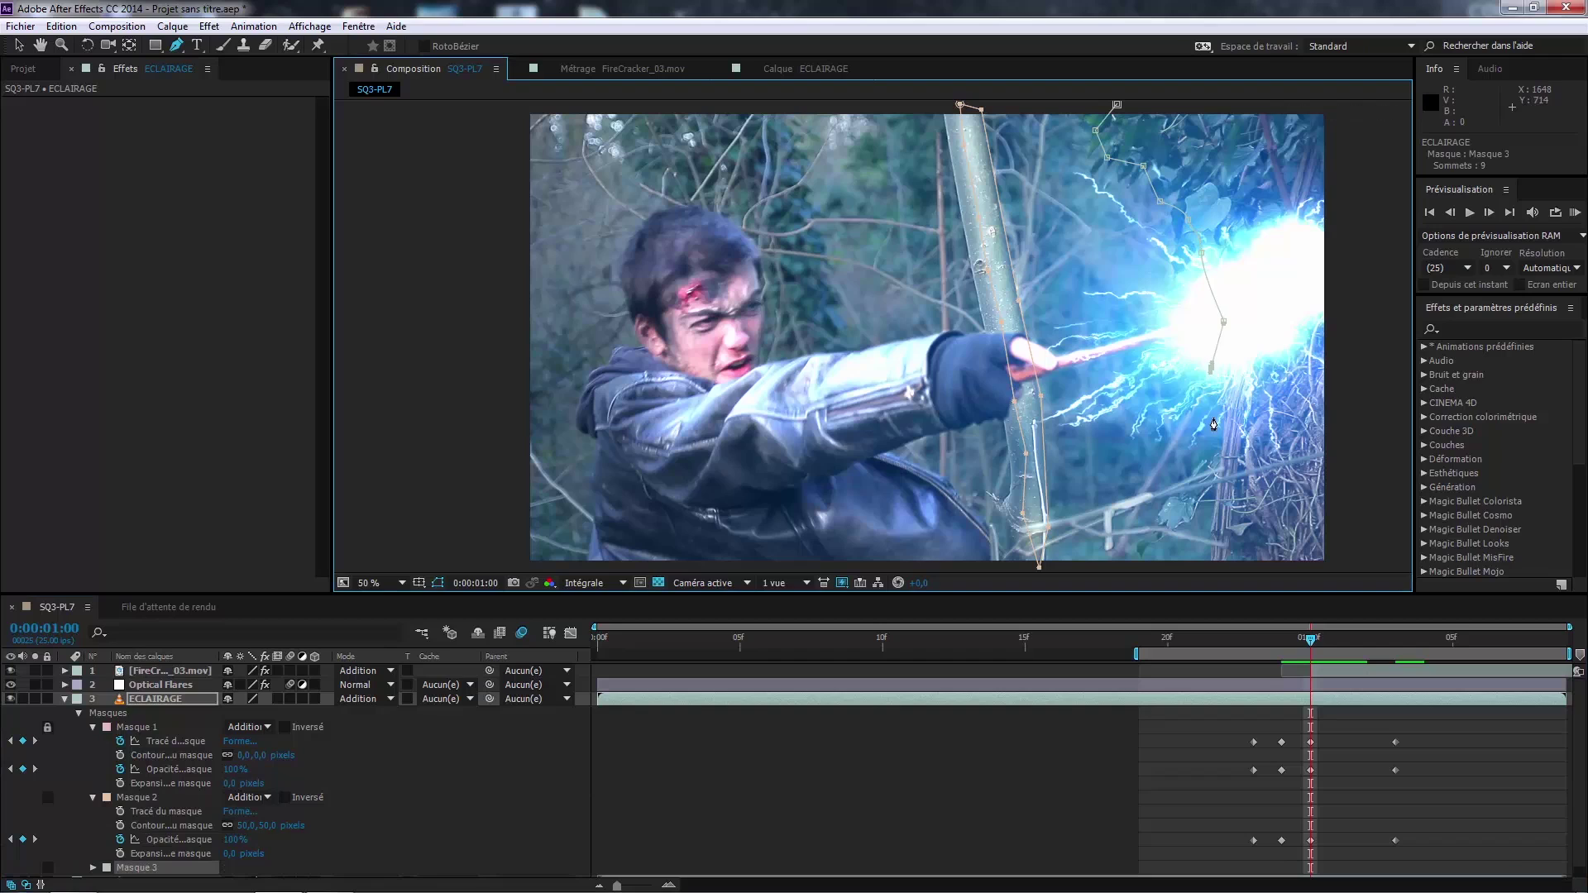
left_click_drag(1206, 571, 1164, 457)
left_click(1164, 449)
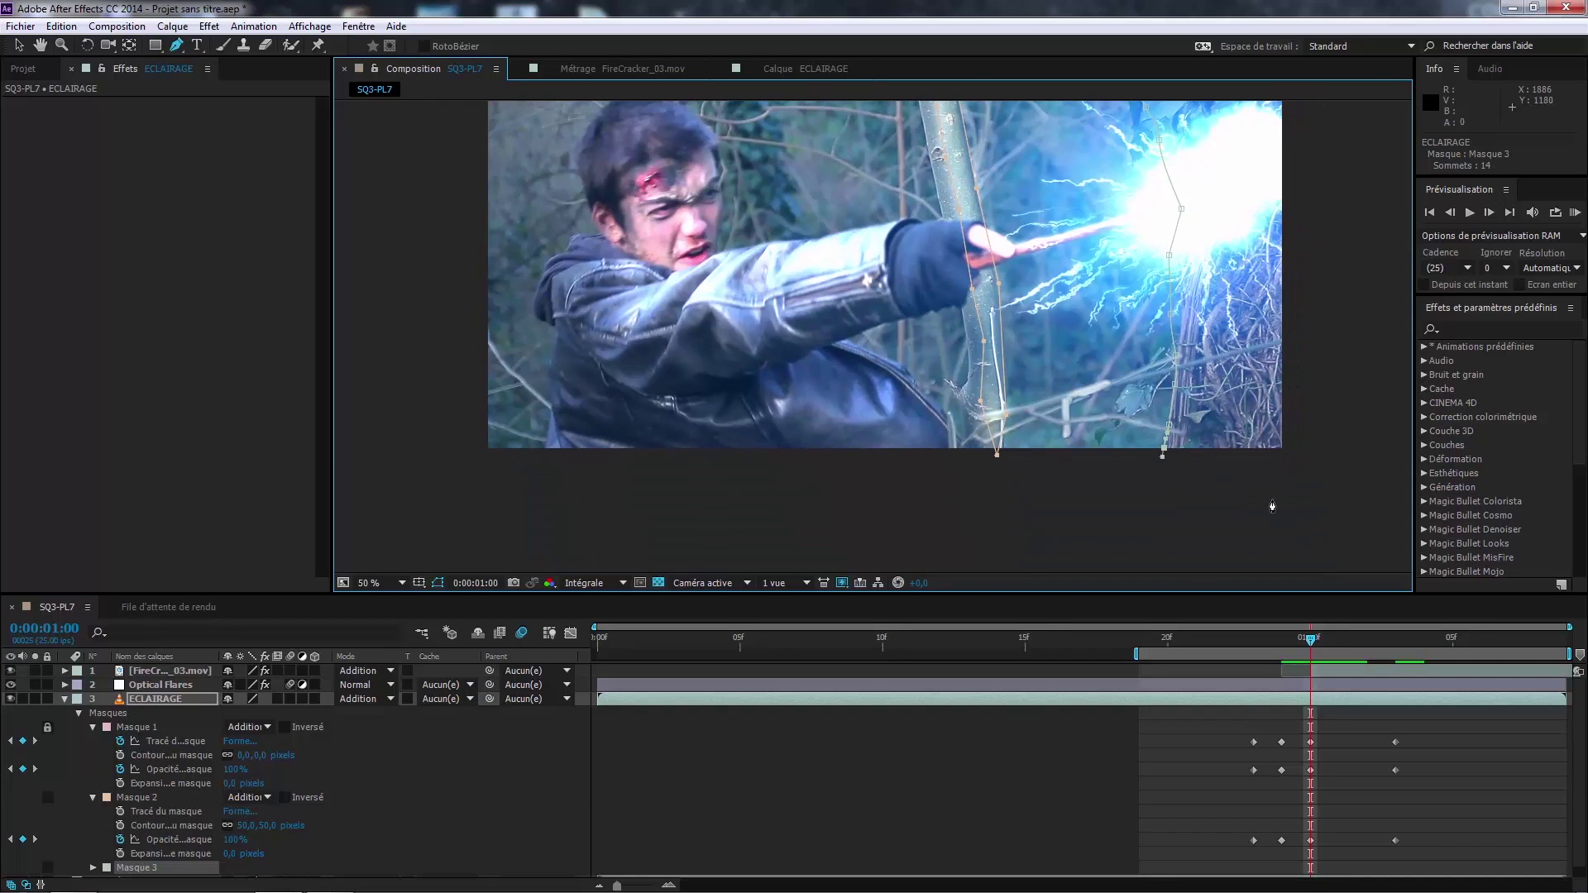
left_click(1271, 499)
left_click(1324, 467)
left_click_drag(1319, 456, 1292, 579)
left_click(1347, 338)
left_click(1303, 173)
left_click(1286, 112)
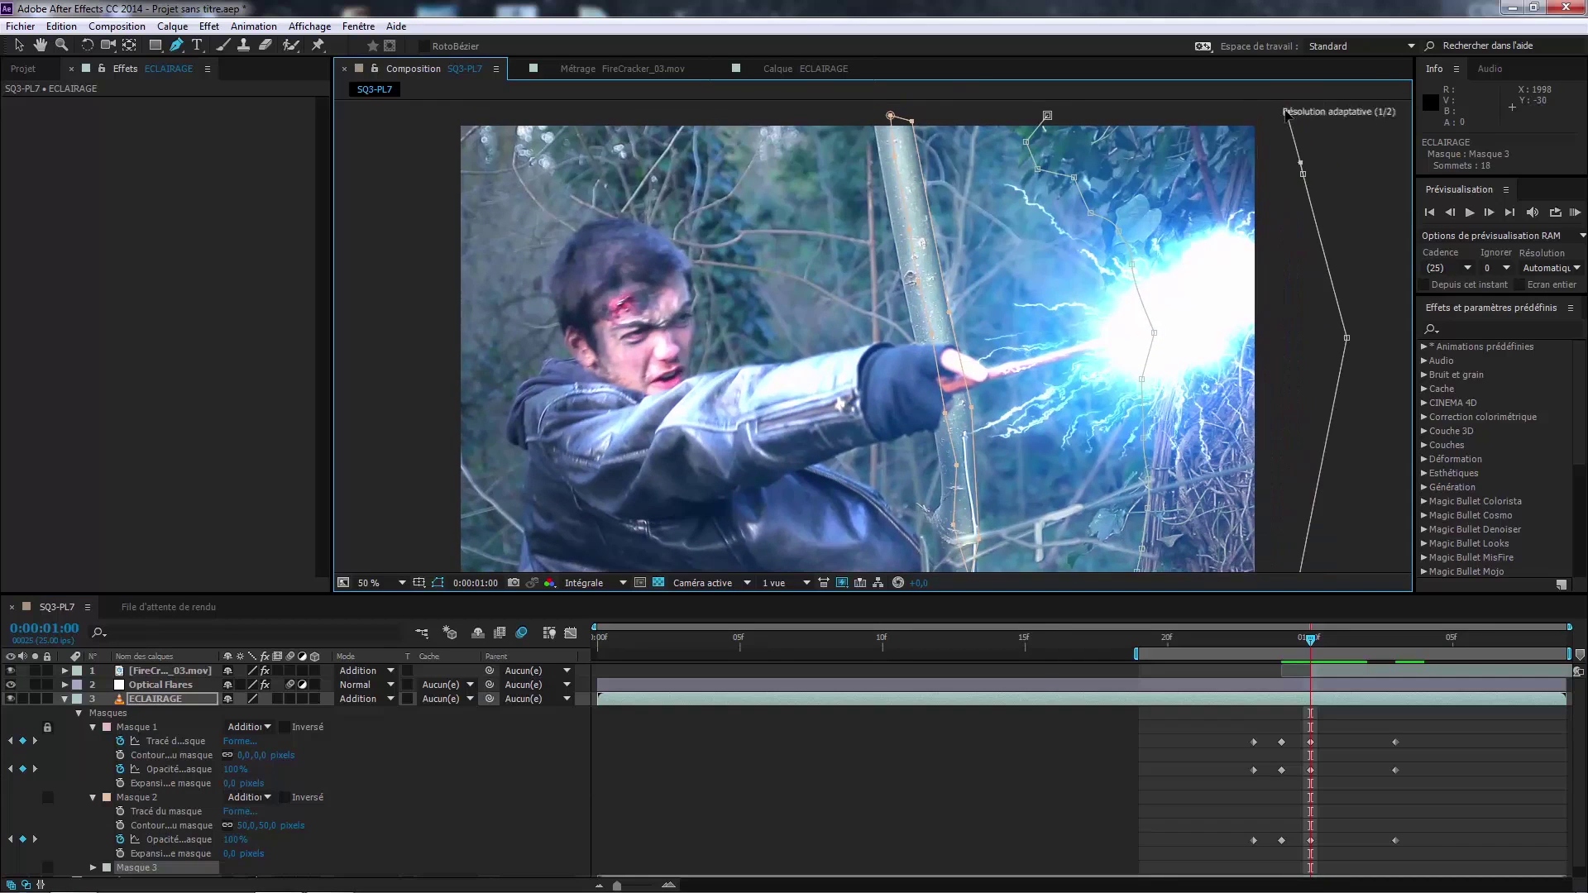
left_click(1179, 104)
left_click(1071, 109)
left_click(1048, 115)
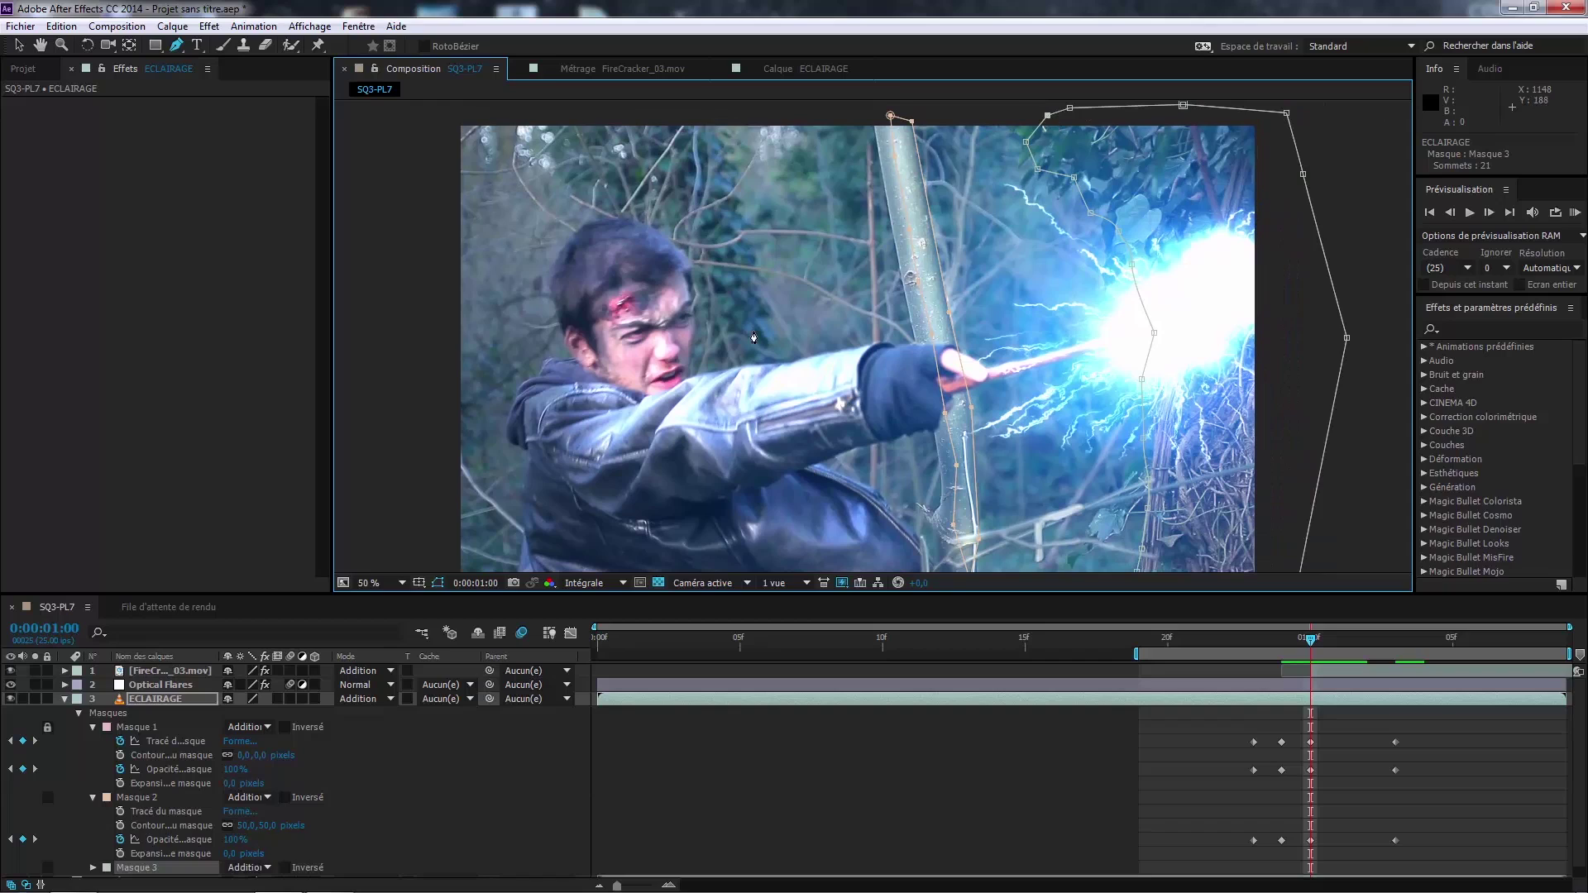
Step: Feather Masque 3 by 129 pixels and keyframe its opacity at 100% at 0:00:01:00
scroll(124, 836, "down", 1)
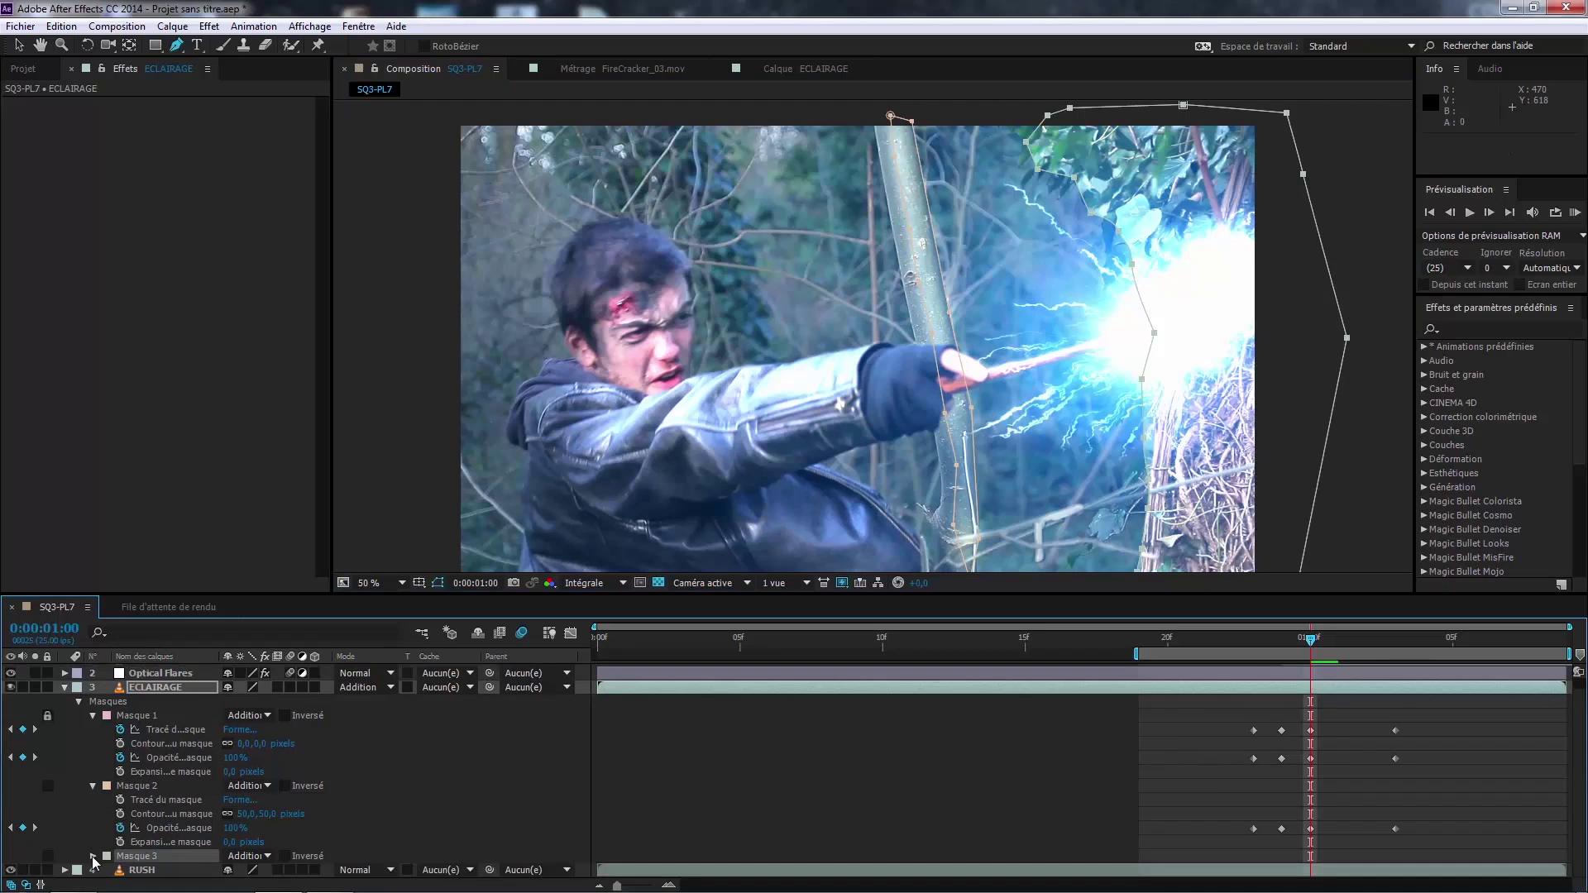
left_click(93, 855)
left_click_drag(259, 831, 352, 831)
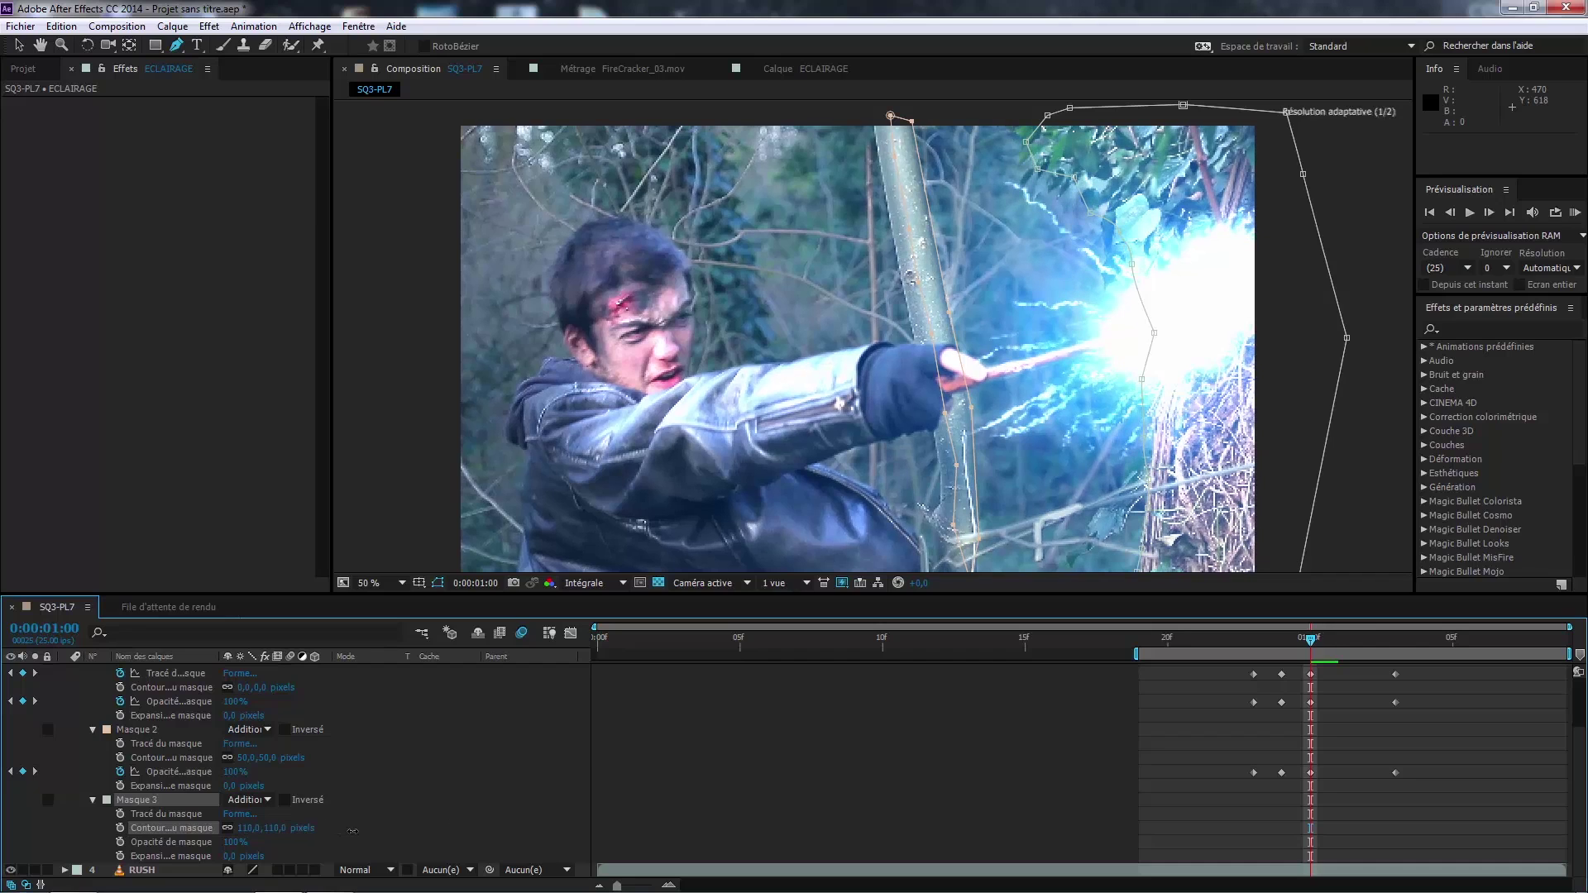
left_click(121, 843)
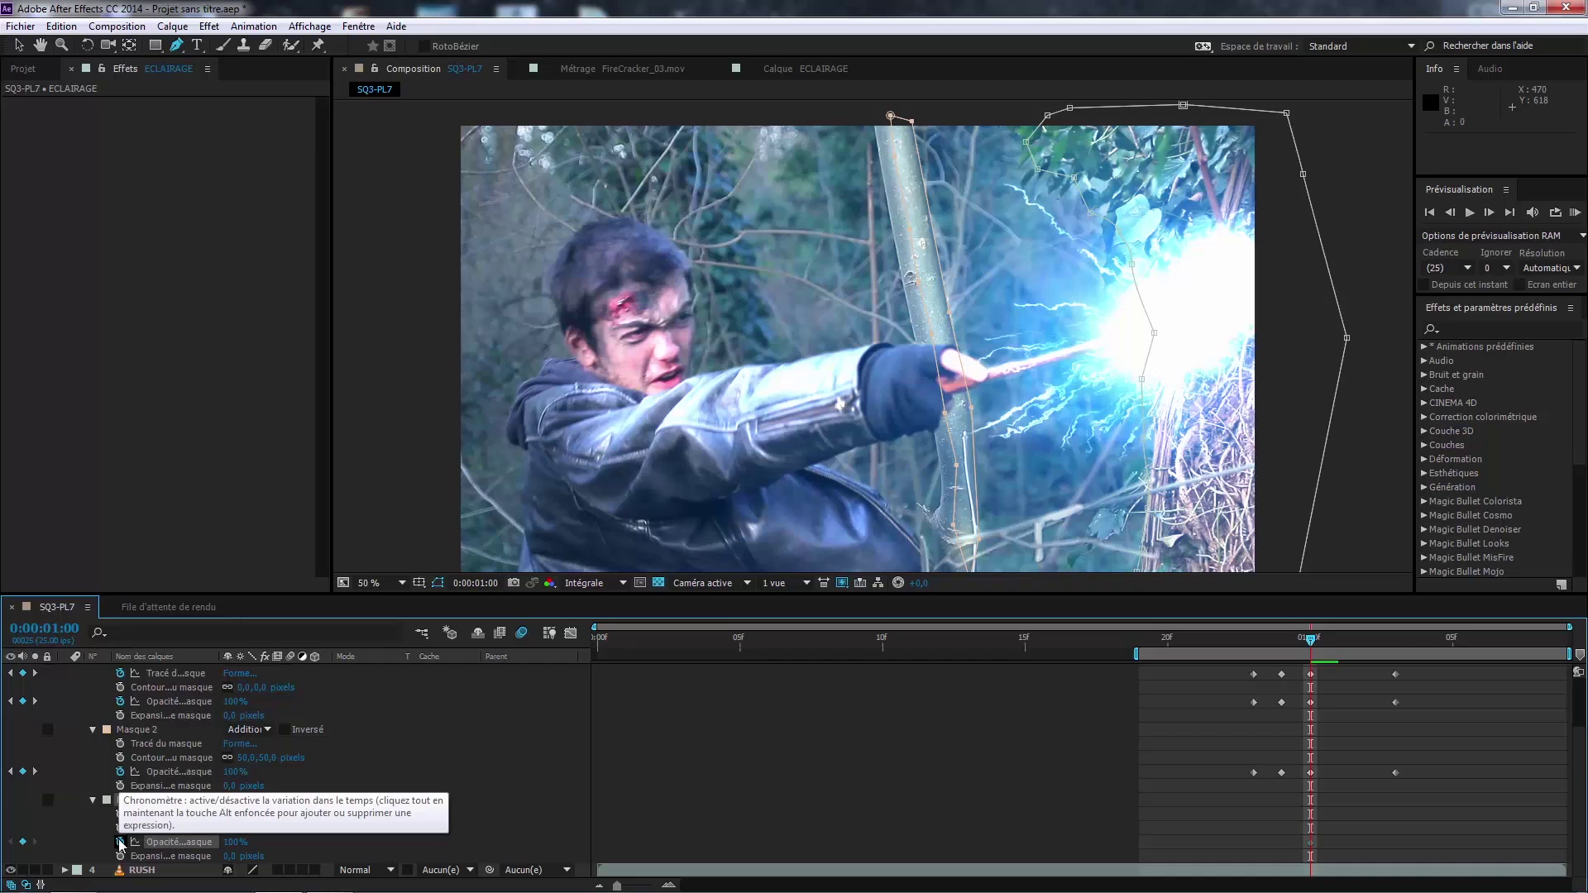
Step: Keyframe Masque 3's opacity at 0% at 0:00:00:23 and 10% at 0:00:00:24
key("Page_Up")
key("Page_Up")
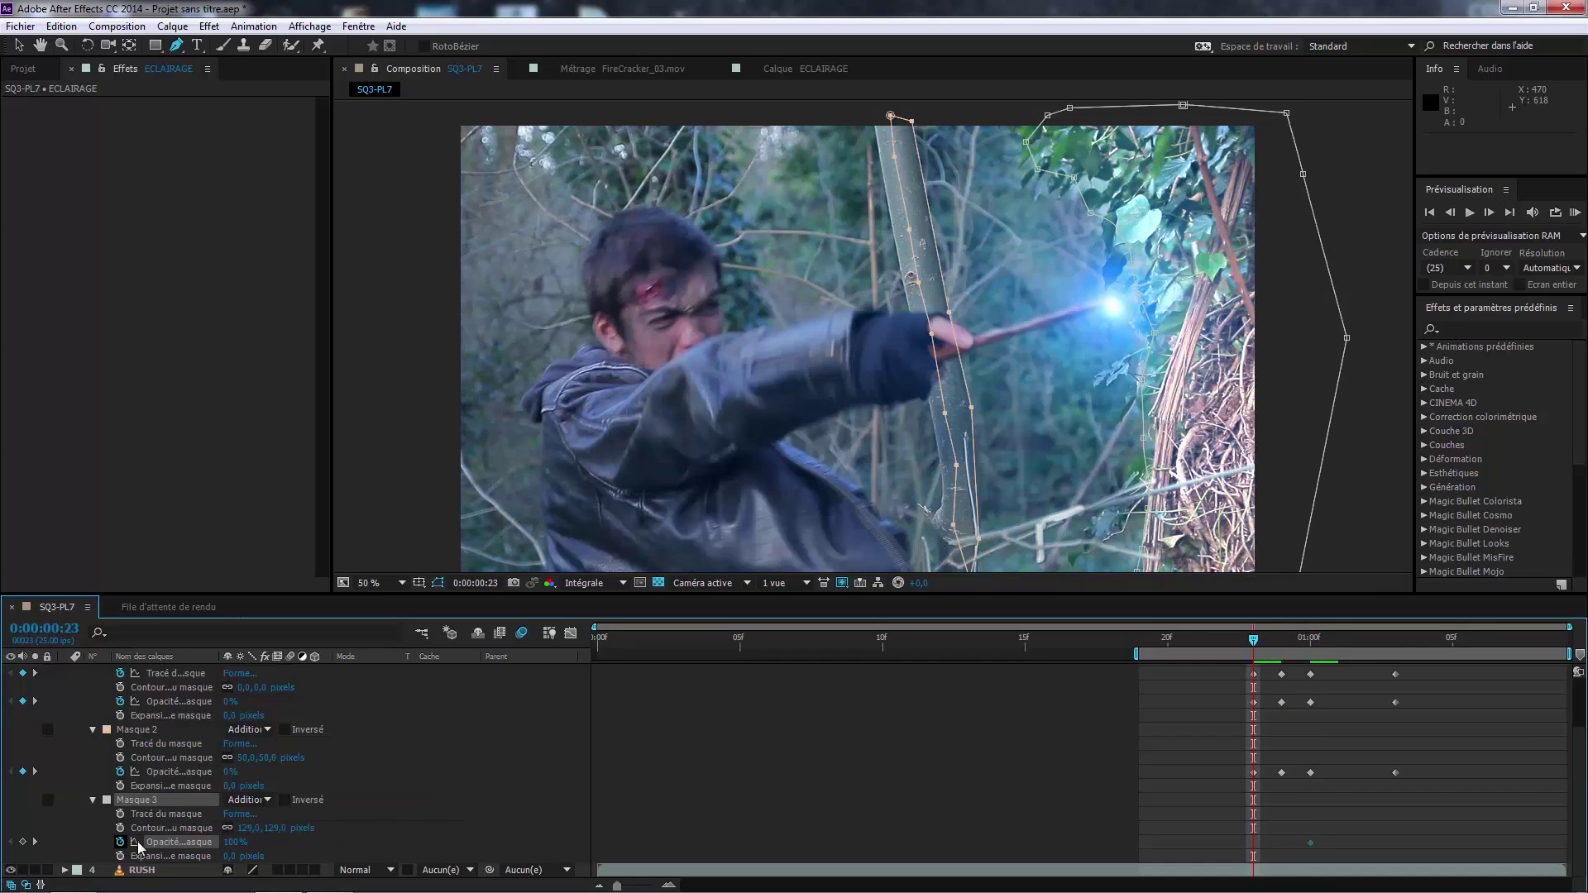
left_click_drag(235, 847, 7, 864)
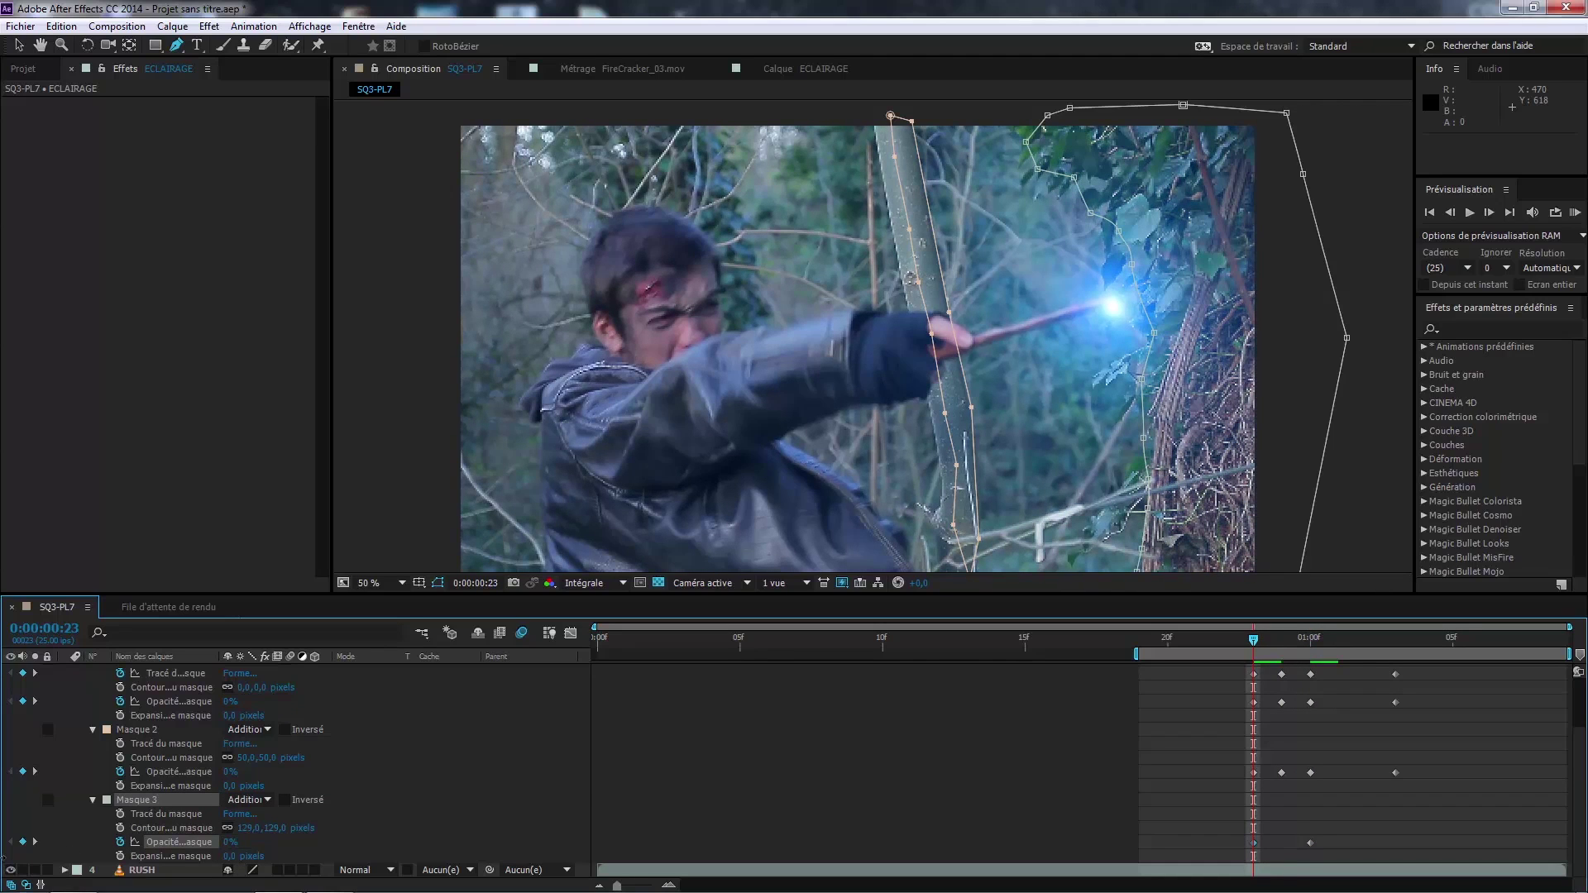
key("Page_Down")
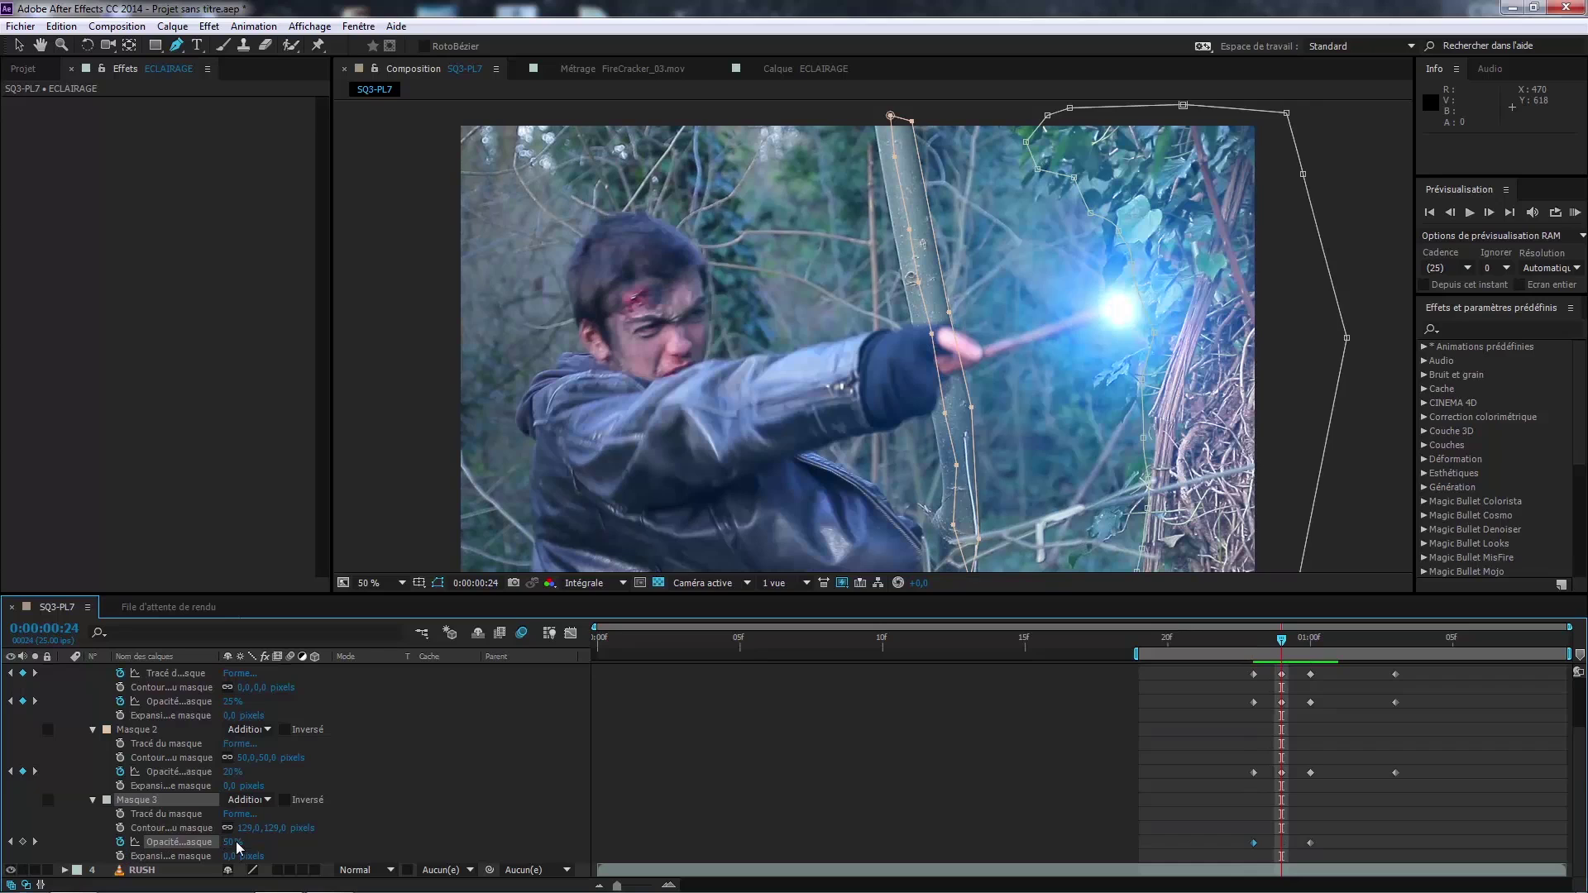
left_click(235, 843)
type("10")
key("Return")
Step: Keyframe Masque 3's opacity at 10% at 0:00:01:02 and 0% at 0:00:01:03 so the foliage lighting fades out
key("KP_0")
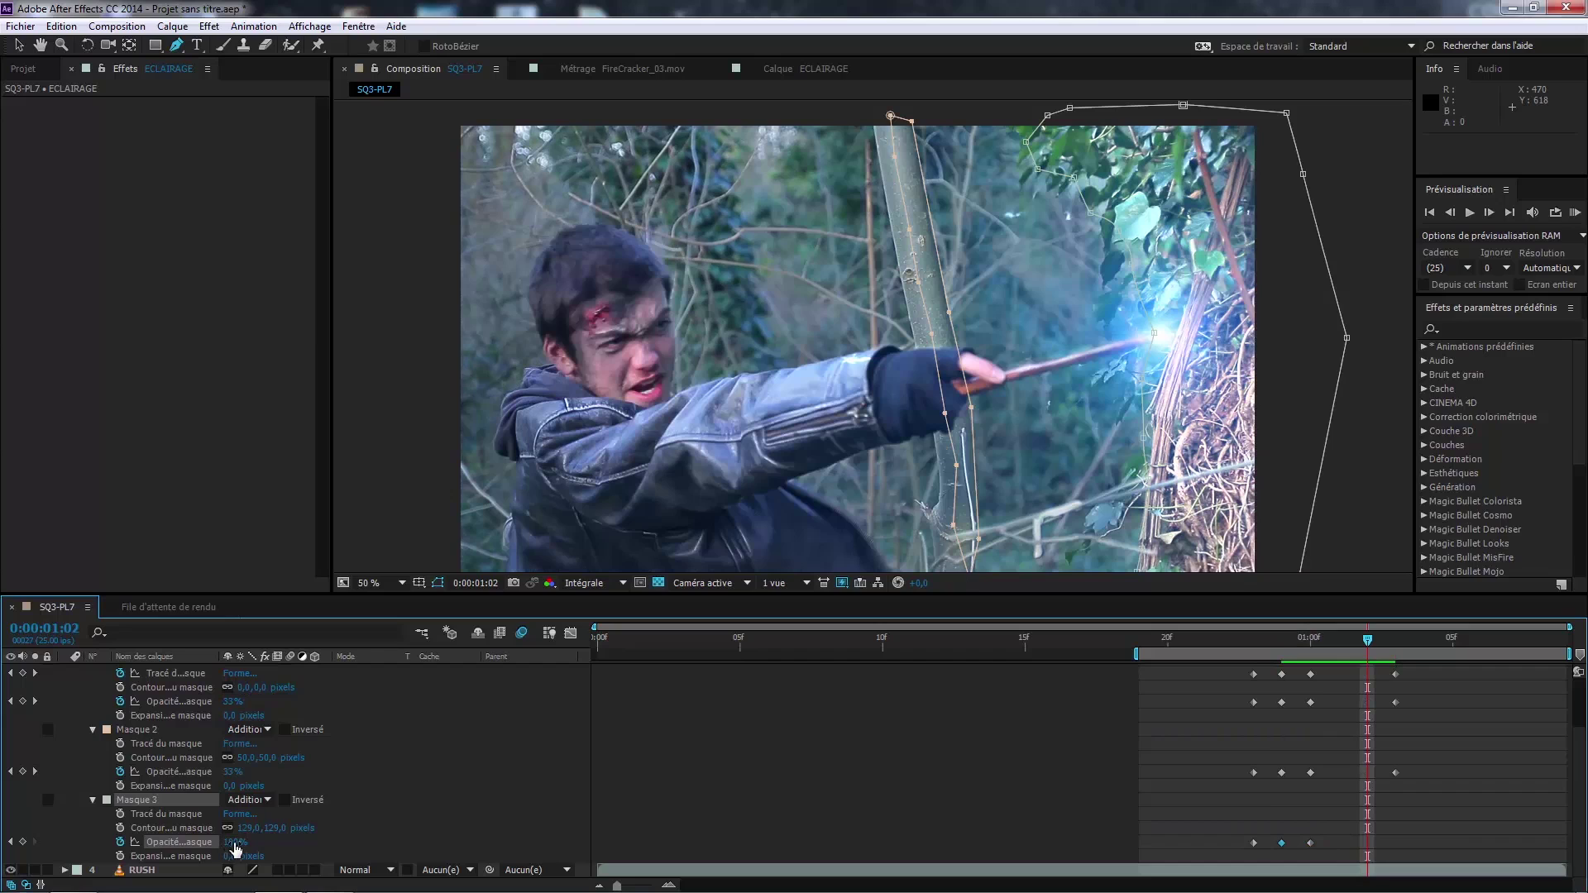
left_click(235, 844)
type("40")
key("Return")
key("Page_Down")
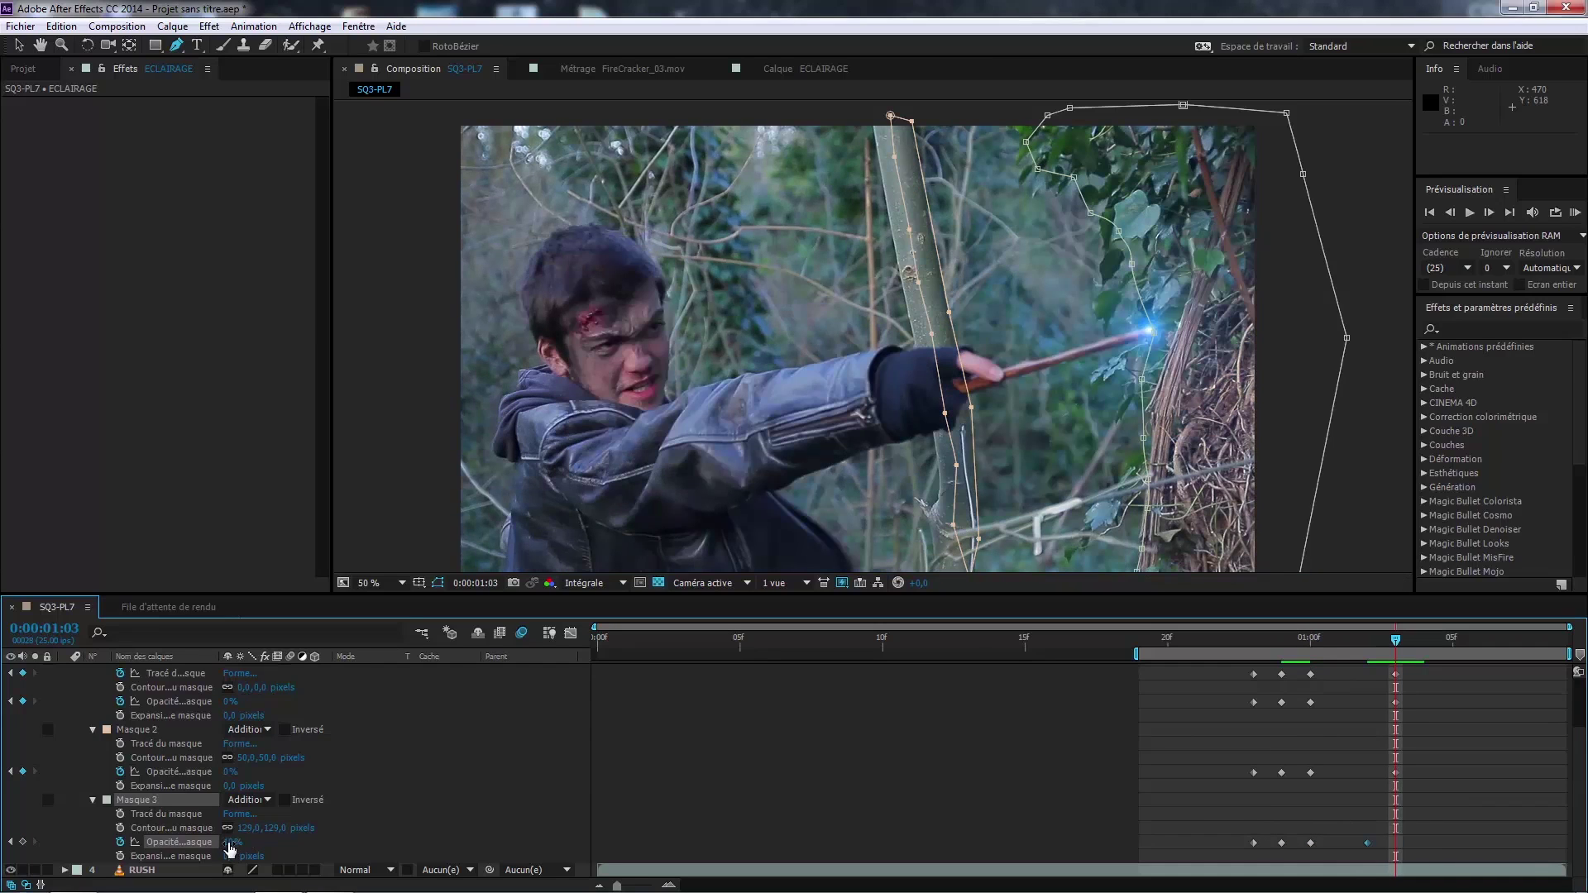
left_click(227, 842)
type("0")
key("Return")
Step: Review the frames between 0:00:00:23 and 0:00:01:02 to check how Masque 3's foliage lighting fades in and out
key("Page_Up")
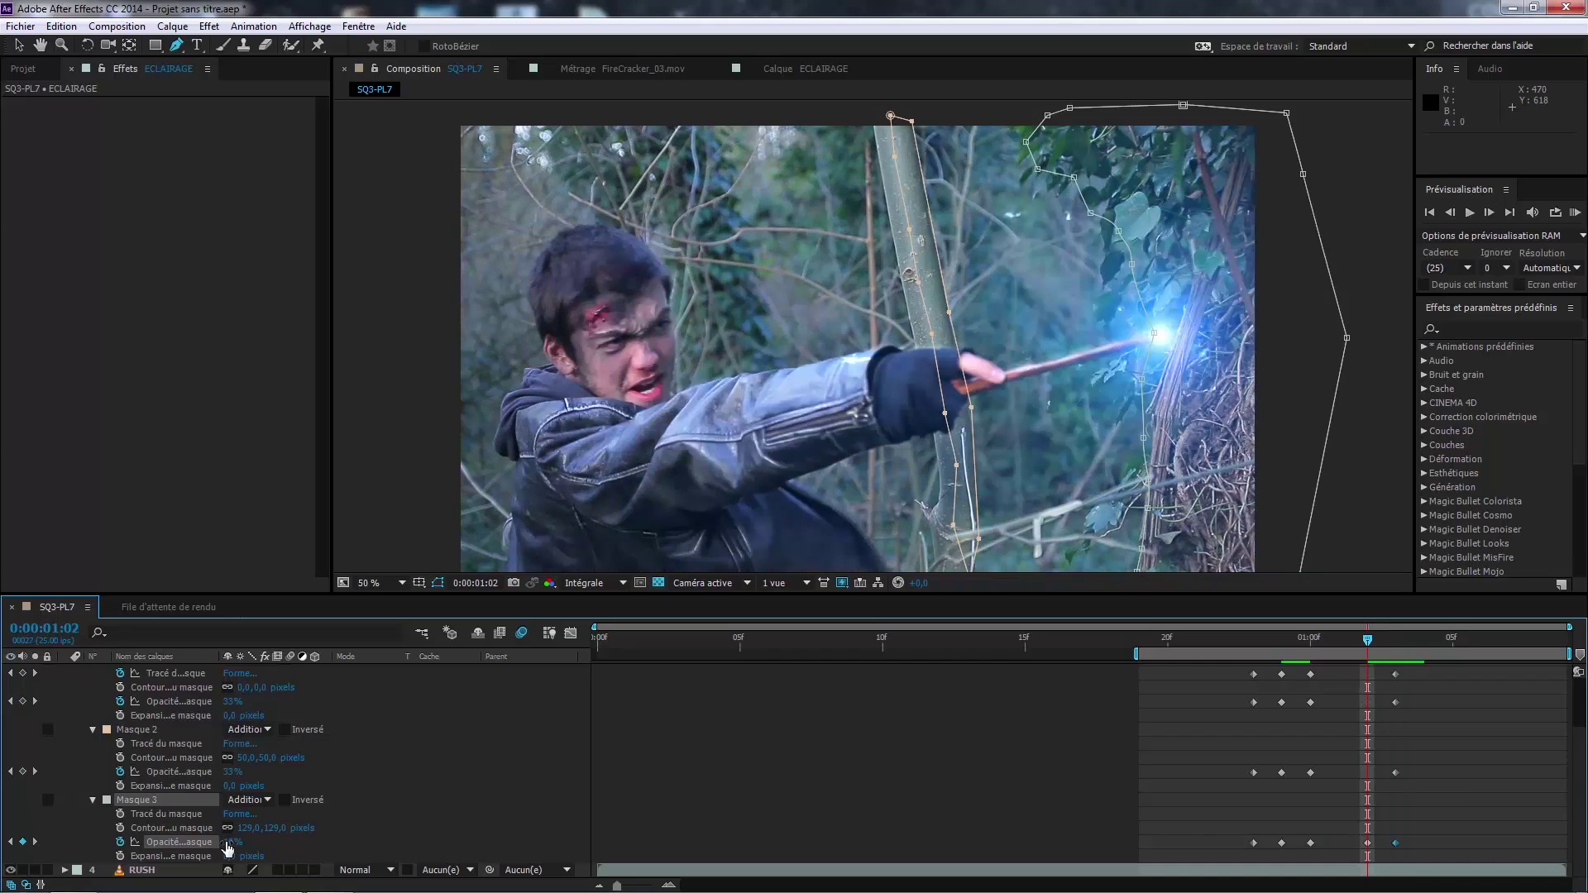
key("Page_Up")
key("Page_Up")
key("Page_Up")
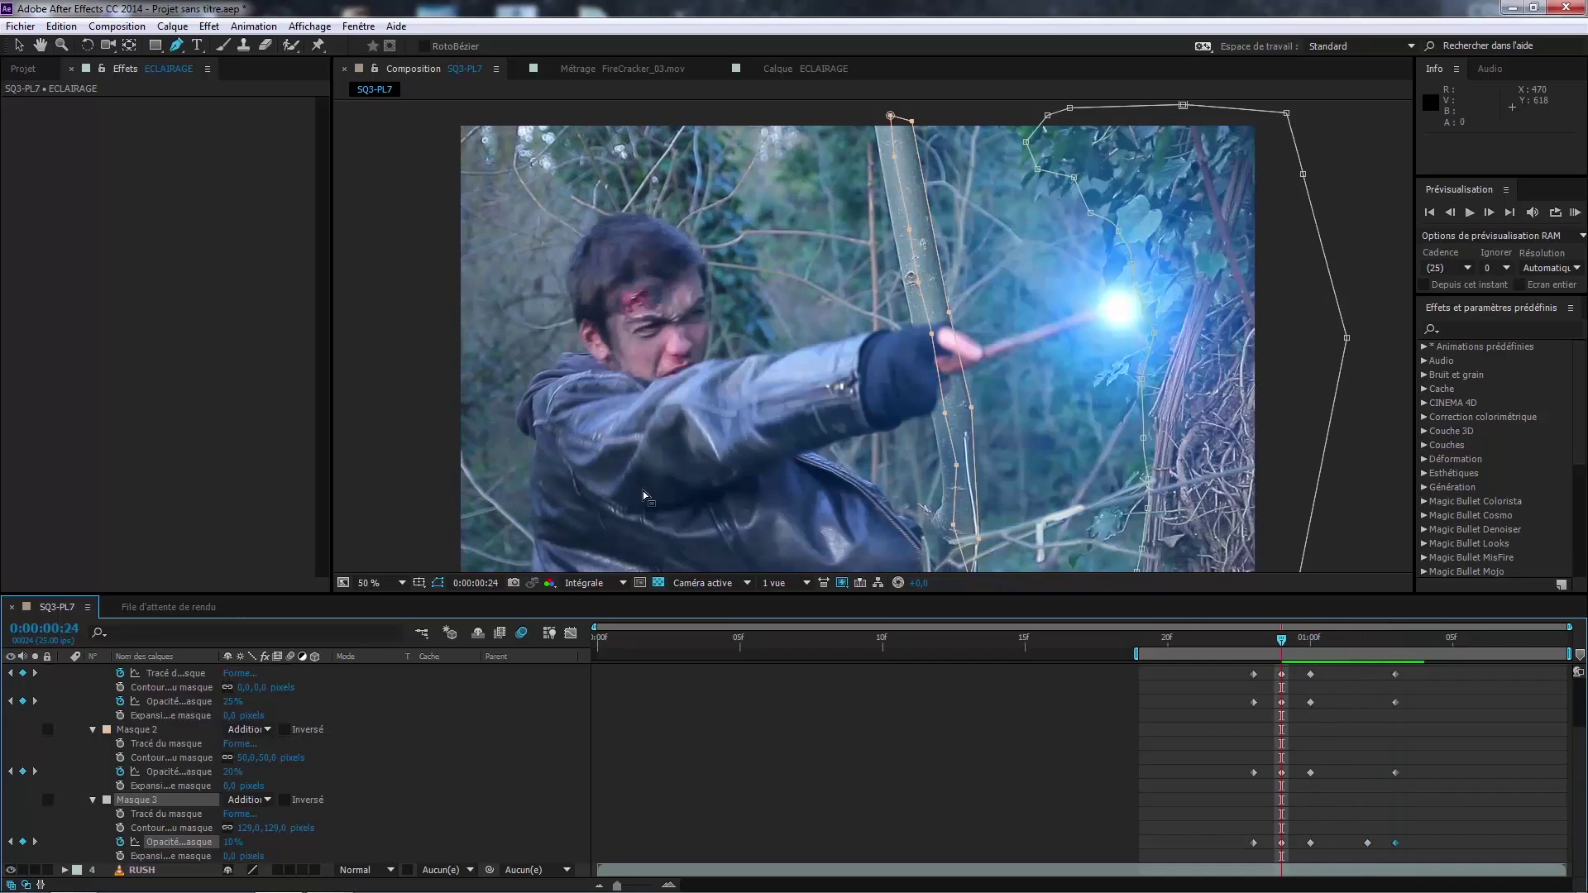
key("Page_Up")
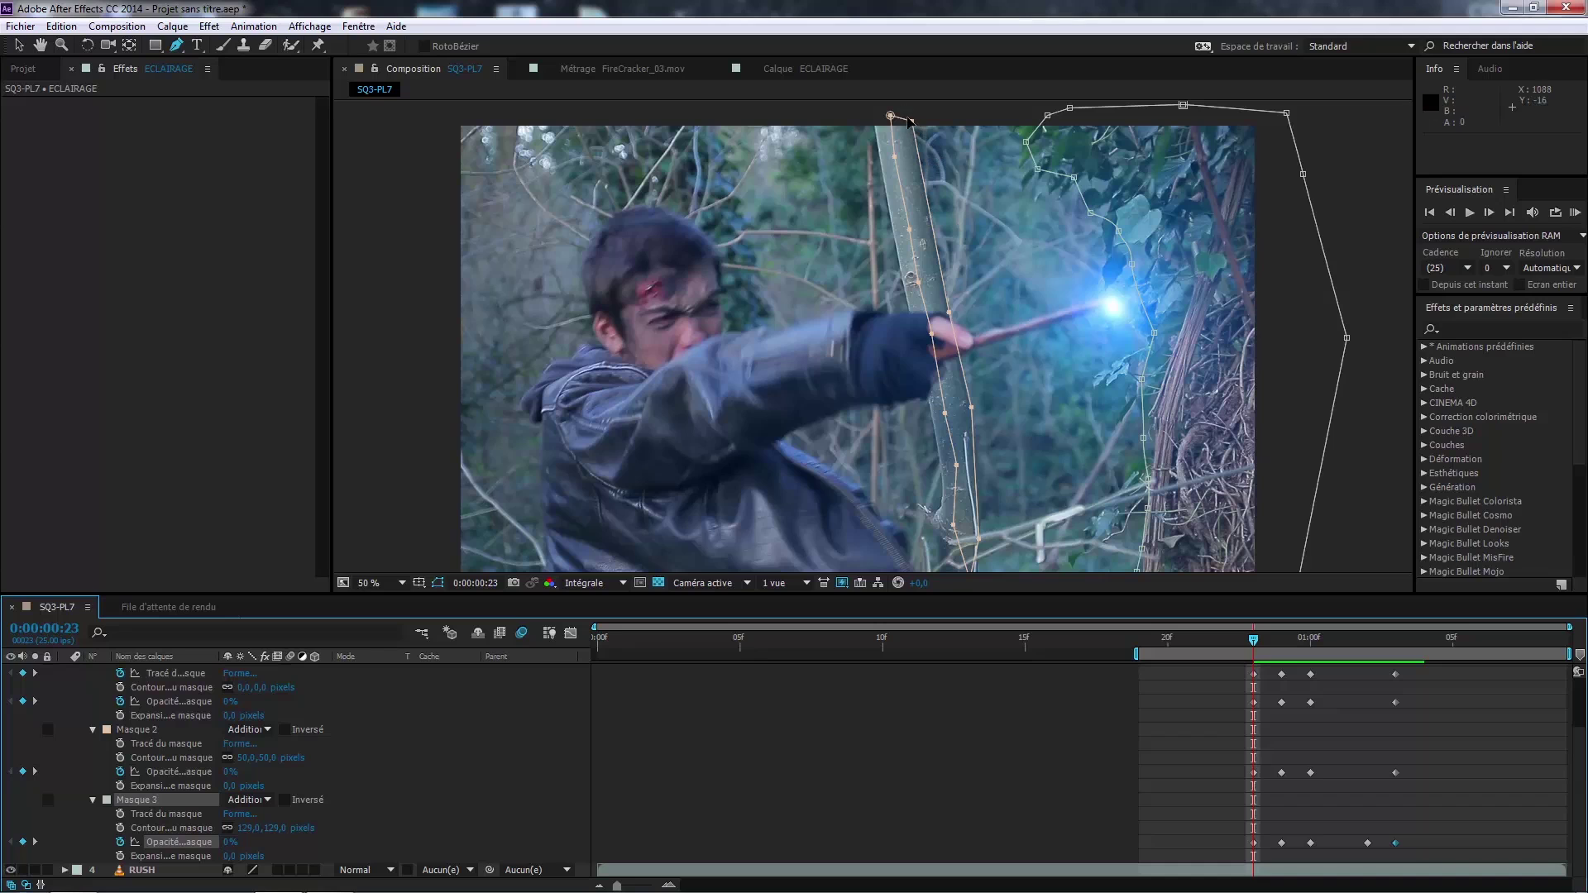
key("Page_Down")
key("Page_Down")
key("Page_Down")
key("Page_Down")
key("Page_Up")
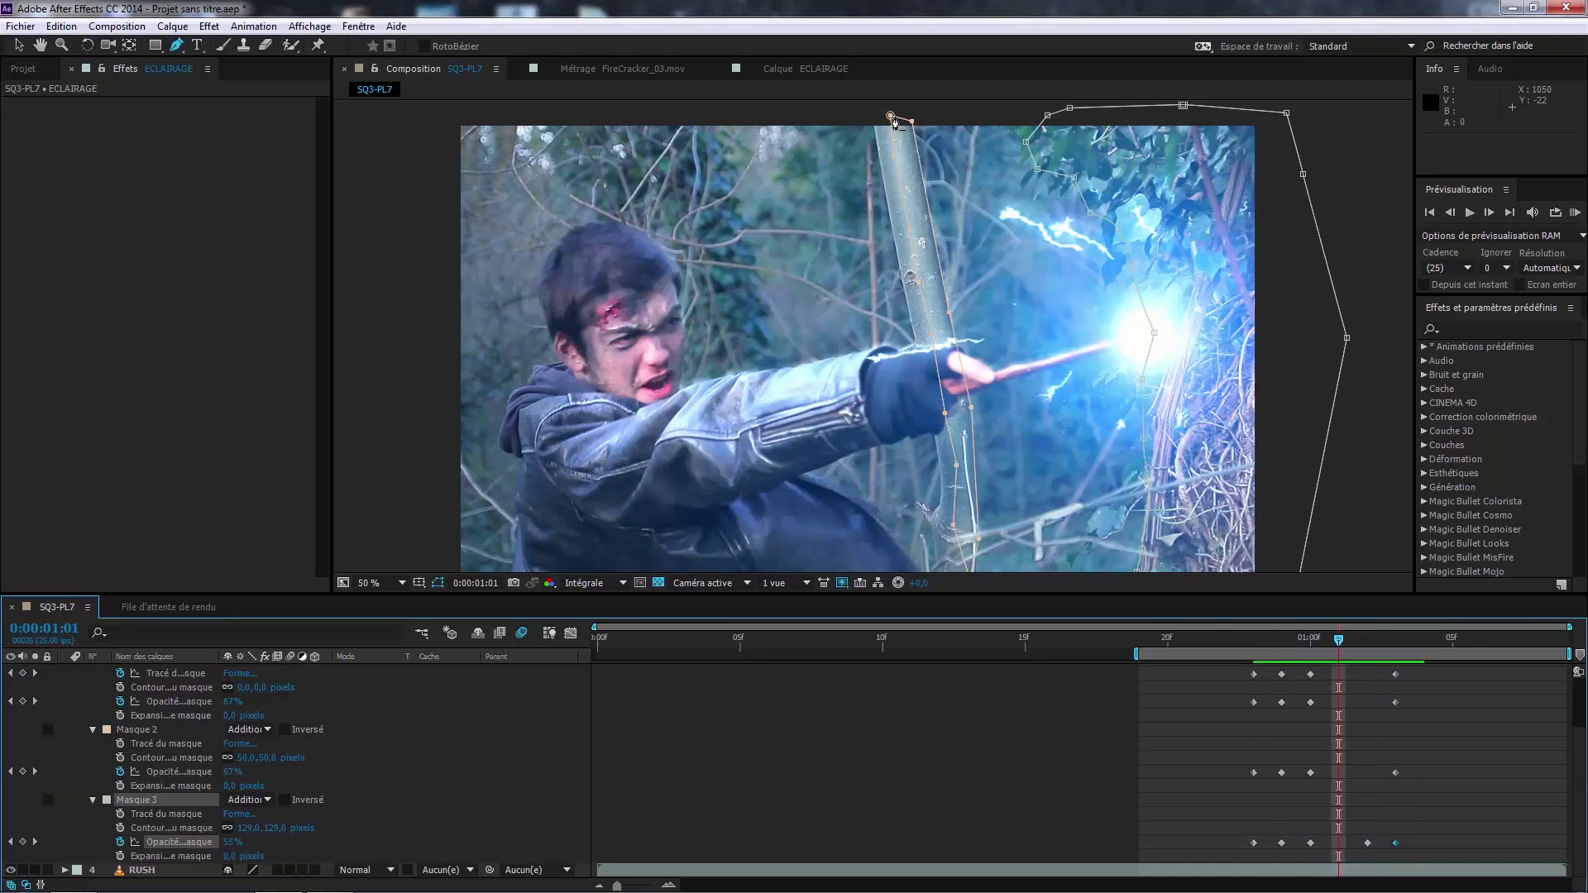
key("Page_Up")
key("Page_Up")
key("Page_Down")
key("Page_Down")
key("Page_Up")
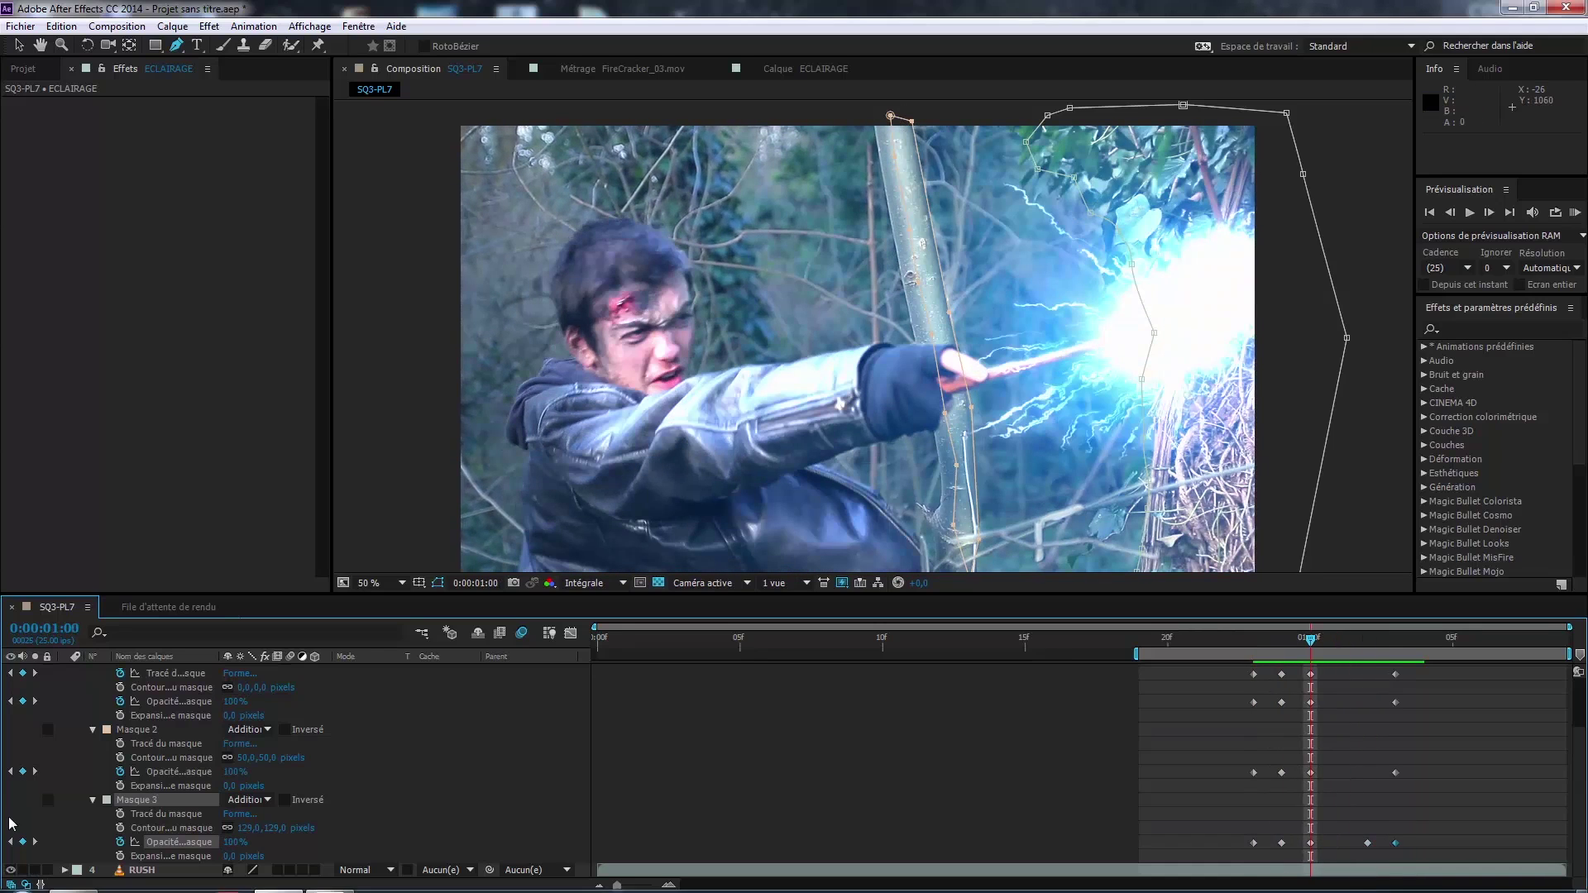
Step: Lock Masque 2 and Masque 3 on ECLAIRAGE and deselect the layer to hide the mask outlines
left_click(47, 729)
left_click(47, 800)
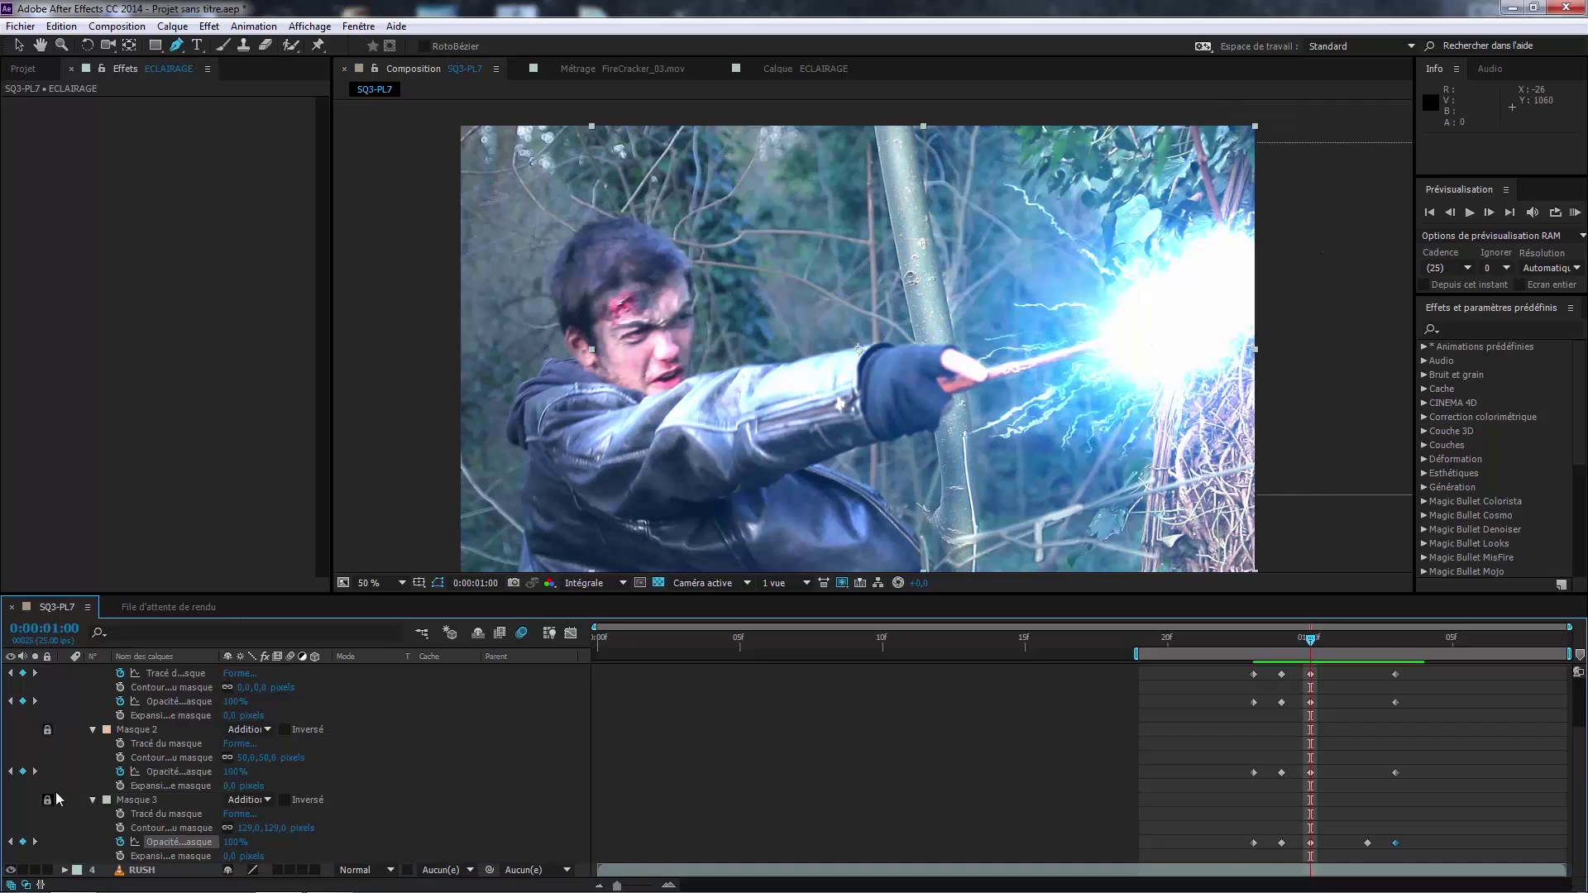
left_click(87, 699)
Step: Compare the frames around the explosion up to 0:00:01:04 to check the combined lighting of all three masks
key("Page_Up")
key("Page_Up")
key("Page_Down")
key("Page_Down")
key("Page_Down")
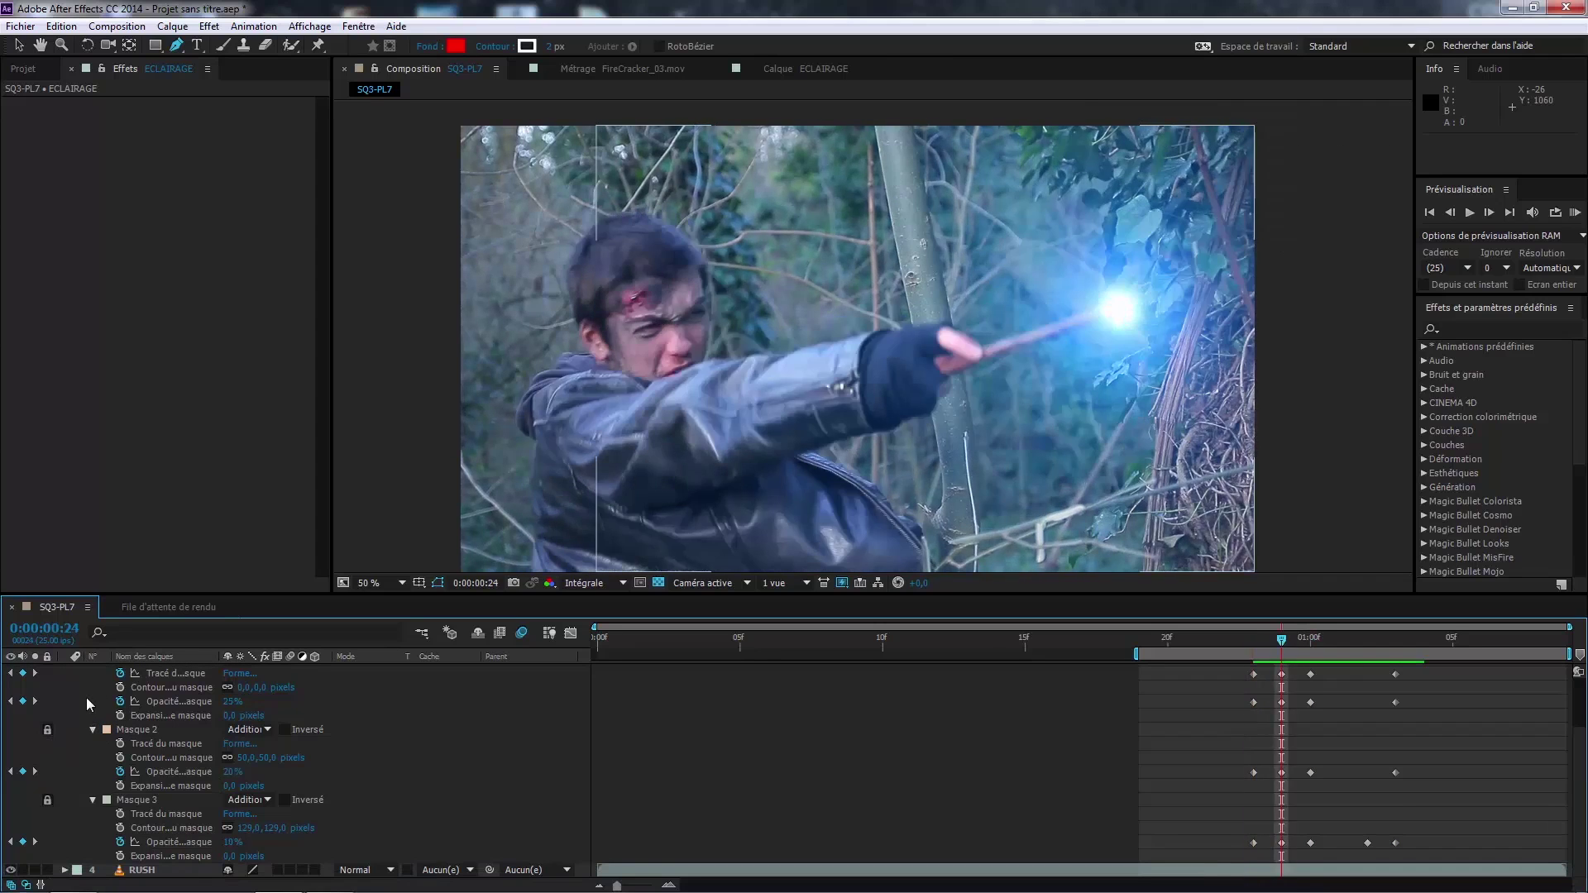
key("Page_Down")
key("Page_Up")
key("Page_Up")
key("Page_Up")
key("Page_Up")
key("Page_Up")
key("Page_Up")
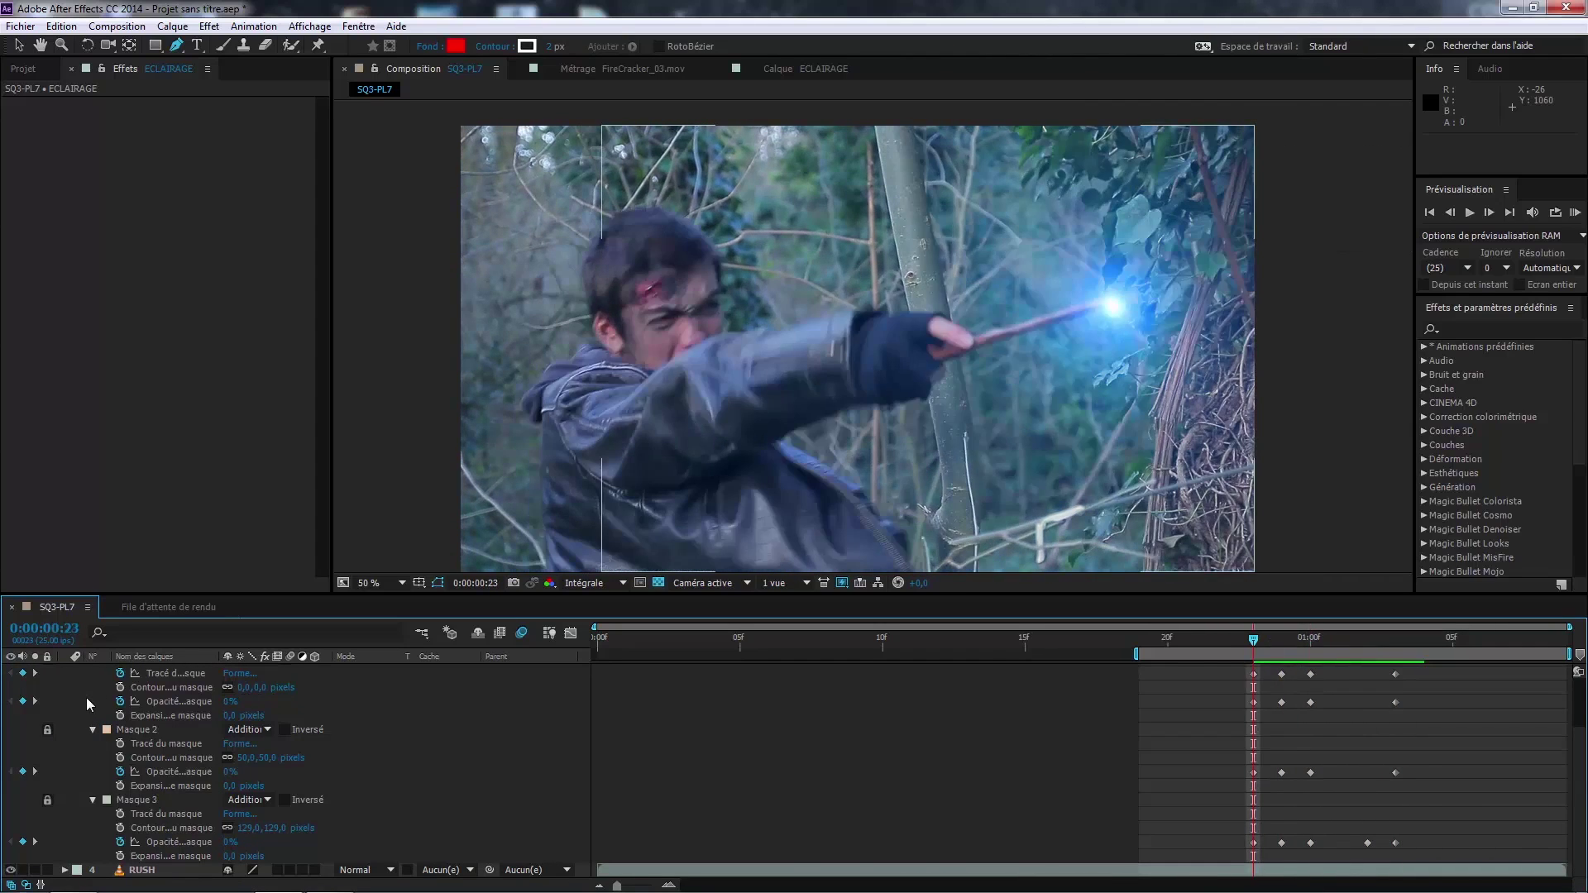
key("Page_Down")
key("Page_Down")
key("Page_Down")
key("Page_Down")
key("Page_Down")
key("Page_Down")
key("Page_Up")
key("Page_Up")
key("Page_Up")
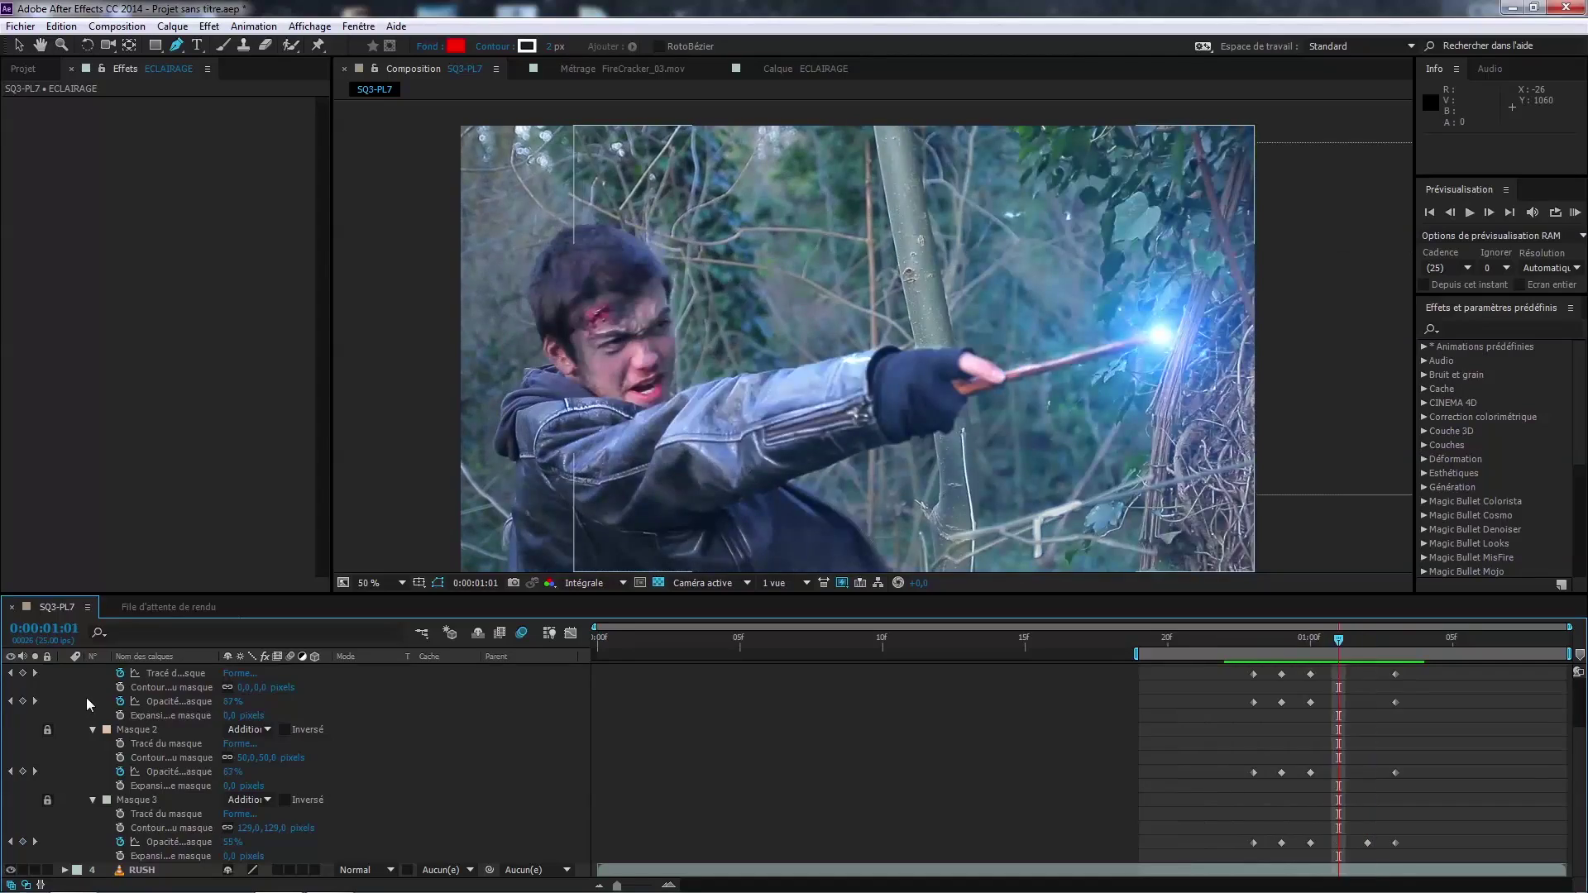
key("Page_Down")
key("Page_Down")
key("Page_Down")
key("Page_Down")
key("Page_Down")
key("Page_Down")
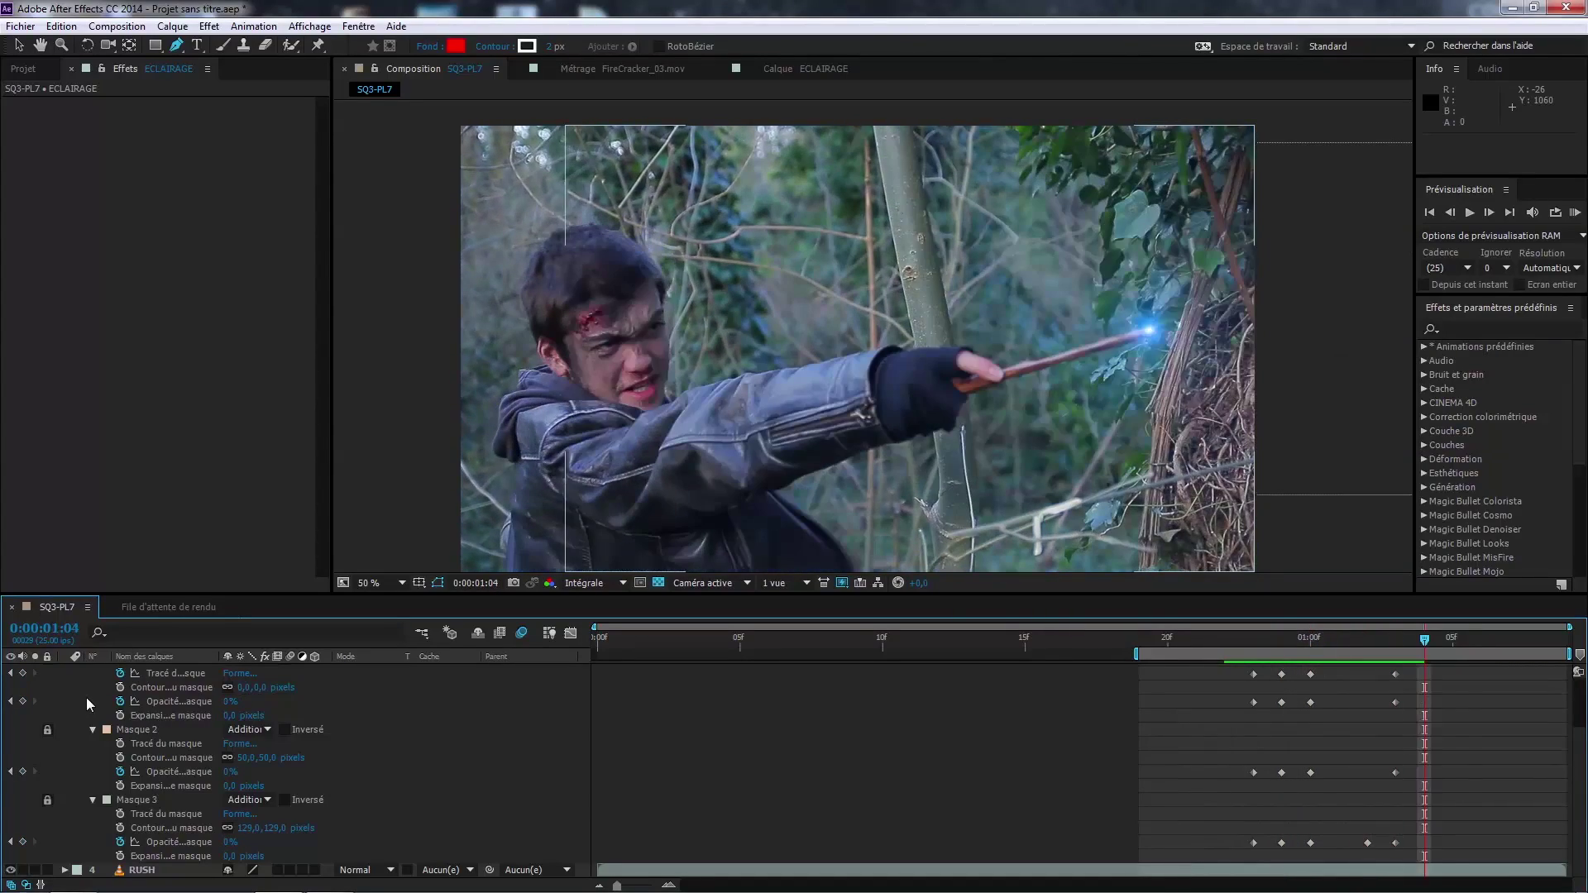
key("Page_Up")
key("Page_Up")
key("Page_Up")
key("Page_Up")
key("Page_Up")
key("Page_Up")
key("Page_Up")
key("Page_Down")
key("Page_Down")
key("Page_Down")
key("Page_Down")
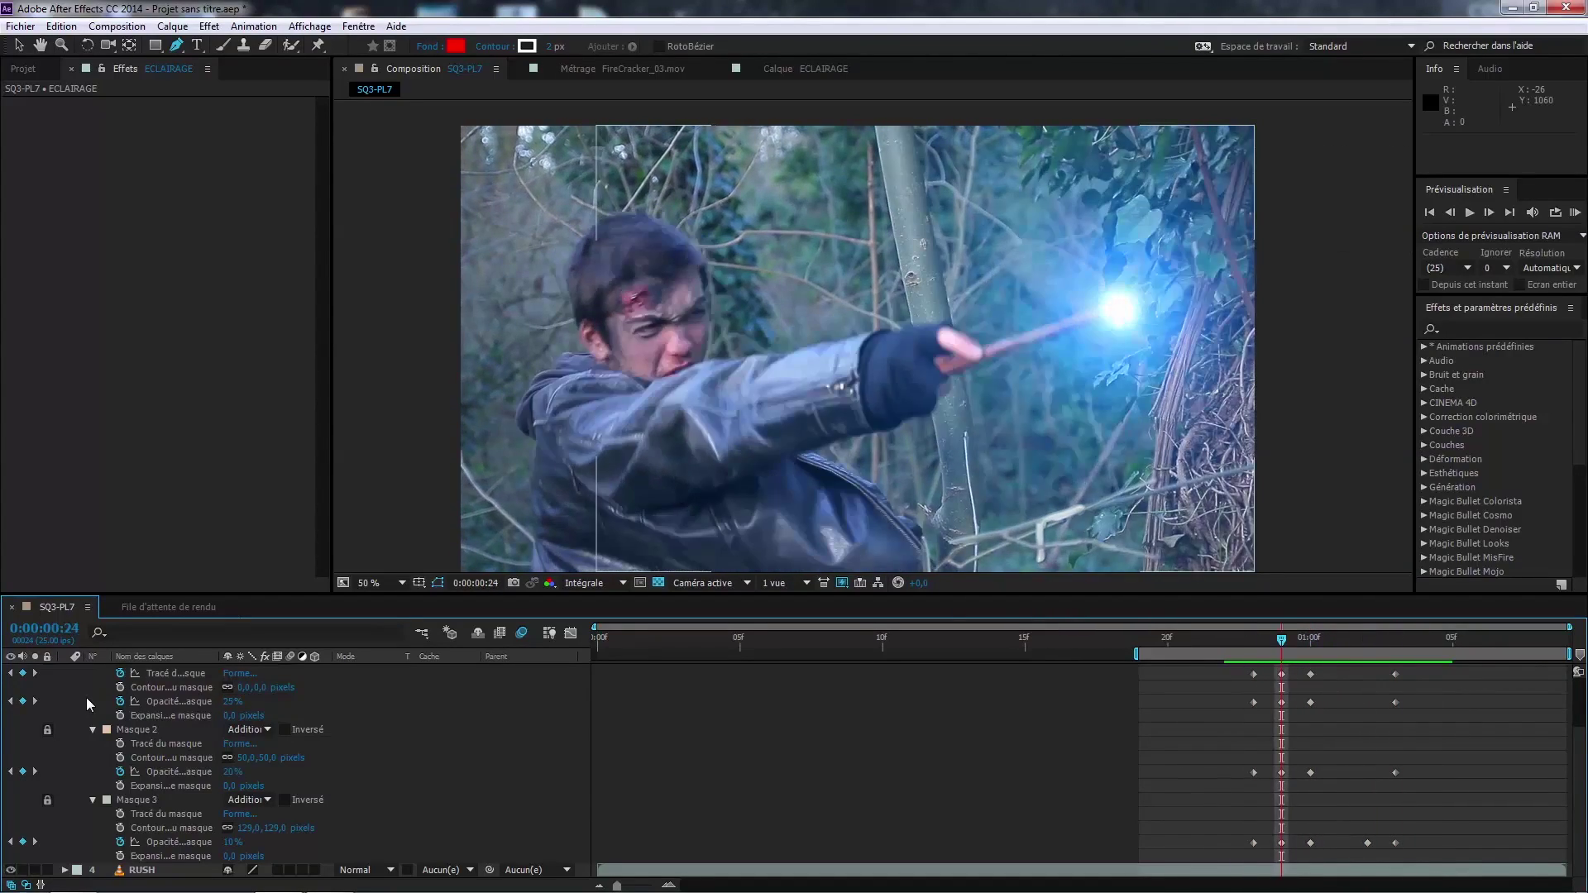
key("Page_Up")
key("Page_Up")
key("Page_Up")
key("Page_Down")
key("Page_Down")
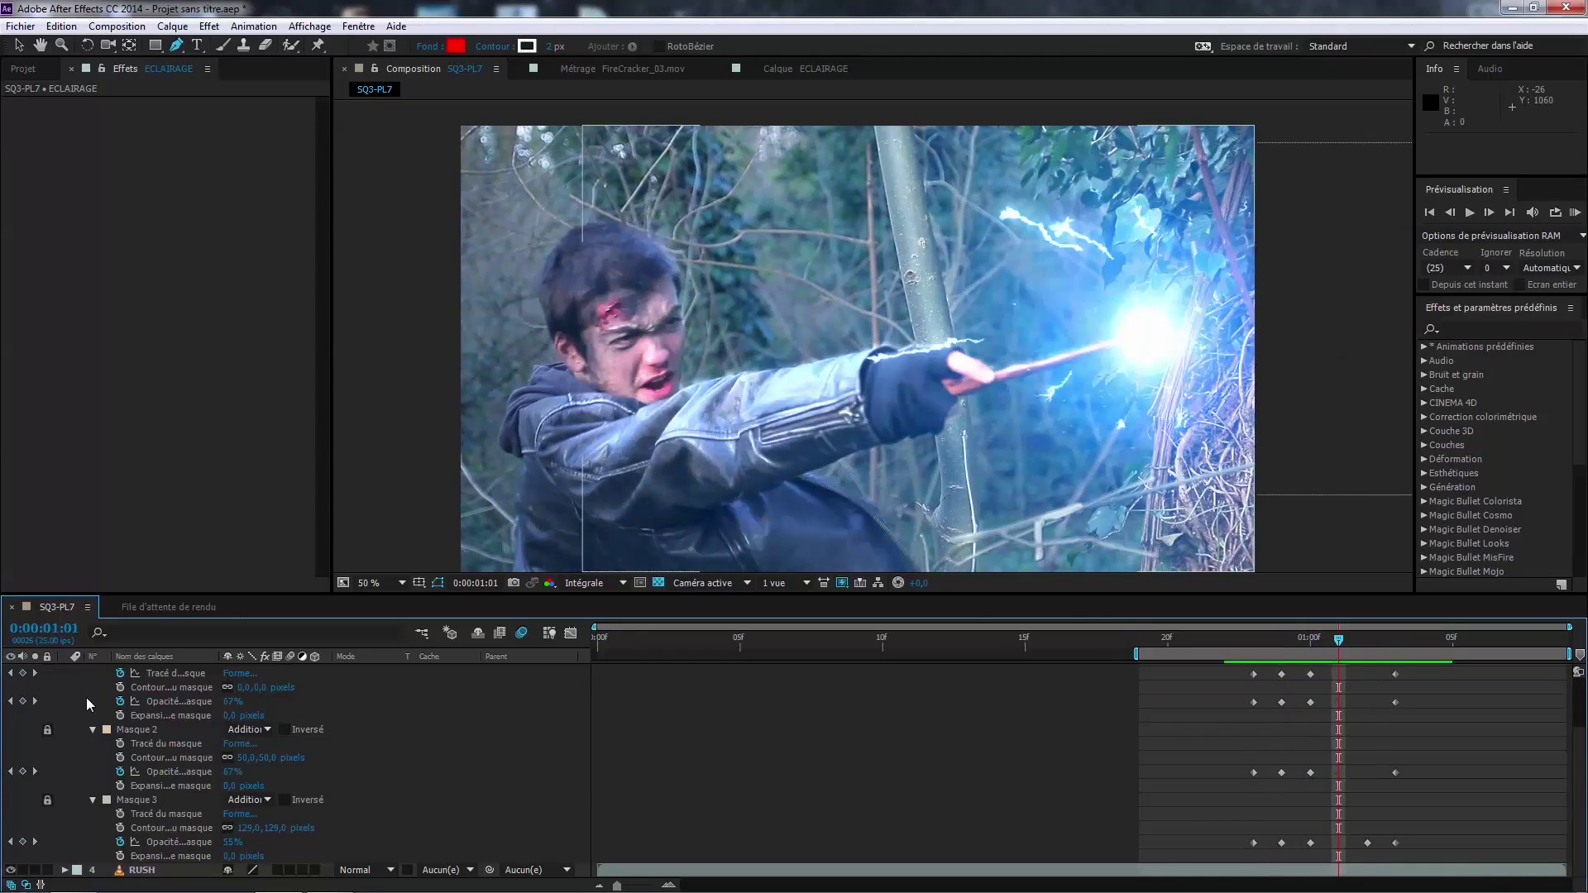
key("Page_Down")
key("Page_Up")
key("Page_Up")
Step: Collapse ECLAIRAGE's mask properties and create an adjustment layer placed between Optical Flares and ECLAIRAGE
scroll(151, 730, "up", 2)
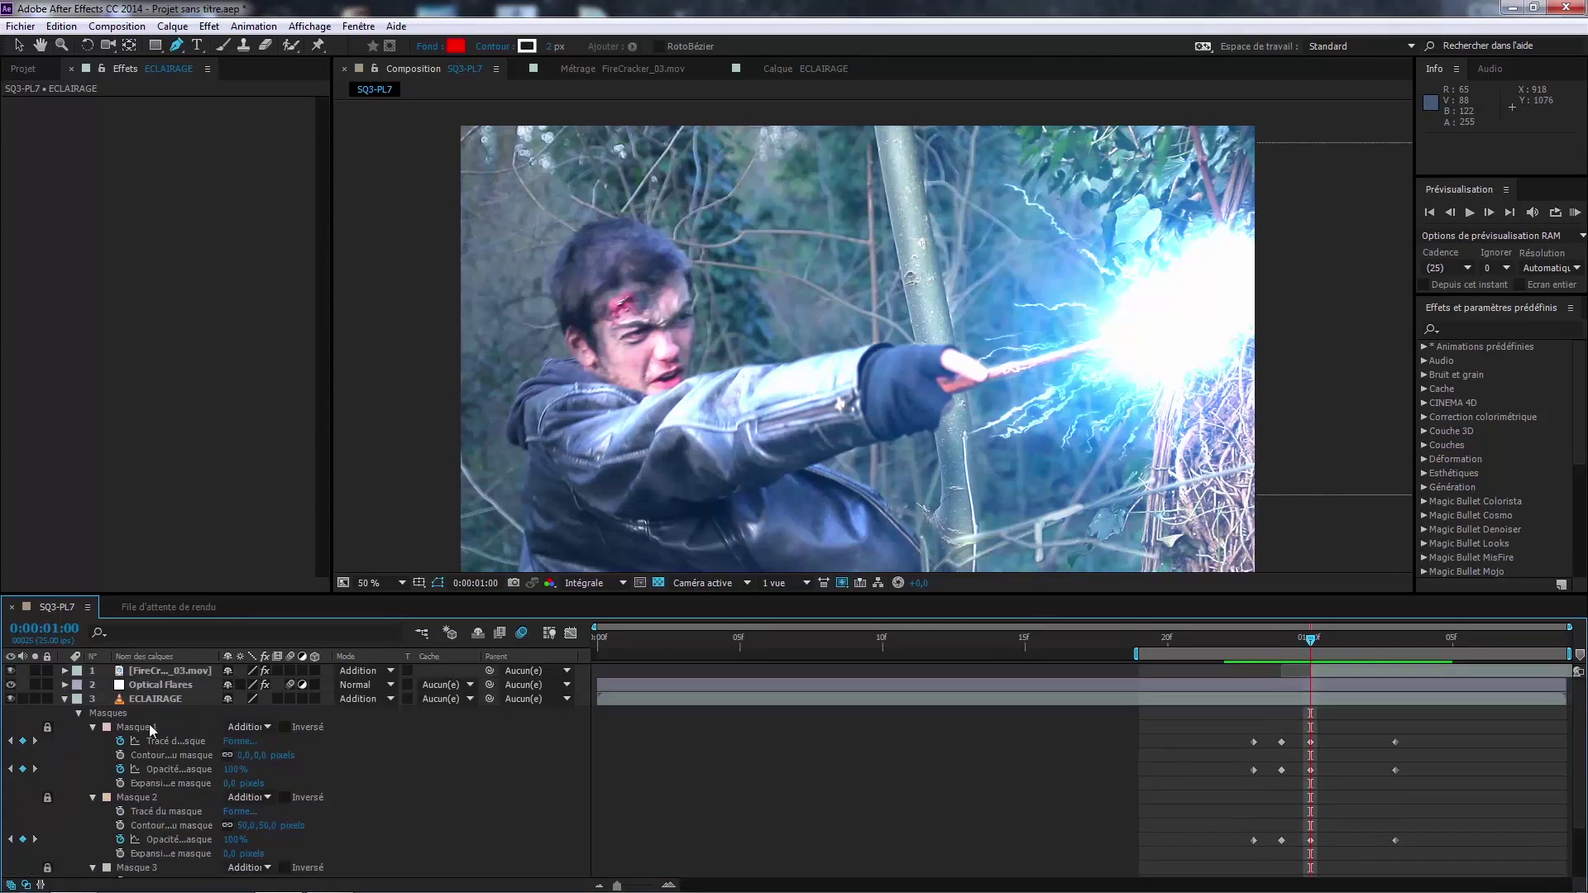
left_click(62, 699)
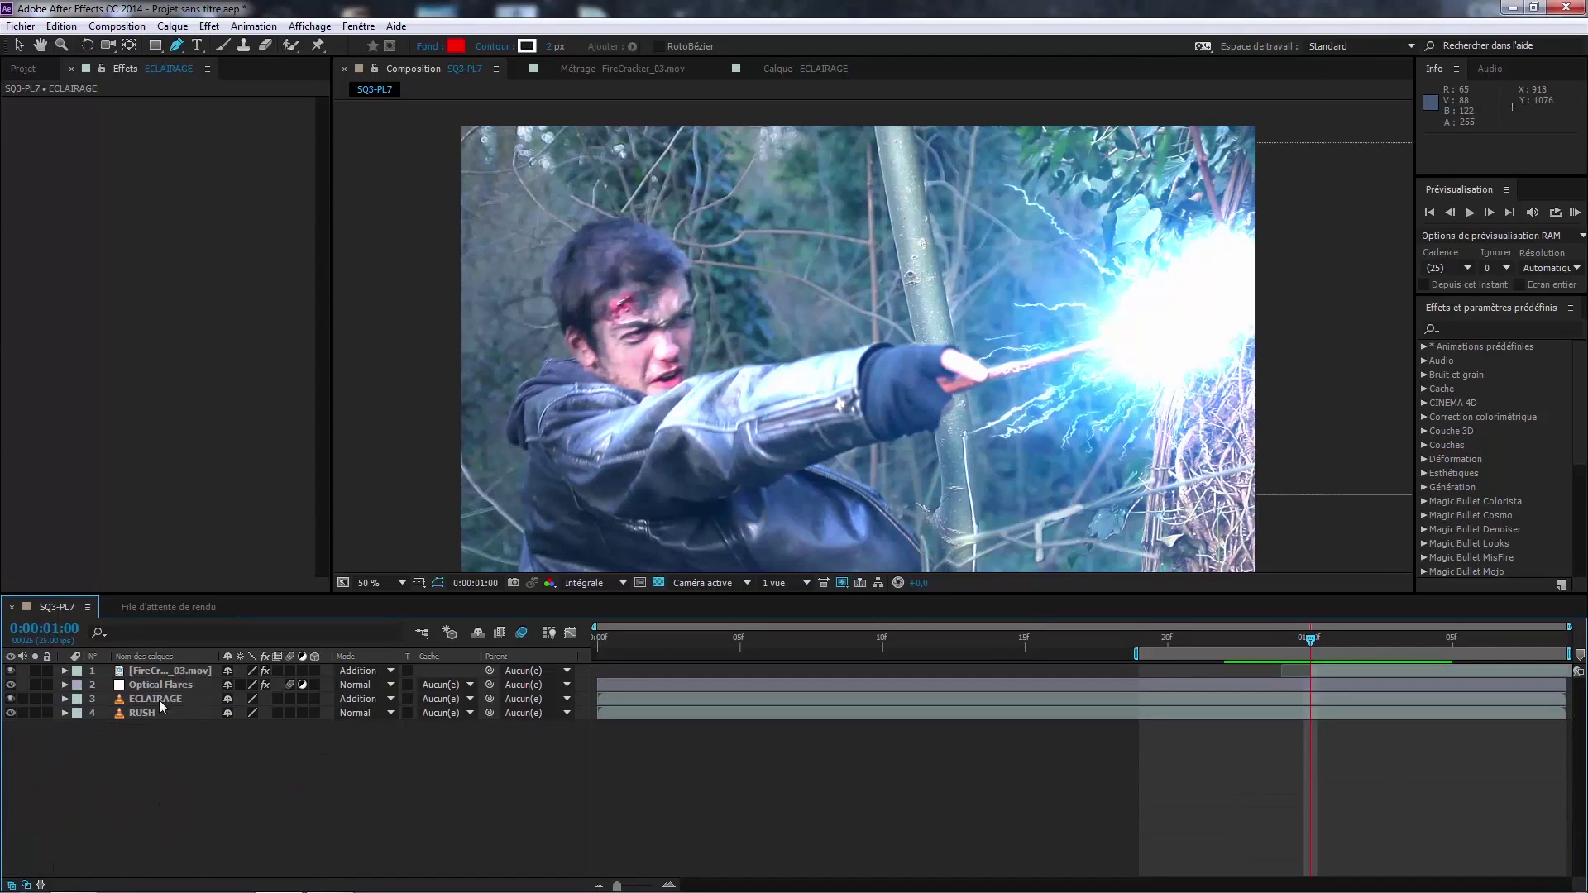
left_click(173, 27)
mouse_move(192, 45)
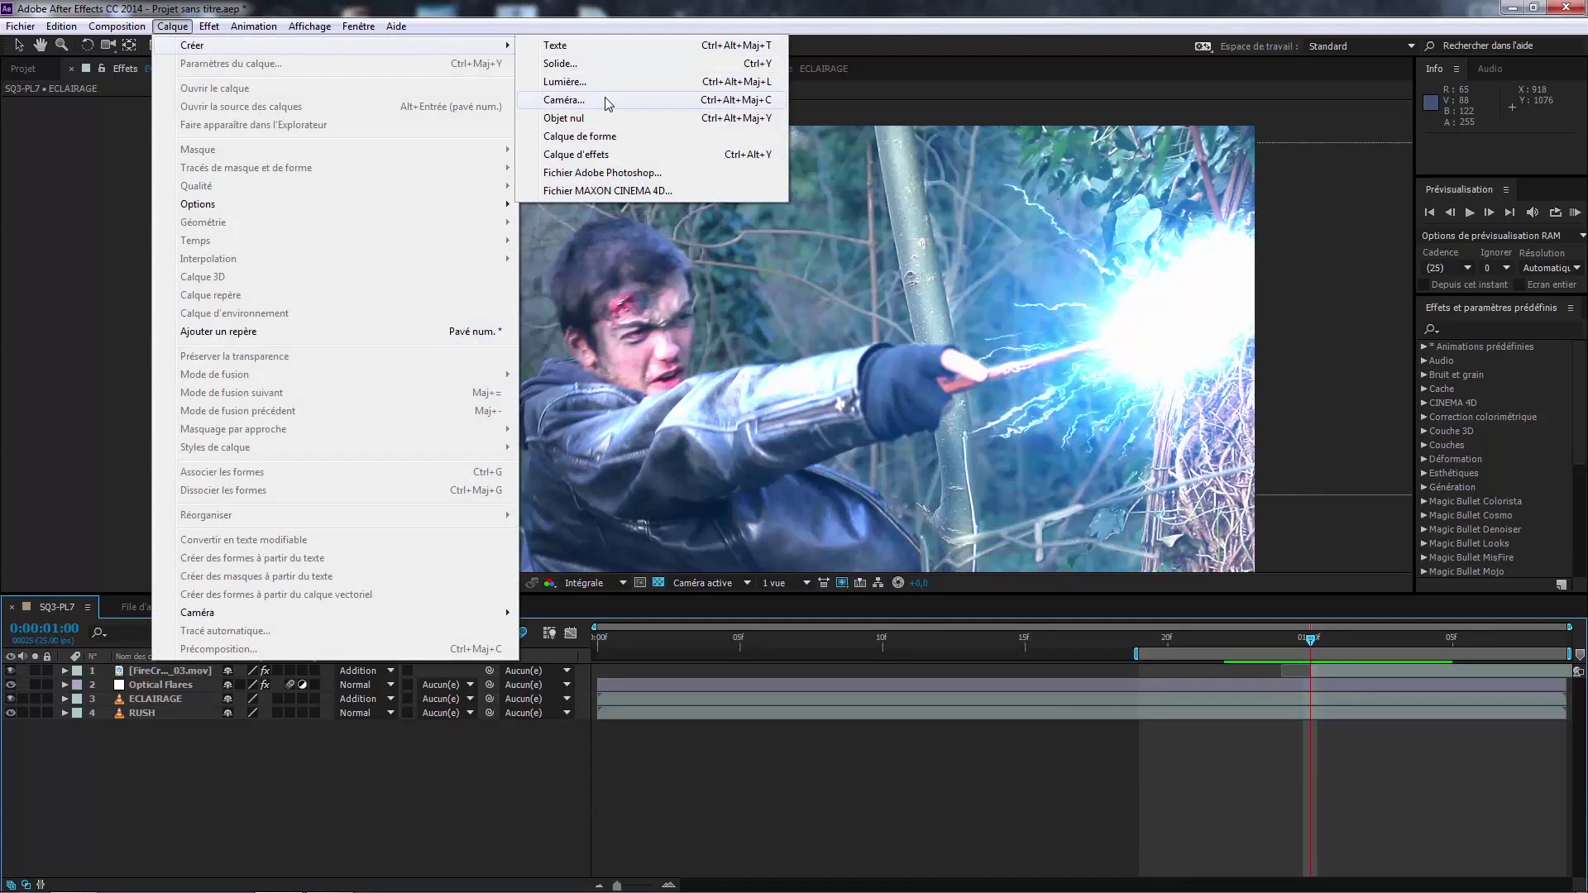
left_click(589, 156)
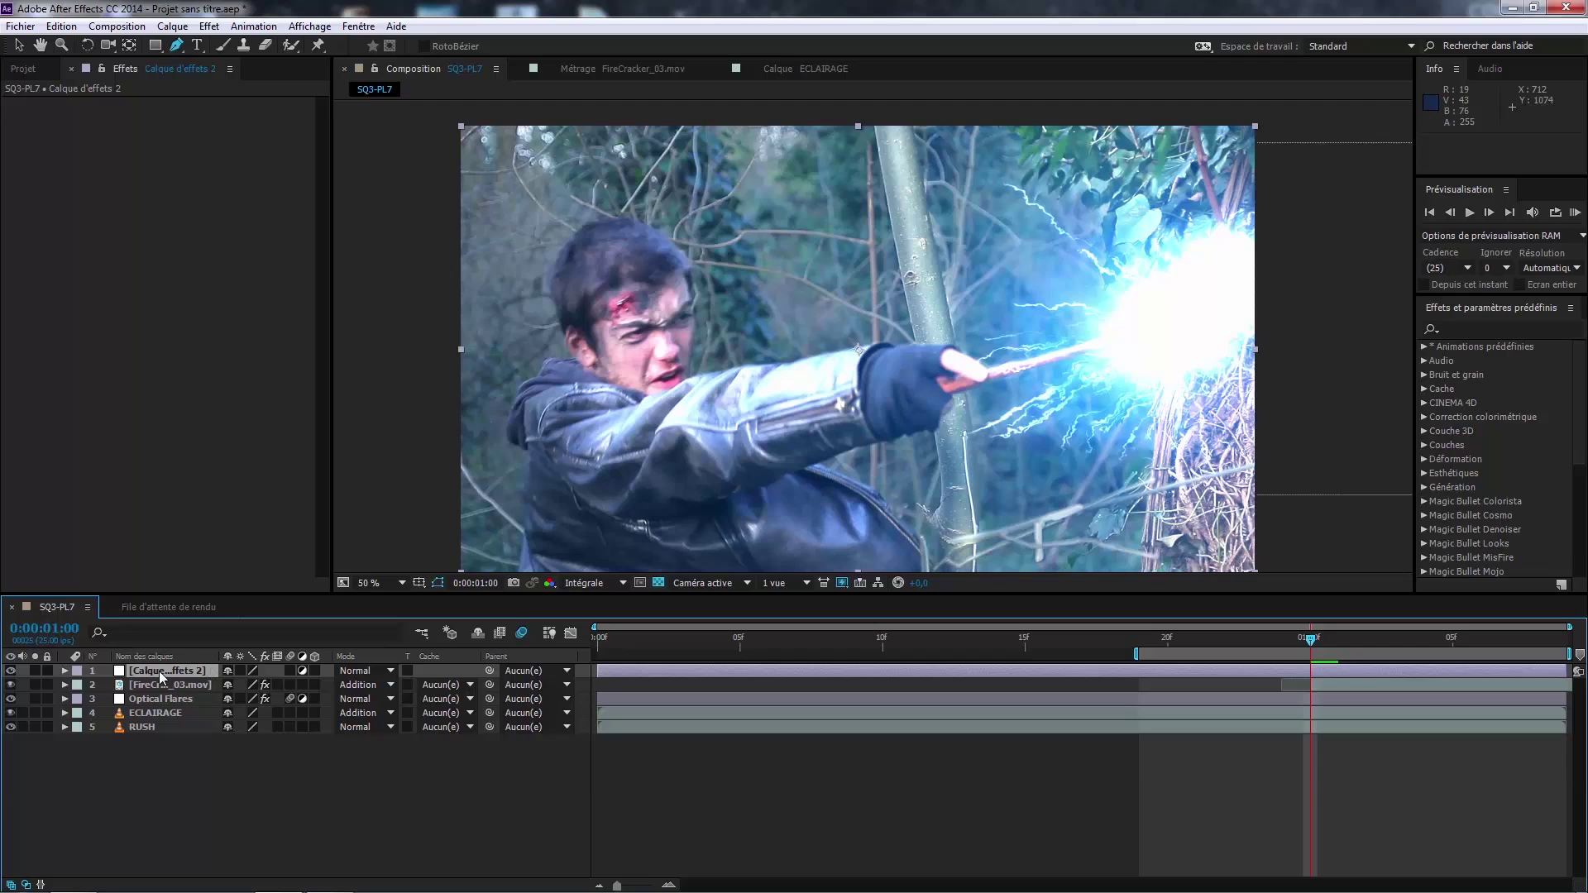
left_click_drag(159, 672, 163, 702)
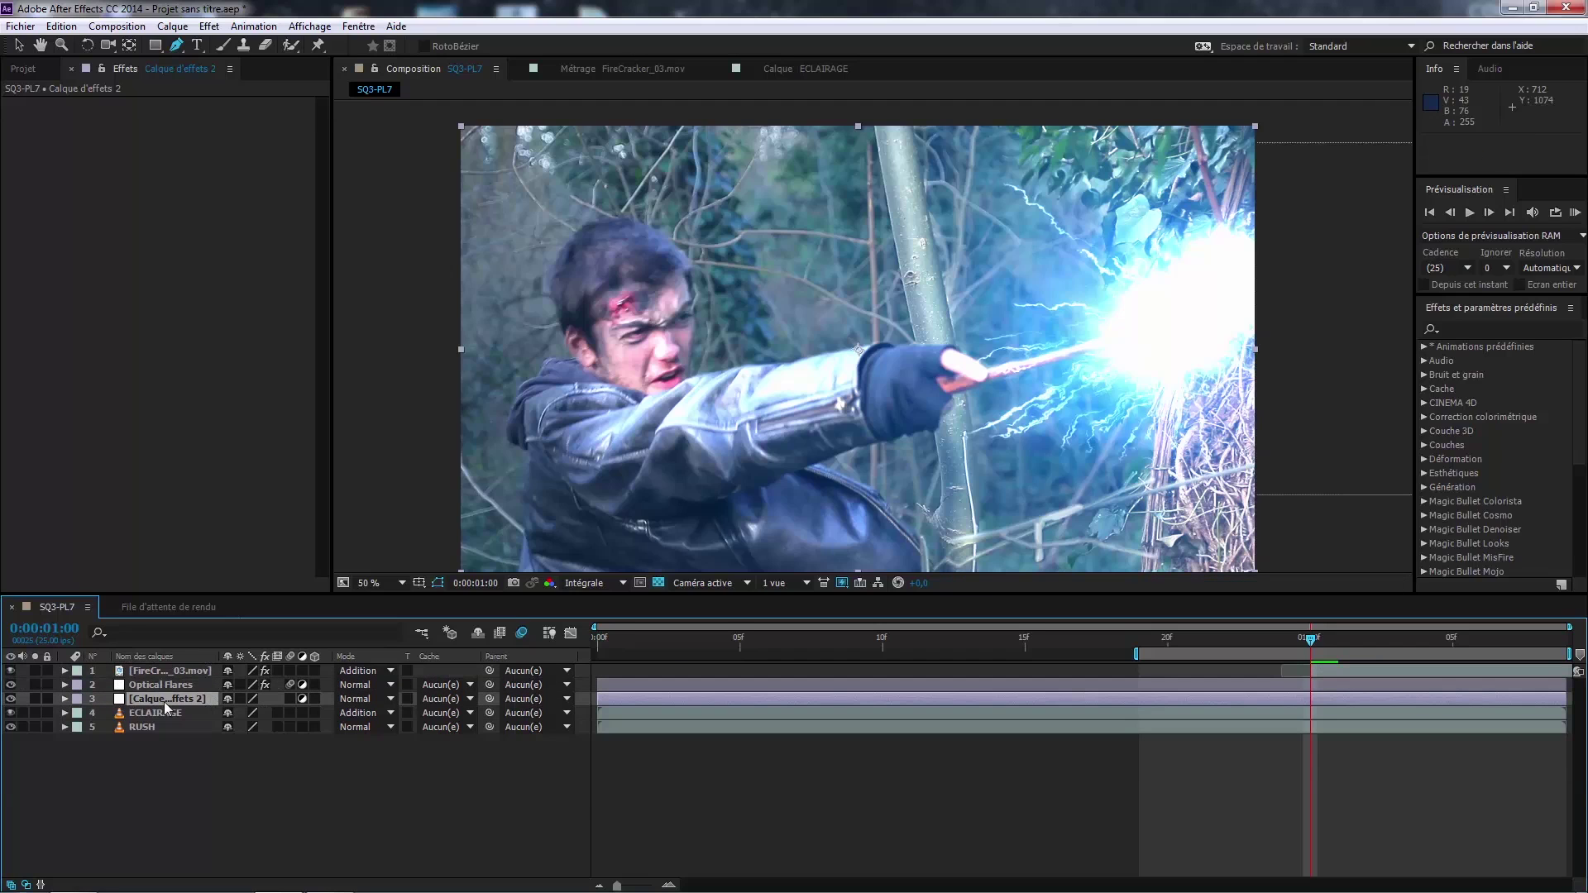
Step: Apply the Turbulences distortion effect to the new adjustment layer and reduce its Taille
left_click(215, 27)
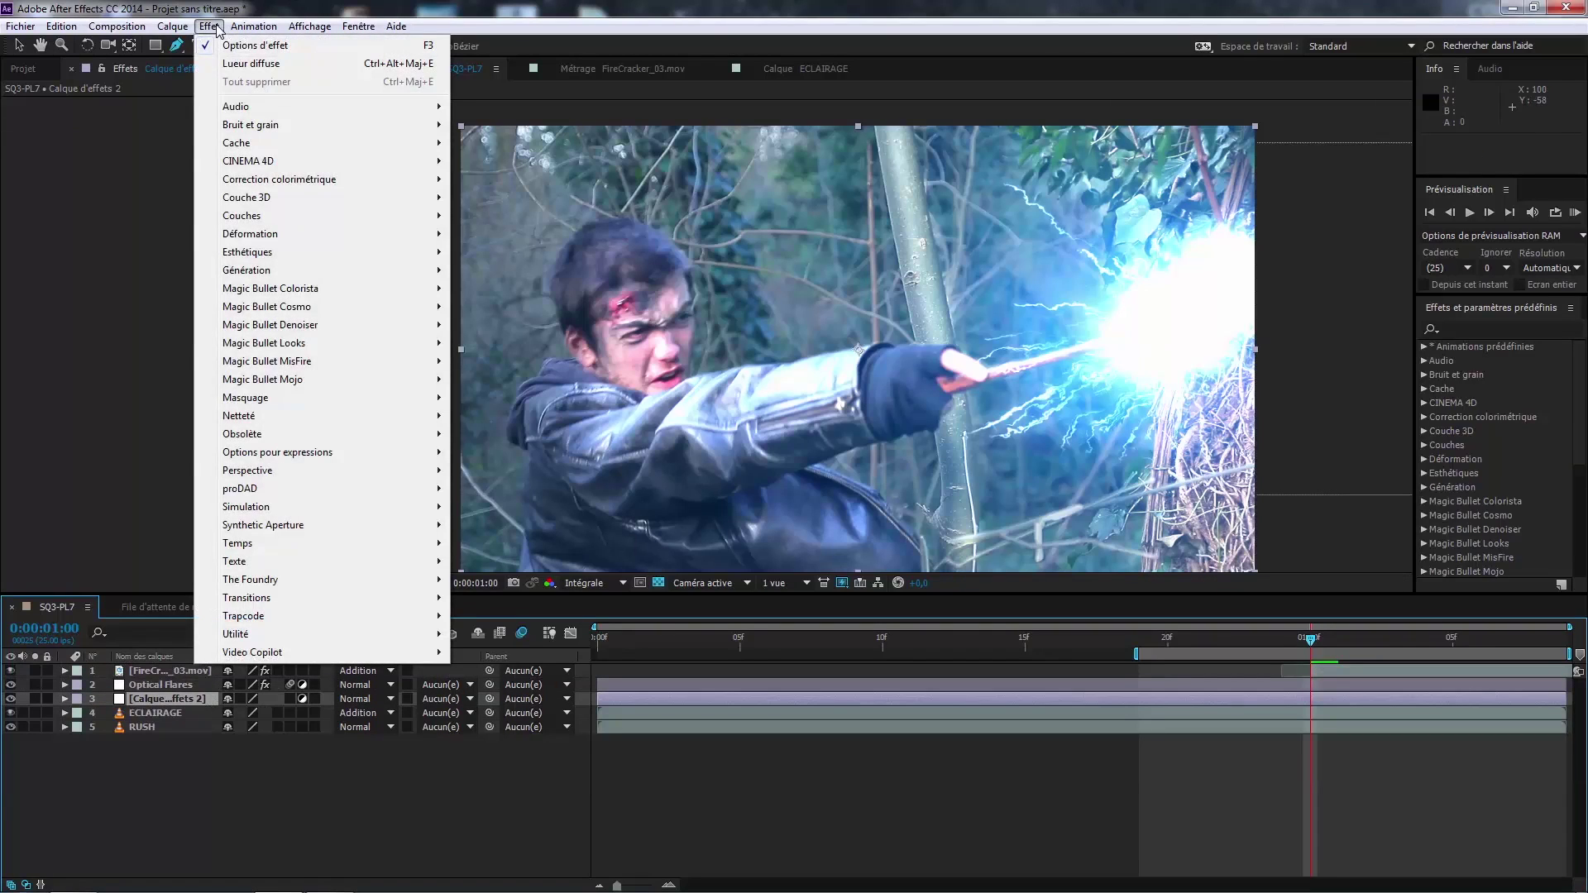
mouse_move(361, 235)
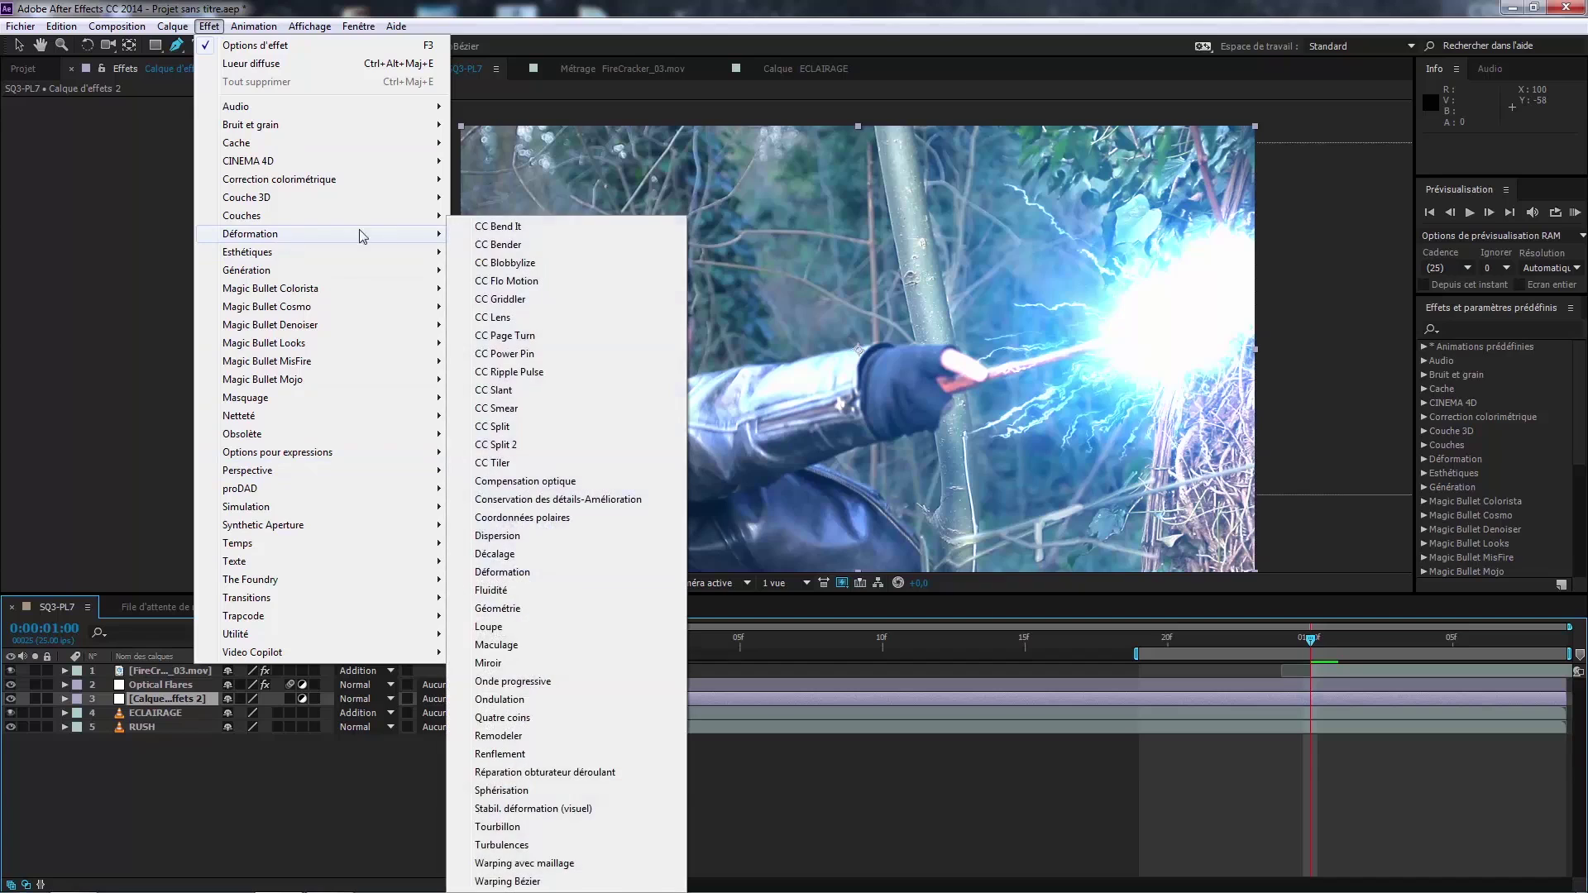
left_click(501, 844)
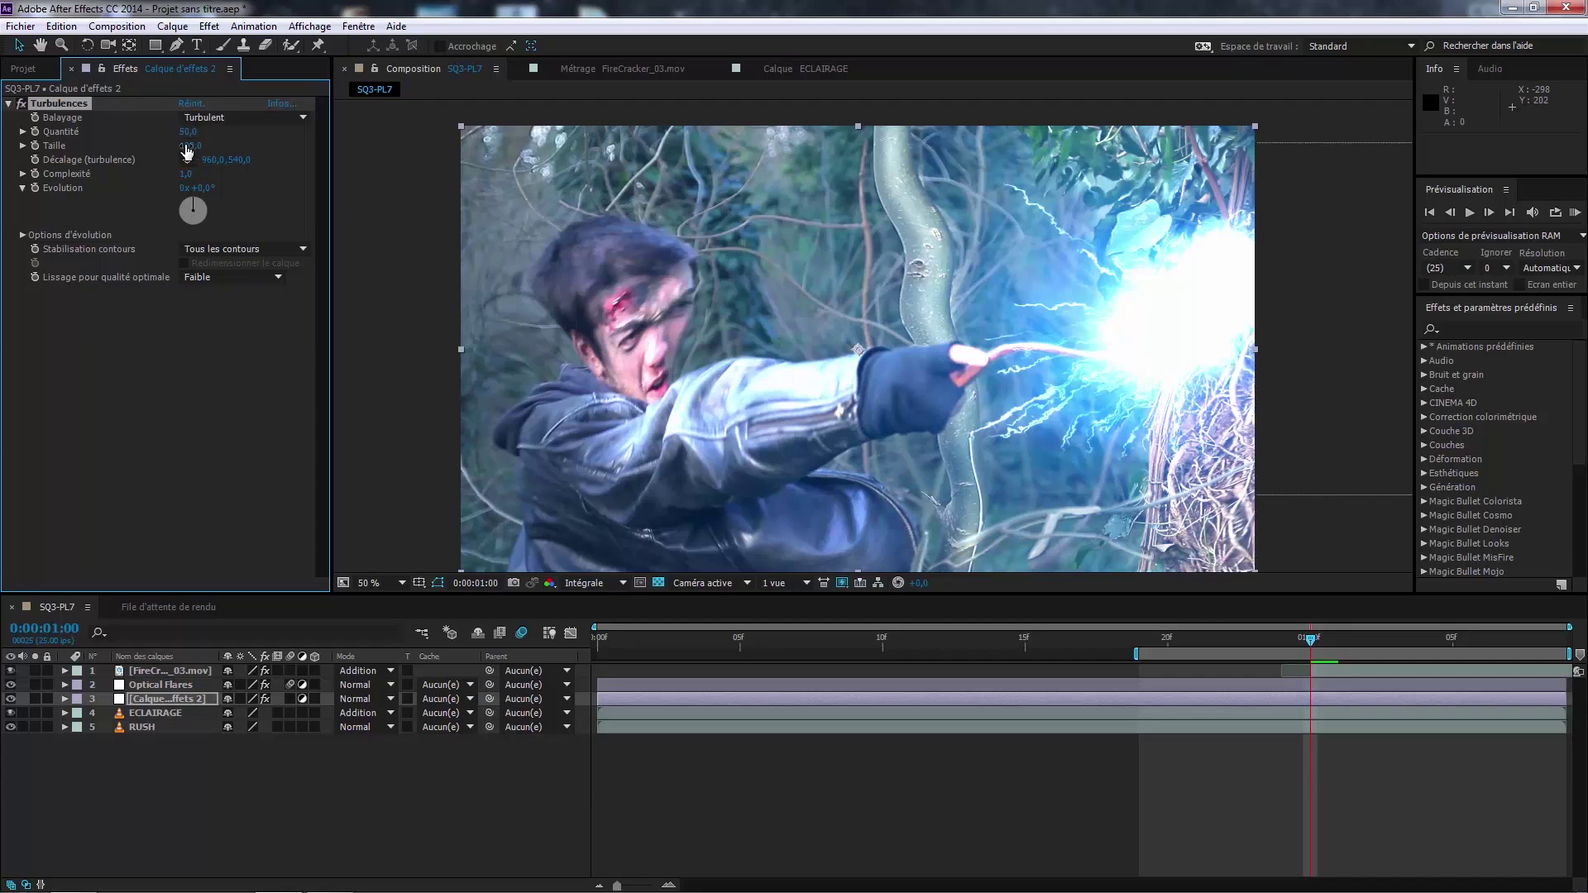
left_click_drag(188, 151, 113, 160)
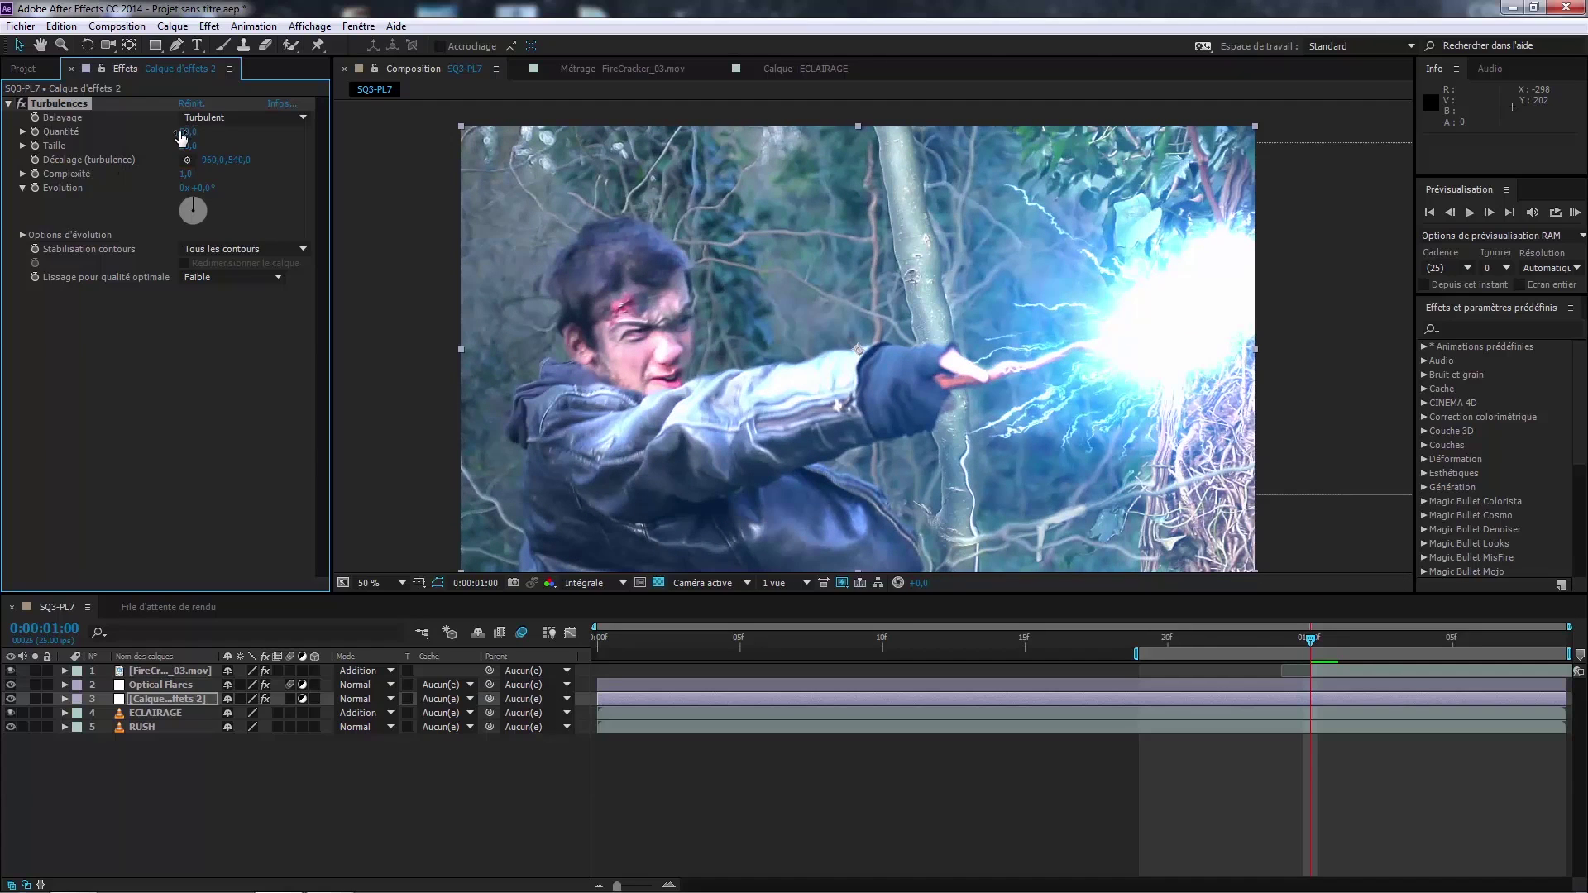
Step: Set the Turbulences effect on the adjustment layer to Quantité 63, Complexité 2 and Taille 10
left_click_drag(197, 132, 222, 151)
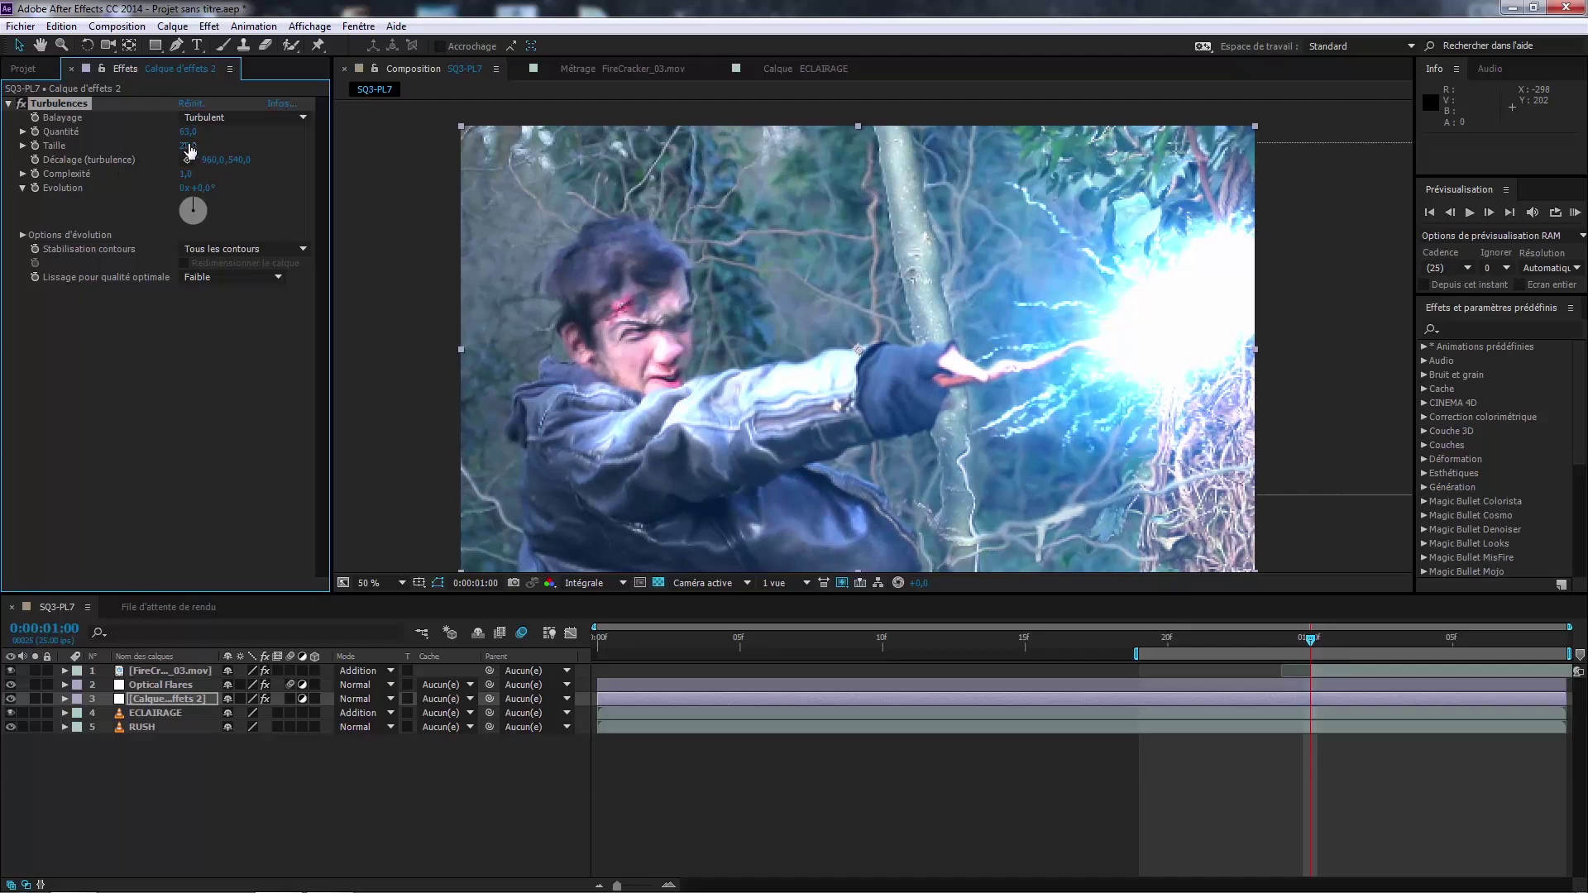
left_click(187, 174)
type("4")
key("Return")
left_click(186, 175)
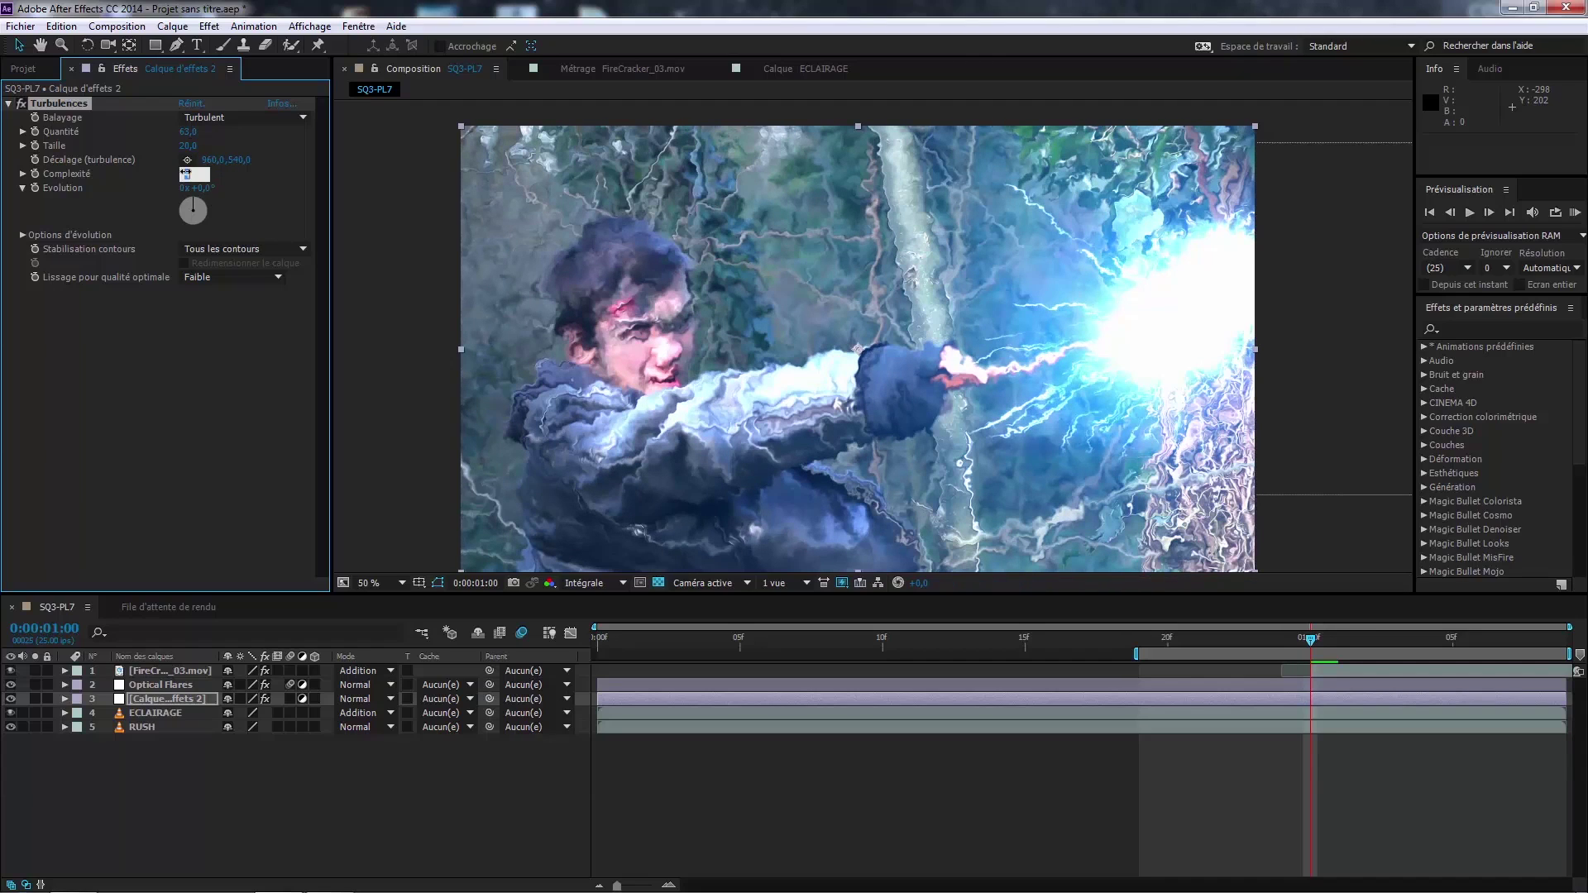
type("2")
key("Return")
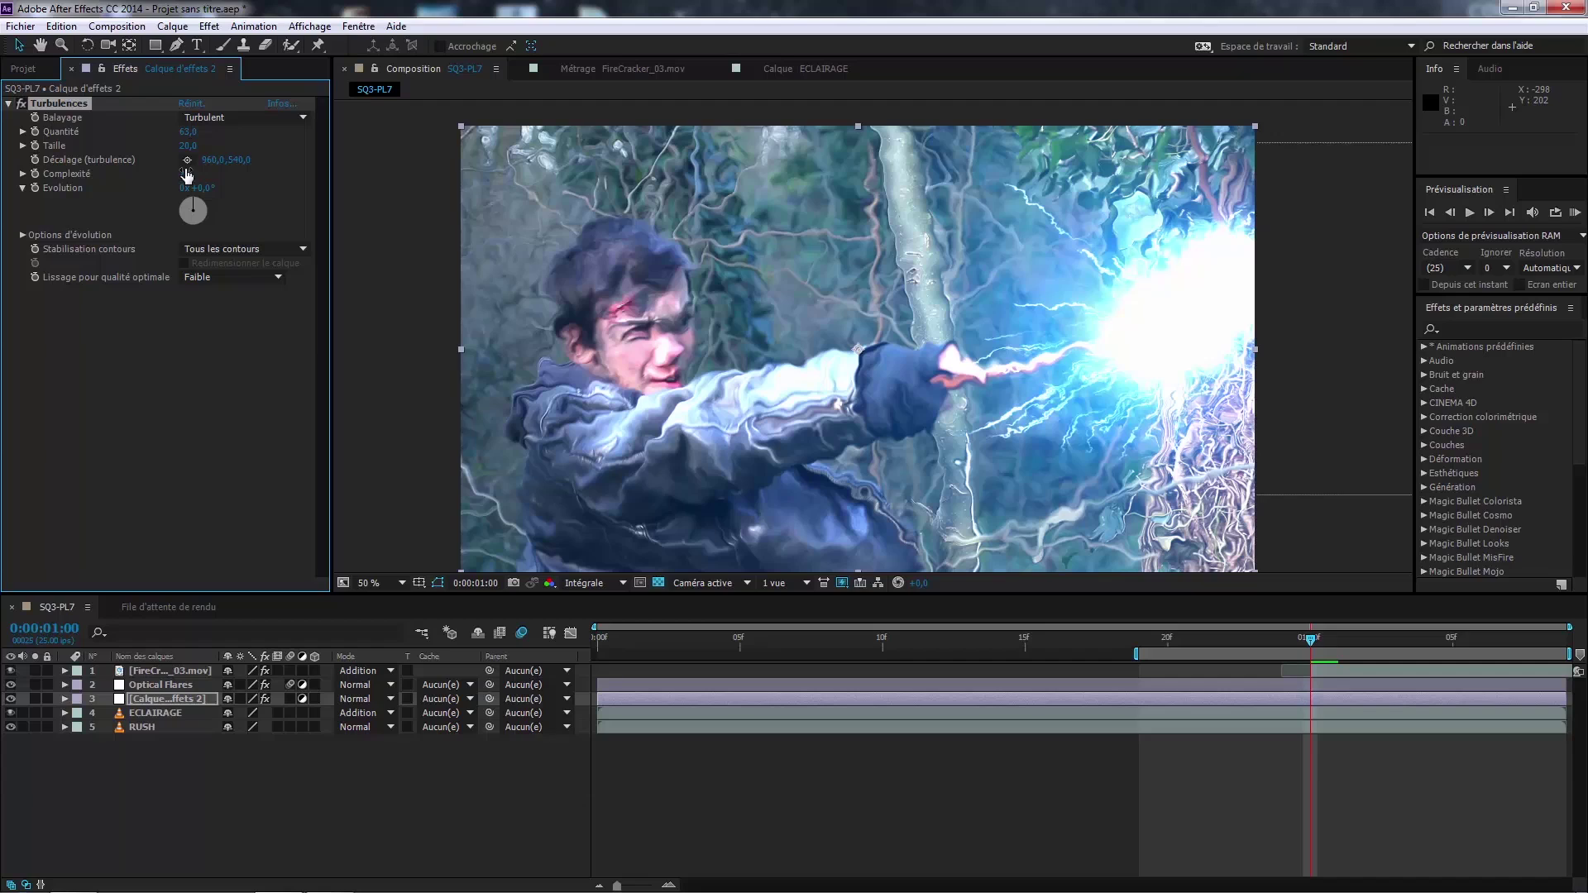
left_click(186, 145)
type("40")
key("Return")
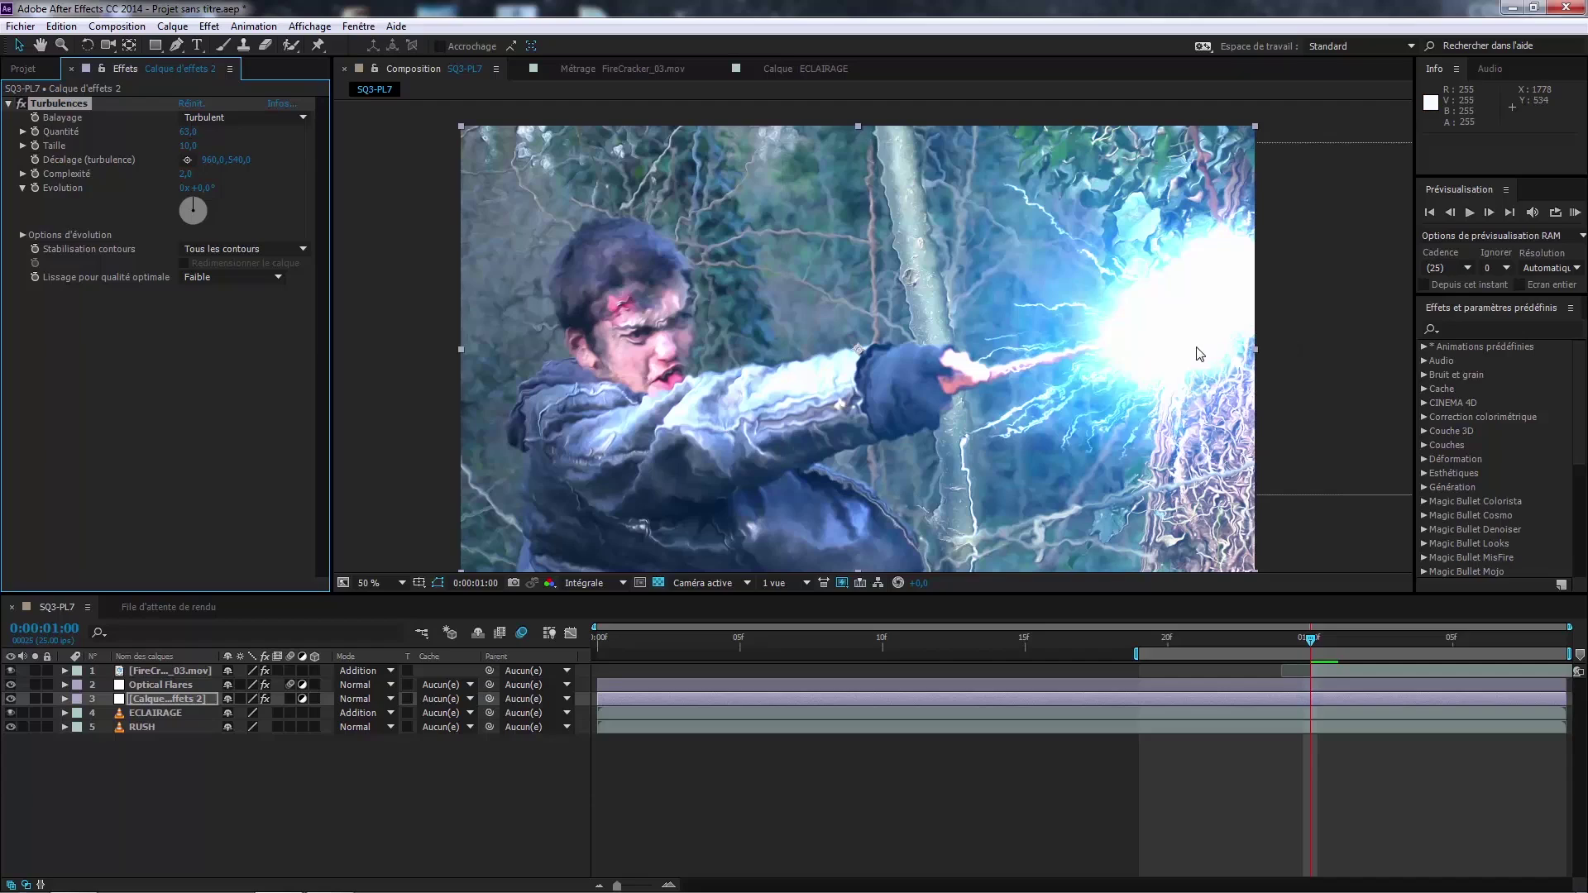
Step: Draw a large elliptical mask around the explosion on the adjustment layer, extending past the frame's right edge
key("g")
key("q")
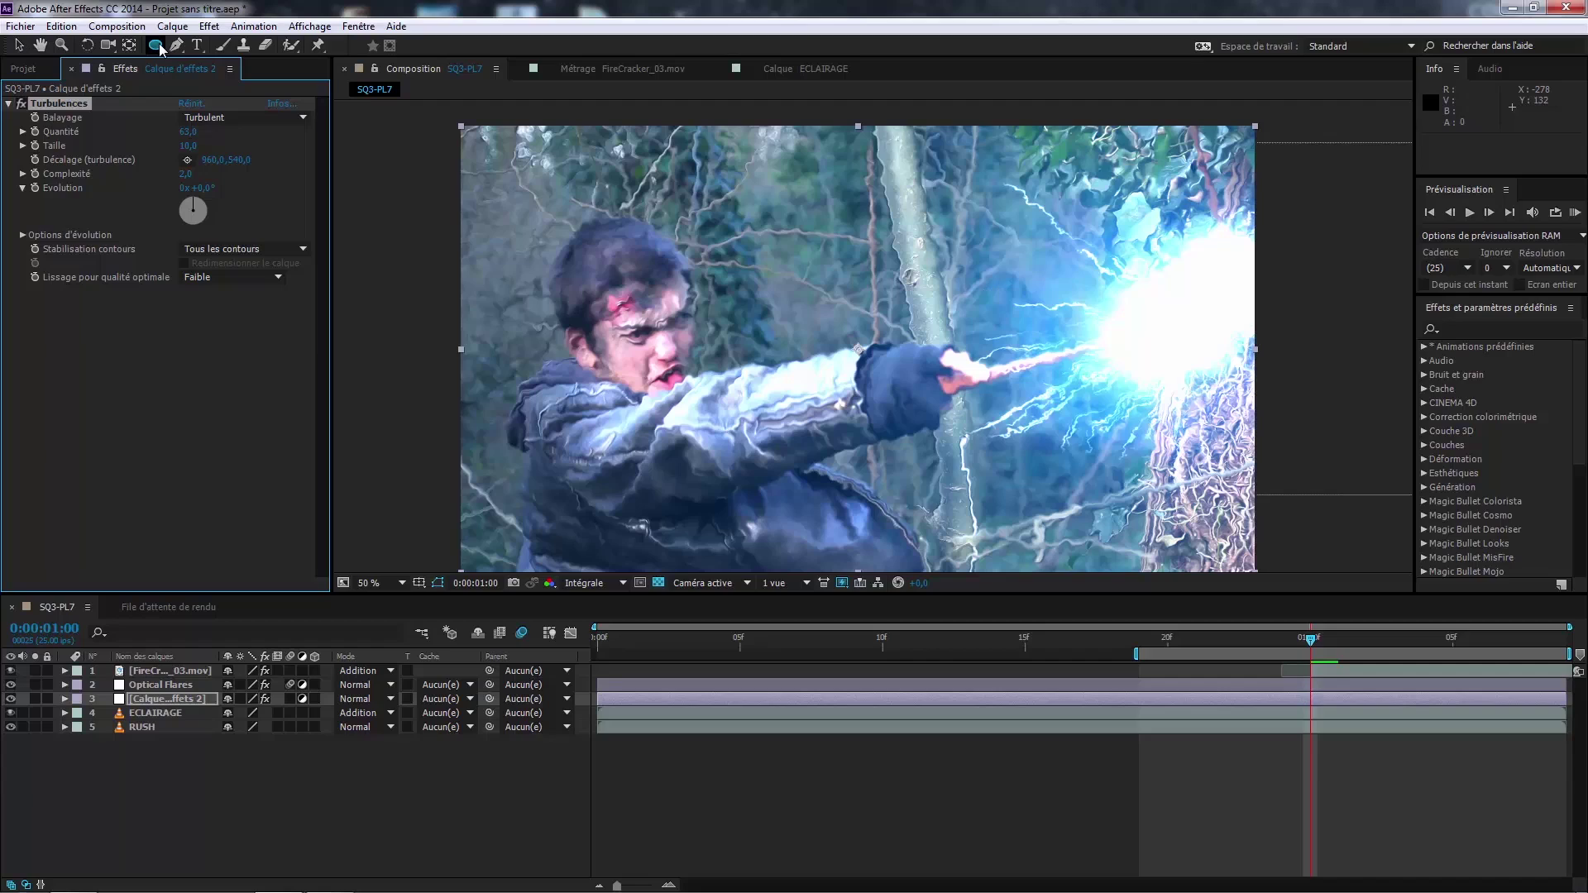
left_click(155, 47)
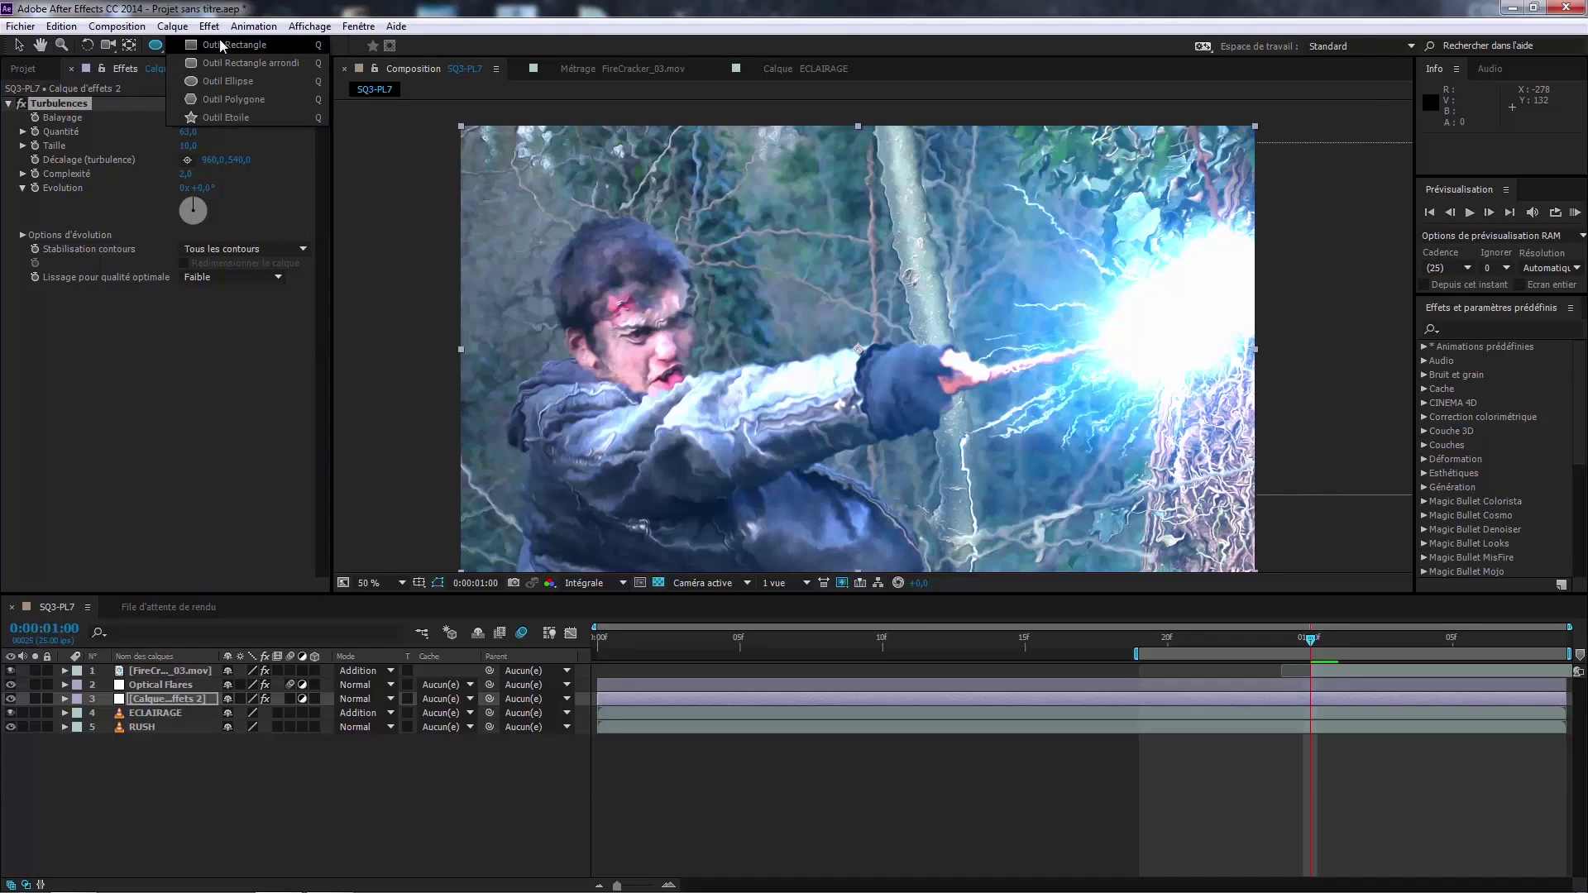
left_click(227, 81)
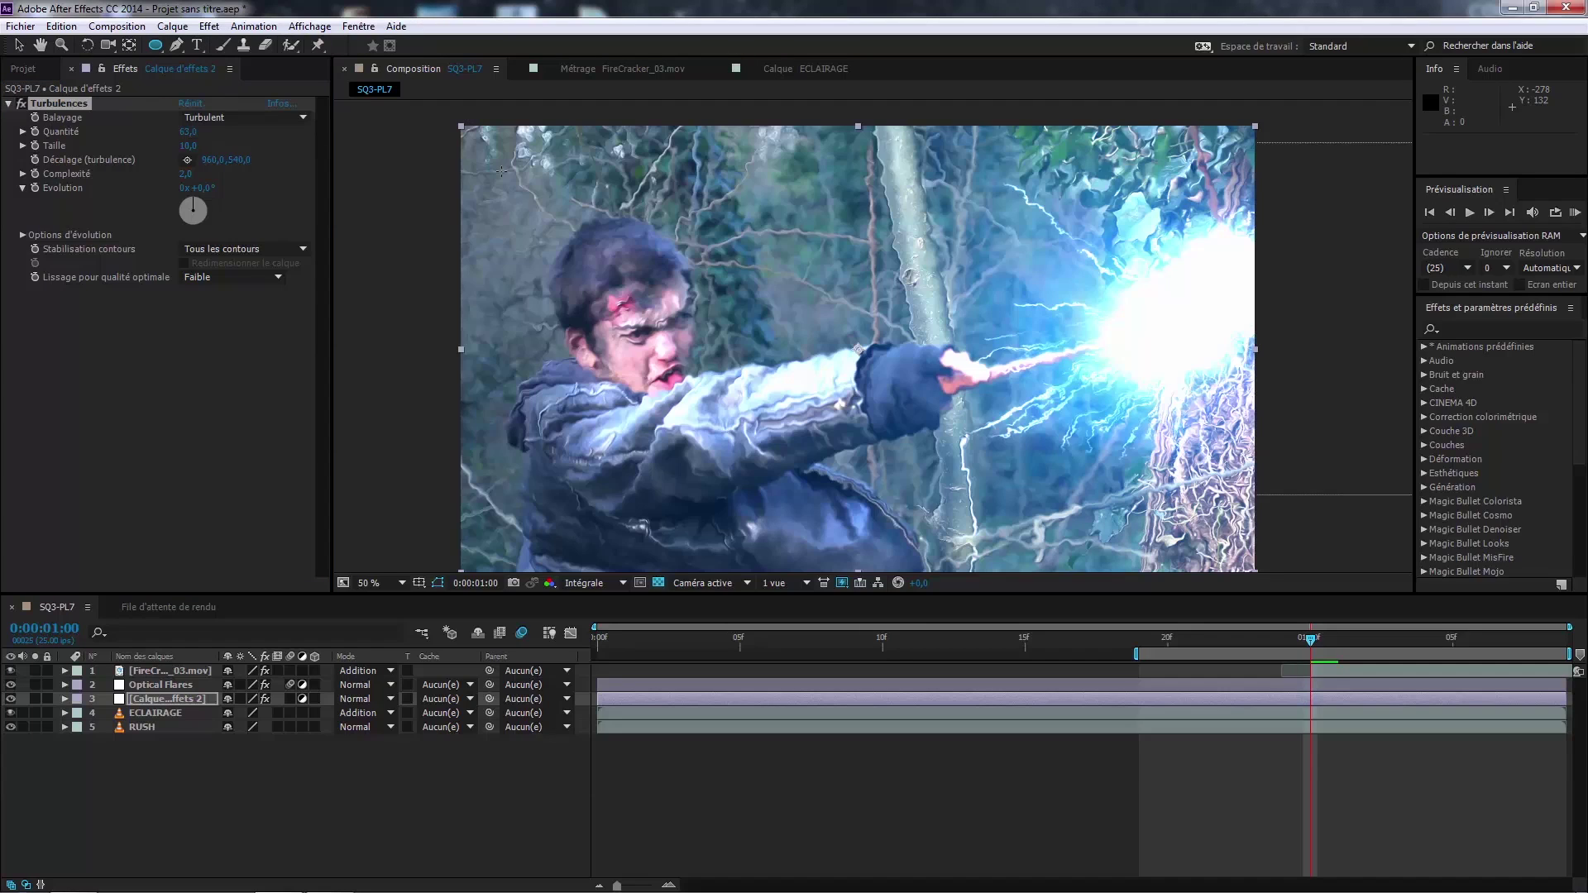
left_click(993, 194)
left_click_drag(1244, 370, 1374, 480)
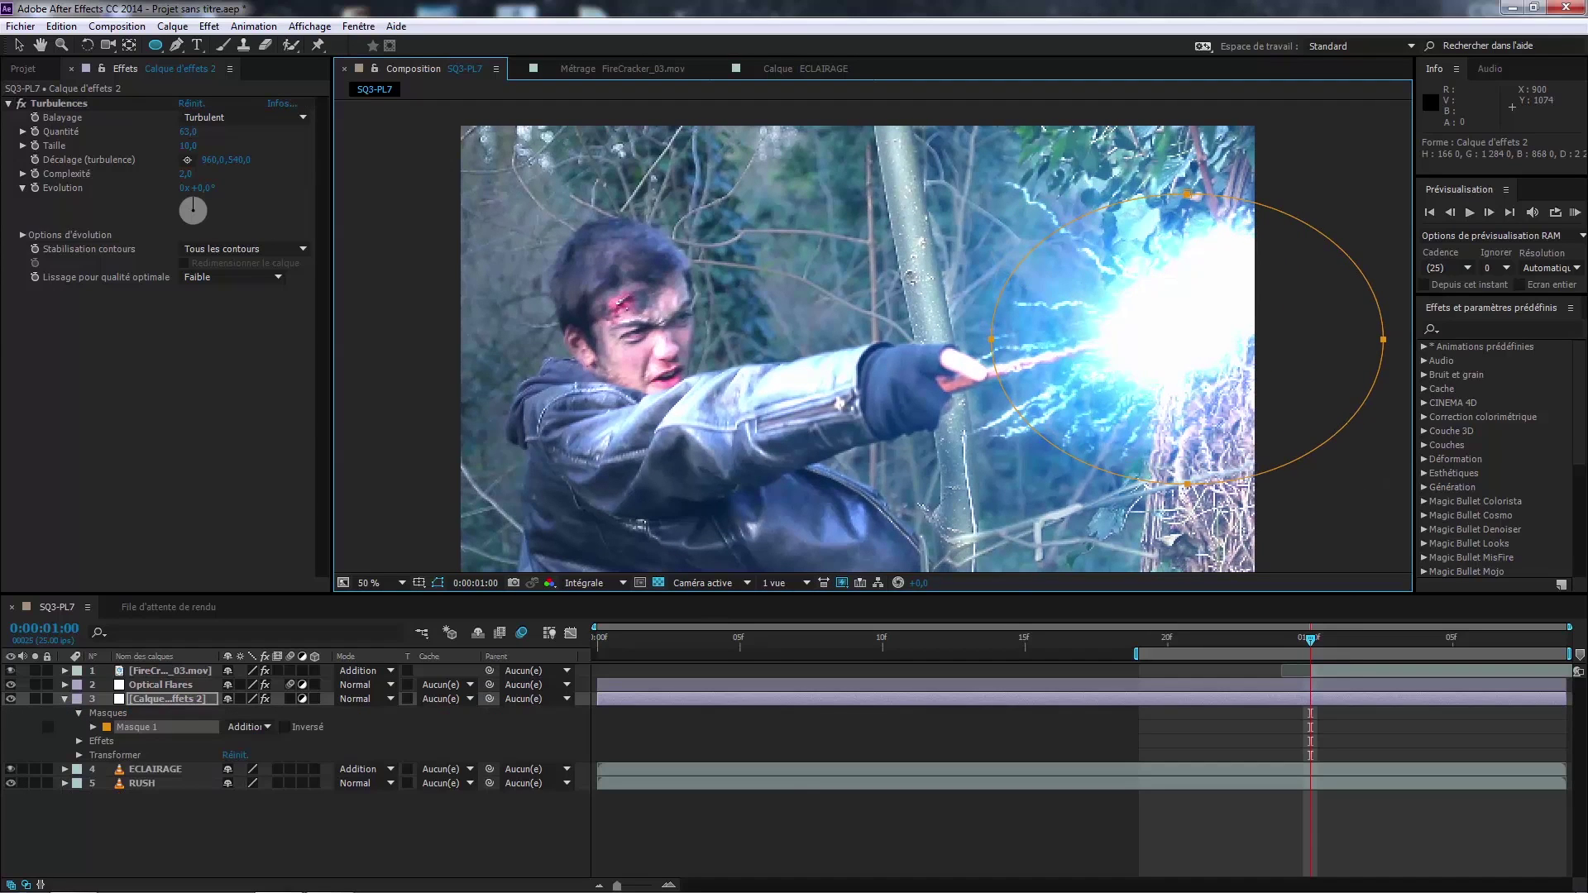
Step: Set Masque 1's feather to 125 pixels and expansion to 54 pixels, and shift the ellipse slightly up and left
left_click(93, 727)
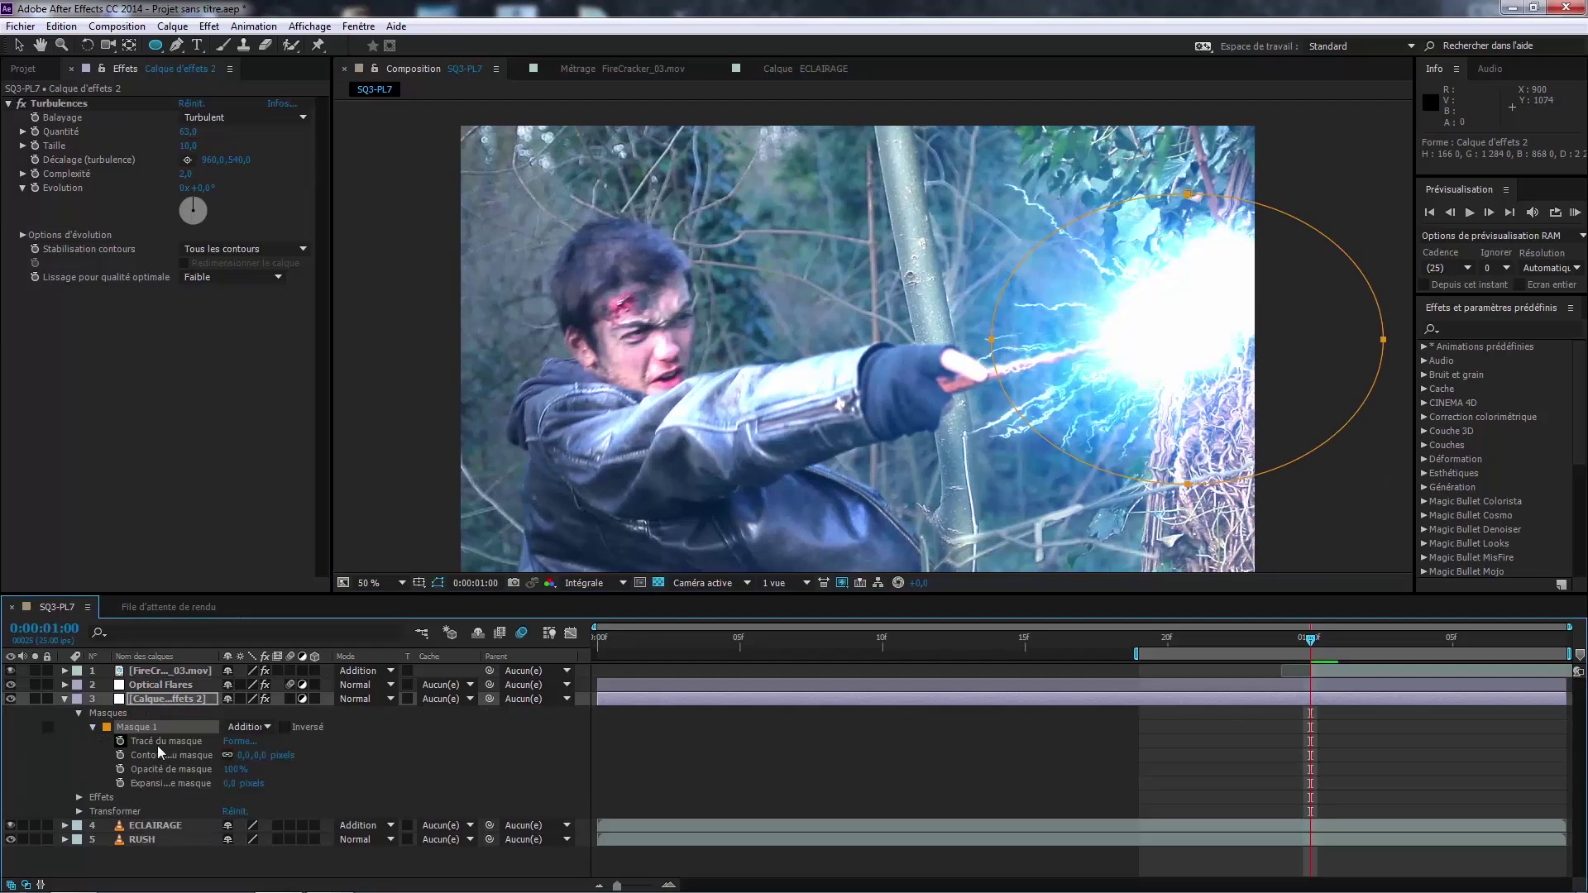
left_click_drag(259, 759, 271, 755)
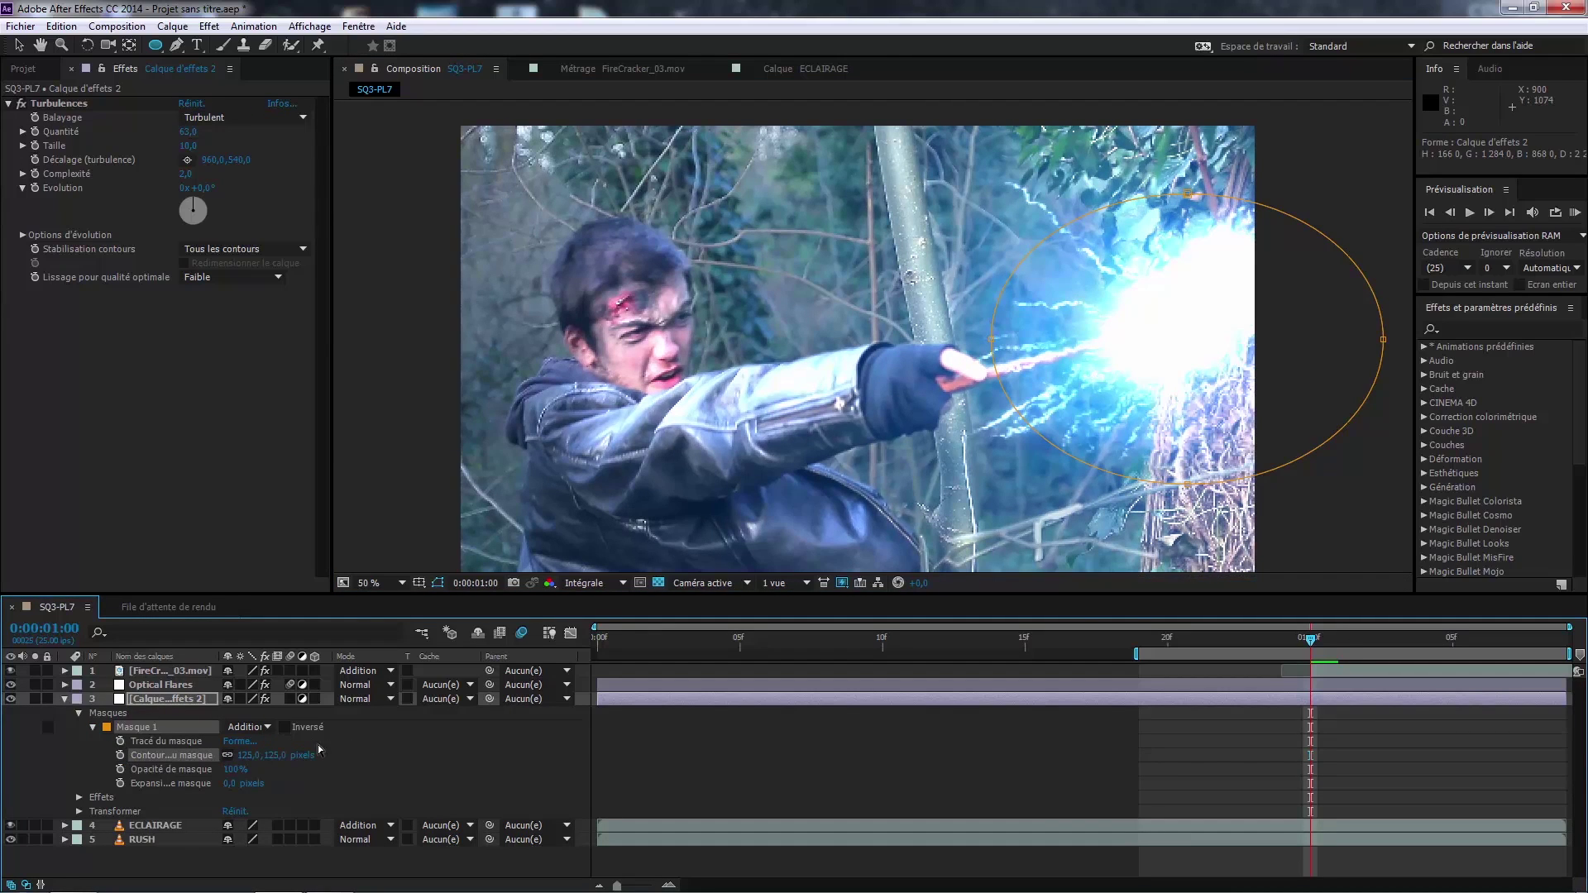
key("v")
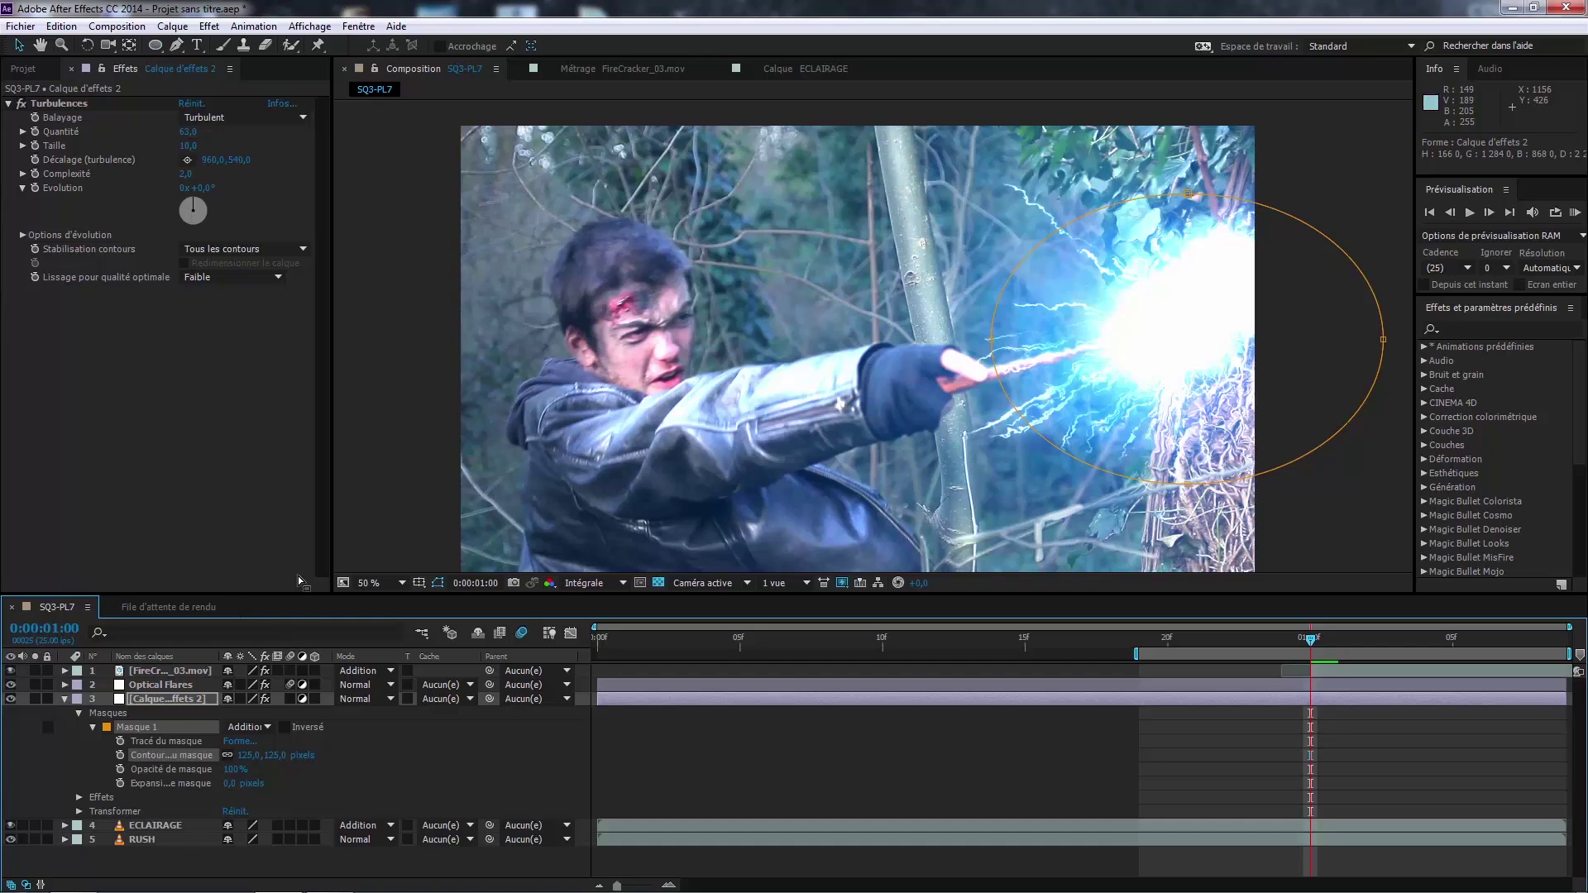
left_click_drag(233, 784, 278, 775)
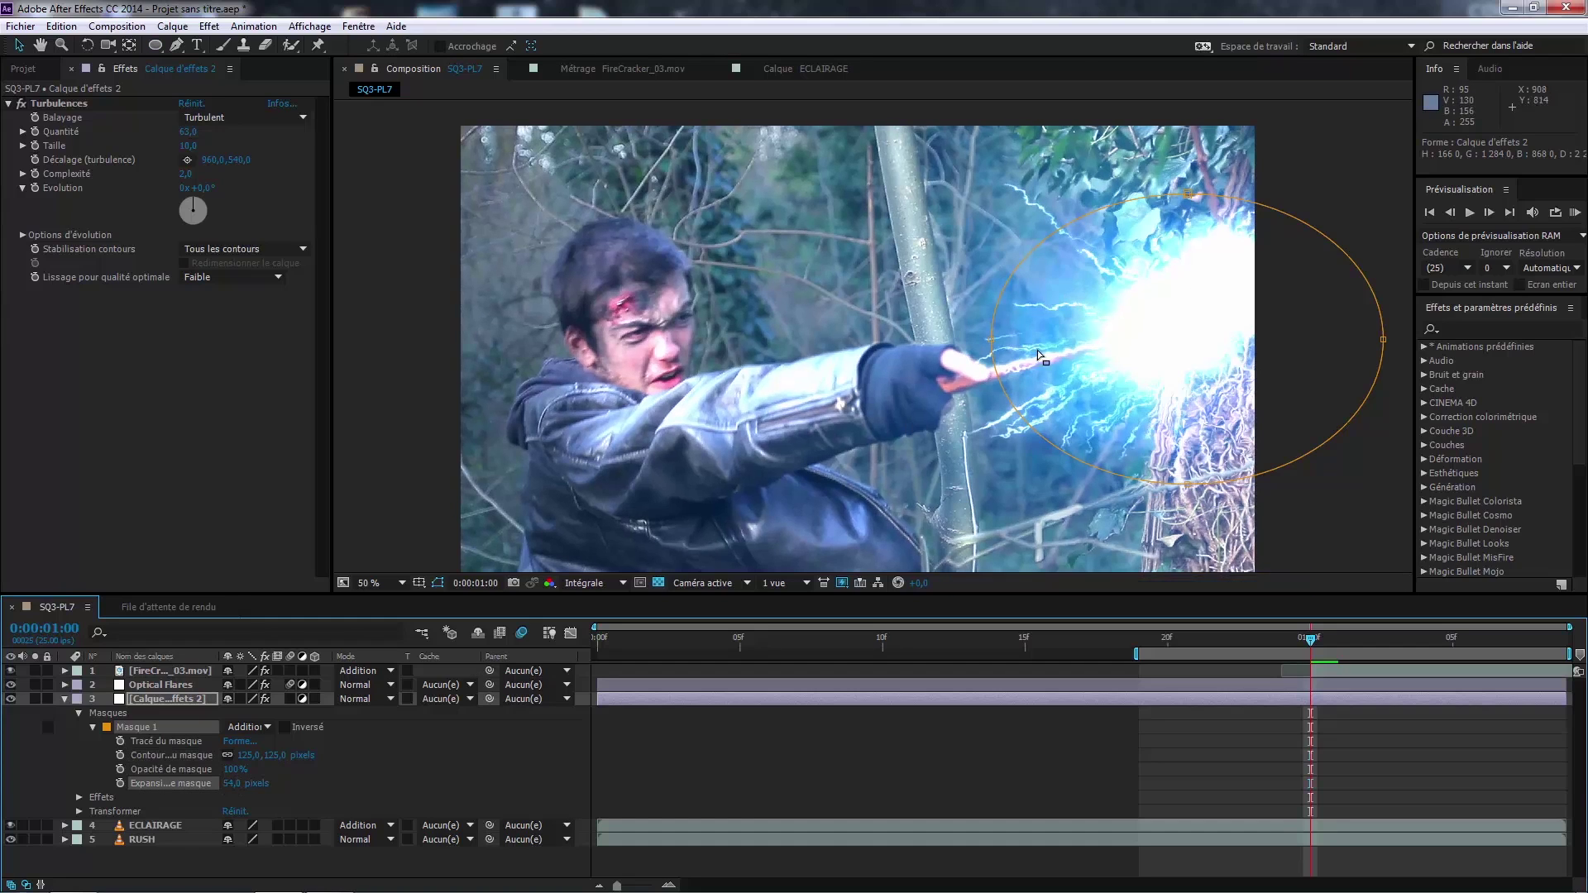
scroll(1233, 463, "down", 1)
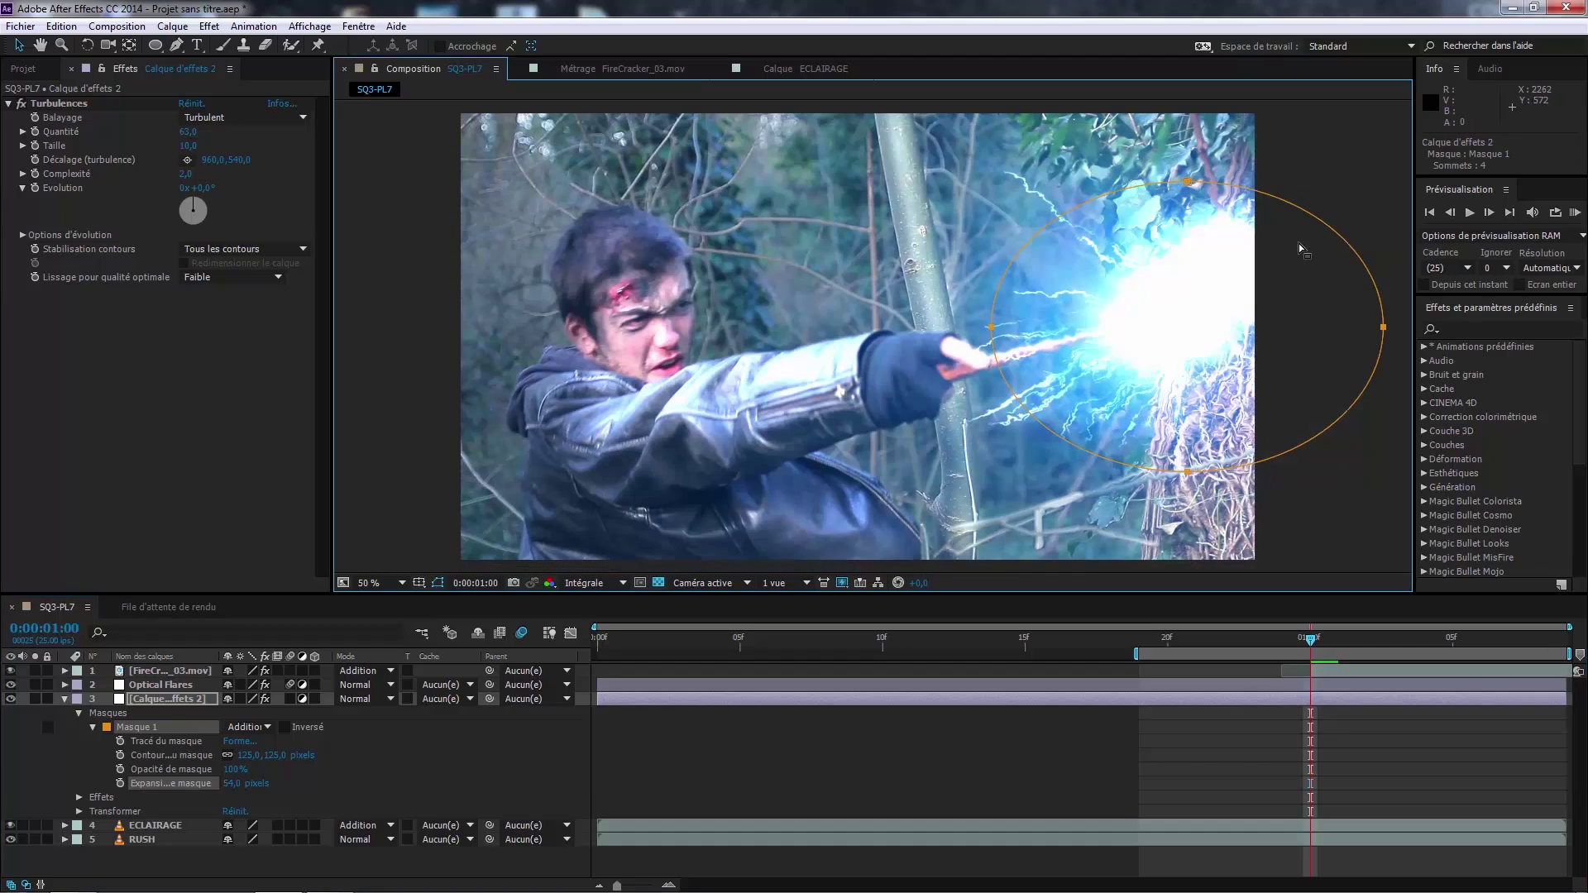
left_click_drag(1178, 175, 1166, 170)
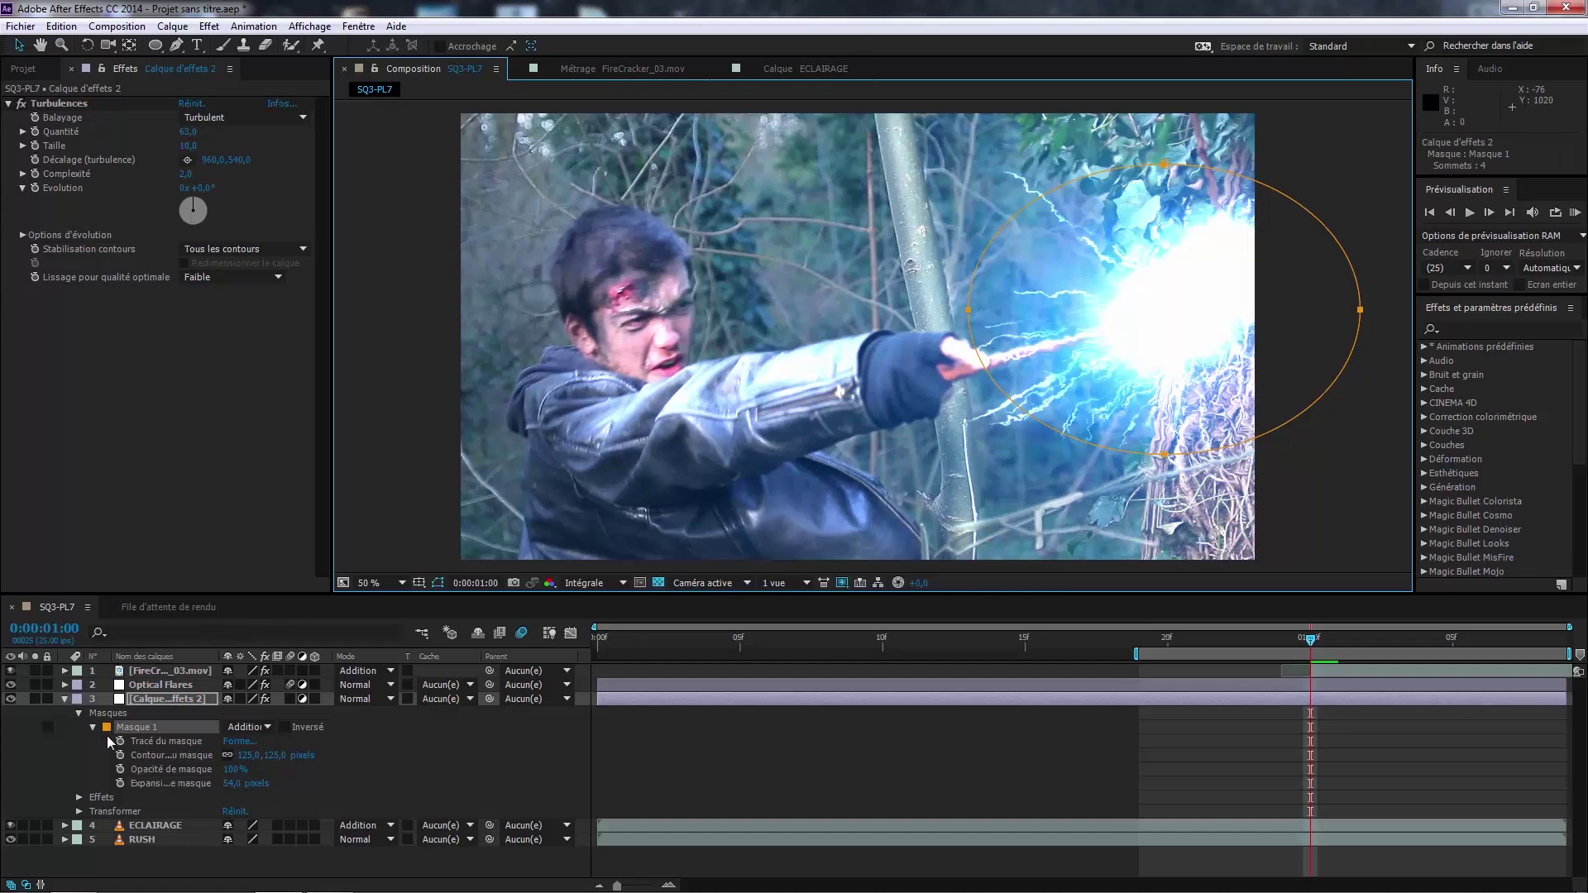
Step: Keyframe Masque 1's opacity at 0% on 0:00:00:24, 100% on 0:00:01:00 and 0% on 0:00:01:02
left_click(120, 769)
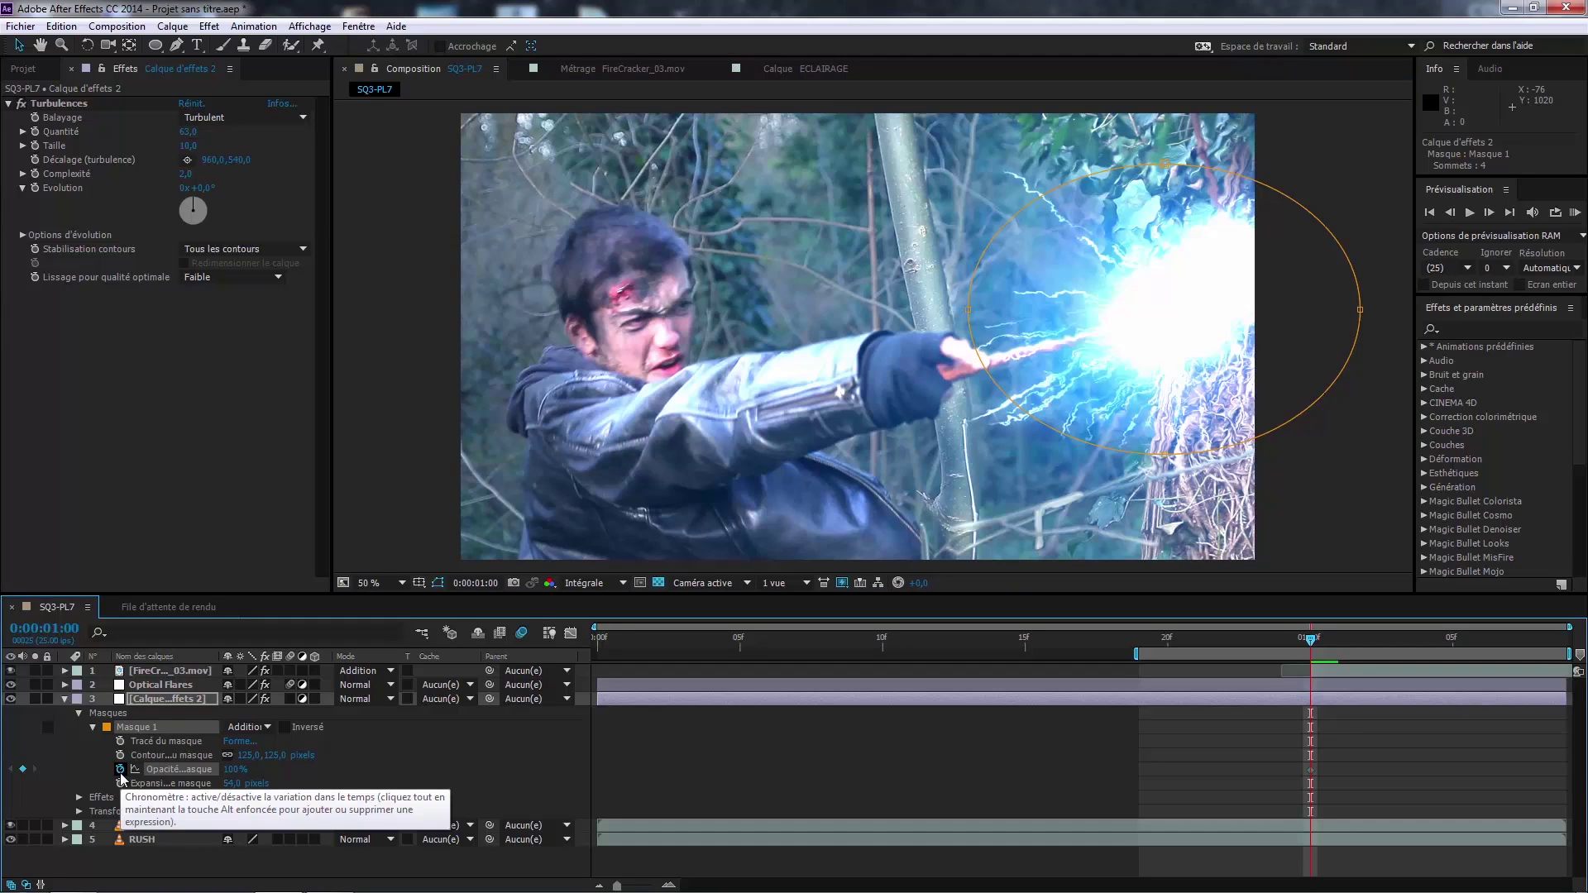
key("Page_Up")
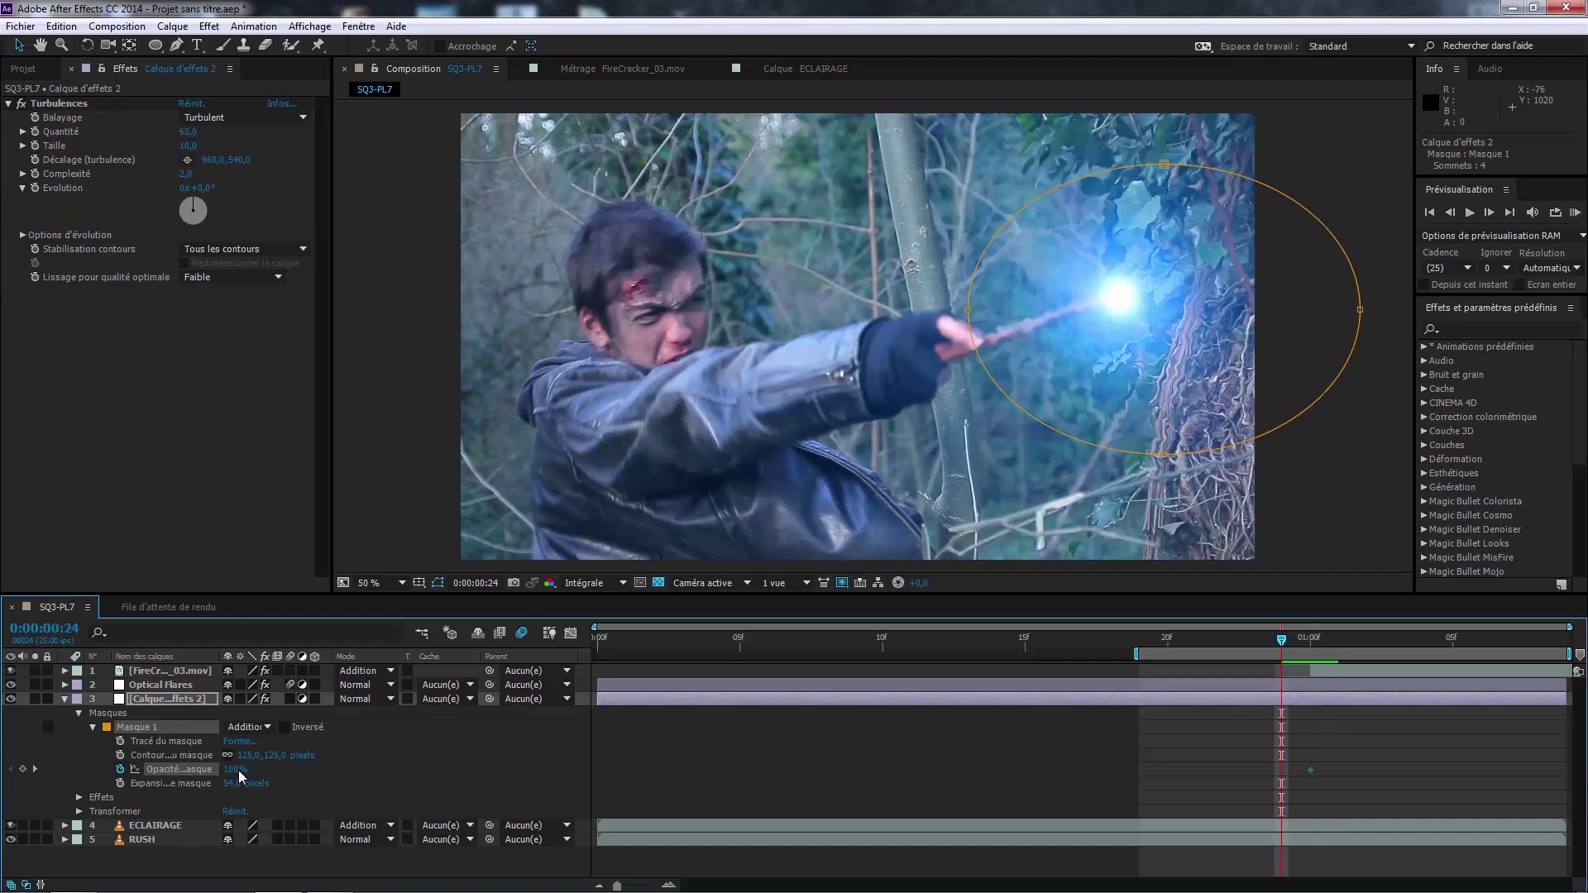
left_click_drag(239, 771, 148, 772)
key("Page_Down")
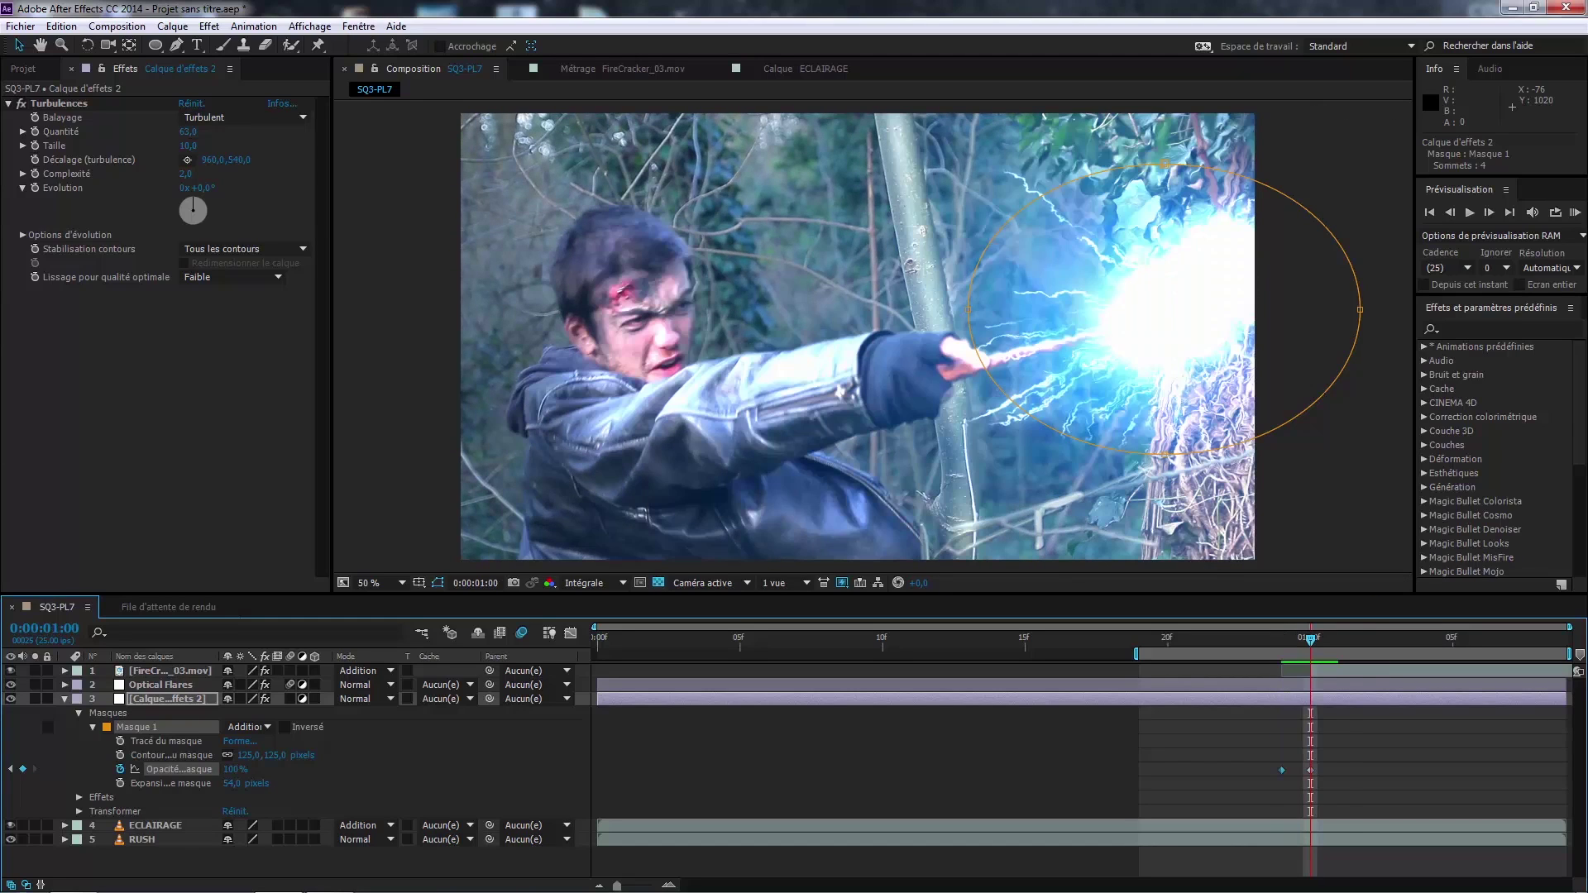
key("Page_Down")
key("Page_Down")
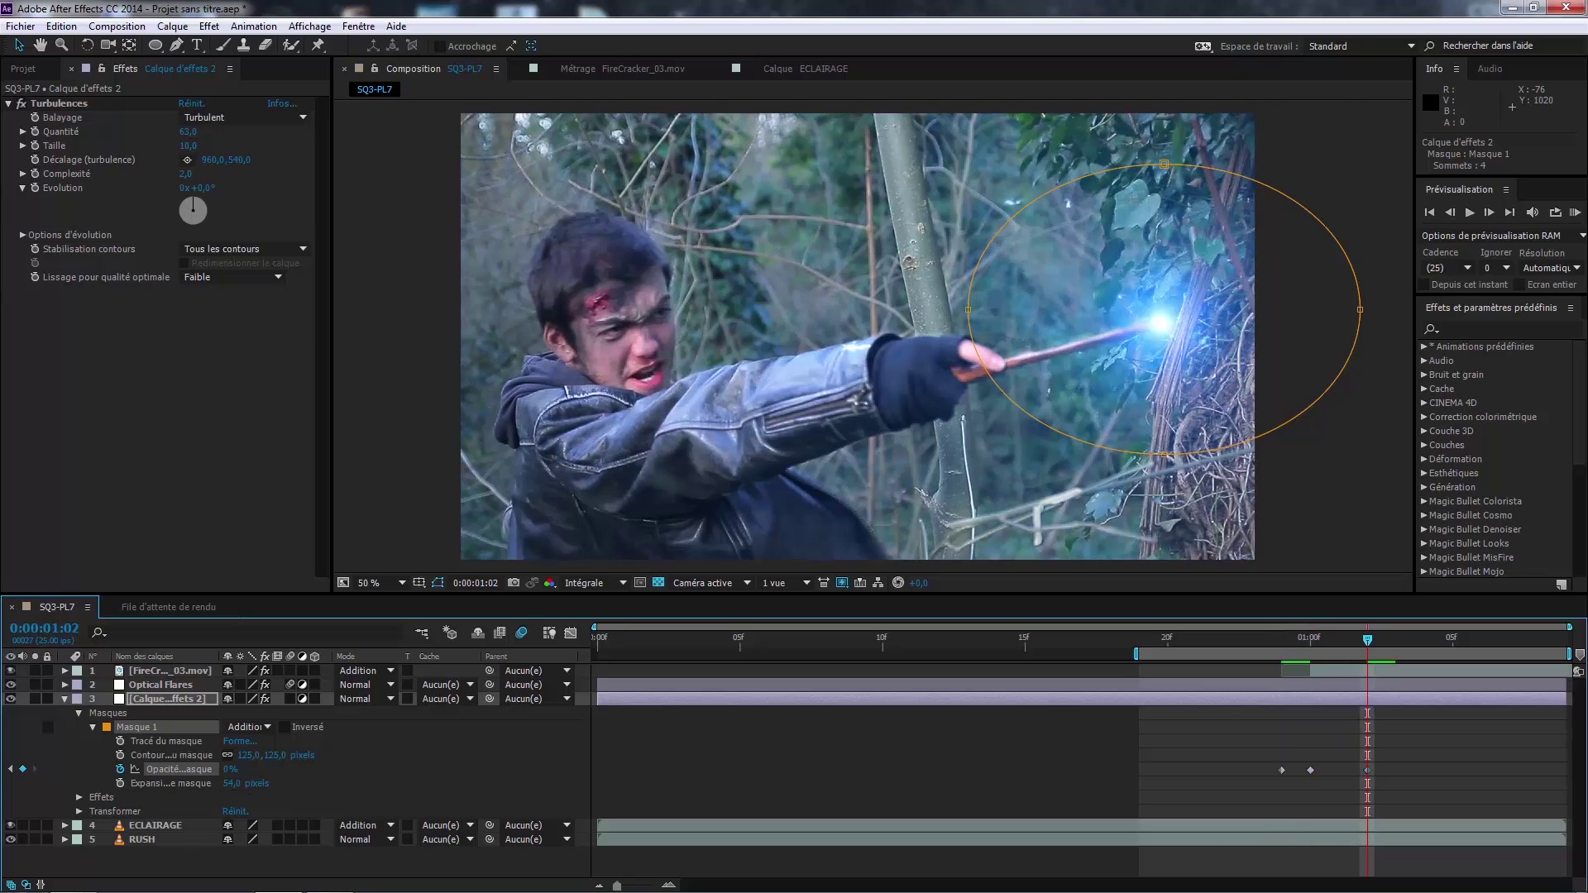
Step: Check the keyframed distortion frame by frame, and lock Masque 1 with its outline hidden by deselecting the mask
key("Page_Up")
key("Page_Up")
key("Page_Up")
key("Page_Down")
key("Page_Down")
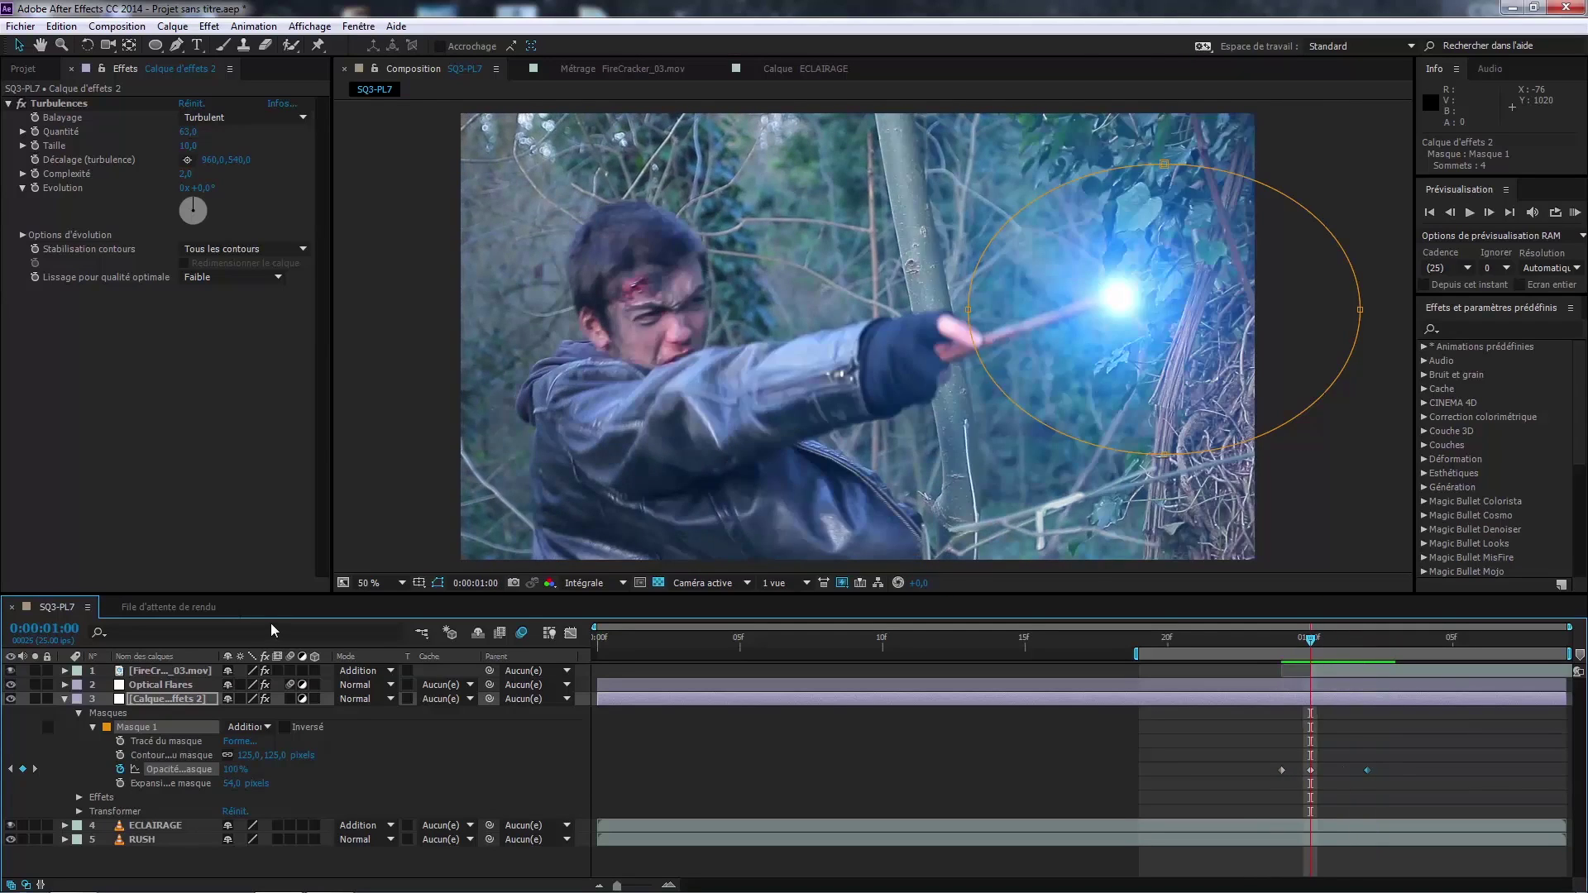
key("Page_Up")
key("Page_Up")
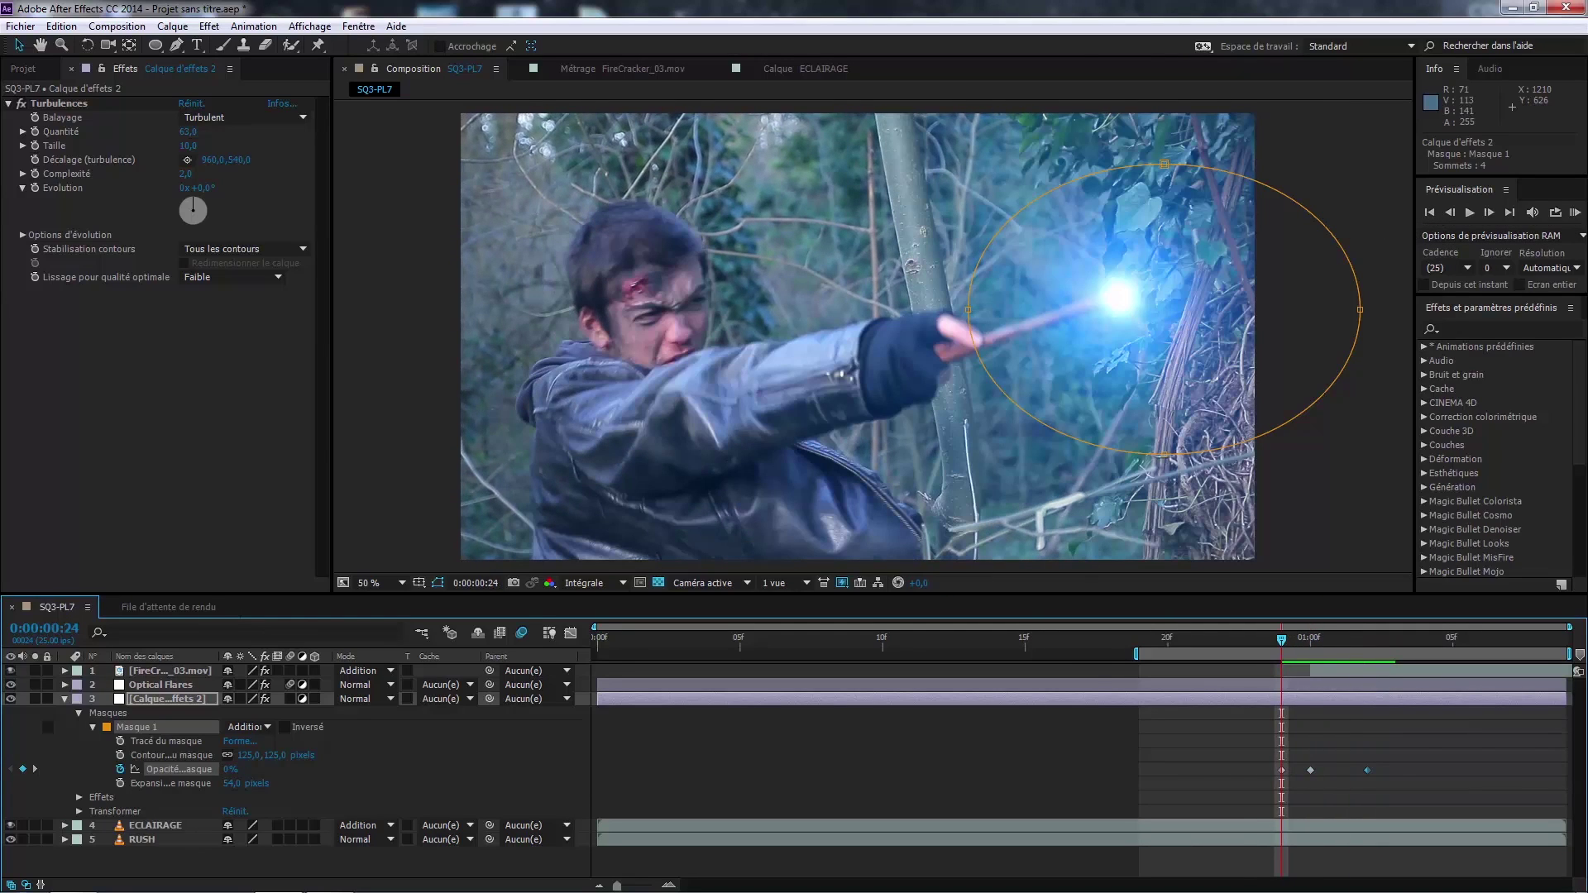
left_click(48, 727)
left_click(1324, 268)
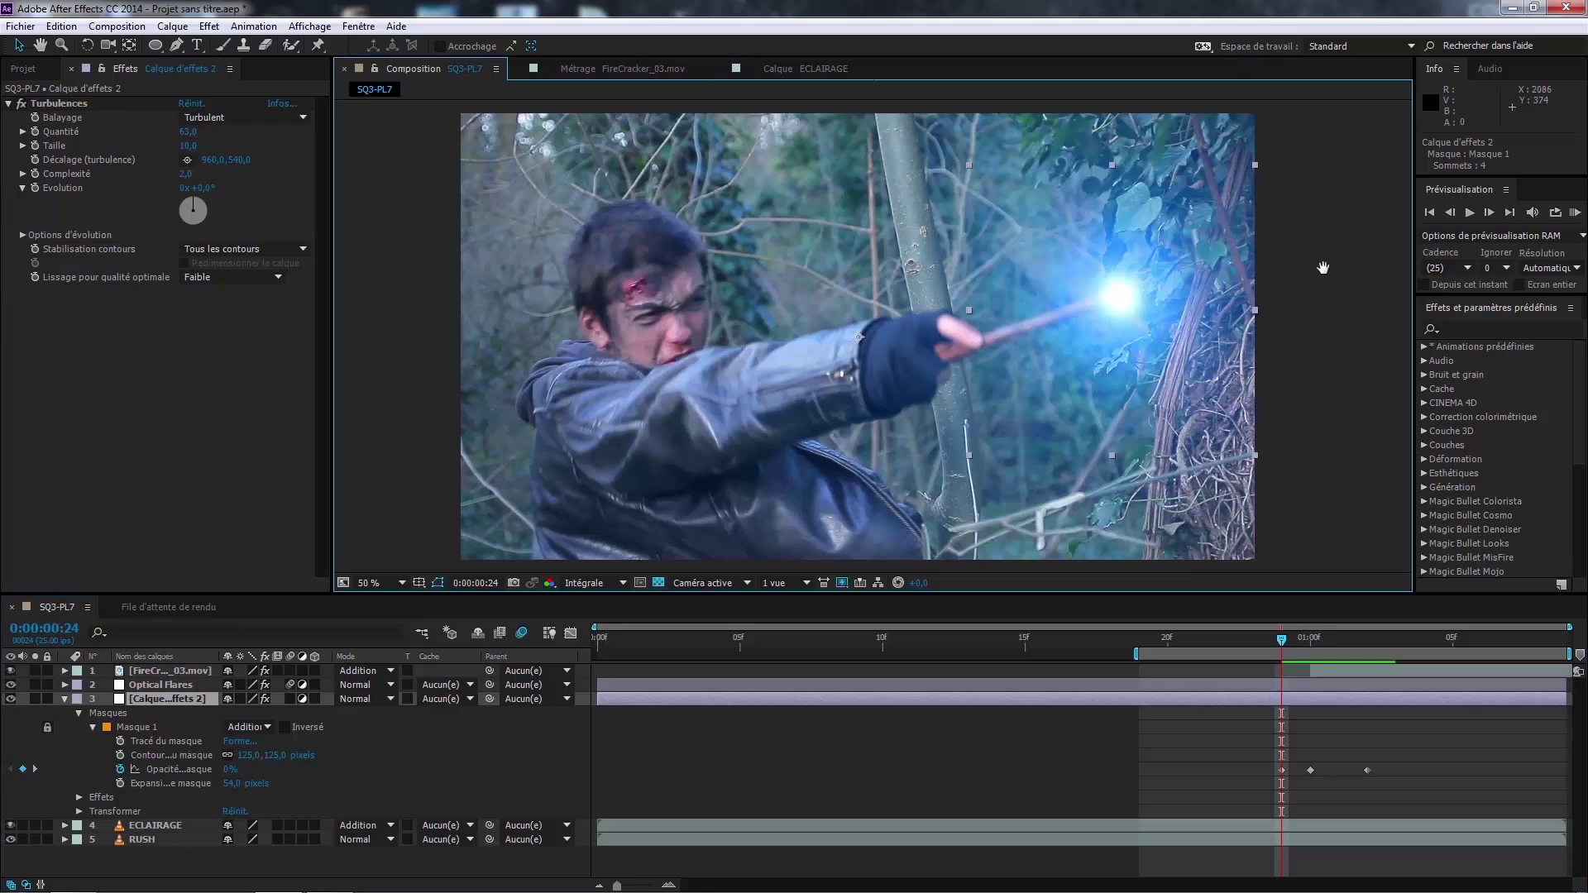
Step: Compare the frames around 0:00:01:00 to judge how the masked distortion blends with the explosion
key("Page_Down")
key("Page_Down")
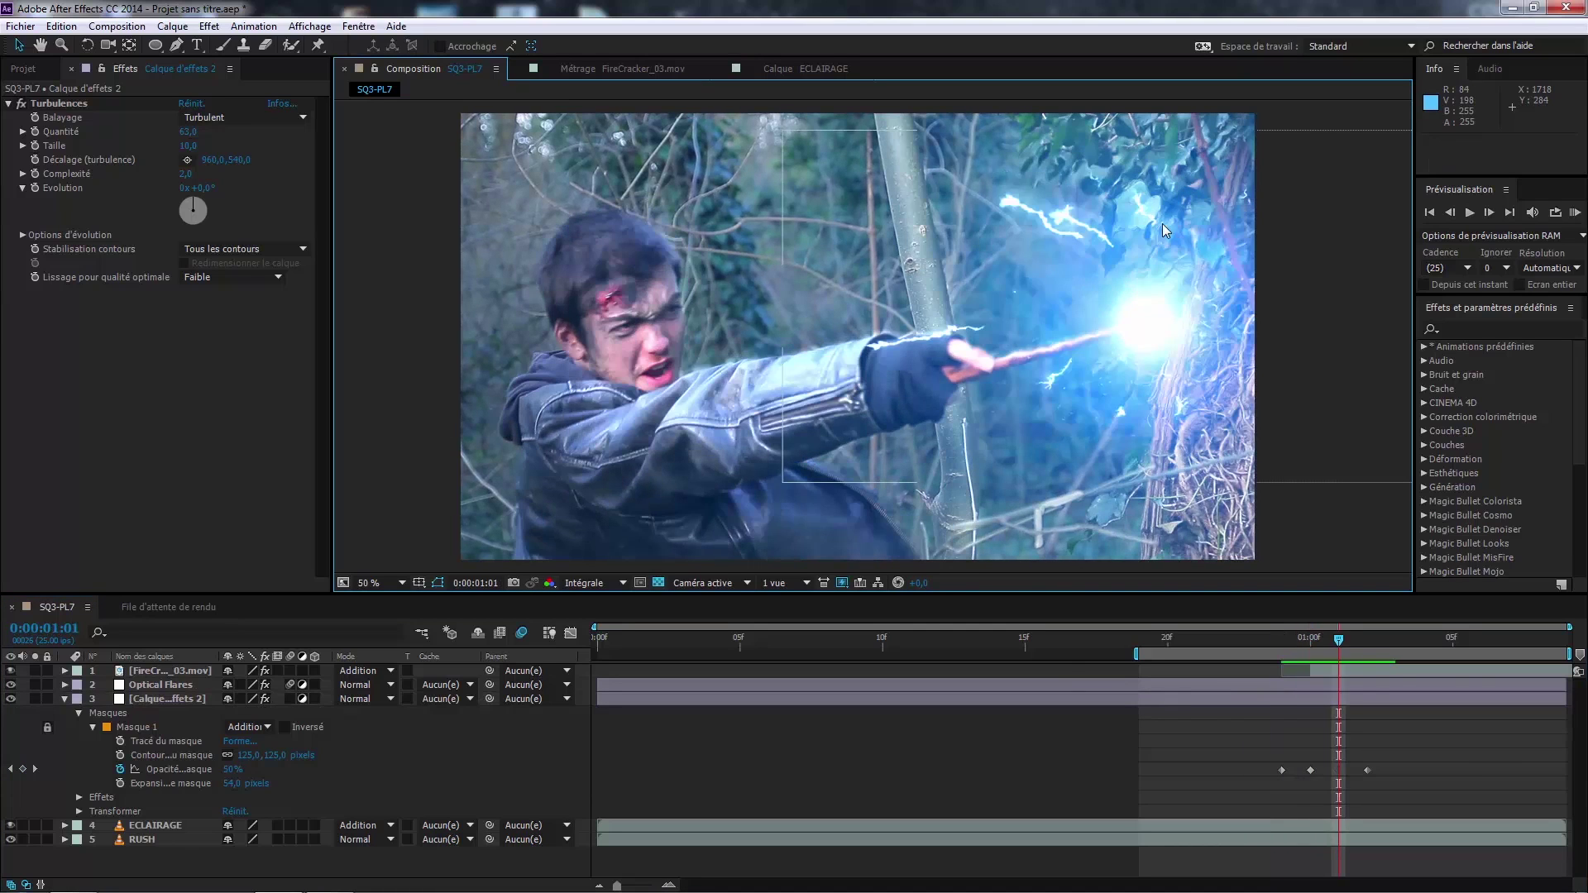
key("Page_Up")
key("Page_Up")
key("Page_Up")
key("Page_Down")
key("Page_Down")
key("Page_Down")
key("Page_Down")
key("Page_Down")
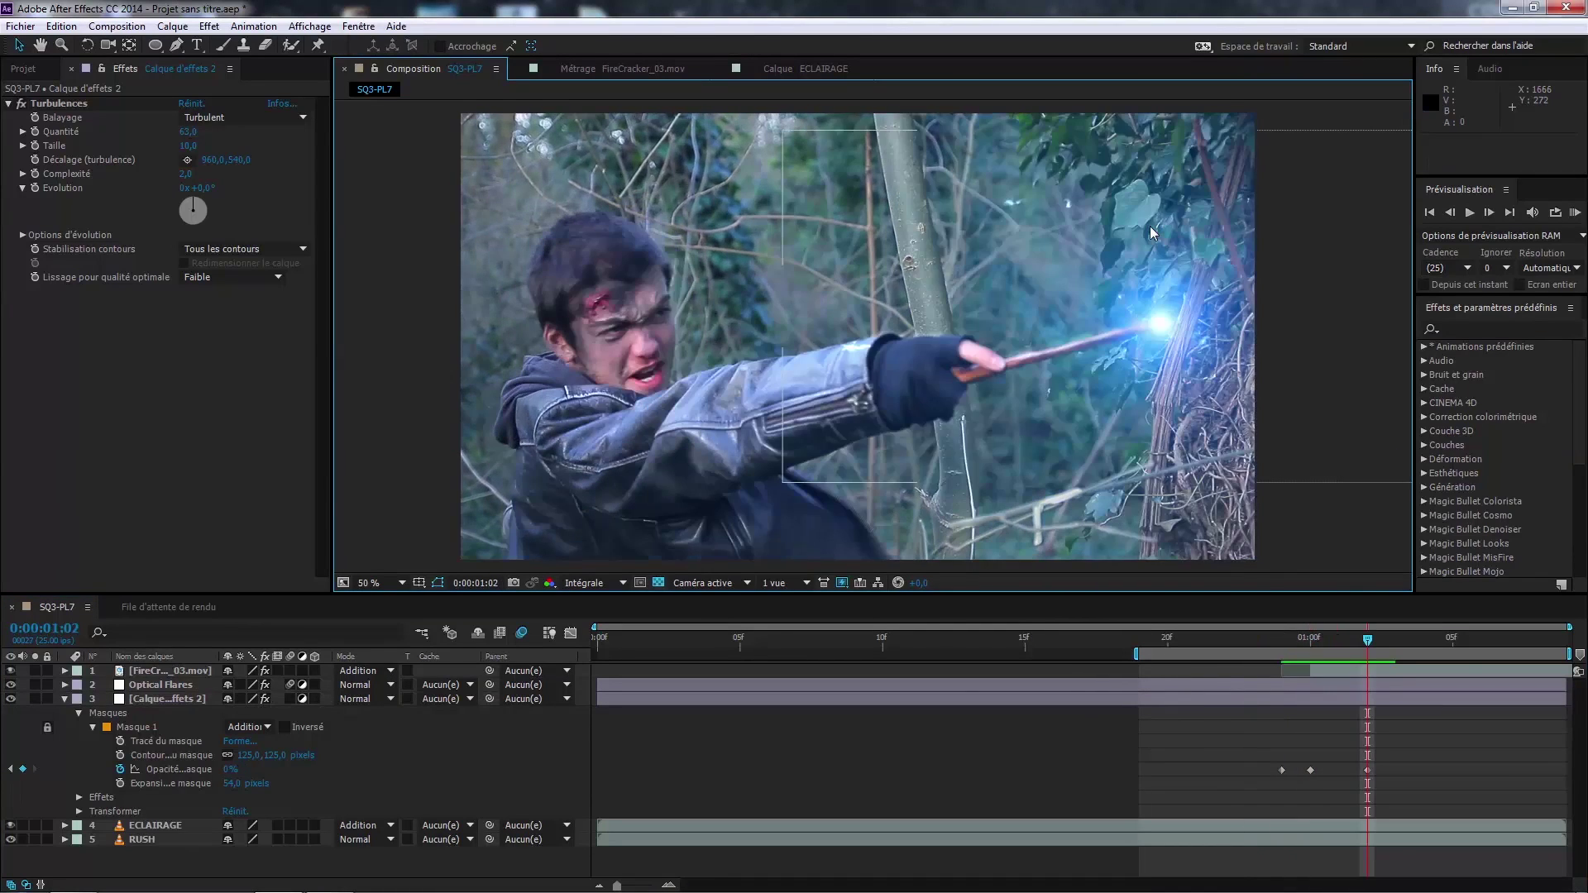
key("Page_Up")
key("Page_Up")
key("Page_Up")
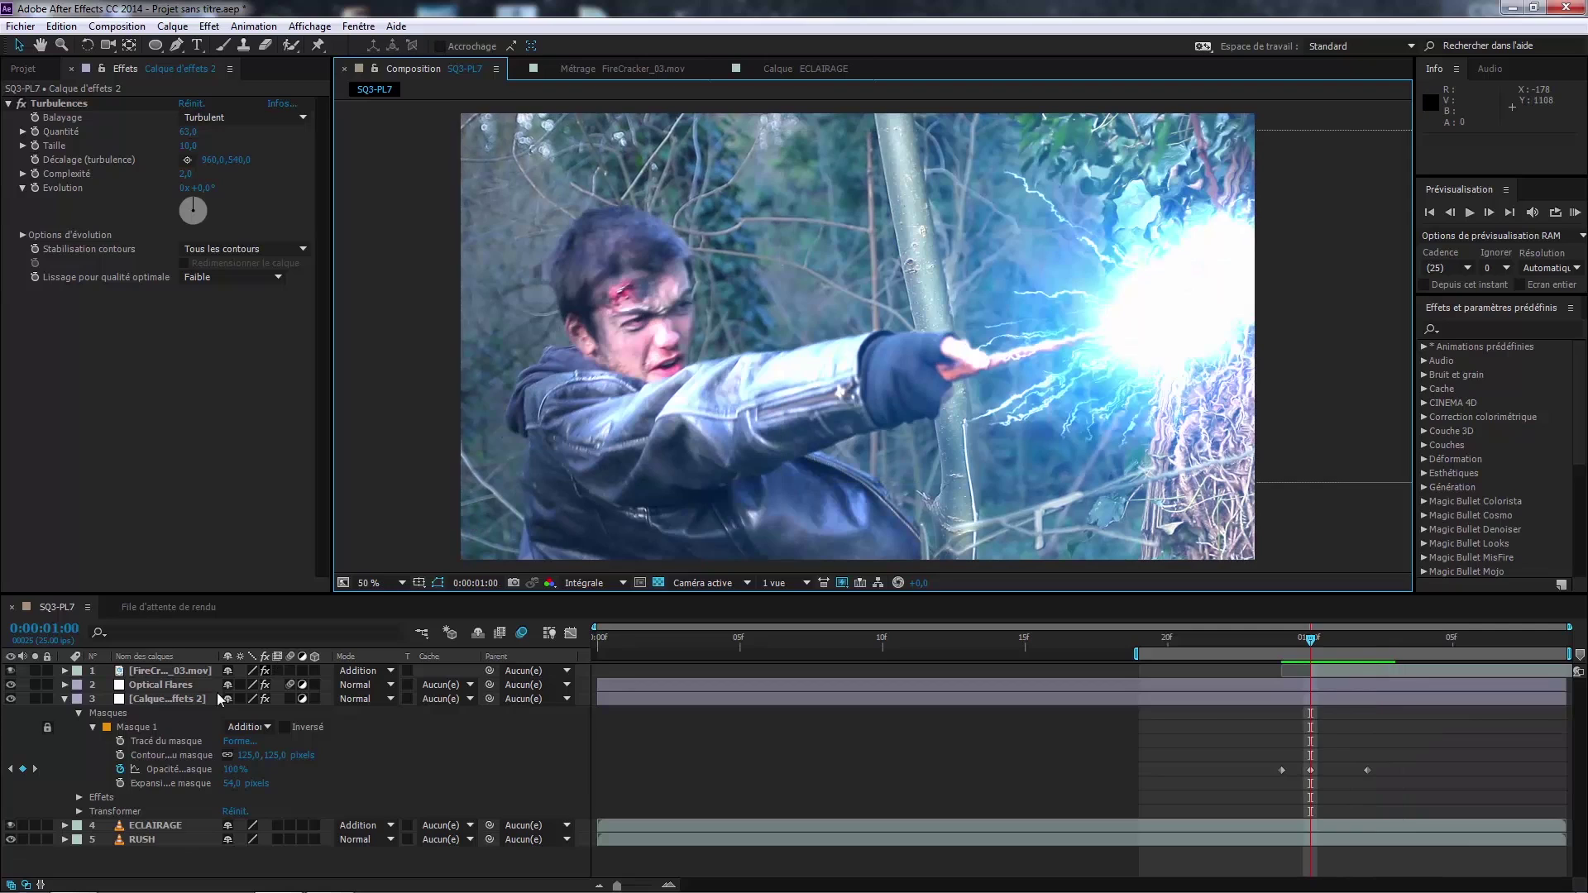
Step: Move the distortion adjustment layer above FireCracker_03.mov and compare the frames from 0:00:00:24 to 0:00:01:02
left_click(169, 698)
left_click_drag(187, 661, 180, 668)
key("Page_Up")
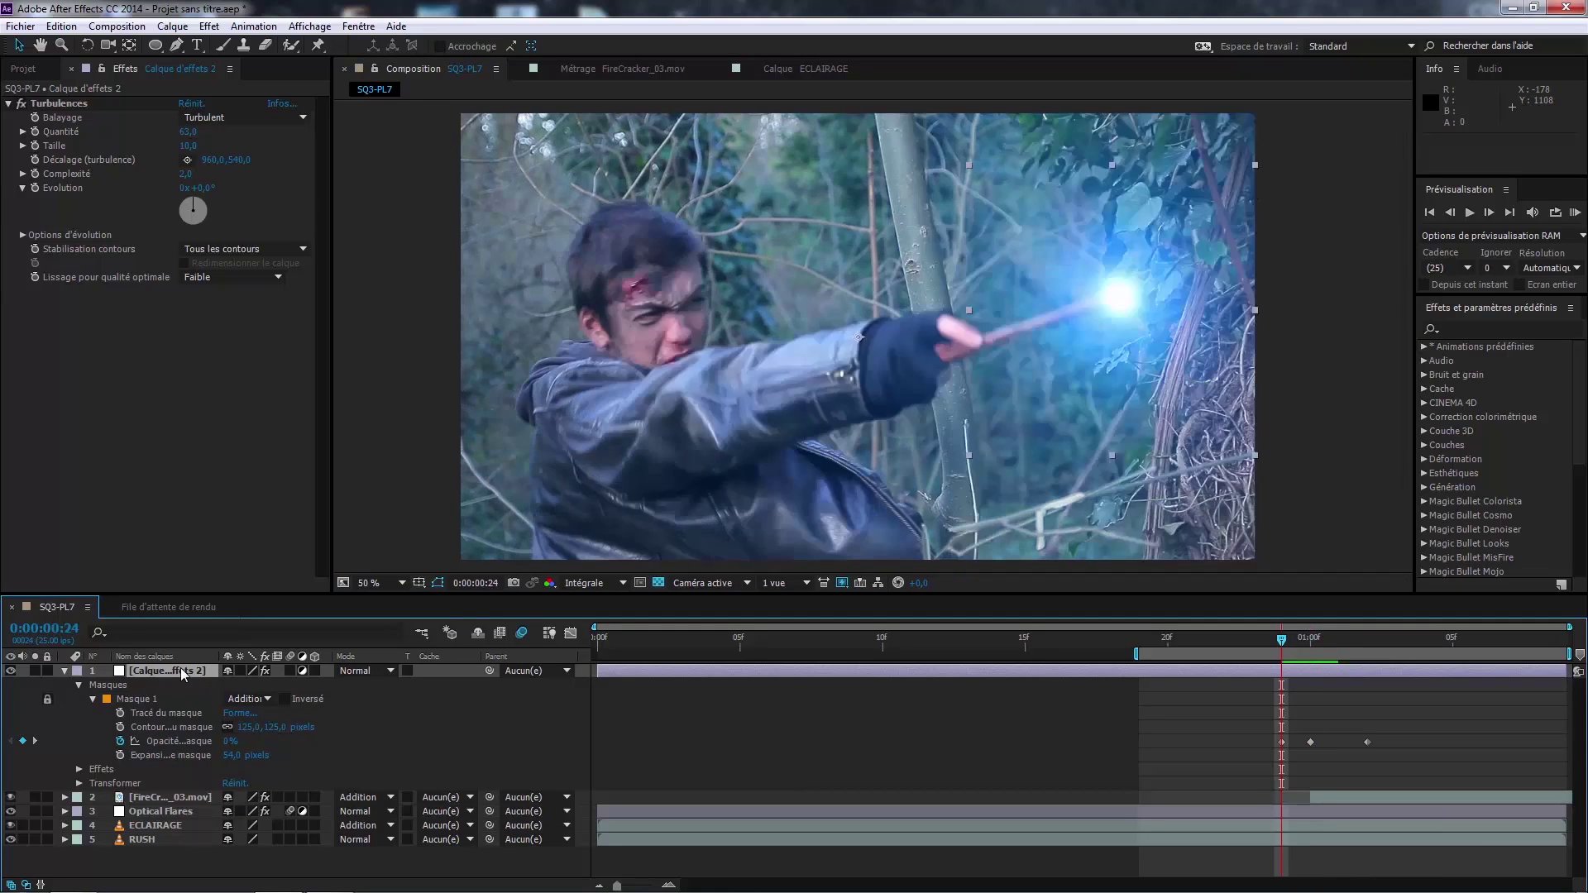
key("Page_Down")
key("Page_Down")
key("Page_Down")
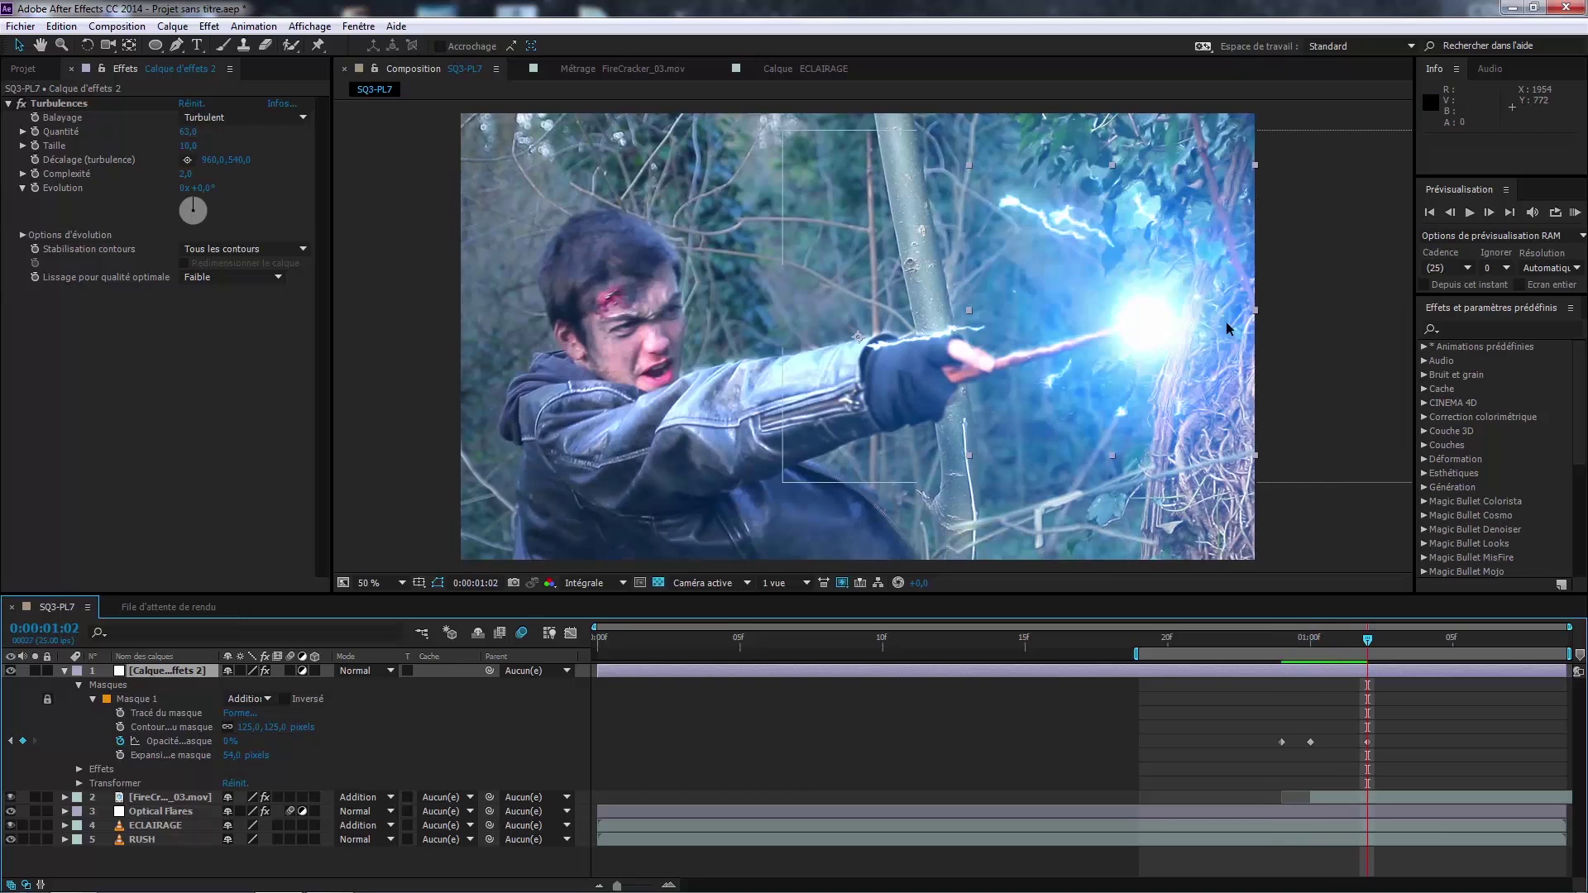
key("Page_Up")
key("Page_Up")
key("Page_Up")
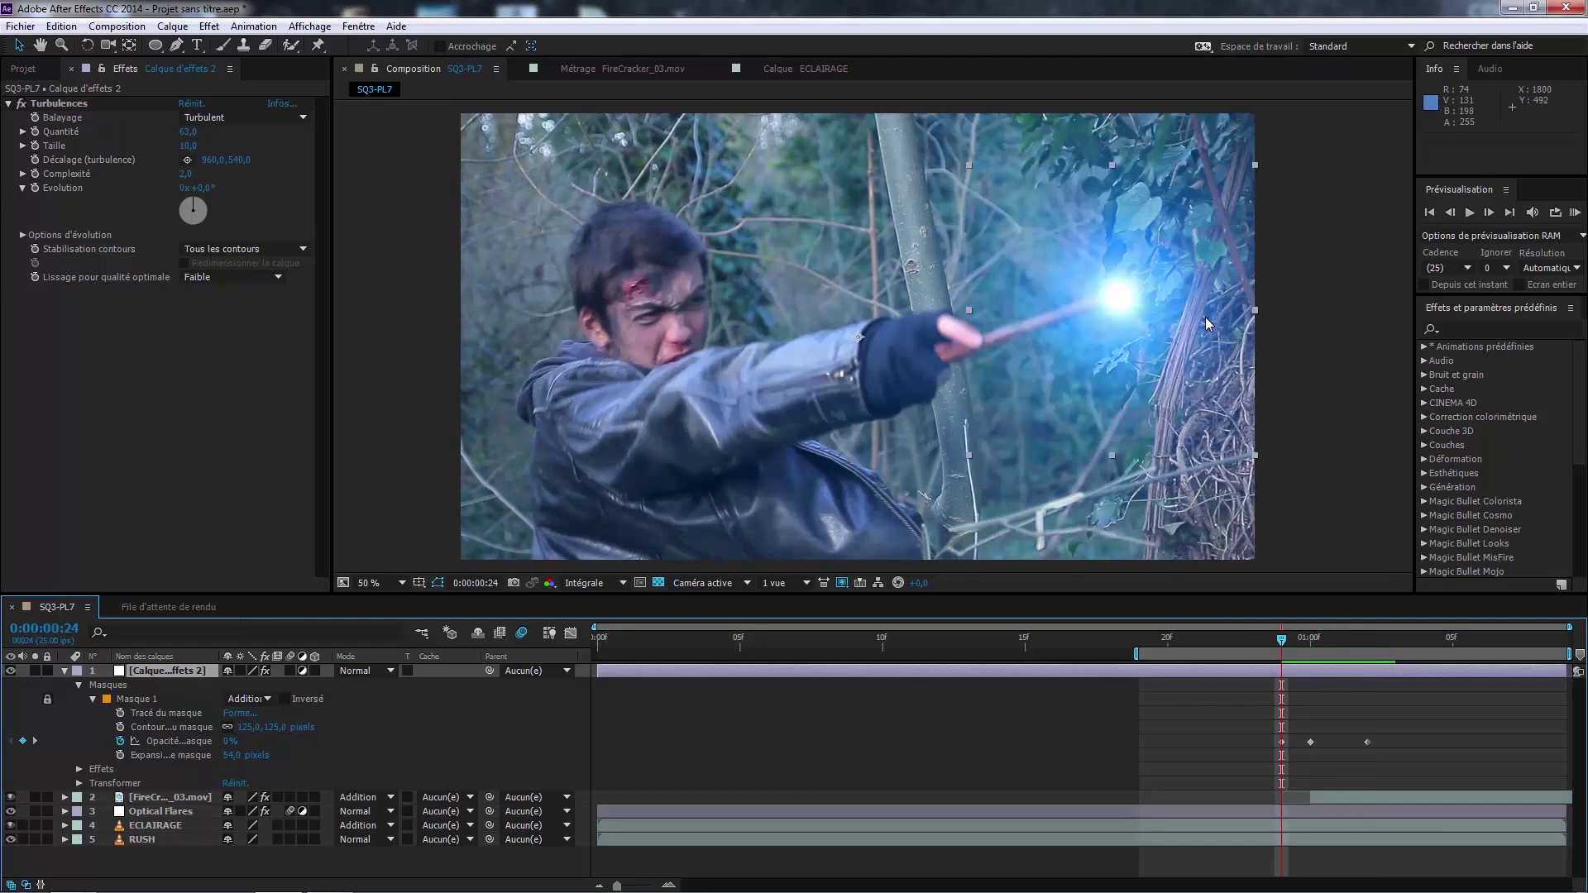
key("Page_Down")
left_click_drag(1202, 311, 1098, 331)
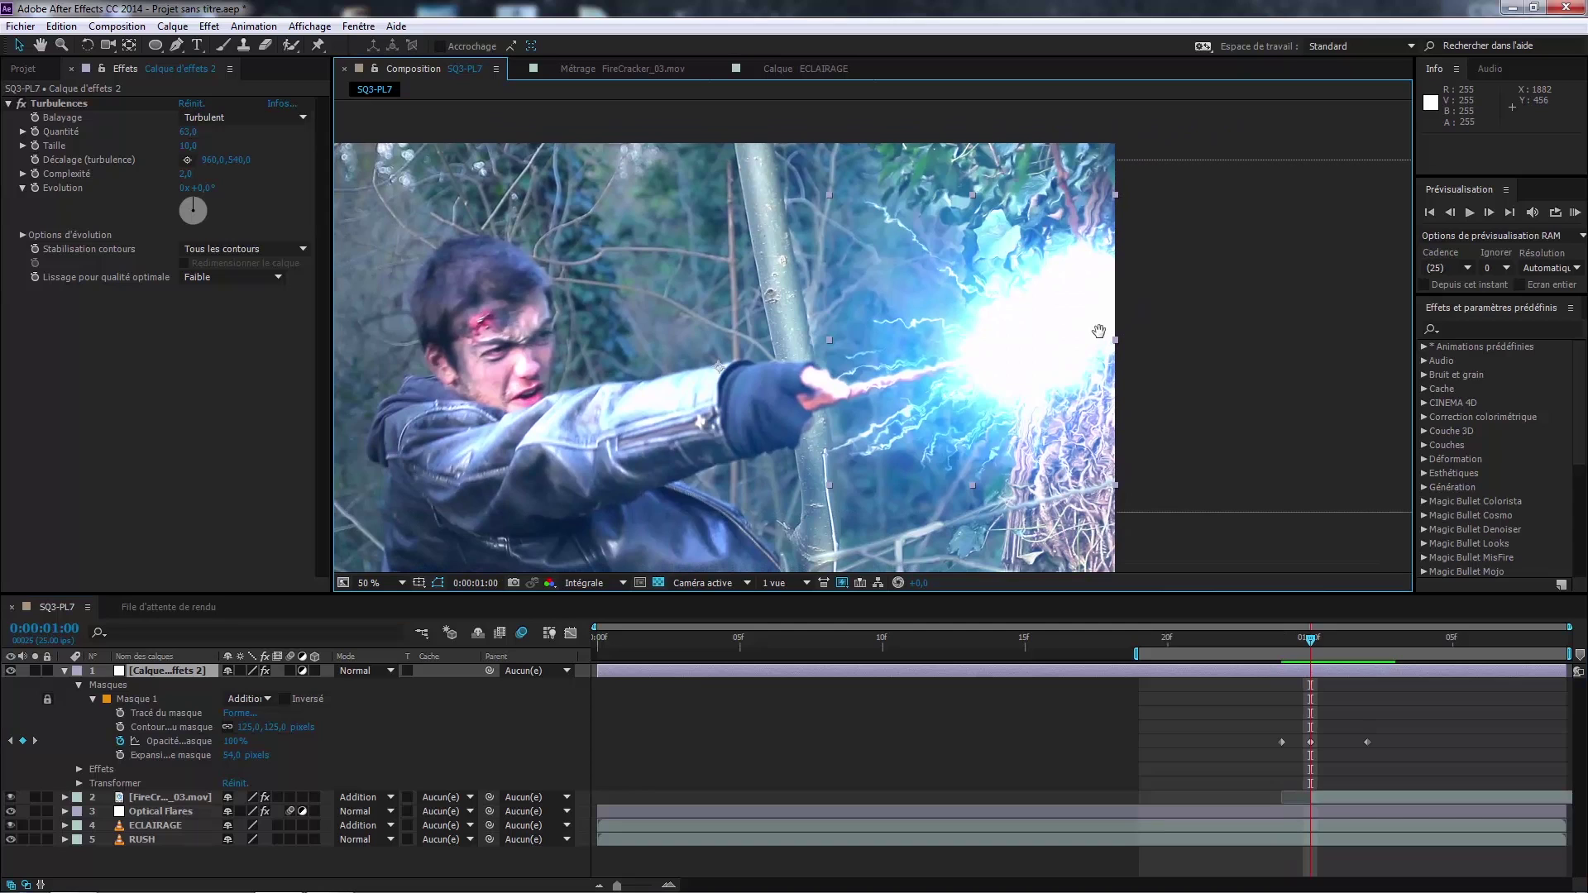
left_click_drag(1159, 302, 1205, 280)
left_click_drag(1142, 326, 1139, 291)
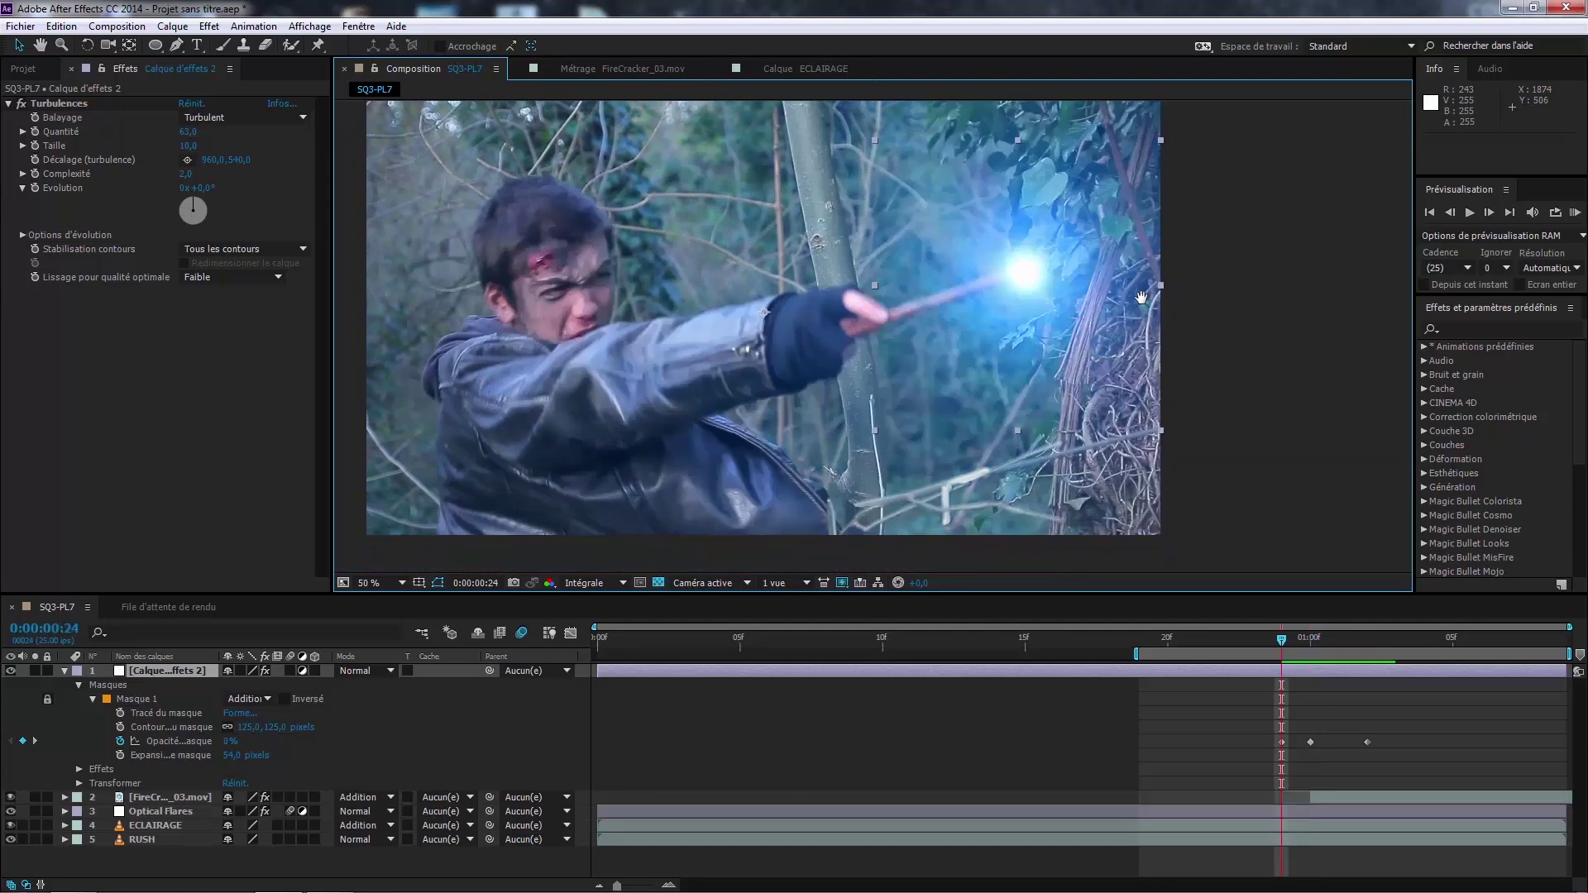
Step: Rotate the FireCracker_03.mov layer by about 19.7° at 0:00:01:00 and preview the work area in RAM
left_click(171, 798)
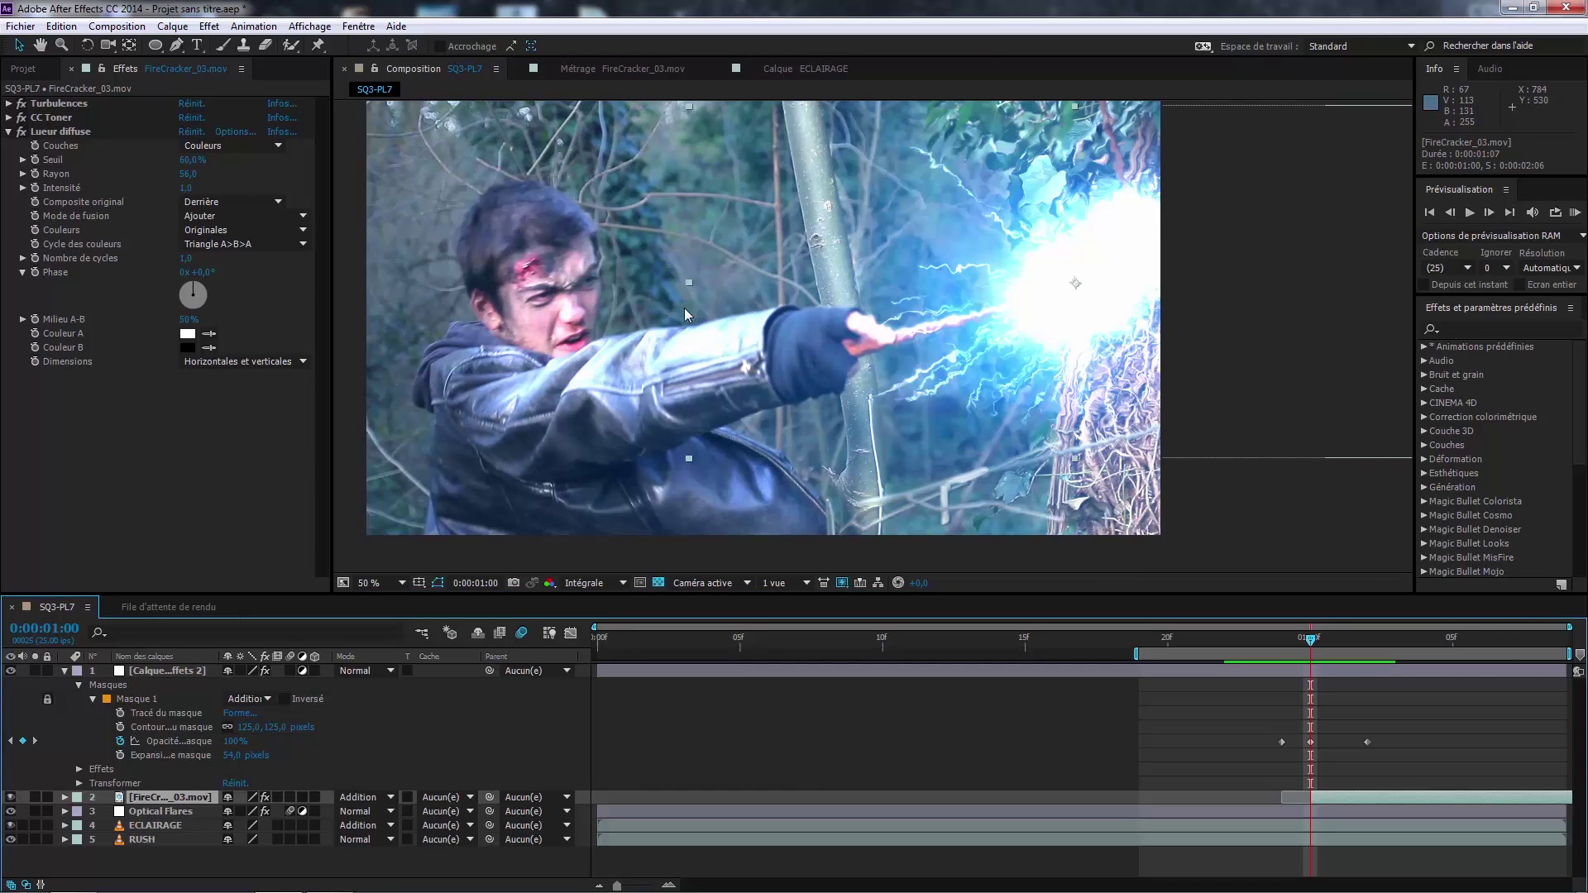
key("w")
left_click_drag(720, 305, 764, 208)
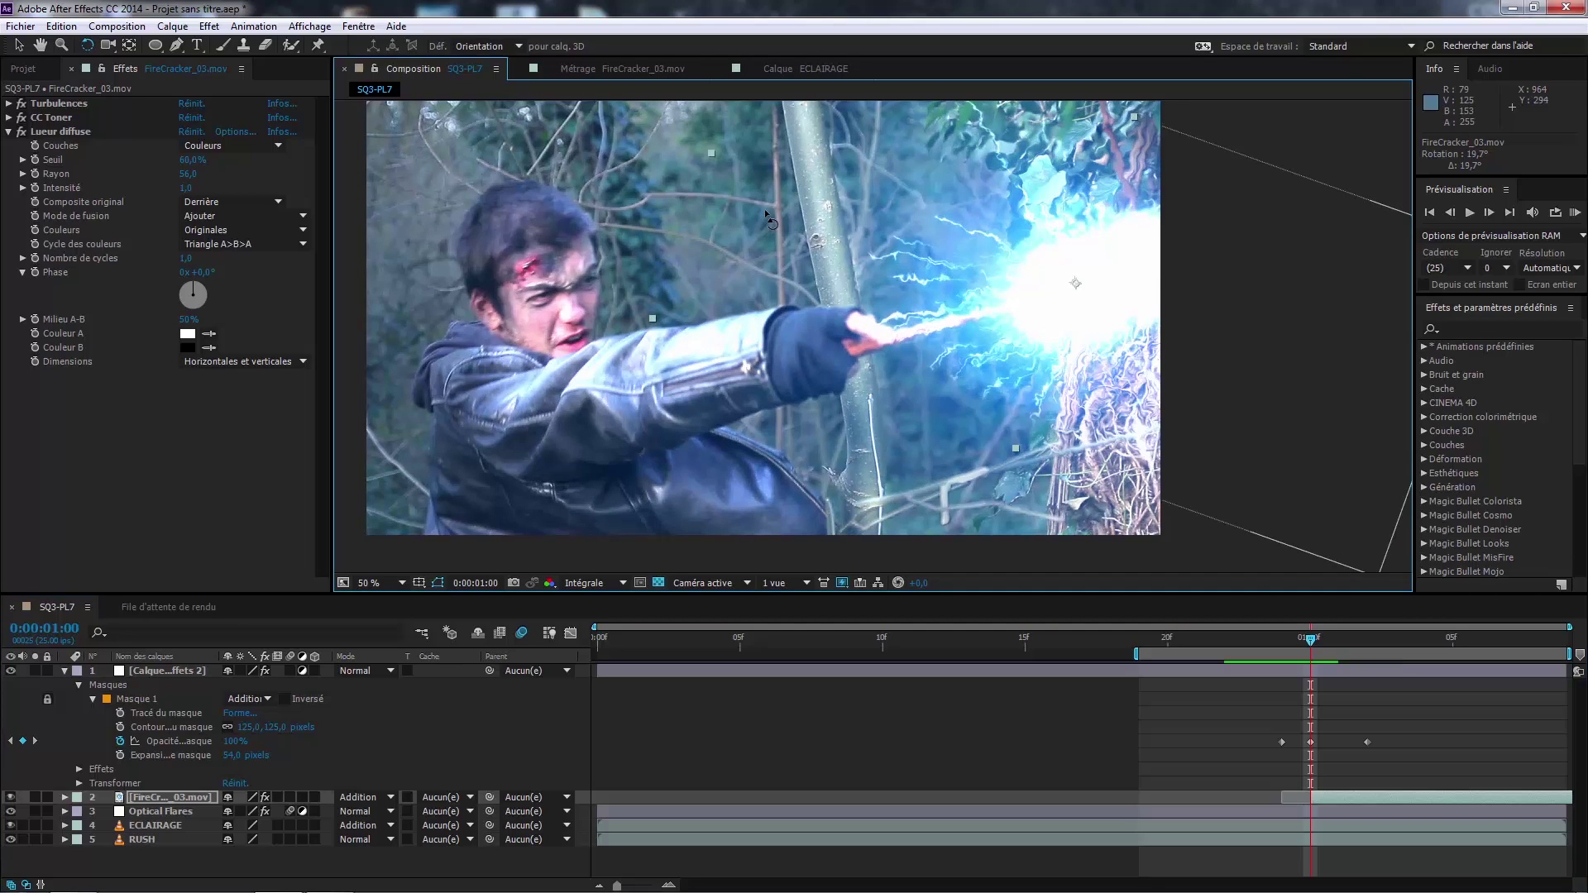
key("v")
key("KP_0")
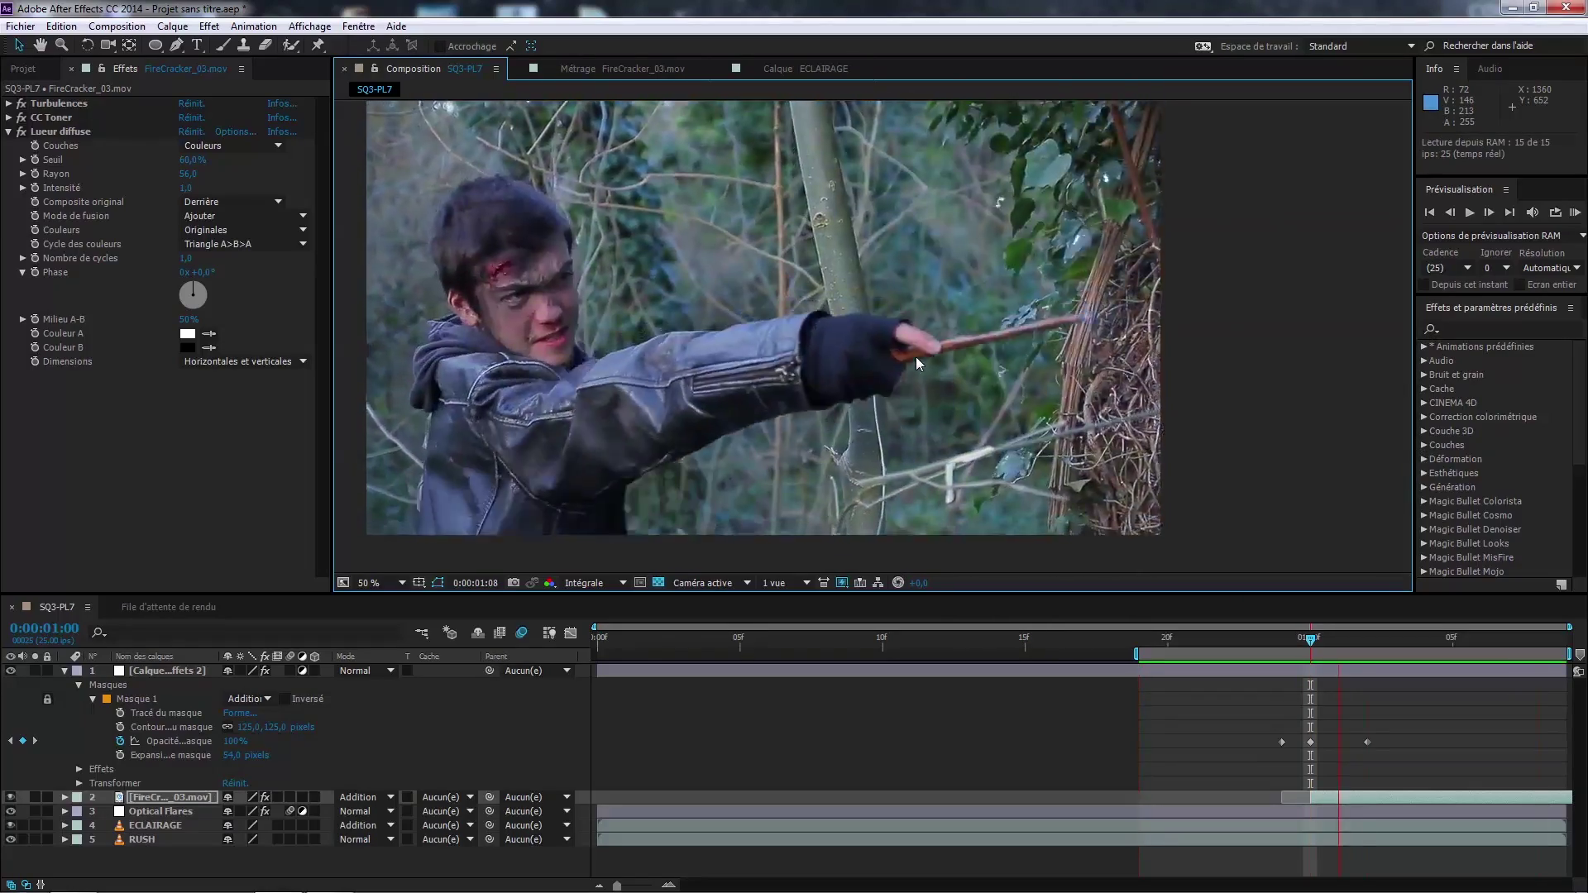
key("space")
left_click_drag(890, 331, 968, 346)
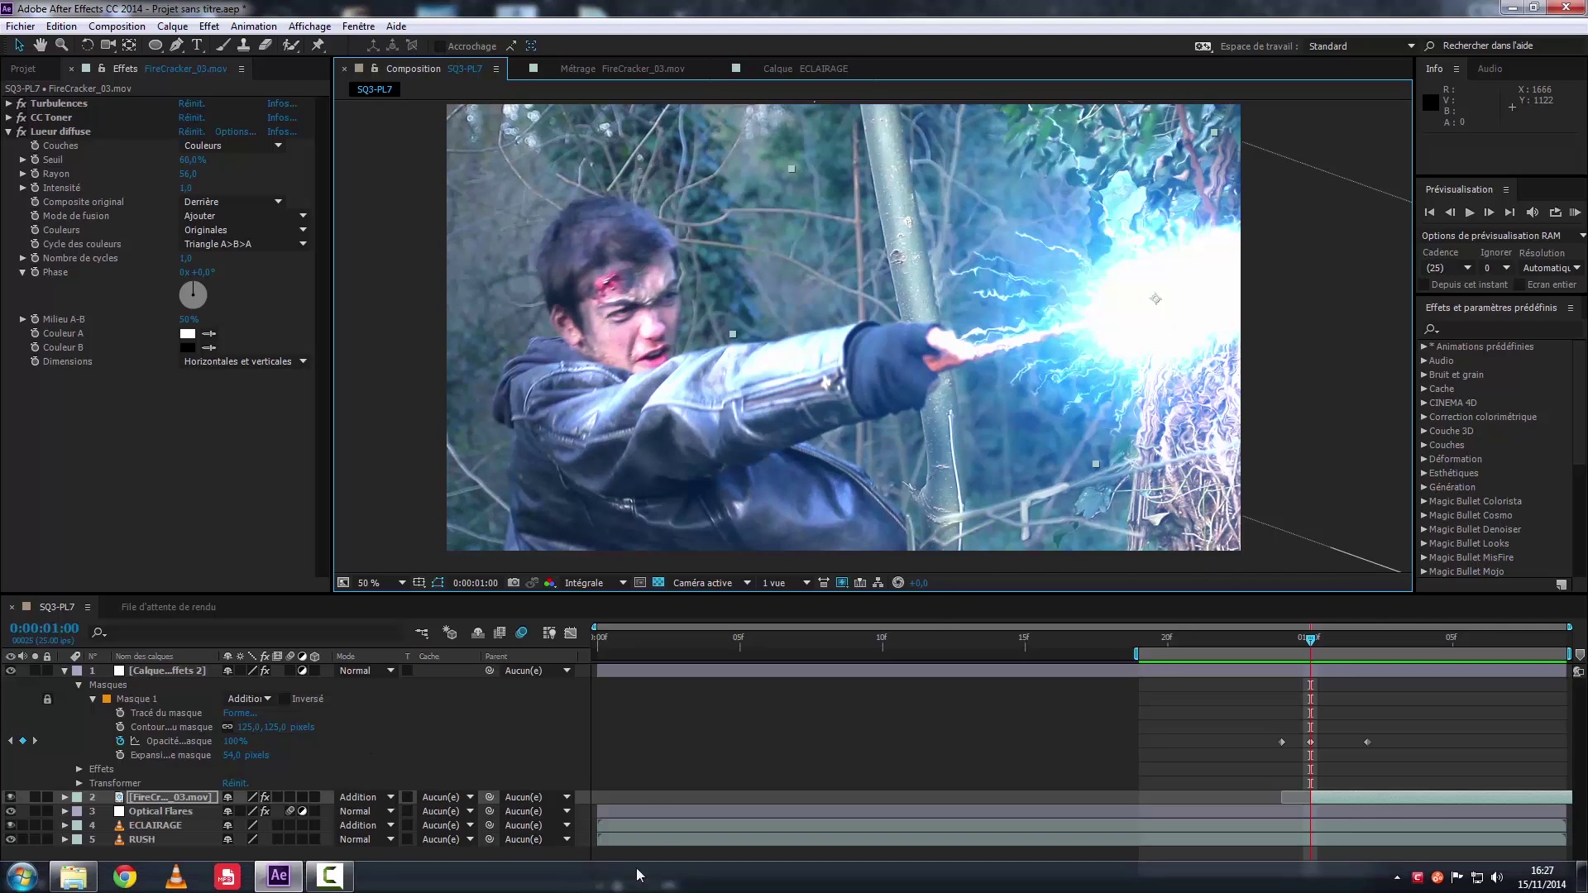
Step: Extend the work area back to the composition's start at 0:00:00:00 and review the whole shot with a RAM preview
left_click(52, 608)
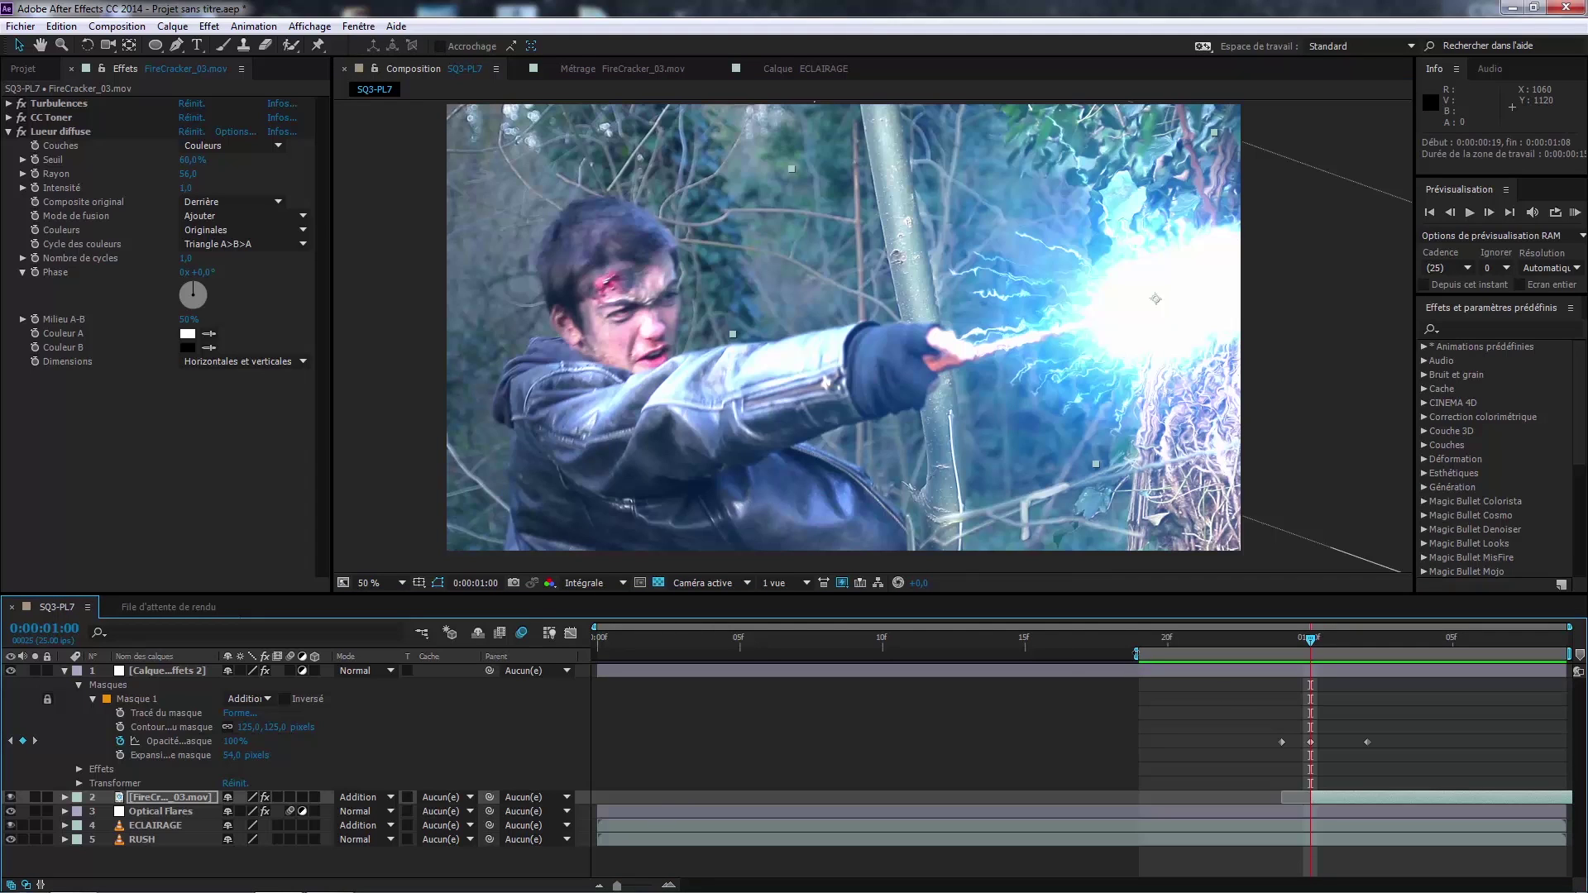
left_click_drag(1137, 654, 567, 690)
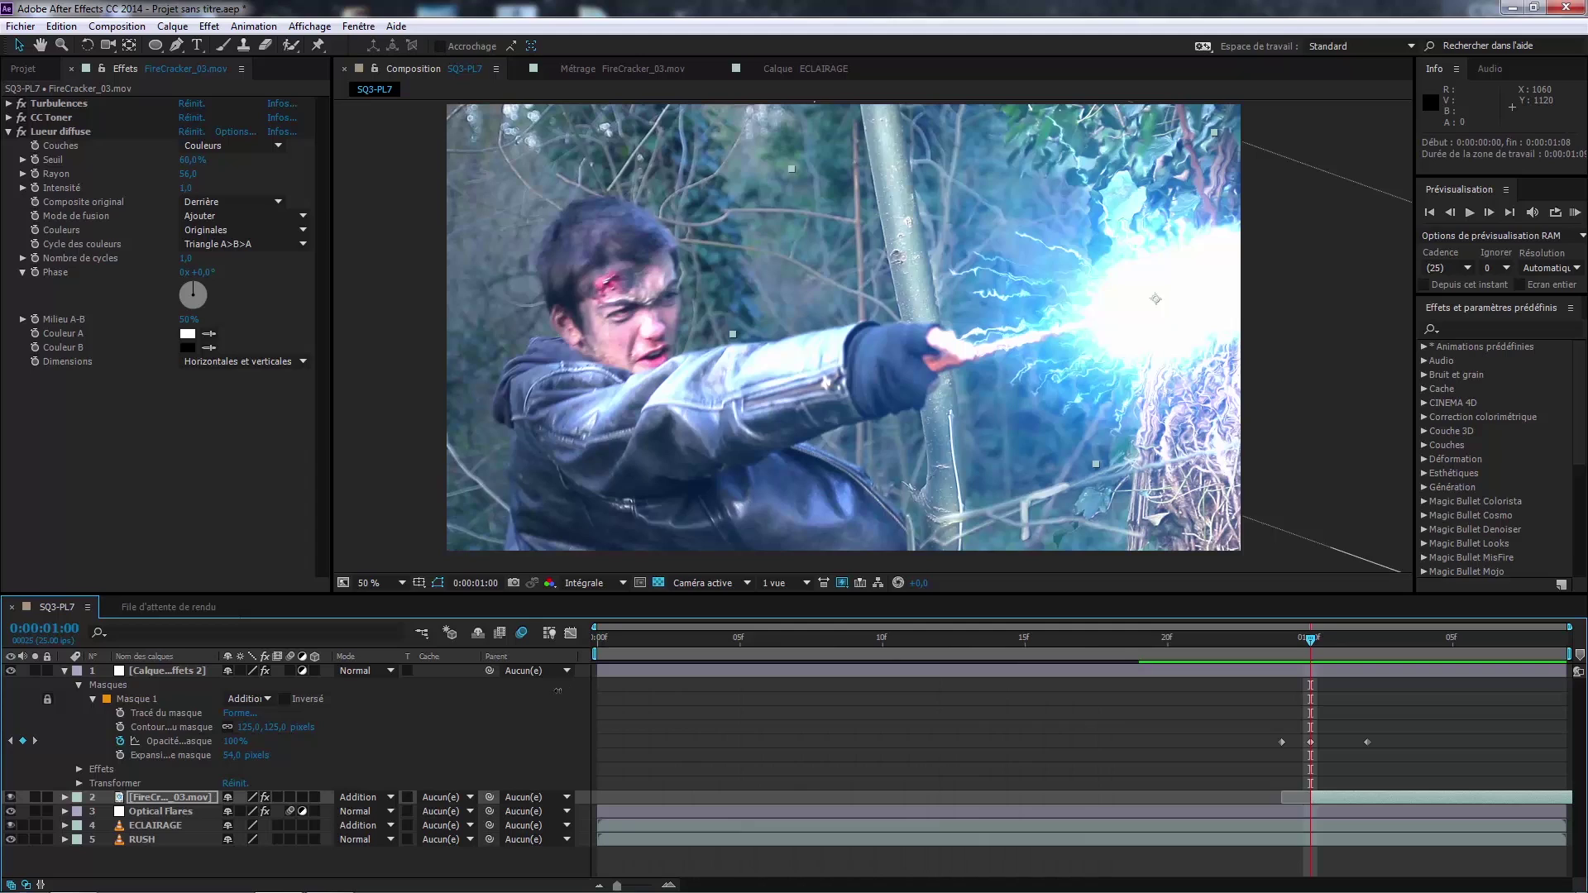
key("KP_0")
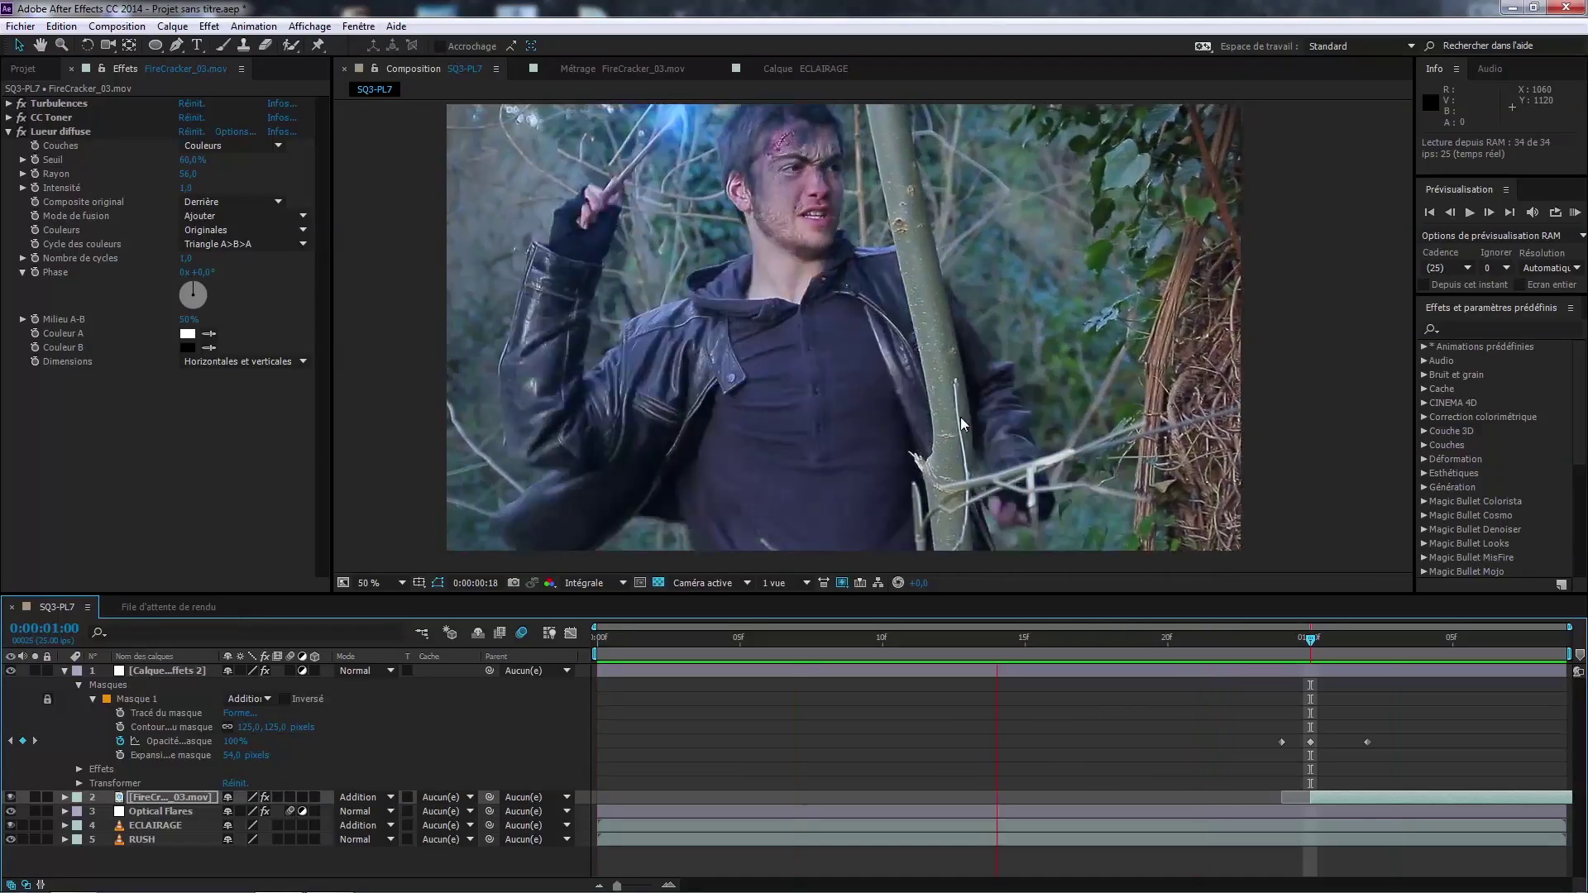
key("space")
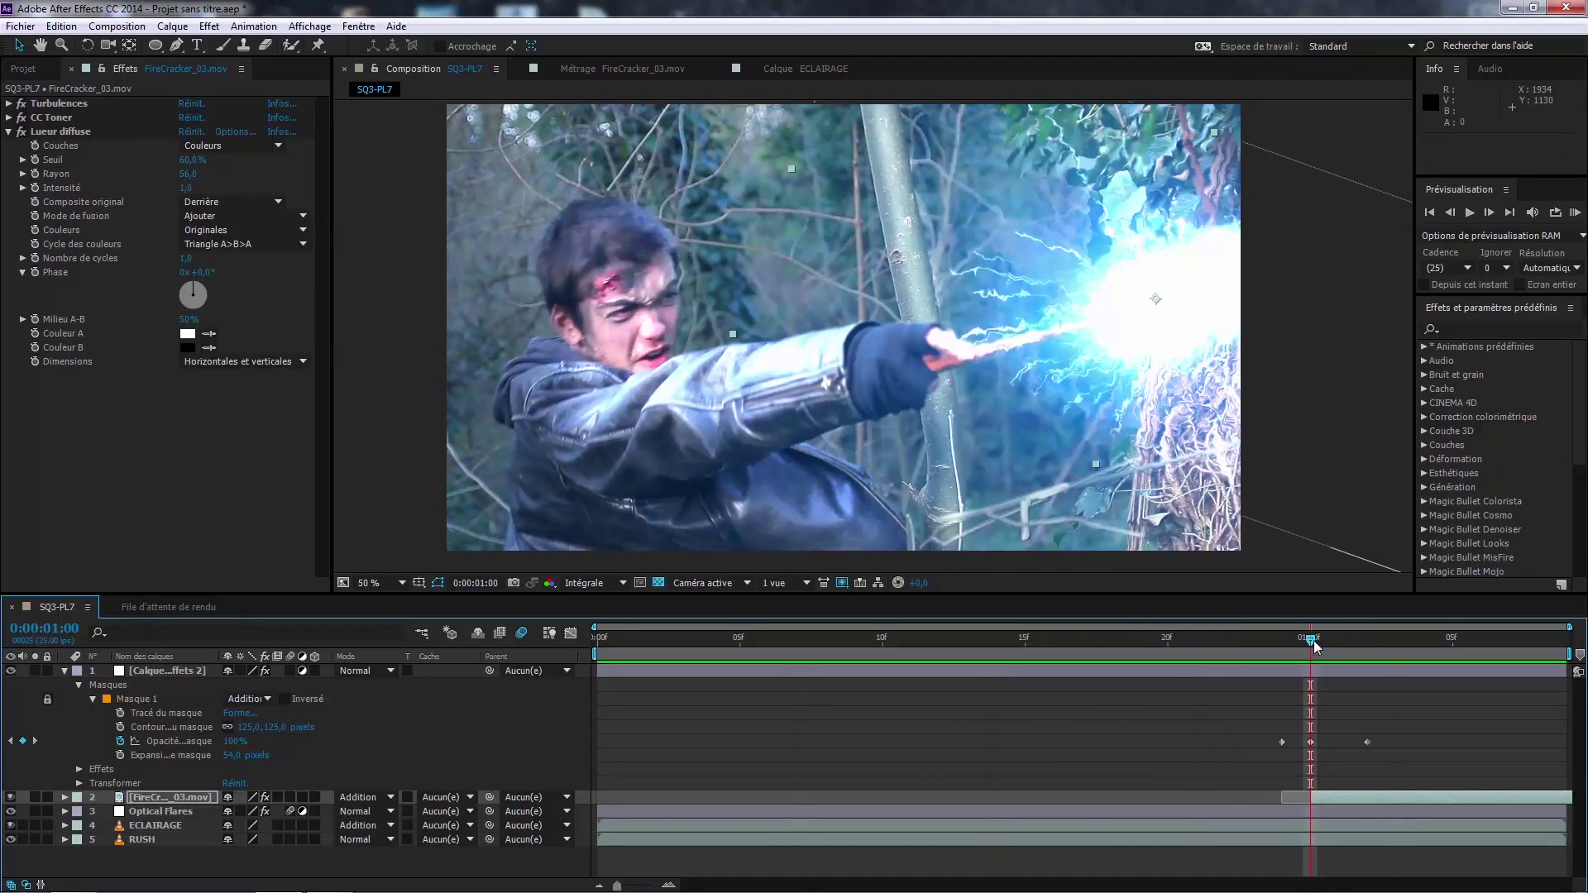
mouse_move(1314, 641)
left_mouse_down()
mouse_move(1295, 646)
mouse_move(1315, 645)
left_mouse_up()
left_click_drag(1311, 635, 1166, 660)
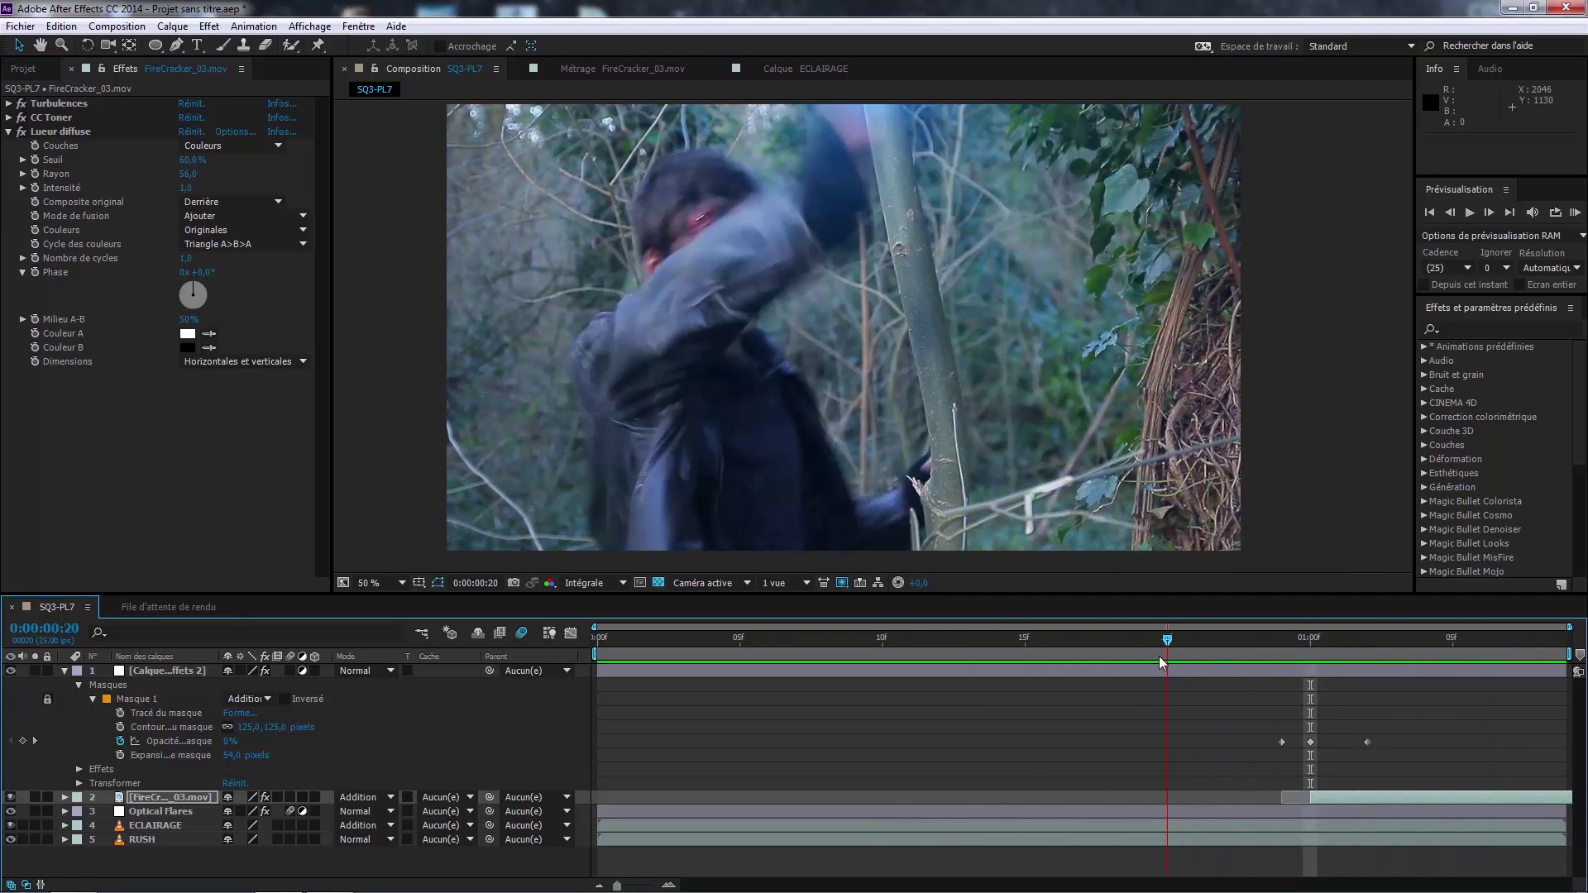